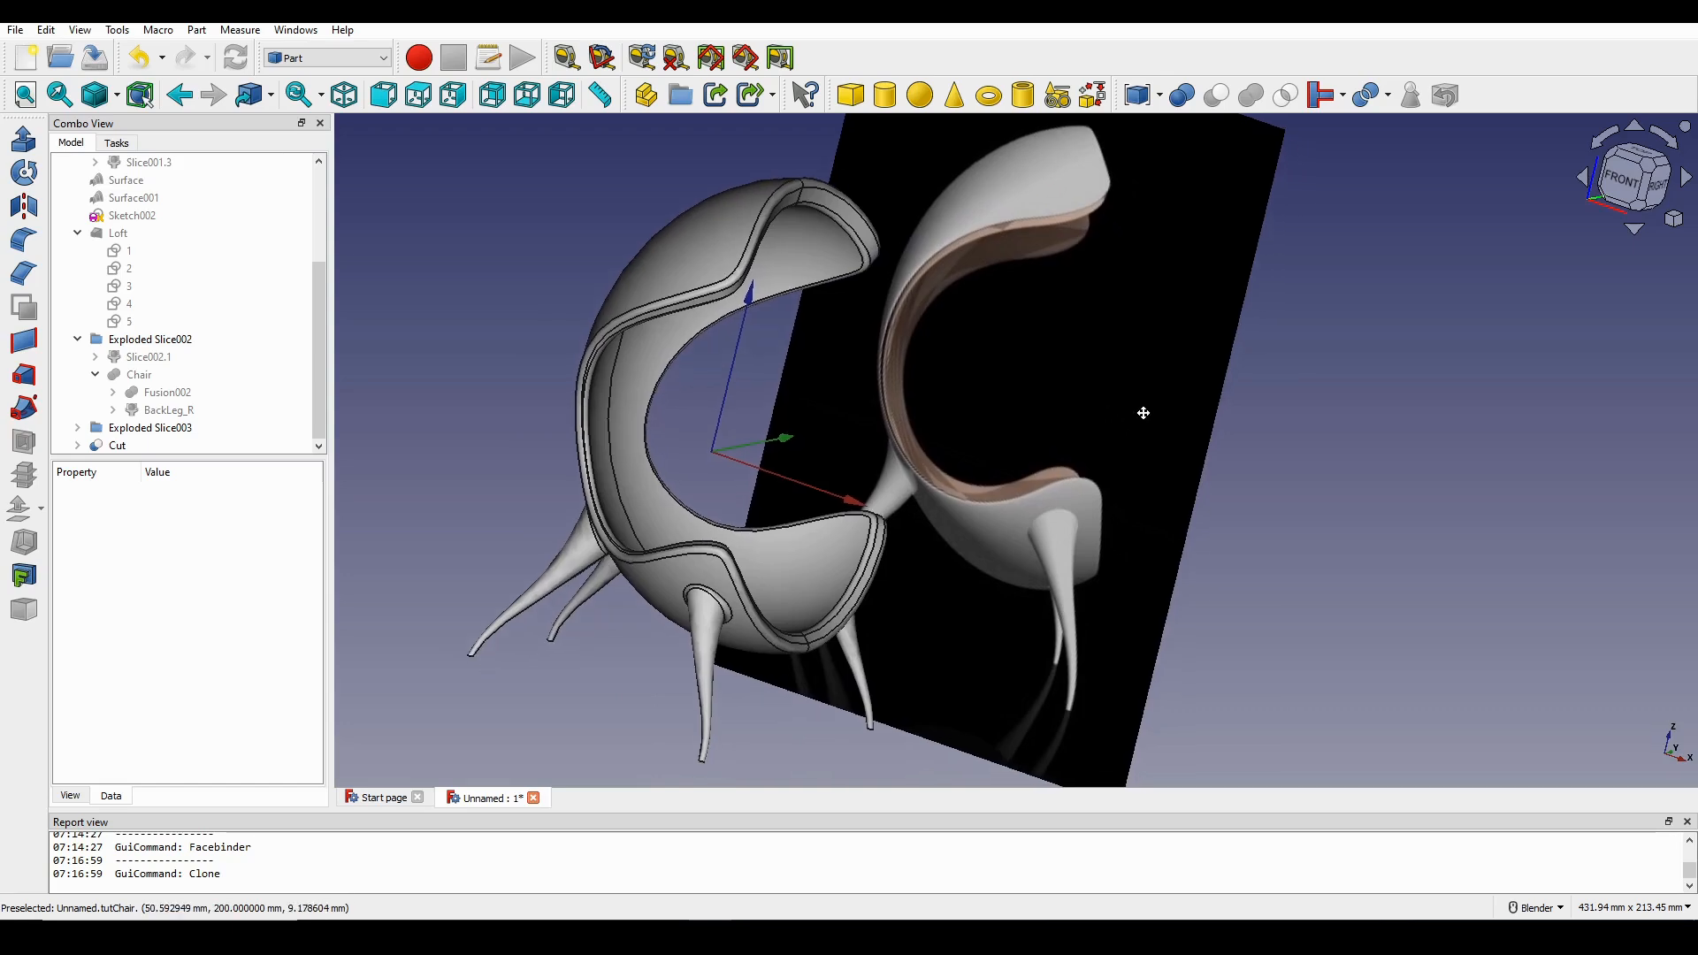
{"action": "middle_click_drag", "start_coordinate": [1064, 469], "coordinate": [627, 427]}
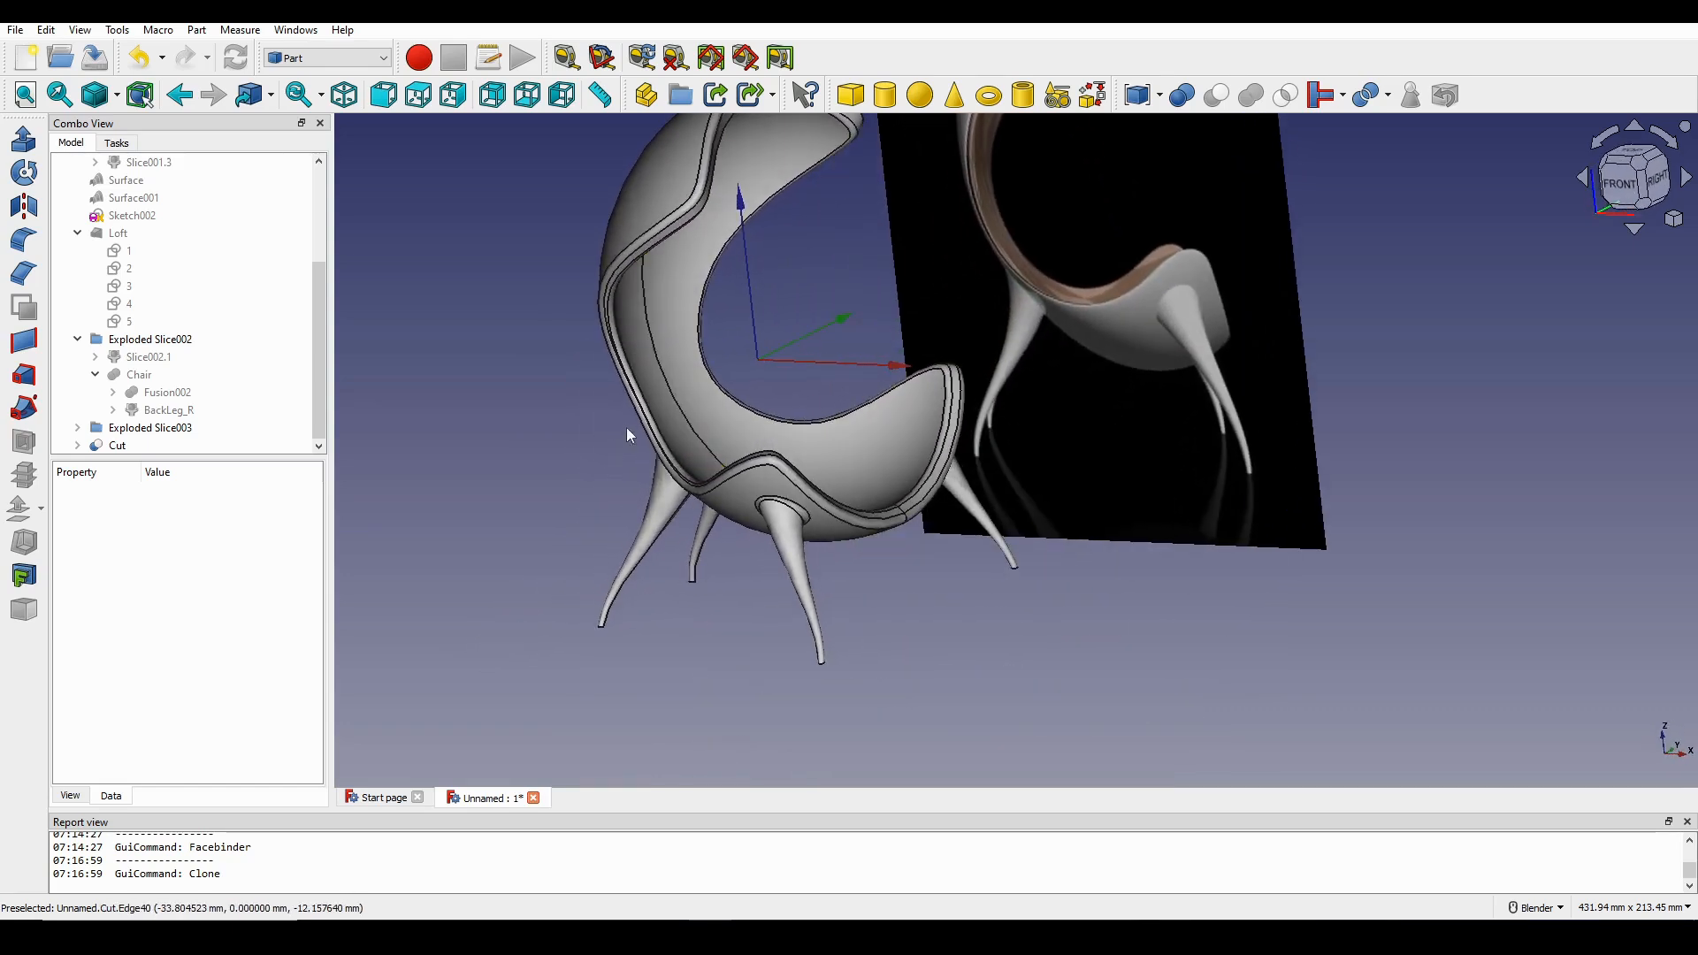
{"action": "scroll", "coordinate": [850, 380], "scroll_direction": "up", "scroll_amount": 4}
{"action": "middle_click_drag", "start_coordinate": [946, 395], "coordinate": [883, 424]}
{"action": "scroll", "coordinate": [937, 394], "scroll_direction": "down", "scroll_amount": 3}
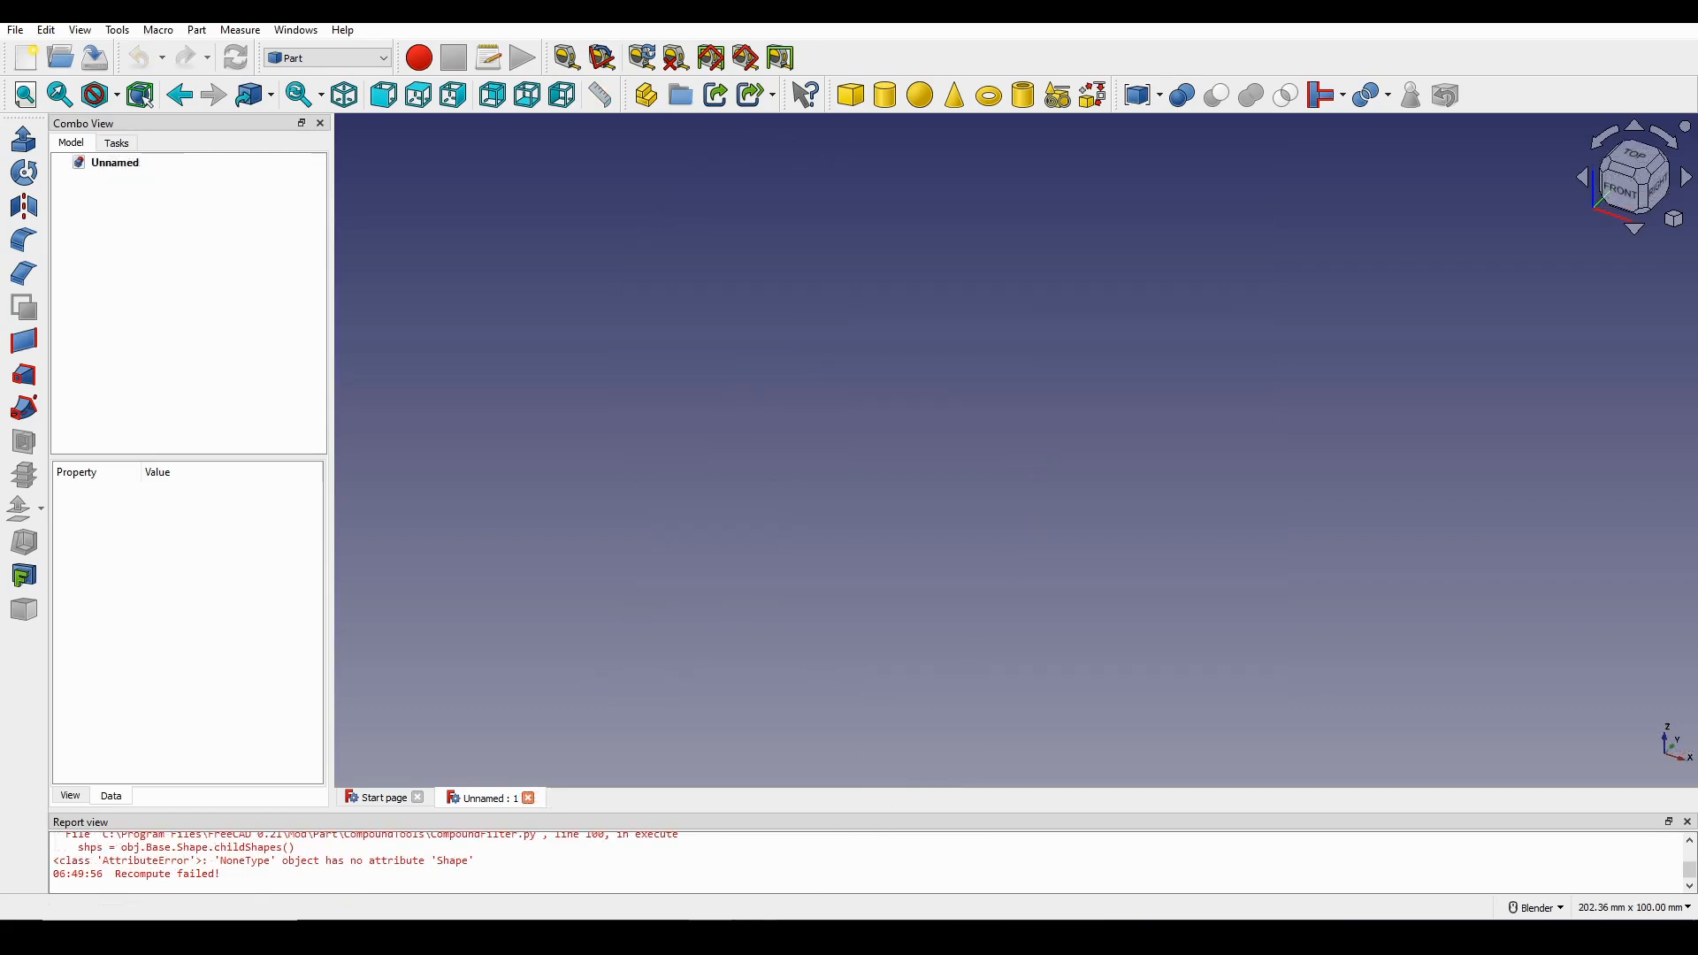
Insert the tutChair picture from the tut Chair folder into the empty document as a reference image.
{"action": "key", "text": "alt+Tab"}
{"action": "left_click_drag", "start_coordinate": [426, 394], "coordinate": [1088, 529]}
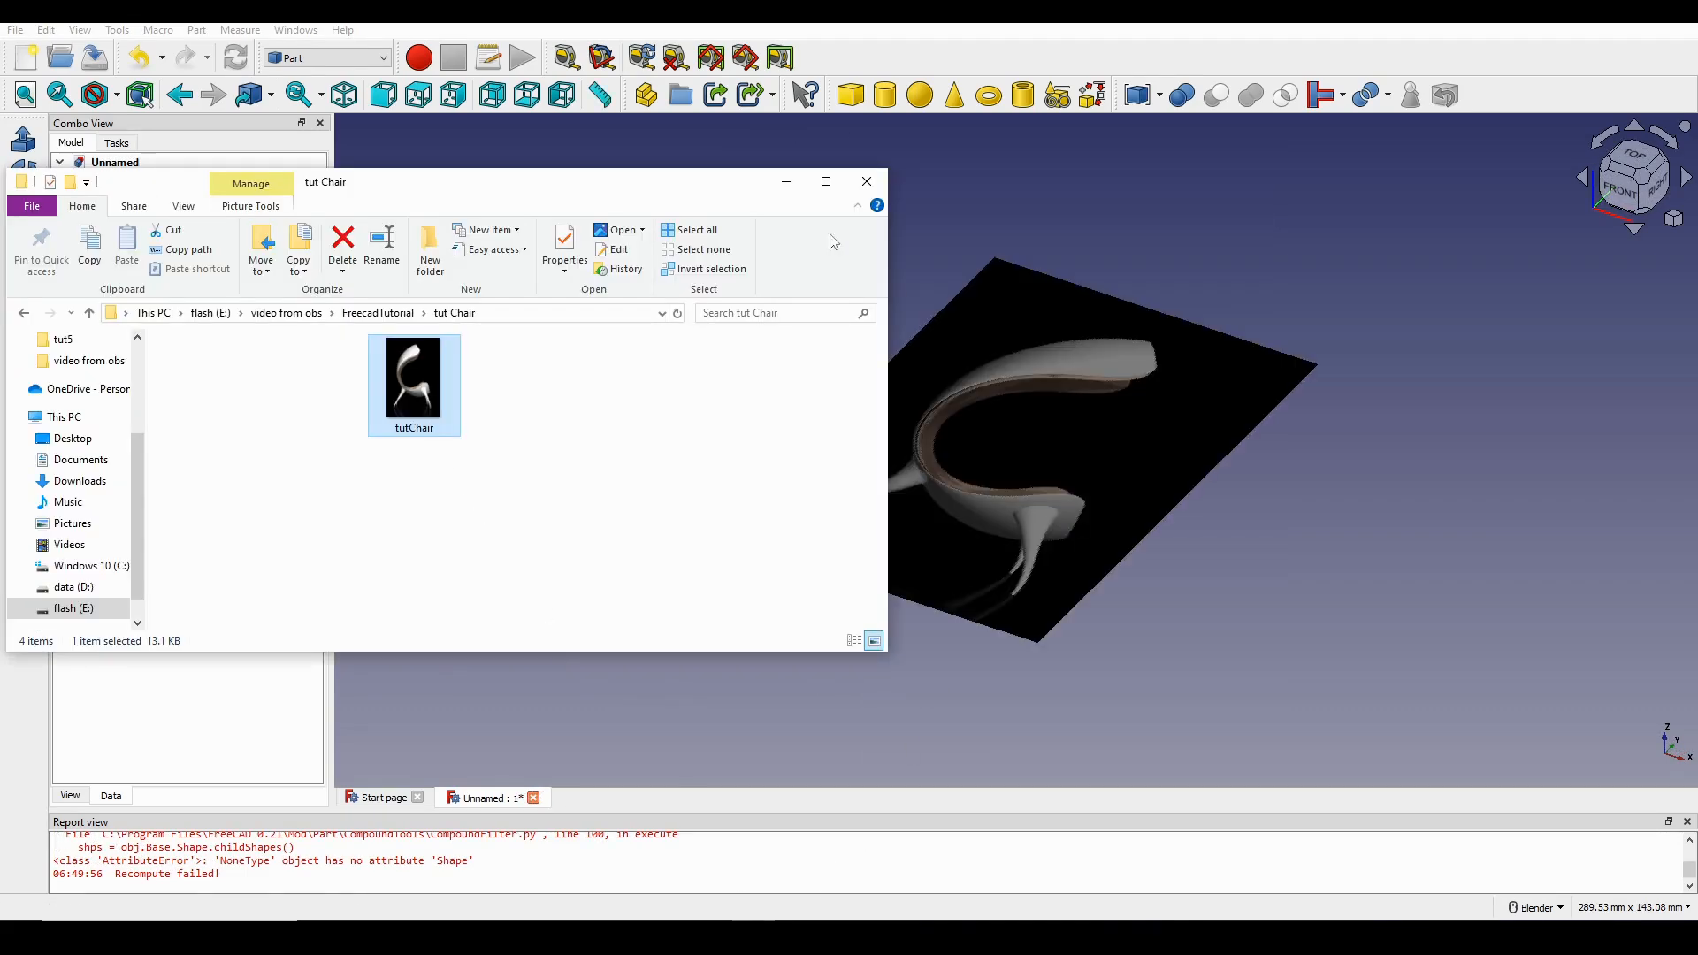
{"action": "left_click", "coordinate": [786, 181]}
{"action": "middle_click_drag", "start_coordinate": [1354, 398], "coordinate": [966, 595]}
{"action": "left_click", "coordinate": [1637, 164]}
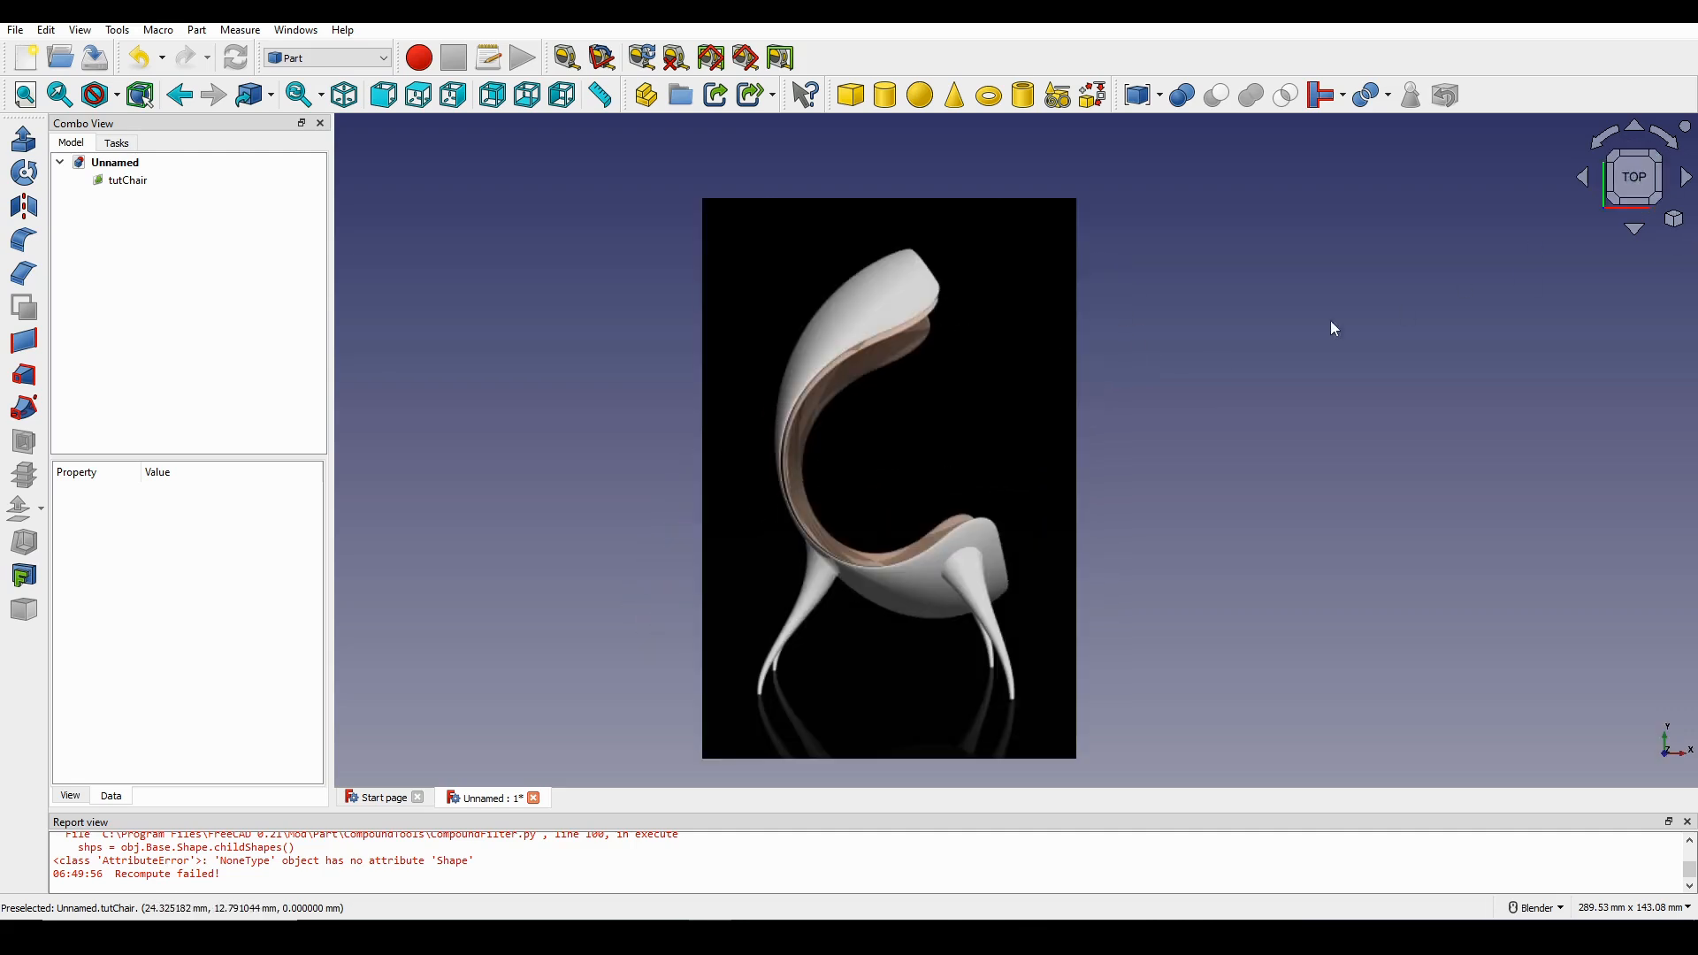
Calibrate the tutChair image so the distance from the seat shell's underside to the top of the backrest is 150 mm.
{"action": "left_click", "coordinate": [967, 388]}
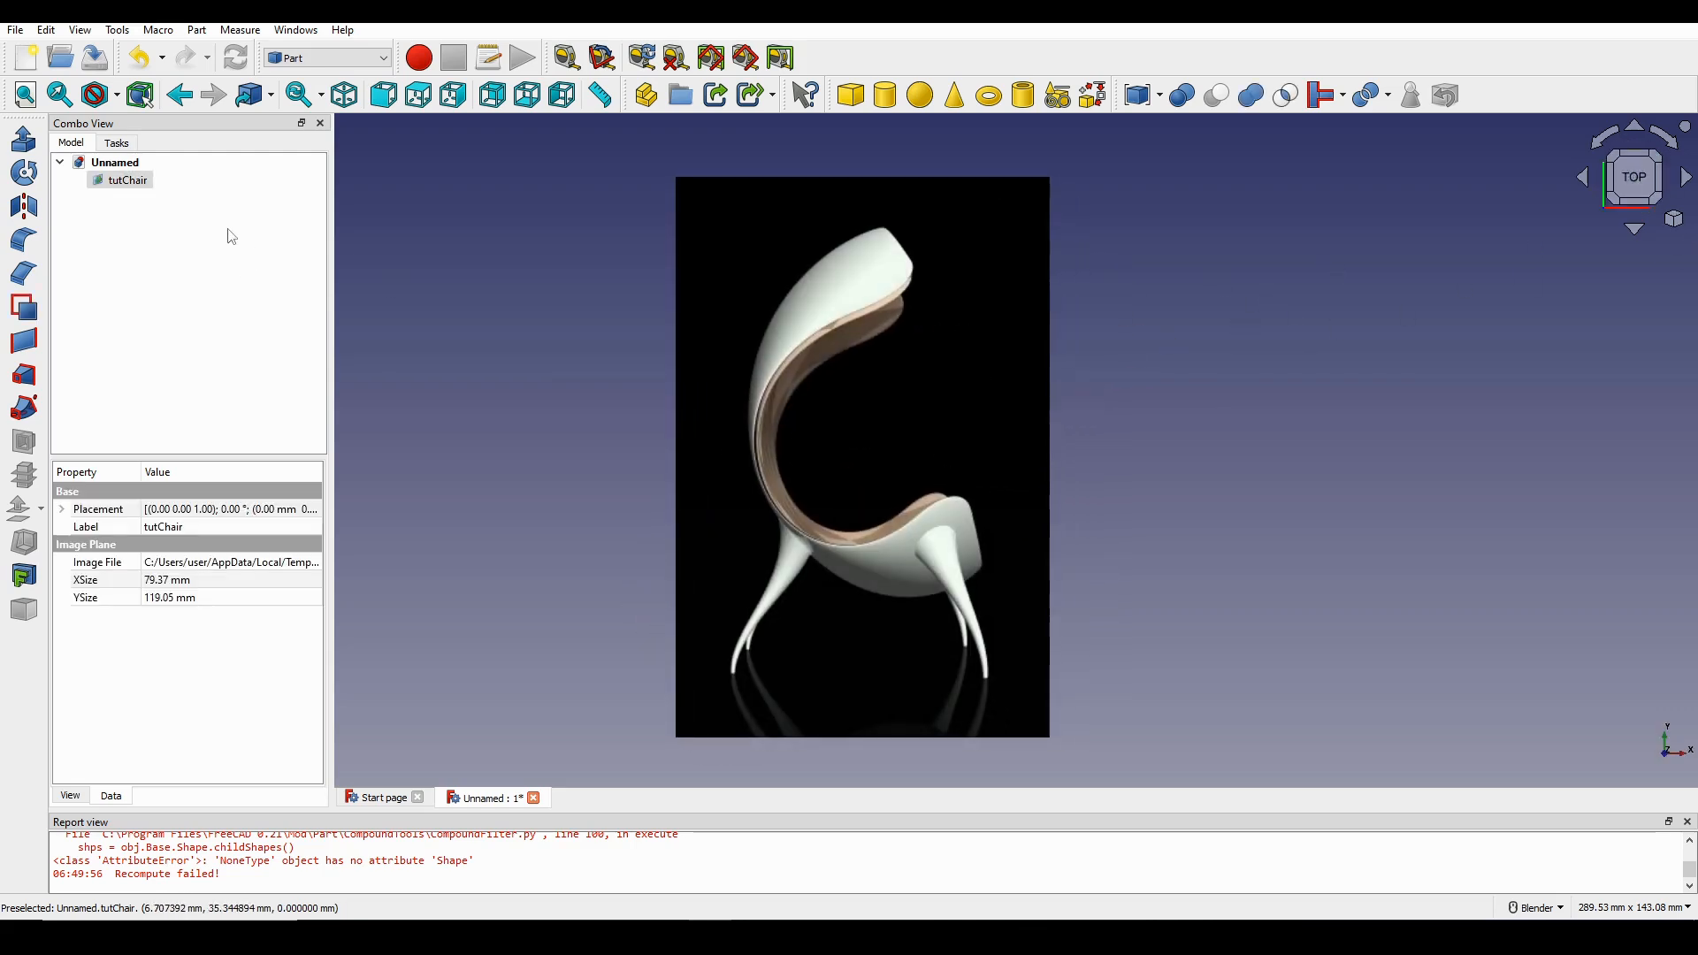
{"action": "double_click", "coordinate": [106, 180]}
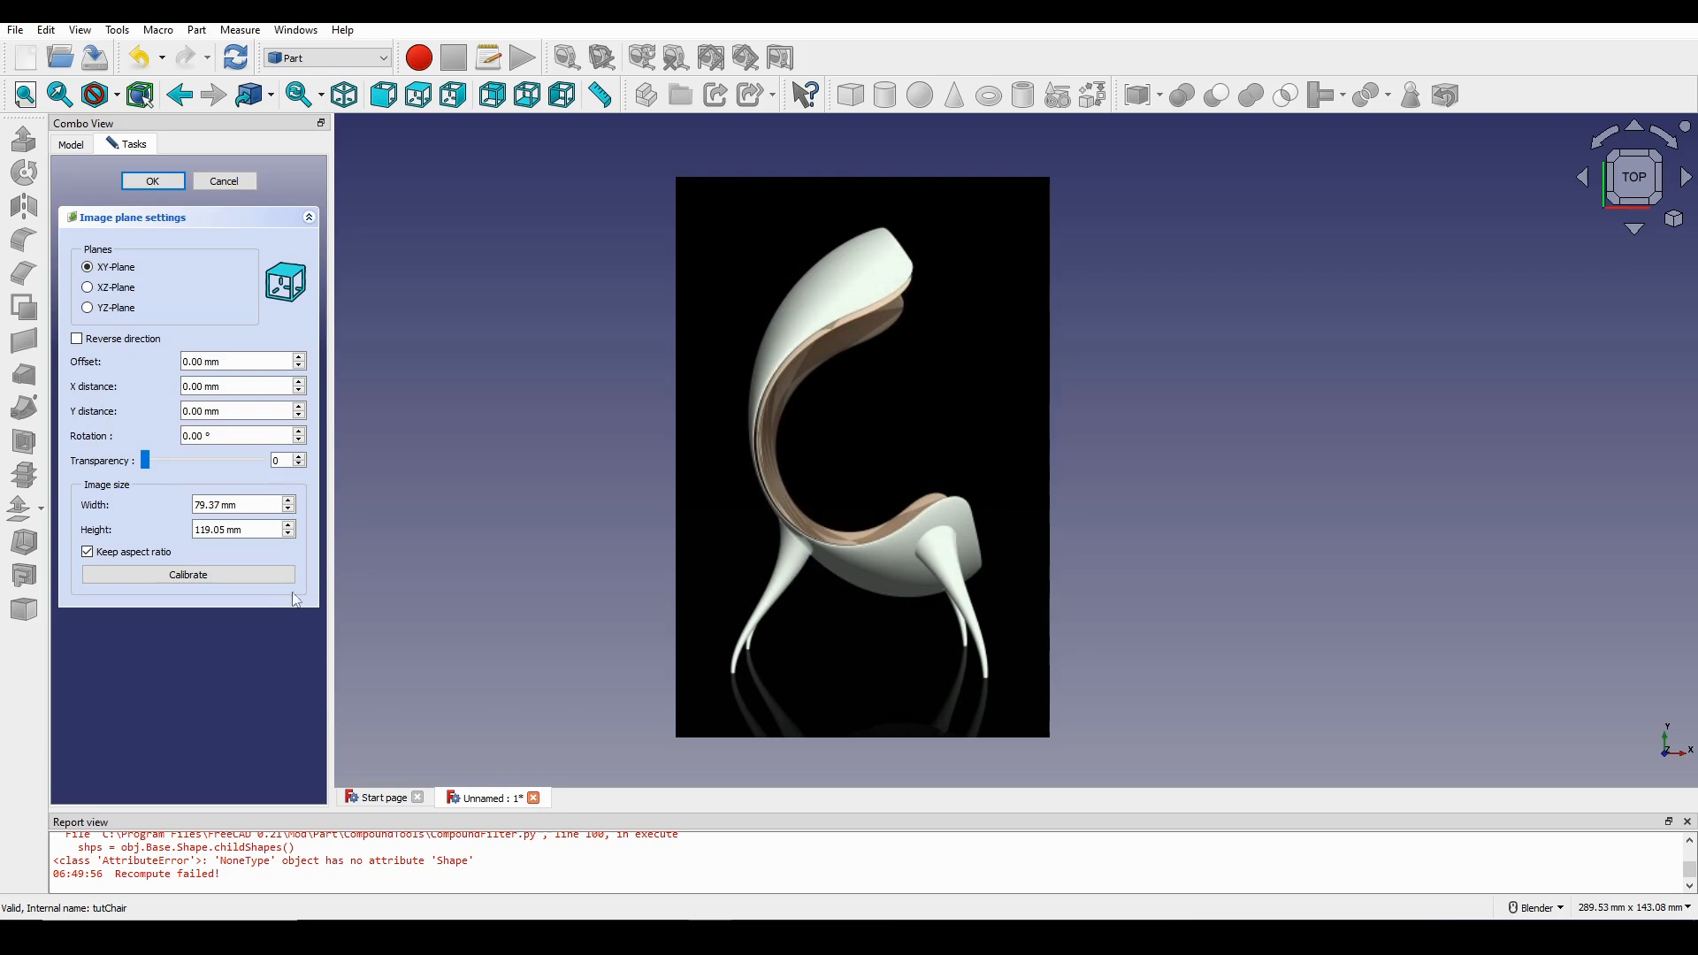
{"action": "left_click", "coordinate": [209, 576]}
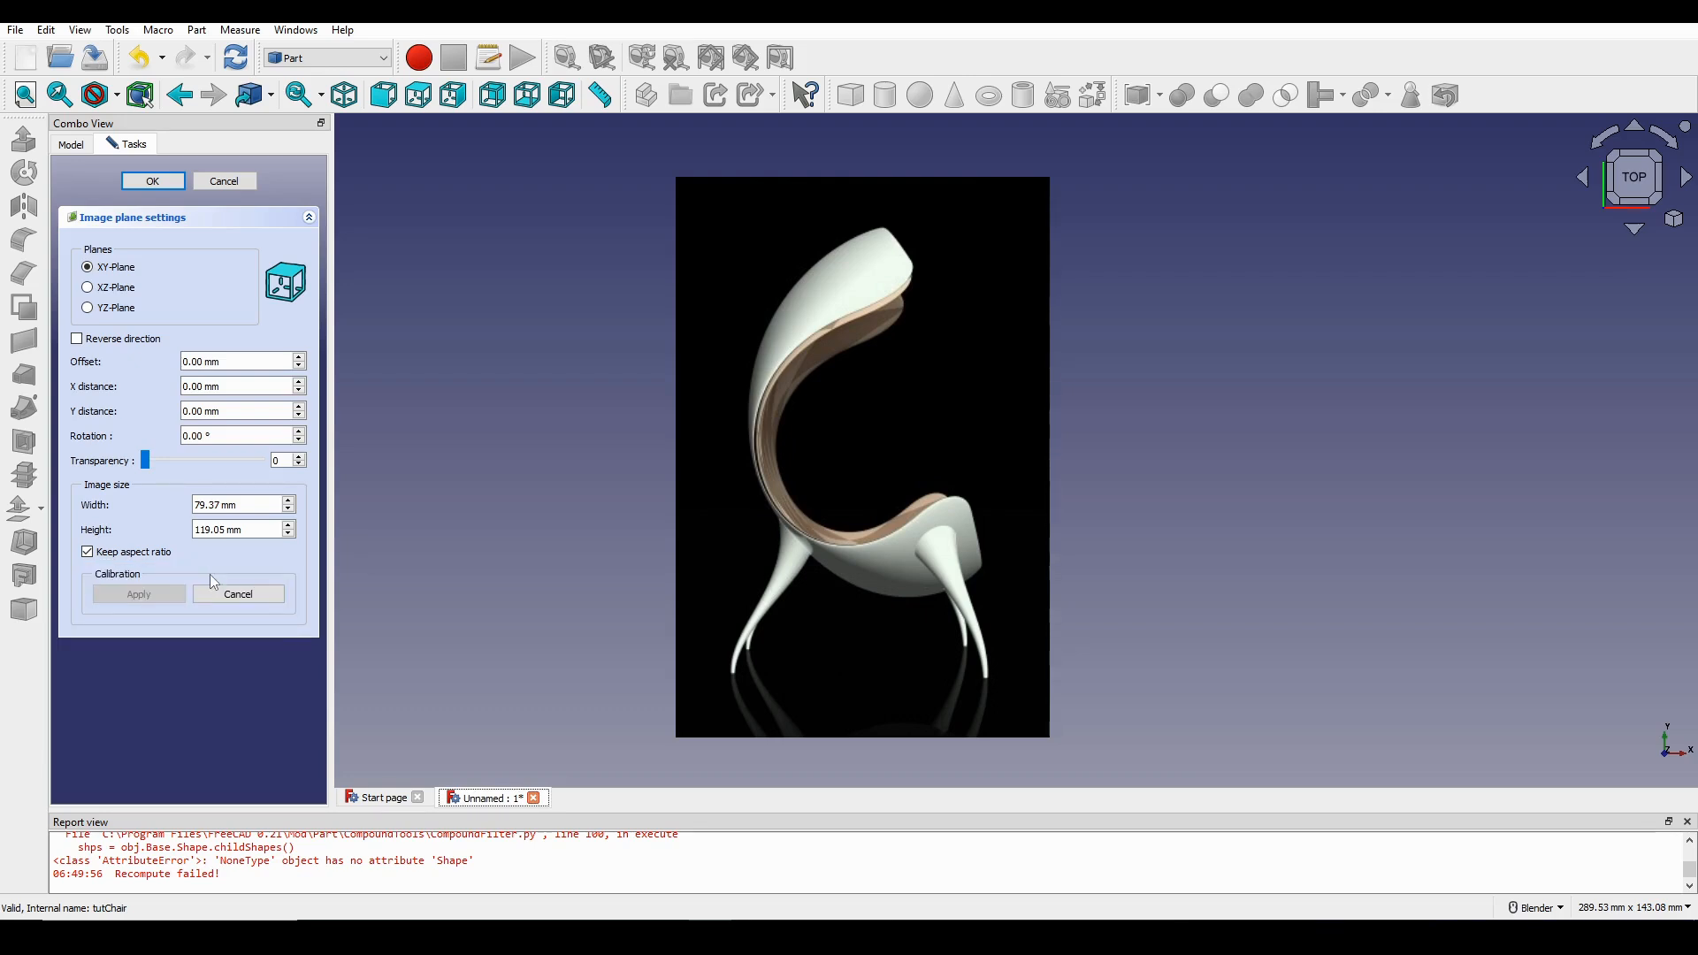
{"action": "left_click", "coordinate": [886, 591]}
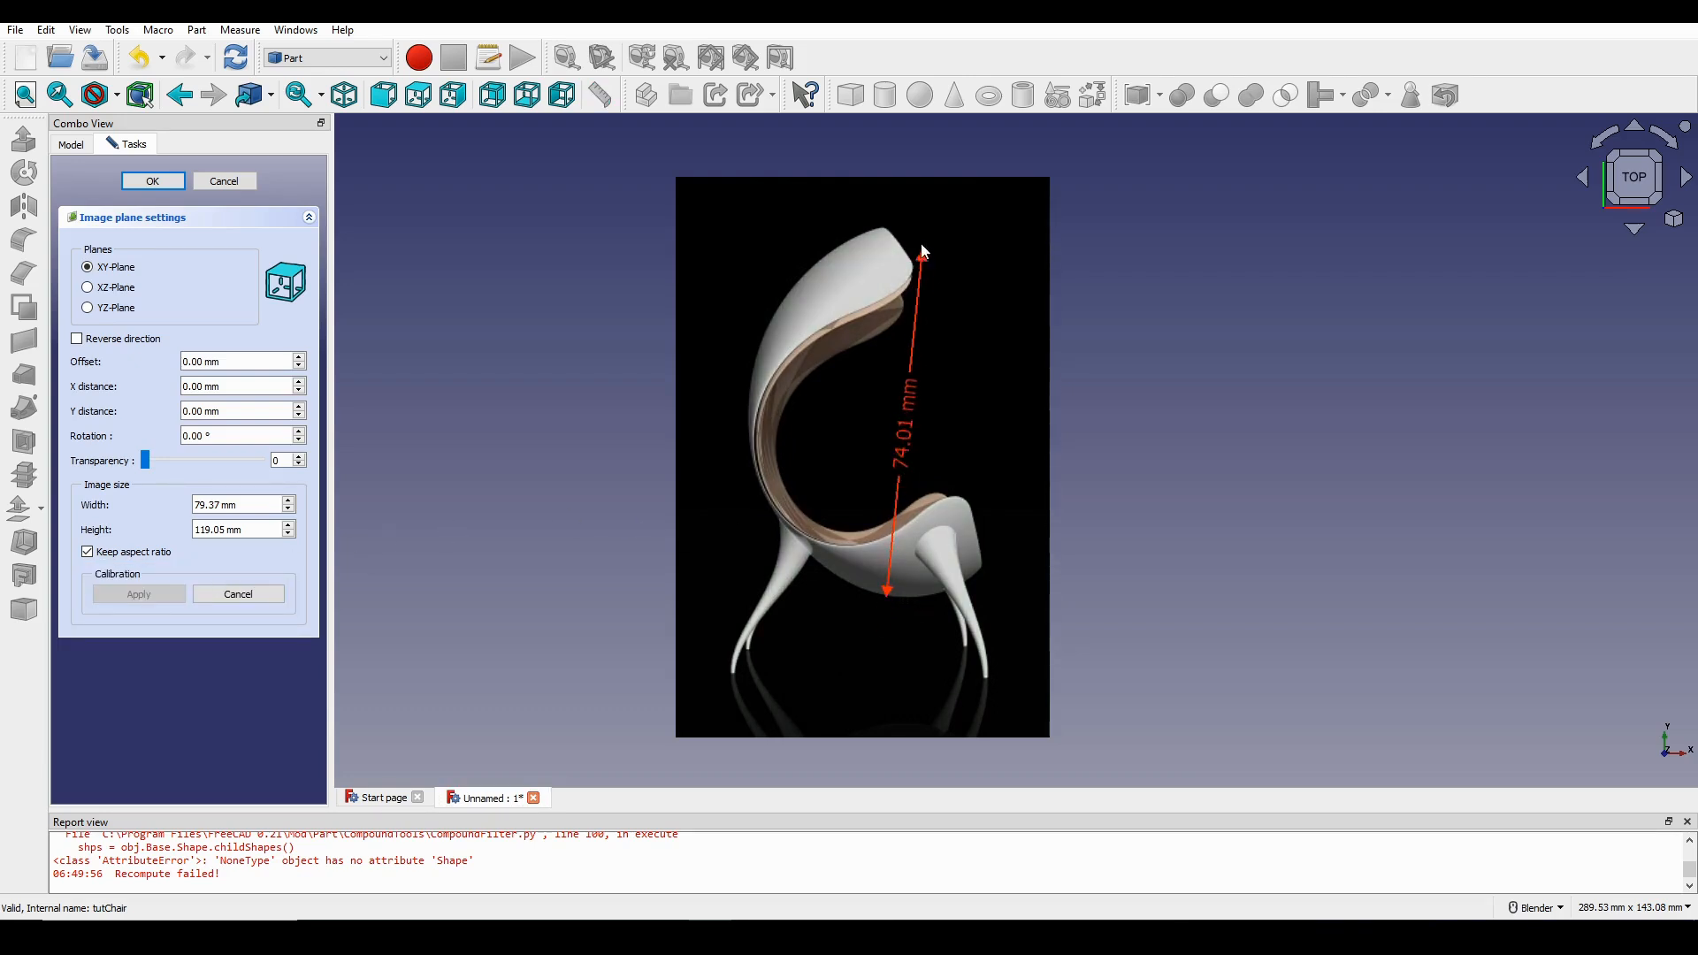
{"action": "left_click", "coordinate": [884, 228]}
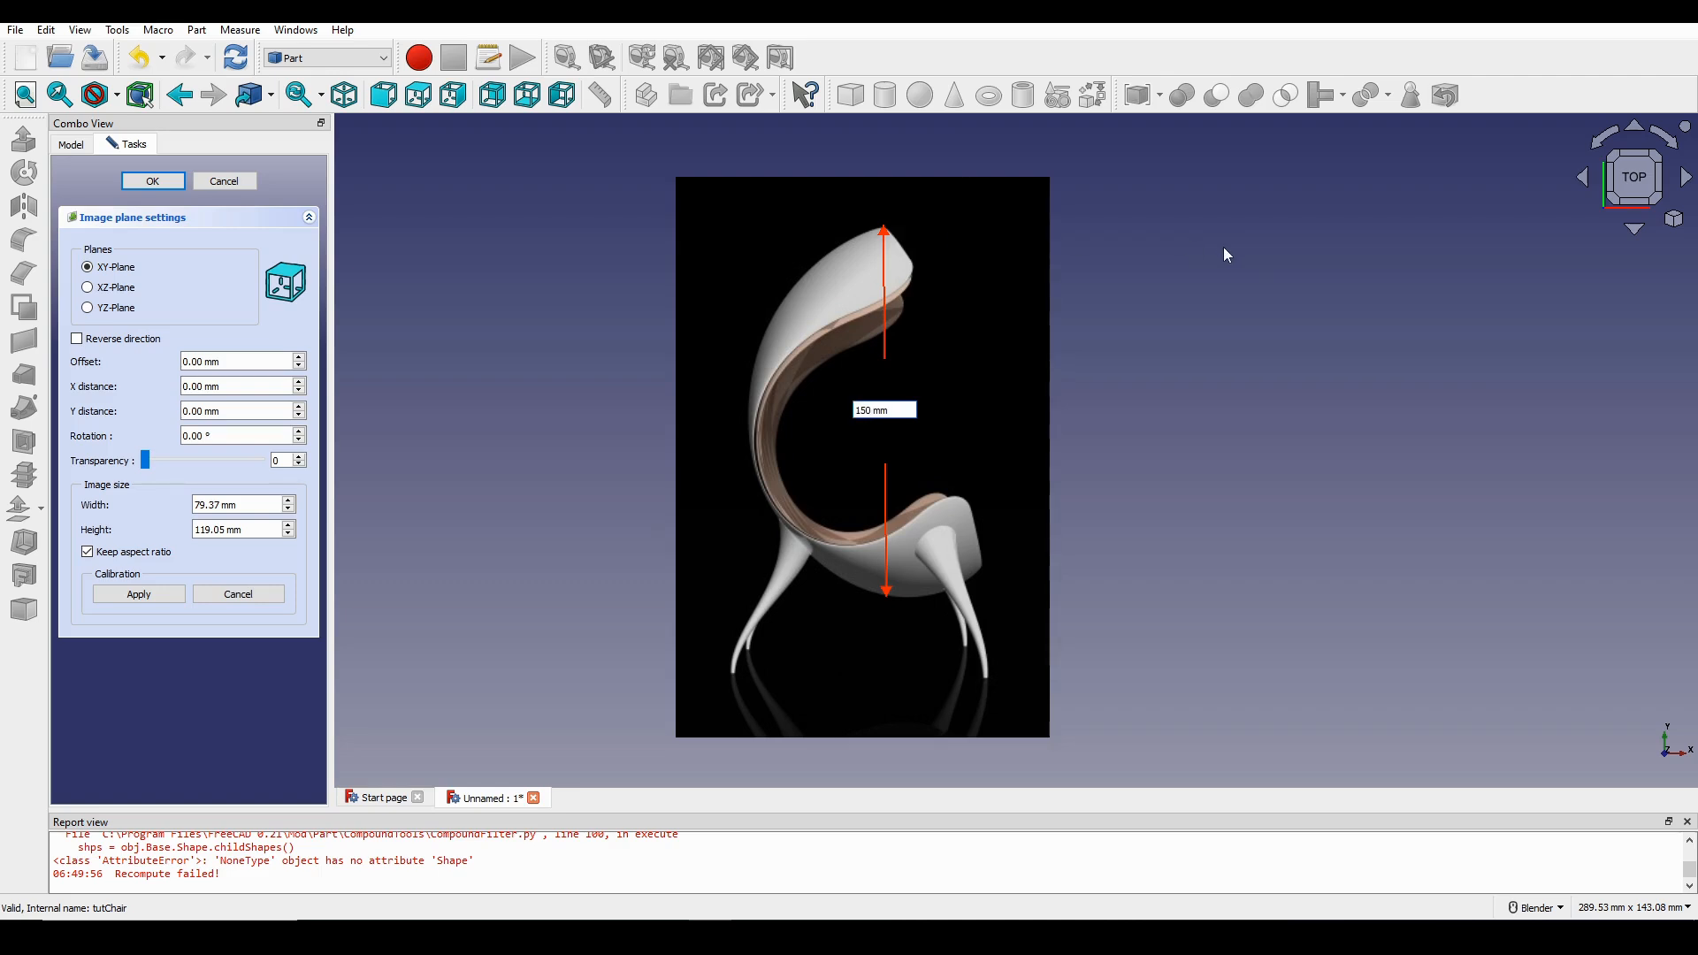
{"action": "key", "text": "Return"}
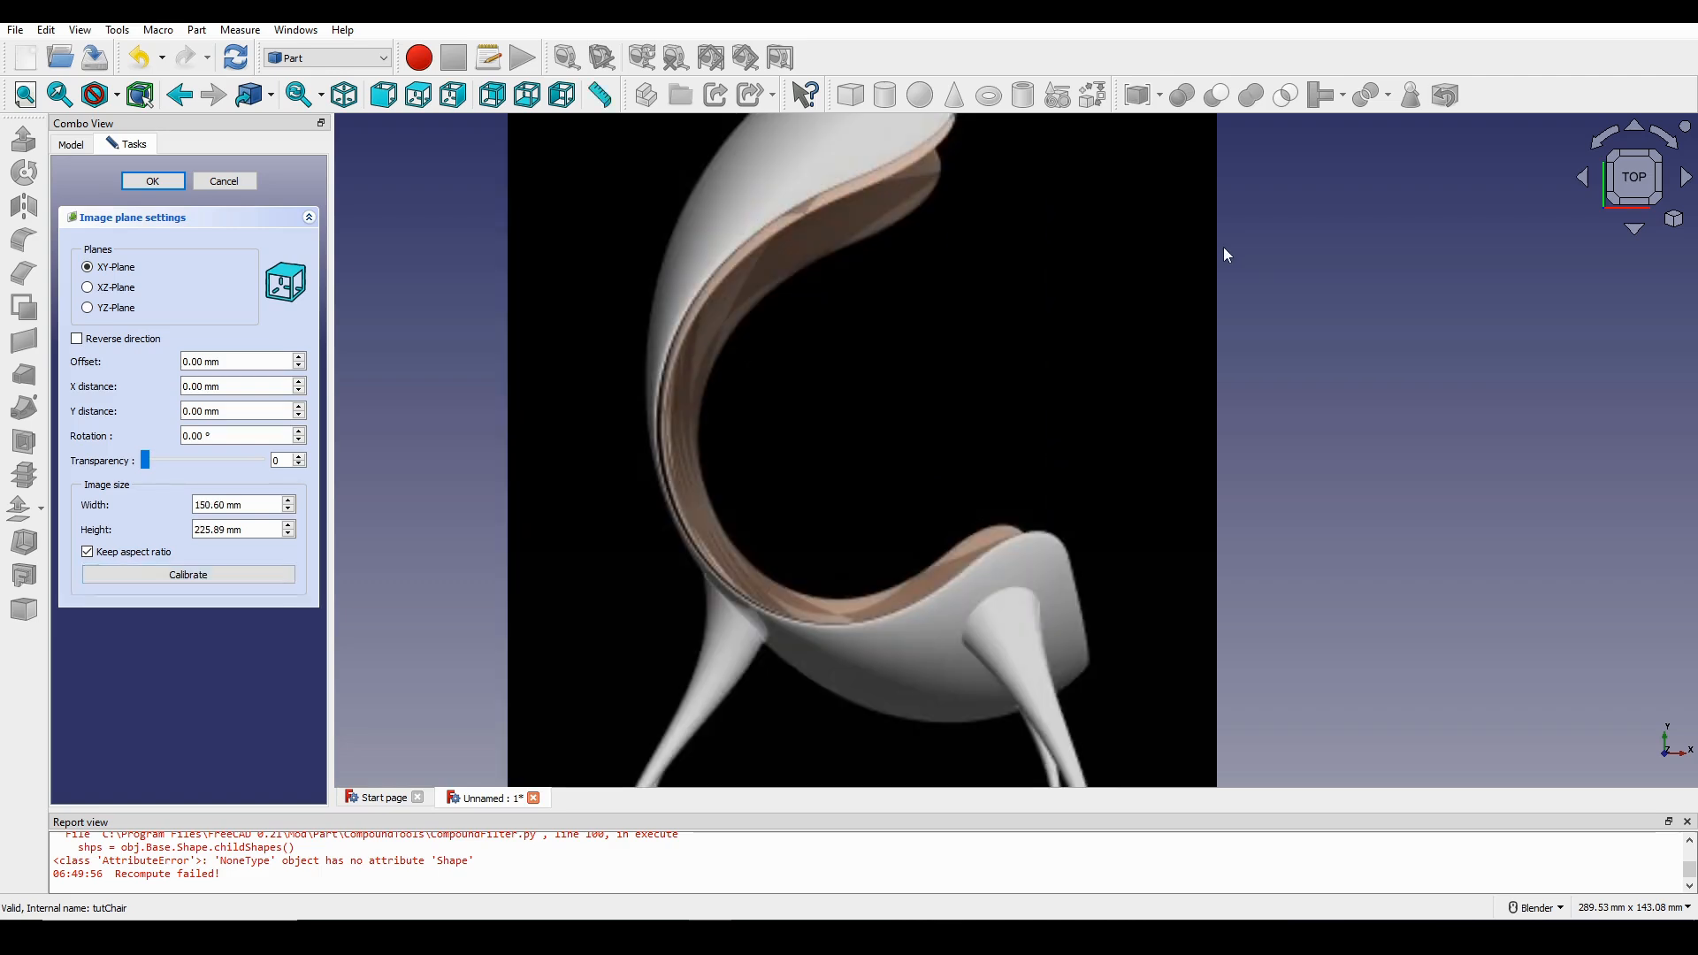
{"action": "left_click", "coordinate": [152, 181]}
Transform the tutChair image by rotating it 90° about the X axis so it stands upright.
{"action": "middle_click_drag", "start_coordinate": [929, 500], "coordinate": [872, 379]}
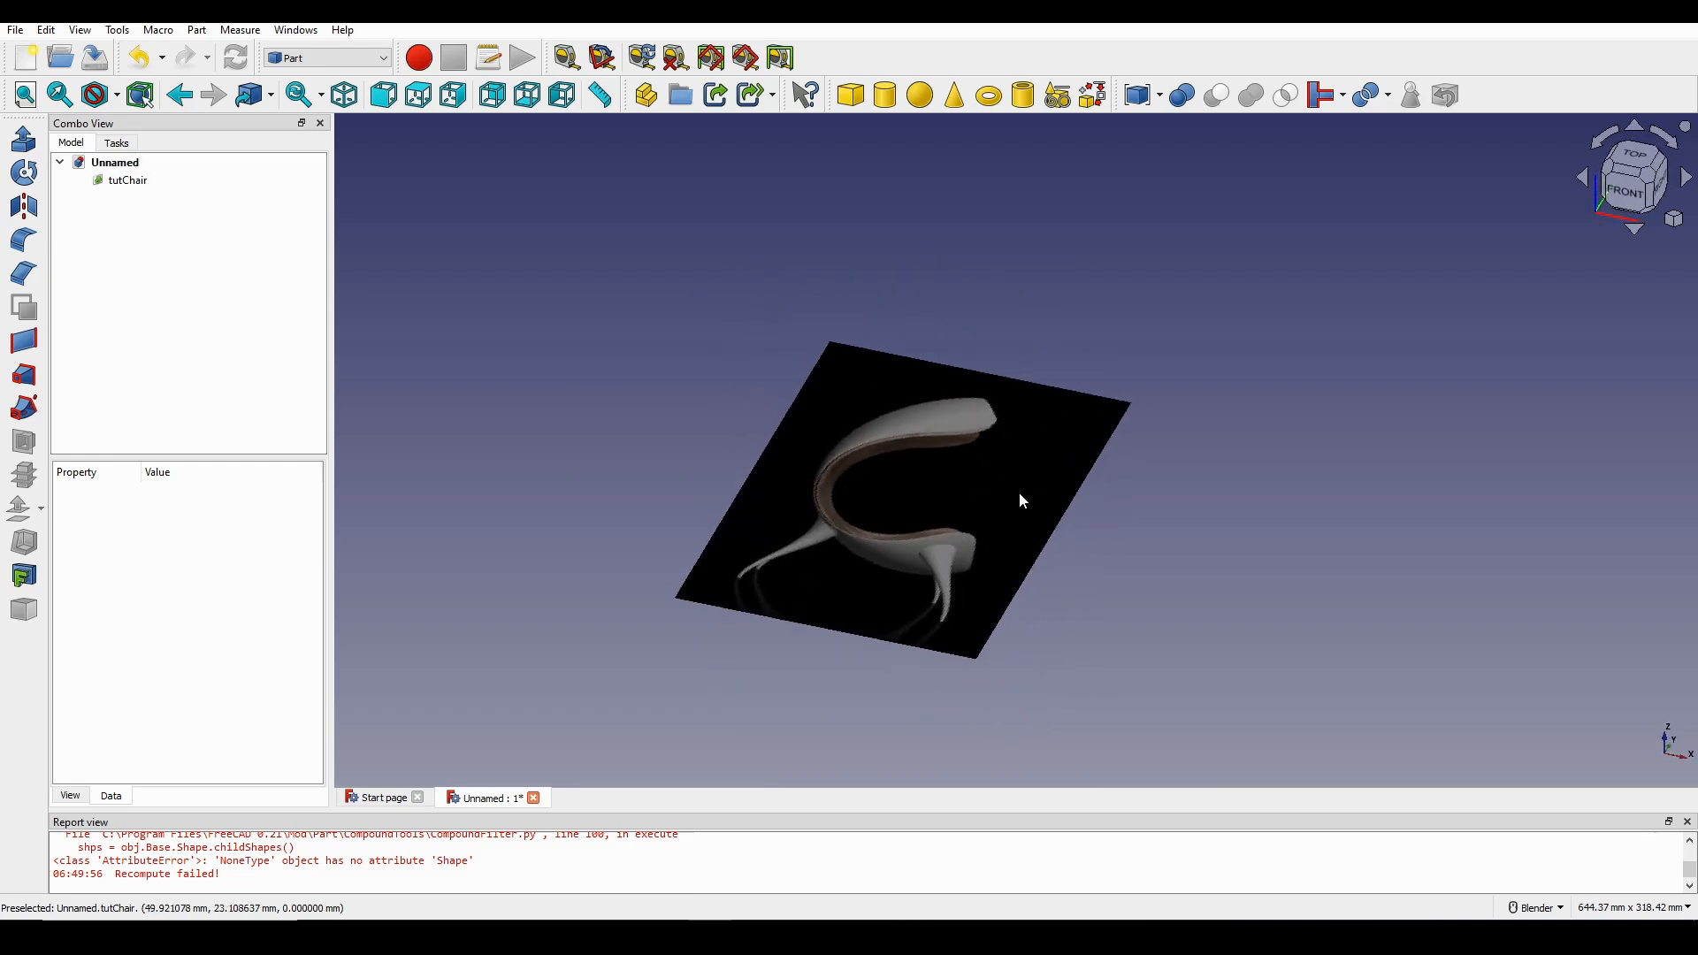
{"action": "left_click", "coordinate": [993, 479]}
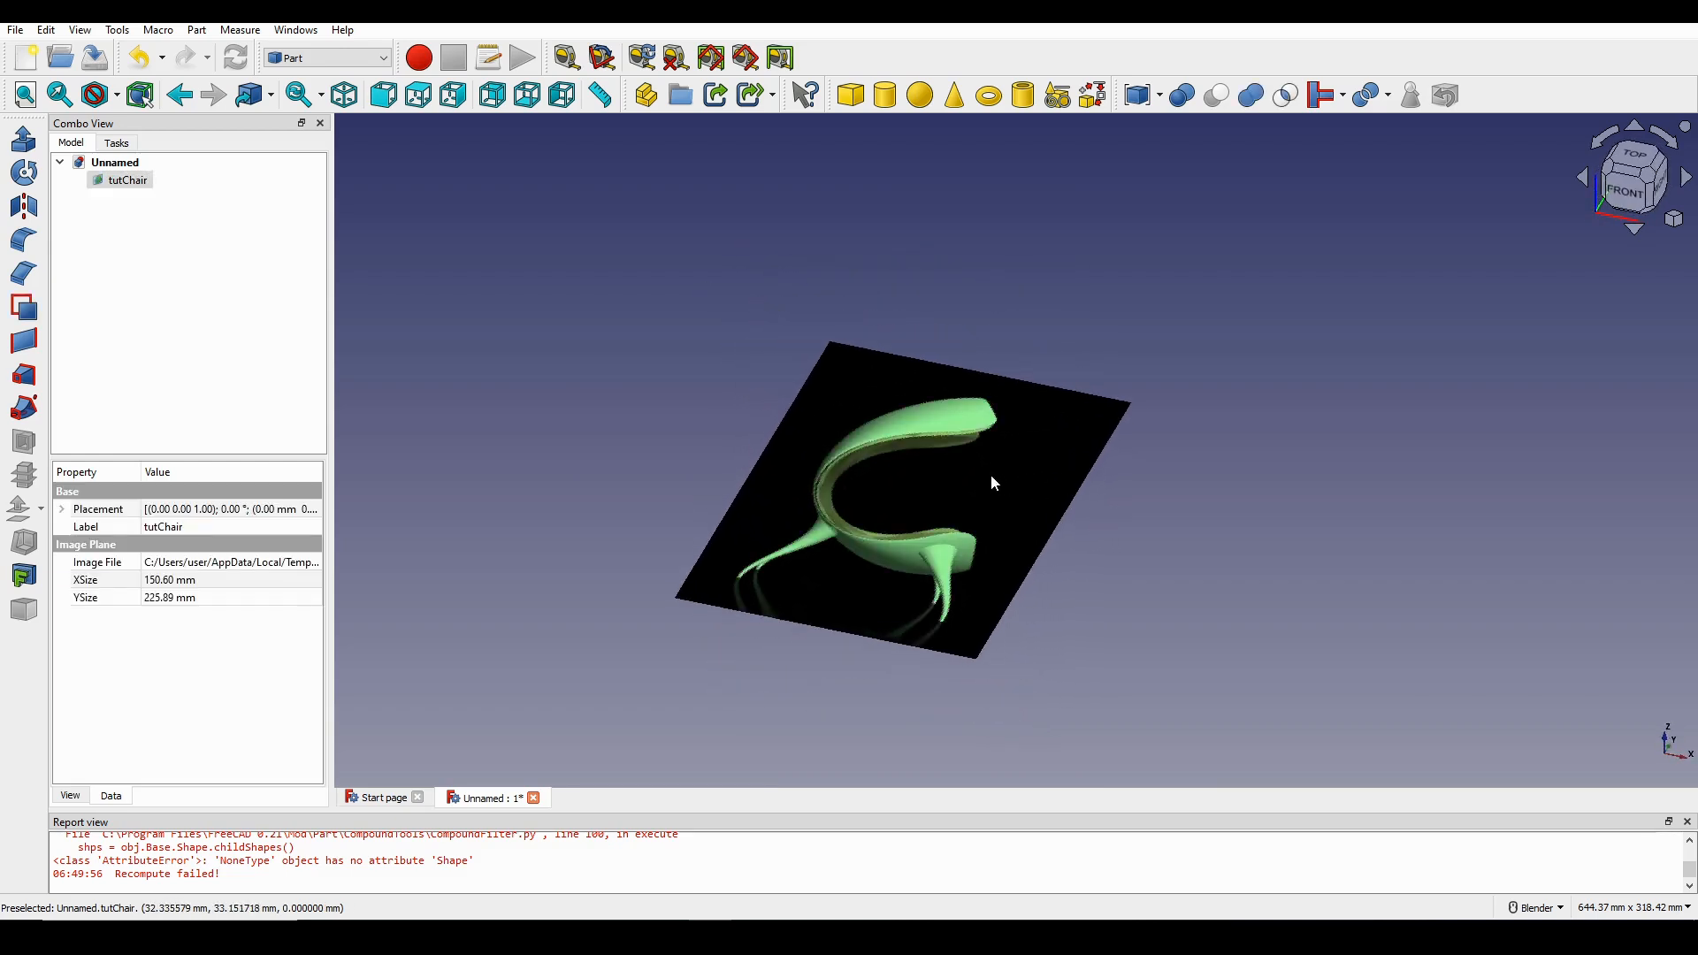
{"action": "right_click", "coordinate": [123, 189]}
{"action": "left_click", "coordinate": [169, 211]}
{"action": "middle_click_drag", "start_coordinate": [796, 558], "coordinate": [892, 551]}
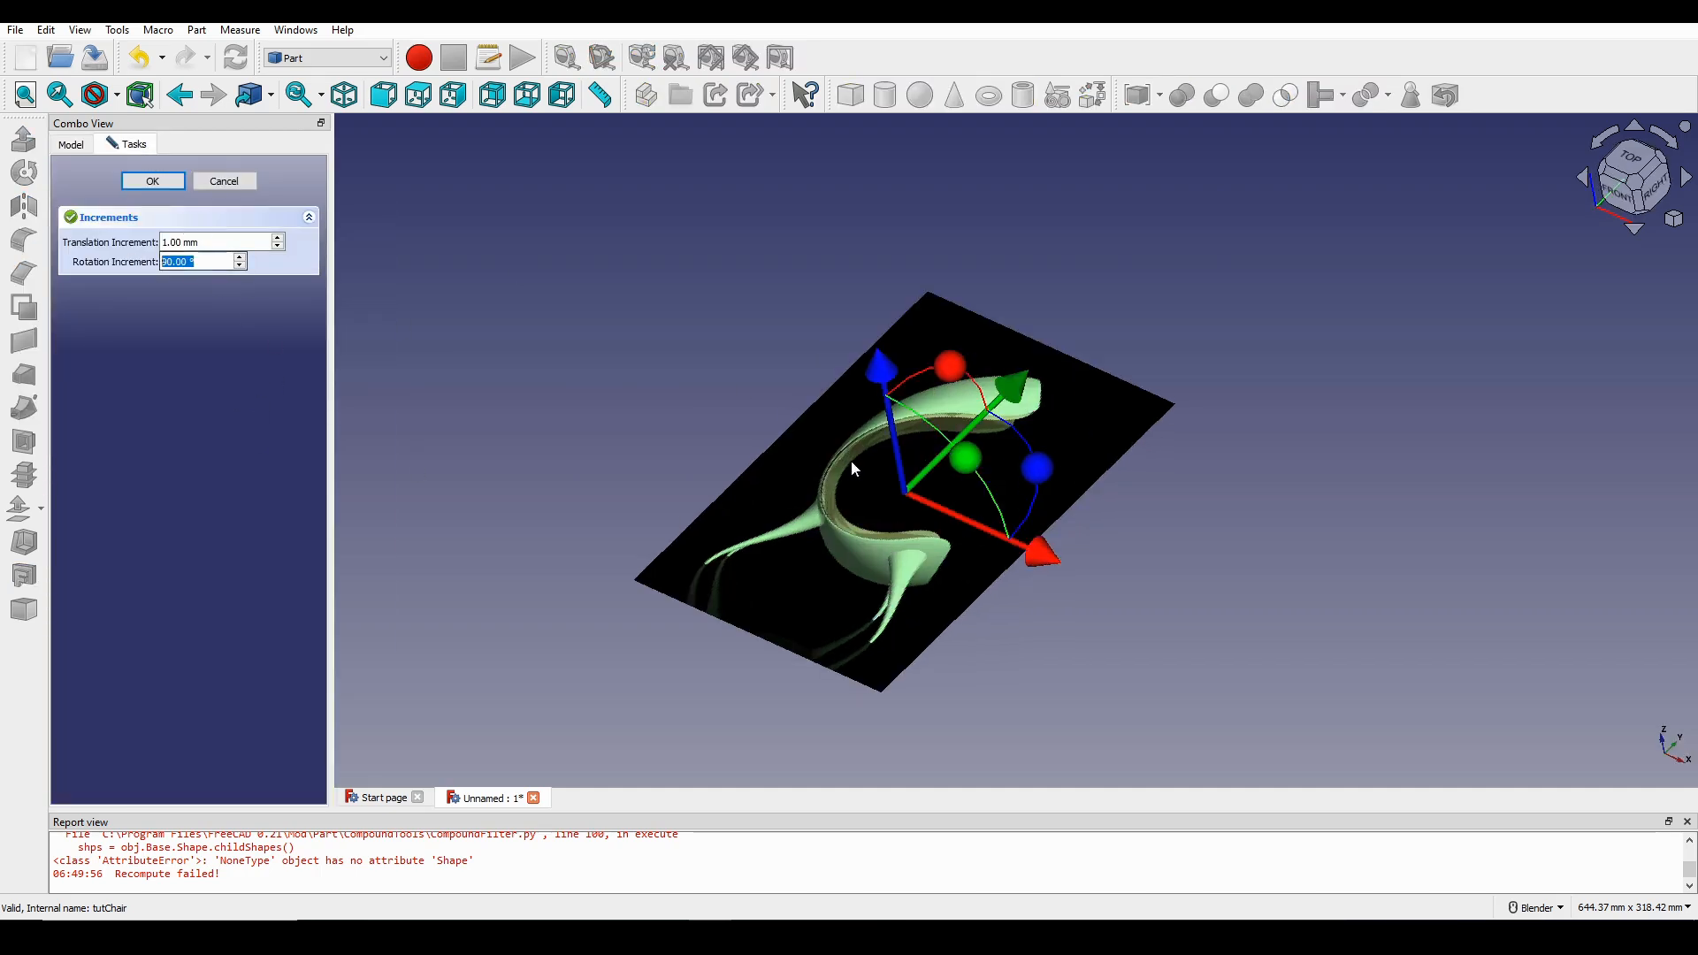
{"action": "middle_click_drag", "start_coordinate": [851, 460], "coordinate": [889, 426]}
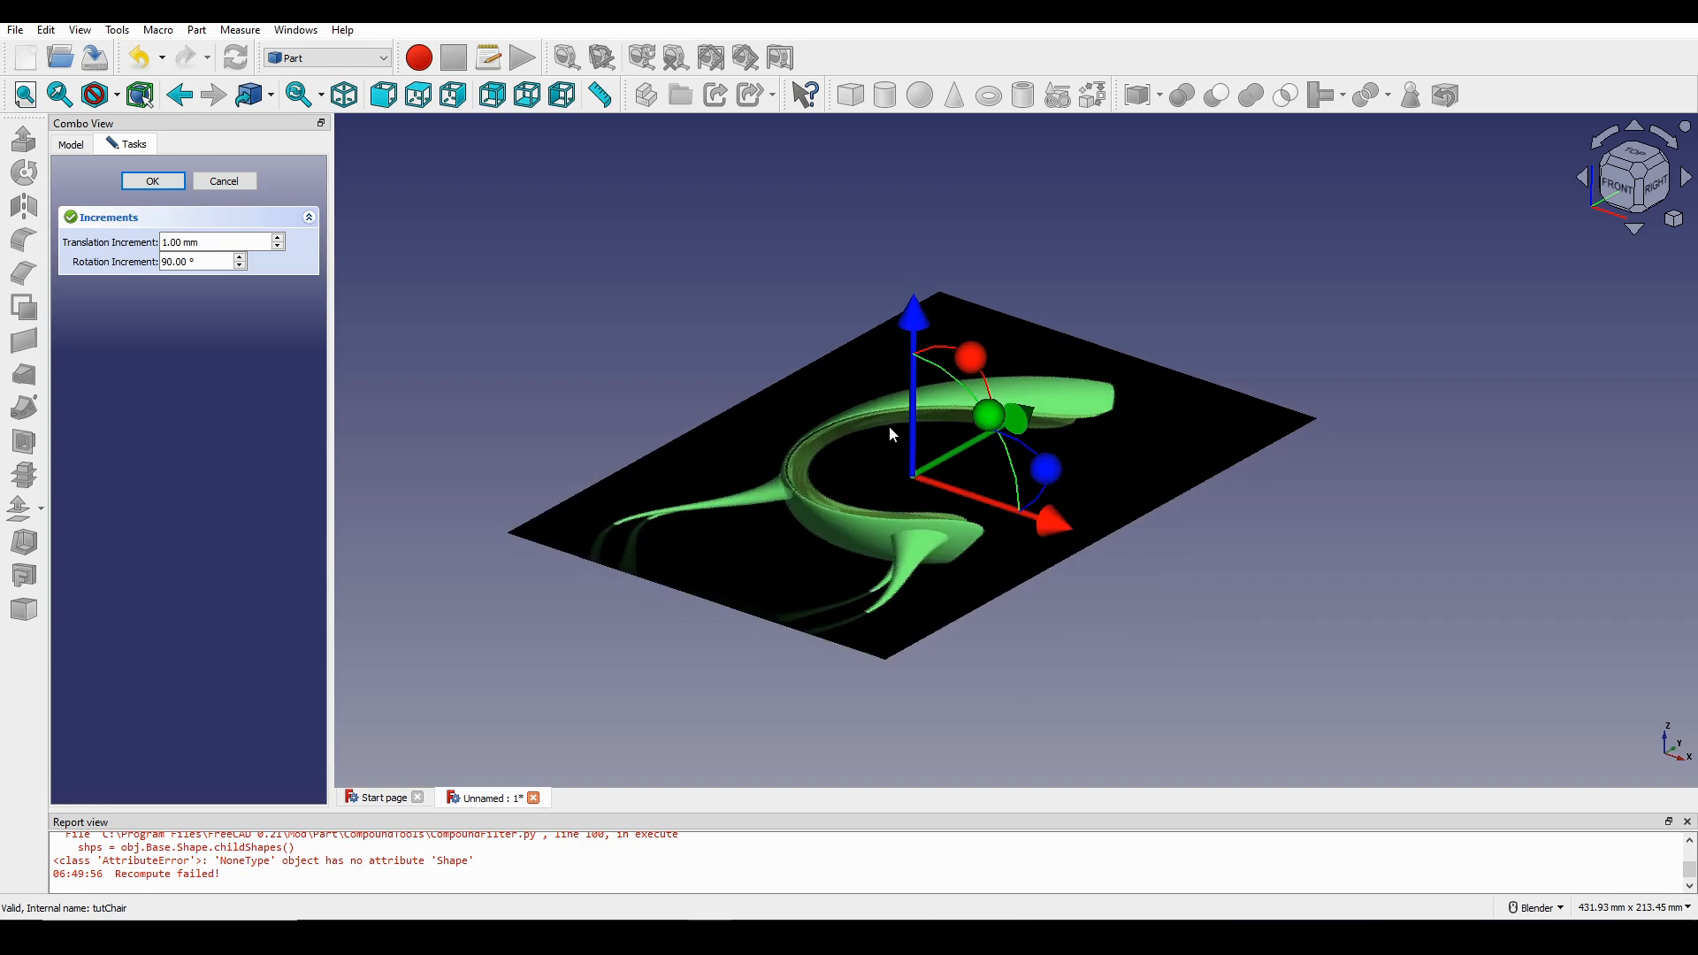
{"action": "middle_click_drag", "start_coordinate": [1021, 459], "coordinate": [1025, 359]}
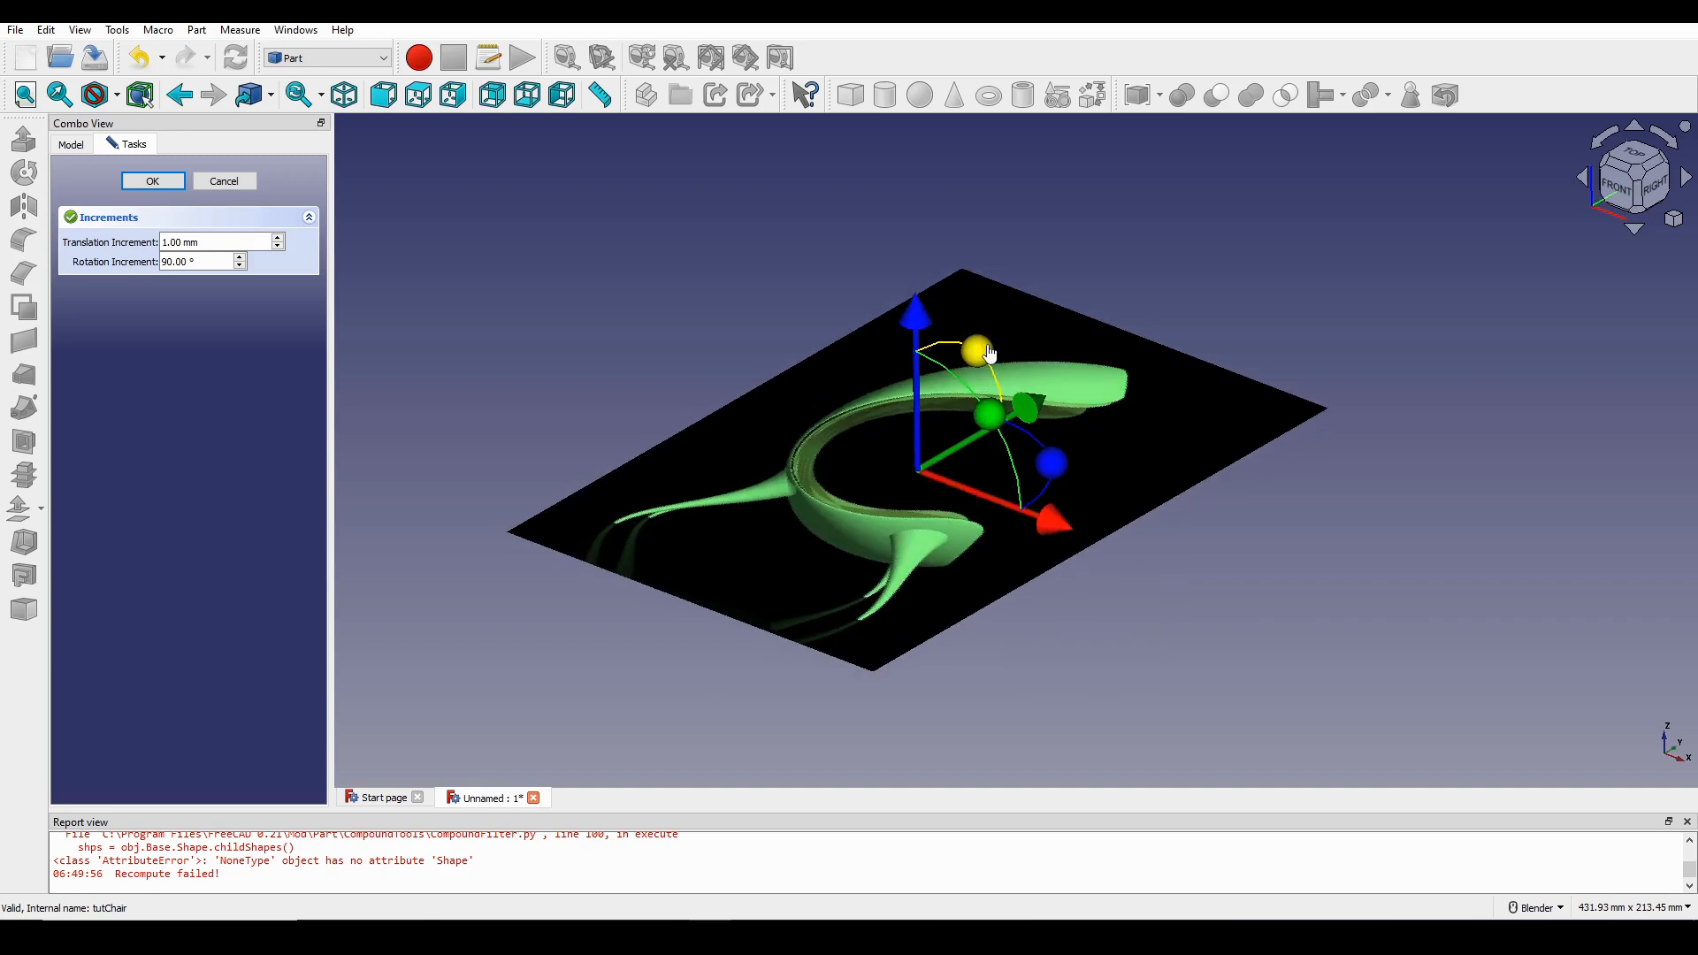
{"action": "left_click_drag", "start_coordinate": [987, 344], "coordinate": [893, 333]}
Move the upright chair image 200 mm backward along the Y axis, behind the origin, and finish the transform.
{"action": "mouse_move", "coordinate": [929, 547]}
{"action": "middle_mouse_down"}
{"action": "mouse_move", "coordinate": [850, 447]}
{"action": "mouse_move", "coordinate": [869, 427]}
{"action": "mouse_move", "coordinate": [963, 495]}
{"action": "mouse_move", "coordinate": [938, 517]}
{"action": "middle_mouse_up"}
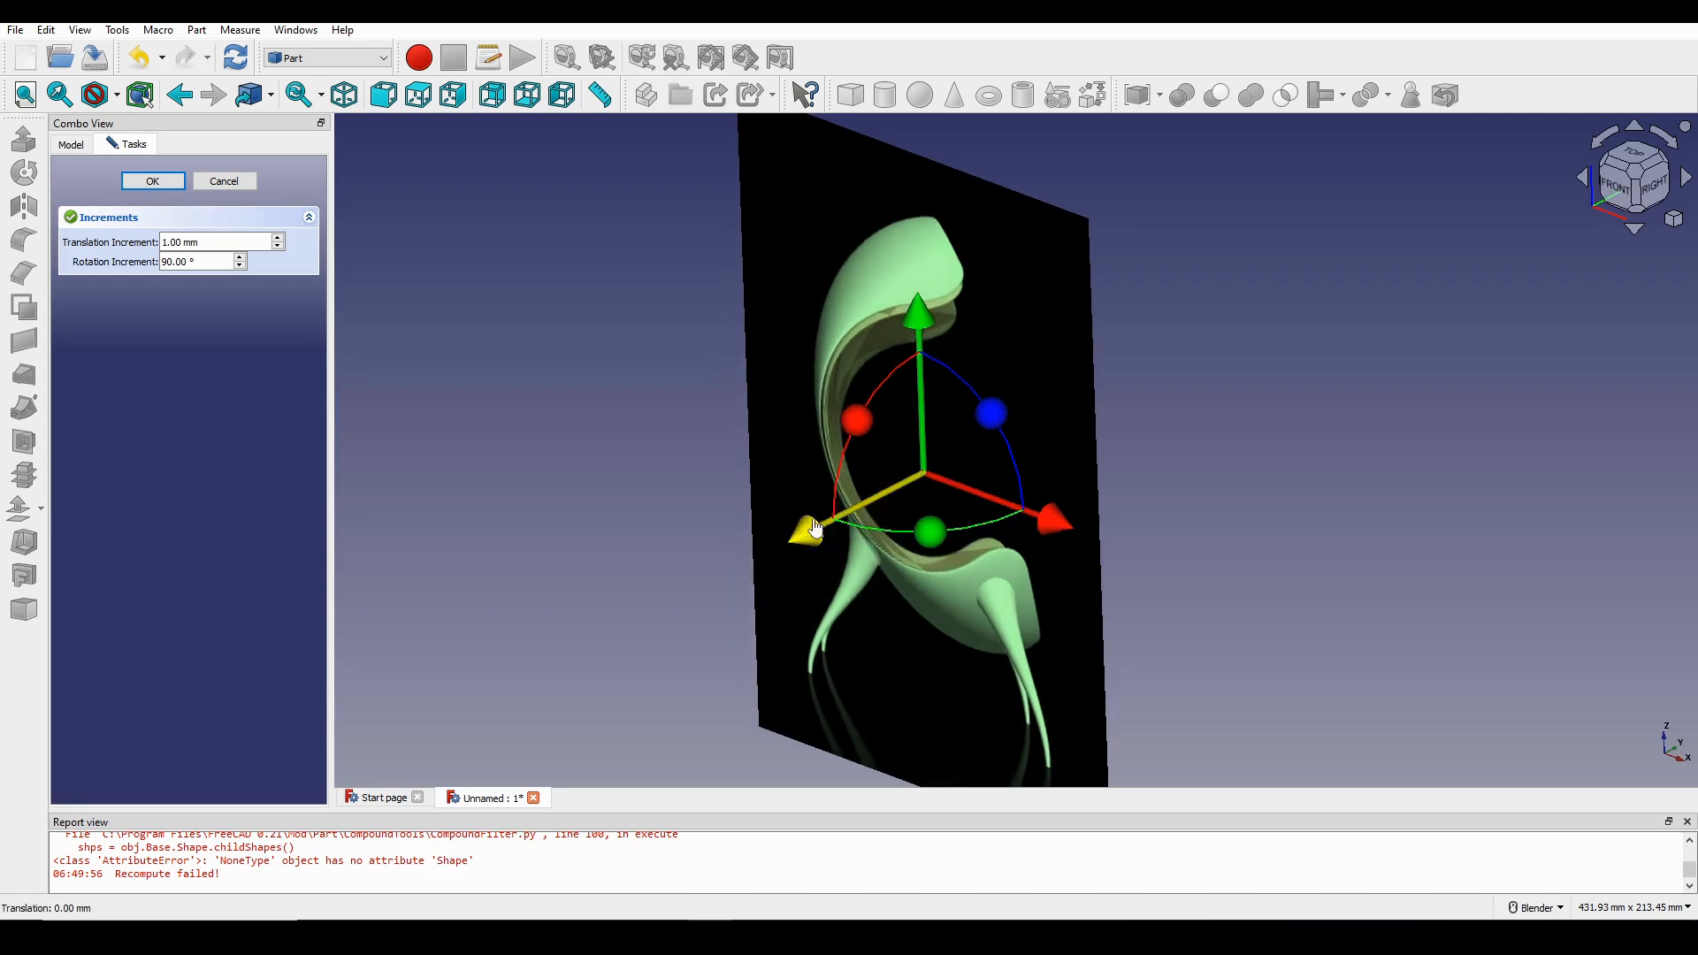
{"action": "left_click_drag", "start_coordinate": [807, 529], "coordinate": [1232, 311]}
{"action": "left_click", "coordinate": [152, 181]}
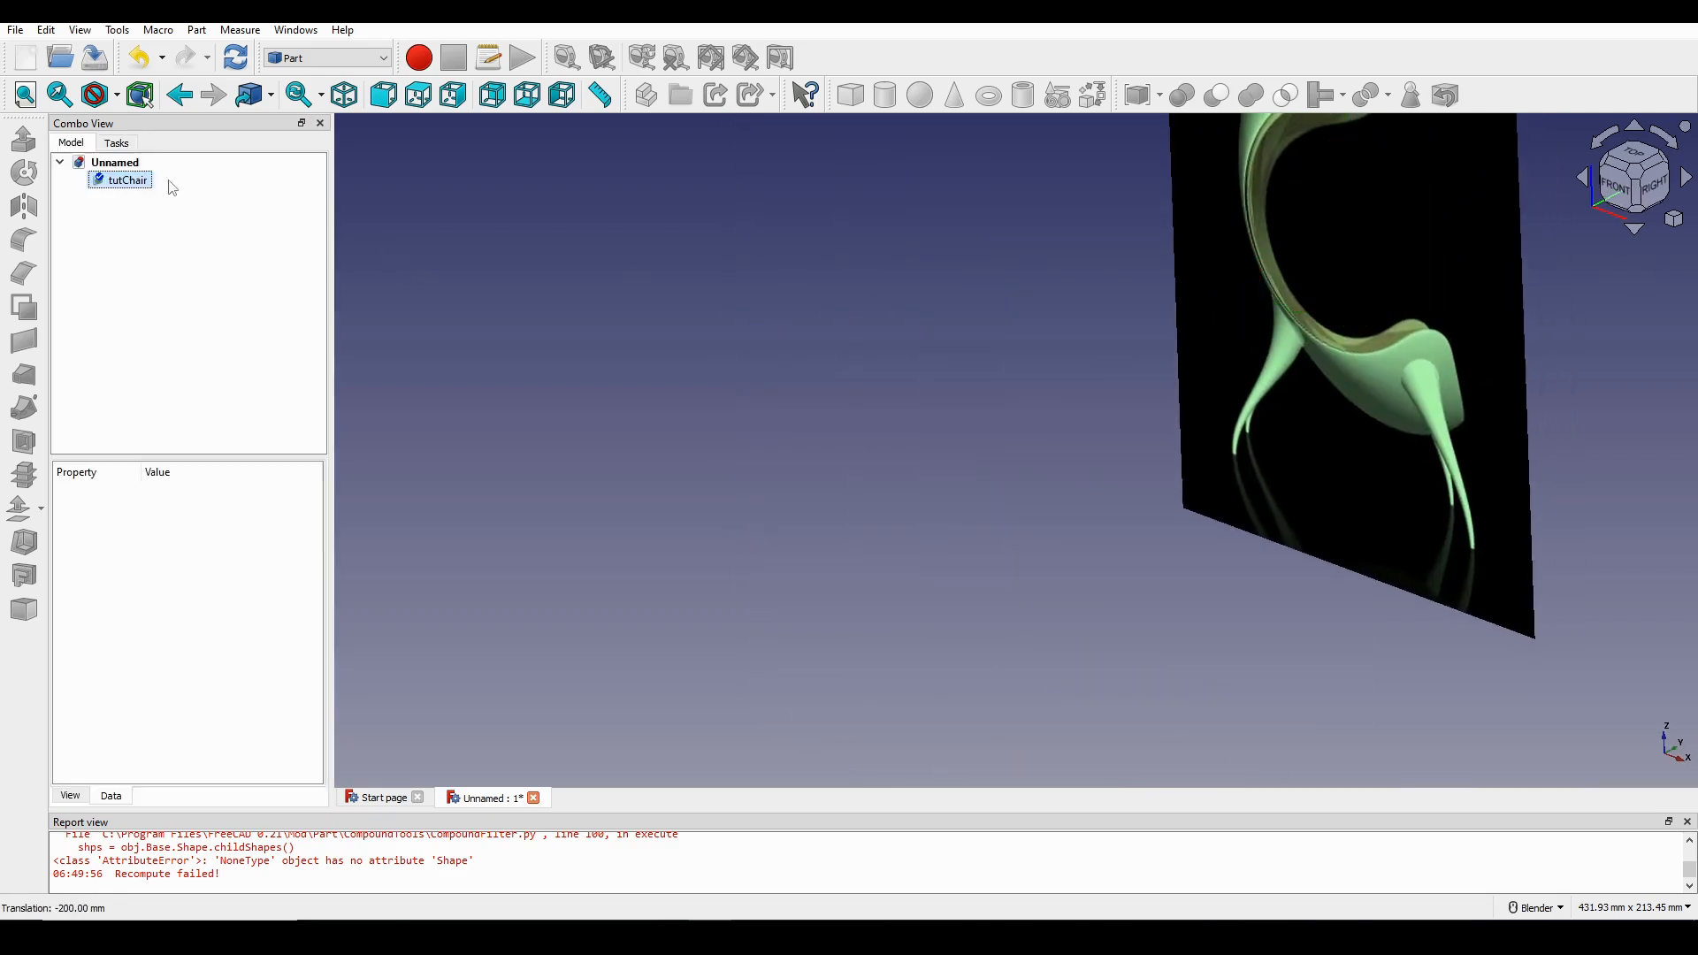
{"action": "middle_click_drag", "start_coordinate": [1054, 242], "coordinate": [973, 336], "text": "shift"}
{"action": "left_click", "coordinate": [1220, 345]}
{"action": "middle_click_drag", "start_coordinate": [1152, 402], "coordinate": [1130, 452], "text": "shift"}
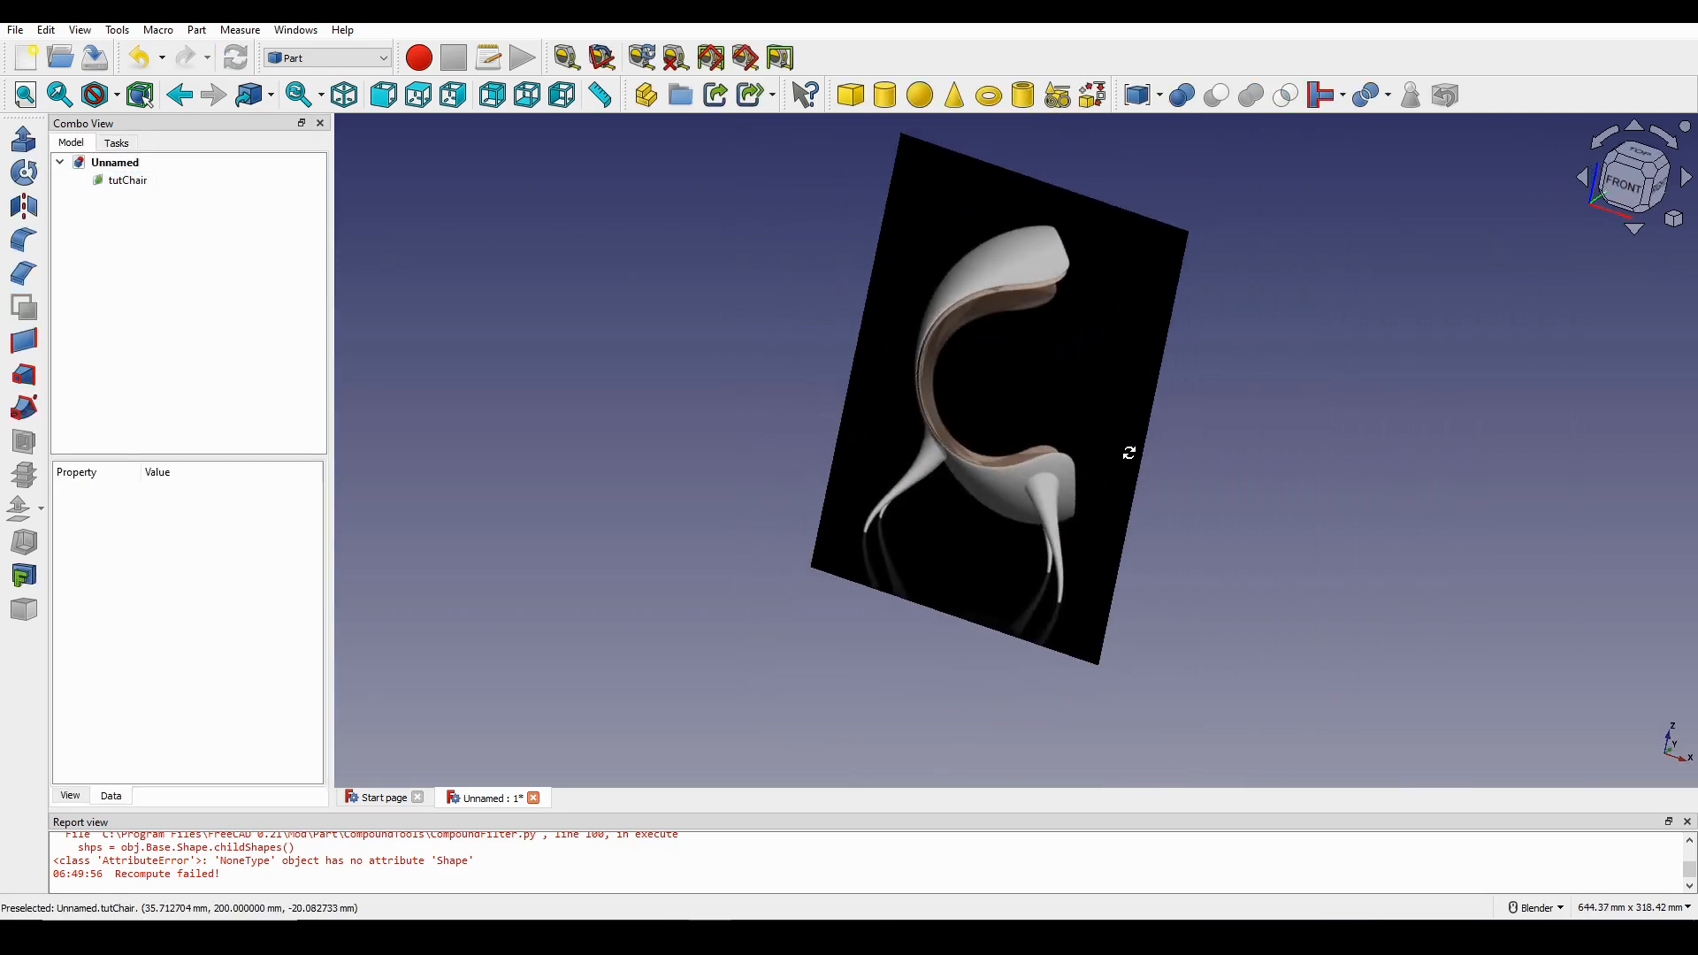
Show the axis cross at the origin and face the chair image in the front view.
{"action": "left_click", "coordinate": [80, 30]}
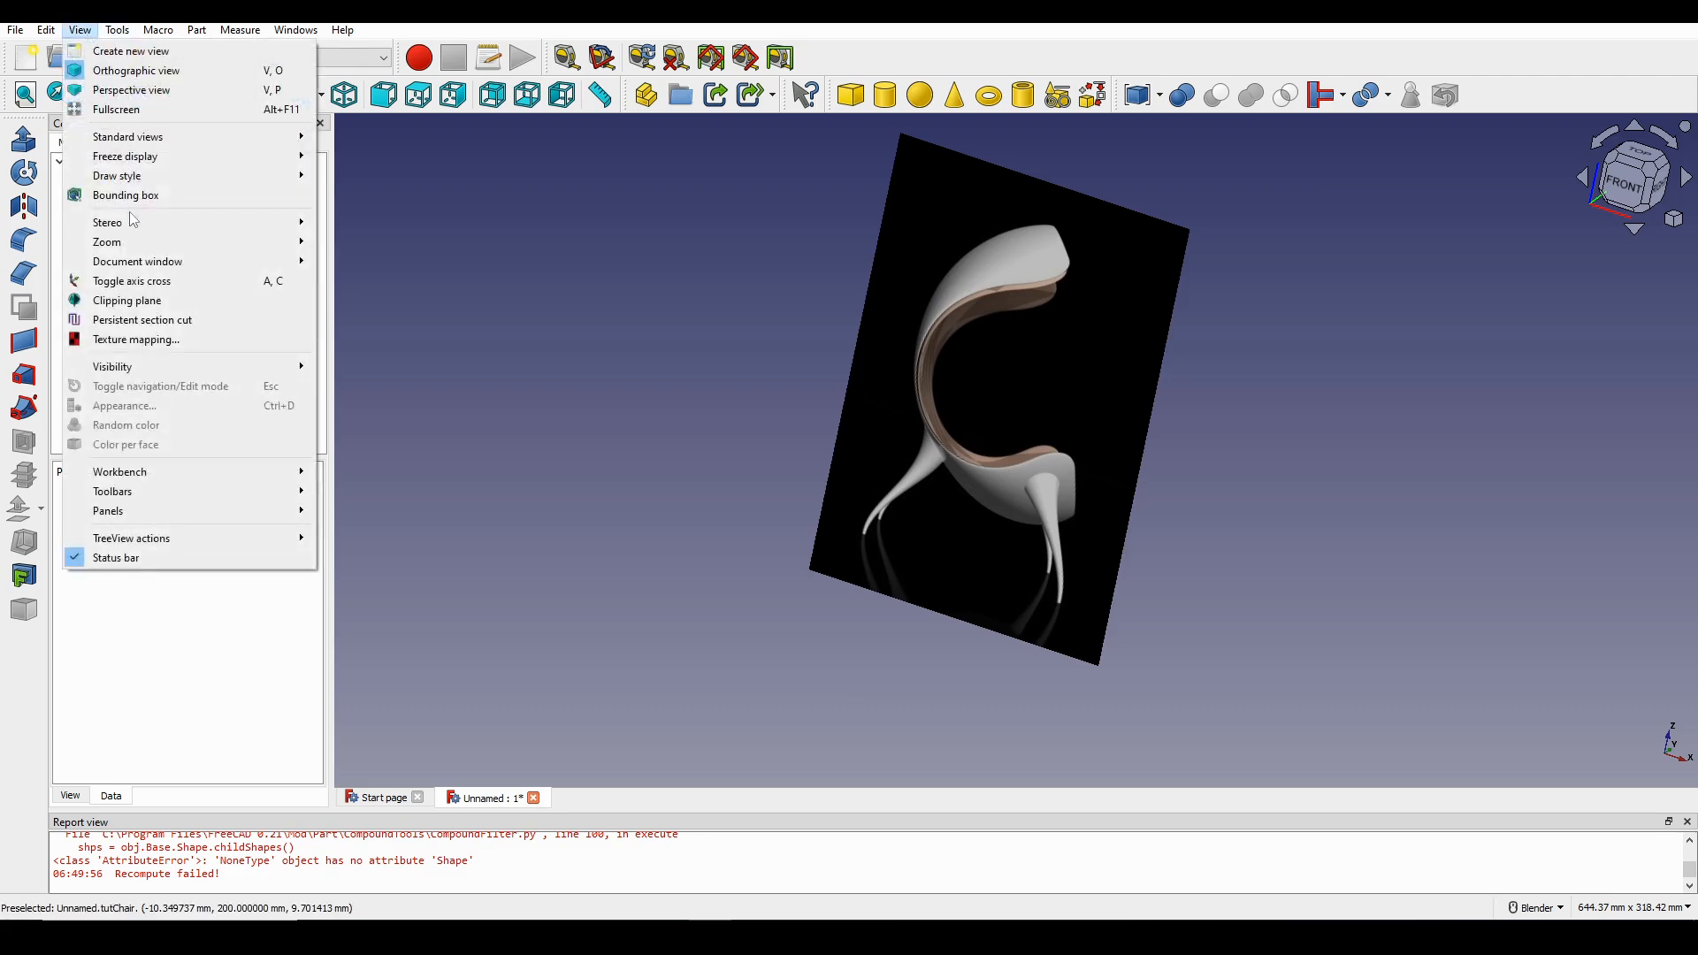
{"action": "left_click", "coordinate": [188, 279]}
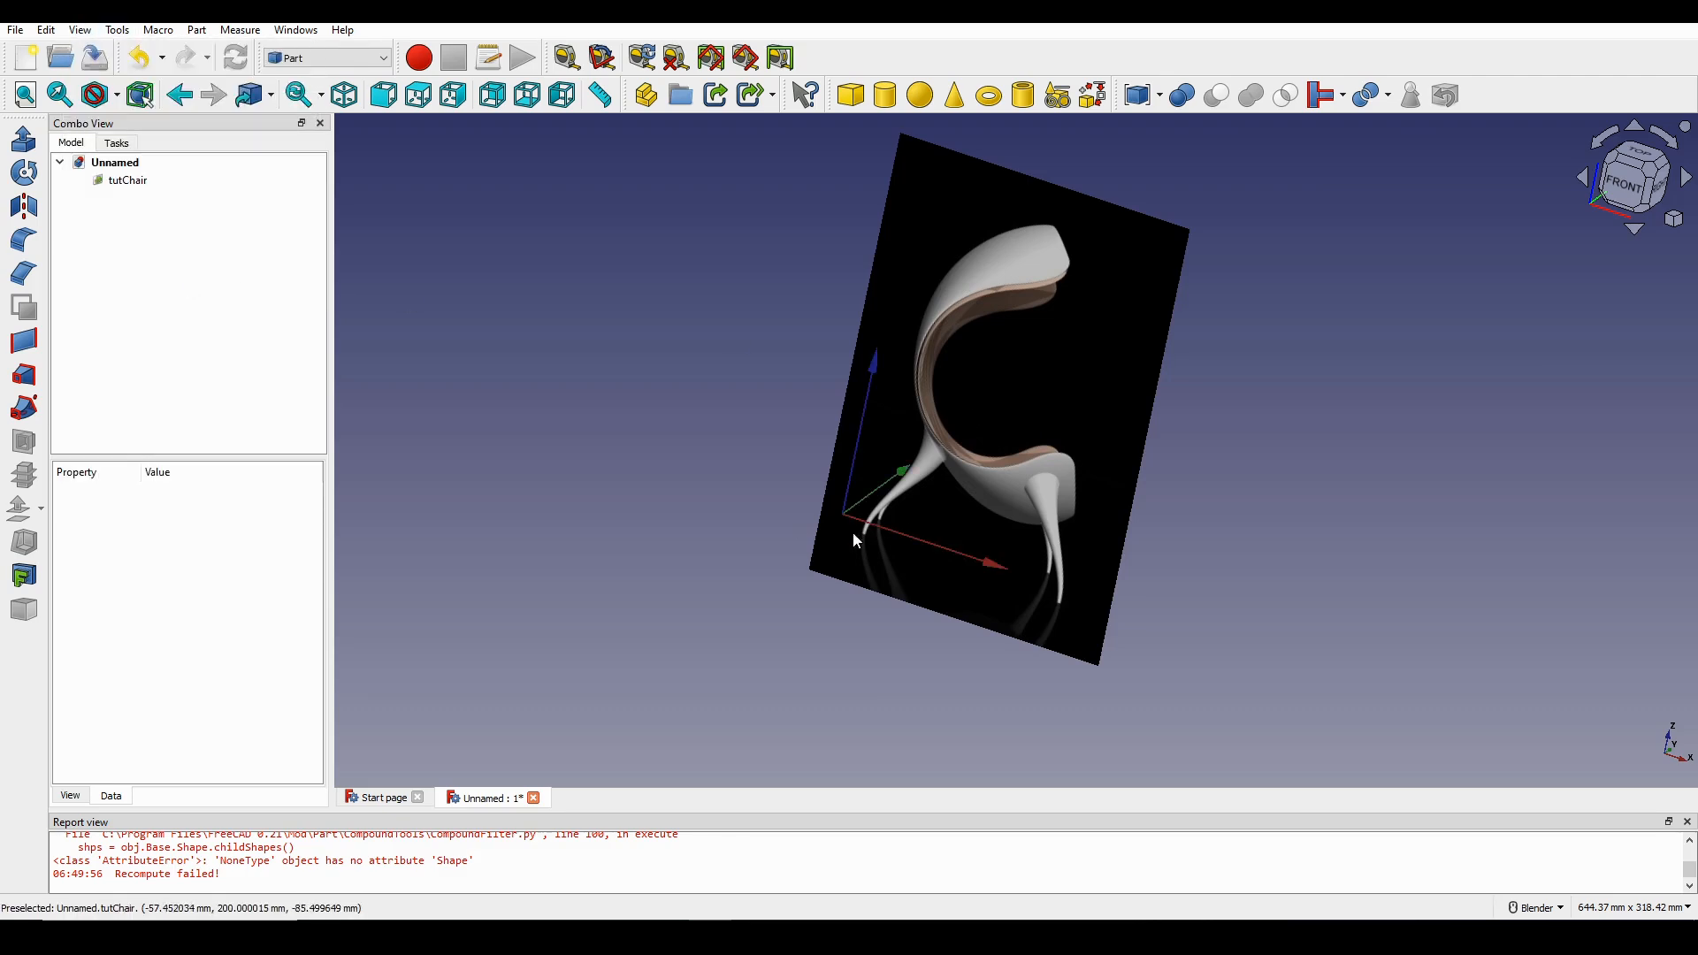
{"action": "middle_click_drag", "start_coordinate": [853, 534], "coordinate": [974, 626]}
{"action": "left_click", "coordinate": [1635, 231]}
{"action": "scroll", "coordinate": [1157, 369], "scroll_direction": "up", "scroll_amount": 3}
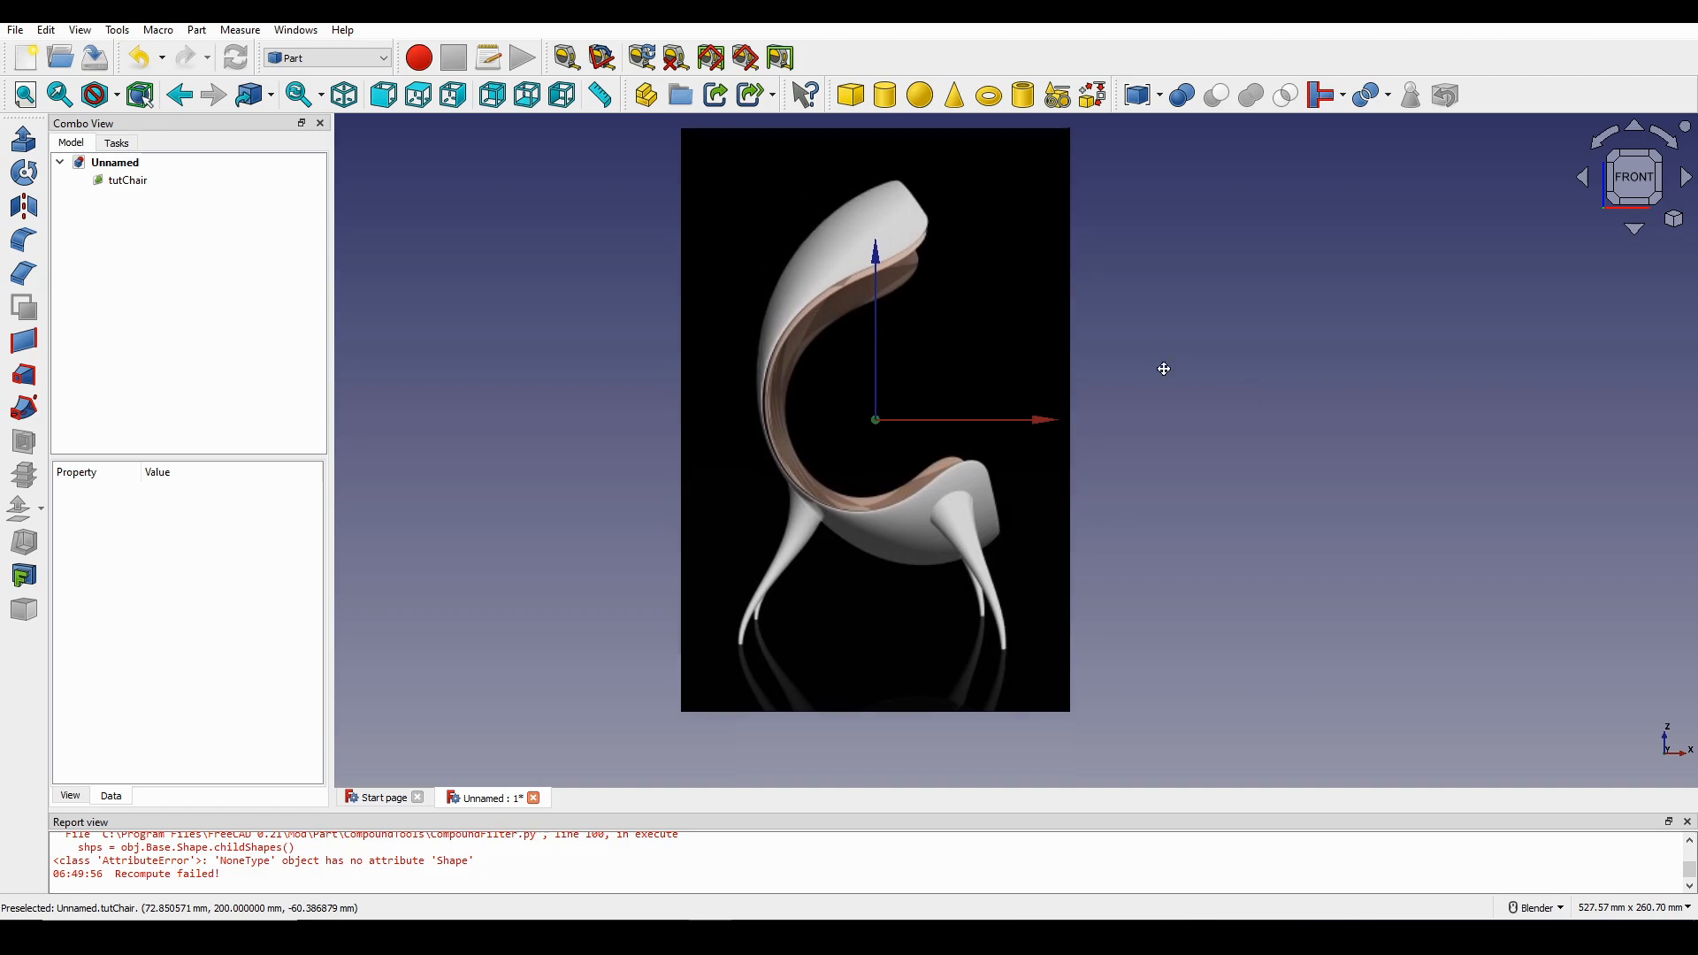
{"action": "scroll", "coordinate": [1098, 361], "scroll_direction": "up", "scroll_amount": 3}
{"action": "middle_click_drag", "start_coordinate": [1099, 362], "coordinate": [1156, 433], "text": "shift"}
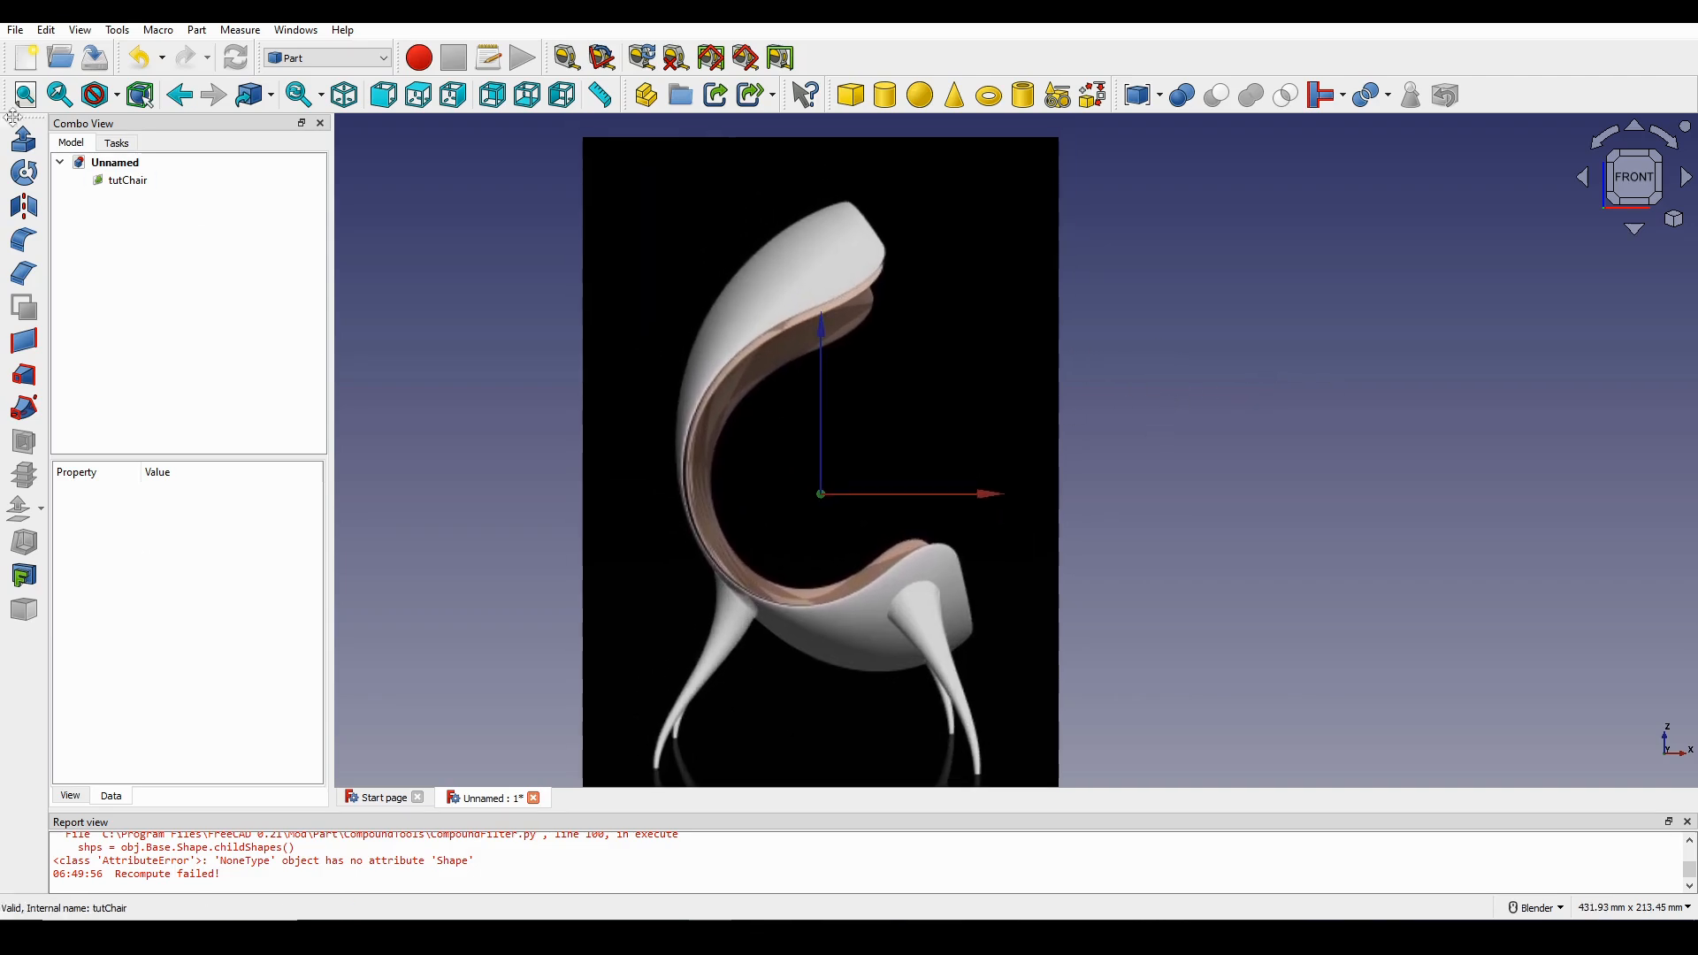
Switch to the Sketcher workbench and create a new sketch on the XZ plane with no offset.
{"action": "left_click", "coordinate": [299, 60]}
{"action": "left_click", "coordinate": [292, 168]}
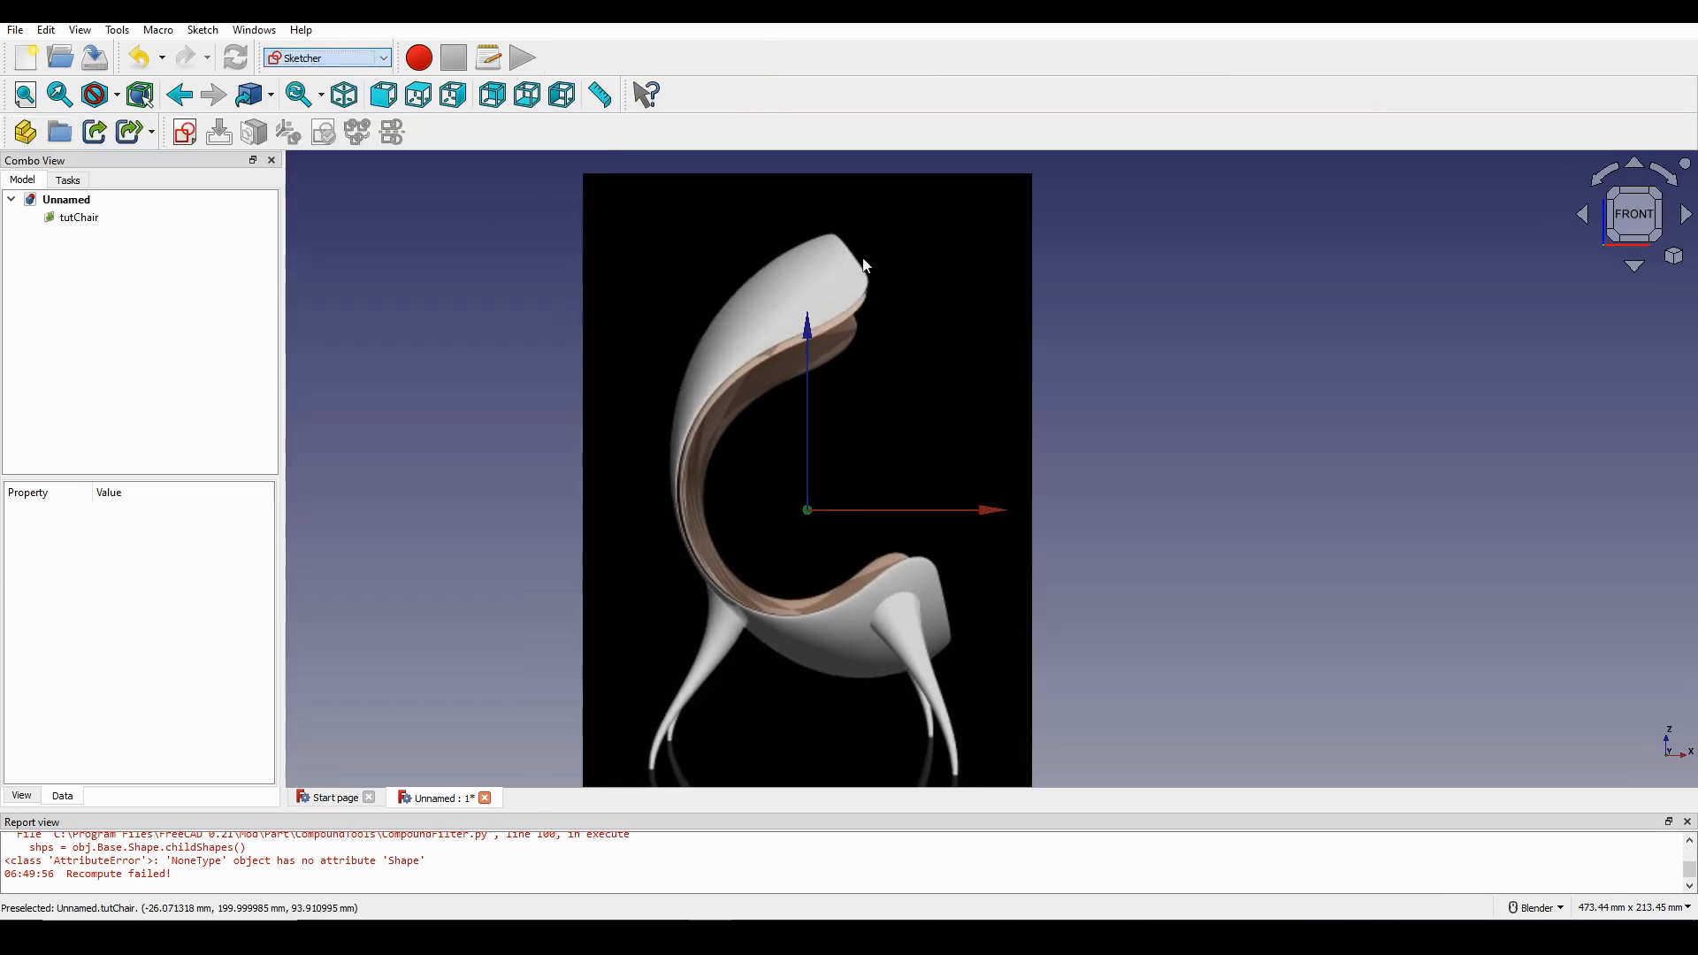
{"action": "middle_click_drag", "start_coordinate": [1035, 315], "coordinate": [1047, 289], "text": "shift"}
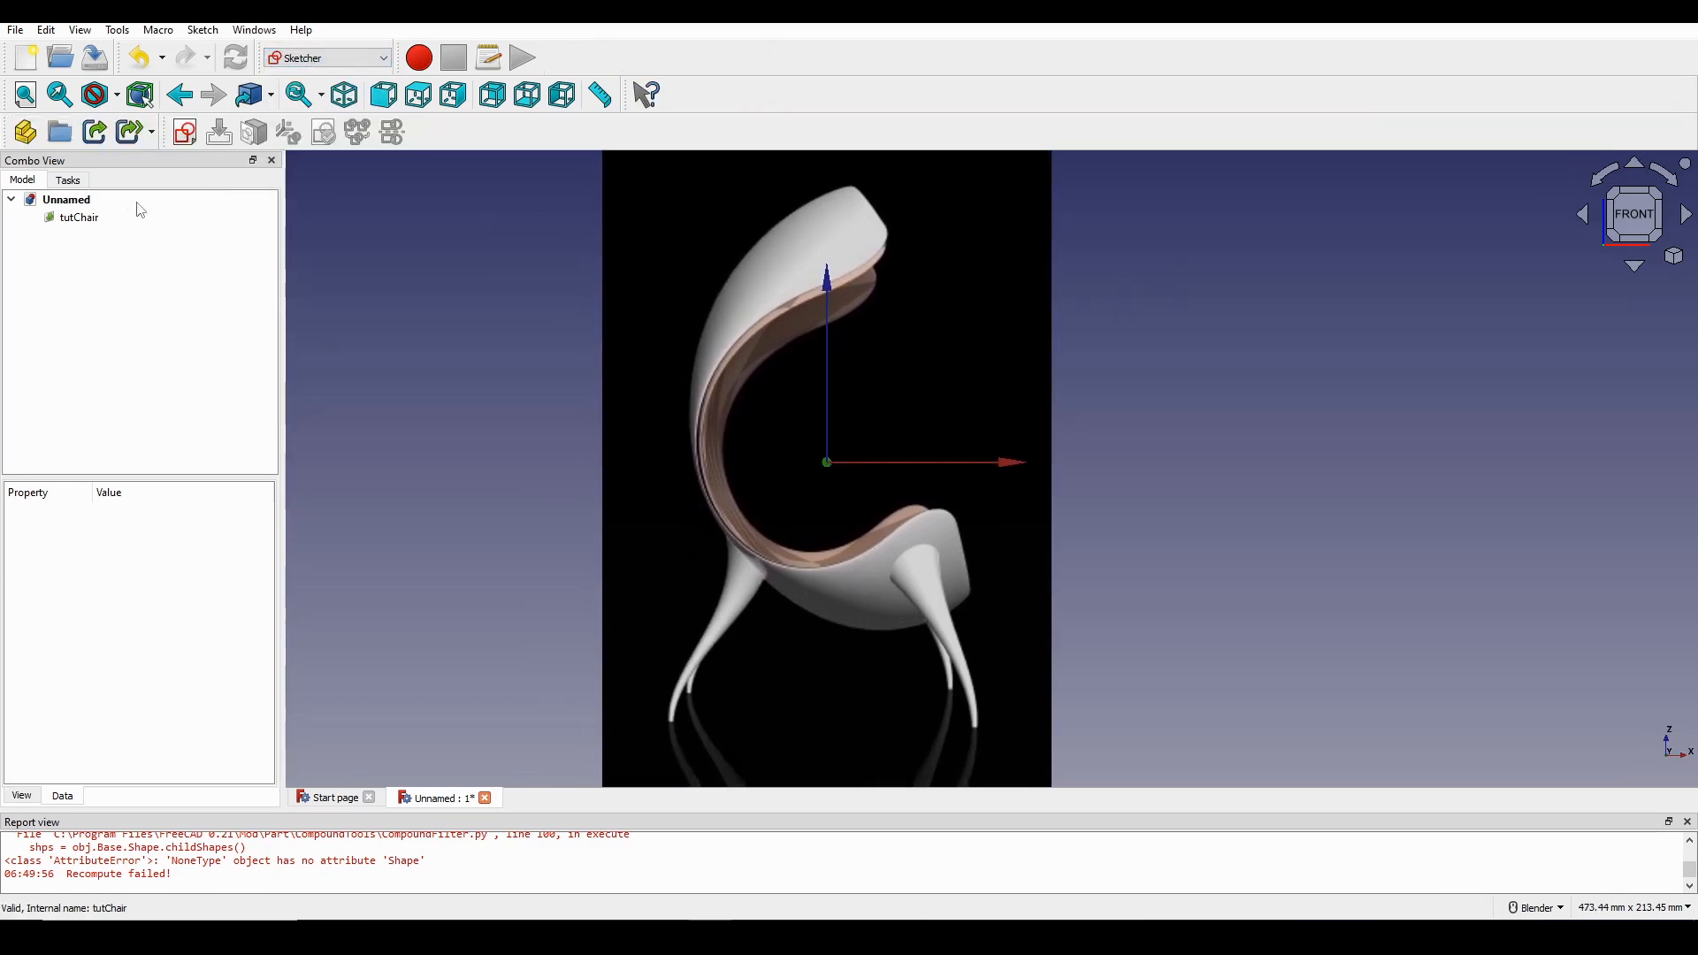
{"action": "left_click", "coordinate": [186, 134]}
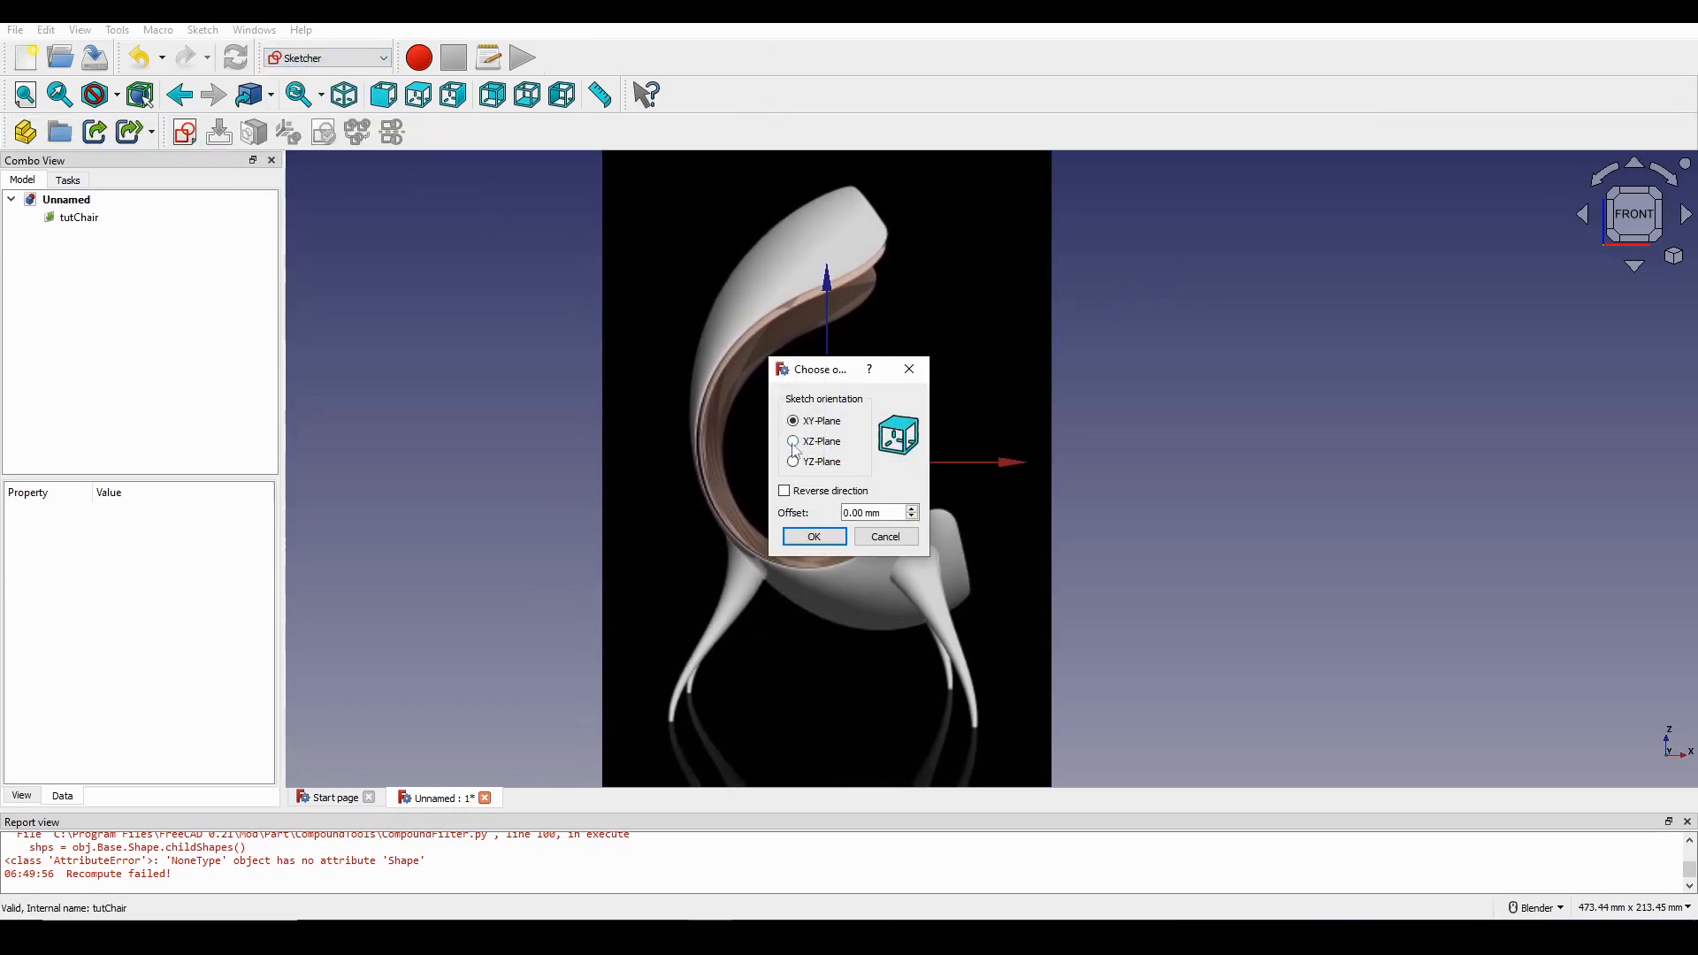
{"action": "left_click", "coordinate": [842, 541]}
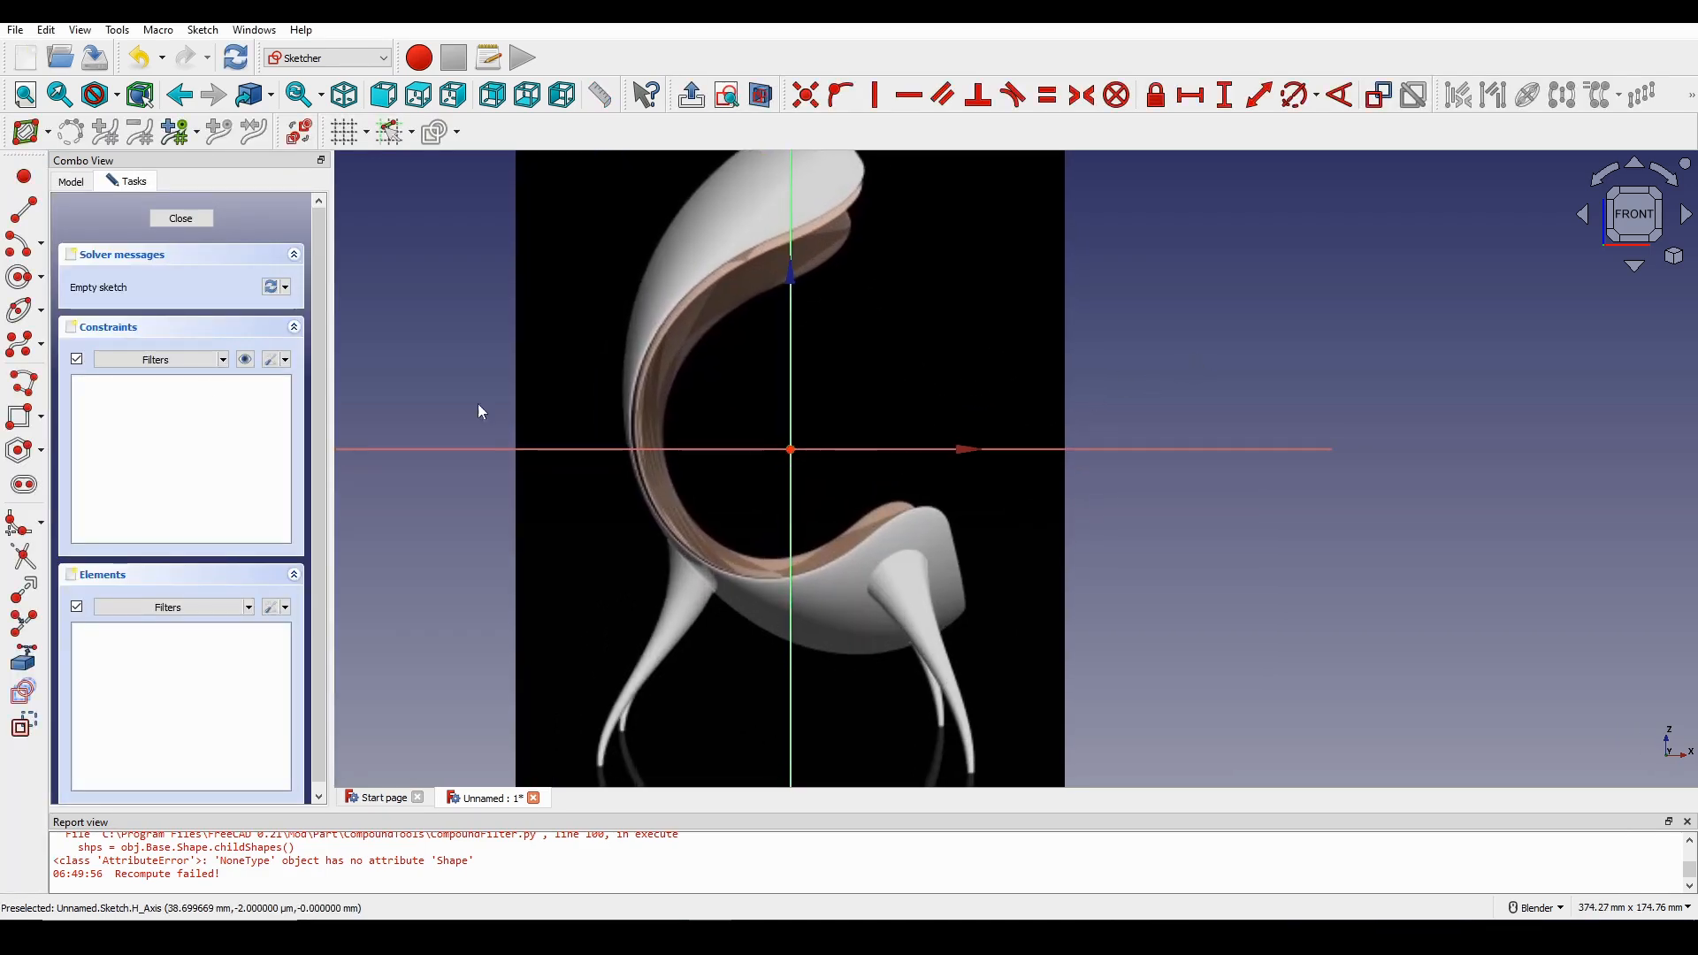
Draw an ellipse by periapsis, apoapsis and minor radius around the chair shell, with its steep axis about 152 mm long.
{"action": "left_click", "coordinate": [40, 310]}
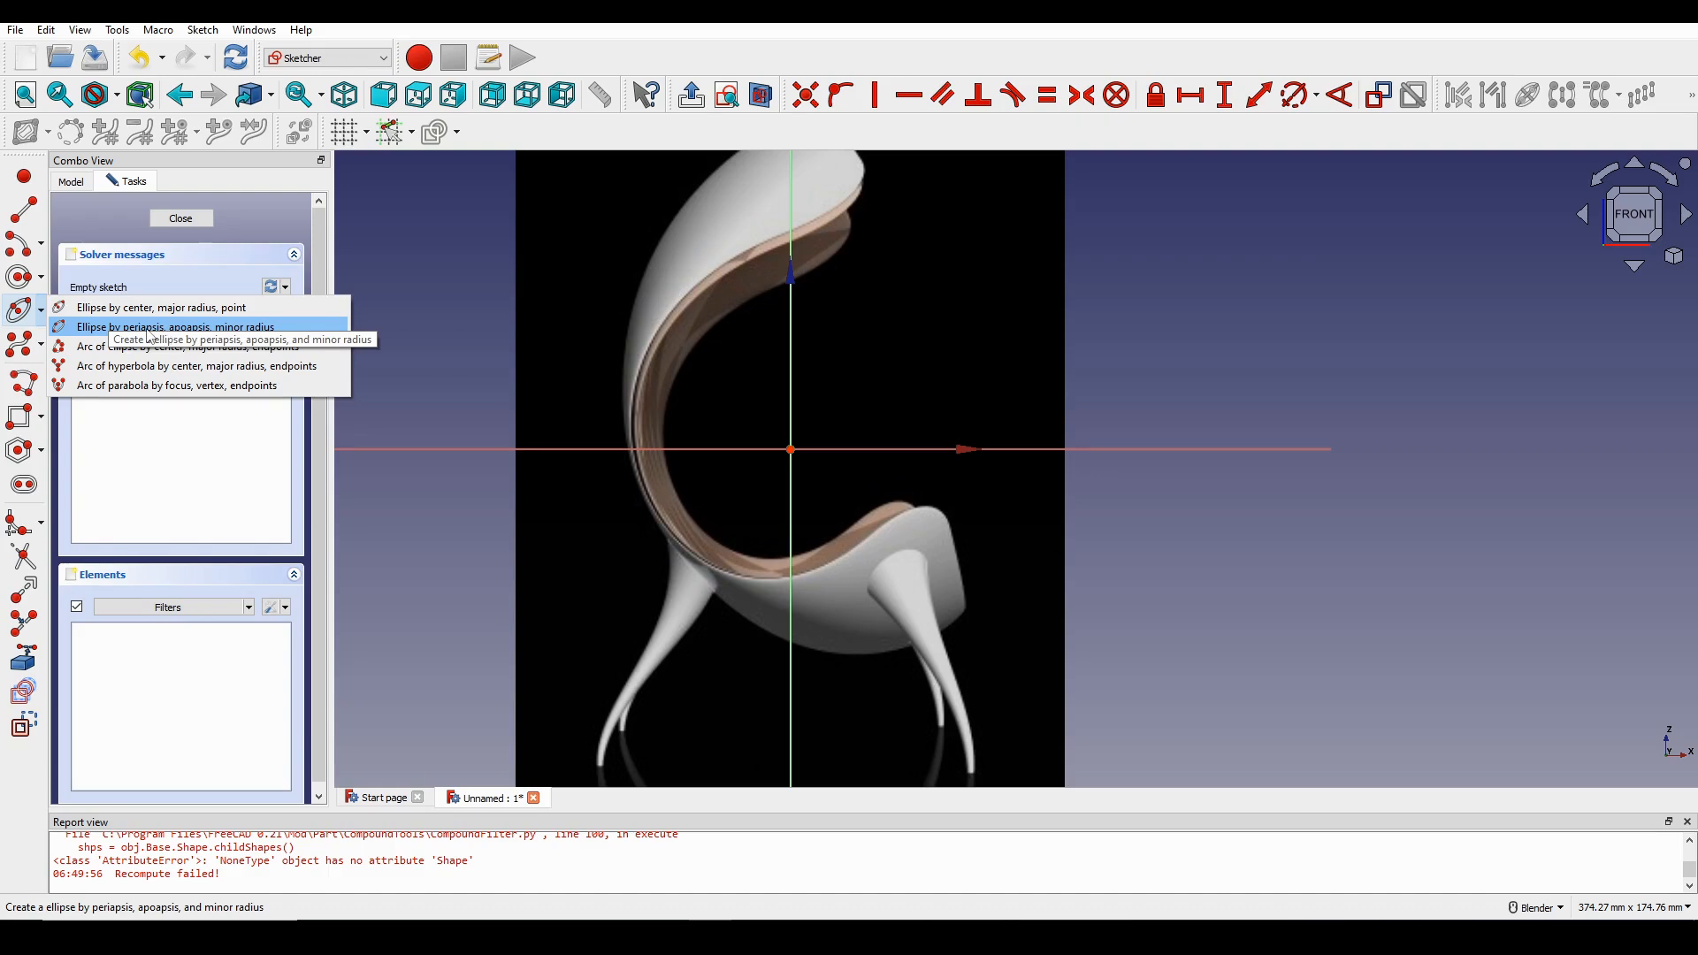
{"action": "left_click", "coordinate": [83, 328]}
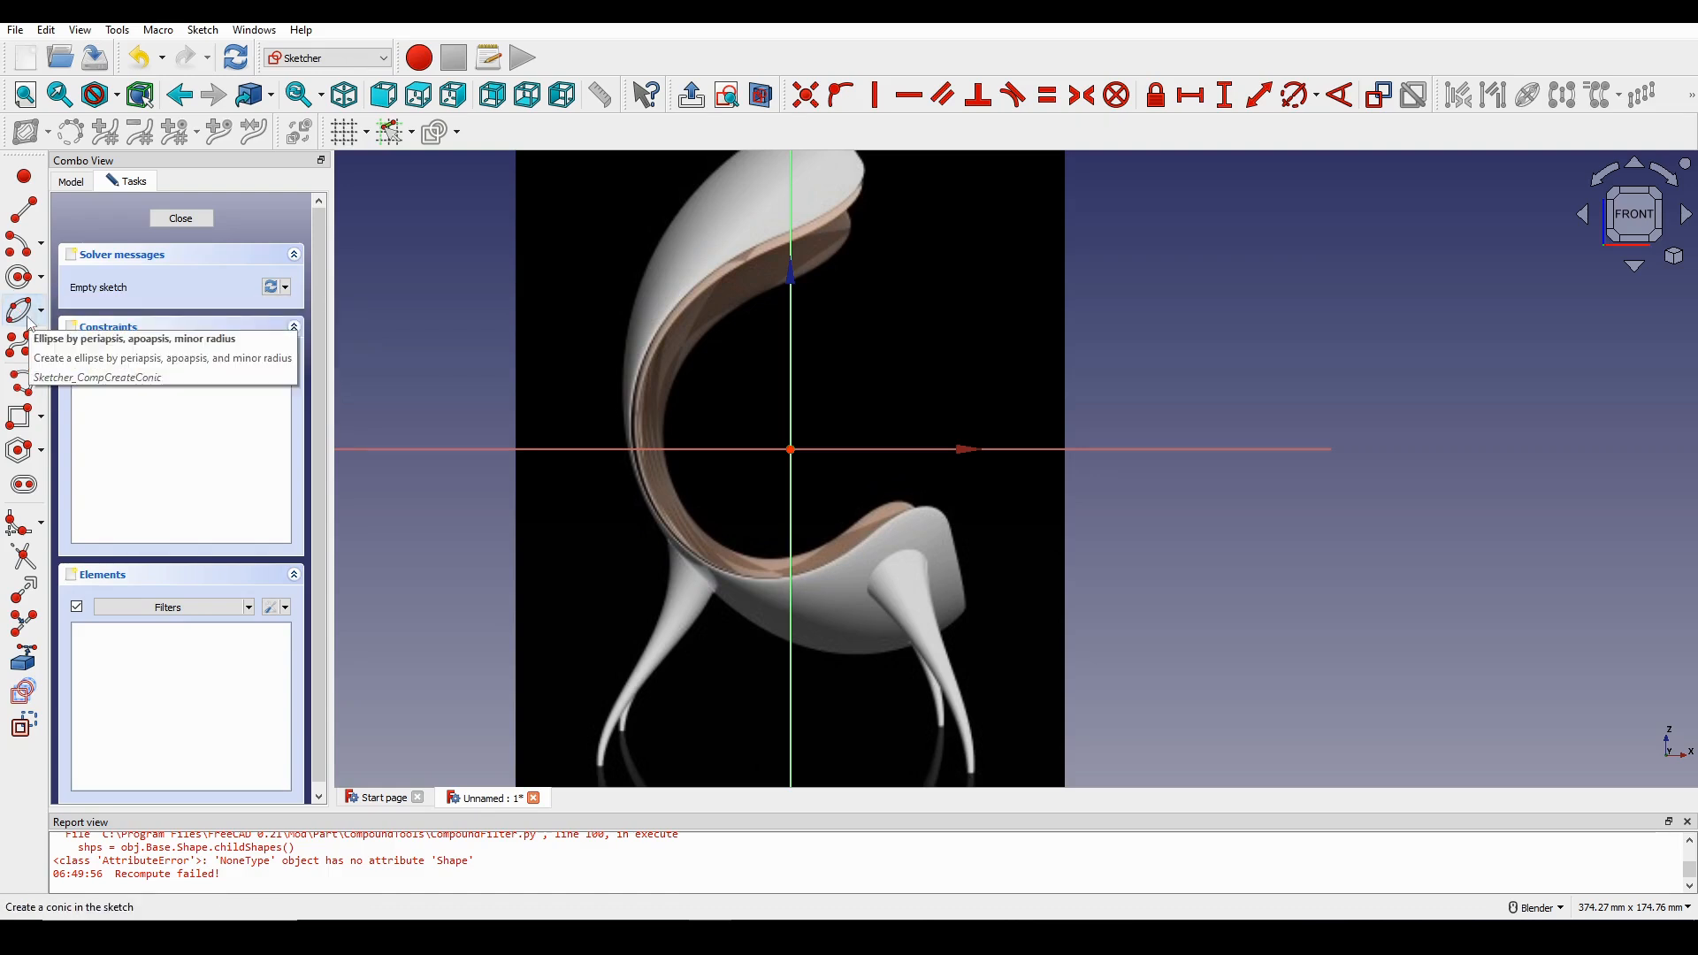
{"action": "scroll", "coordinate": [814, 332], "scroll_direction": "down", "scroll_amount": 3}
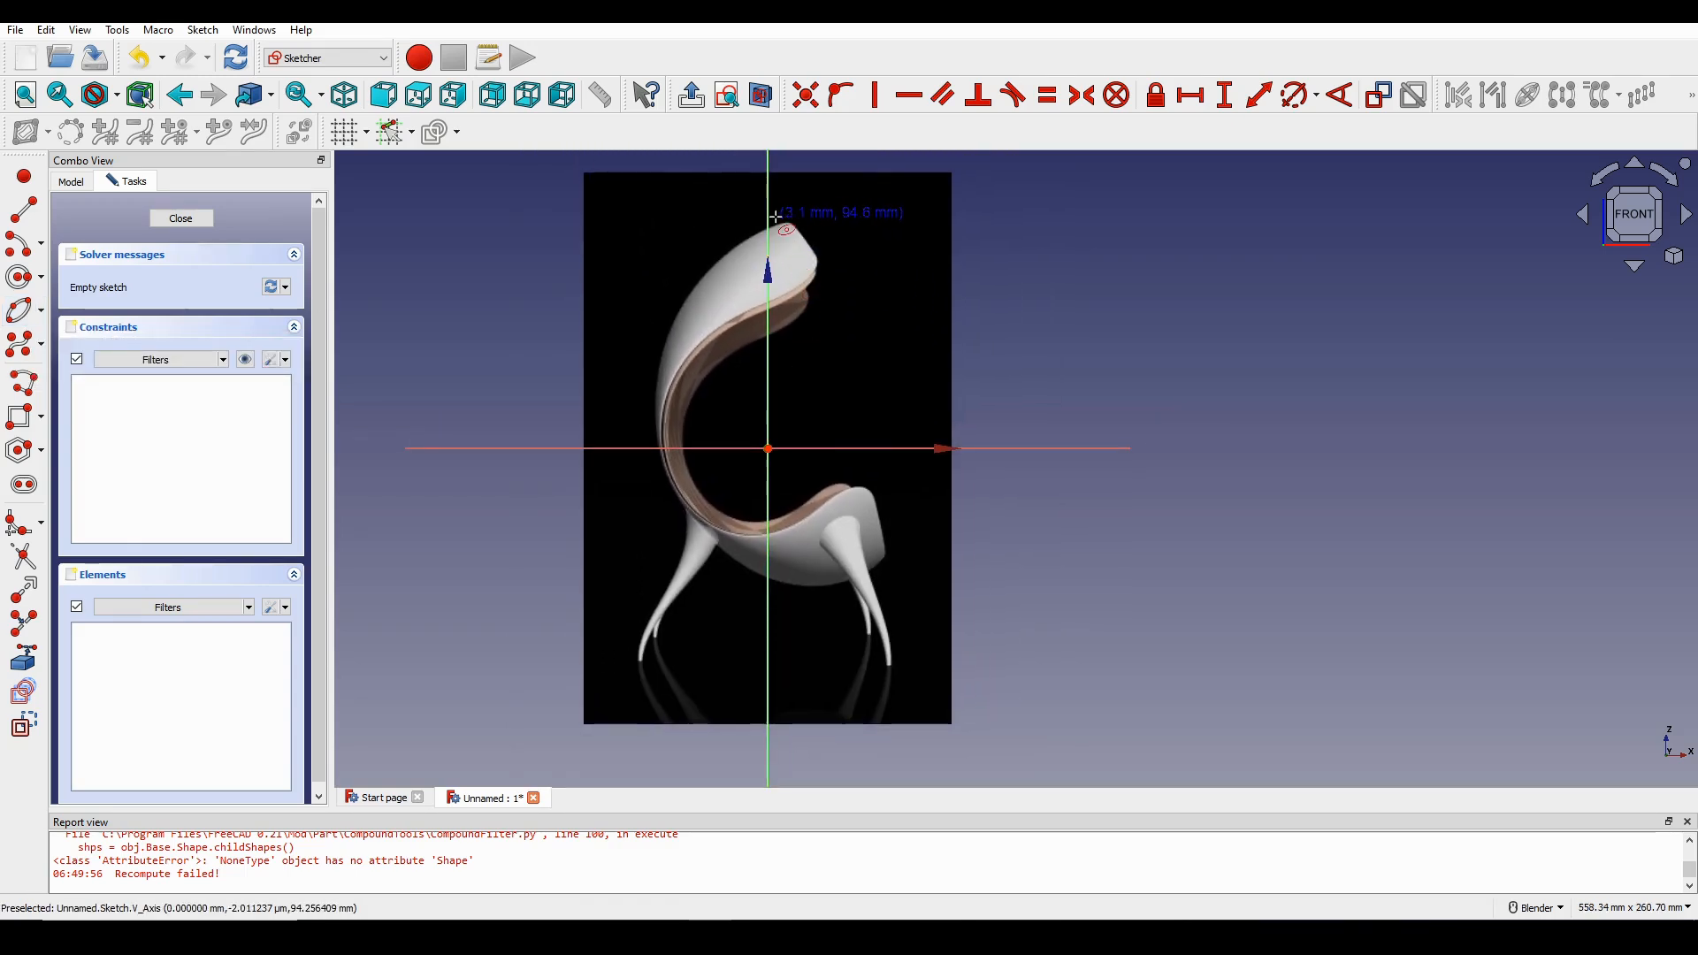
{"action": "left_click", "coordinate": [777, 219]}
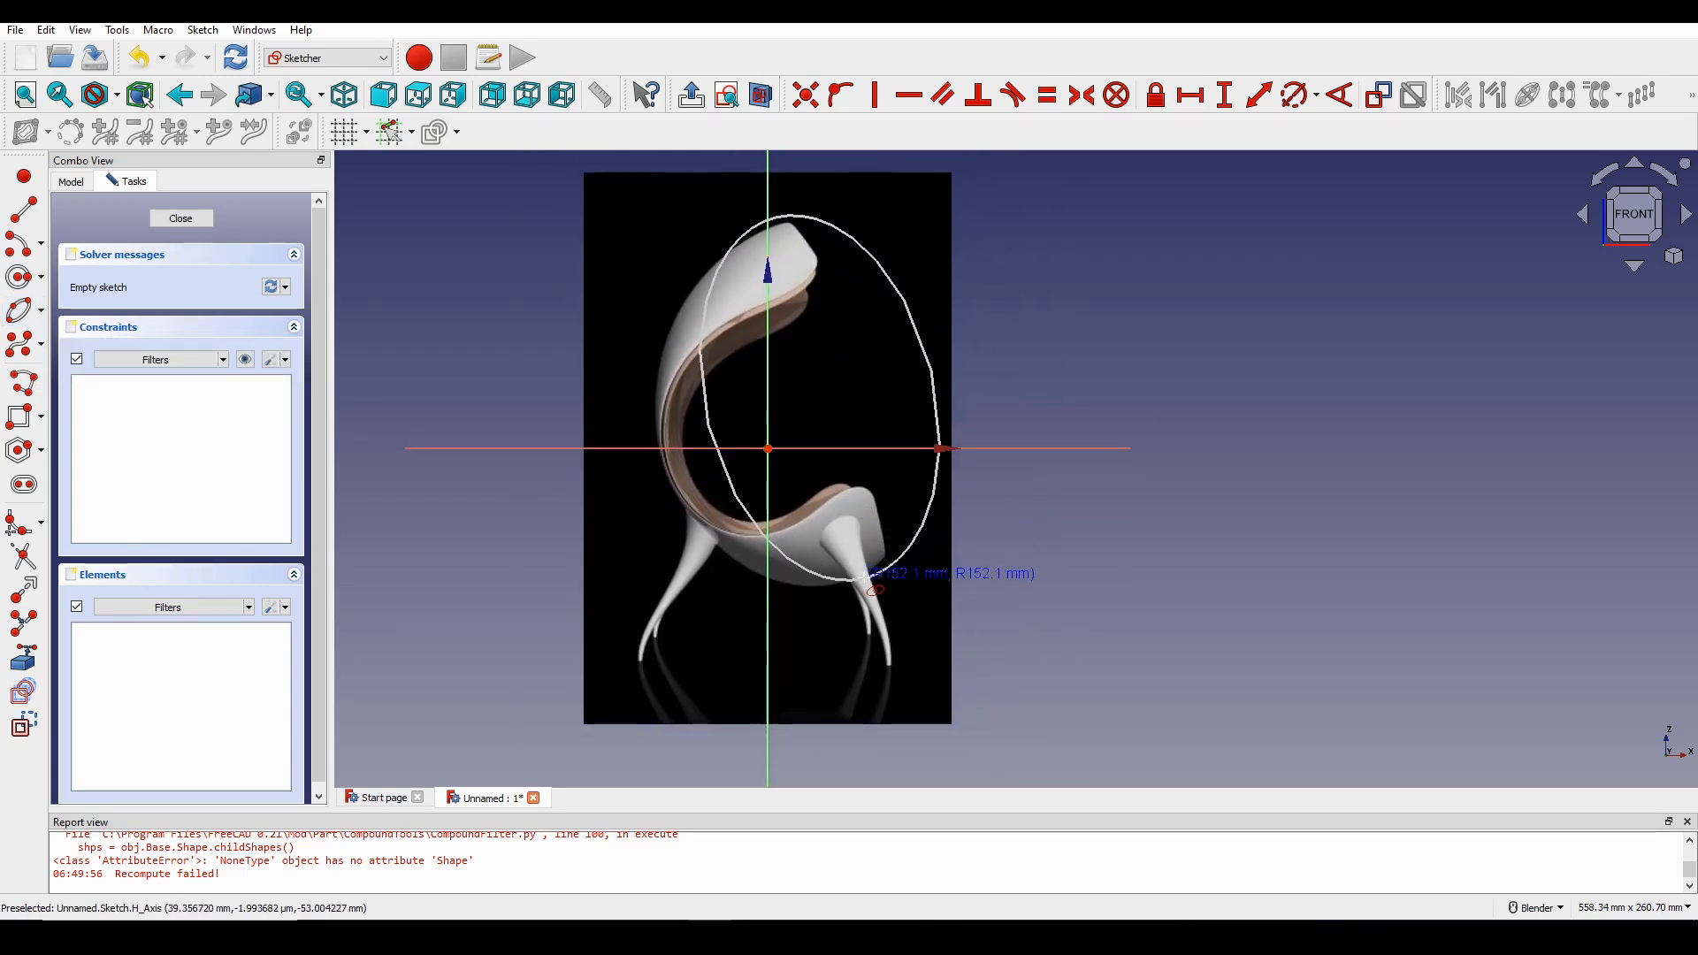
{"action": "left_click", "coordinate": [989, 416]}
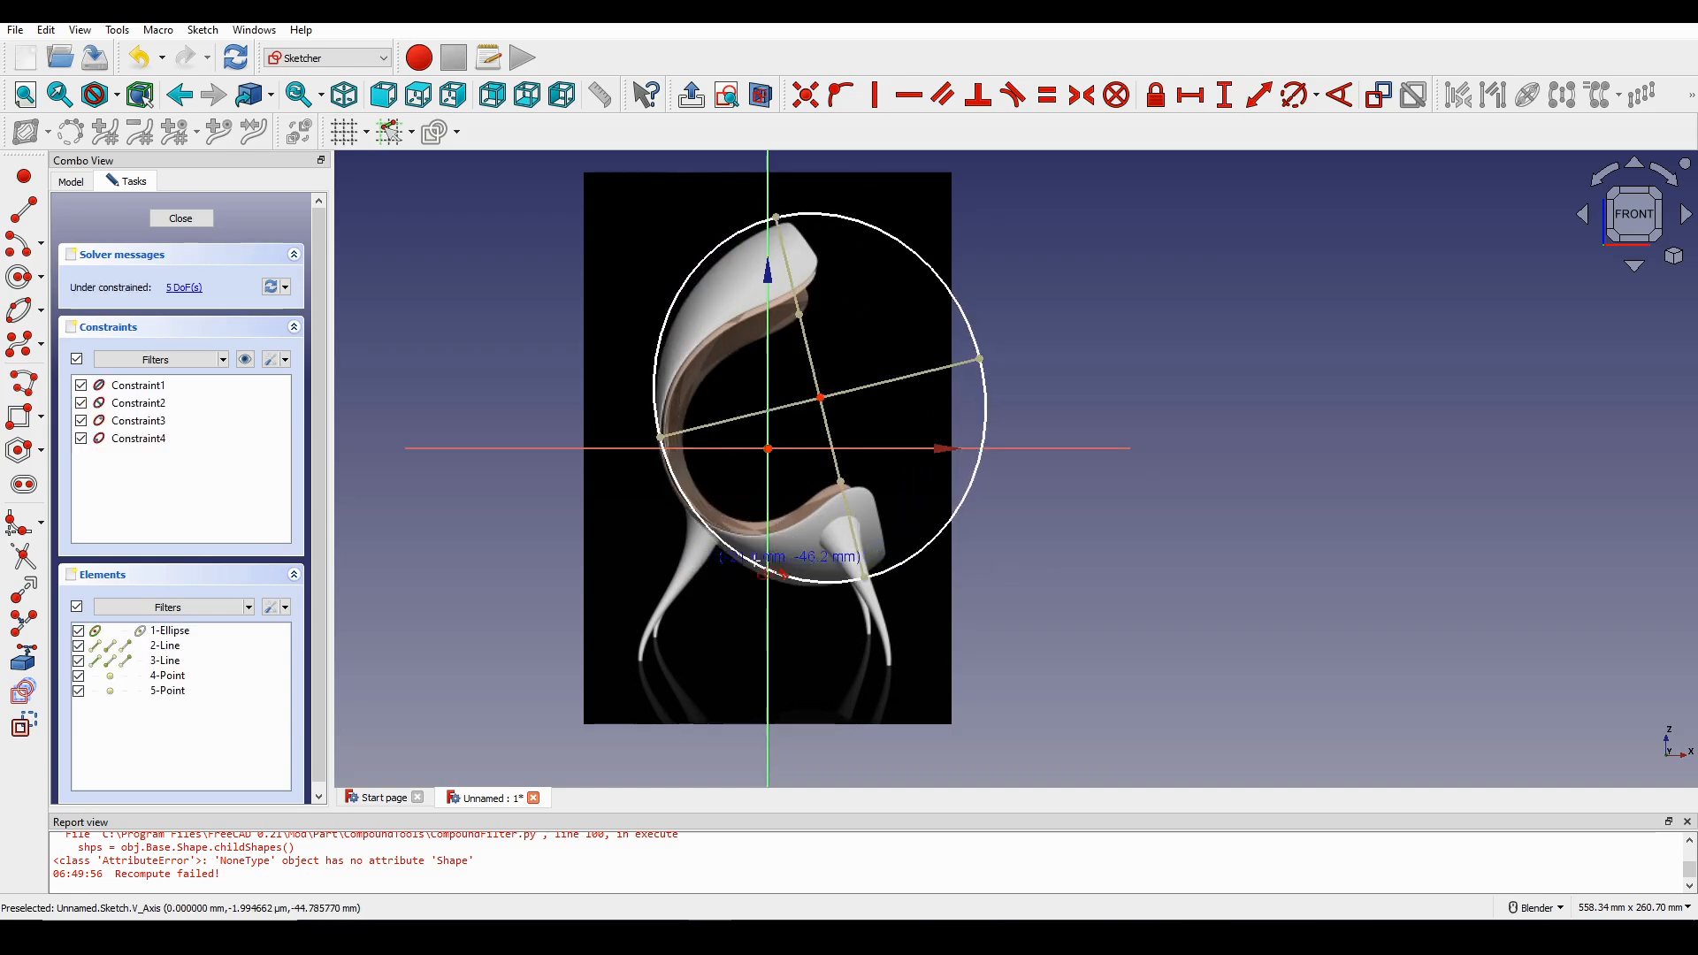
Adjust the upper and lower axis endpoints of the ellipse so its curve follows the outer edge of the chair shell.
{"action": "middle_click_drag", "start_coordinate": [916, 511], "coordinate": [914, 541], "text": "shift"}
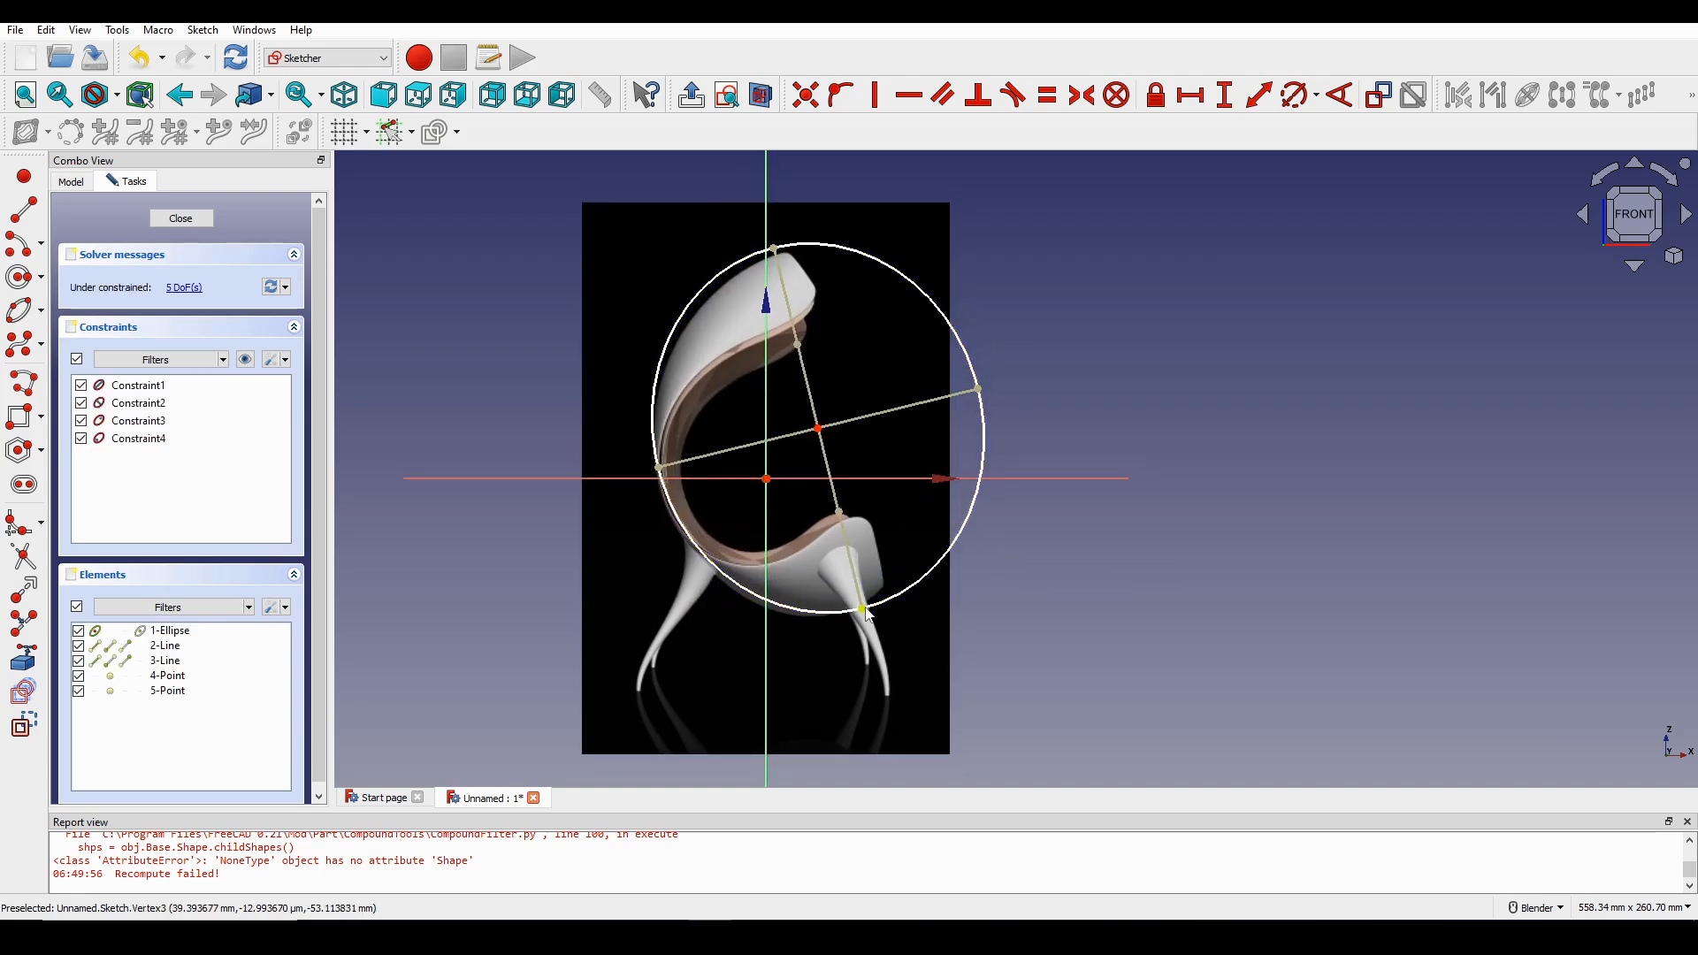
{"action": "mouse_move", "coordinate": [865, 617]}
{"action": "left_mouse_down"}
{"action": "mouse_move", "coordinate": [944, 609]}
{"action": "mouse_move", "coordinate": [866, 615]}
{"action": "left_mouse_up"}
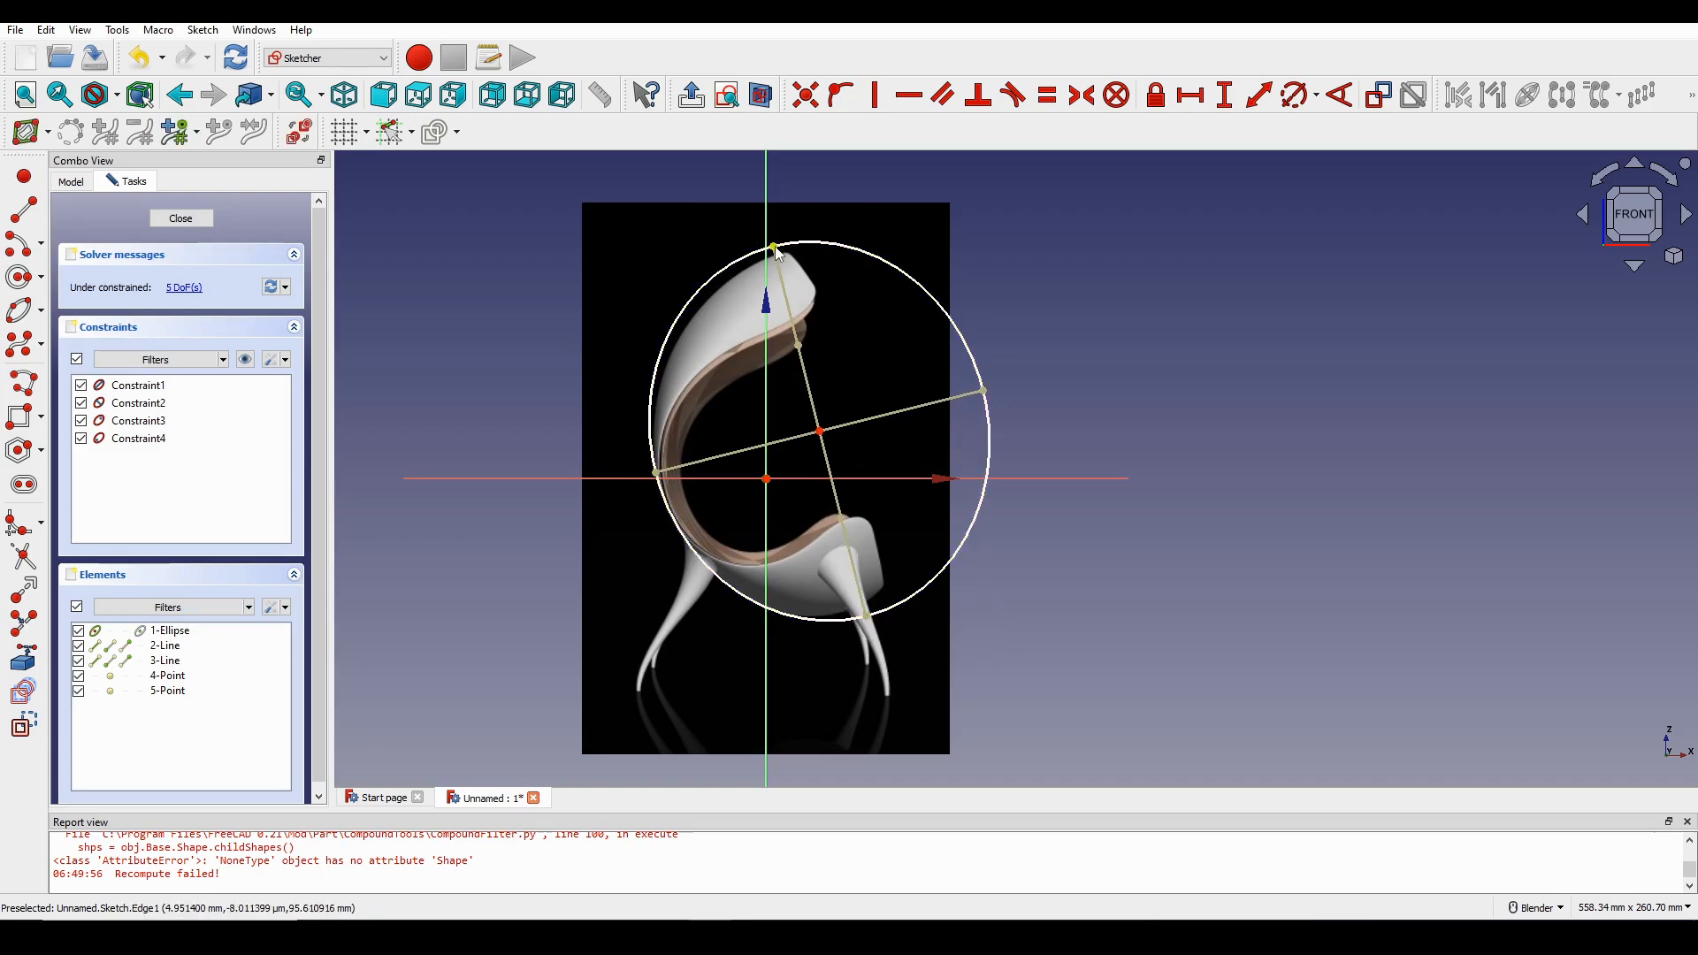
{"action": "left_click_drag", "start_coordinate": [775, 250], "coordinate": [801, 248]}
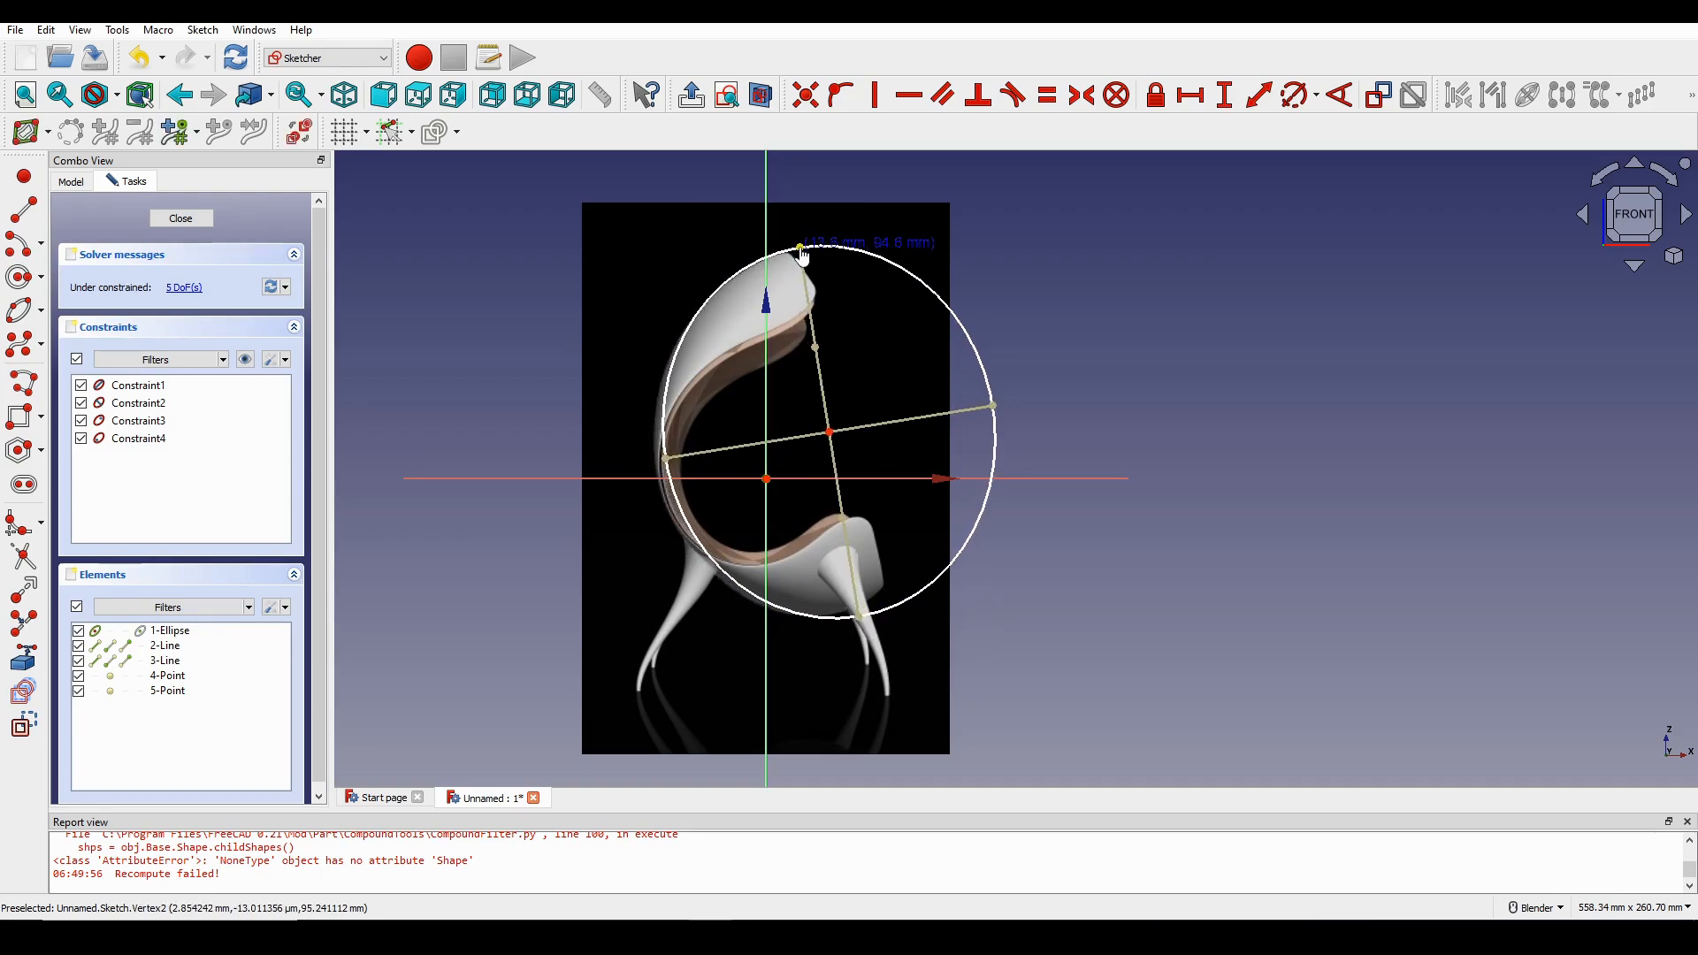
{"action": "left_click_drag", "start_coordinate": [861, 618], "coordinate": [830, 622]}
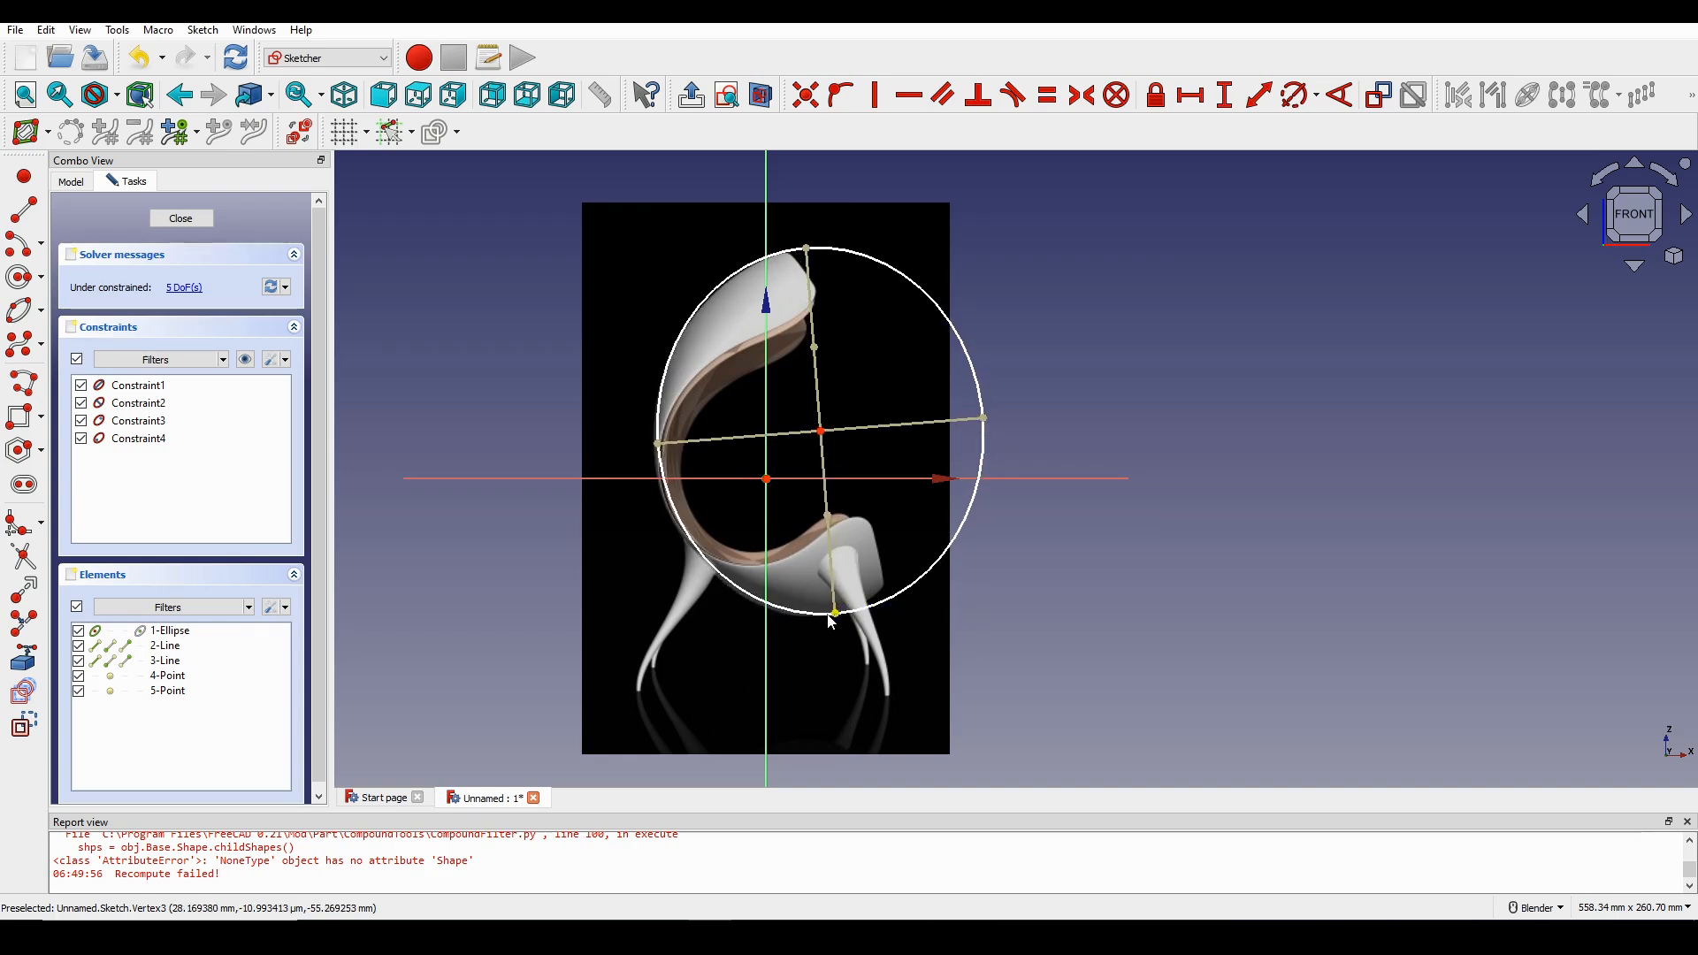
Nudge the ellipse's lower axis endpoint slightly outward so the curve follows the underside of the chair shell.
{"action": "scroll", "coordinate": [890, 564], "scroll_direction": "up", "scroll_amount": 3}
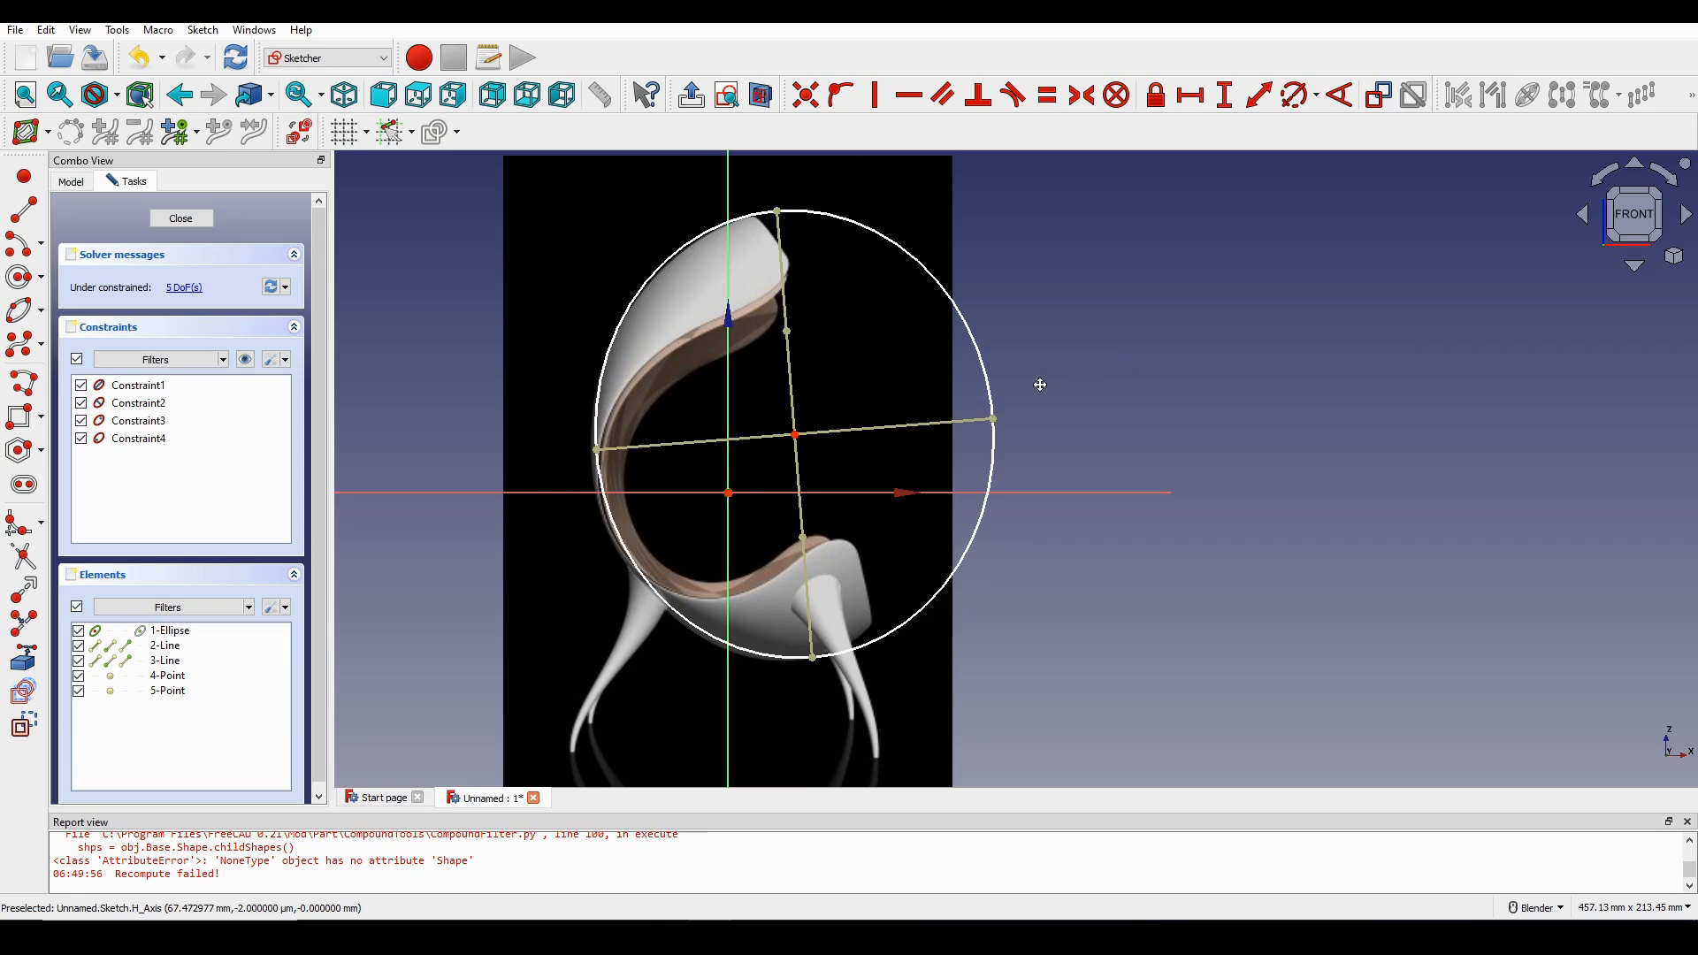
{"action": "scroll", "coordinate": [1019, 381], "scroll_direction": "up", "scroll_amount": 2}
{"action": "middle_click_drag", "start_coordinate": [981, 381], "coordinate": [1007, 344], "text": "shift"}
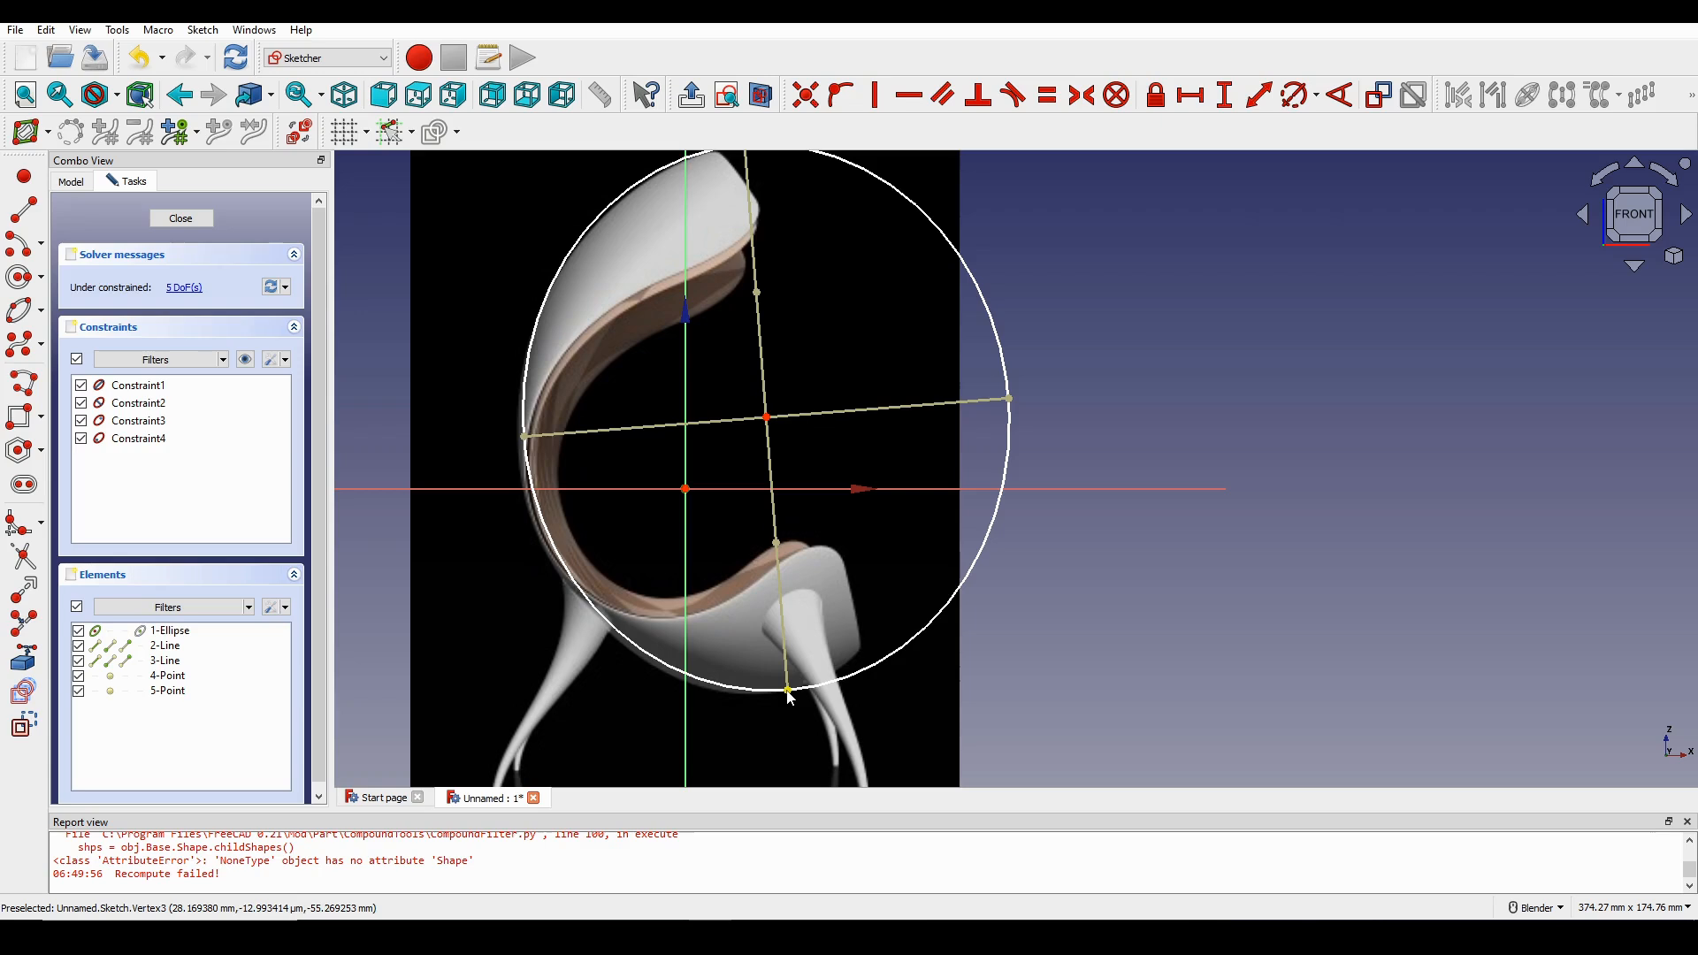
{"action": "left_click_drag", "start_coordinate": [788, 690], "coordinate": [793, 695]}
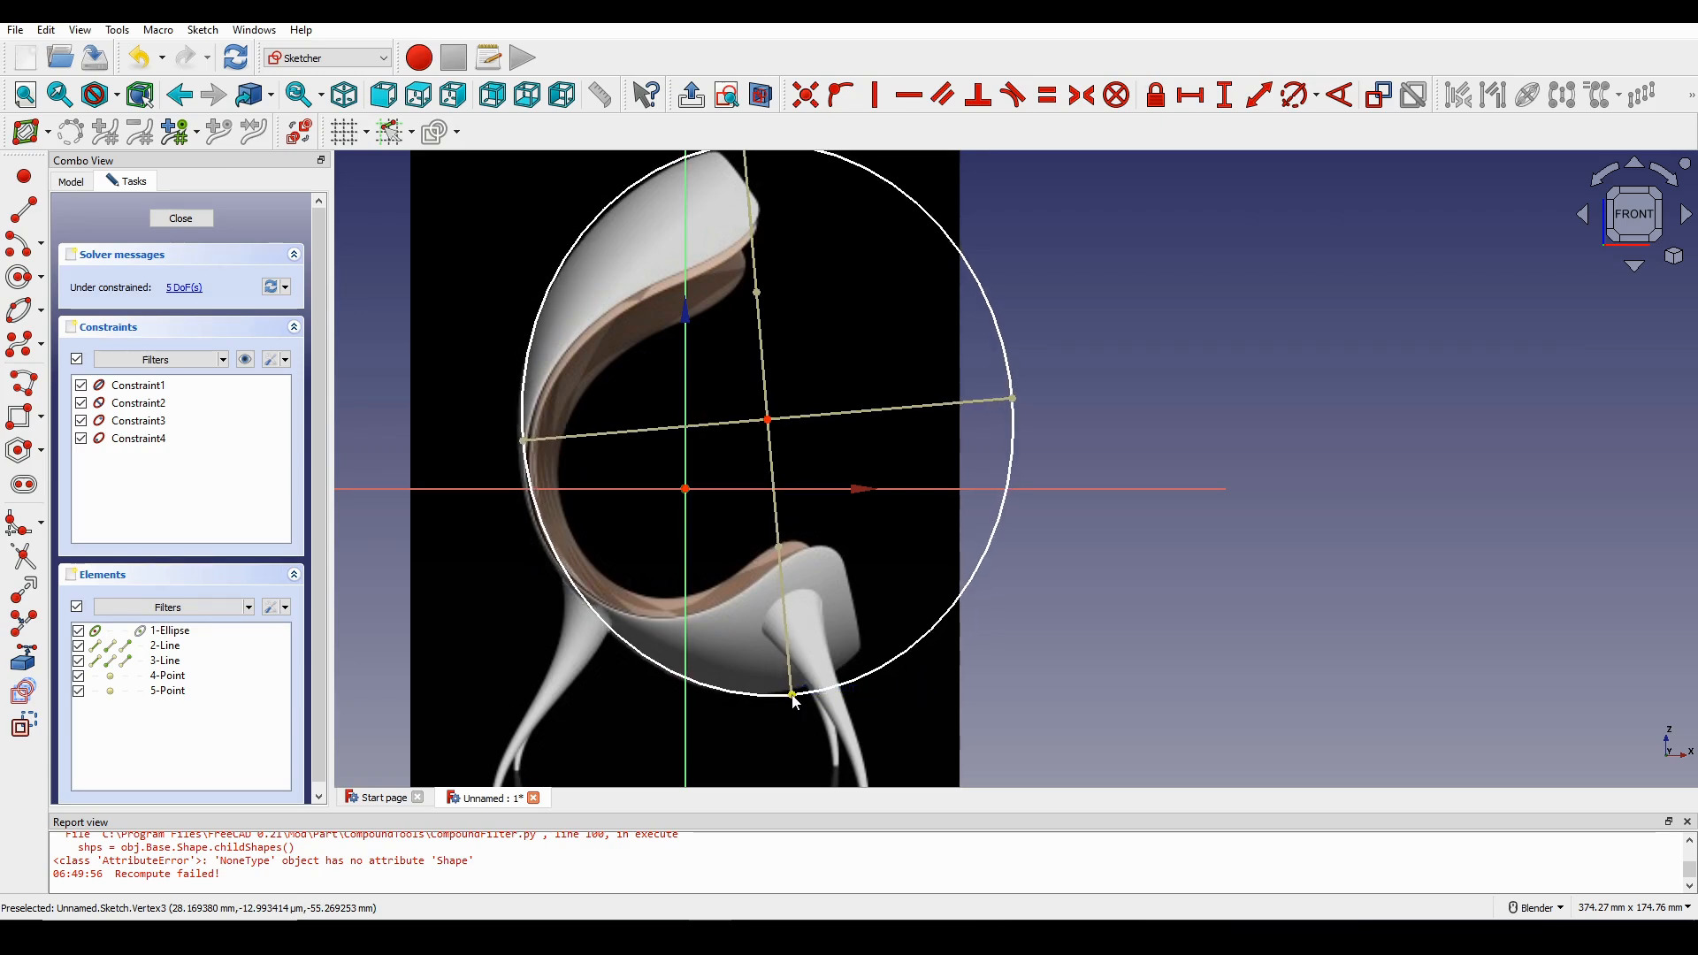
{"action": "middle_click_drag", "start_coordinate": [591, 250], "coordinate": [617, 276], "text": "shift"}
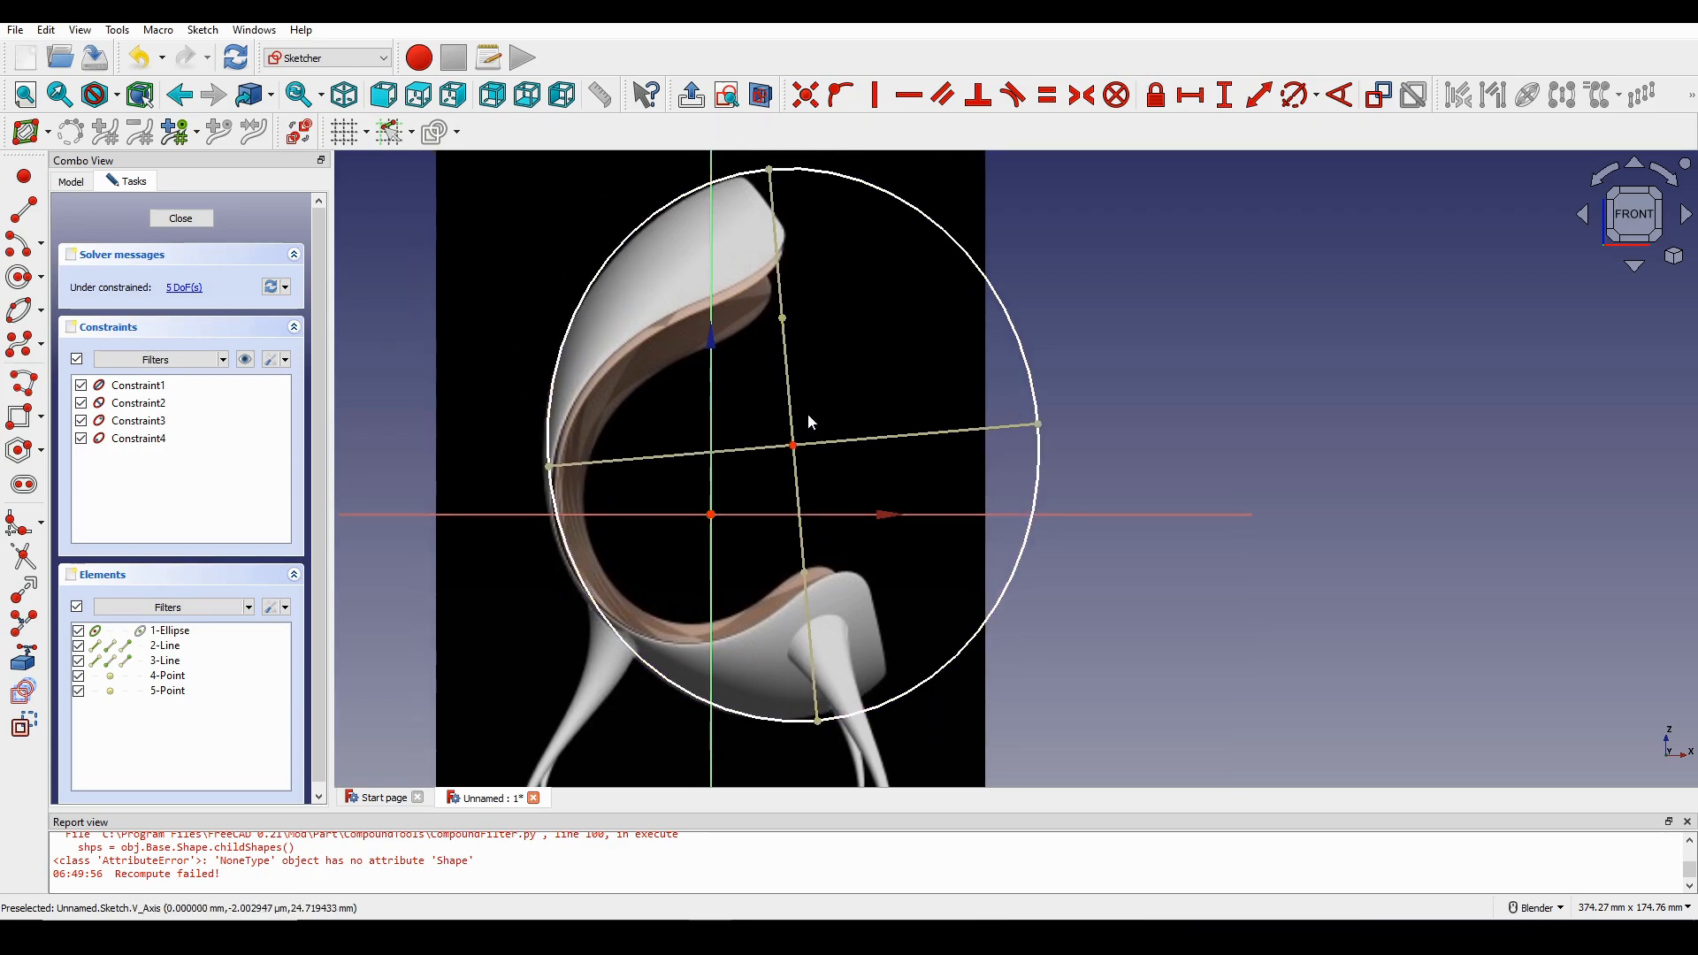
Trim away the ellipse on the chair's open side, keeping the arc between the upper and lower axis endpoints.
{"action": "middle_click_drag", "start_coordinate": [1029, 453], "coordinate": [1009, 427], "text": "shift"}
{"action": "mouse_move", "coordinate": [1042, 331]}
{"action": "middle_mouse_down", "text": "shift"}
{"action": "mouse_move", "coordinate": [1093, 386]}
{"action": "mouse_move", "coordinate": [1084, 355]}
{"action": "mouse_move", "coordinate": [1039, 353]}
{"action": "middle_mouse_up", "text": "shift"}
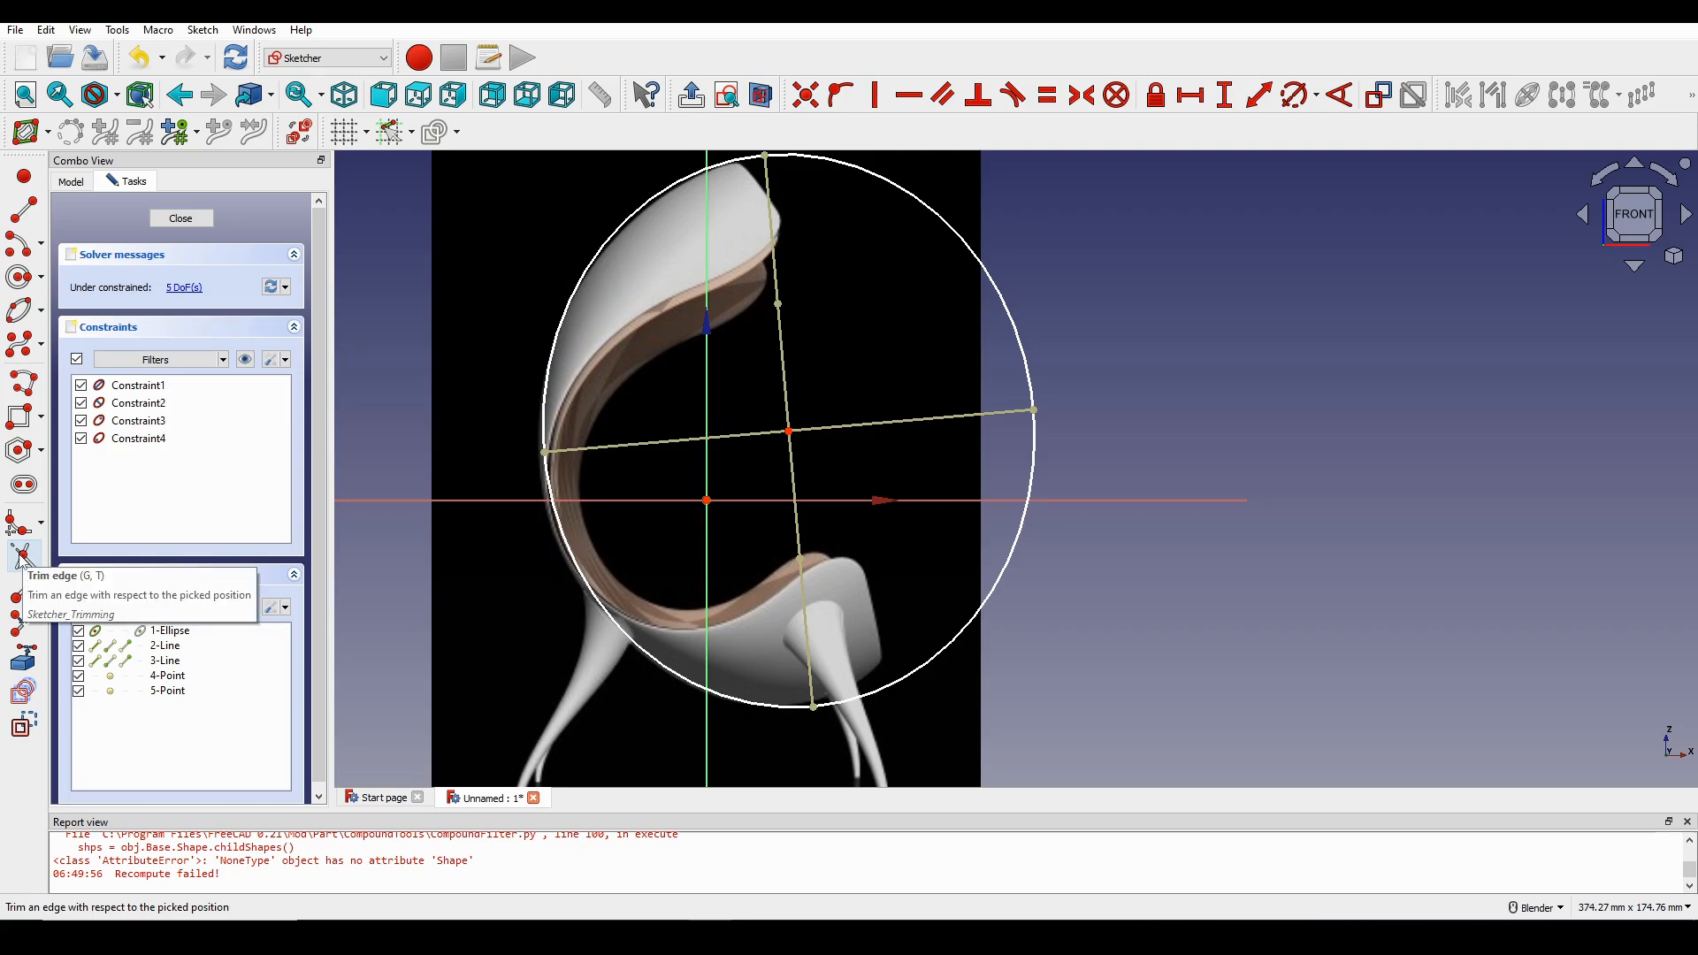
{"action": "left_click", "coordinate": [989, 273]}
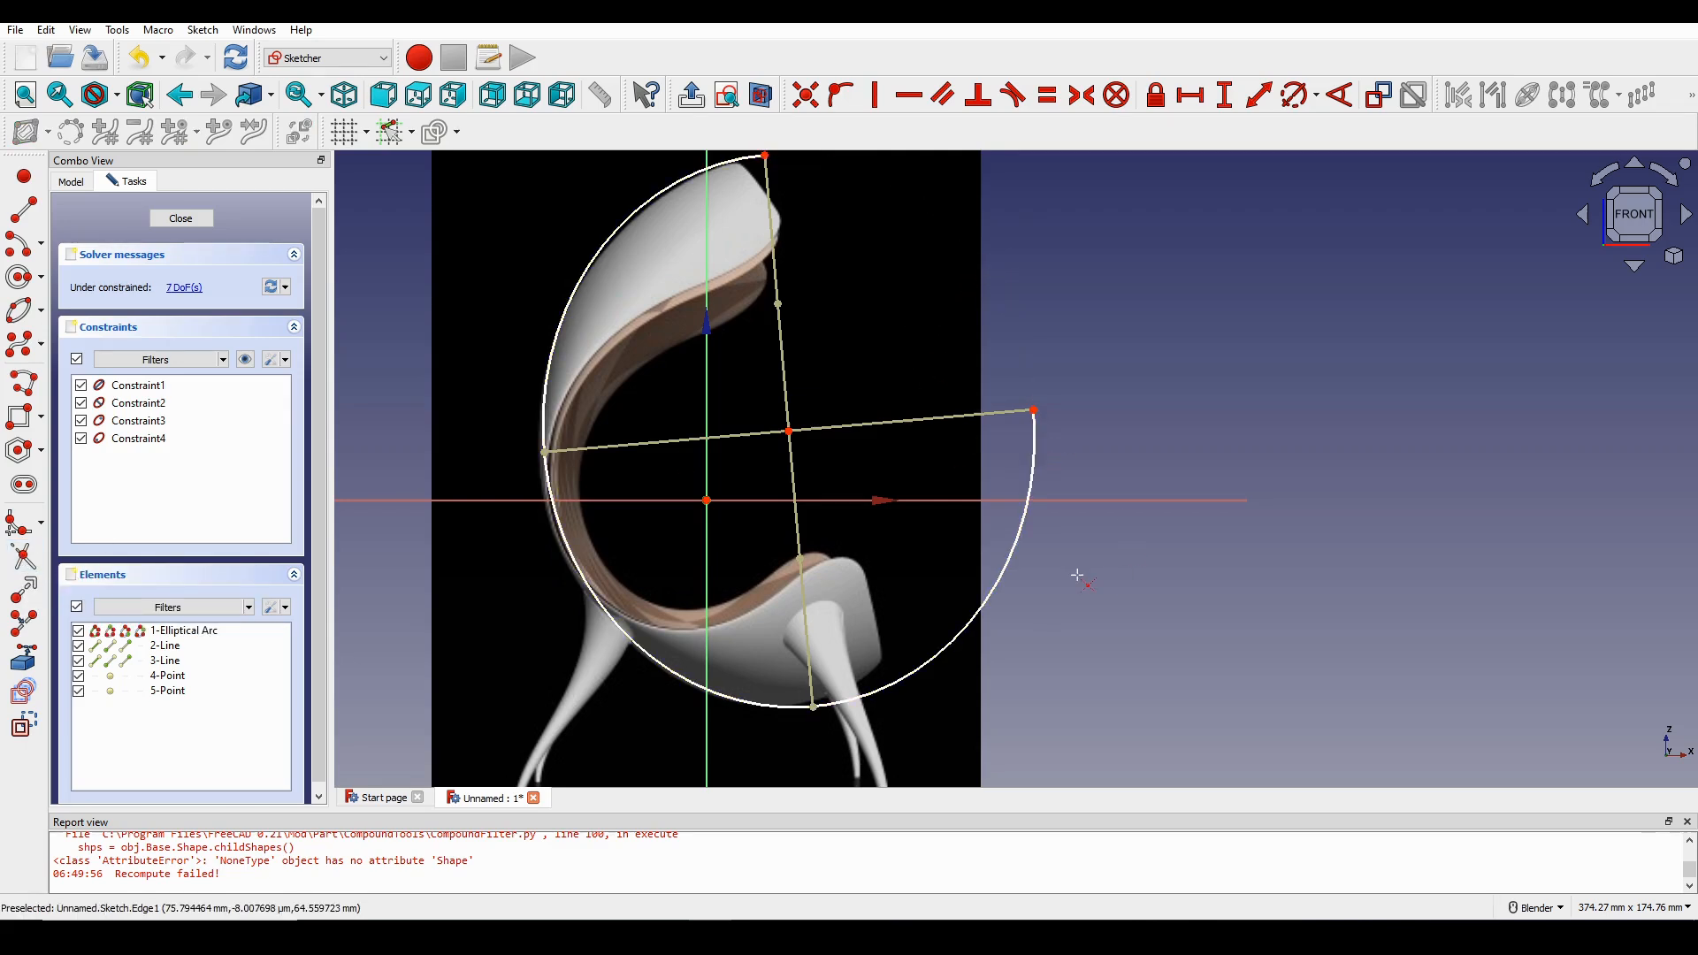
{"action": "left_click", "coordinate": [1009, 571]}
{"action": "mouse_move", "coordinate": [1058, 363]}
{"action": "middle_mouse_down", "text": "shift"}
{"action": "mouse_move", "coordinate": [1092, 387]}
{"action": "mouse_move", "coordinate": [1088, 371]}
{"action": "middle_mouse_up", "text": "shift"}
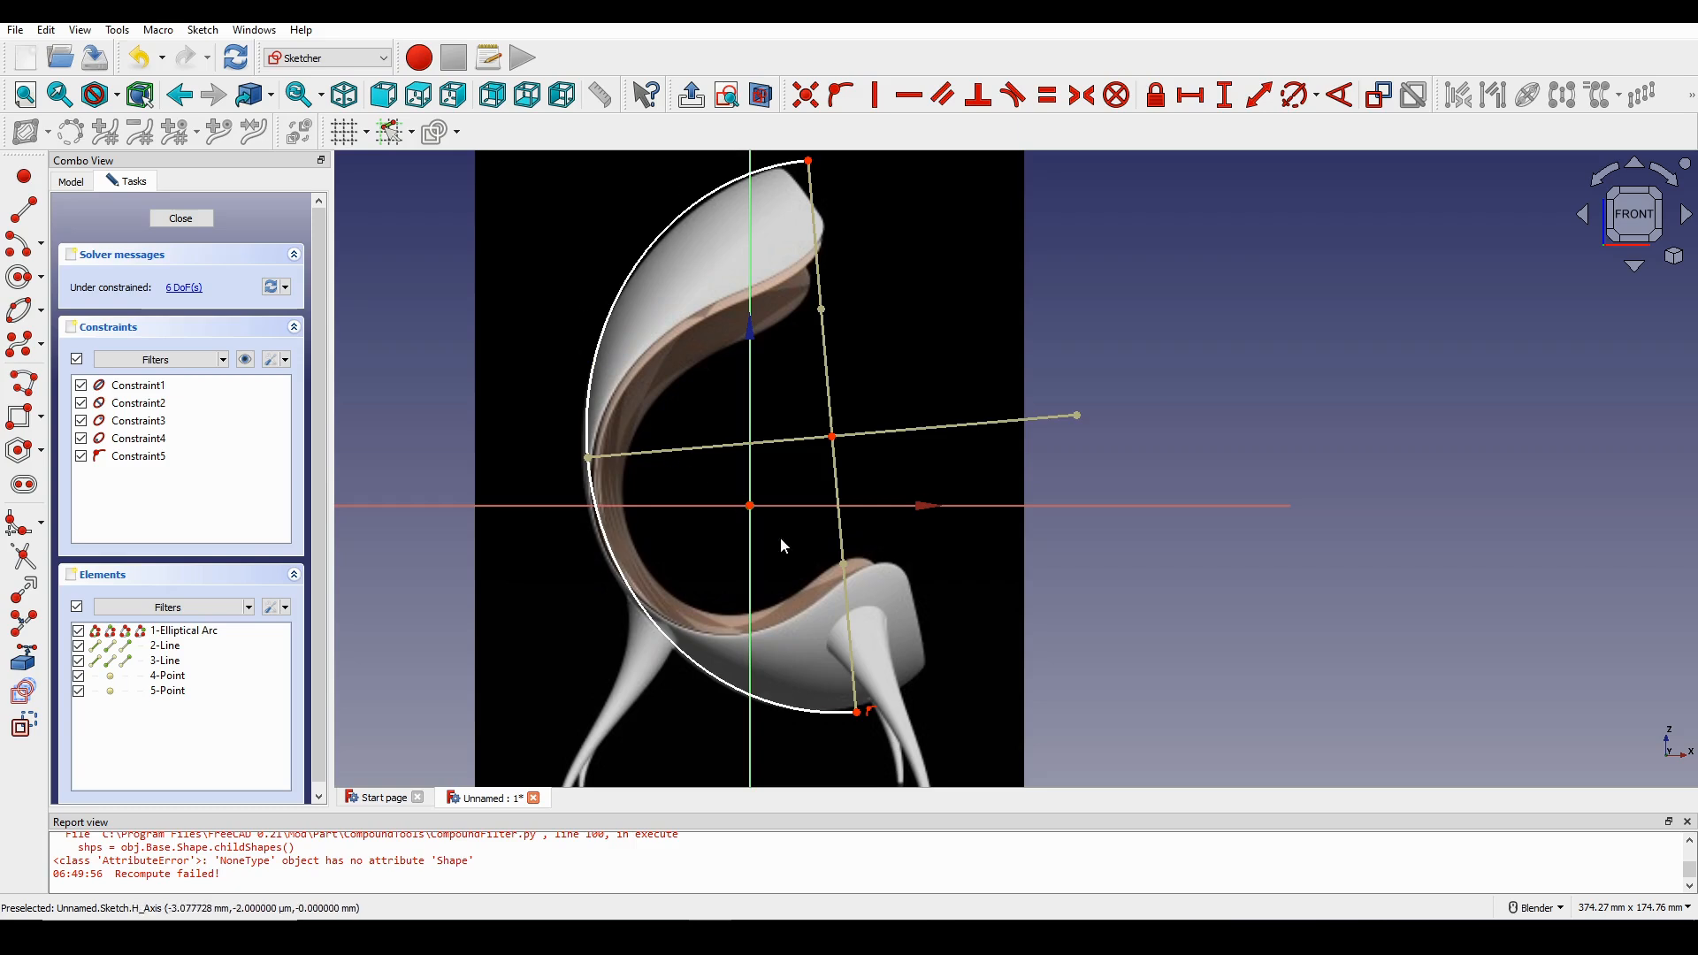
Draw a straight line about 152 mm long joining both ends of the elliptical arc, and close the sketch.
{"action": "mouse_move", "coordinate": [953, 263]}
{"action": "middle_mouse_down", "text": "shift"}
{"action": "mouse_move", "coordinate": [1103, 298]}
{"action": "mouse_move", "coordinate": [1108, 285]}
{"action": "middle_mouse_up", "text": "shift"}
{"action": "left_click", "coordinate": [23, 210]}
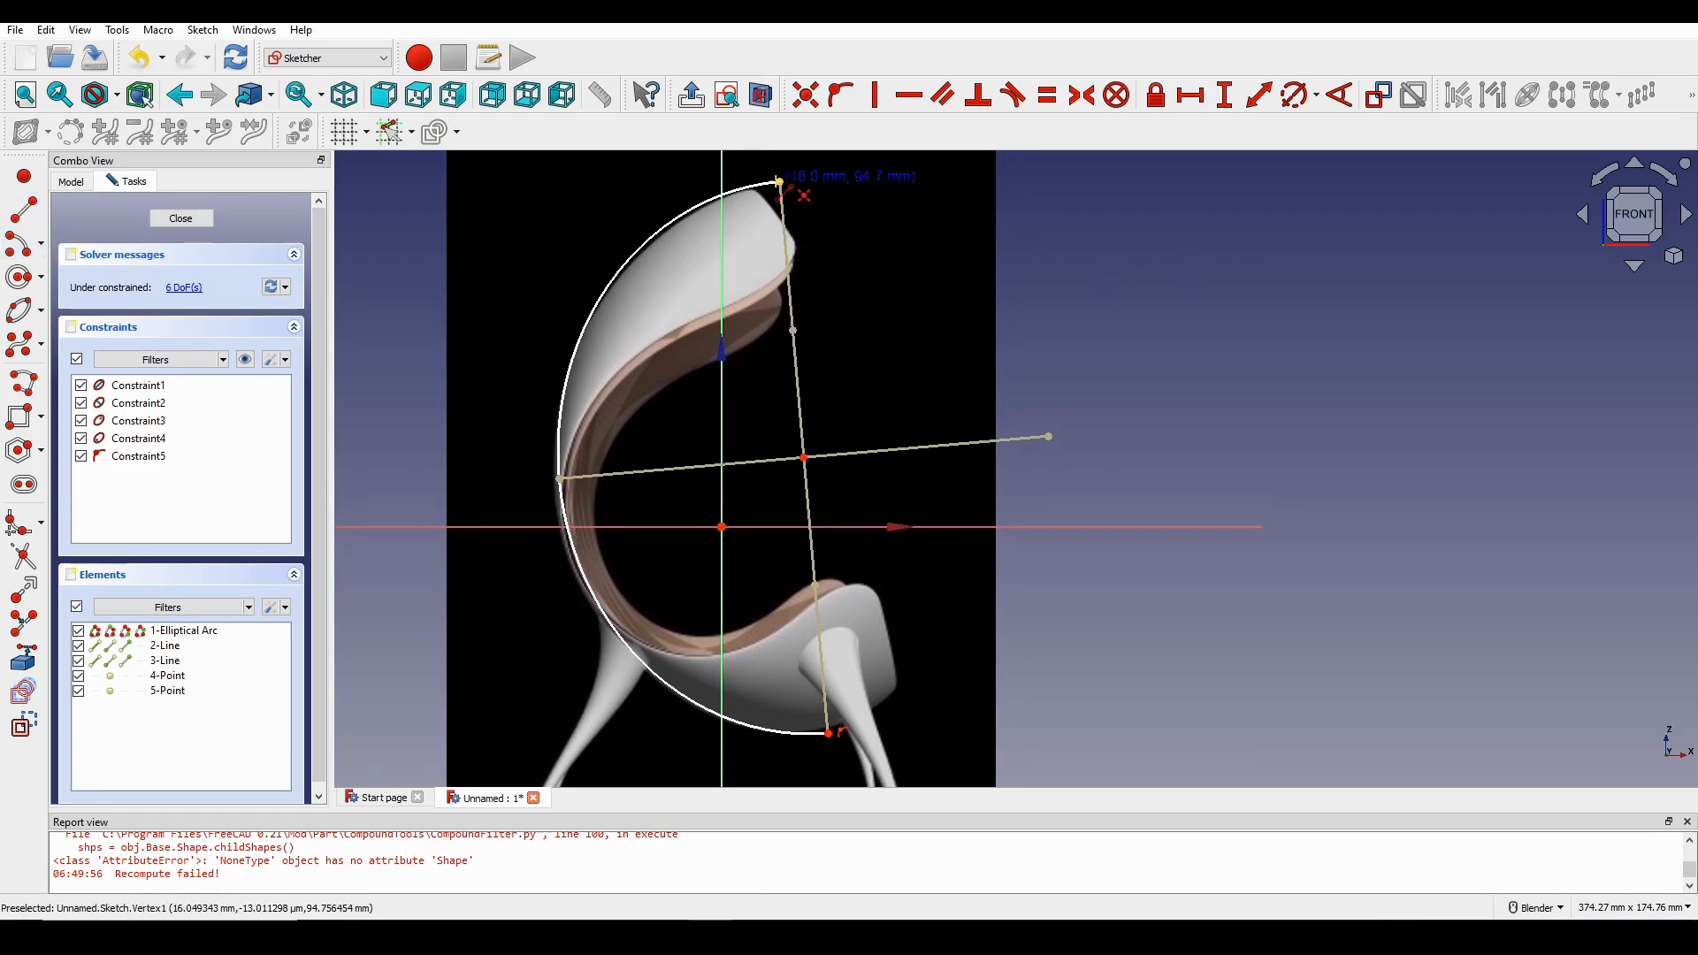
{"action": "left_click", "coordinate": [779, 181]}
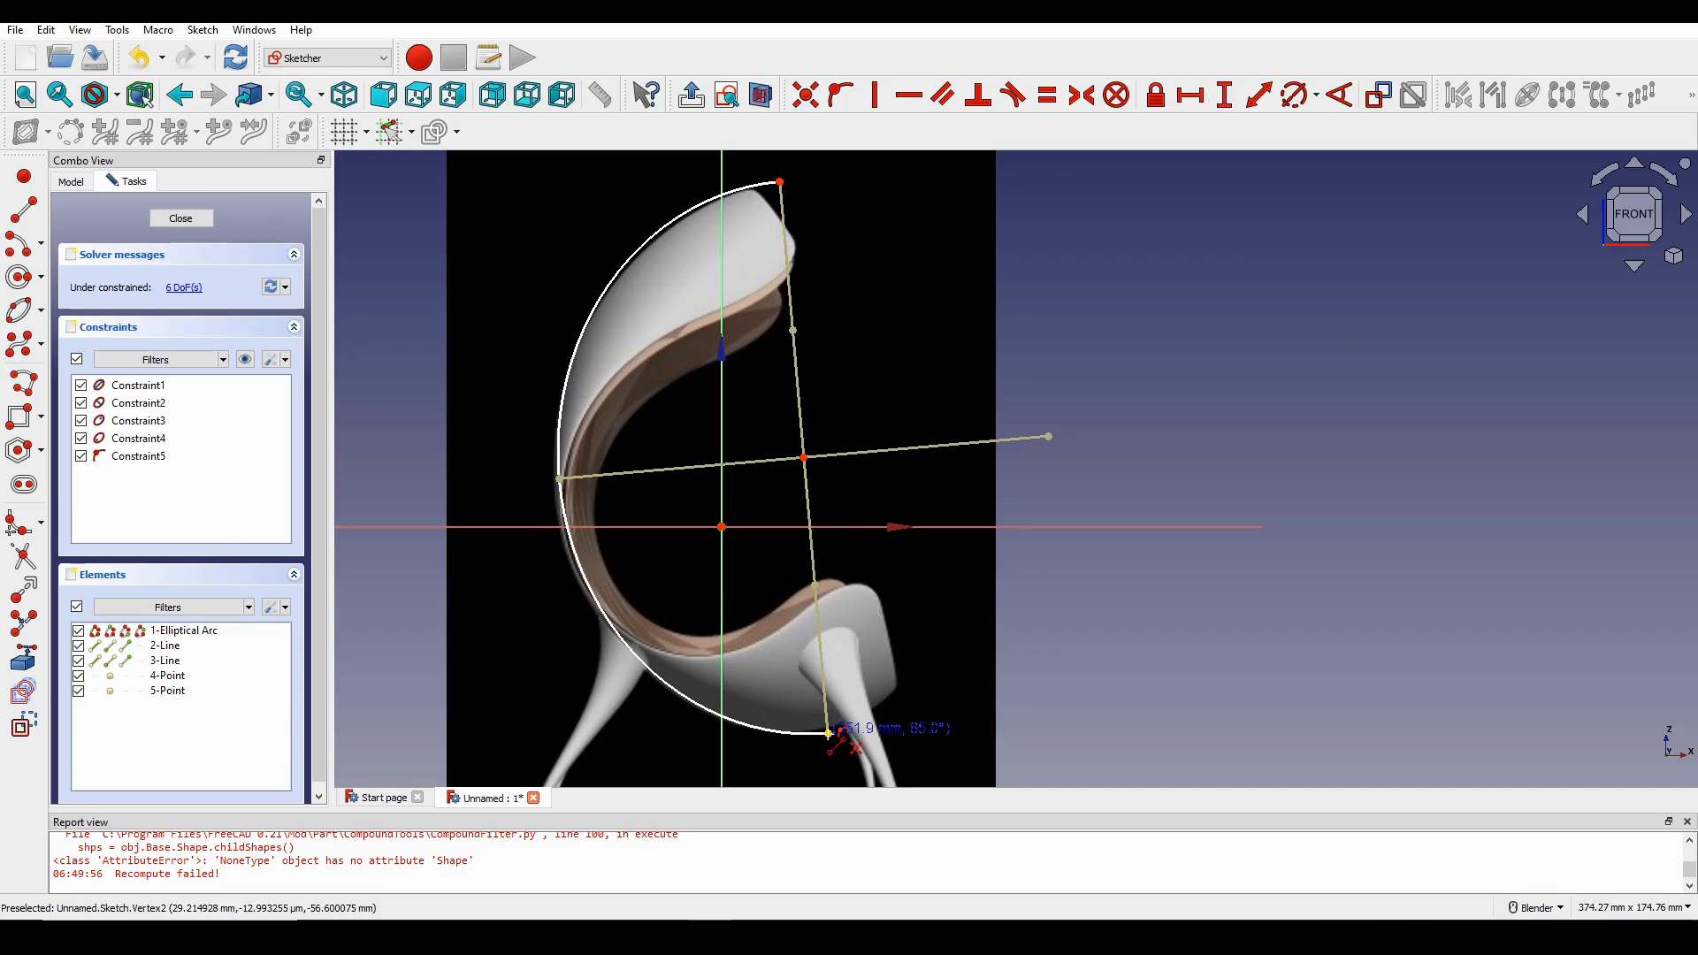
{"action": "left_click", "coordinate": [829, 733]}
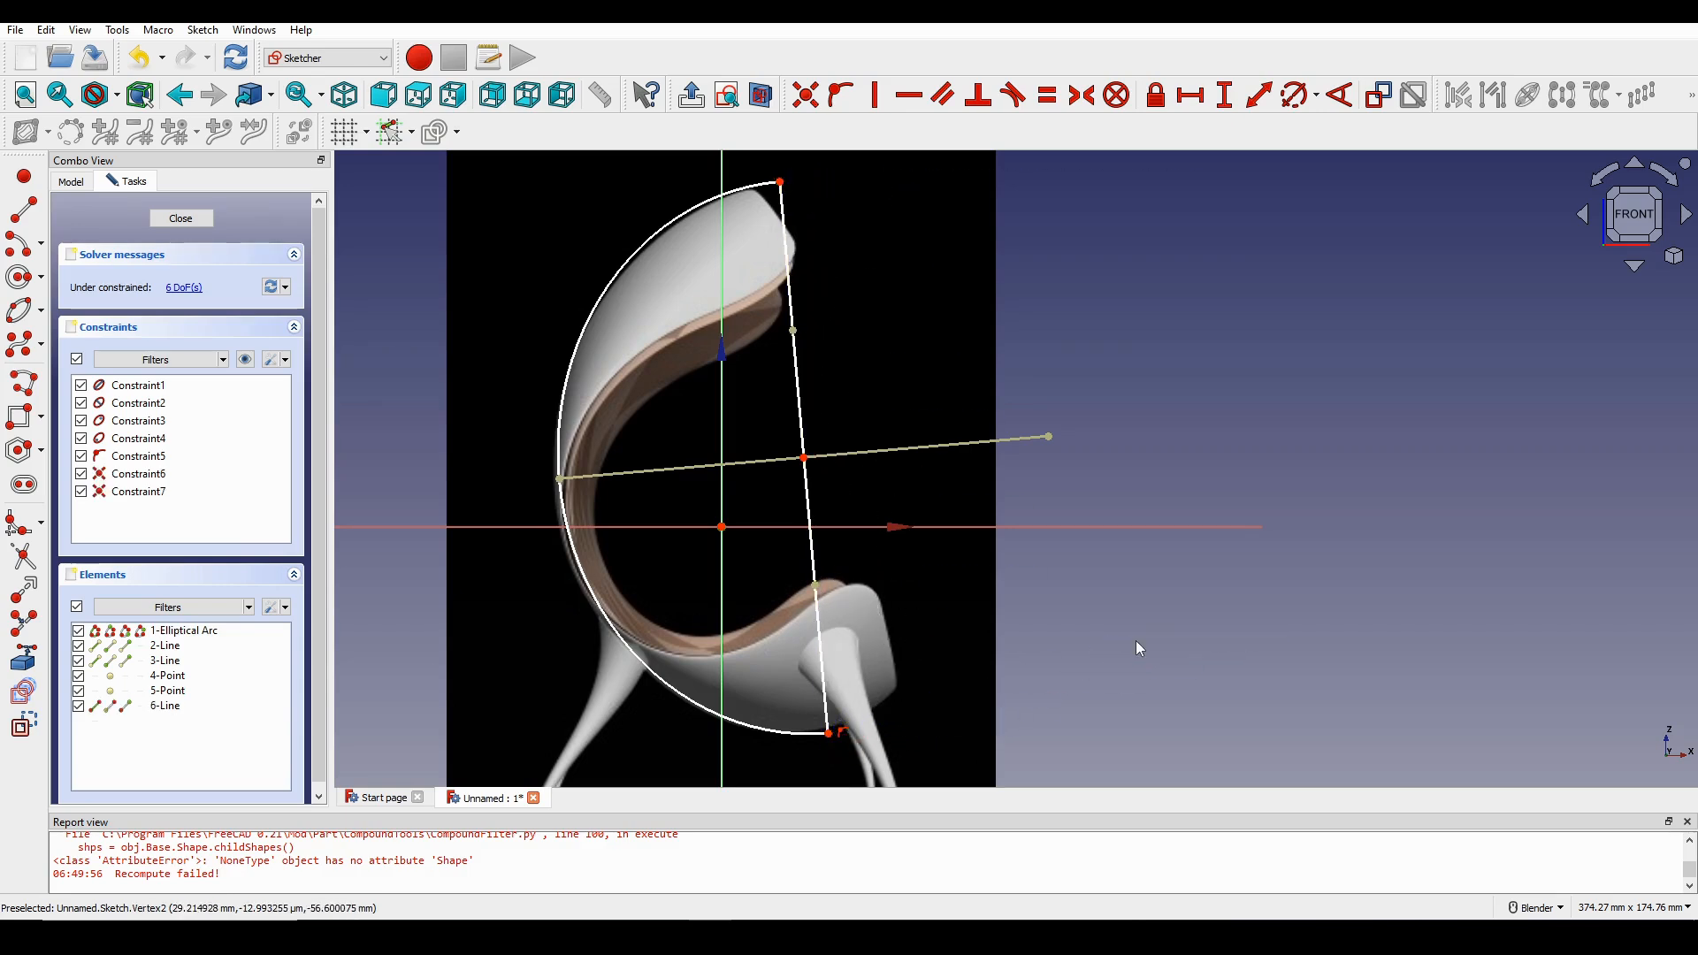
{"action": "left_click", "coordinate": [180, 219]}
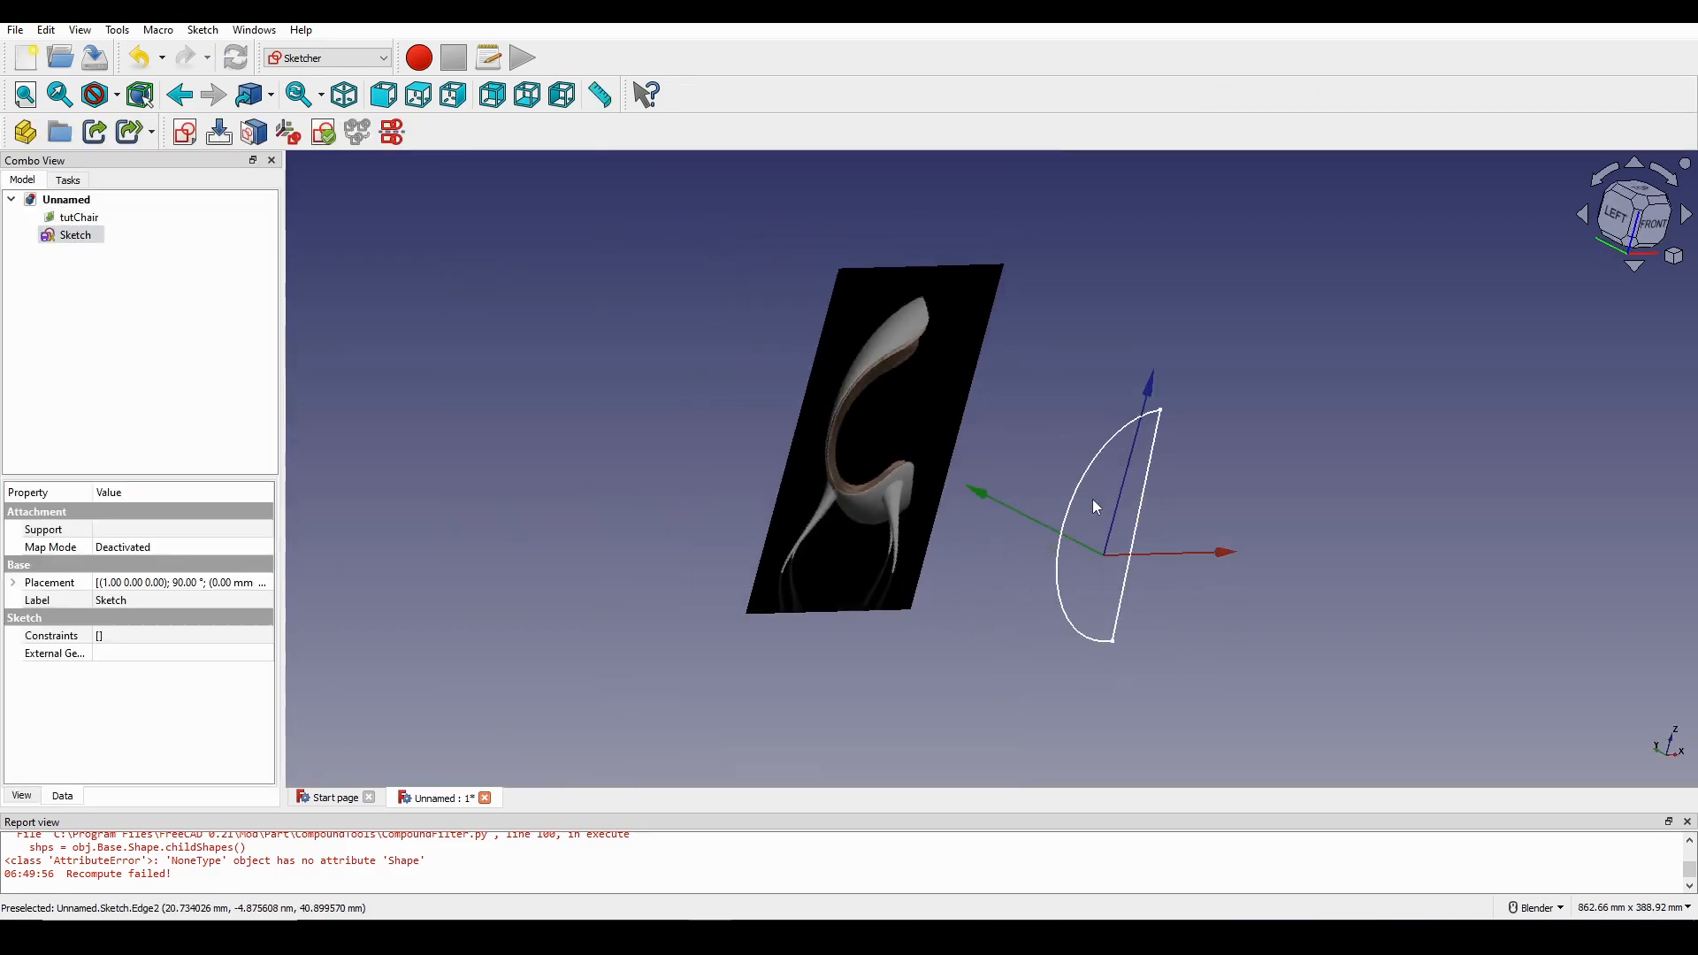
Face the closed half-ellipse in the front view and switch to the Part workbench.
{"action": "scroll", "coordinate": [1148, 506], "scroll_direction": "up", "scroll_amount": 4}
{"action": "middle_click_drag", "start_coordinate": [1151, 471], "coordinate": [1107, 438], "text": "shift"}
{"action": "scroll", "coordinate": [1107, 438], "scroll_direction": "down", "scroll_amount": 2}
{"action": "middle_click_drag", "start_coordinate": [1282, 394], "coordinate": [1215, 382]}
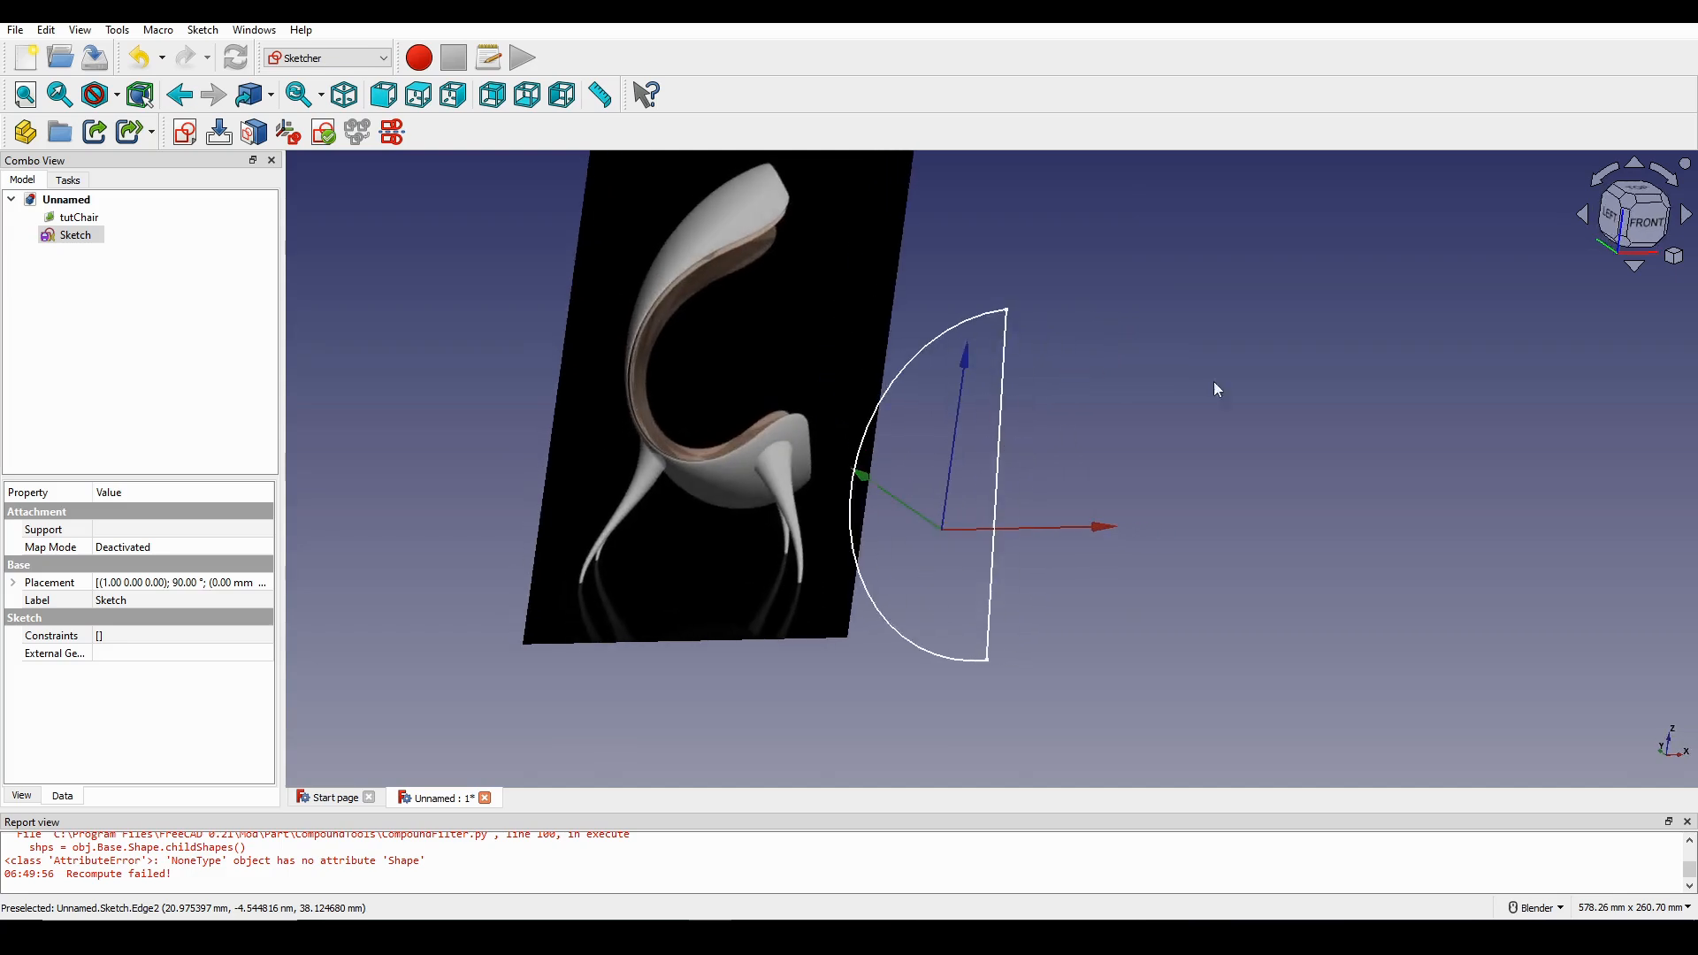
{"action": "left_click", "coordinate": [1634, 232]}
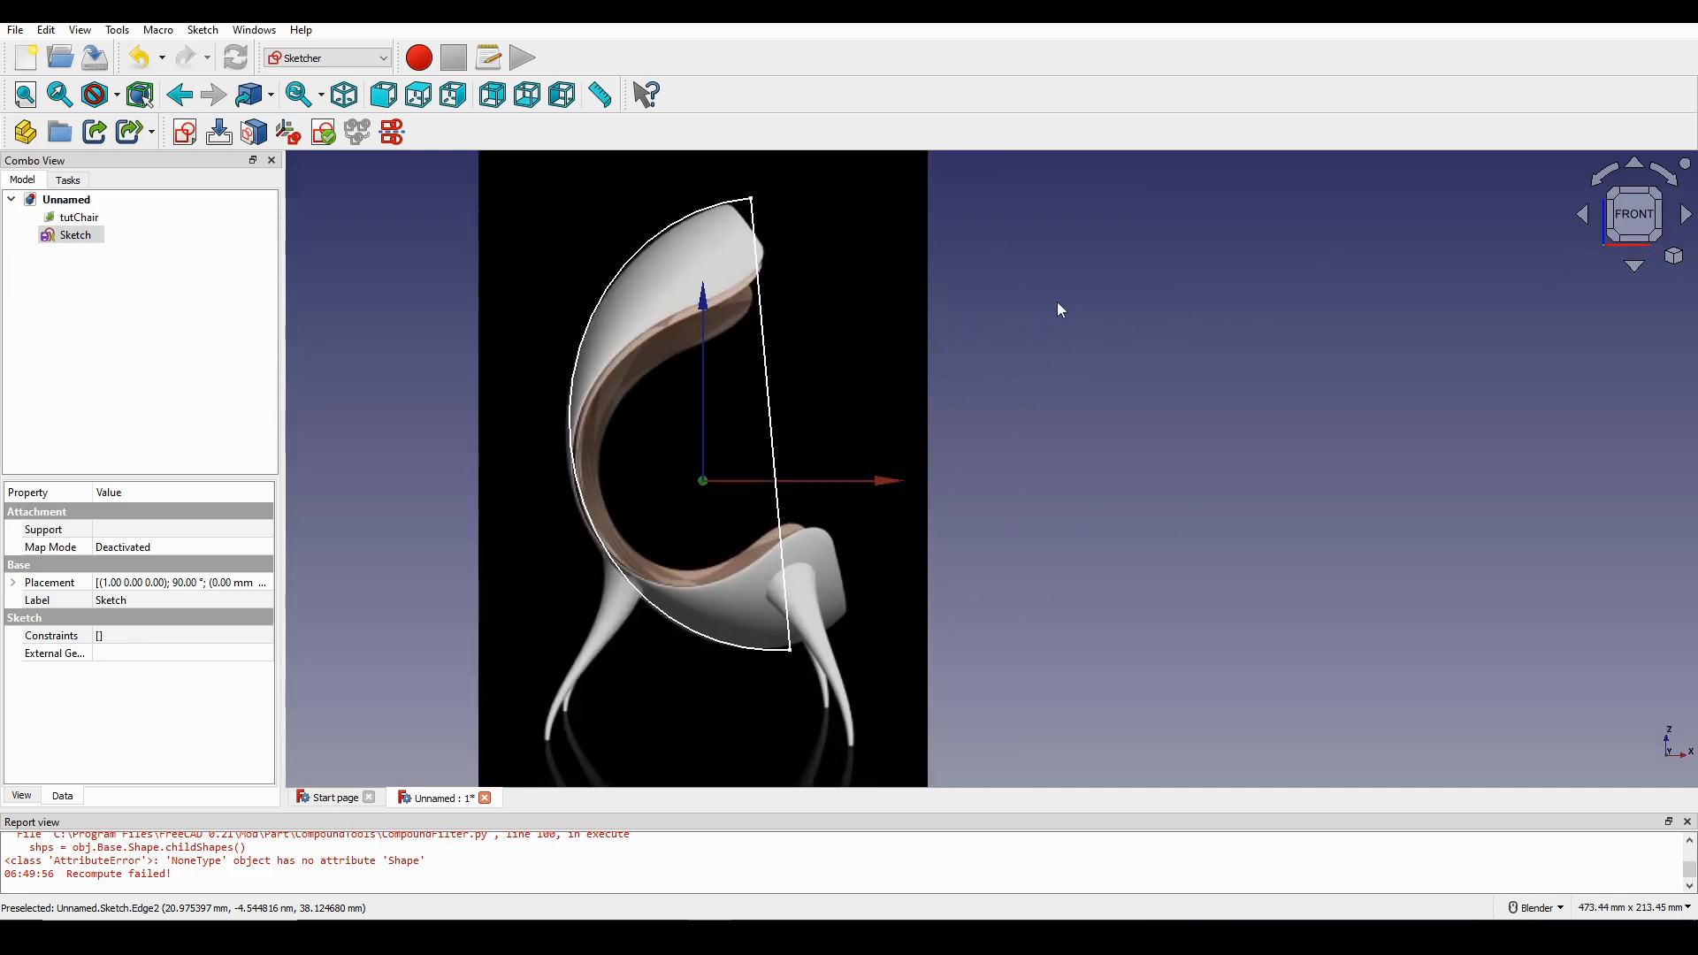
{"action": "left_click", "coordinate": [1010, 315]}
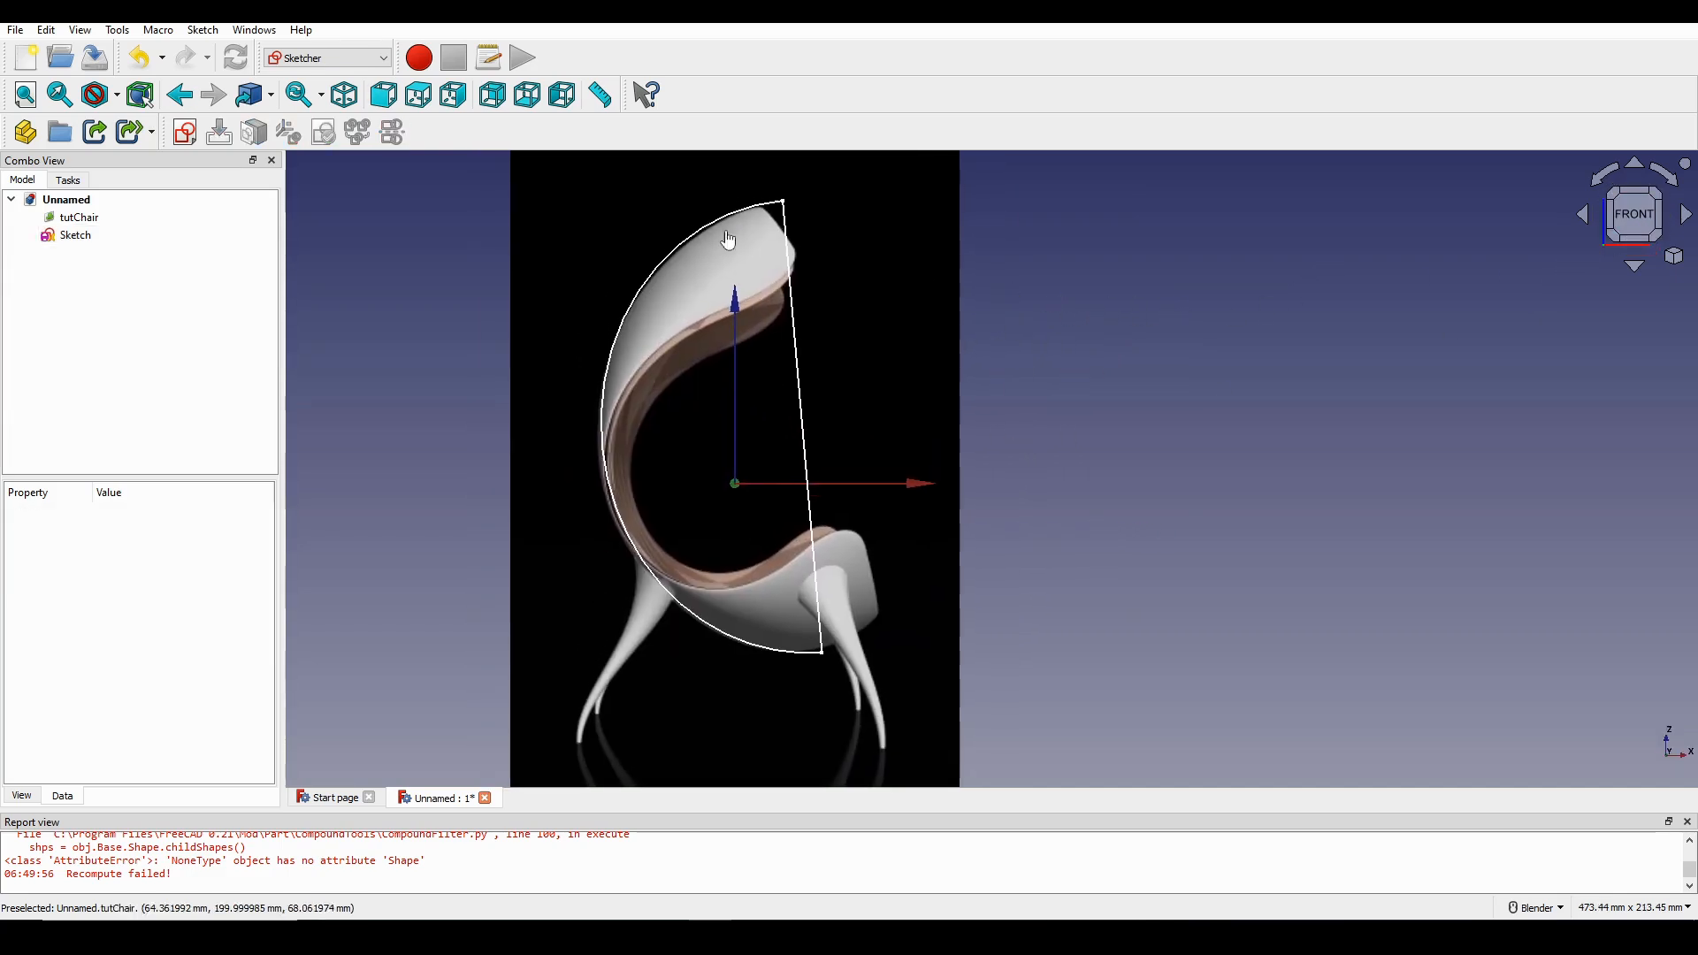
{"action": "left_click", "coordinate": [327, 58]}
{"action": "left_click", "coordinate": [296, 146]}
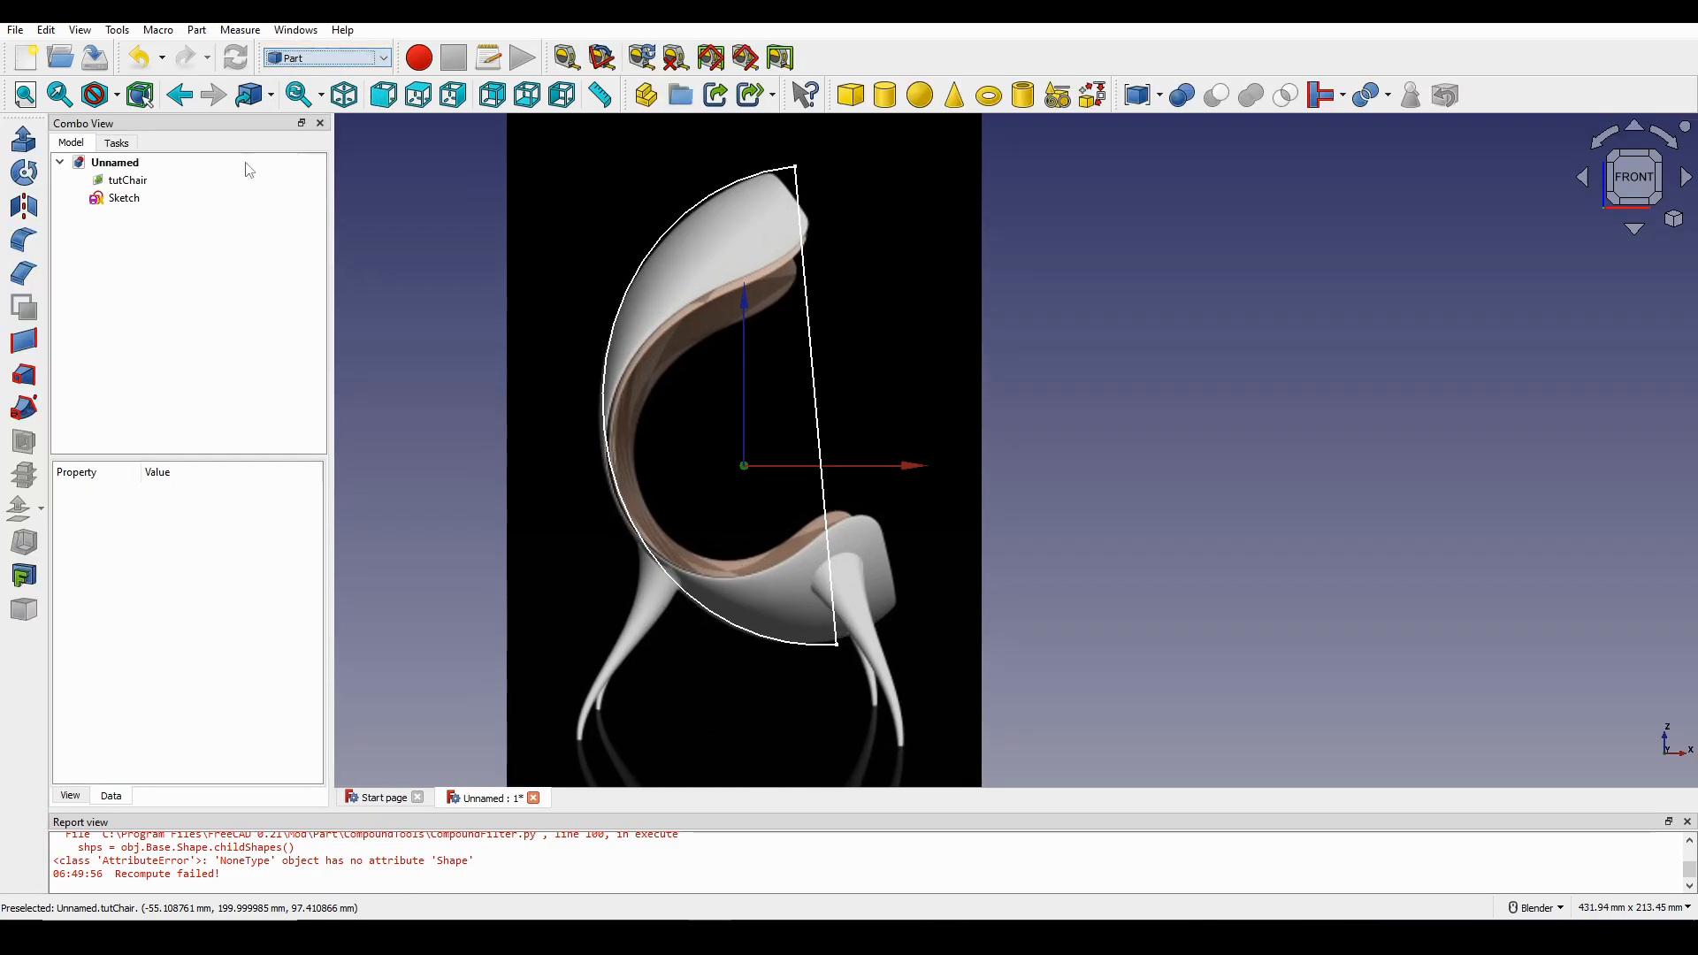
Revolve the sketch 360° about its straight edge as a surface, with Create Solid turned off.
{"action": "left_click", "coordinate": [123, 197]}
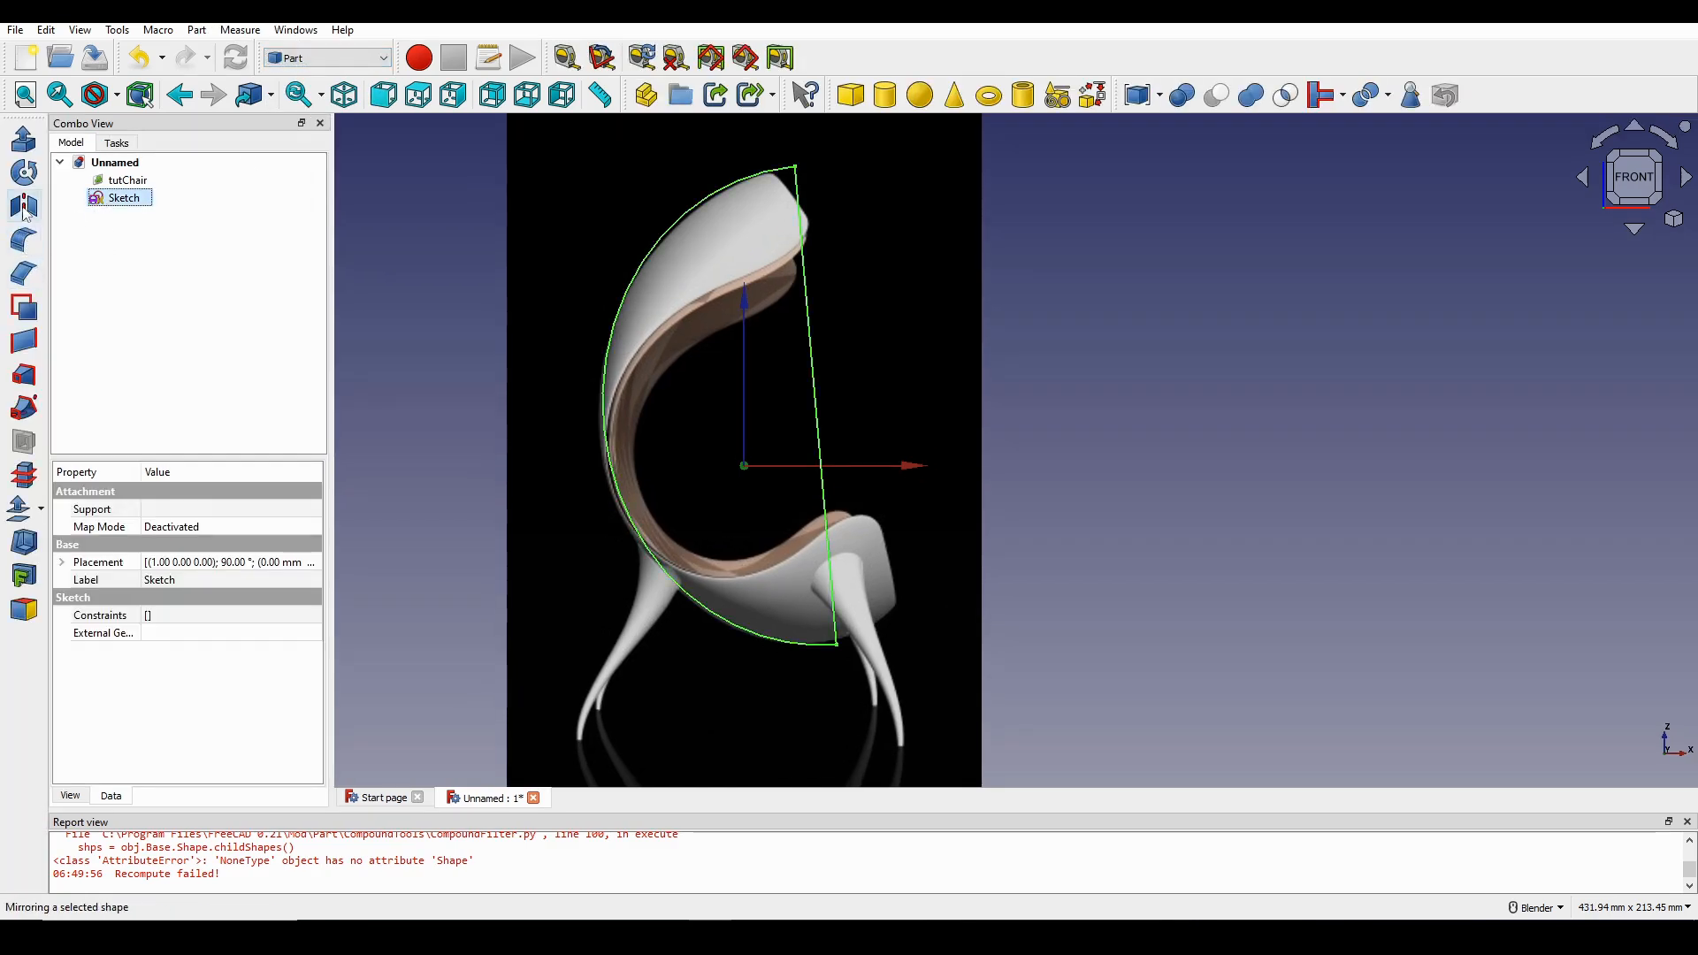
{"action": "left_click", "coordinate": [24, 172]}
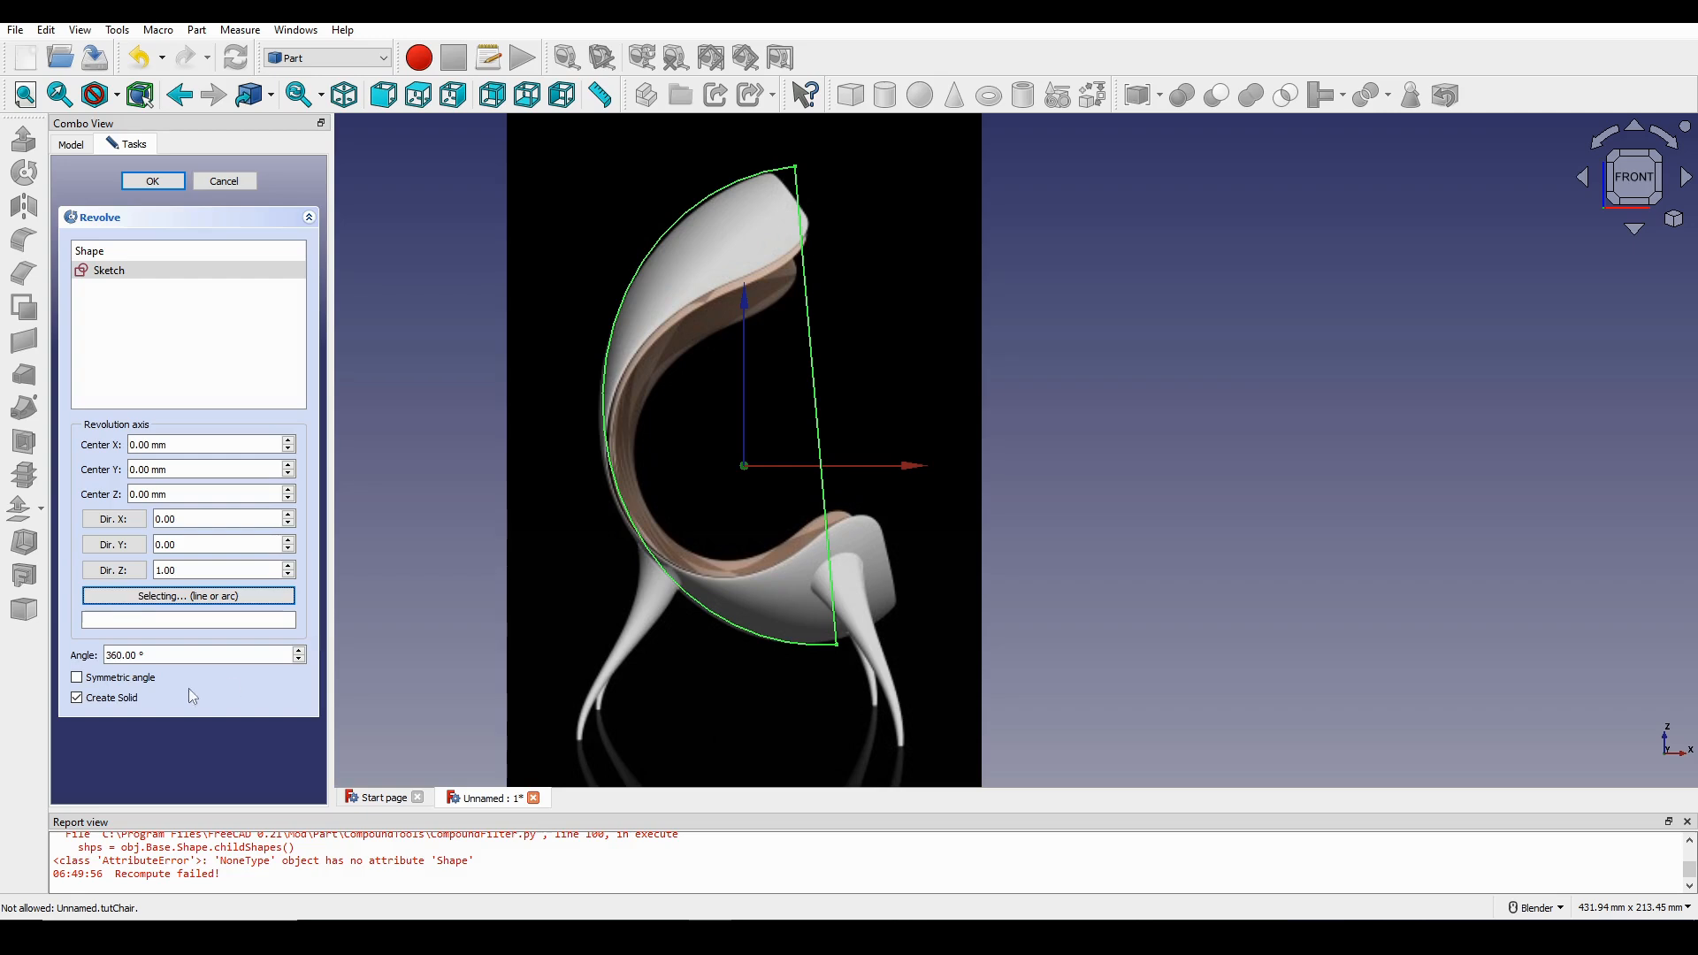
{"action": "left_click", "coordinate": [818, 425]}
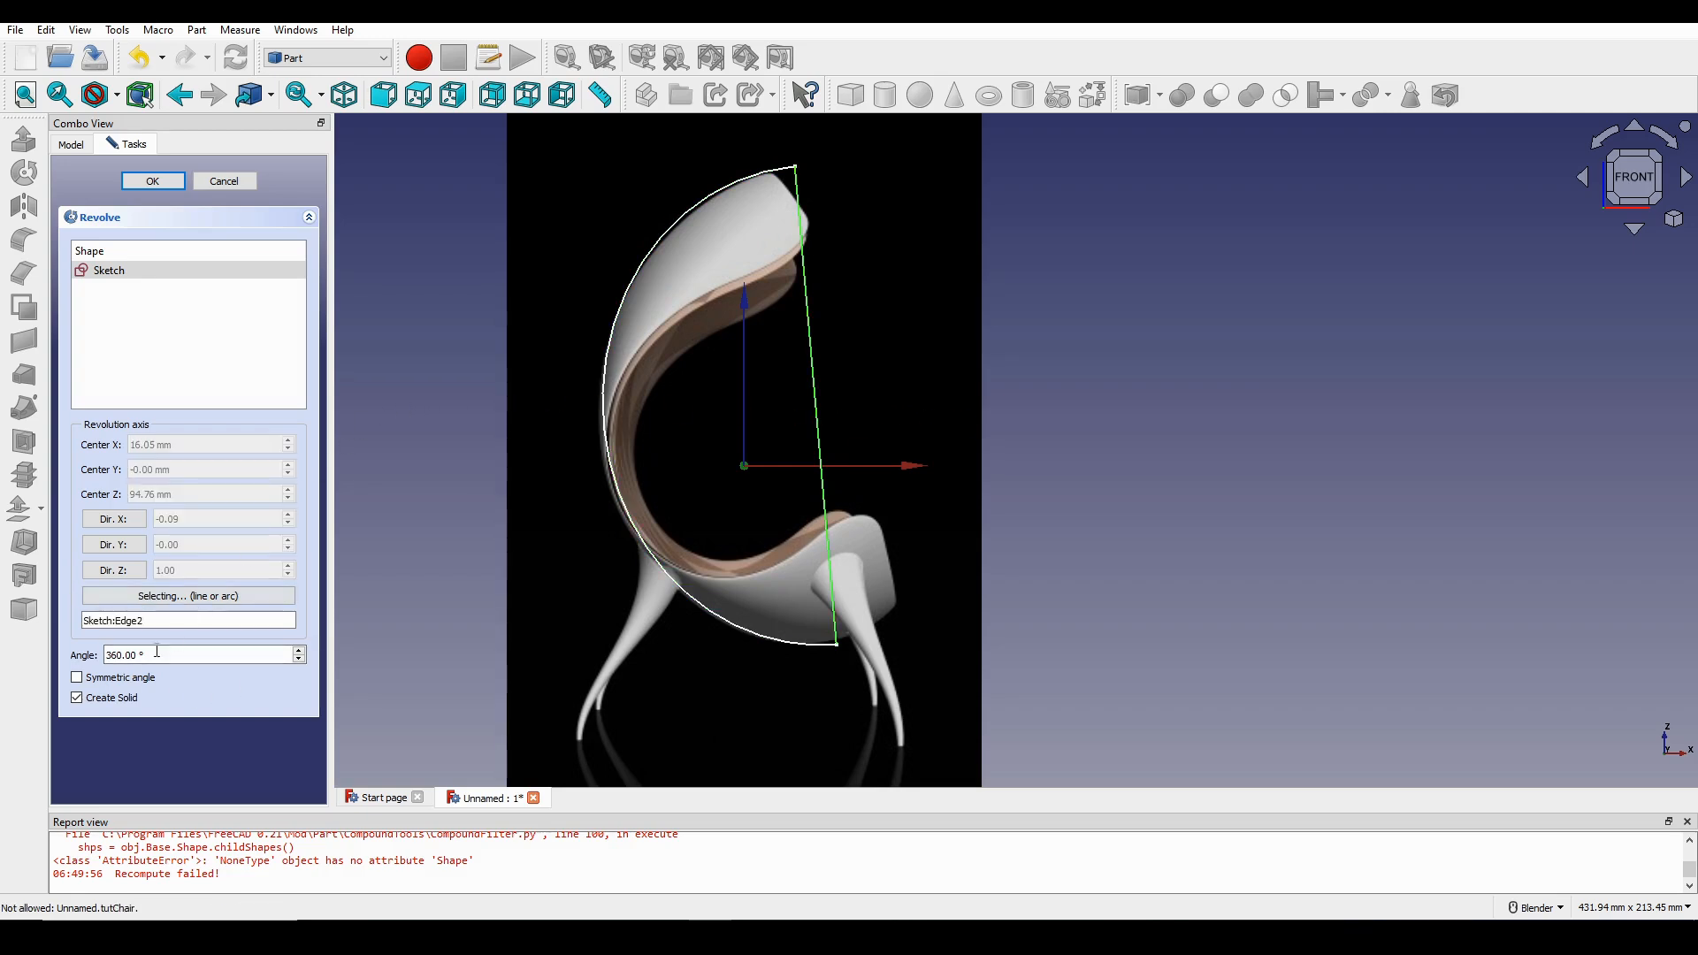
{"action": "left_click", "coordinate": [77, 699]}
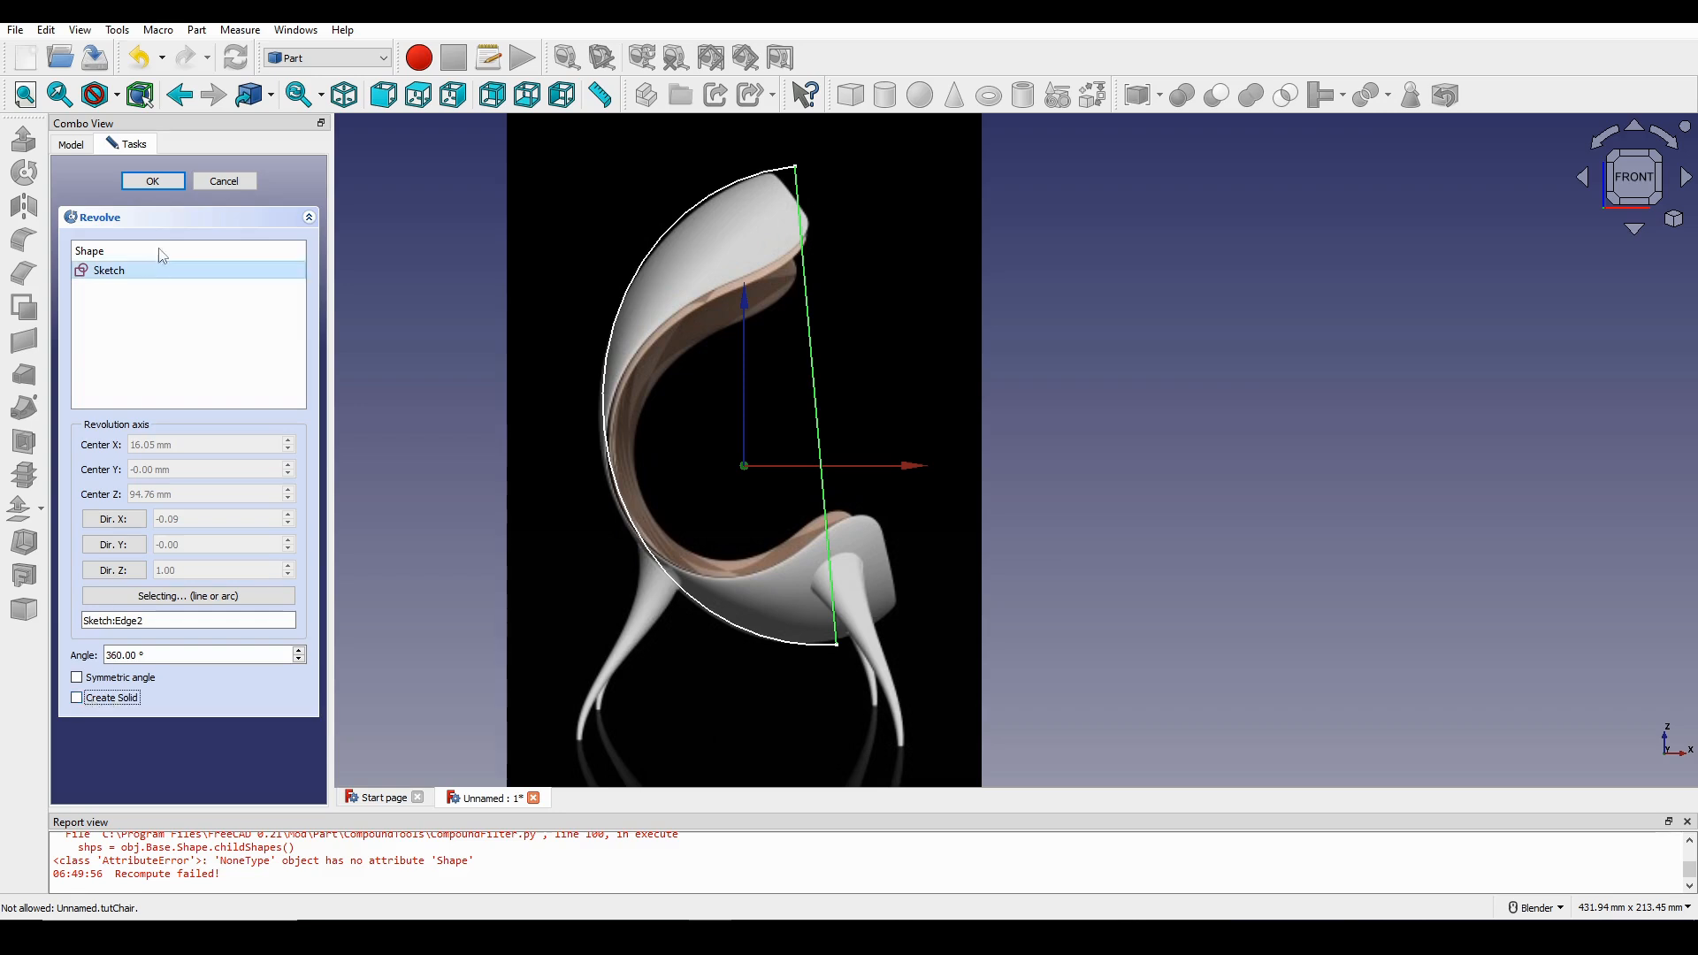
{"action": "left_click", "coordinate": [154, 182]}
Examine the revolved ellipsoid and its seam edge from several angles against the chair image.
{"action": "scroll", "coordinate": [921, 425], "scroll_direction": "down", "scroll_amount": 3}
{"action": "middle_click_drag", "start_coordinate": [921, 424], "coordinate": [1040, 413]}
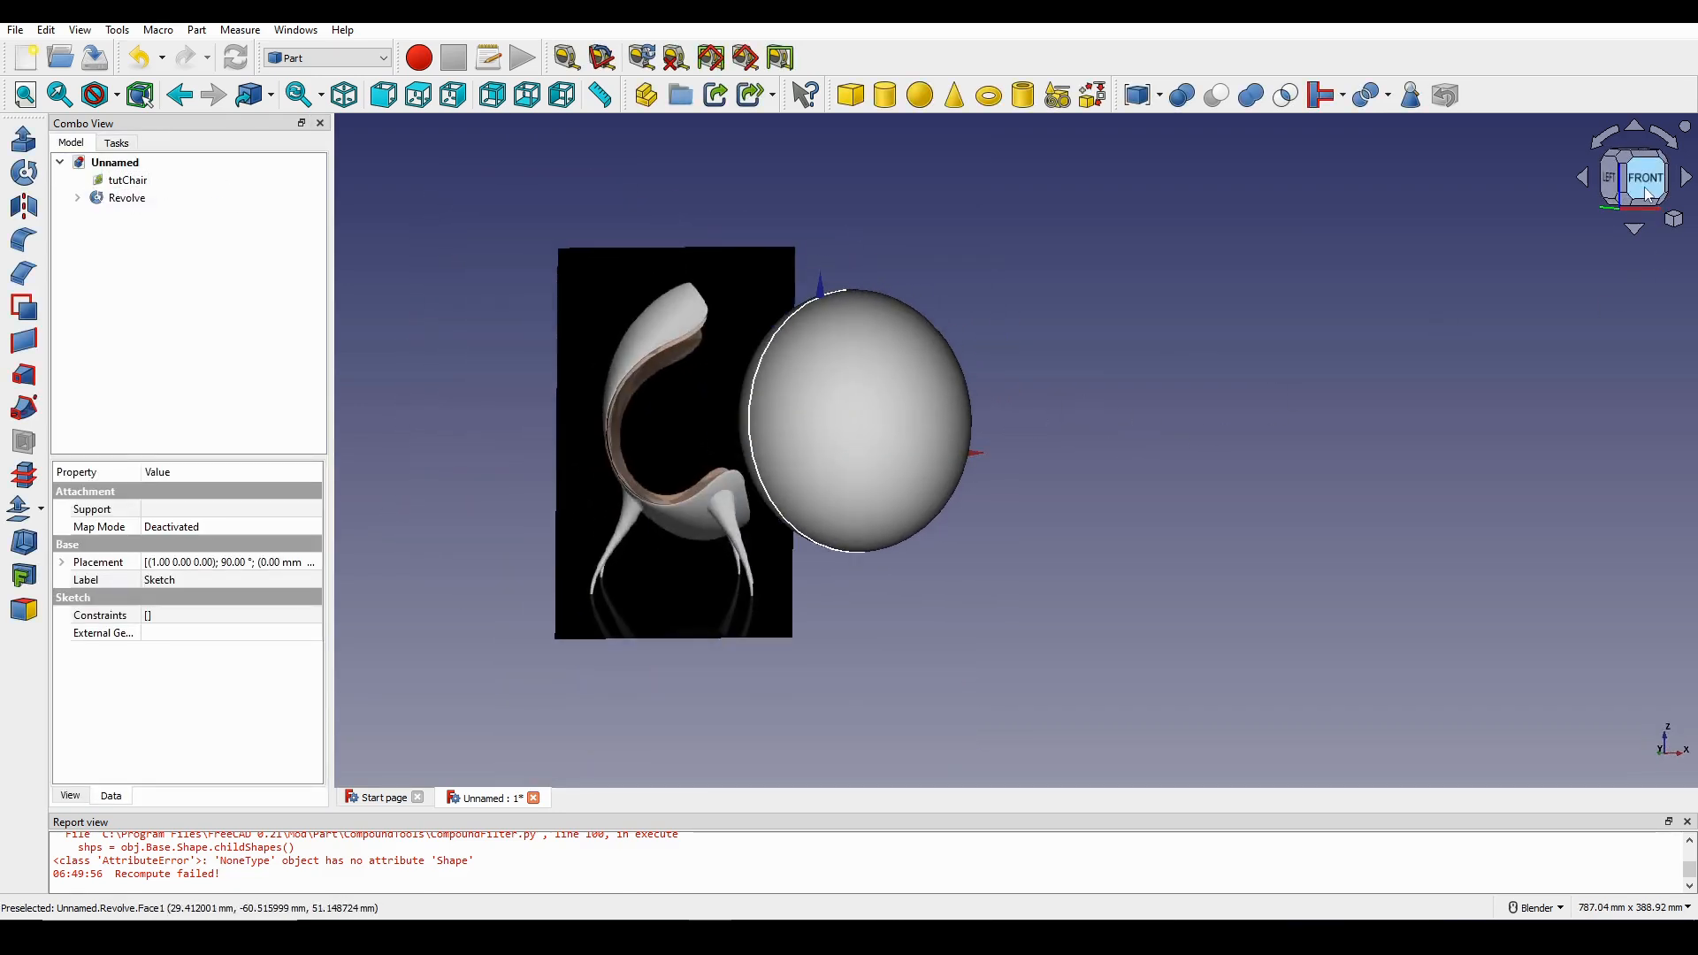
{"action": "left_click", "coordinate": [1646, 191]}
{"action": "scroll", "coordinate": [1238, 380], "scroll_direction": "up", "scroll_amount": 2}
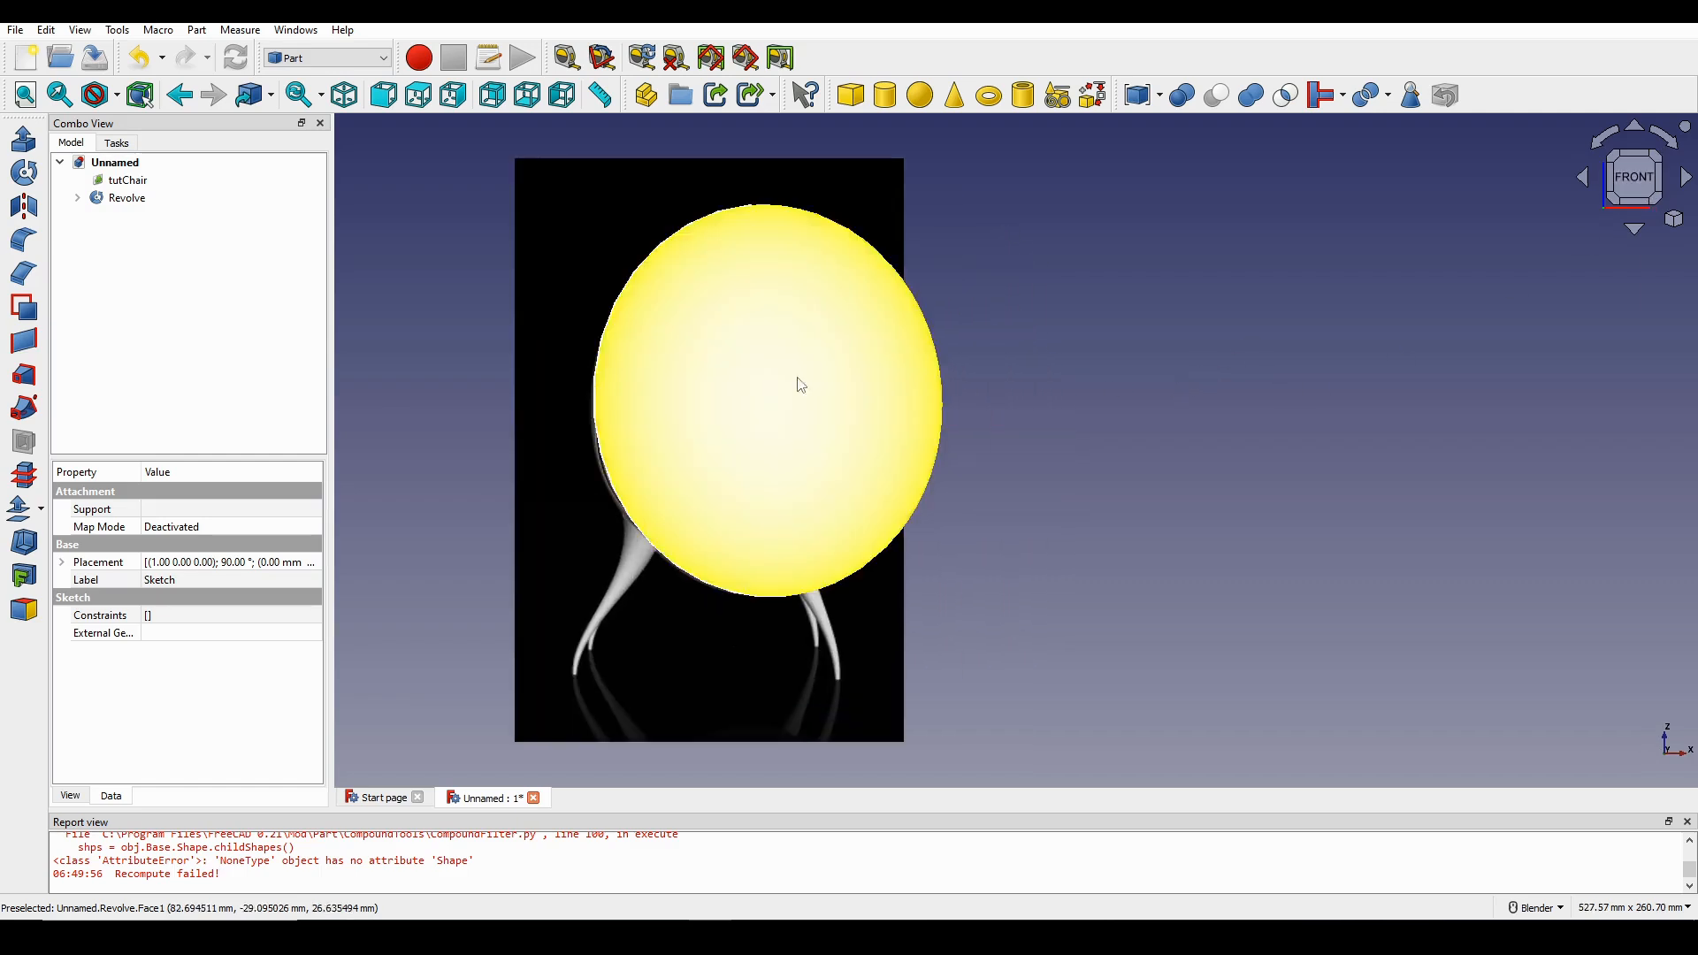
{"action": "middle_click_drag", "start_coordinate": [796, 378], "coordinate": [980, 343]}
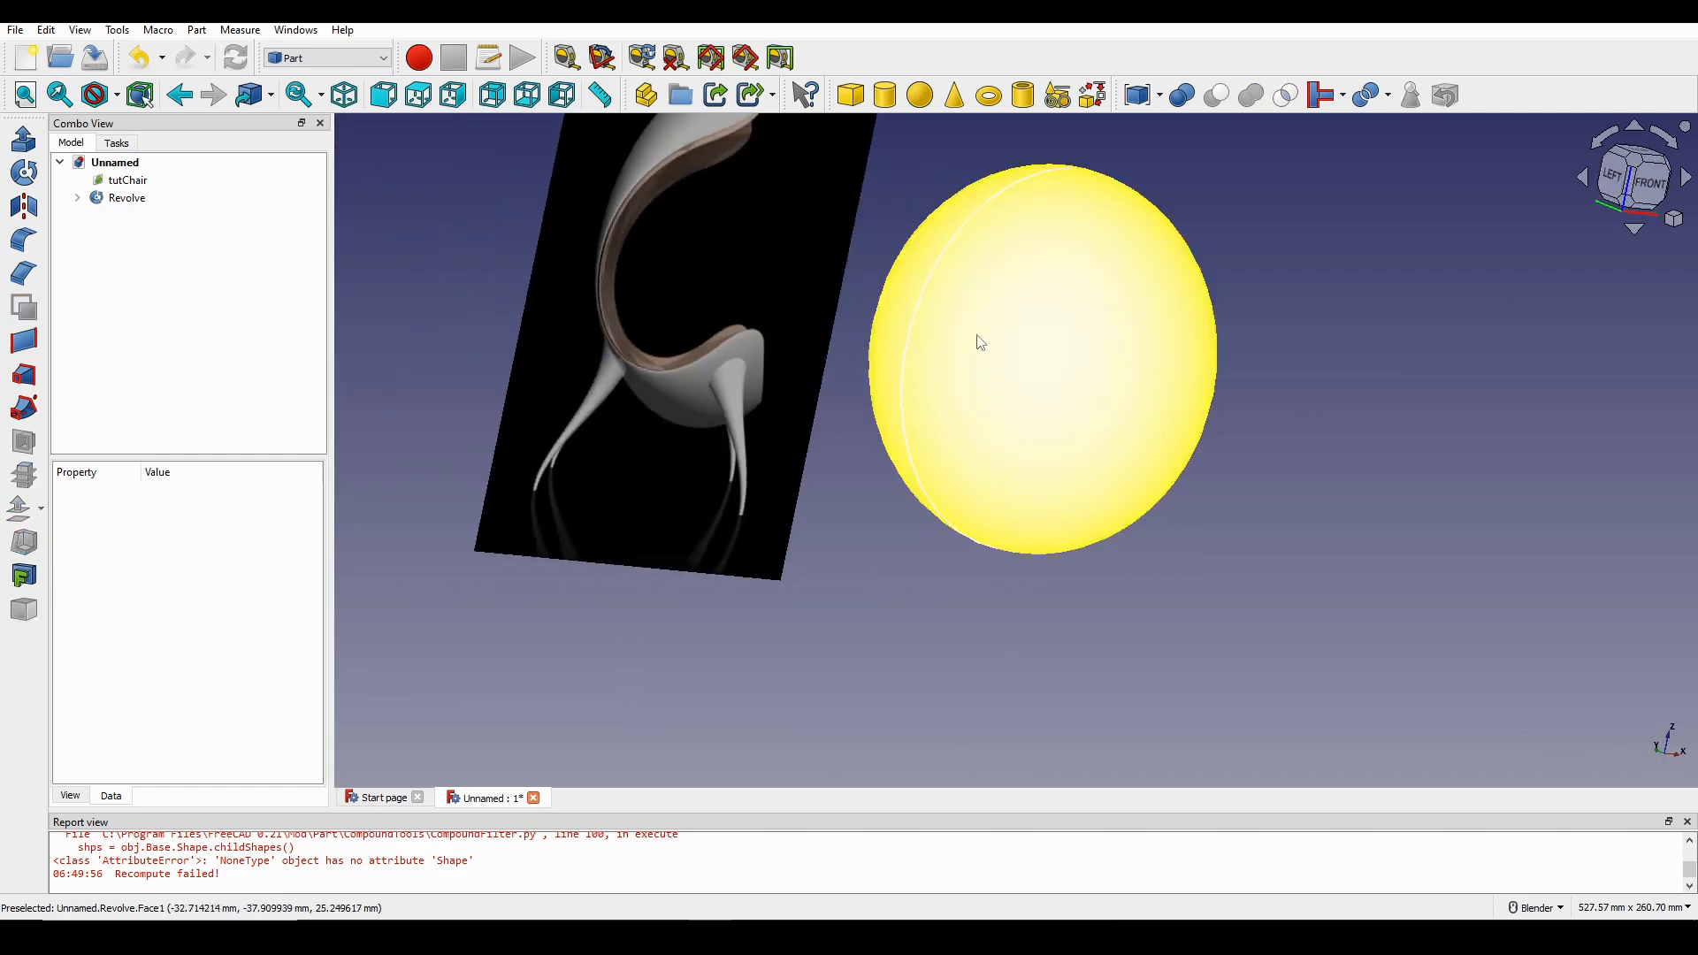
{"action": "left_click", "coordinate": [911, 337]}
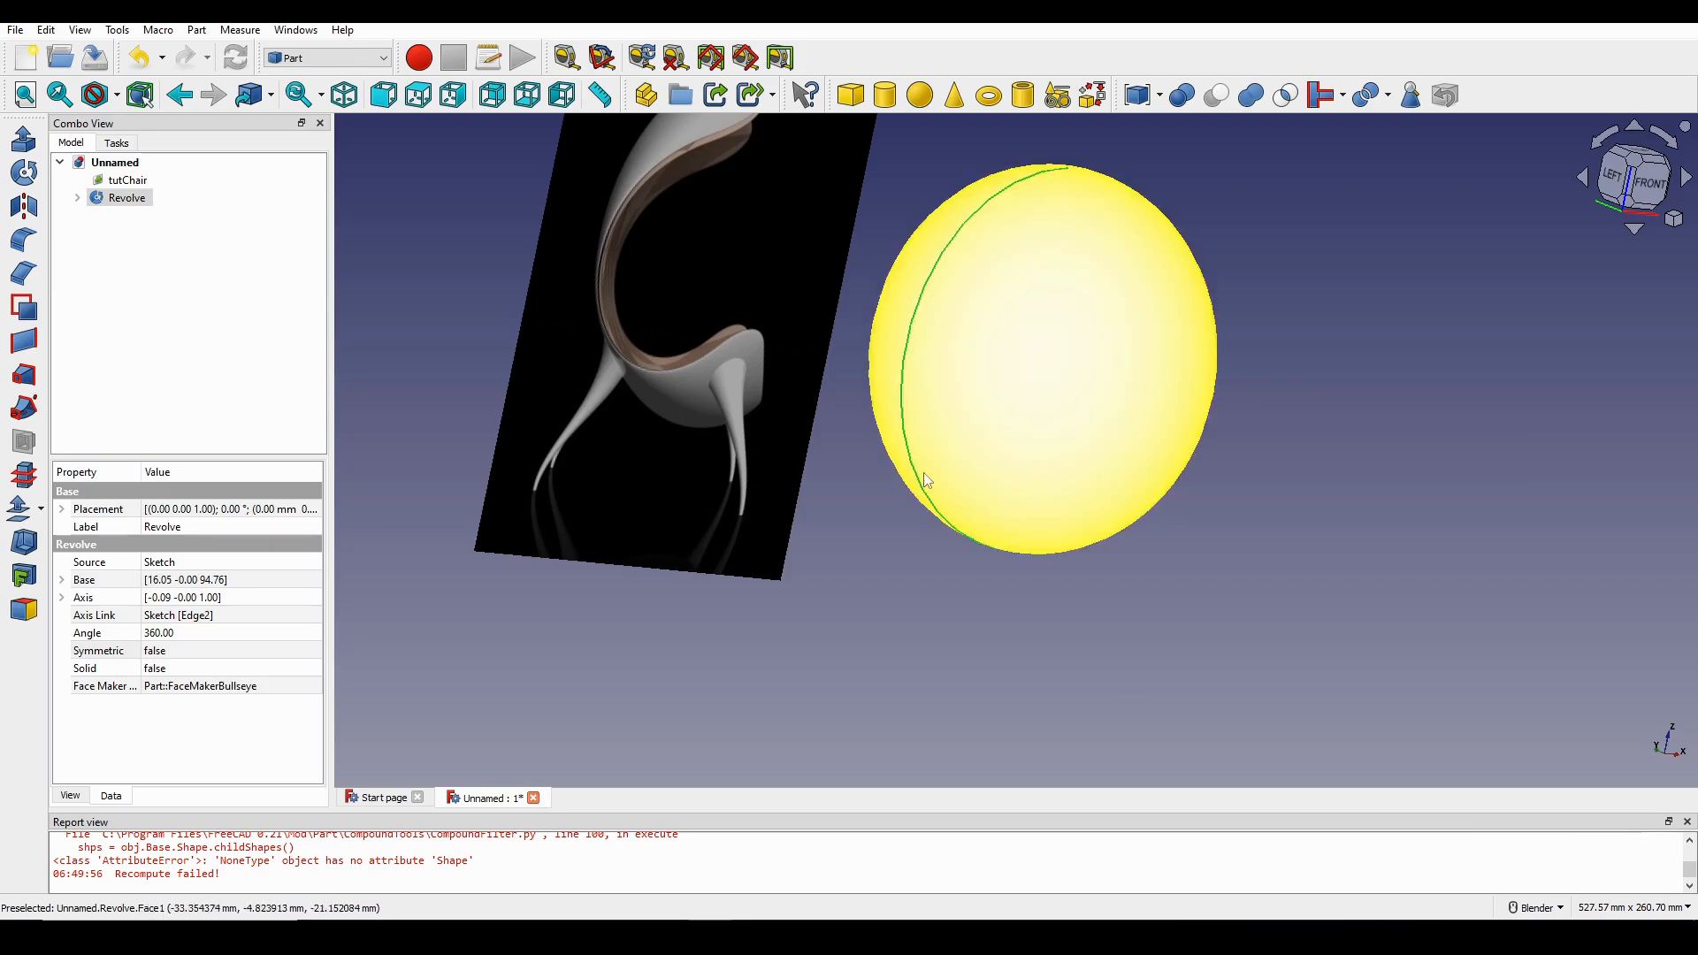
{"action": "middle_click_drag", "start_coordinate": [908, 450], "coordinate": [912, 253]}
{"action": "middle_click_drag", "start_coordinate": [1023, 486], "coordinate": [811, 380]}
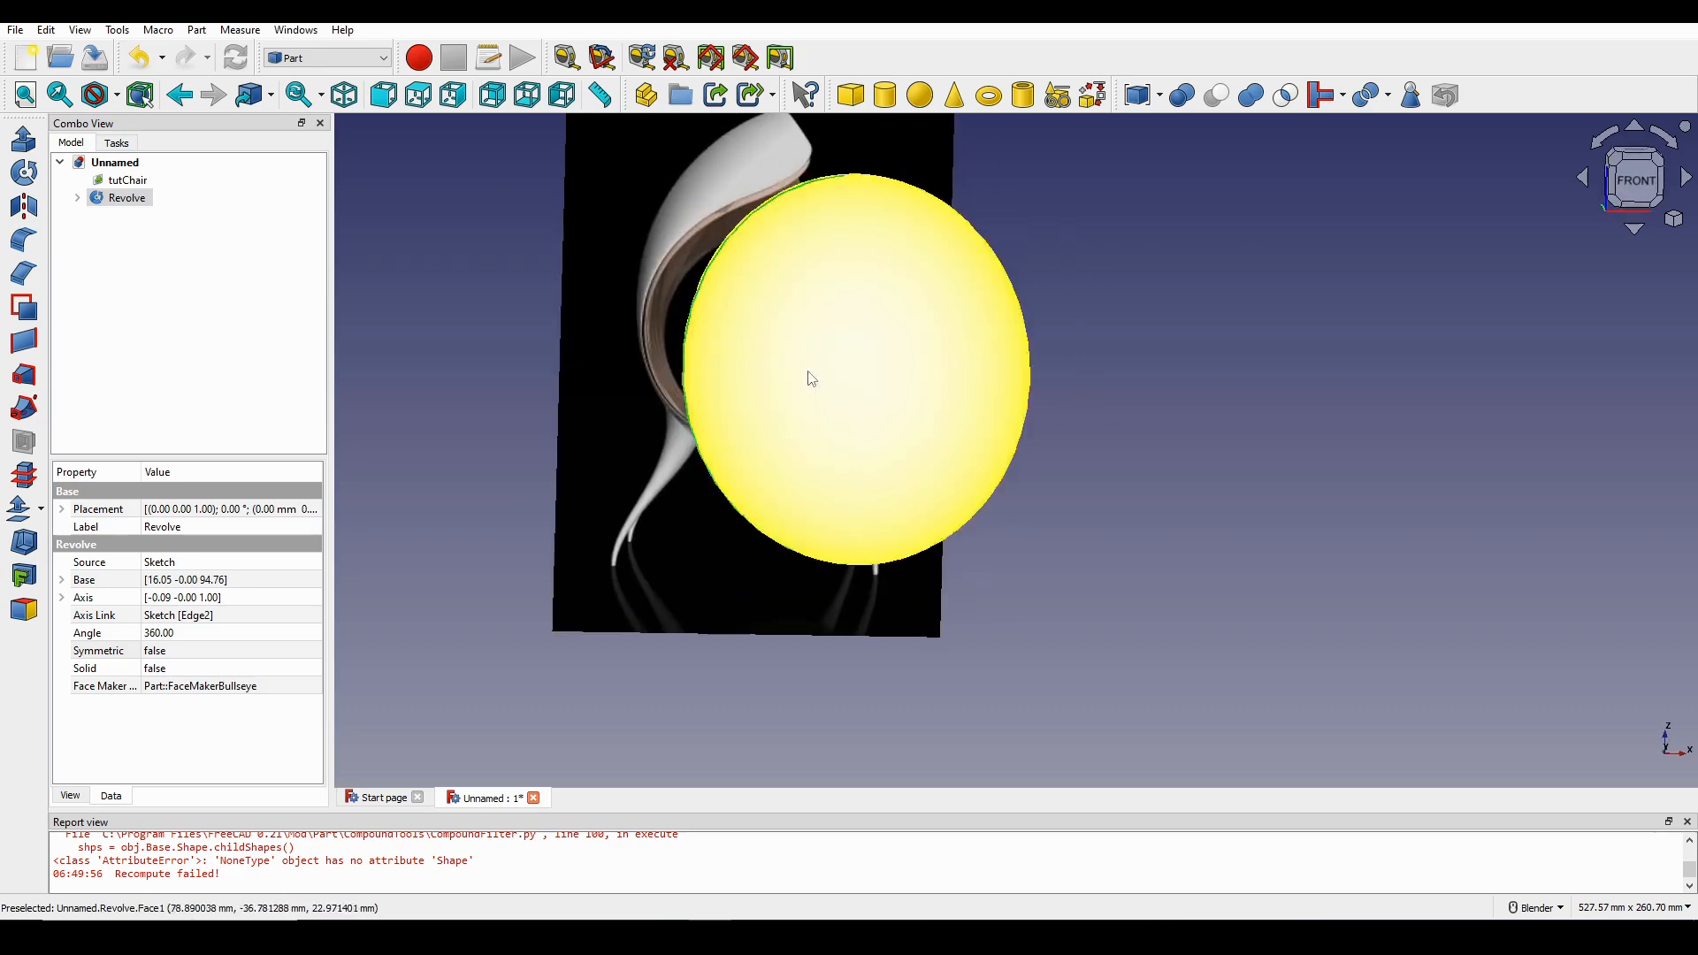
Set the revolved surface's Symmetric property to true.
{"action": "left_click", "coordinate": [126, 199]}
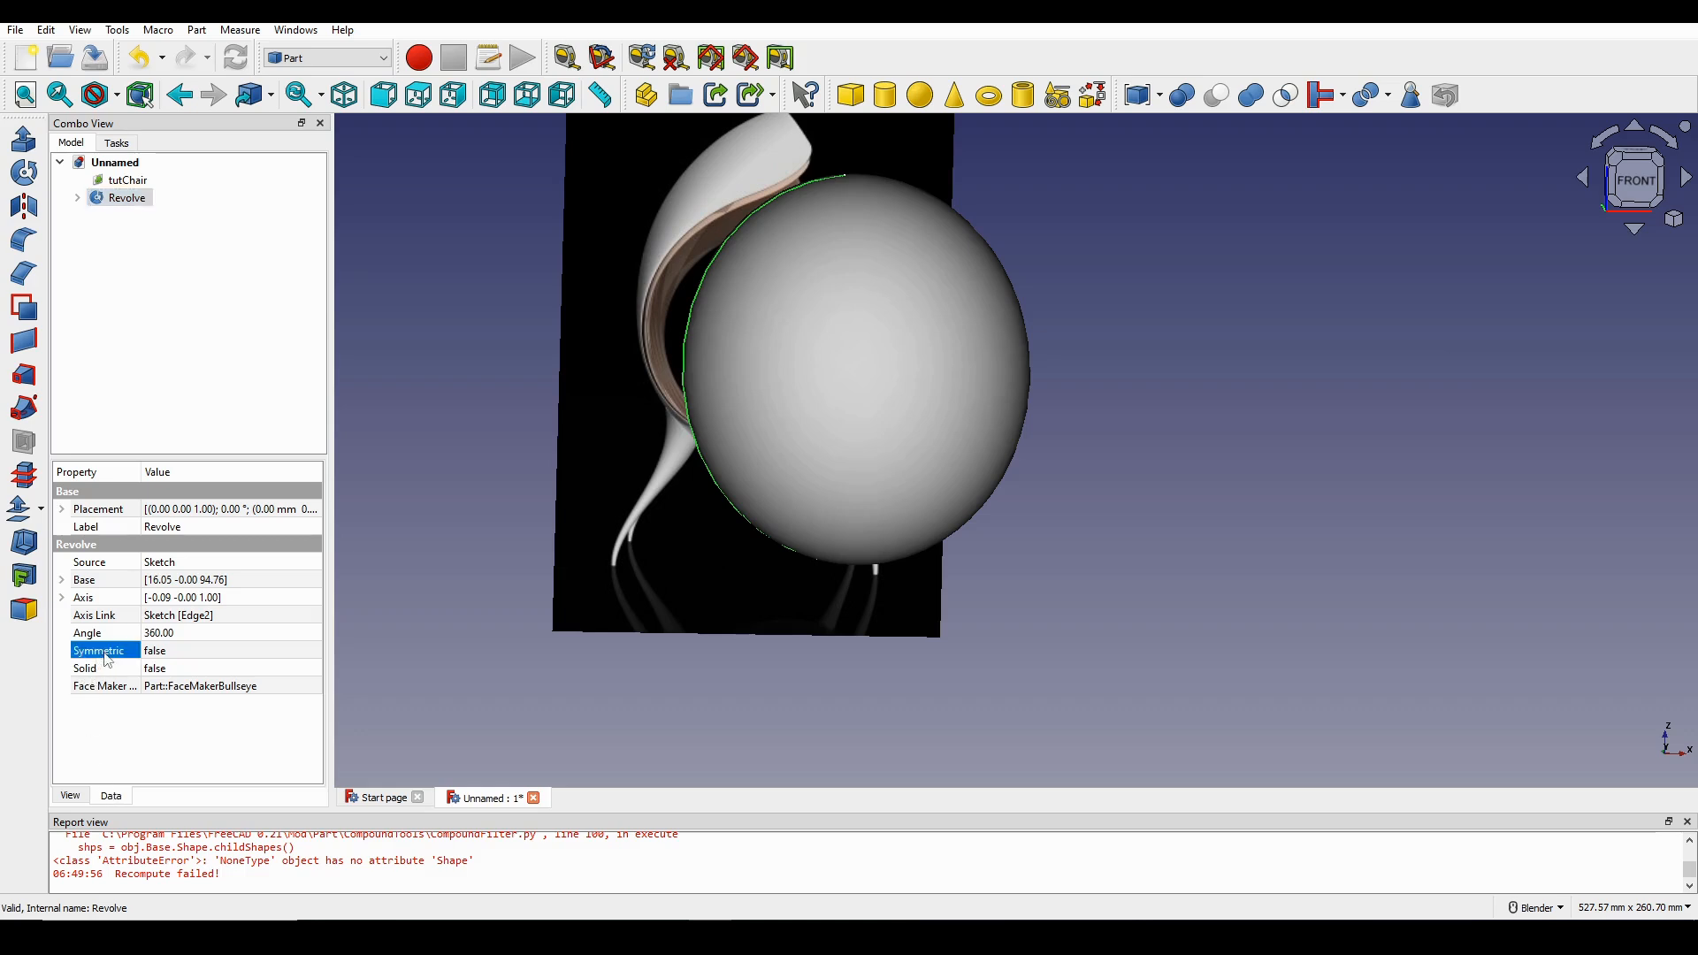
{"action": "double_click", "coordinate": [180, 655]}
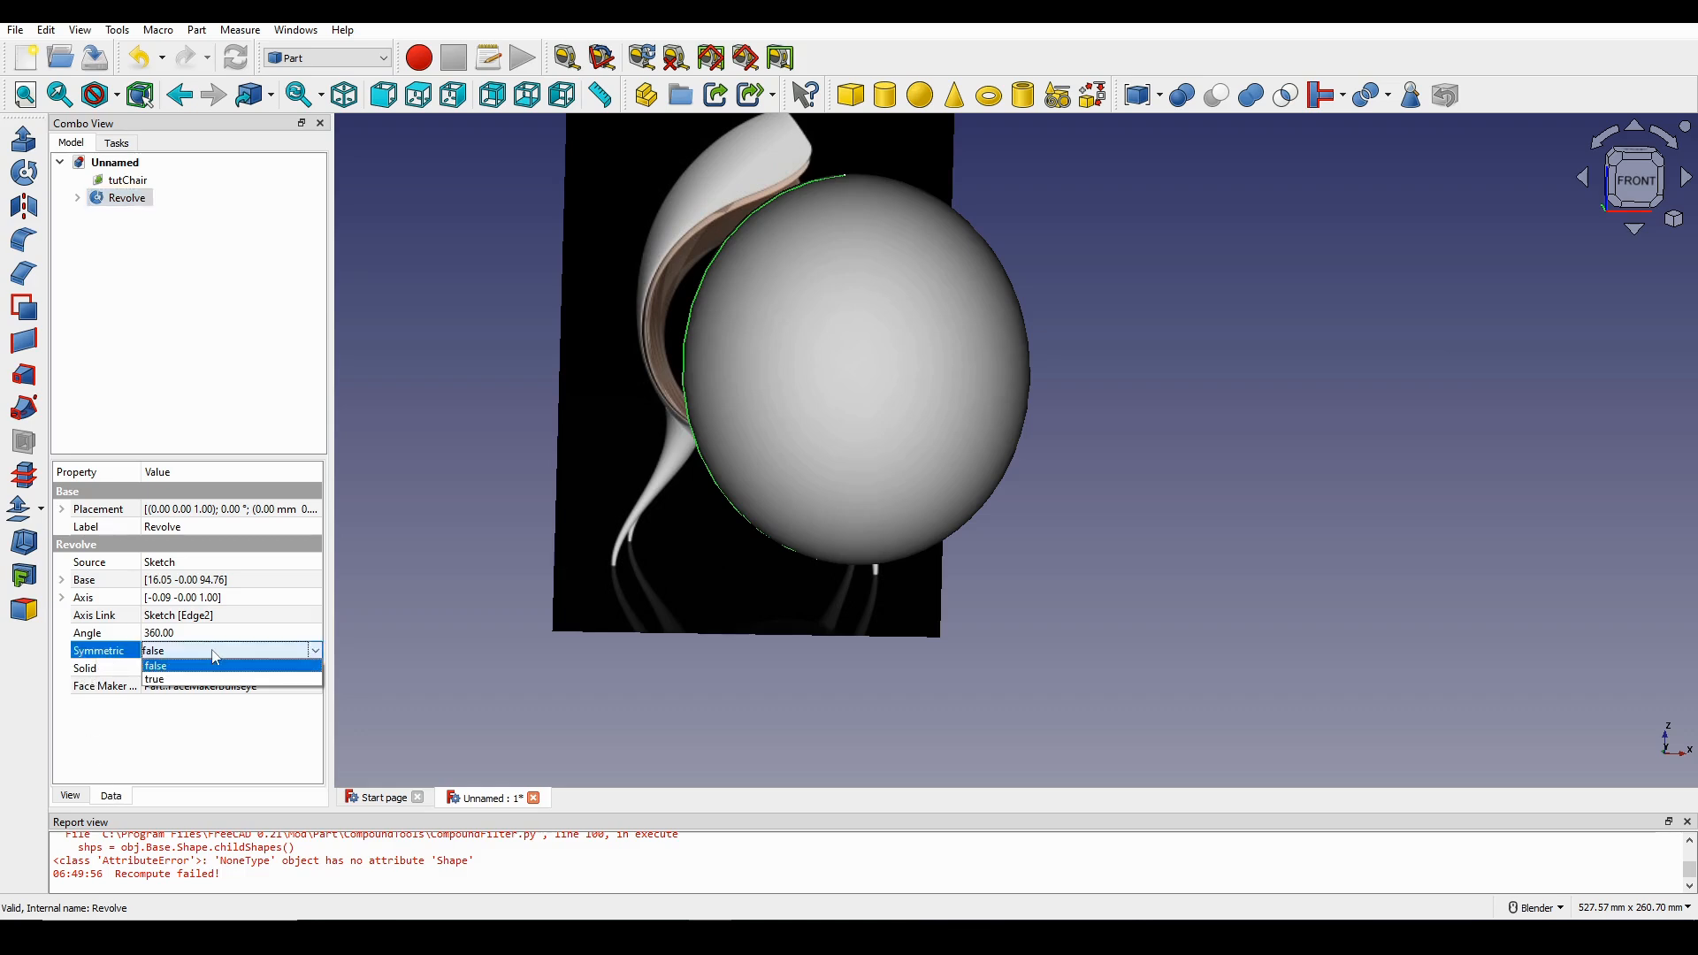
{"action": "left_click", "coordinate": [170, 680]}
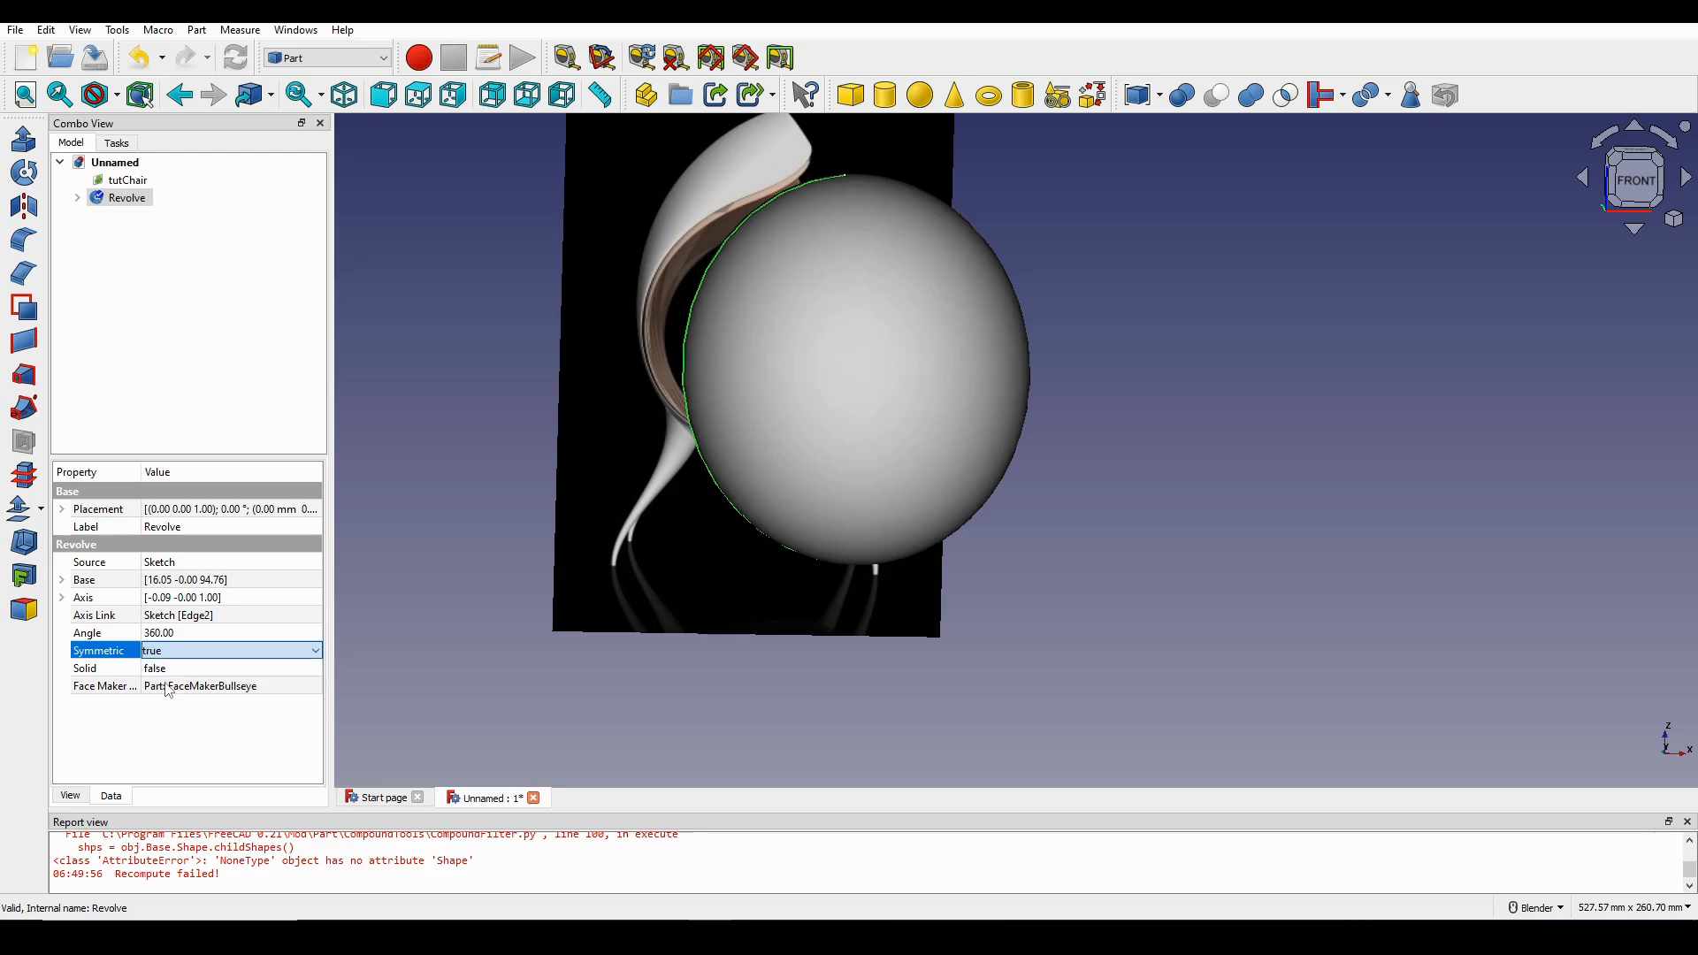
{"action": "left_click", "coordinate": [1212, 471]}
{"action": "middle_click_drag", "start_coordinate": [1067, 469], "coordinate": [943, 460]}
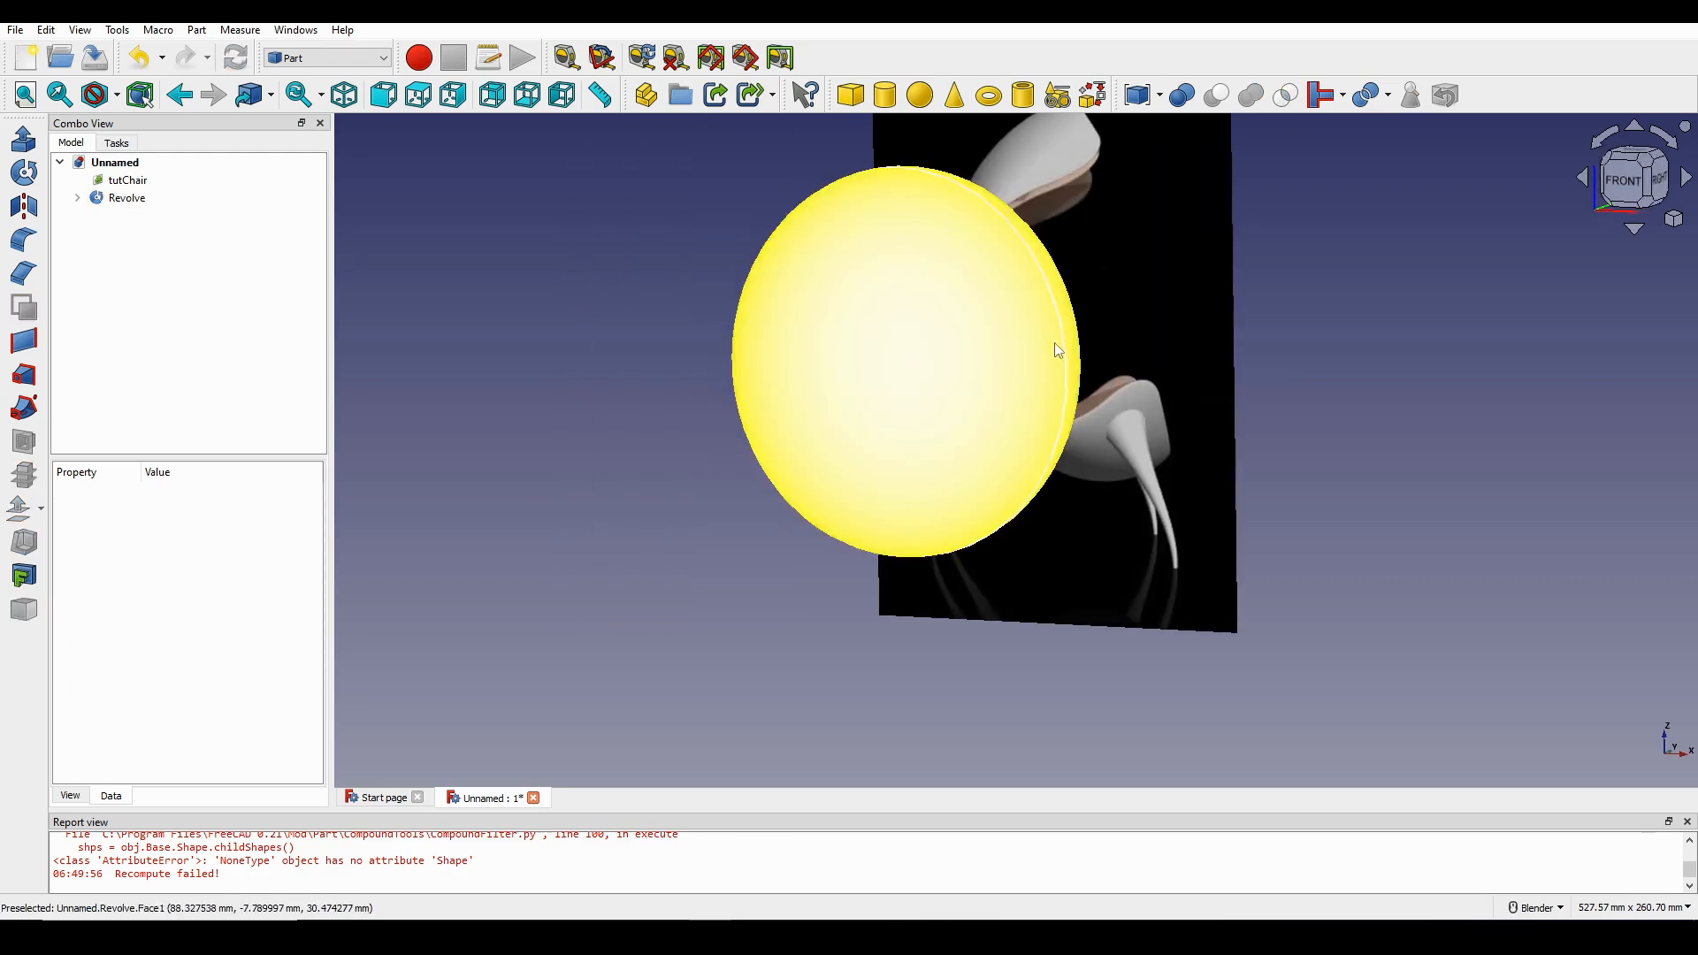
{"action": "middle_click_drag", "start_coordinate": [843, 367], "coordinate": [1221, 333]}
{"action": "scroll", "coordinate": [1118, 305], "scroll_direction": "down", "scroll_amount": 1}
{"action": "middle_click_drag", "start_coordinate": [1115, 303], "coordinate": [1077, 414], "text": "shift"}
Face the front view, switch to the Sketcher workbench and create a new sketch on the XZ plane with no offset.
{"action": "left_click", "coordinate": [1617, 181]}
{"action": "scroll", "coordinate": [1455, 232], "scroll_direction": "up", "scroll_amount": 2}
{"action": "middle_click_drag", "start_coordinate": [1177, 309], "coordinate": [1318, 258], "text": "shift"}
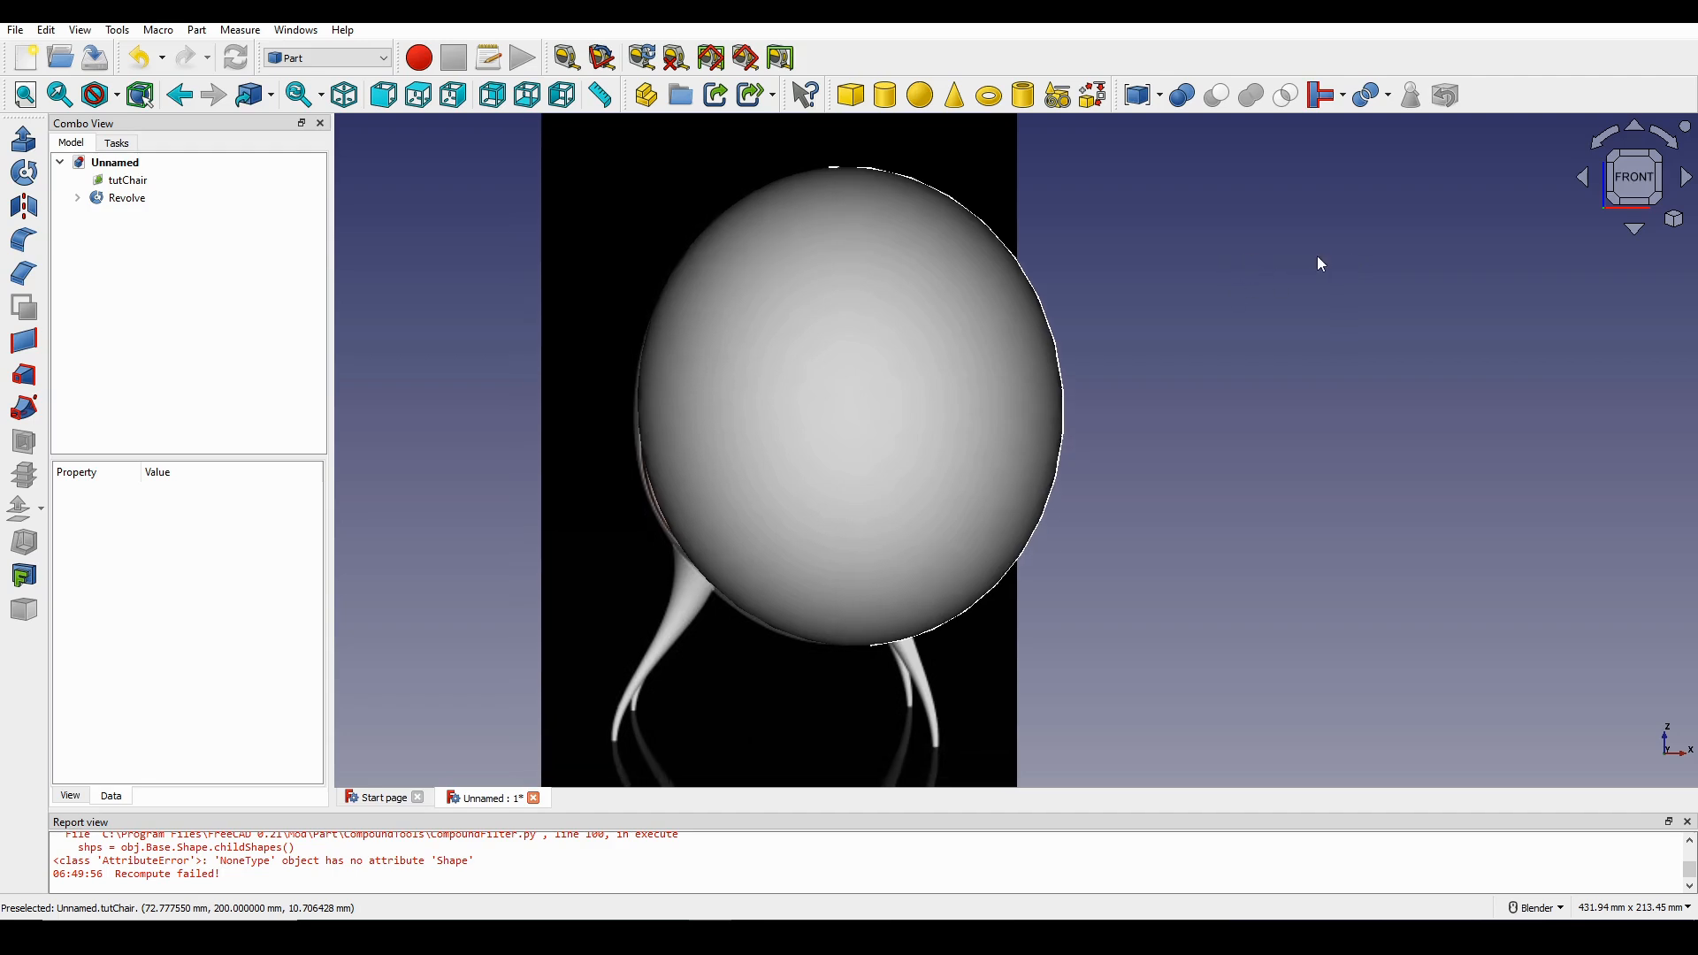
{"action": "left_click", "coordinate": [354, 58]}
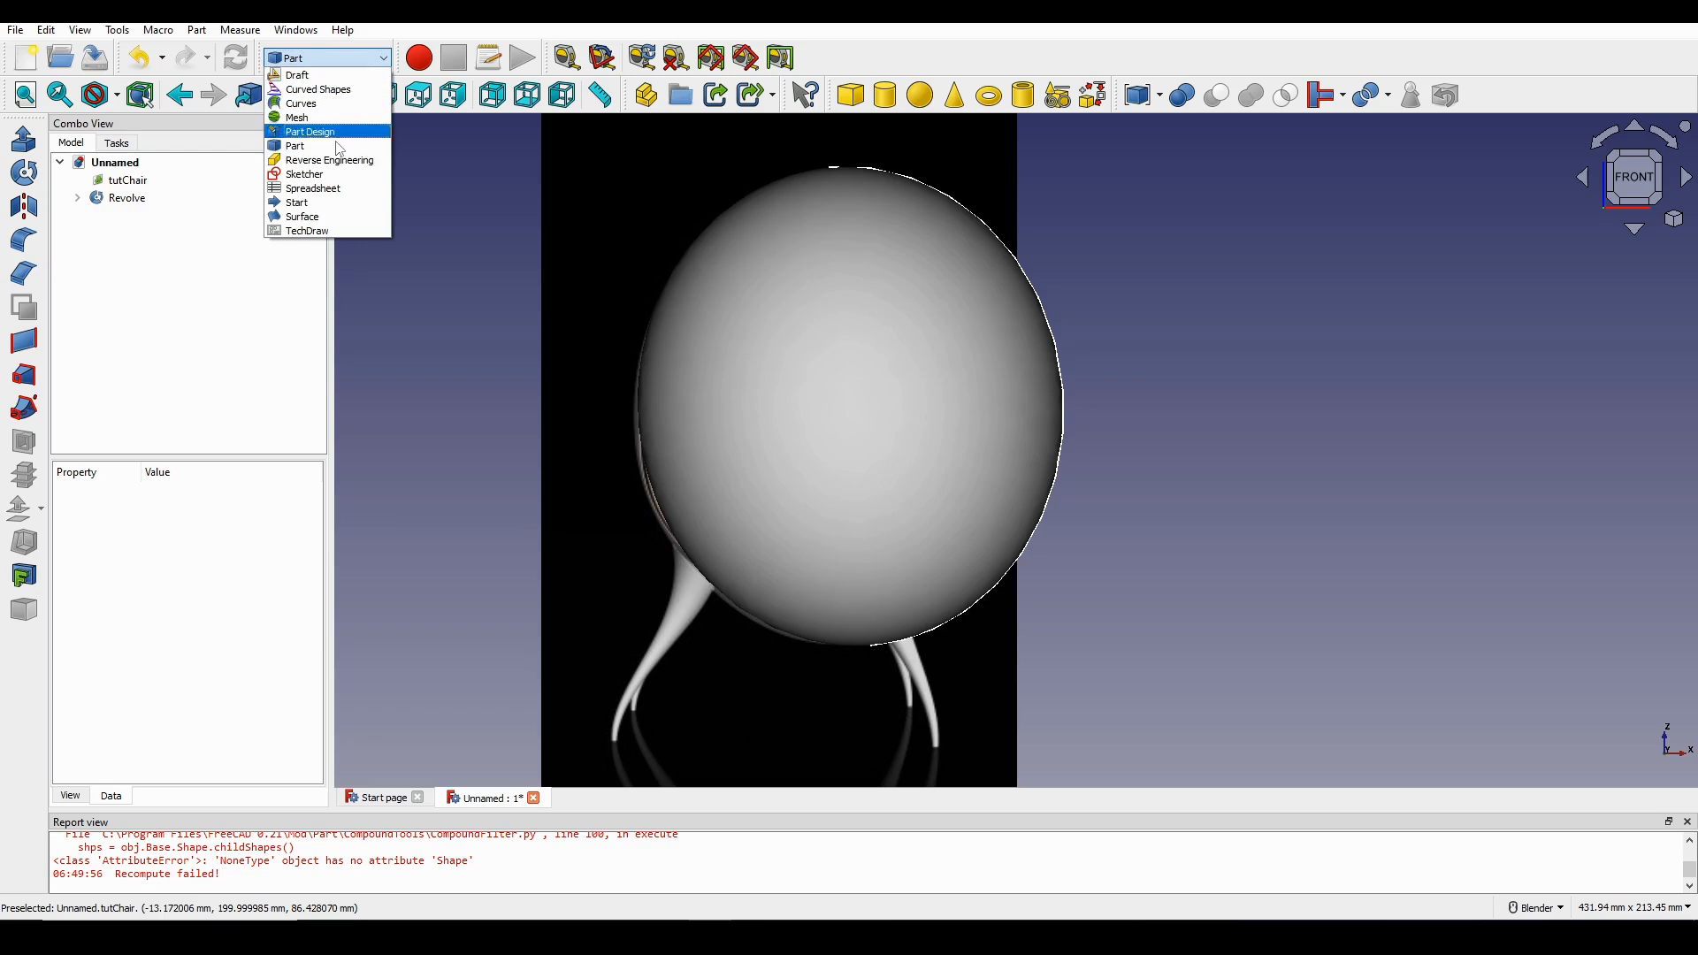
{"action": "left_click", "coordinate": [334, 181]}
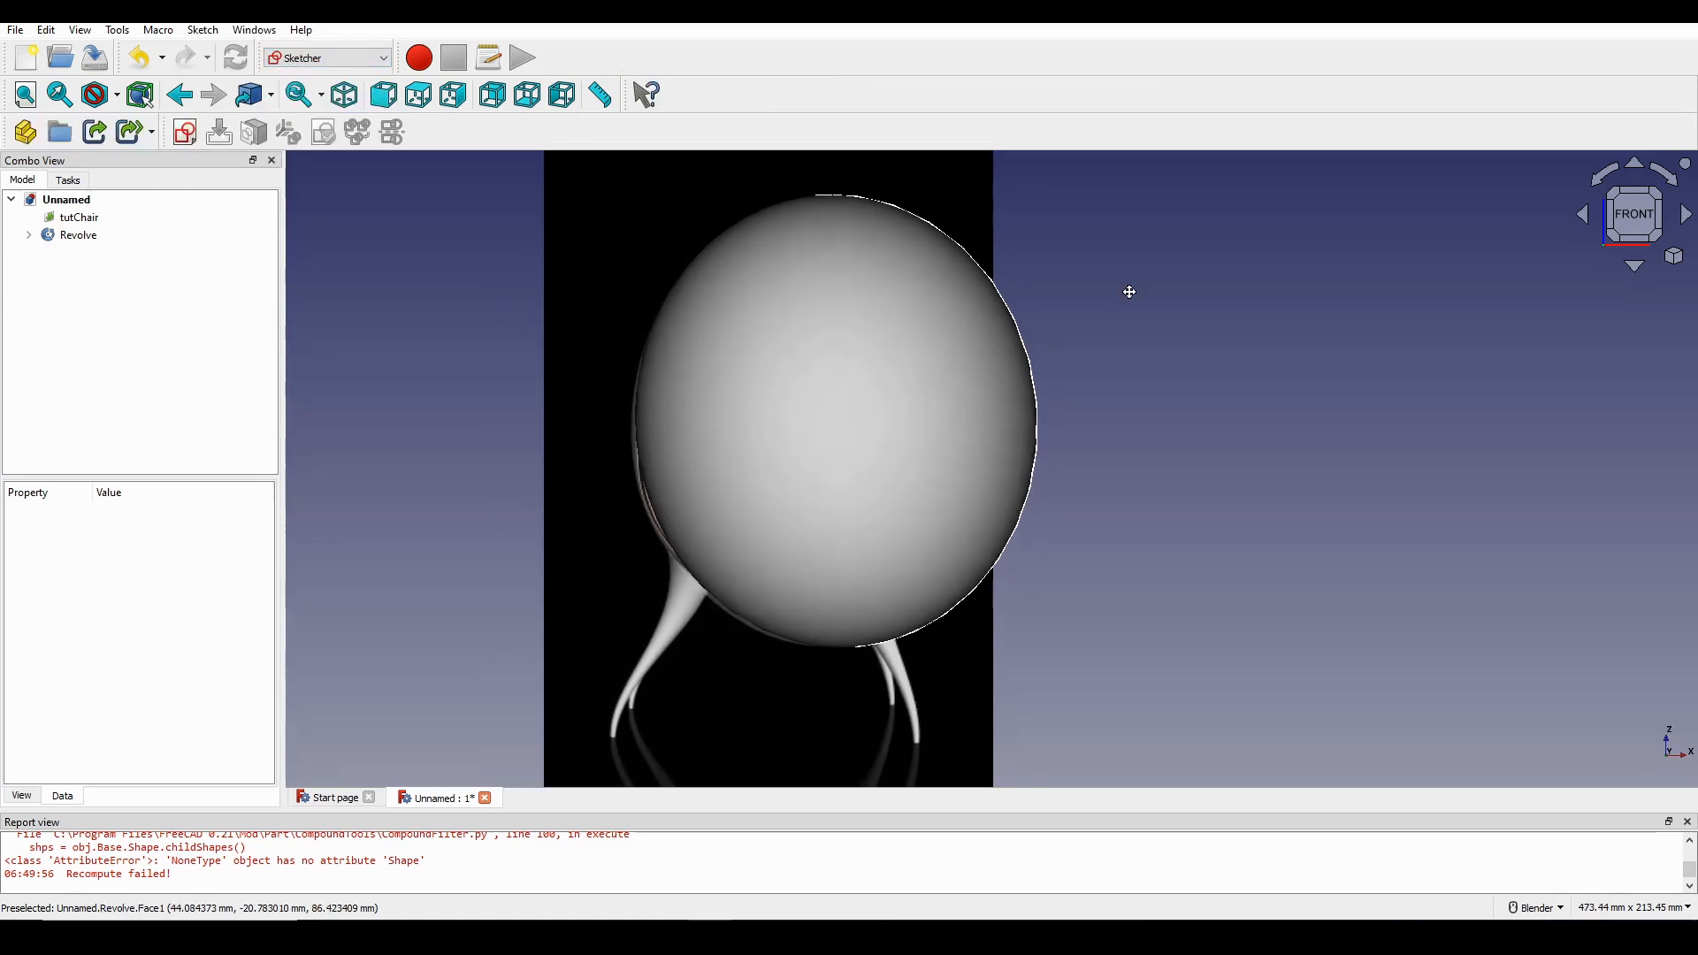
{"action": "left_click", "coordinate": [185, 132]}
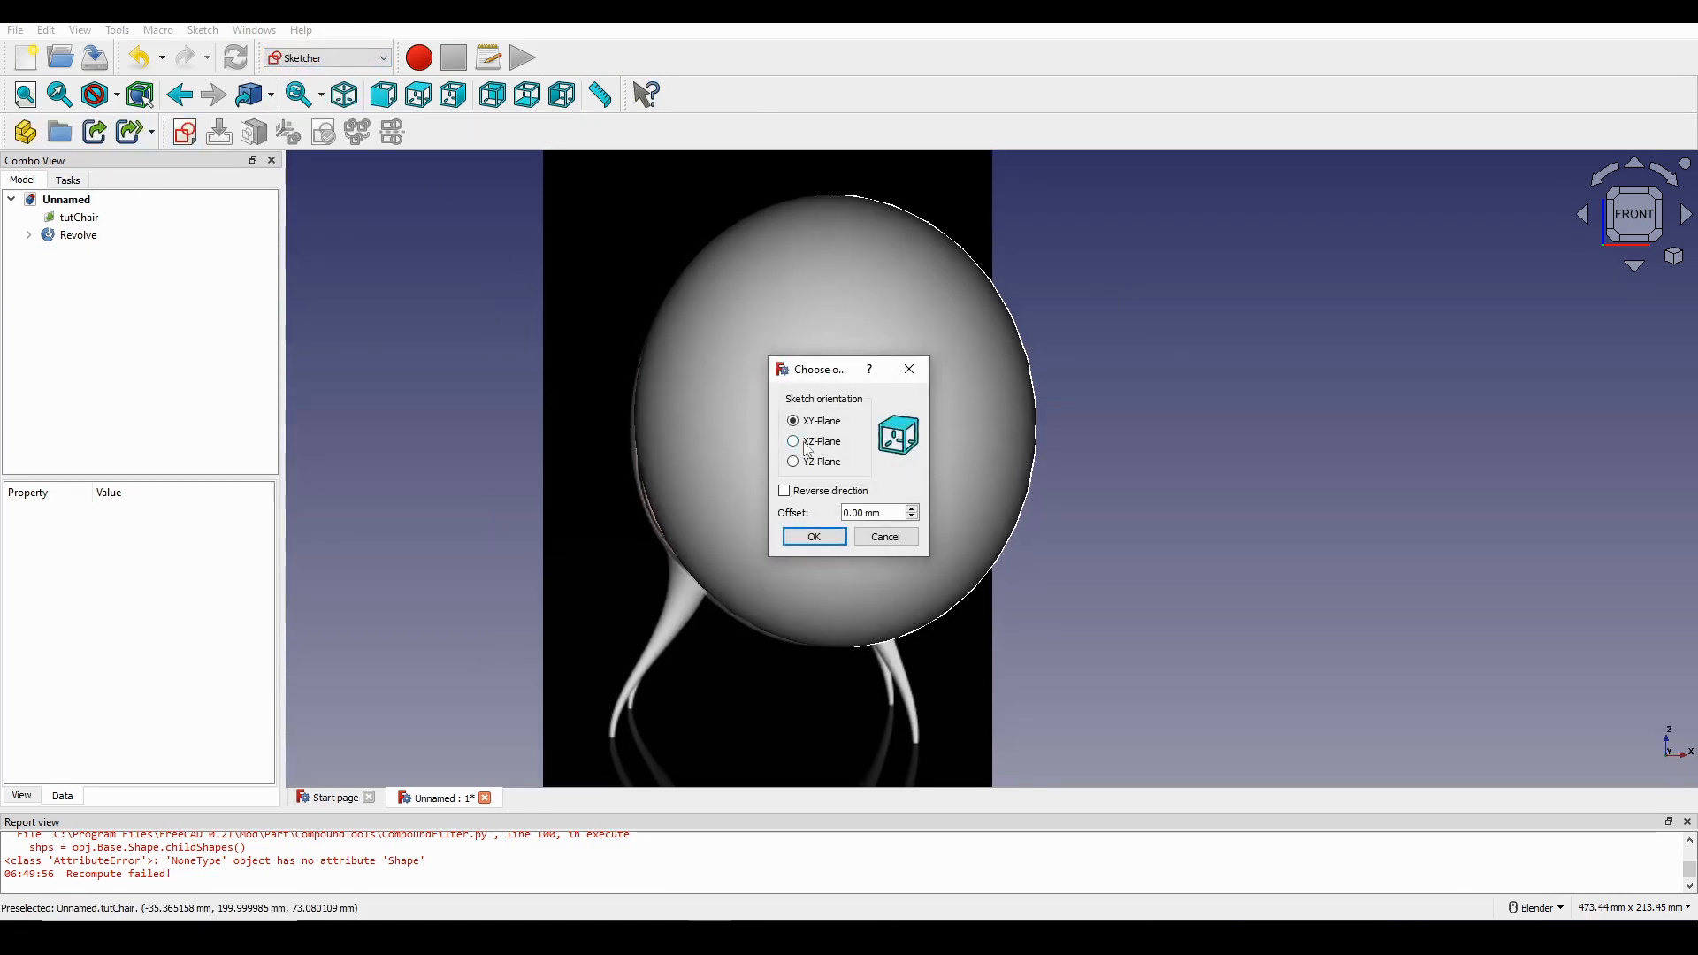
{"action": "left_click", "coordinate": [820, 543]}
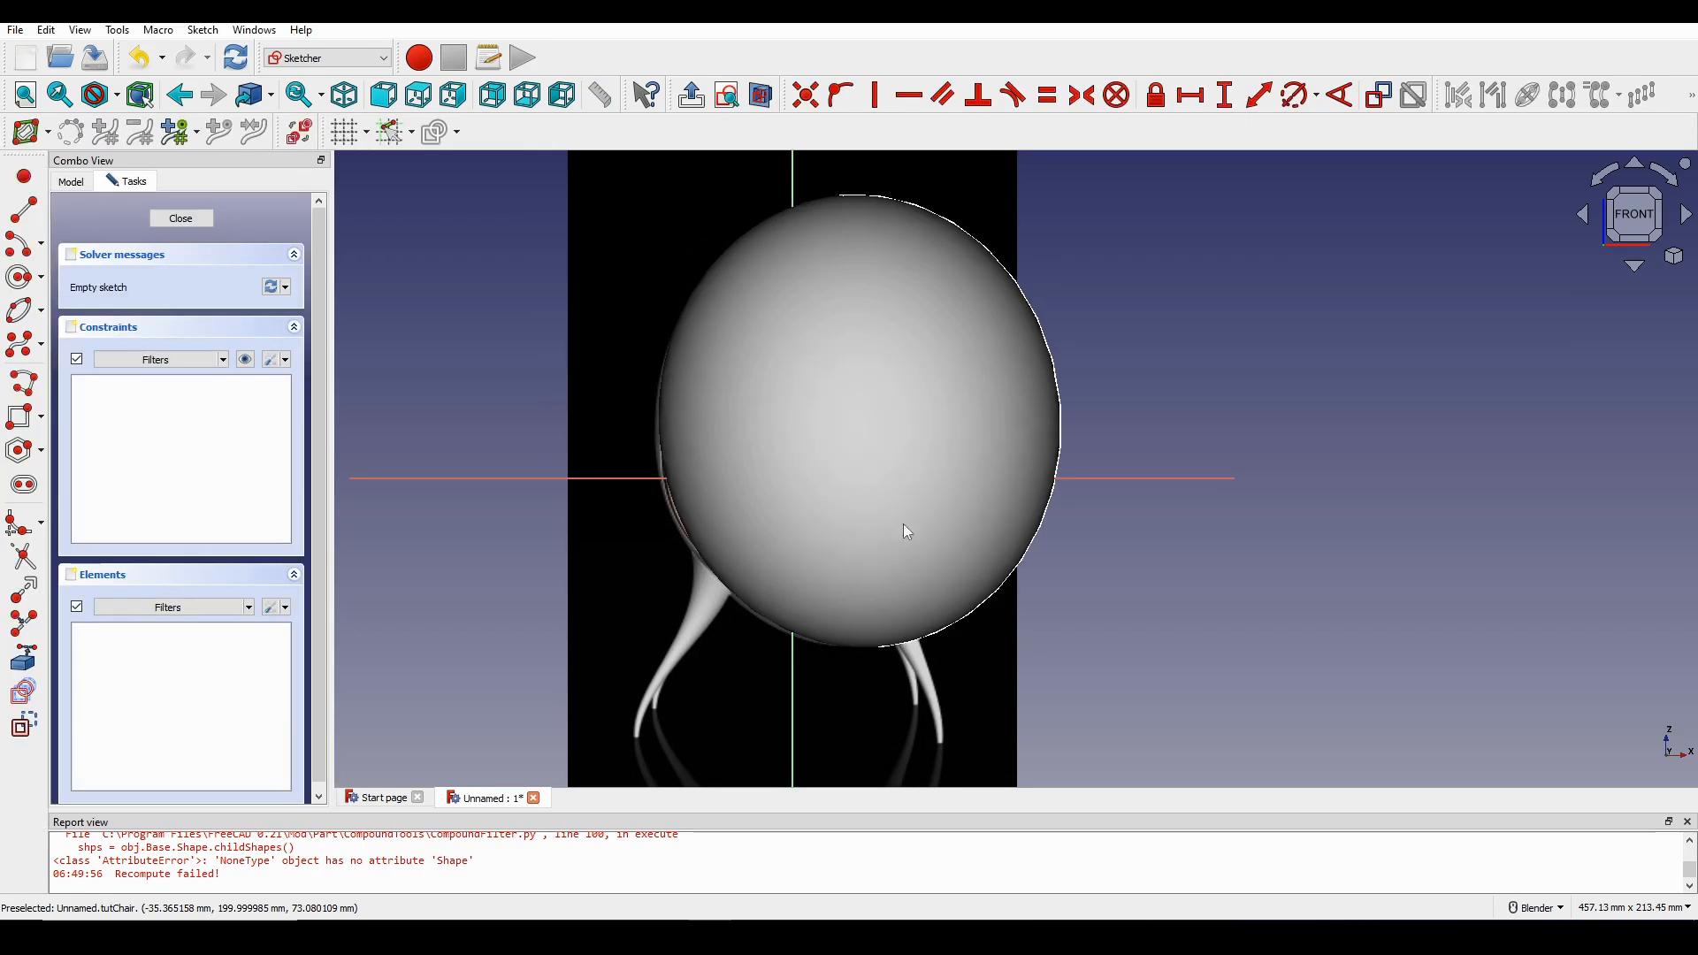
Set the draw style to Wireframe so the chair image shows through the revolved surface.
{"action": "left_click", "coordinate": [116, 95]}
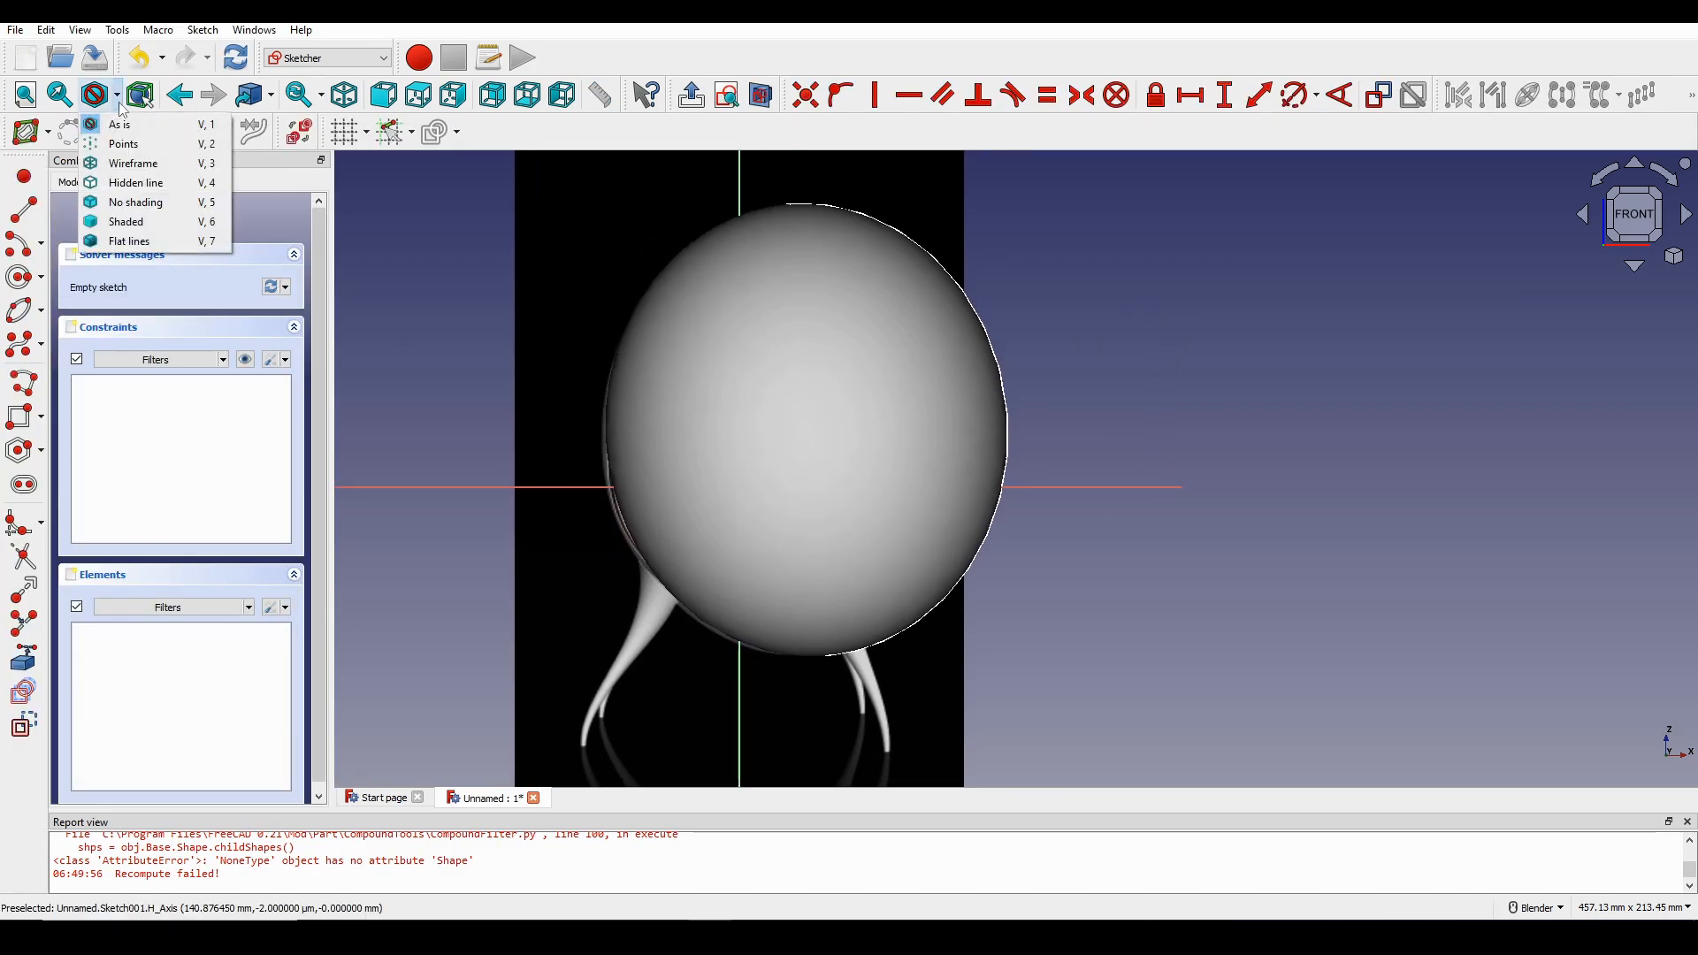
{"action": "left_click", "coordinate": [168, 164]}
{"action": "middle_click_drag", "start_coordinate": [953, 281], "coordinate": [950, 270], "text": "shift"}
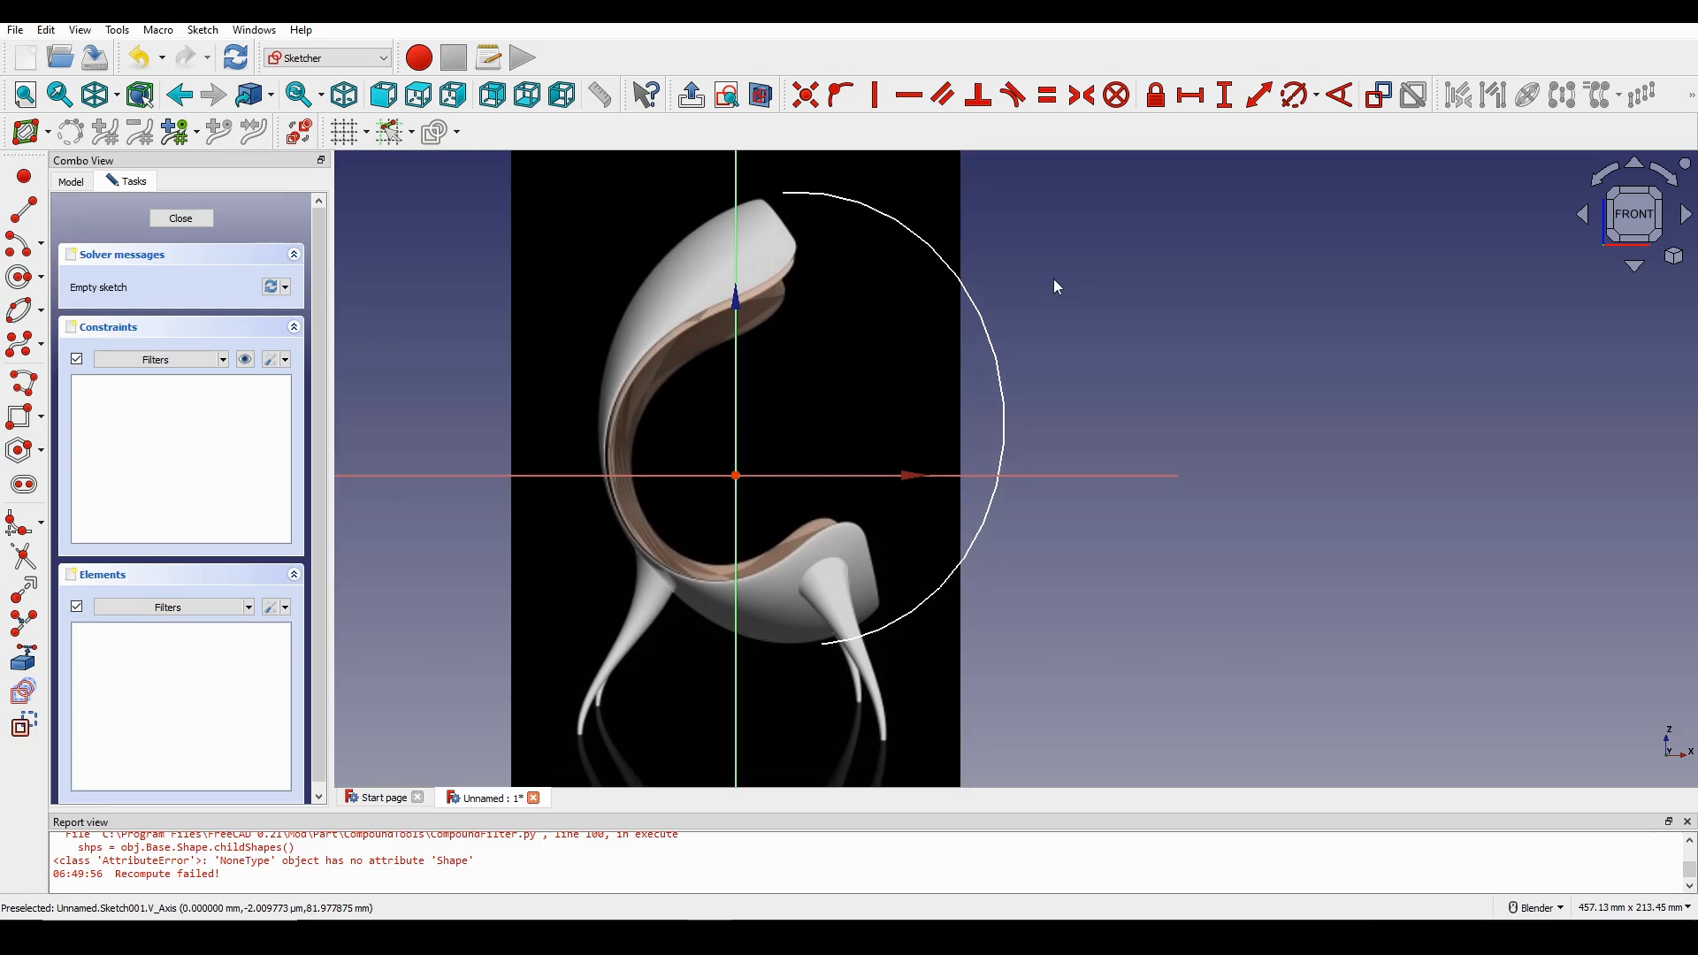
Start a B-spline on the vertical axis above the chair, placing control points around the top tip and down the backrest's inner edge.
{"action": "scroll", "coordinate": [1054, 279], "scroll_direction": "up", "scroll_amount": 3}
{"action": "scroll", "coordinate": [1091, 280], "scroll_direction": "down", "scroll_amount": 3}
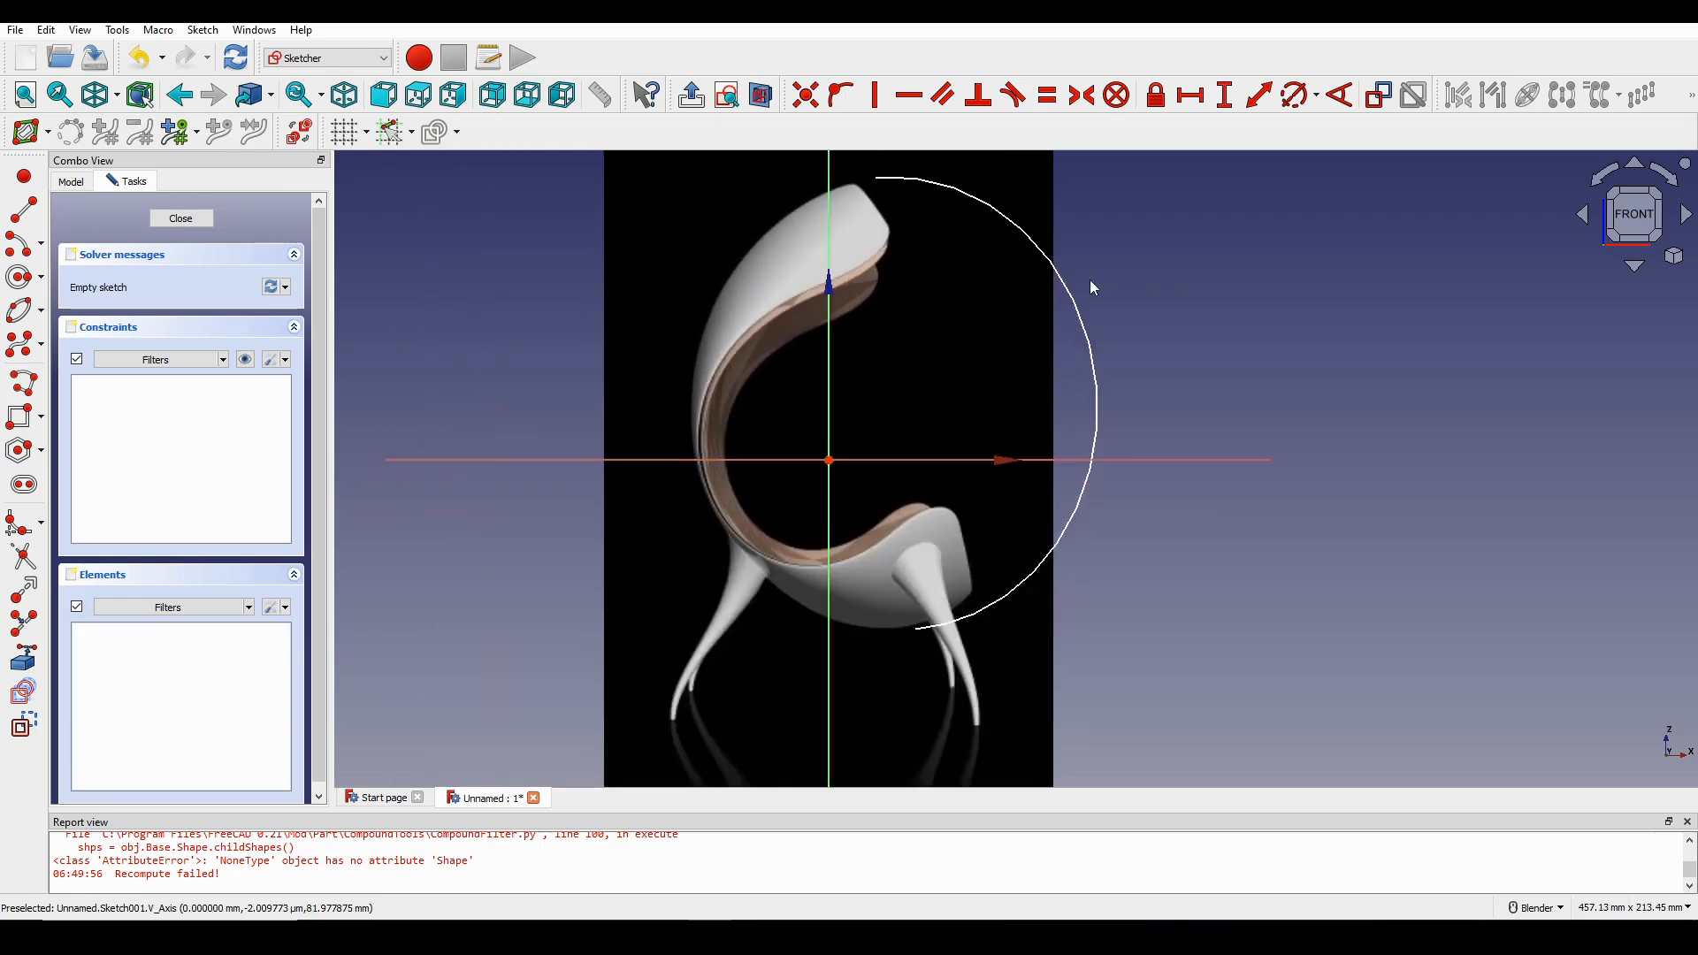
{"action": "middle_click_drag", "start_coordinate": [1091, 287], "coordinate": [1086, 300], "text": "shift"}
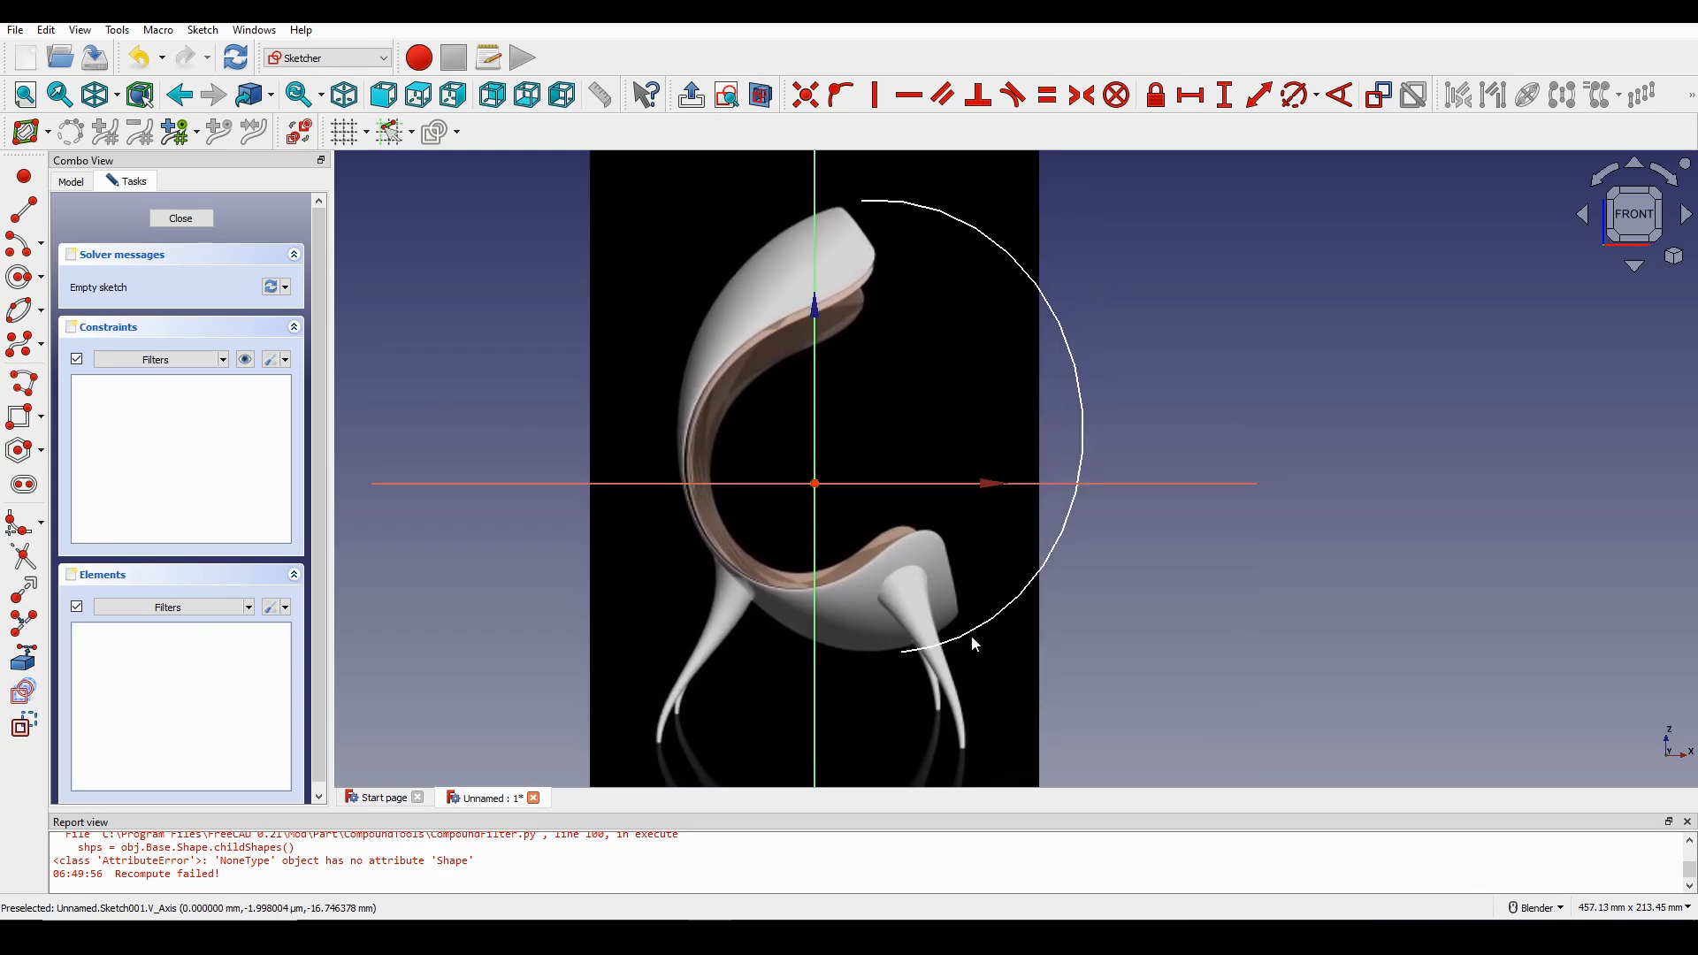
{"action": "middle_click_drag", "start_coordinate": [1099, 391], "coordinate": [1052, 403], "text": "shift"}
{"action": "middle_click_drag", "start_coordinate": [1122, 358], "coordinate": [1103, 358], "text": "shift"}
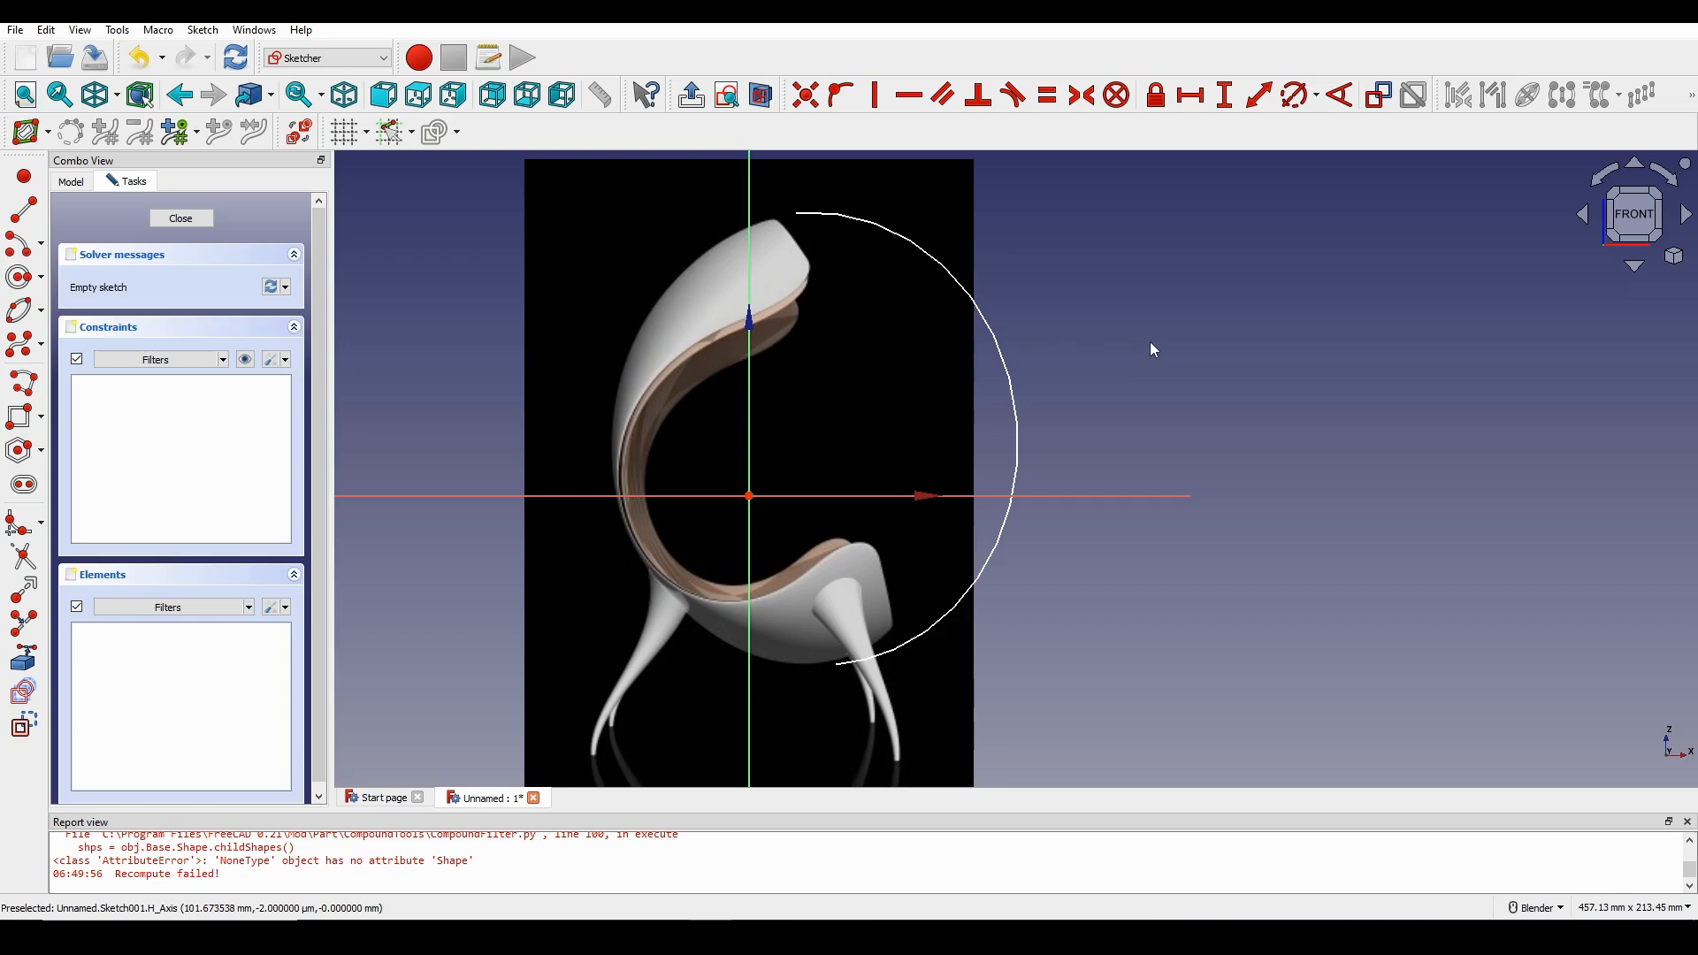
{"action": "left_click", "coordinate": [23, 352]}
{"action": "middle_click_drag", "start_coordinate": [792, 256], "coordinate": [775, 332], "text": "shift"}
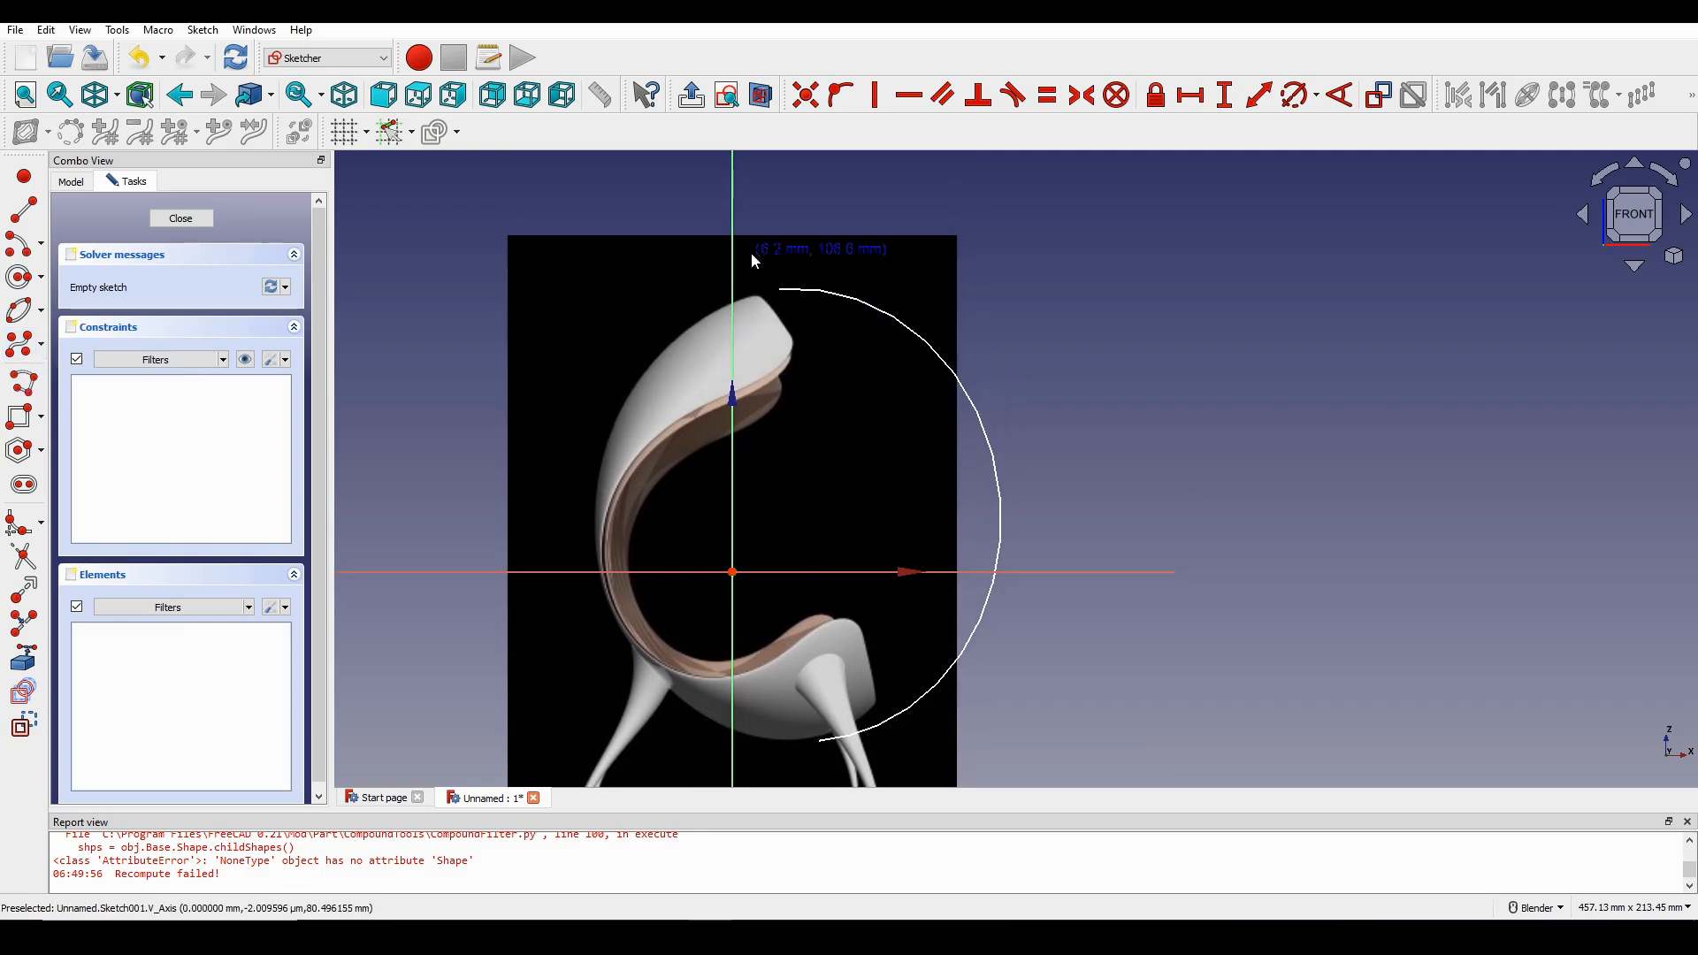
{"action": "left_click", "coordinate": [731, 253]}
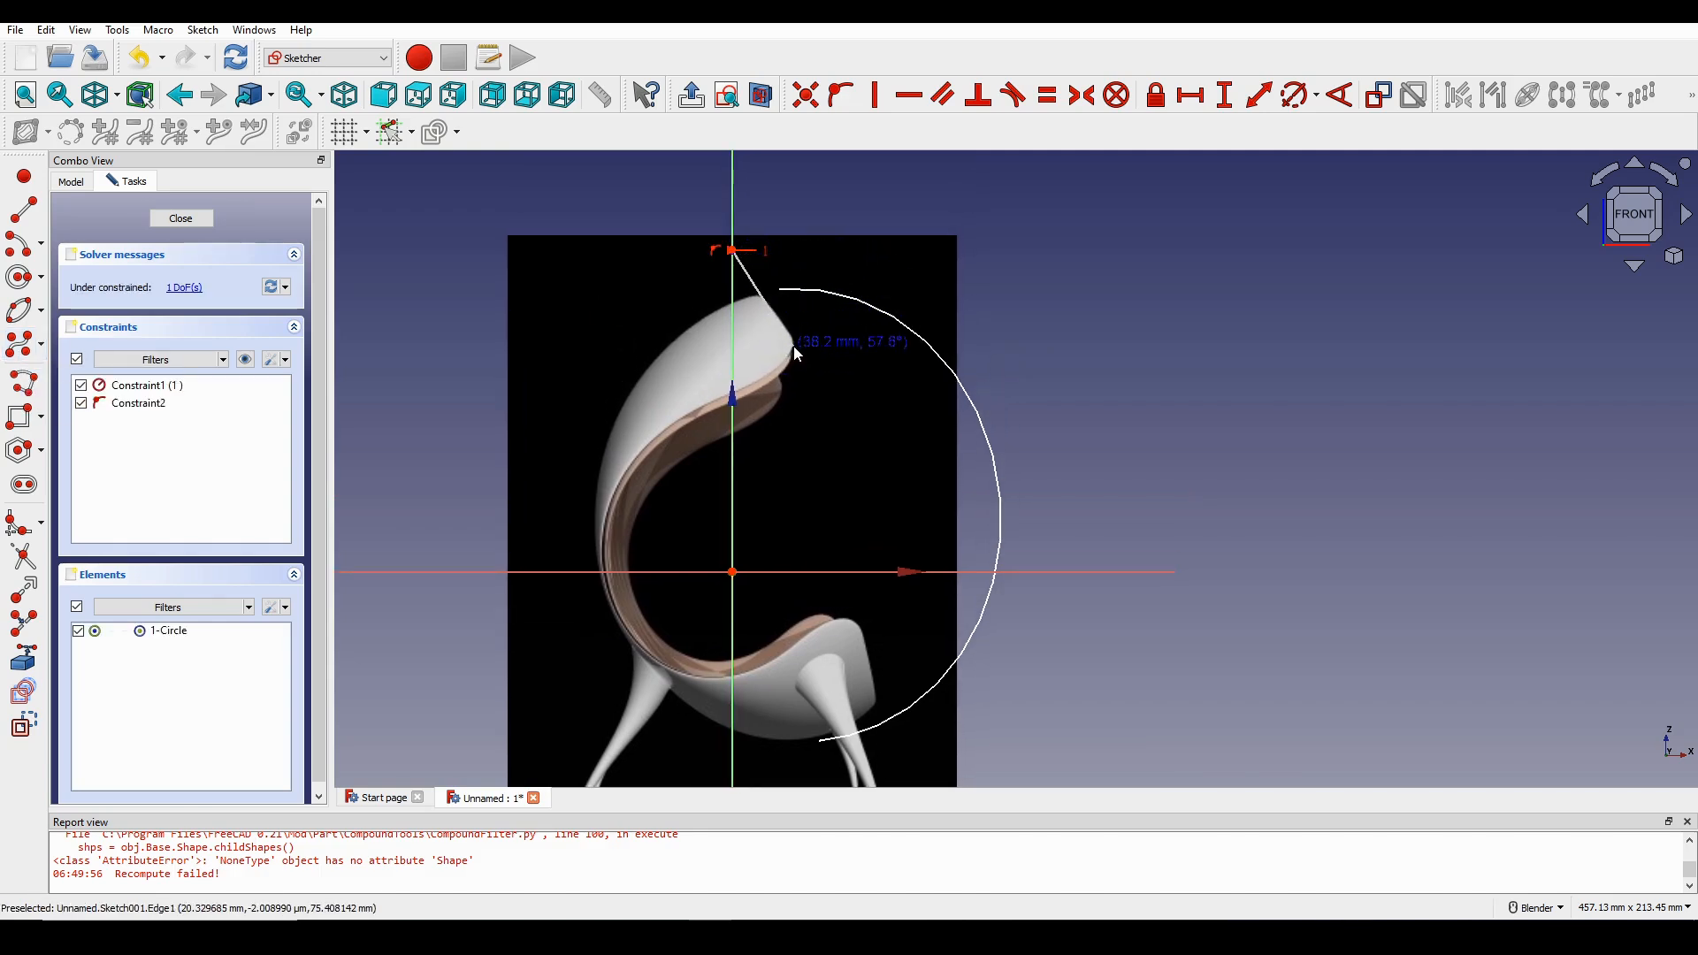
{"action": "left_click", "coordinate": [794, 347]}
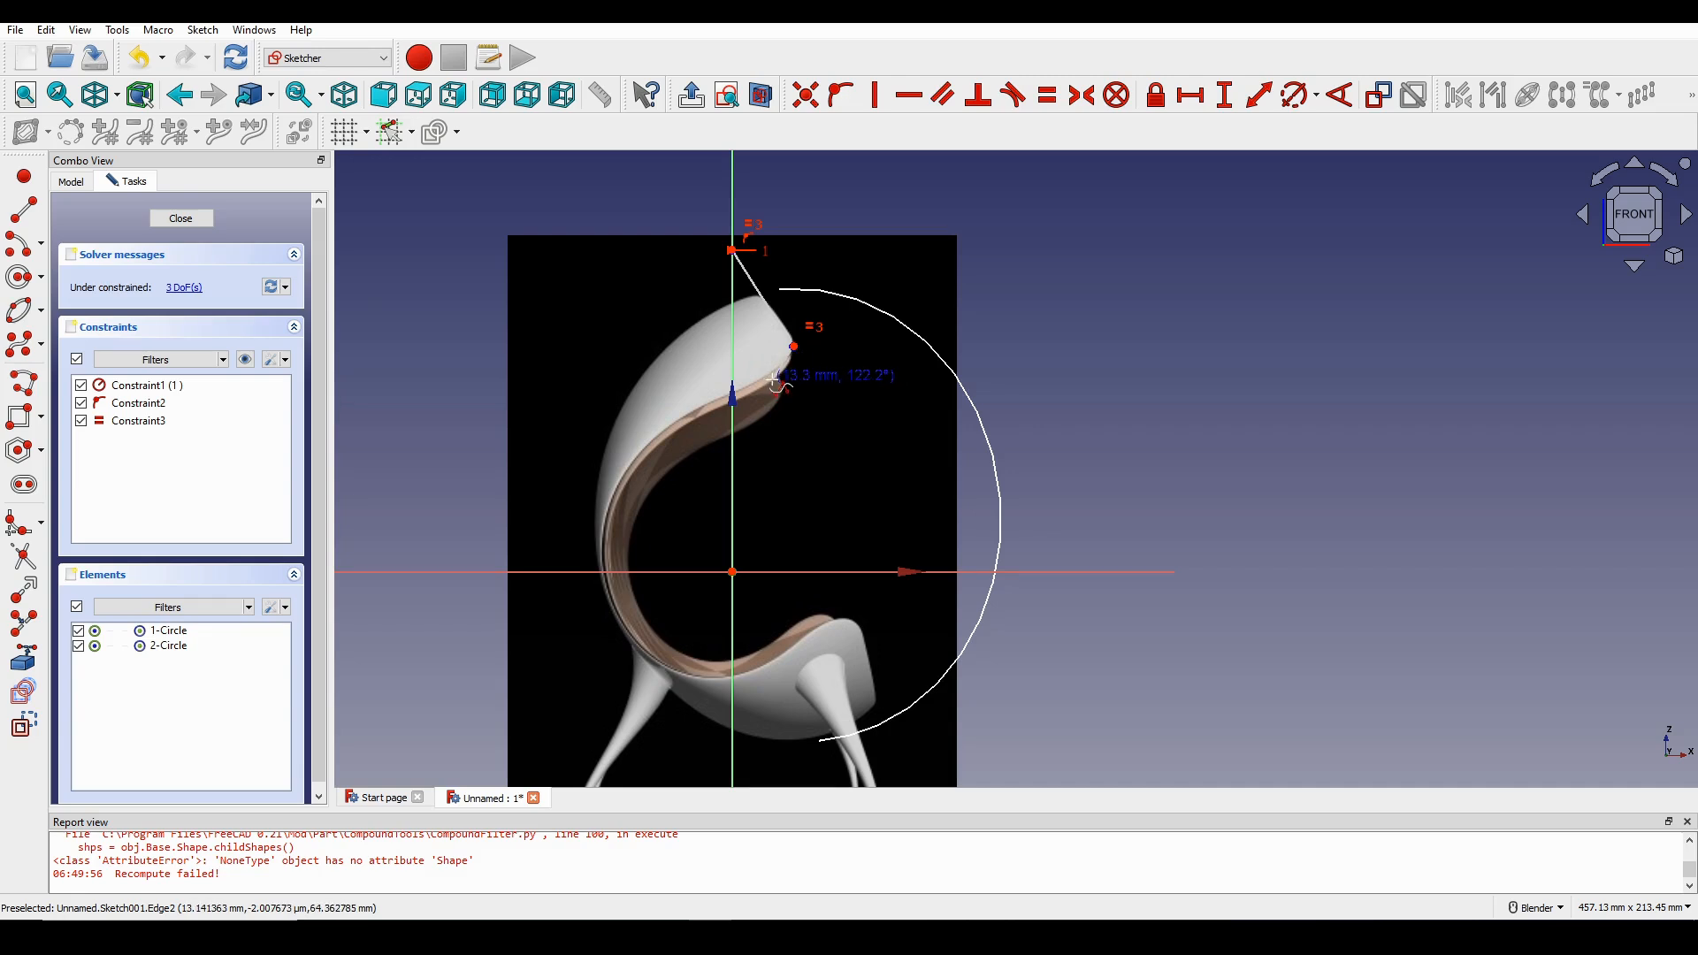
{"action": "left_click", "coordinate": [774, 381]}
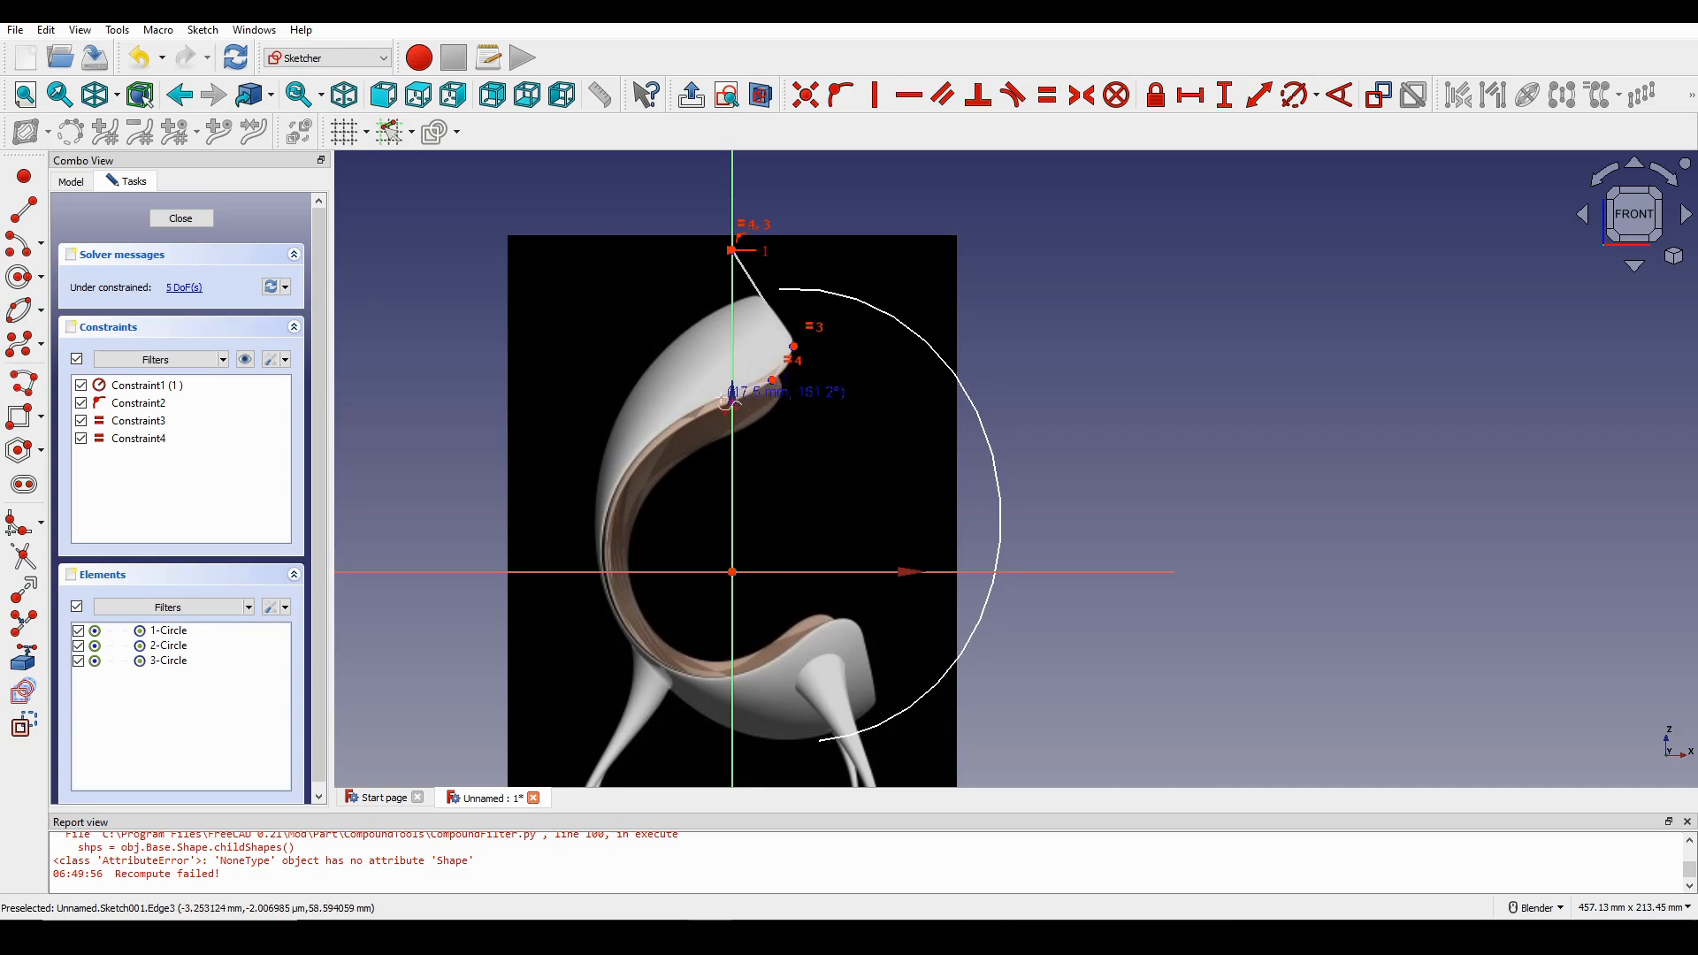
{"action": "left_click", "coordinate": [665, 453]}
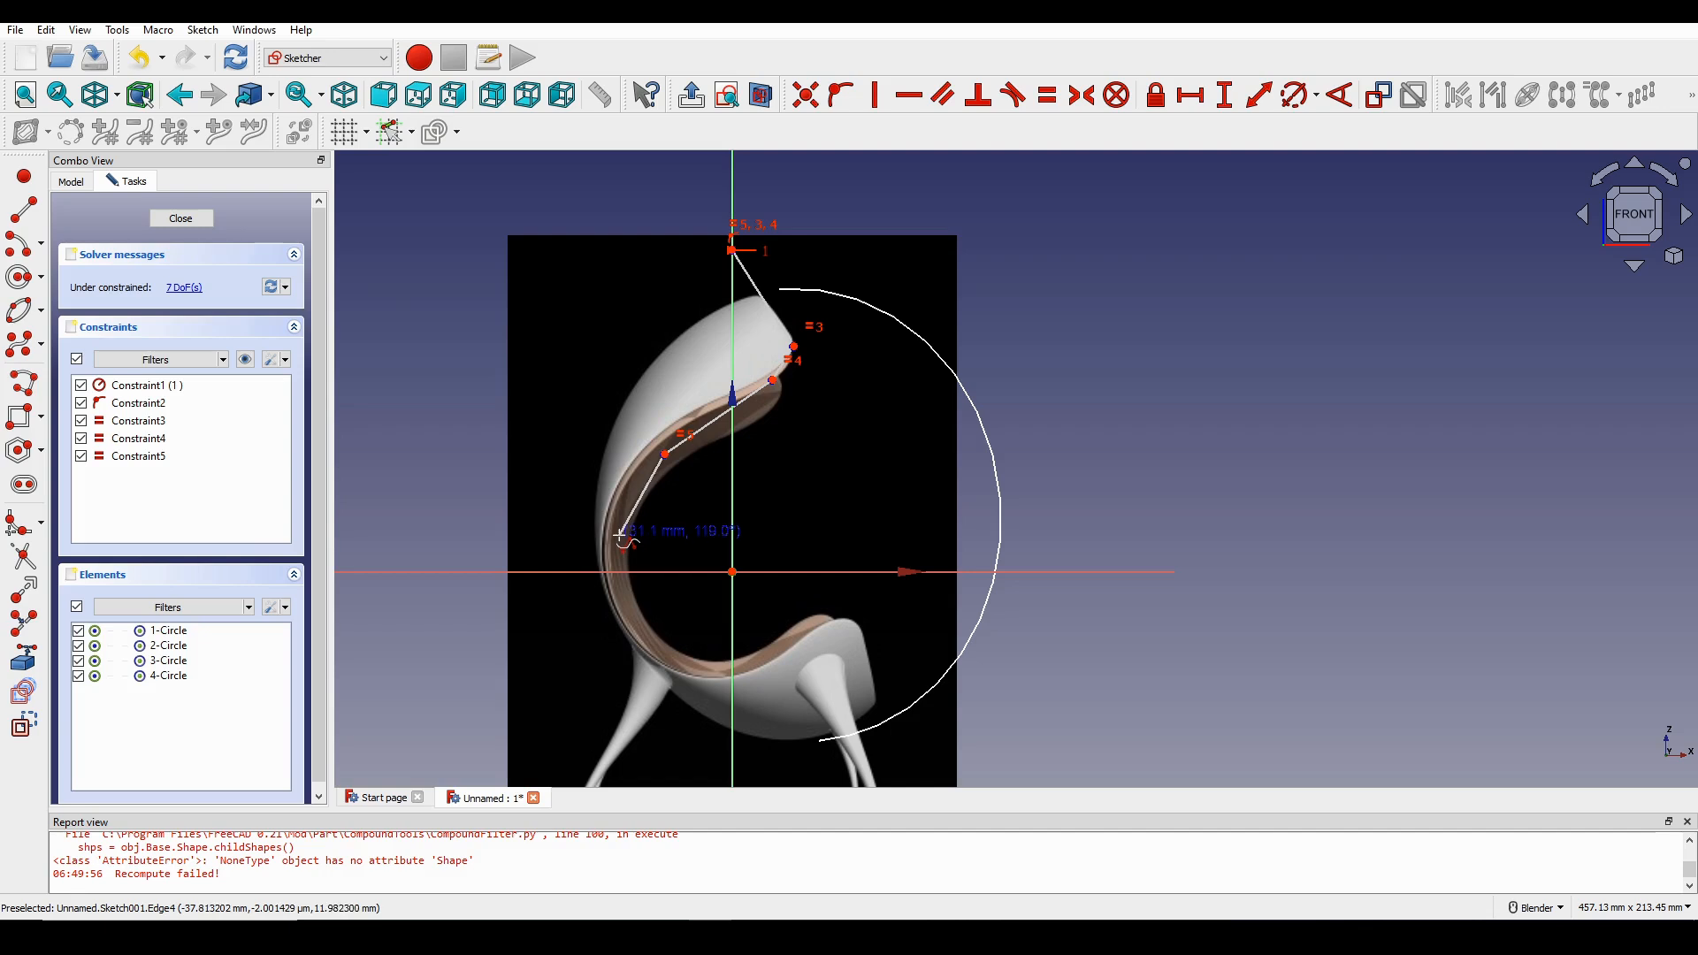
{"action": "left_click", "coordinate": [620, 536]}
{"action": "left_click", "coordinate": [636, 622]}
Continue the B-spline along the seat's inner edge, over the front lip, and finish it below and in front of the chair's feet.
{"action": "scroll", "coordinate": [717, 661], "scroll_direction": "up", "scroll_amount": 2}
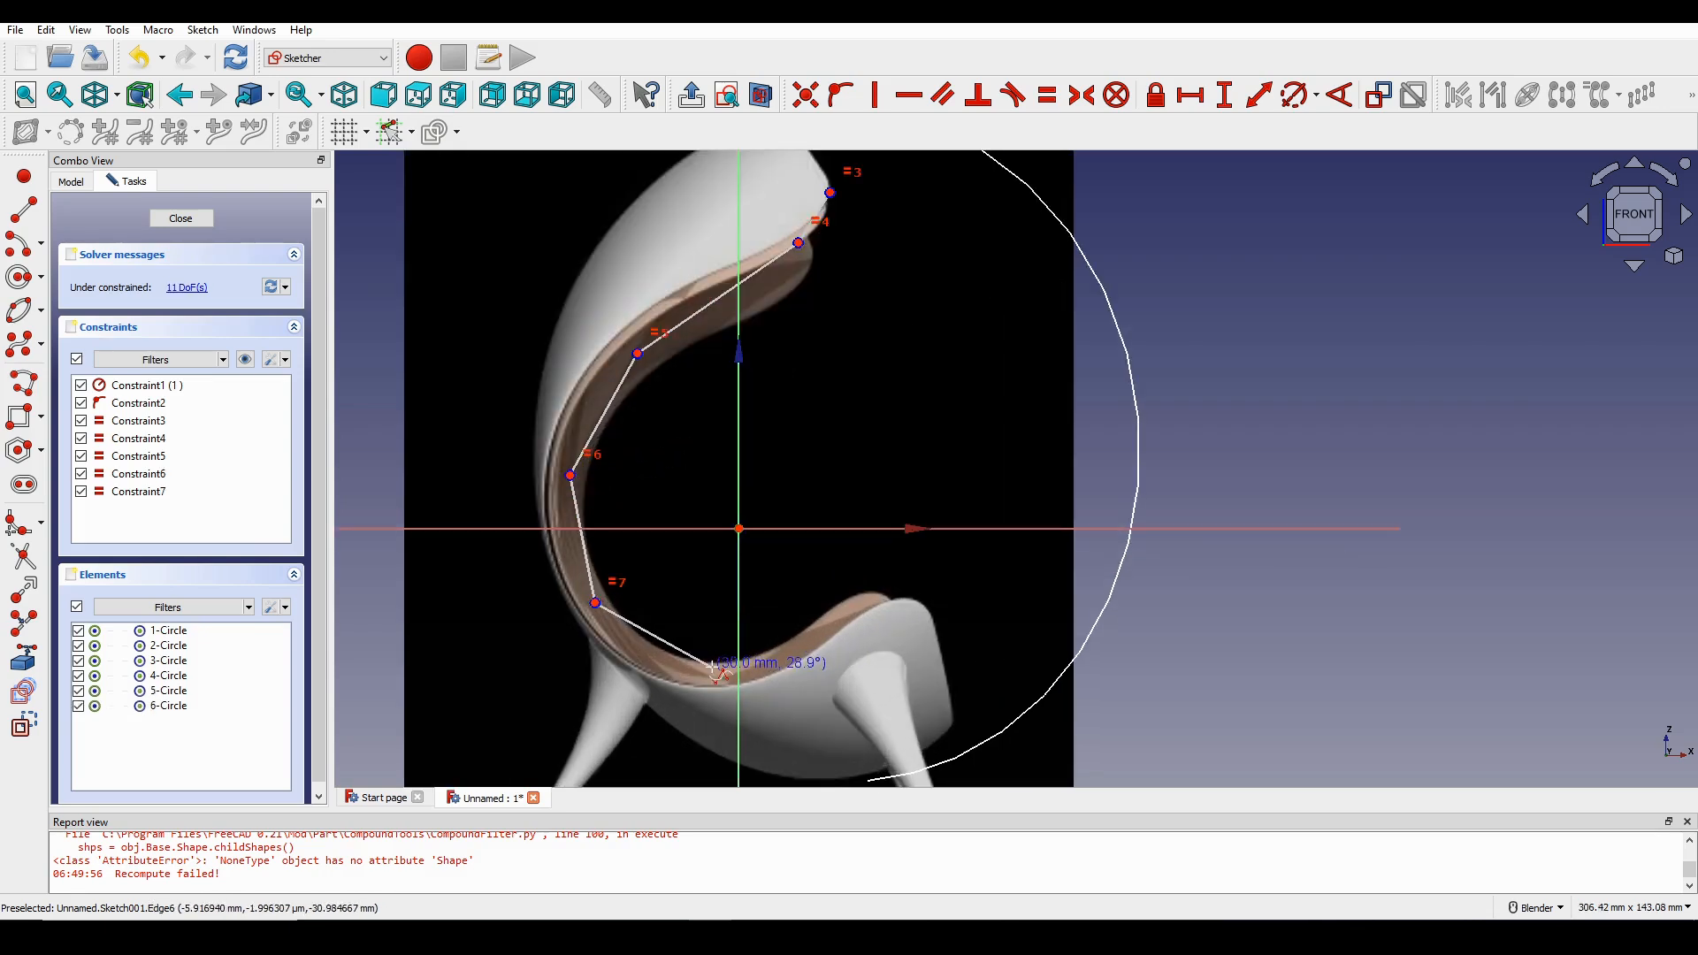
{"action": "left_click", "coordinate": [712, 669]}
{"action": "left_click", "coordinate": [814, 634]}
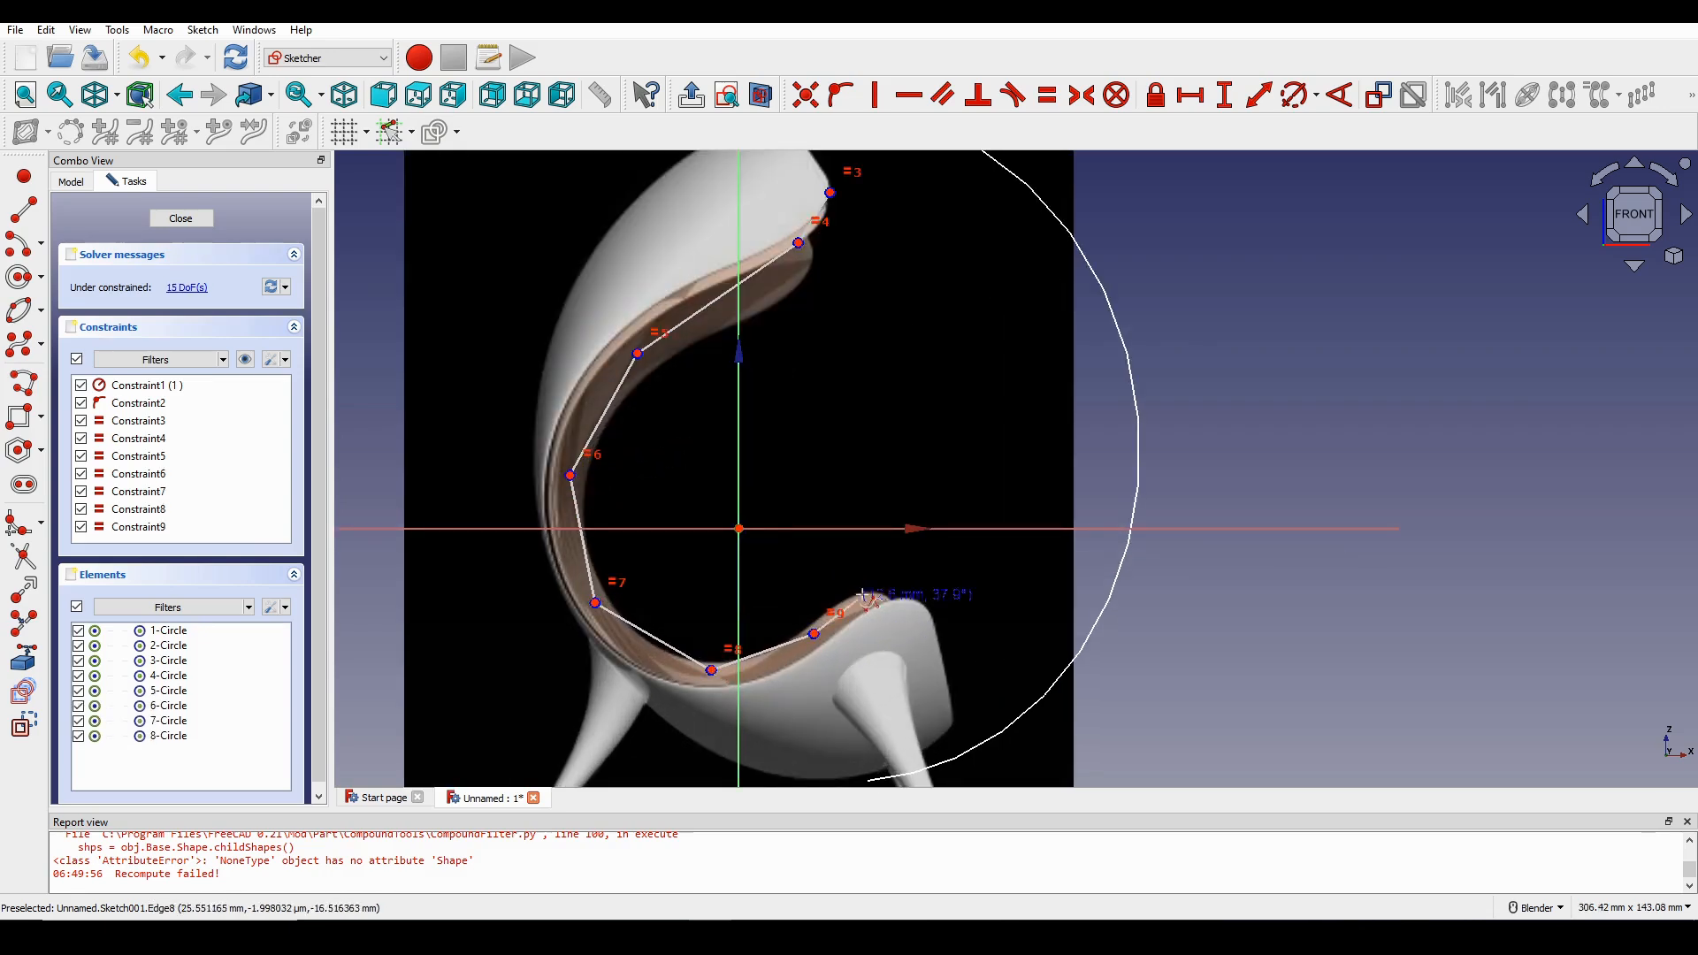
{"action": "left_click", "coordinate": [919, 580]}
{"action": "left_click", "coordinate": [944, 617]}
{"action": "middle_click_drag", "start_coordinate": [989, 646], "coordinate": [959, 313], "text": "shift"}
{"action": "left_click", "coordinate": [971, 624]}
{"action": "right_click", "coordinate": [973, 628]}
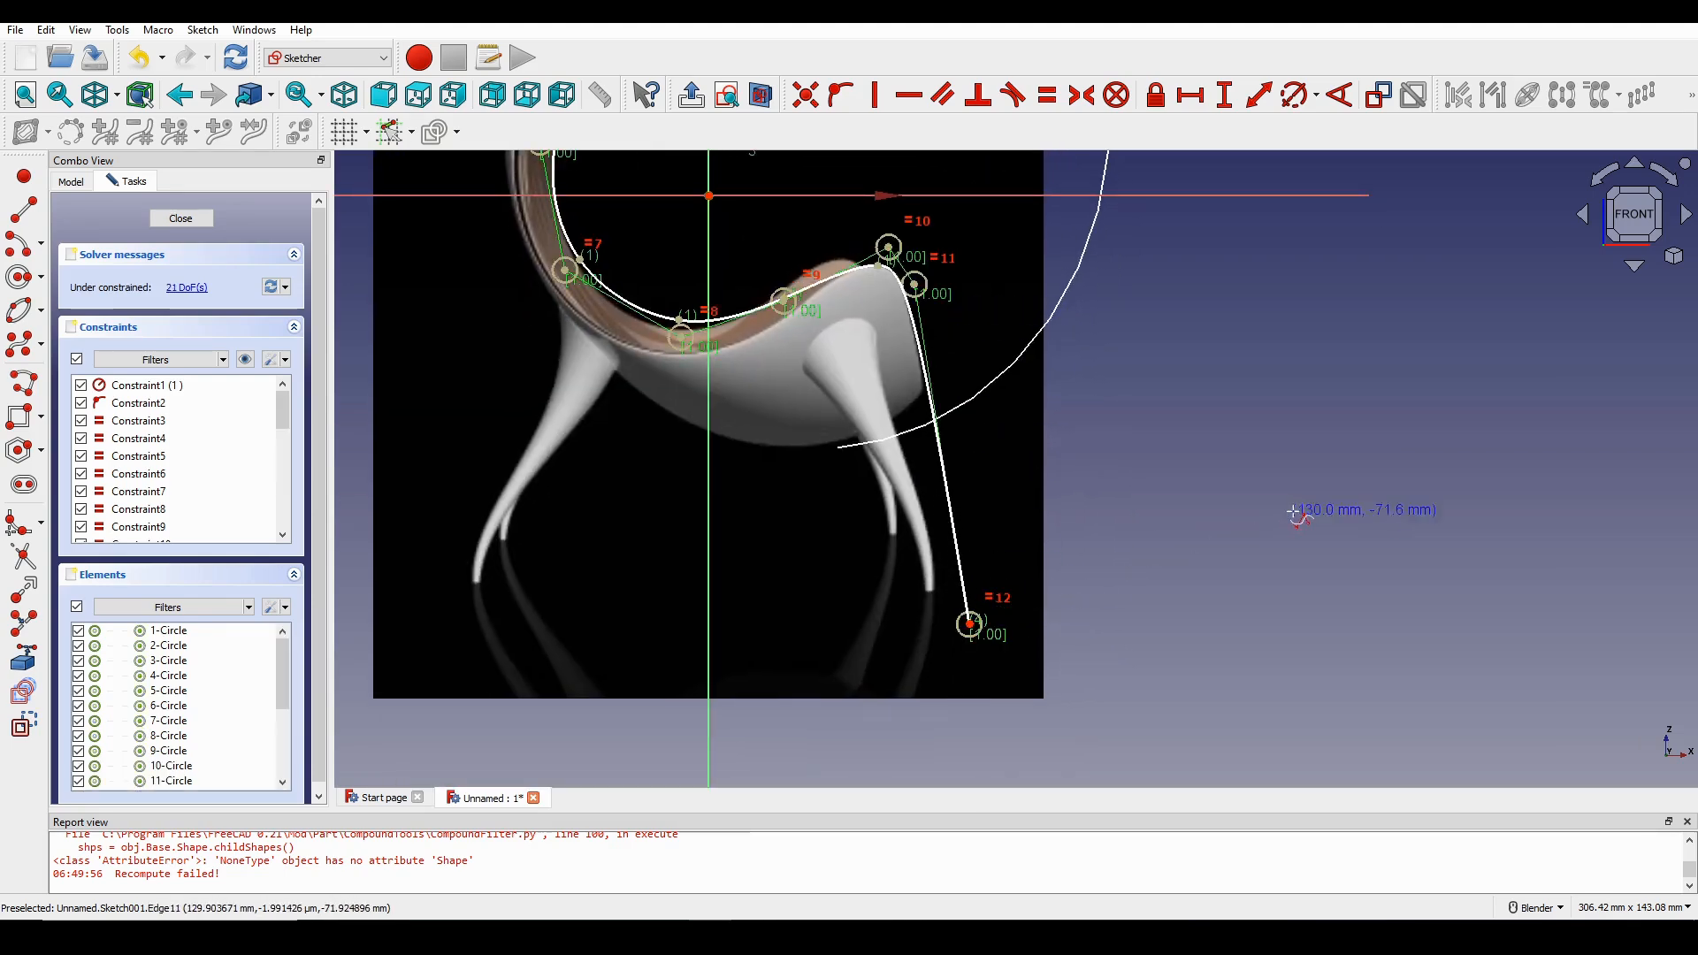
Move the B-spline's control points along the seat and backrest outward so the curve follows the shell's inner edge in the image.
{"action": "scroll", "coordinate": [1177, 336], "scroll_direction": "down", "scroll_amount": 3}
{"action": "middle_click_drag", "start_coordinate": [1177, 336], "coordinate": [1150, 583], "text": "shift"}
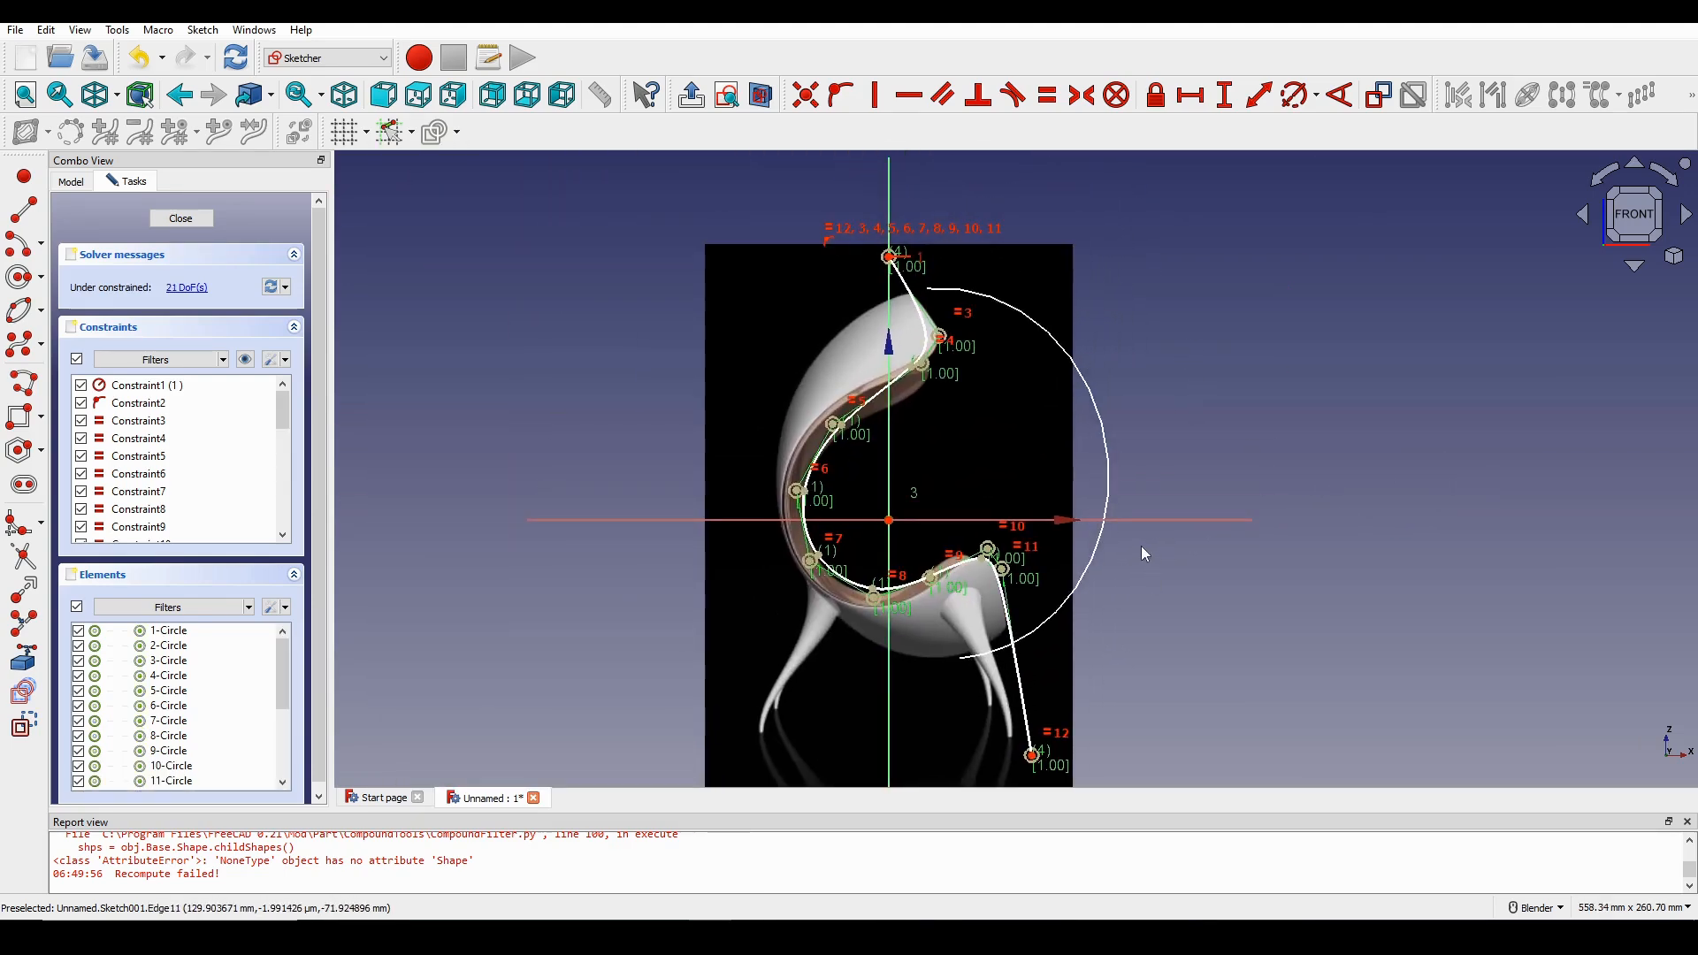
{"action": "scroll", "coordinate": [982, 522], "scroll_direction": "up", "scroll_amount": 3}
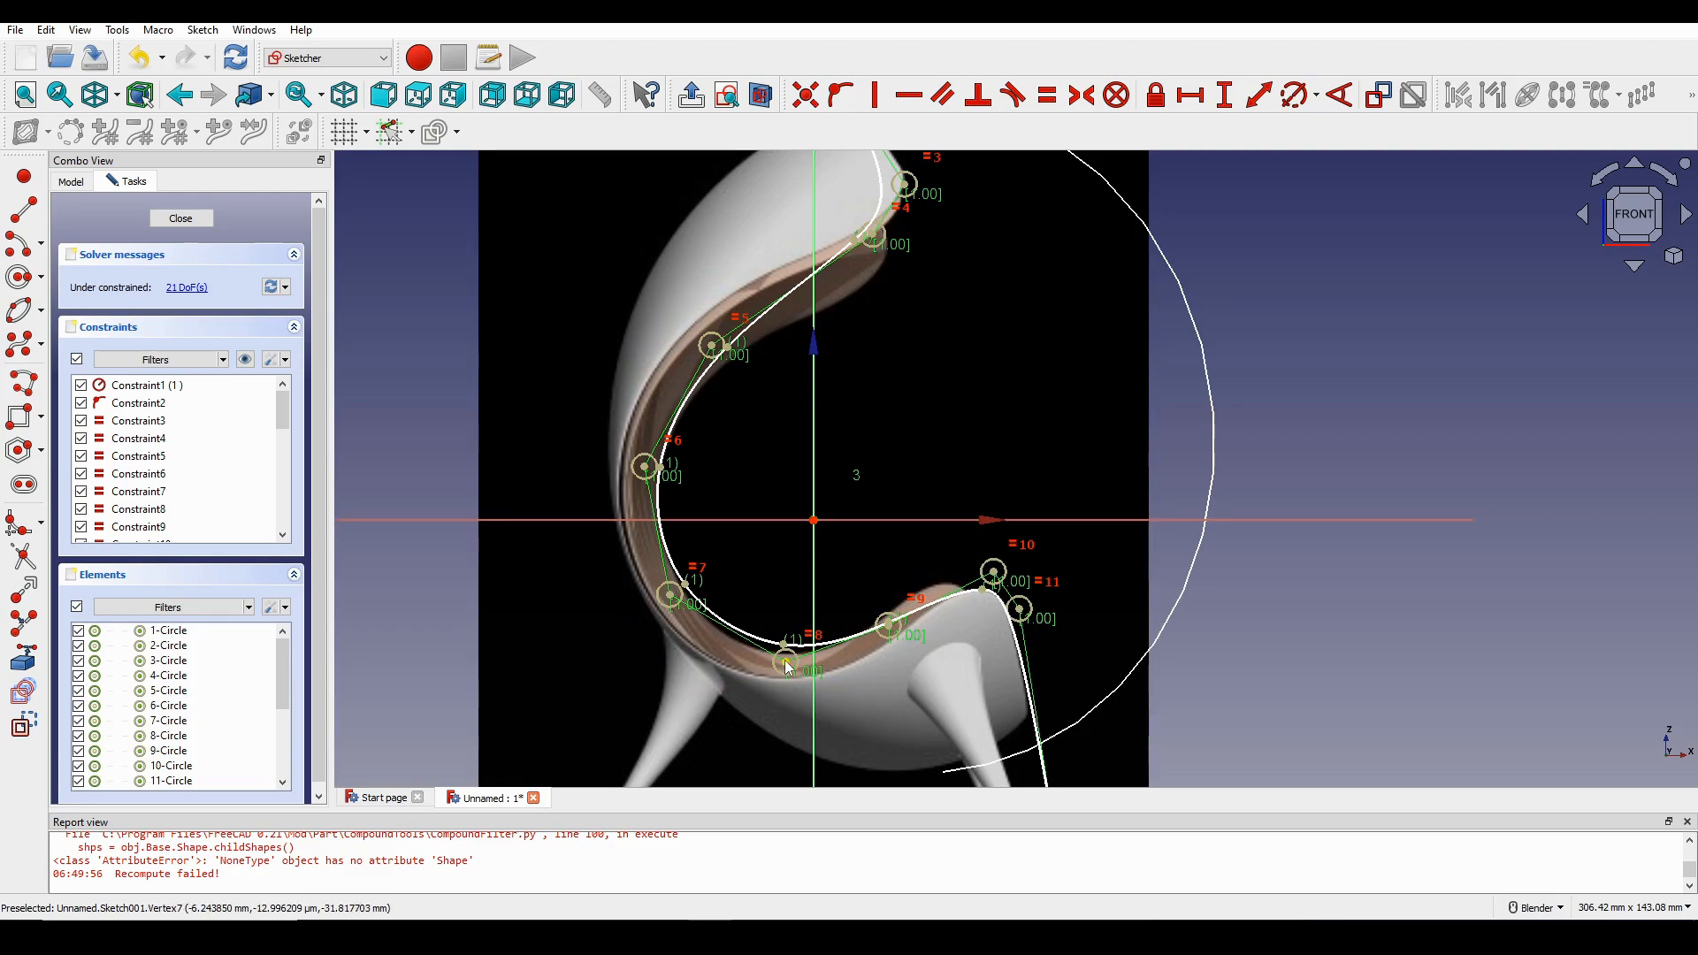
{"action": "left_click_drag", "start_coordinate": [785, 664], "coordinate": [780, 690]}
{"action": "left_click_drag", "start_coordinate": [671, 591], "coordinate": [649, 595]}
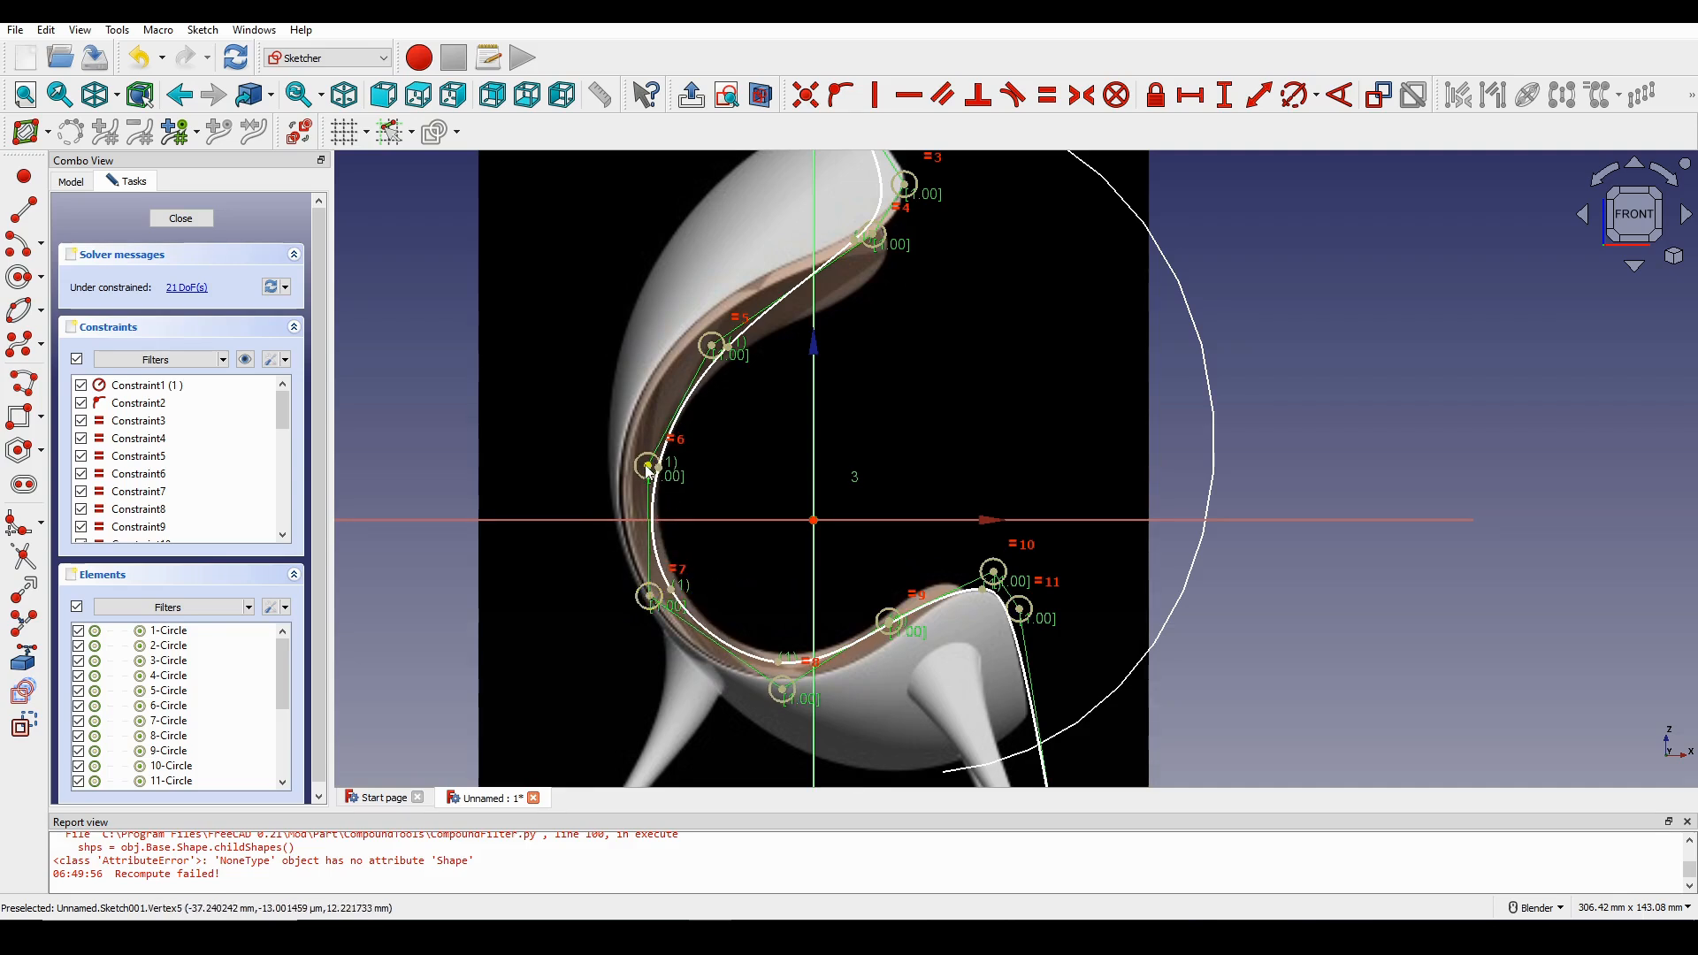
{"action": "left_click_drag", "start_coordinate": [648, 466], "coordinate": [631, 442]}
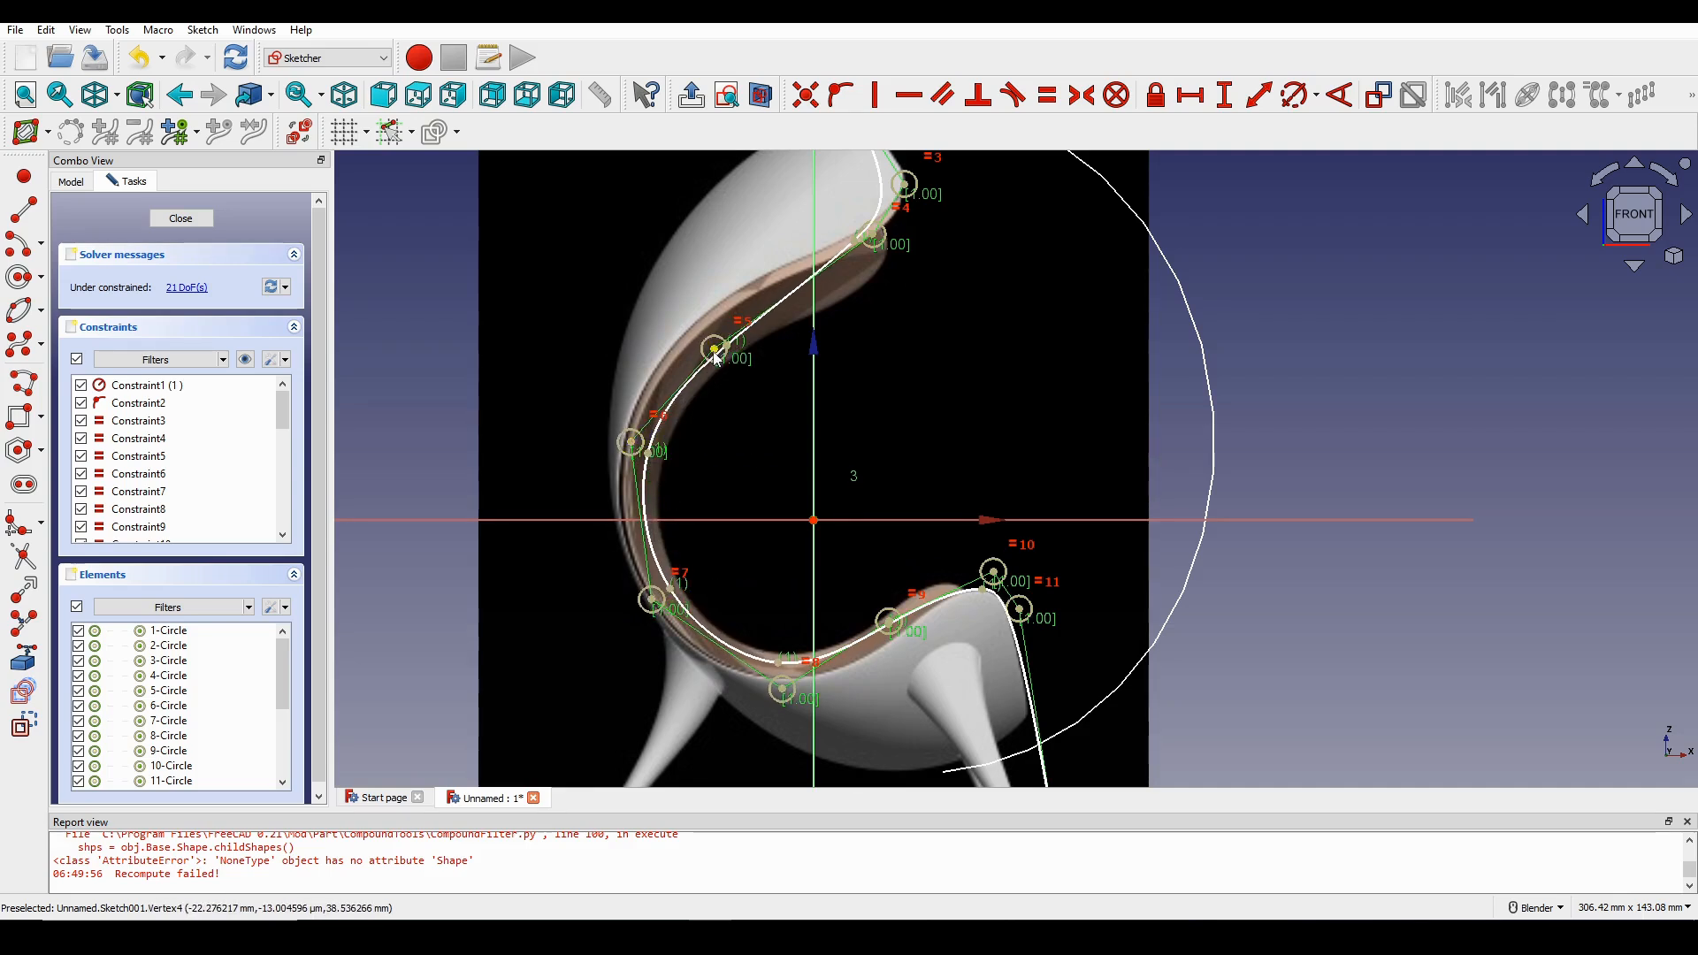
{"action": "left_click_drag", "start_coordinate": [714, 350], "coordinate": [706, 333]}
Adjust the B-spline's control point at the backrest's top tip to fit the image and close the sketch.
{"action": "middle_click_drag", "start_coordinate": [799, 311], "coordinate": [726, 478], "text": "shift"}
{"action": "scroll", "coordinate": [811, 396], "scroll_direction": "up", "scroll_amount": 1}
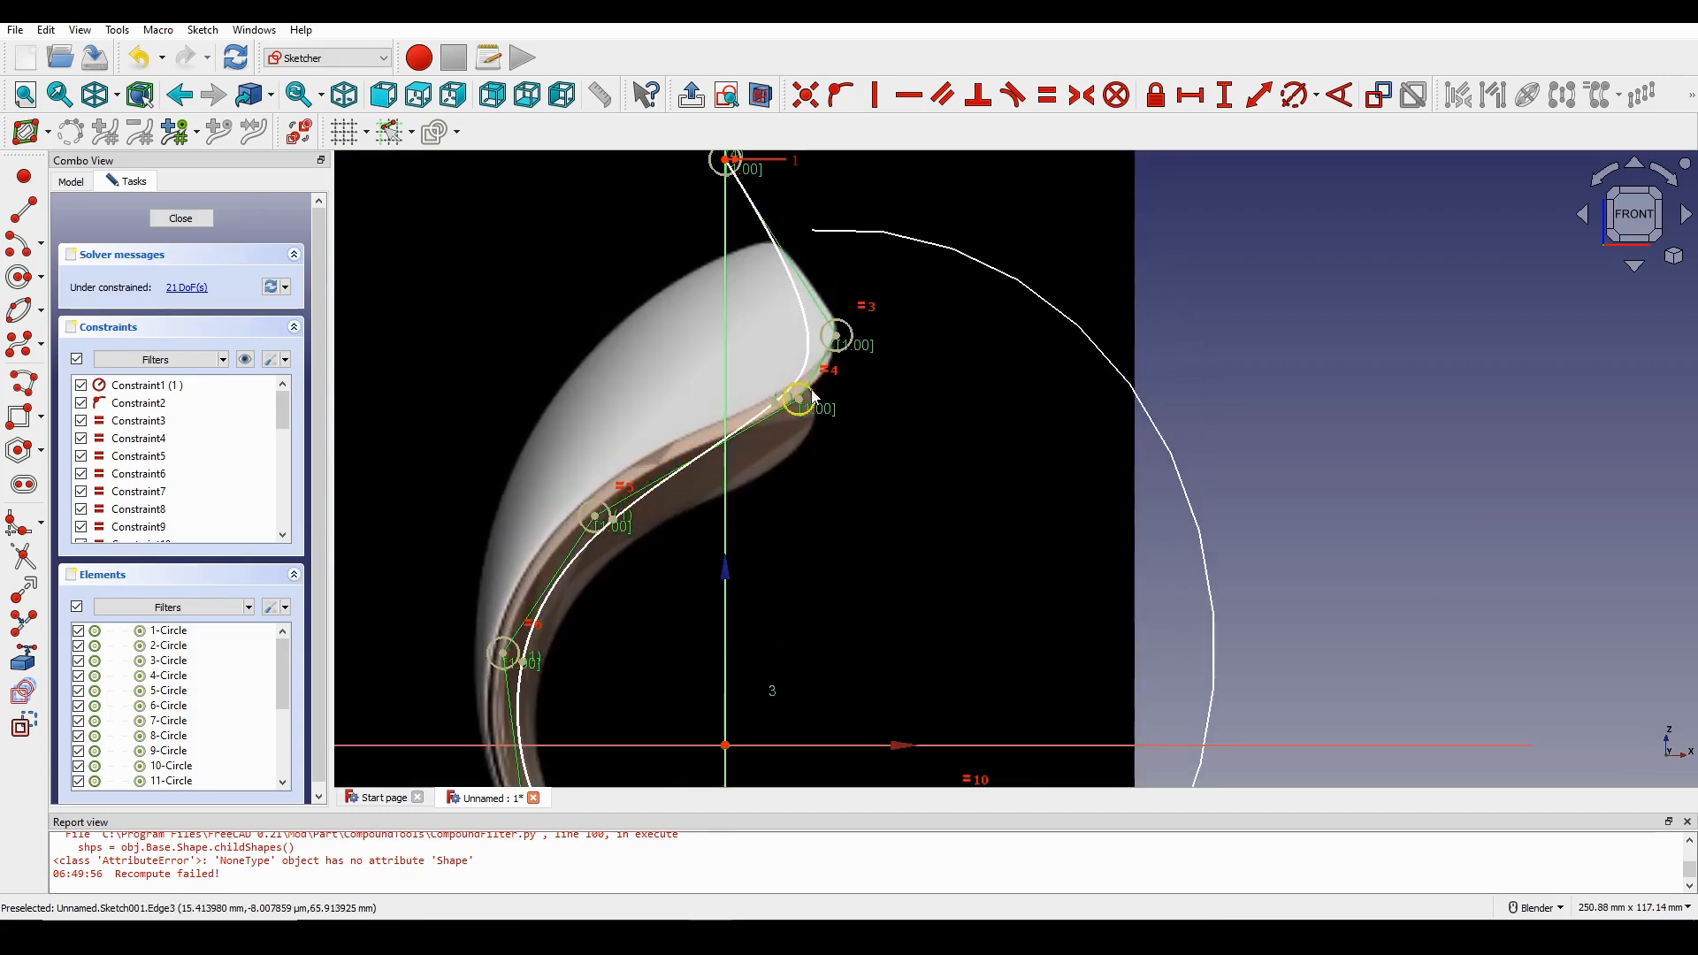
{"action": "mouse_move", "coordinate": [802, 405]}
{"action": "left_mouse_down"}
{"action": "mouse_move", "coordinate": [828, 398]}
{"action": "mouse_move", "coordinate": [864, 329]}
{"action": "mouse_move", "coordinate": [857, 348]}
{"action": "left_mouse_up"}
{"action": "scroll", "coordinate": [858, 351], "scroll_direction": "down", "scroll_amount": 4}
{"action": "middle_click_drag", "start_coordinate": [909, 347], "coordinate": [901, 304], "text": "shift"}
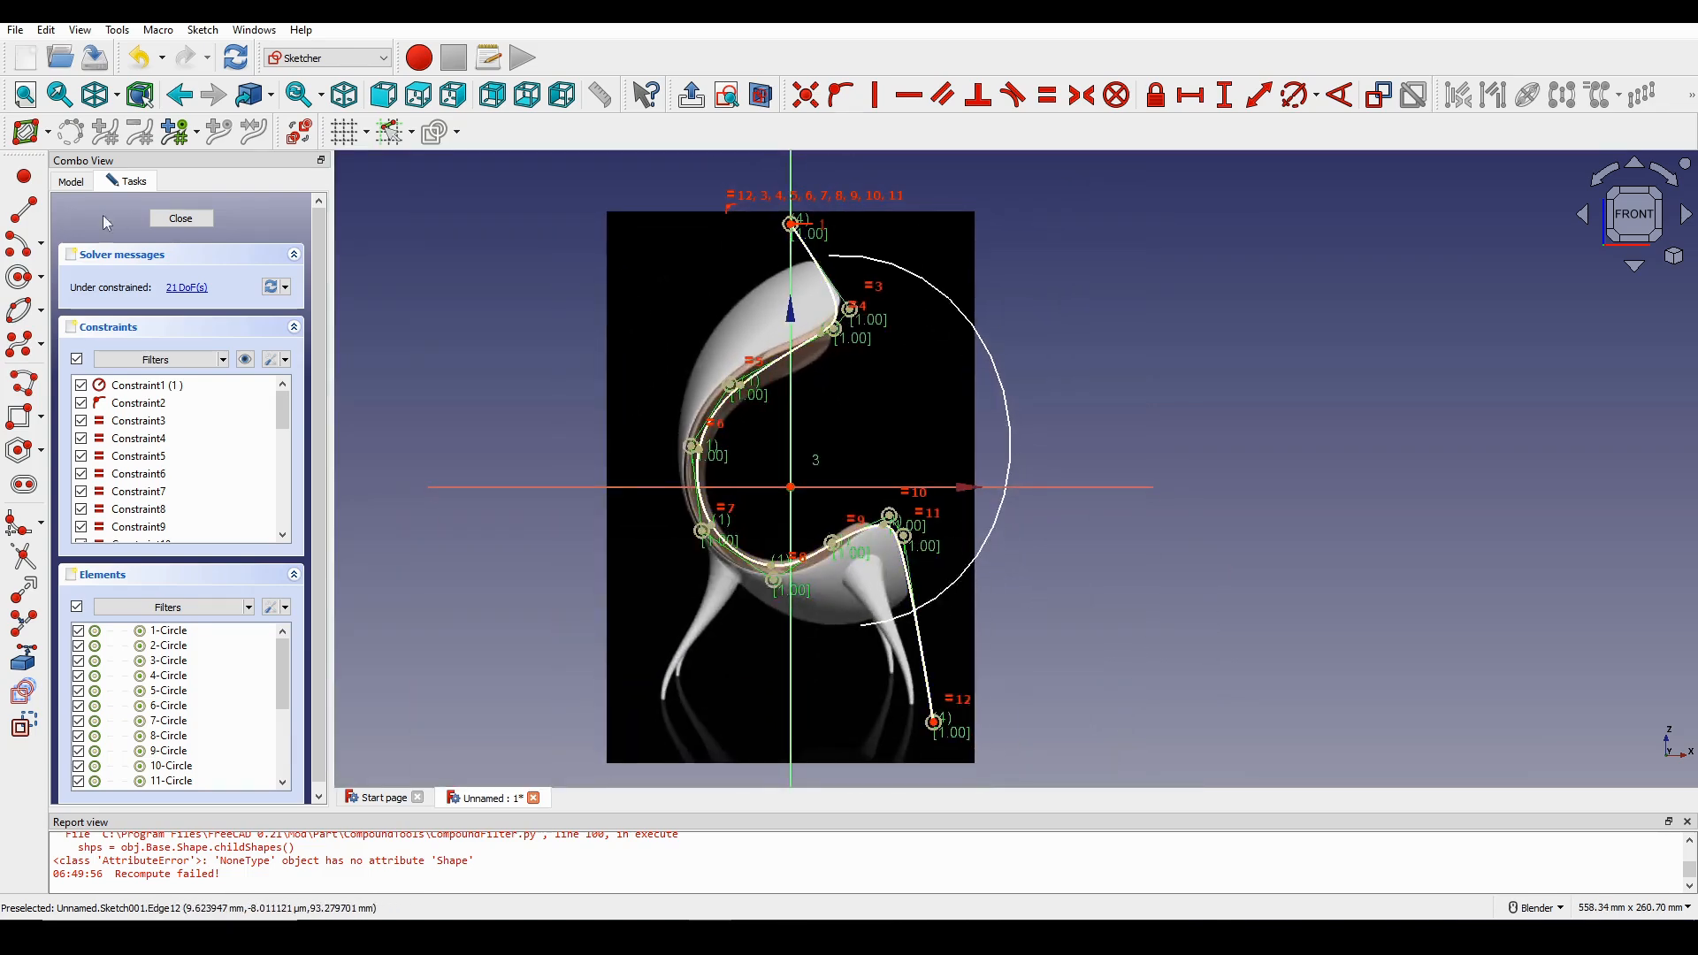
{"action": "left_click", "coordinate": [181, 218]}
Switch to the Part workbench and extrude the shell outline sketch symmetrically along its normal with a length of 200 mm.
{"action": "middle_click_drag", "start_coordinate": [864, 437], "coordinate": [951, 491]}
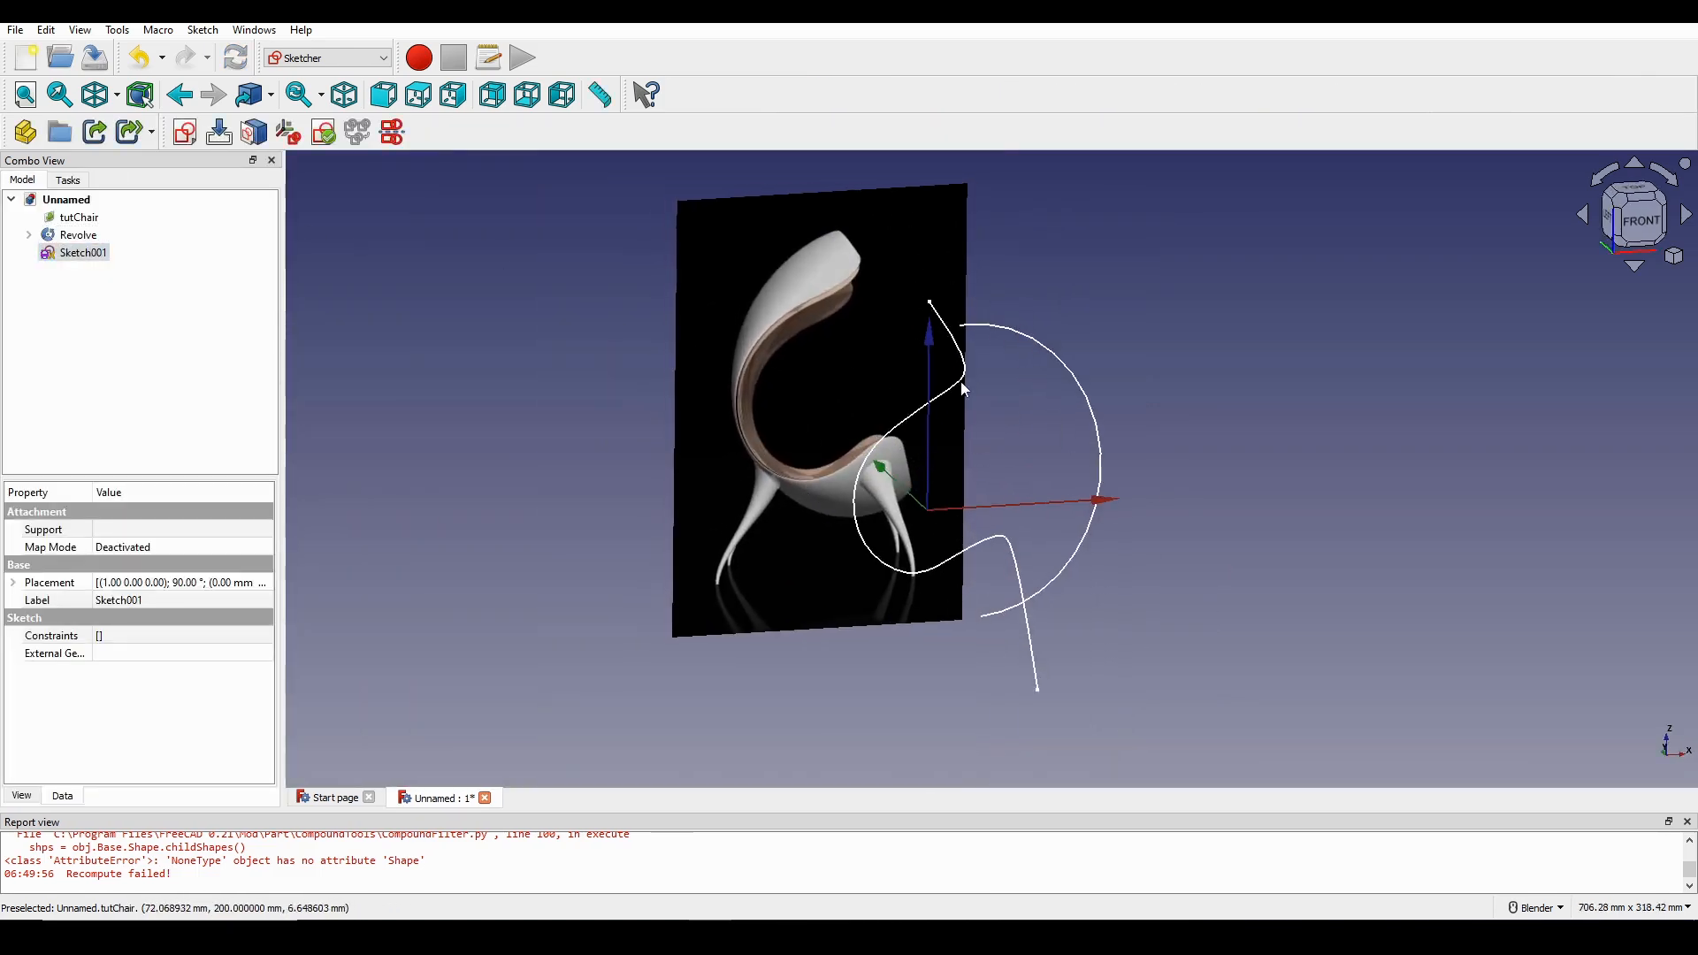
{"action": "left_click", "coordinate": [943, 394]}
{"action": "middle_click_drag", "start_coordinate": [1214, 383], "coordinate": [1141, 376], "text": "shift"}
{"action": "left_click", "coordinate": [1141, 376]}
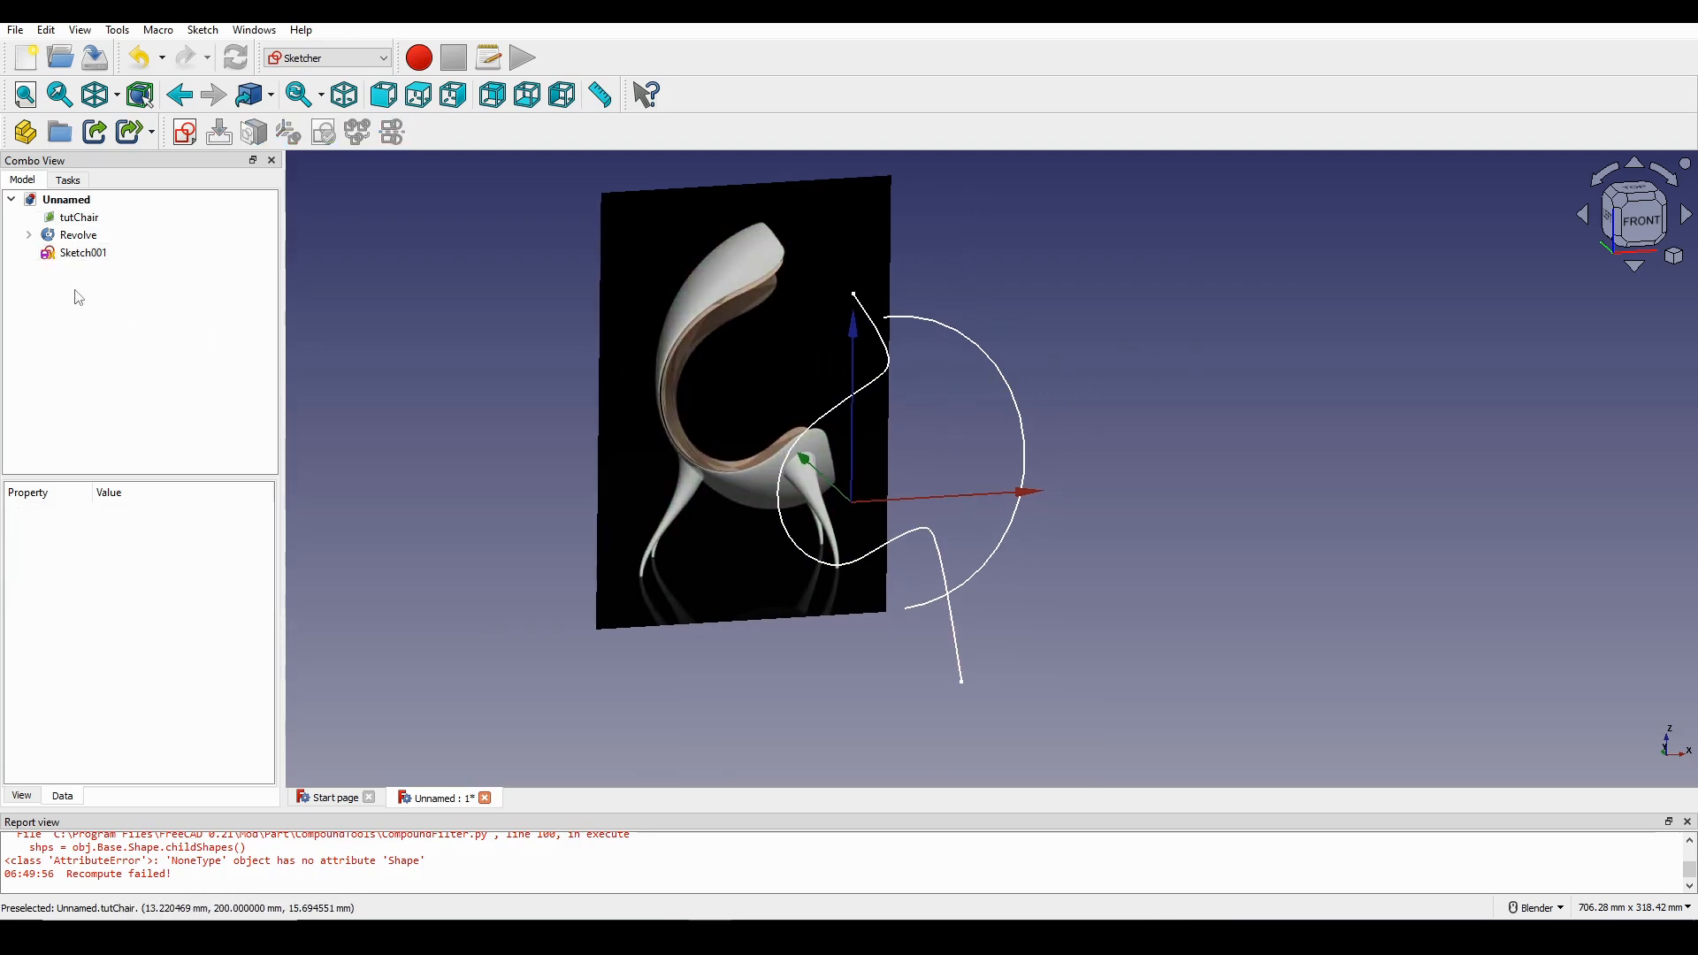
{"action": "left_click", "coordinate": [83, 252]}
{"action": "left_click", "coordinate": [298, 59]}
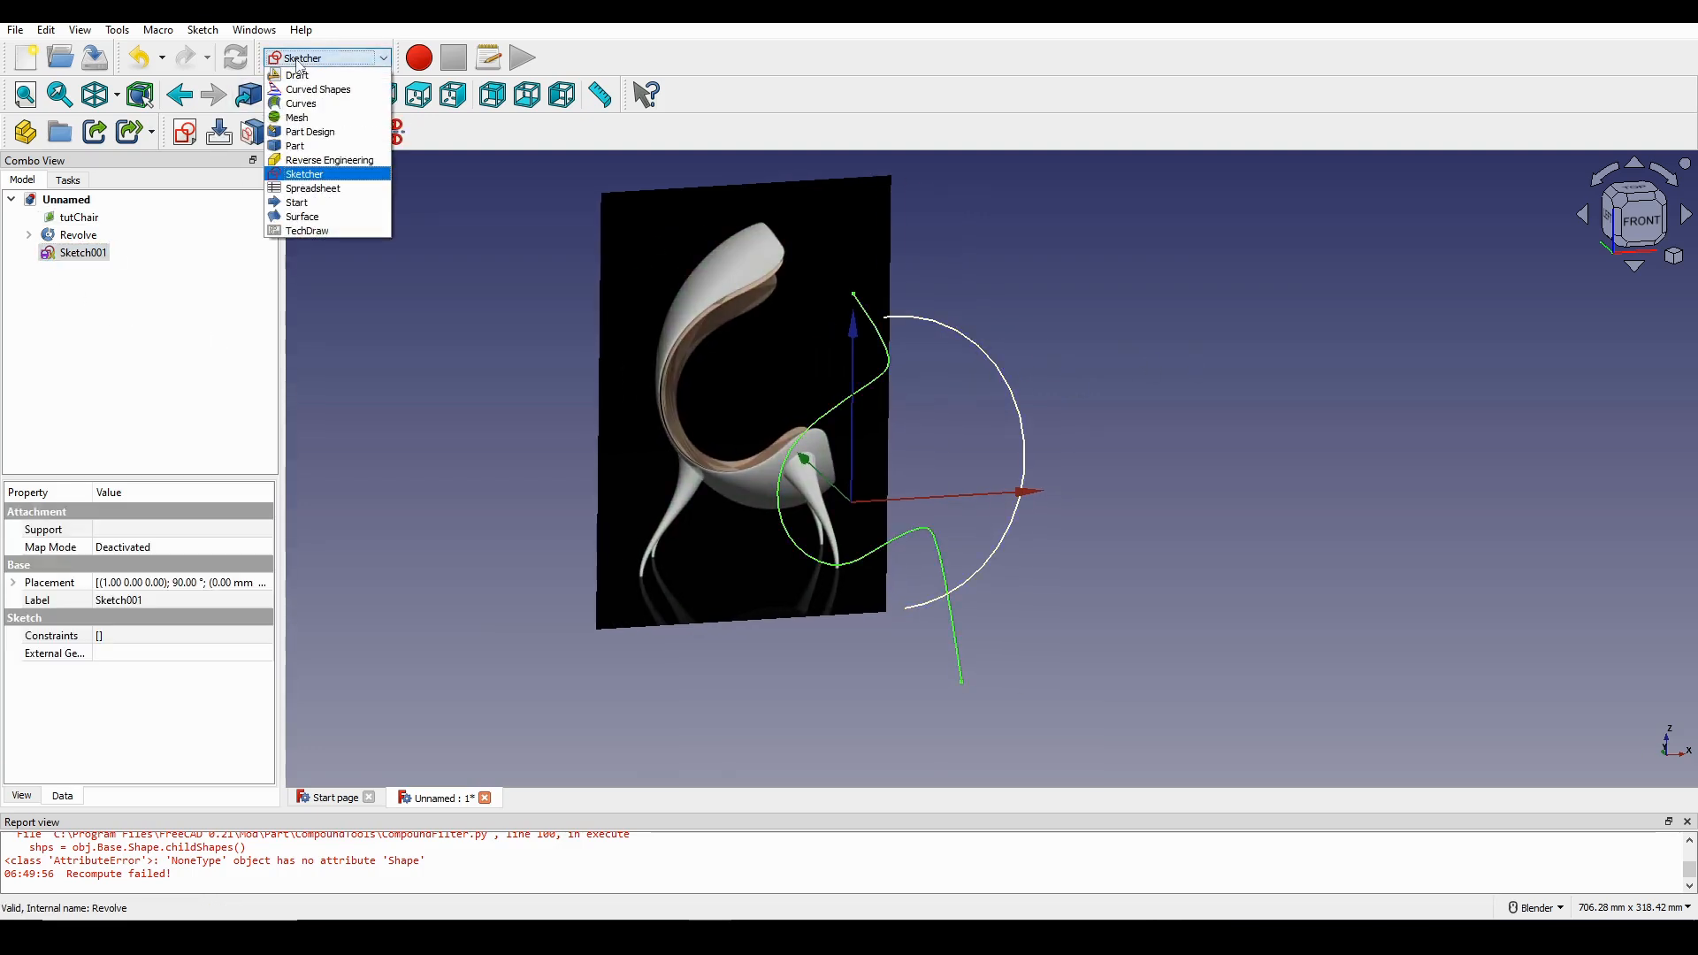
{"action": "left_click", "coordinate": [309, 133]}
{"action": "middle_click_drag", "start_coordinate": [797, 289], "coordinate": [893, 389]}
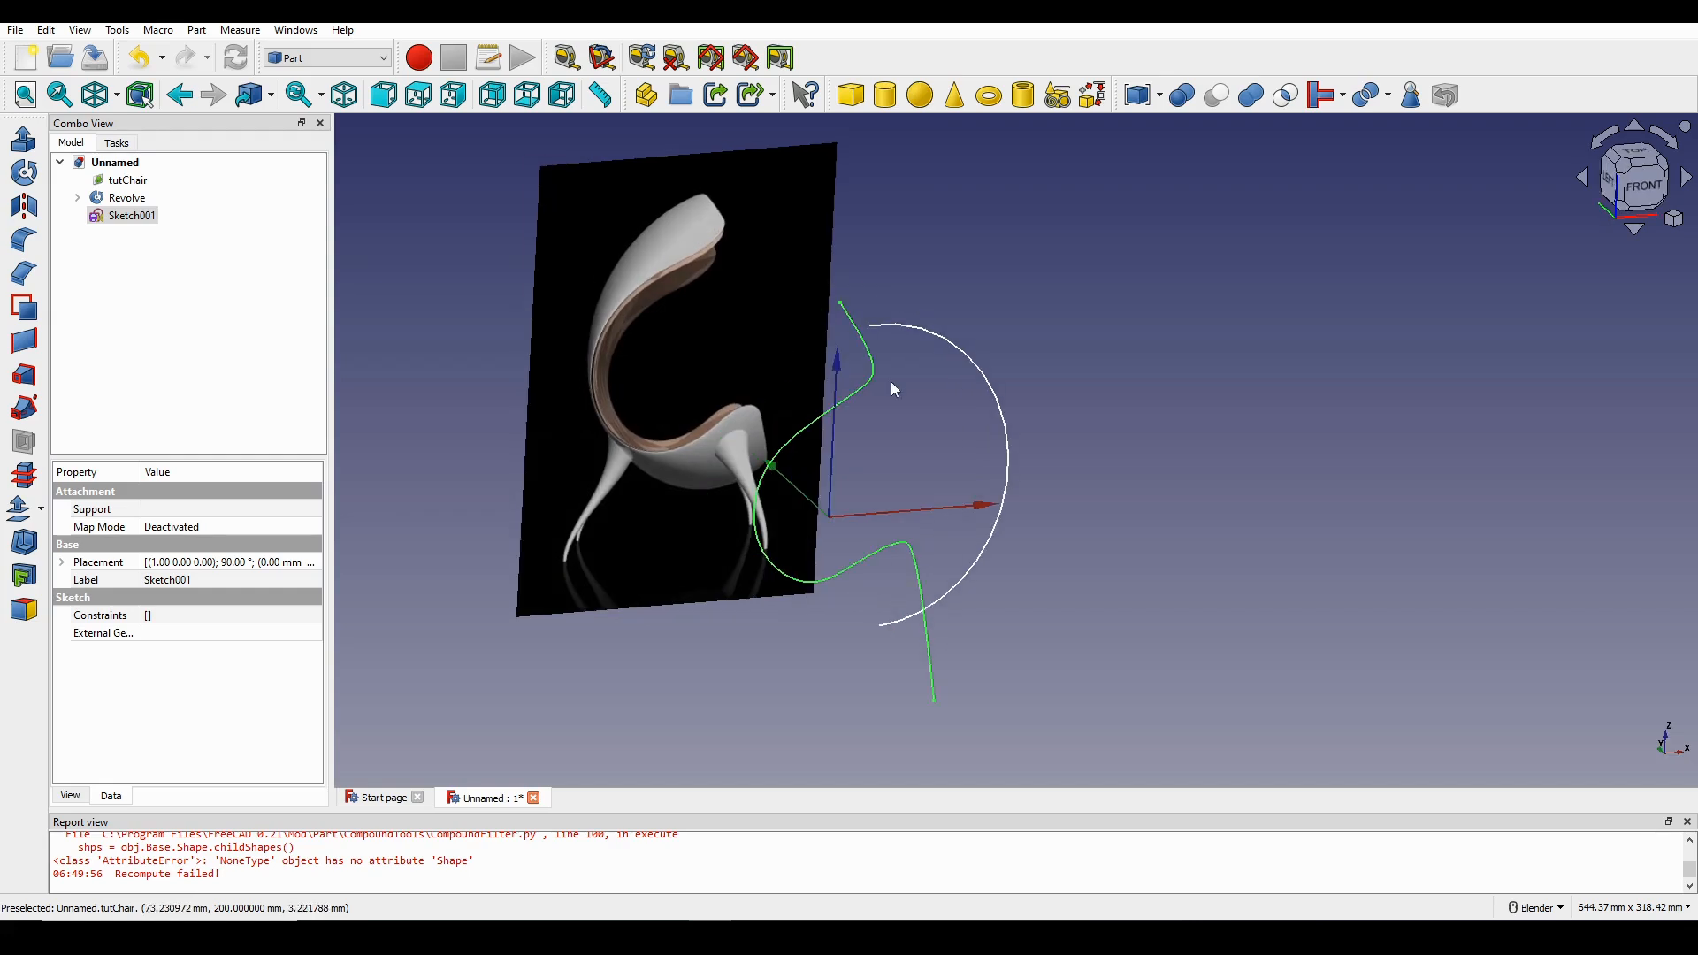
{"action": "left_click", "coordinate": [24, 139]}
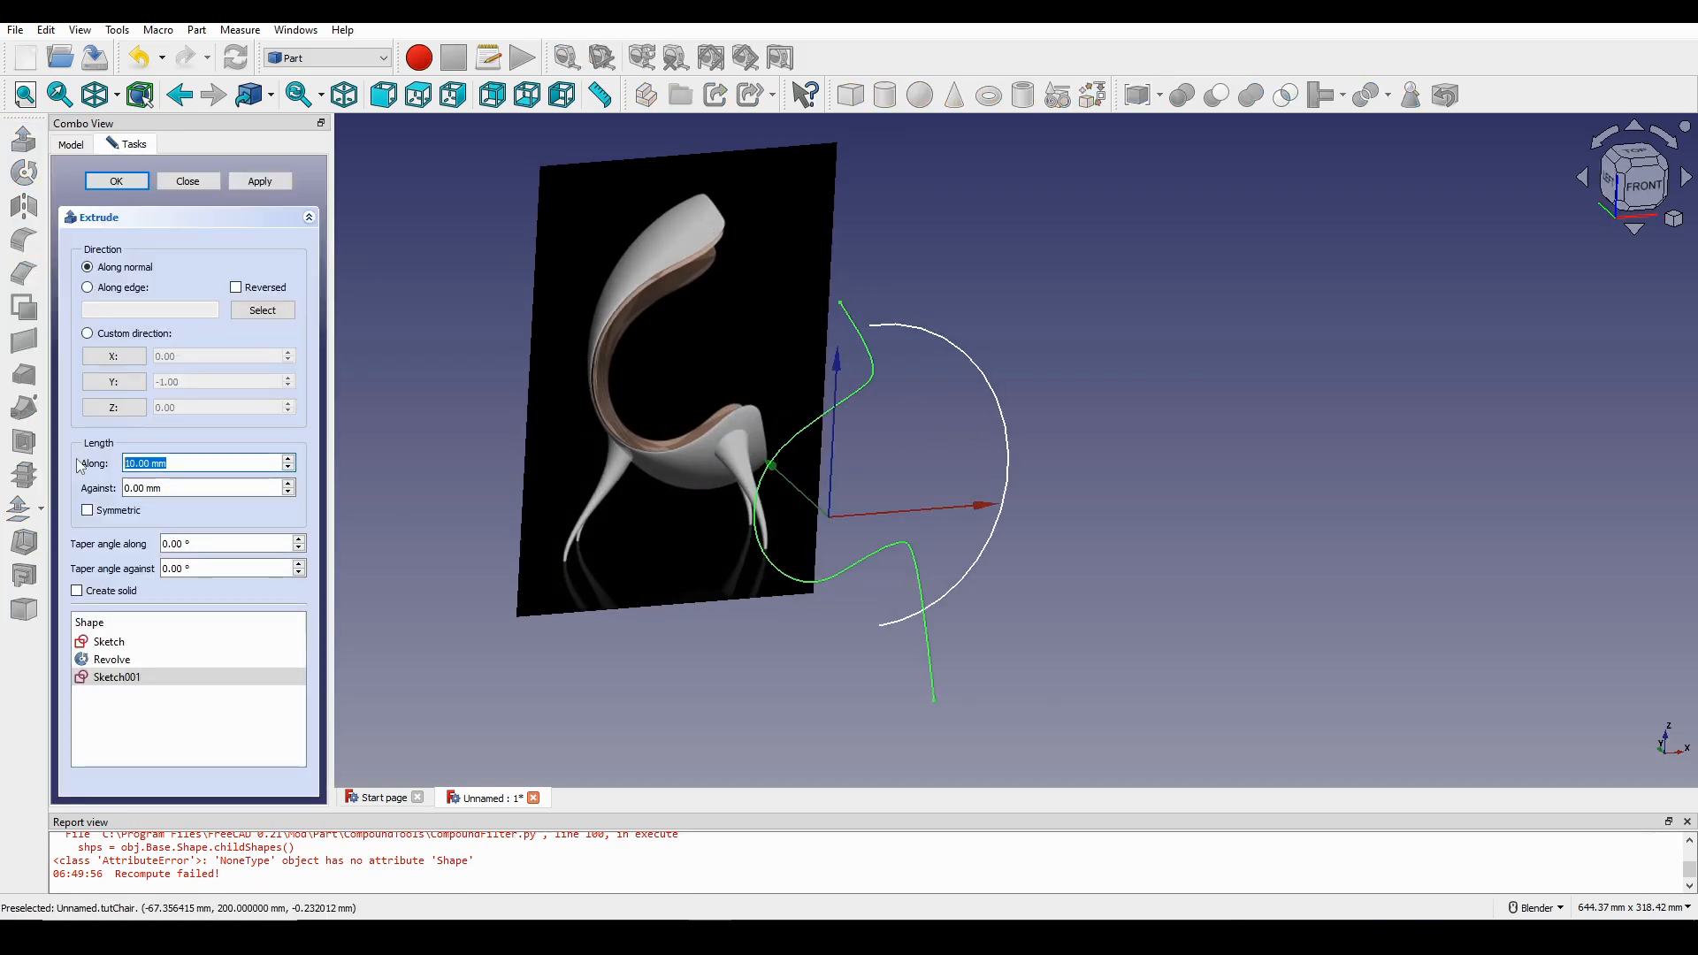
{"action": "left_click", "coordinate": [90, 512]}
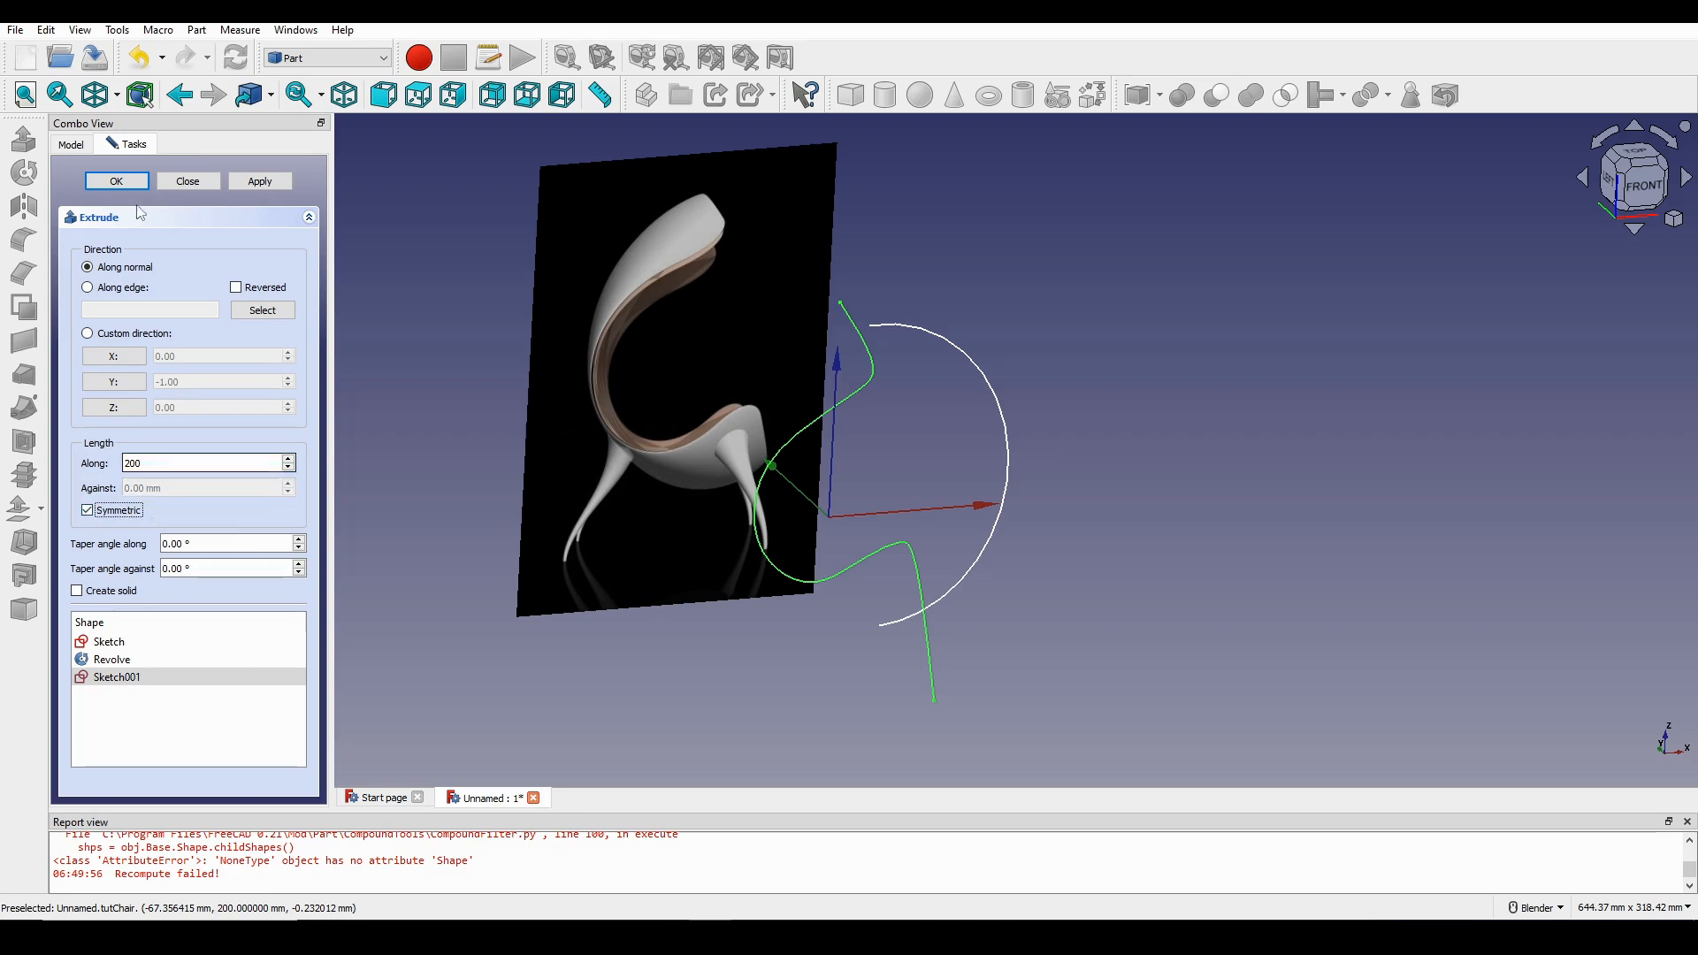
{"action": "left_click", "coordinate": [116, 181]}
Change the draw style from wireframe to a shaded display of the extruded and revolved surfaces.
{"action": "middle_click_drag", "start_coordinate": [1097, 380], "coordinate": [1045, 383]}
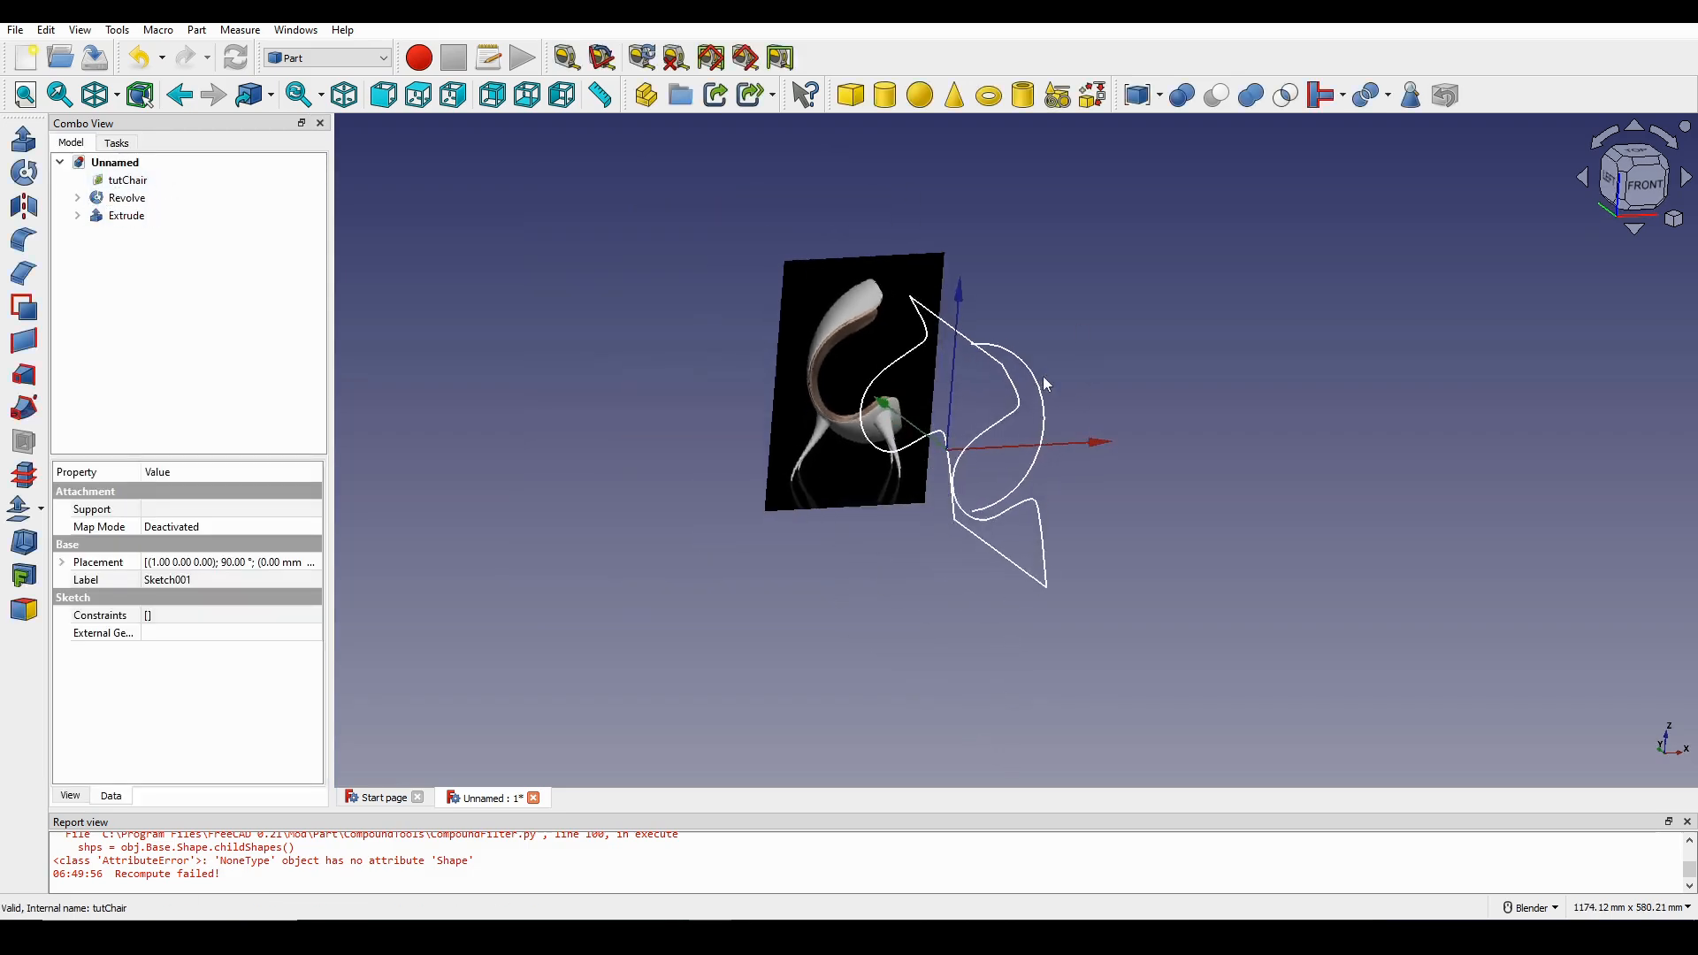
{"action": "scroll", "coordinate": [1052, 381], "scroll_direction": "up", "scroll_amount": 2}
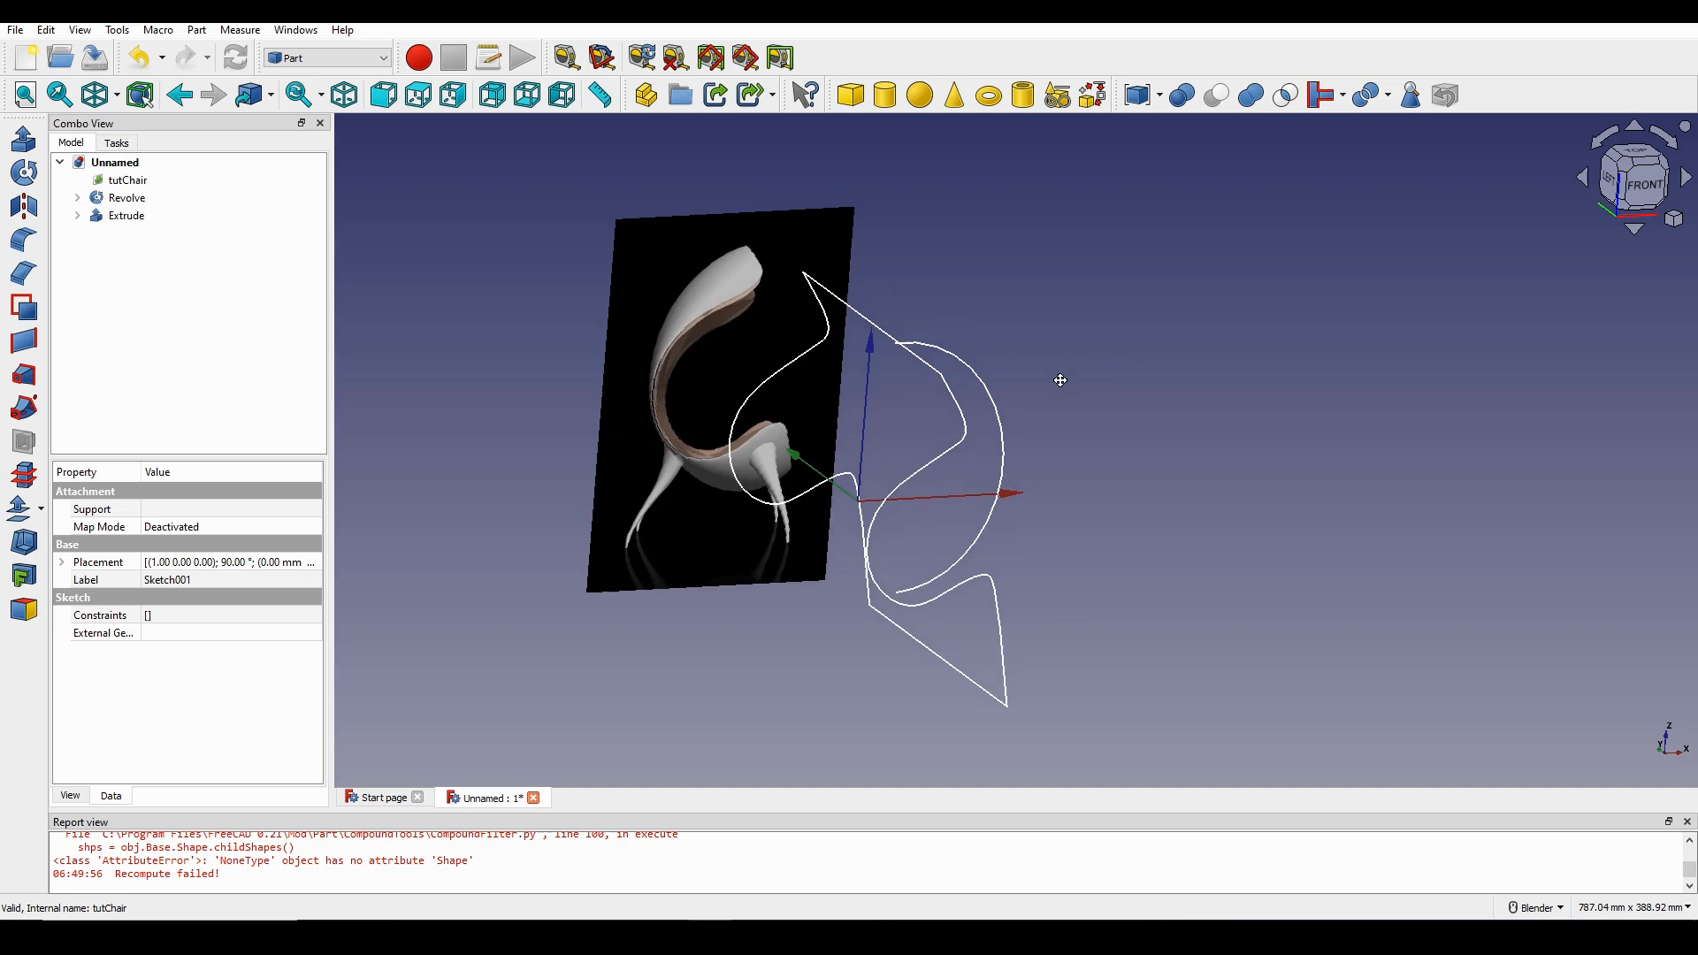
{"action": "left_click", "coordinate": [116, 95]}
{"action": "left_click", "coordinate": [152, 239]}
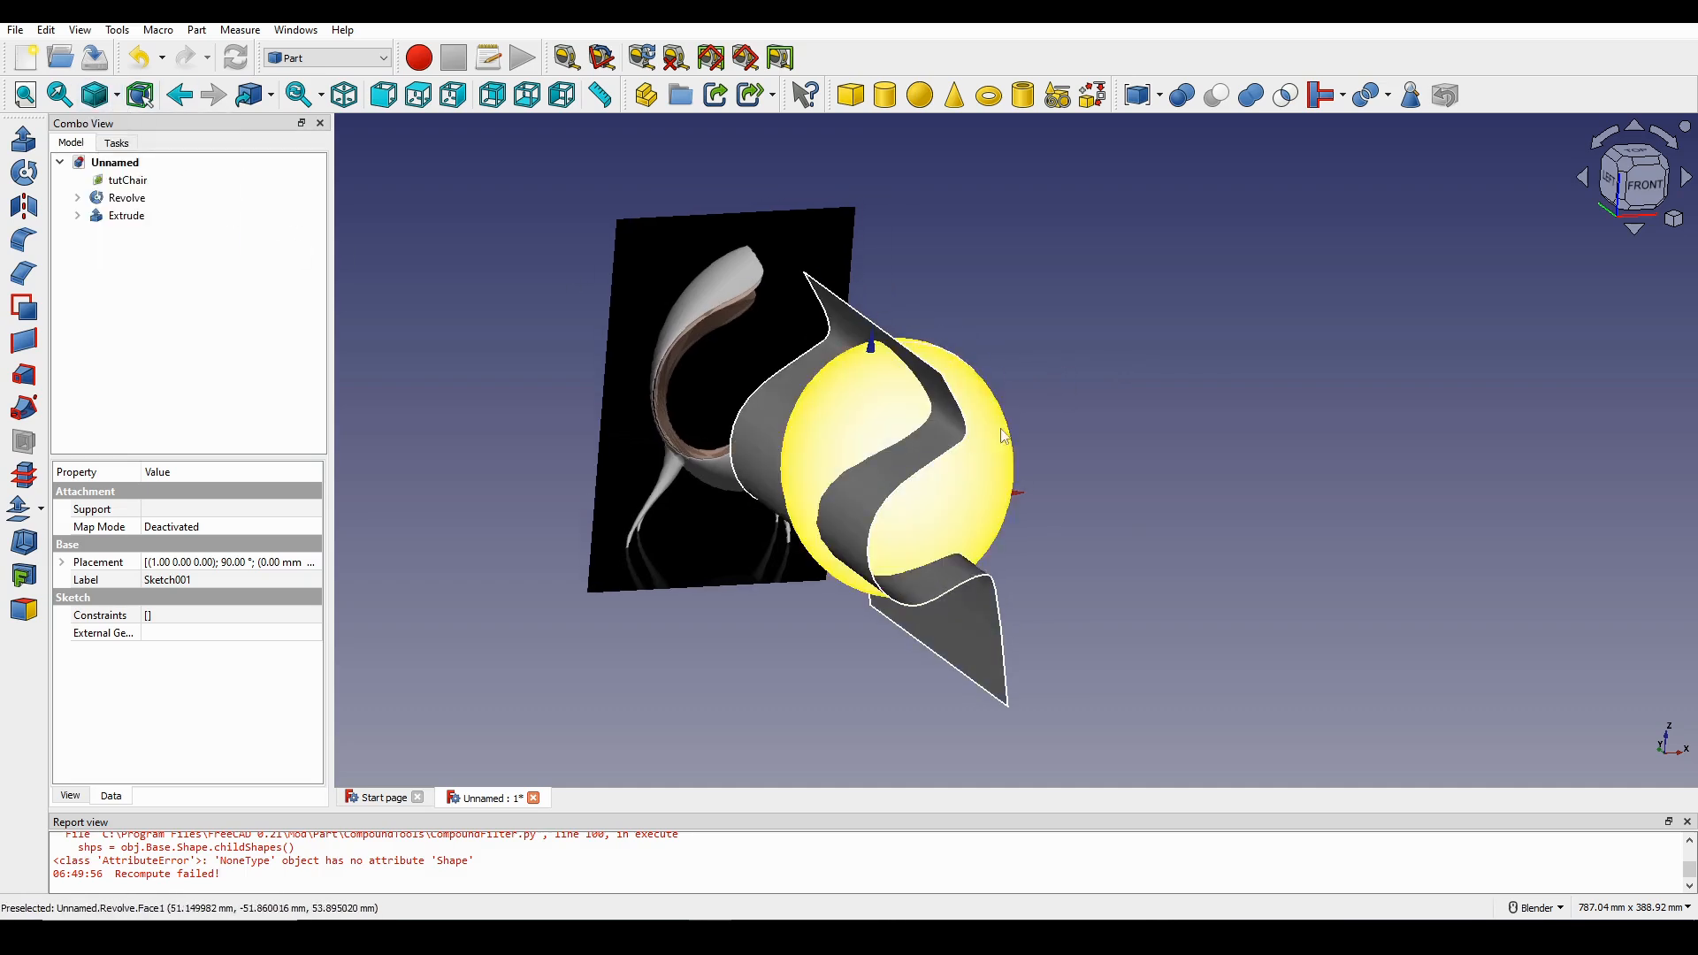
Examine how the extruded surface cuts through the revolved ellipsoid from several angles.
{"action": "middle_click_drag", "start_coordinate": [1003, 435], "coordinate": [1066, 416]}
{"action": "left_click", "coordinate": [1221, 390]}
{"action": "mouse_move", "coordinate": [871, 405]}
{"action": "middle_mouse_down"}
{"action": "mouse_move", "coordinate": [1058, 402]}
{"action": "mouse_move", "coordinate": [853, 409]}
{"action": "middle_mouse_up"}
{"action": "scroll", "coordinate": [853, 410], "scroll_direction": "up", "scroll_amount": 2}
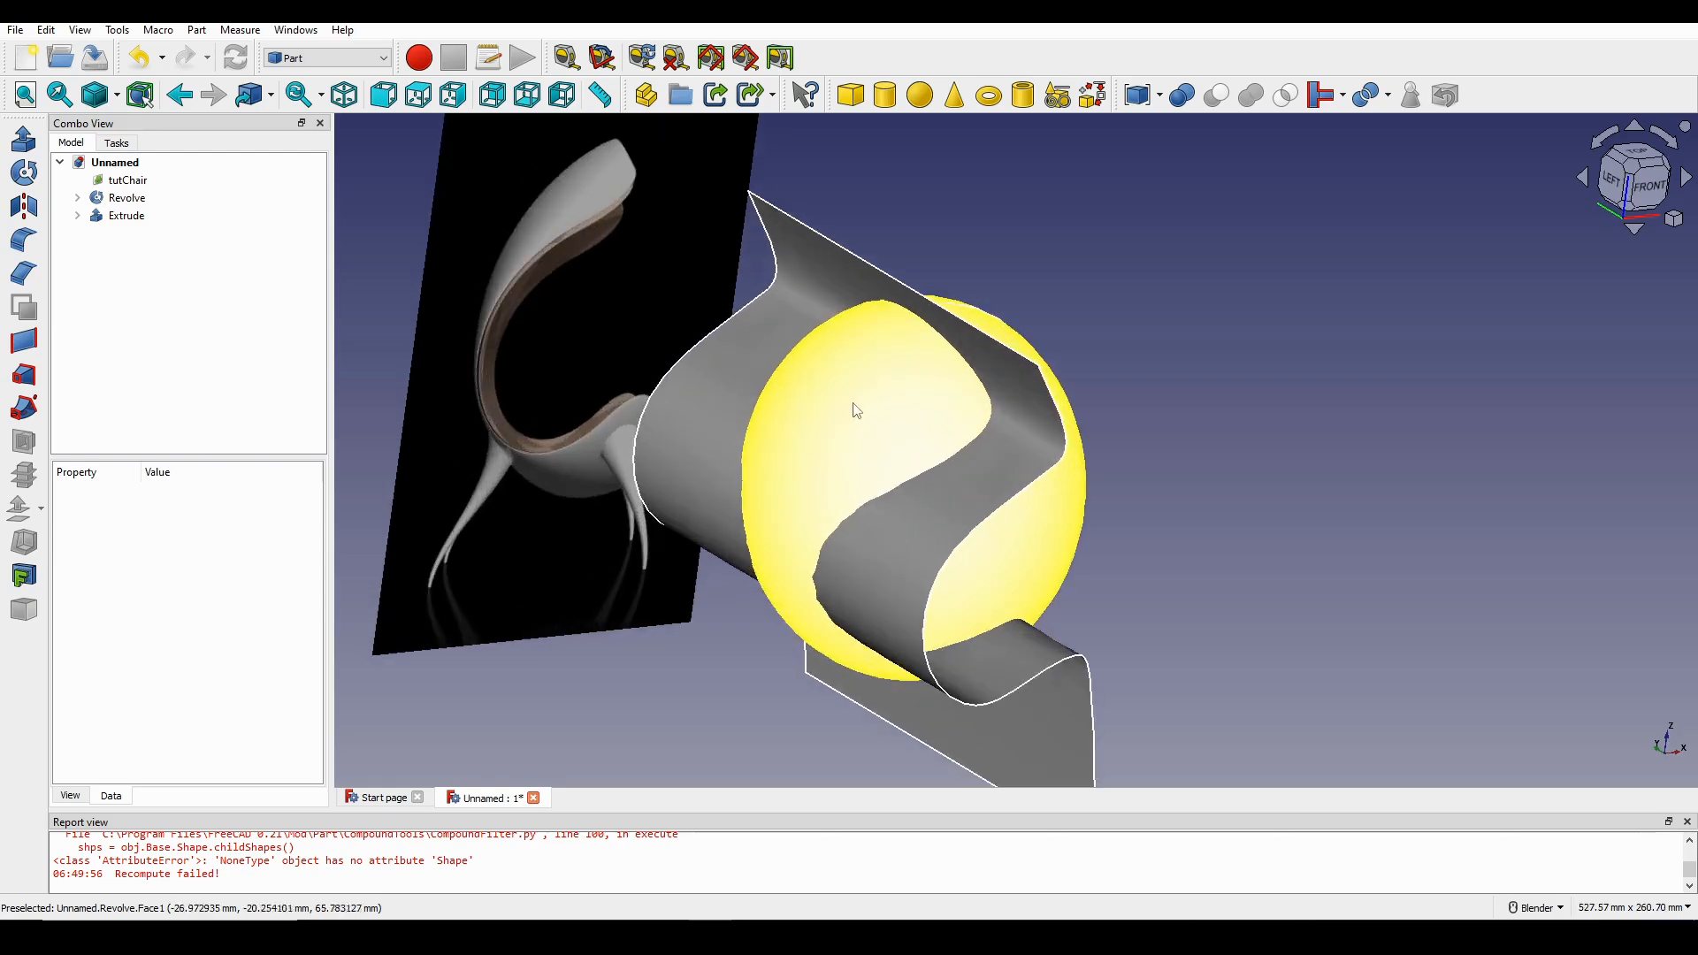
{"action": "left_click", "coordinate": [872, 409]}
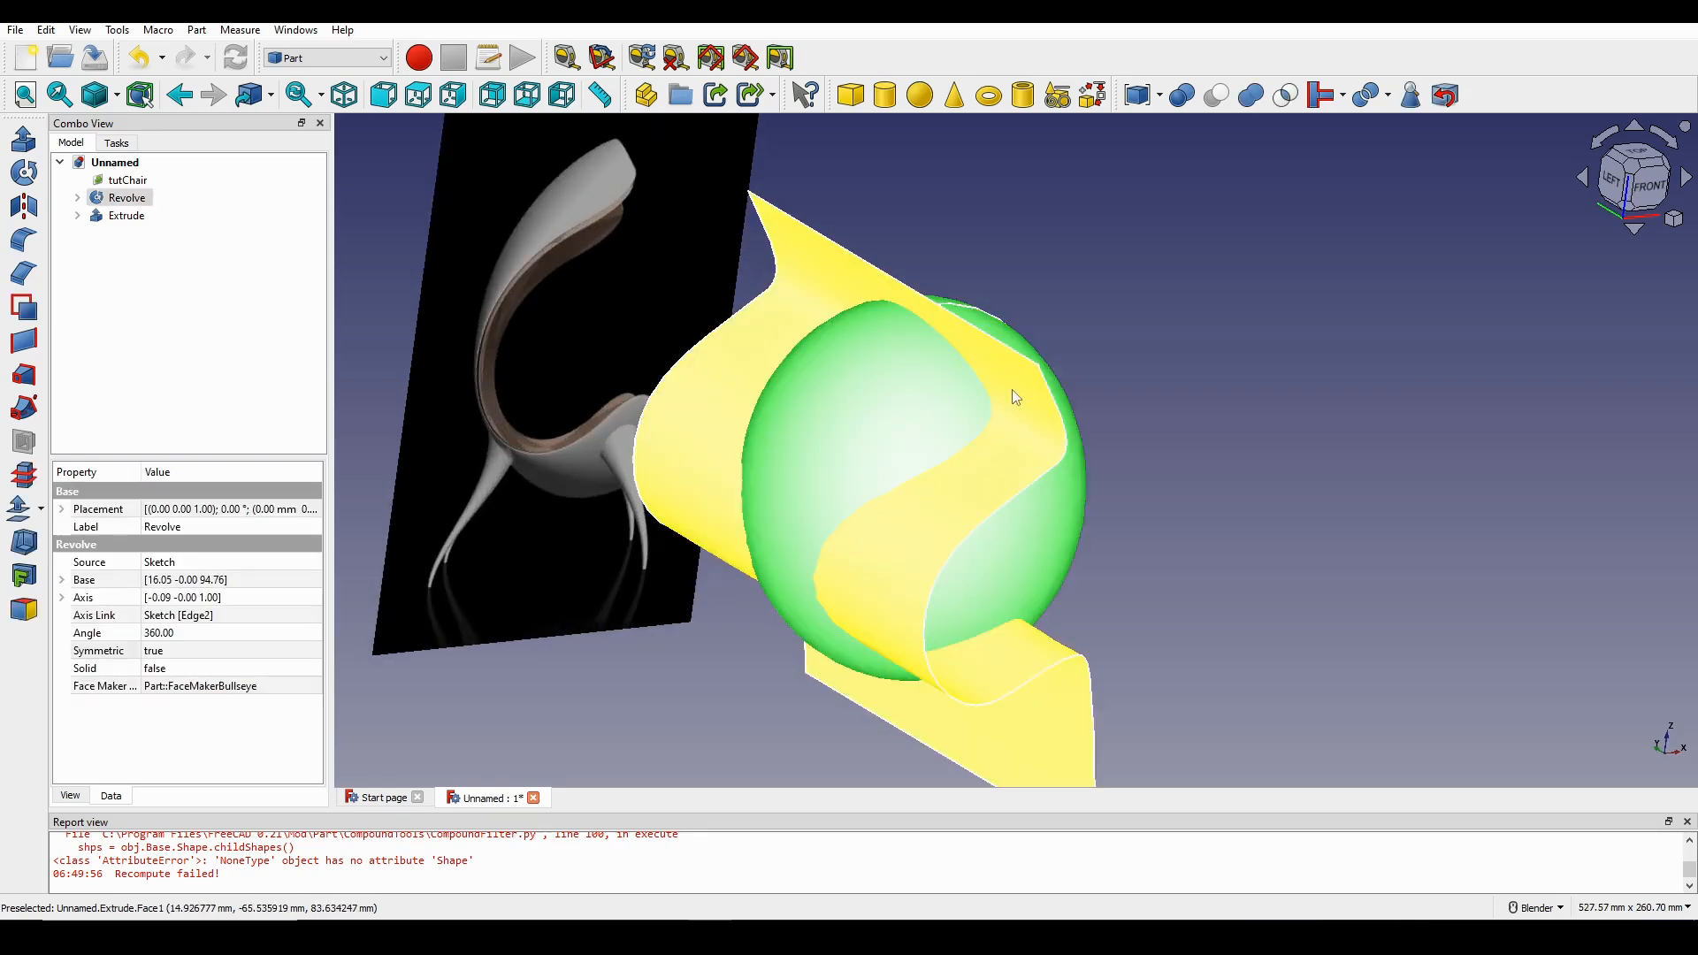
{"action": "left_click", "coordinate": [1015, 397]}
{"action": "middle_click_drag", "start_coordinate": [1079, 446], "coordinate": [1142, 451]}
{"action": "left_click", "coordinate": [1252, 432]}
{"action": "middle_click_drag", "start_coordinate": [1252, 432], "coordinate": [1152, 389]}
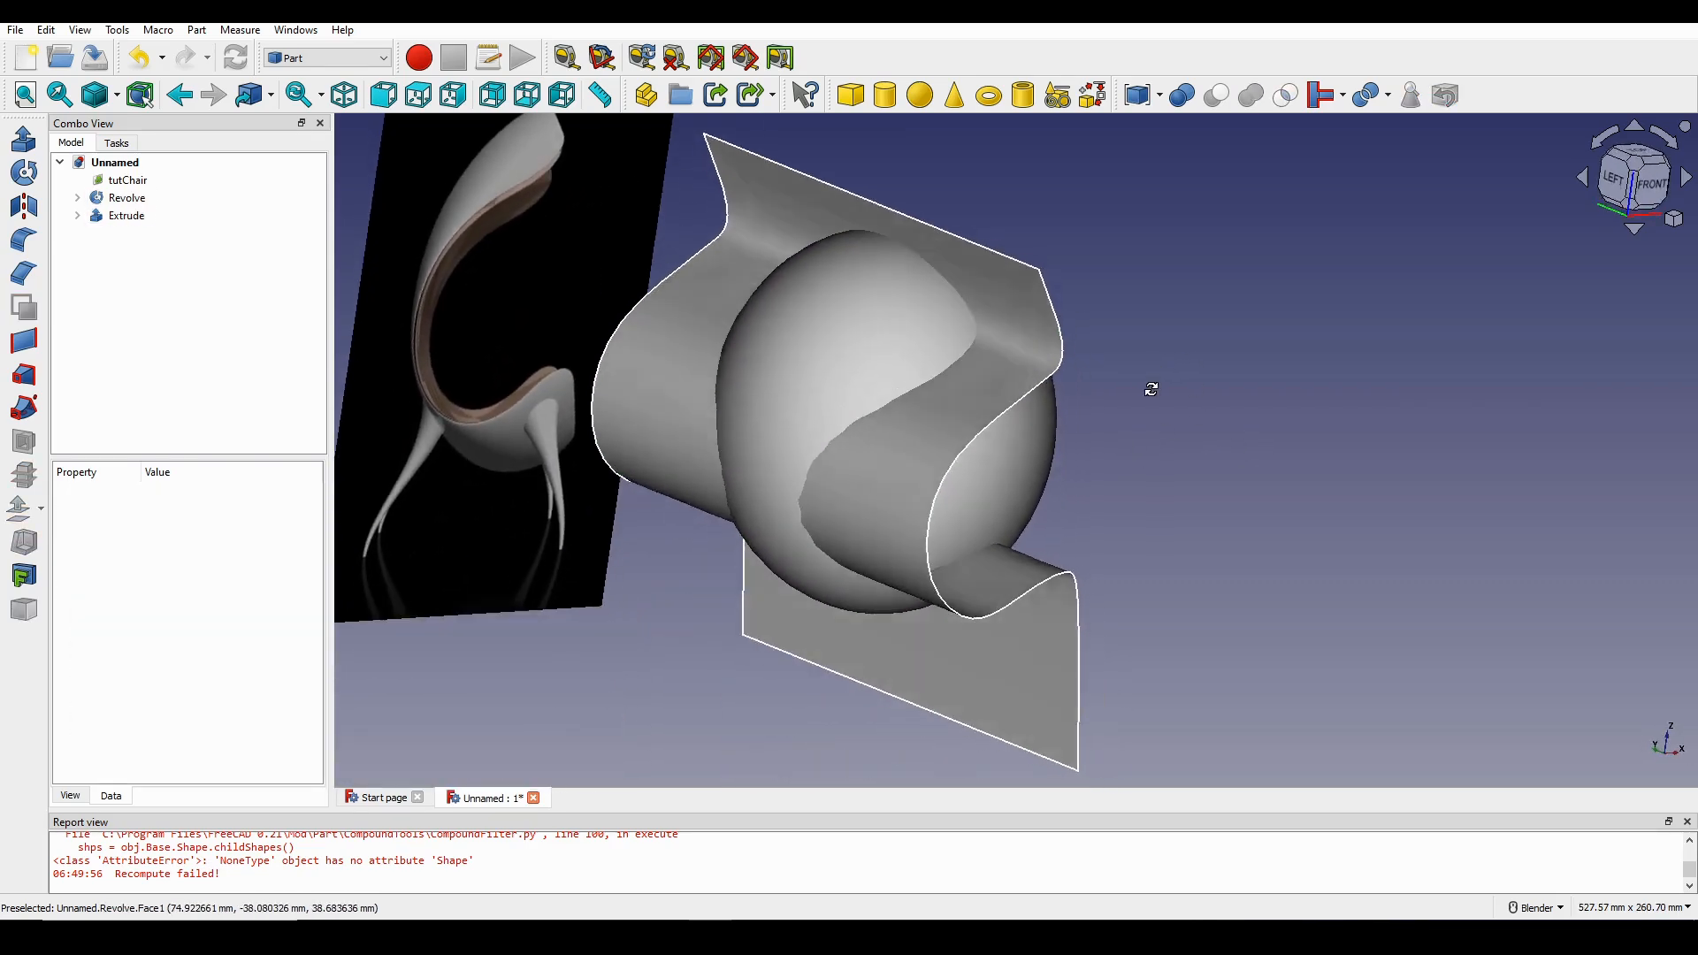
Slice apart the revolved ellipsoid using the extruded surface as the cutting tool.
{"action": "left_click", "coordinate": [887, 341]}
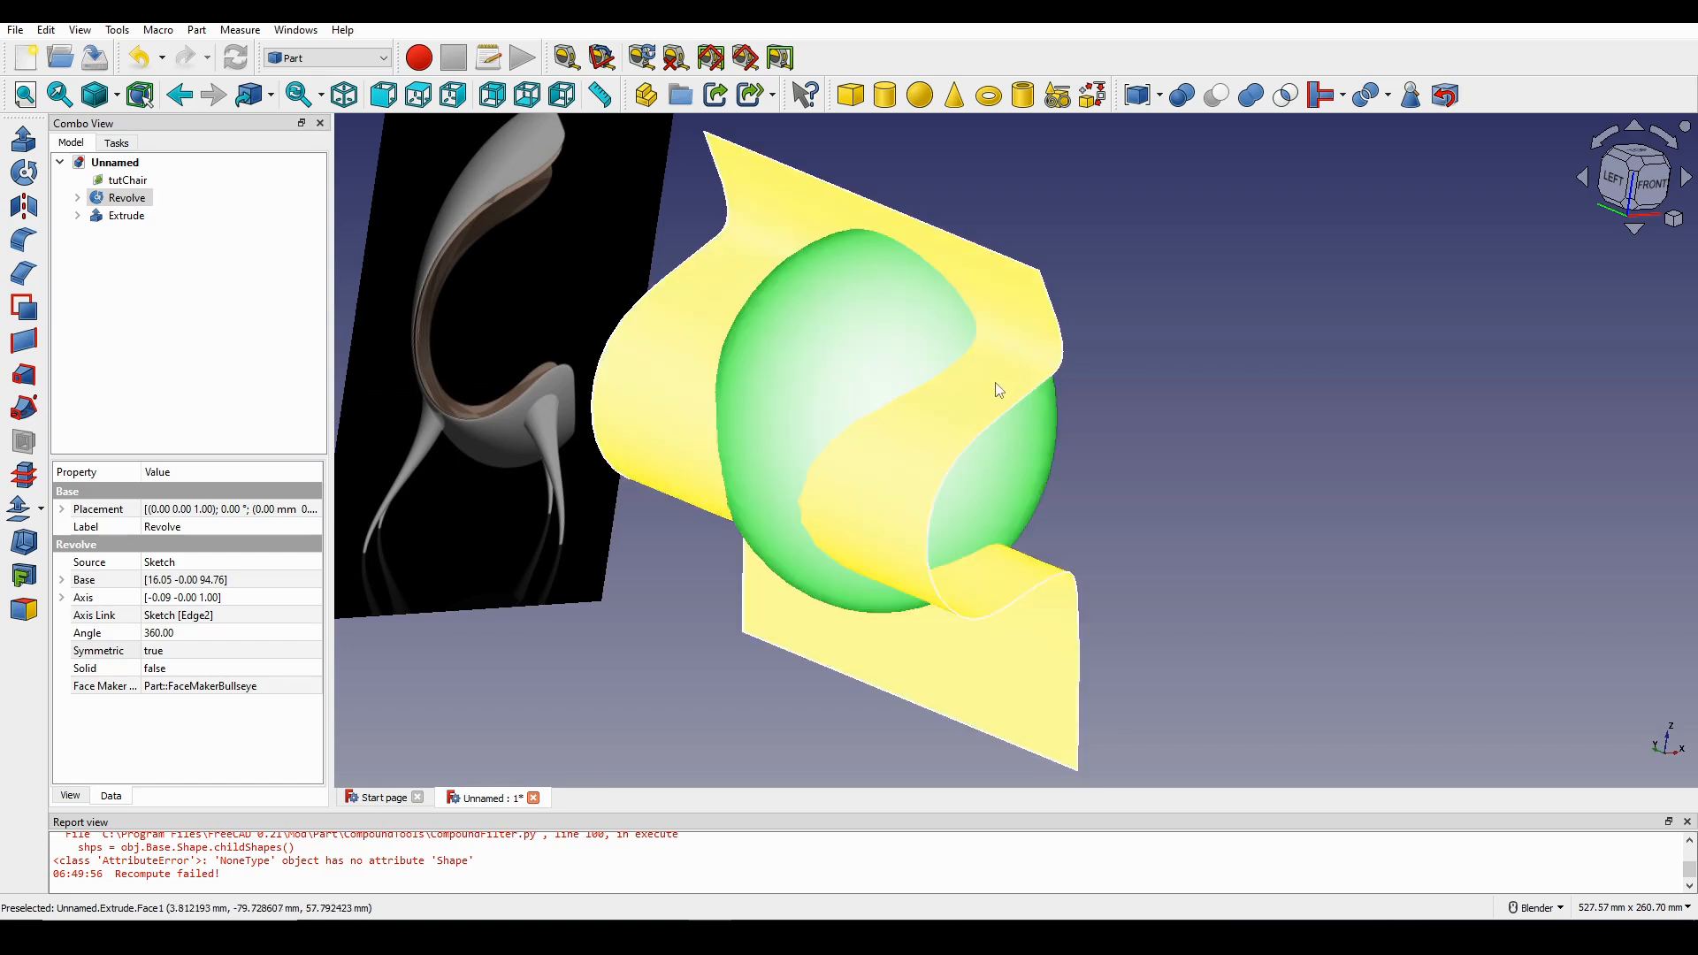
{"action": "left_click", "coordinate": [1000, 390], "text": "ctrl"}
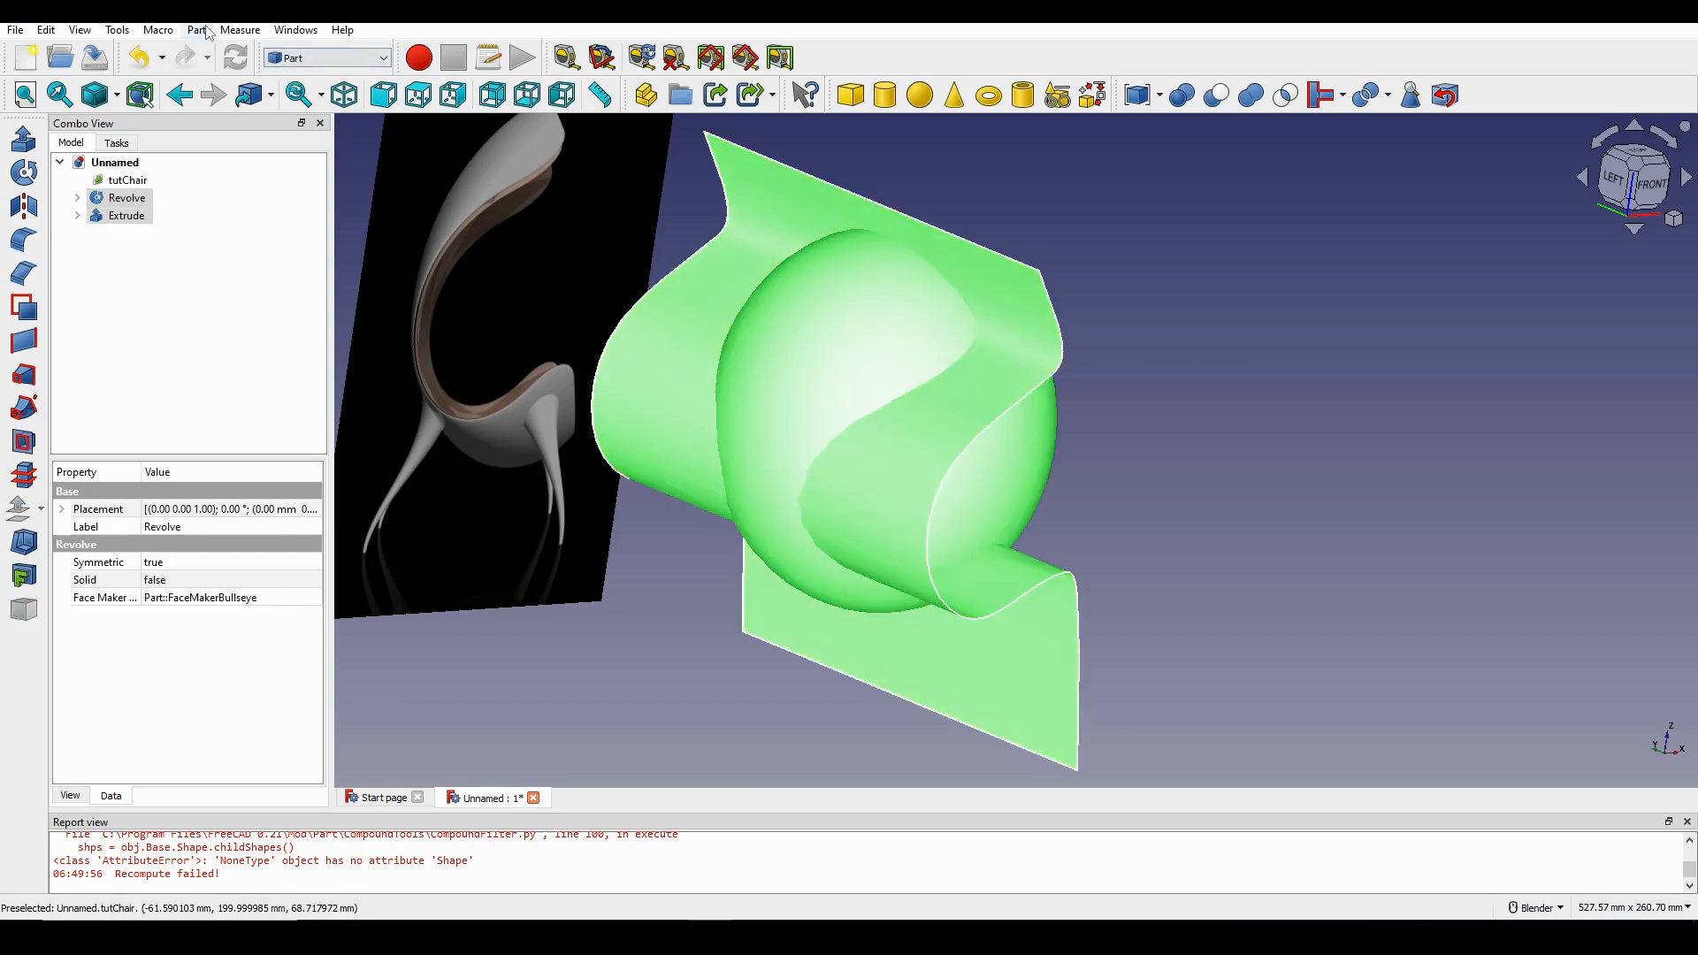
{"action": "left_click", "coordinate": [198, 30]}
{"action": "mouse_move", "coordinate": [371, 375]}
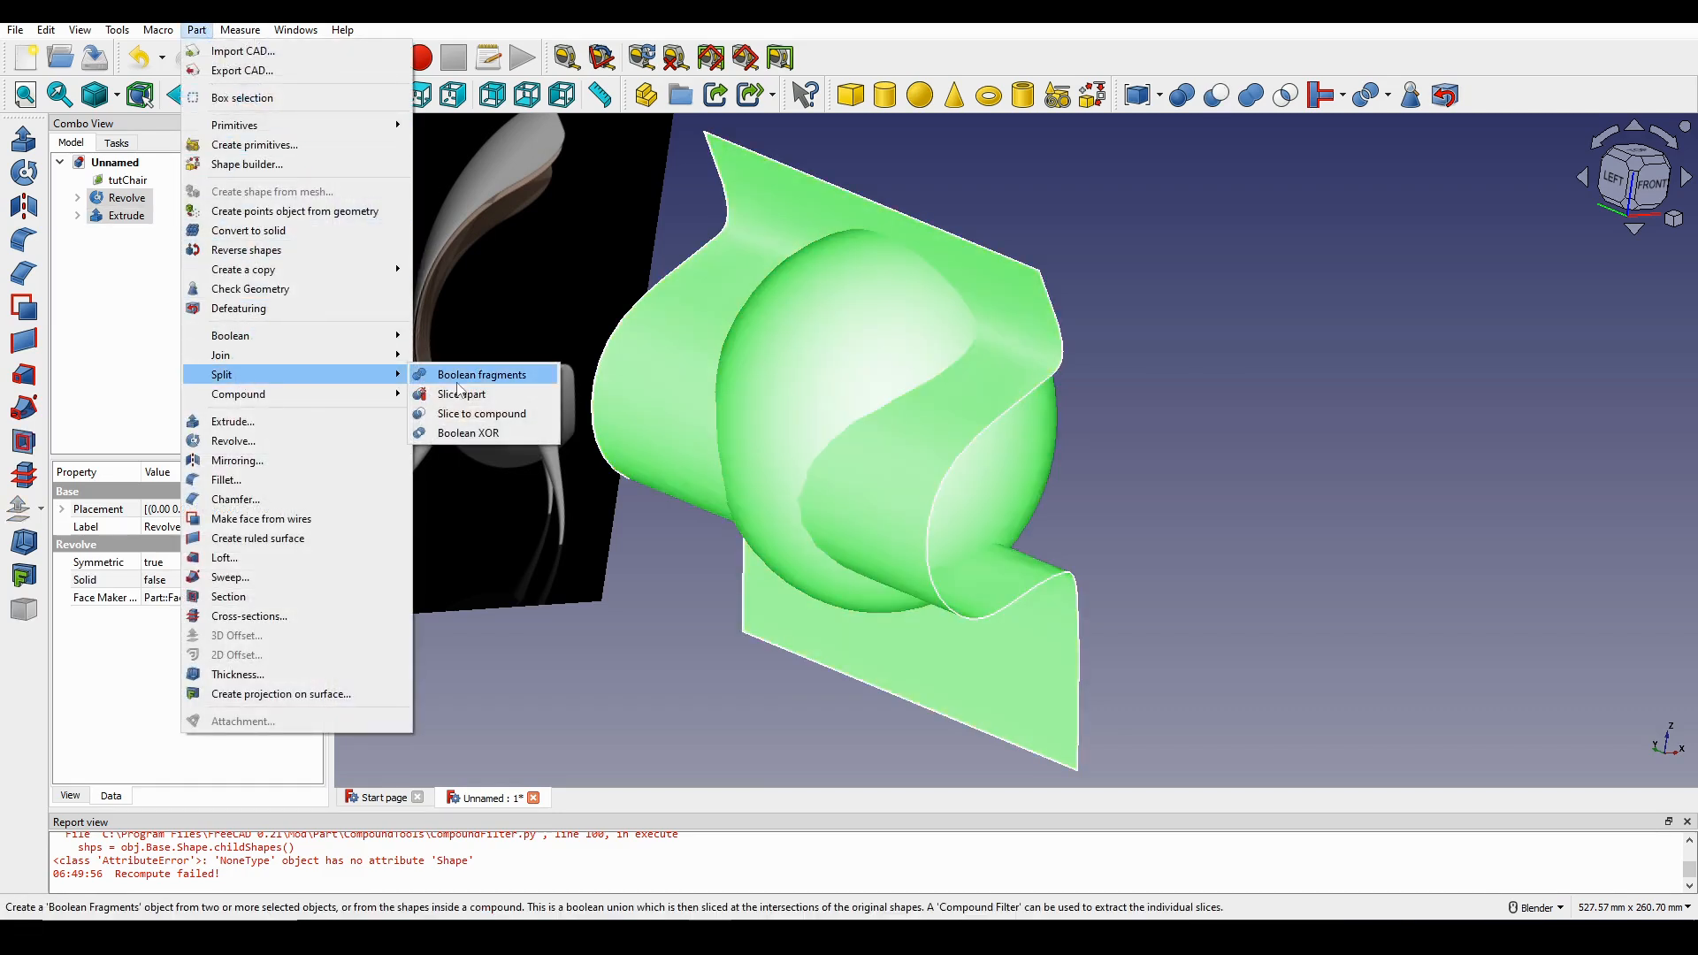
{"action": "left_click", "coordinate": [459, 394]}
{"action": "middle_click_drag", "start_coordinate": [1073, 577], "coordinate": [1027, 501]}
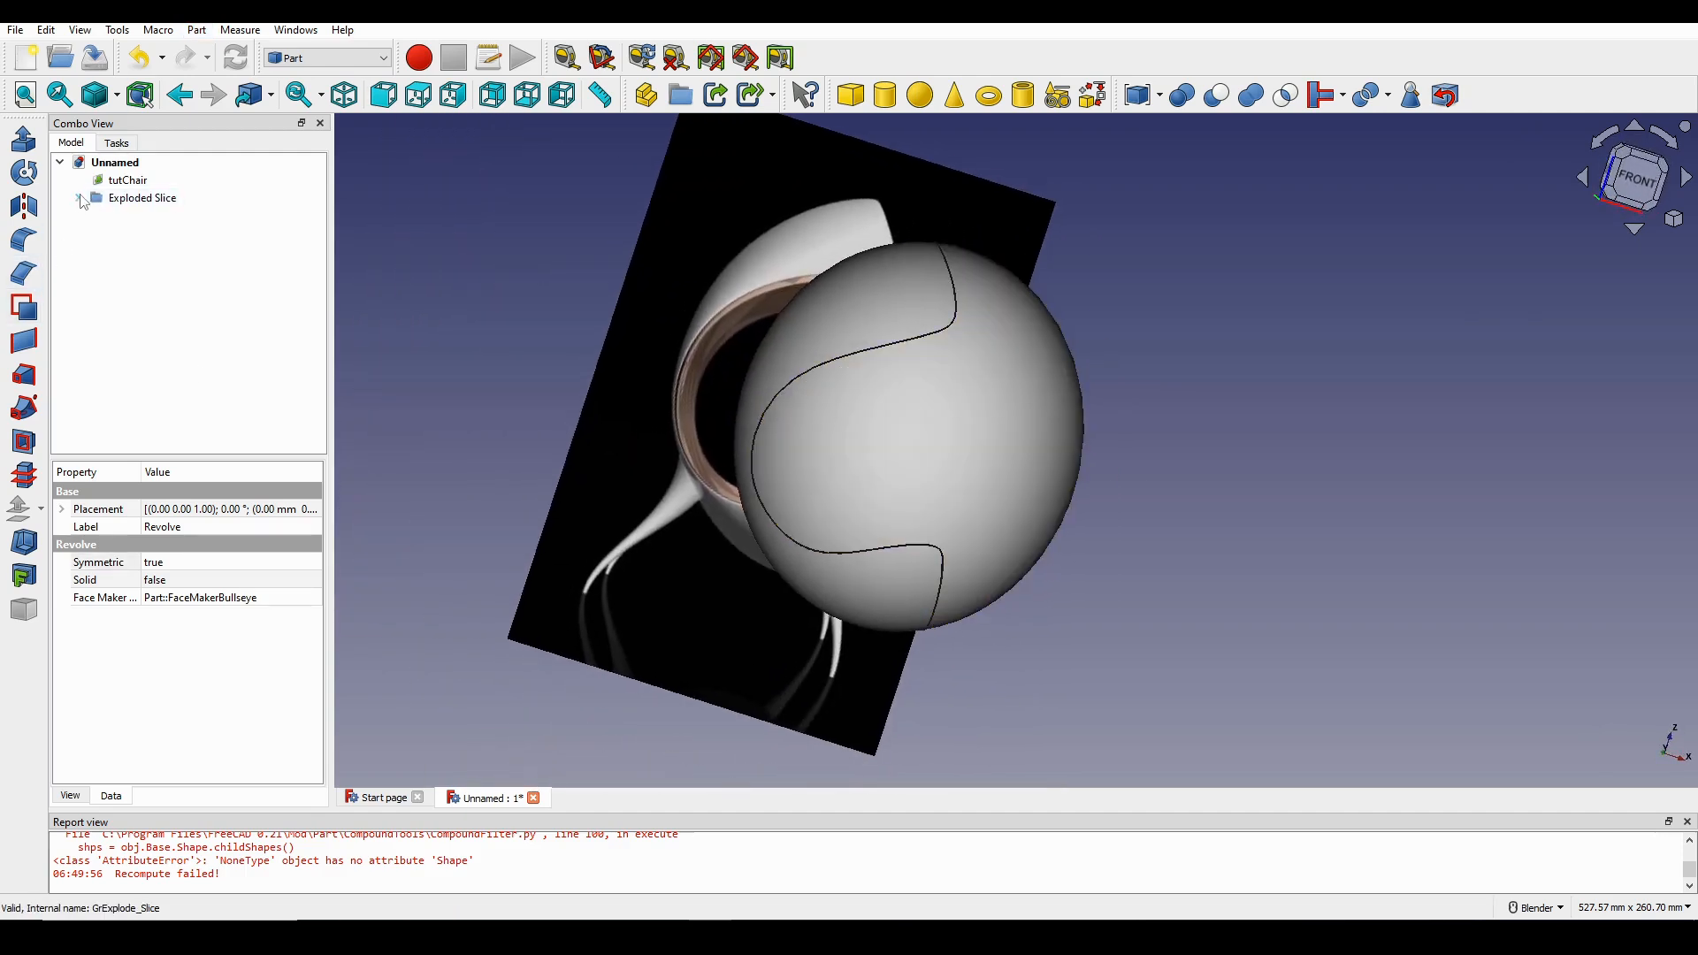
Expand the Exploded Slice group and hide Slice.0, the part of the ellipsoid outside the chair shell.
{"action": "left_click", "coordinate": [79, 199]}
{"action": "left_click", "coordinate": [141, 216]}
{"action": "left_click", "coordinate": [141, 234]}
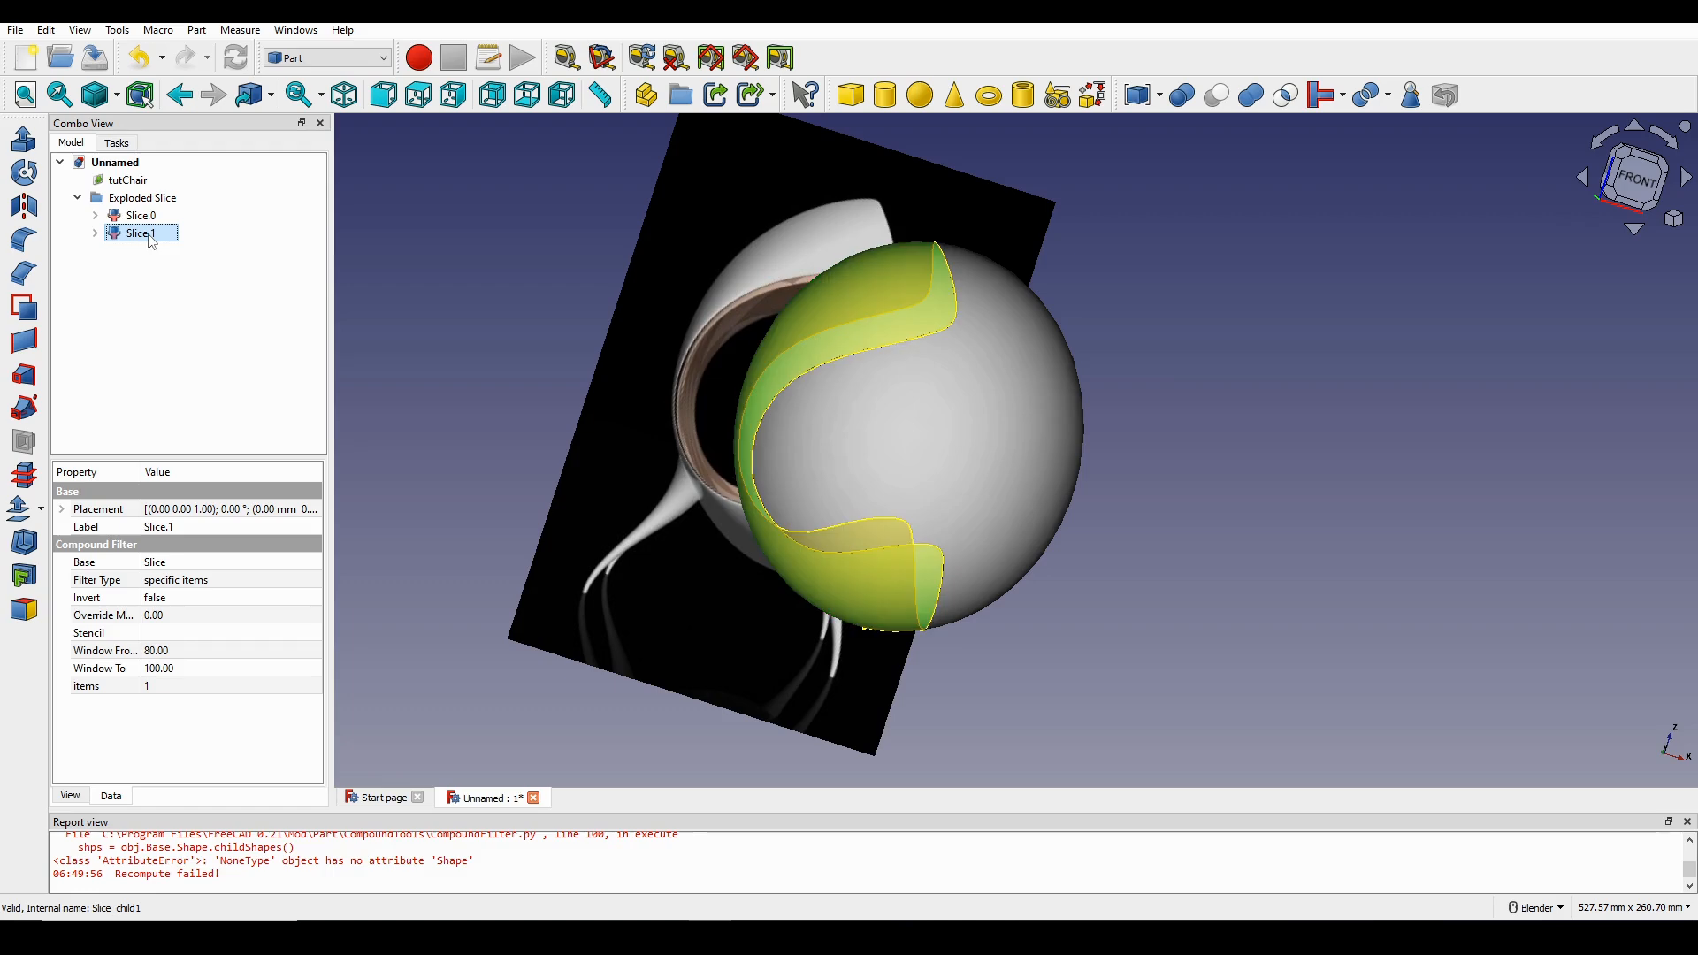
{"action": "middle_click_drag", "start_coordinate": [1039, 417], "coordinate": [1111, 421]}
{"action": "left_click", "coordinate": [1023, 413]}
{"action": "key", "text": "space"}
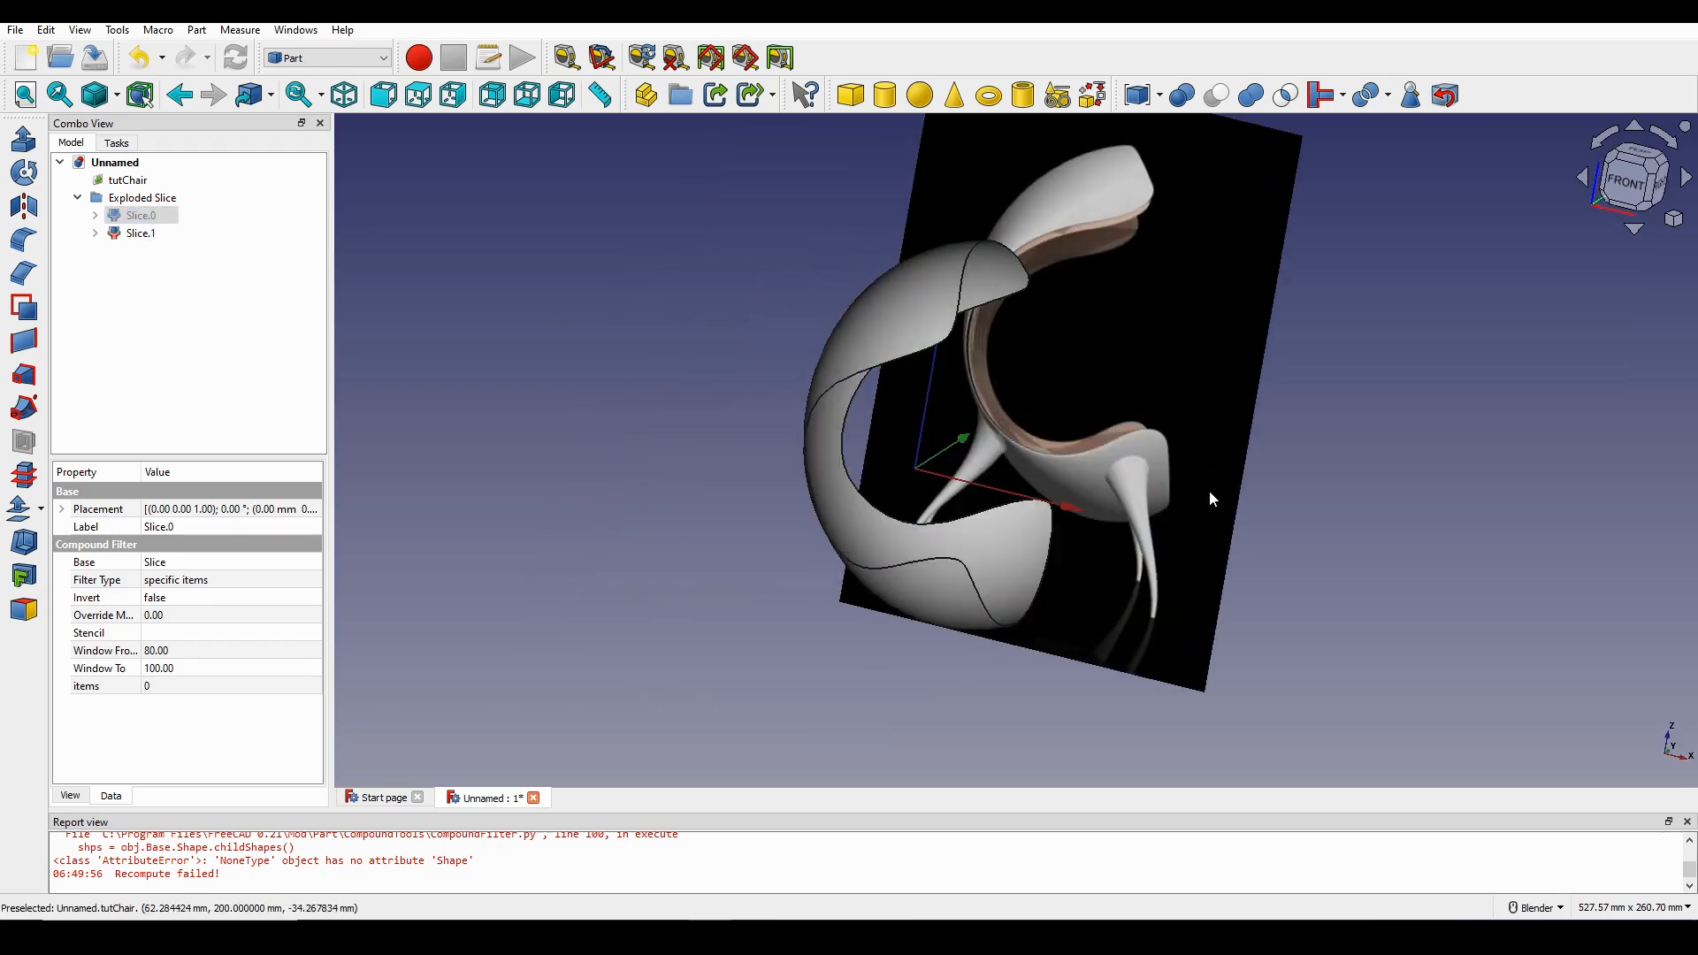
Switch to the Draft workbench and turn off the grid around the sliced chair shell.
{"action": "middle_click_drag", "start_coordinate": [1210, 497], "coordinate": [755, 499]}
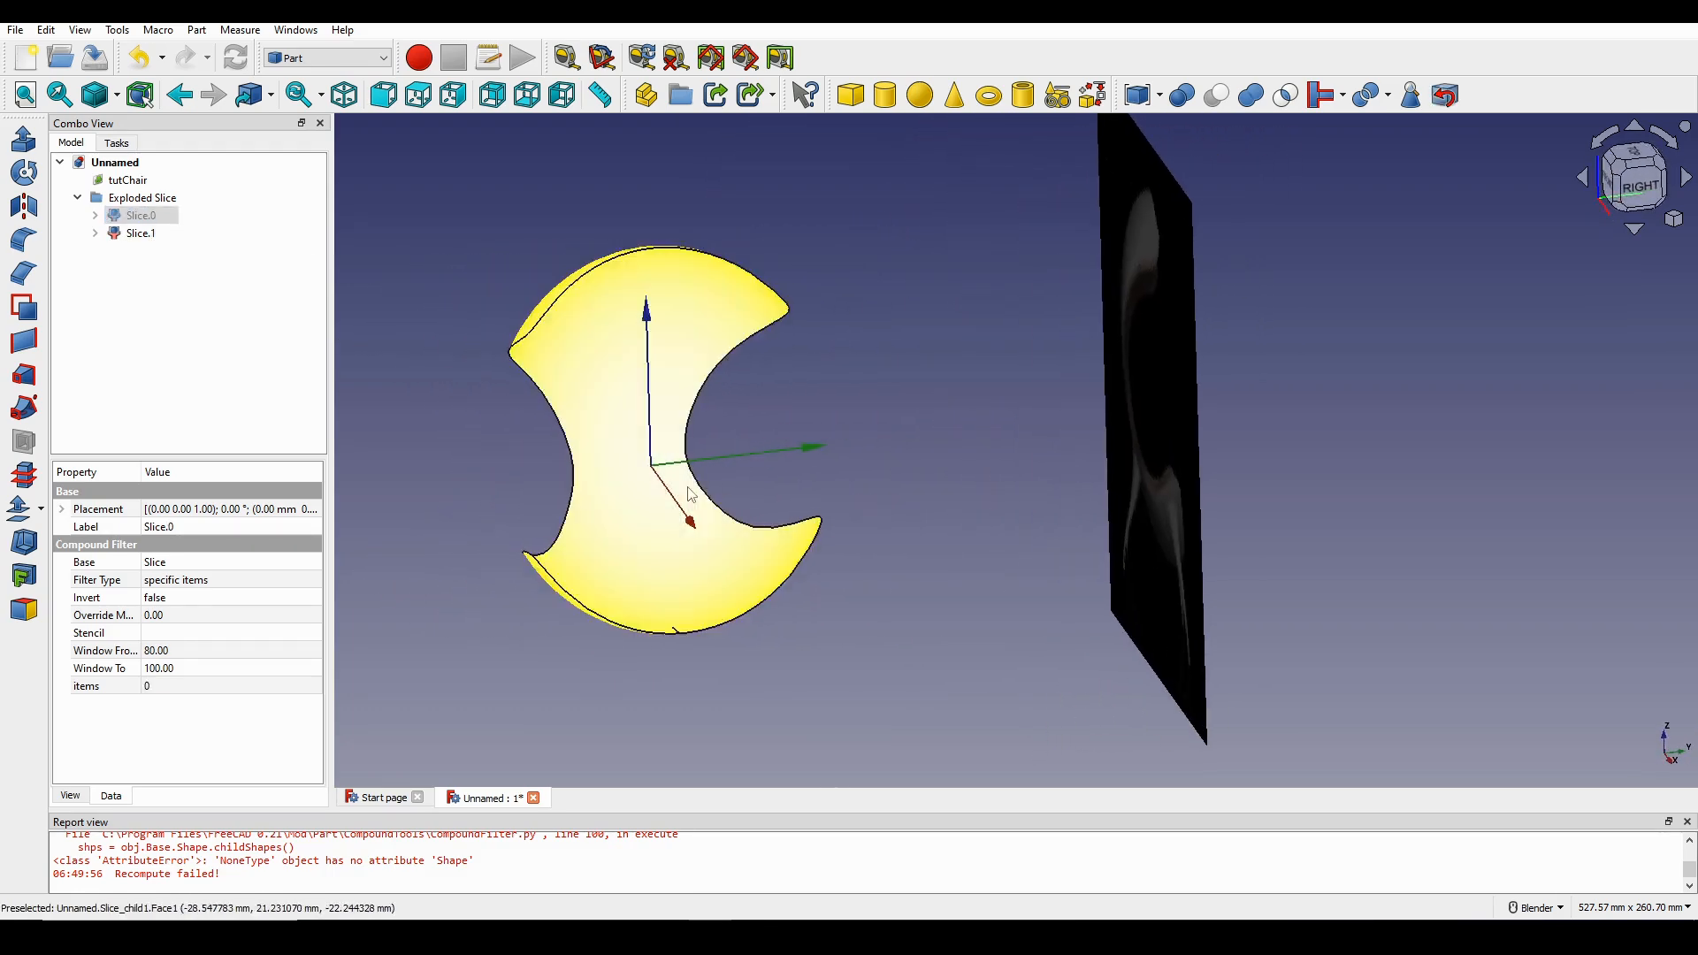
{"action": "scroll", "coordinate": [685, 495], "scroll_direction": "up", "scroll_amount": 2}
{"action": "scroll", "coordinate": [652, 507], "scroll_direction": "down", "scroll_amount": 1}
{"action": "middle_click_drag", "start_coordinate": [652, 507], "coordinate": [863, 425]}
{"action": "left_click", "coordinate": [862, 426]}
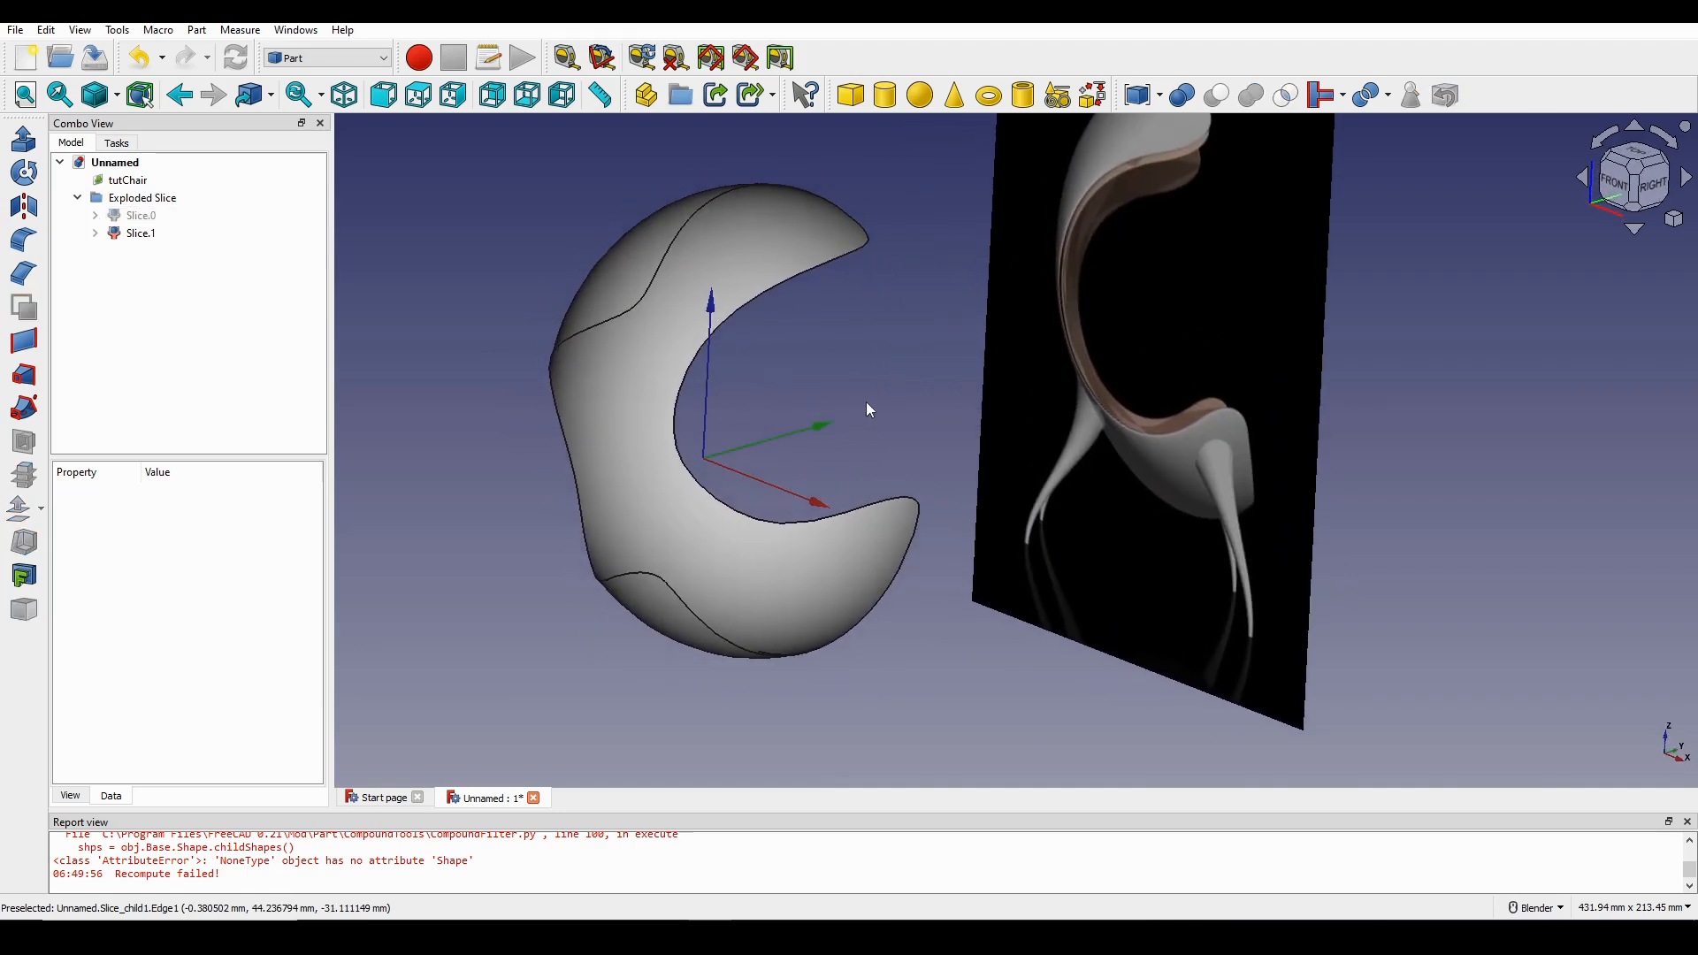
{"action": "left_click", "coordinate": [327, 57]}
{"action": "left_click", "coordinate": [305, 73]}
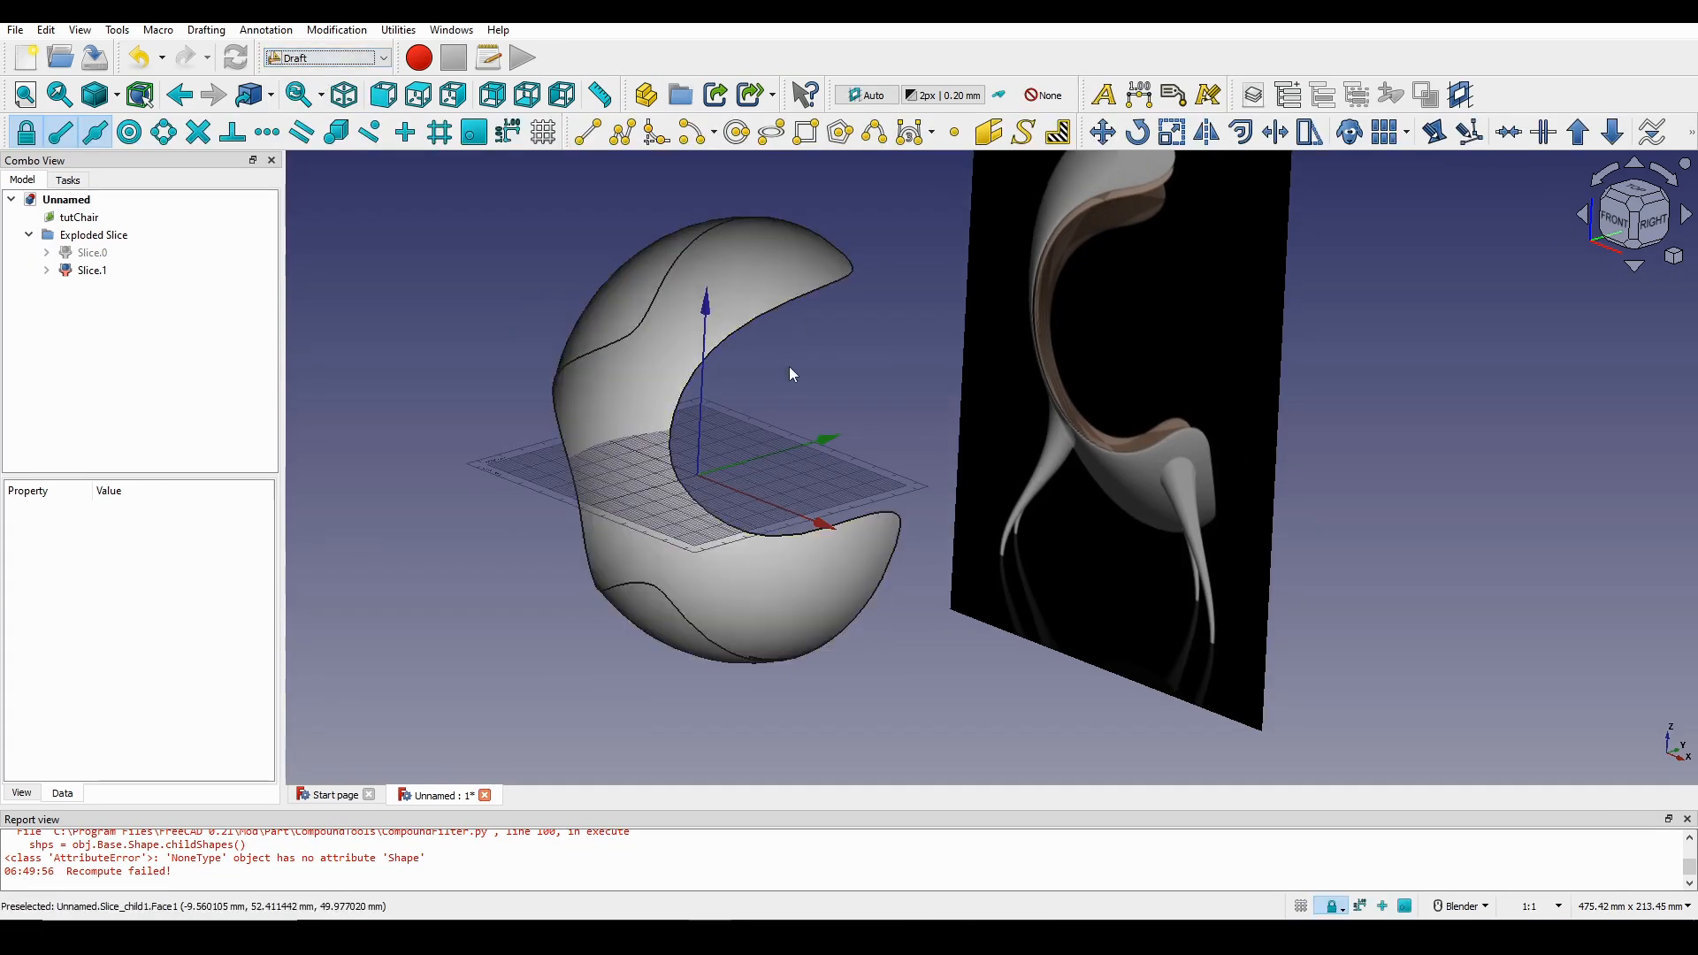
{"action": "scroll", "coordinate": [757, 375], "scroll_direction": "up", "scroll_amount": 2}
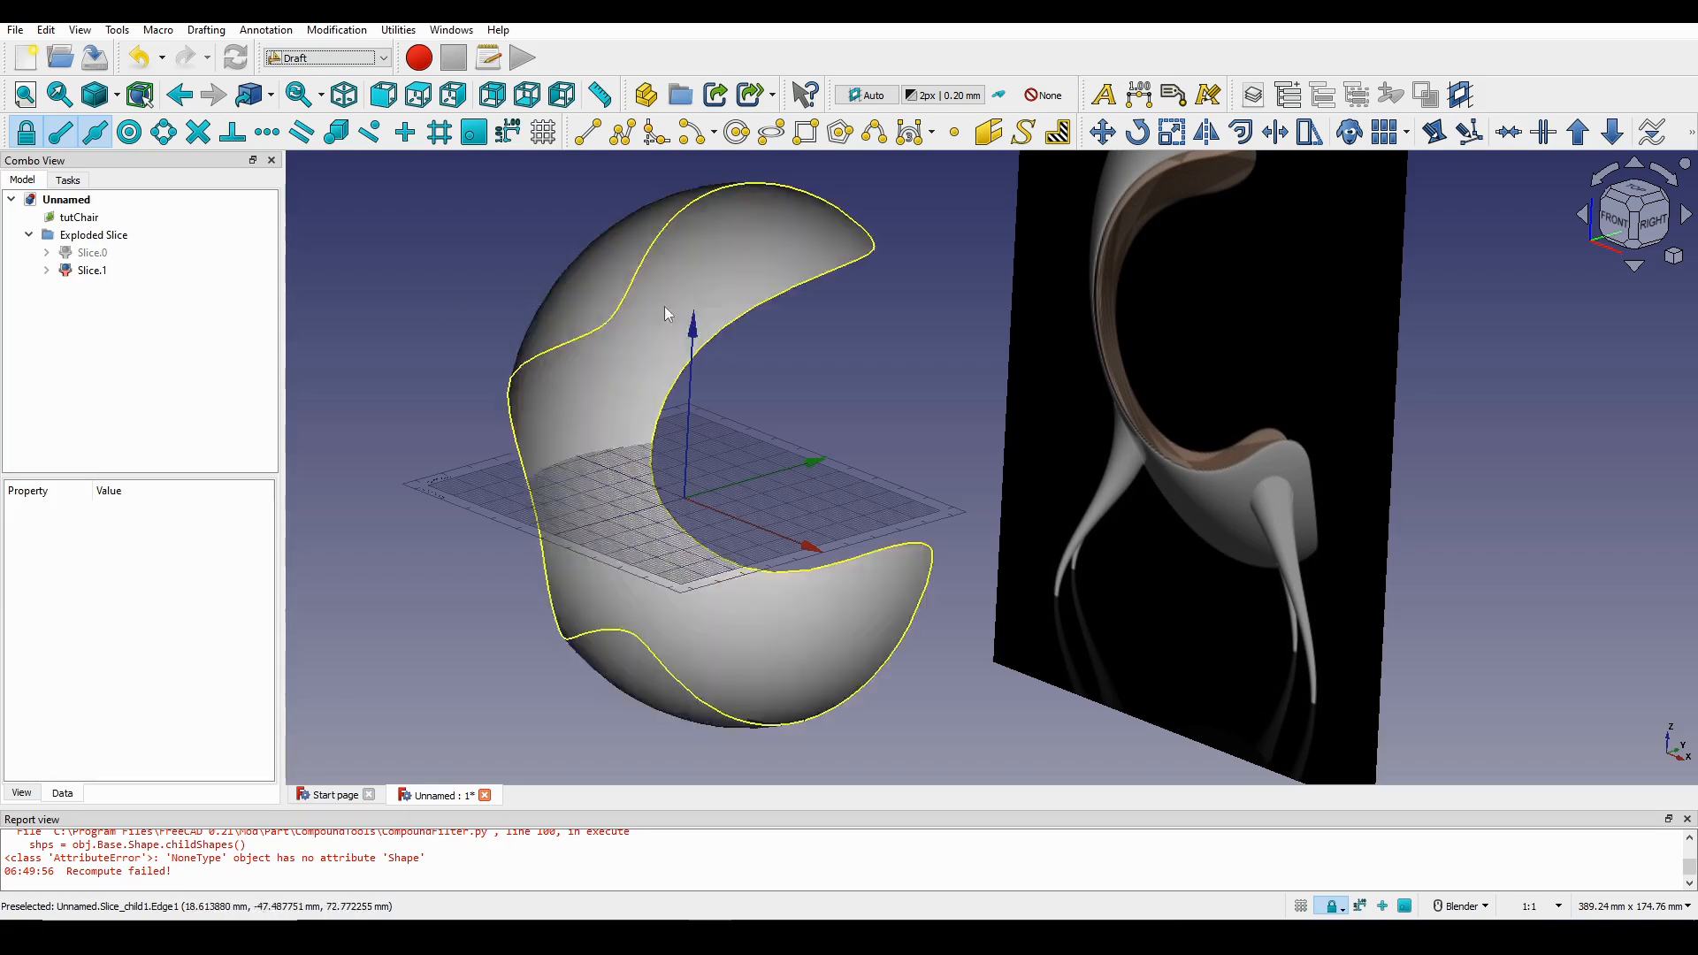
{"action": "middle_click_drag", "start_coordinate": [751, 358], "coordinate": [723, 359]}
{"action": "scroll", "coordinate": [1199, 242], "scroll_direction": "down", "scroll_amount": 1}
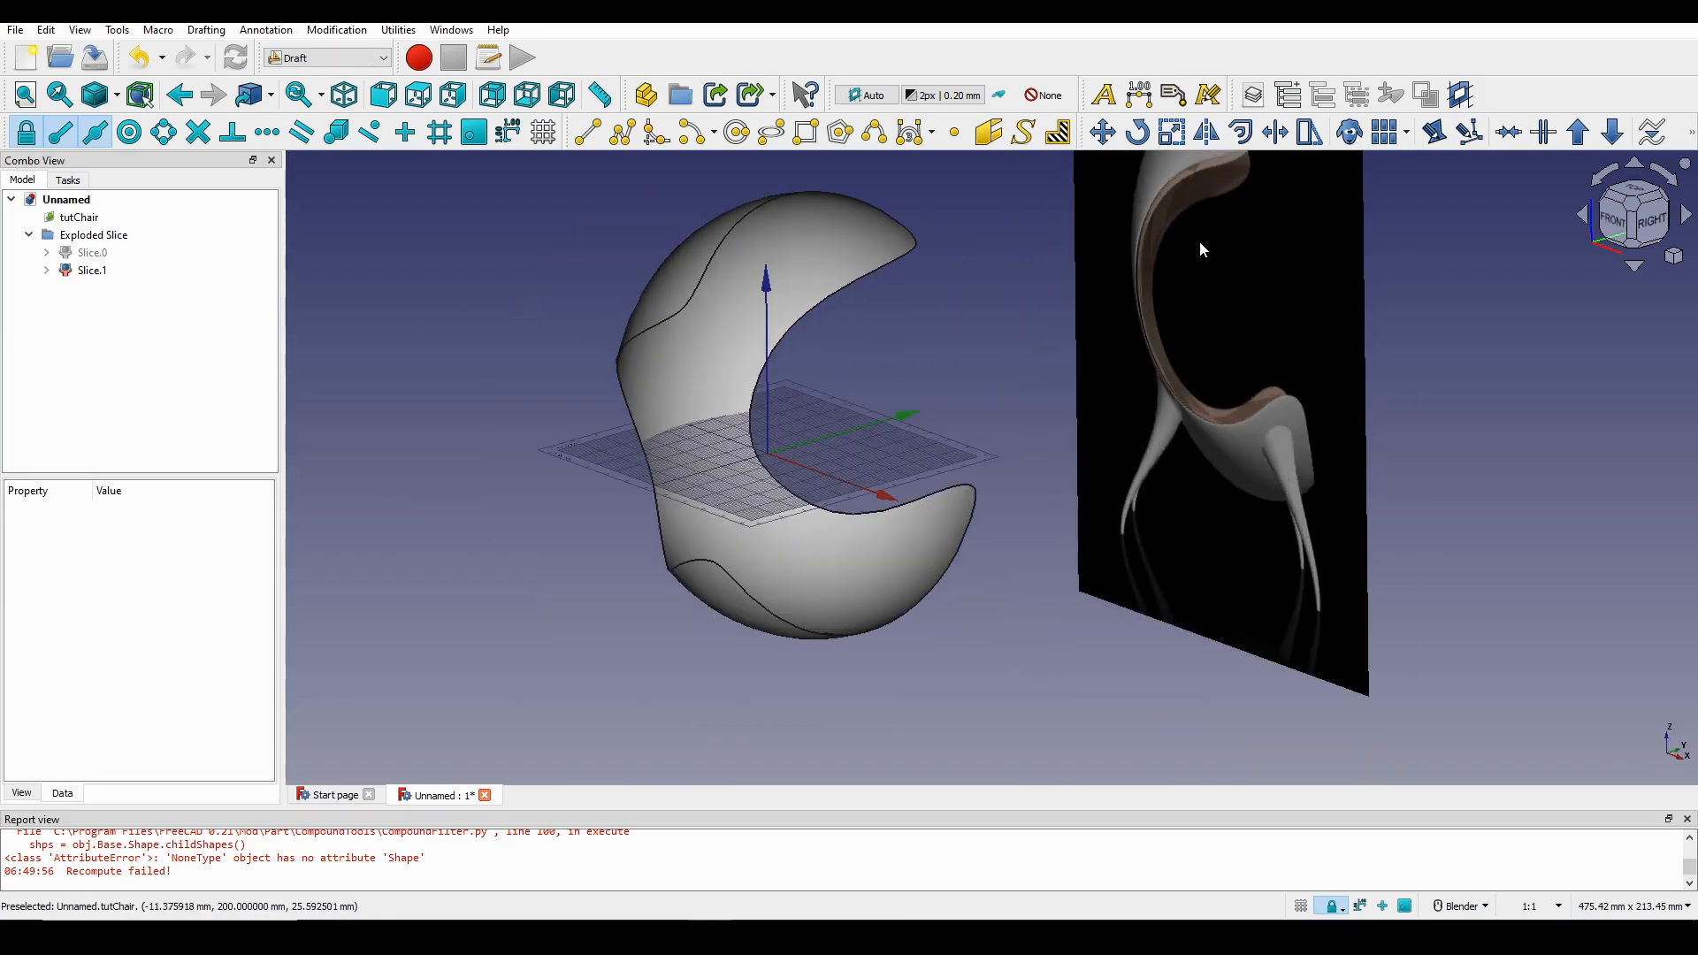
{"action": "middle_click_drag", "start_coordinate": [1088, 321], "coordinate": [763, 420]}
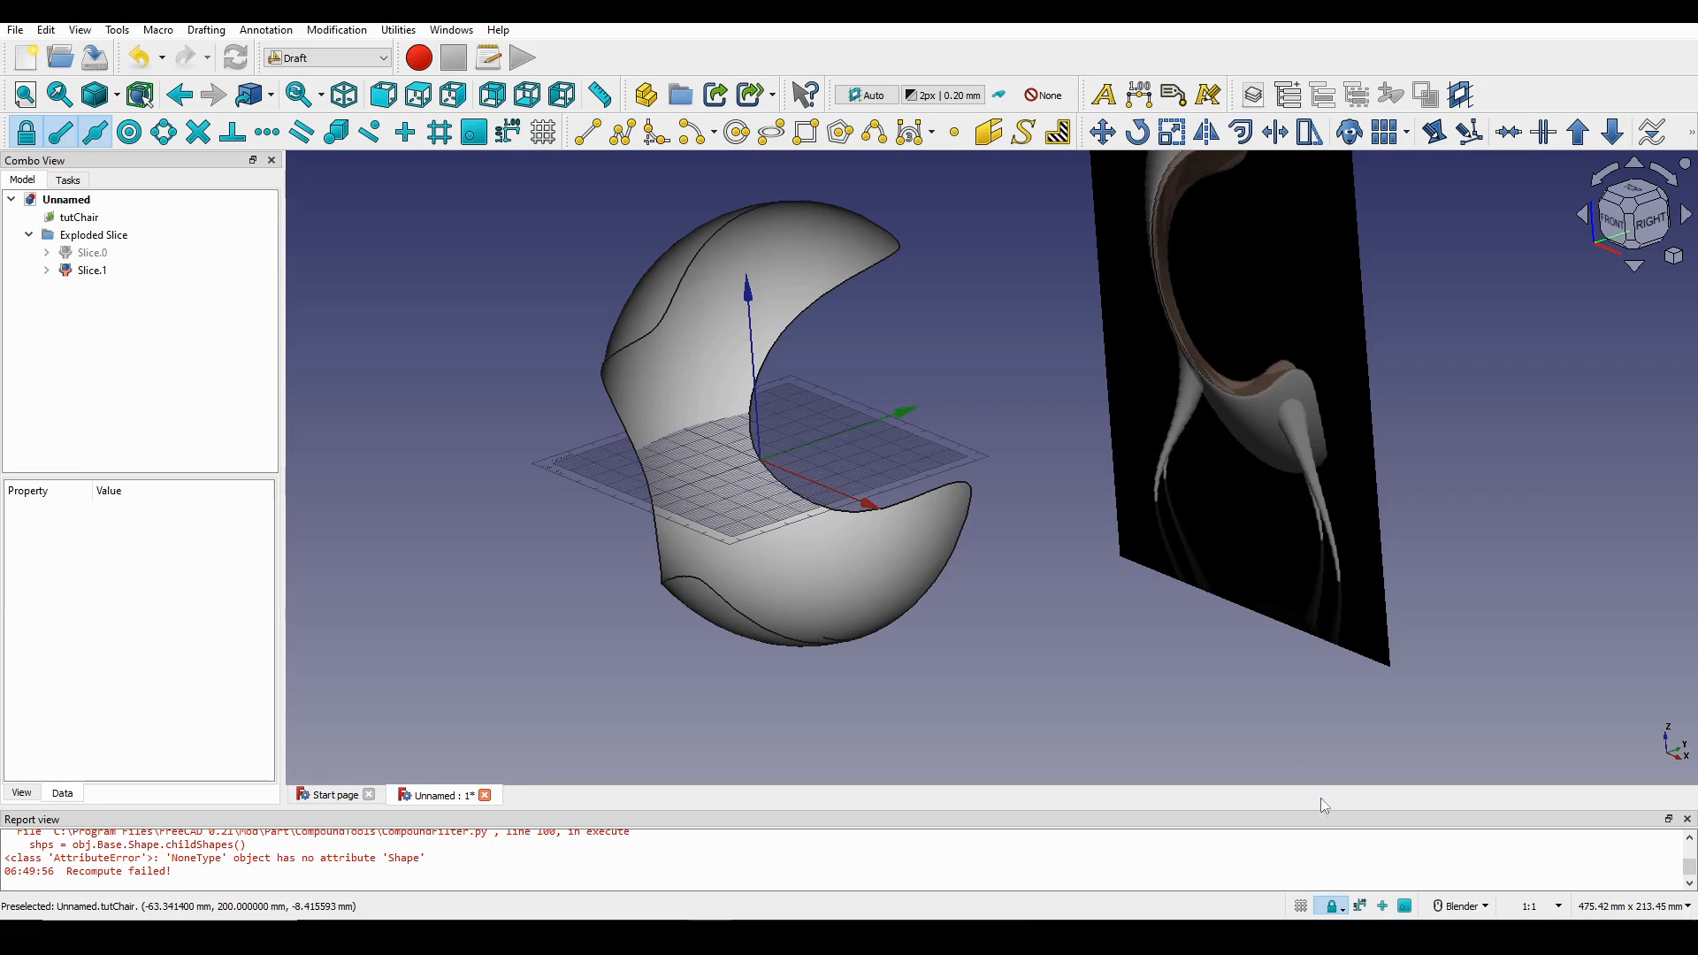
{"action": "left_click", "coordinate": [1302, 907]}
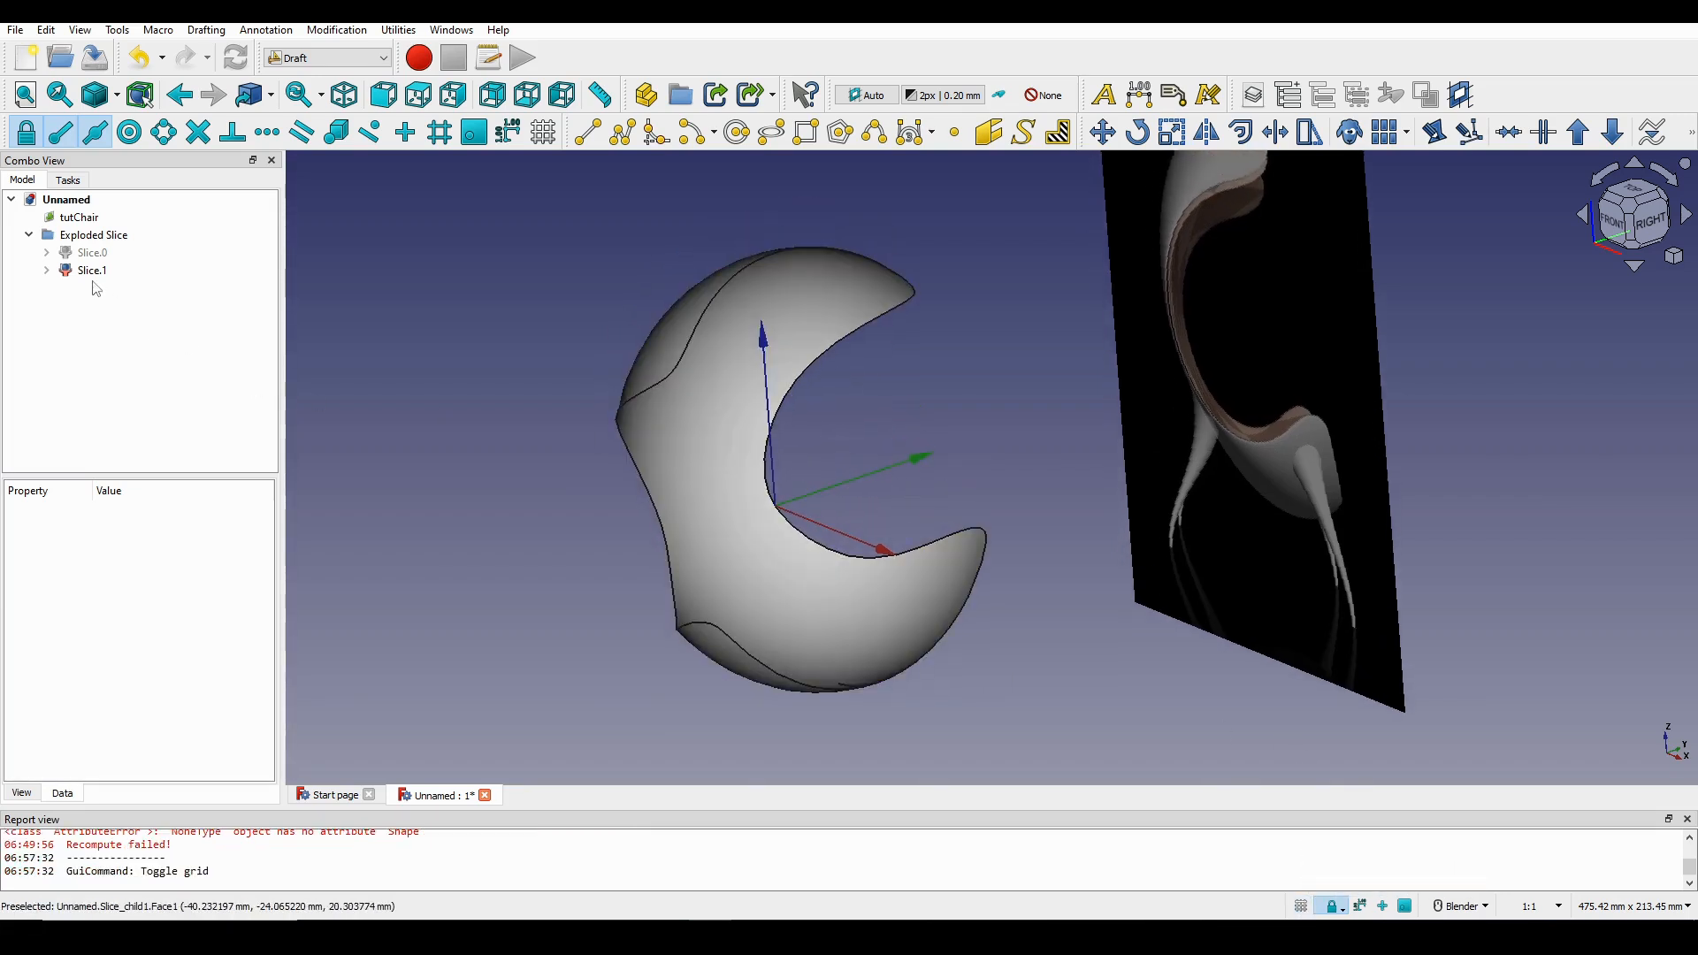
Create a Draft clone of Slice.1, the visible chair shell.
{"action": "left_click", "coordinate": [92, 269]}
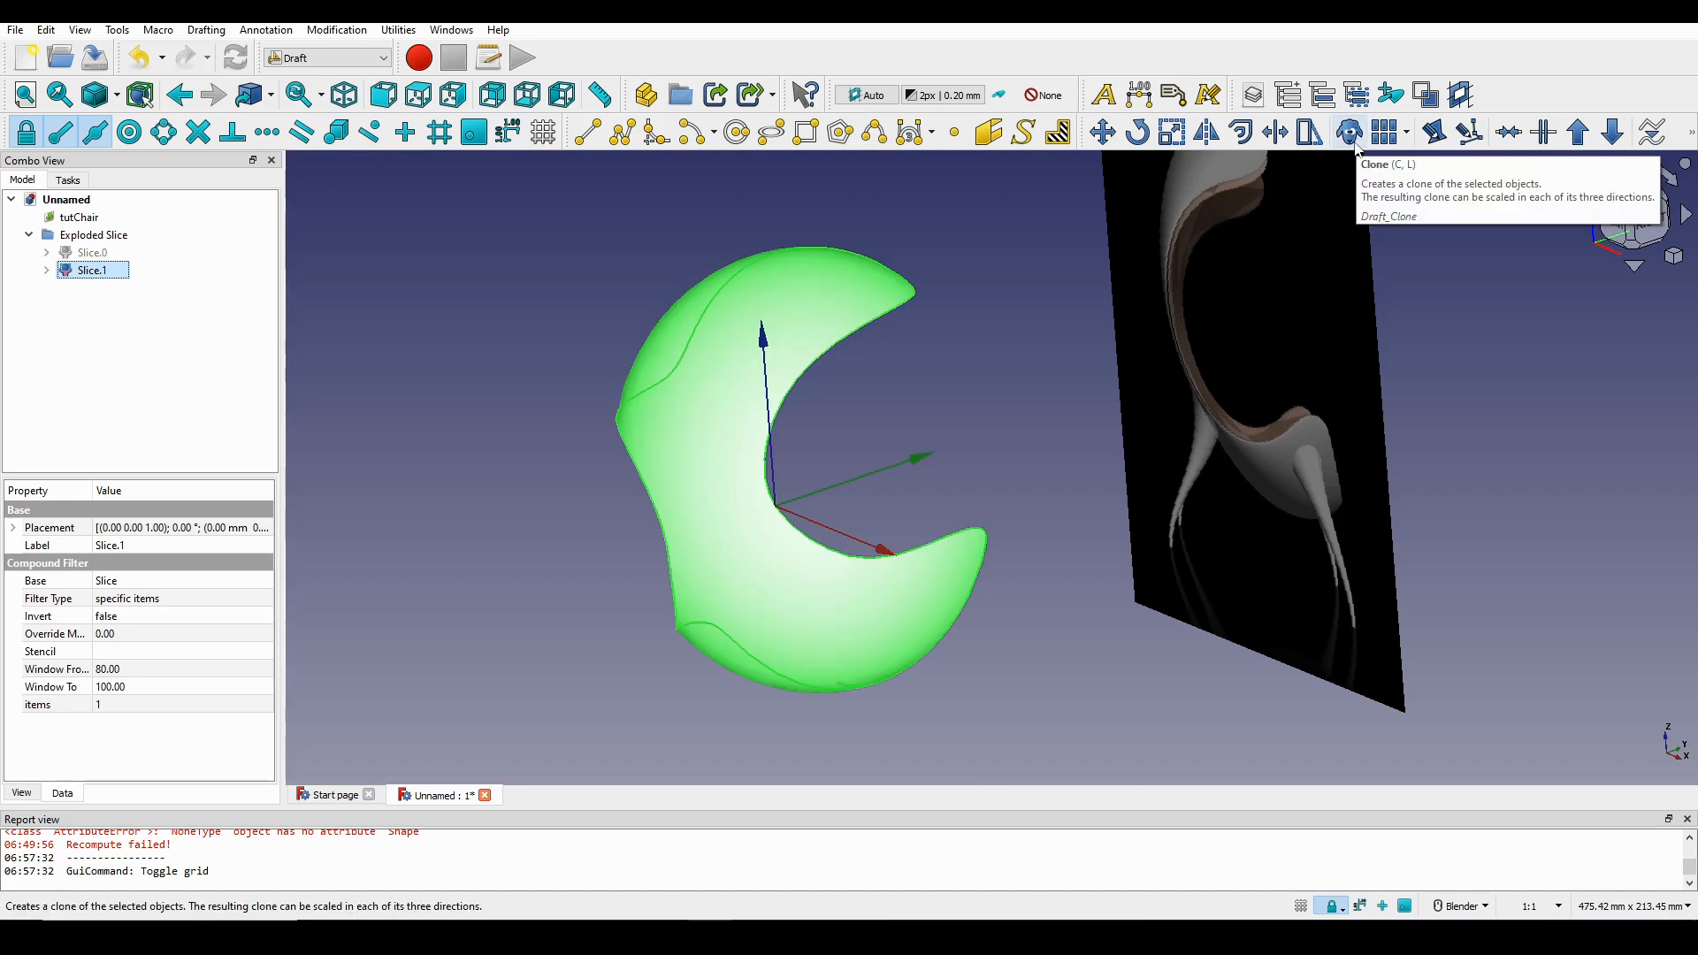
{"action": "left_click", "coordinate": [1349, 132]}
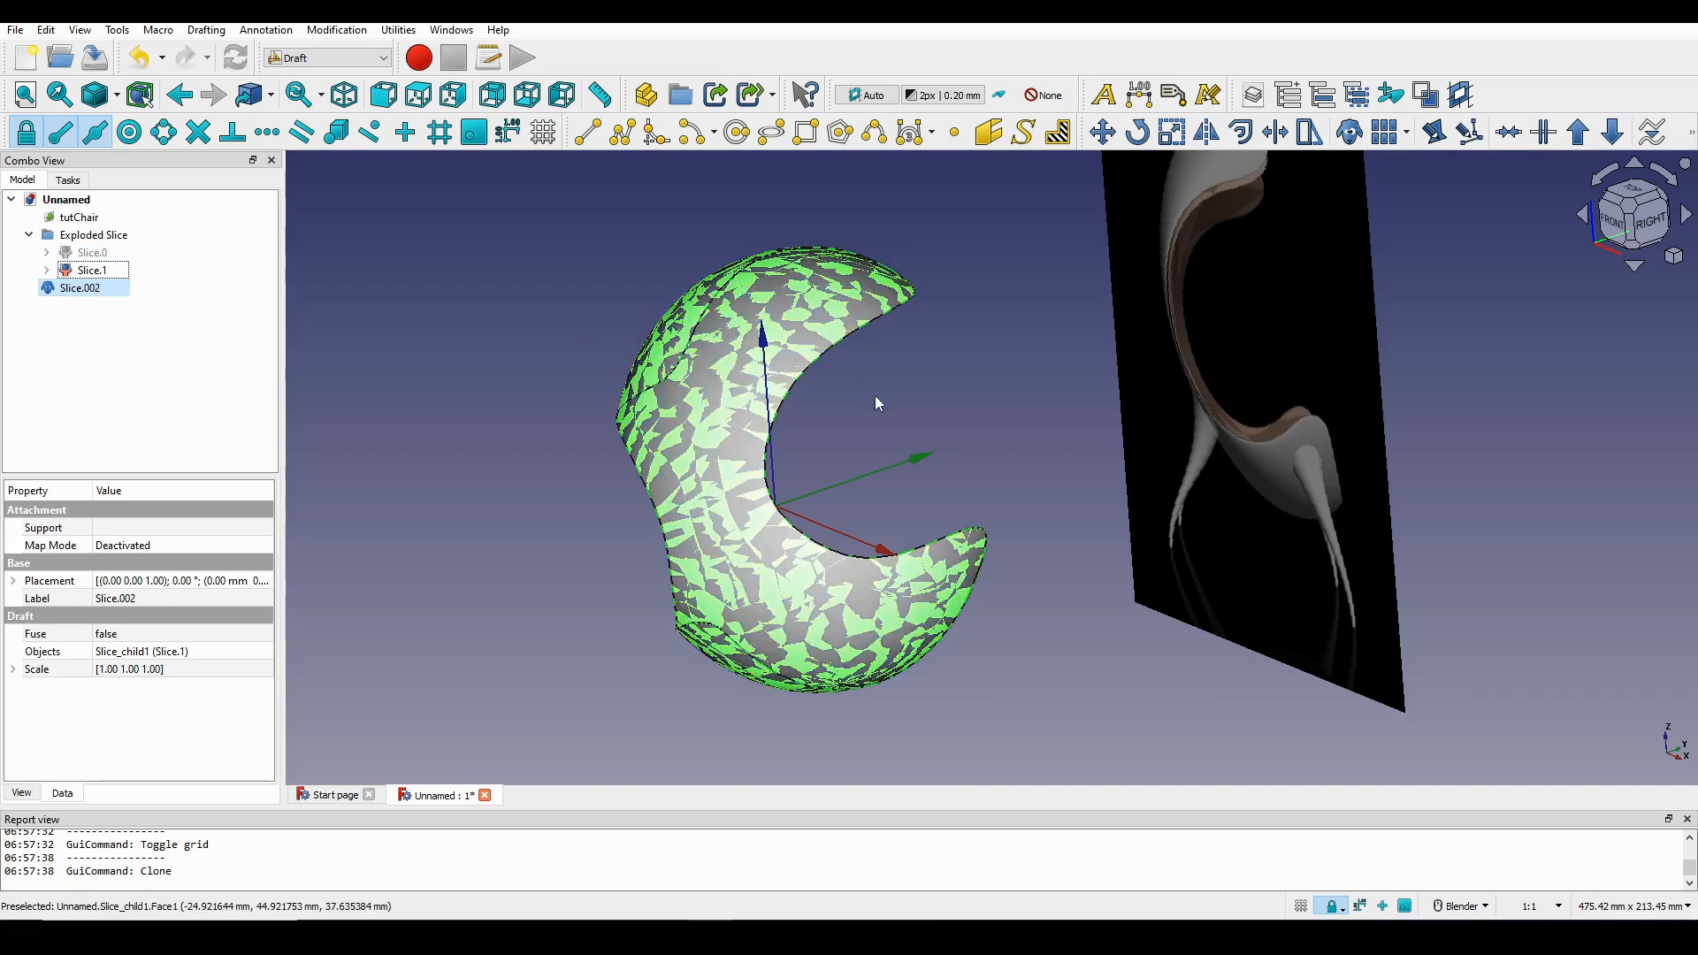
{"action": "scroll", "coordinate": [807, 645], "scroll_direction": "up", "scroll_amount": 1}
Set the scale of the shell clone Slice.002 to 0.90 in x, y and z.
{"action": "left_click", "coordinate": [102, 292]}
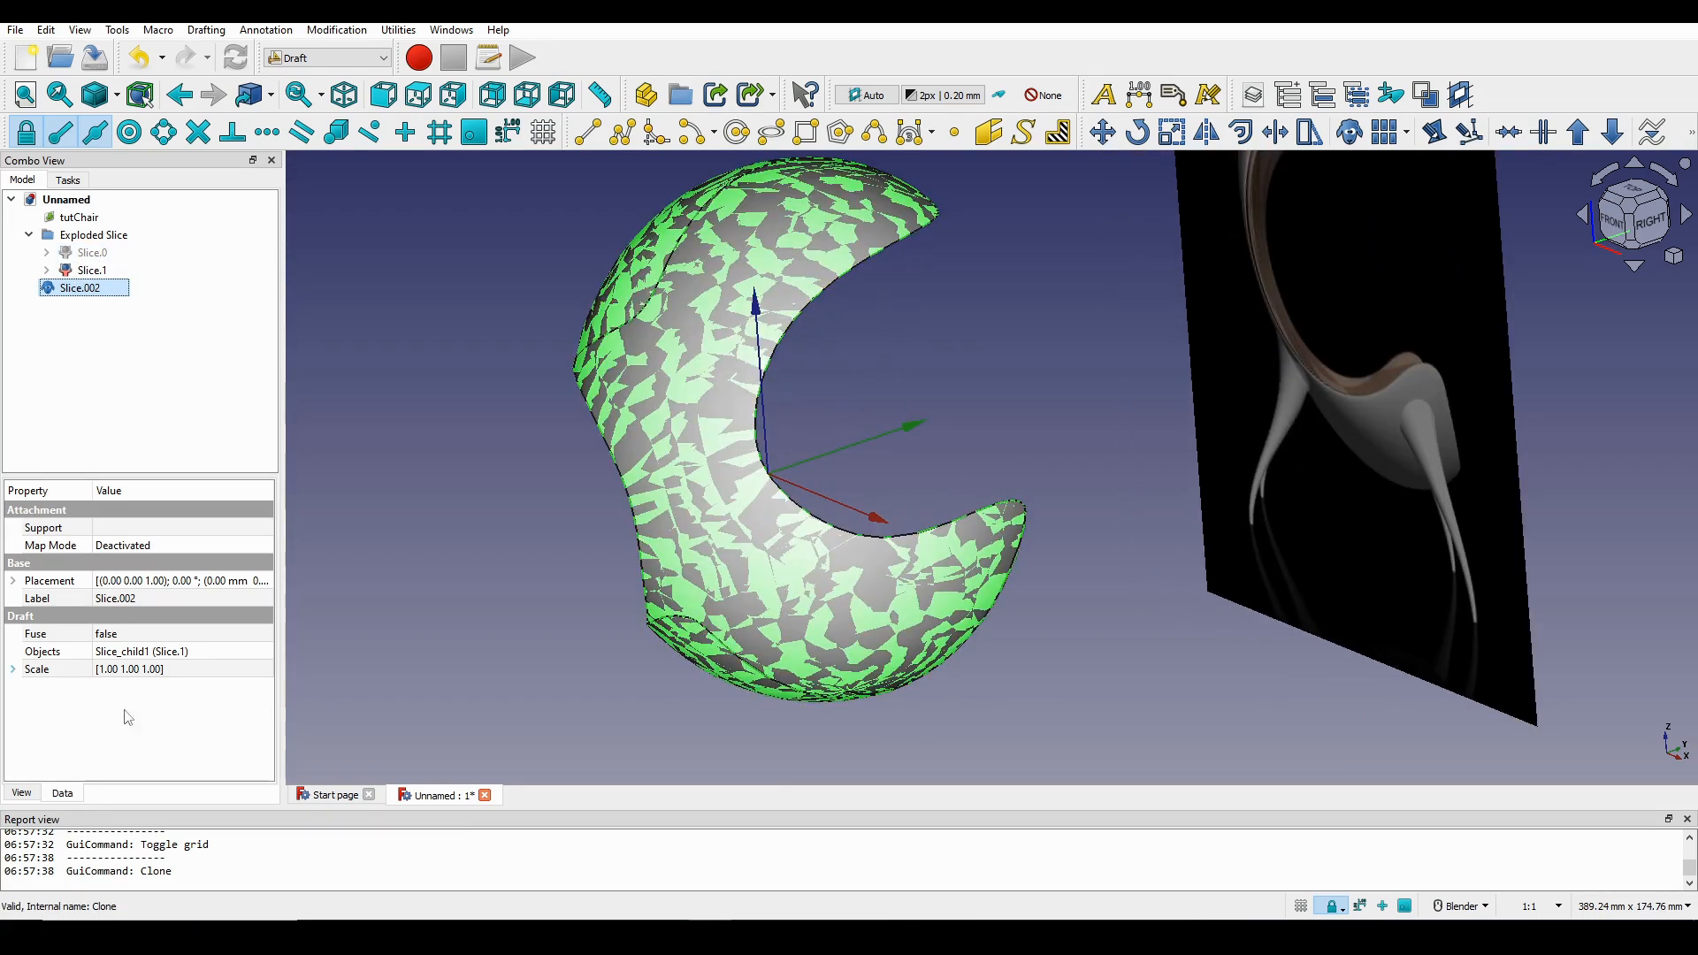
{"action": "left_click", "coordinate": [14, 670]}
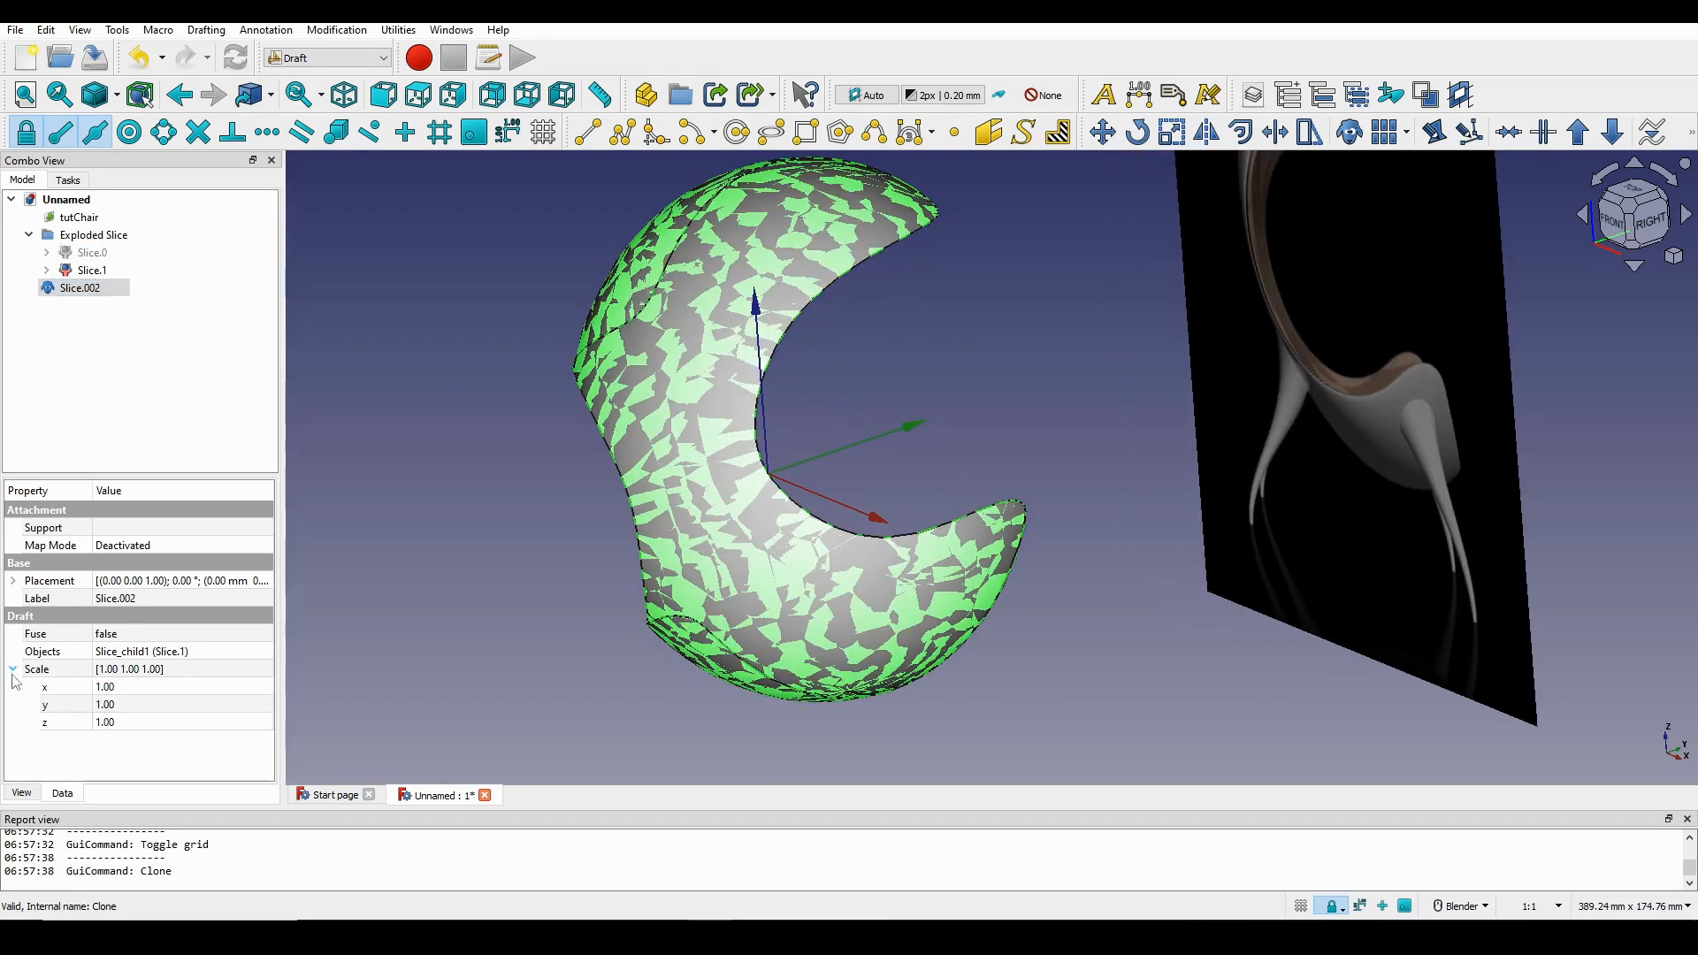
{"action": "left_click", "coordinate": [143, 684]}
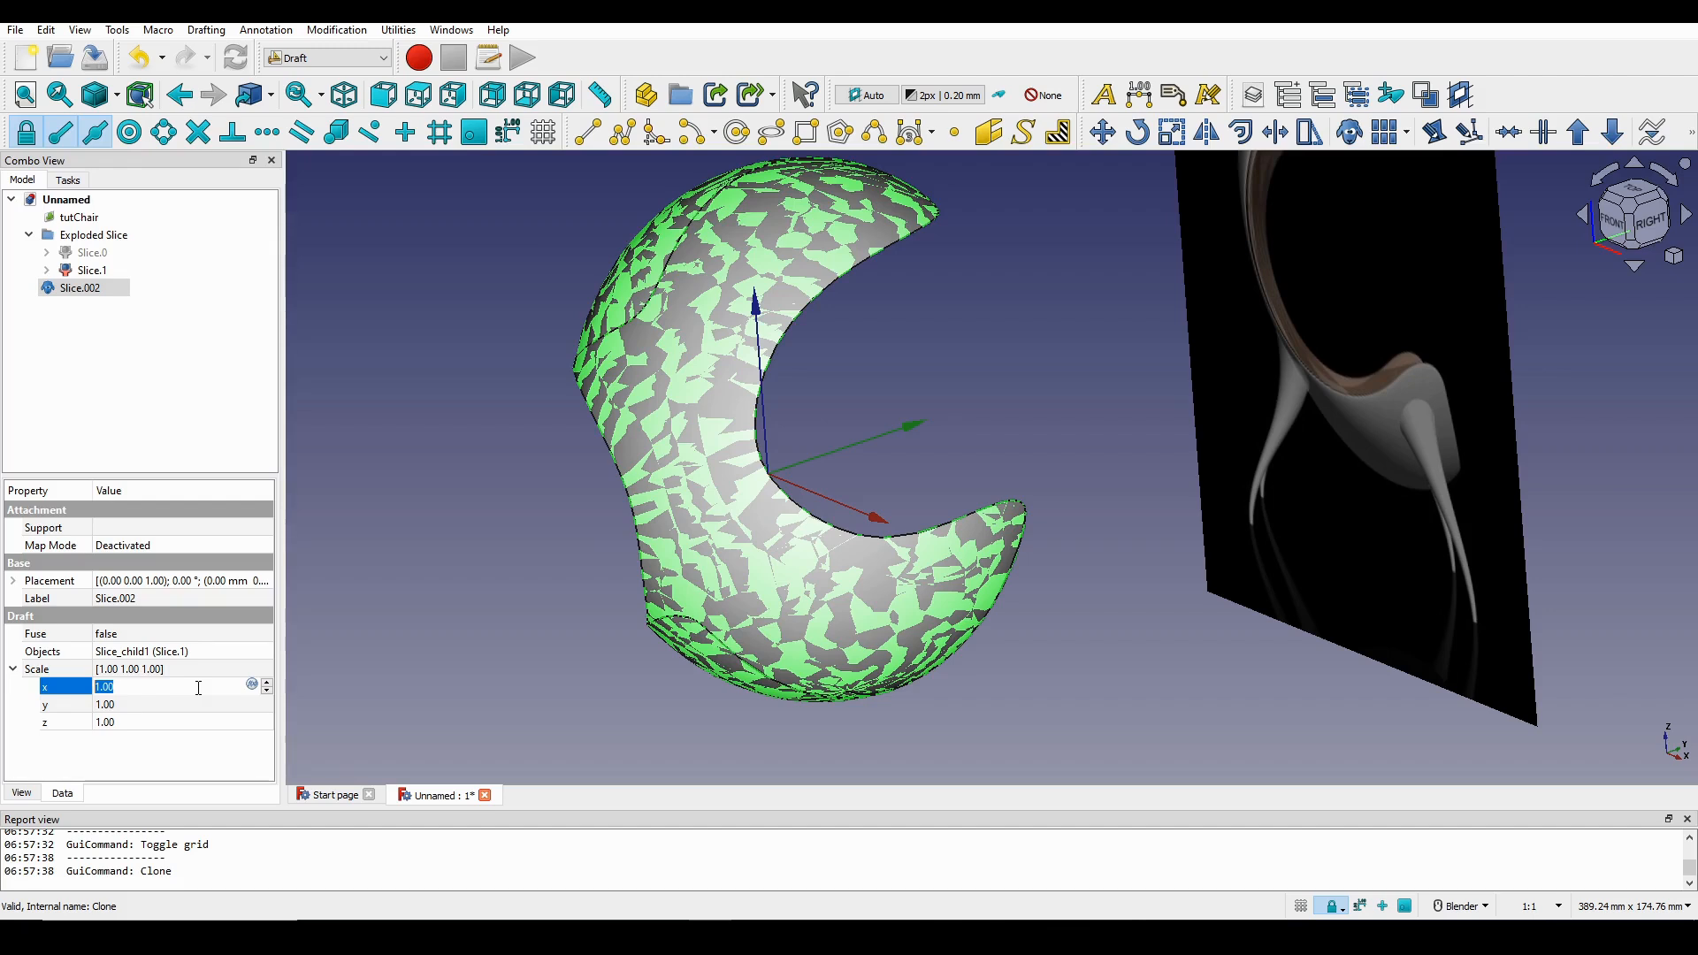
{"action": "key", "text": "Tab"}
{"action": "type", "text": "."}
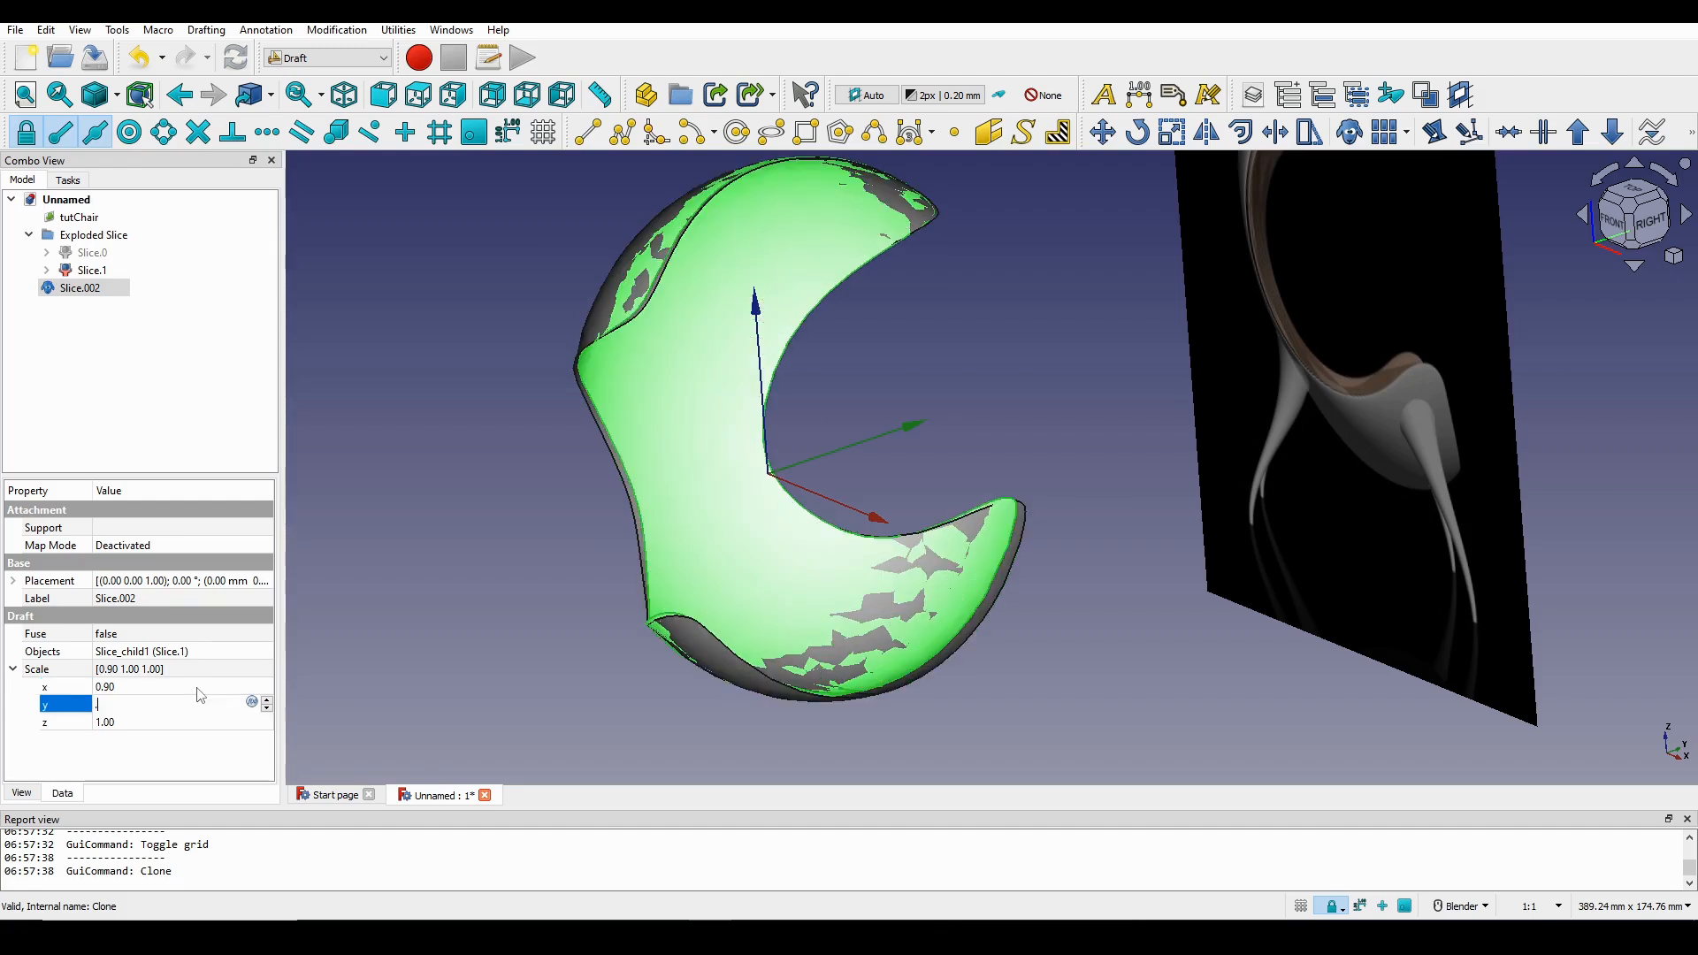
{"action": "key", "text": "Tab"}
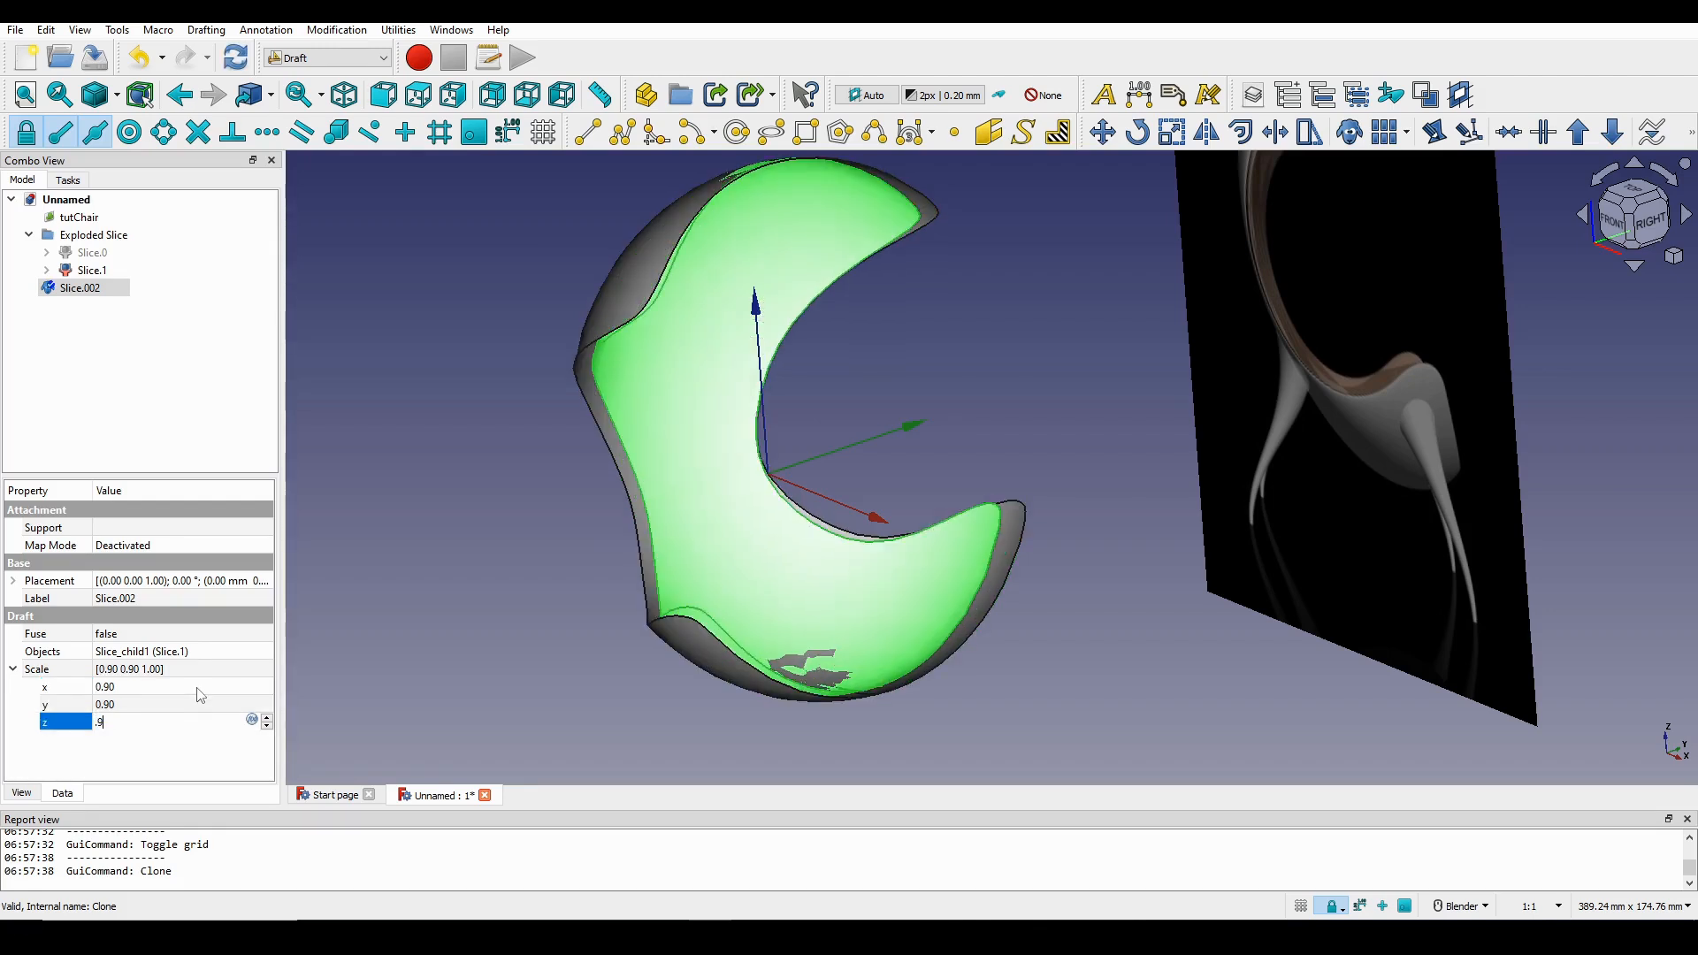
{"action": "key", "text": "Return"}
Compare the scaled clone with the original outer shell from several angles to examine the gap between them.
{"action": "middle_click_drag", "start_coordinate": [766, 561], "coordinate": [614, 556]}
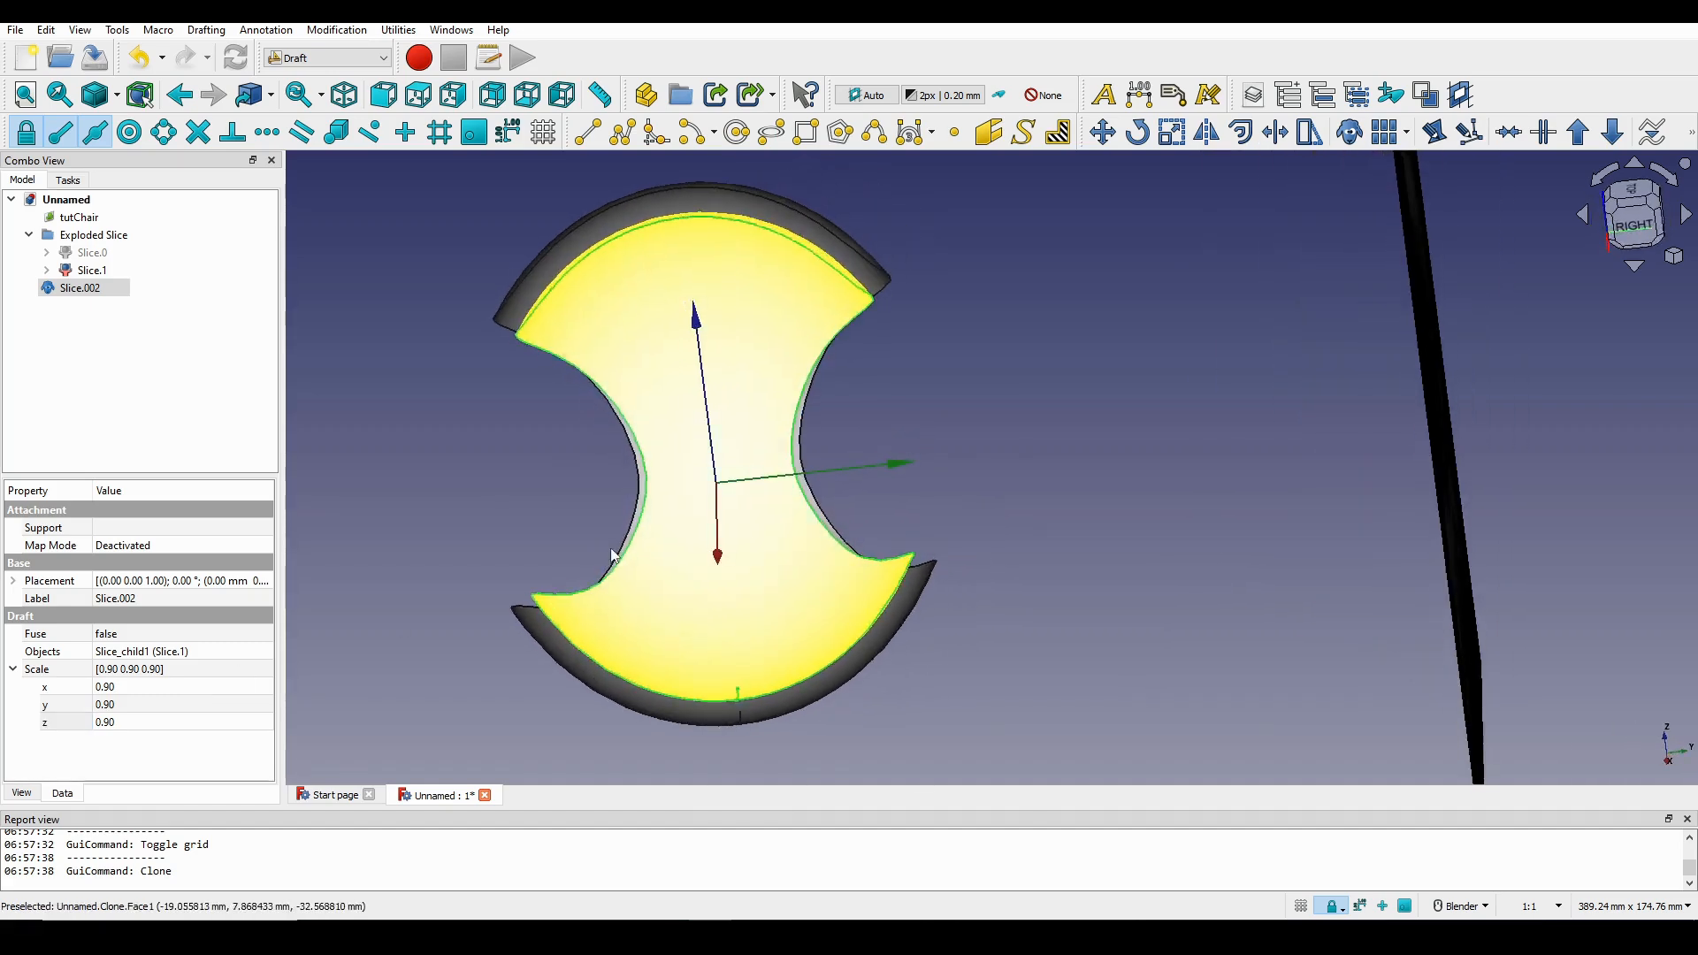
{"action": "middle_click_drag", "start_coordinate": [577, 317], "coordinate": [753, 408]}
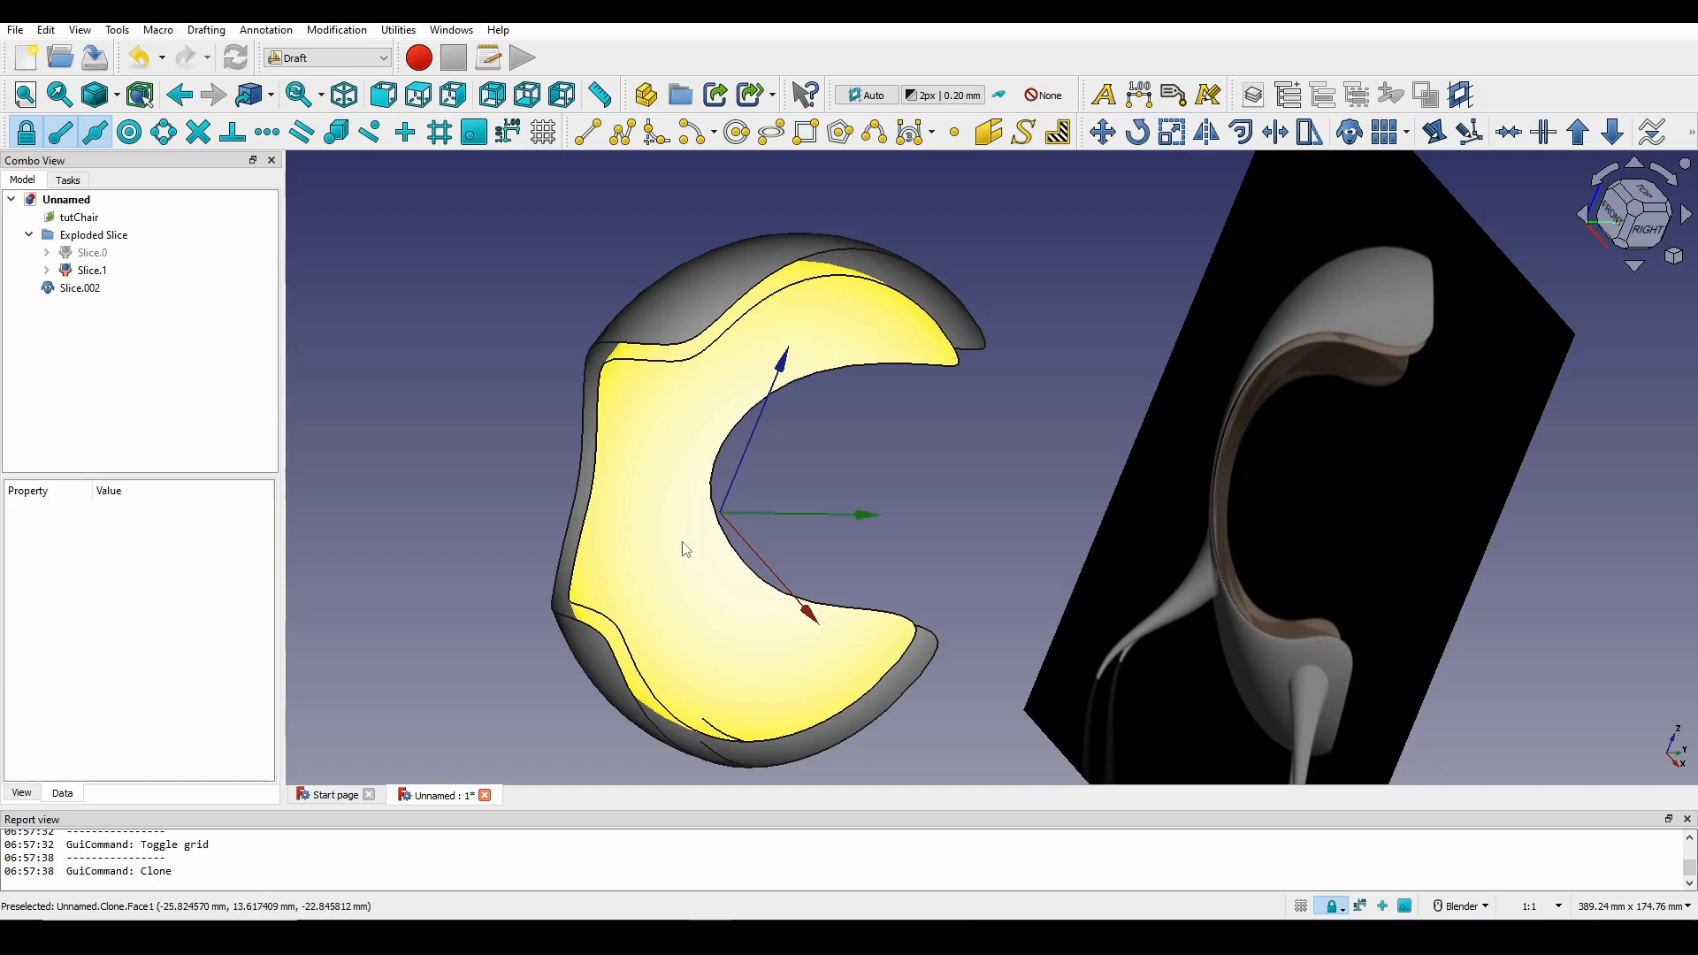
{"action": "middle_click_drag", "start_coordinate": [682, 550], "coordinate": [708, 624]}
{"action": "middle_click_drag", "start_coordinate": [707, 432], "coordinate": [933, 507]}
{"action": "left_click", "coordinate": [646, 292]}
{"action": "scroll", "coordinate": [933, 506], "scroll_direction": "down", "scroll_amount": 2}
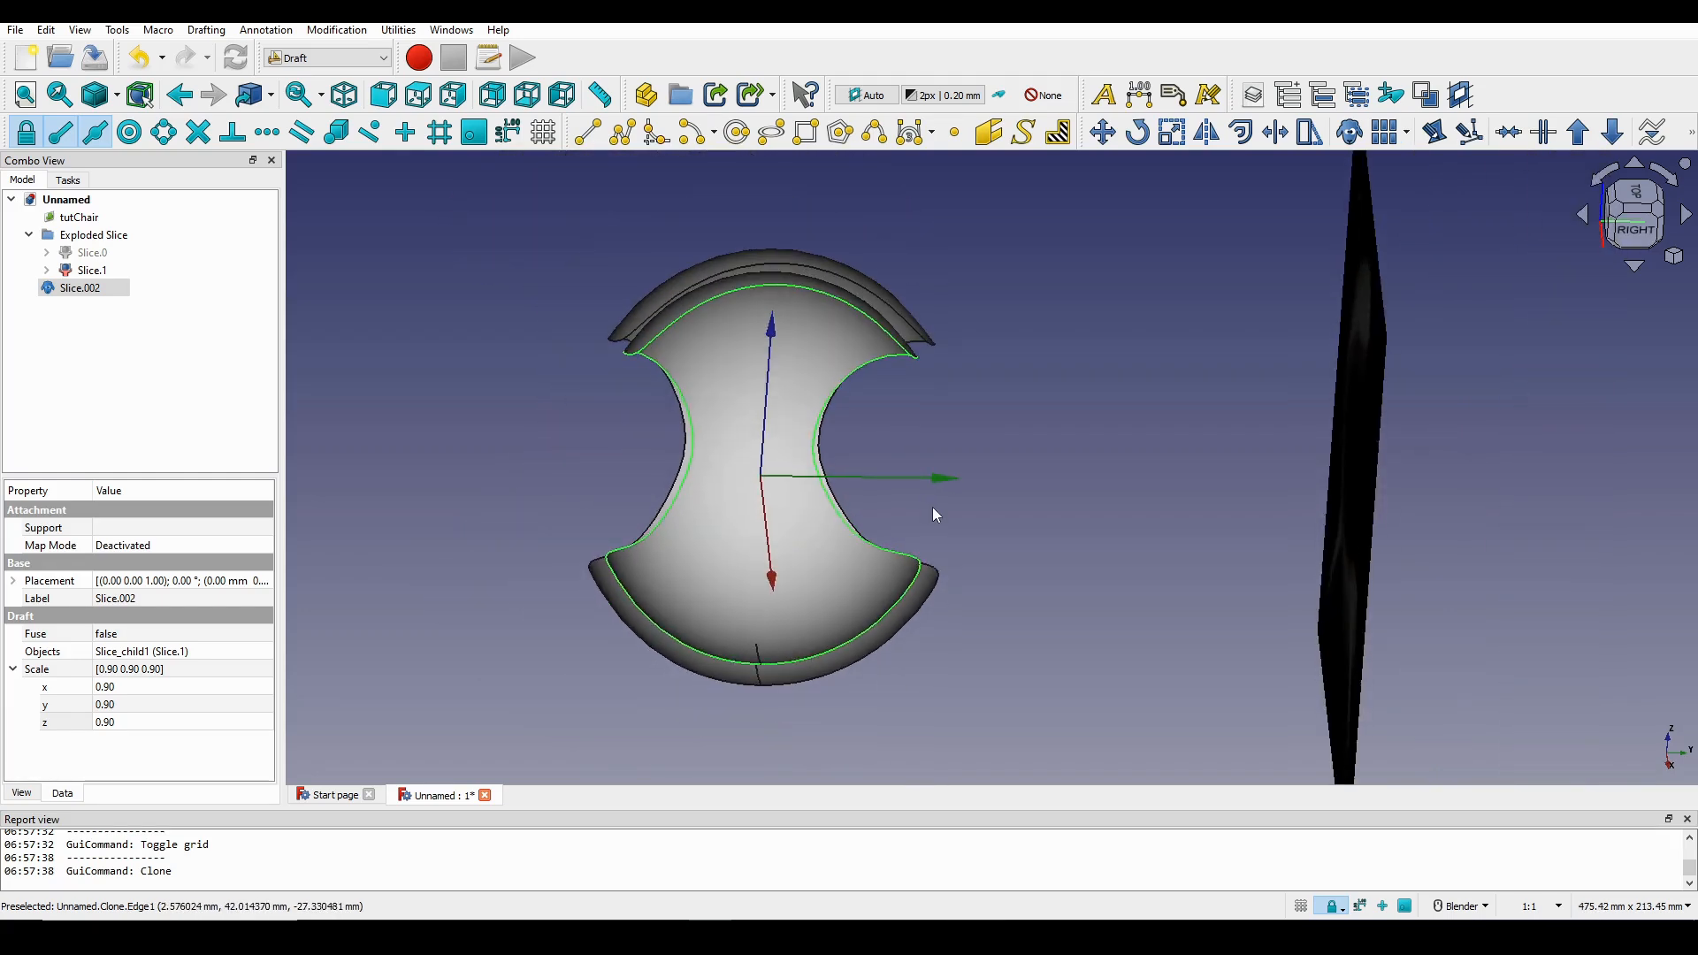
Mark a vertical centre line and the gap between the upper shell edges on a screen capture, and discard the capture.
{"action": "key", "text": "Print"}
{"action": "left_click_drag", "start_coordinate": [436, 192], "coordinate": [1212, 720]}
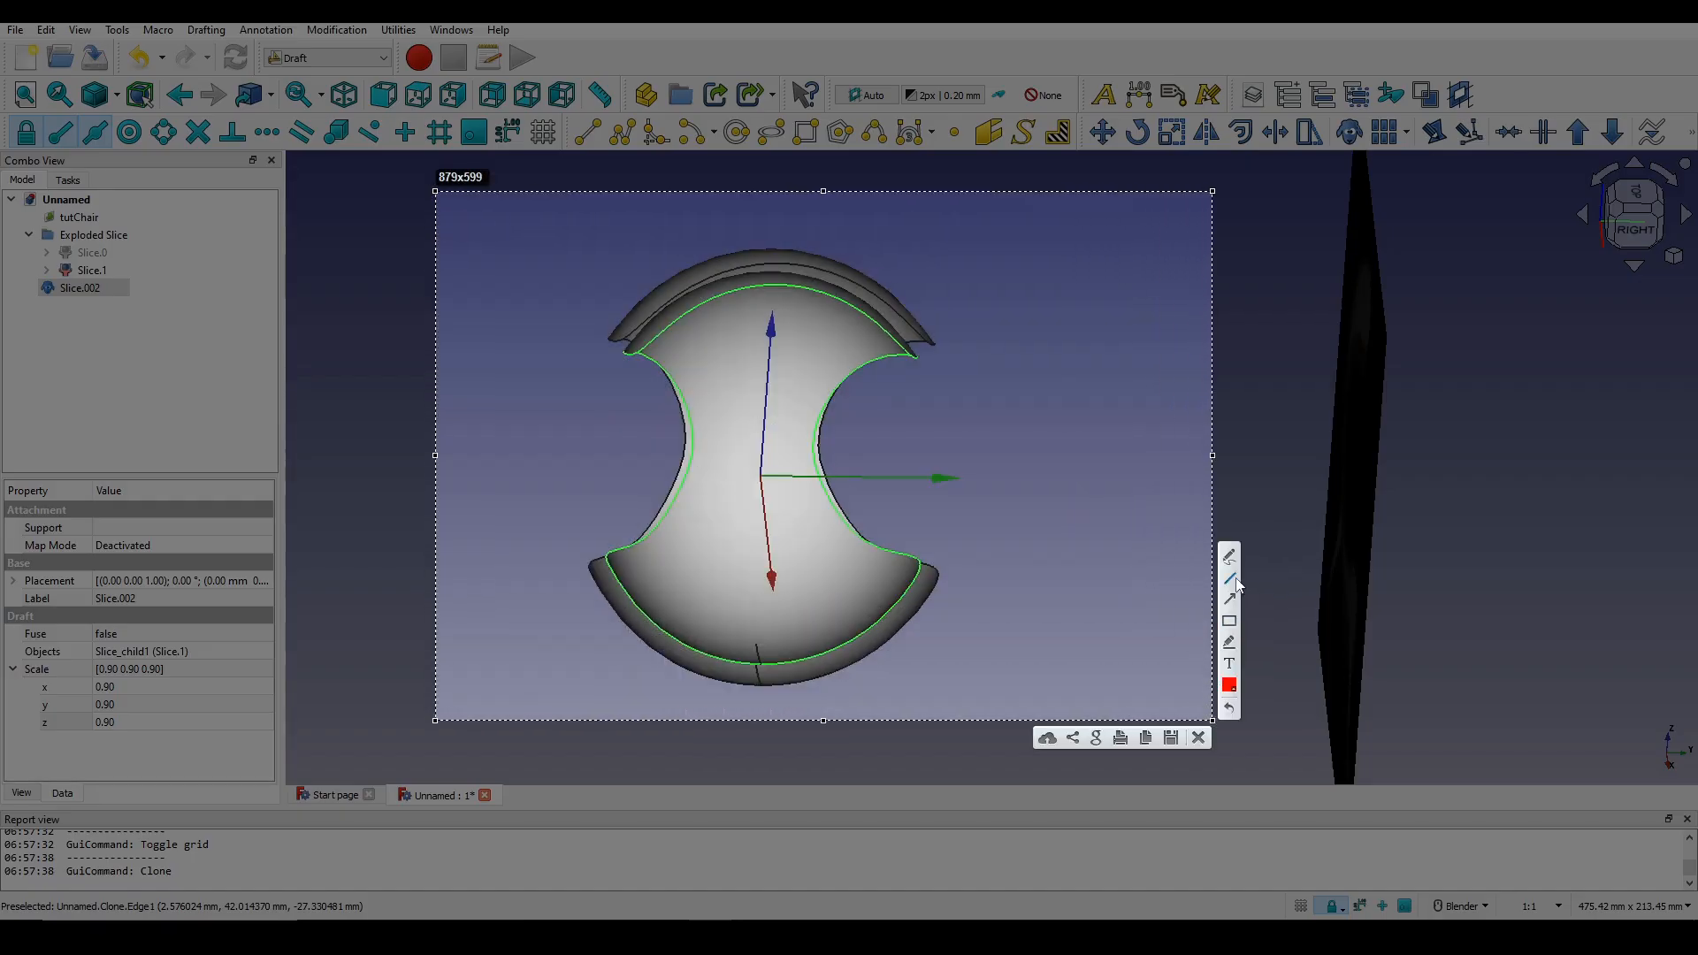
{"action": "mouse_move", "coordinate": [779, 224]}
{"action": "left_mouse_down"}
{"action": "mouse_move", "coordinate": [804, 720]}
{"action": "mouse_move", "coordinate": [762, 743]}
{"action": "left_mouse_up"}
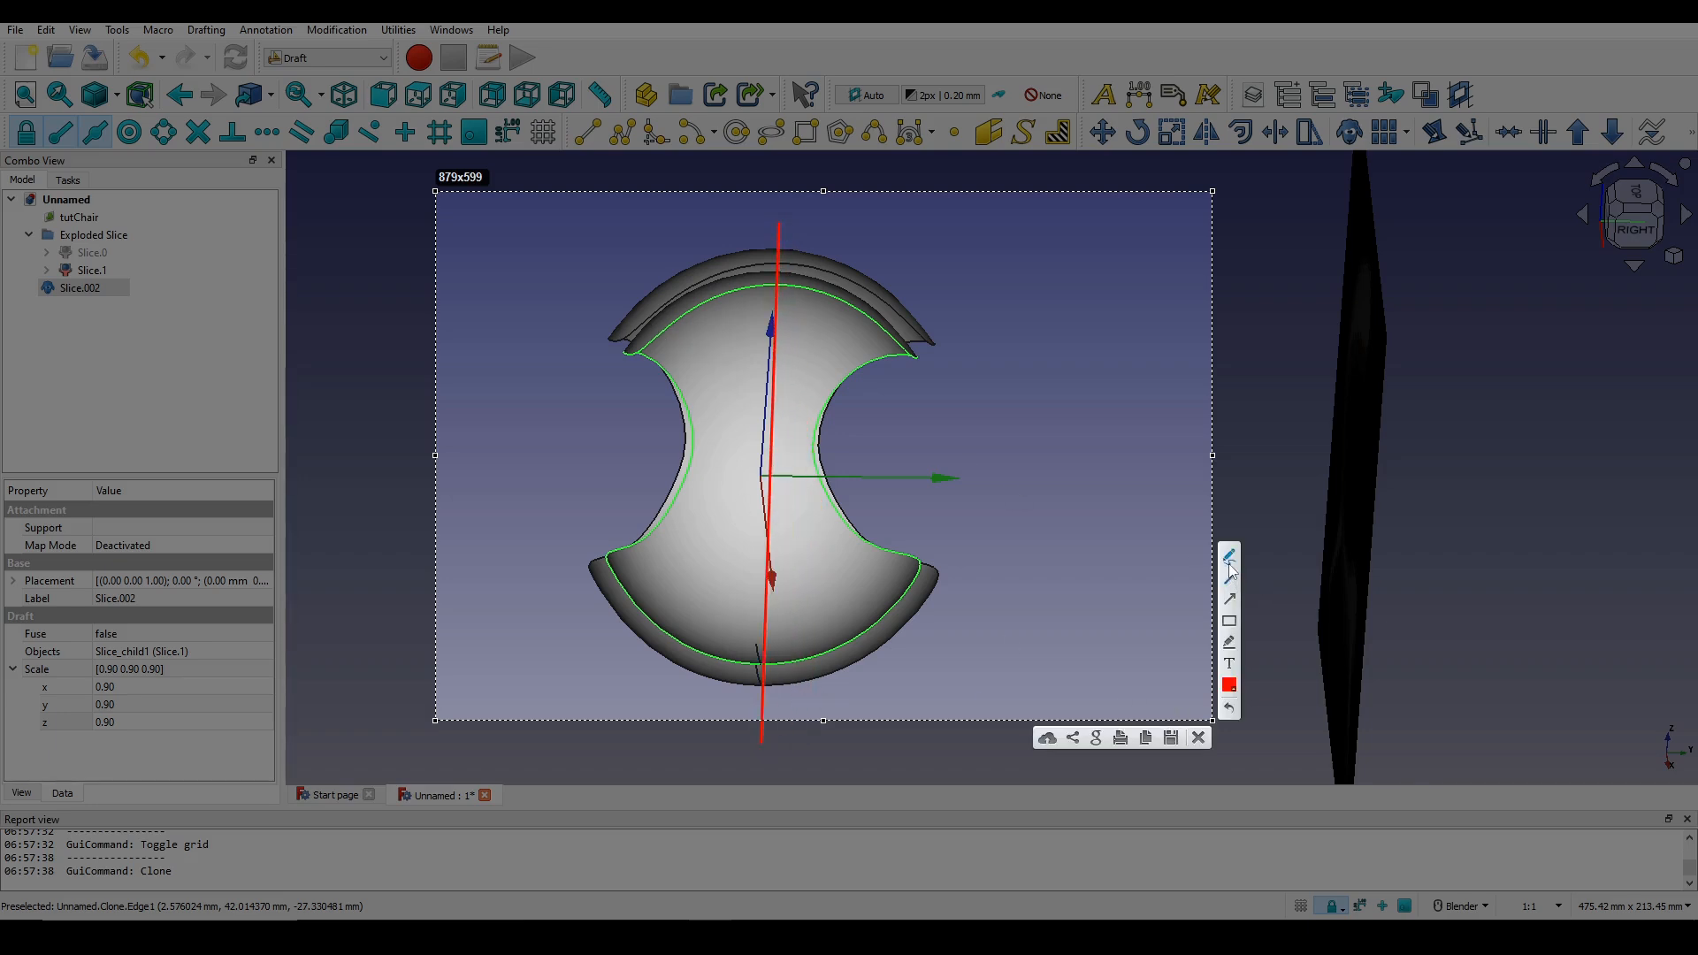
{"action": "left_click_drag", "start_coordinate": [761, 270], "coordinate": [766, 287]}
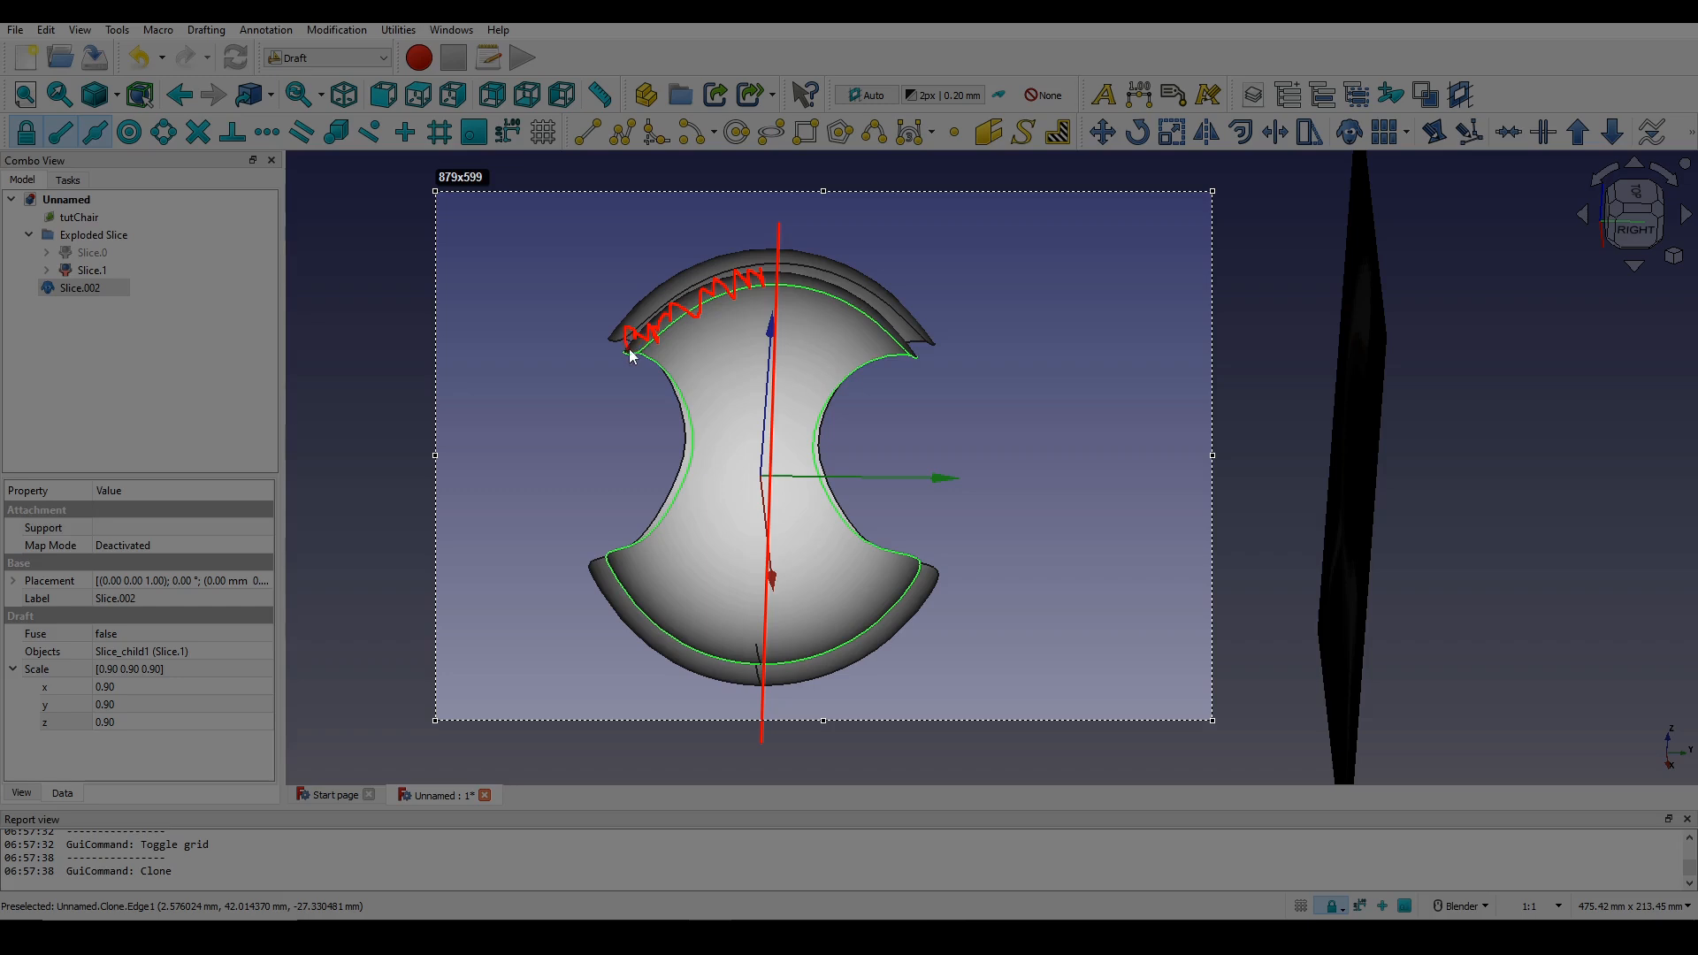
{"action": "left_click_drag", "start_coordinate": [633, 356], "coordinate": [627, 353]}
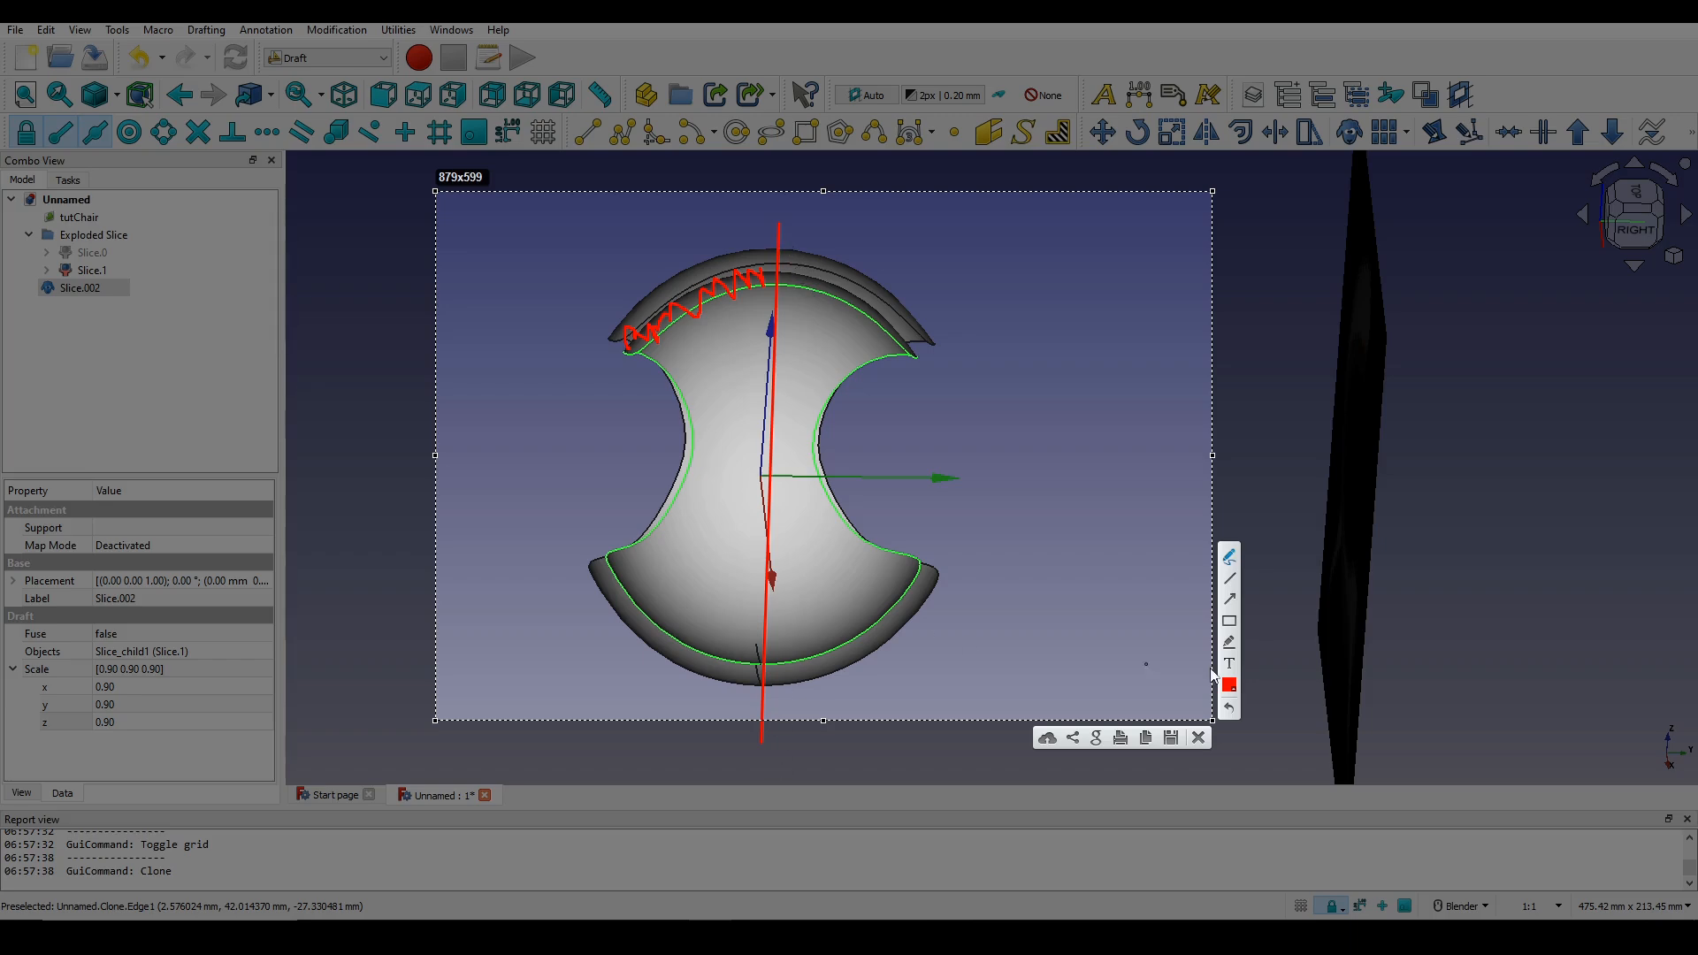
{"action": "left_click", "coordinate": [1198, 737]}
Turn the Draft grid back on to show the current working plane within the two shells.
{"action": "middle_click_drag", "start_coordinate": [948, 513], "coordinate": [1541, 271]}
{"action": "left_click", "coordinate": [1617, 215]}
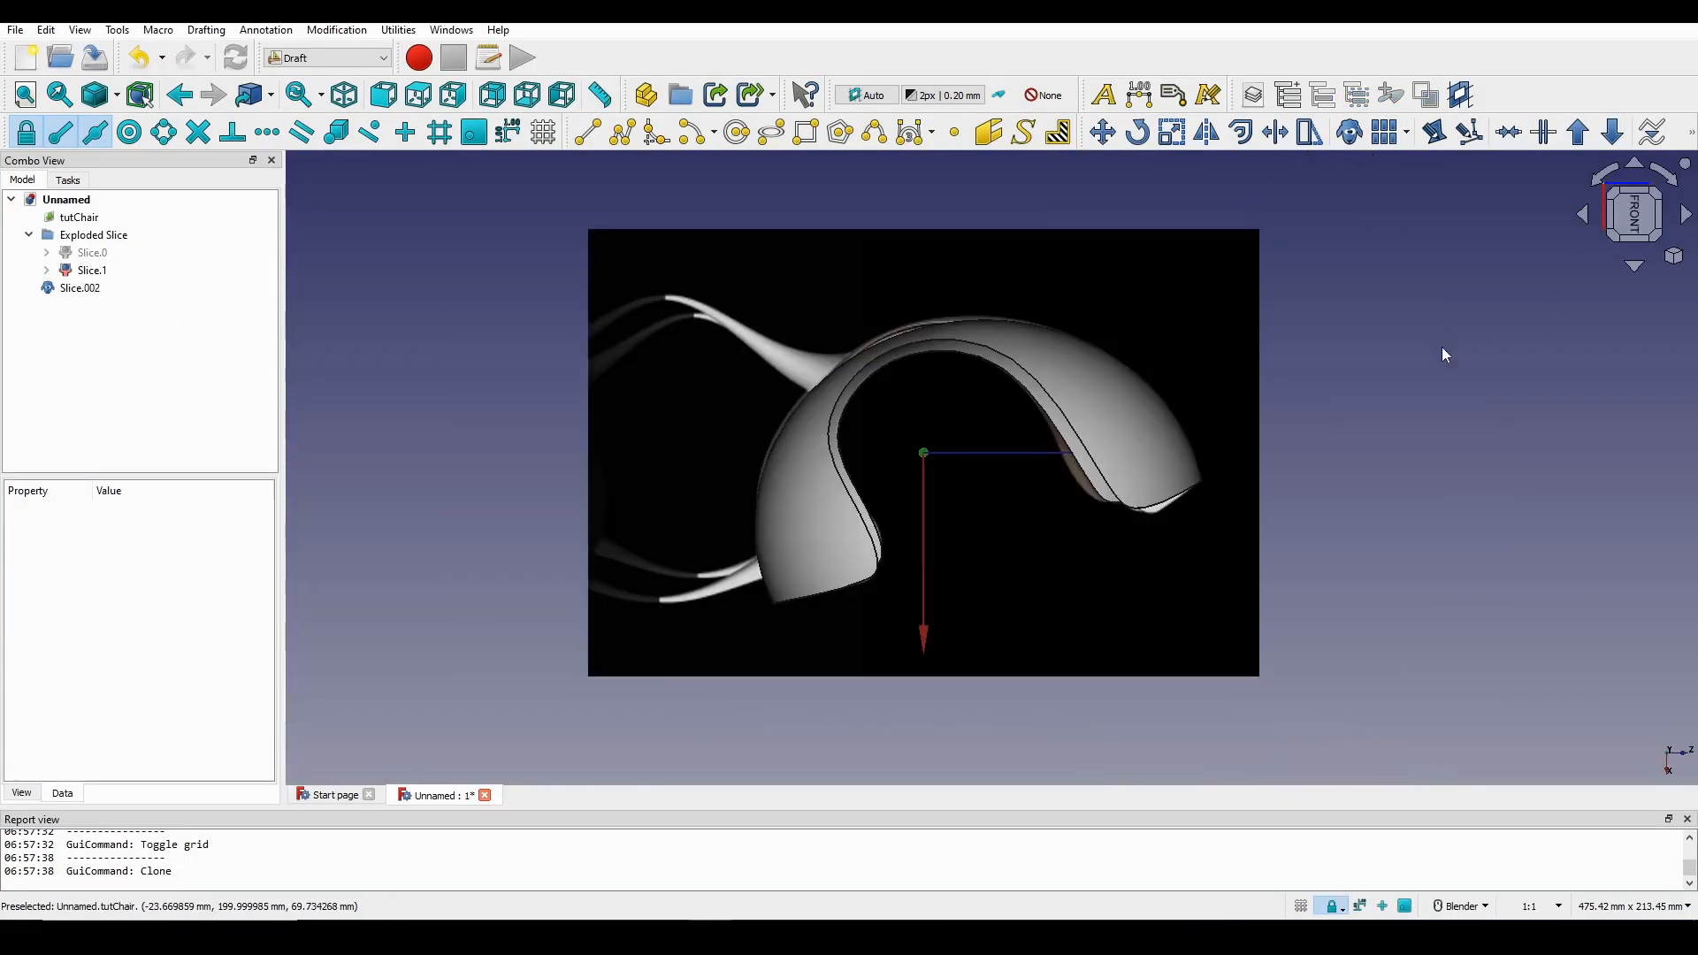
{"action": "left_click", "coordinate": [1619, 174]}
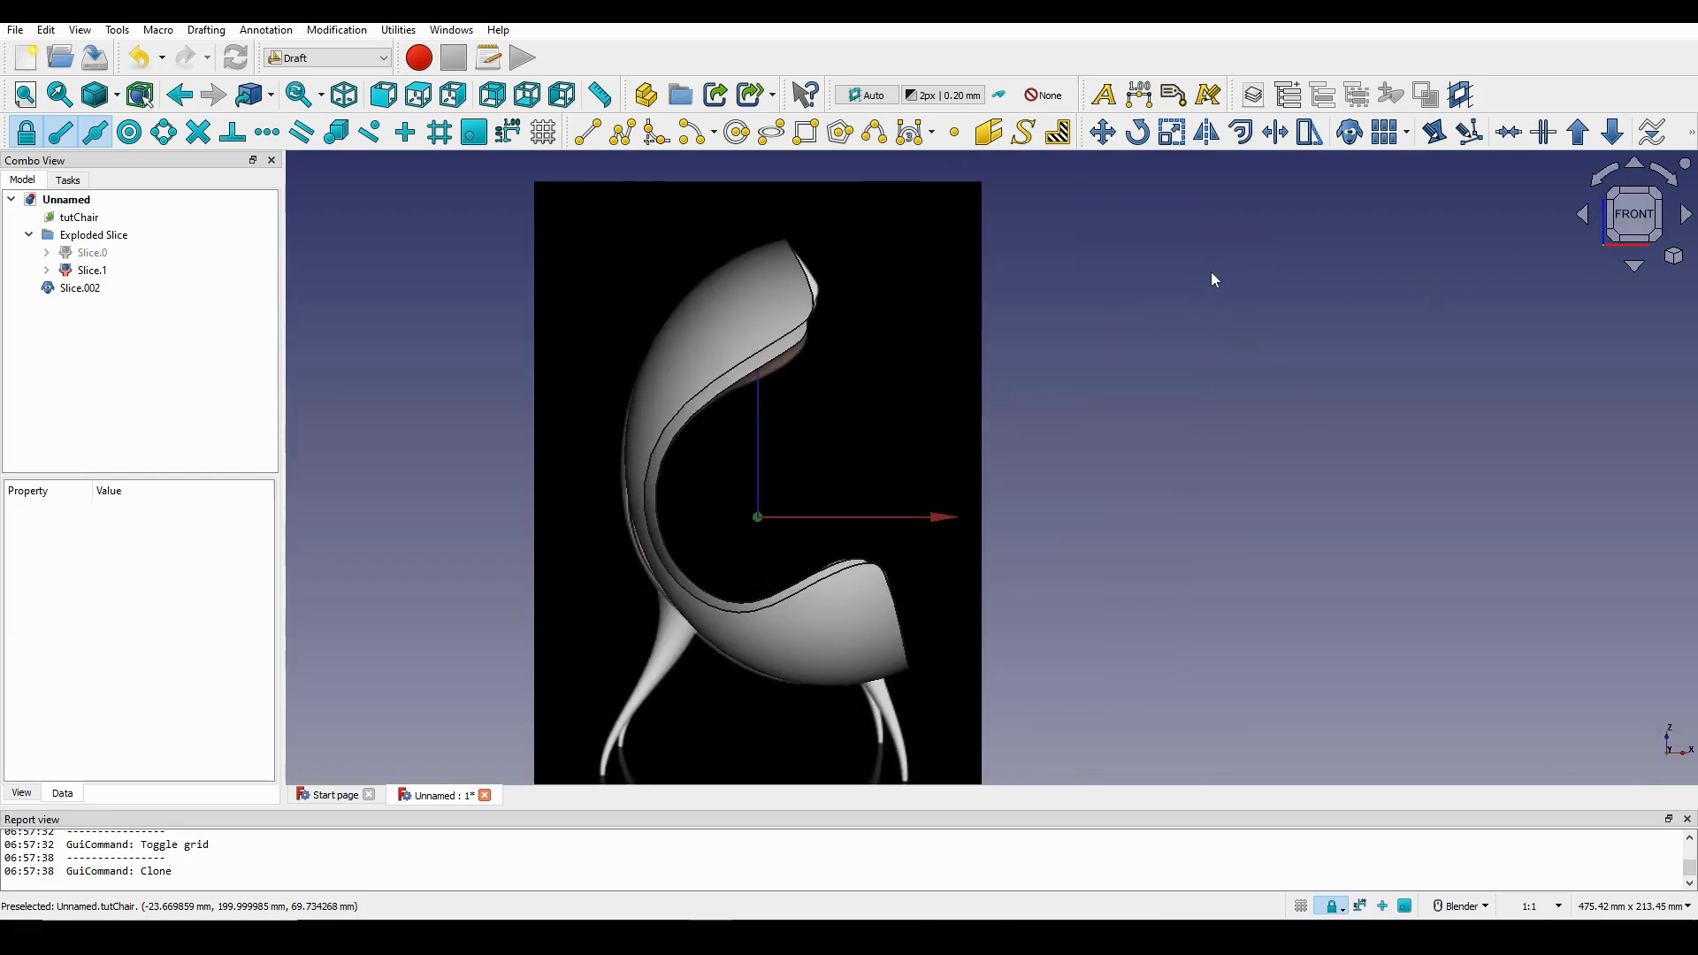
{"action": "middle_click_drag", "start_coordinate": [1154, 329], "coordinate": [1200, 388], "text": "shift"}
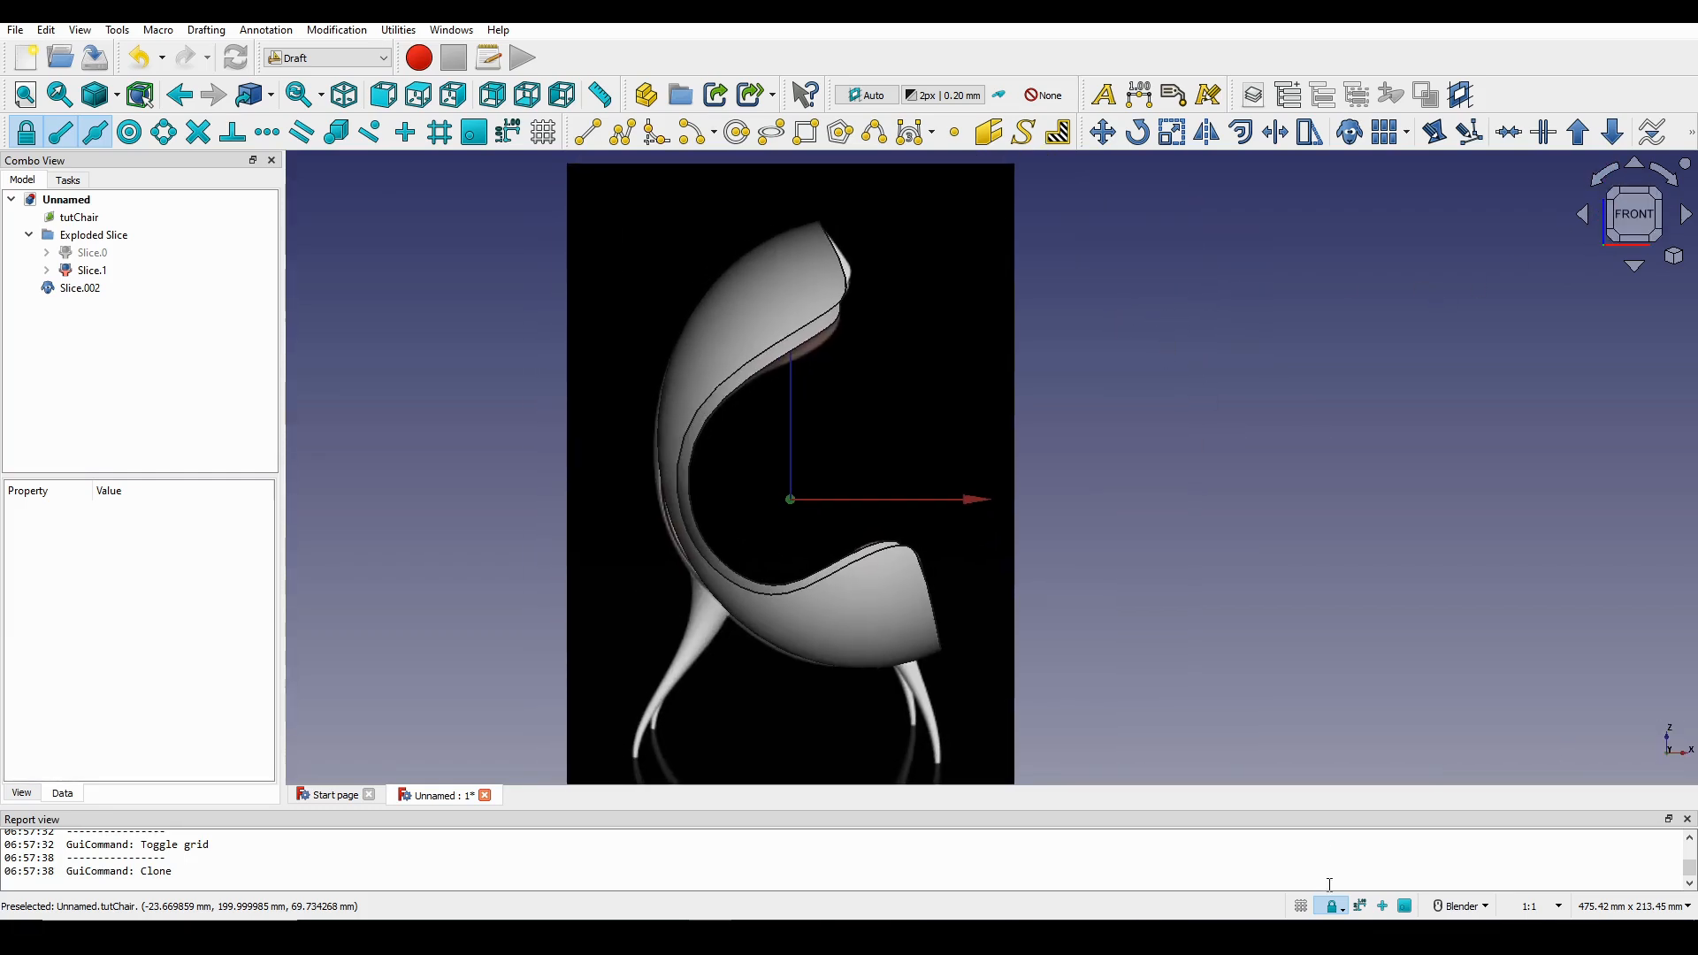
{"action": "middle_click_drag", "start_coordinate": [1035, 668], "coordinate": [1008, 481]}
{"action": "scroll", "coordinate": [1008, 481], "scroll_direction": "up", "scroll_amount": 3}
{"action": "scroll", "coordinate": [882, 541], "scroll_direction": "up", "scroll_amount": 1}
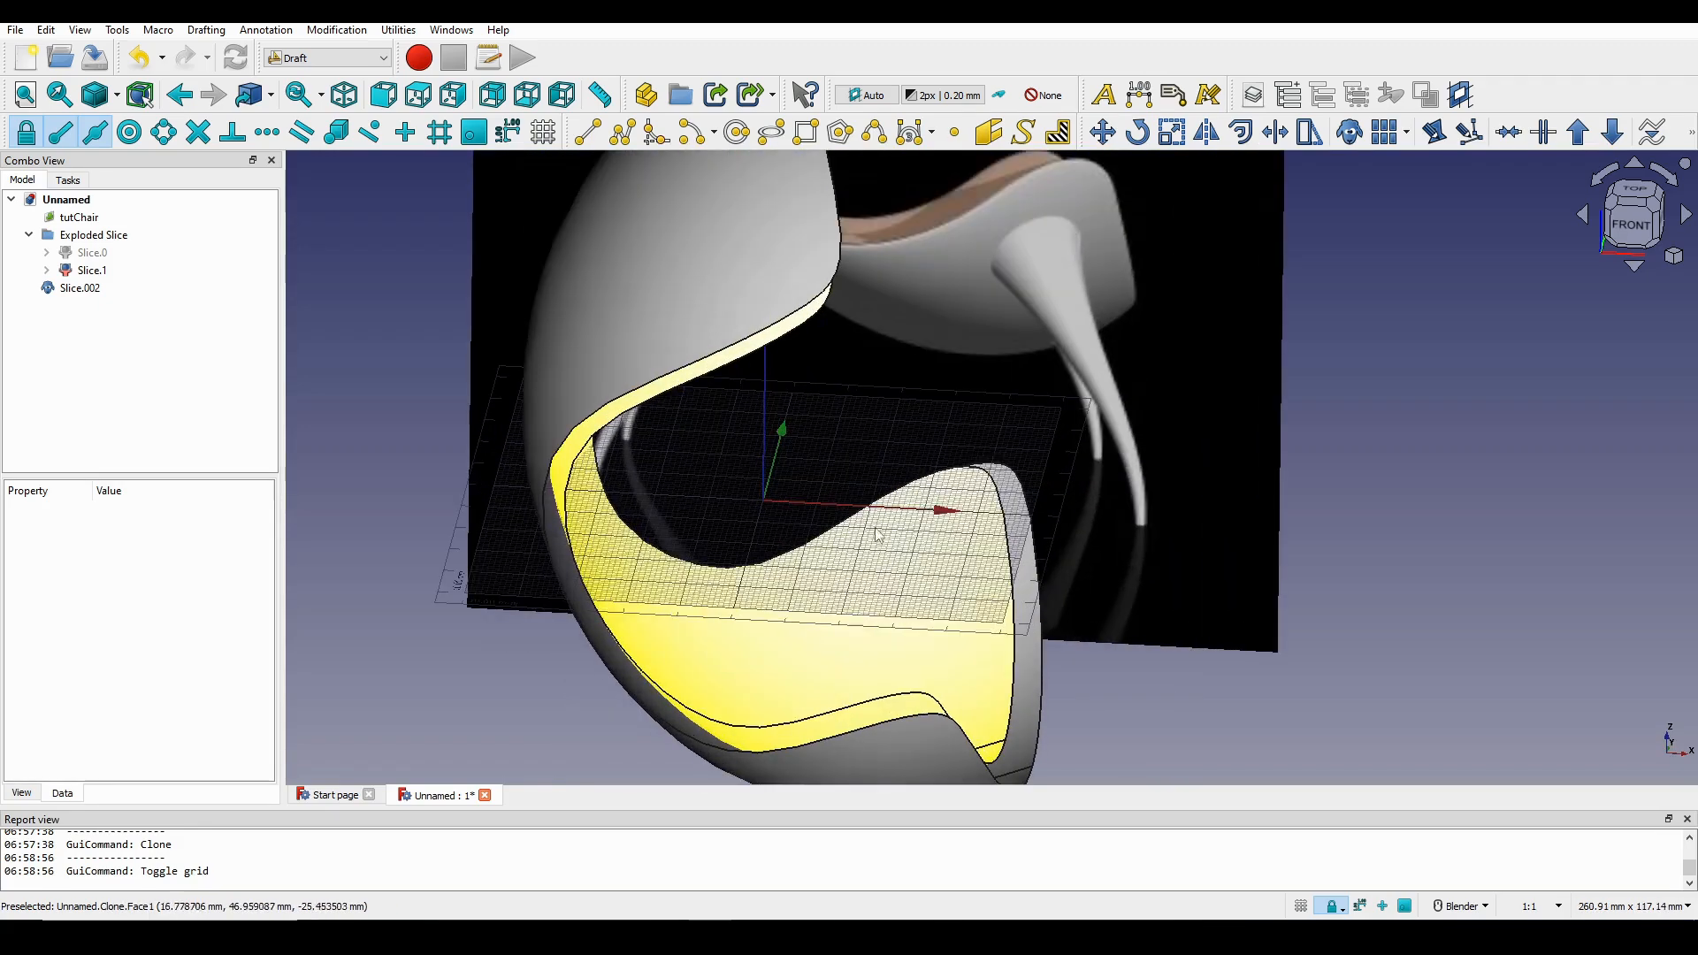
{"action": "scroll", "coordinate": [826, 513], "scroll_direction": "down", "scroll_amount": 3}
{"action": "middle_click_drag", "start_coordinate": [824, 518], "coordinate": [757, 522]}
{"action": "scroll", "coordinate": [763, 519], "scroll_direction": "up", "scroll_amount": 2}
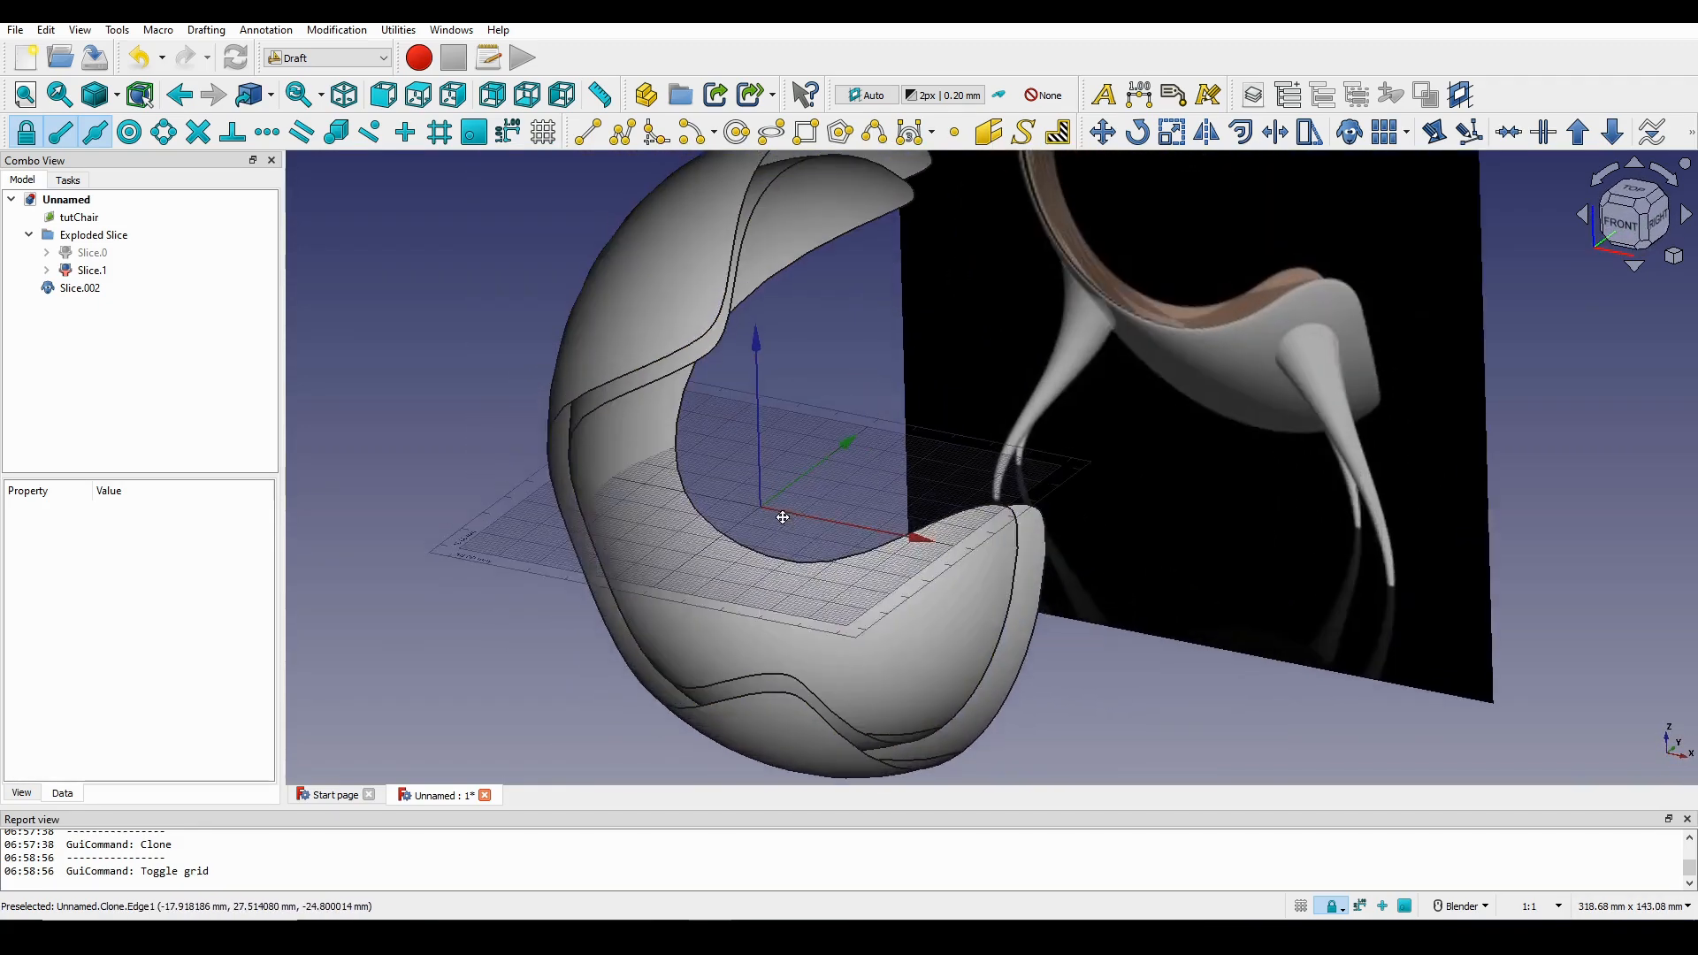
Set the Draft working plane to Front (XZ).
{"action": "left_click", "coordinate": [398, 30]}
{"action": "left_click", "coordinate": [442, 277]}
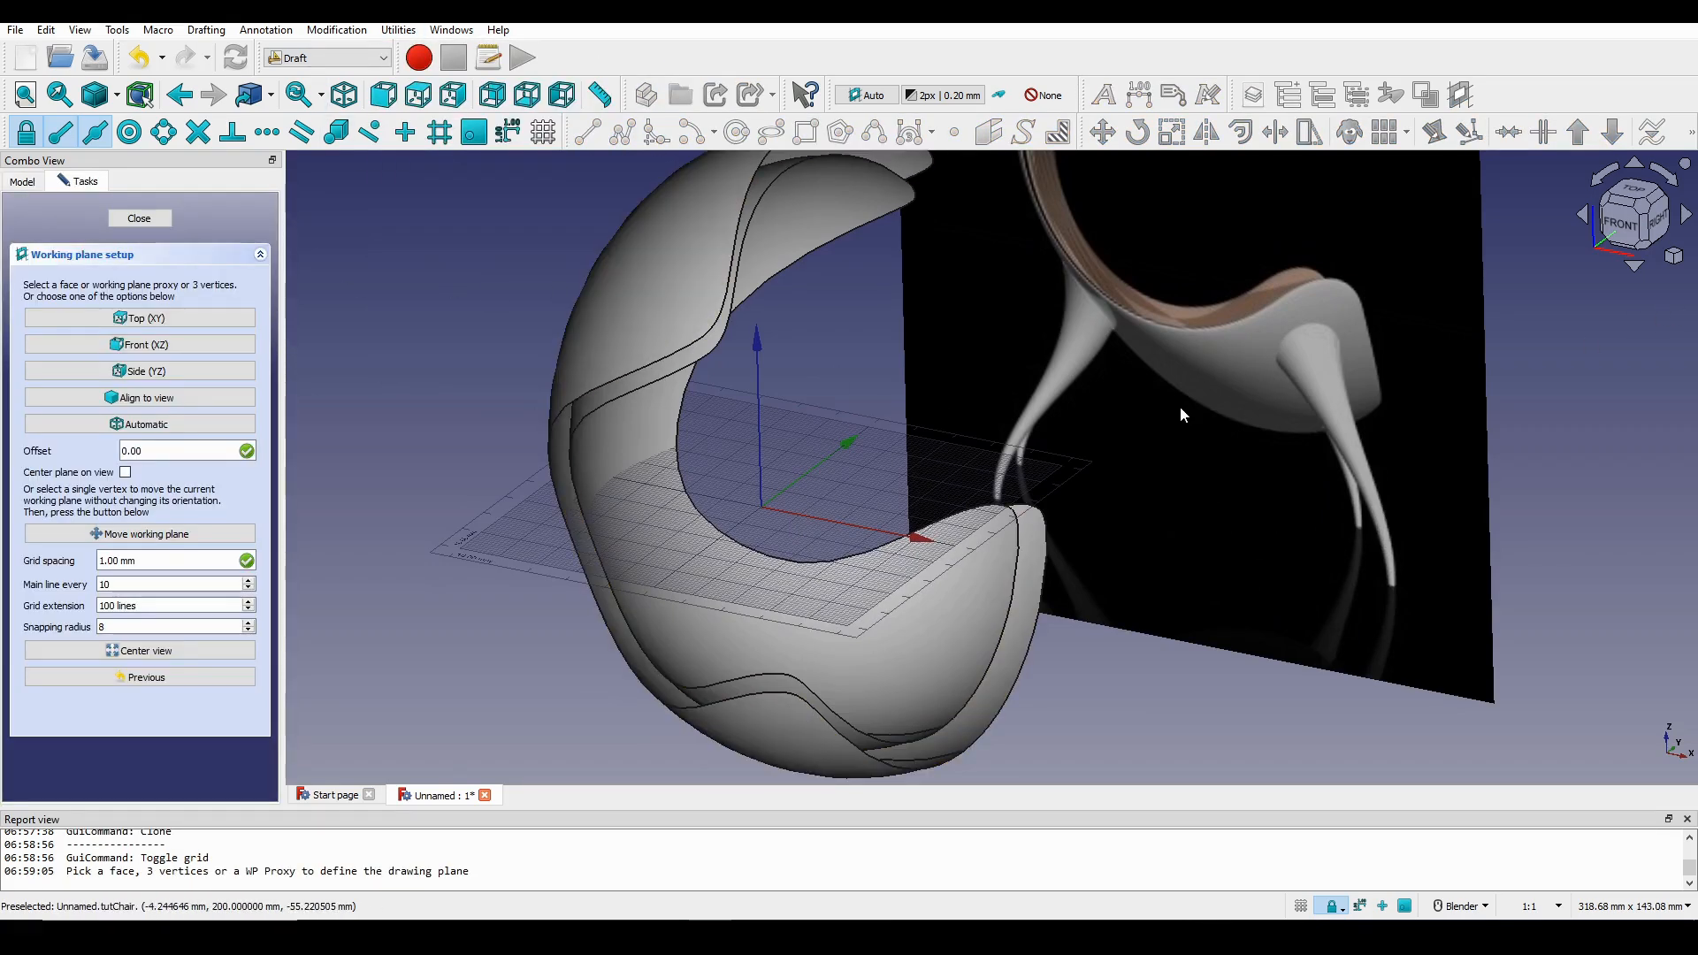
{"action": "left_click", "coordinate": [130, 345]}
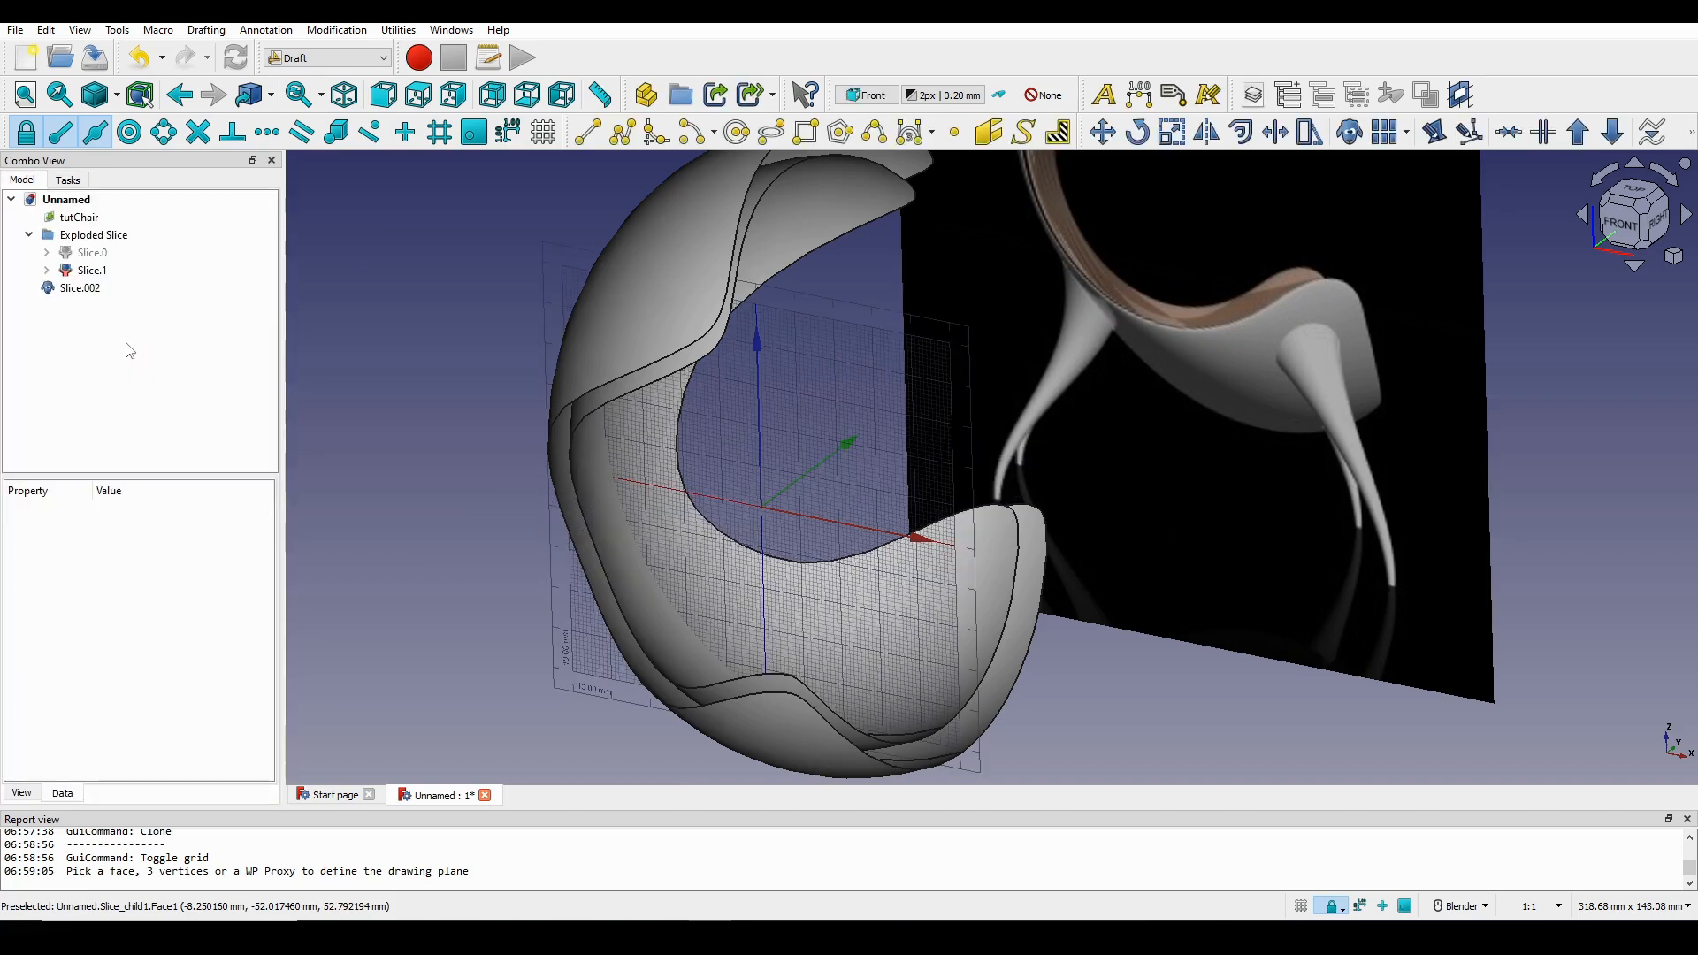
Draw a filled rectangle about 259 mm by 277 mm on the front plane, enclosing both shells completely.
{"action": "scroll", "coordinate": [909, 453], "scroll_direction": "down", "scroll_amount": 3}
{"action": "middle_click_drag", "start_coordinate": [910, 453], "coordinate": [1060, 443]}
{"action": "left_click", "coordinate": [1647, 247]}
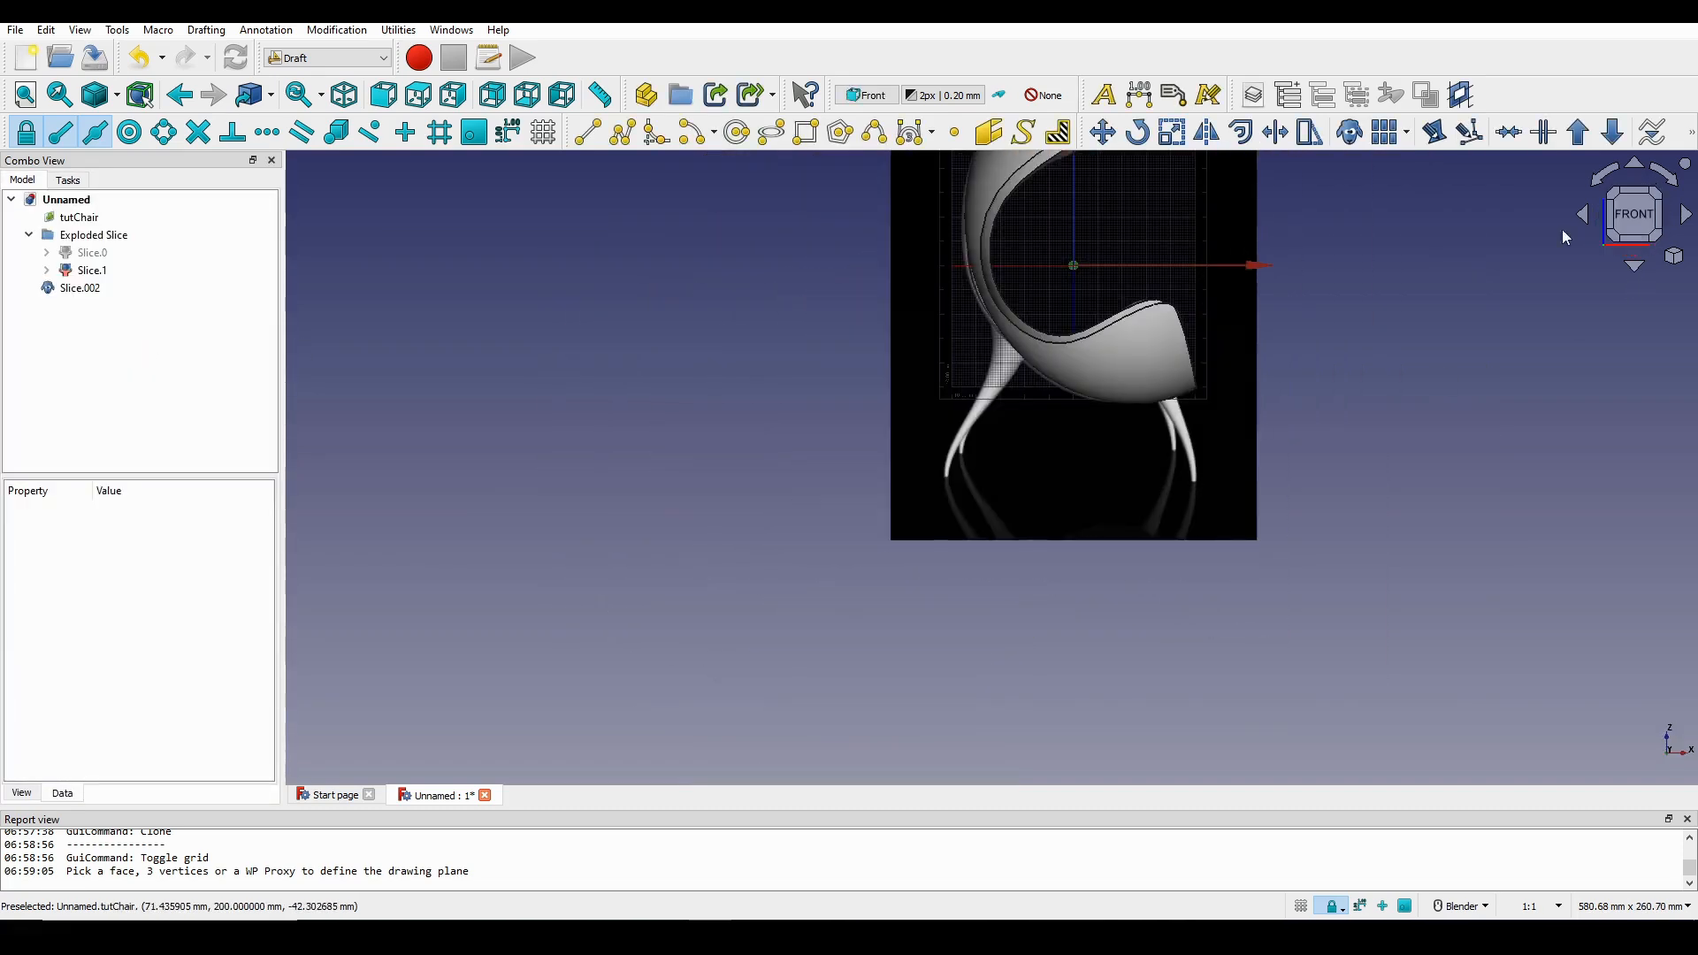
{"action": "left_click", "coordinate": [805, 131]}
{"action": "scroll", "coordinate": [634, 476], "scroll_direction": "down", "scroll_amount": 3}
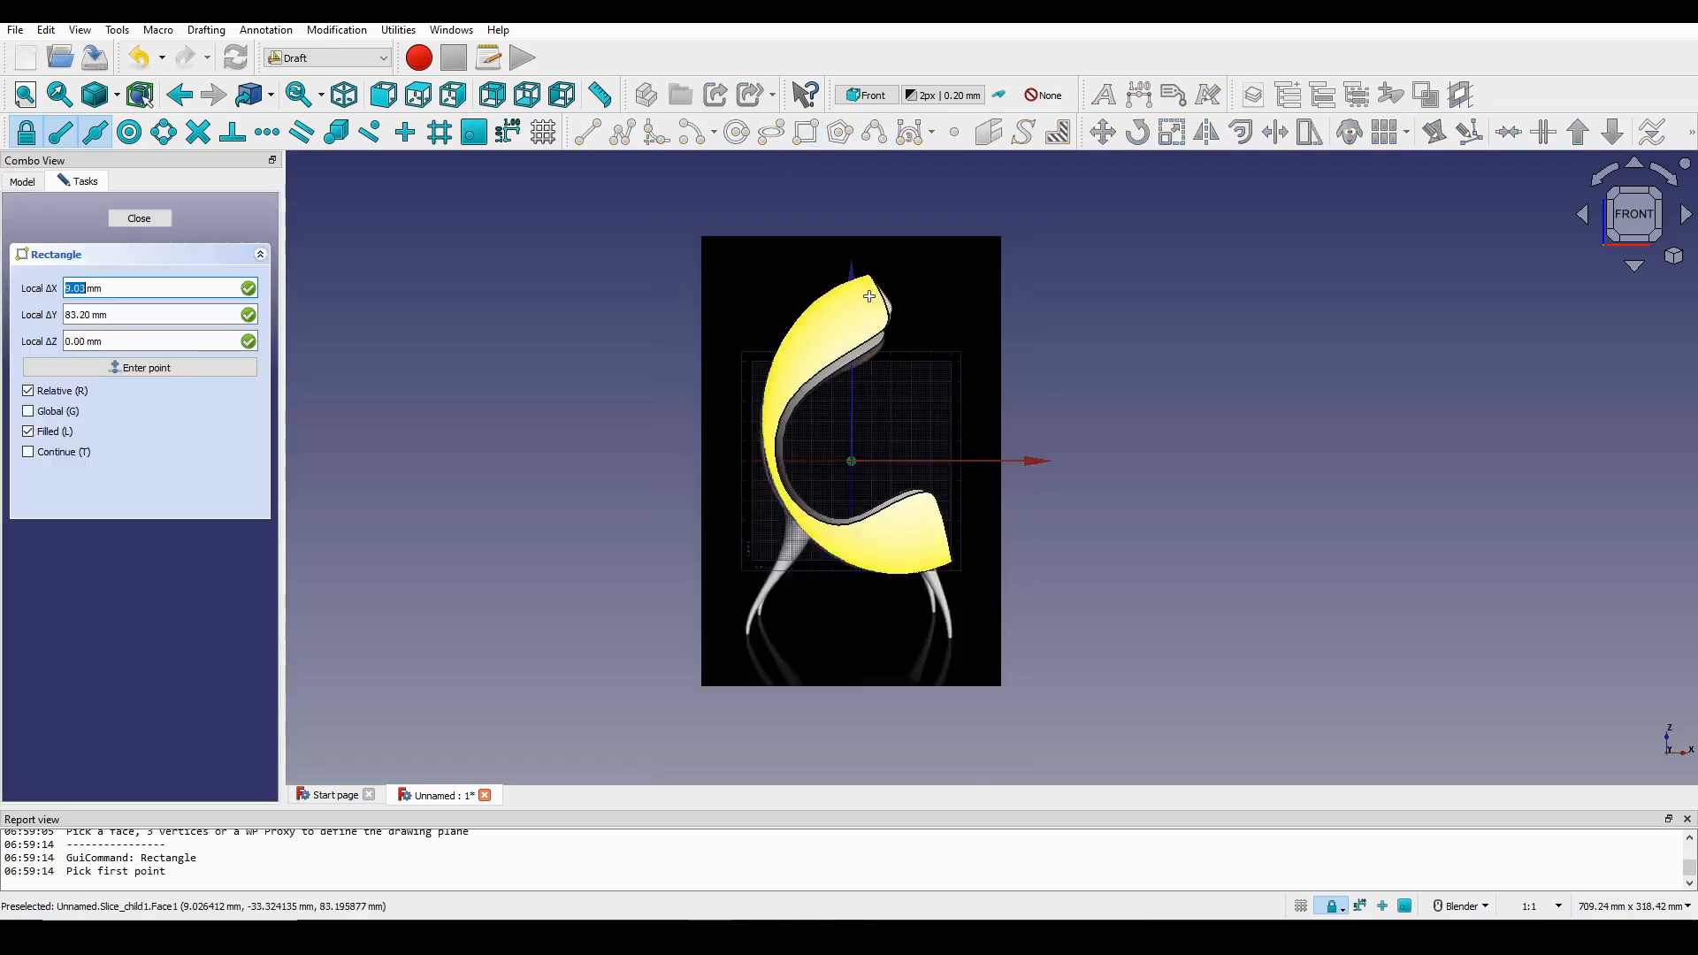
{"action": "left_click", "coordinate": [601, 238]}
{"action": "left_click", "coordinate": [1021, 690]}
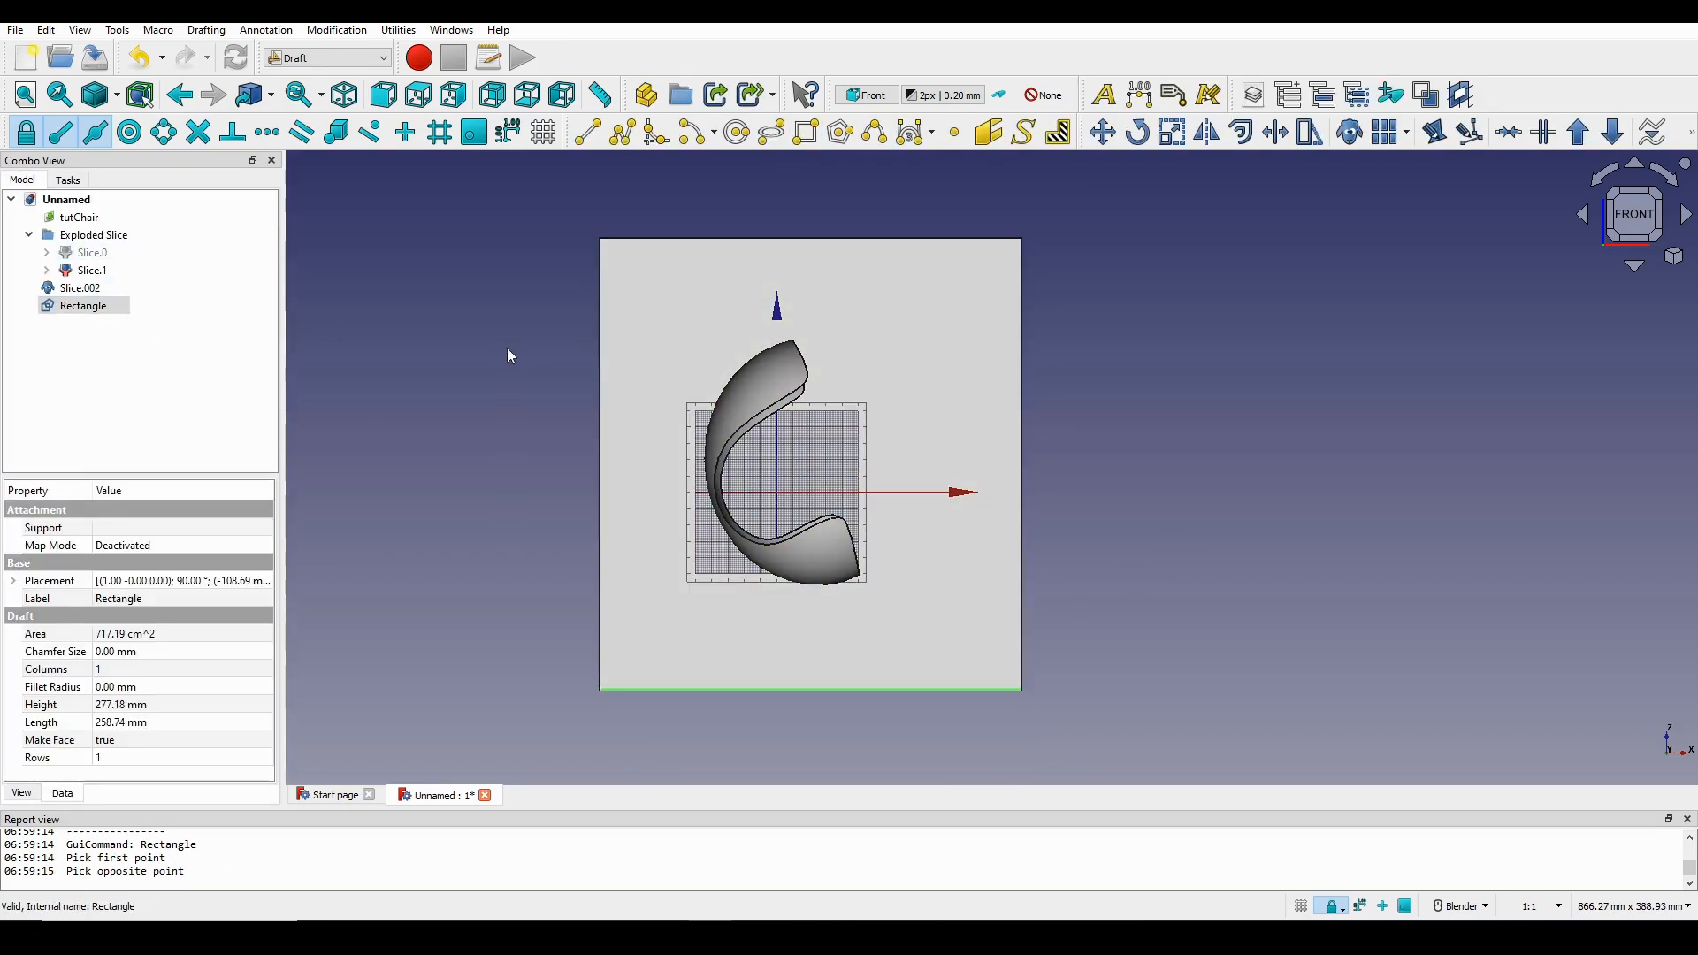
{"action": "left_click", "coordinate": [509, 356]}
Combine the chair shell and its scaled clone into a single compound with the Part workbench.
{"action": "middle_click_drag", "start_coordinate": [509, 356], "coordinate": [808, 516]}
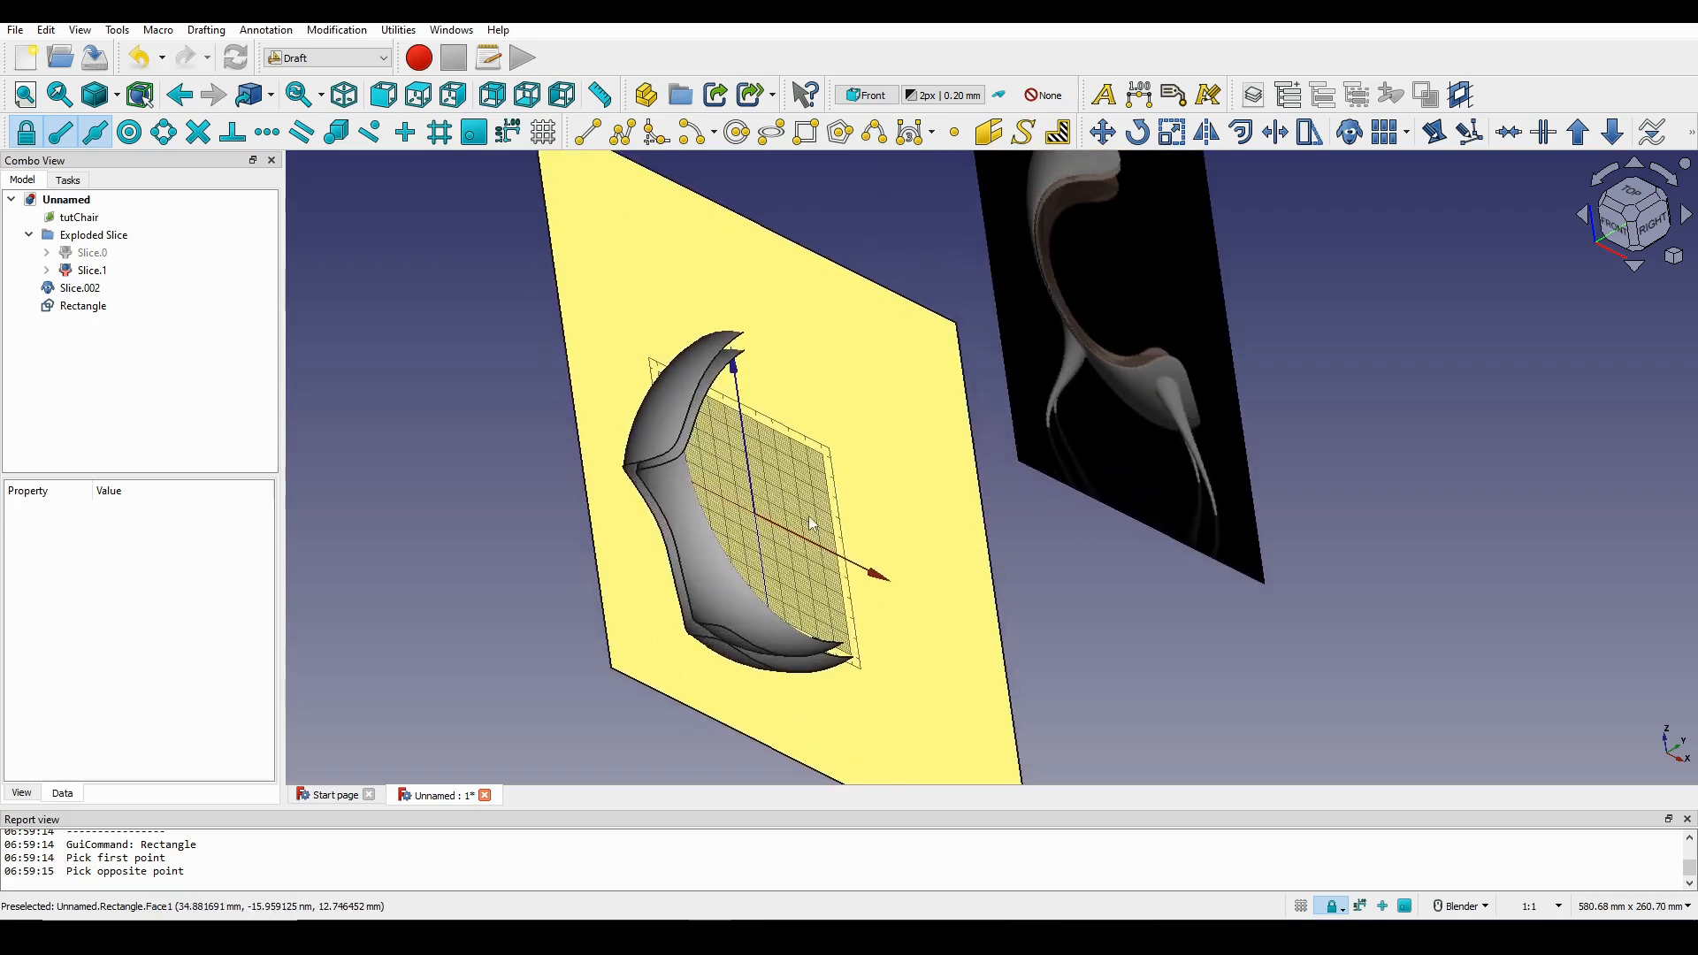
{"action": "middle_click_drag", "start_coordinate": [624, 508], "coordinate": [595, 416]}
{"action": "left_click", "coordinate": [325, 58]}
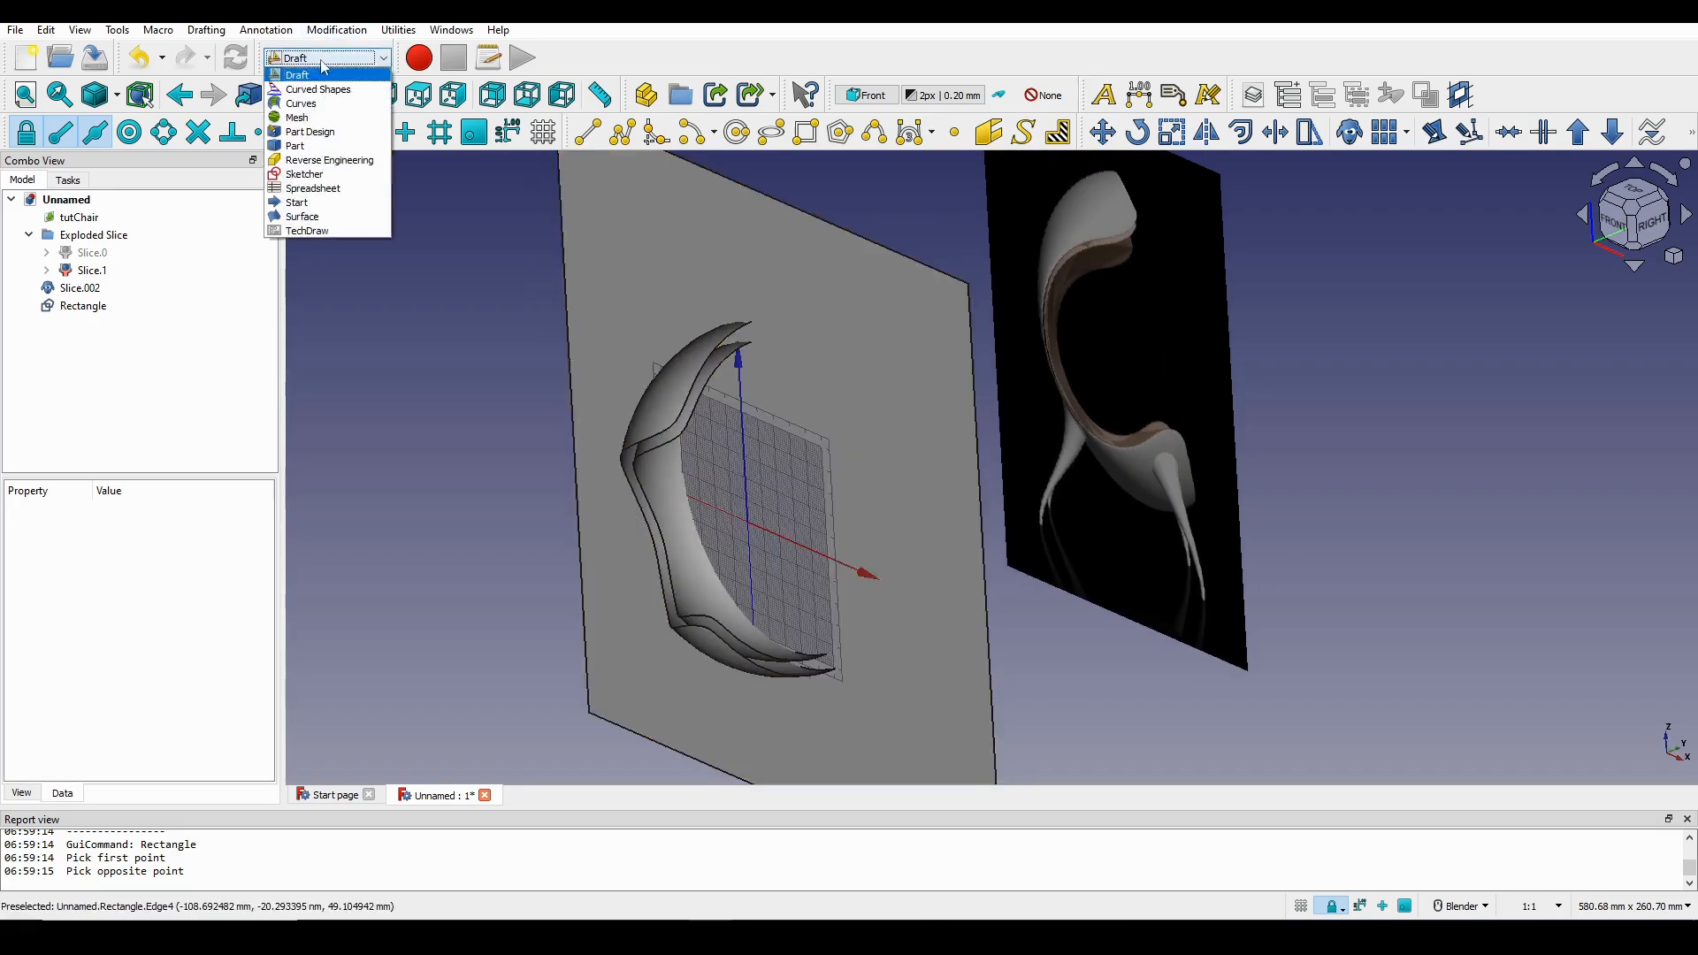
{"action": "left_click", "coordinate": [294, 145]}
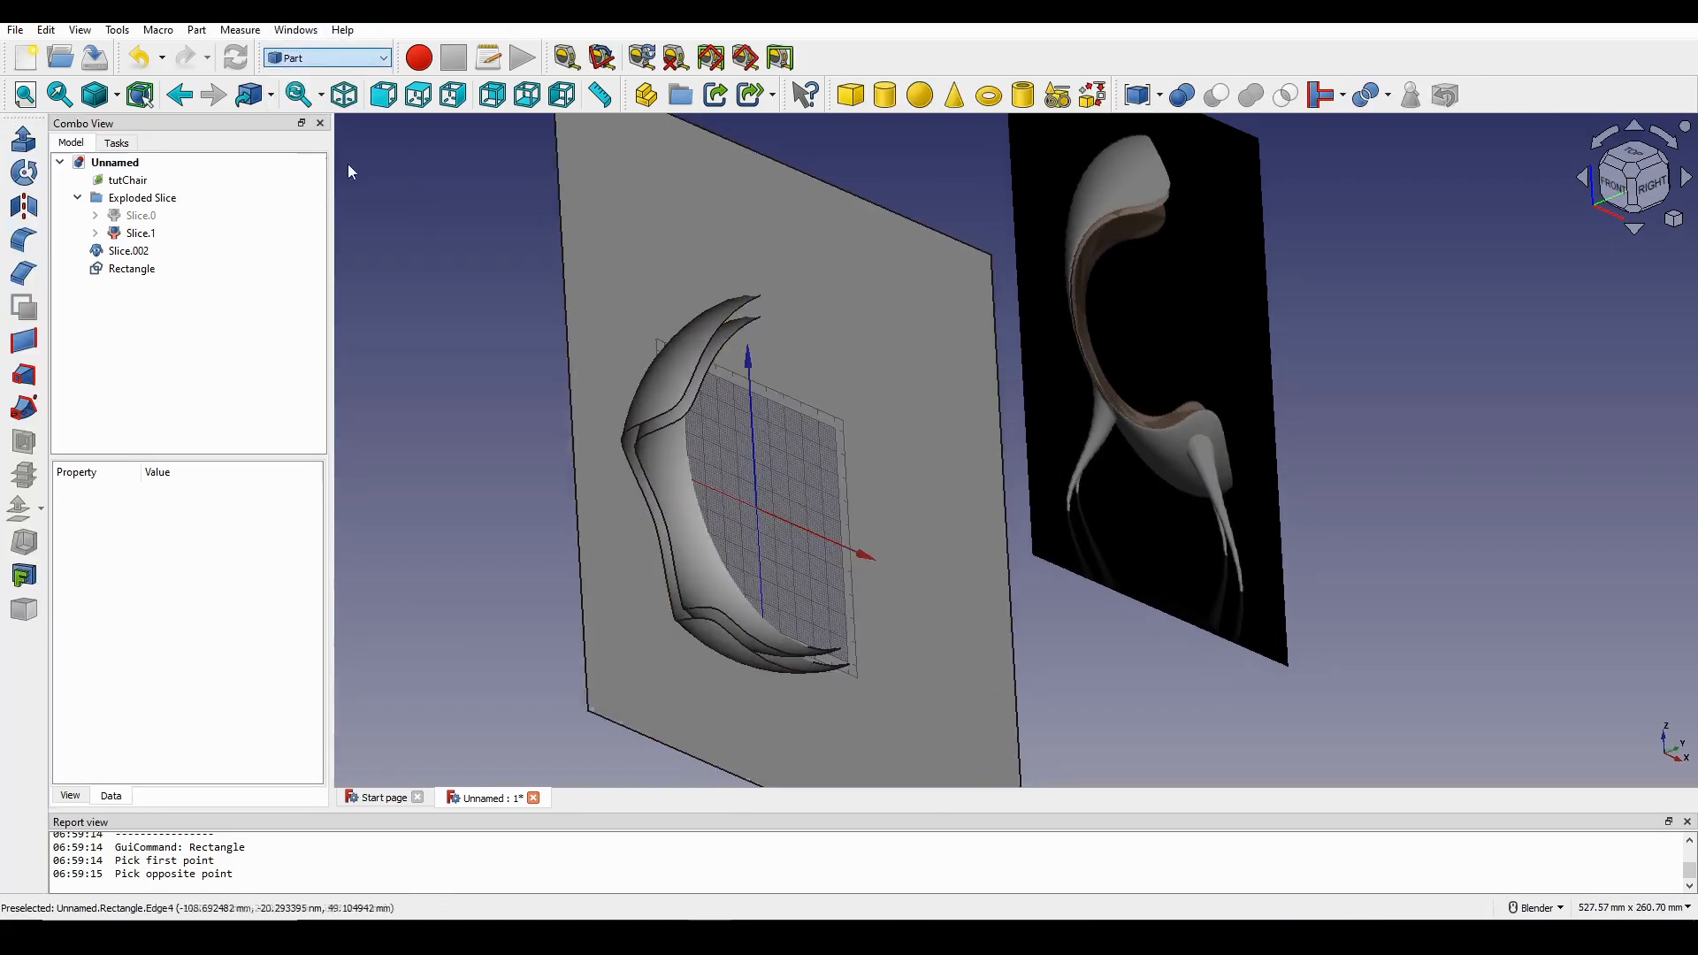
{"action": "scroll", "coordinate": [721, 395], "scroll_direction": "up", "scroll_amount": 2}
{"action": "middle_click_drag", "start_coordinate": [721, 396], "coordinate": [643, 345]}
{"action": "left_click", "coordinate": [644, 345]}
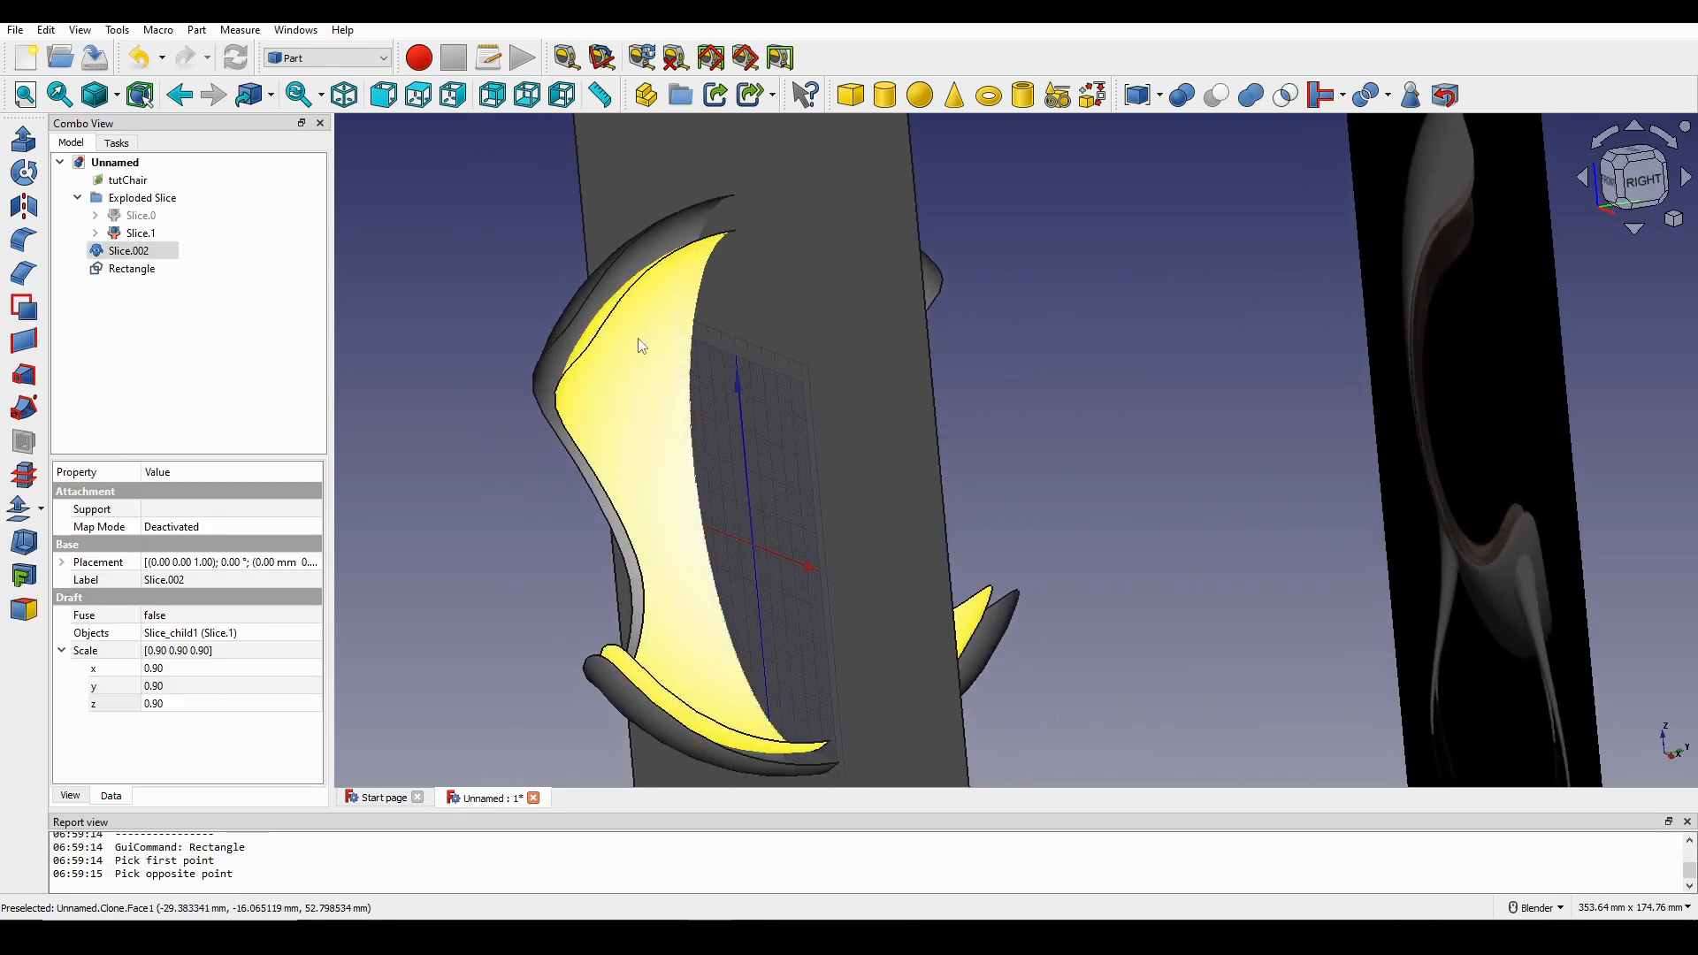
{"action": "left_click", "coordinate": [616, 281], "text": "ctrl"}
{"action": "middle_click_drag", "start_coordinate": [618, 284], "coordinate": [739, 331]}
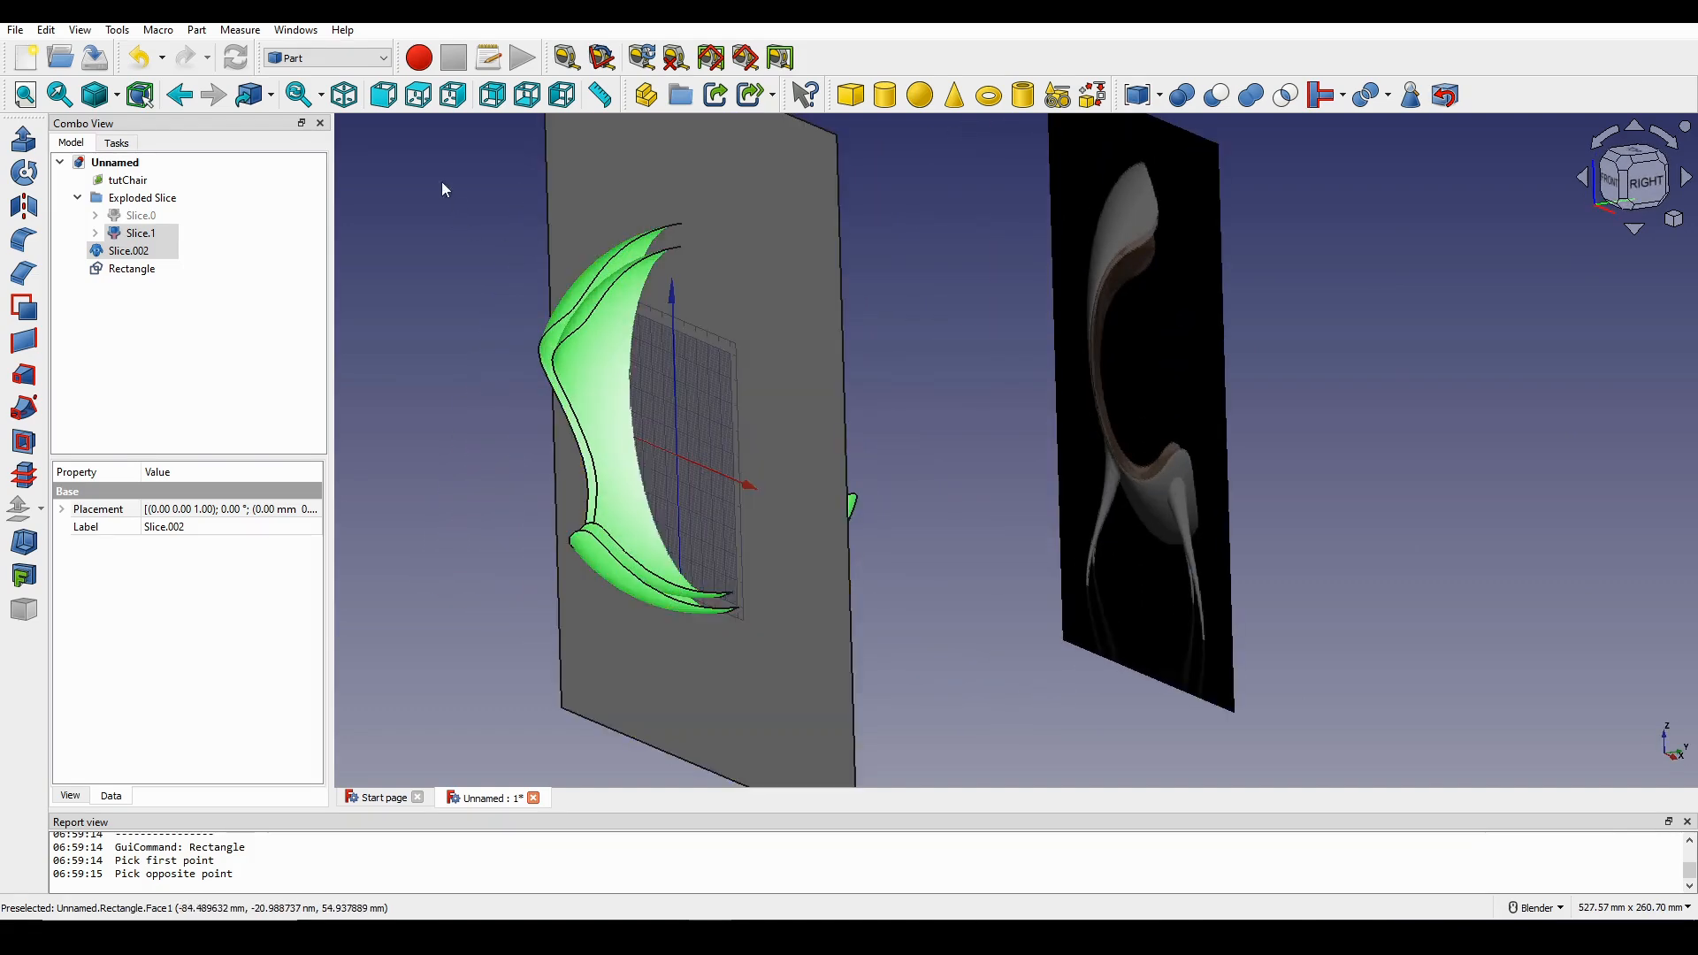
{"action": "left_click", "coordinate": [197, 31]}
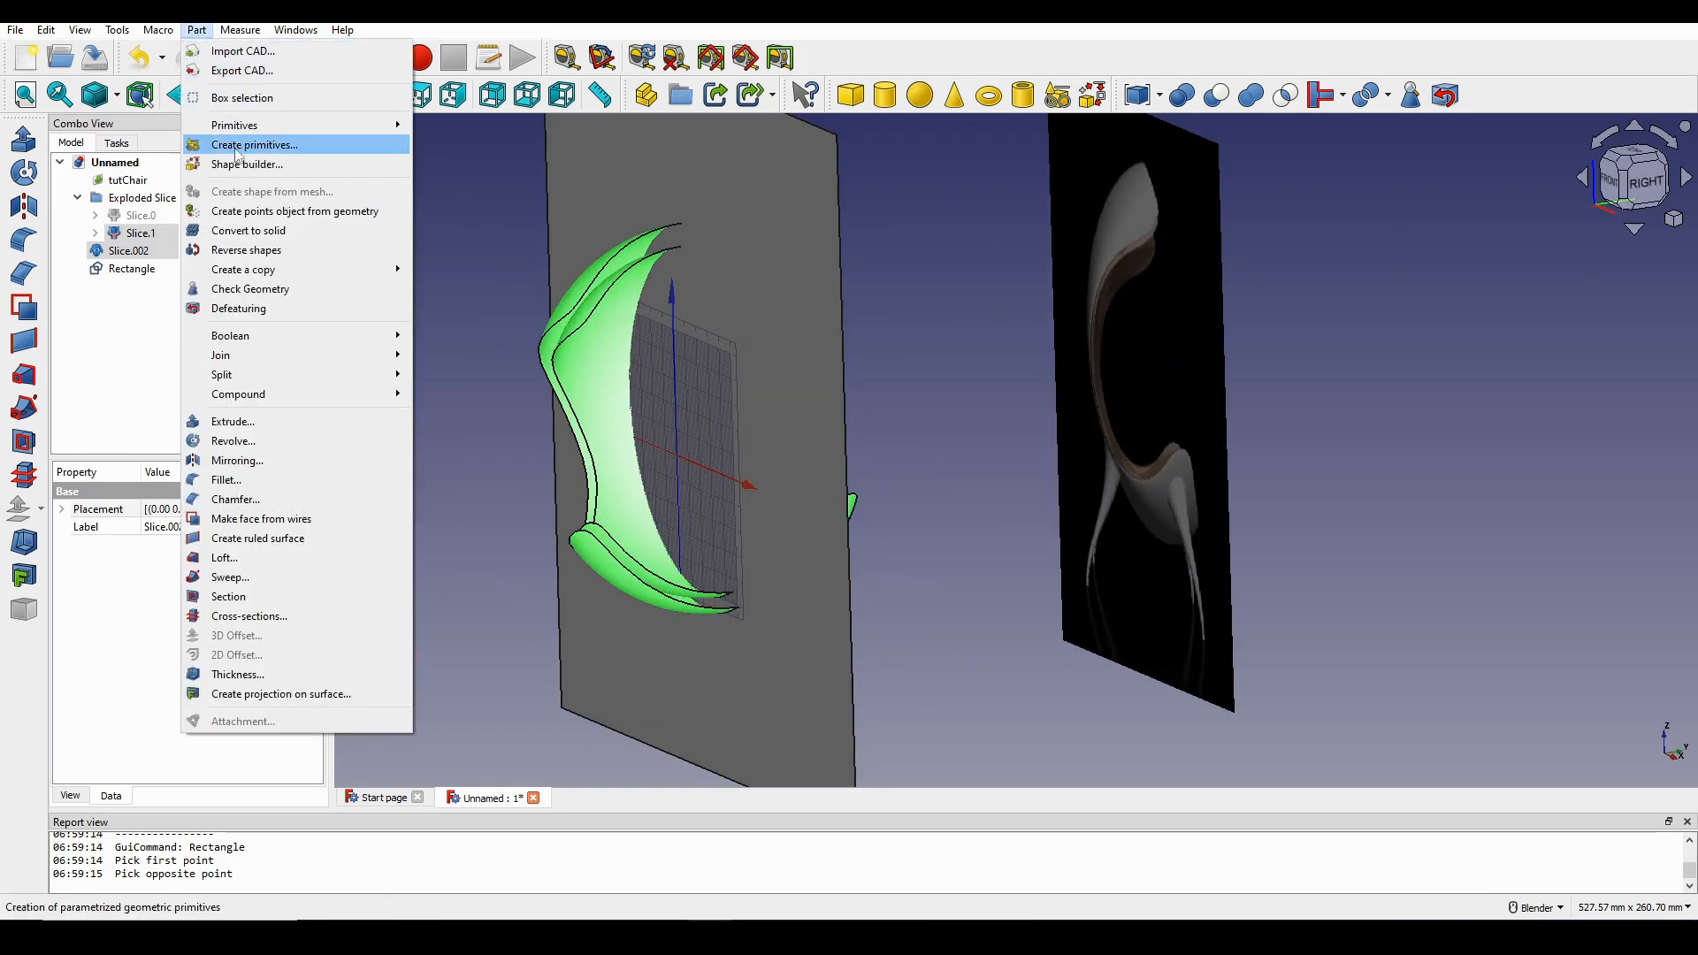
{"action": "mouse_move", "coordinate": [264, 405]}
{"action": "left_click", "coordinate": [478, 394]}
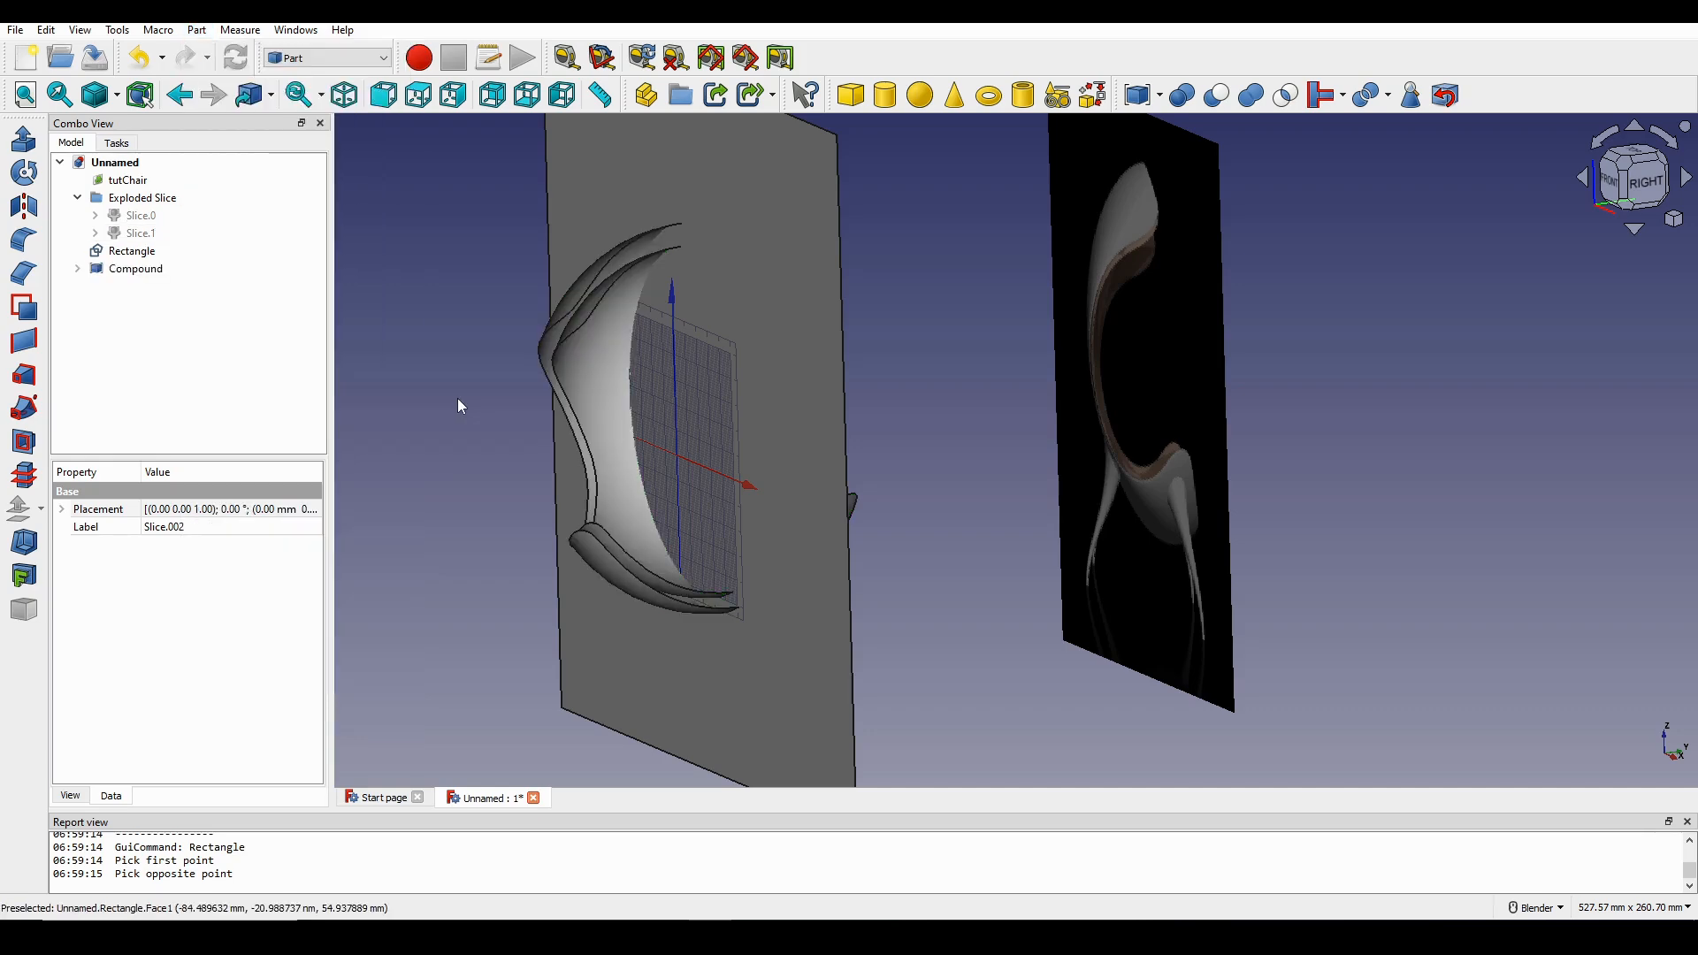
Slice the compound apart with the front-plane rectangle so both shells are split into separate halves.
{"action": "scroll", "coordinate": [809, 393], "scroll_direction": "up", "scroll_amount": 5}
{"action": "left_click", "coordinate": [136, 270]}
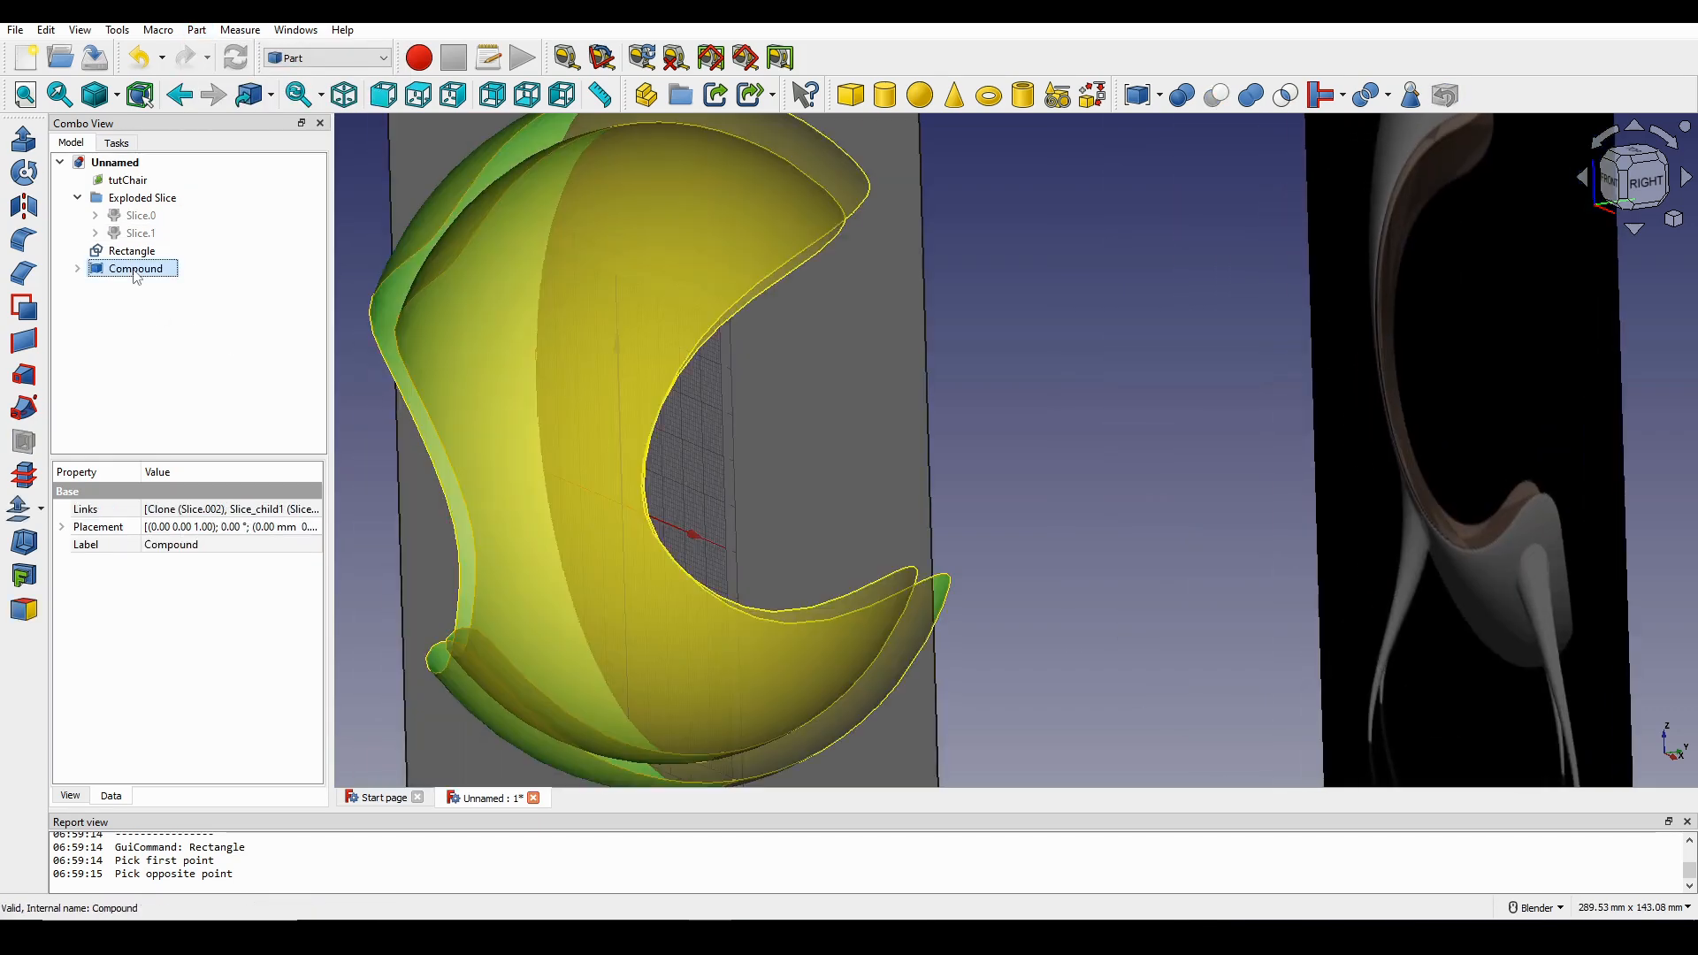
{"action": "scroll", "coordinate": [437, 369], "scroll_direction": "down", "scroll_amount": 3}
{"action": "middle_click_drag", "start_coordinate": [601, 334], "coordinate": [723, 354], "text": "shift"}
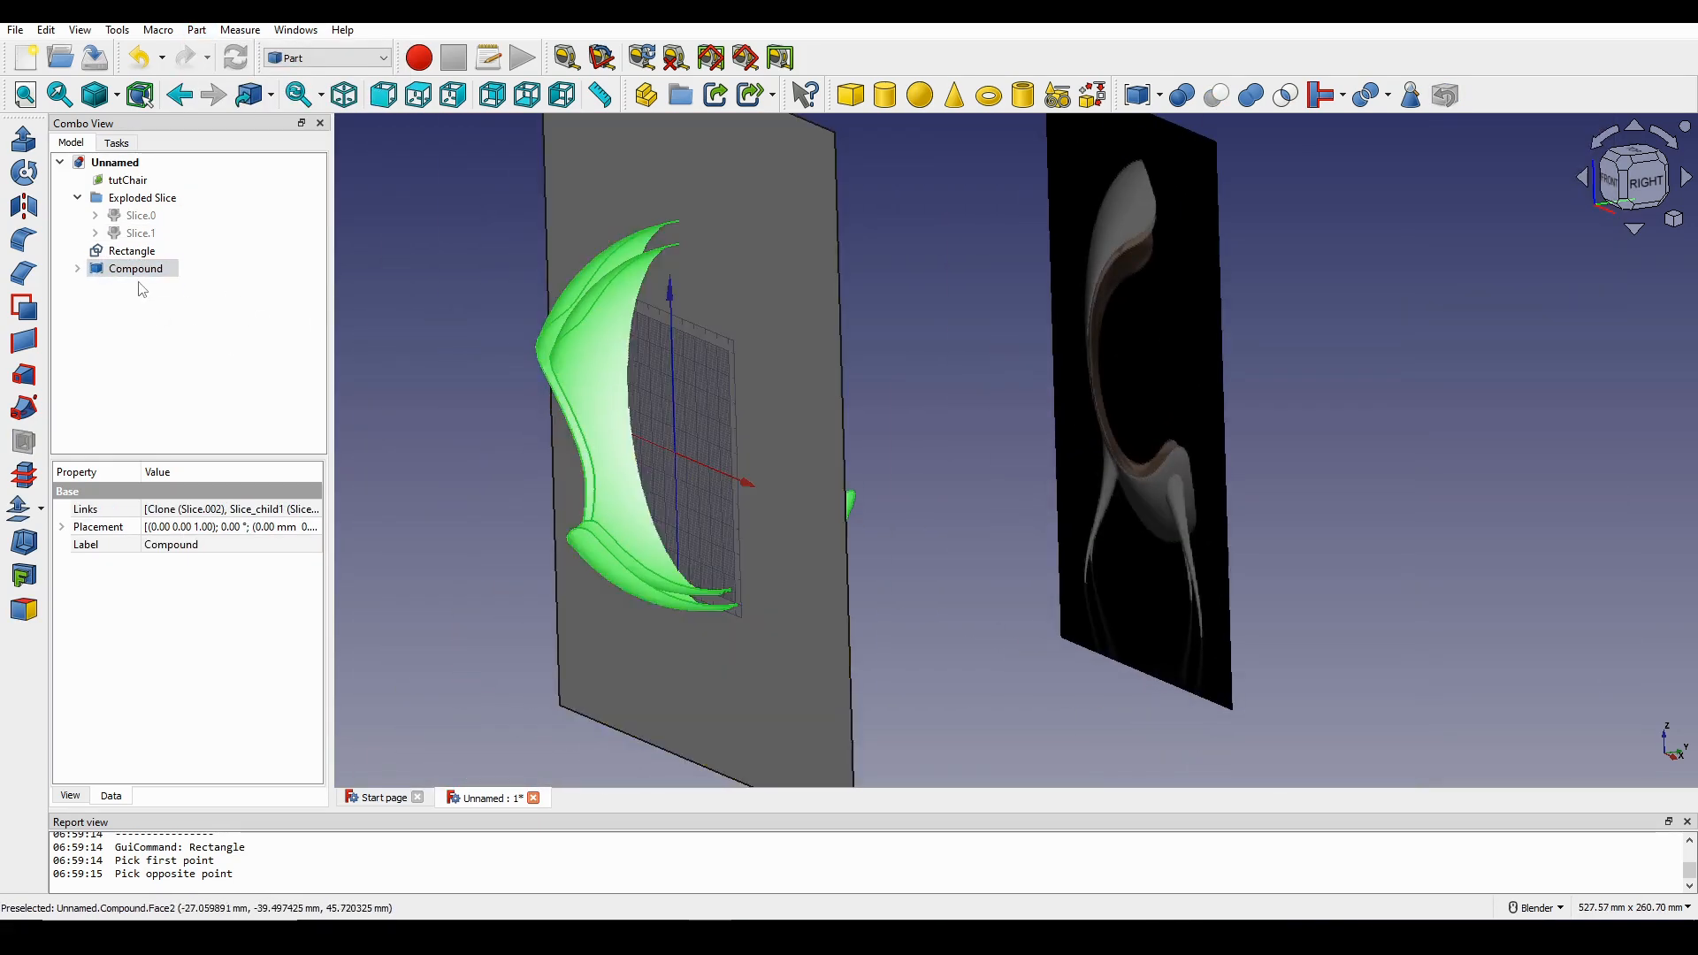
{"action": "left_click", "coordinate": [755, 219], "text": "ctrl"}
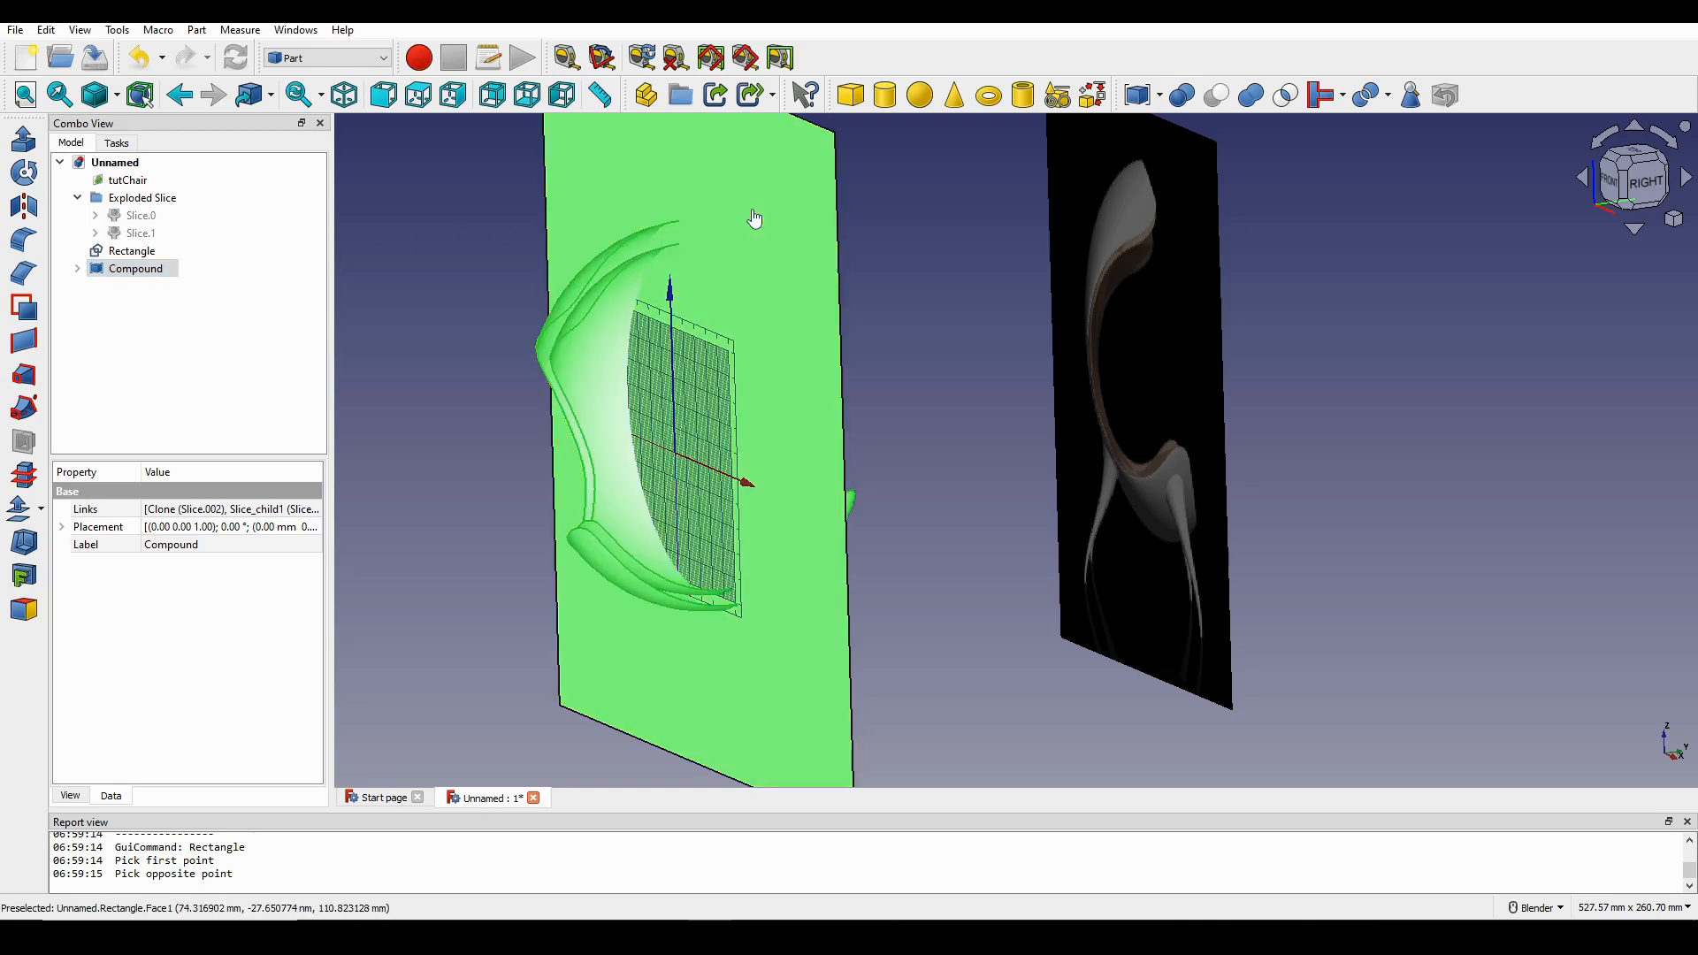
{"action": "left_click", "coordinate": [198, 30]}
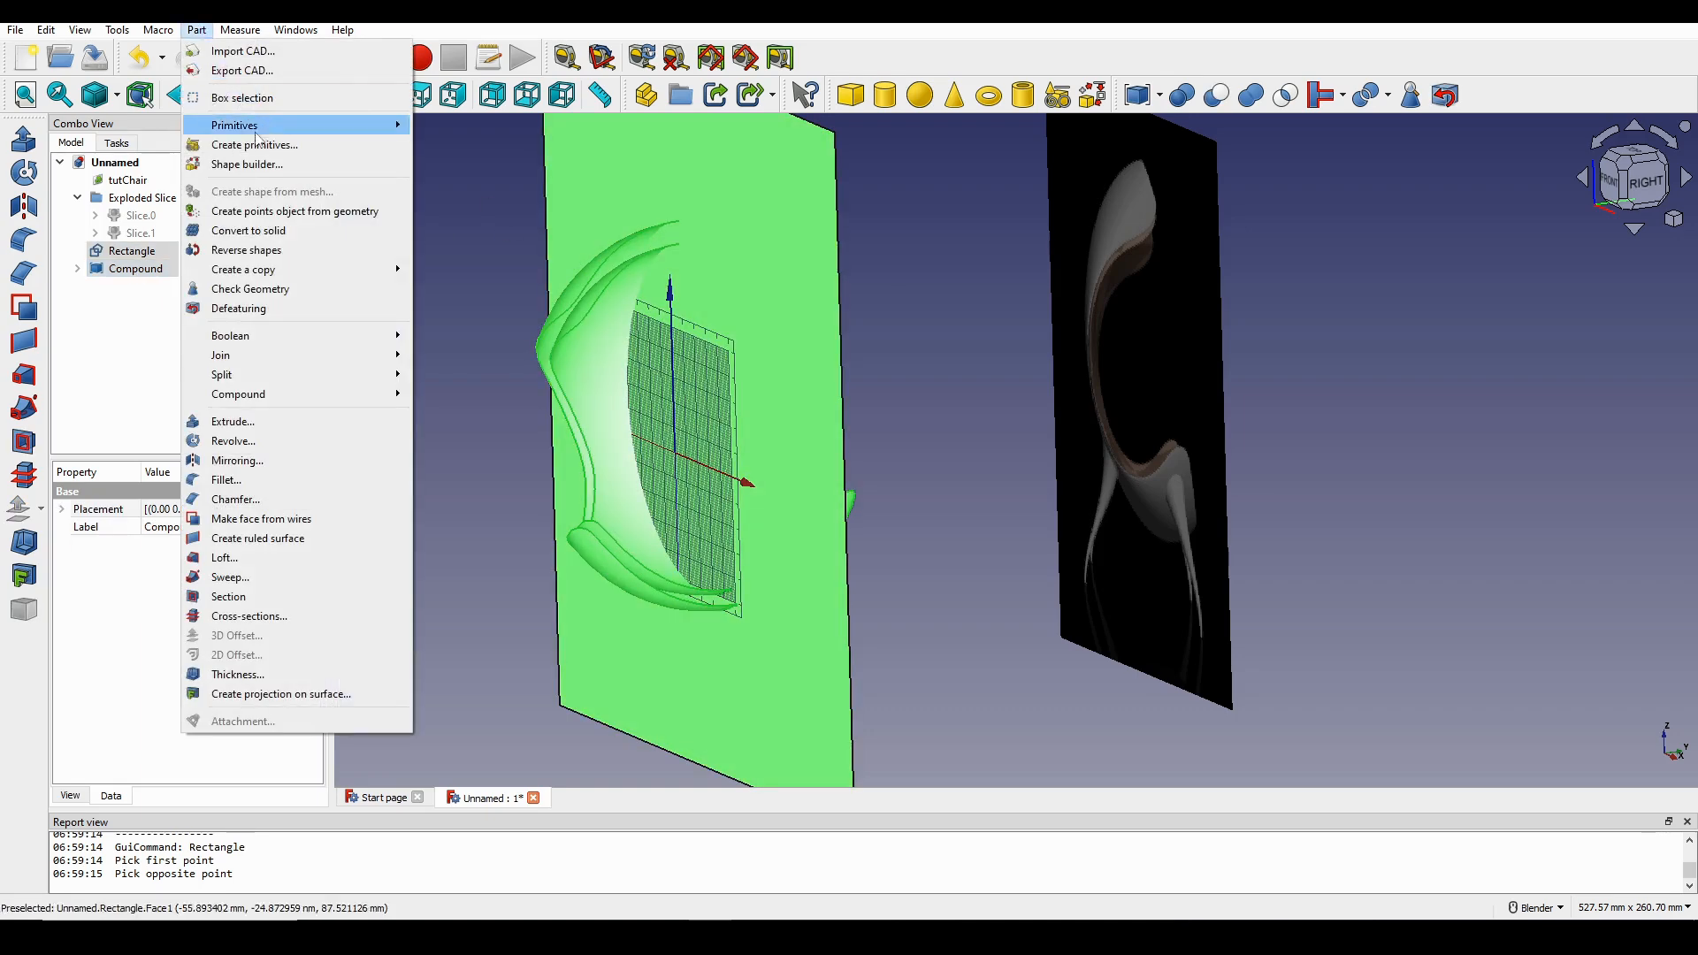
{"action": "mouse_move", "coordinate": [371, 374]}
{"action": "left_click", "coordinate": [463, 393]}
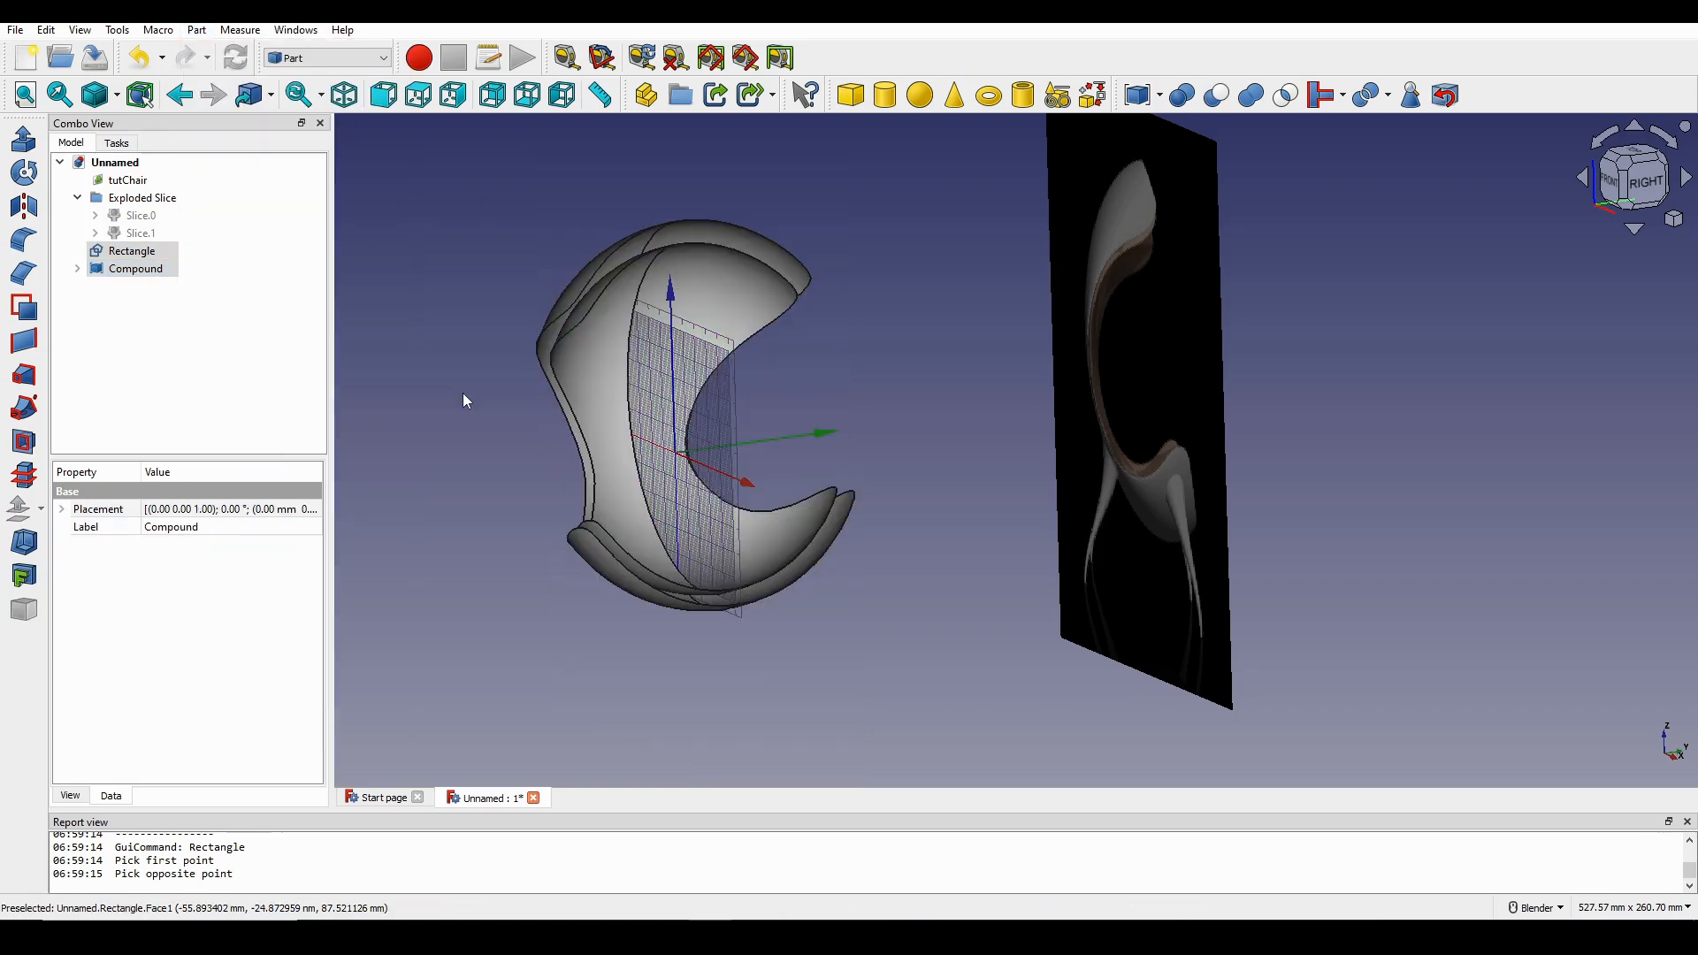
Inspect the rim edges of the inner and outer shells where the central cut divides them.
{"action": "scroll", "coordinate": [614, 436], "scroll_direction": "up", "scroll_amount": 5}
{"action": "scroll", "coordinate": [673, 334], "scroll_direction": "up", "scroll_amount": 3}
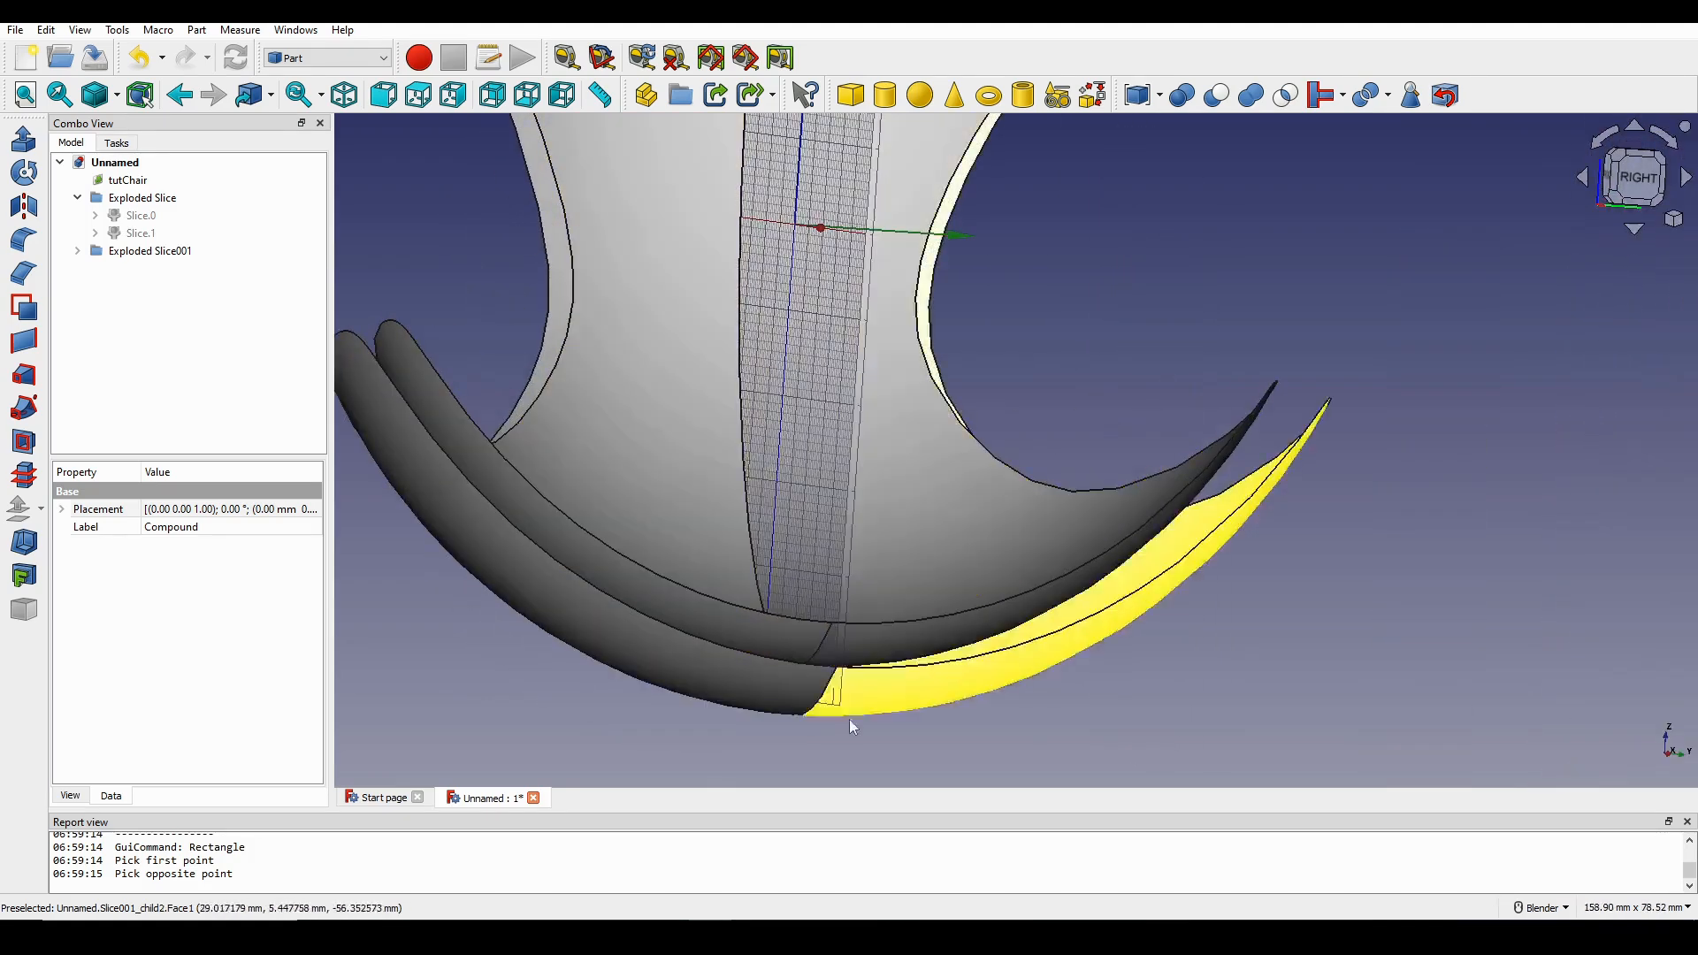
{"action": "scroll", "coordinate": [838, 624], "scroll_direction": "up", "scroll_amount": 6}
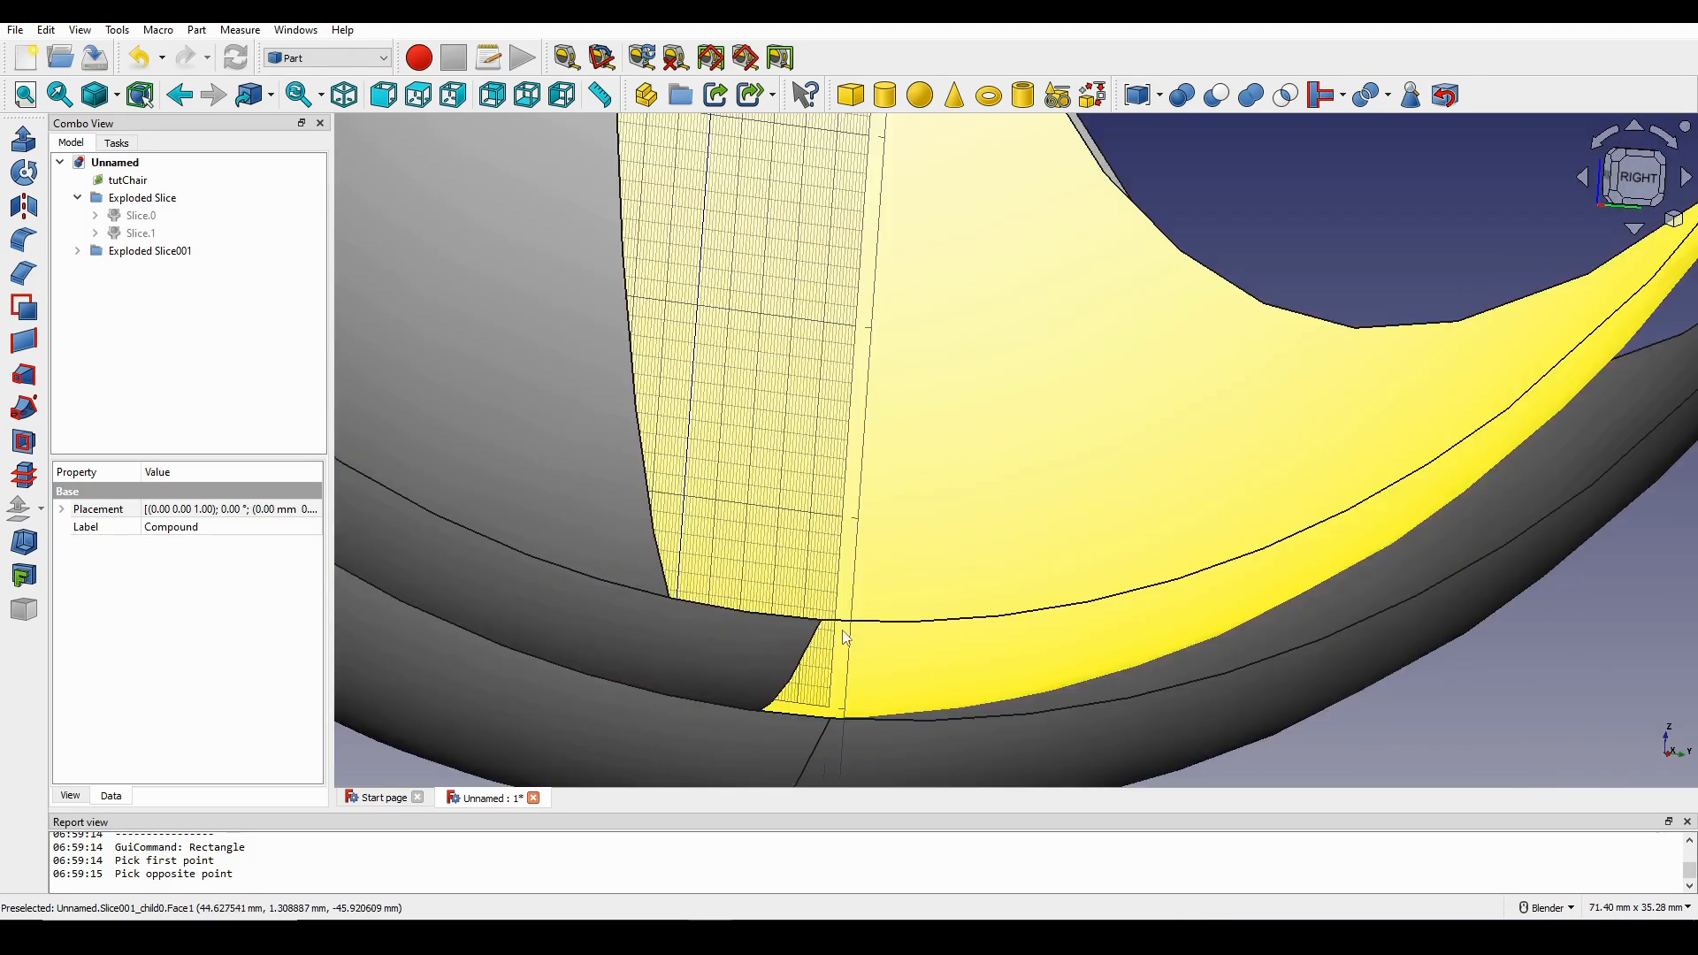
{"action": "left_click", "coordinate": [825, 605]}
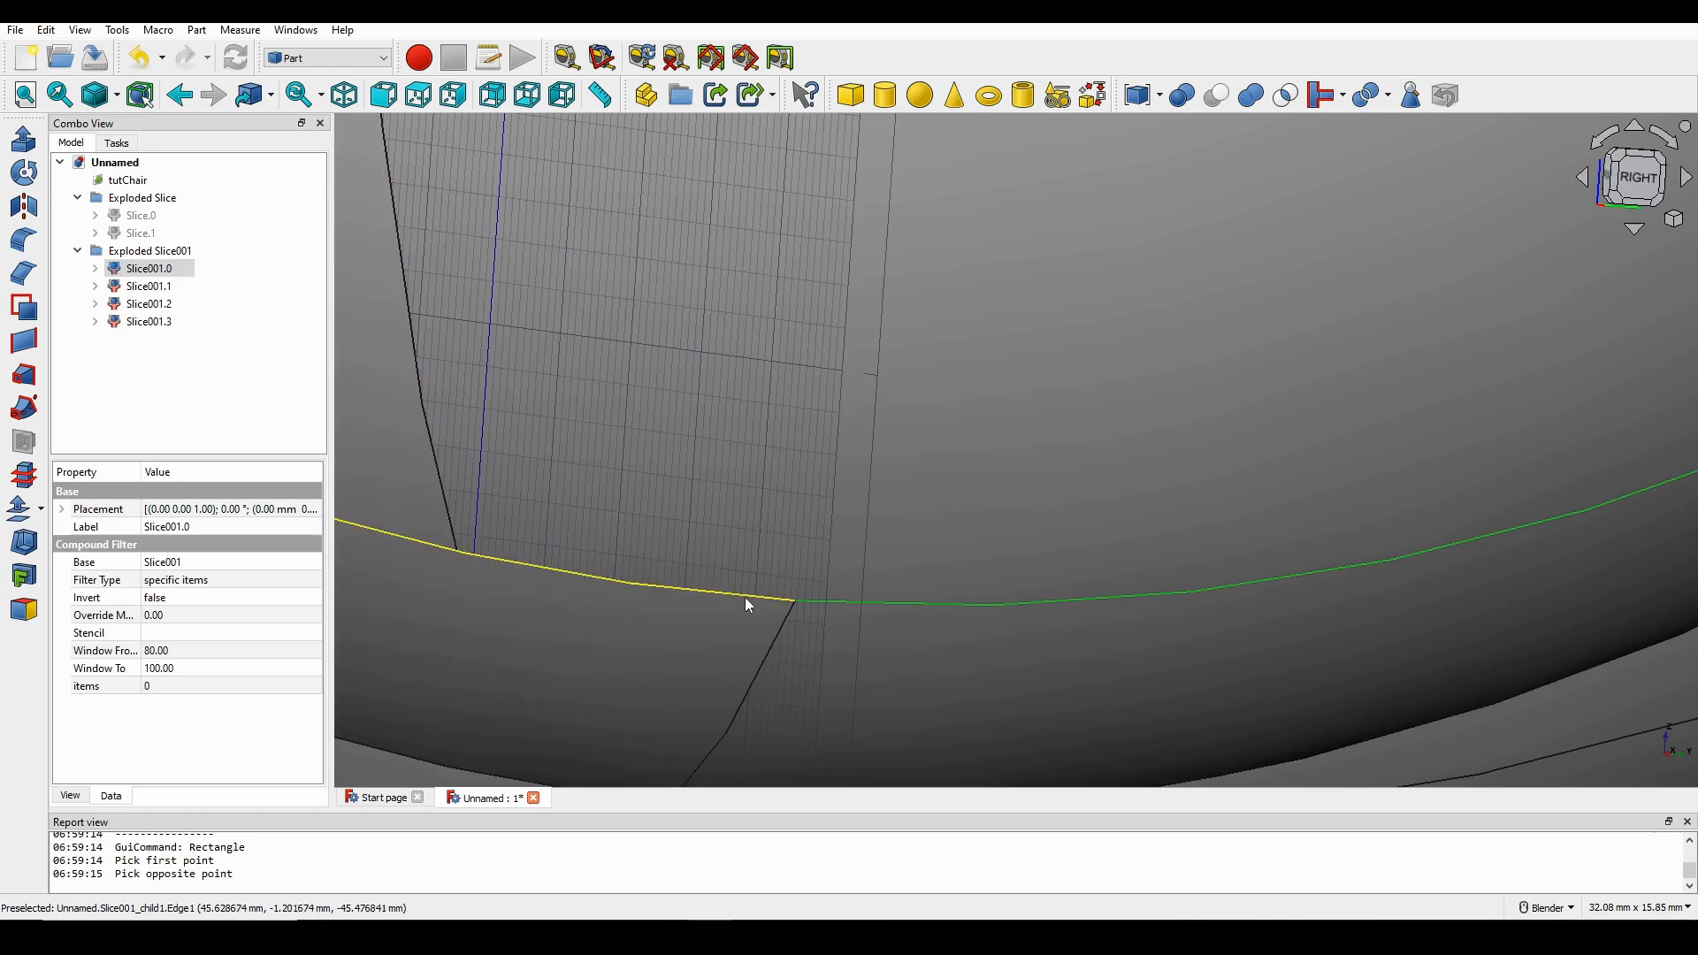
{"action": "left_click", "coordinate": [745, 596]}
{"action": "scroll", "coordinate": [745, 597], "scroll_direction": "down", "scroll_amount": 4}
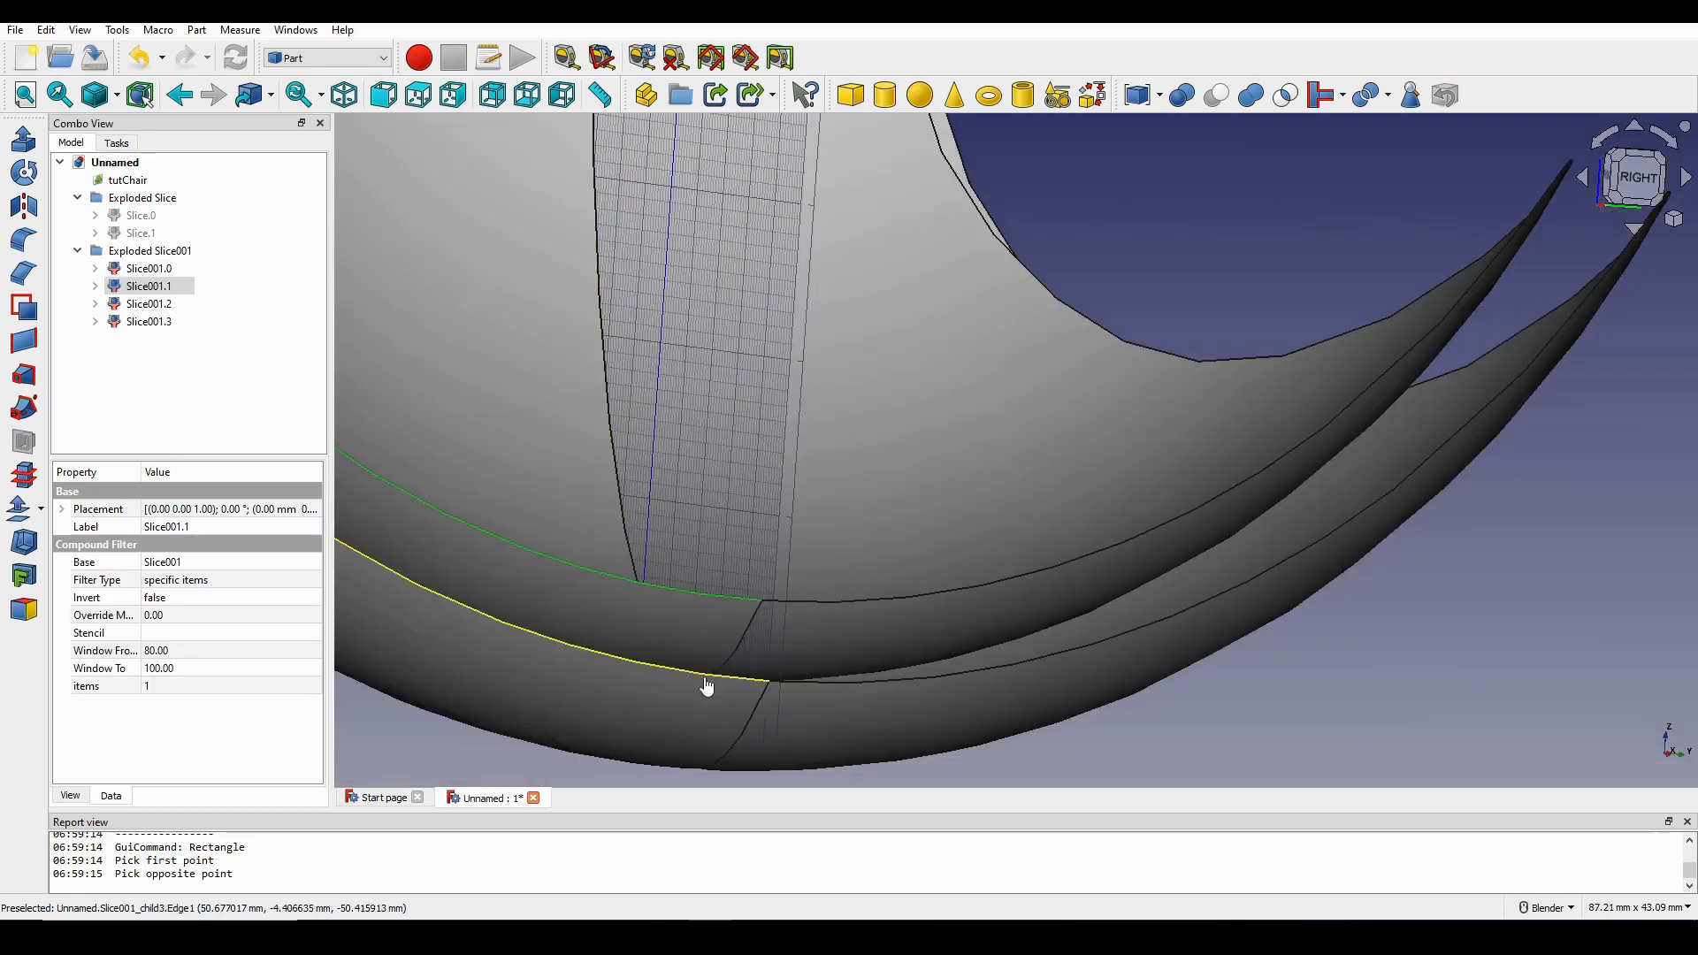
{"action": "left_click", "coordinate": [798, 685]}
{"action": "scroll", "coordinate": [831, 682], "scroll_direction": "down", "scroll_amount": 5}
{"action": "middle_click_drag", "start_coordinate": [845, 510], "coordinate": [846, 562], "text": "shift"}
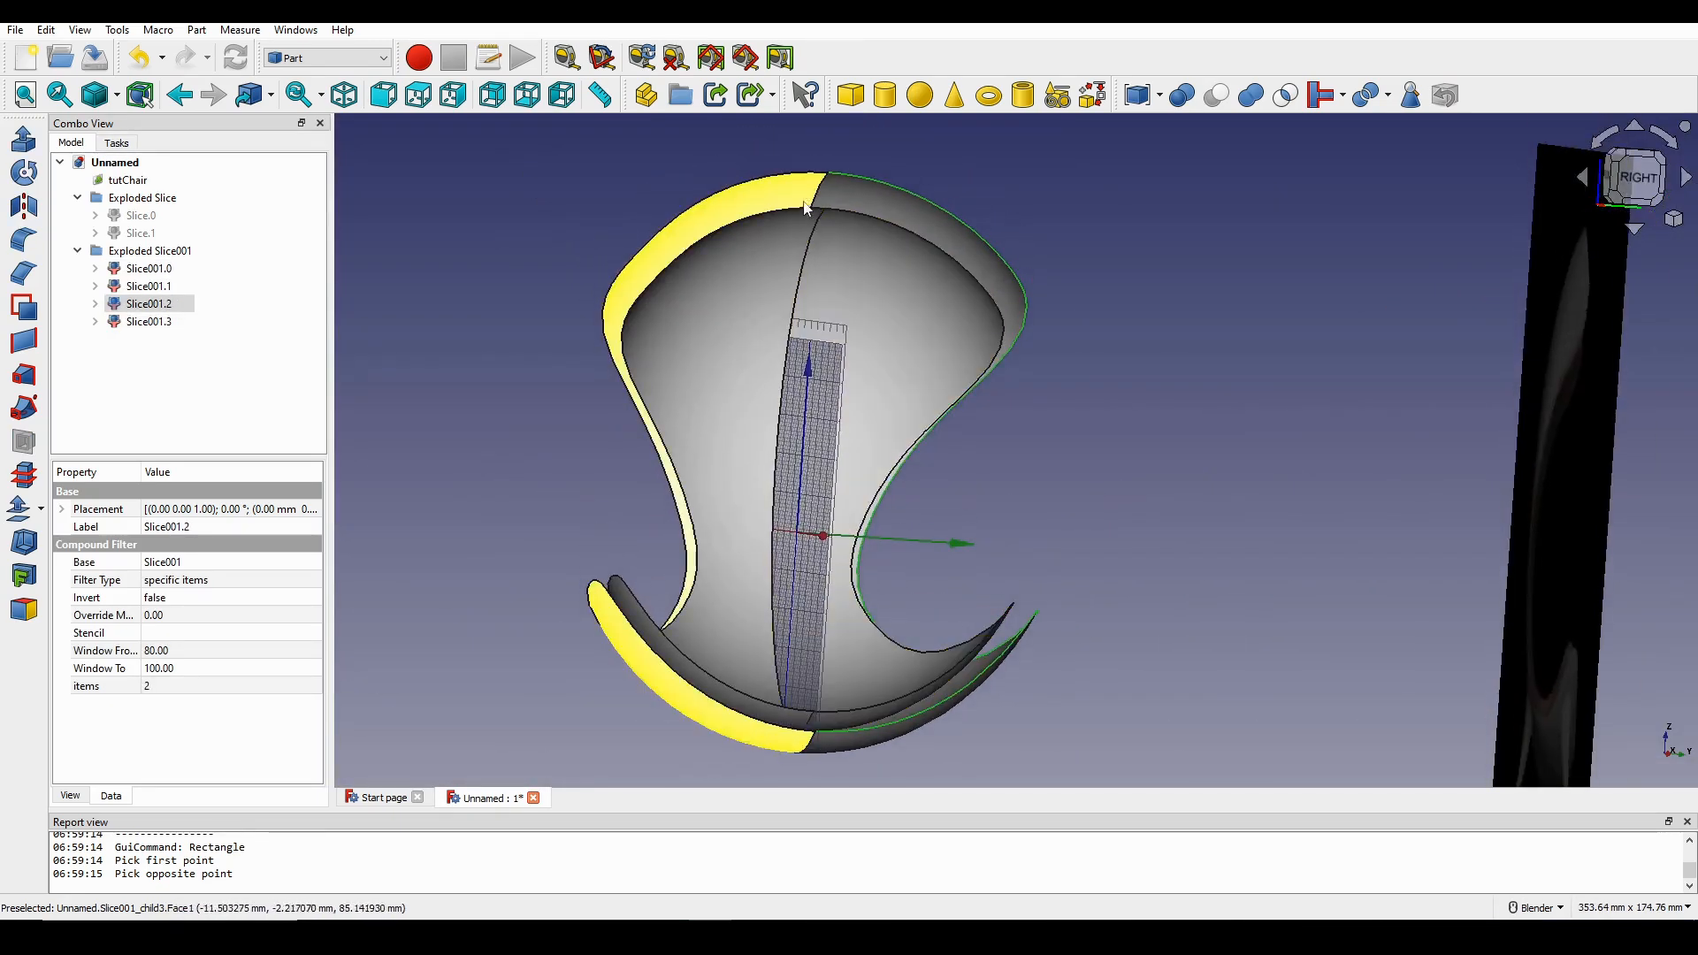
{"action": "left_click", "coordinate": [798, 212]}
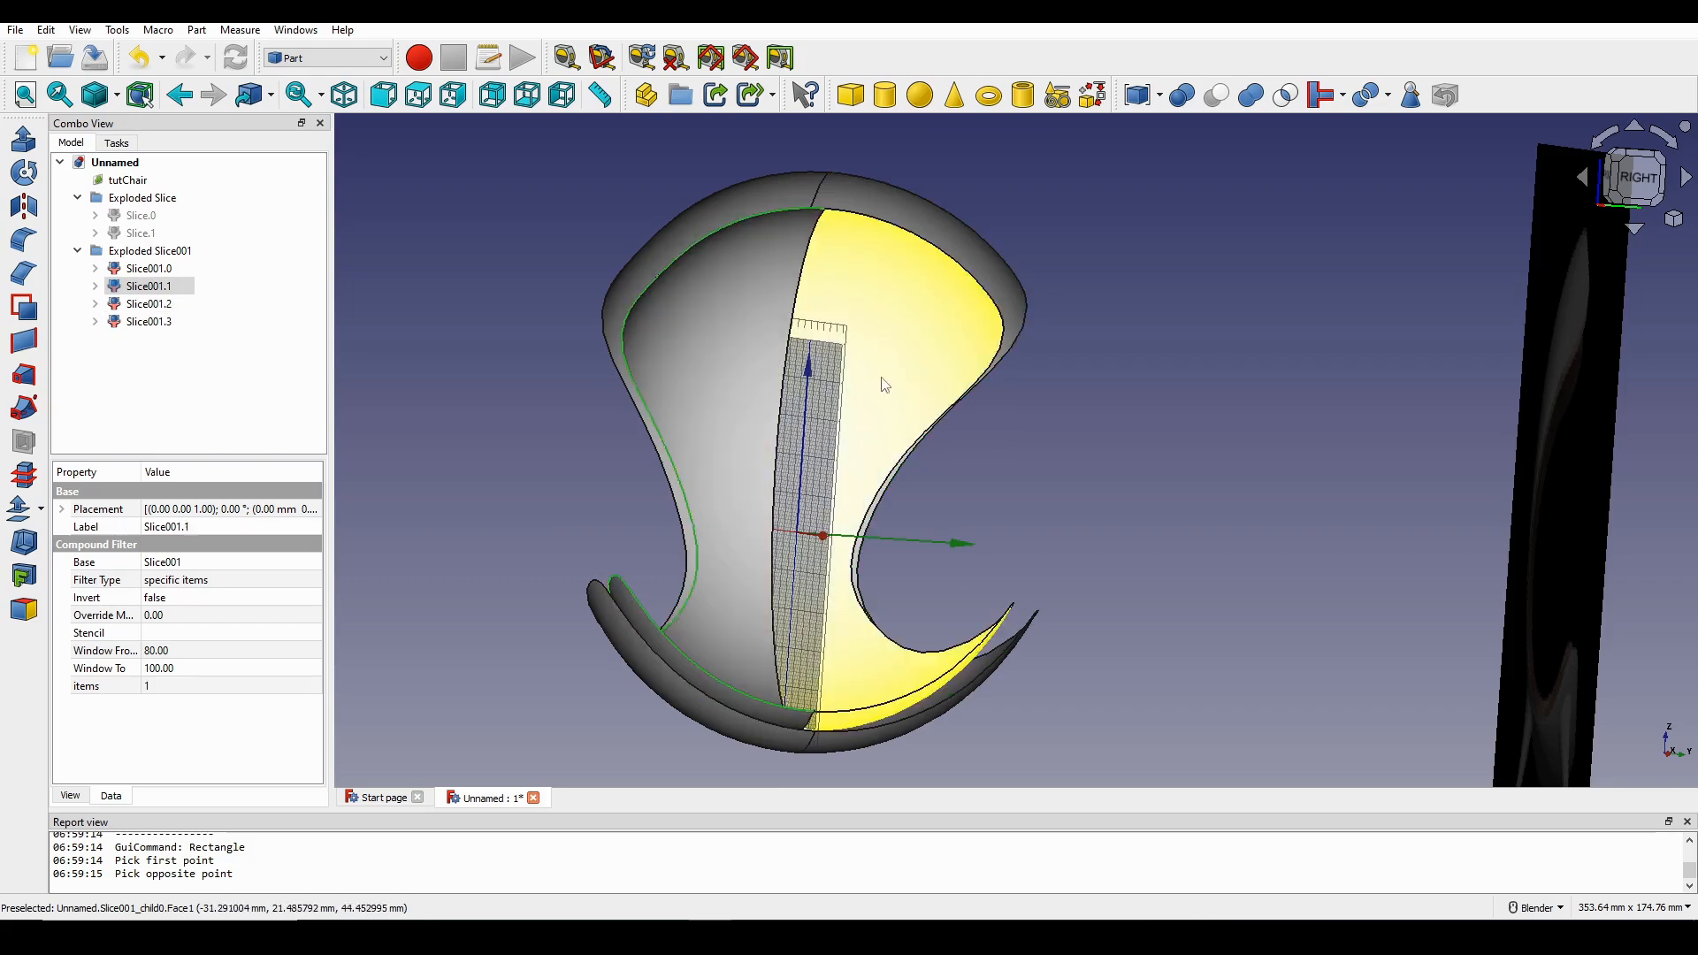
{"action": "mouse_move", "coordinate": [883, 383]}
{"action": "middle_mouse_down"}
{"action": "mouse_move", "coordinate": [951, 460]}
{"action": "mouse_move", "coordinate": [886, 397]}
{"action": "middle_mouse_up"}
{"action": "left_click", "coordinate": [1079, 396]}
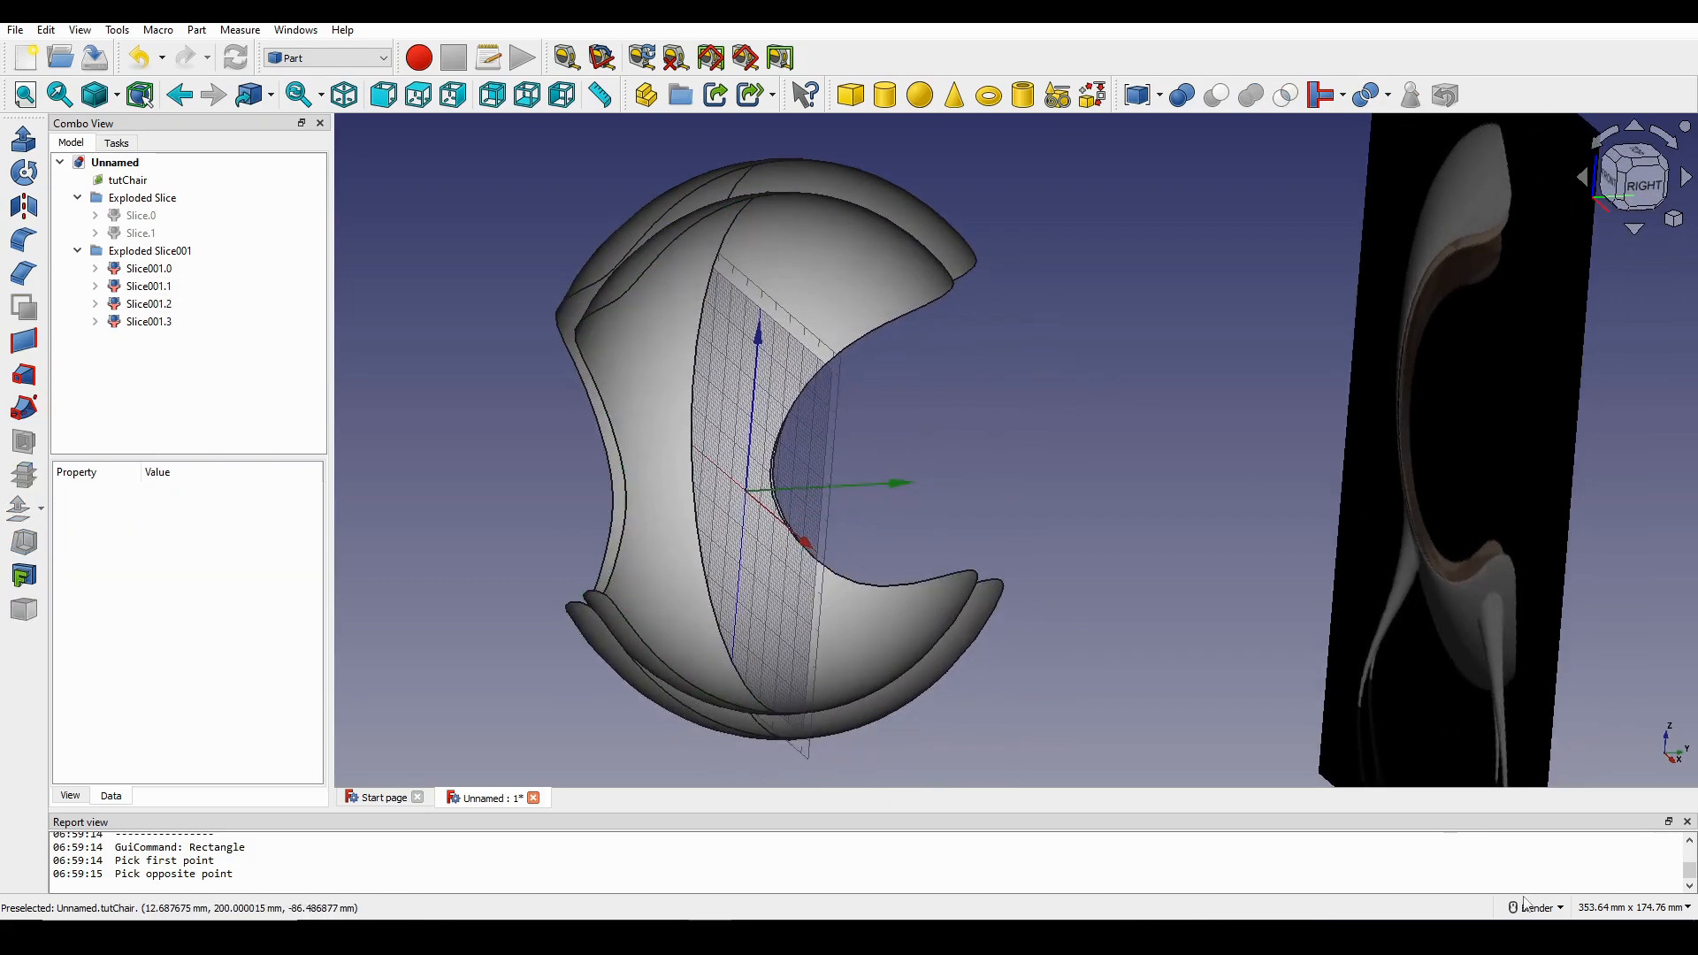
Return to the Draft workbench and hide the grid.
{"action": "middle_click_drag", "start_coordinate": [977, 336], "coordinate": [968, 333], "text": "shift"}
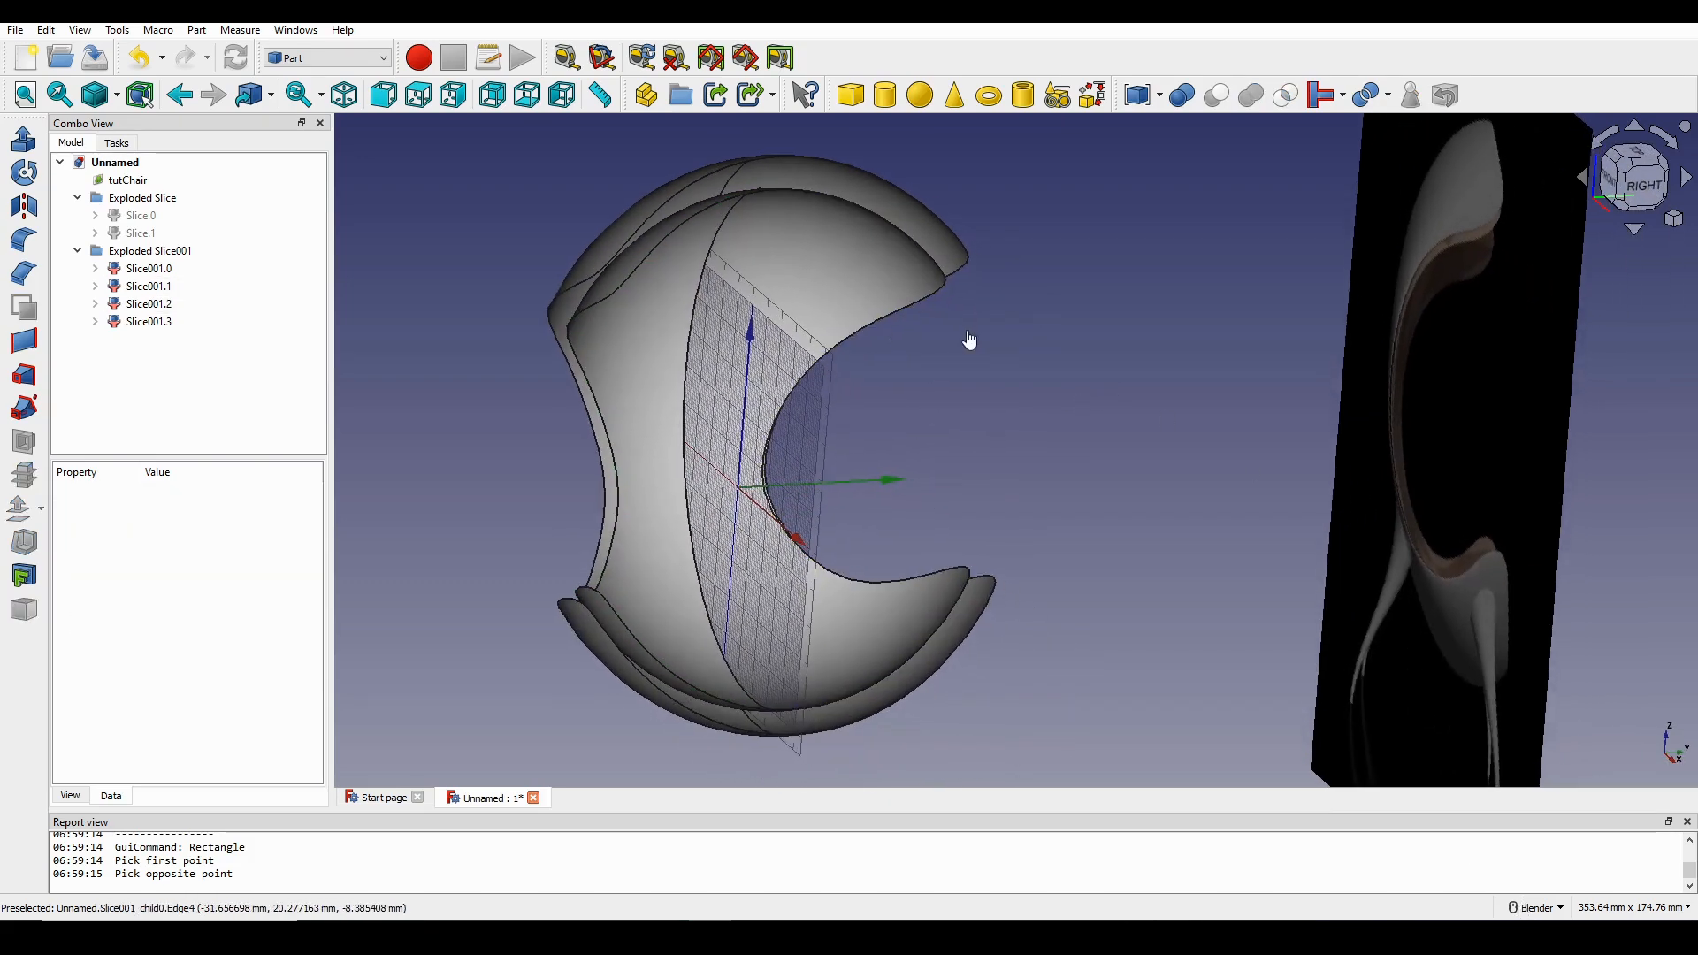
{"action": "left_click", "coordinate": [326, 56]}
{"action": "left_click", "coordinate": [319, 76]}
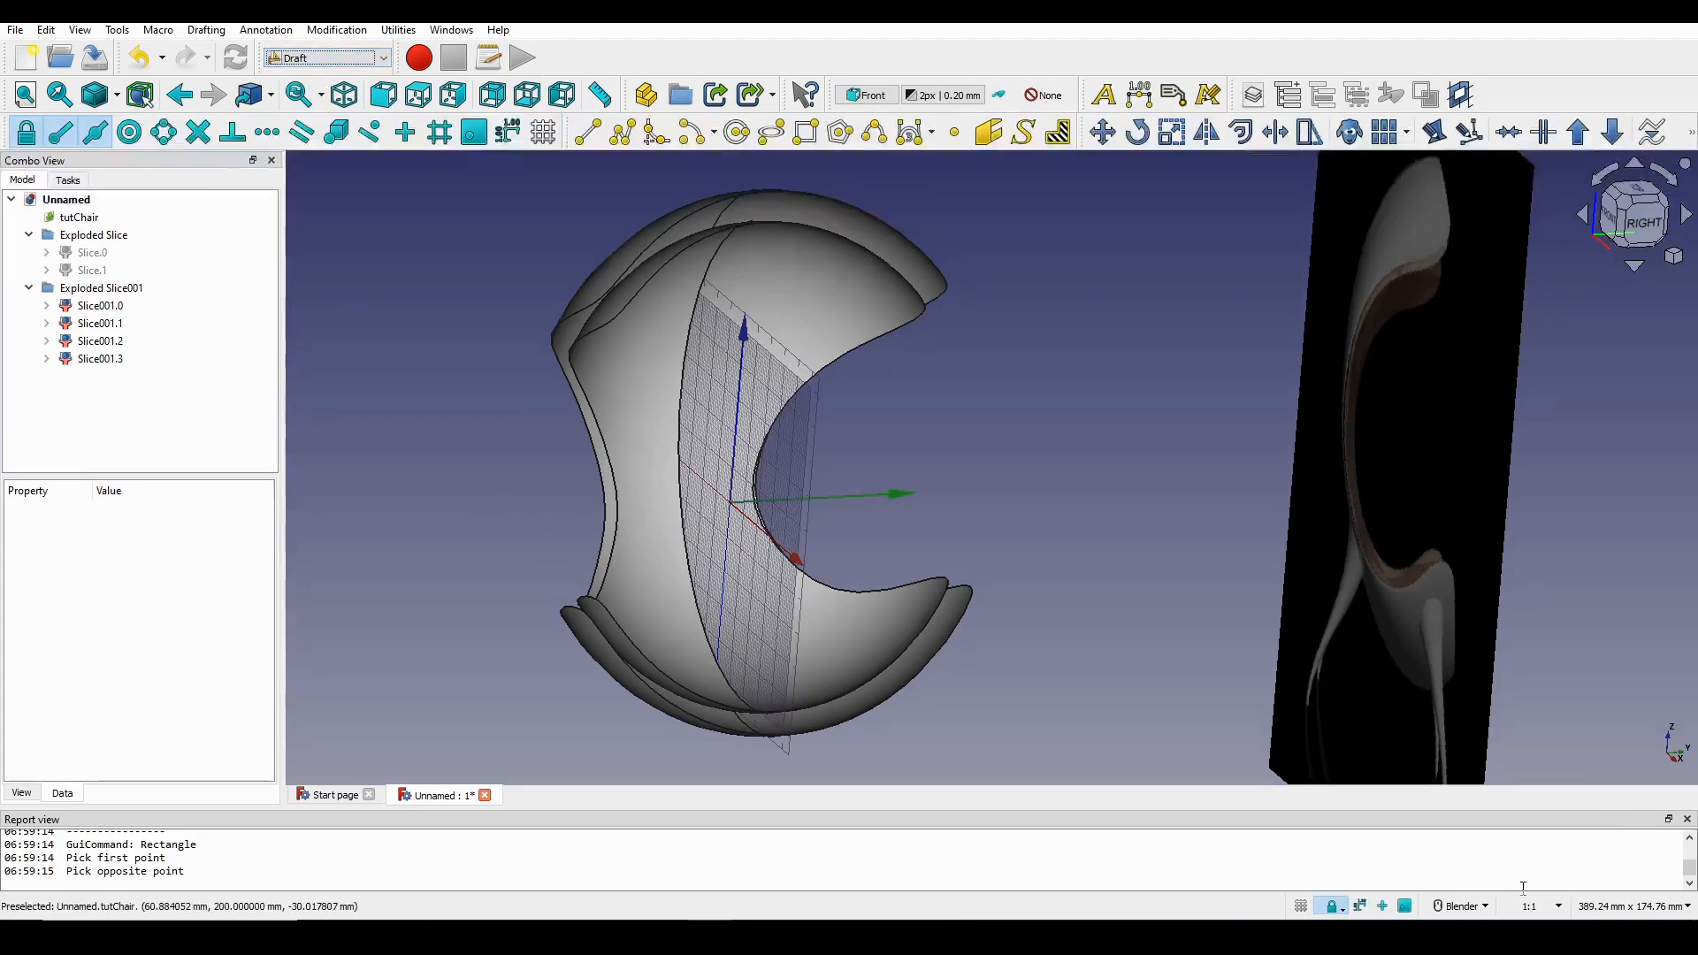
{"action": "left_click", "coordinate": [1302, 908]}
Switch to the Surface workbench with the cut rims of both shells in view.
{"action": "middle_click_drag", "start_coordinate": [1026, 460], "coordinate": [825, 358]}
{"action": "left_click", "coordinate": [359, 60]}
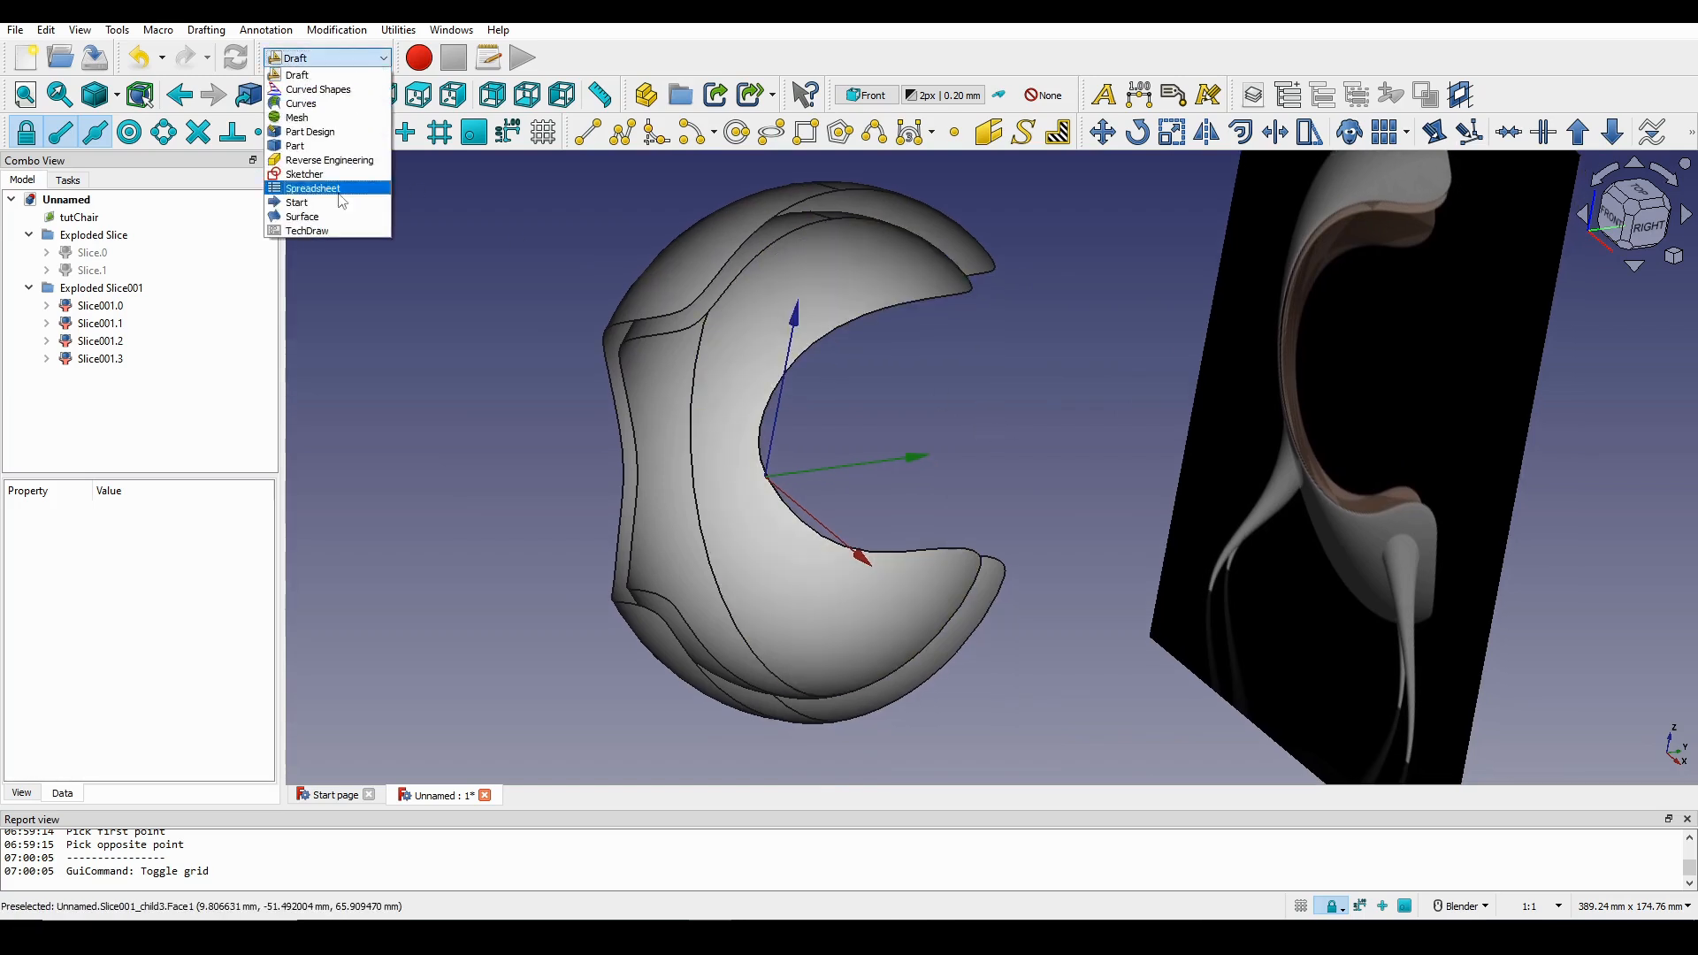
{"action": "left_click", "coordinate": [301, 217]}
{"action": "scroll", "coordinate": [931, 465], "scroll_direction": "up", "scroll_amount": 3}
{"action": "scroll", "coordinate": [953, 402], "scroll_direction": "down", "scroll_amount": 3}
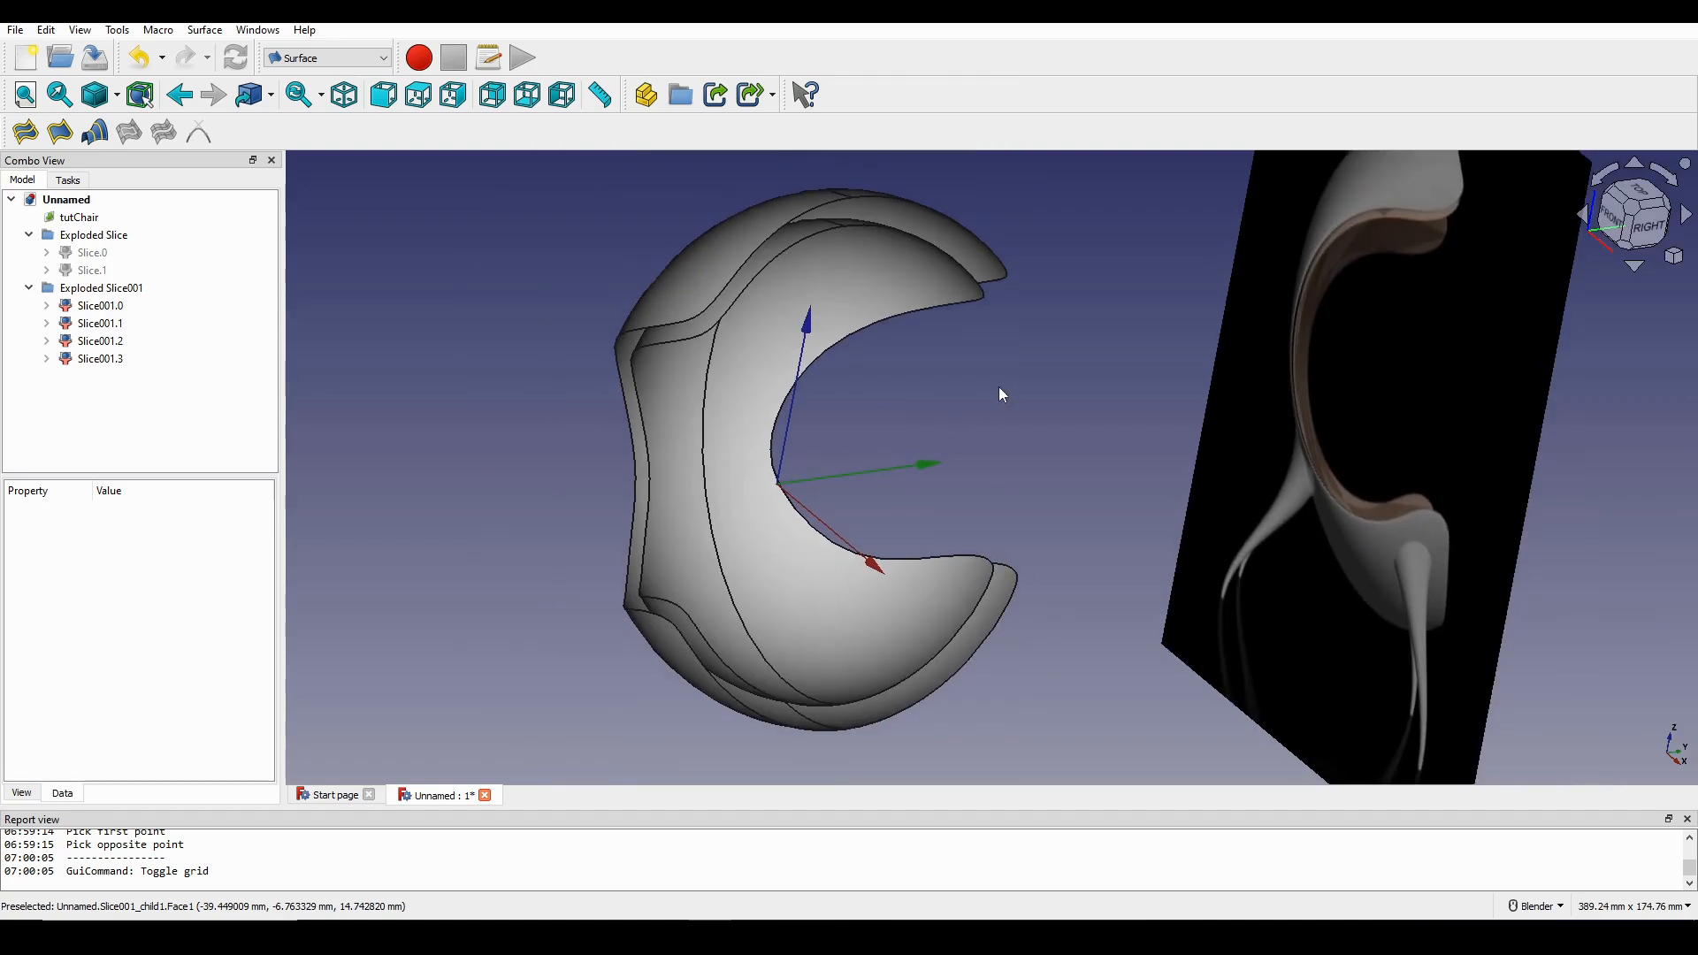
{"action": "middle_click_drag", "start_coordinate": [986, 378], "coordinate": [977, 426], "text": "shift"}
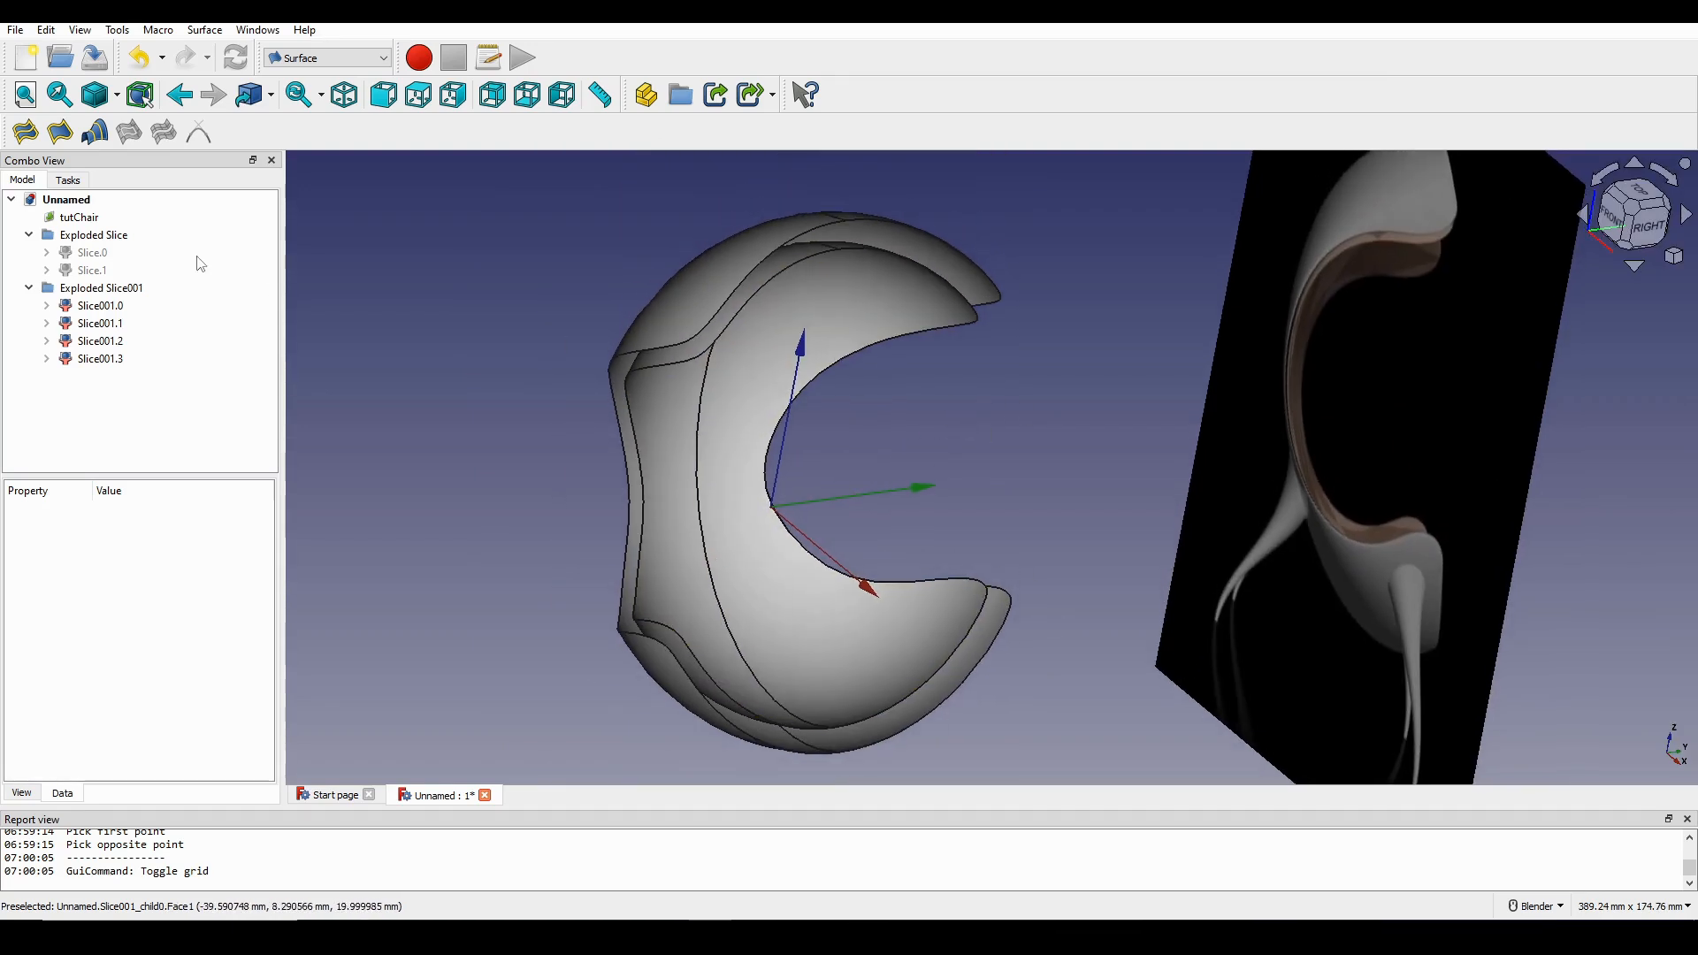
Create a sections surface between the rim edges Slice001.1 Edge1 and Slice001.3 Edge1 to close one half of the gap.
{"action": "left_click", "coordinate": [95, 133]}
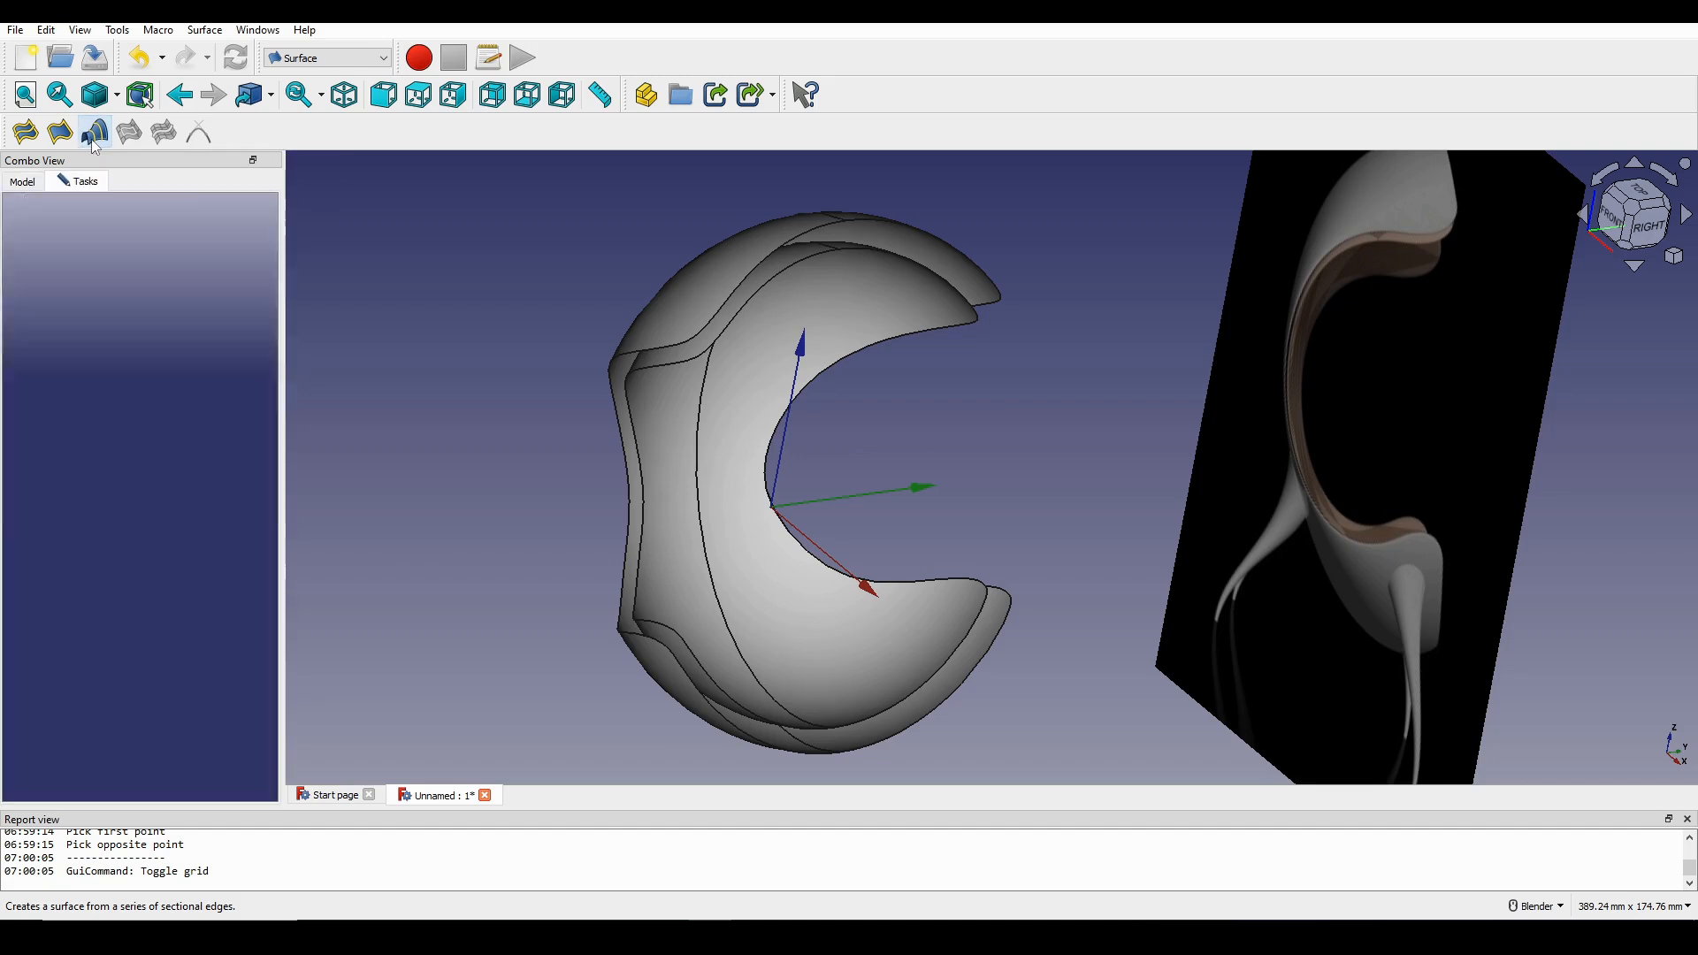
{"action": "scroll", "coordinate": [768, 286], "scroll_direction": "up", "scroll_amount": 3}
{"action": "left_click", "coordinate": [766, 285]}
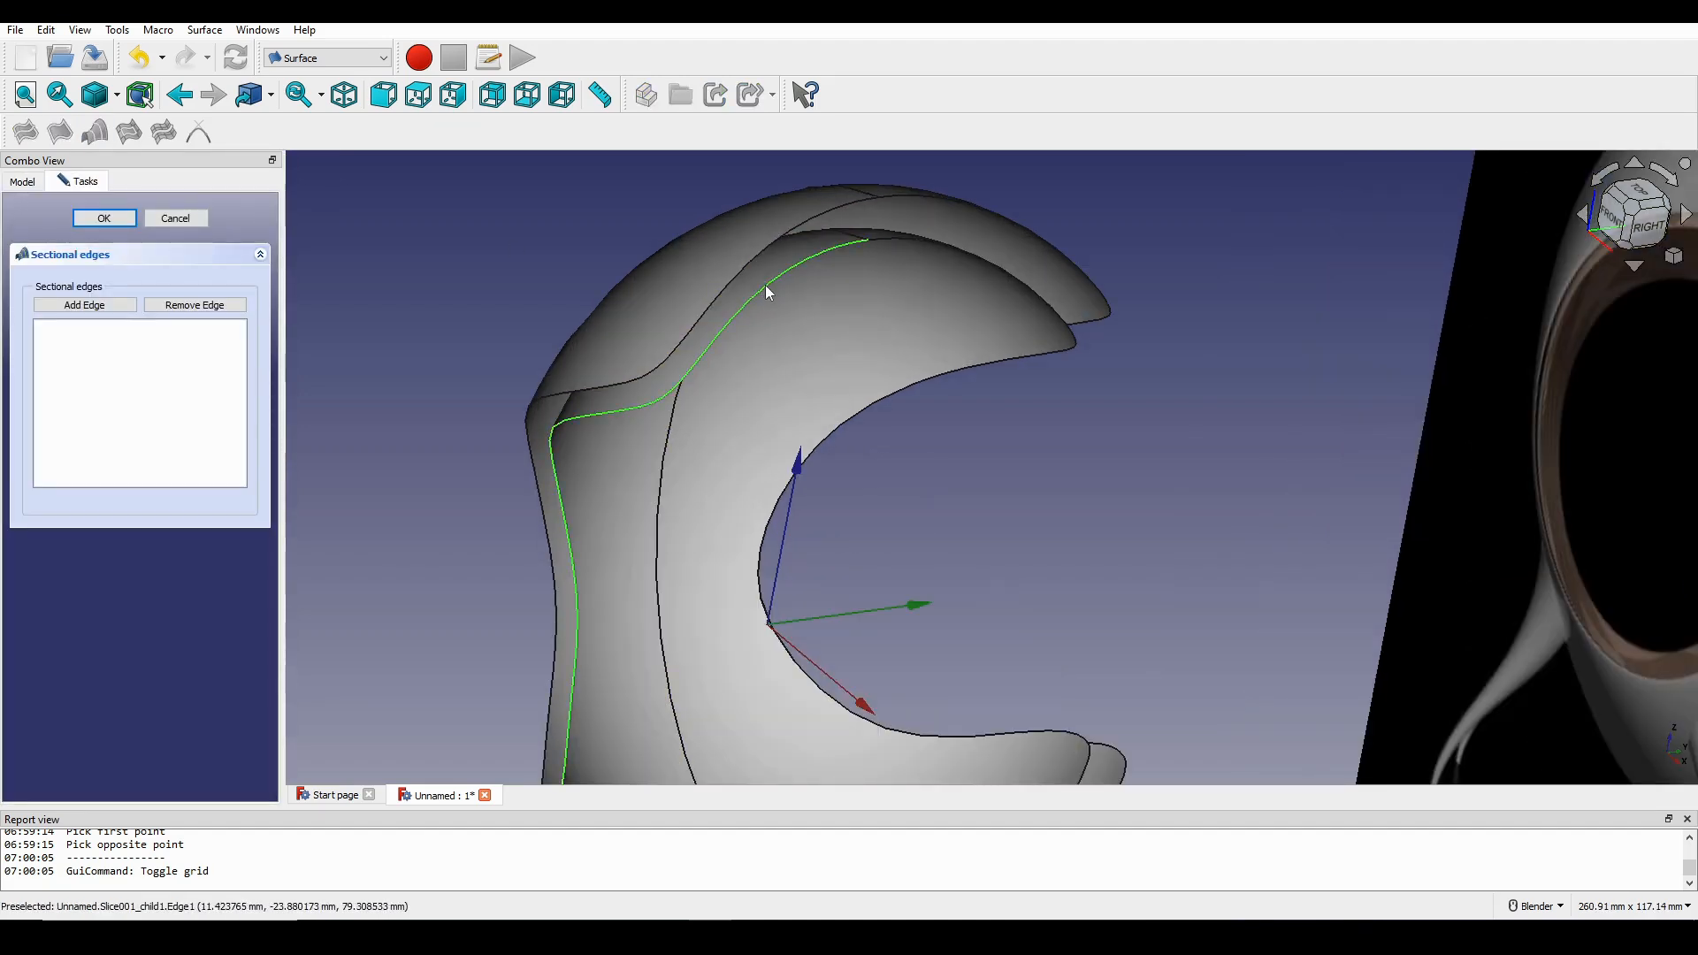
{"action": "left_click", "coordinate": [538, 257]}
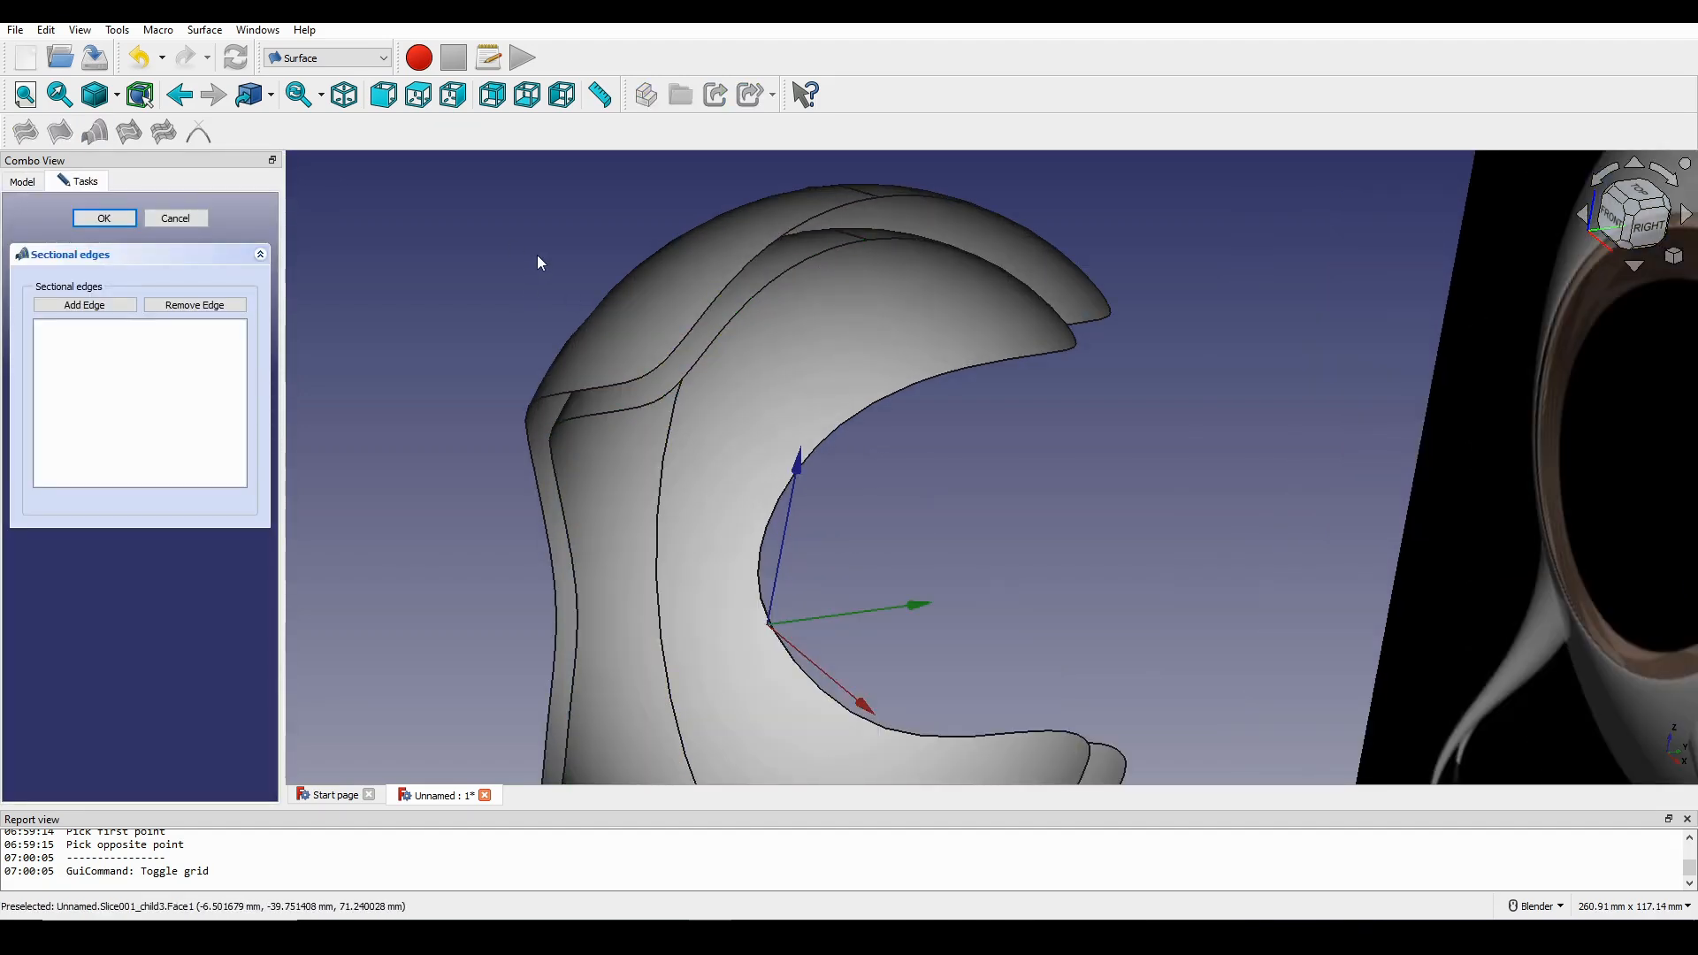
{"action": "left_click", "coordinate": [104, 316]}
{"action": "left_click", "coordinate": [676, 397]}
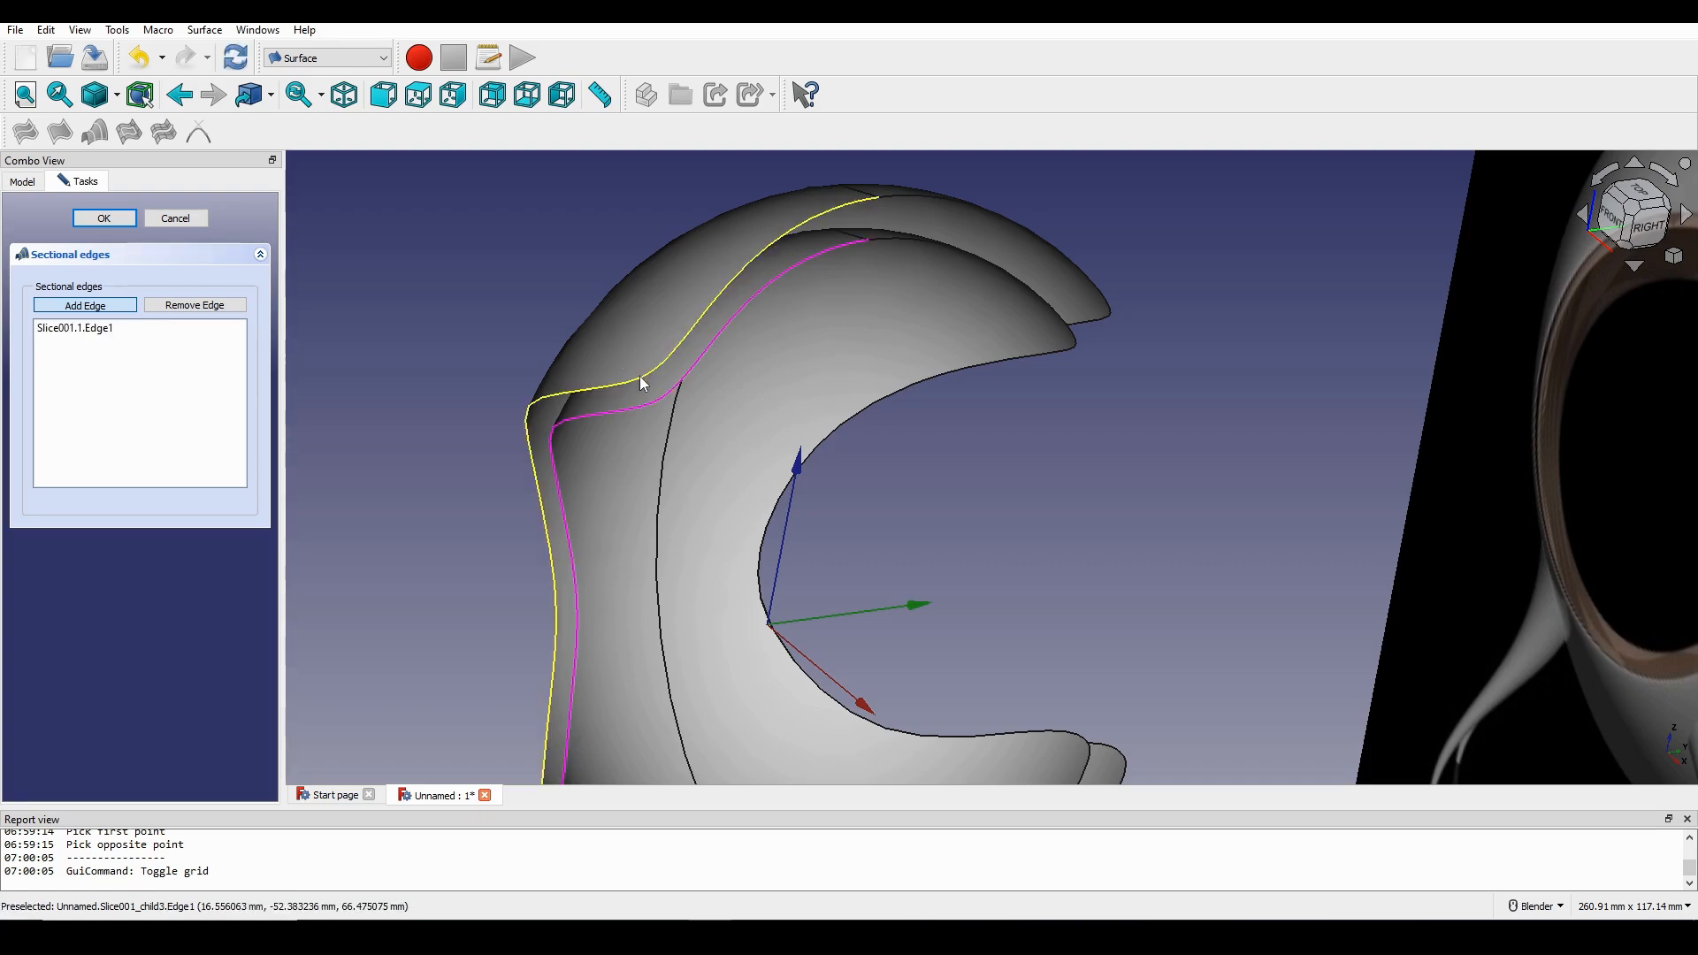
{"action": "left_click", "coordinate": [645, 379]}
{"action": "scroll", "coordinate": [779, 575], "scroll_direction": "down", "scroll_amount": 5}
{"action": "scroll", "coordinate": [801, 557], "scroll_direction": "up", "scroll_amount": 5}
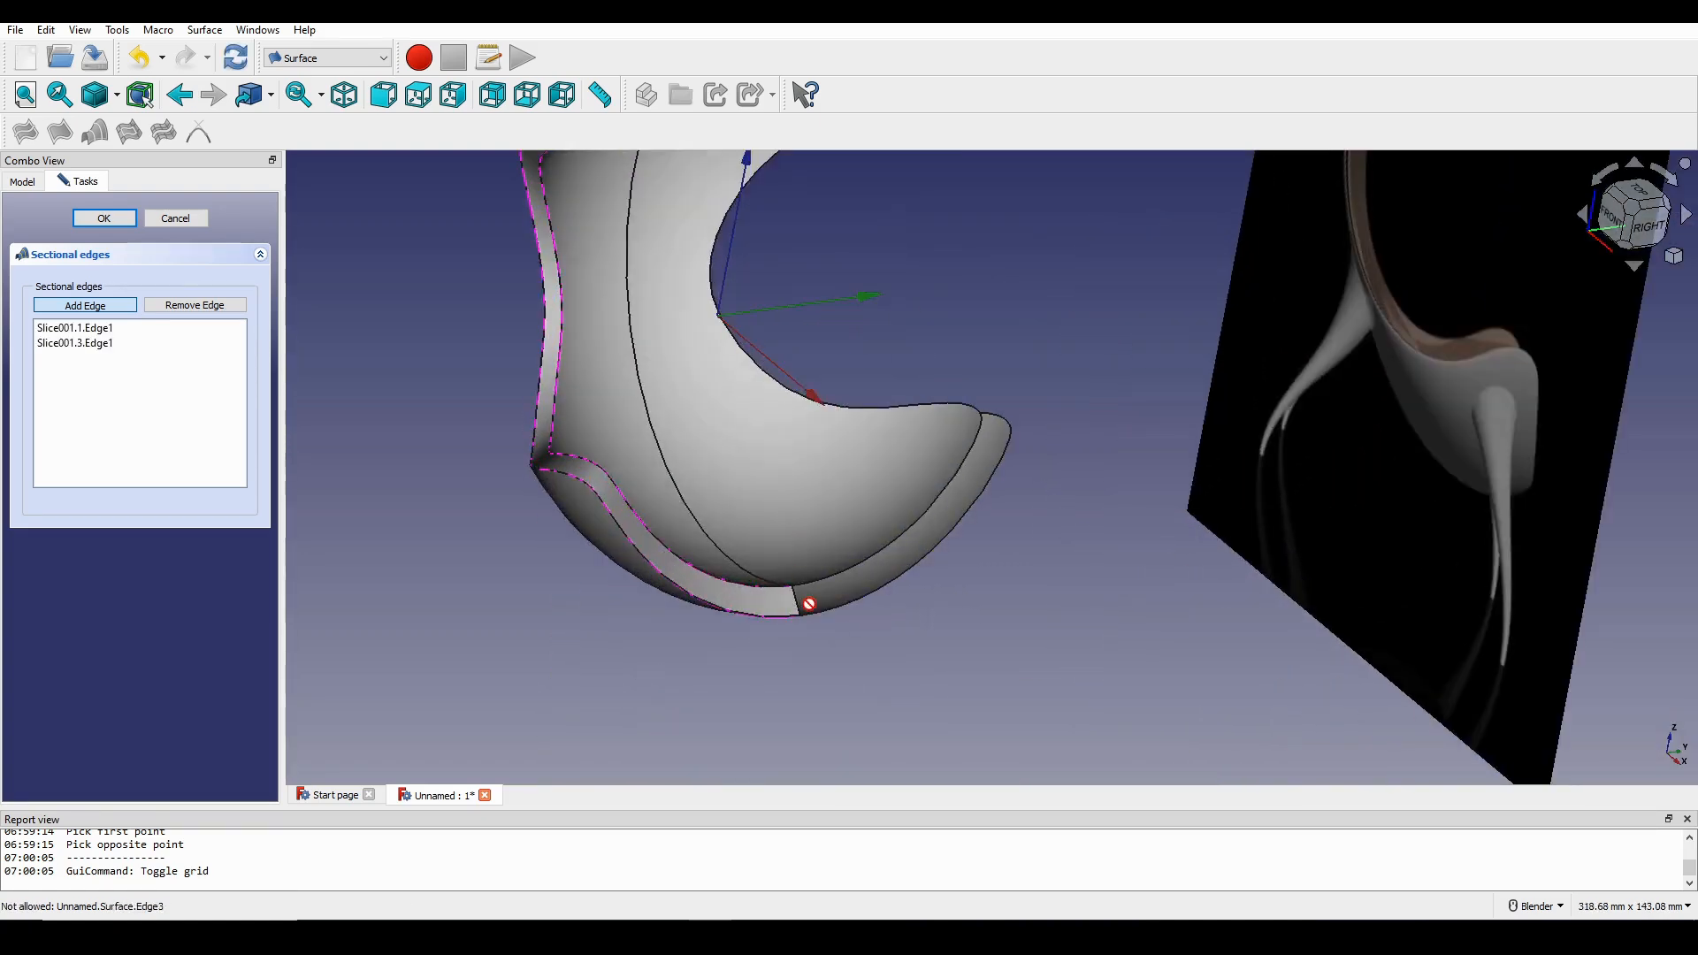
{"action": "middle_click_drag", "start_coordinate": [810, 604], "coordinate": [778, 477]}
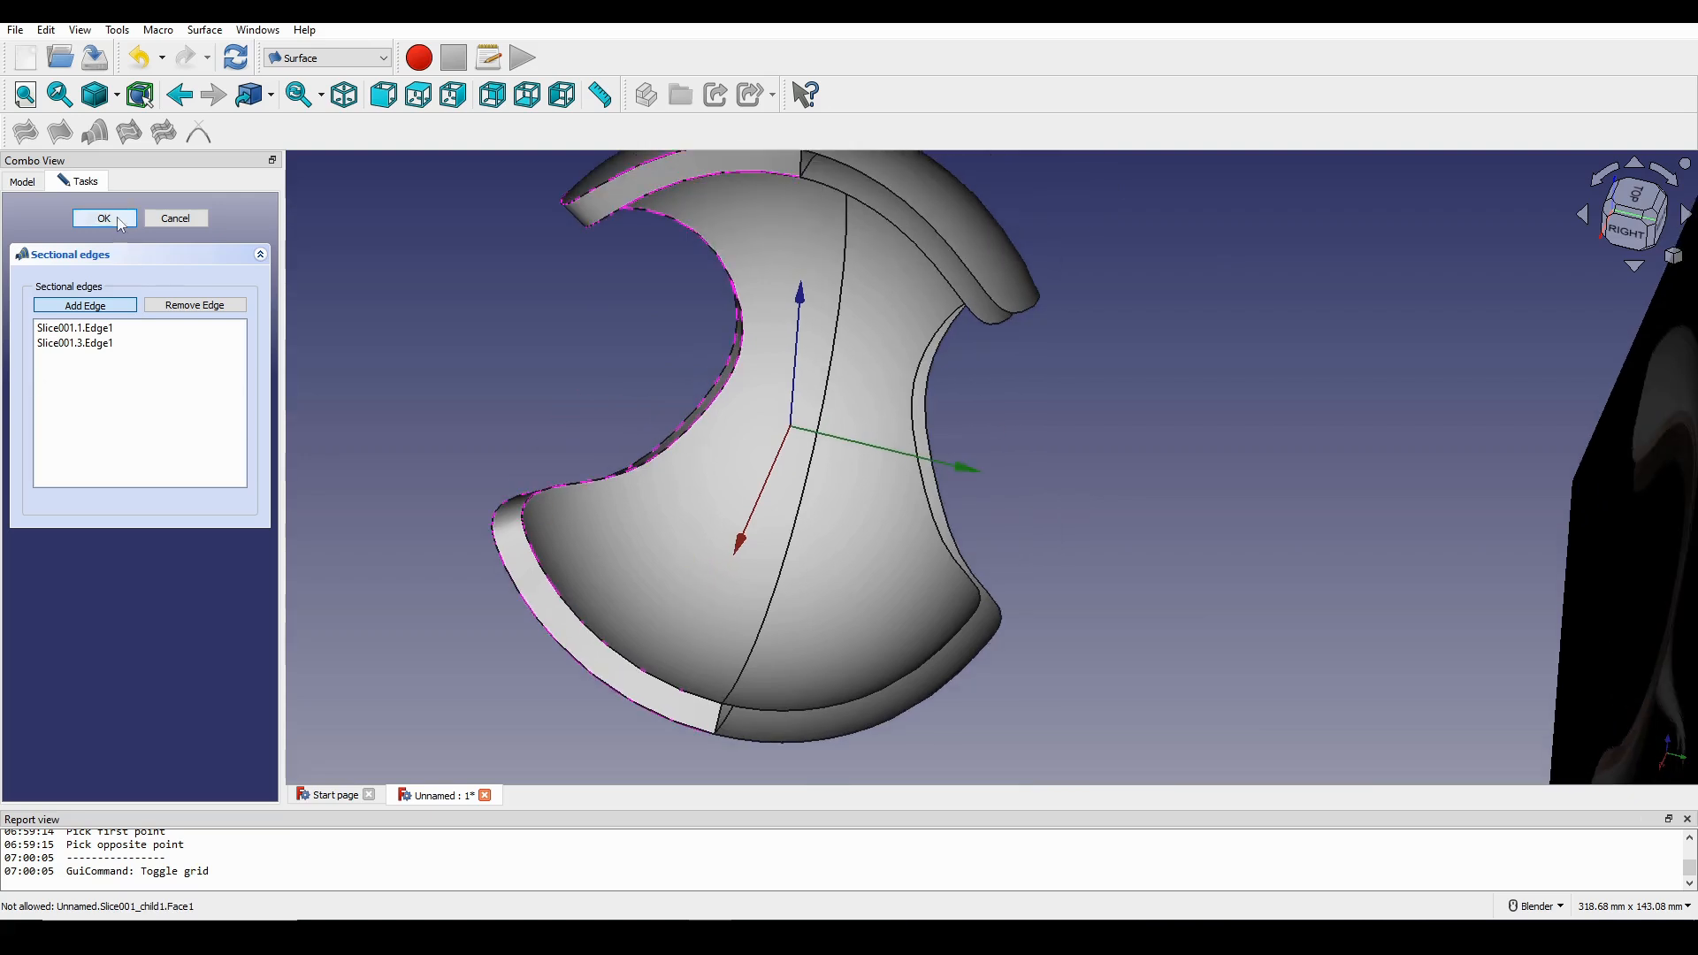
{"action": "left_click", "coordinate": [103, 219]}
Create a second sections surface between Slice001.0 Edge4 and Slice001.2 Edge4 to close the rim on the other half.
{"action": "scroll", "coordinate": [652, 377], "scroll_direction": "down", "scroll_amount": 3}
{"action": "middle_click_drag", "start_coordinate": [652, 378], "coordinate": [663, 418]}
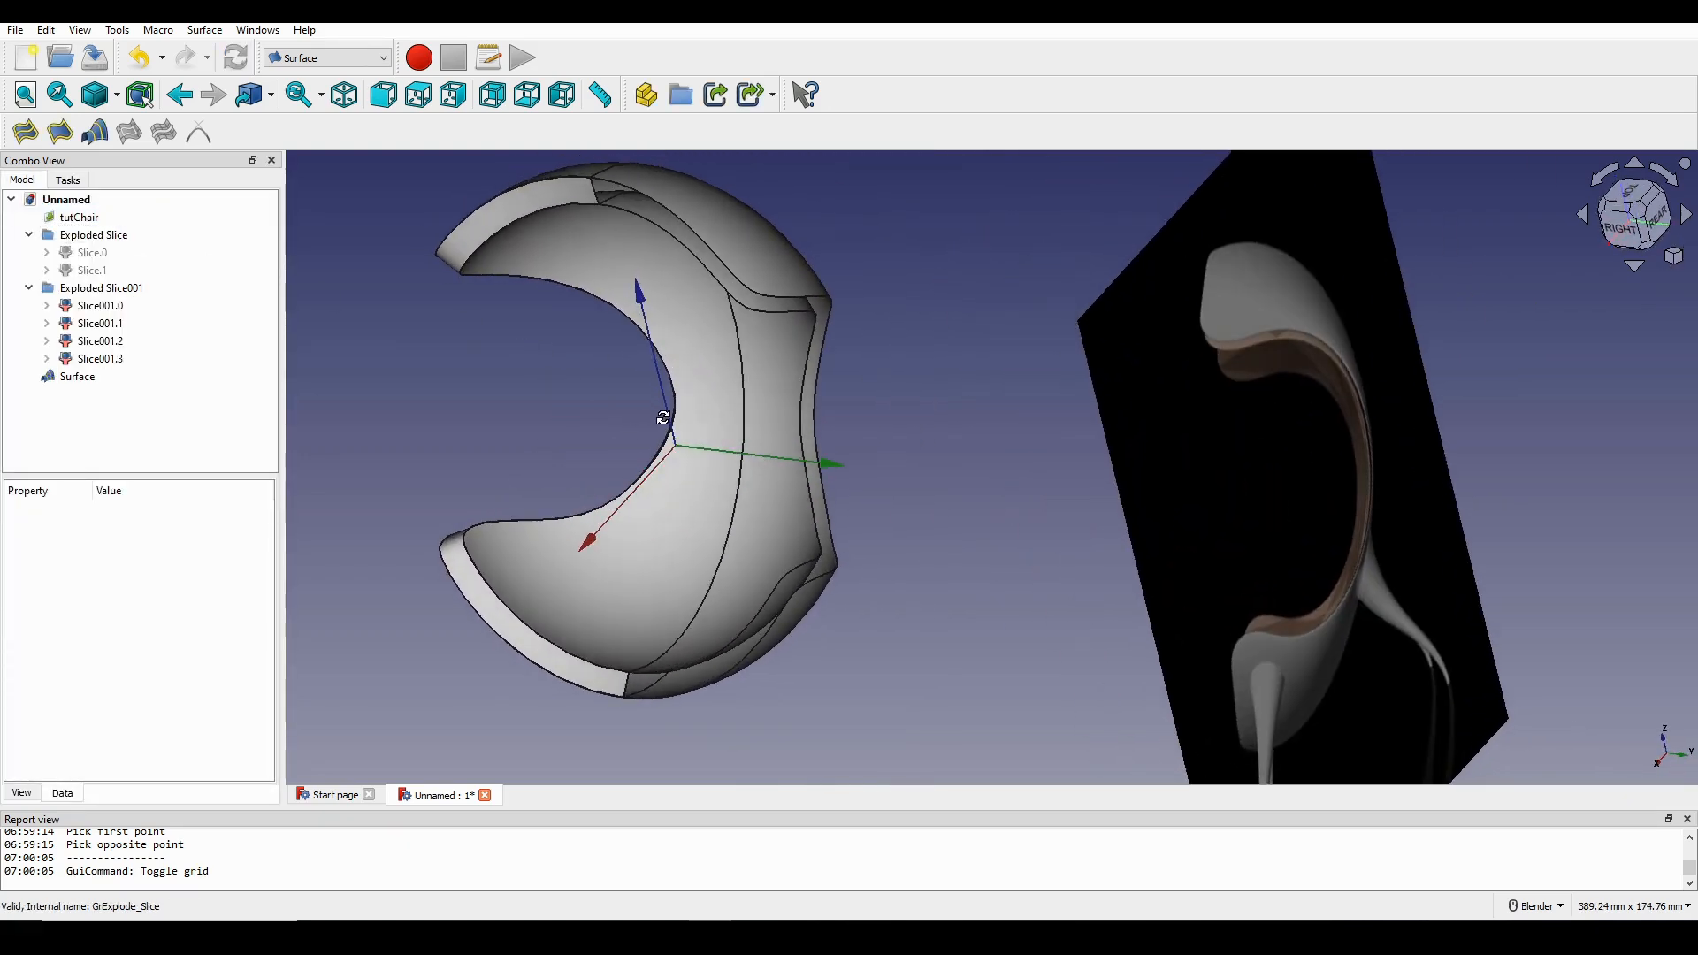
{"action": "left_click", "coordinate": [95, 132]}
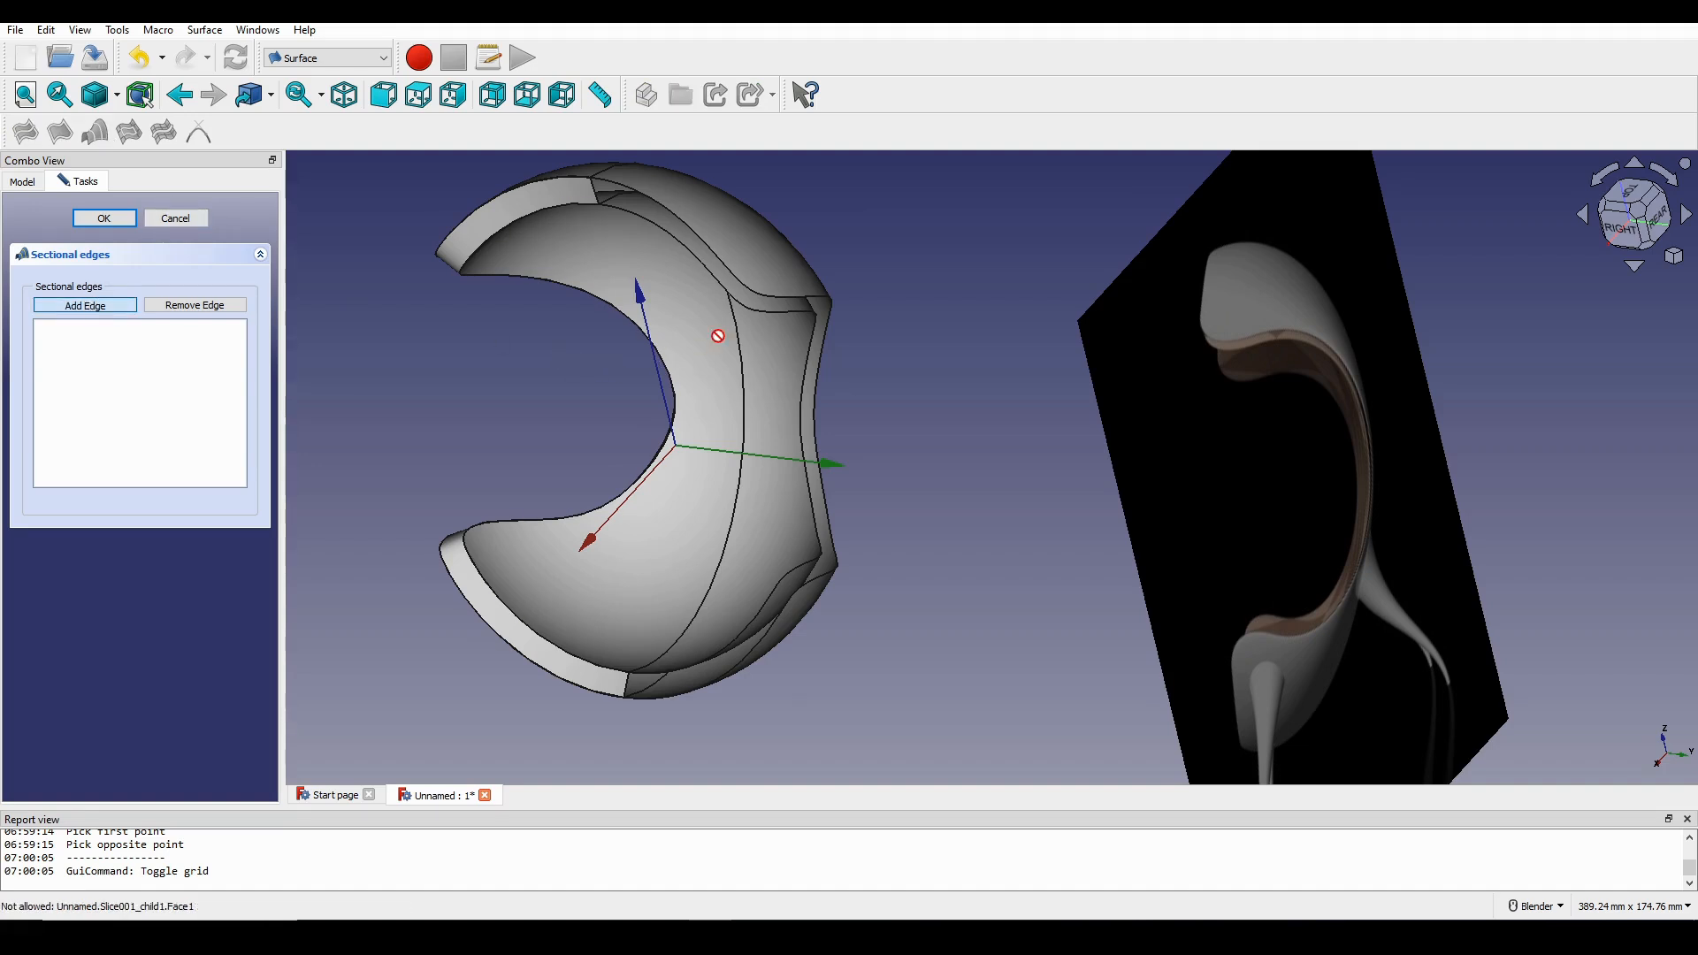
{"action": "left_click", "coordinate": [779, 300]}
{"action": "left_click", "coordinate": [807, 311]}
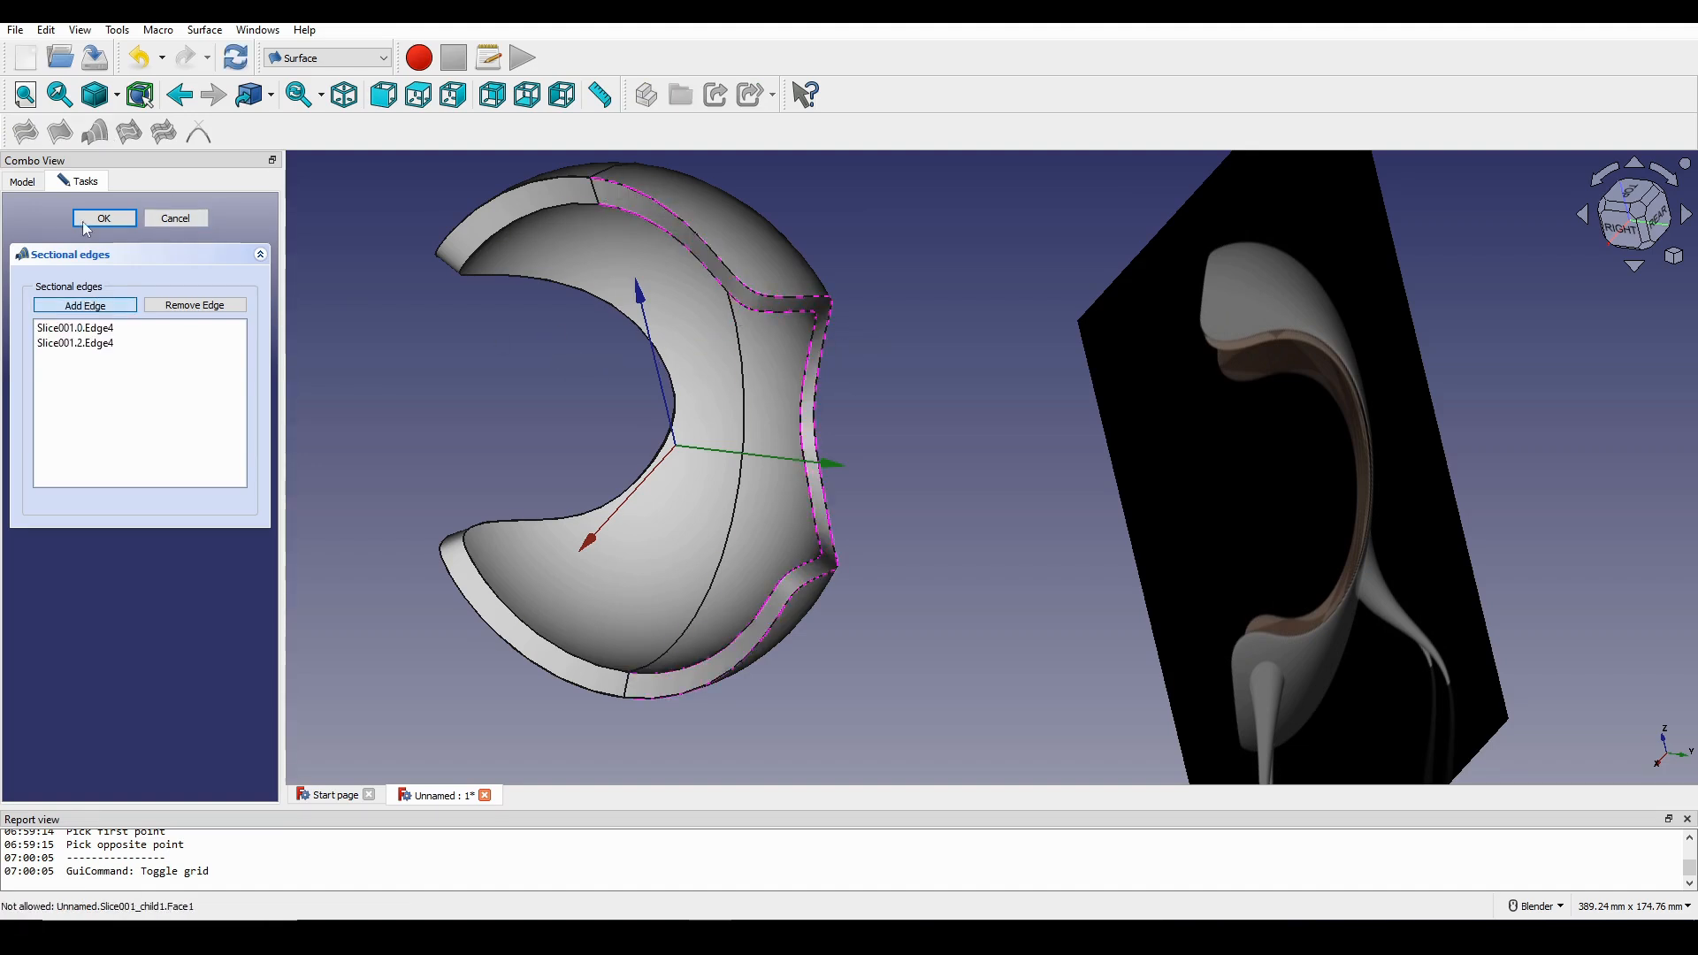
{"action": "left_click", "coordinate": [103, 218]}
{"action": "middle_click_drag", "start_coordinate": [672, 460], "coordinate": [862, 565]}
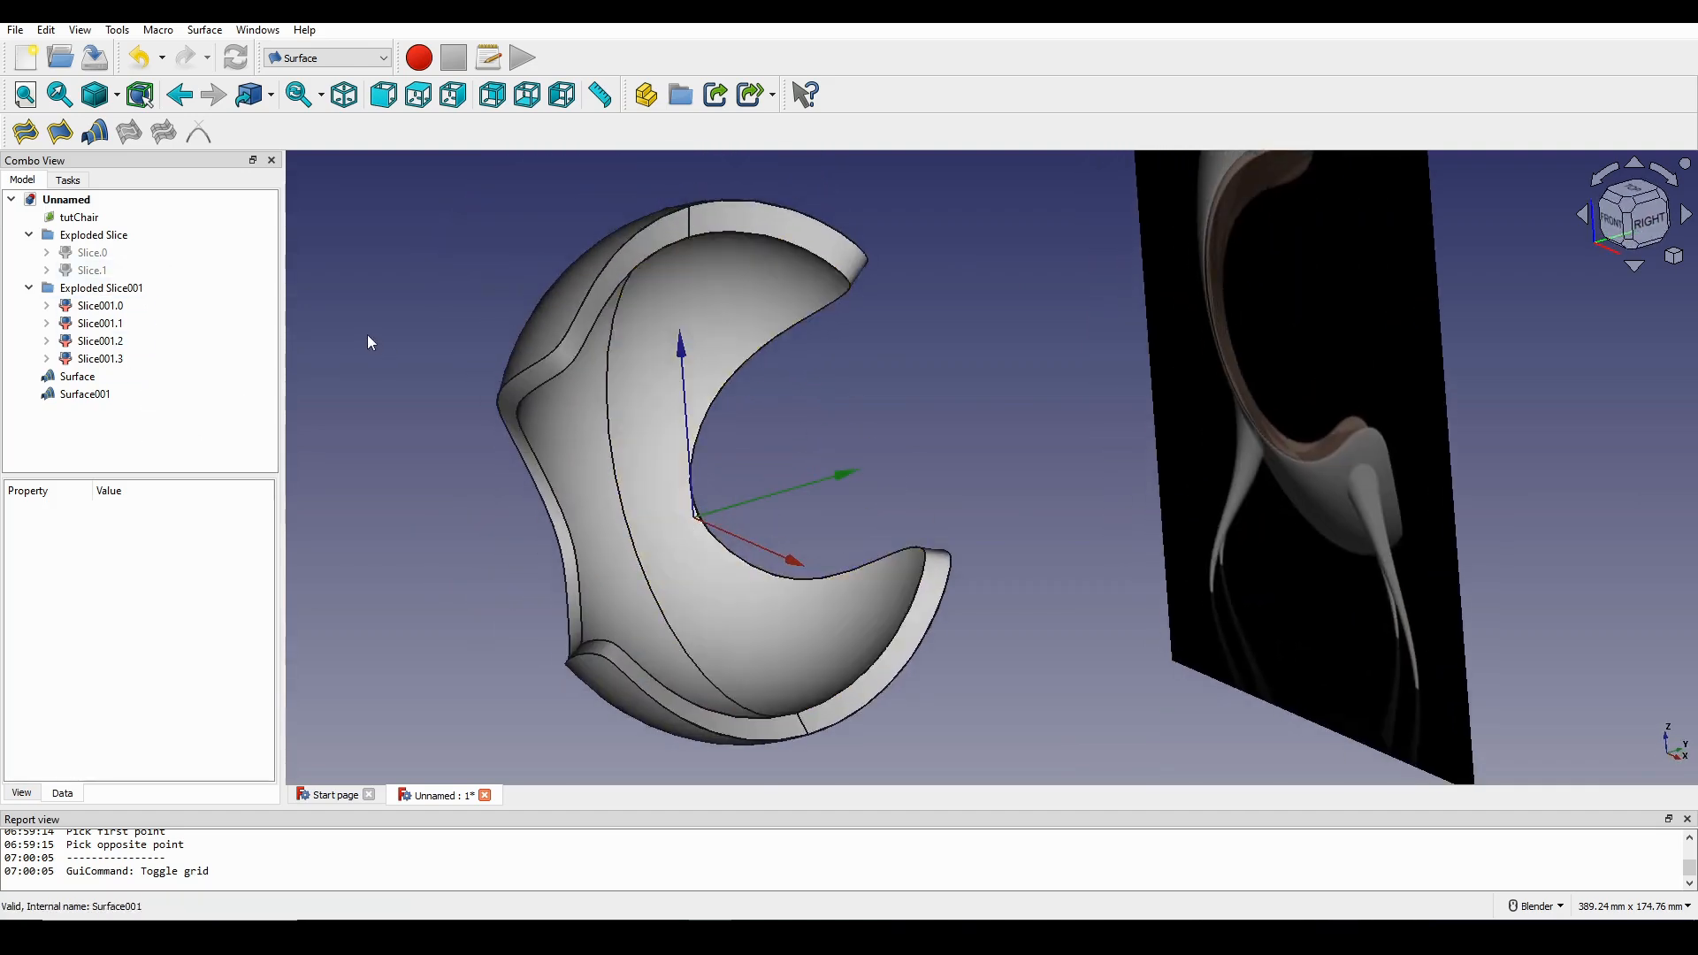
{"action": "middle_click_drag", "start_coordinate": [464, 363], "coordinate": [730, 528]}
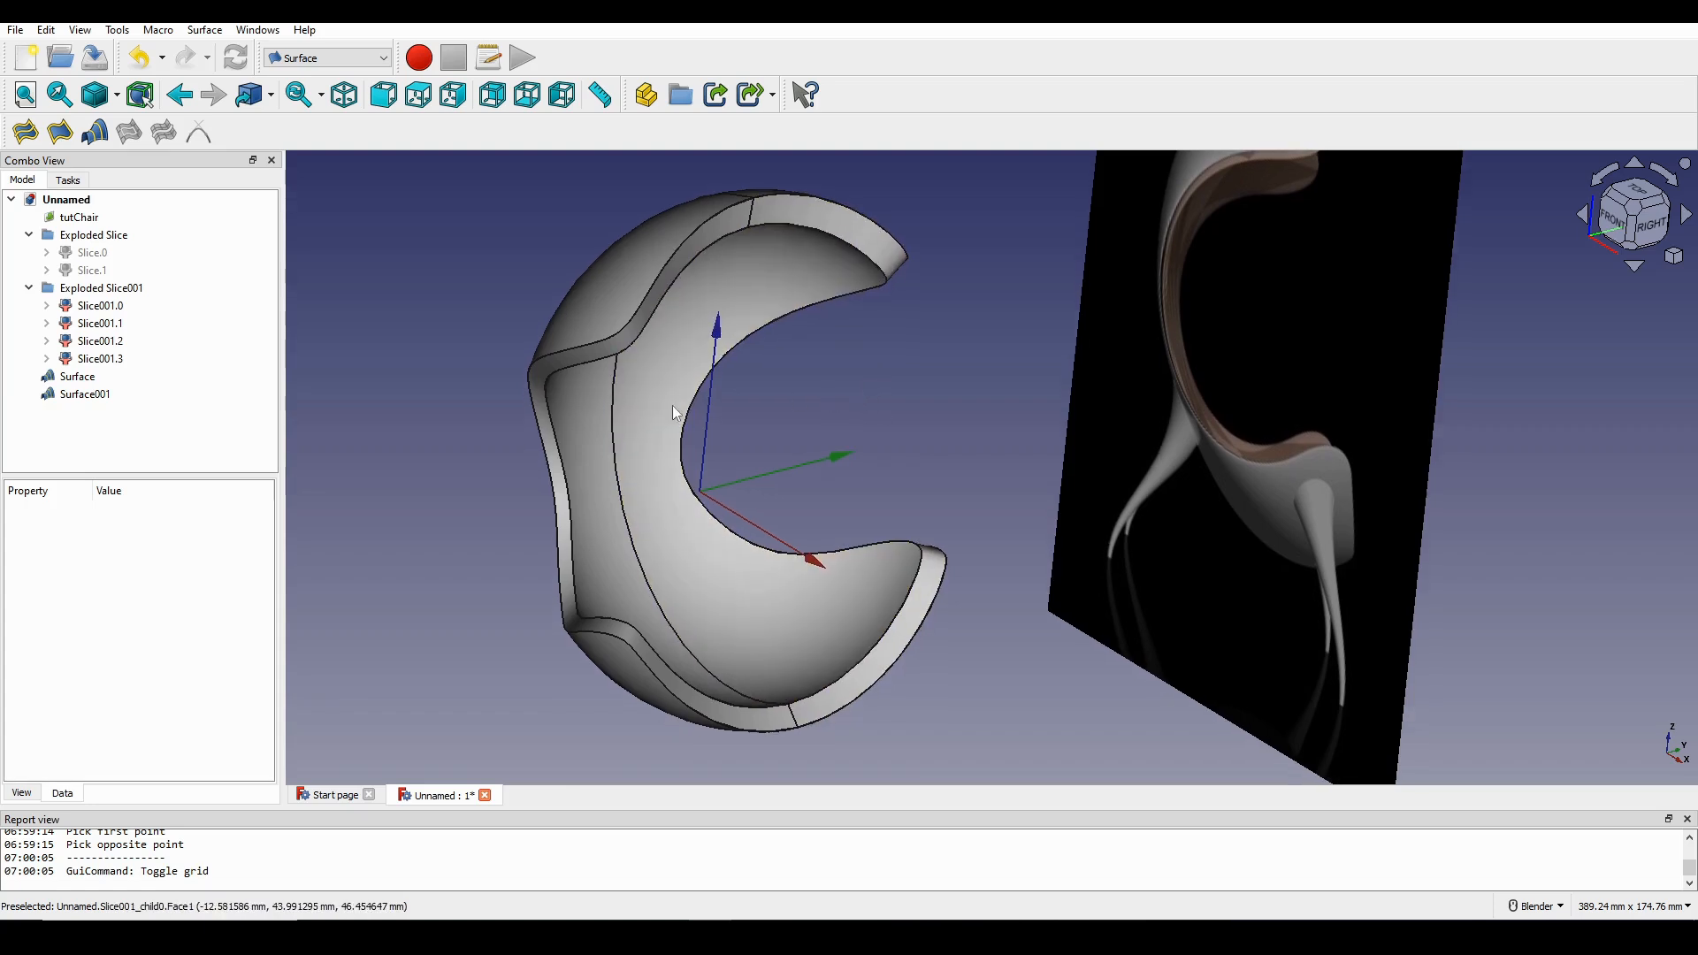
Switch to the Curves workbench and build a parametric solid from the four Slice001 pieces and both rim surfaces.
{"action": "left_click", "coordinate": [647, 409]}
{"action": "left_click", "coordinate": [603, 414], "text": "ctrl"}
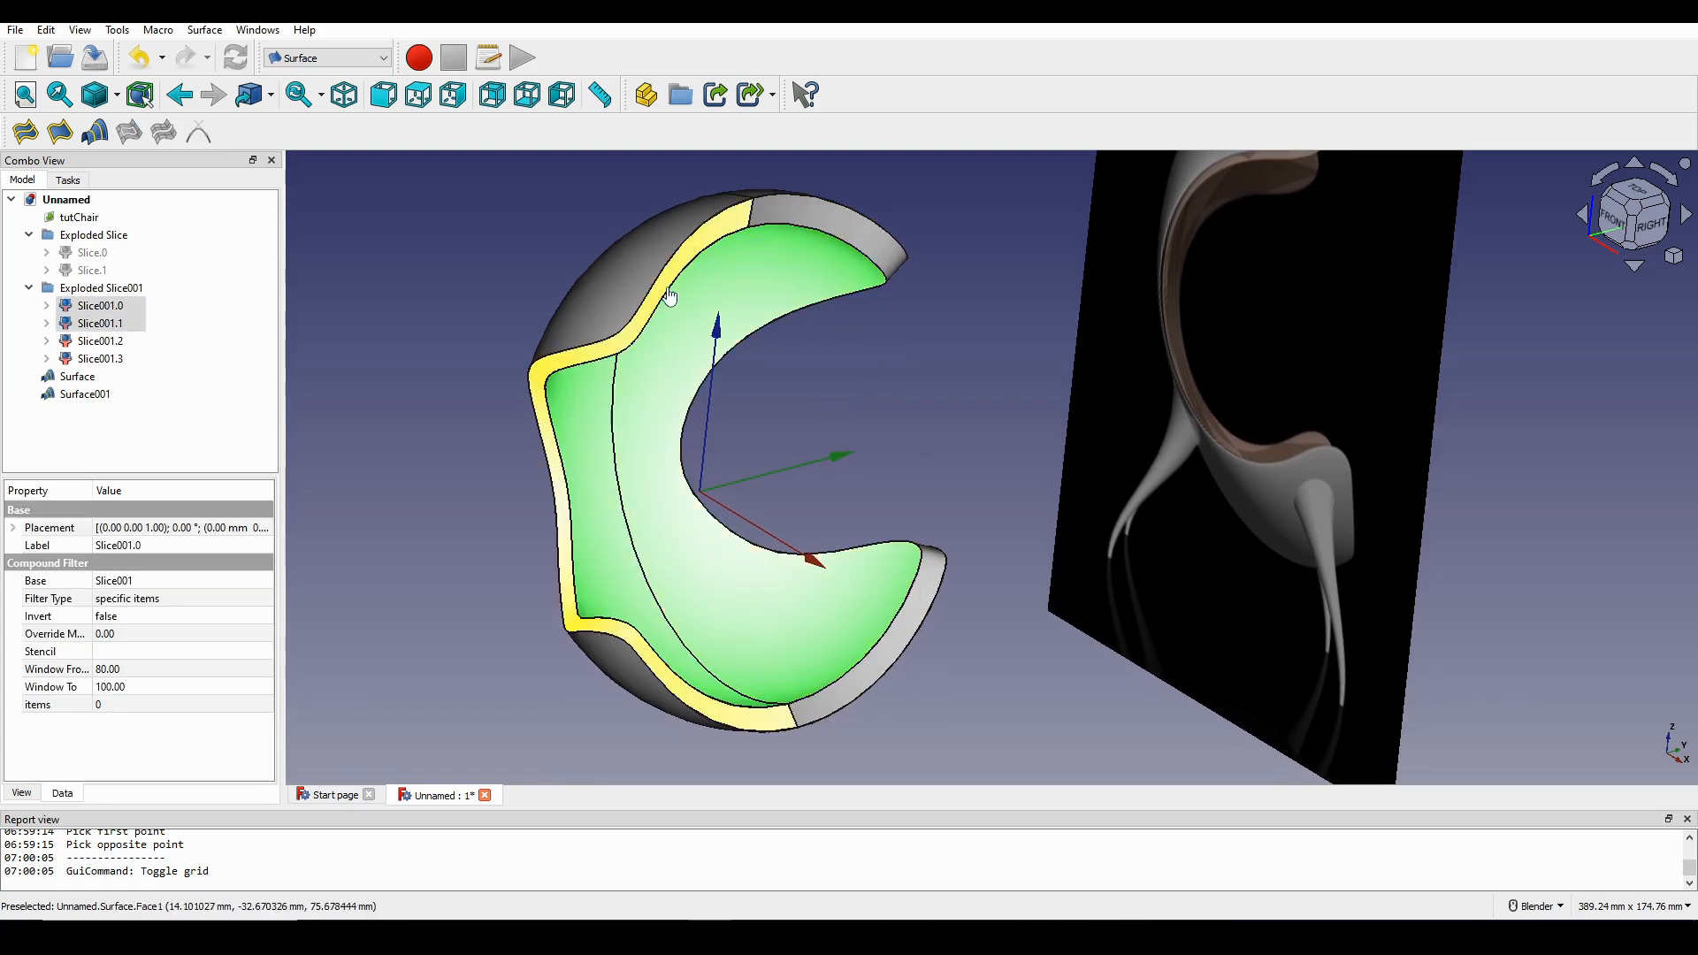
{"action": "left_click", "coordinate": [665, 286], "text": "ctrl"}
{"action": "left_click", "coordinate": [769, 259], "text": "ctrl"}
{"action": "left_click", "coordinate": [810, 228], "text": "ctrl"}
{"action": "left_click", "coordinate": [633, 259], "text": "ctrl"}
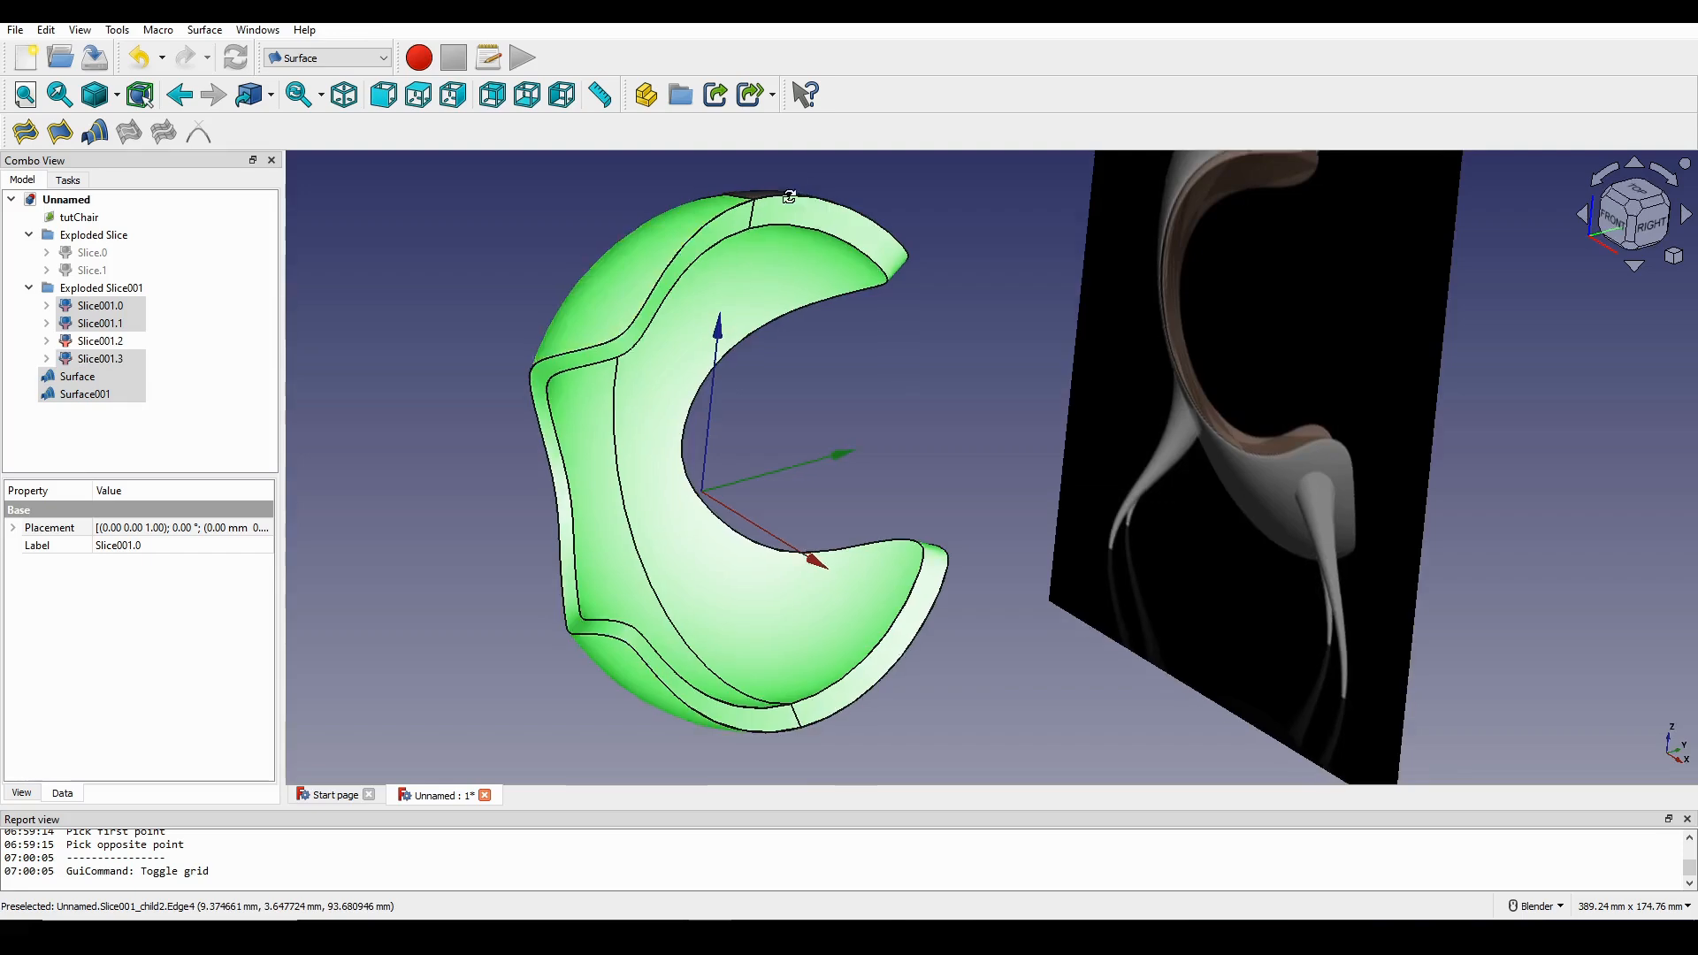
{"action": "middle_click_drag", "start_coordinate": [633, 259], "coordinate": [763, 404]}
{"action": "left_click", "coordinate": [320, 60]}
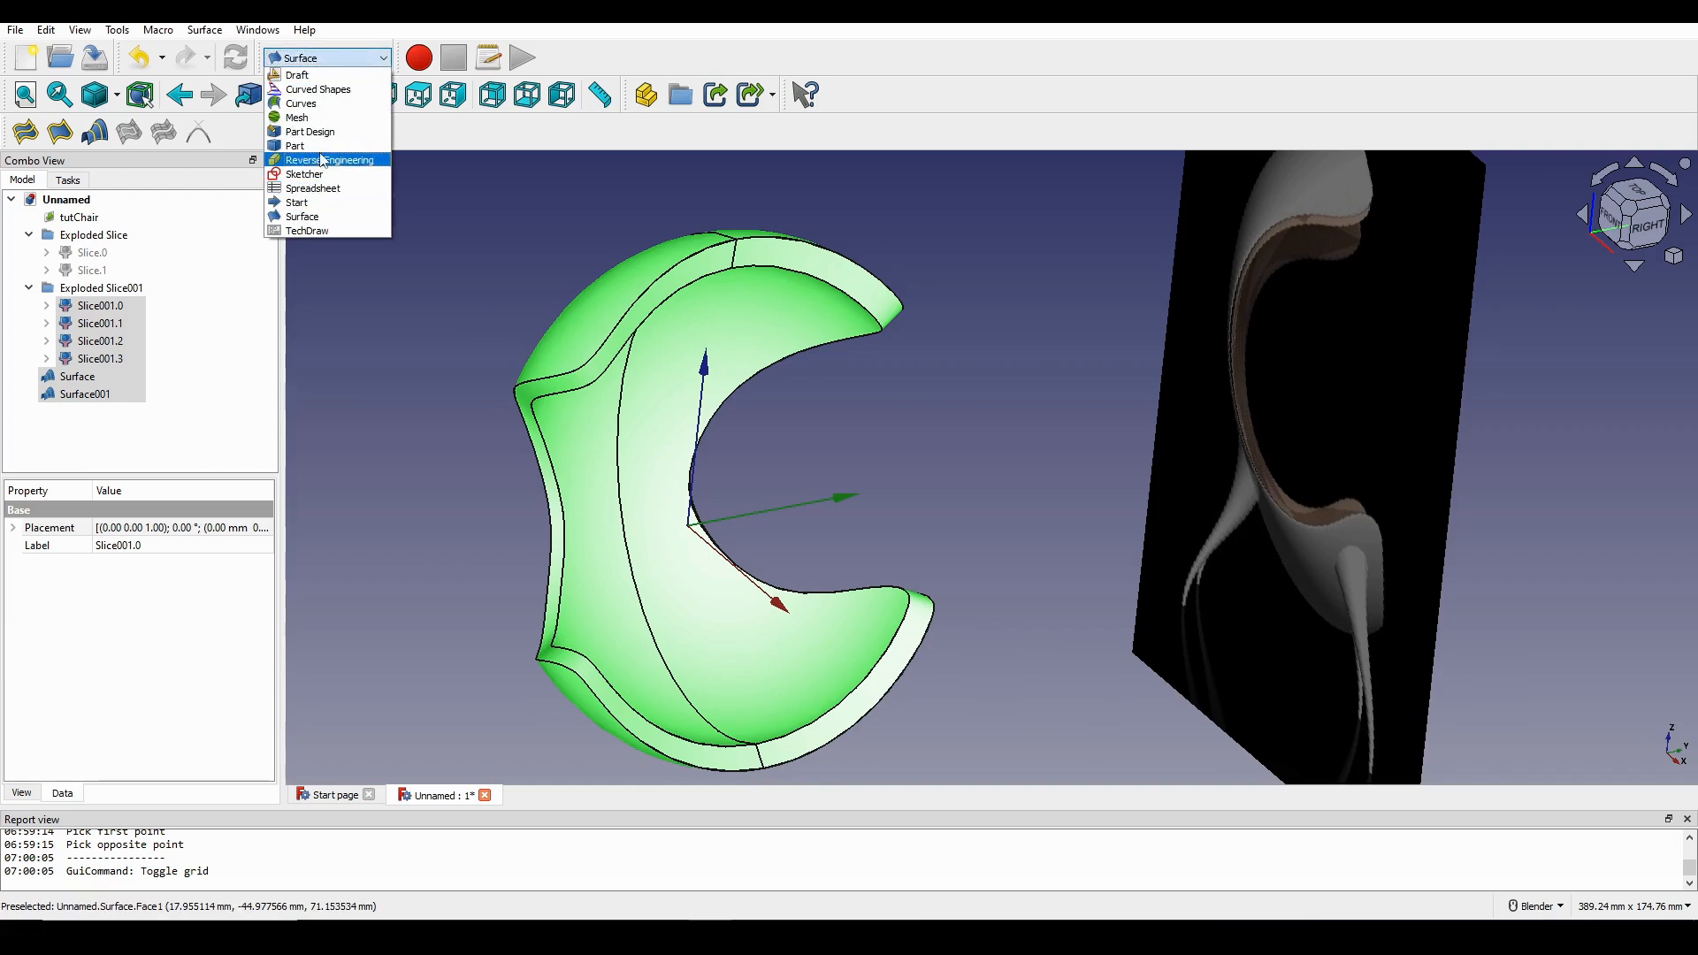
{"action": "left_click", "coordinate": [323, 113]}
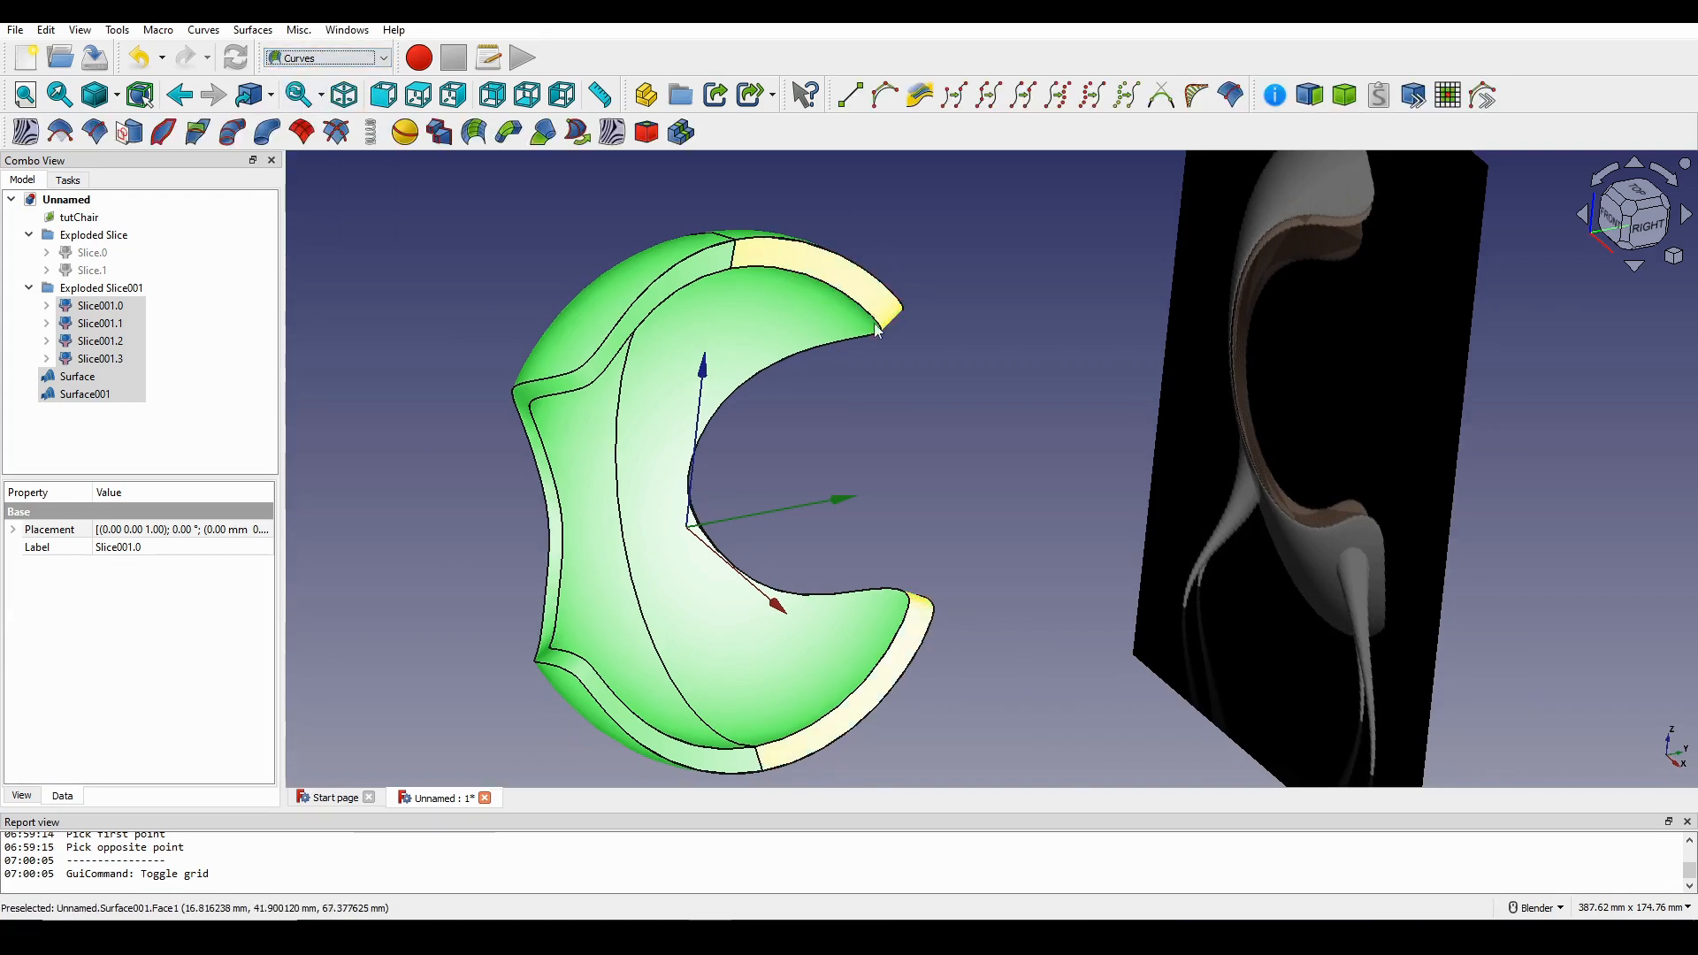
{"action": "left_click", "coordinate": [1349, 99]}
{"action": "middle_click_drag", "start_coordinate": [840, 414], "coordinate": [823, 360], "text": "shift"}
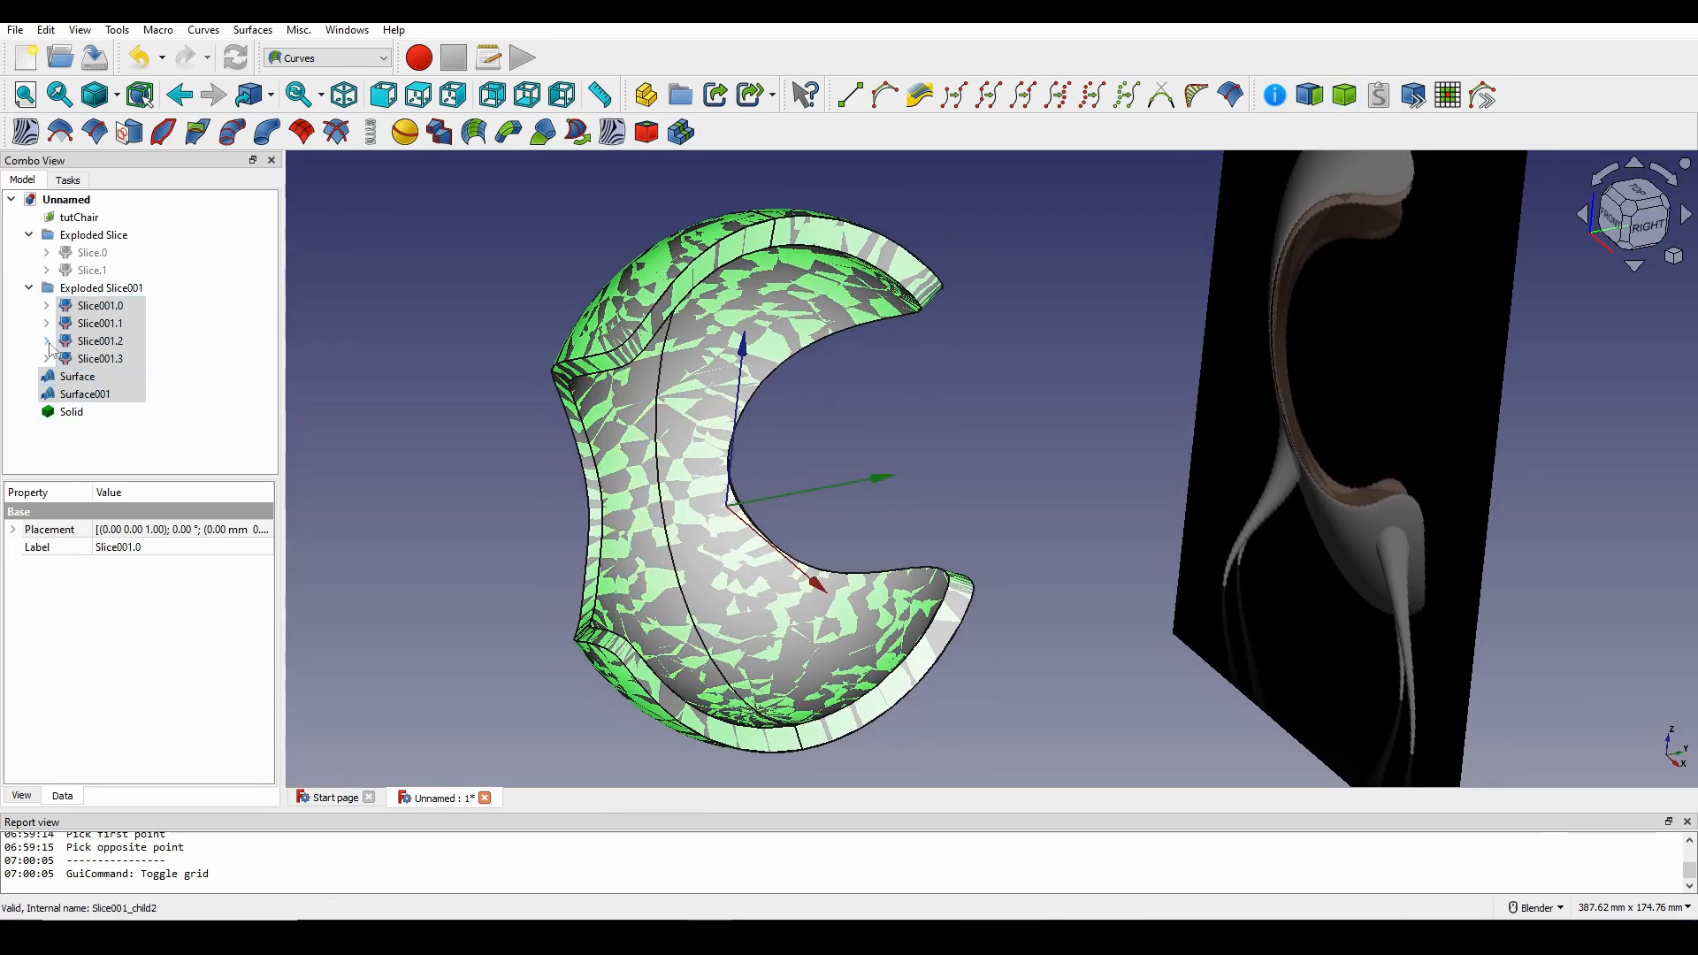
Hide the source slices and rim surfaces, and check the new solid's Shape Status property.
{"action": "key", "text": "space"}
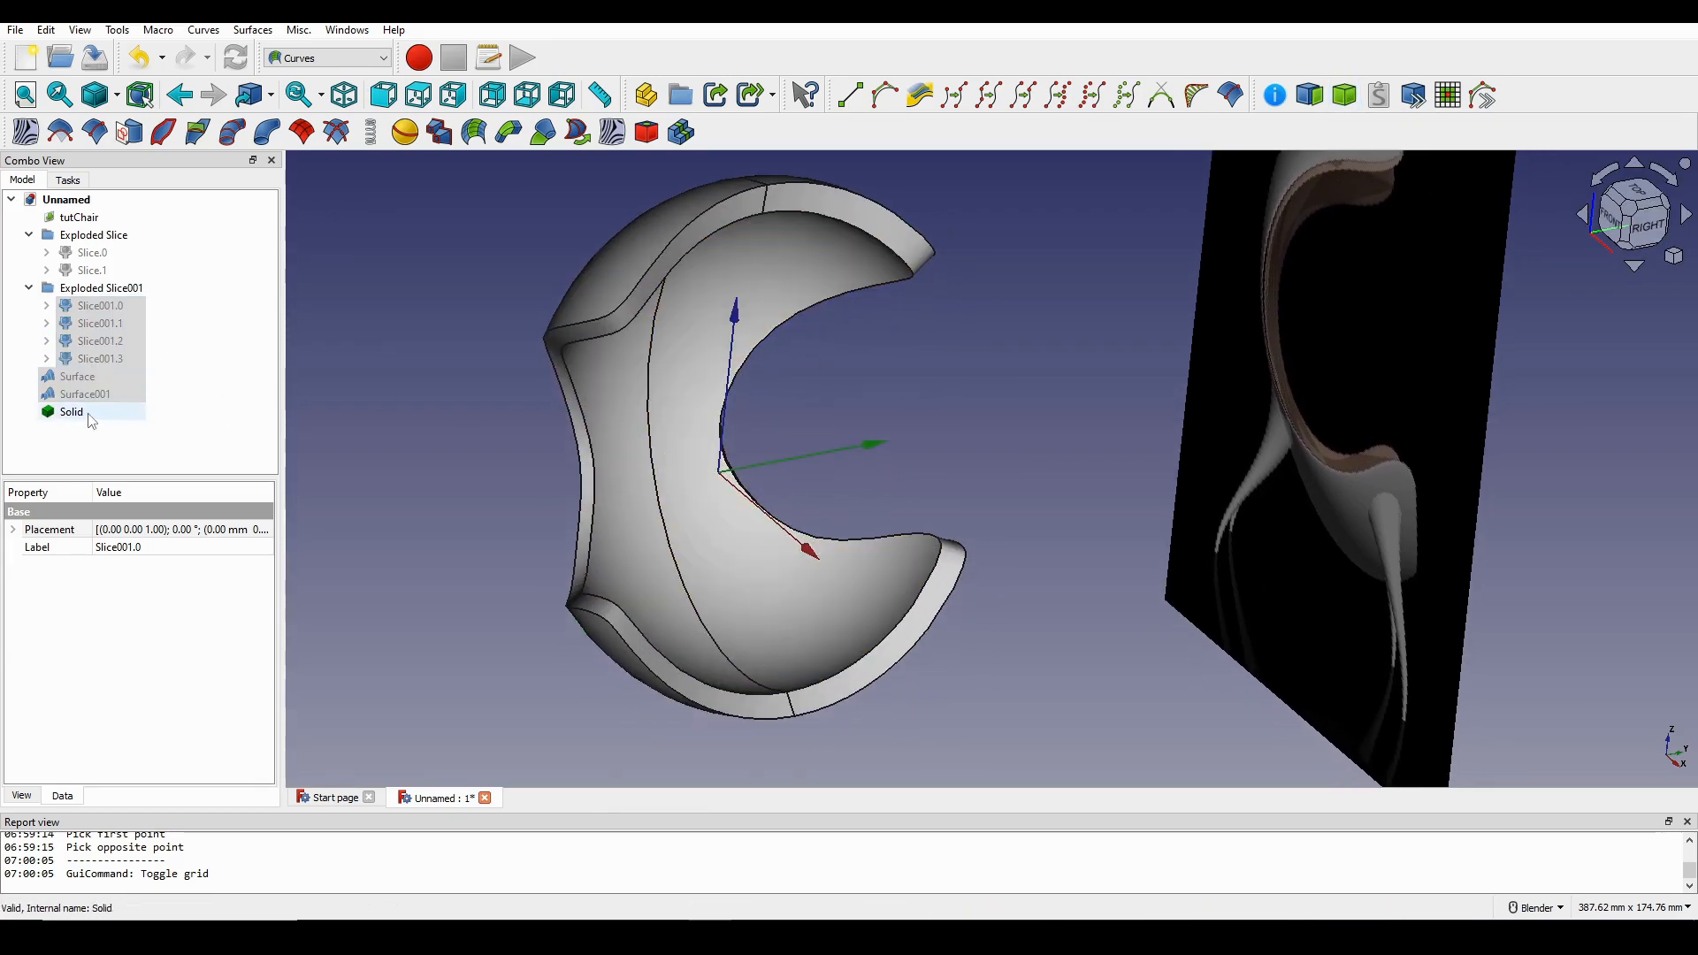
{"action": "left_click", "coordinate": [107, 417]}
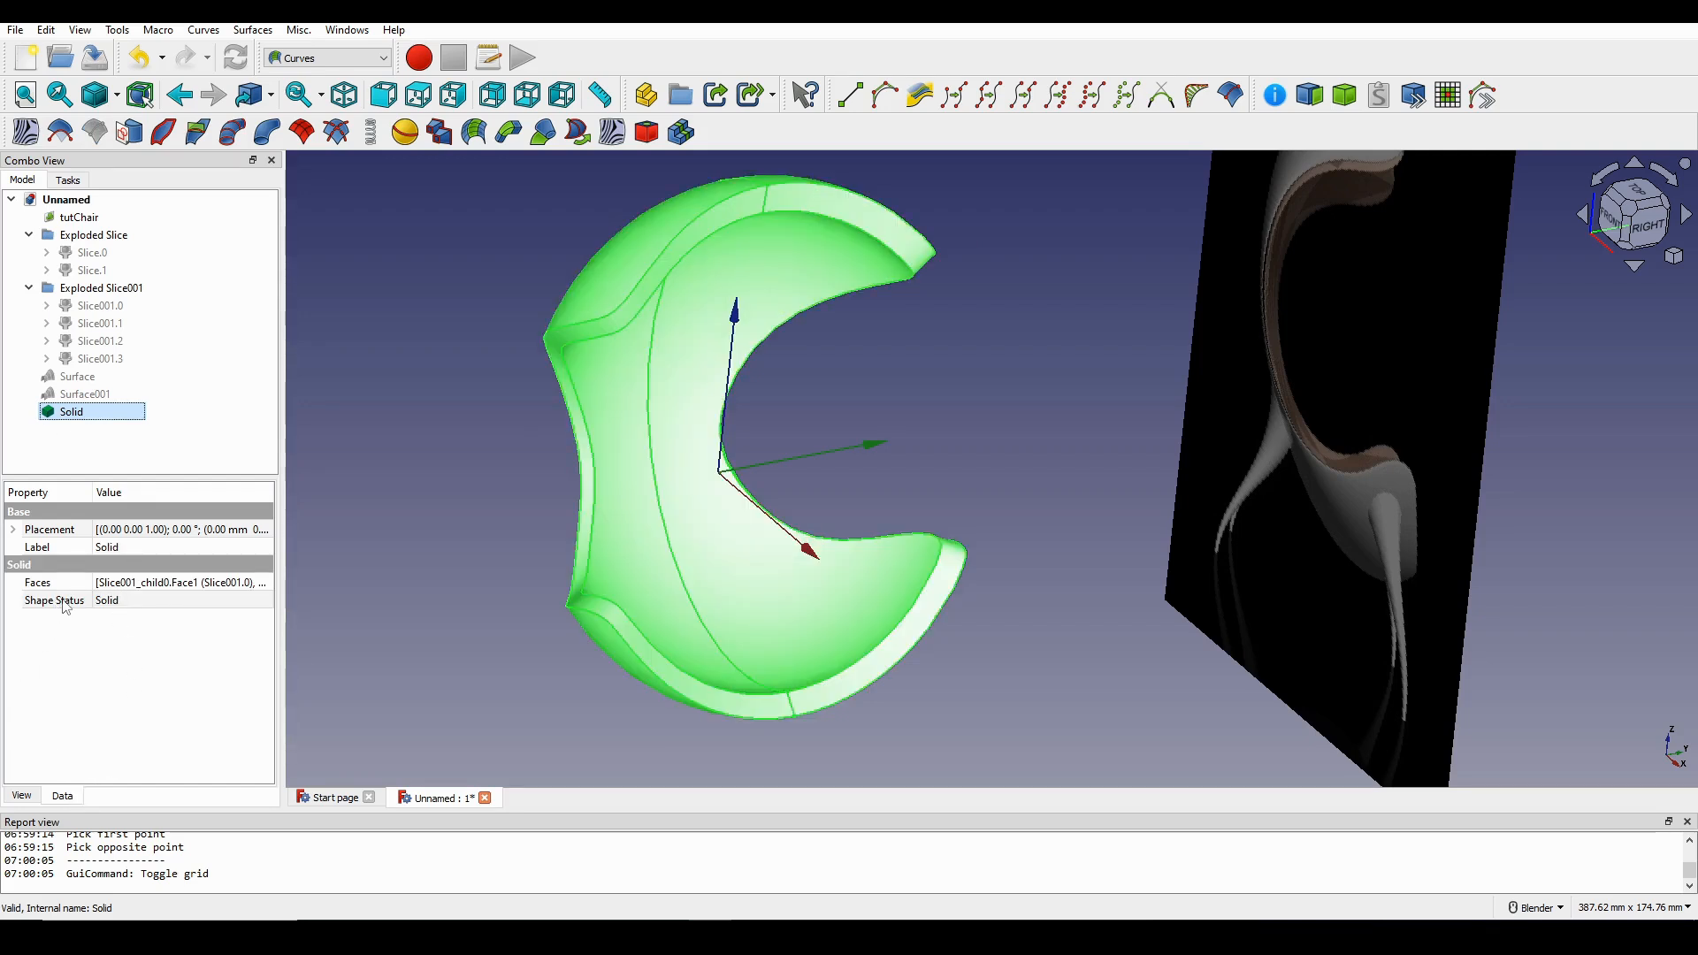
{"action": "scroll", "coordinate": [1024, 428], "scroll_direction": "up", "scroll_amount": 2}
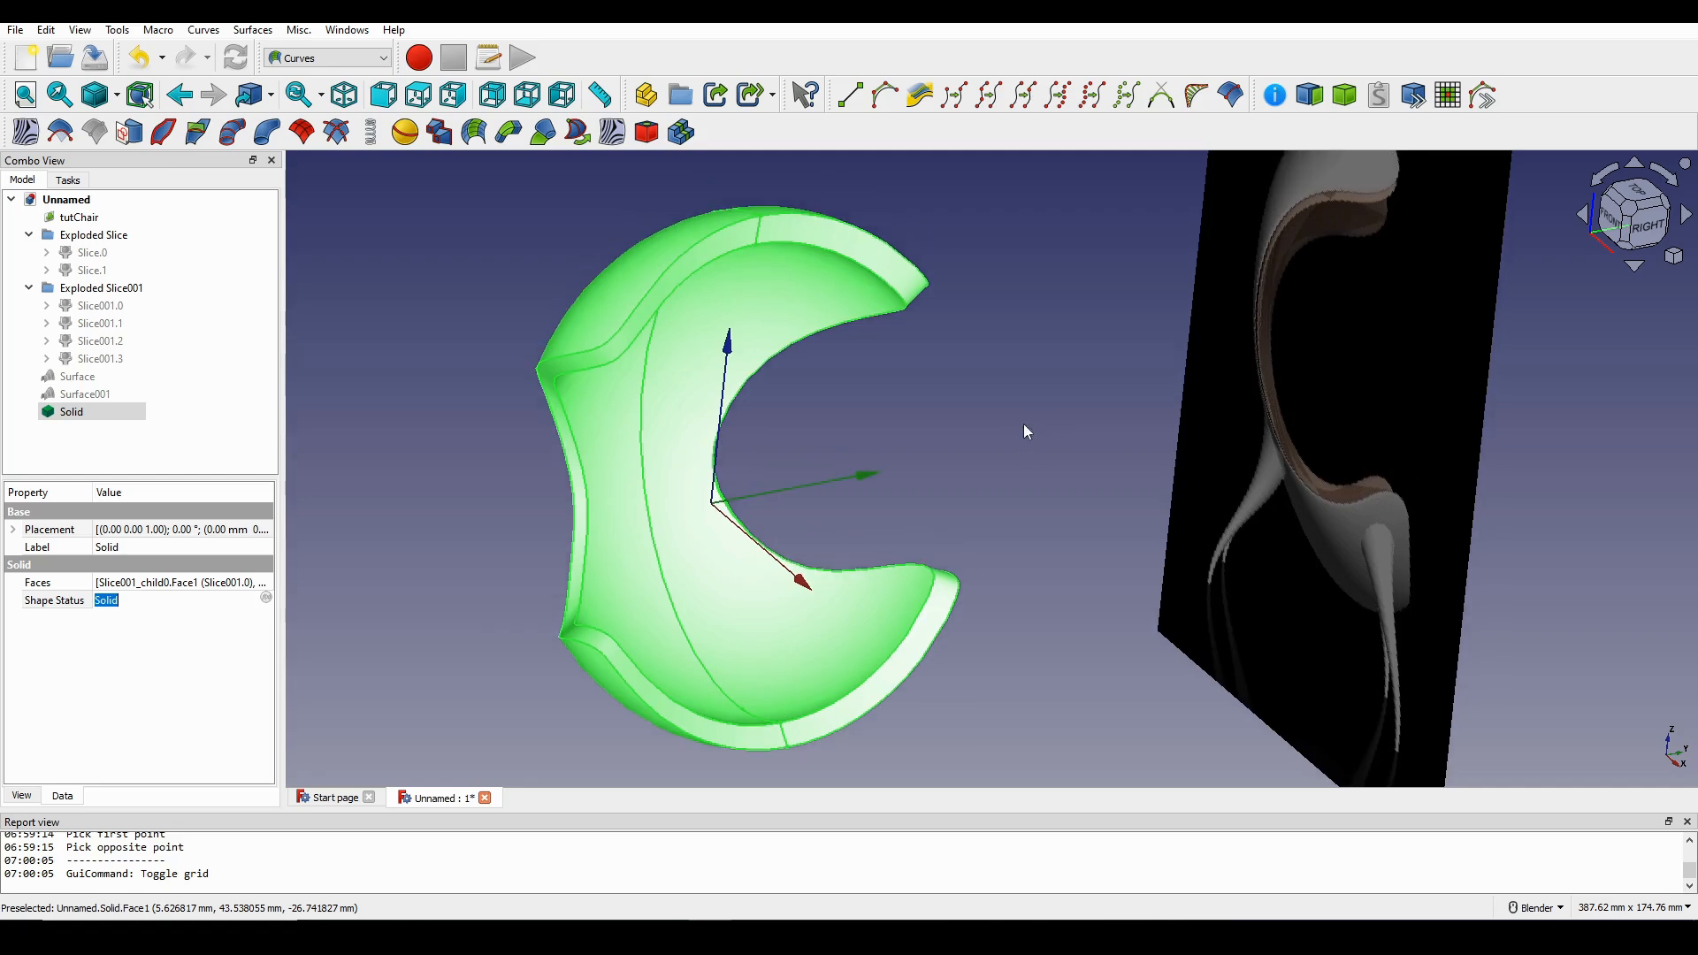
{"action": "left_click", "coordinate": [1024, 428]}
Switch to the Part workbench and fillet the solid's rim edges Edge5 and Edge9 with a constant 2 mm radius.
{"action": "scroll", "coordinate": [893, 432], "scroll_direction": "up", "scroll_amount": 2}
{"action": "middle_click_drag", "start_coordinate": [893, 434], "coordinate": [619, 266]}
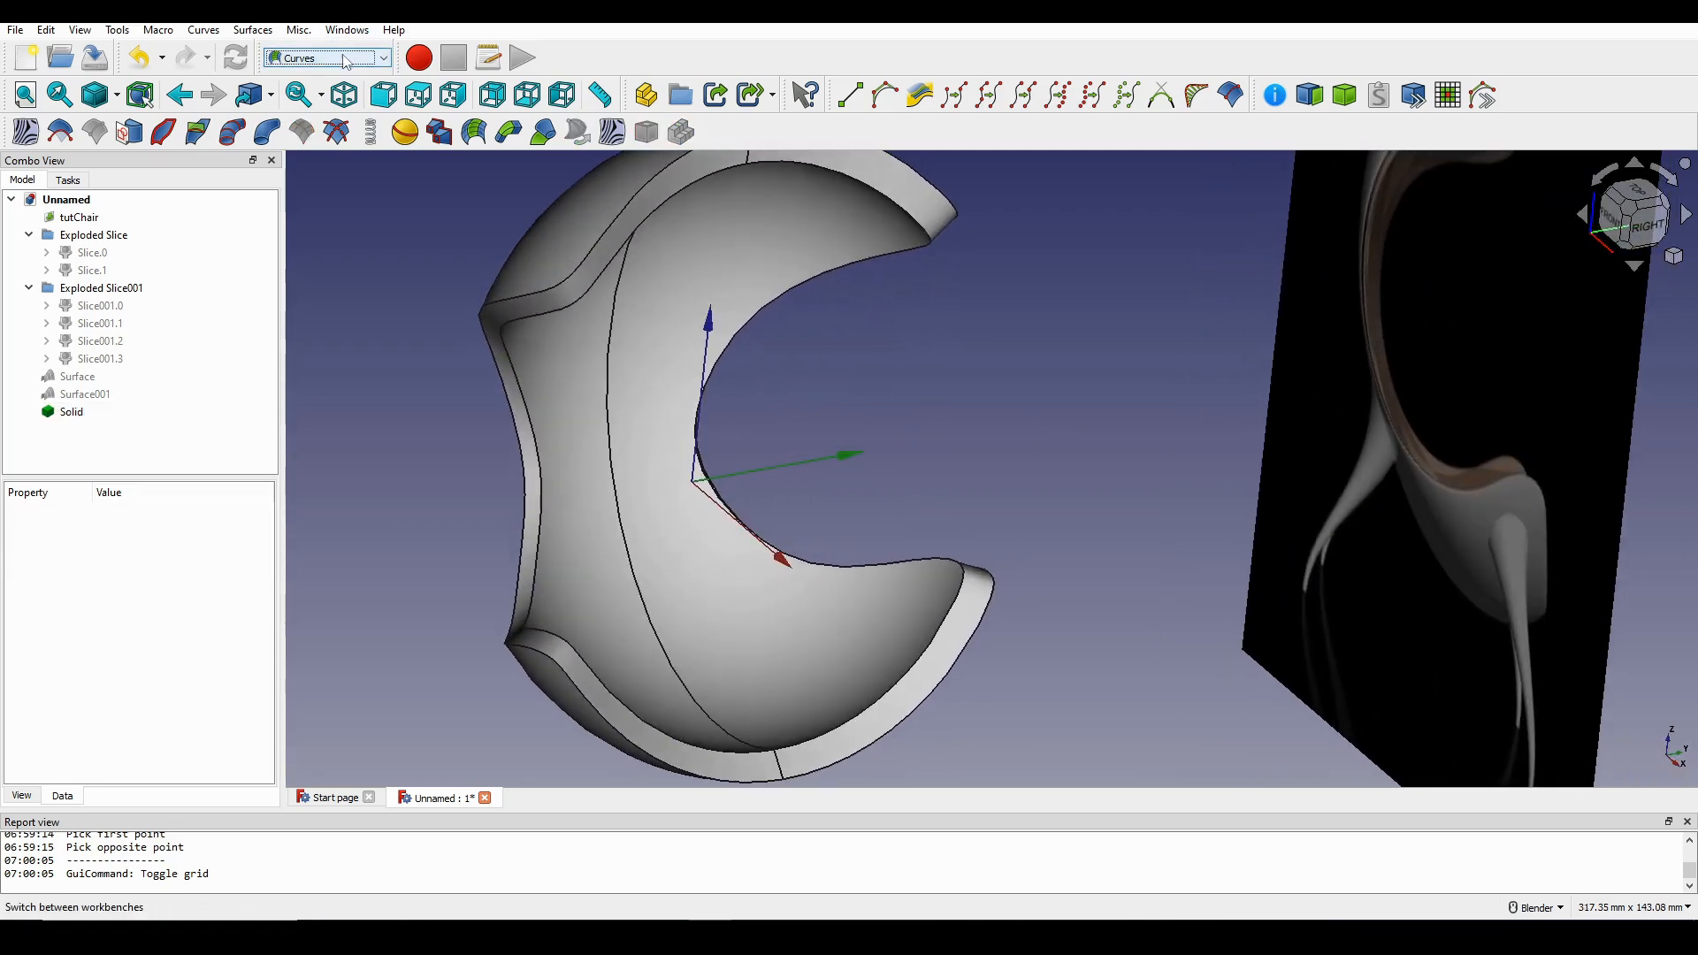
{"action": "left_click", "coordinate": [327, 58]}
{"action": "left_click", "coordinate": [314, 147]}
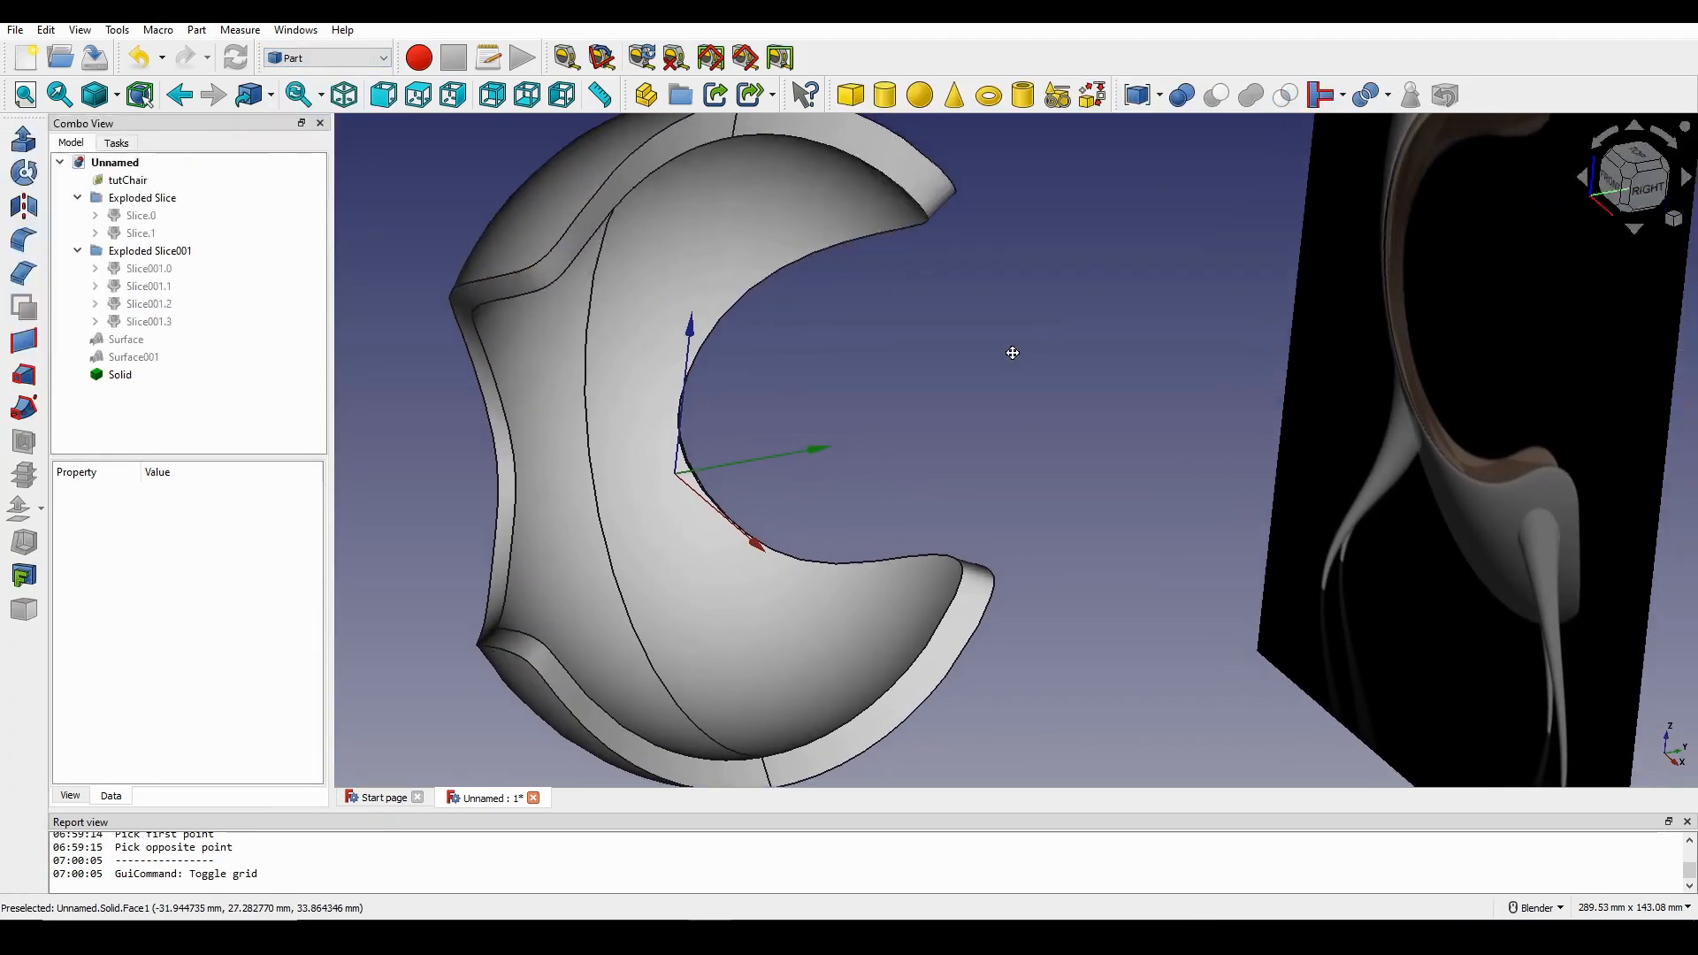
{"action": "scroll", "coordinate": [616, 380], "scroll_direction": "down", "scroll_amount": 3}
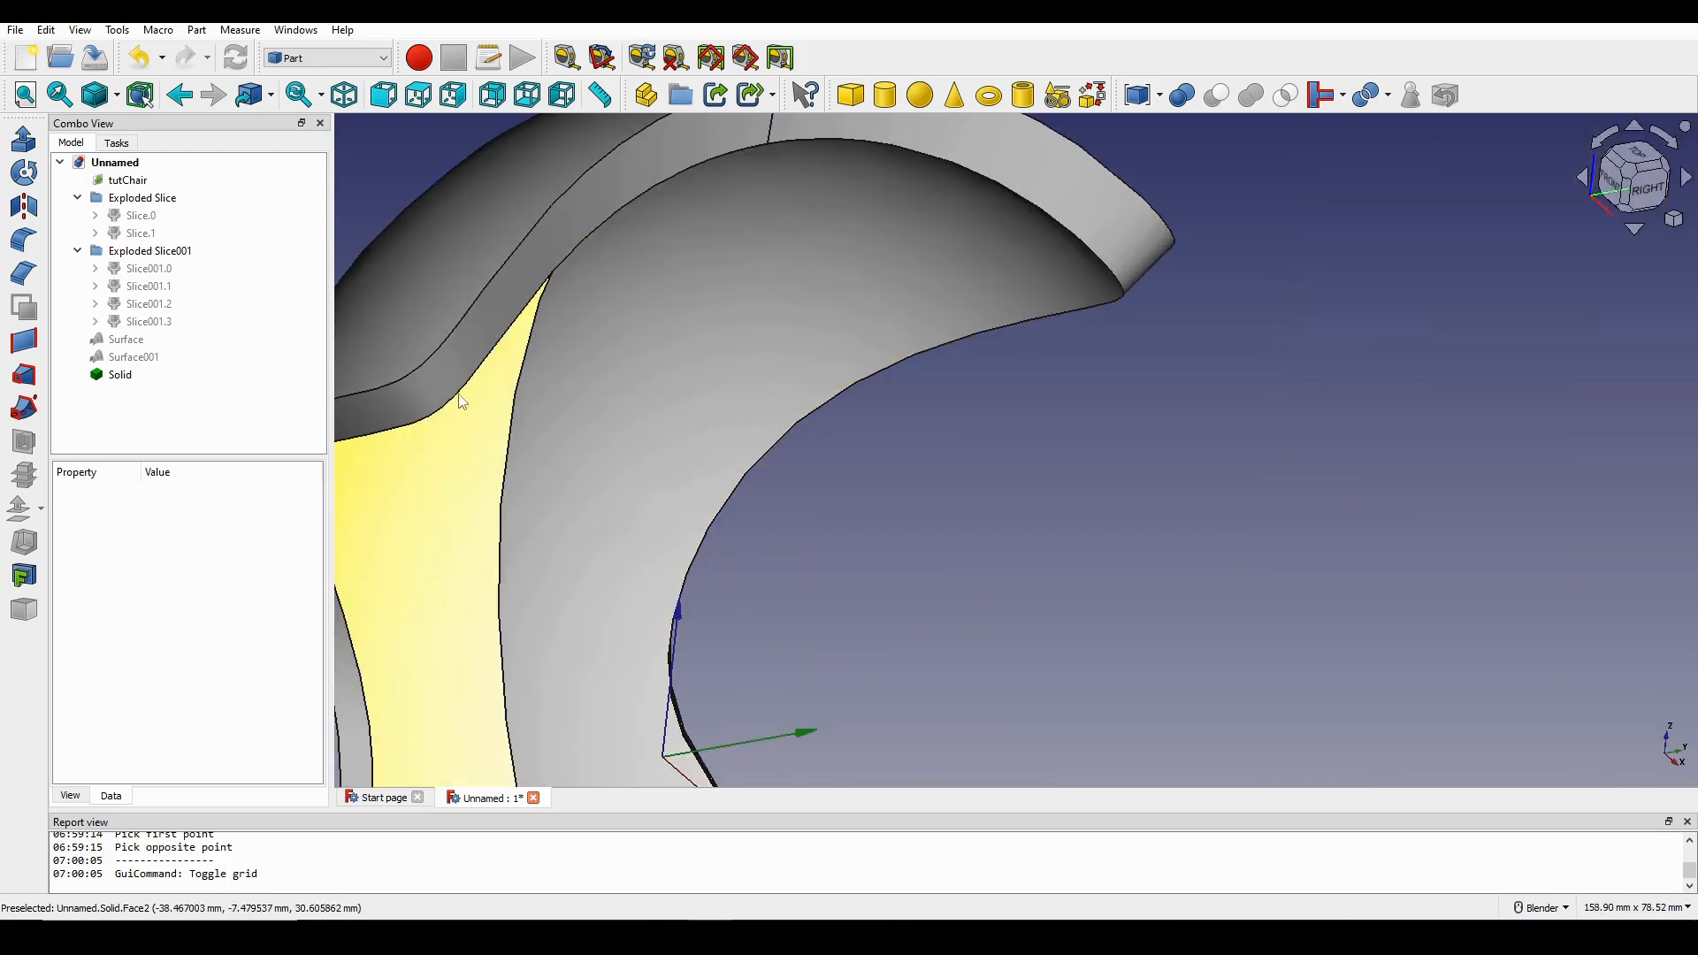
{"action": "left_click", "coordinate": [460, 390]}
{"action": "scroll", "coordinate": [460, 390], "scroll_direction": "down", "scroll_amount": 3}
{"action": "middle_click_drag", "start_coordinate": [482, 395], "coordinate": [566, 387], "text": "shift"}
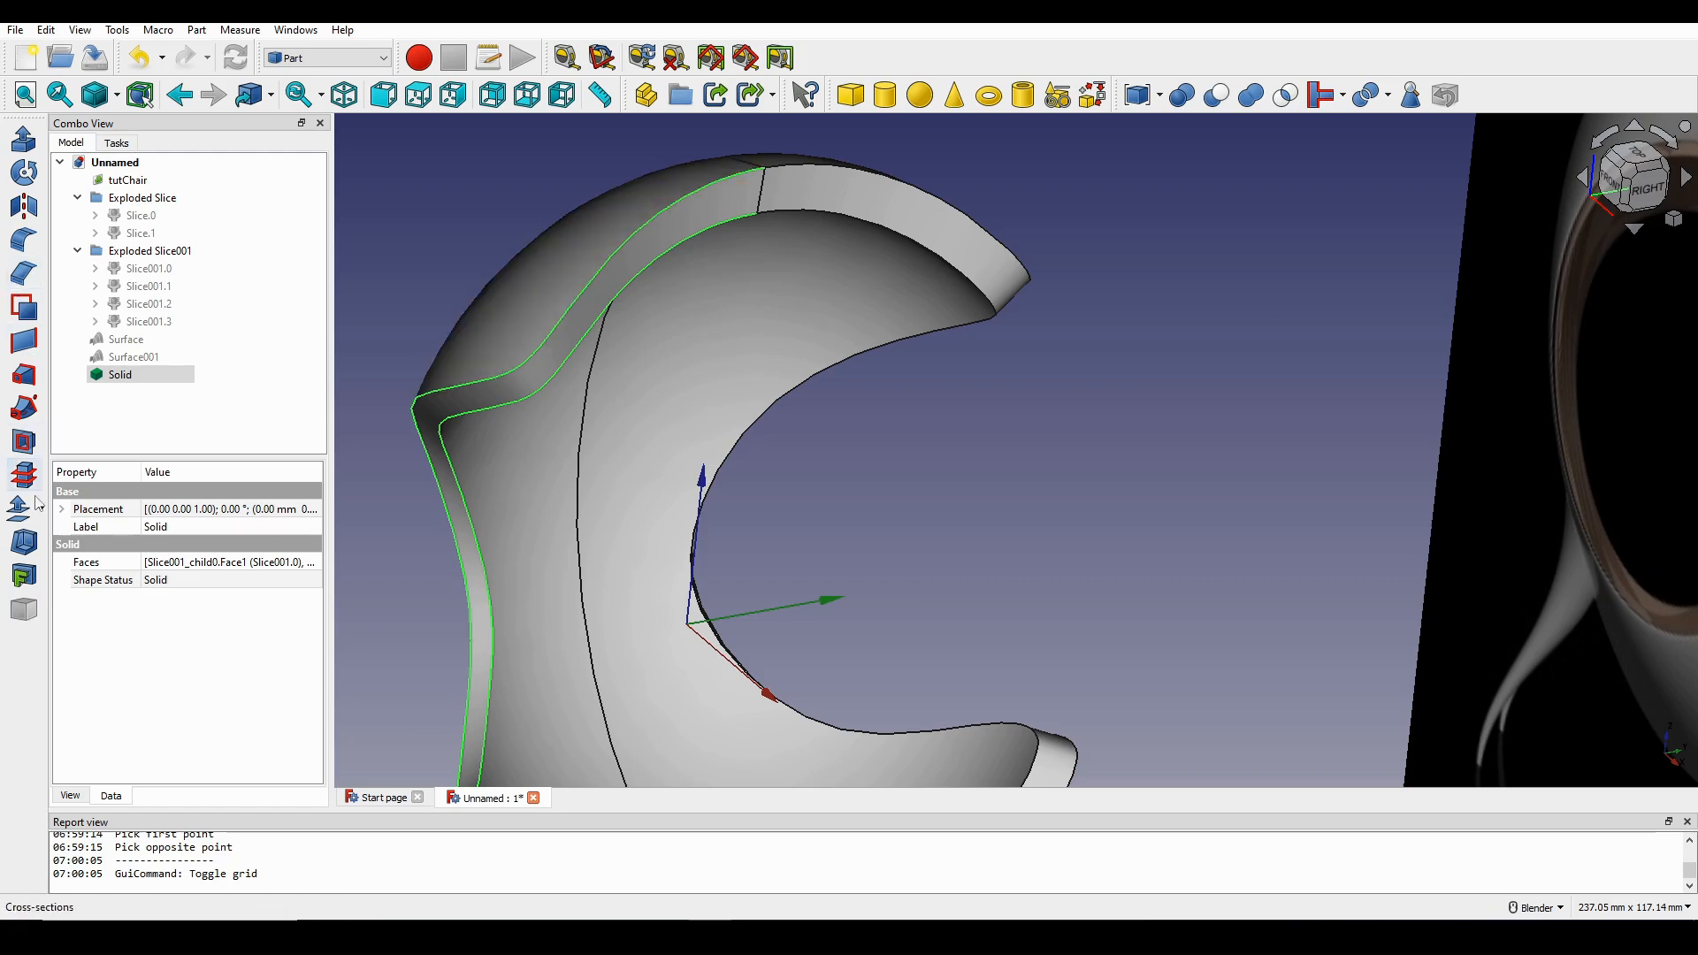
{"action": "left_click", "coordinate": [23, 248]}
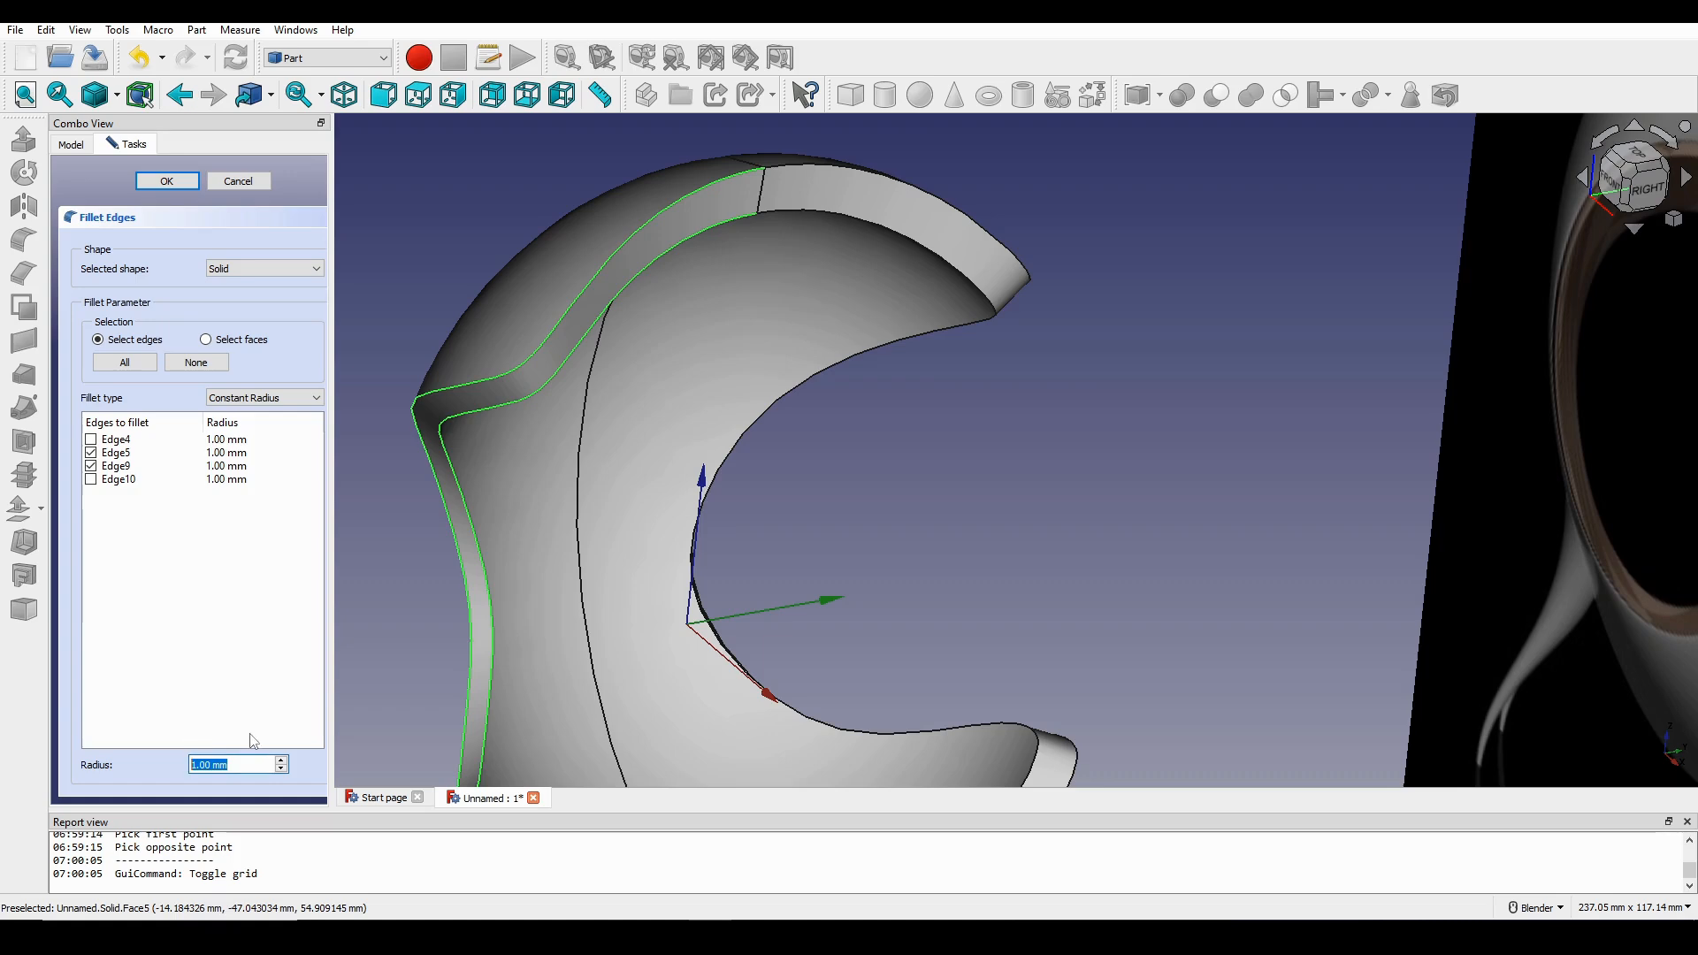
{"action": "type", "text": "2"}
{"action": "left_click", "coordinate": [167, 181]}
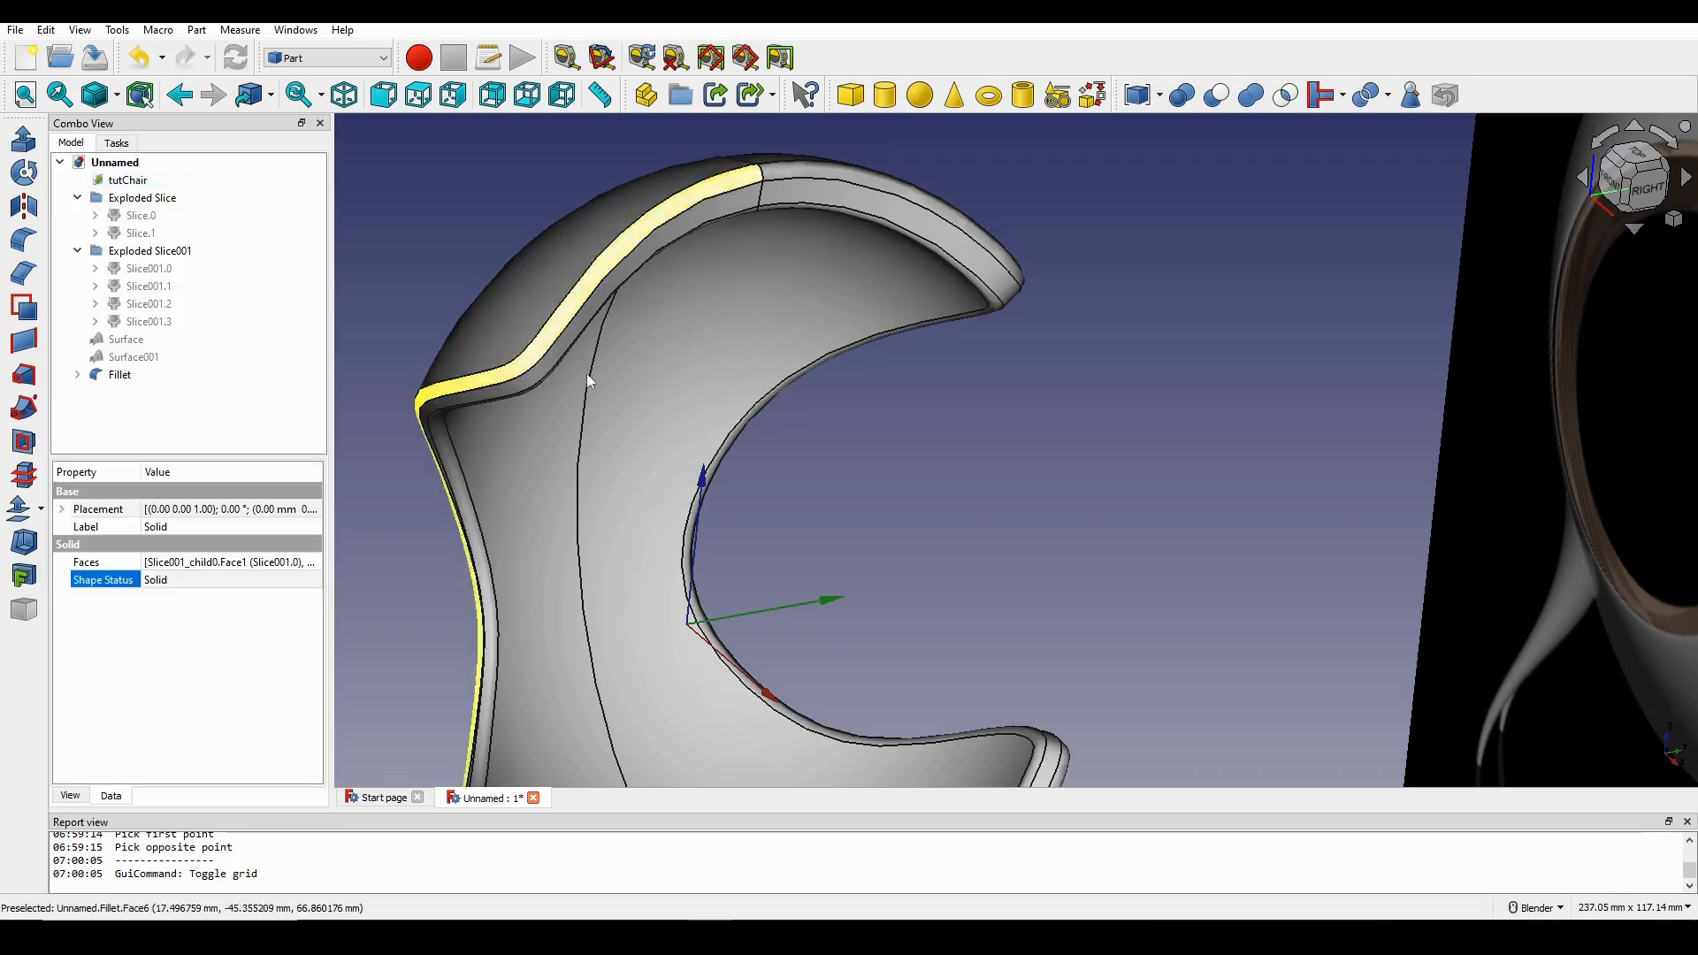
Inspect the filleted rim of the chair shell from several angles and up close.
{"action": "middle_click_drag", "start_coordinate": [587, 379], "coordinate": [739, 329]}
{"action": "scroll", "coordinate": [747, 425], "scroll_direction": "up", "scroll_amount": 5}
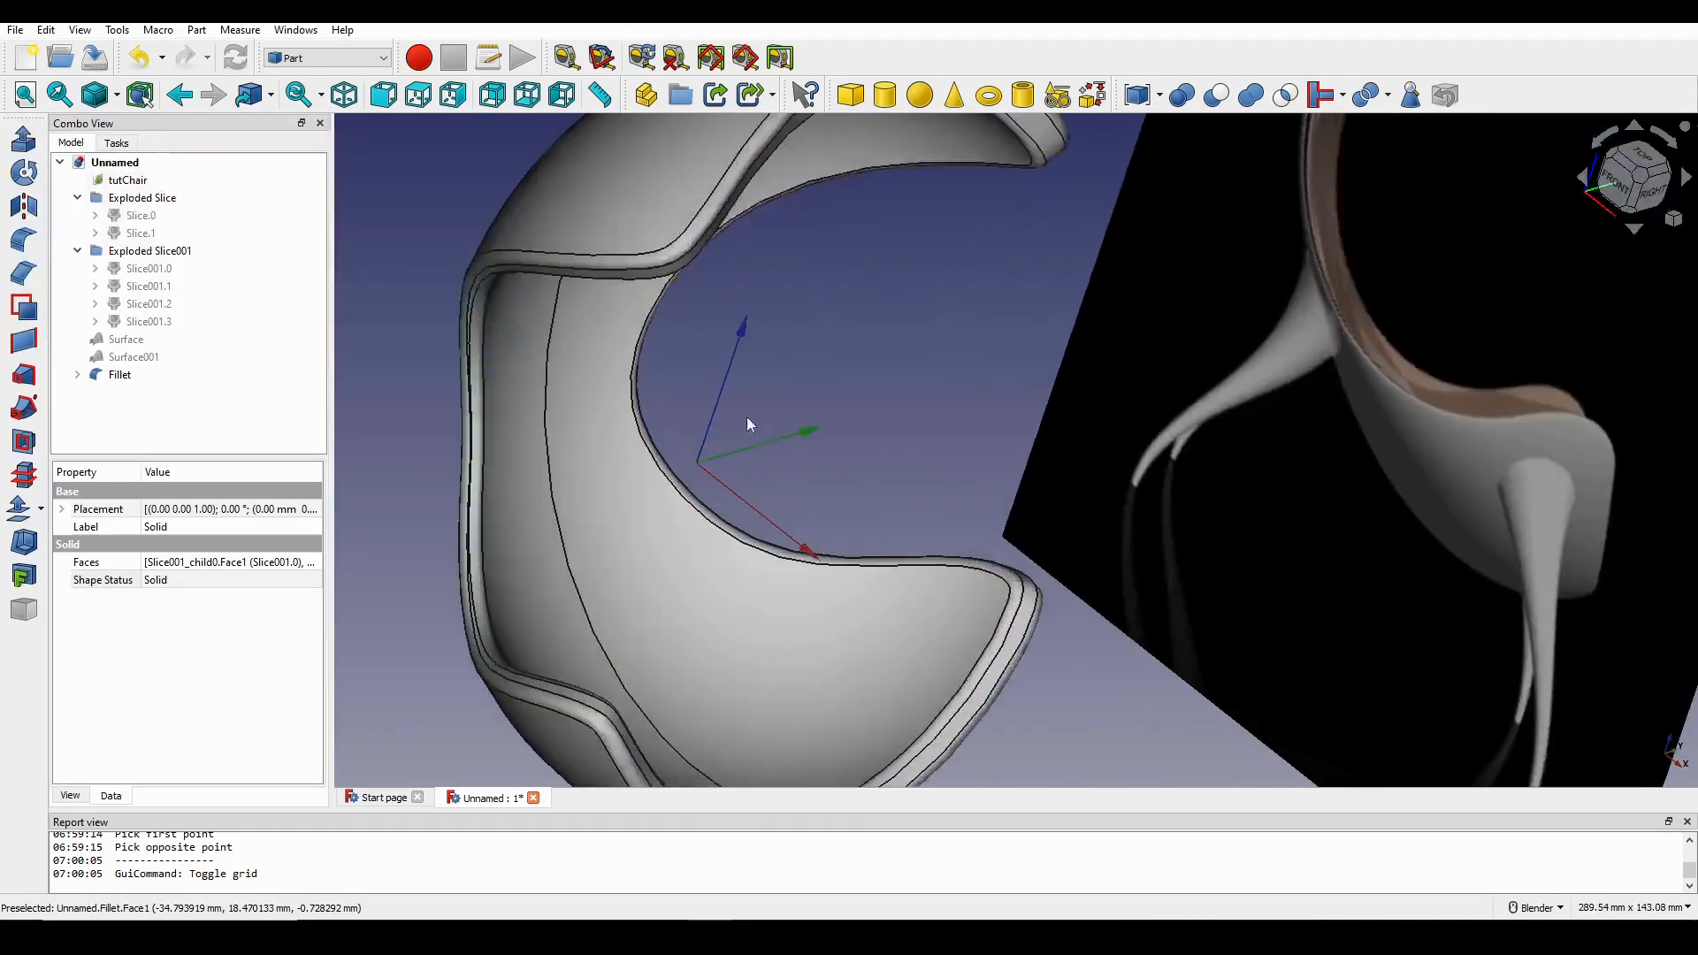
{"action": "scroll", "coordinate": [872, 265], "scroll_direction": "down", "scroll_amount": 3}
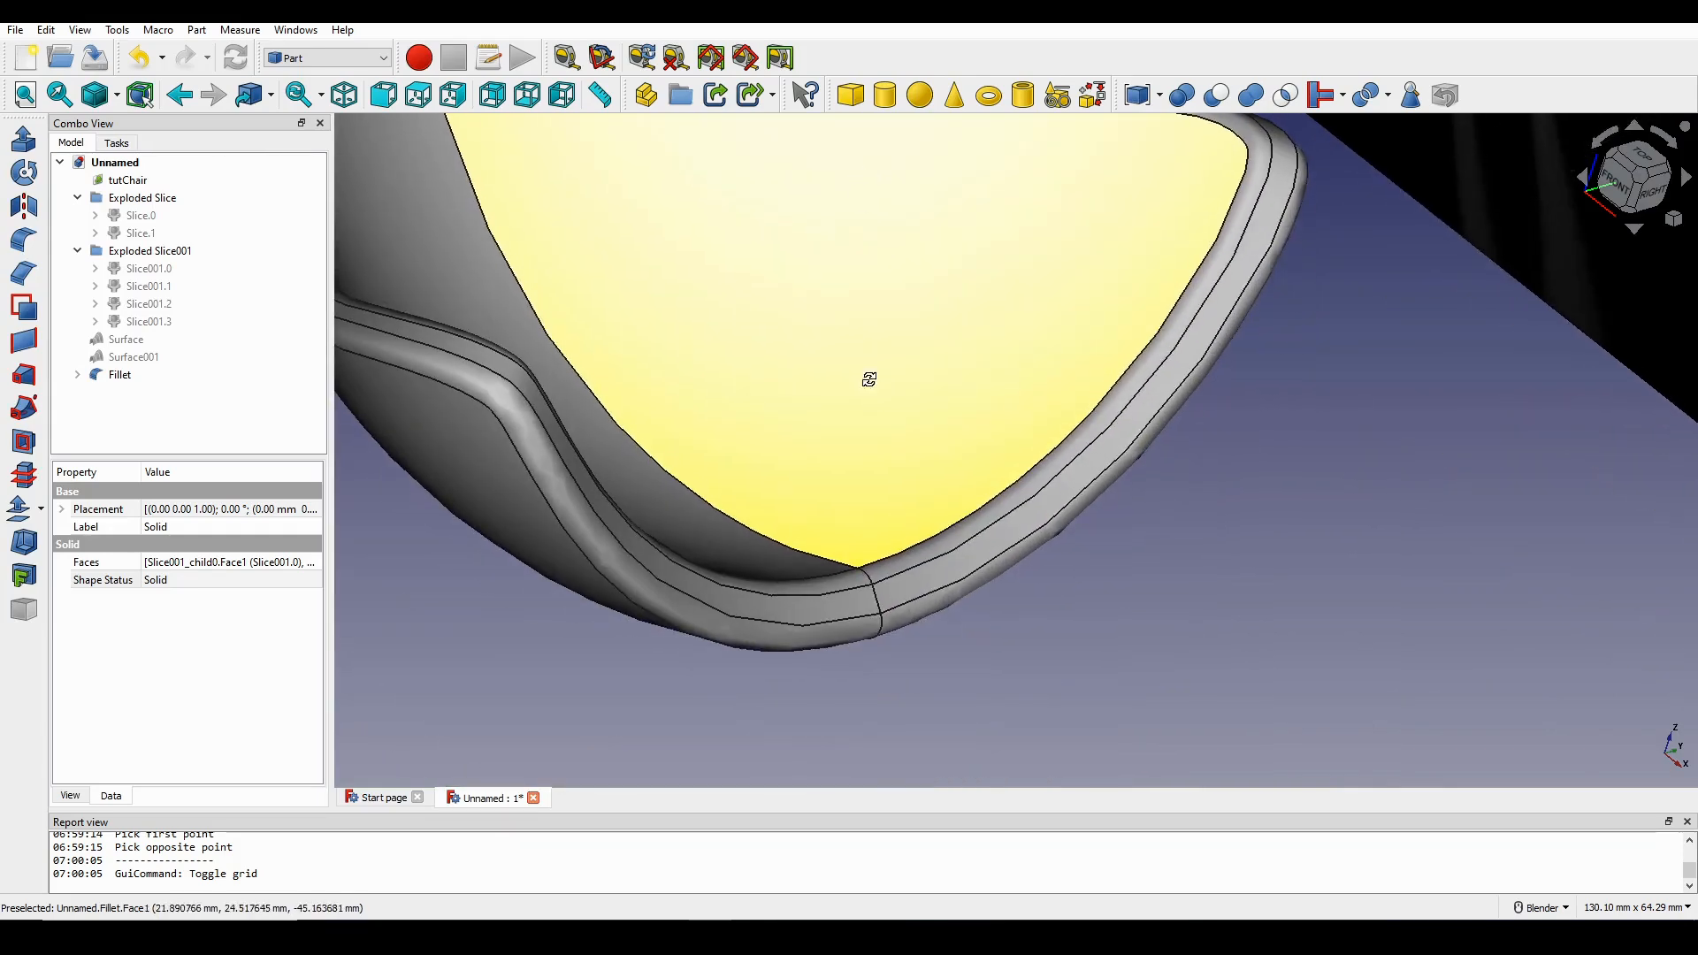
{"action": "middle_click_drag", "start_coordinate": [868, 375], "coordinate": [805, 520]}
{"action": "scroll", "coordinate": [708, 518], "scroll_direction": "up", "scroll_amount": 3}
{"action": "scroll", "coordinate": [805, 520], "scroll_direction": "up", "scroll_amount": 3}
{"action": "scroll", "coordinate": [725, 463], "scroll_direction": "up", "scroll_amount": 3}
{"action": "scroll", "coordinate": [778, 443], "scroll_direction": "down", "scroll_amount": 6}
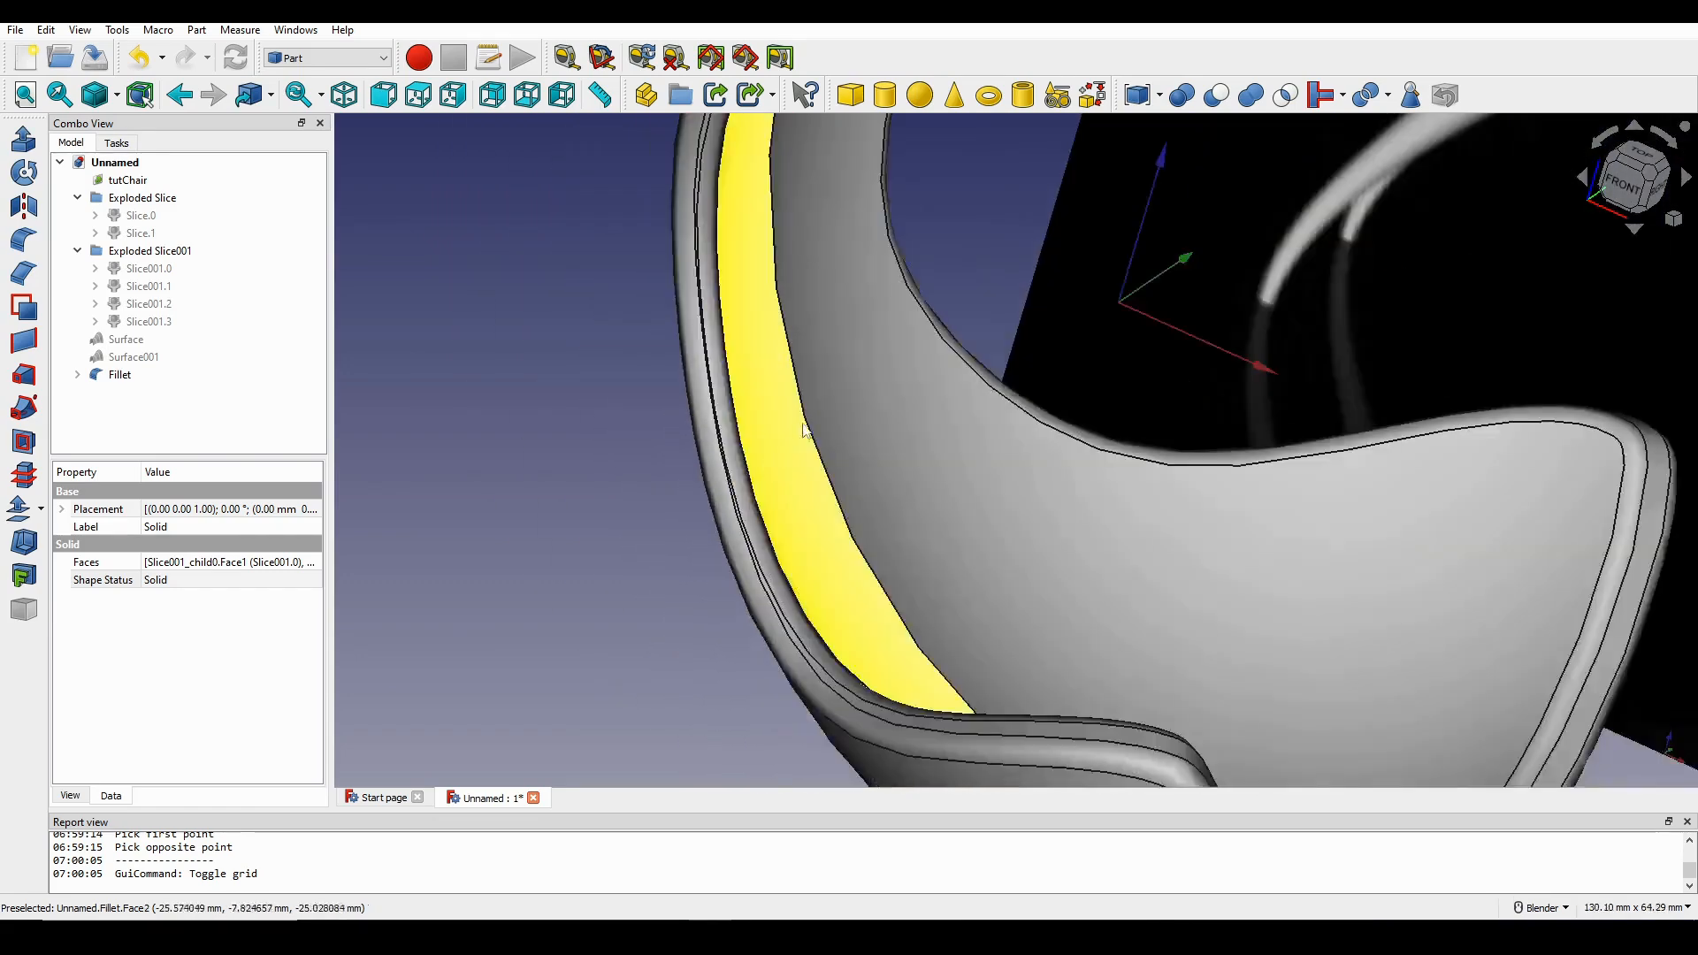
{"action": "middle_click_drag", "start_coordinate": [804, 432], "coordinate": [781, 713], "text": "shift"}
{"action": "scroll", "coordinate": [781, 713], "scroll_direction": "down", "scroll_amount": 1}
{"action": "scroll", "coordinate": [783, 504], "scroll_direction": "down", "scroll_amount": 2}
{"action": "middle_click_drag", "start_coordinate": [805, 478], "coordinate": [1012, 424]}
{"action": "scroll", "coordinate": [713, 418], "scroll_direction": "down", "scroll_amount": 3}
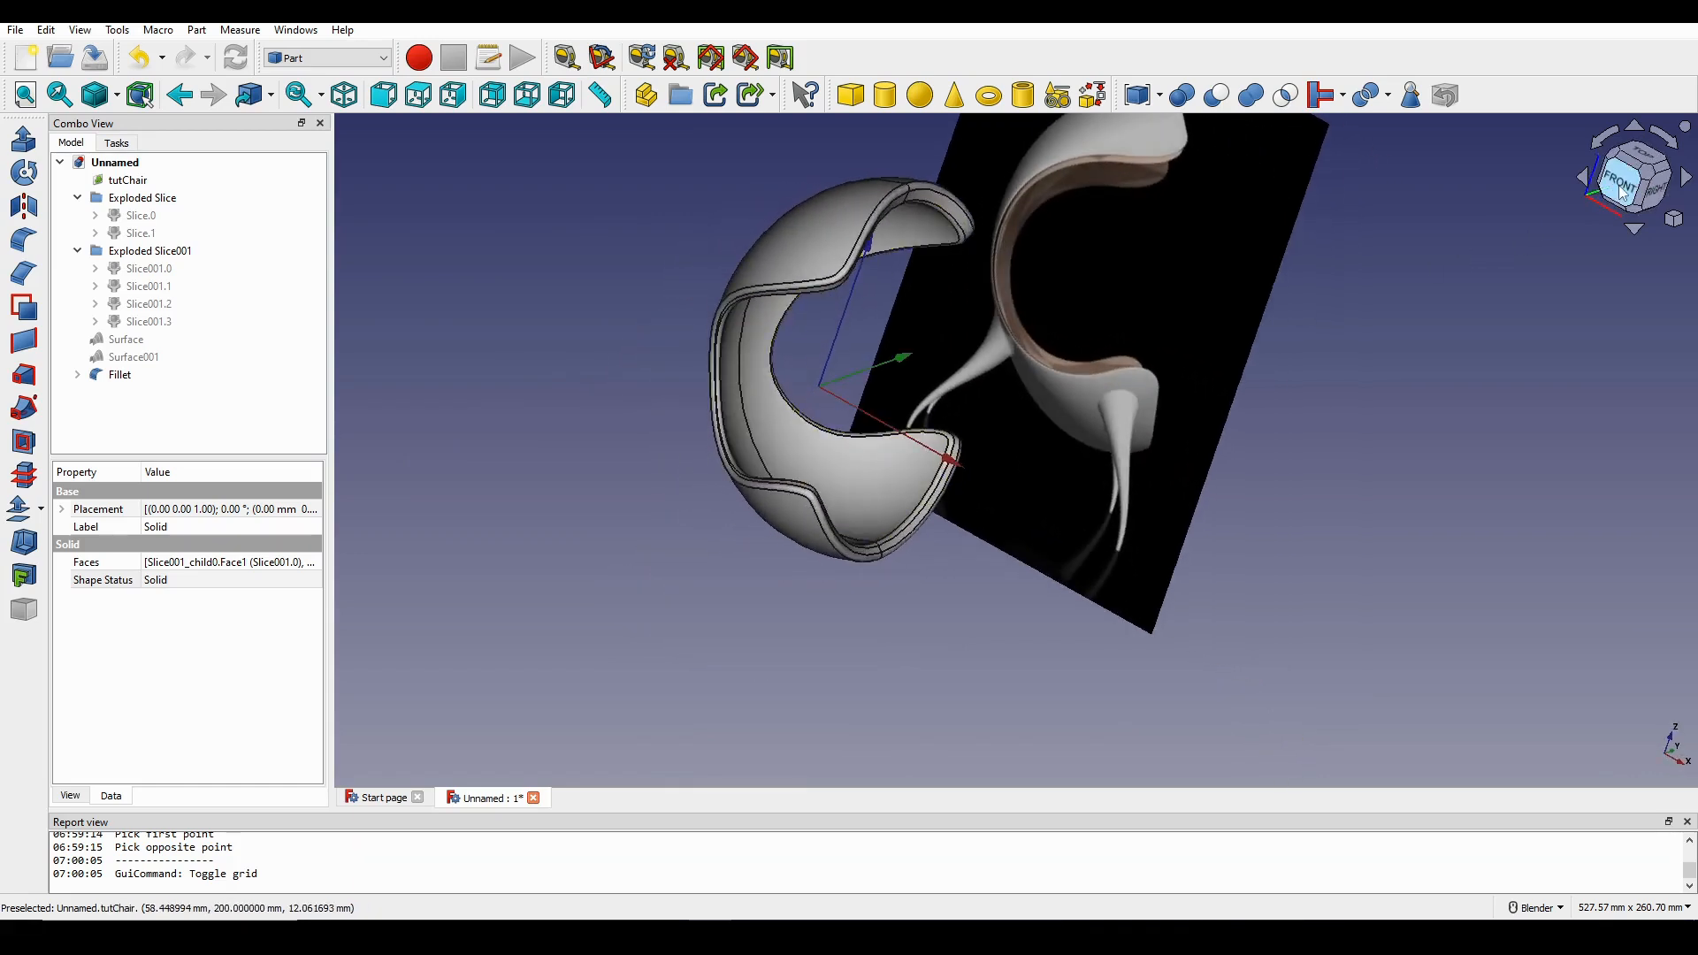
Compare the filleted shell with the reference image in front view, focusing on where the legs meet the seat.
{"action": "key", "text": "1"}
{"action": "scroll", "coordinate": [979, 436], "scroll_direction": "up", "scroll_amount": 3}
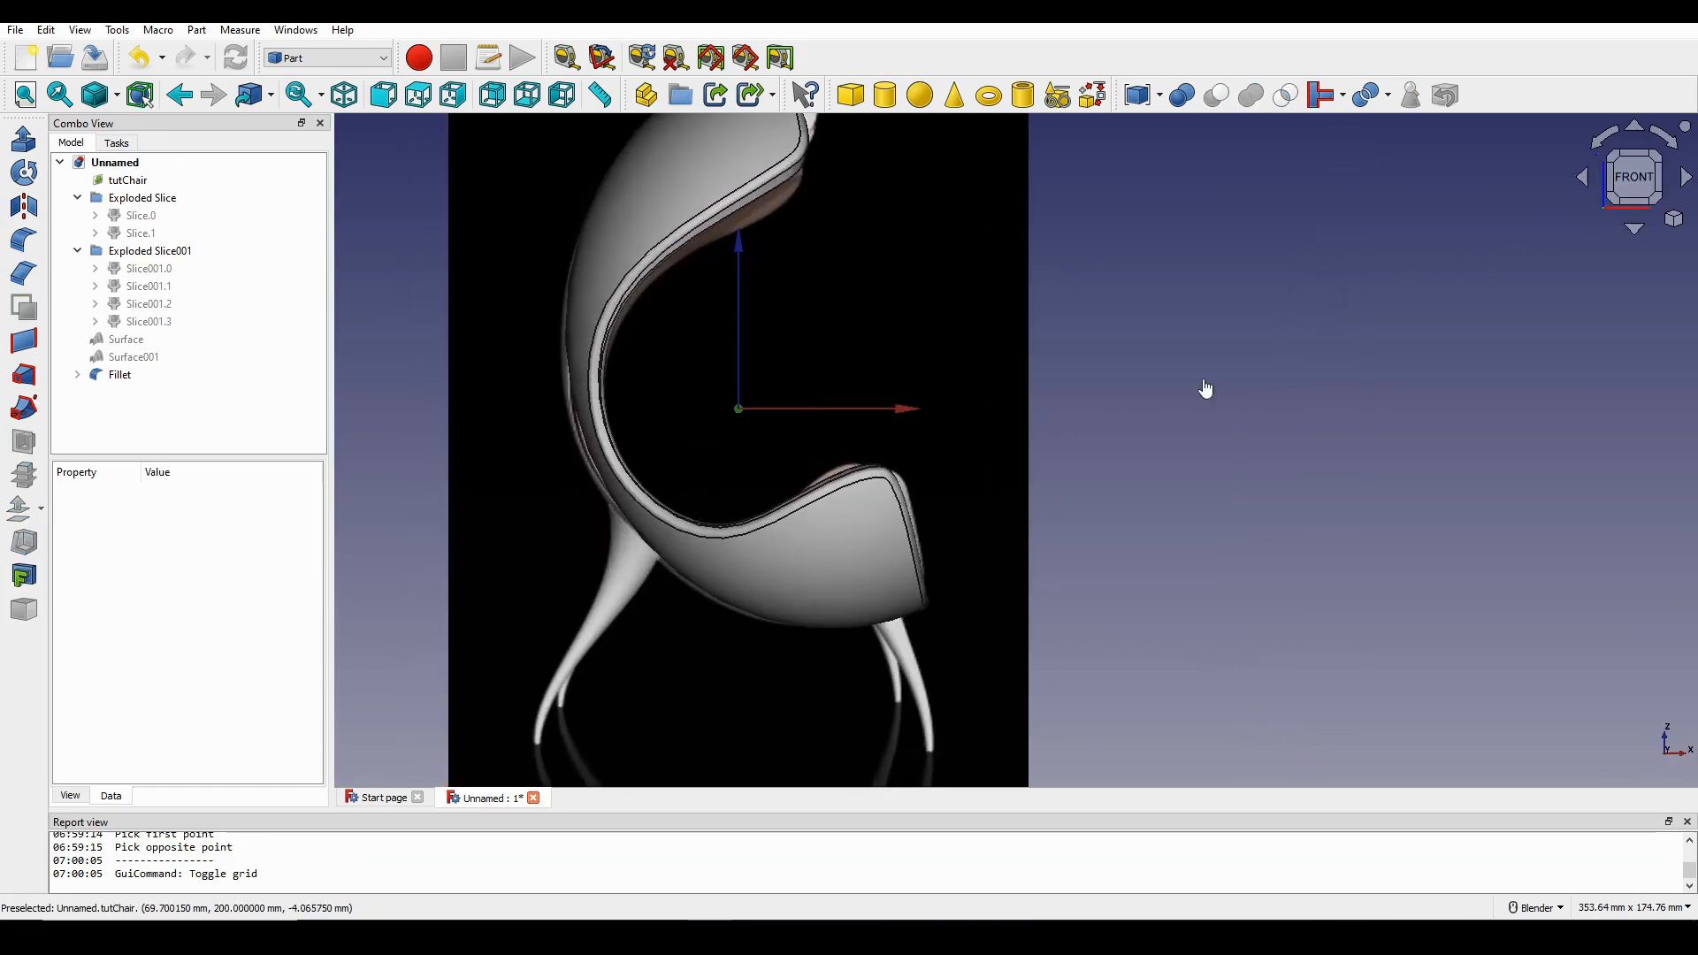
{"action": "middle_click_drag", "start_coordinate": [1070, 367], "coordinate": [1111, 311], "text": "shift"}
{"action": "scroll", "coordinate": [1111, 311], "scroll_direction": "up", "scroll_amount": 1}
{"action": "middle_click_drag", "start_coordinate": [1016, 389], "coordinate": [1003, 463], "text": "shift"}
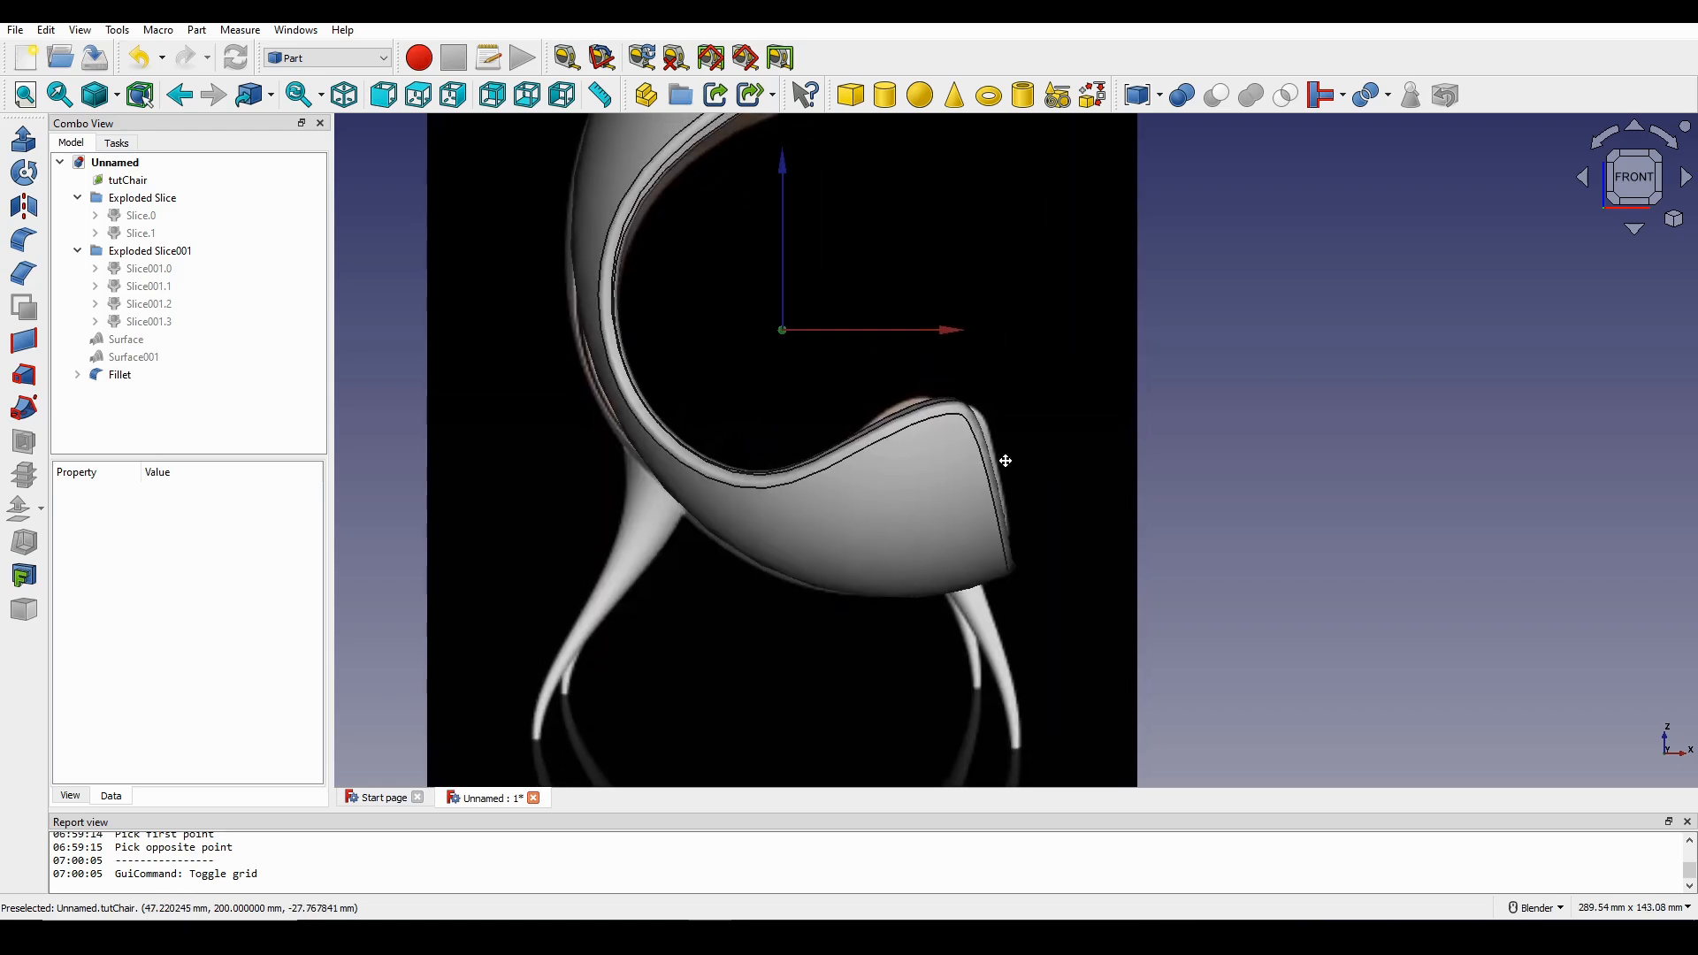
{"action": "scroll", "coordinate": [975, 513], "scroll_direction": "up", "scroll_amount": 1}
{"action": "middle_click_drag", "start_coordinate": [931, 513], "coordinate": [1492, 318], "text": "shift"}
{"action": "left_click", "coordinate": [1633, 188]}
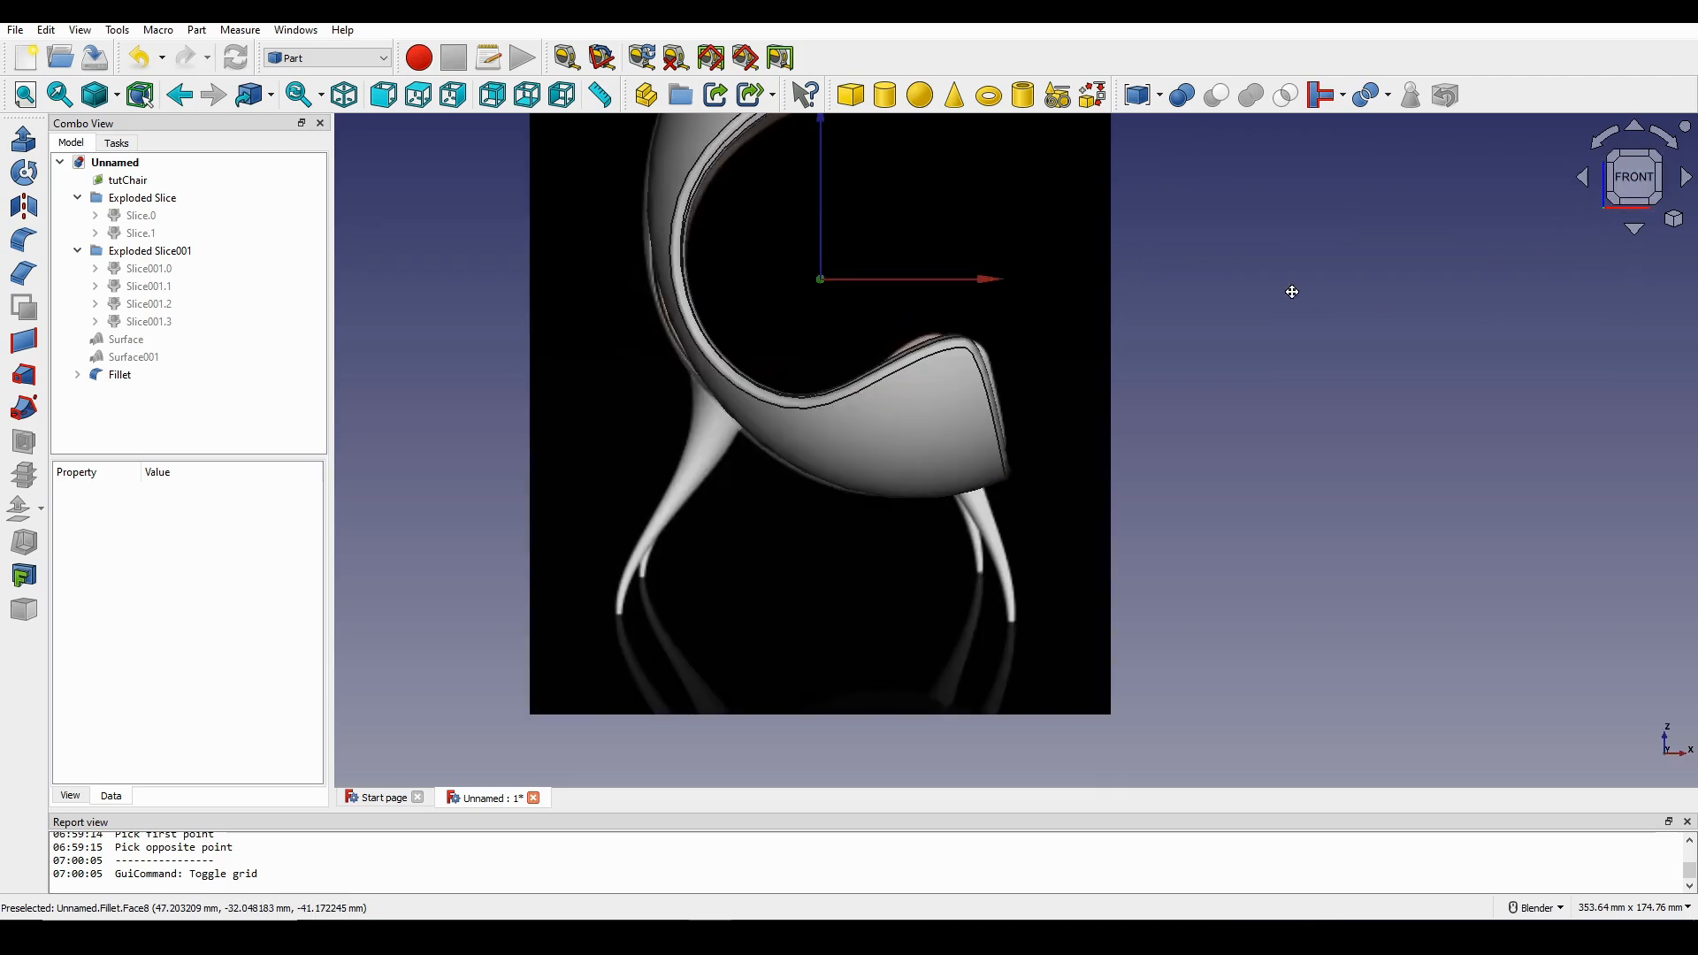
{"action": "scroll", "coordinate": [1293, 287], "scroll_direction": "up", "scroll_amount": 2}
{"action": "middle_click_drag", "start_coordinate": [1077, 303], "coordinate": [1370, 202], "text": "shift"}
{"action": "middle_click_drag", "start_coordinate": [1414, 266], "coordinate": [1342, 257], "text": "shift"}
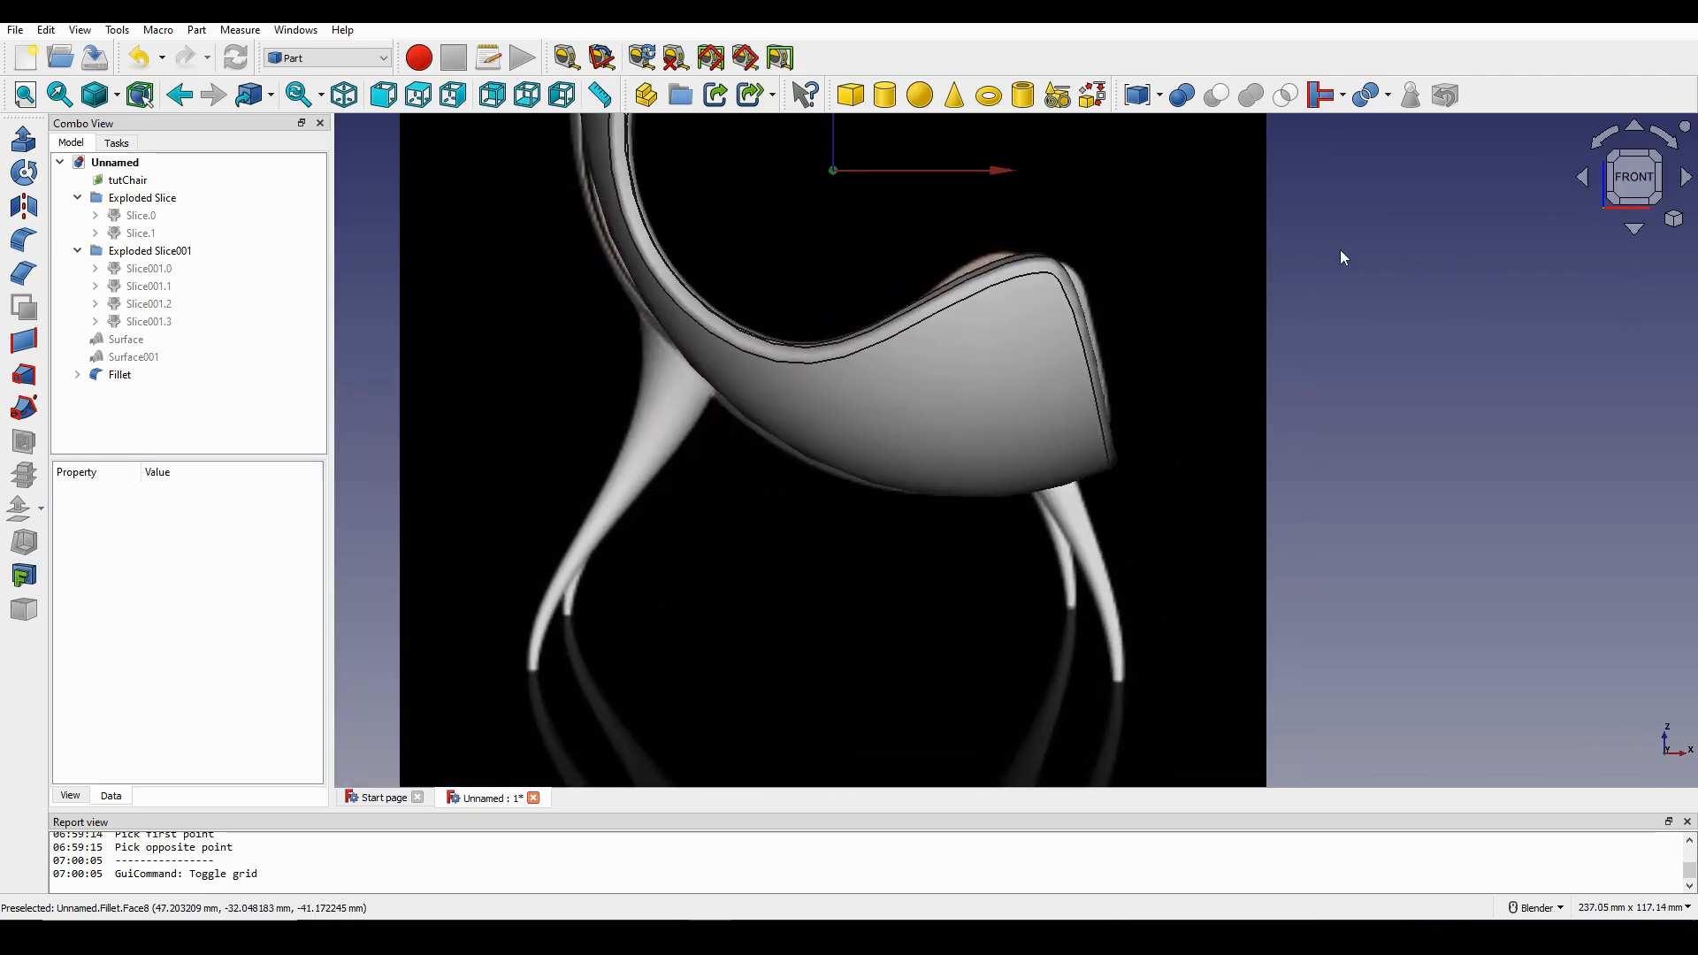
Switch to the Sketcher workbench and create a sketch on the XZ-plane for tracing the reference chair's legs.
{"action": "left_click", "coordinate": [326, 59]}
{"action": "left_click", "coordinate": [305, 174]}
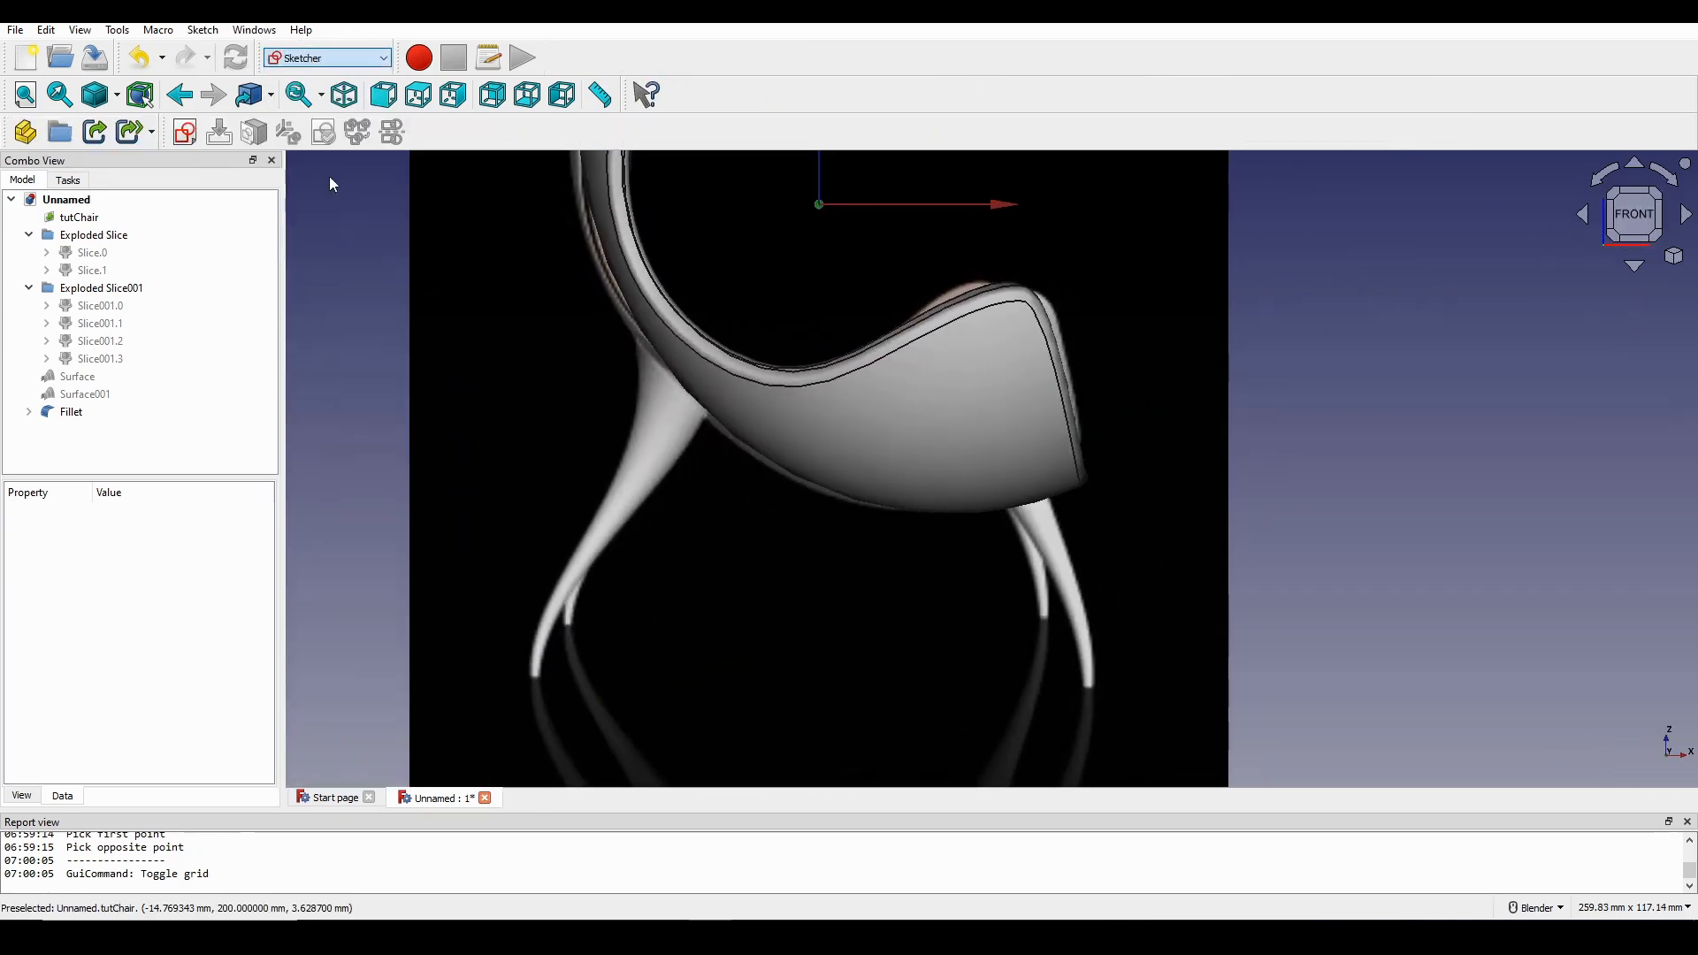
{"action": "scroll", "coordinate": [698, 277], "scroll_direction": "up", "scroll_amount": 2}
{"action": "middle_click_drag", "start_coordinate": [692, 267], "coordinate": [706, 217], "text": "shift"}
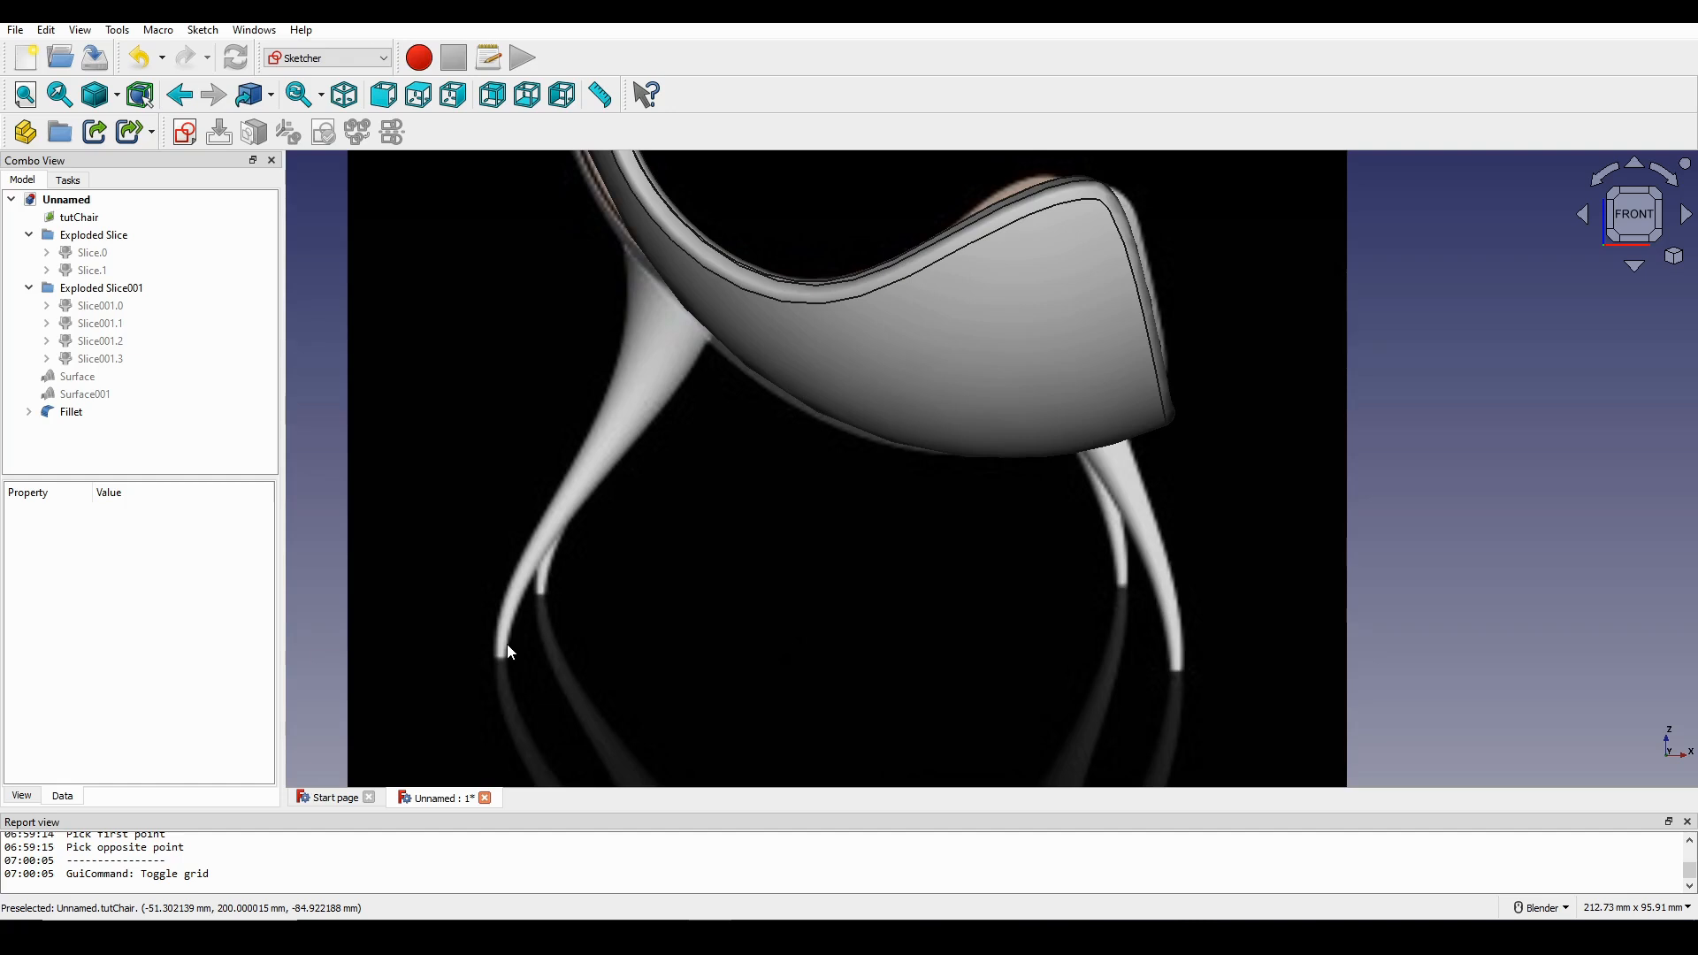
{"action": "scroll", "coordinate": [508, 646], "scroll_direction": "up", "scroll_amount": 2}
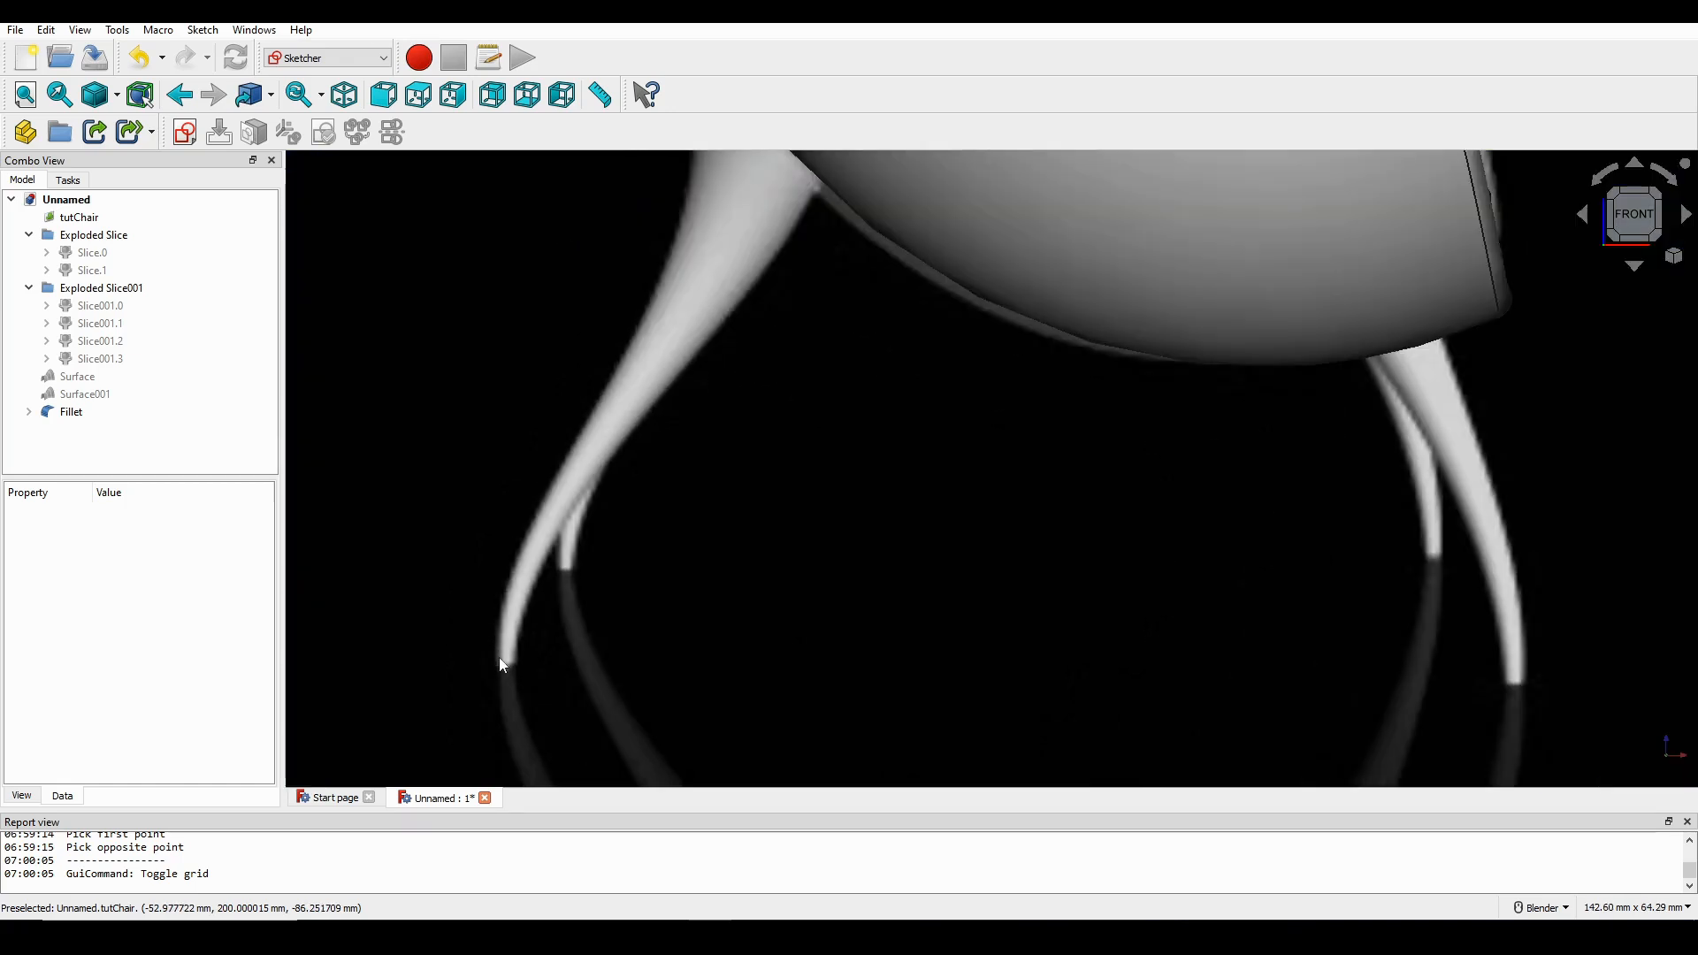
{"action": "scroll", "coordinate": [506, 661], "scroll_direction": "down", "scroll_amount": 3}
{"action": "middle_click_drag", "start_coordinate": [598, 515], "coordinate": [642, 441], "text": "shift"}
{"action": "scroll", "coordinate": [581, 557], "scroll_direction": "up", "scroll_amount": 2}
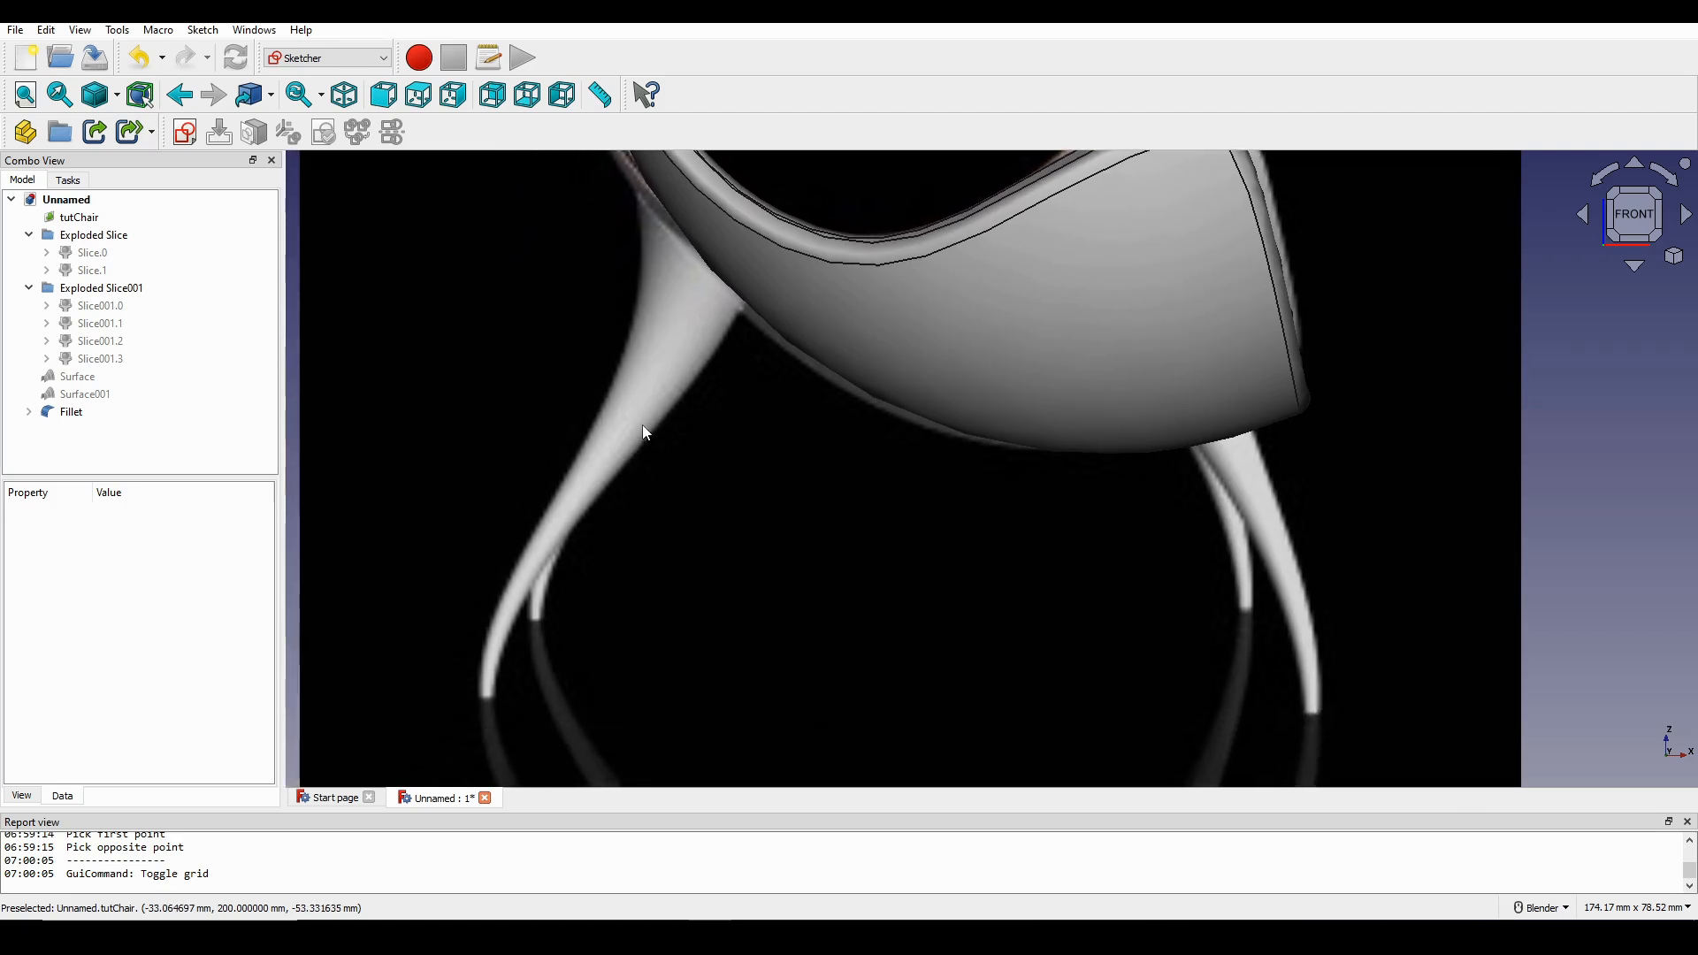
{"action": "middle_click_drag", "start_coordinate": [644, 431], "coordinate": [627, 444], "text": "shift"}
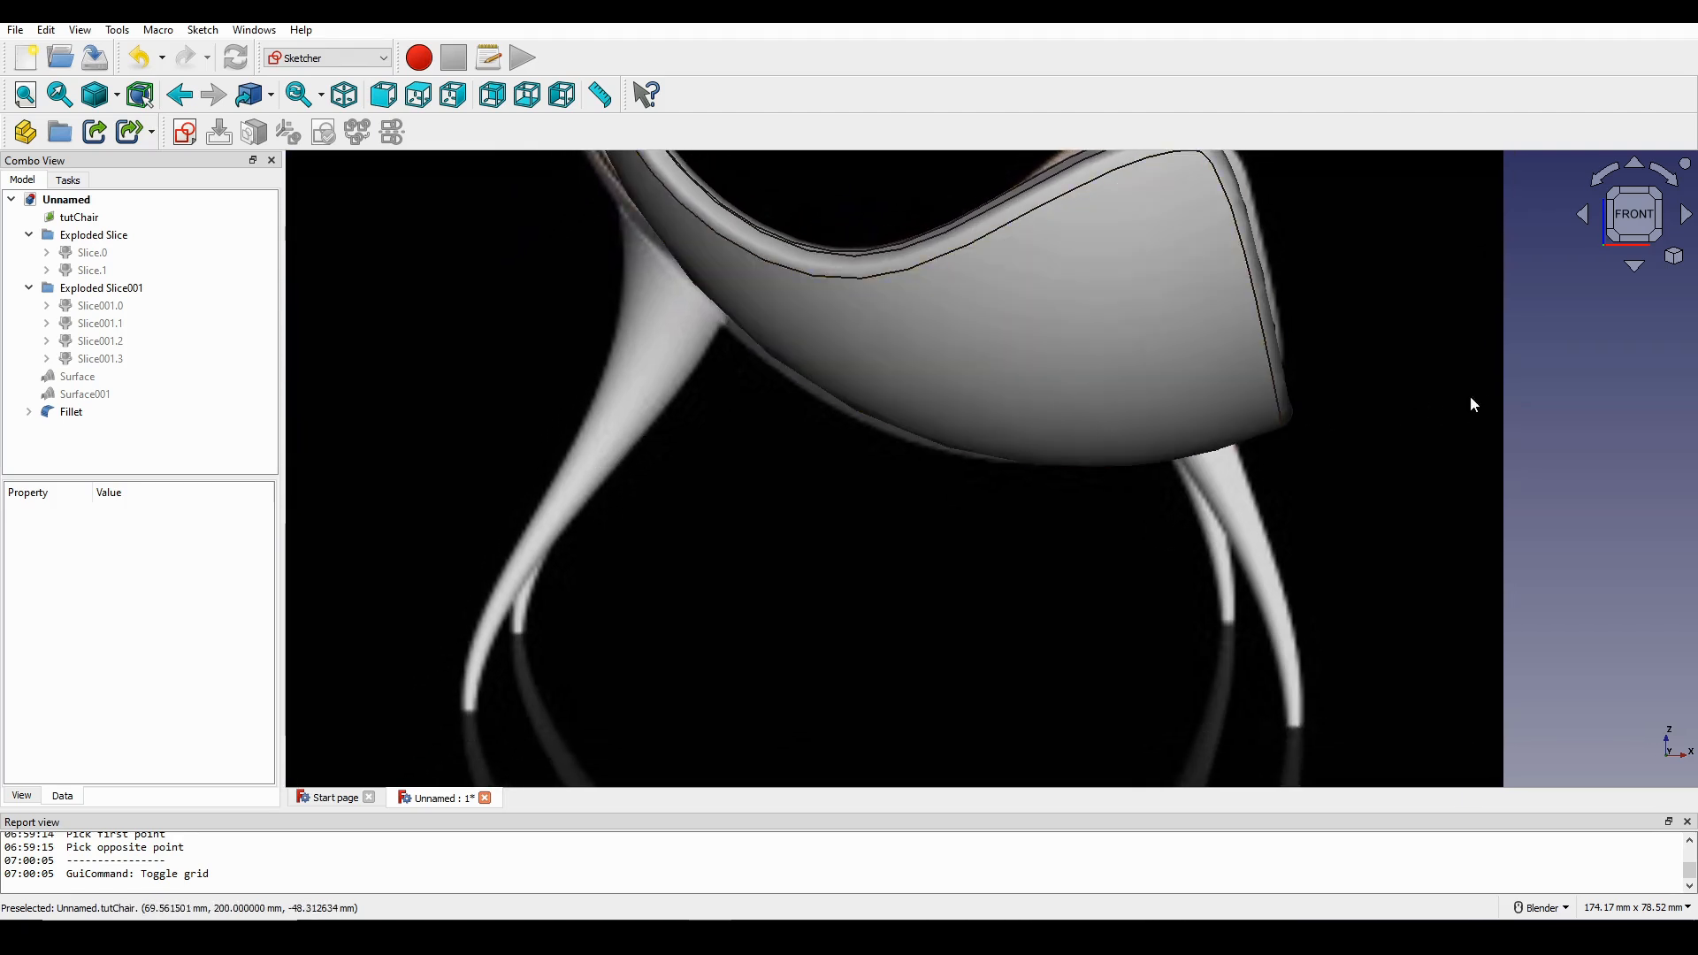
{"action": "left_click", "coordinate": [1436, 414]}
{"action": "middle_click_drag", "start_coordinate": [1436, 413], "coordinate": [1420, 417], "text": "shift"}
{"action": "left_click", "coordinate": [1561, 380]}
{"action": "middle_click_drag", "start_coordinate": [1133, 388], "coordinate": [1180, 394], "text": "shift"}
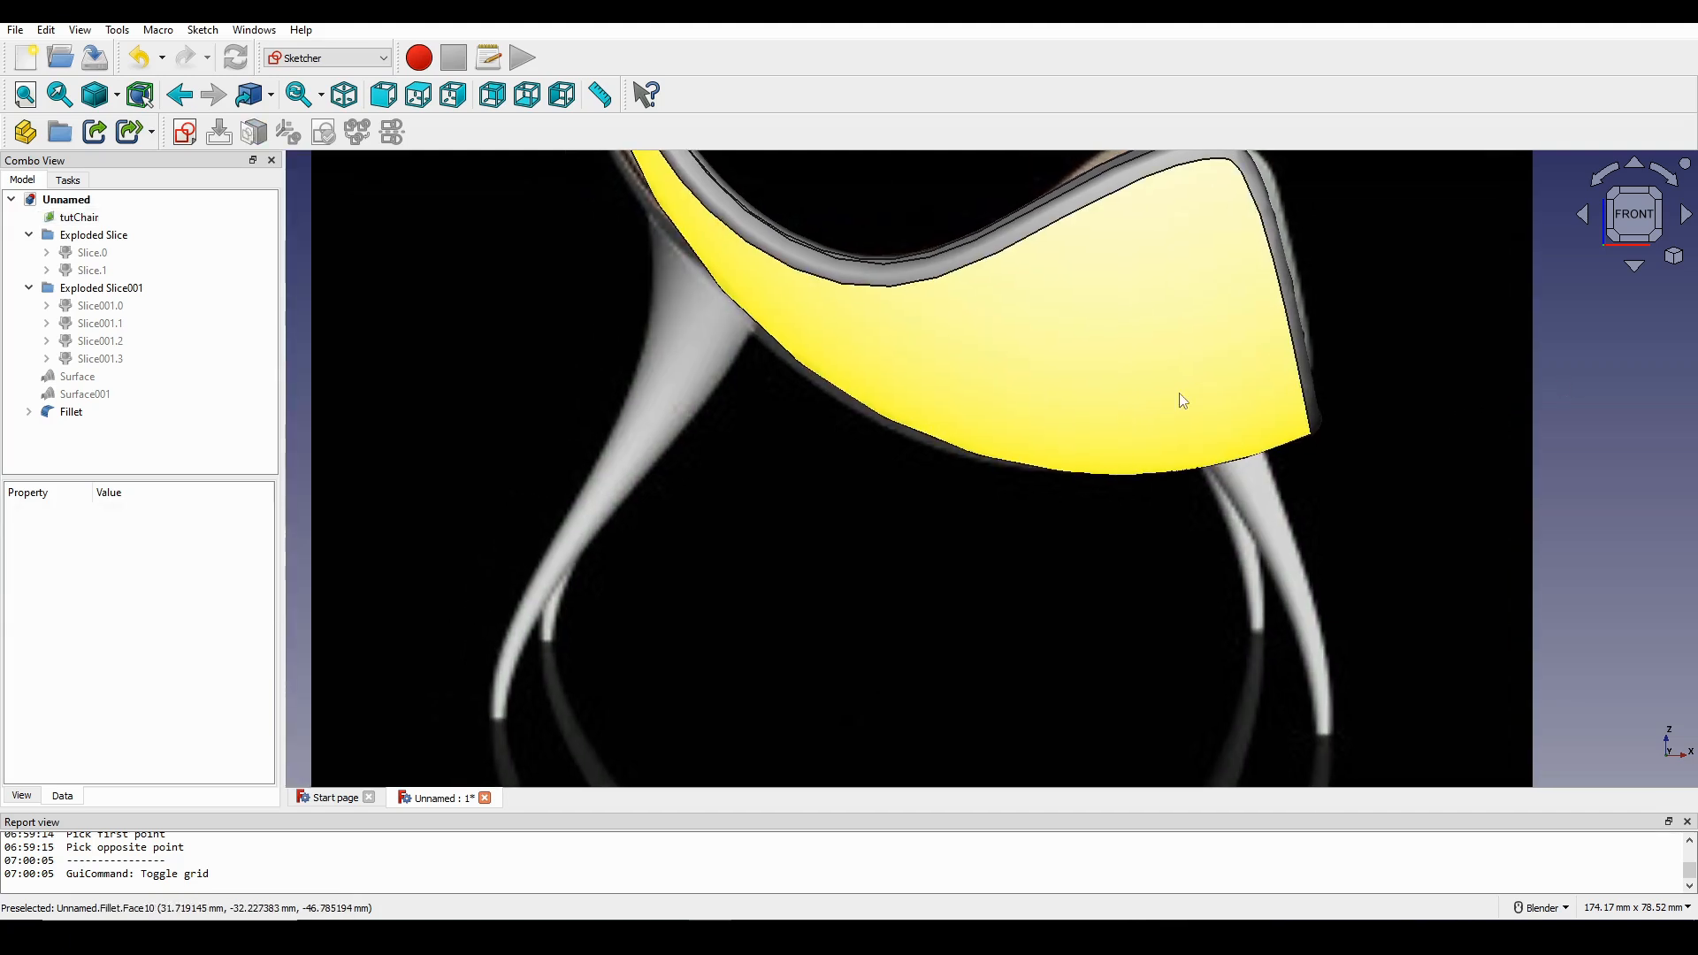
{"action": "left_click", "coordinate": [191, 137]}
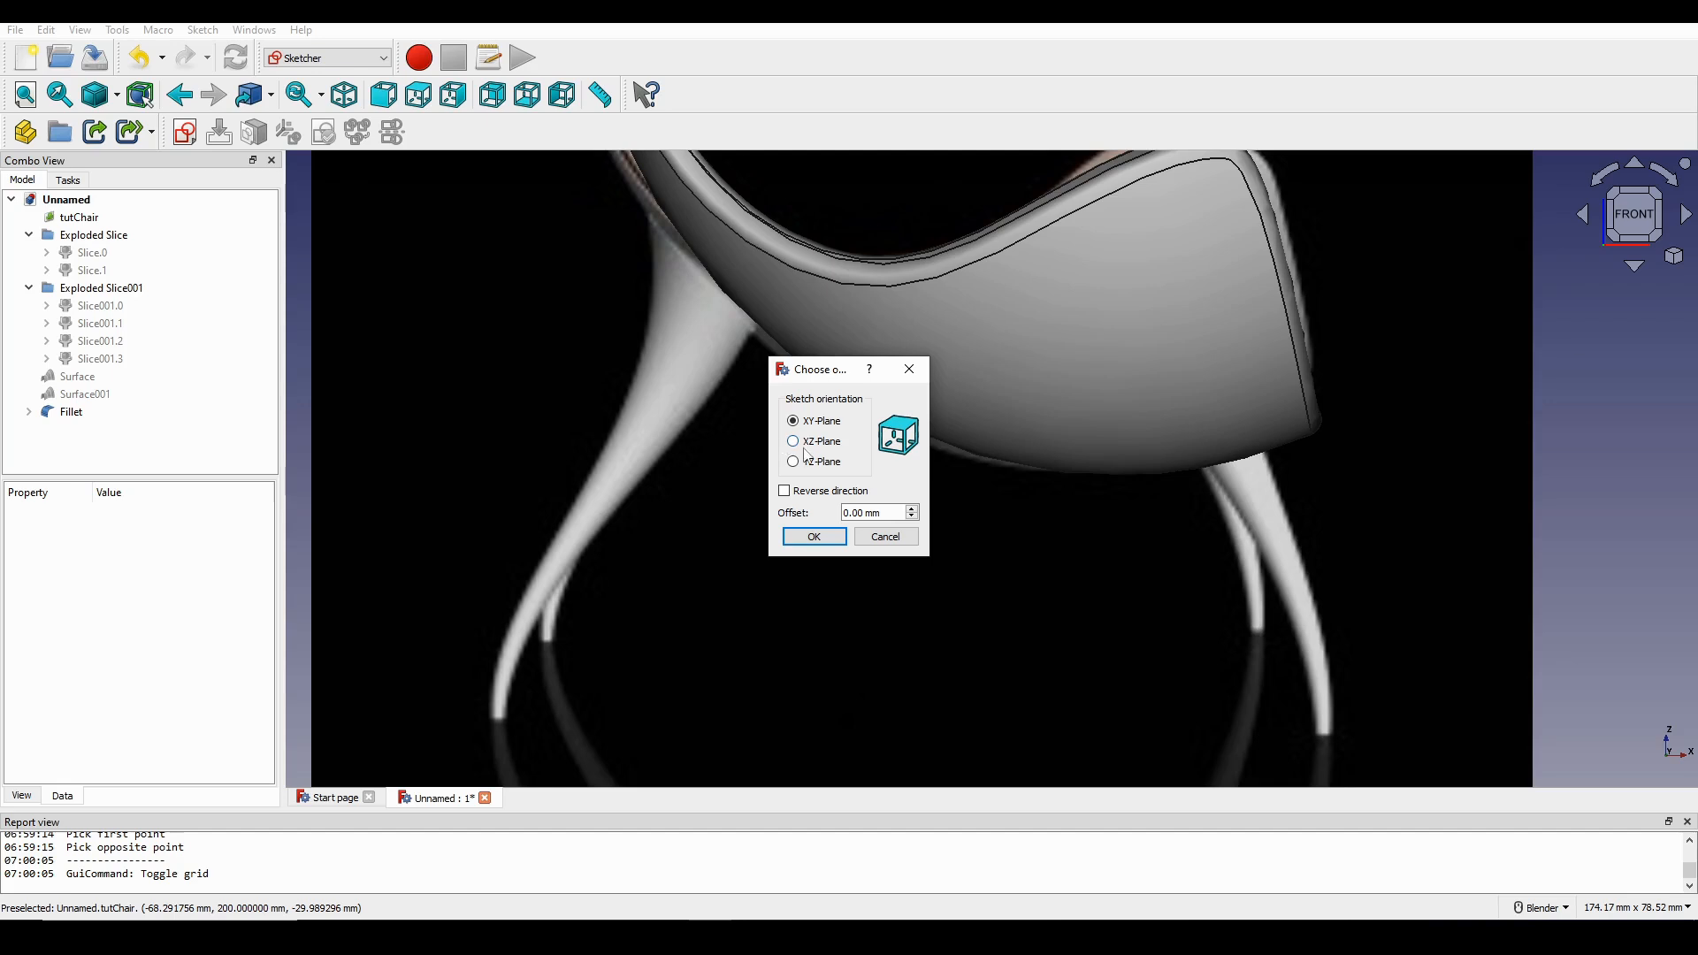
{"action": "left_click", "coordinate": [821, 542]}
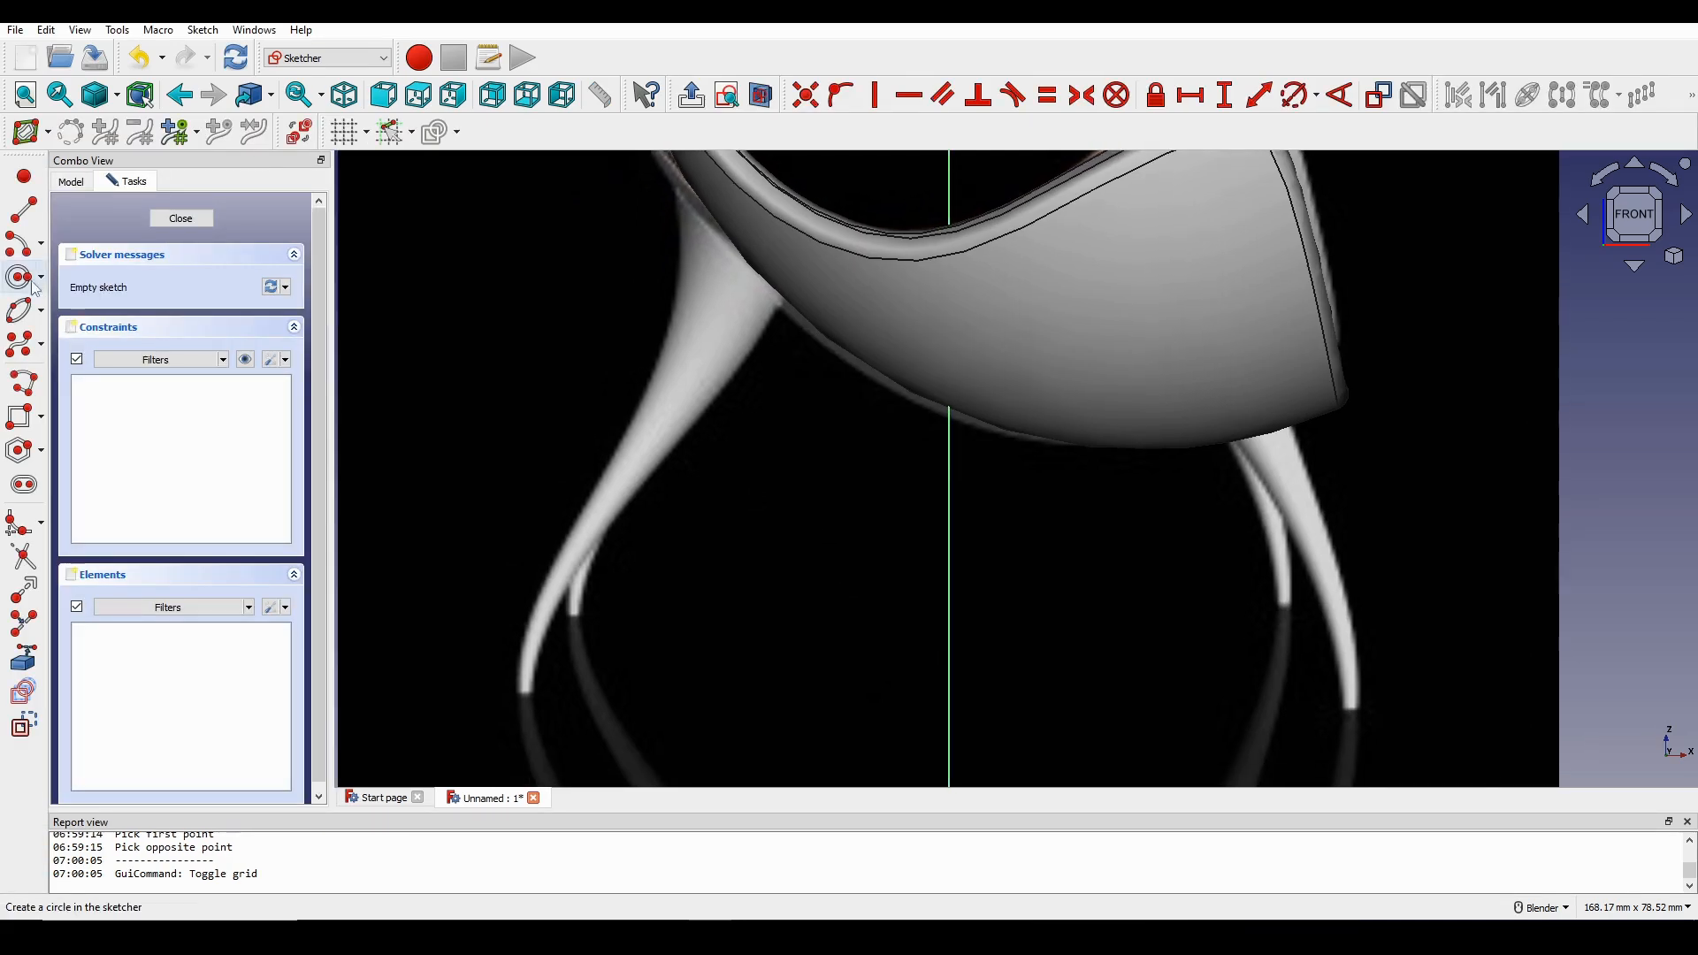
Draw a short horizontal line across the tip of the near rear leg, ending at about X -51.5 mm, Z -87 mm.
{"action": "left_click", "coordinate": [26, 210]}
{"action": "scroll", "coordinate": [552, 676], "scroll_direction": "up", "scroll_amount": 4}
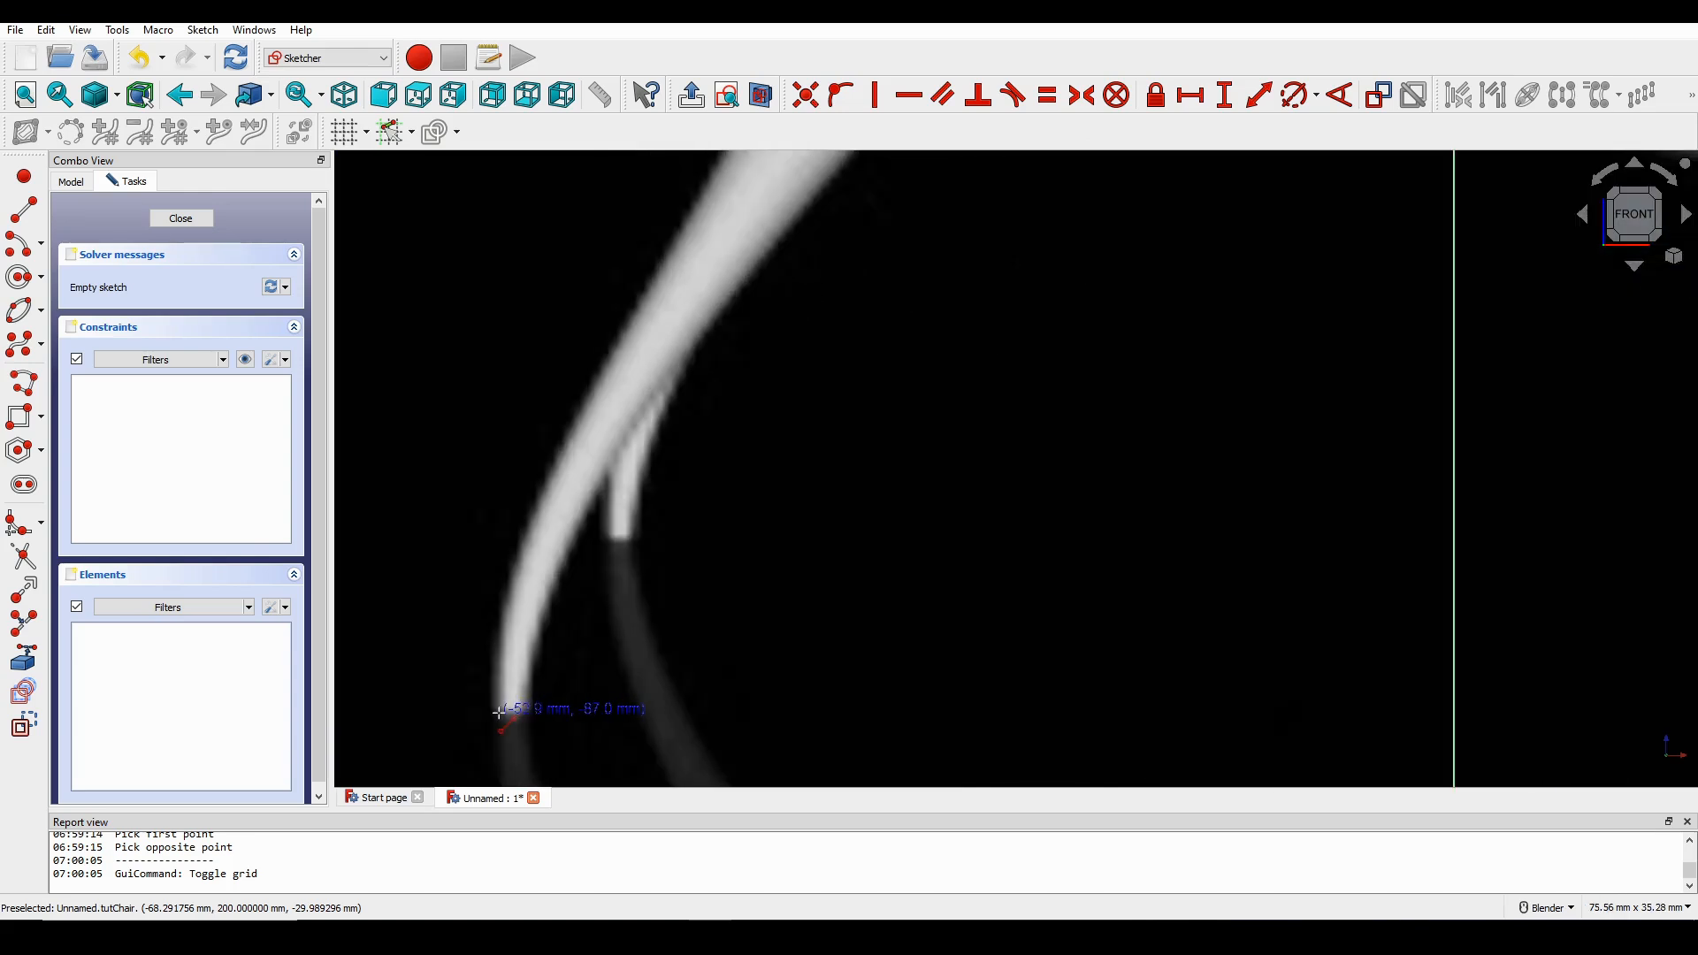
{"action": "left_click", "coordinate": [494, 712]}
{"action": "left_click", "coordinate": [528, 716]}
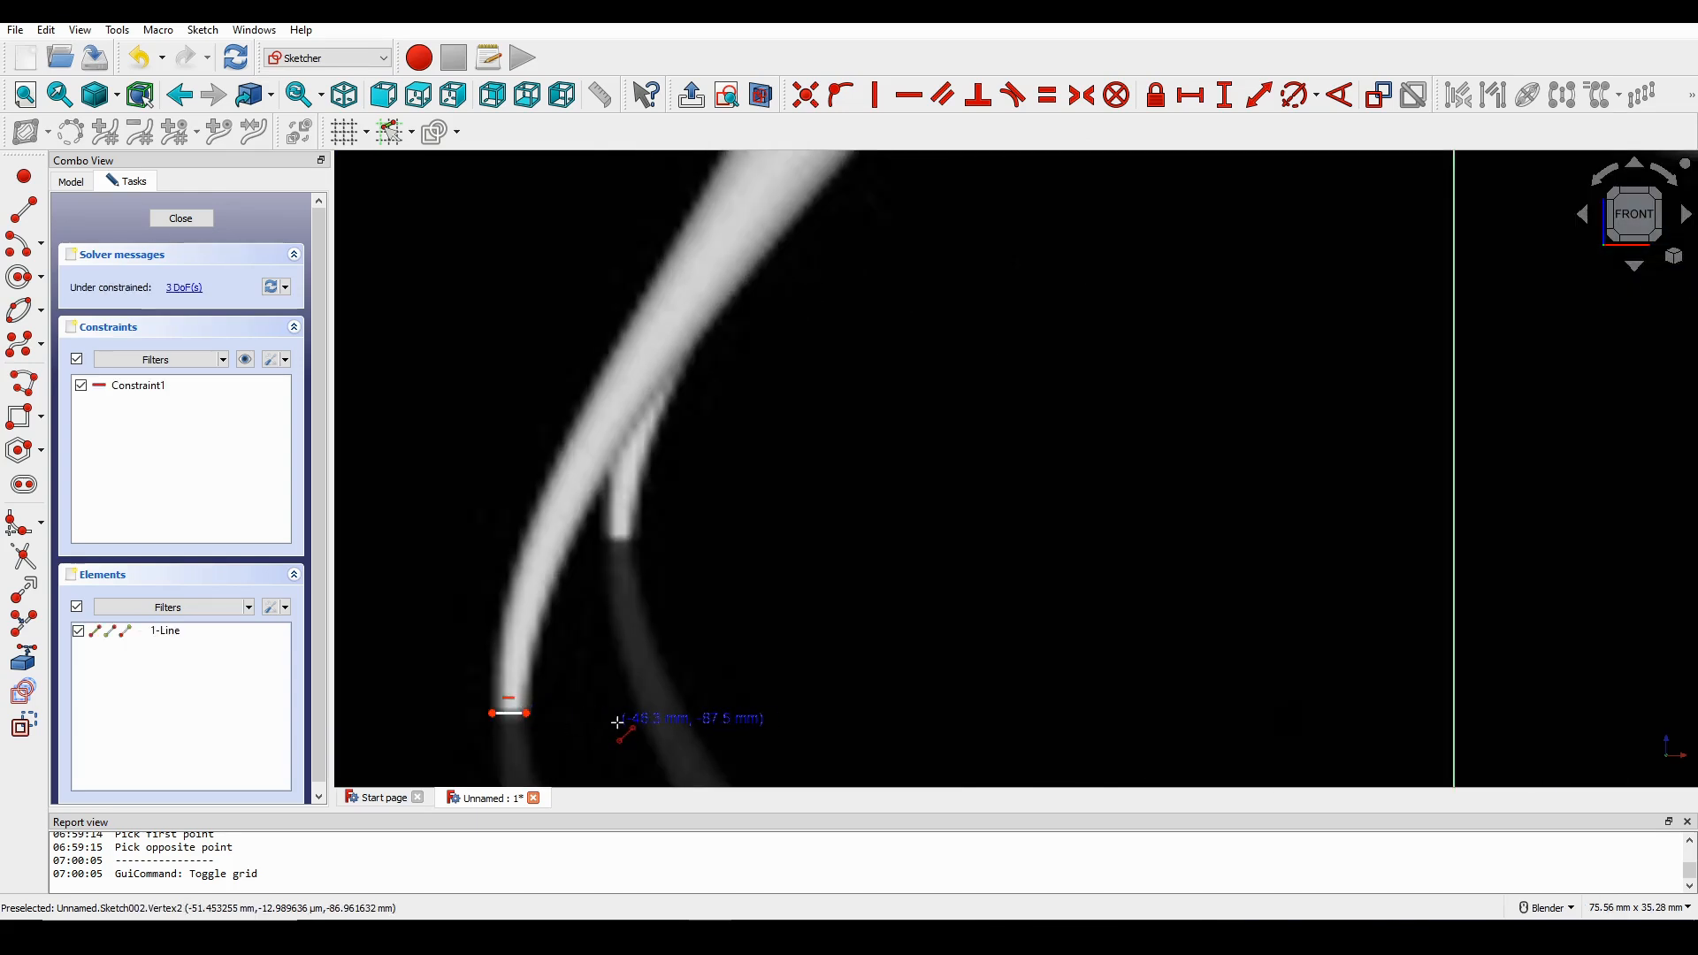
{"action": "scroll", "coordinate": [545, 672], "scroll_direction": "down", "scroll_amount": 3}
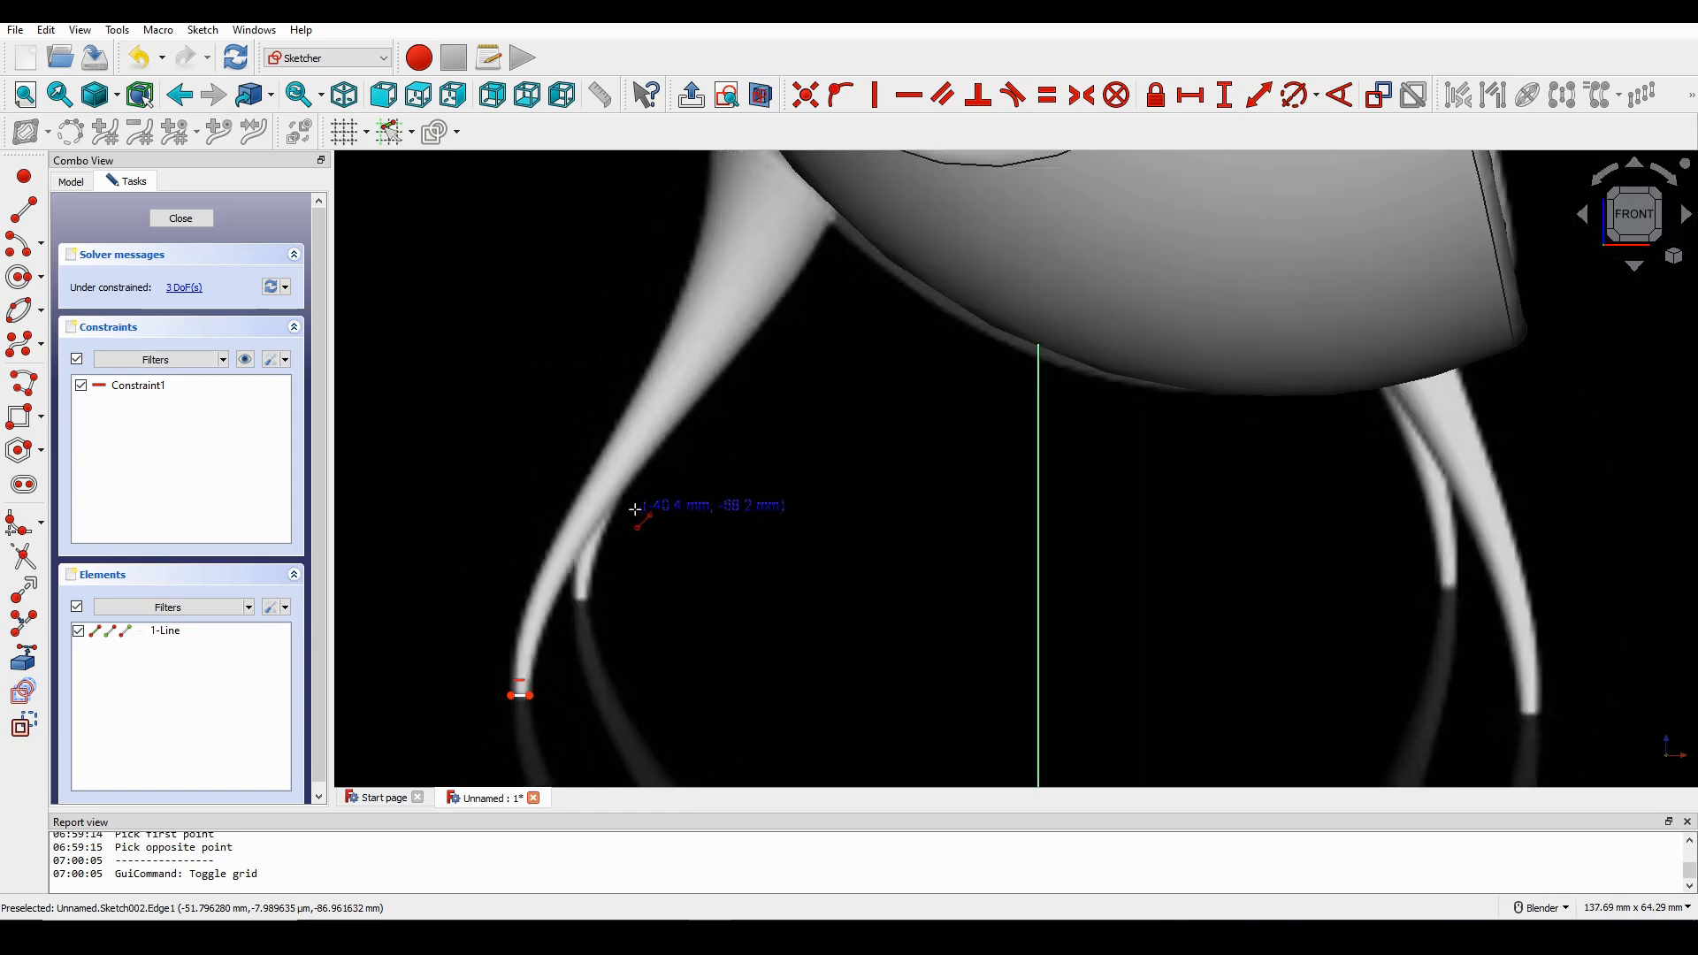
{"action": "middle_click_drag", "start_coordinate": [632, 486], "coordinate": [625, 540], "text": "shift"}
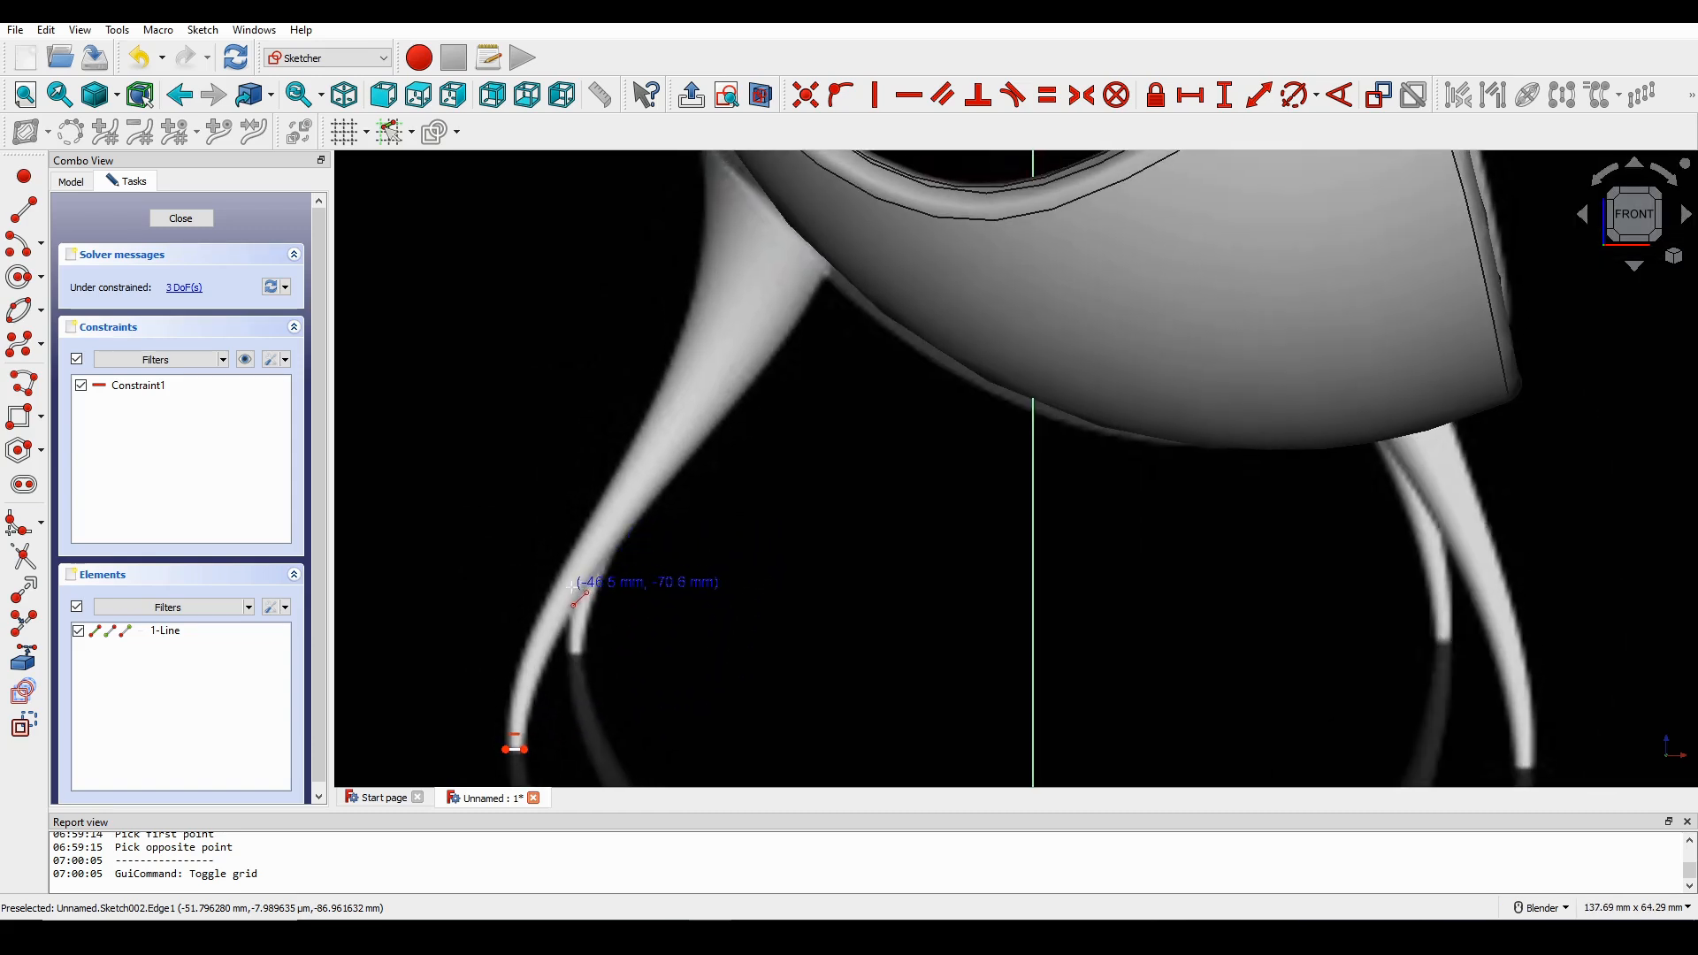
{"action": "scroll", "coordinate": [588, 579], "scroll_direction": "up", "scroll_amount": 1}
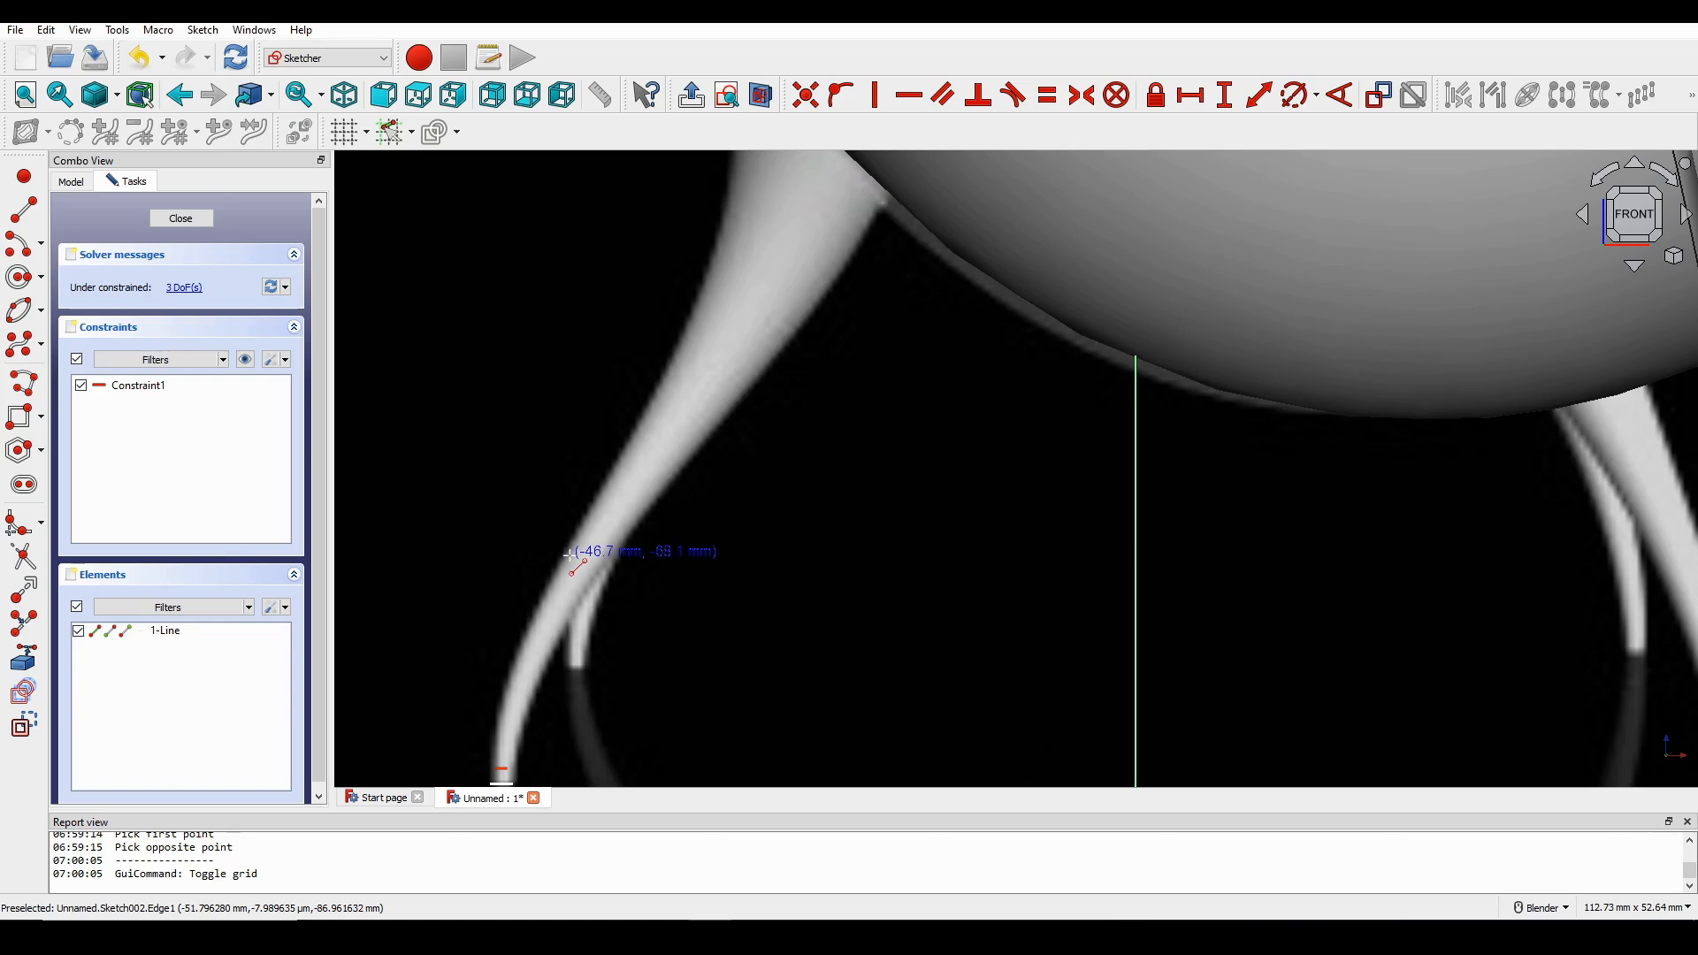
Draw two slanted lines across the near rear leg, about 2.5 mm long at its lower bend and about 6 mm long midway up.
{"action": "left_click", "coordinate": [571, 626]}
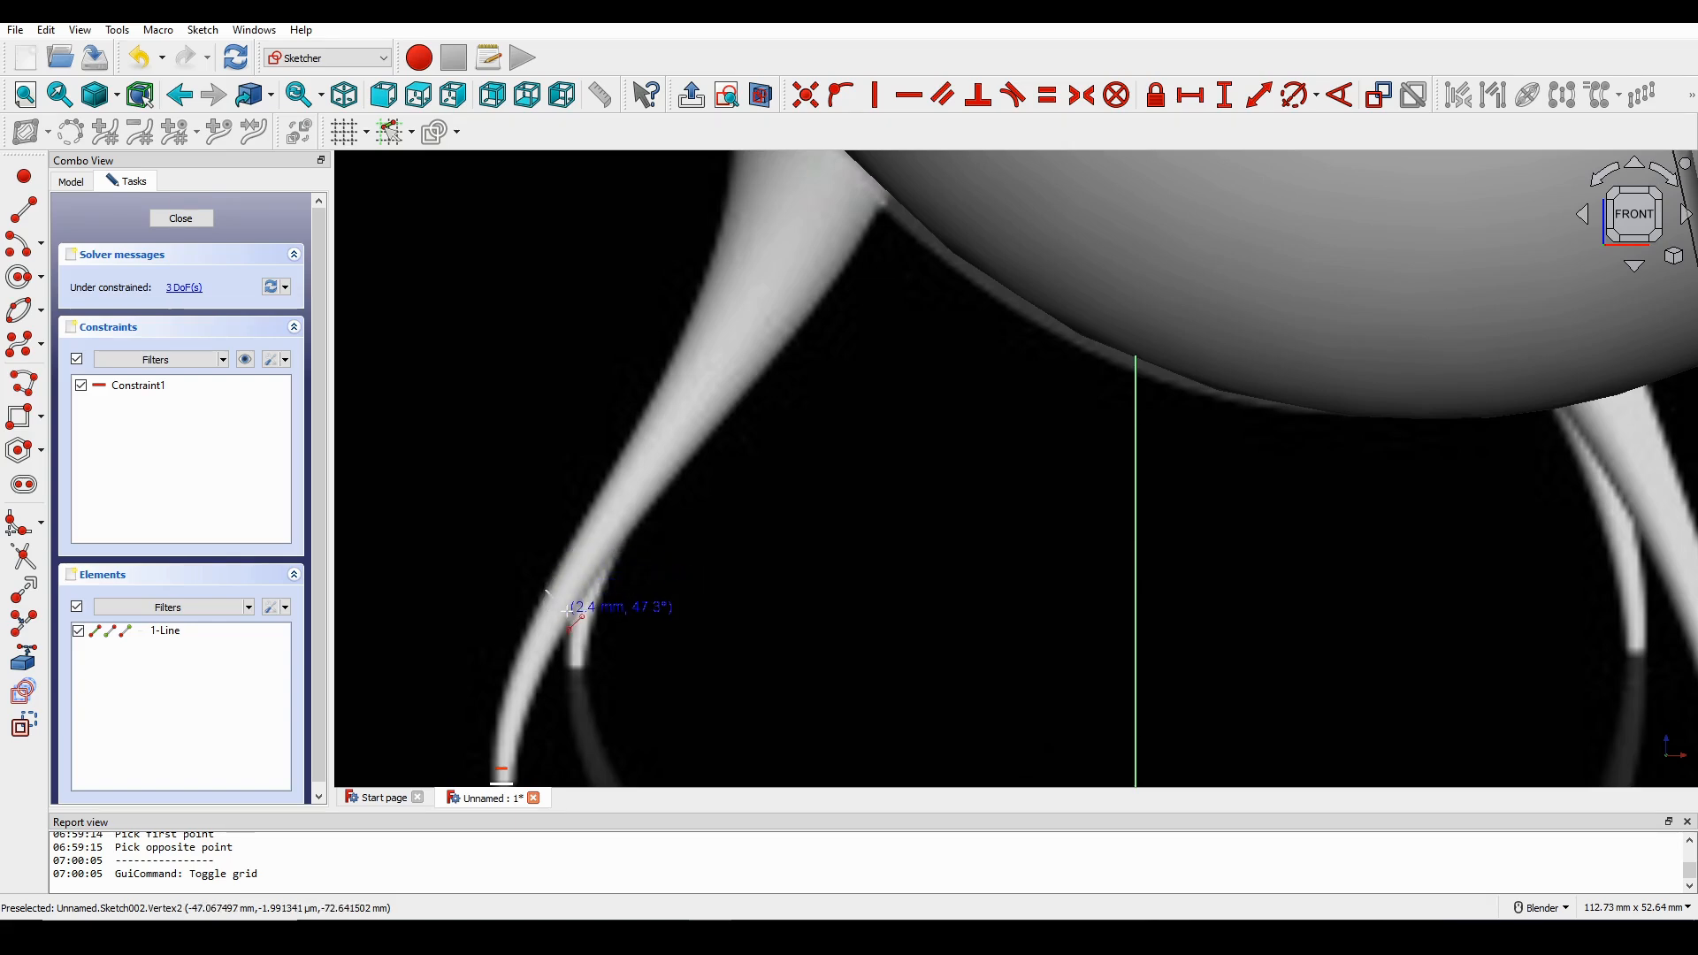
{"action": "left_click", "coordinate": [570, 611]}
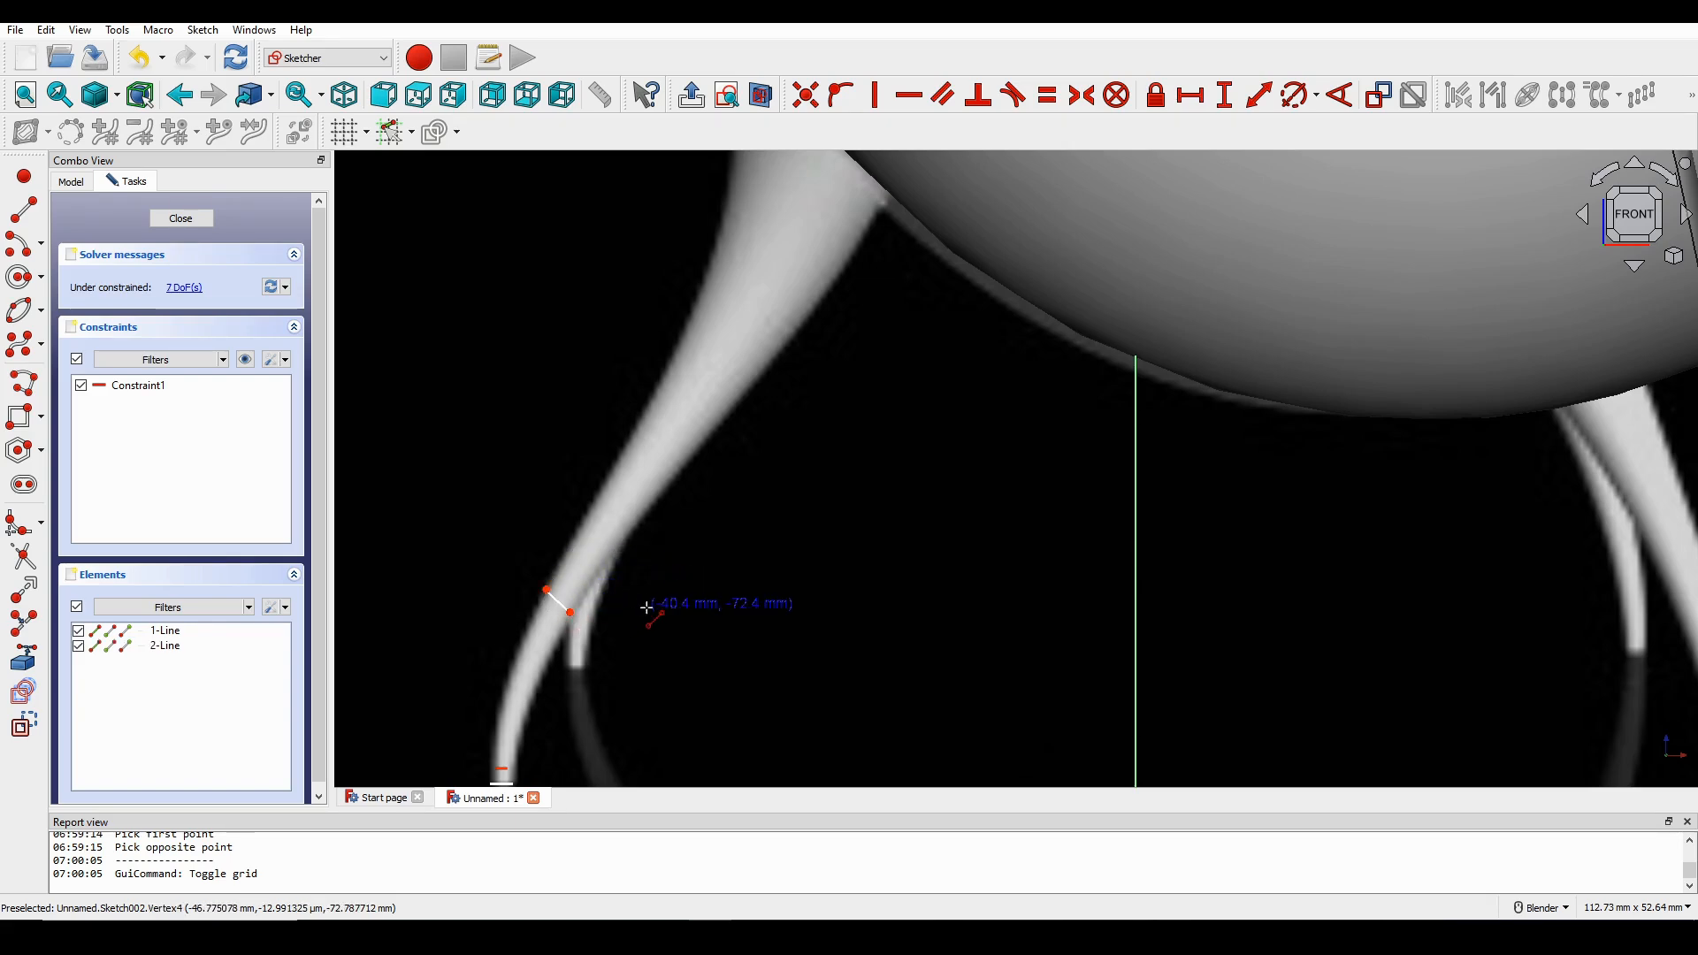
{"action": "scroll", "coordinate": [659, 610], "scroll_direction": "down", "scroll_amount": 1}
{"action": "scroll", "coordinate": [677, 461], "scroll_direction": "up", "scroll_amount": 1}
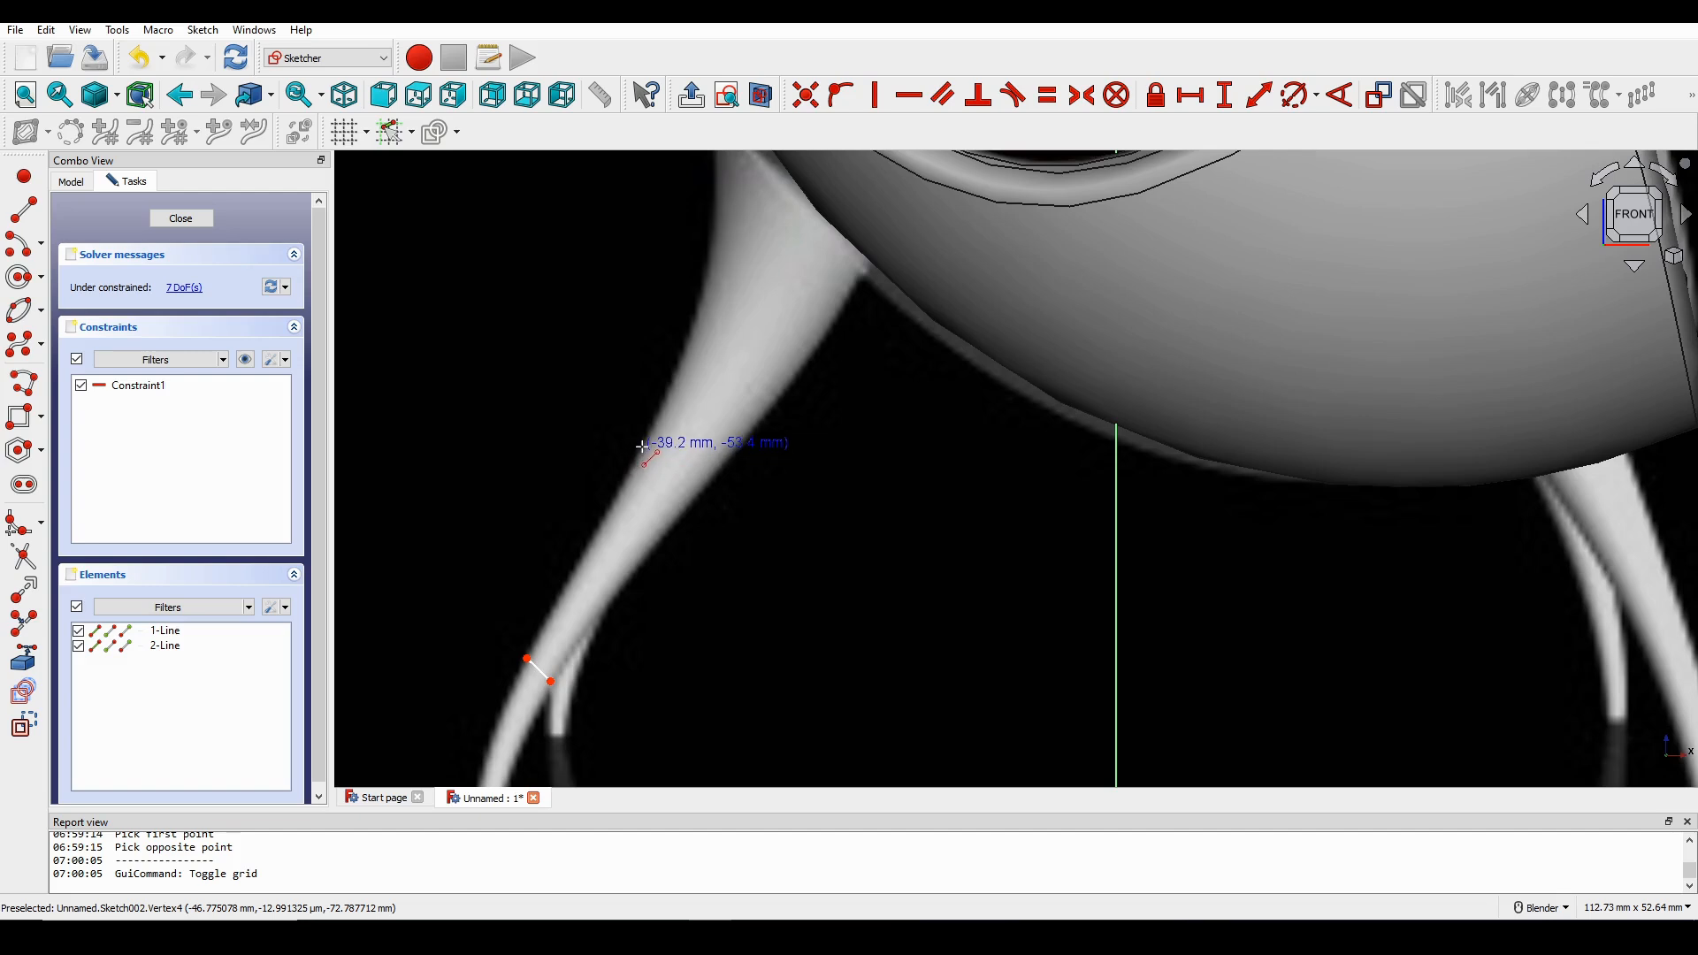
{"action": "left_click", "coordinate": [646, 454]}
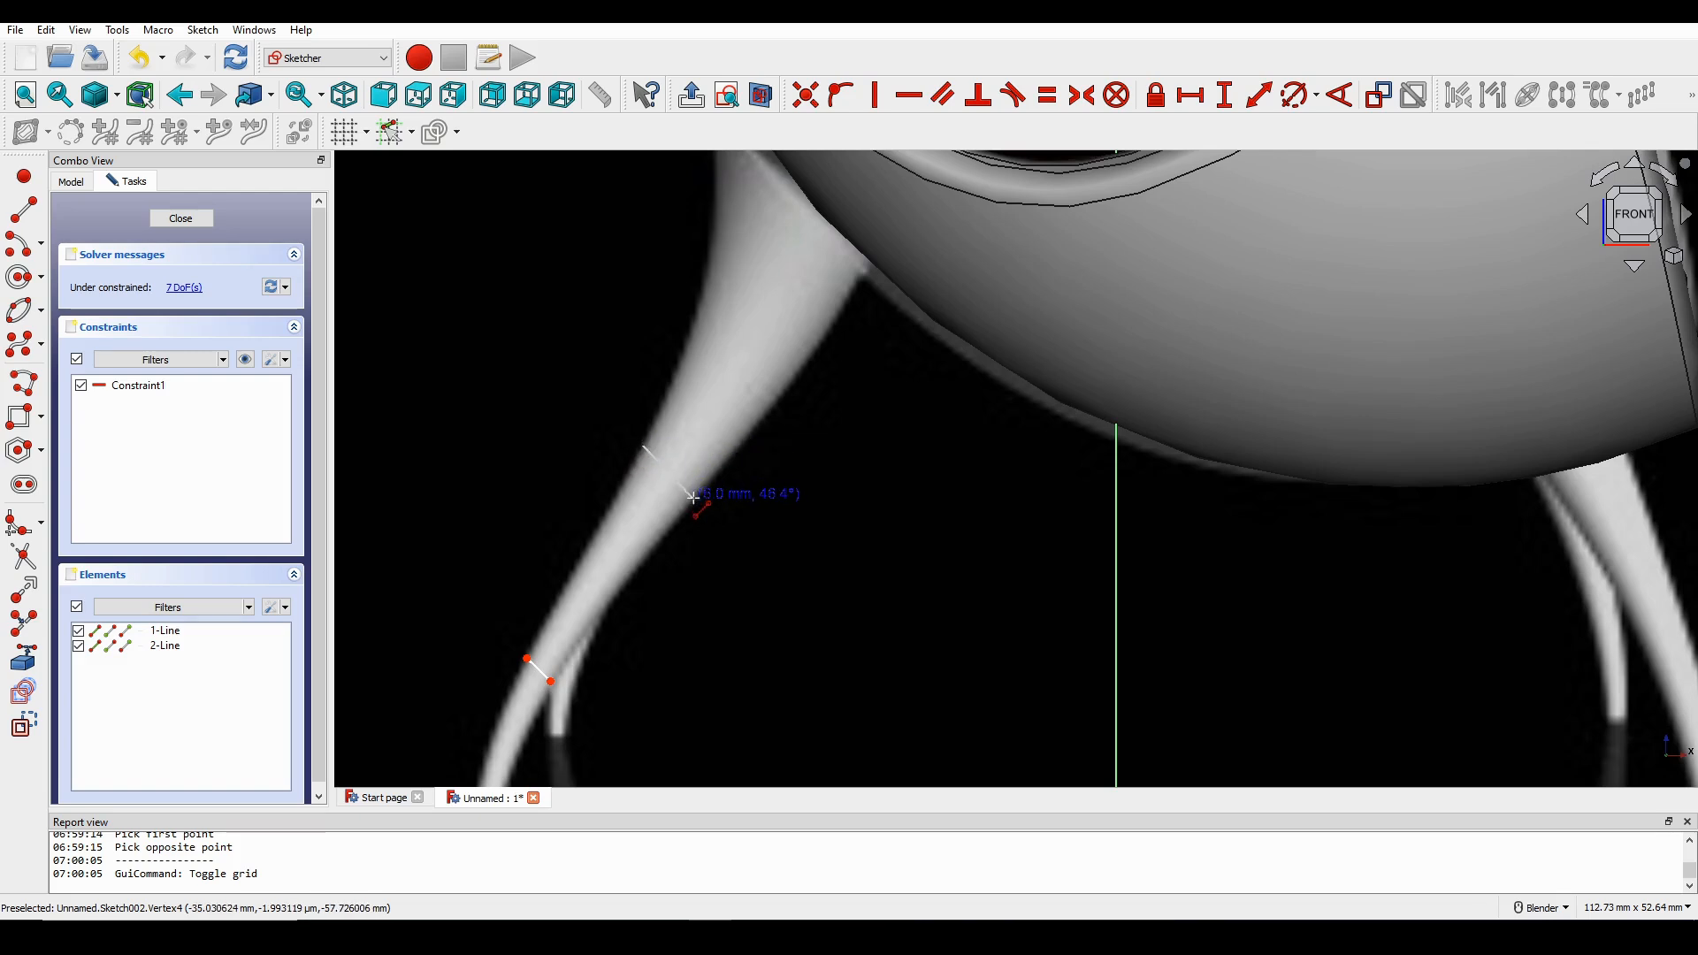
{"action": "left_click", "coordinate": [695, 497]}
Draw a third slanted line about 13 mm long across the wide upper part of the near rear leg.
{"action": "scroll", "coordinate": [832, 469], "scroll_direction": "down", "scroll_amount": 2}
{"action": "scroll", "coordinate": [779, 477], "scroll_direction": "up", "scroll_amount": 3}
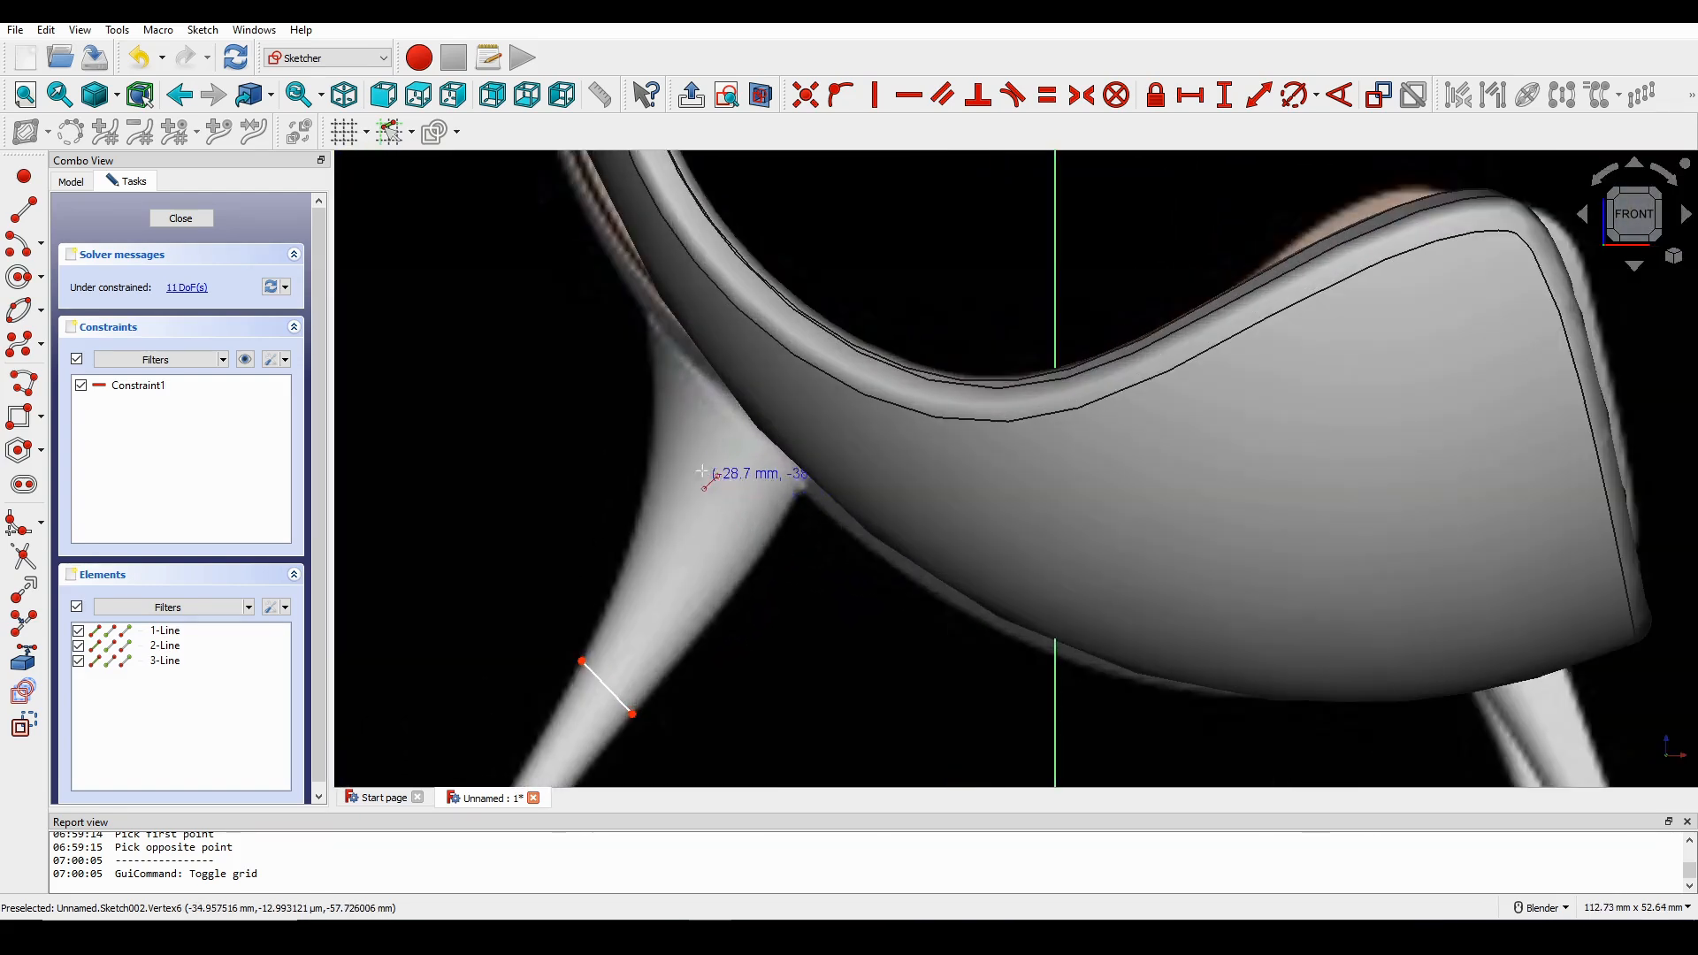
{"action": "left_click", "coordinate": [654, 438]}
{"action": "left_click", "coordinate": [767, 552]}
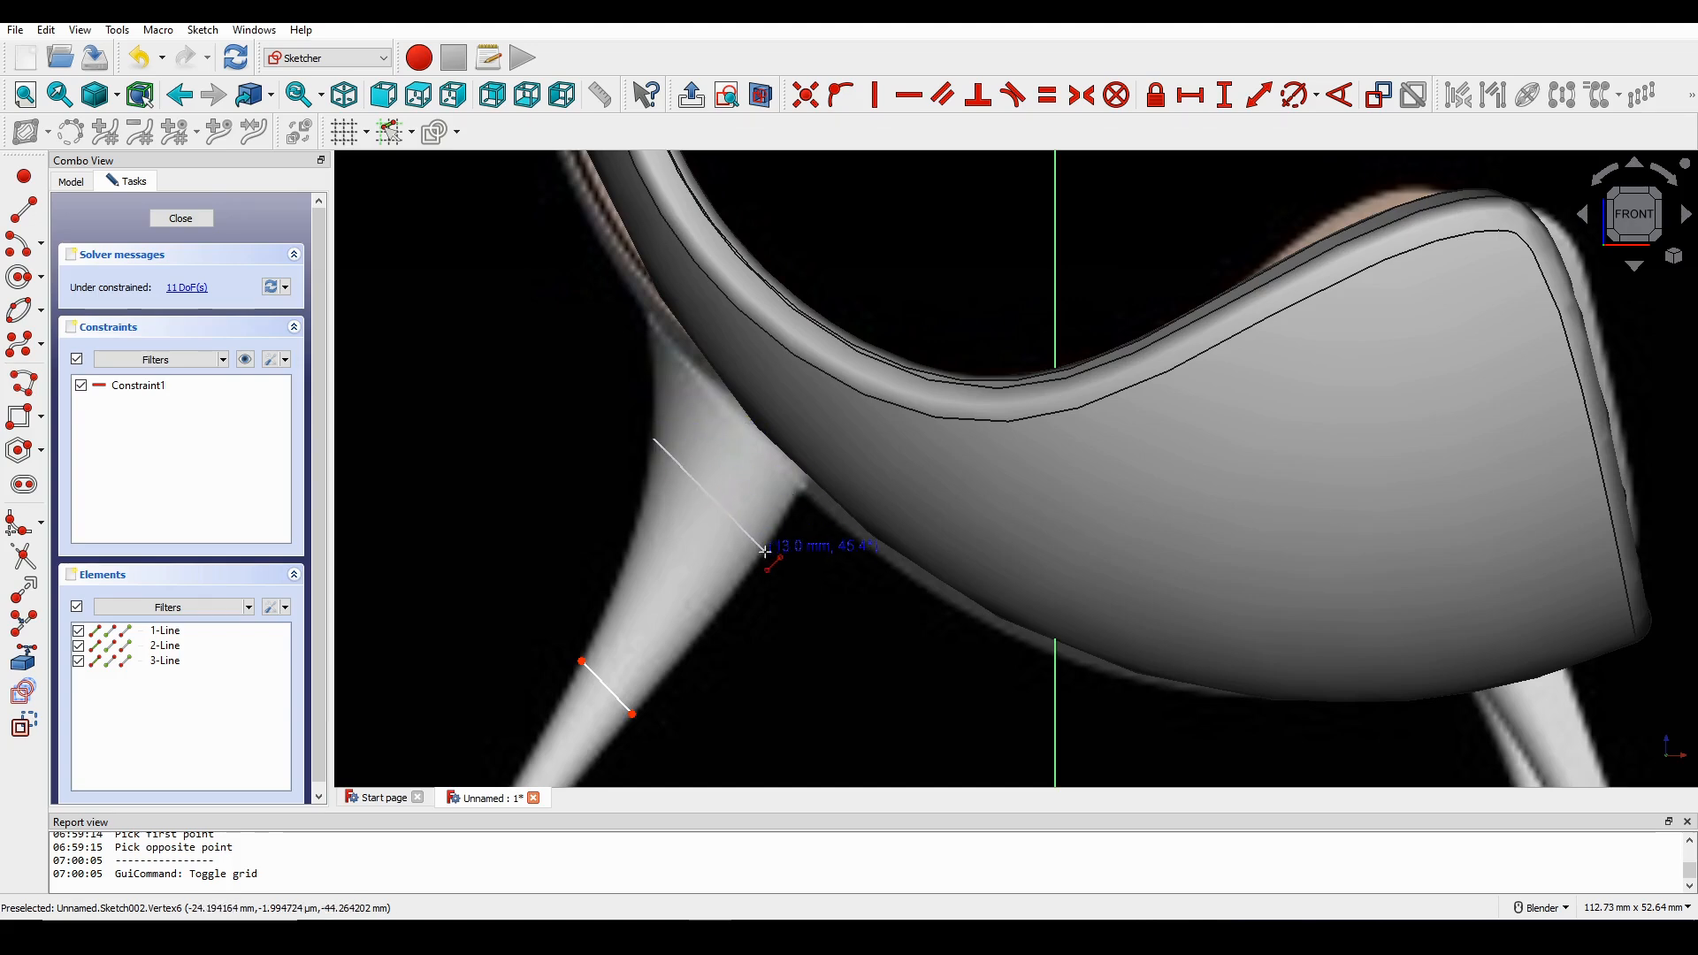
Draw a longer slanted line above the leg along the inner side of the seat shell, roughly parallel to the lines below.
{"action": "scroll", "coordinate": [892, 537], "scroll_direction": "down", "scroll_amount": 5}
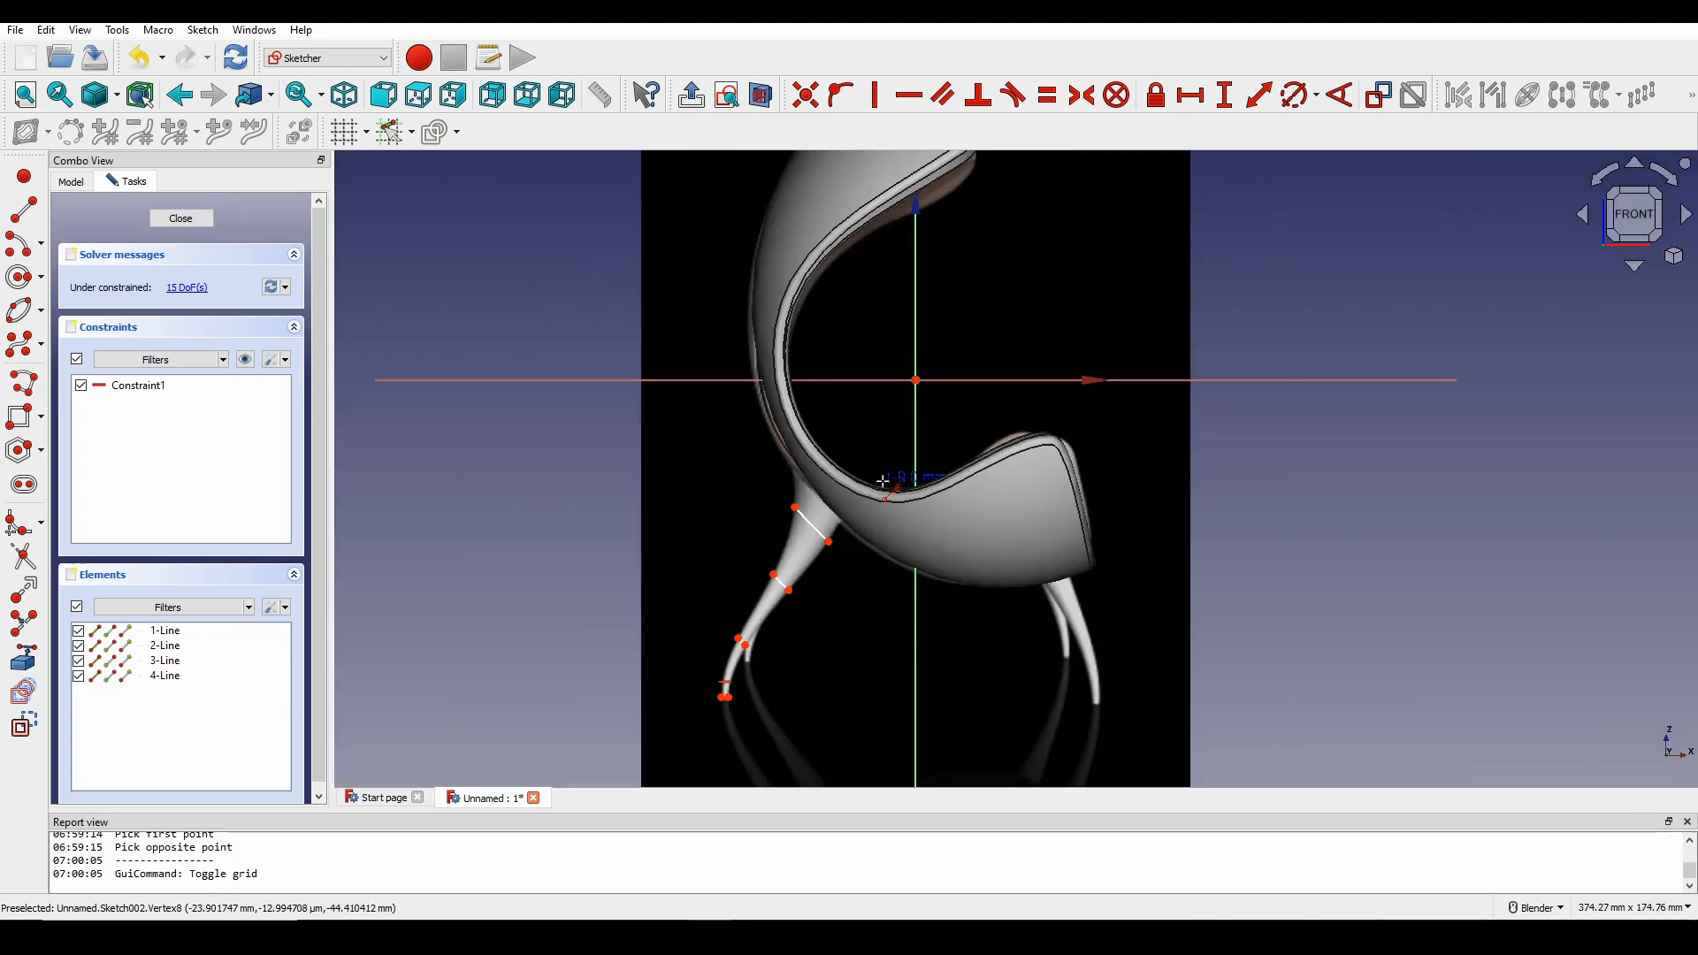
{"action": "scroll", "coordinate": [883, 480], "scroll_direction": "up", "scroll_amount": 4}
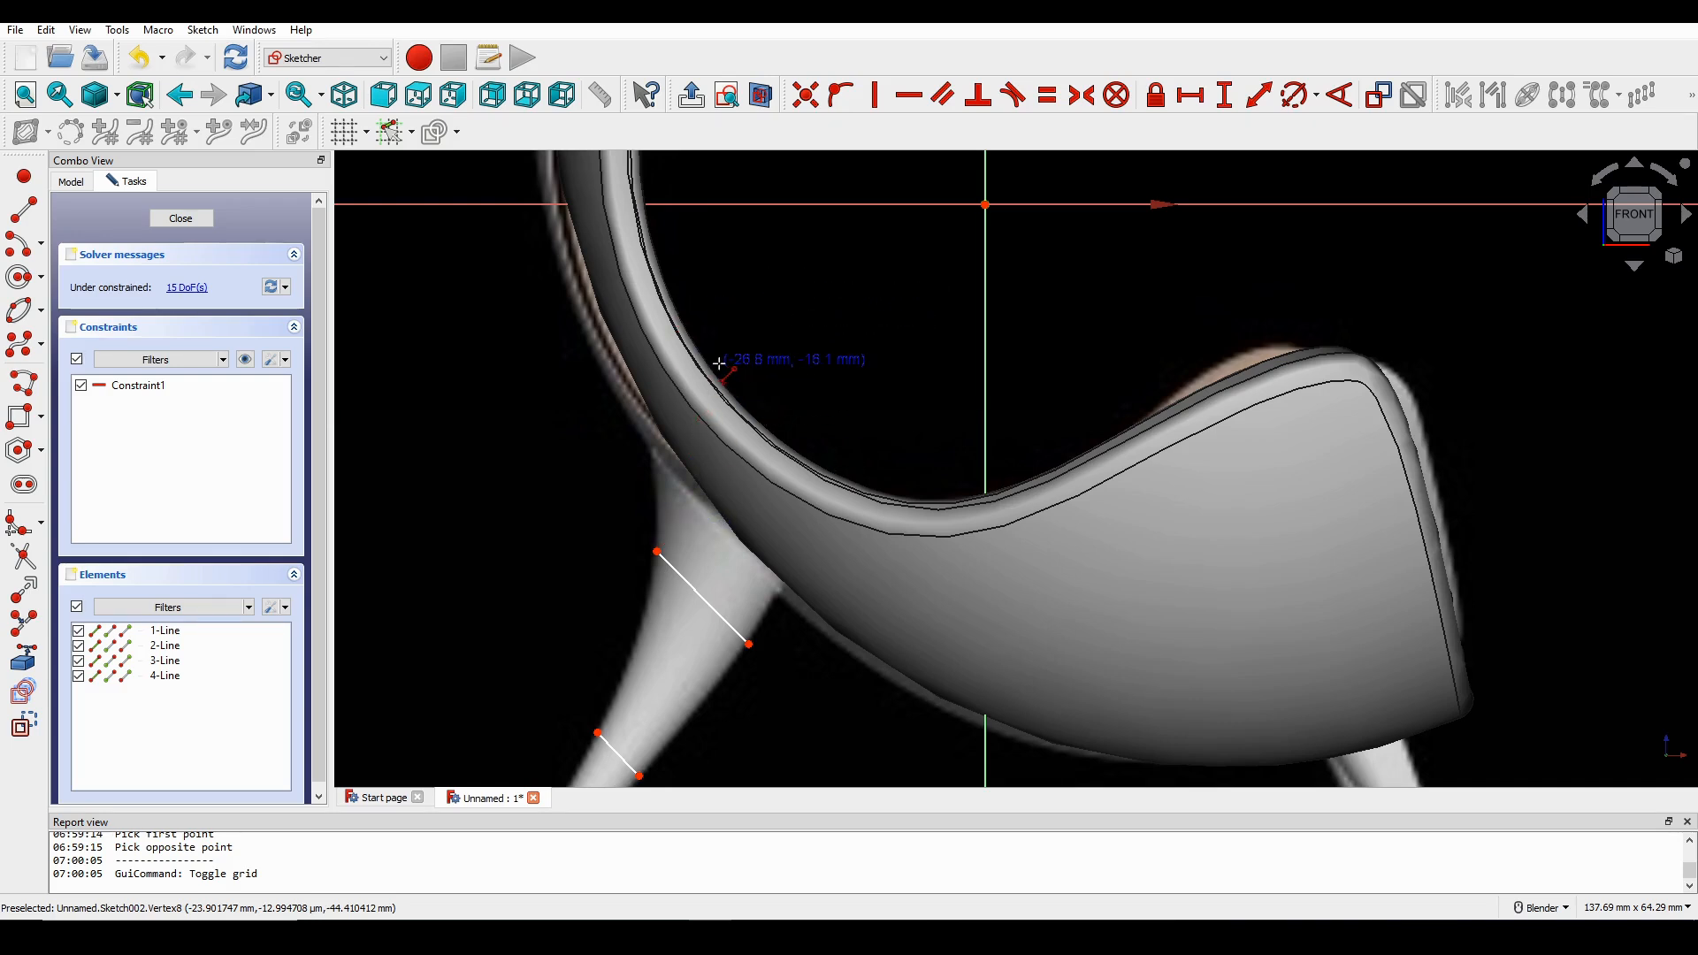
{"action": "scroll", "coordinate": [719, 363], "scroll_direction": "up", "scroll_amount": 1}
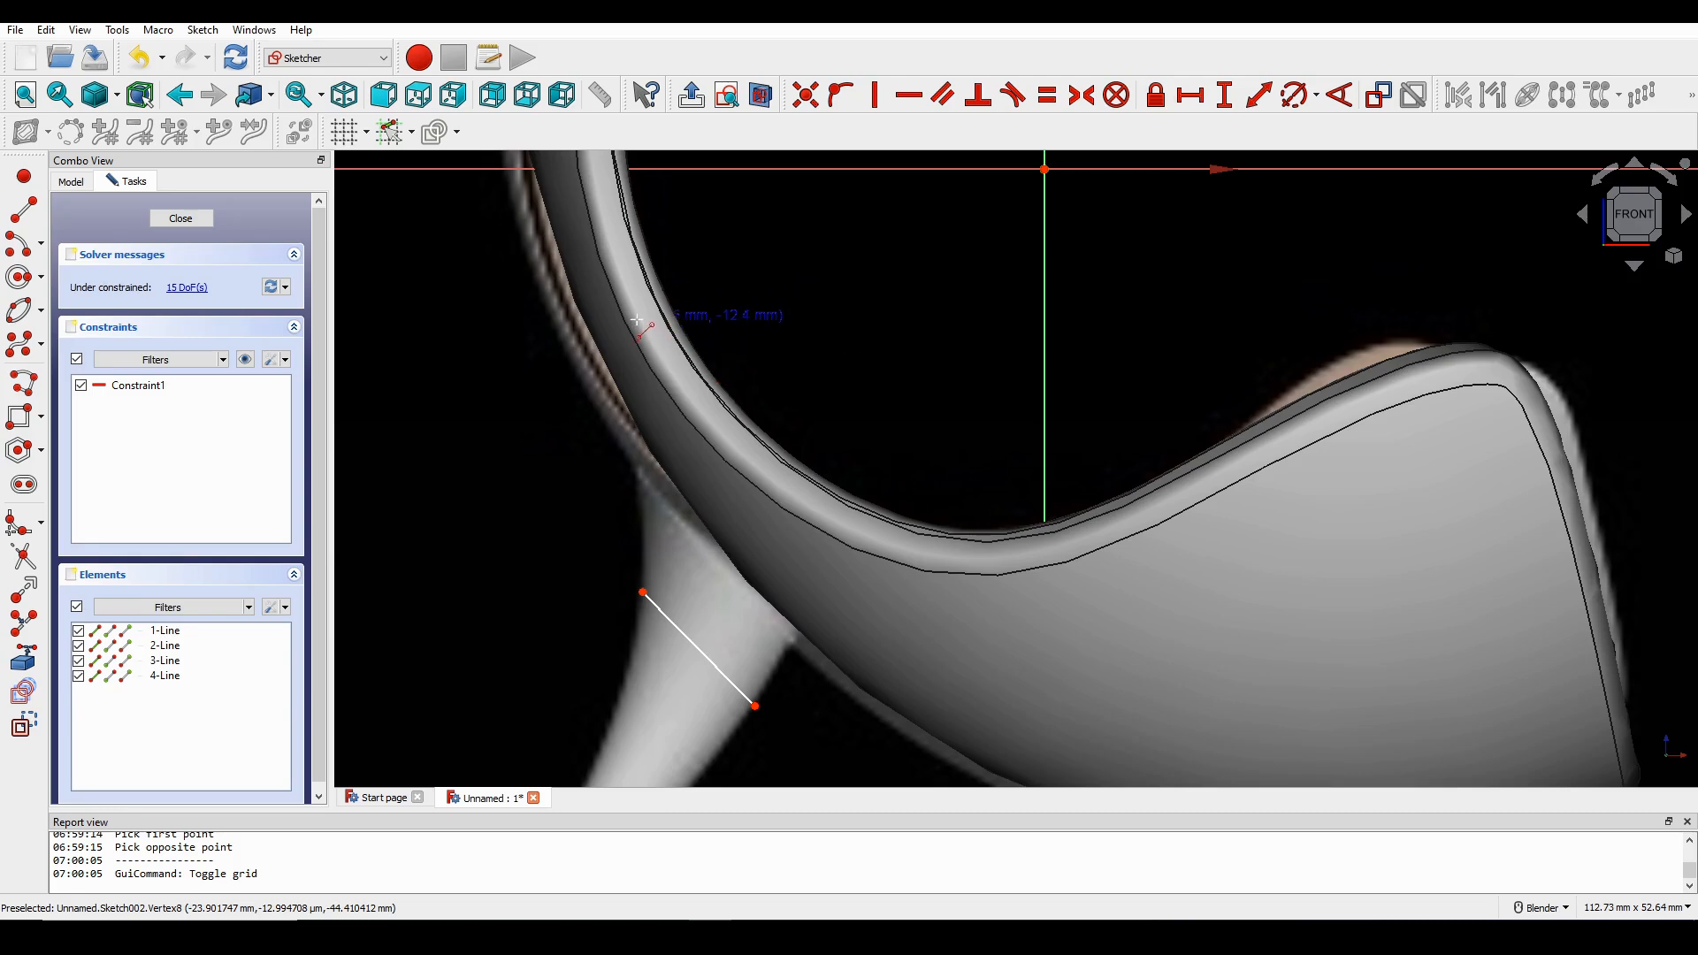
{"action": "left_click", "coordinate": [705, 362]}
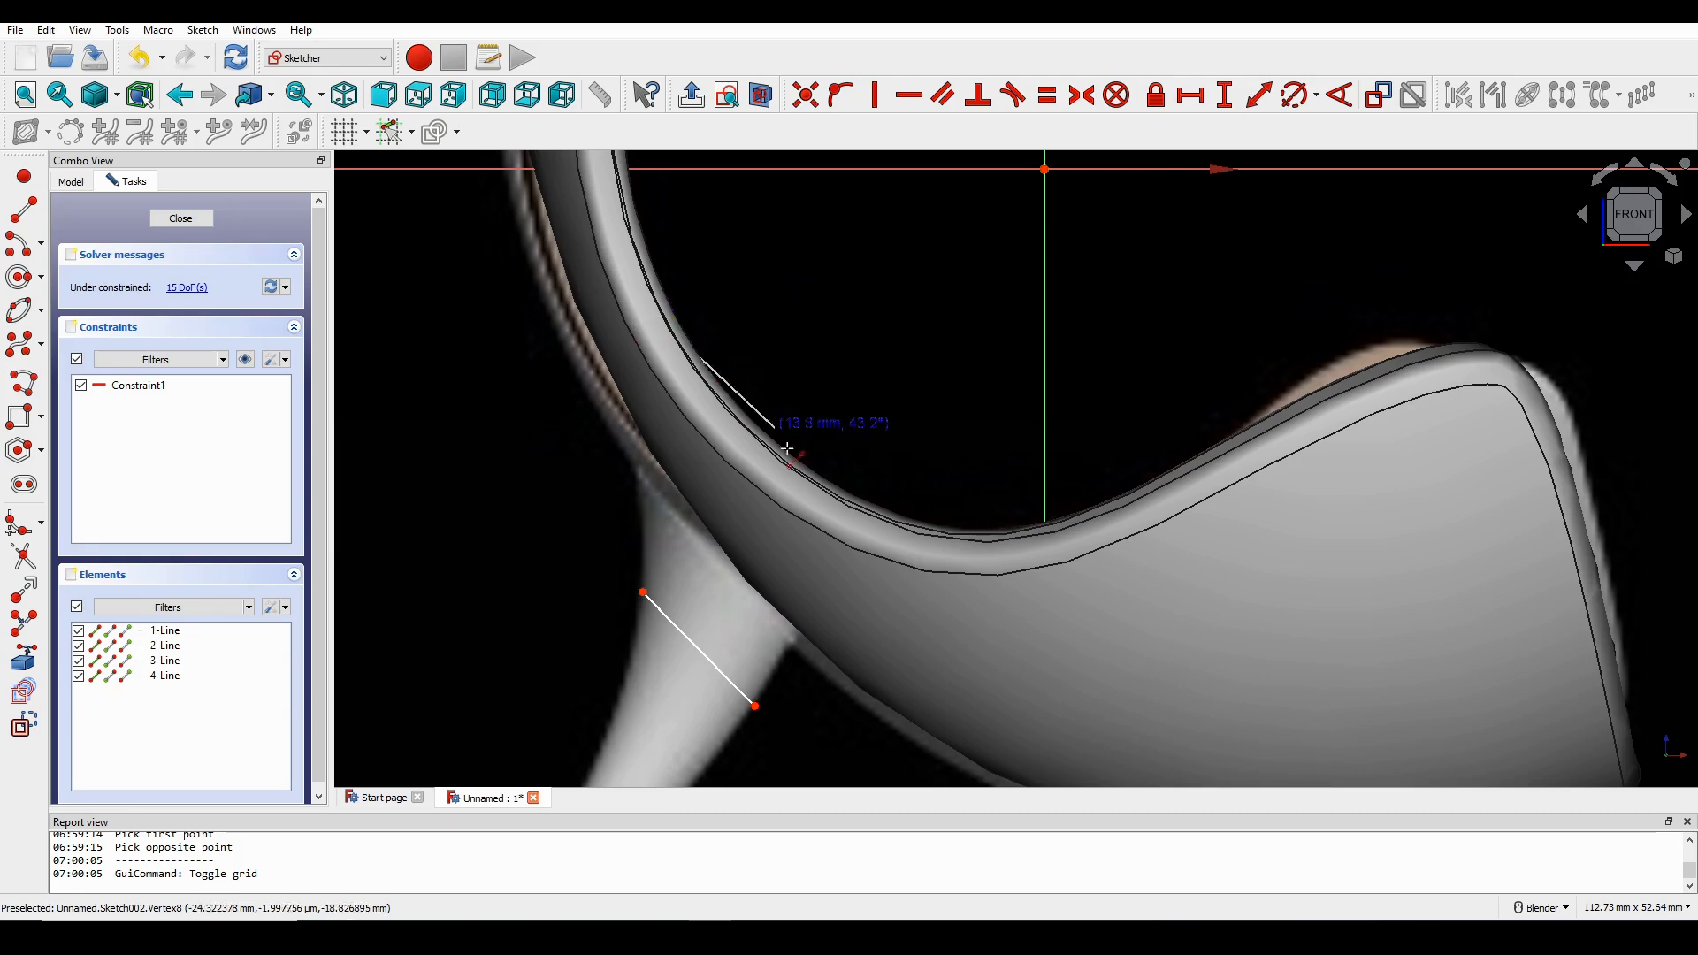
{"action": "left_click", "coordinate": [883, 534]}
{"action": "middle_click_drag", "start_coordinate": [952, 442], "coordinate": [944, 390], "text": "shift"}
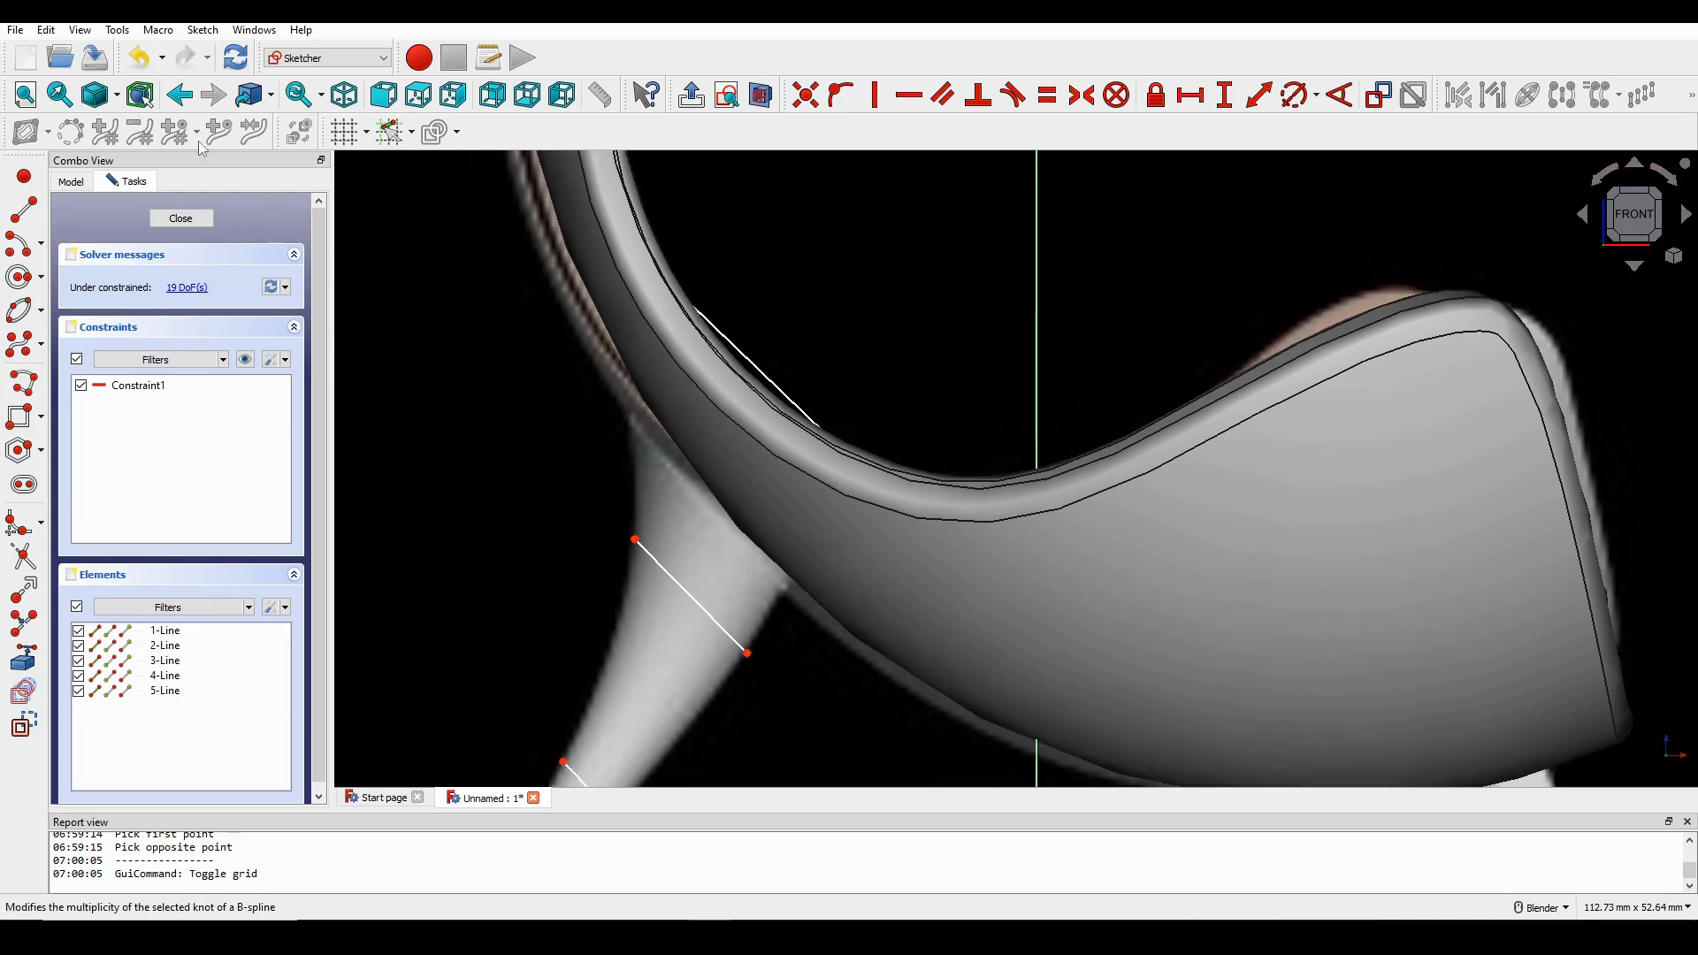
Switch the display to wireframe to check the leg's section lines against the reference image, and close the sketch.
{"action": "left_click", "coordinate": [118, 97]}
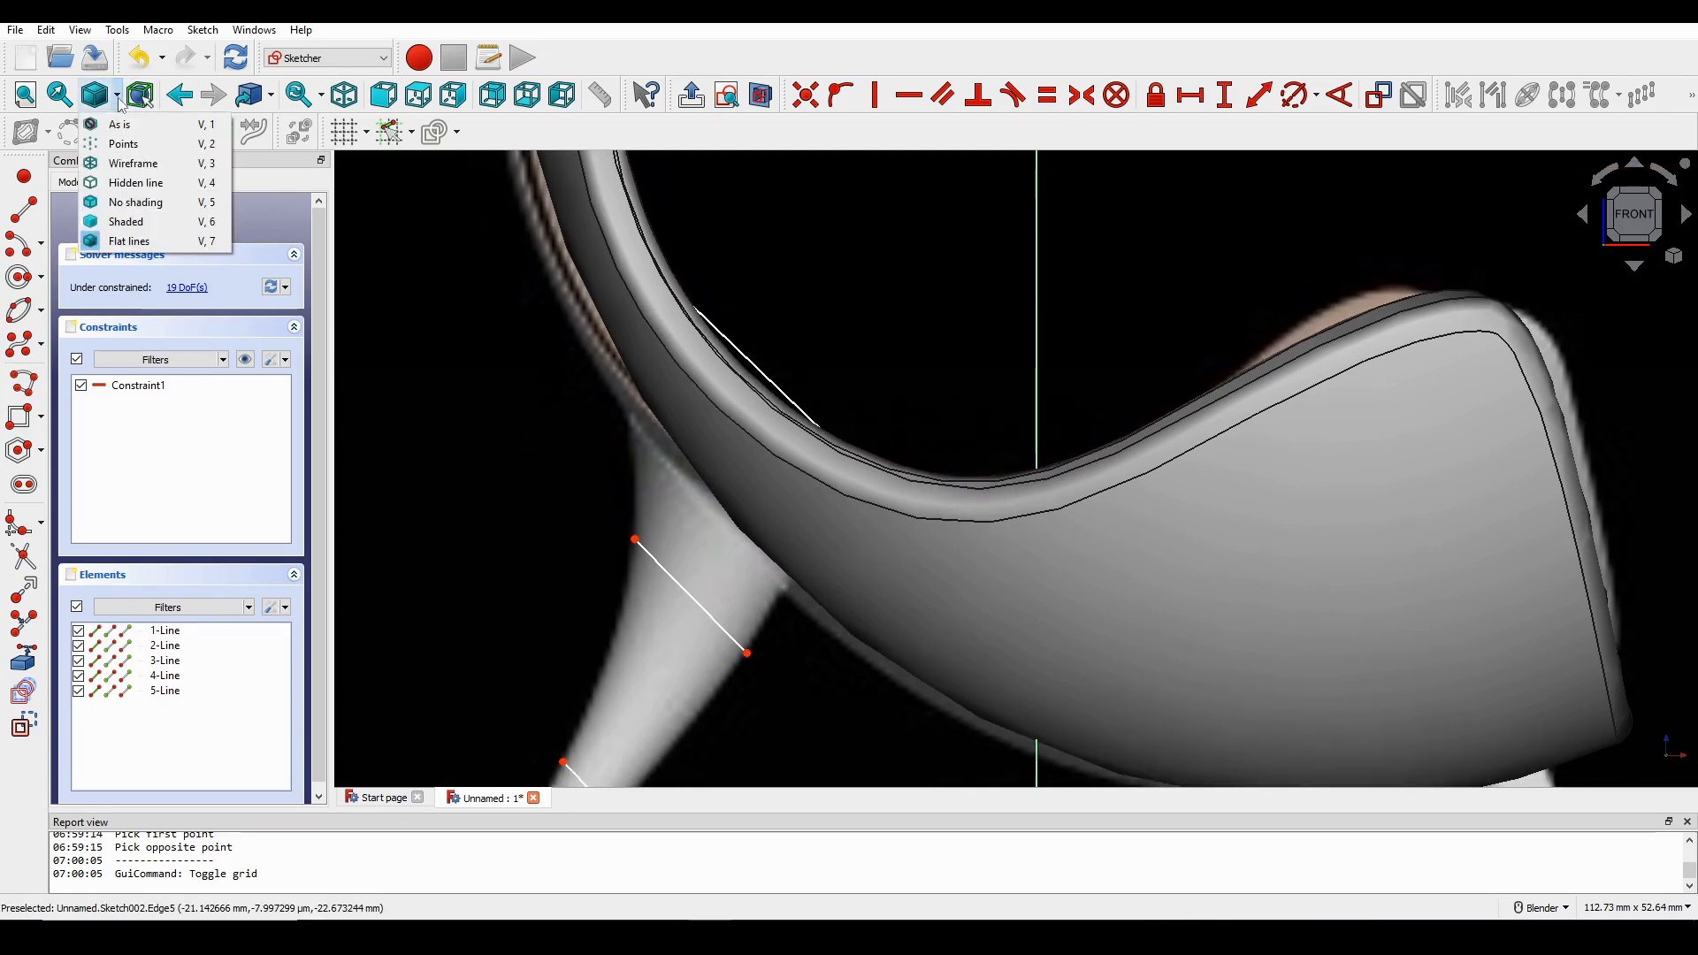
{"action": "left_click", "coordinate": [128, 163]}
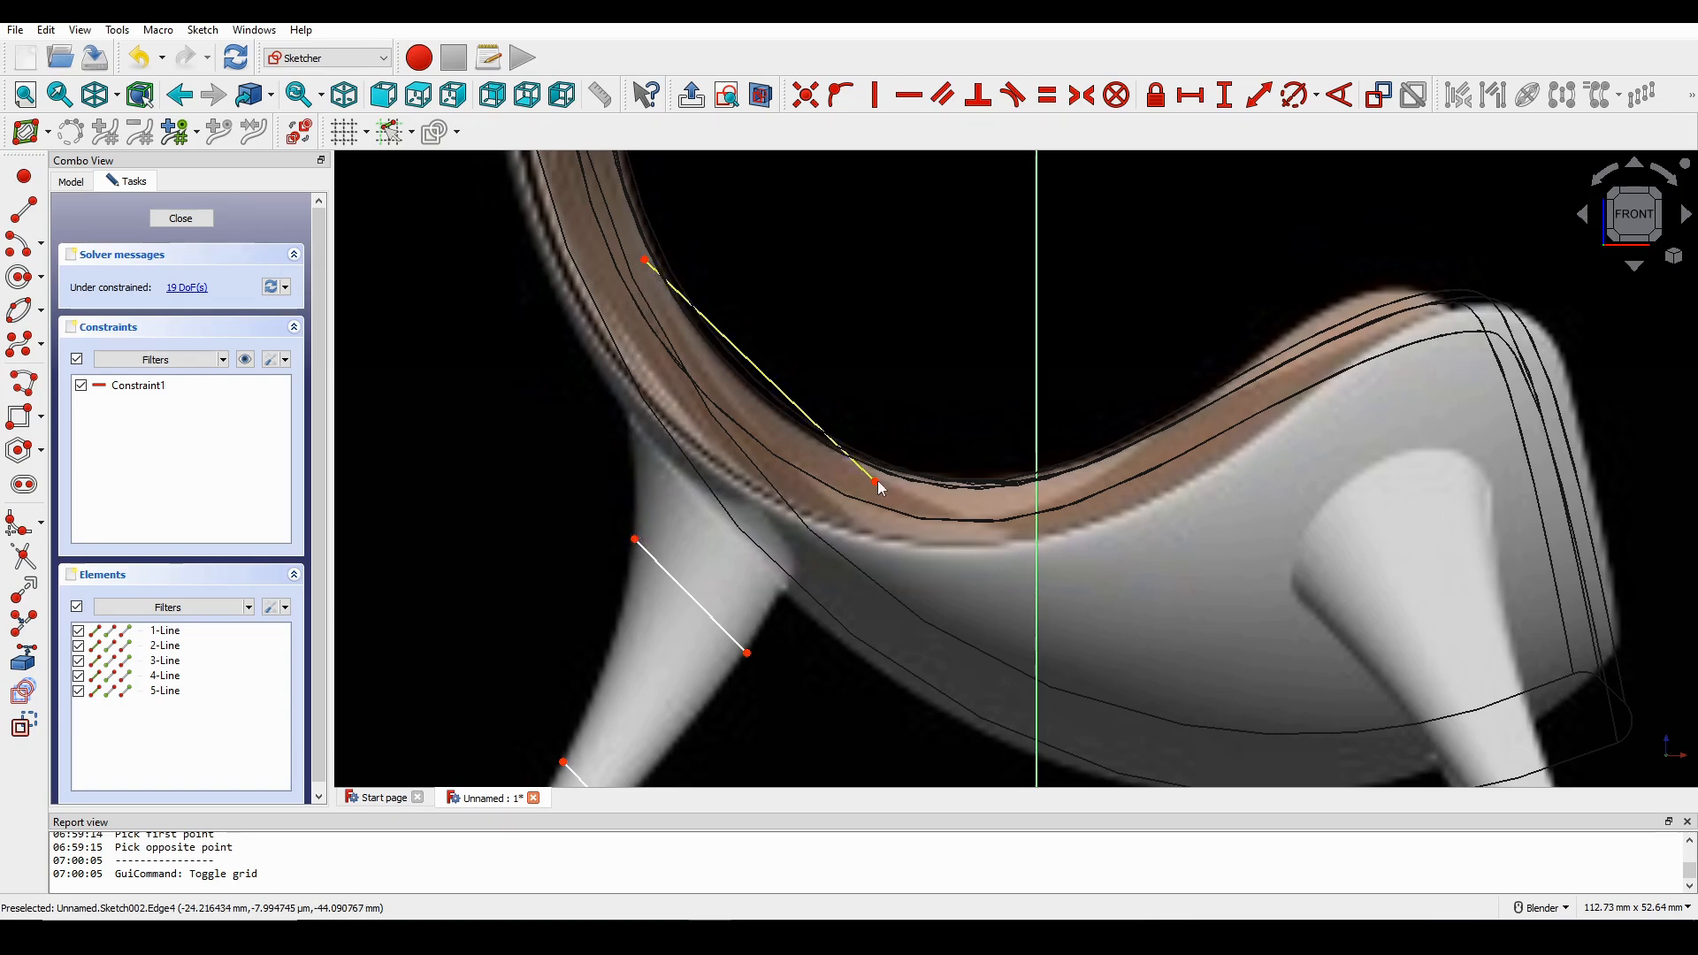
{"action": "middle_click_drag", "start_coordinate": [753, 540], "coordinate": [793, 285], "text": "shift"}
{"action": "scroll", "coordinate": [792, 285], "scroll_direction": "down", "scroll_amount": 3}
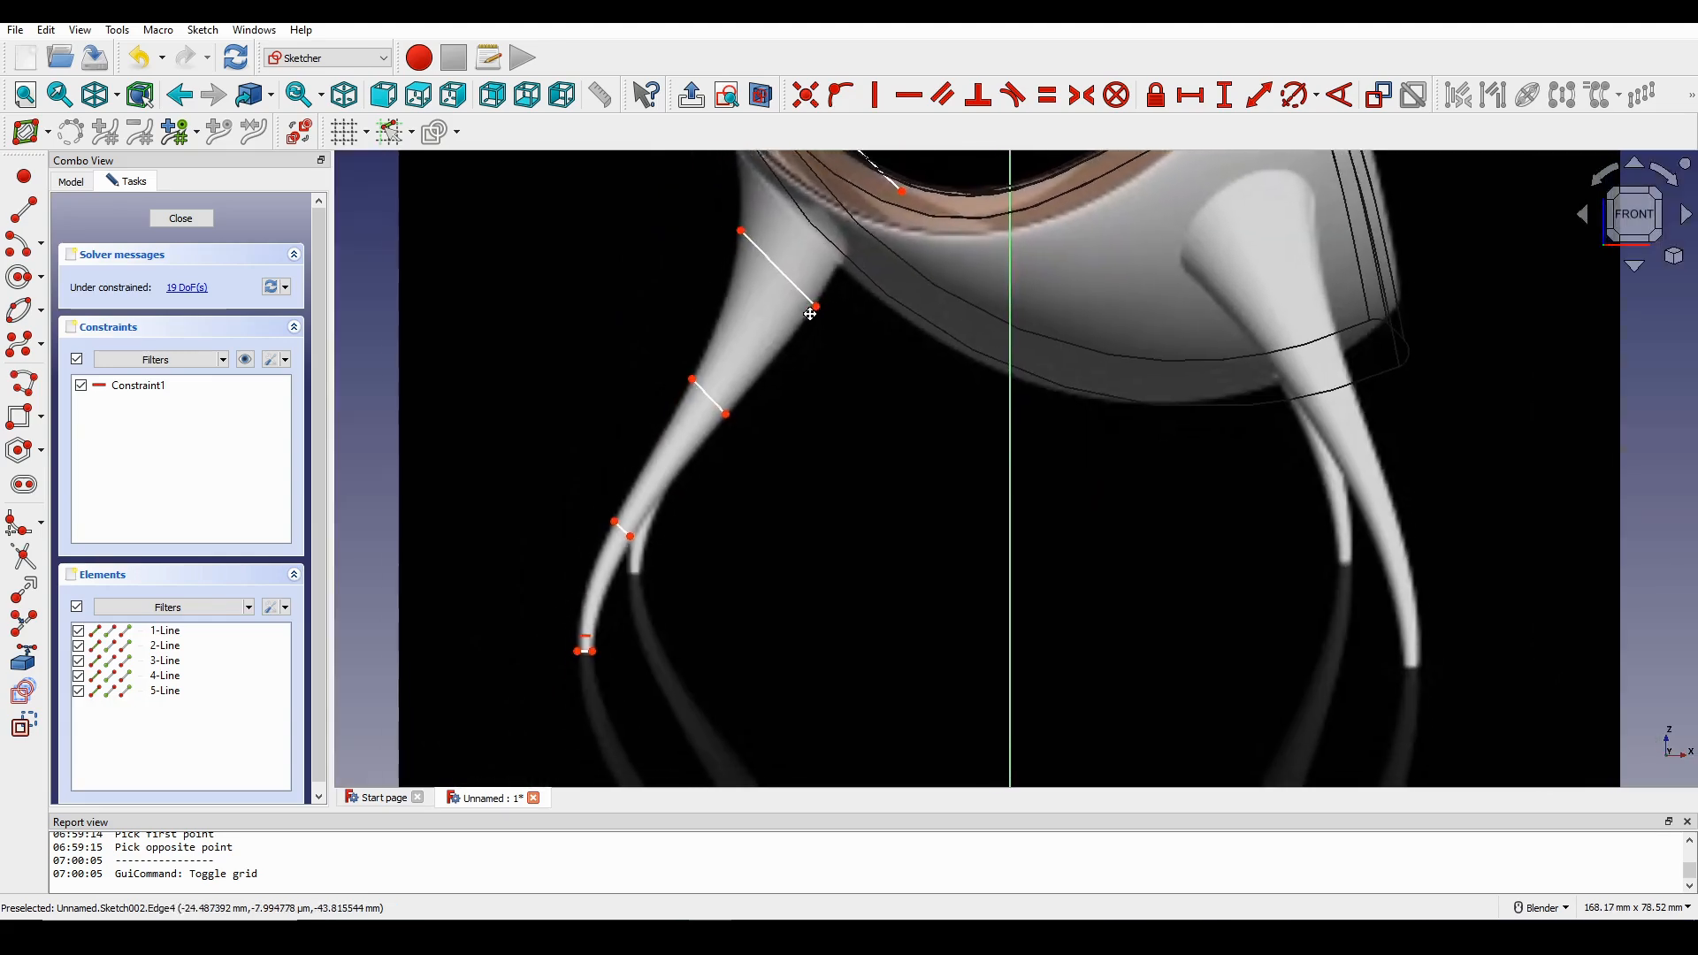
{"action": "scroll", "coordinate": [838, 359], "scroll_direction": "down", "scroll_amount": 2}
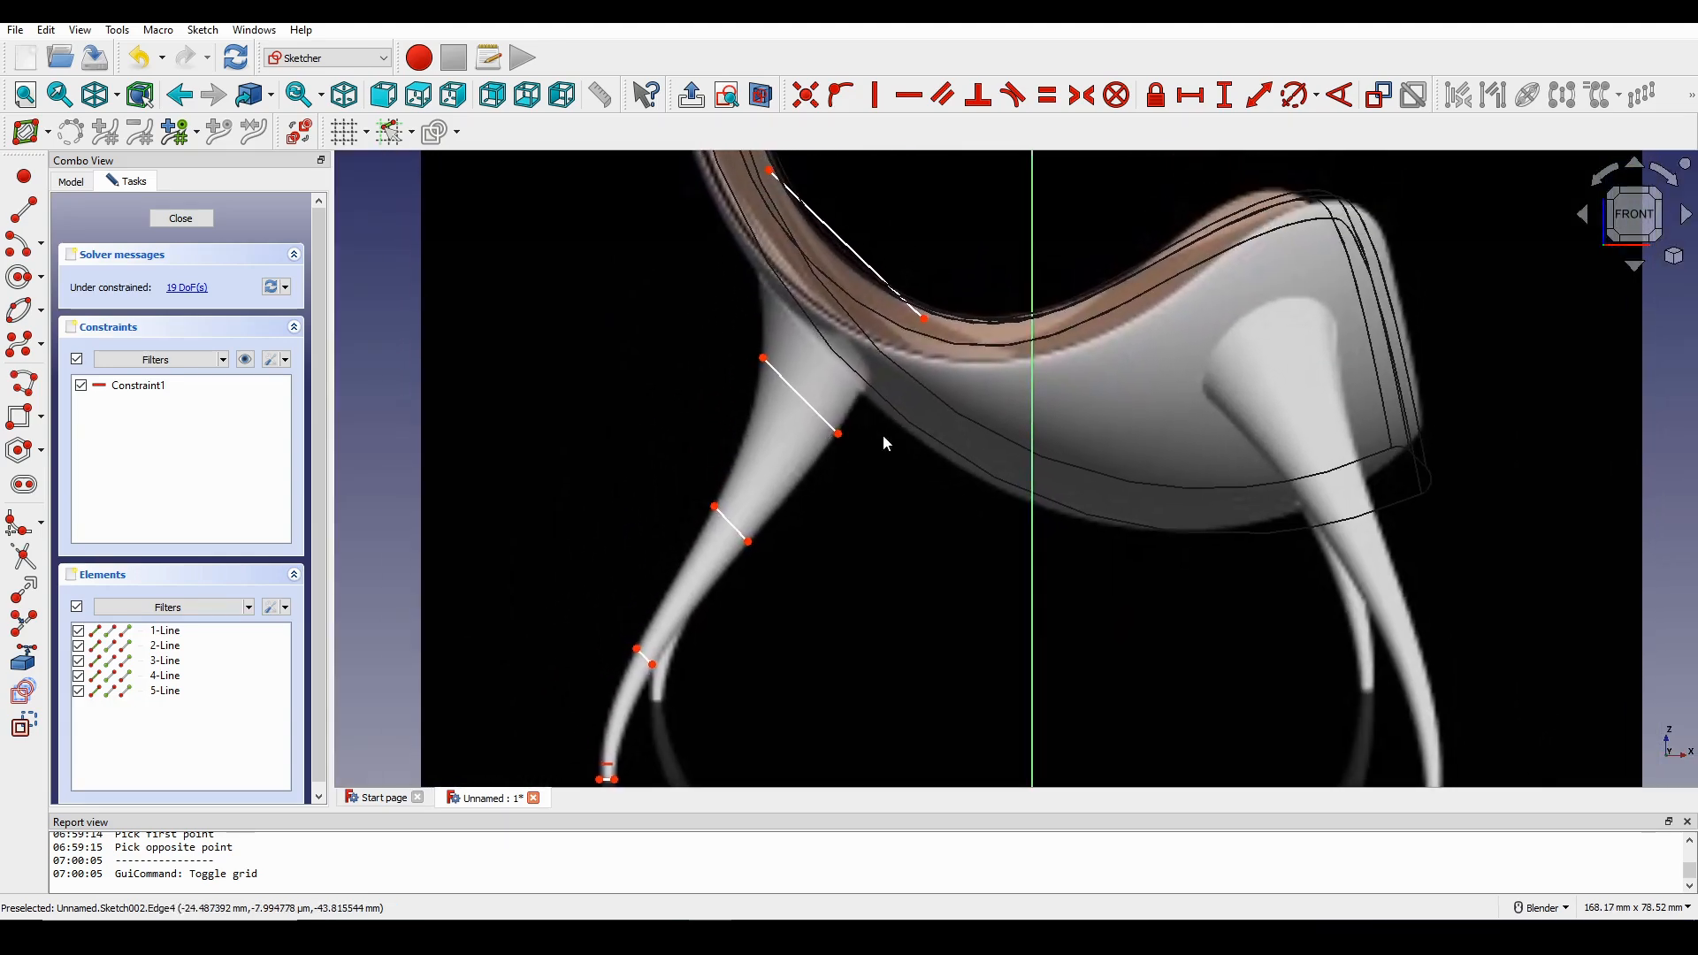
{"action": "scroll", "coordinate": [883, 436], "scroll_direction": "down", "scroll_amount": 2}
{"action": "left_click", "coordinate": [180, 218]}
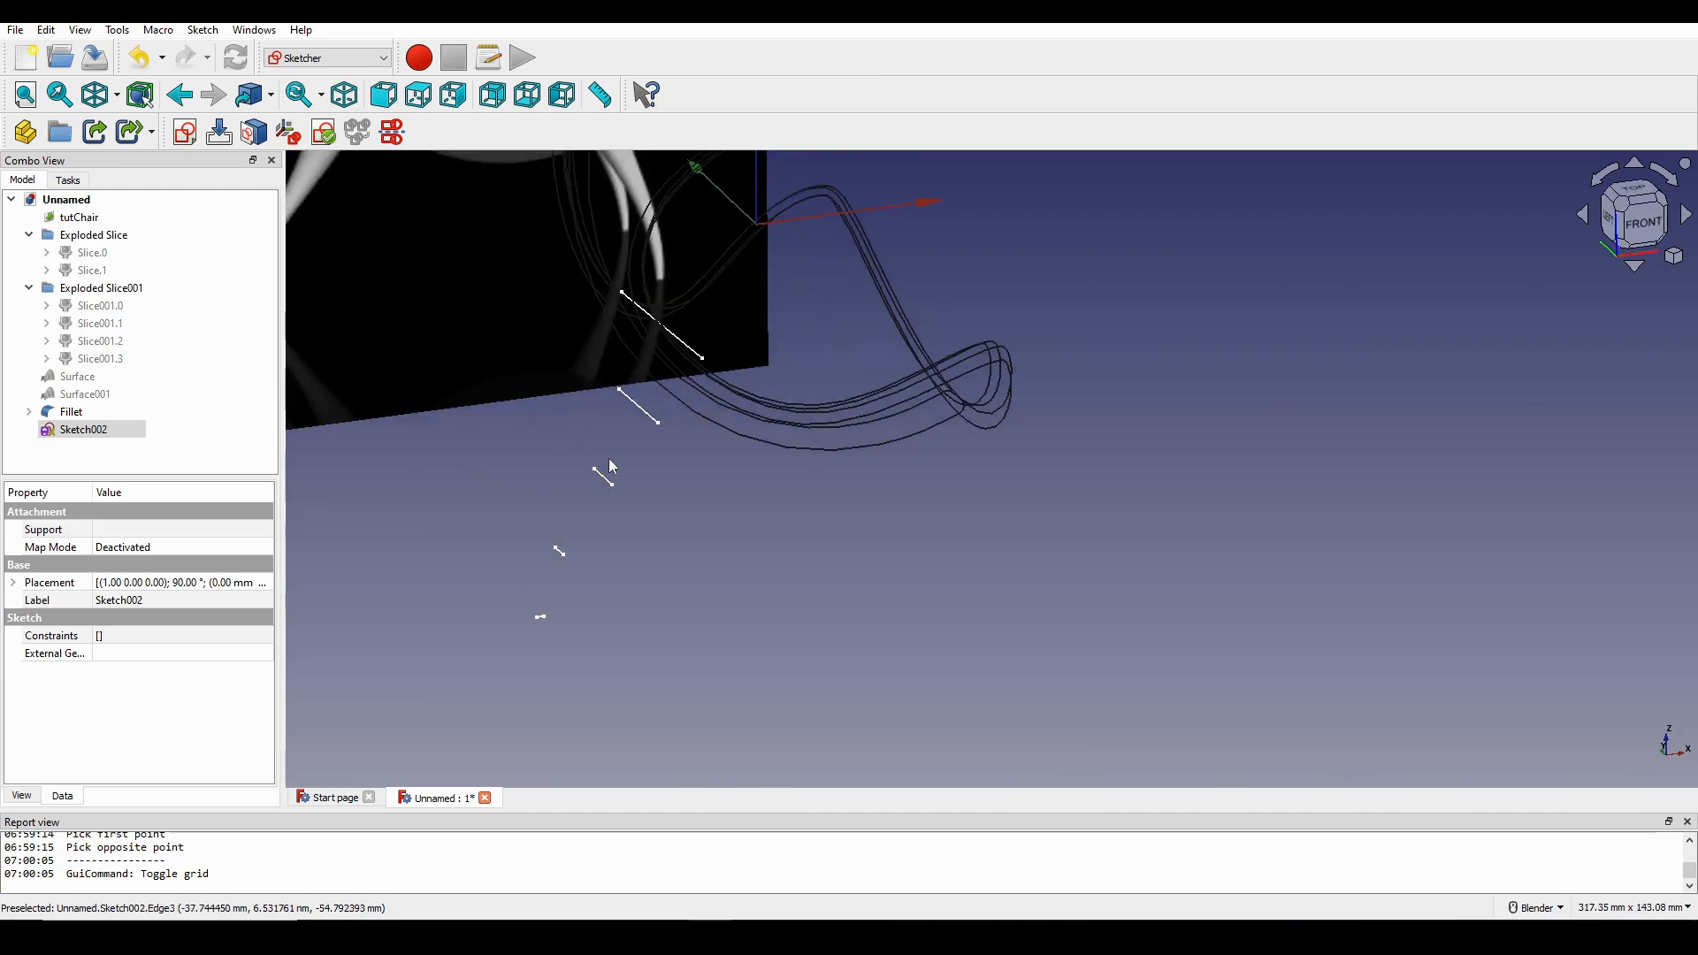
Examine the leg's section lines in 3D, looking closely at the short horizontal line at the leg tip and its endpoints.
{"action": "middle_click_drag", "start_coordinate": [641, 359], "coordinate": [546, 409]}
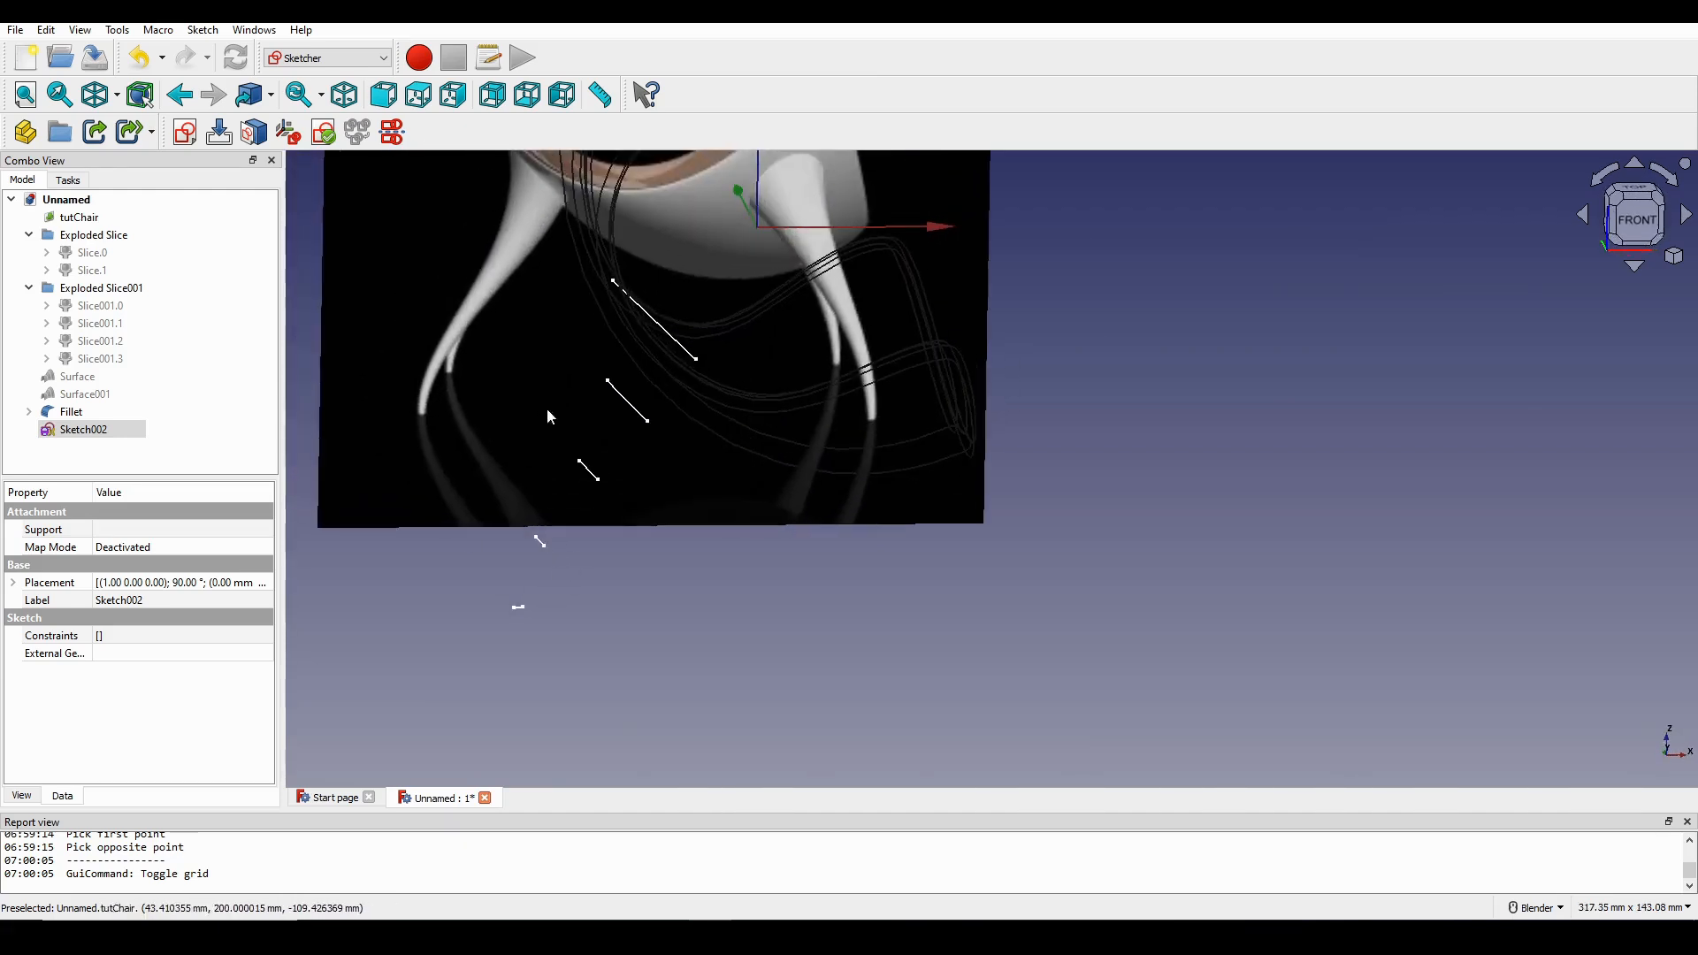
{"action": "scroll", "coordinate": [586, 504], "scroll_direction": "up", "scroll_amount": 1}
{"action": "mouse_move", "coordinate": [586, 504]}
{"action": "middle_mouse_down", "text": "shift"}
{"action": "mouse_move", "coordinate": [709, 303]}
{"action": "mouse_move", "coordinate": [709, 499]}
{"action": "mouse_move", "coordinate": [666, 565]}
{"action": "mouse_move", "coordinate": [764, 420]}
{"action": "middle_mouse_up", "text": "shift"}
{"action": "scroll", "coordinate": [711, 503], "scroll_direction": "down", "scroll_amount": 1}
{"action": "scroll", "coordinate": [683, 536], "scroll_direction": "up", "scroll_amount": 2}
{"action": "scroll", "coordinate": [733, 526], "scroll_direction": "up", "scroll_amount": 5}
{"action": "mouse_move", "coordinate": [713, 489]}
{"action": "middle_mouse_down", "text": "shift"}
{"action": "mouse_move", "coordinate": [702, 676]}
{"action": "mouse_move", "coordinate": [745, 581]}
{"action": "middle_mouse_up", "text": "shift"}
{"action": "scroll", "coordinate": [721, 528], "scroll_direction": "down", "scroll_amount": 4}
{"action": "scroll", "coordinate": [745, 593], "scroll_direction": "up", "scroll_amount": 2}
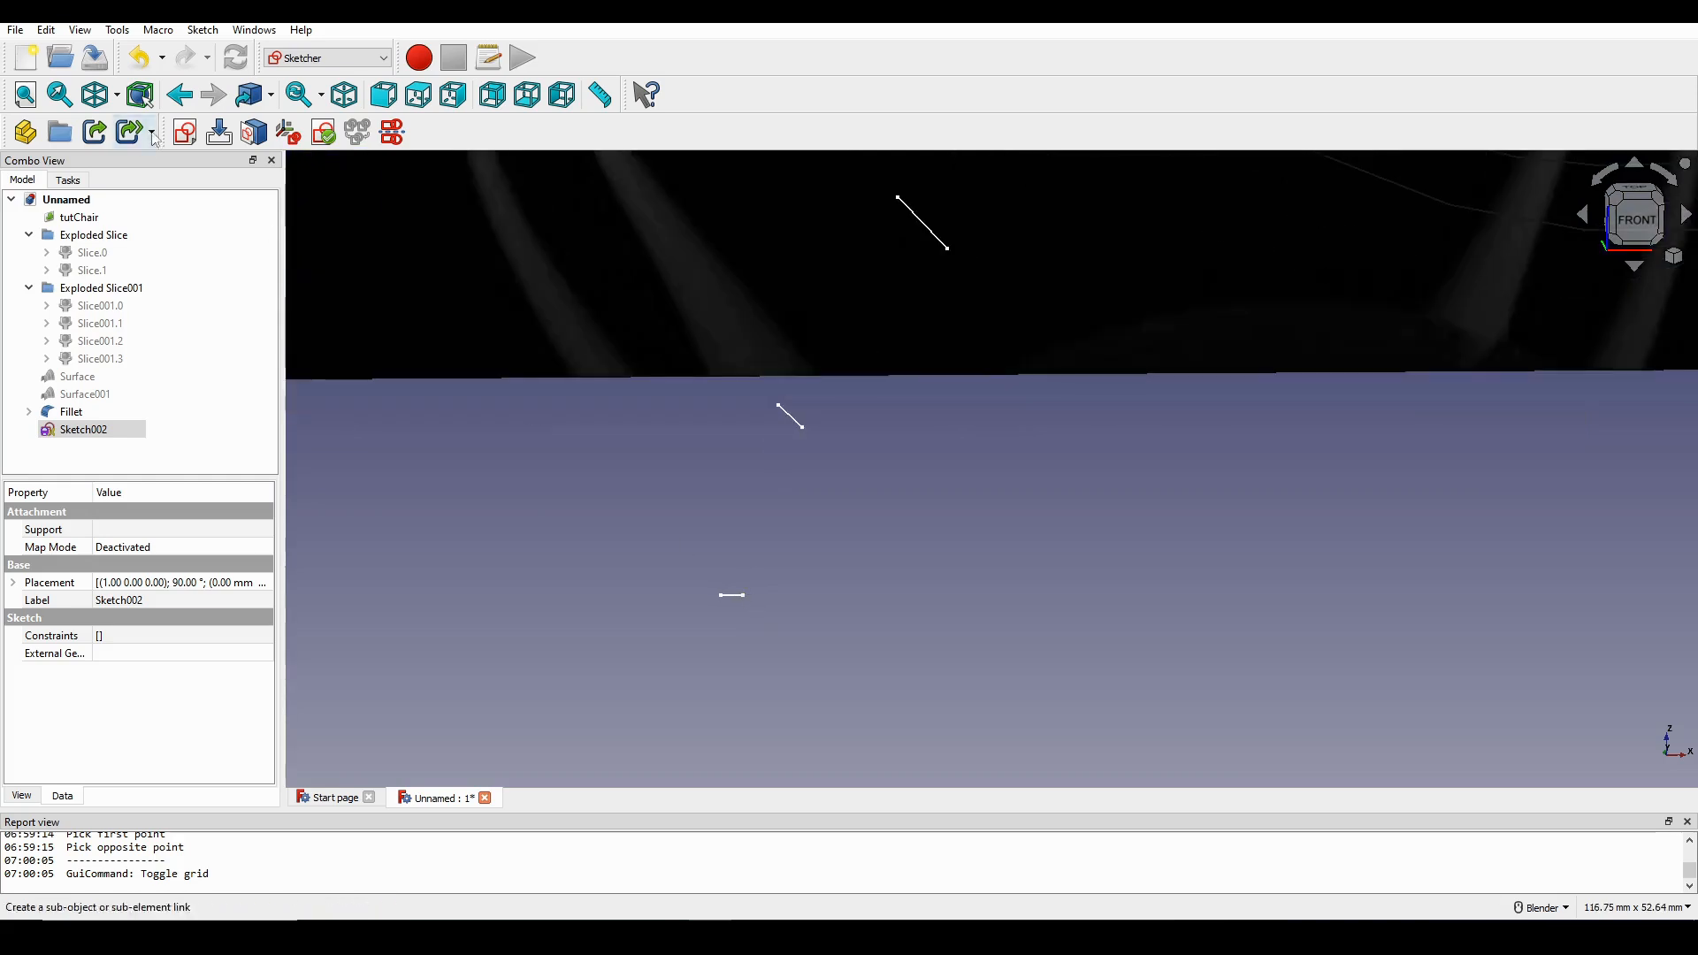
{"action": "scroll", "coordinate": [699, 642], "scroll_direction": "up", "scroll_amount": 5}
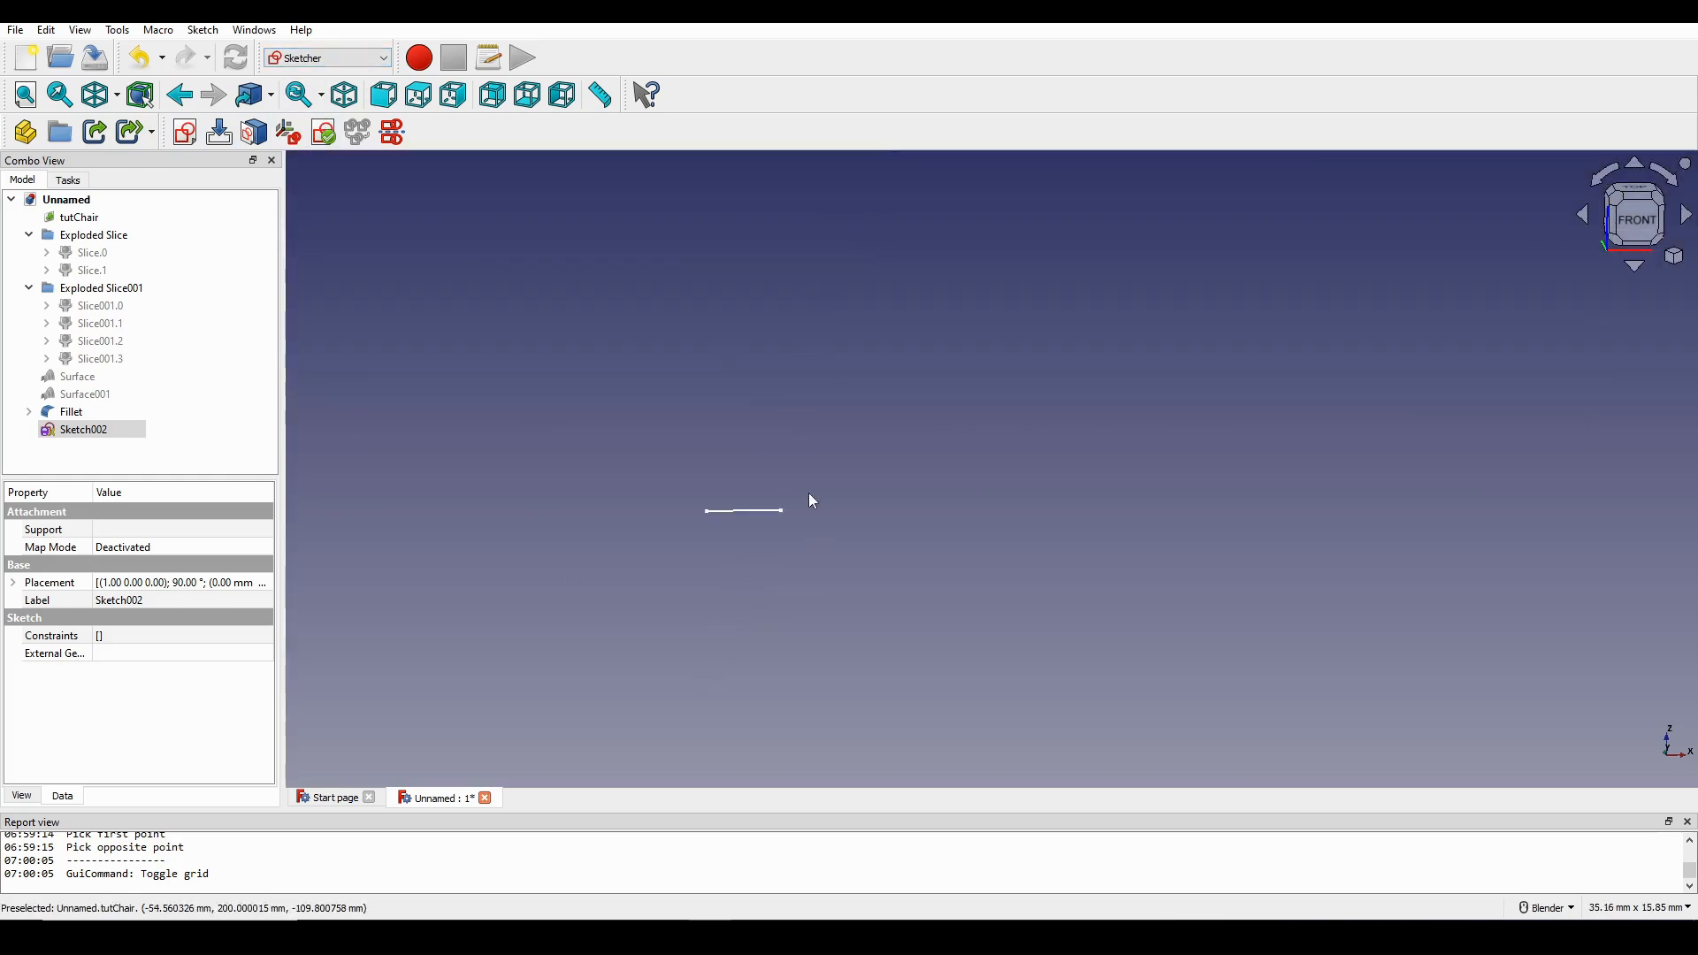
{"action": "left_click", "coordinate": [856, 545]}
{"action": "scroll", "coordinate": [852, 547], "scroll_direction": "down", "scroll_amount": 4}
{"action": "scroll", "coordinate": [819, 553], "scroll_direction": "up", "scroll_amount": 3}
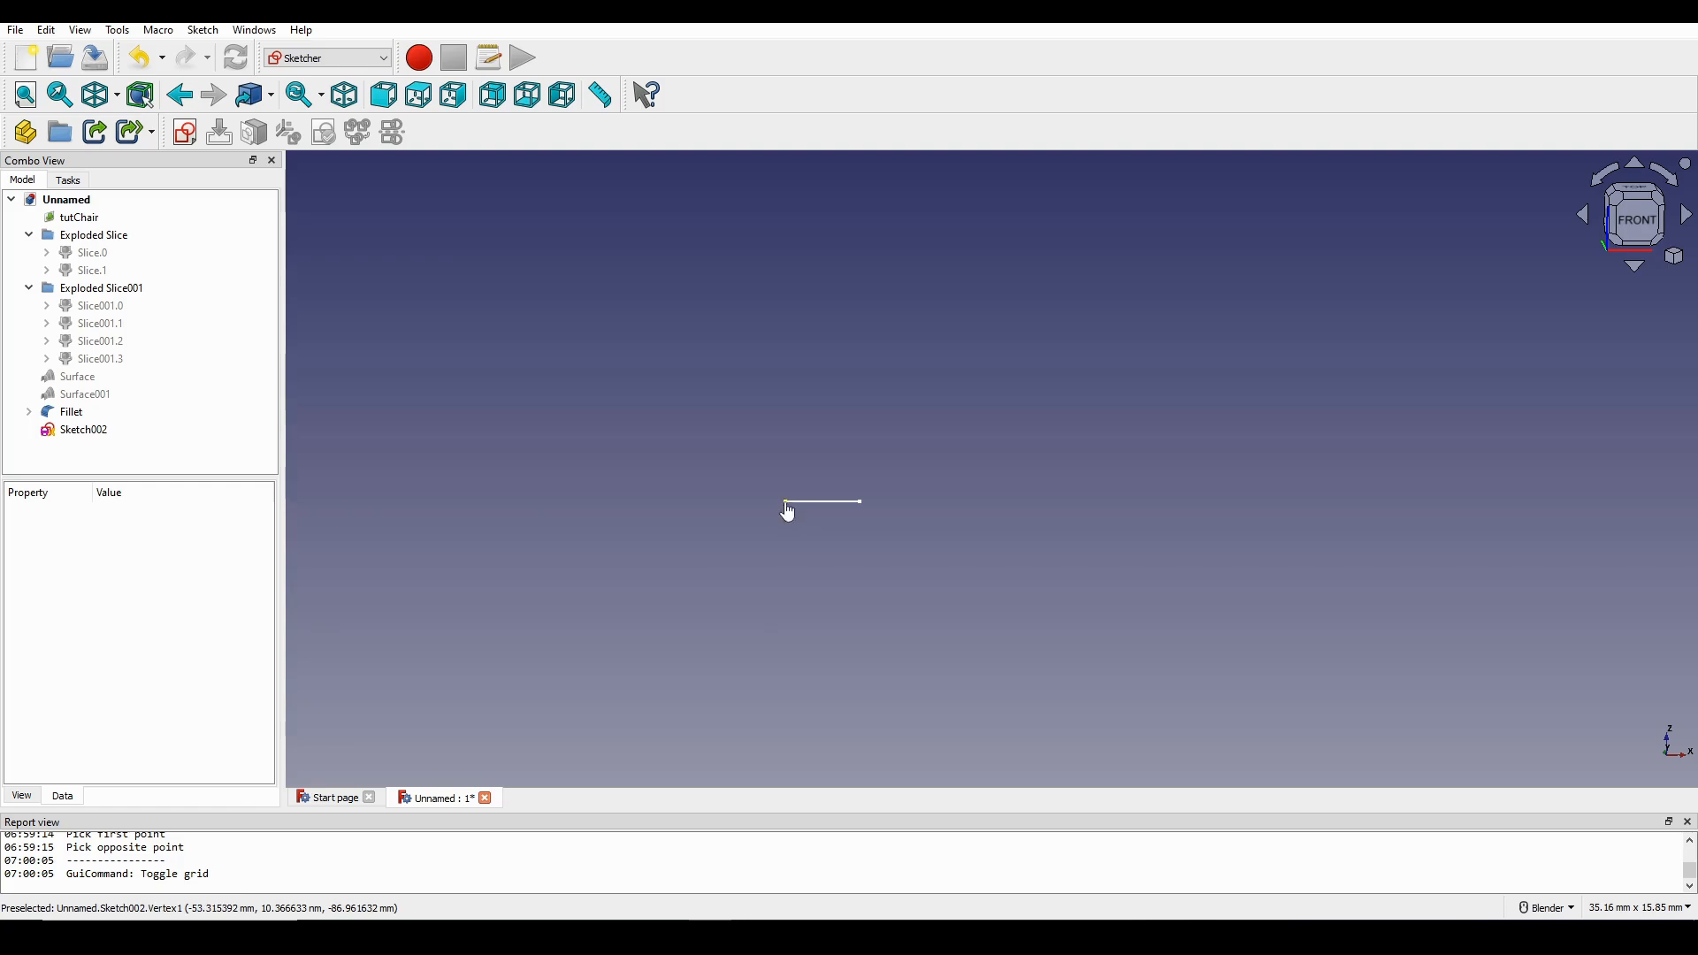
{"action": "left_click", "coordinate": [787, 506]}
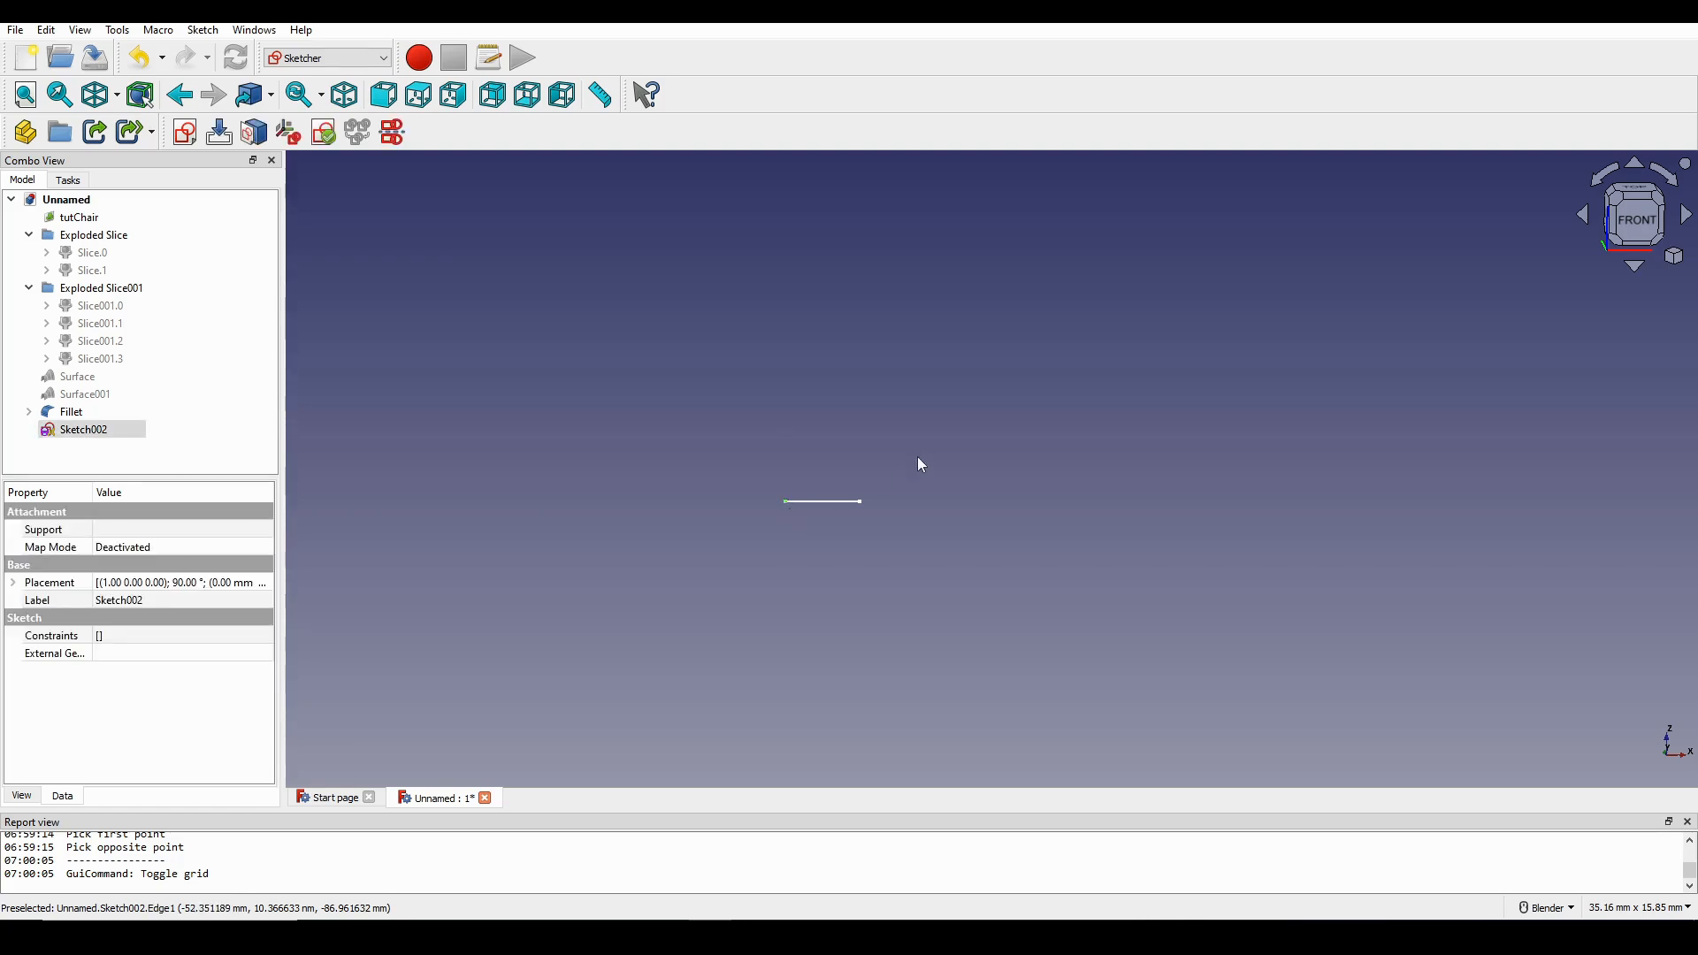
{"action": "left_click", "coordinate": [888, 414]}
Set the point size of the leg sketch, Sketch002, to 10 so its endpoints are easier to pick.
{"action": "left_click", "coordinate": [80, 431]}
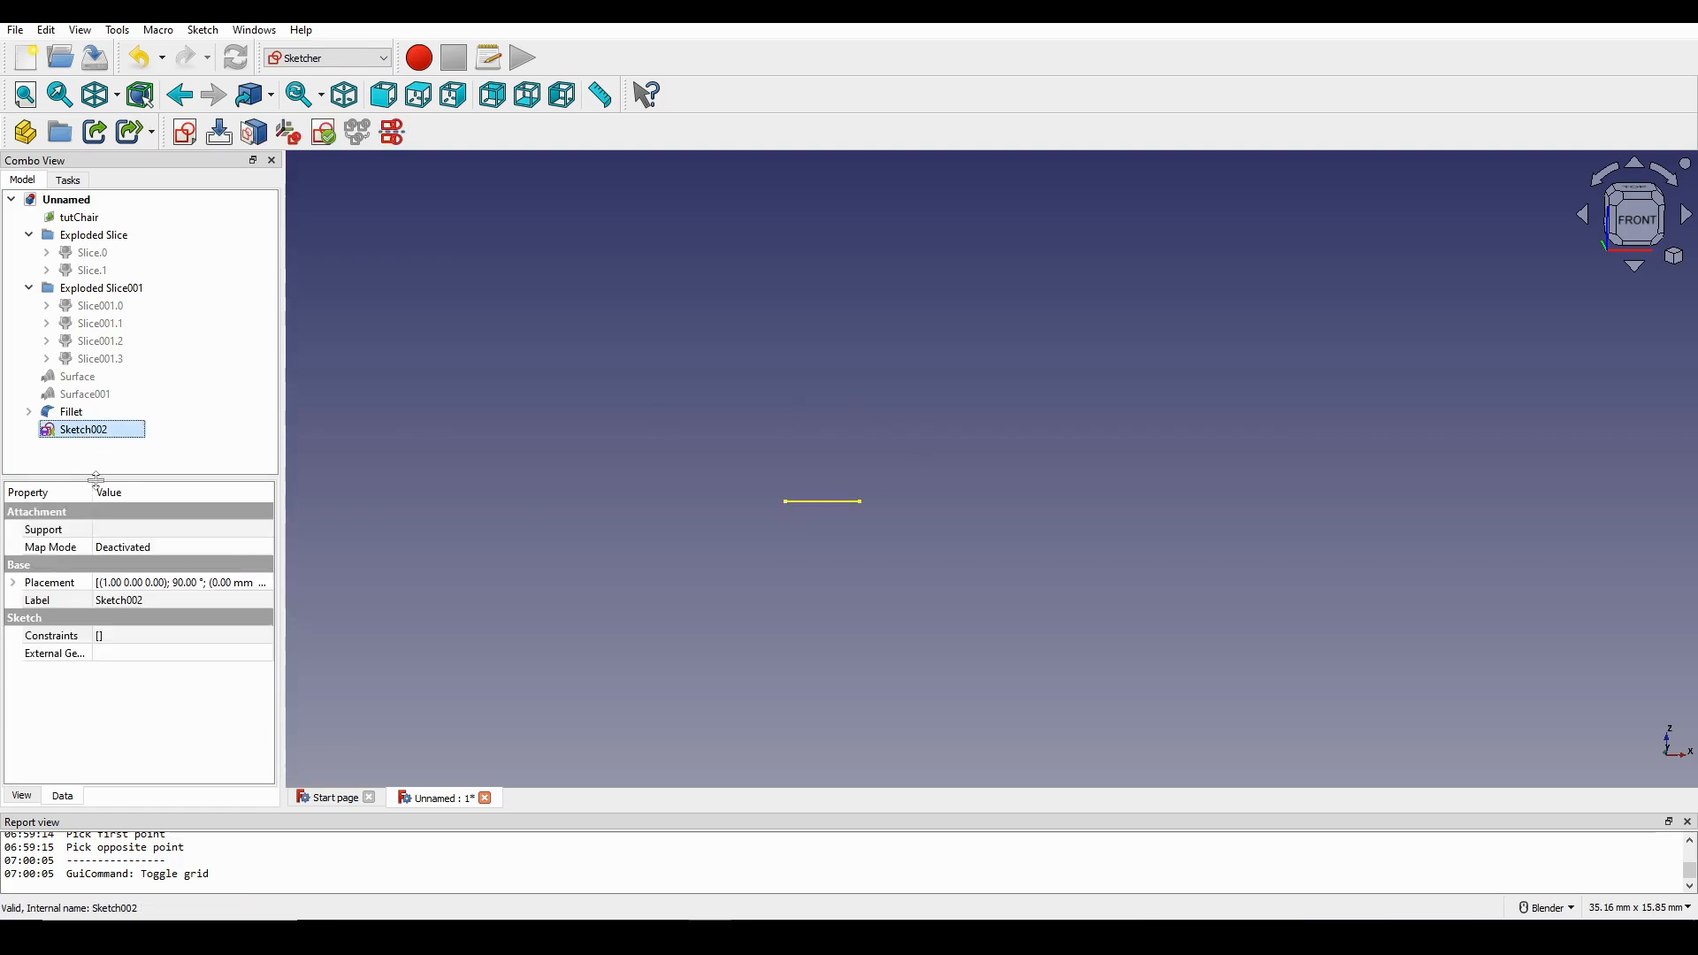
{"action": "left_click", "coordinate": [35, 794]}
{"action": "scroll", "coordinate": [46, 765], "scroll_direction": "down", "scroll_amount": 5}
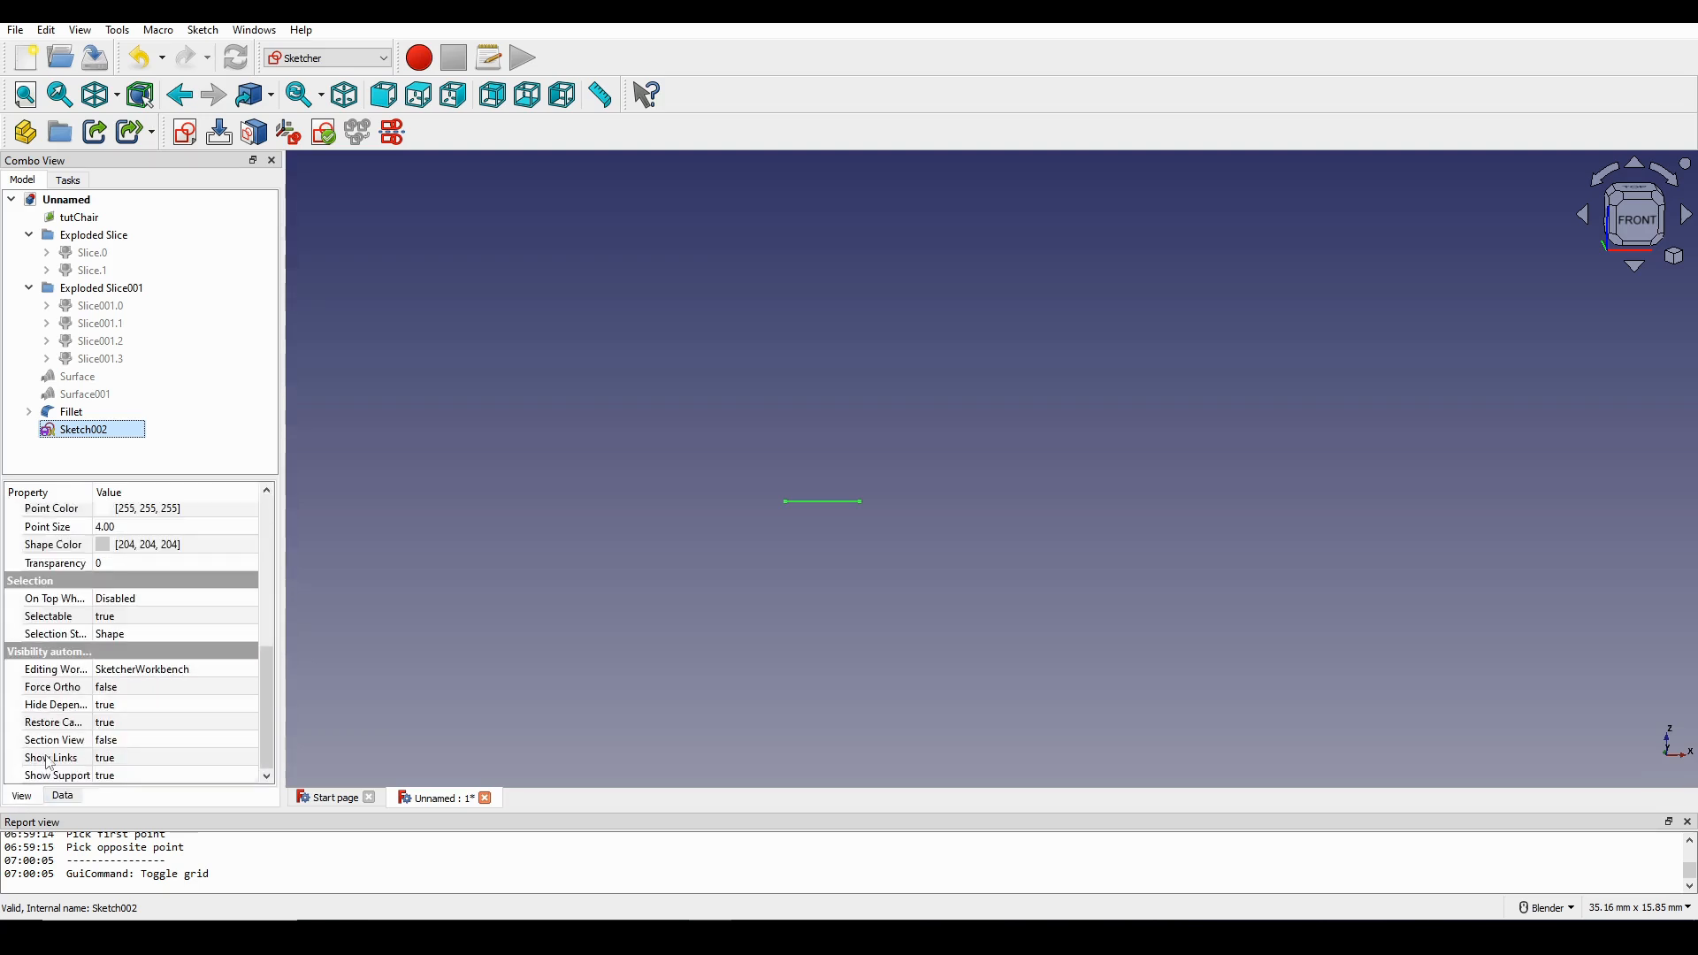
{"action": "left_click", "coordinate": [184, 528]}
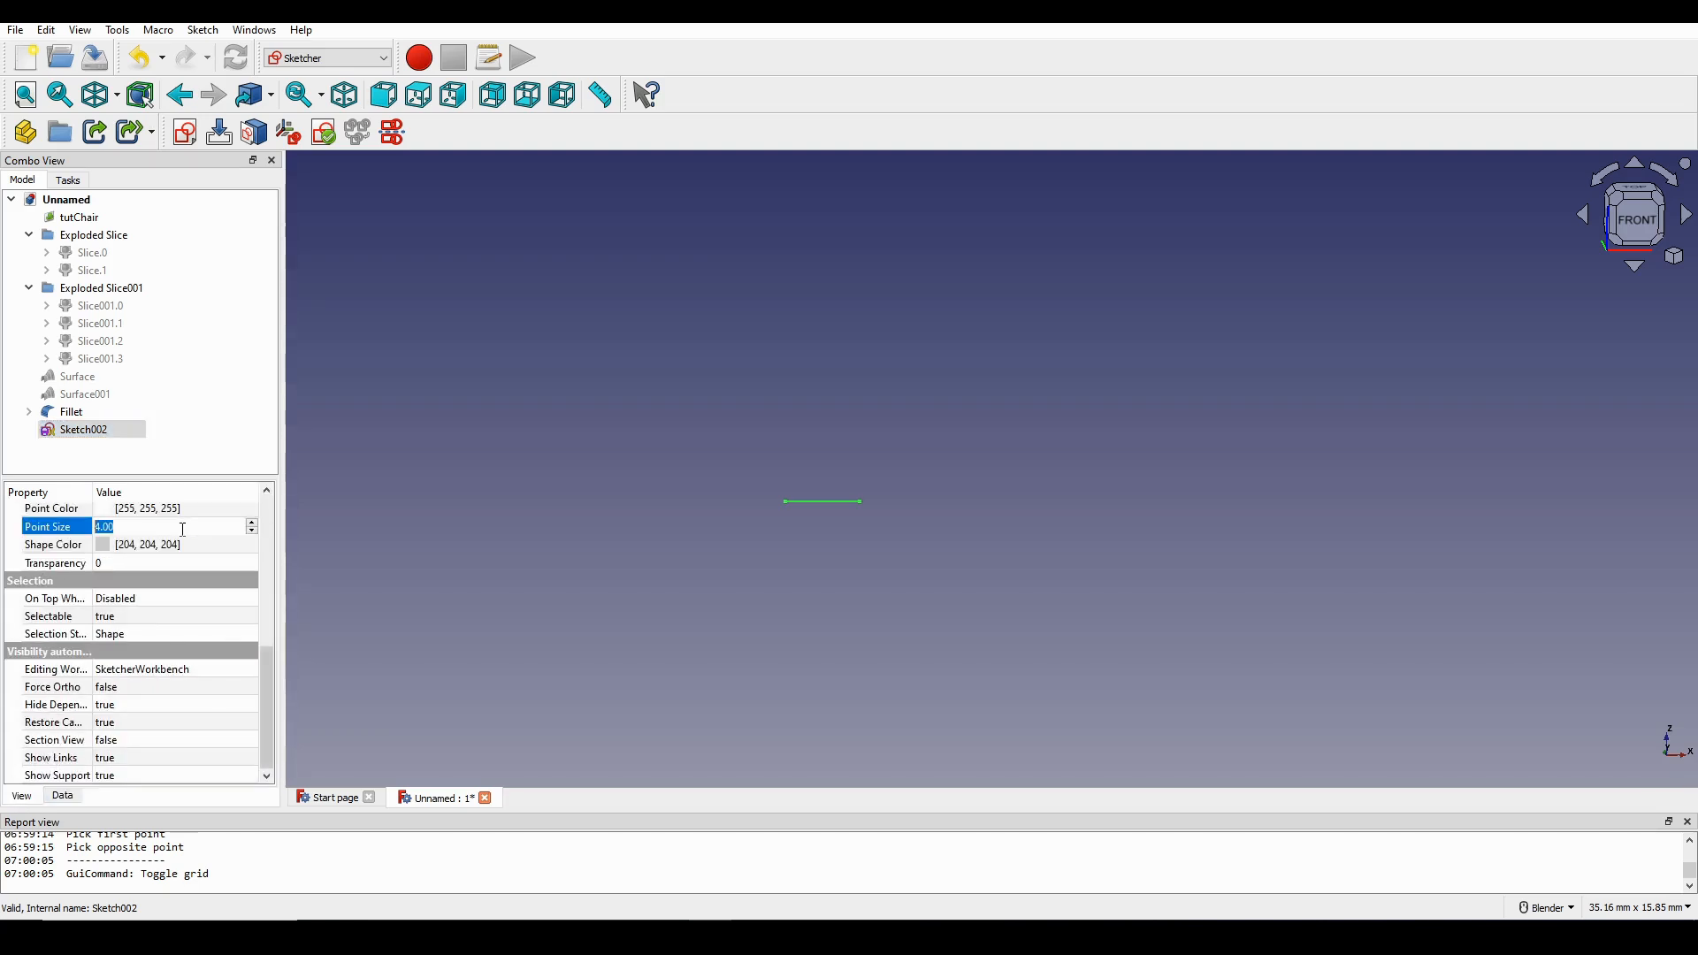
{"action": "type", "text": "10"}
{"action": "key", "text": "Return"}
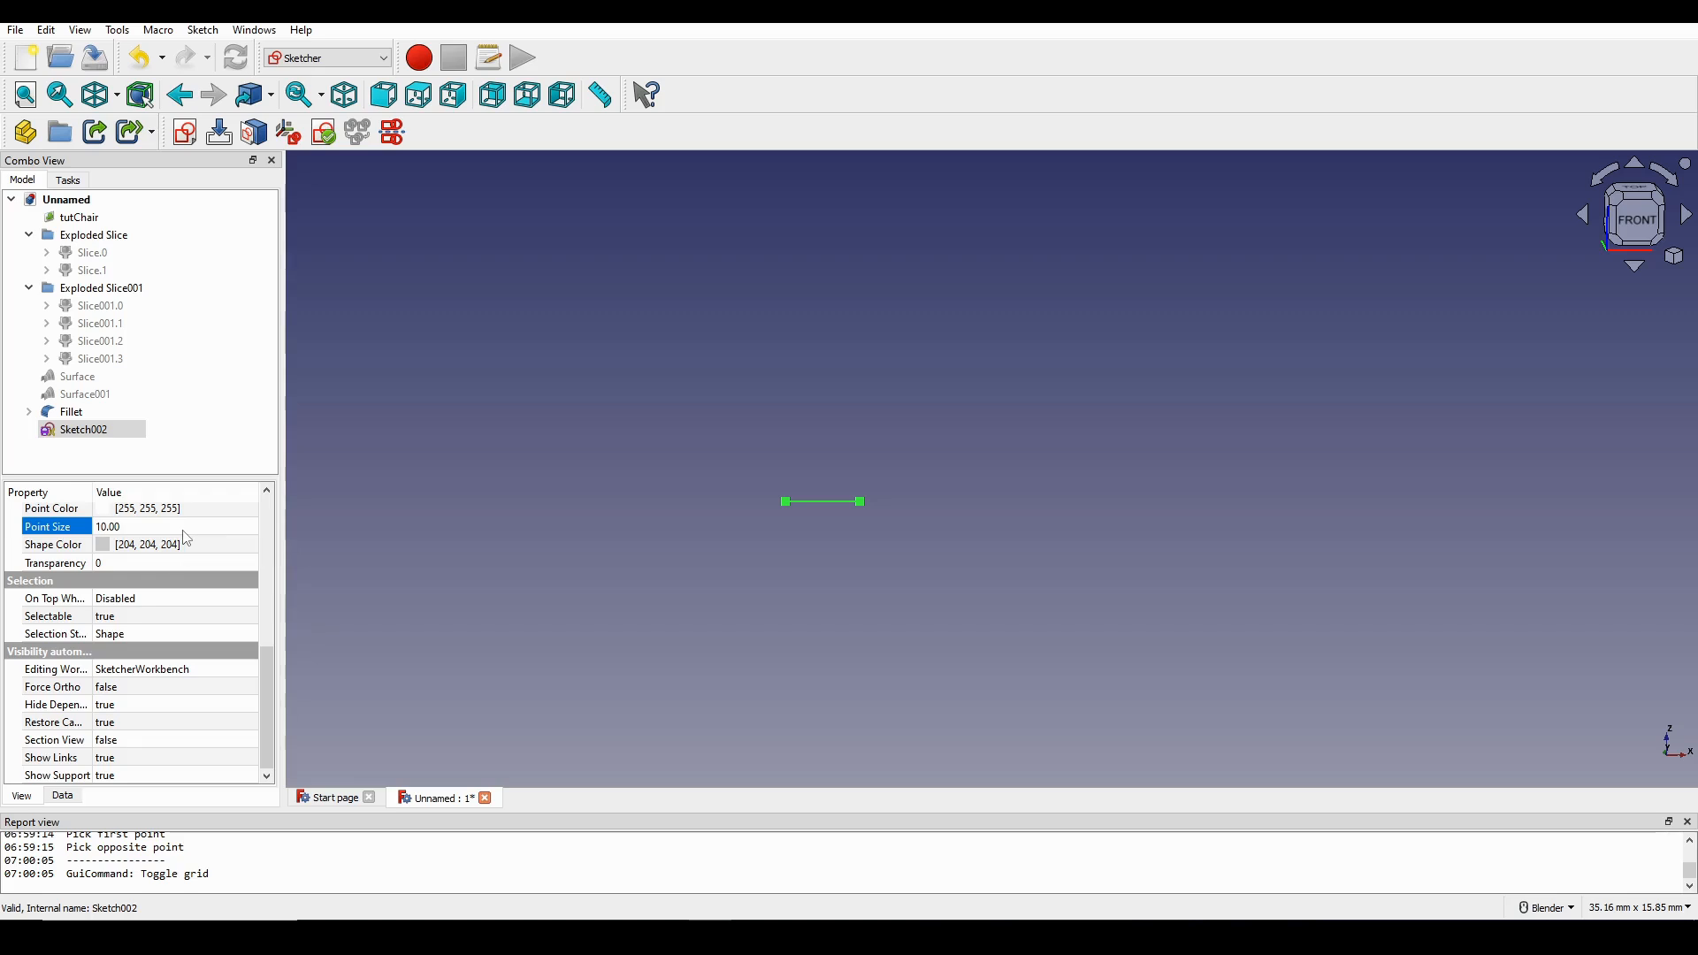
{"action": "left_click", "coordinate": [937, 432]}
Create a new sketch attached to the two endpoints of the leg-tip line, using the Align O-X-Y attachment method.
{"action": "scroll", "coordinate": [939, 433], "scroll_direction": "down", "scroll_amount": 6}
{"action": "scroll", "coordinate": [939, 432], "scroll_direction": "up", "scroll_amount": 7}
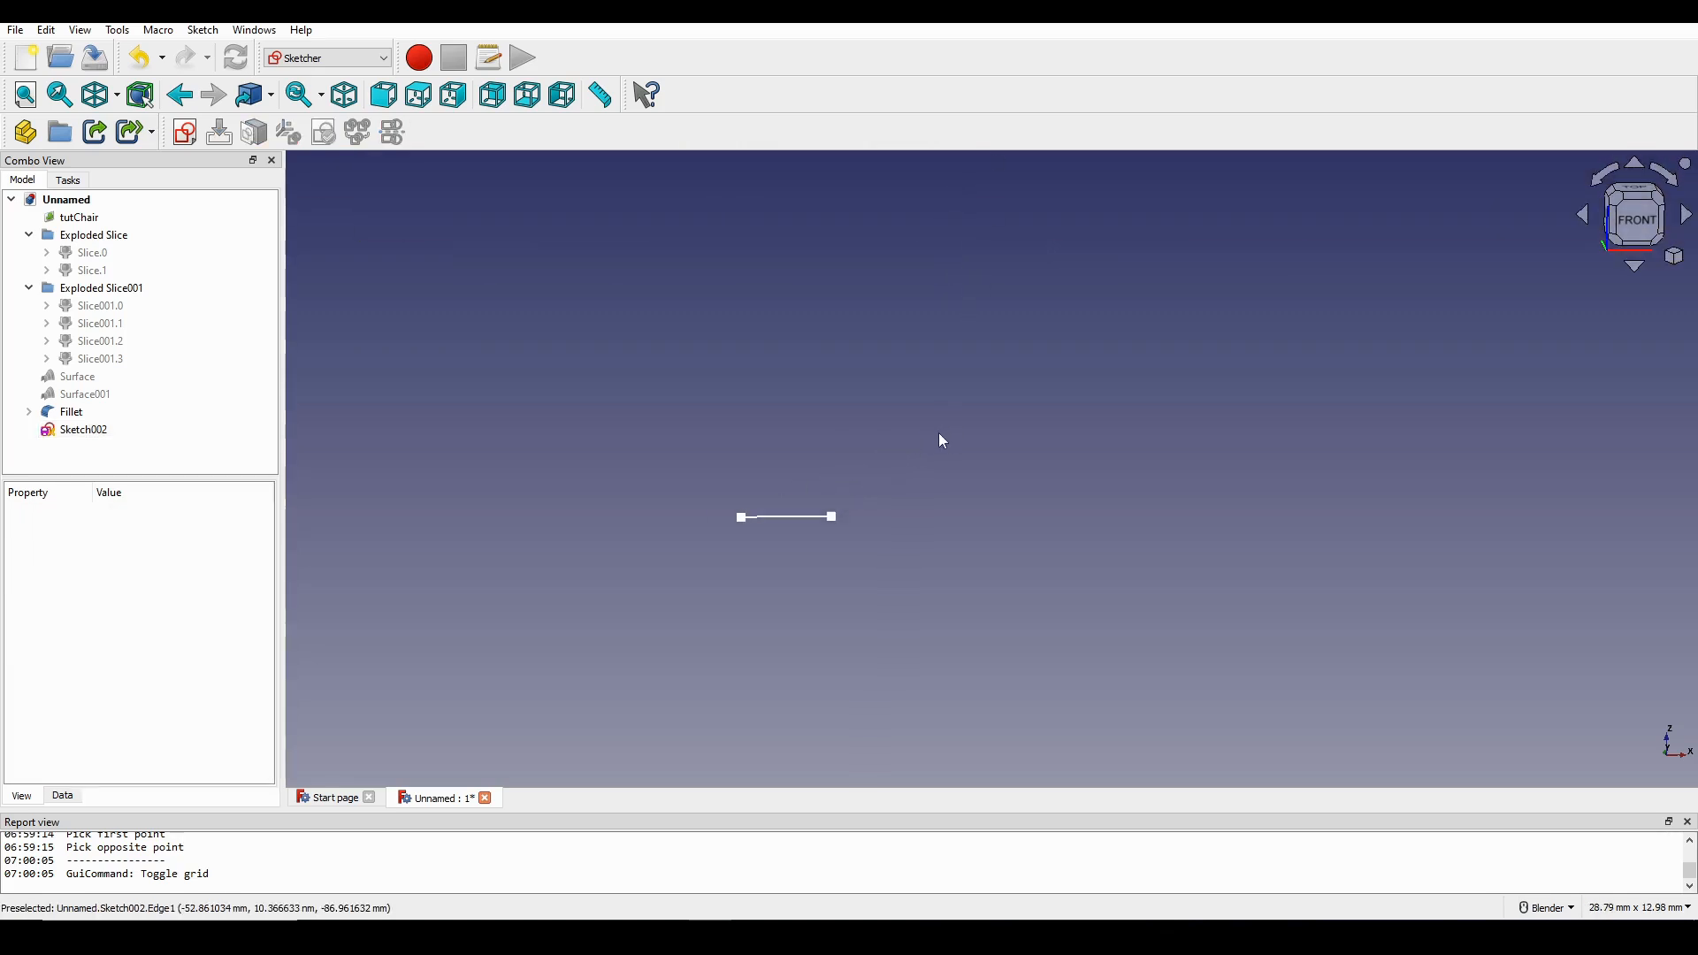
{"action": "mouse_move", "coordinate": [939, 432]}
{"action": "middle_mouse_down", "text": "shift"}
{"action": "mouse_move", "coordinate": [965, 401]}
{"action": "mouse_move", "coordinate": [902, 425]}
{"action": "mouse_move", "coordinate": [876, 460]}
{"action": "middle_mouse_up", "text": "shift"}
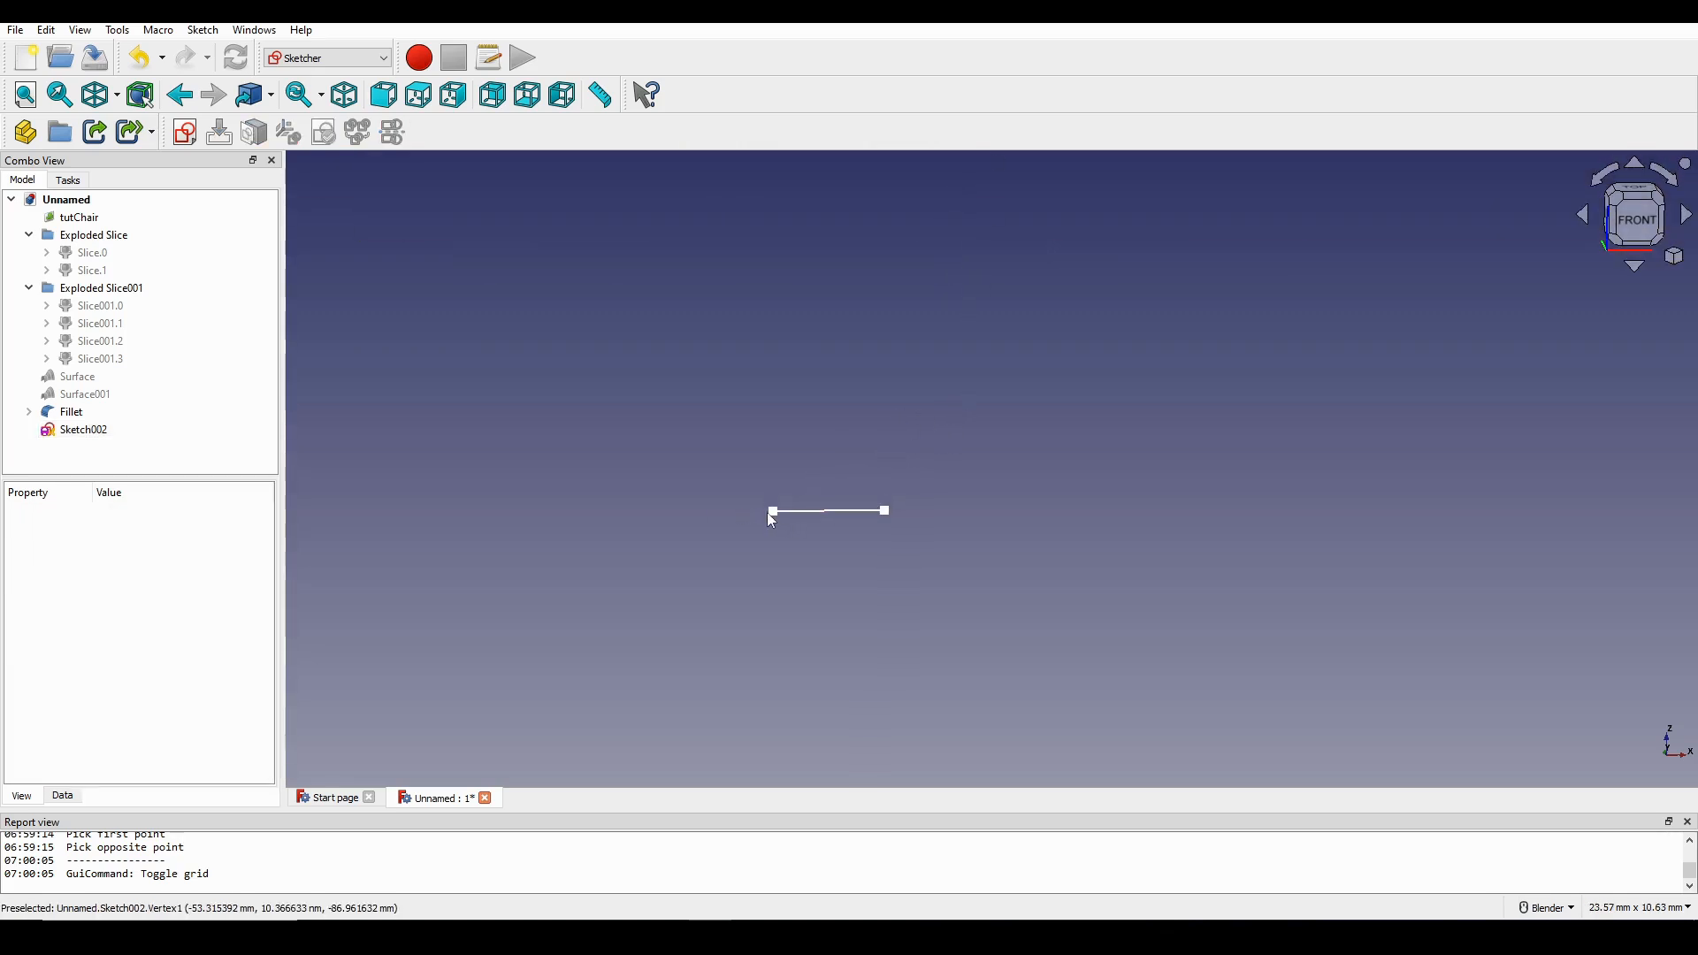
{"action": "left_click", "coordinate": [775, 515]}
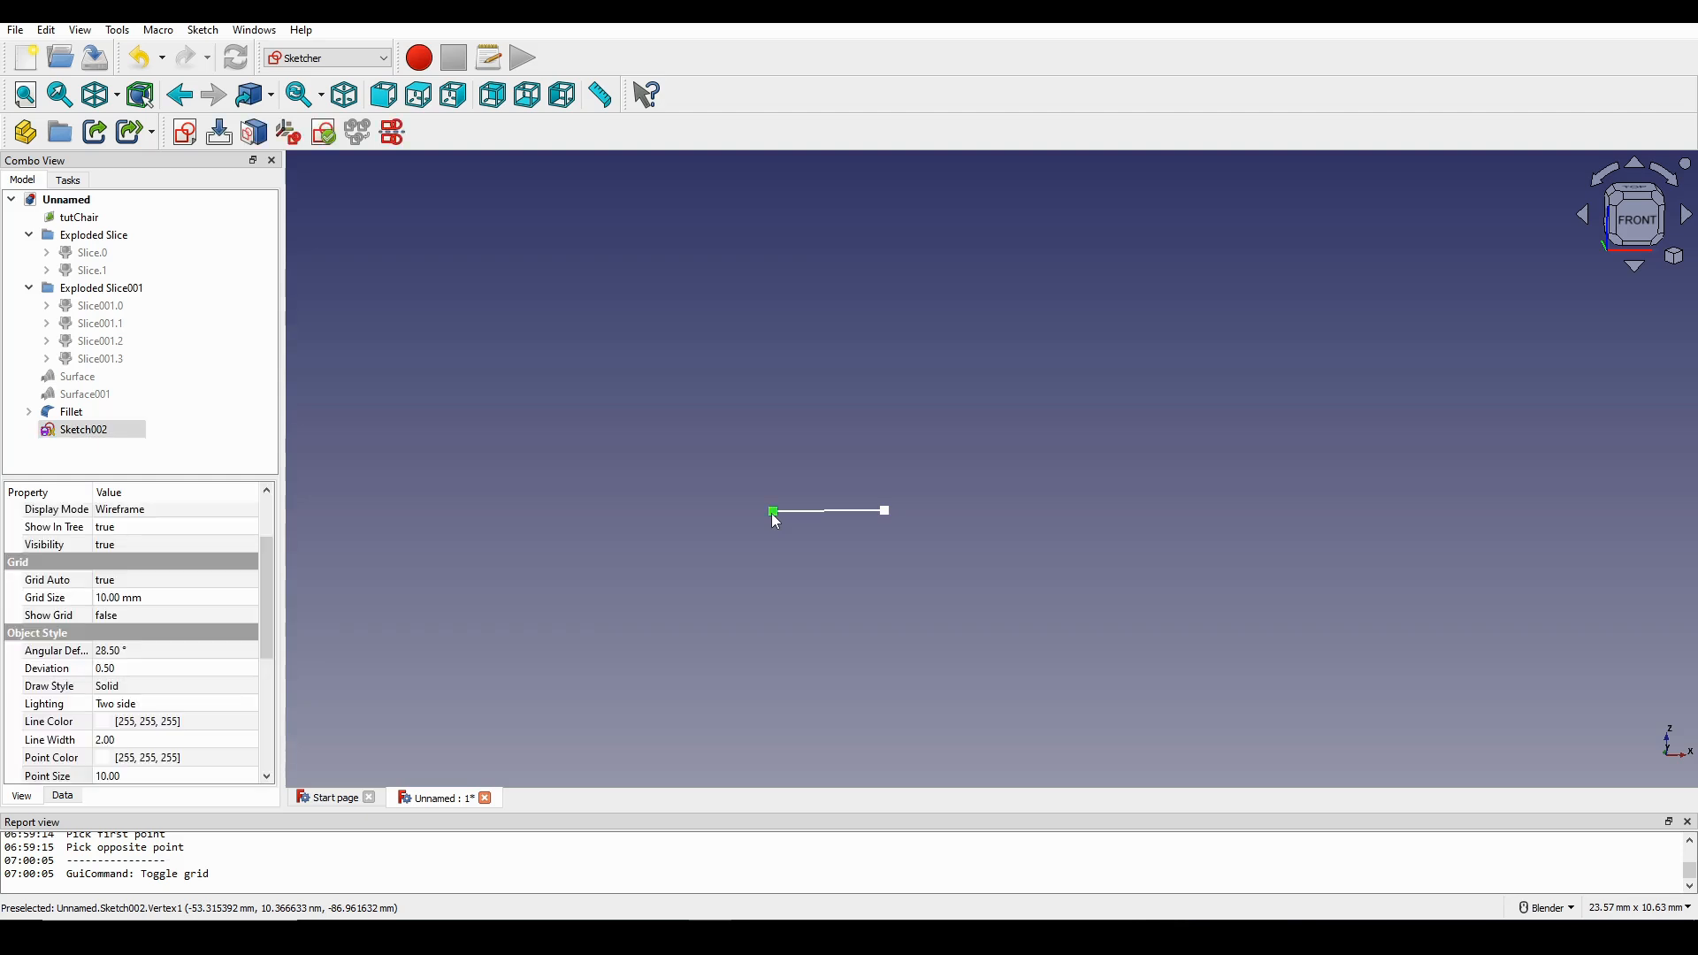
{"action": "left_click", "coordinate": [885, 512], "text": "ctrl"}
{"action": "left_click", "coordinate": [187, 134]}
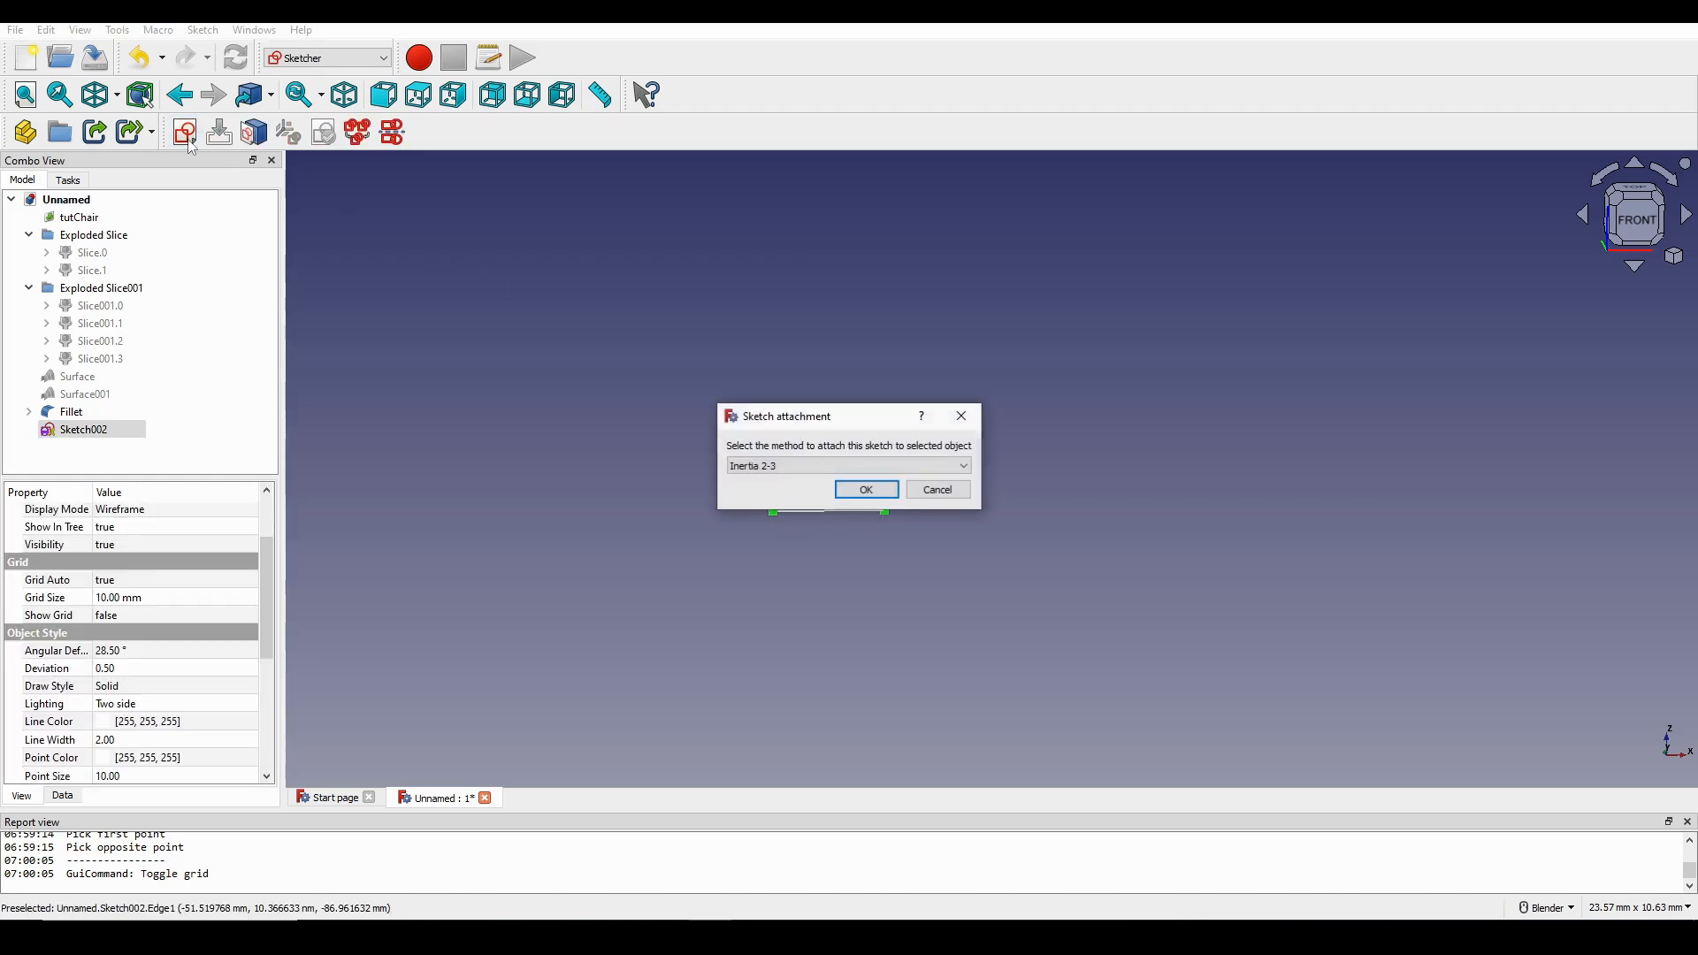
{"action": "left_click", "coordinate": [800, 463]}
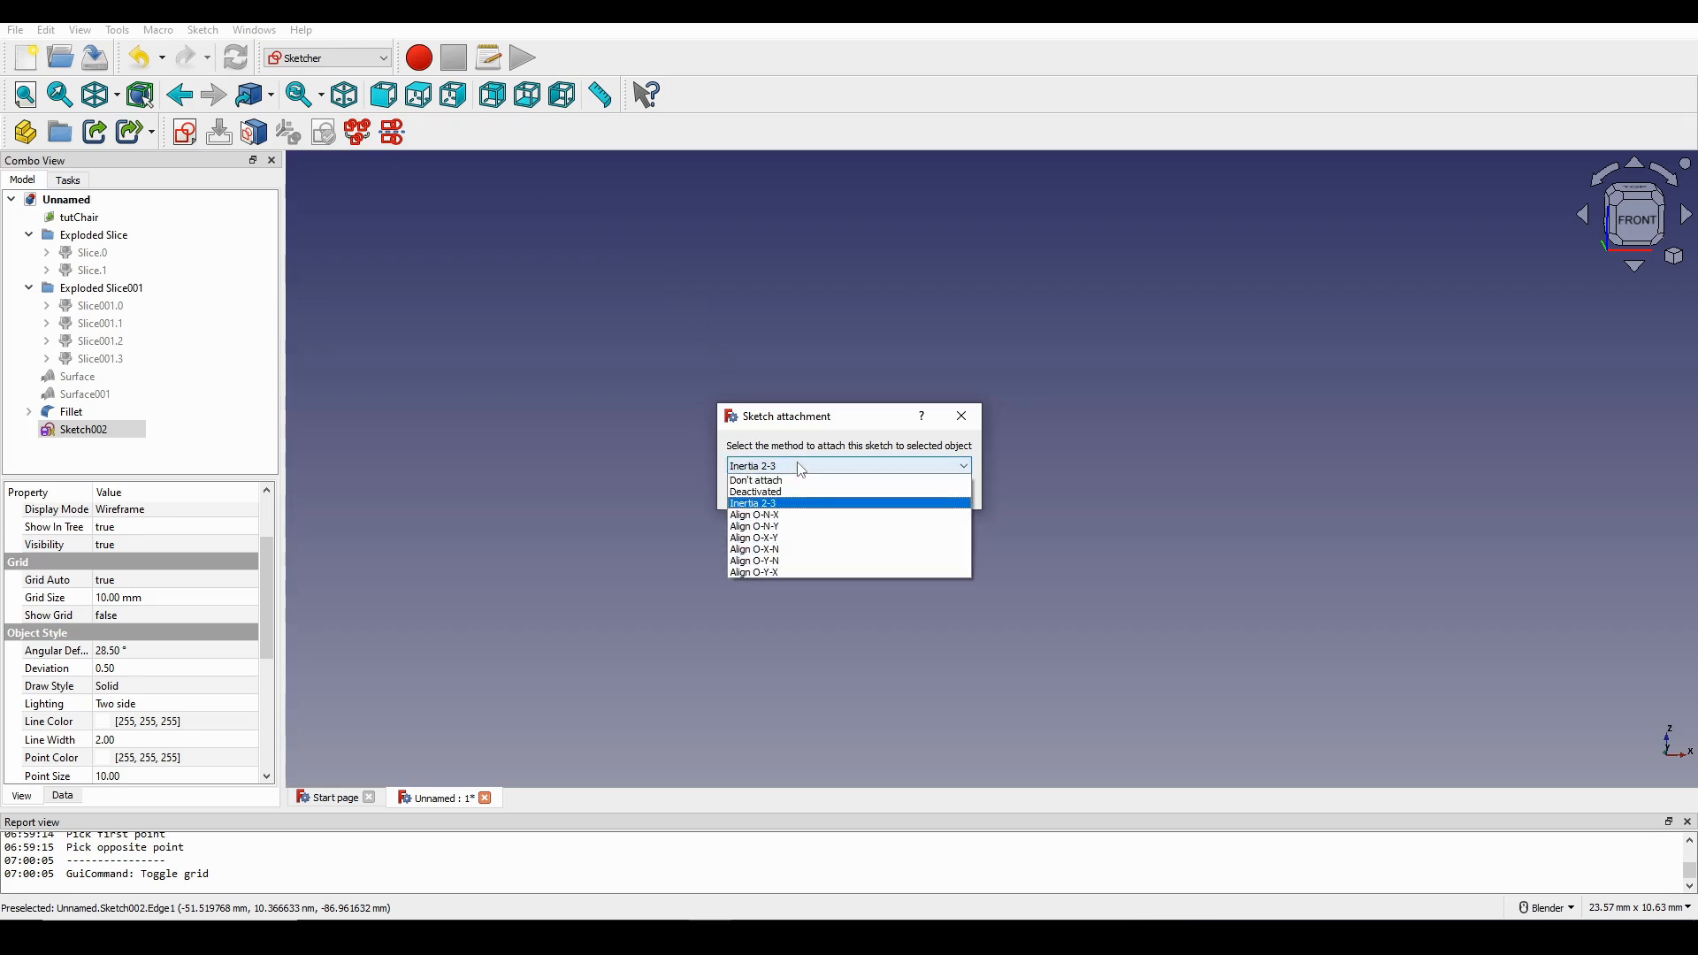
{"action": "left_click", "coordinate": [794, 538]}
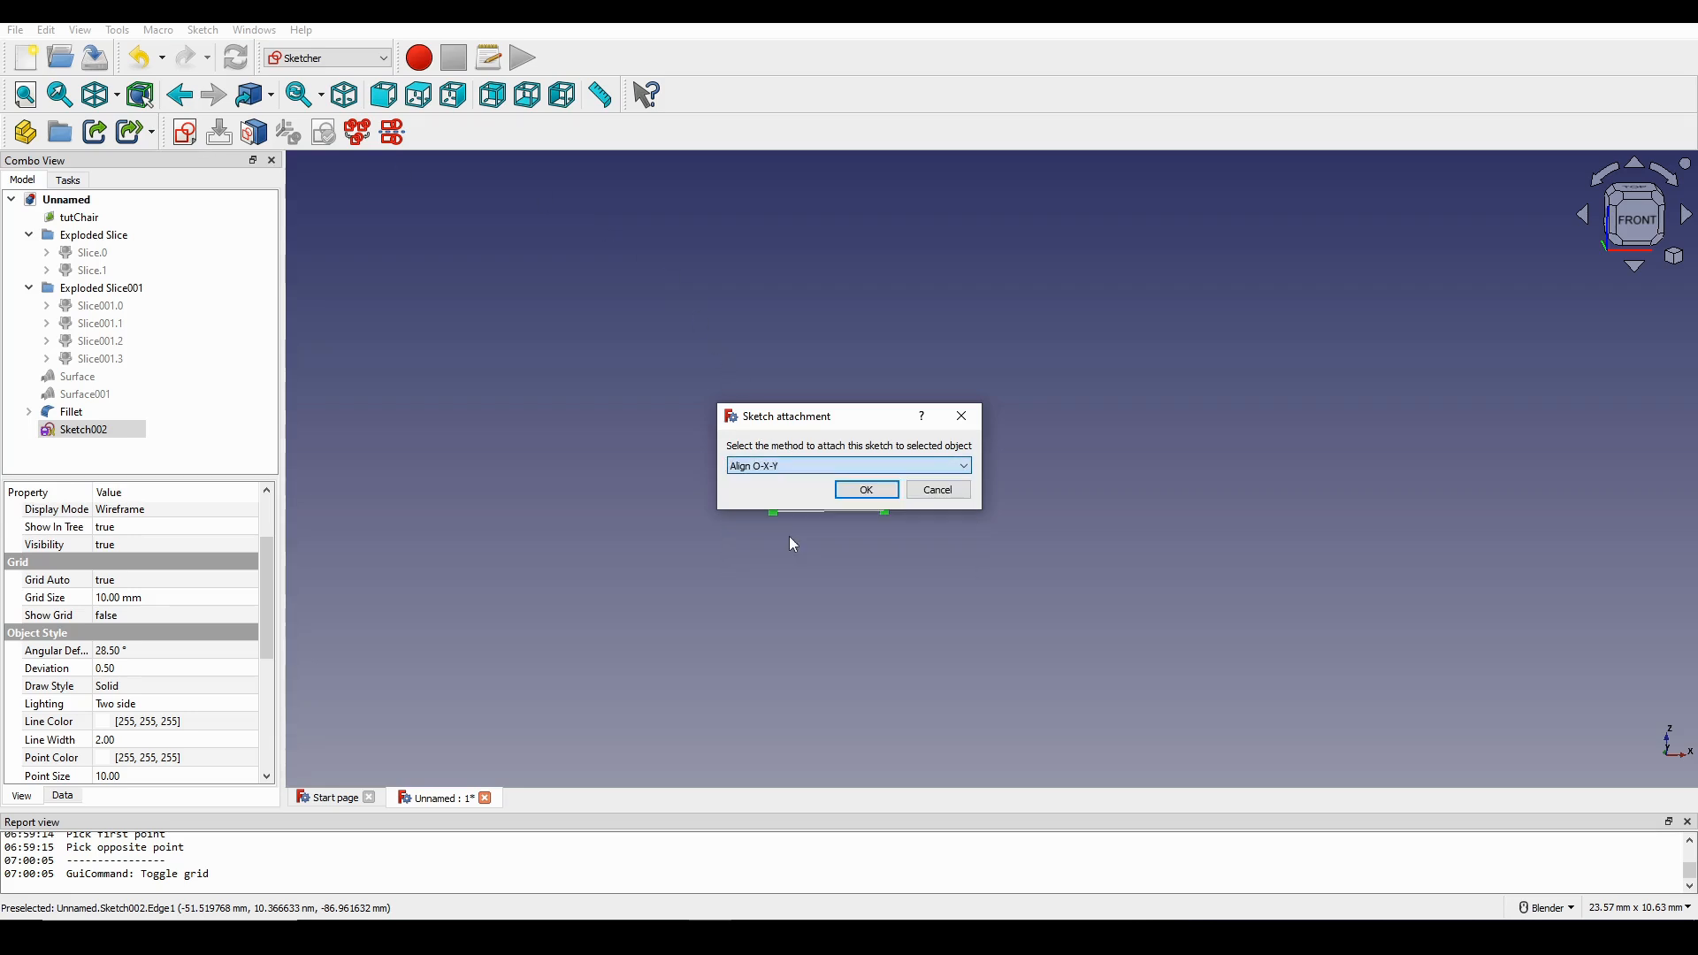
{"action": "left_click_drag", "start_coordinate": [803, 413], "coordinate": [859, 263]}
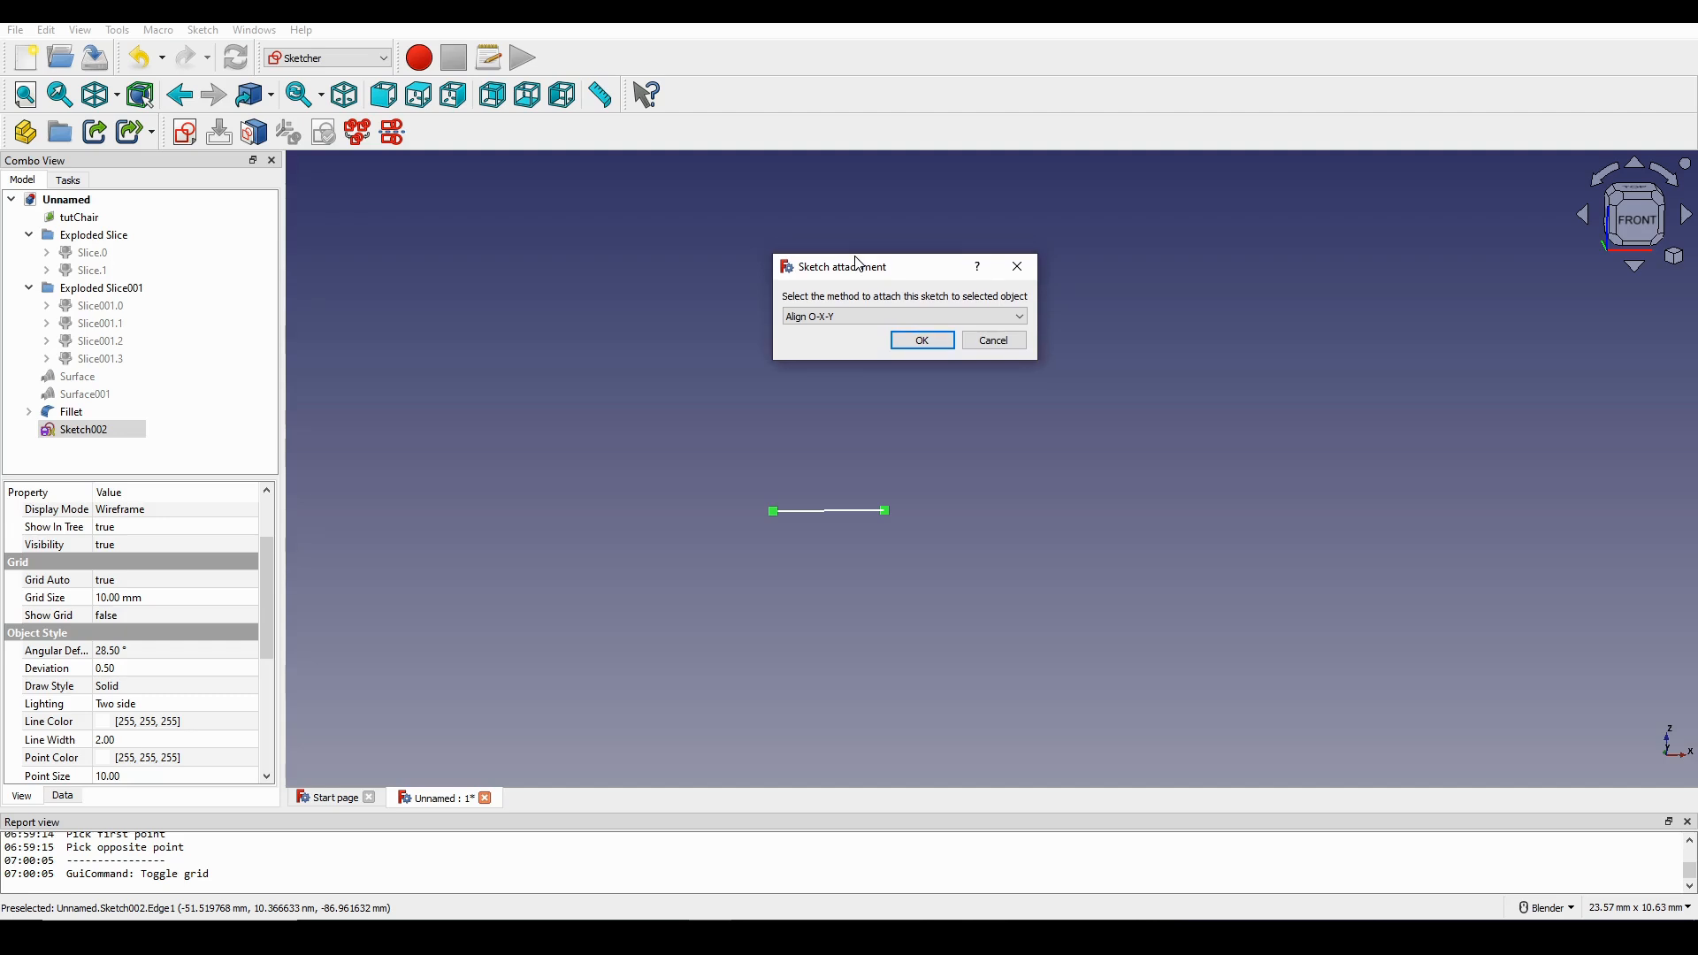
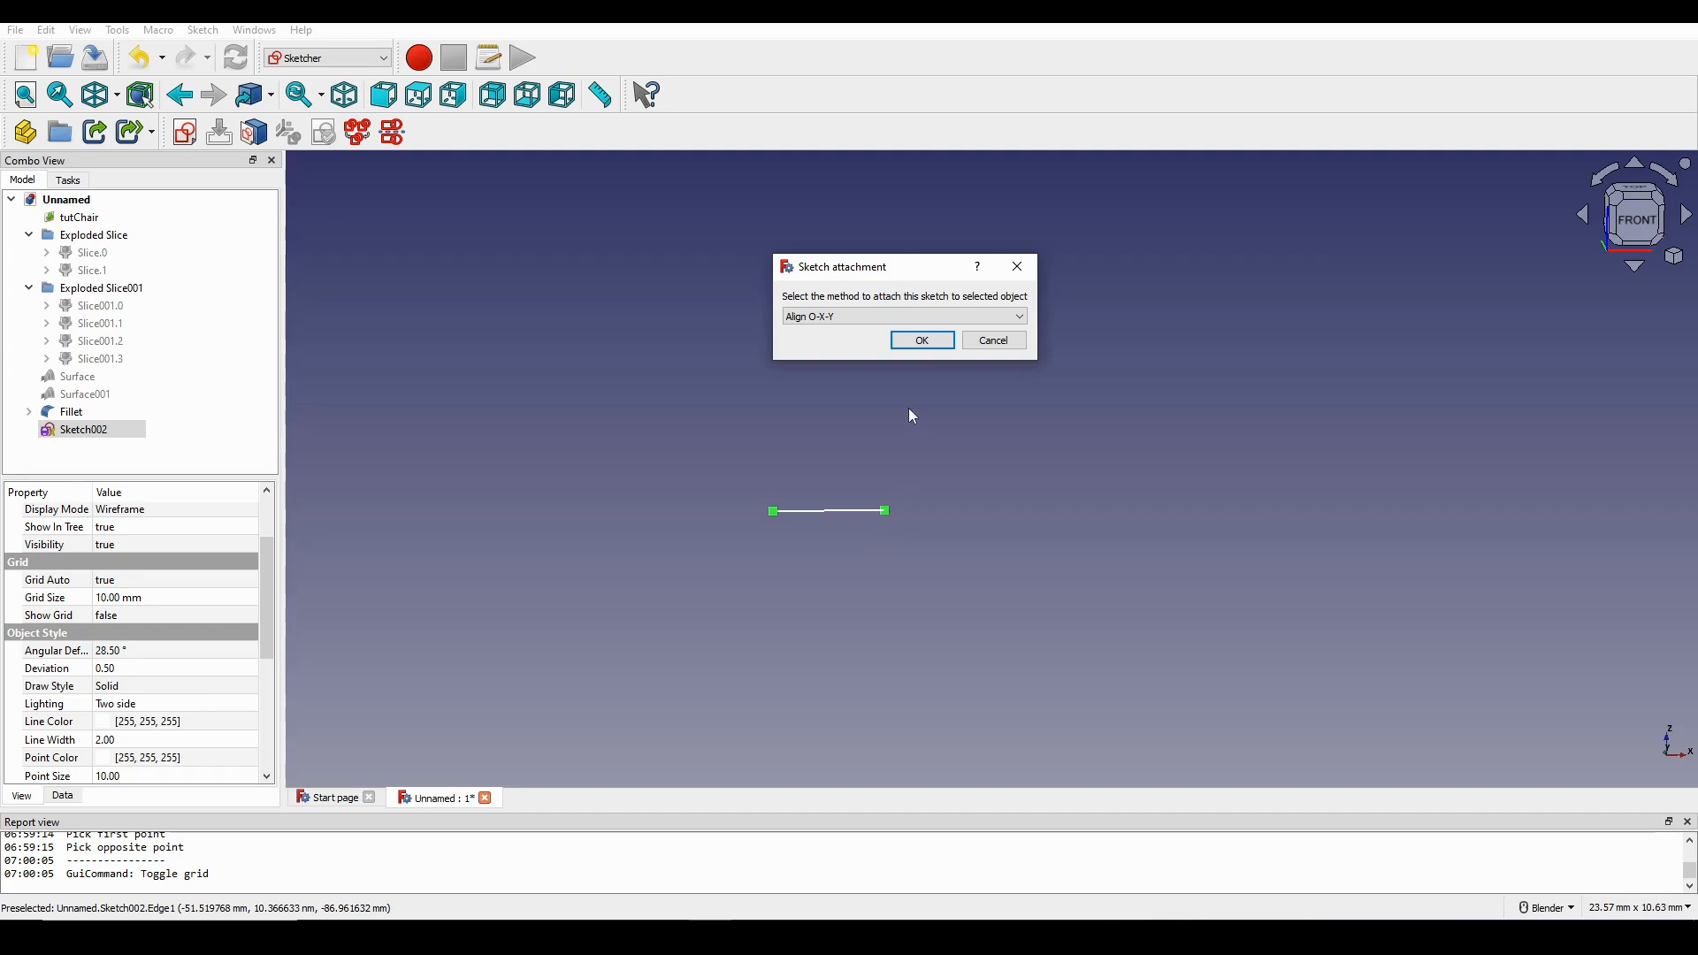
{"action": "left_click", "coordinate": [810, 318]}
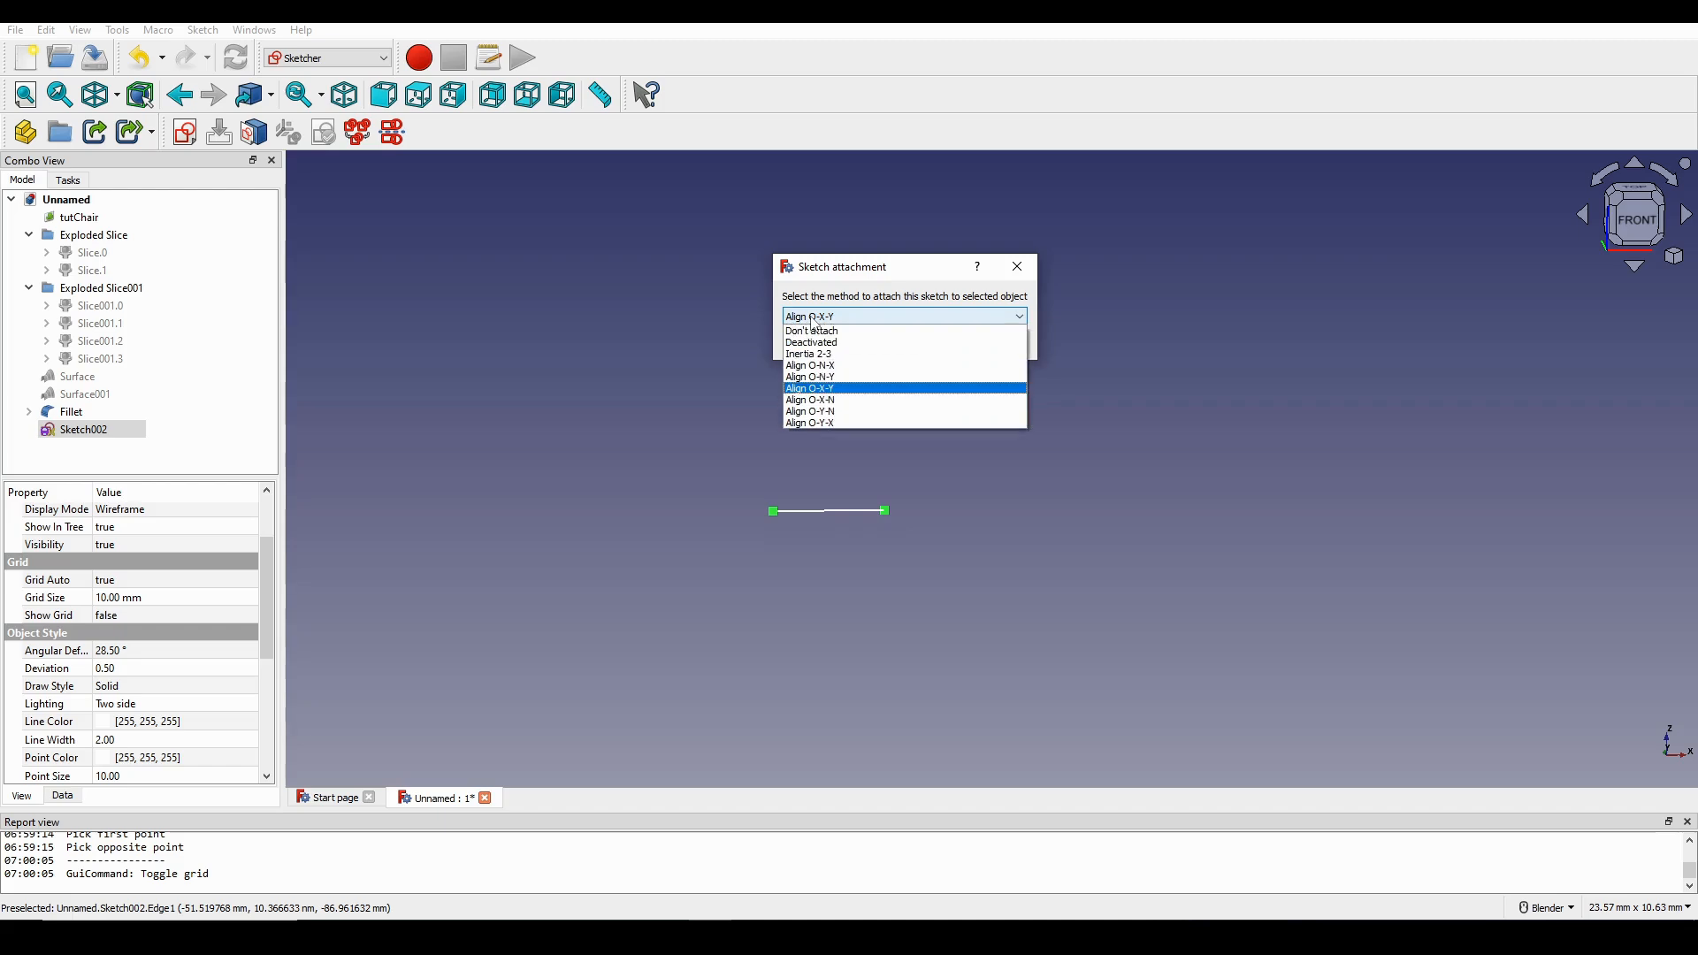
{"action": "left_click", "coordinate": [847, 390]}
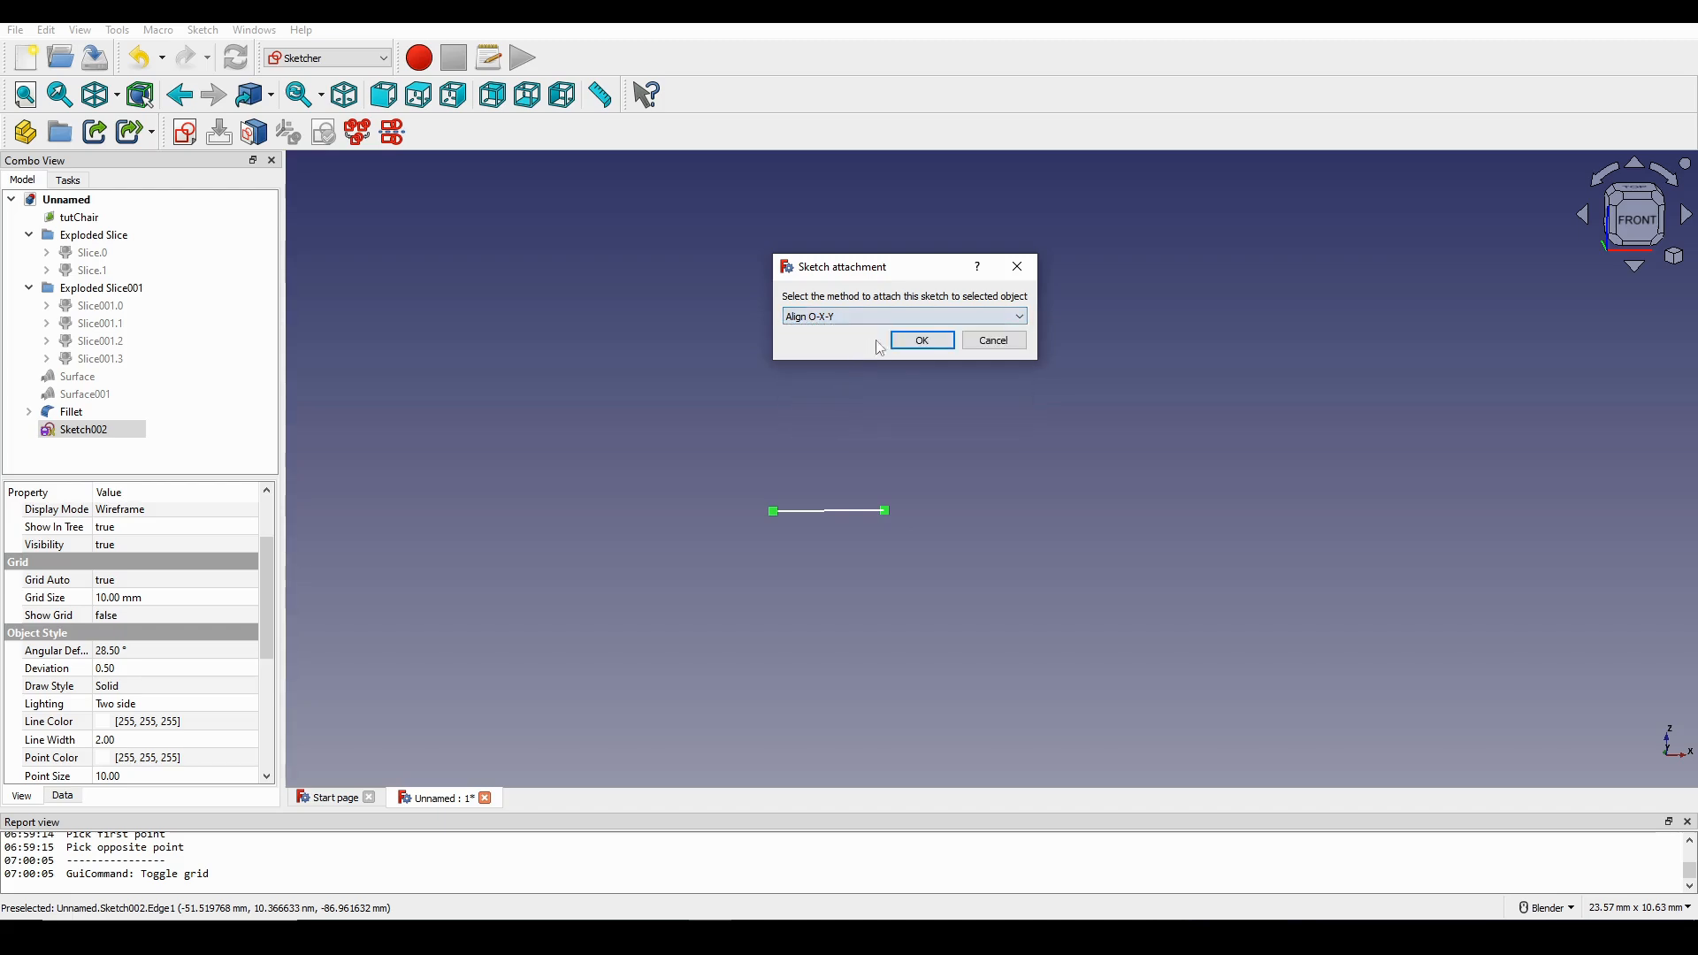
{"action": "left_click", "coordinate": [921, 342]}
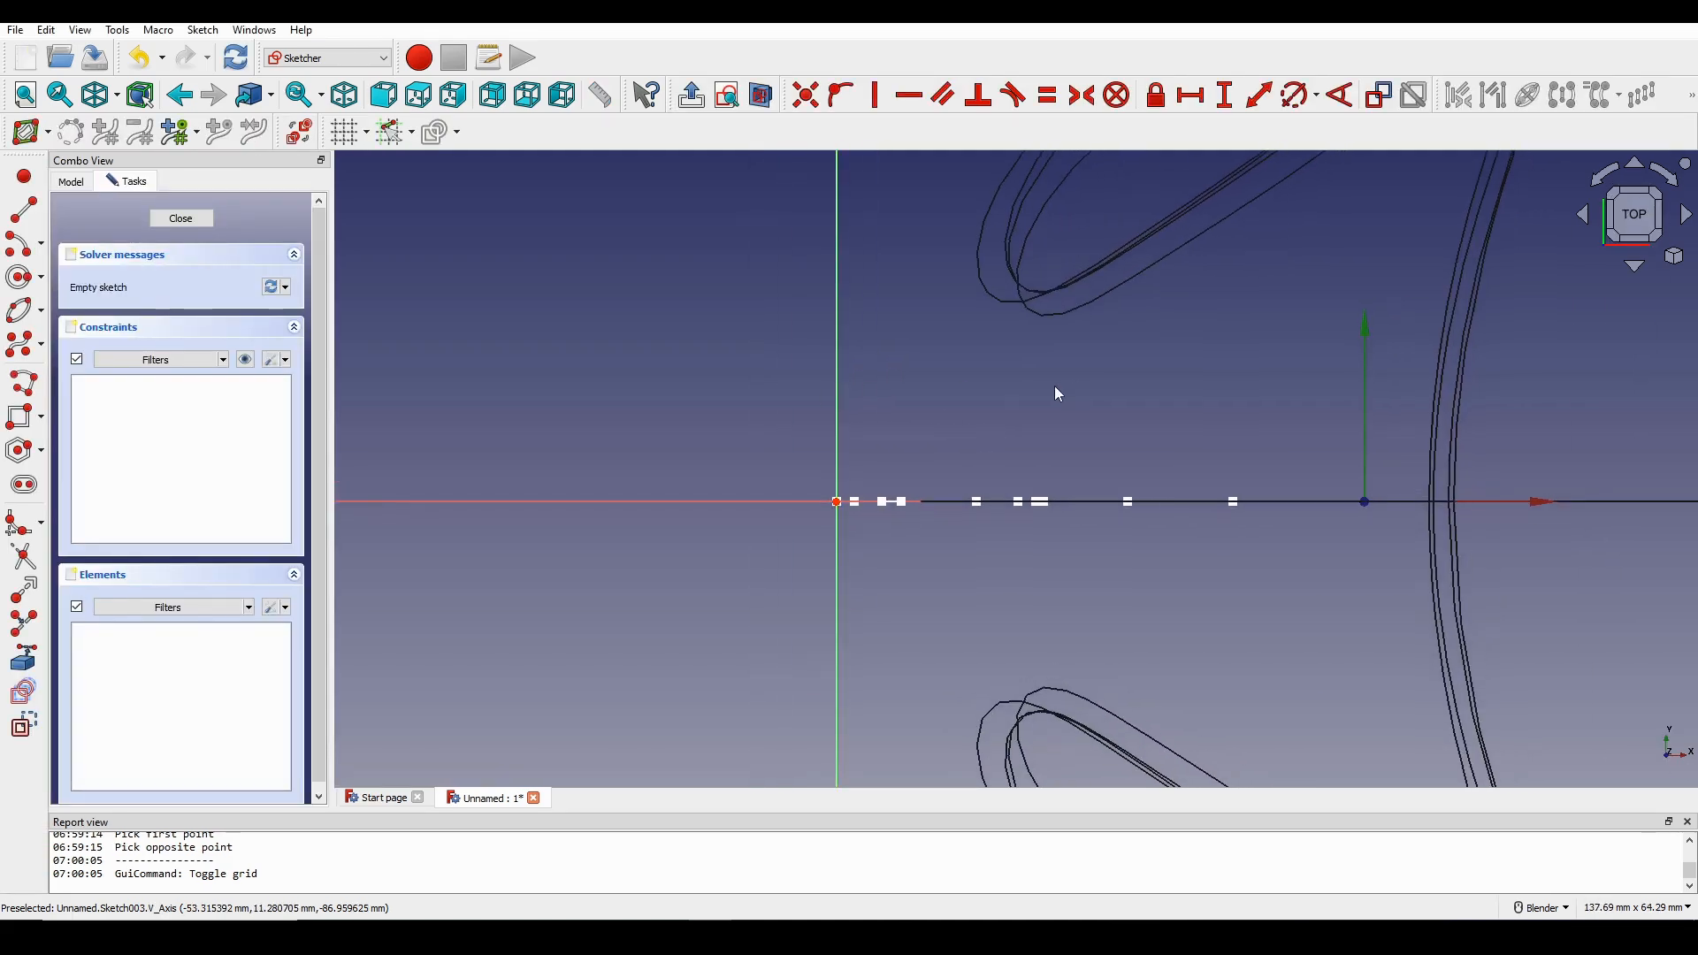
{"action": "scroll", "coordinate": [1055, 390], "scroll_direction": "down", "scroll_amount": 6}
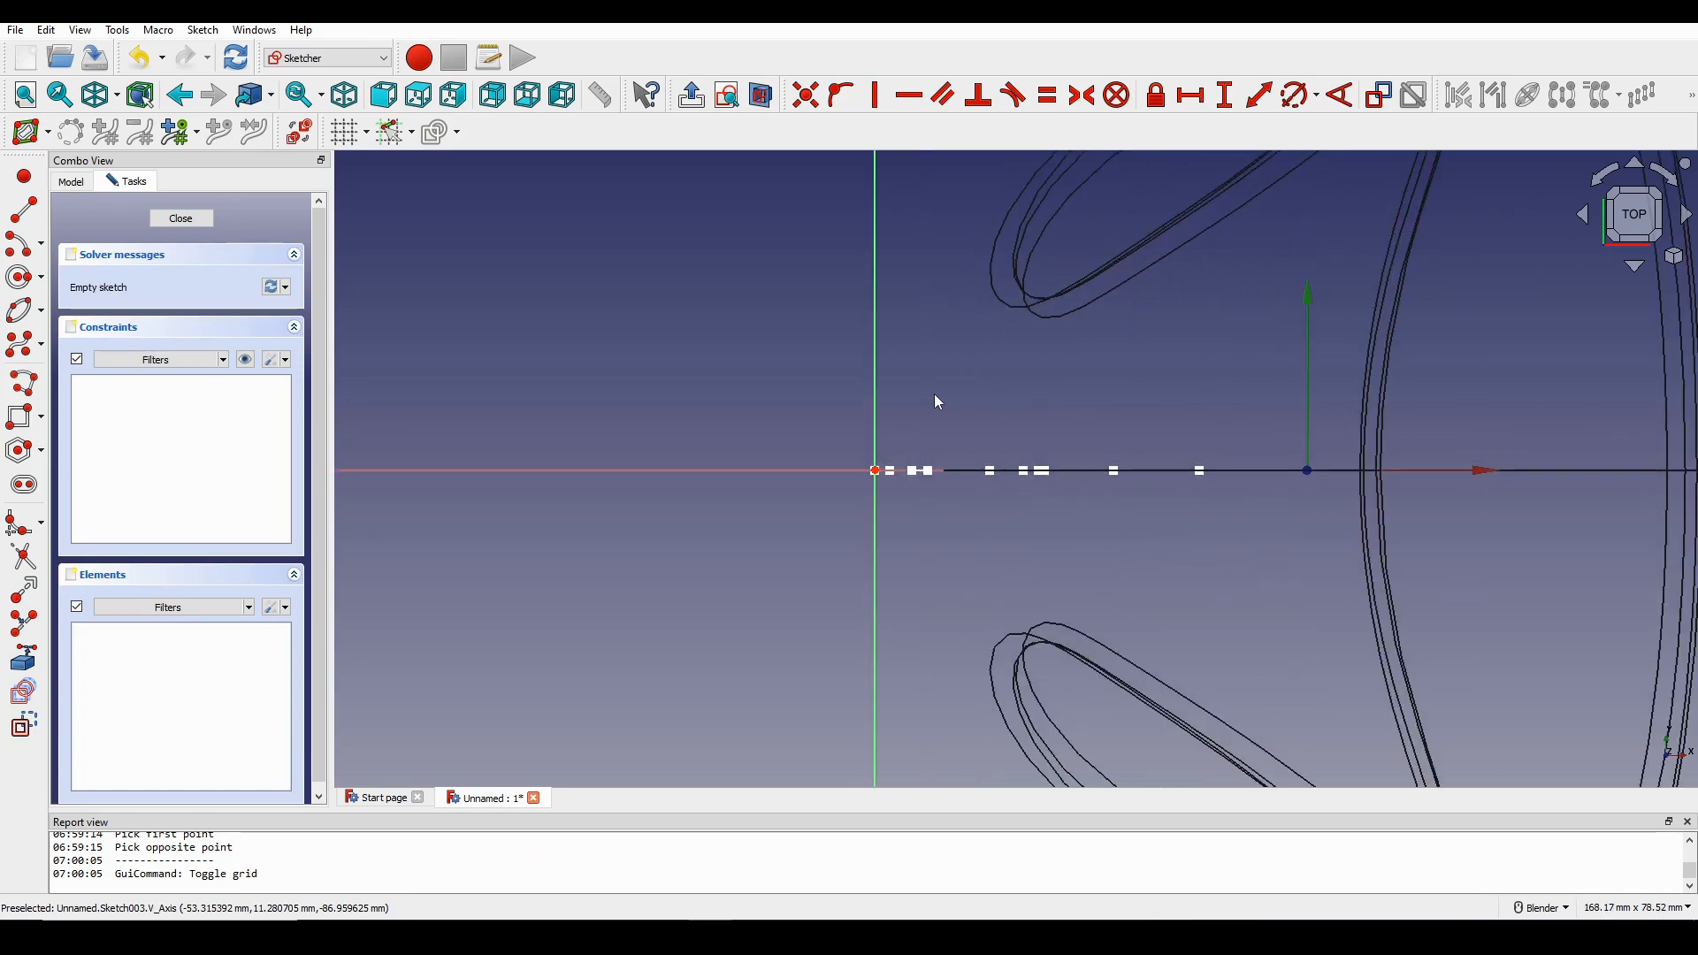
{"action": "key", "text": "Print"}
{"action": "left_click_drag", "start_coordinate": [483, 253], "coordinate": [1238, 661]}
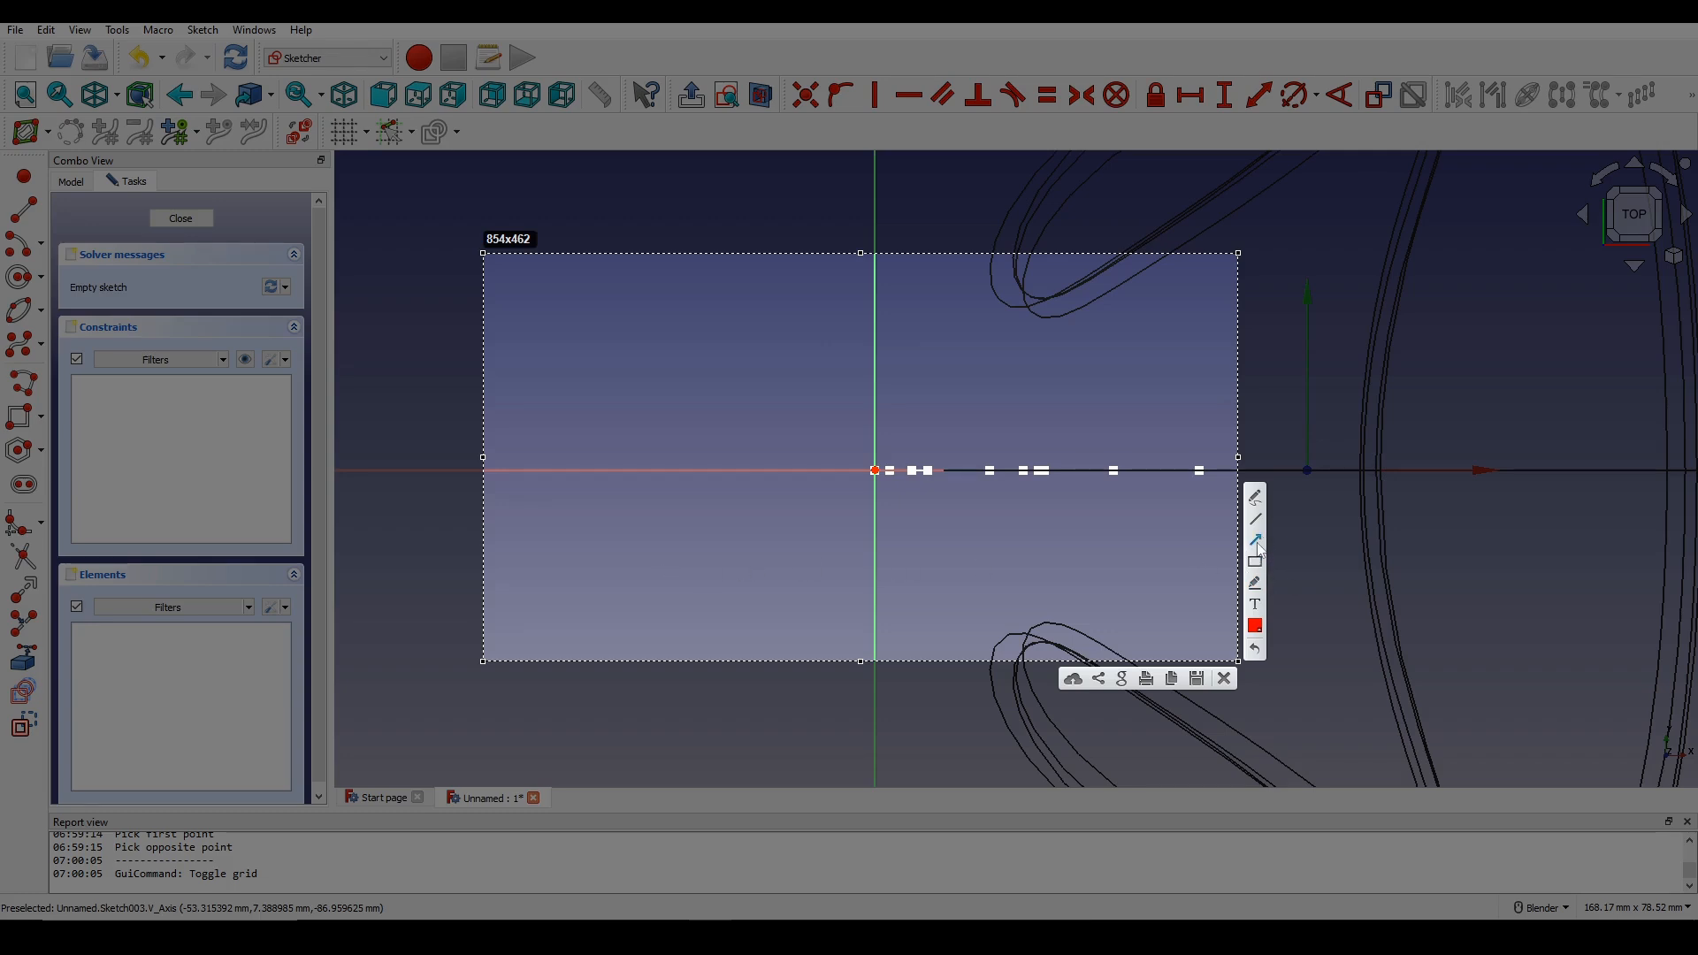
{"action": "left_click_drag", "start_coordinate": [643, 566], "coordinate": [722, 561]}
{"action": "left_click_drag", "start_coordinate": [793, 493], "coordinate": [794, 493]}
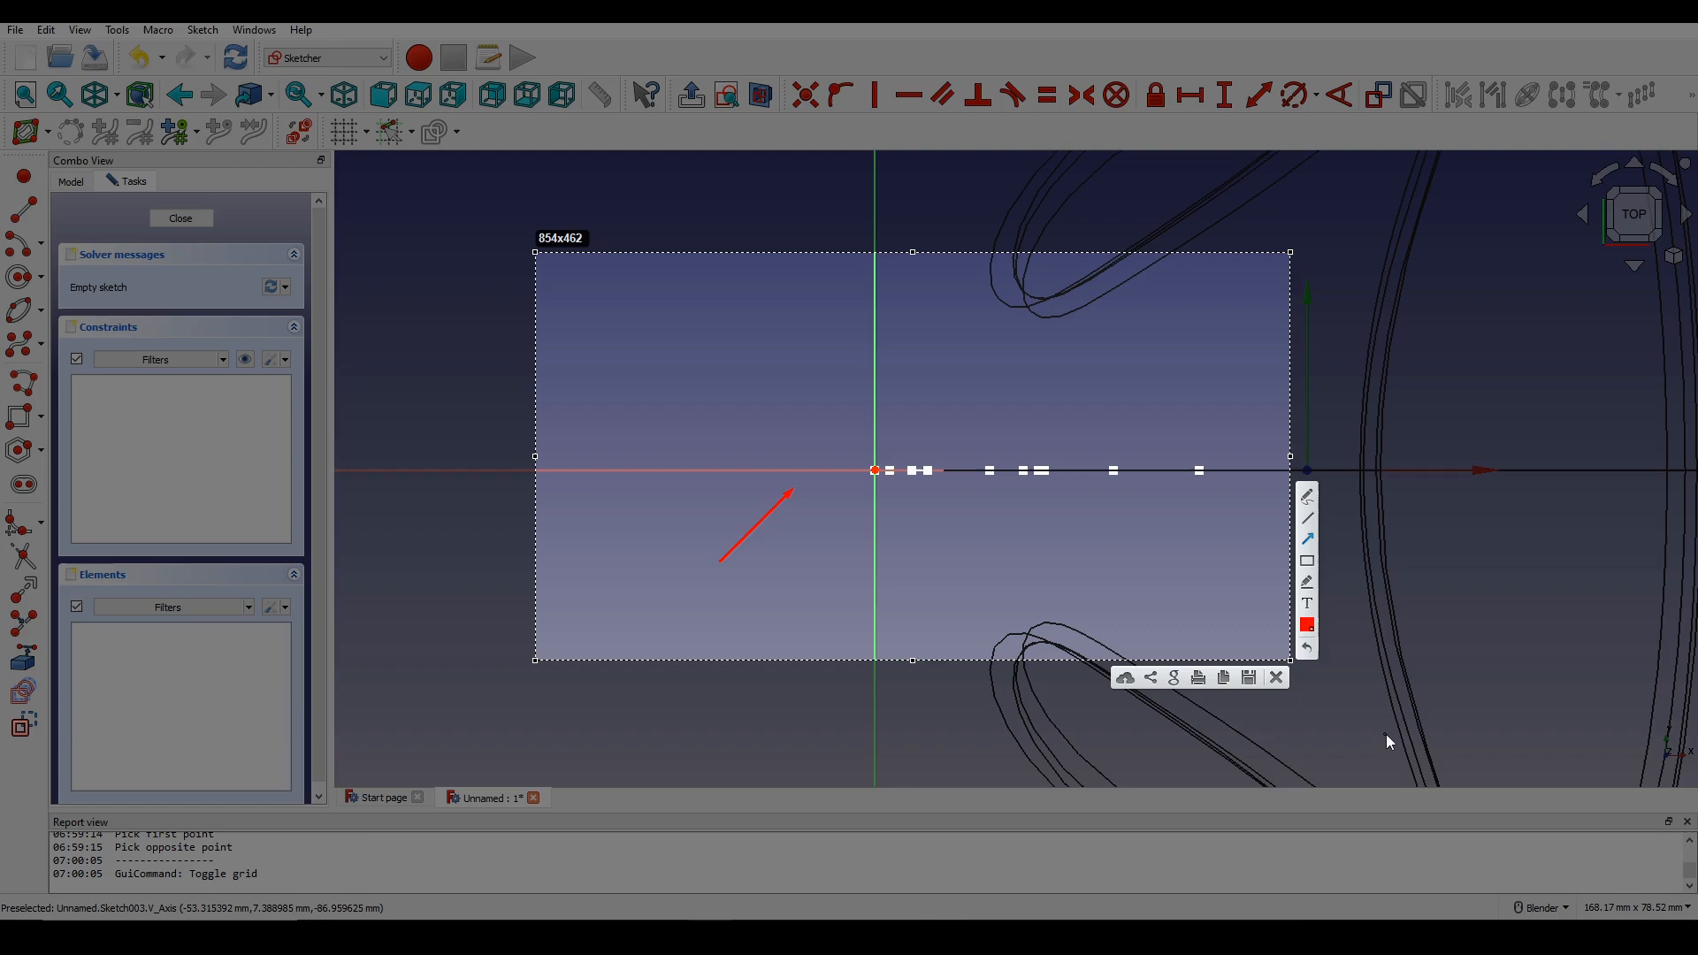
{"action": "left_click", "coordinate": [1276, 678]}
Draw a small circle centred on the horizontal axis between the leg-tip line's endpoints, and shift its centre slightly along the axis.
{"action": "scroll", "coordinate": [967, 462], "scroll_direction": "up", "scroll_amount": 3}
{"action": "mouse_move", "coordinate": [967, 463]}
{"action": "middle_mouse_down"}
{"action": "mouse_move", "coordinate": [977, 518]}
{"action": "mouse_move", "coordinate": [997, 417]}
{"action": "mouse_move", "coordinate": [899, 463]}
{"action": "mouse_move", "coordinate": [929, 447]}
{"action": "mouse_move", "coordinate": [944, 513]}
{"action": "middle_mouse_up"}
{"action": "scroll", "coordinate": [899, 462], "scroll_direction": "up", "scroll_amount": 5}
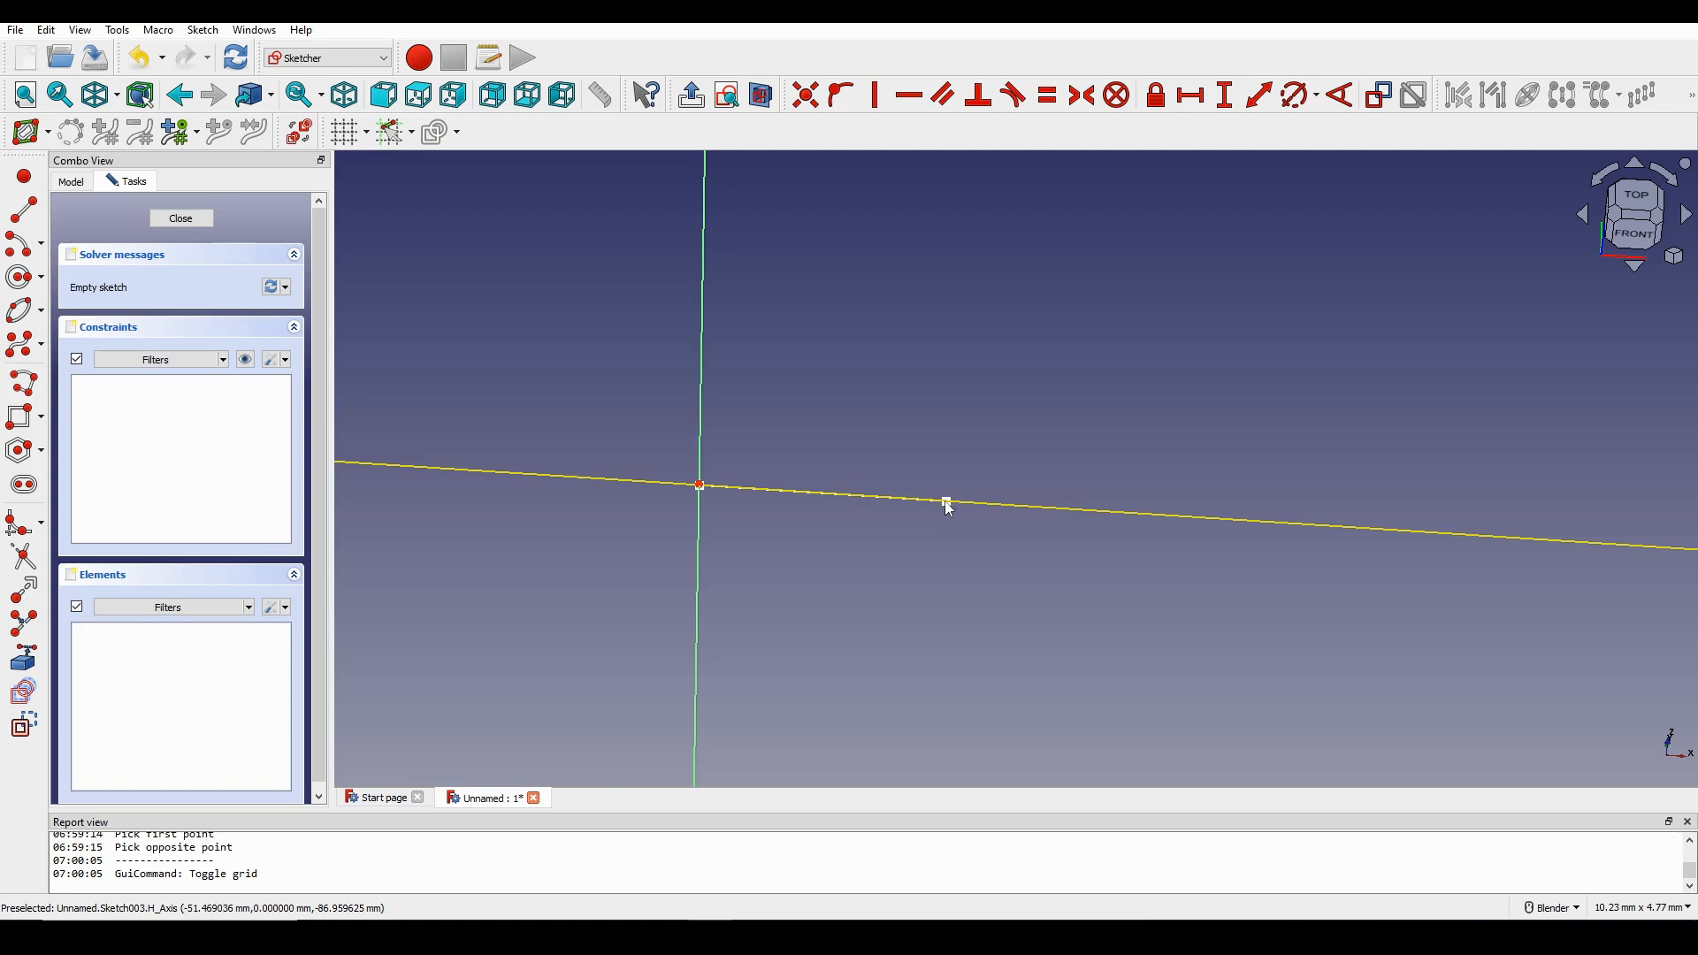
{"action": "left_click", "coordinate": [949, 502]}
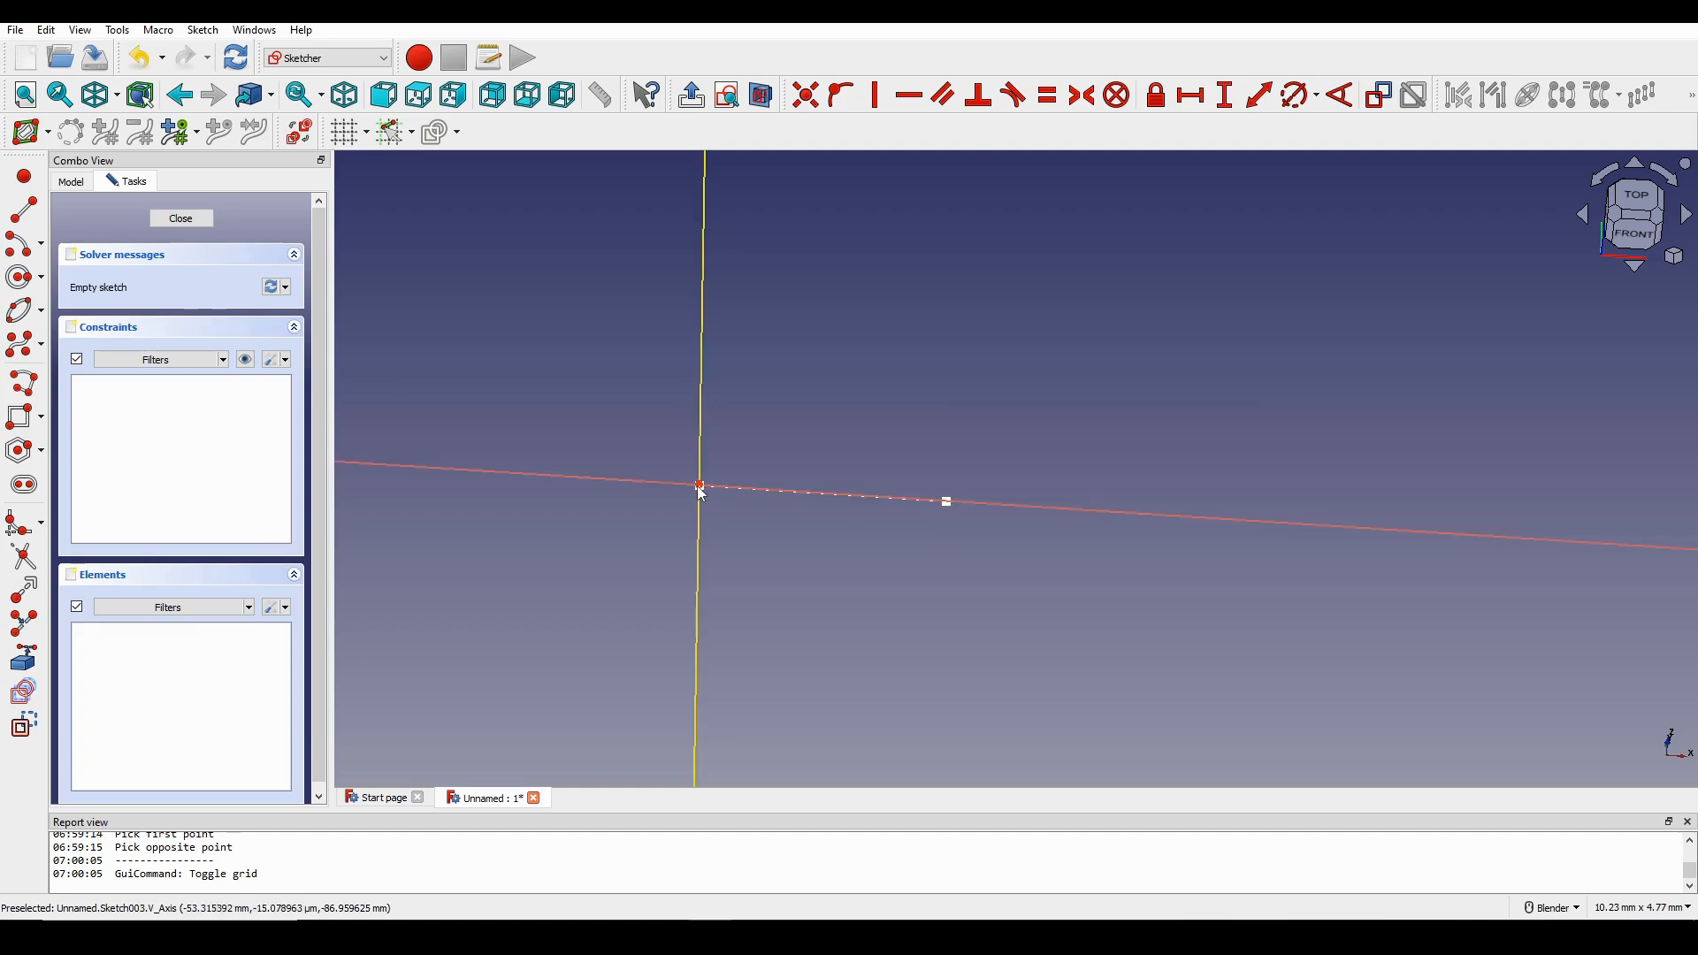
{"action": "scroll", "coordinate": [876, 467], "scroll_direction": "up", "scroll_amount": 3}
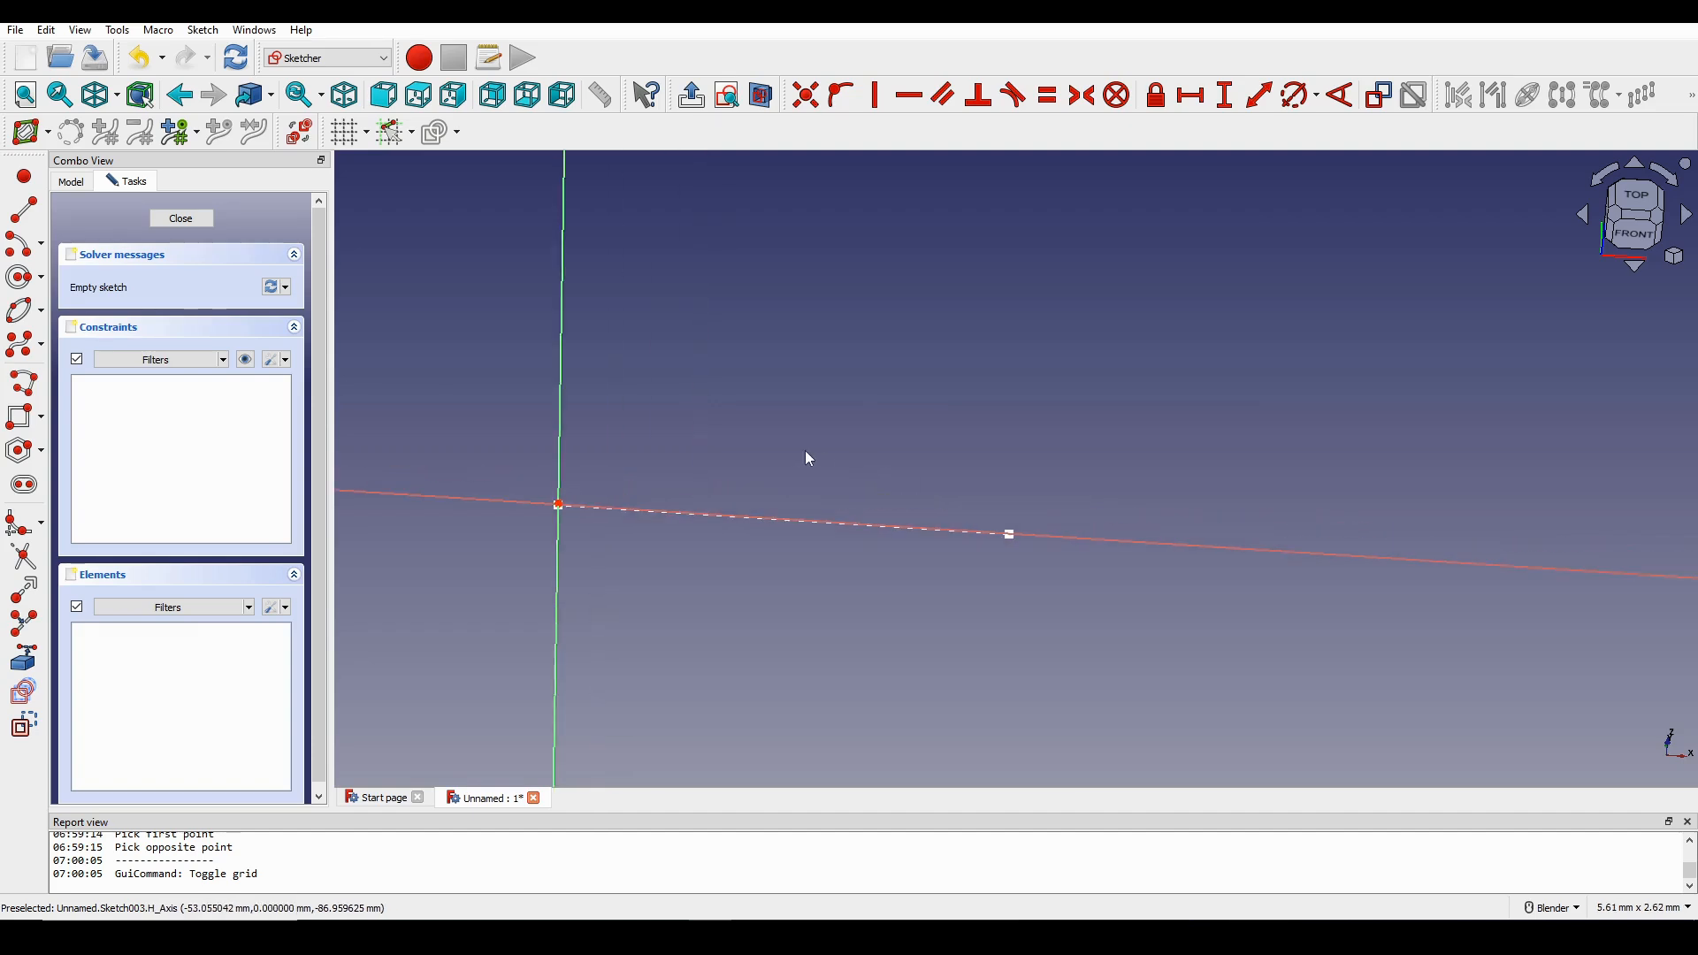
{"action": "left_click", "coordinate": [20, 283]}
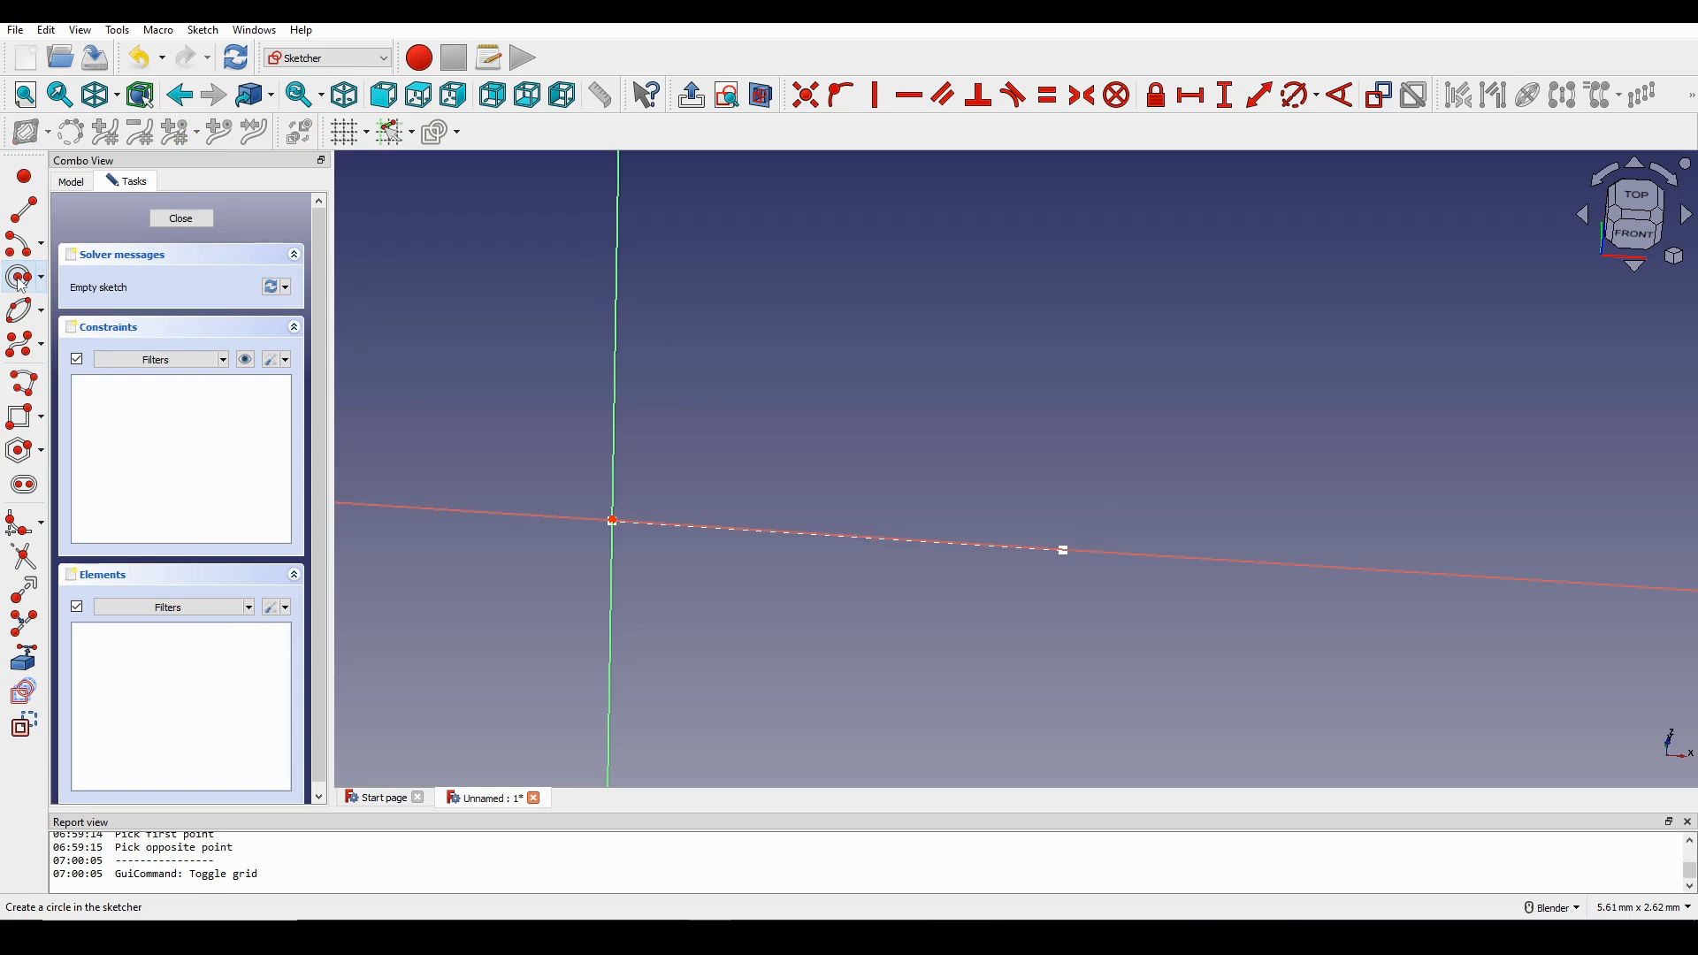
{"action": "left_click", "coordinate": [799, 532]}
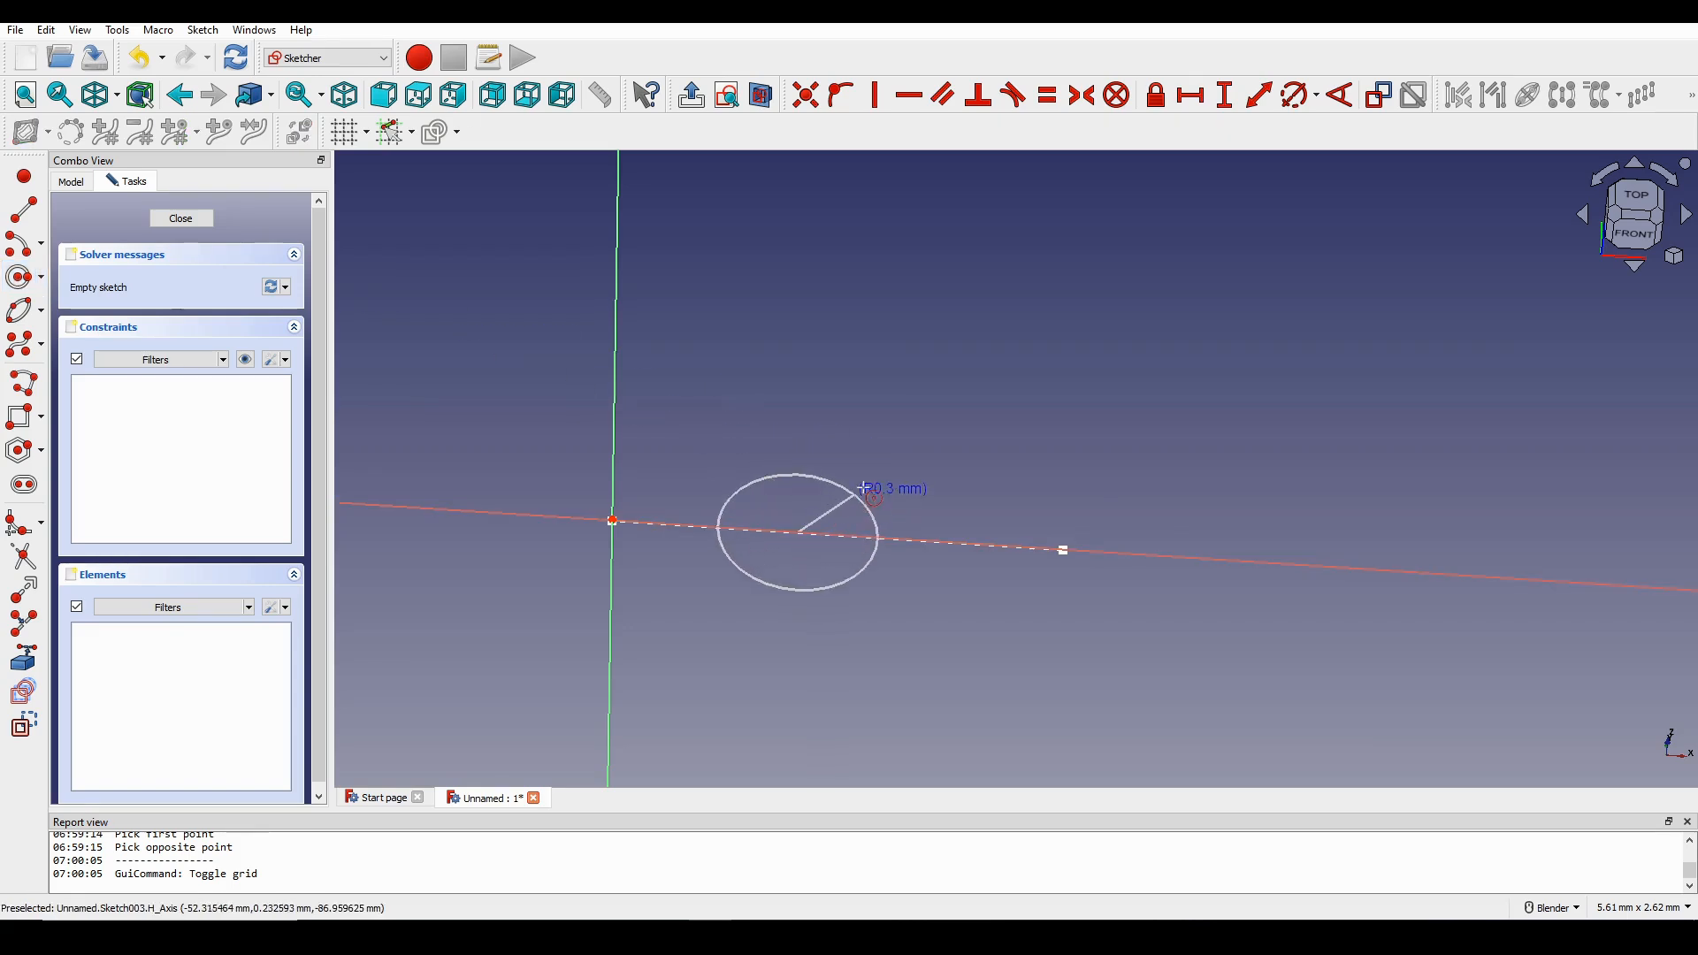
{"action": "left_click", "coordinate": [887, 478]}
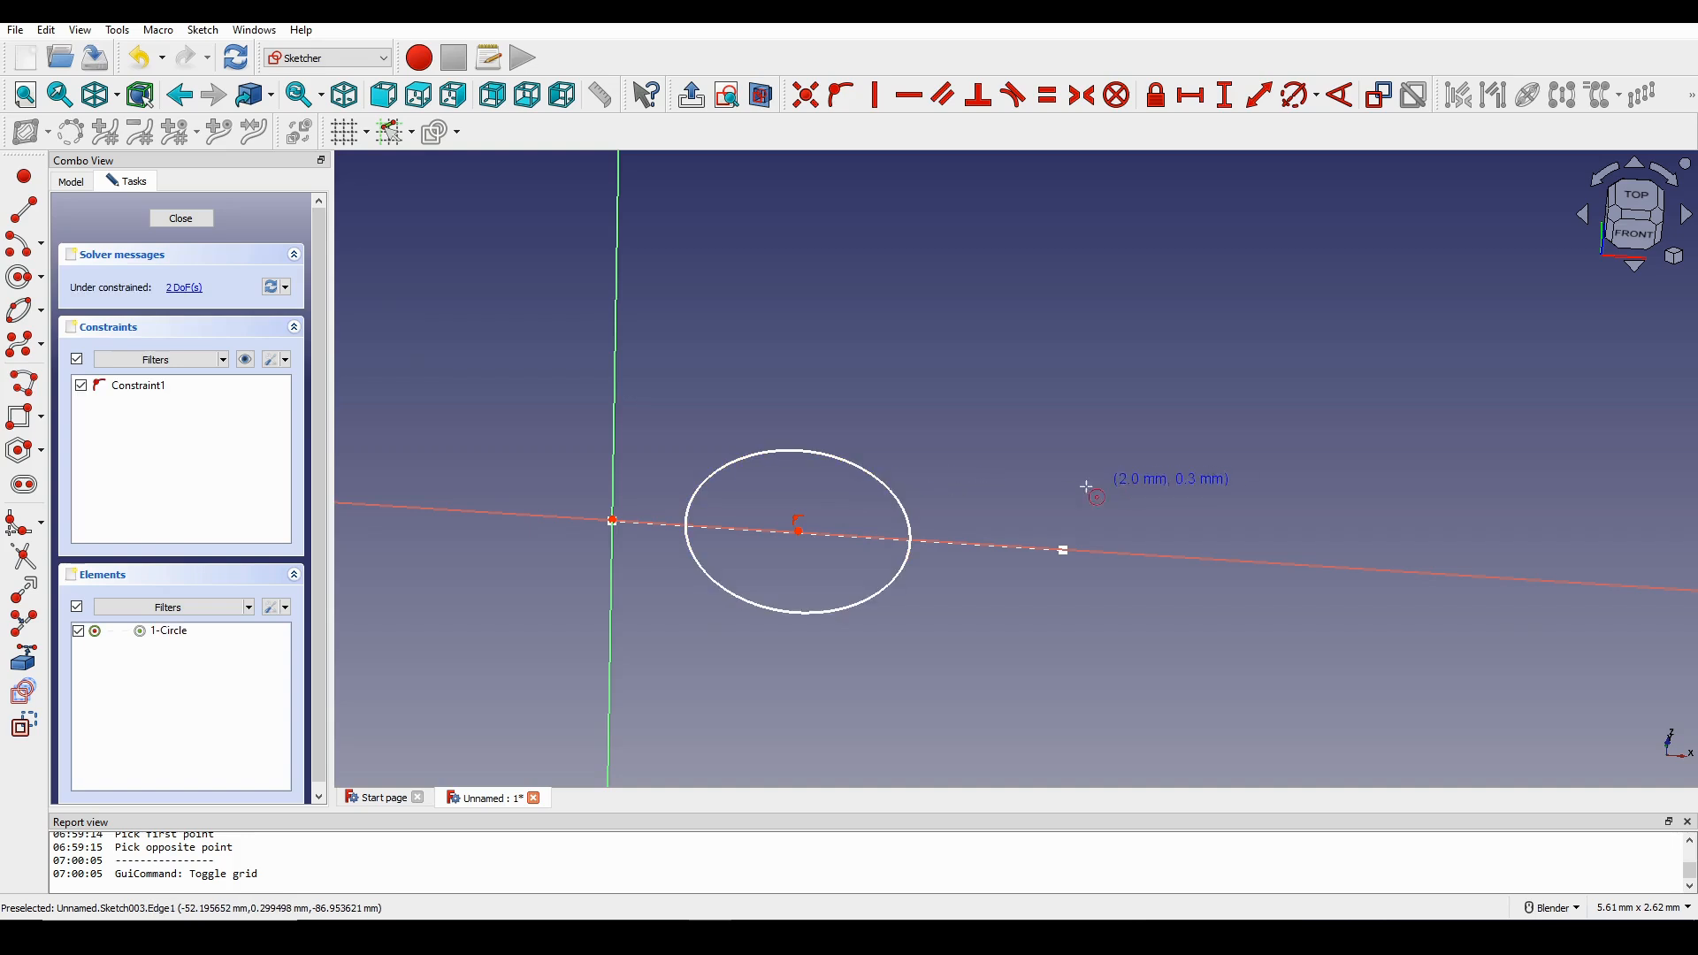
{"action": "middle_click_drag", "start_coordinate": [979, 459], "coordinate": [912, 499]}
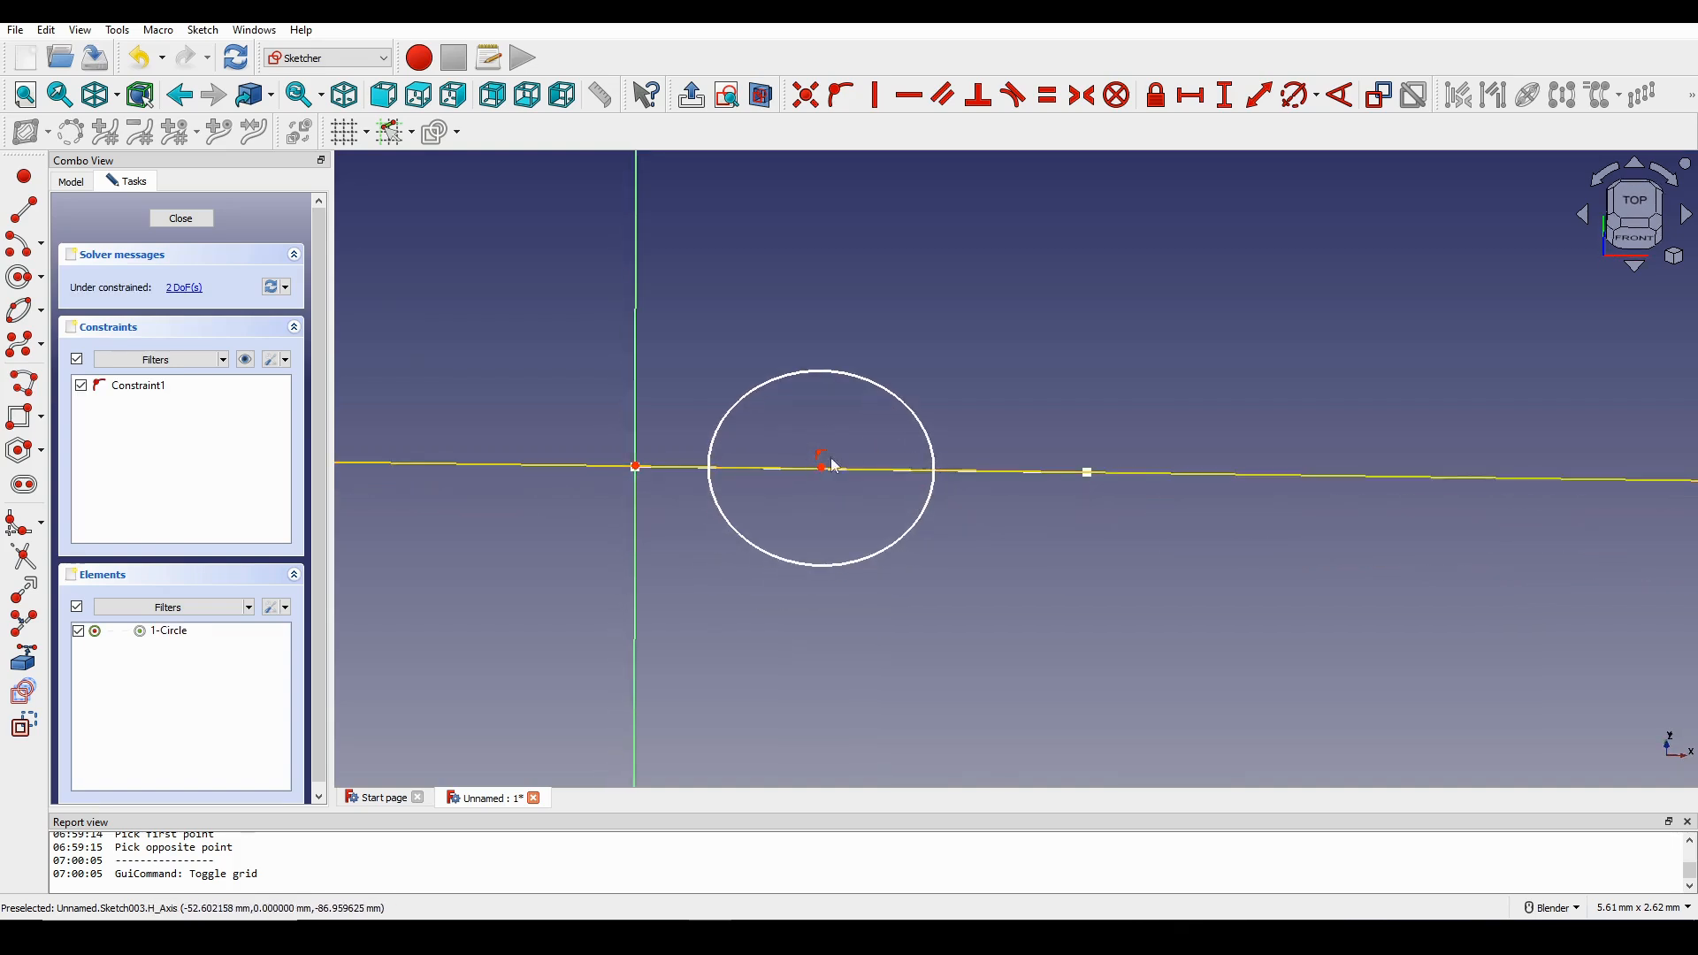
{"action": "mouse_move", "coordinate": [823, 468]}
{"action": "left_mouse_down"}
{"action": "mouse_move", "coordinate": [873, 481]}
{"action": "mouse_move", "coordinate": [845, 474]}
{"action": "left_mouse_up"}
{"action": "middle_click_drag", "start_coordinate": [912, 414], "coordinate": [887, 441], "text": "shift"}
{"action": "middle_click_drag", "start_coordinate": [940, 263], "coordinate": [911, 280], "text": "shift"}
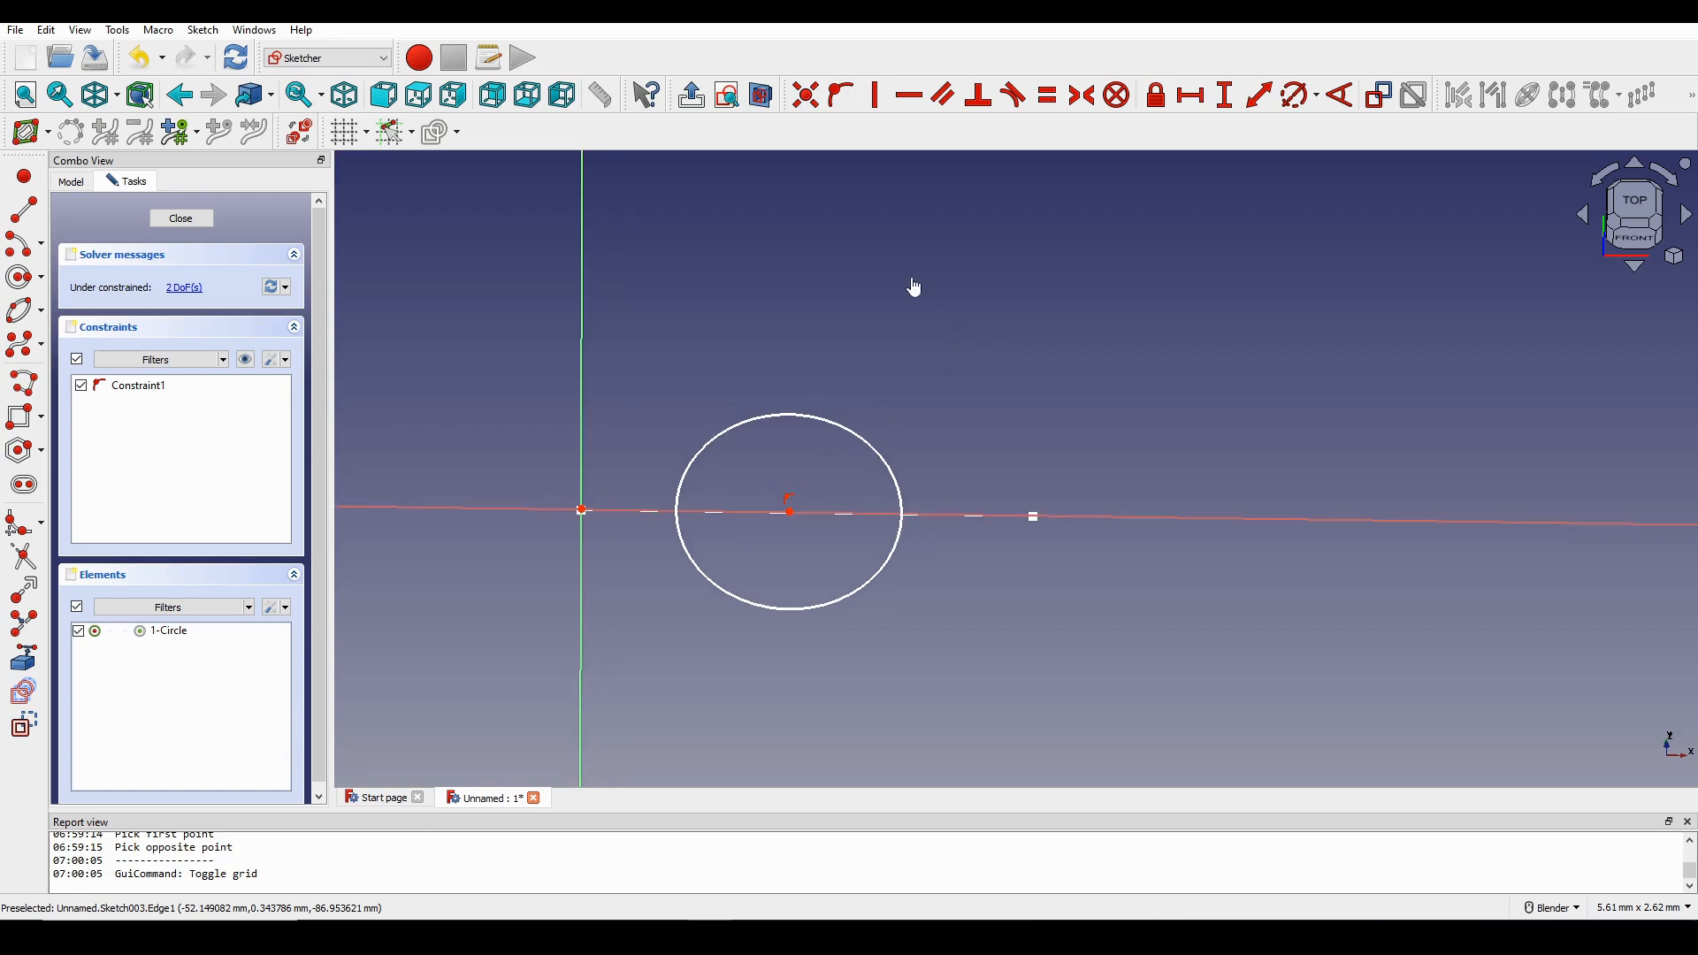
Try to constrain the circle onto the far endpoint of the leg-tip line with a point-on-object constraint.
{"action": "left_click", "coordinate": [842, 97]}
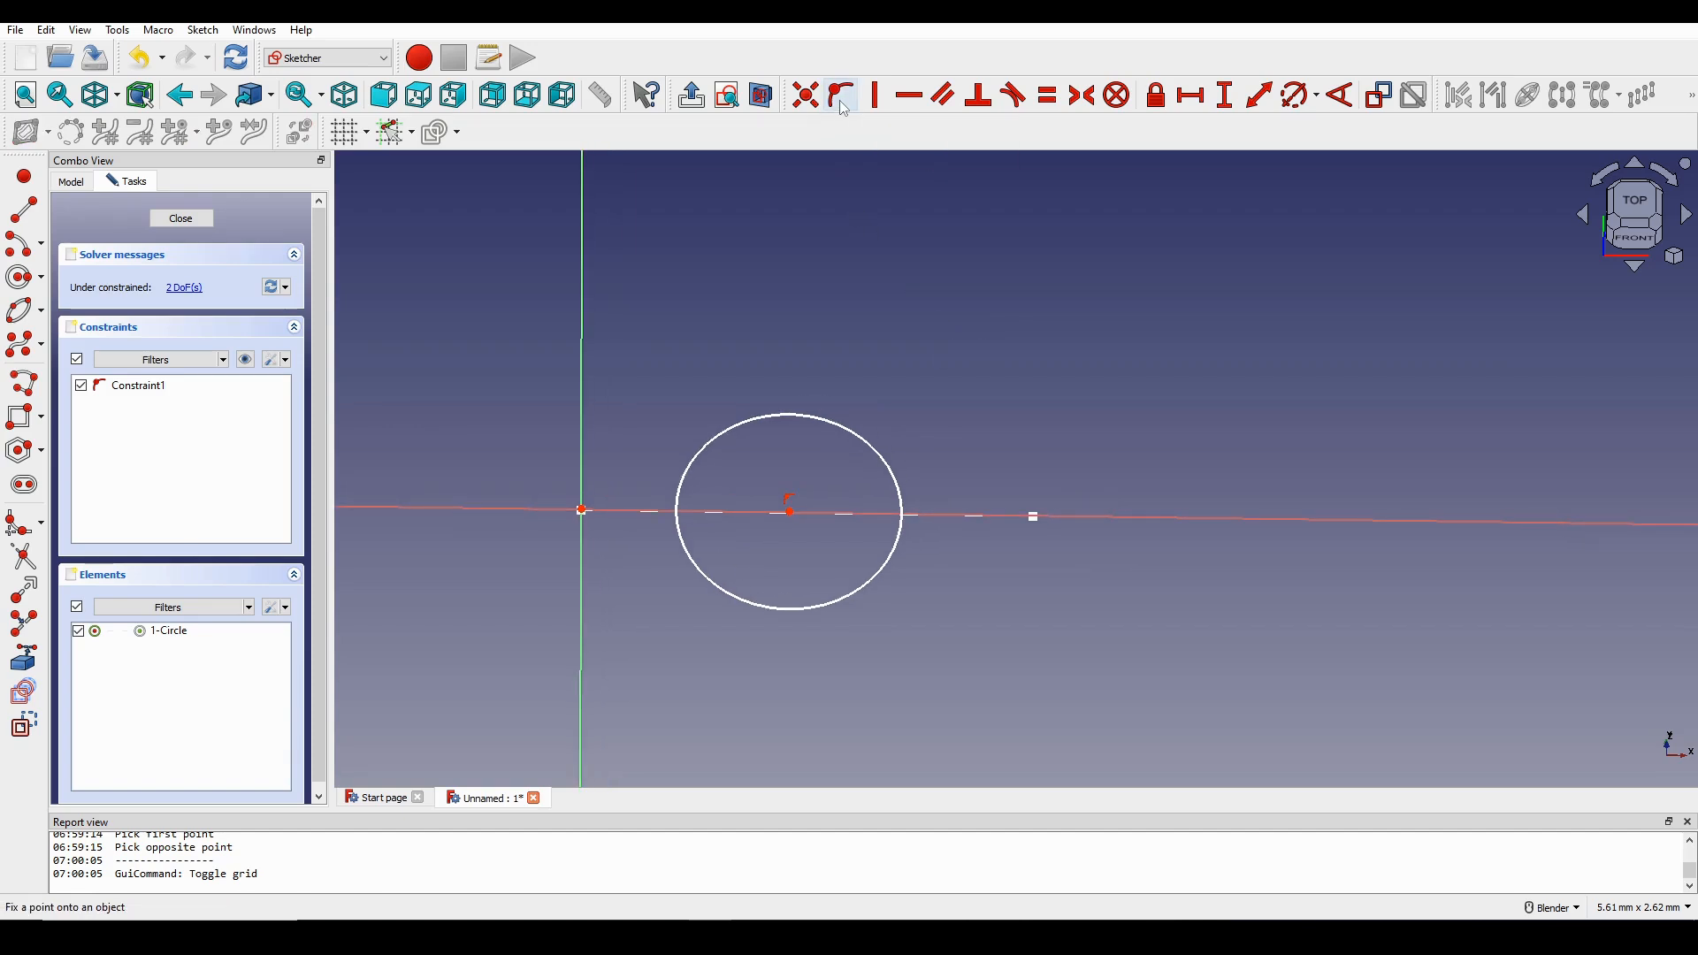
{"action": "left_click", "coordinate": [678, 536]}
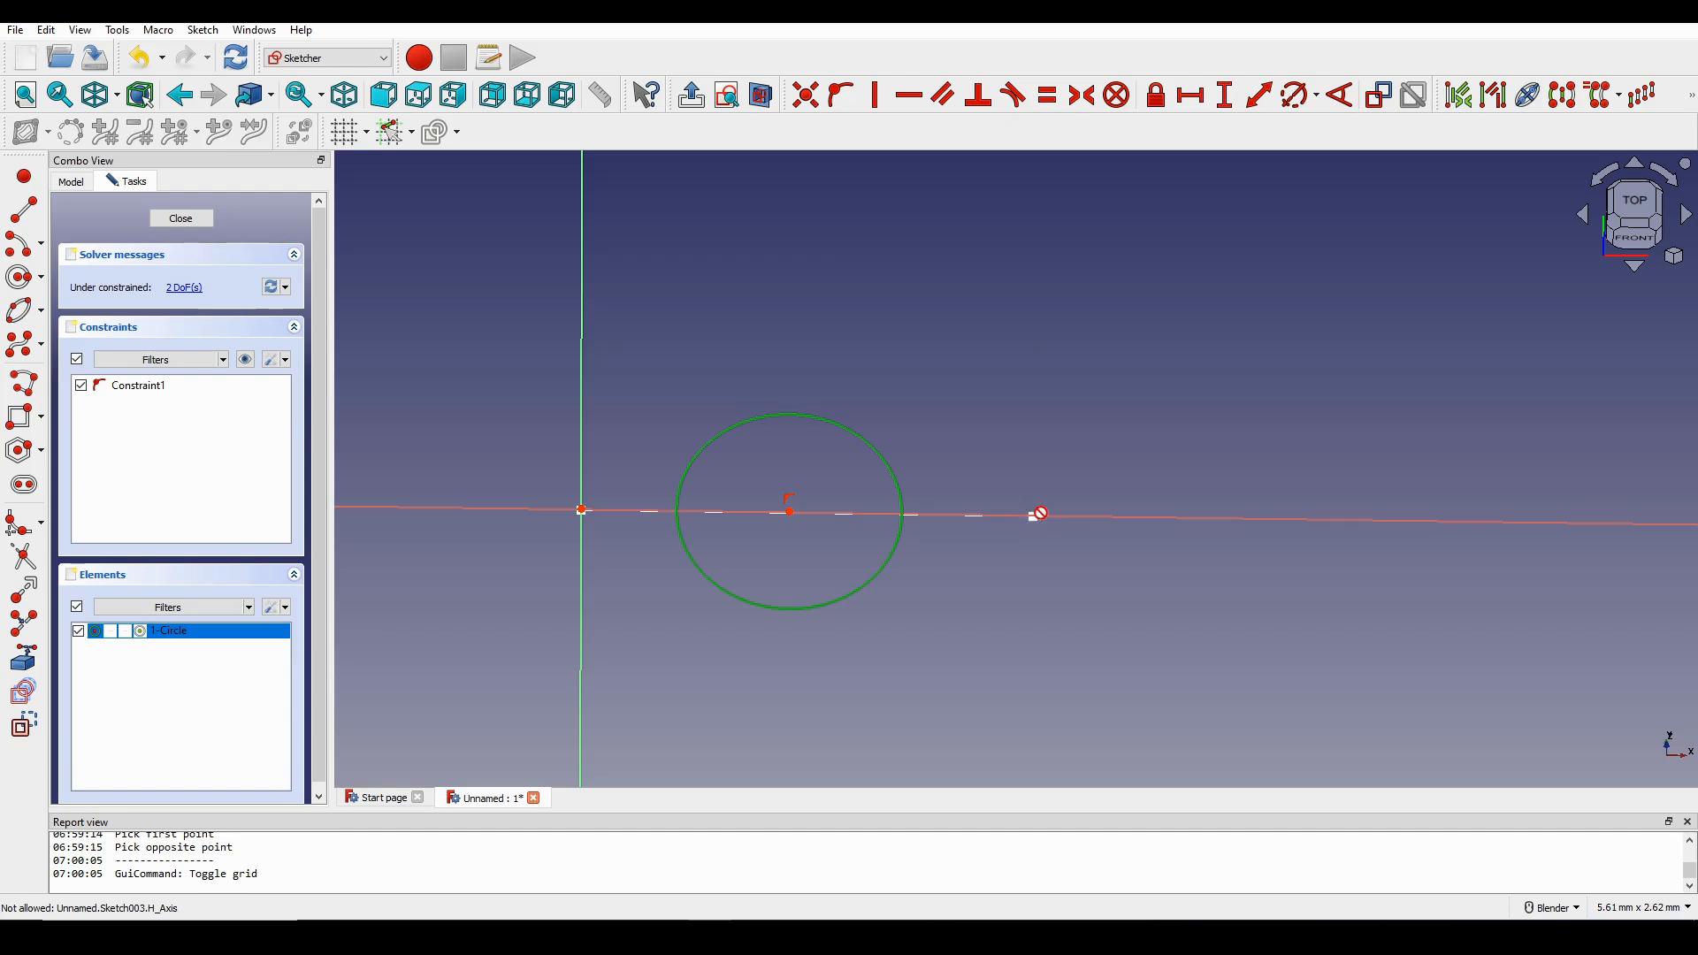
{"action": "scroll", "coordinate": [1040, 513], "scroll_direction": "up", "scroll_amount": 2}
{"action": "left_click", "coordinate": [1051, 376]}
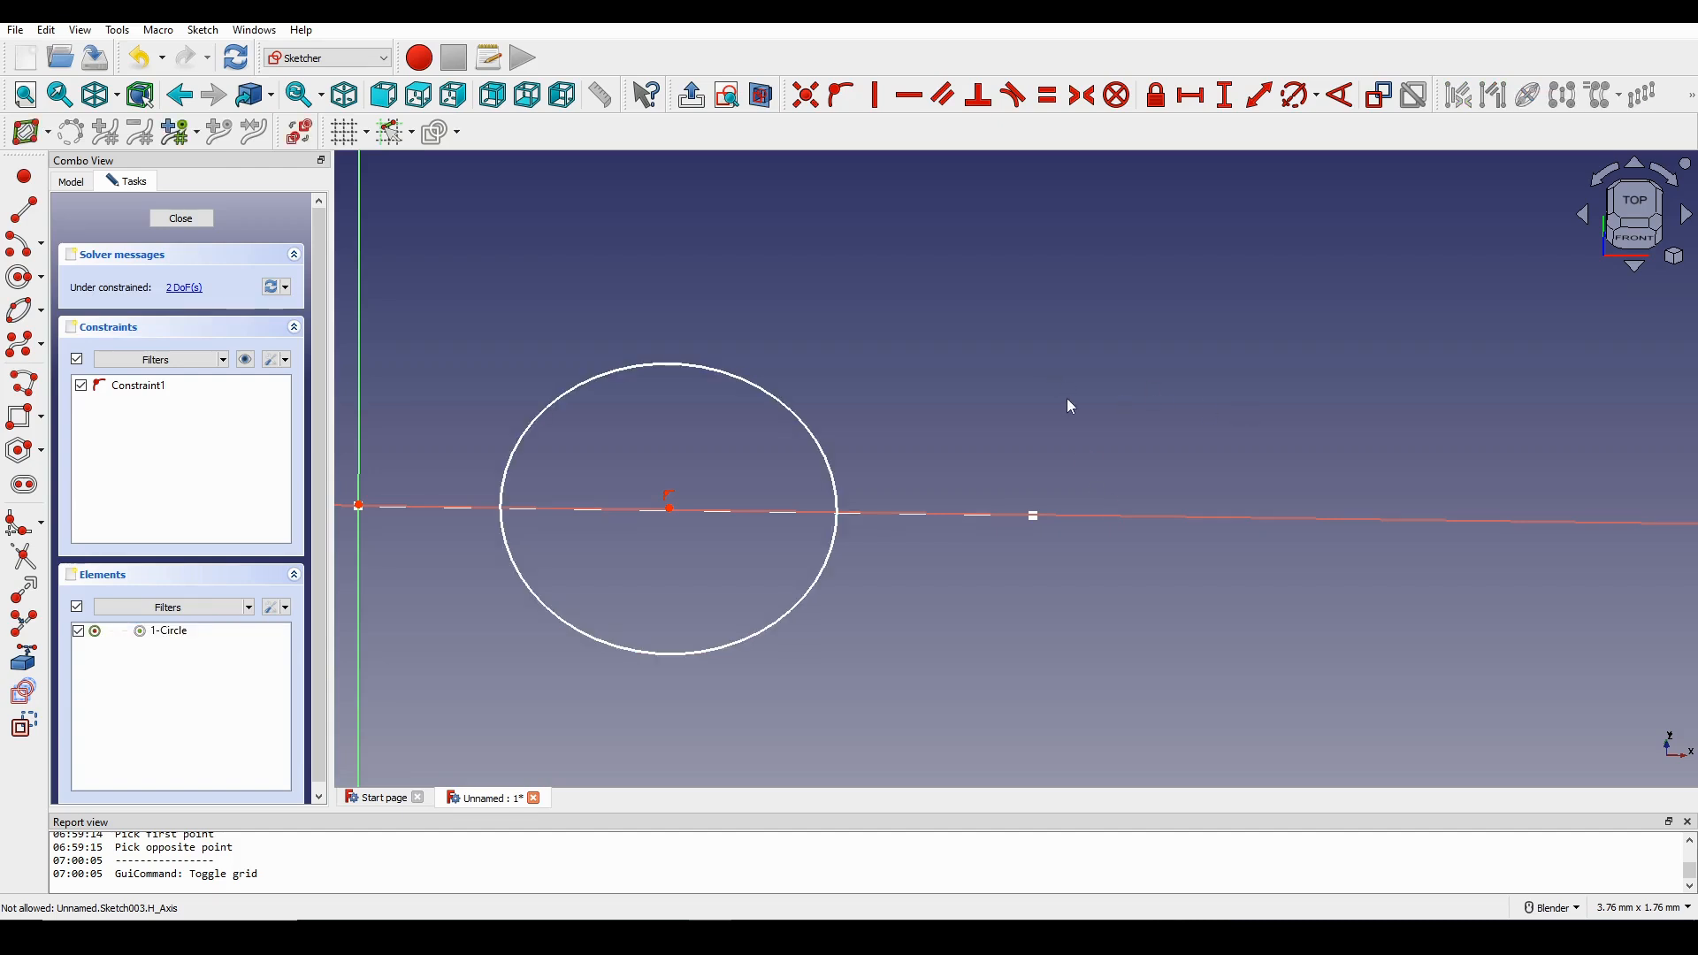
Link the leg-tip line into the sketch as external geometry.
{"action": "mouse_move", "coordinate": [1067, 398]}
{"action": "middle_mouse_down"}
{"action": "mouse_move", "coordinate": [1144, 314]}
{"action": "mouse_move", "coordinate": [1068, 353]}
{"action": "mouse_move", "coordinate": [1108, 414]}
{"action": "mouse_move", "coordinate": [1084, 342]}
{"action": "mouse_move", "coordinate": [1057, 372]}
{"action": "middle_mouse_up"}
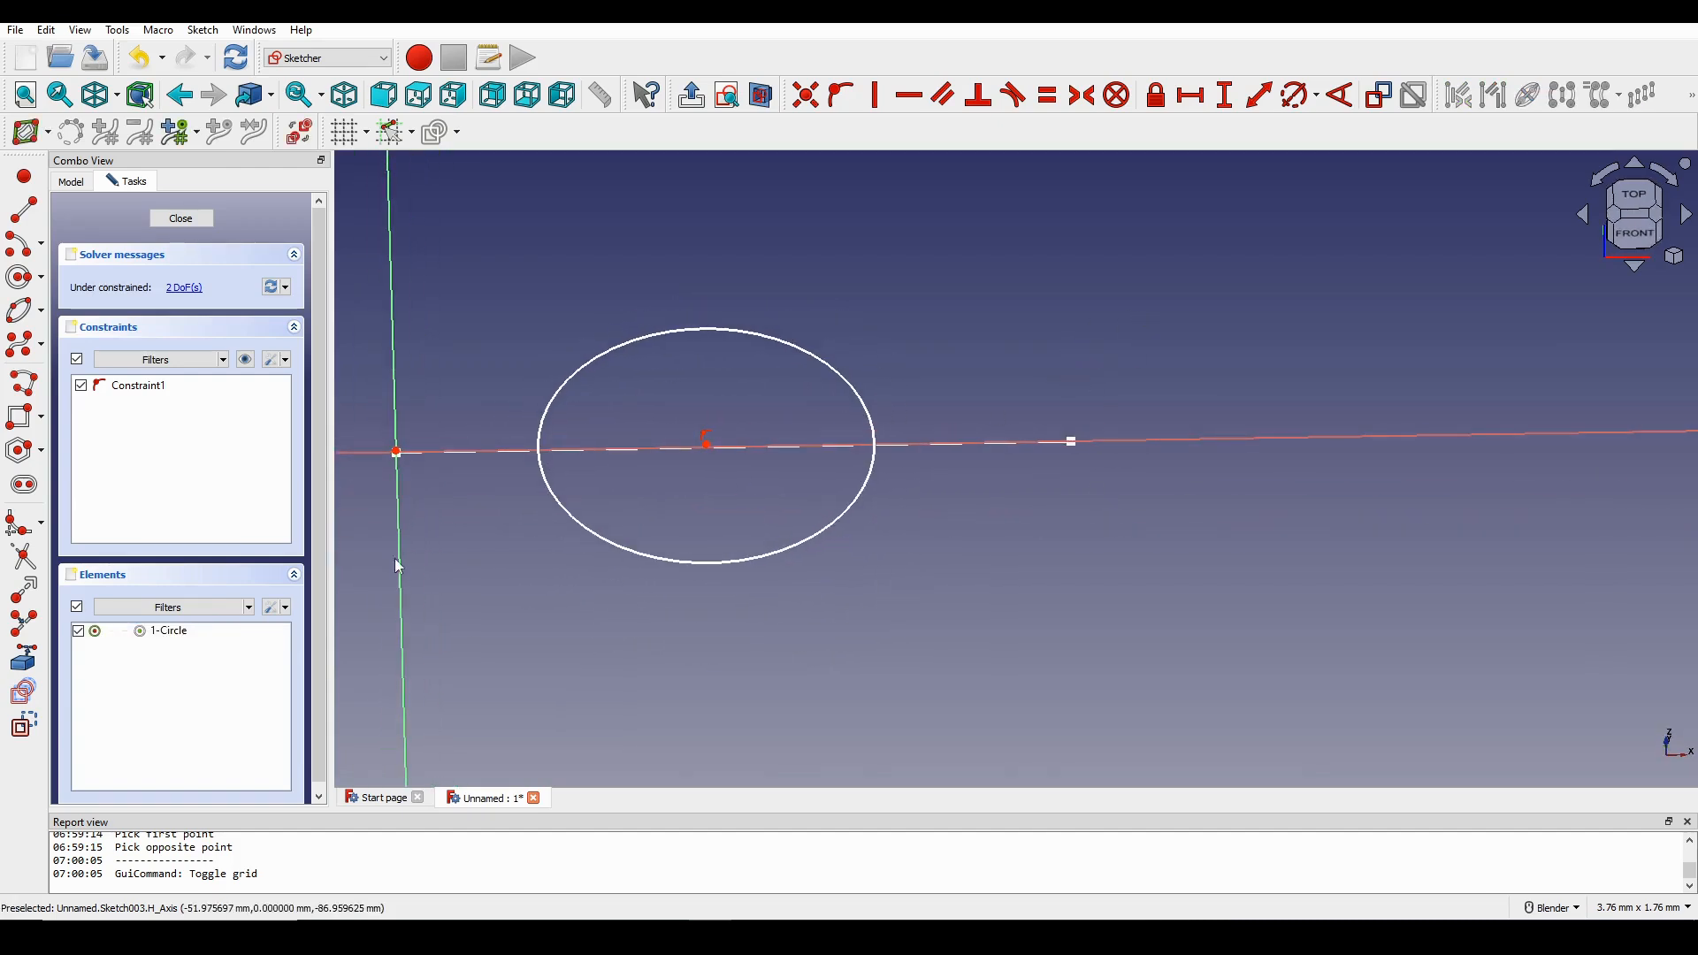
{"action": "left_click", "coordinate": [23, 660]}
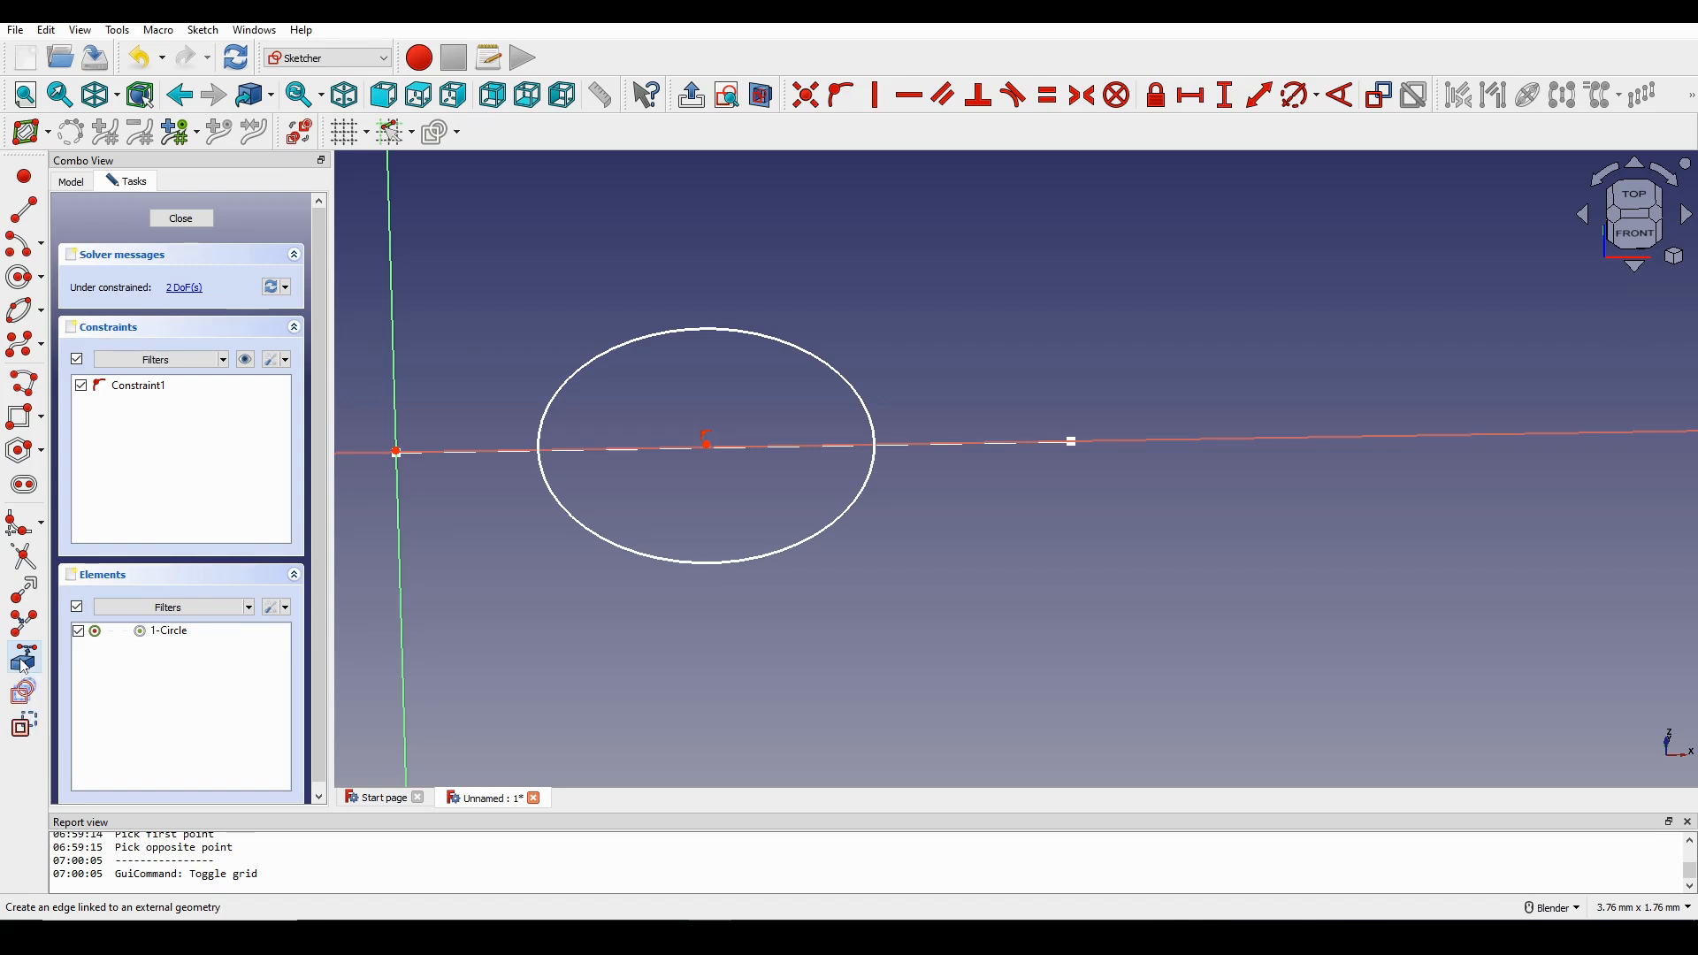
{"action": "left_click", "coordinate": [1068, 443]}
{"action": "mouse_move", "coordinate": [890, 486]}
{"action": "middle_mouse_down", "text": "shift"}
{"action": "mouse_move", "coordinate": [985, 506]}
{"action": "mouse_move", "coordinate": [946, 535]}
{"action": "middle_mouse_up", "text": "shift"}
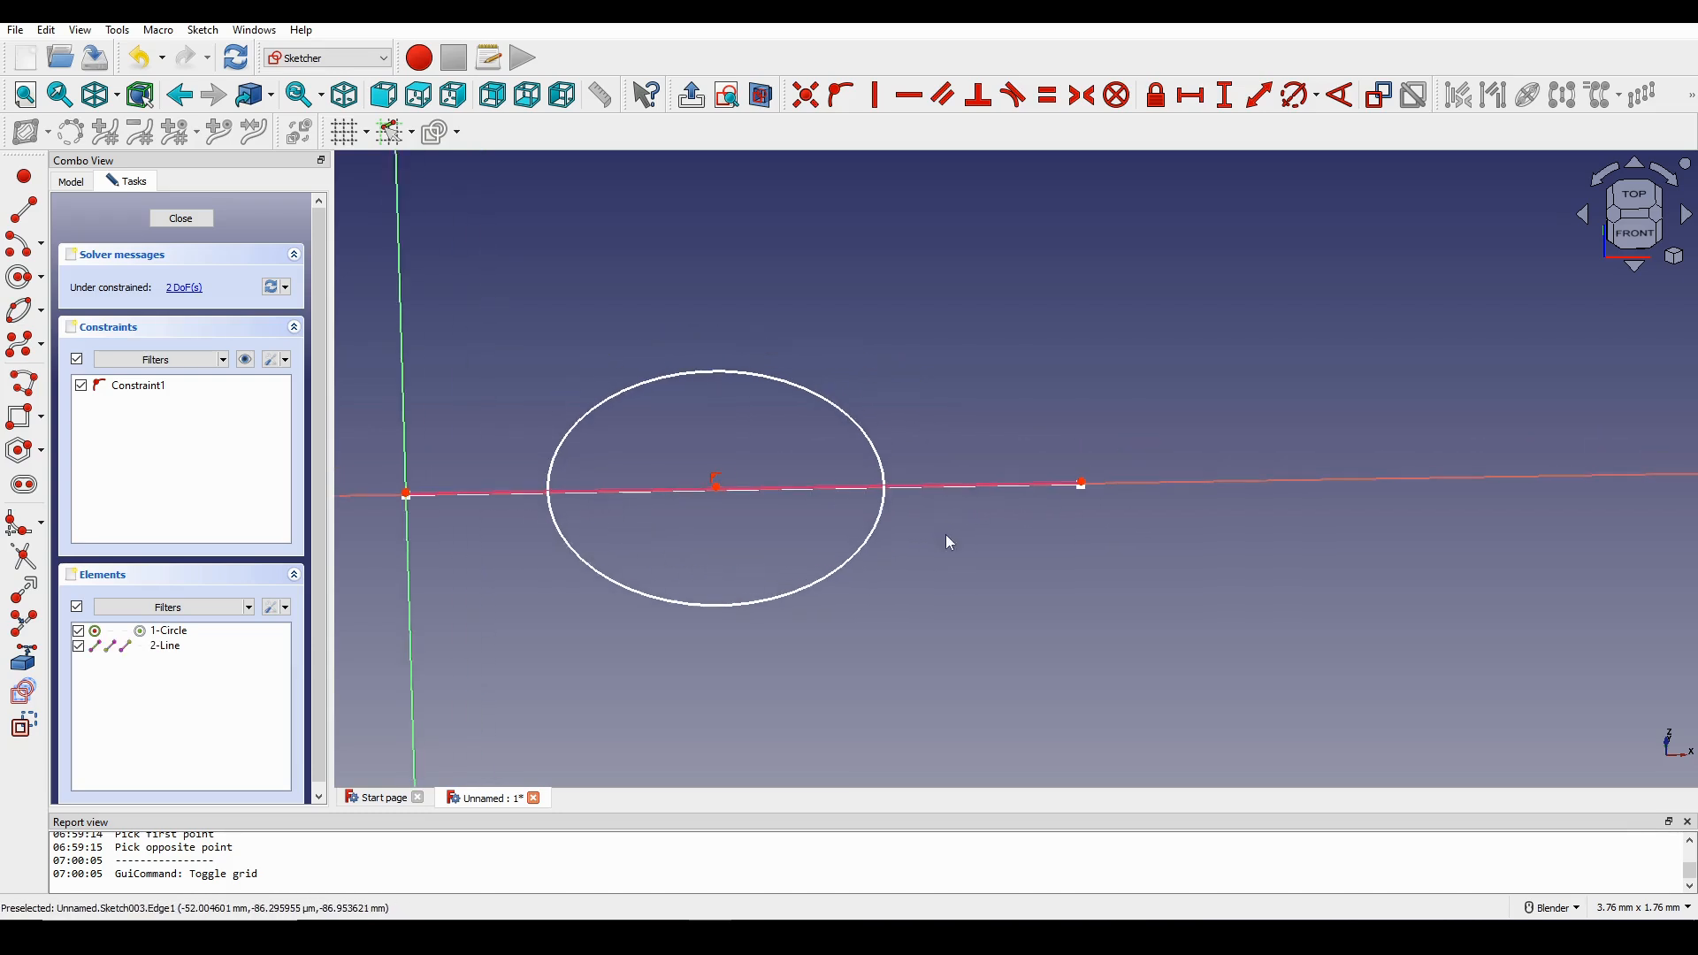
Constrain the circle to pass through both endpoints of the linked leg-tip line with point-on-object constraints.
{"action": "left_click", "coordinate": [845, 98]}
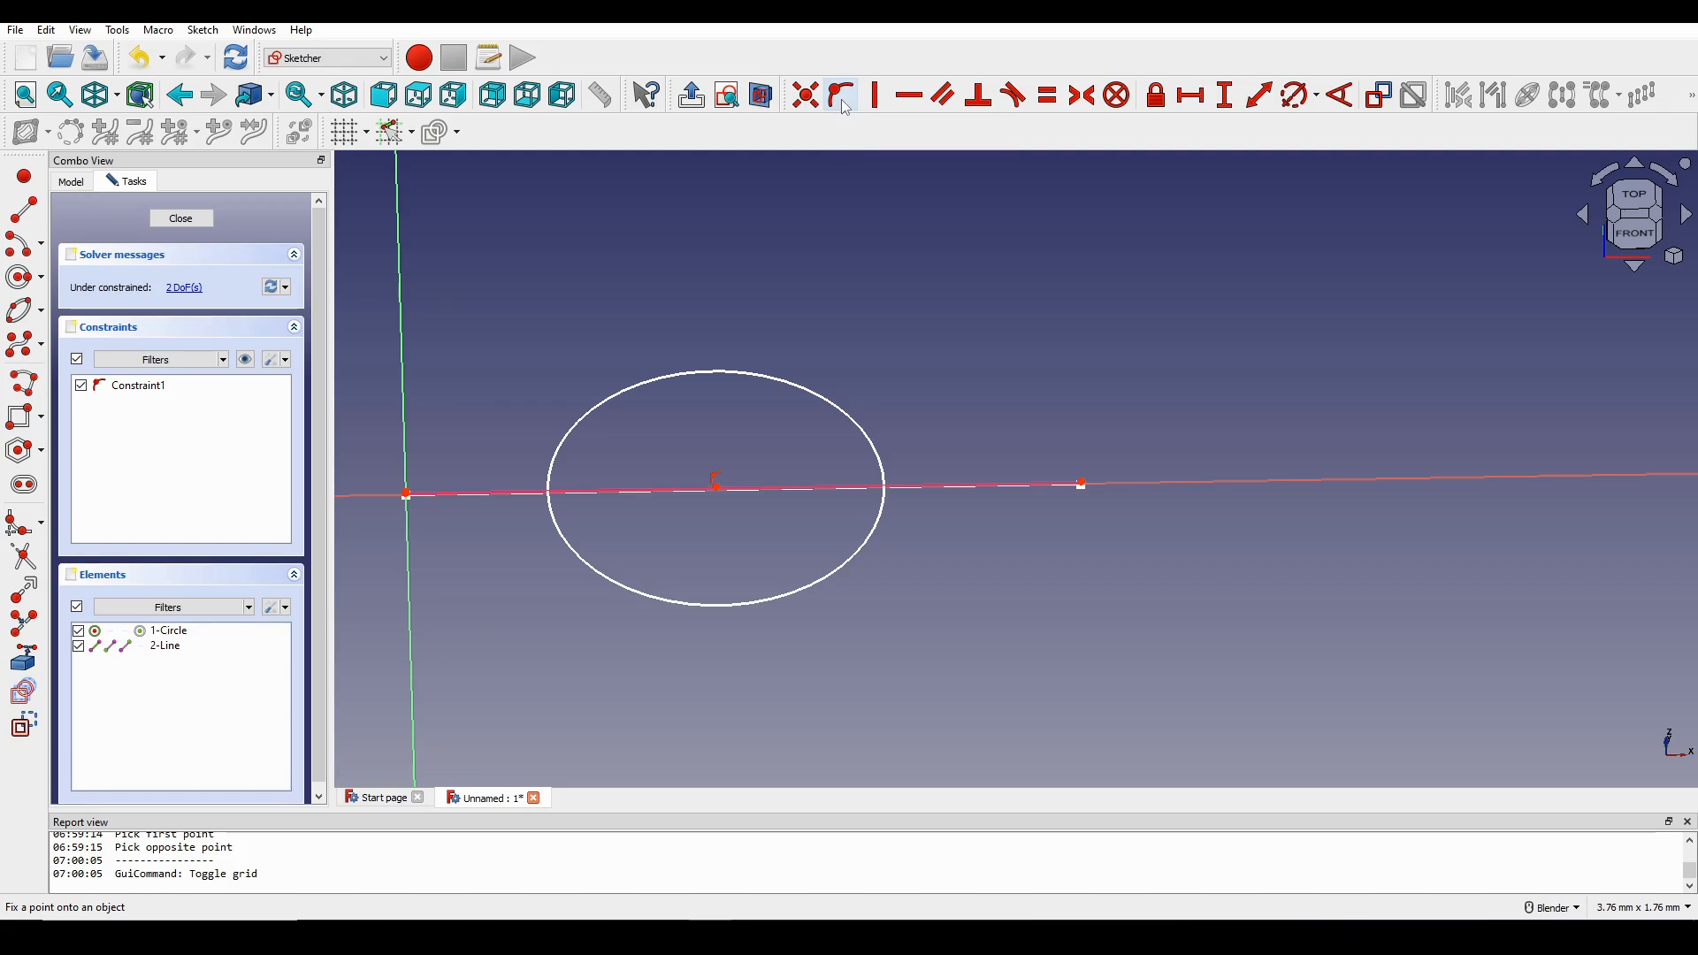
{"action": "left_click", "coordinate": [886, 511]}
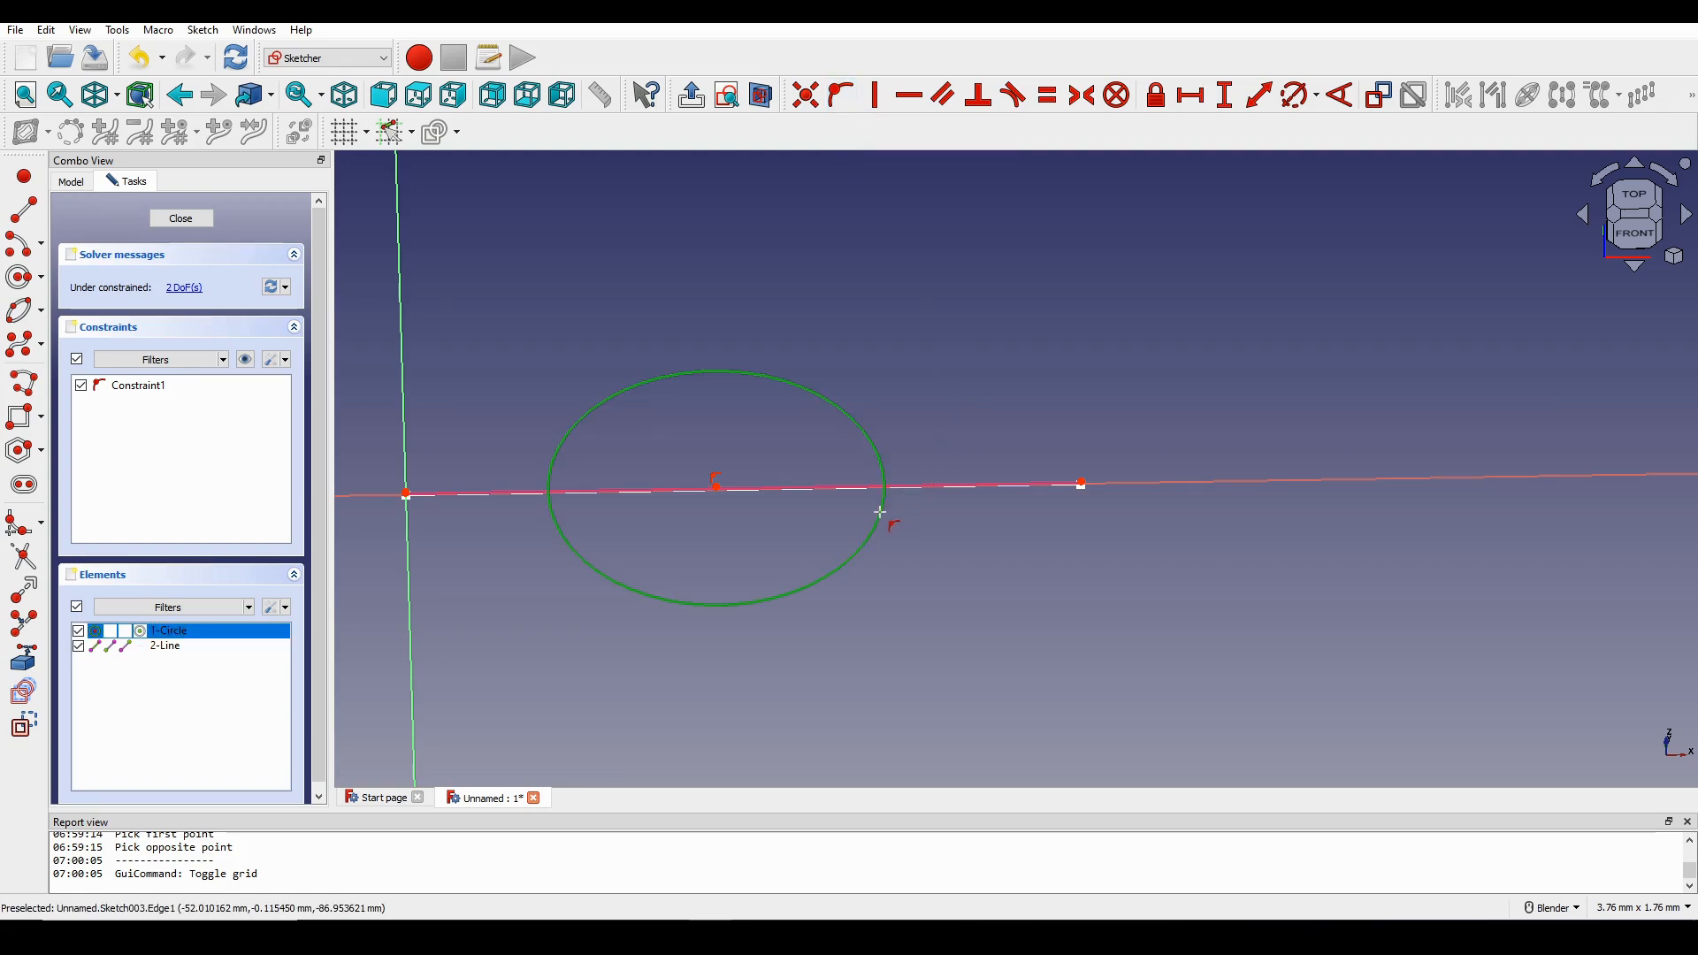
{"action": "left_click", "coordinate": [1081, 482]}
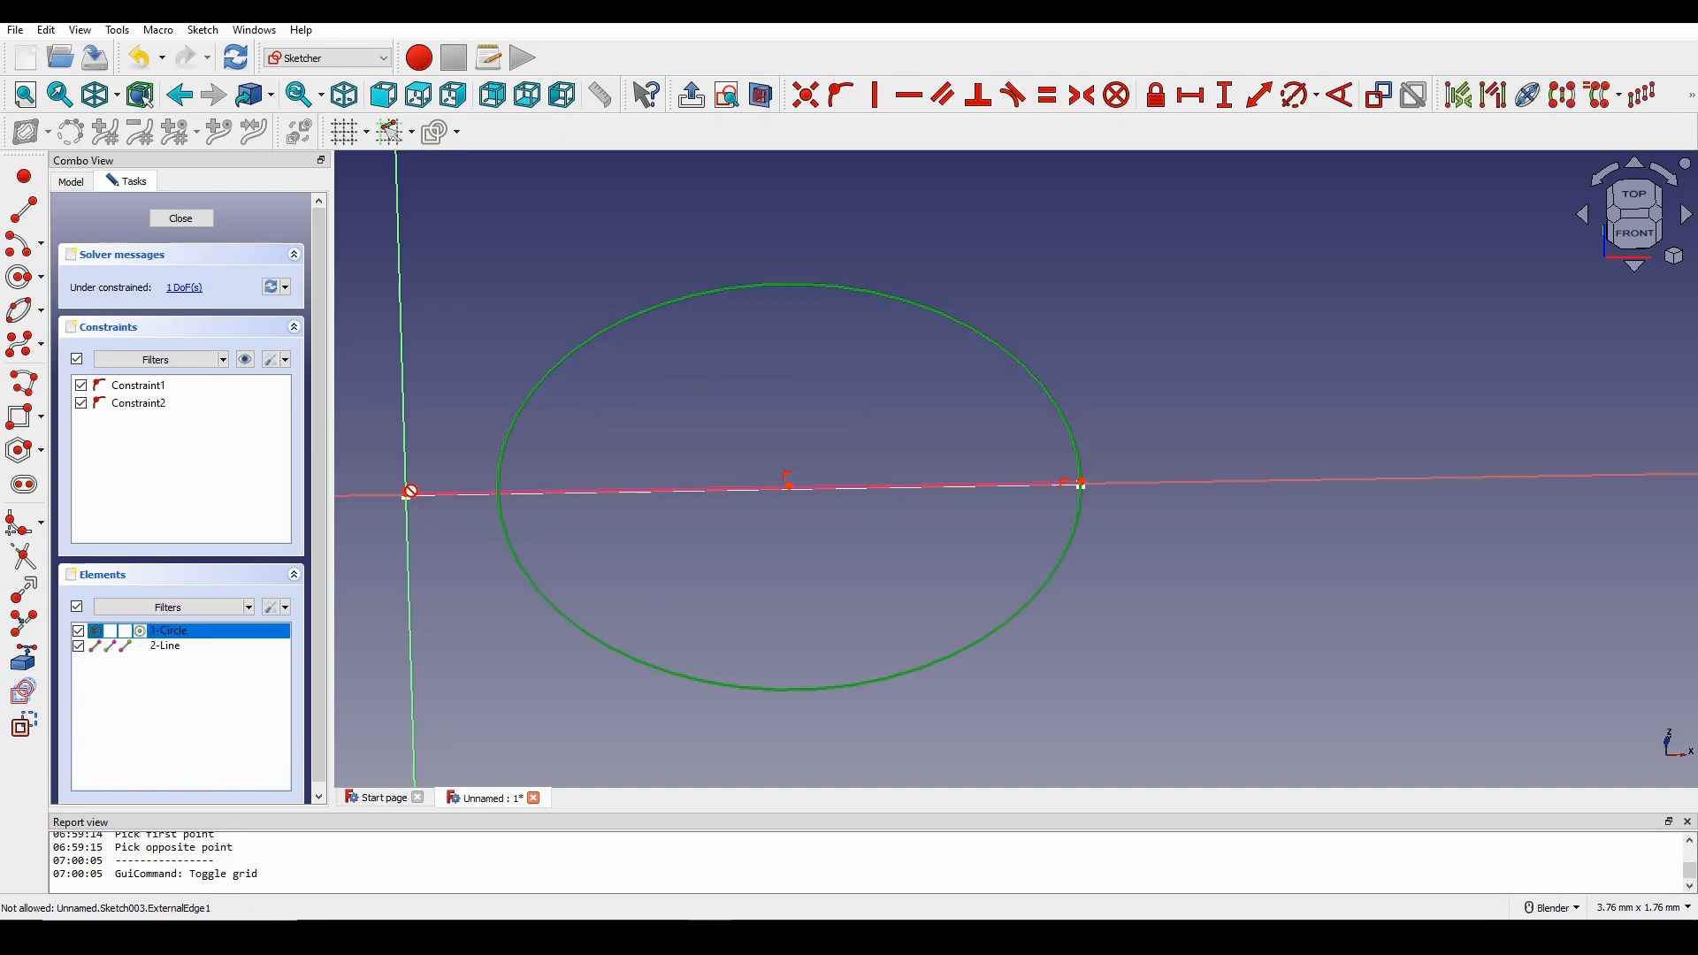
{"action": "left_click", "coordinate": [405, 492]}
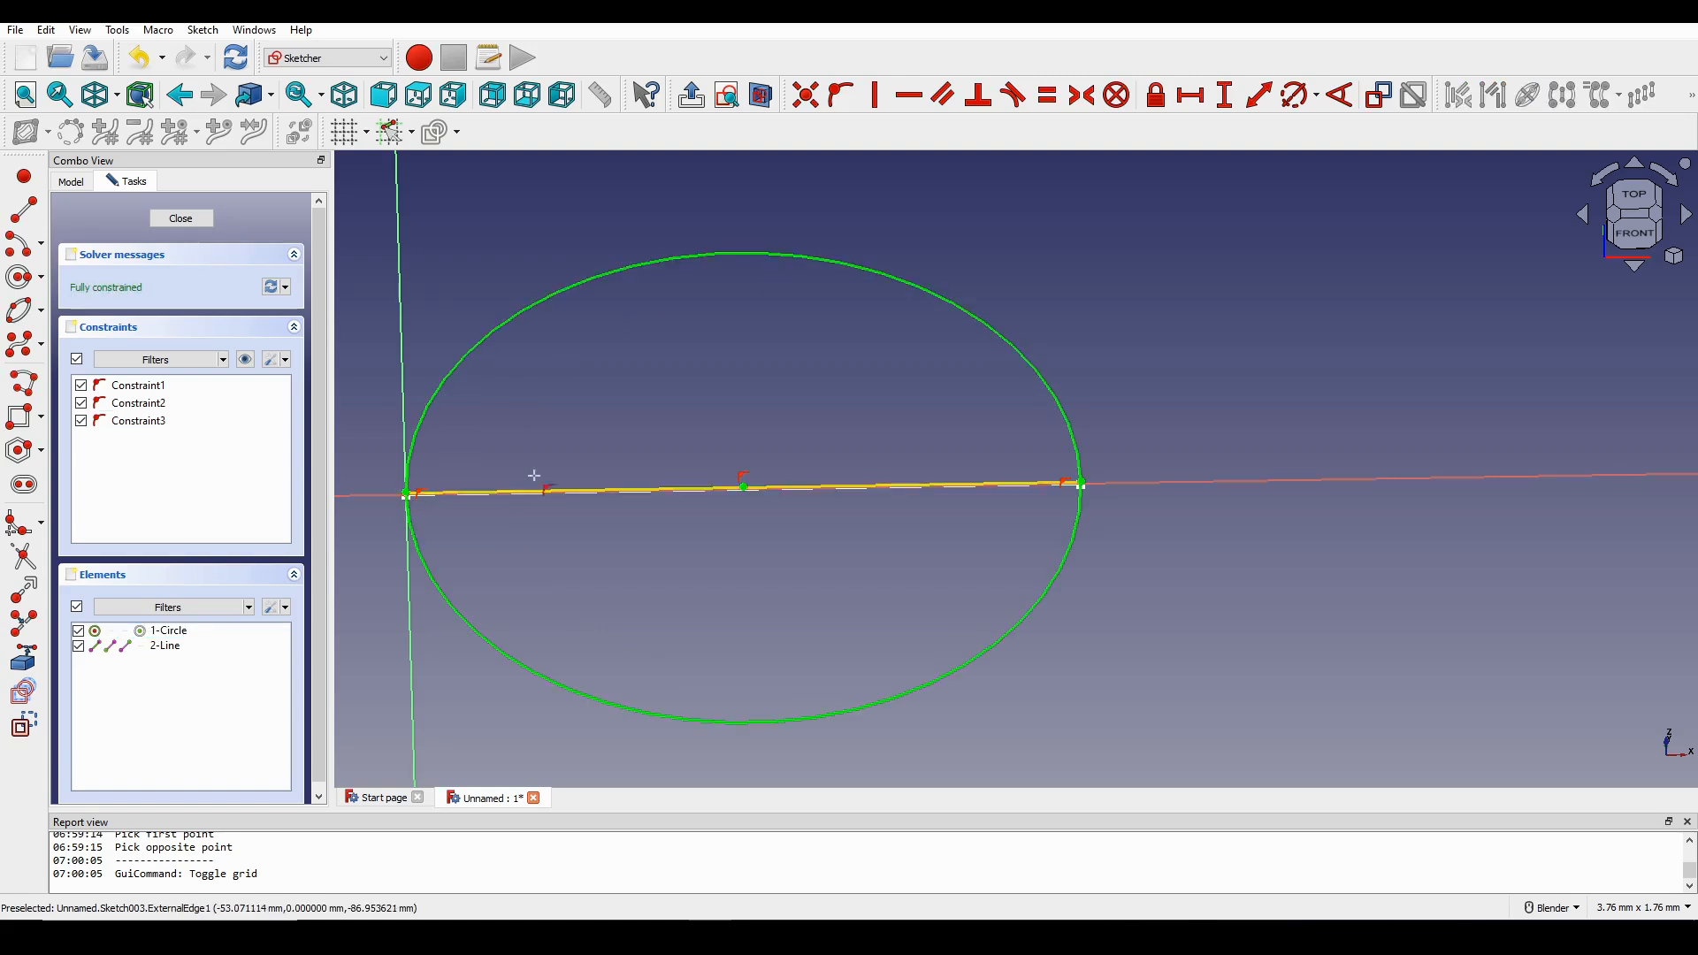
{"action": "right_click", "coordinate": [768, 400]}
Close the circle sketch and check in 3D how the circle sits on the leg-tip line.
{"action": "scroll", "coordinate": [778, 406], "scroll_direction": "down", "scroll_amount": 5}
{"action": "middle_click_drag", "start_coordinate": [834, 398], "coordinate": [987, 469], "text": "shift"}
{"action": "middle_click_drag", "start_coordinate": [987, 469], "coordinate": [1015, 441]}
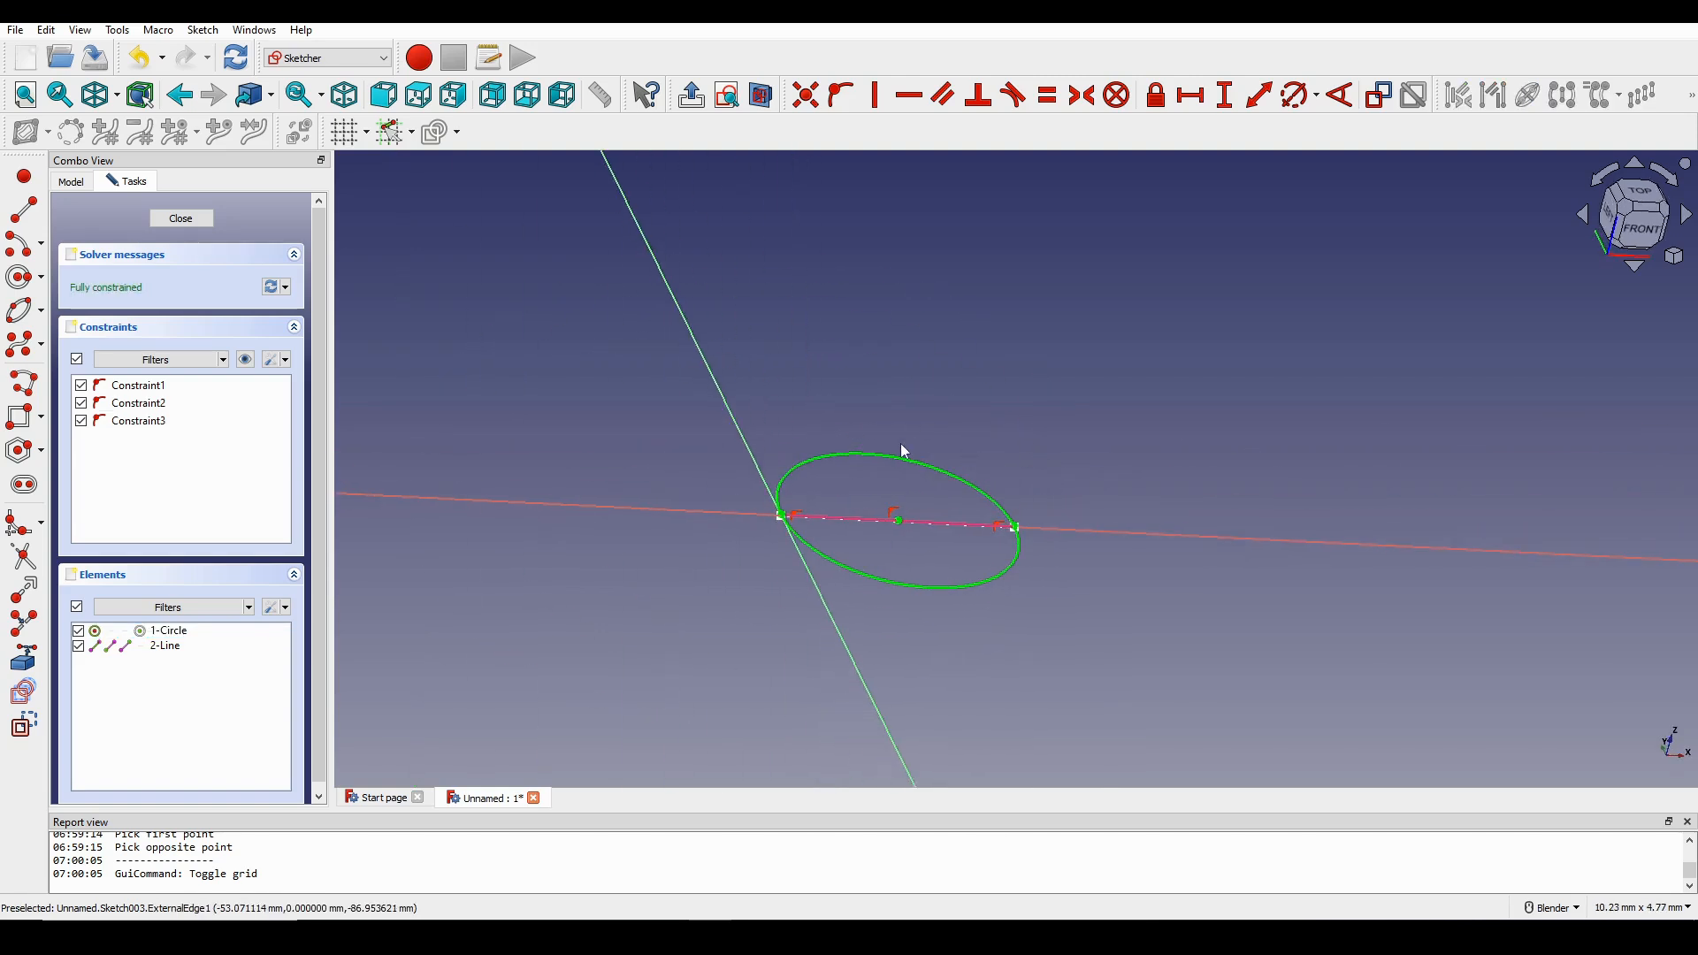
{"action": "left_click", "coordinate": [180, 218]}
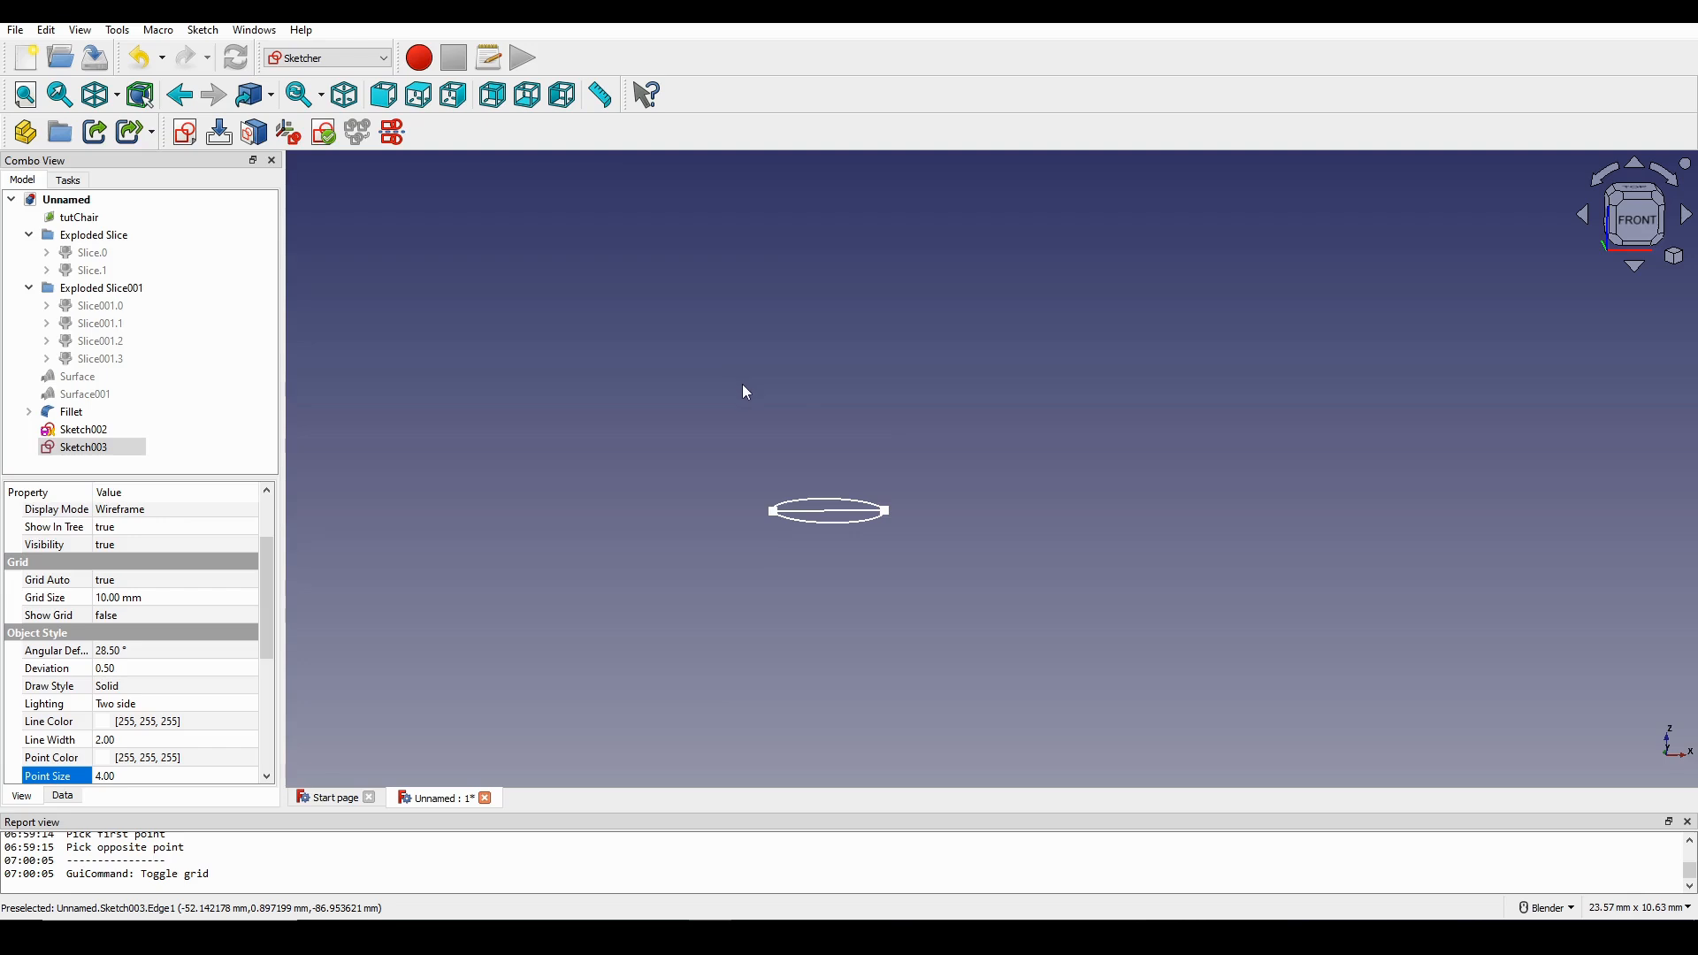
{"action": "scroll", "coordinate": [884, 407], "scroll_direction": "down", "scroll_amount": 8}
{"action": "scroll", "coordinate": [884, 415], "scroll_direction": "up", "scroll_amount": 9}
{"action": "mouse_move", "coordinate": [883, 449]}
{"action": "middle_mouse_down"}
{"action": "mouse_move", "coordinate": [882, 513]}
{"action": "mouse_move", "coordinate": [828, 633]}
{"action": "middle_mouse_up"}
{"action": "left_click", "coordinate": [797, 585]}
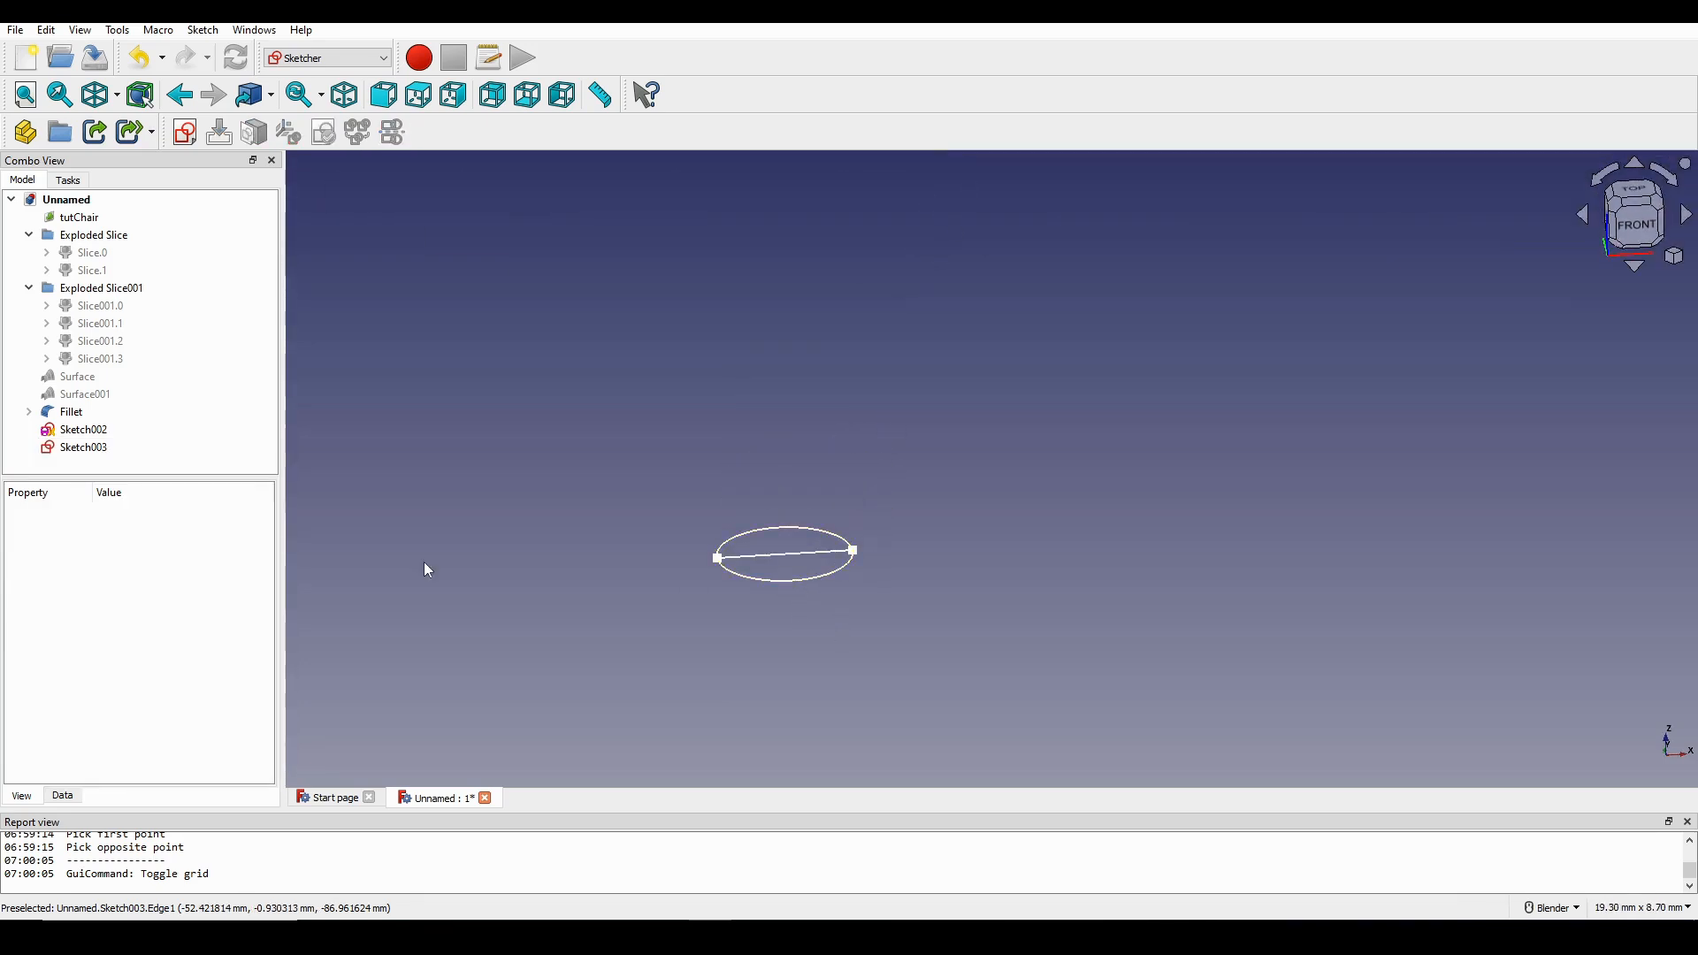
Rename the finished leg-tip circle sketch, Sketch003, as 1.
{"action": "left_click", "coordinate": [53, 452]}
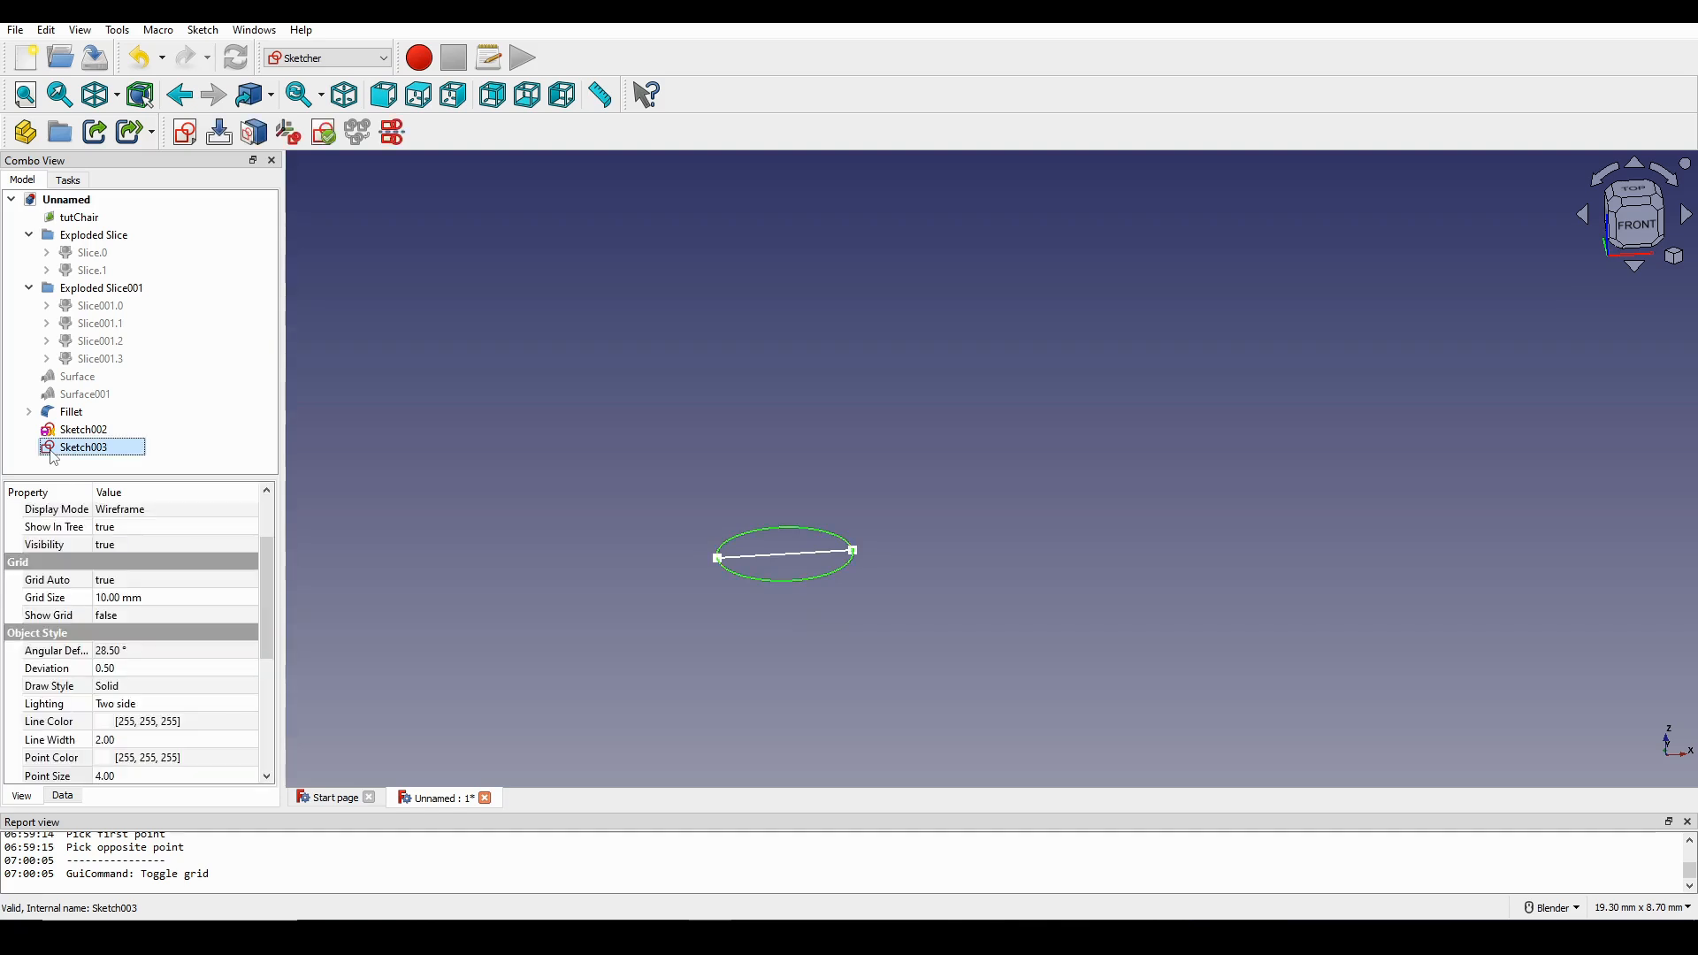
{"action": "right_click", "coordinate": [53, 452]}
{"action": "left_click", "coordinate": [93, 469]}
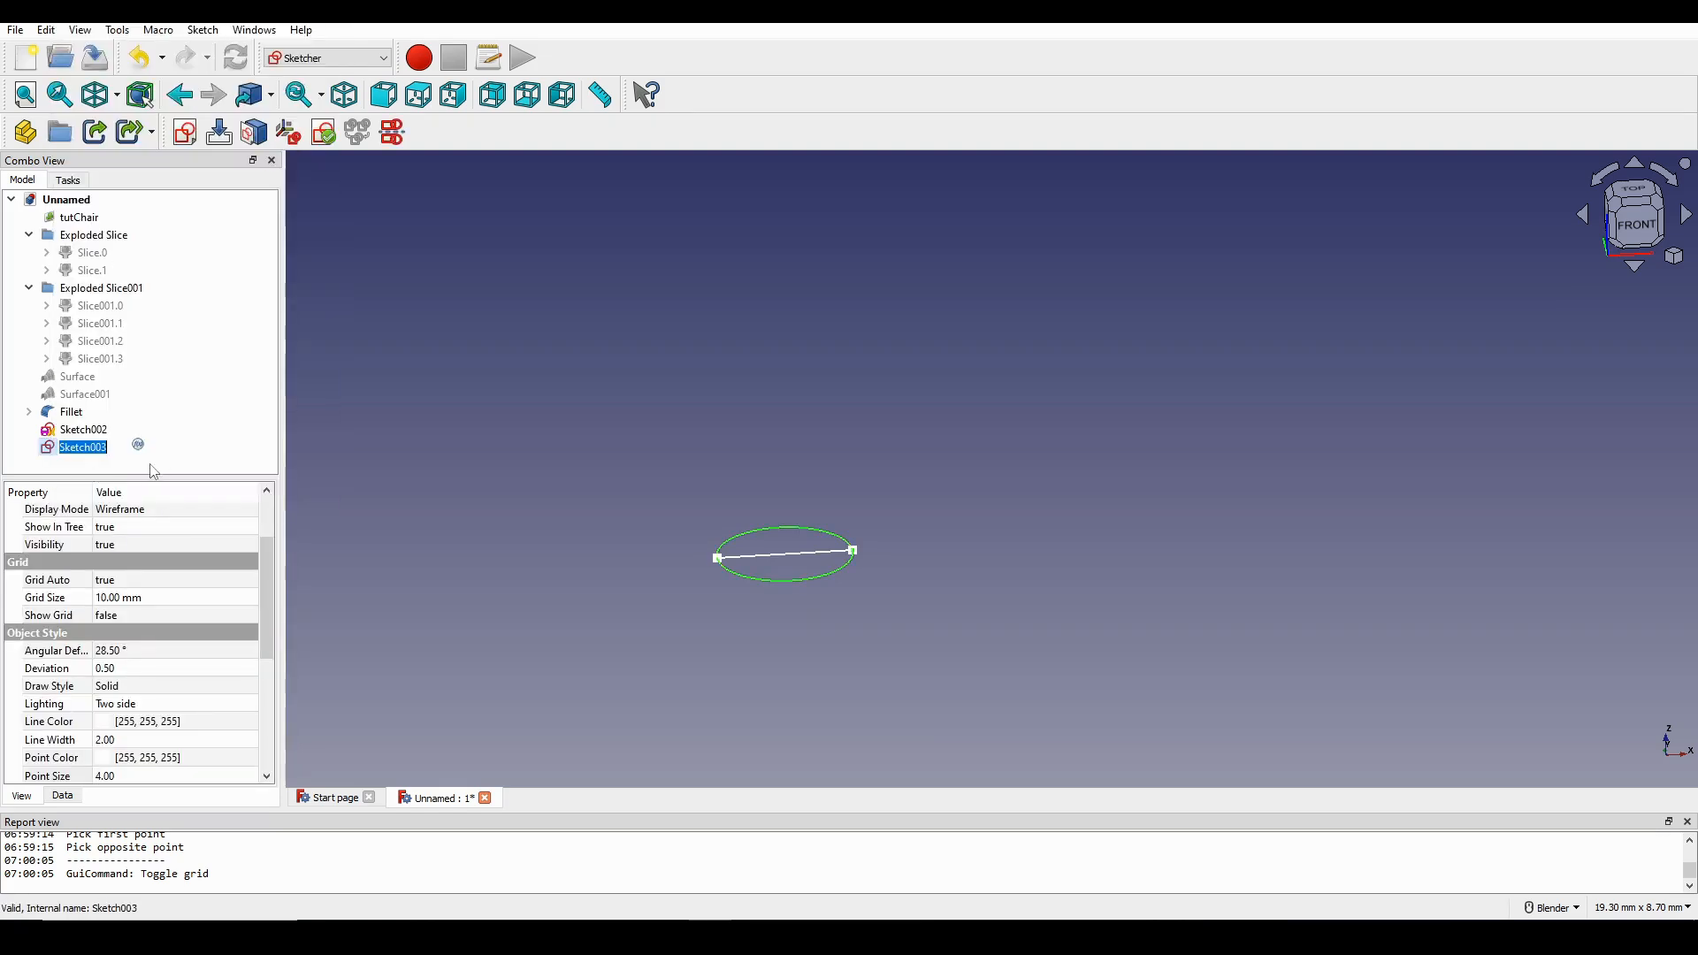
{"action": "type", "text": "1"}
{"action": "left_click", "coordinate": [455, 366]}
Create a new sketch attached to both endpoints of the next leg cross-line above the tip, using the Align O-X-Y method.
{"action": "mouse_move", "coordinate": [724, 432]}
{"action": "middle_mouse_down"}
{"action": "mouse_move", "coordinate": [795, 479]}
{"action": "mouse_move", "coordinate": [807, 463]}
{"action": "mouse_move", "coordinate": [822, 502]}
{"action": "mouse_move", "coordinate": [788, 549]}
{"action": "middle_mouse_up"}
{"action": "scroll", "coordinate": [770, 558], "scroll_direction": "up", "scroll_amount": 1}
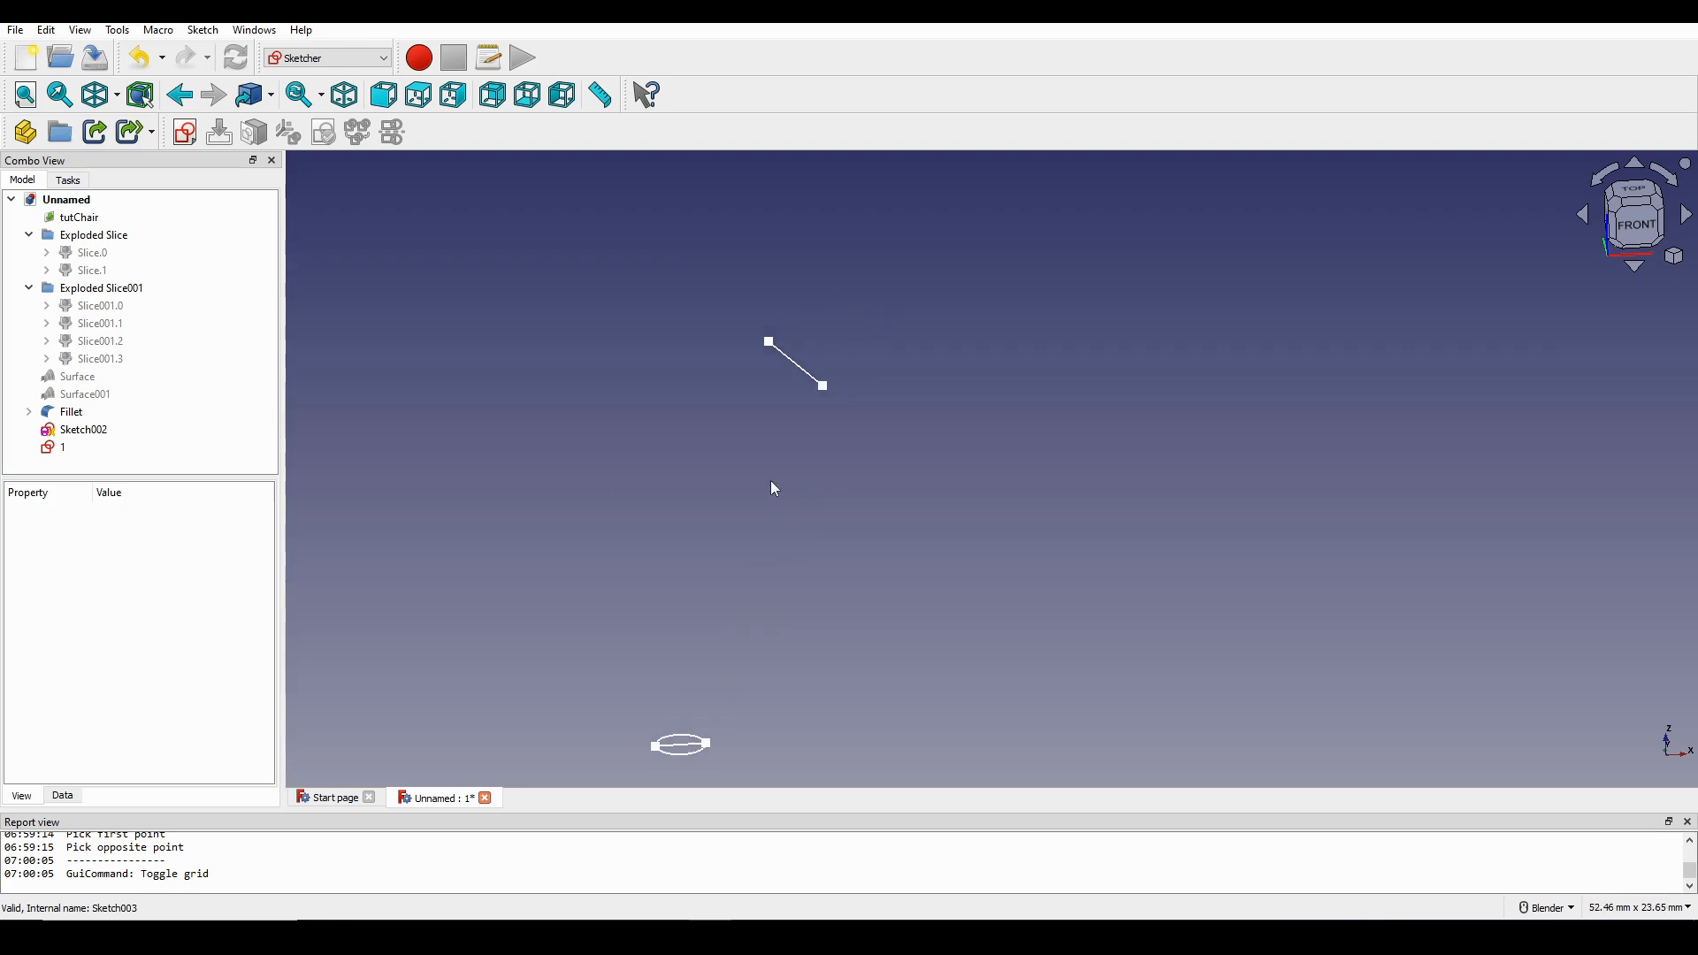
{"action": "middle_click_drag", "start_coordinate": [773, 486], "coordinate": [756, 550], "text": "shift"}
{"action": "scroll", "coordinate": [755, 433], "scroll_direction": "down", "scroll_amount": 4}
{"action": "scroll", "coordinate": [767, 537], "scroll_direction": "up", "scroll_amount": 5}
{"action": "middle_click_drag", "start_coordinate": [725, 467], "coordinate": [721, 528], "text": "shift"}
{"action": "left_click", "coordinate": [792, 500]}
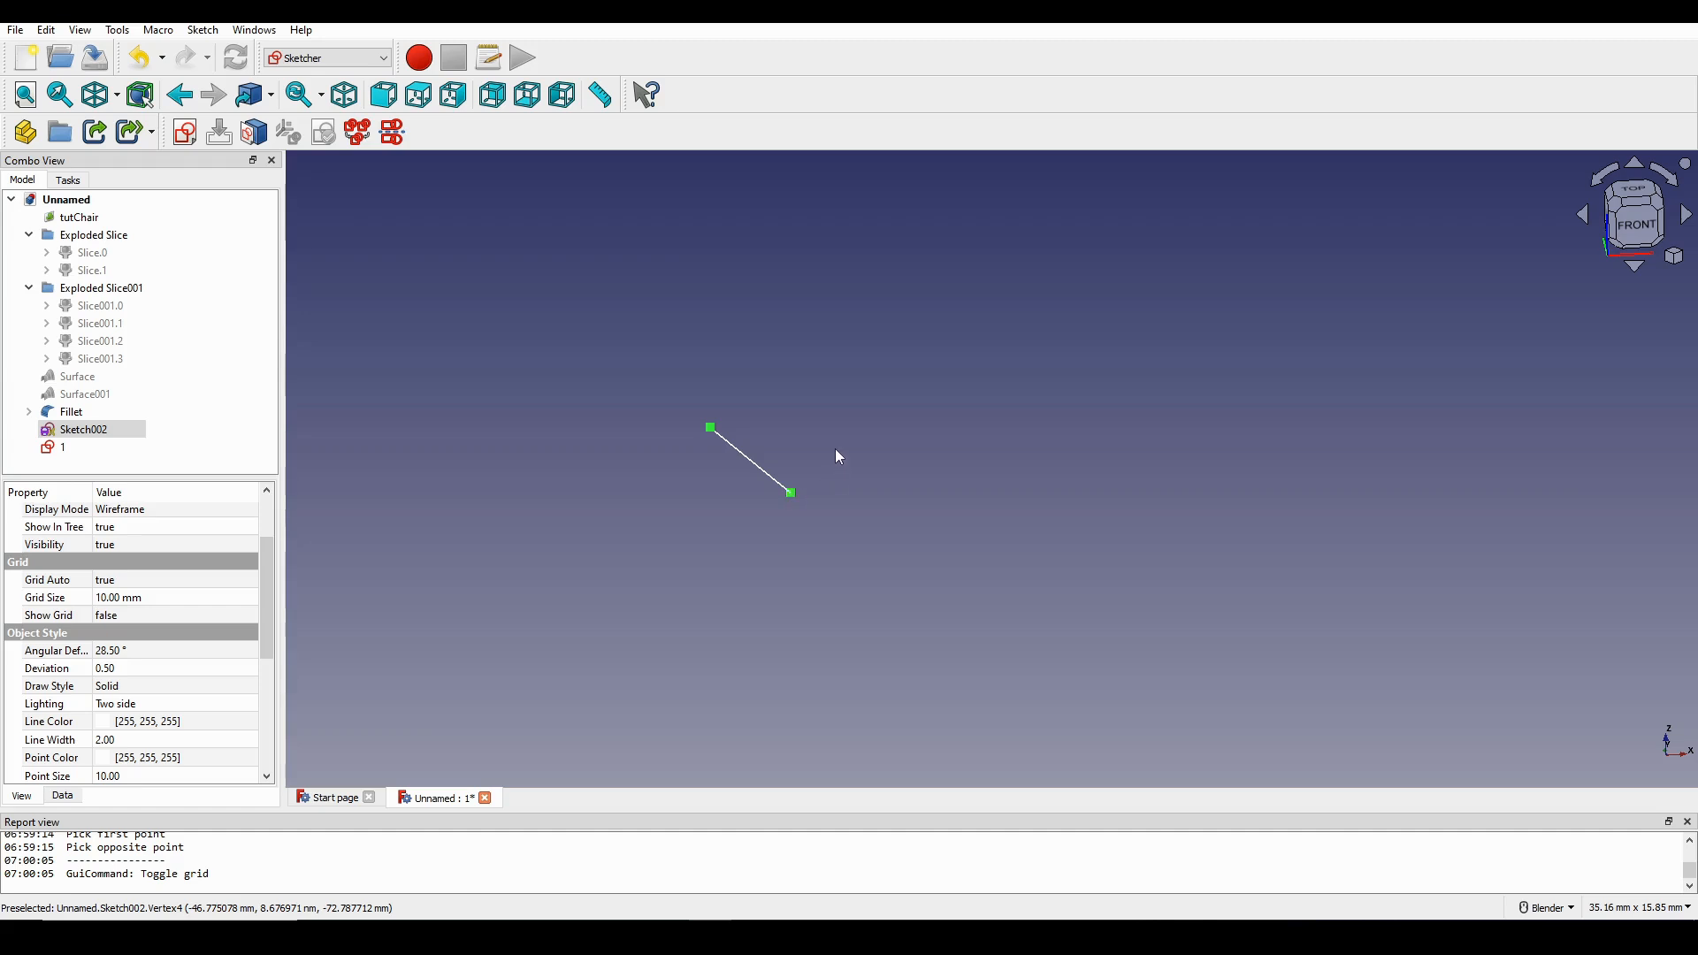
{"action": "middle_click_drag", "start_coordinate": [840, 456], "coordinate": [837, 403], "text": "shift"}
{"action": "left_click", "coordinate": [185, 132]}
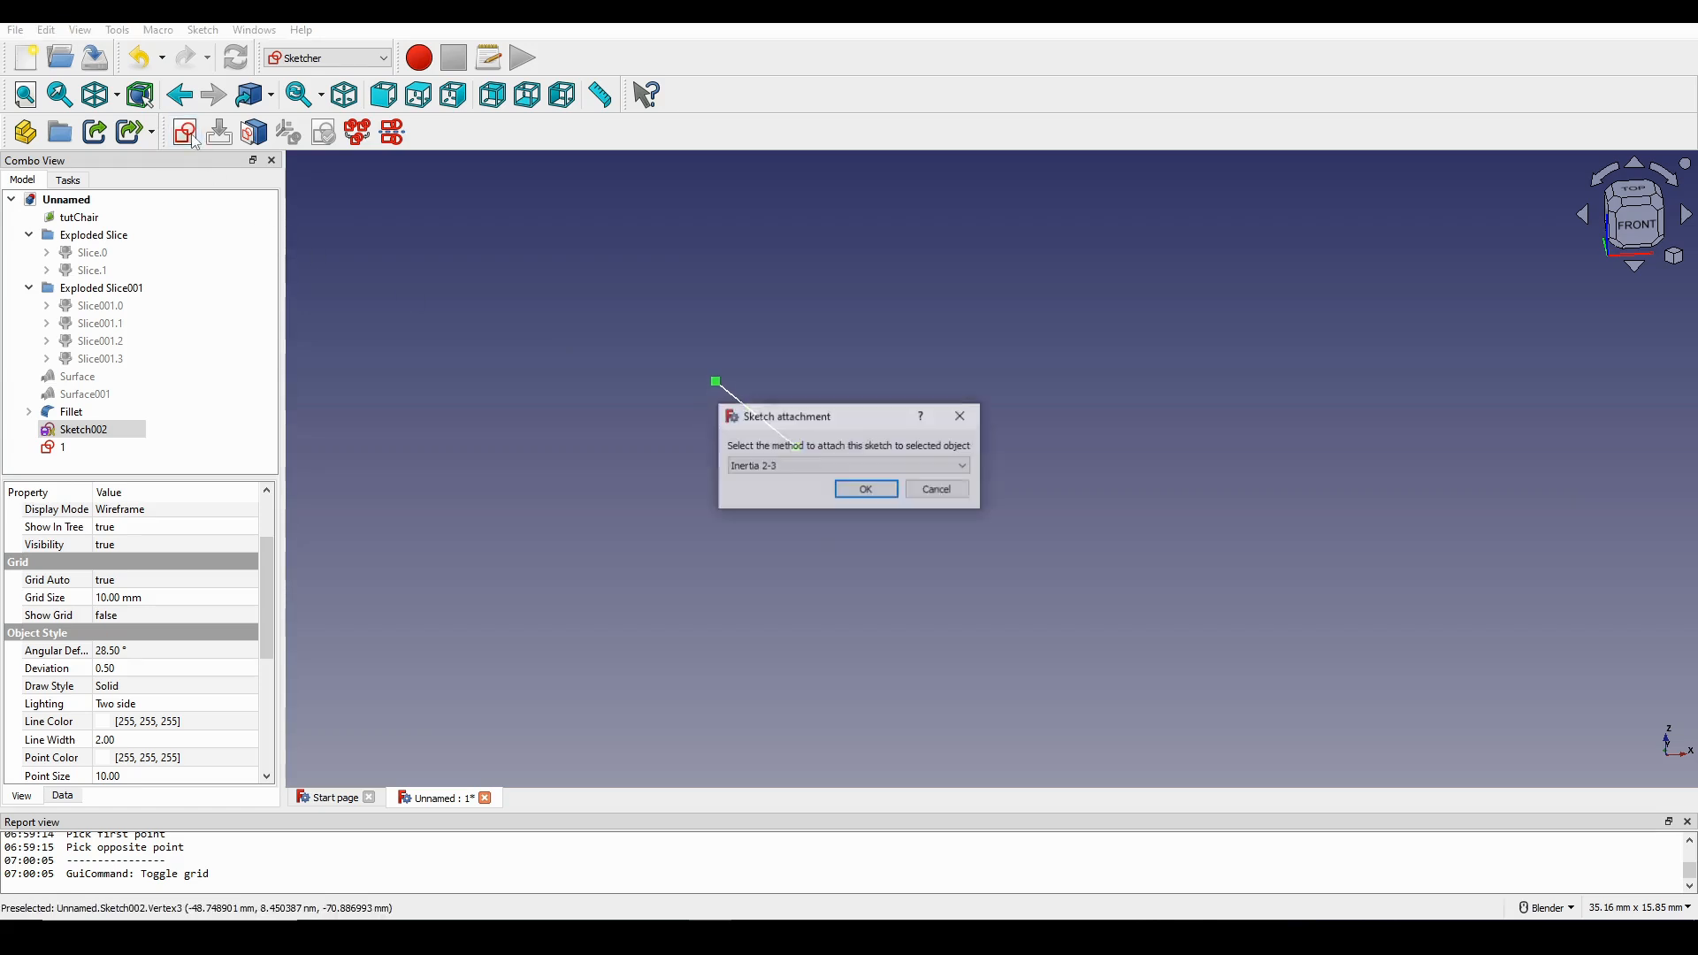
{"action": "left_click", "coordinate": [826, 466]}
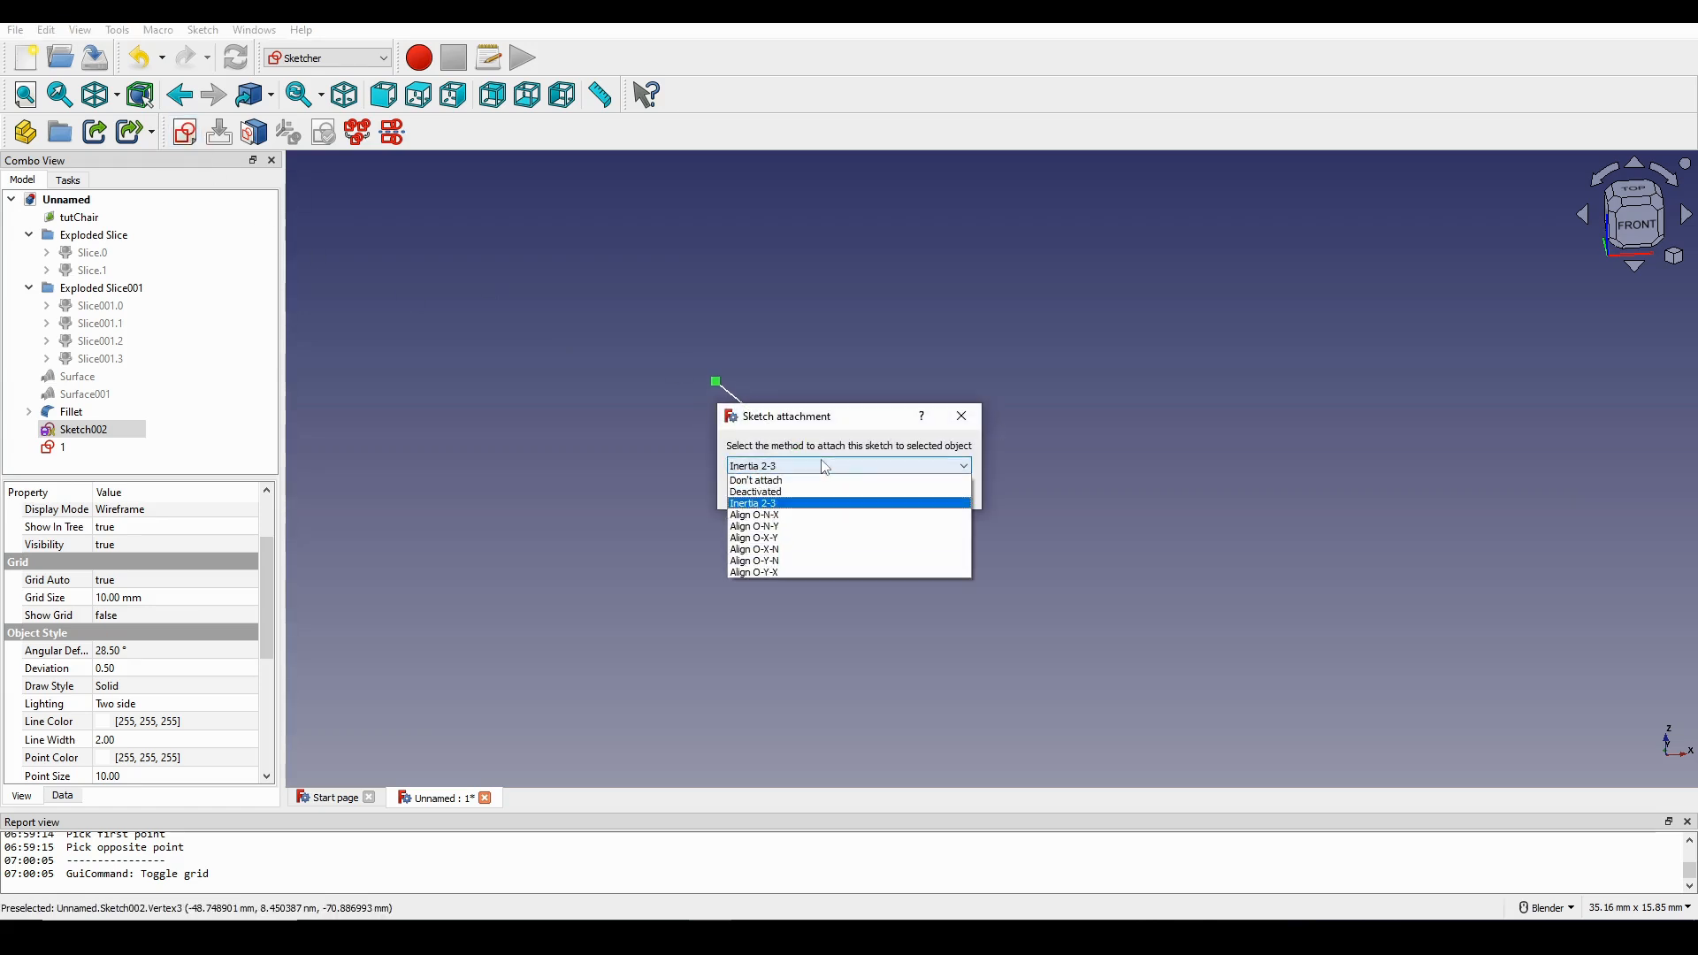
{"action": "left_click", "coordinate": [788, 538]}
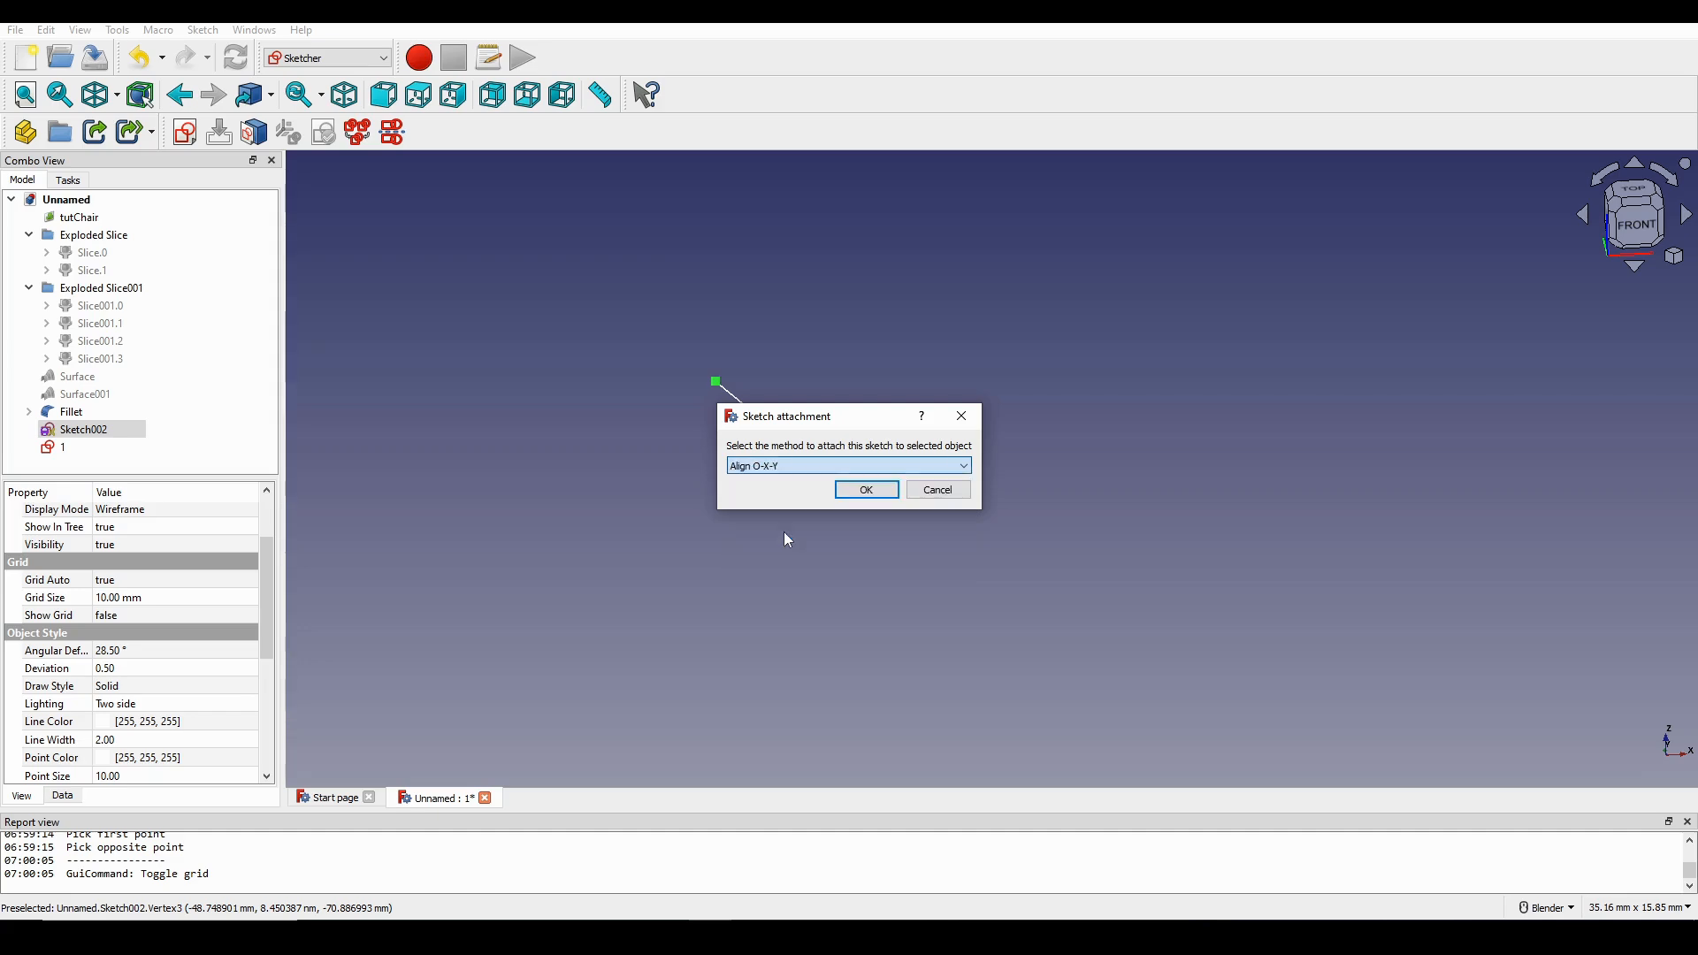
{"action": "left_click", "coordinate": [868, 491]}
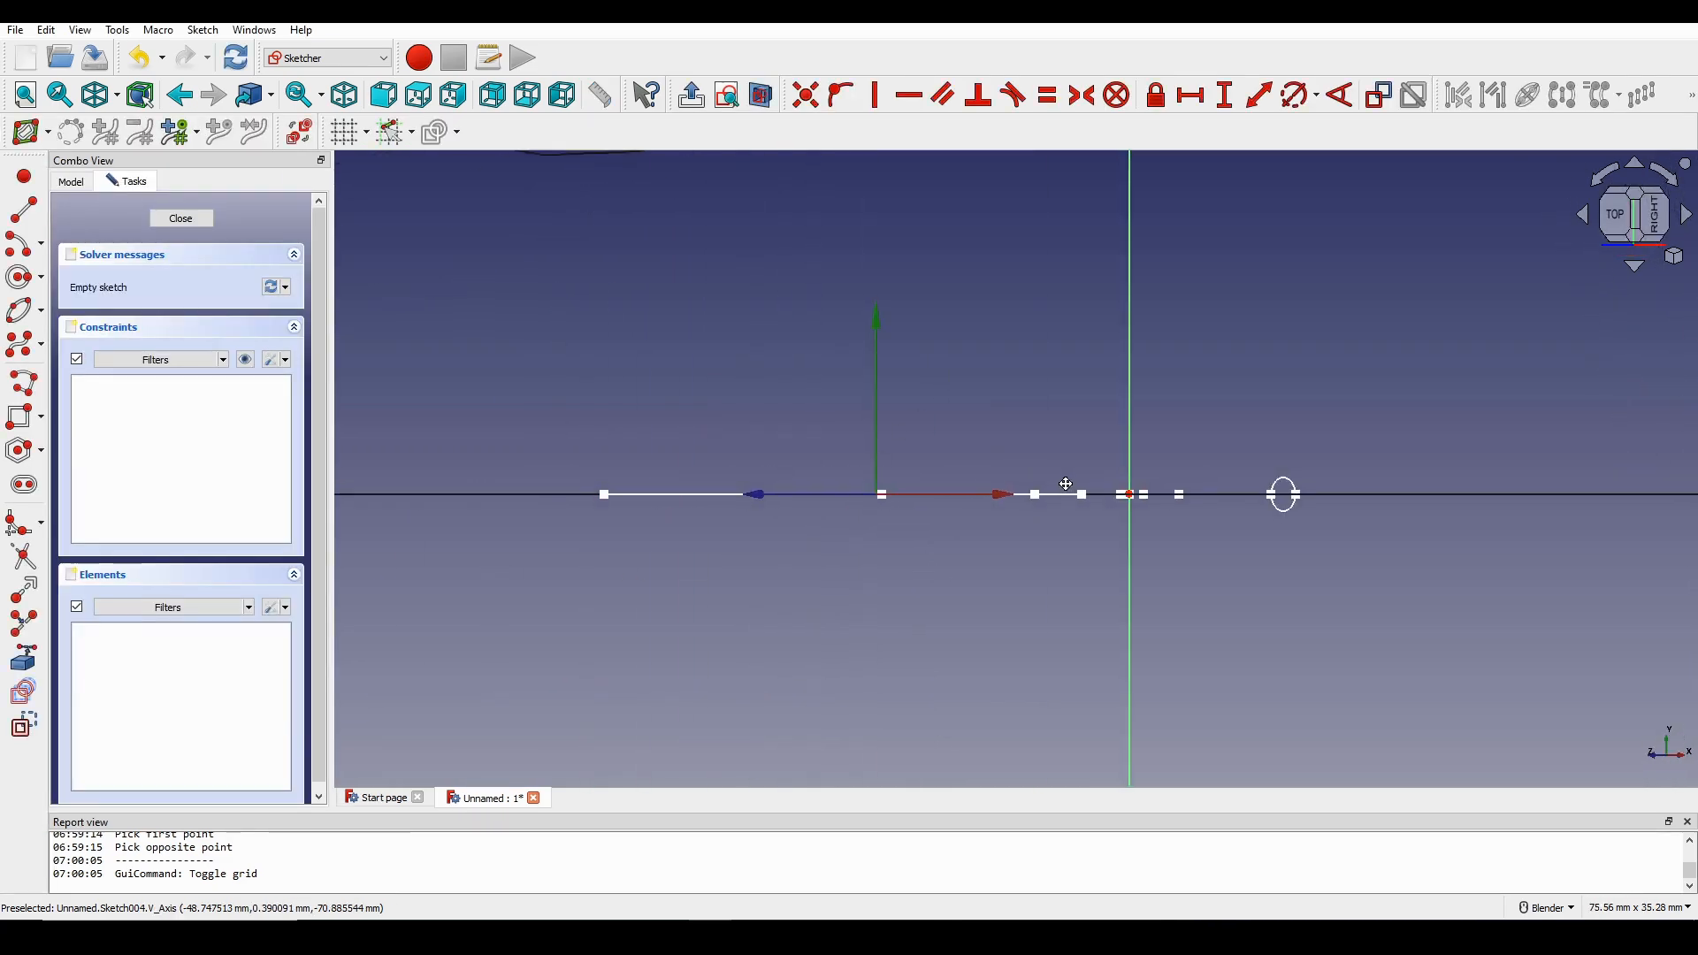
Link the second leg cross-line into the new sketch as external geometry.
{"action": "middle_click_drag", "start_coordinate": [1066, 484], "coordinate": [916, 479], "text": "shift"}
{"action": "scroll", "coordinate": [953, 488], "scroll_direction": "down", "scroll_amount": 6}
{"action": "scroll", "coordinate": [1084, 472], "scroll_direction": "up", "scroll_amount": 4}
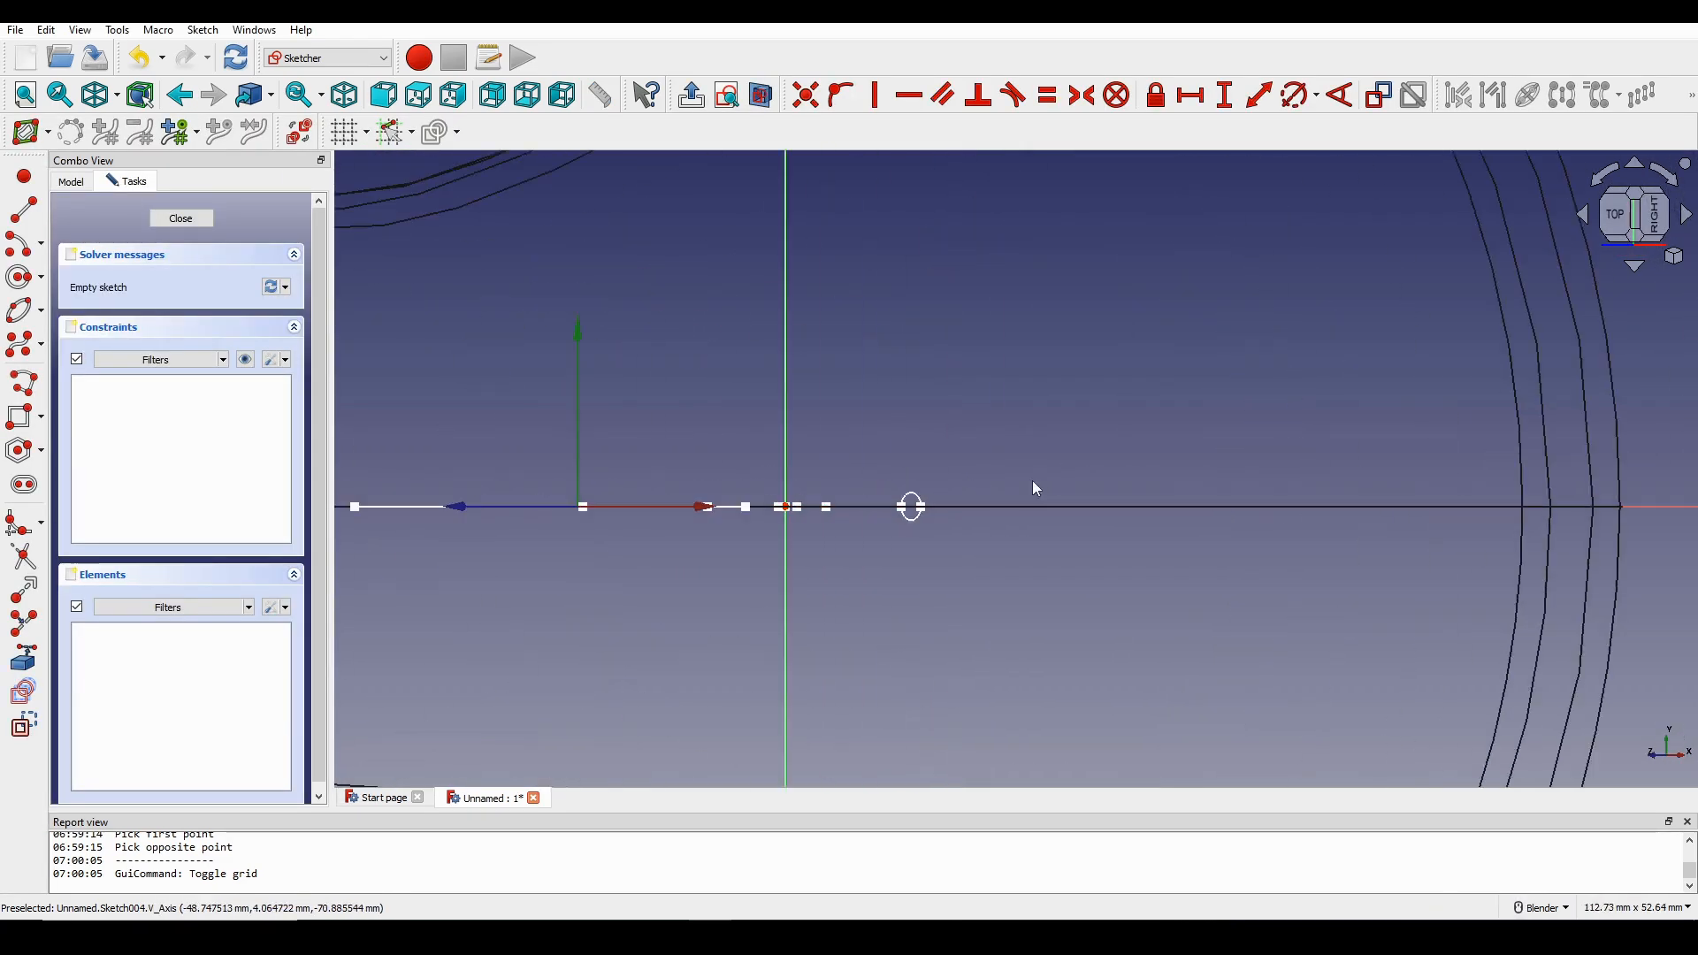
{"action": "scroll", "coordinate": [1030, 485], "scroll_direction": "down", "scroll_amount": 3}
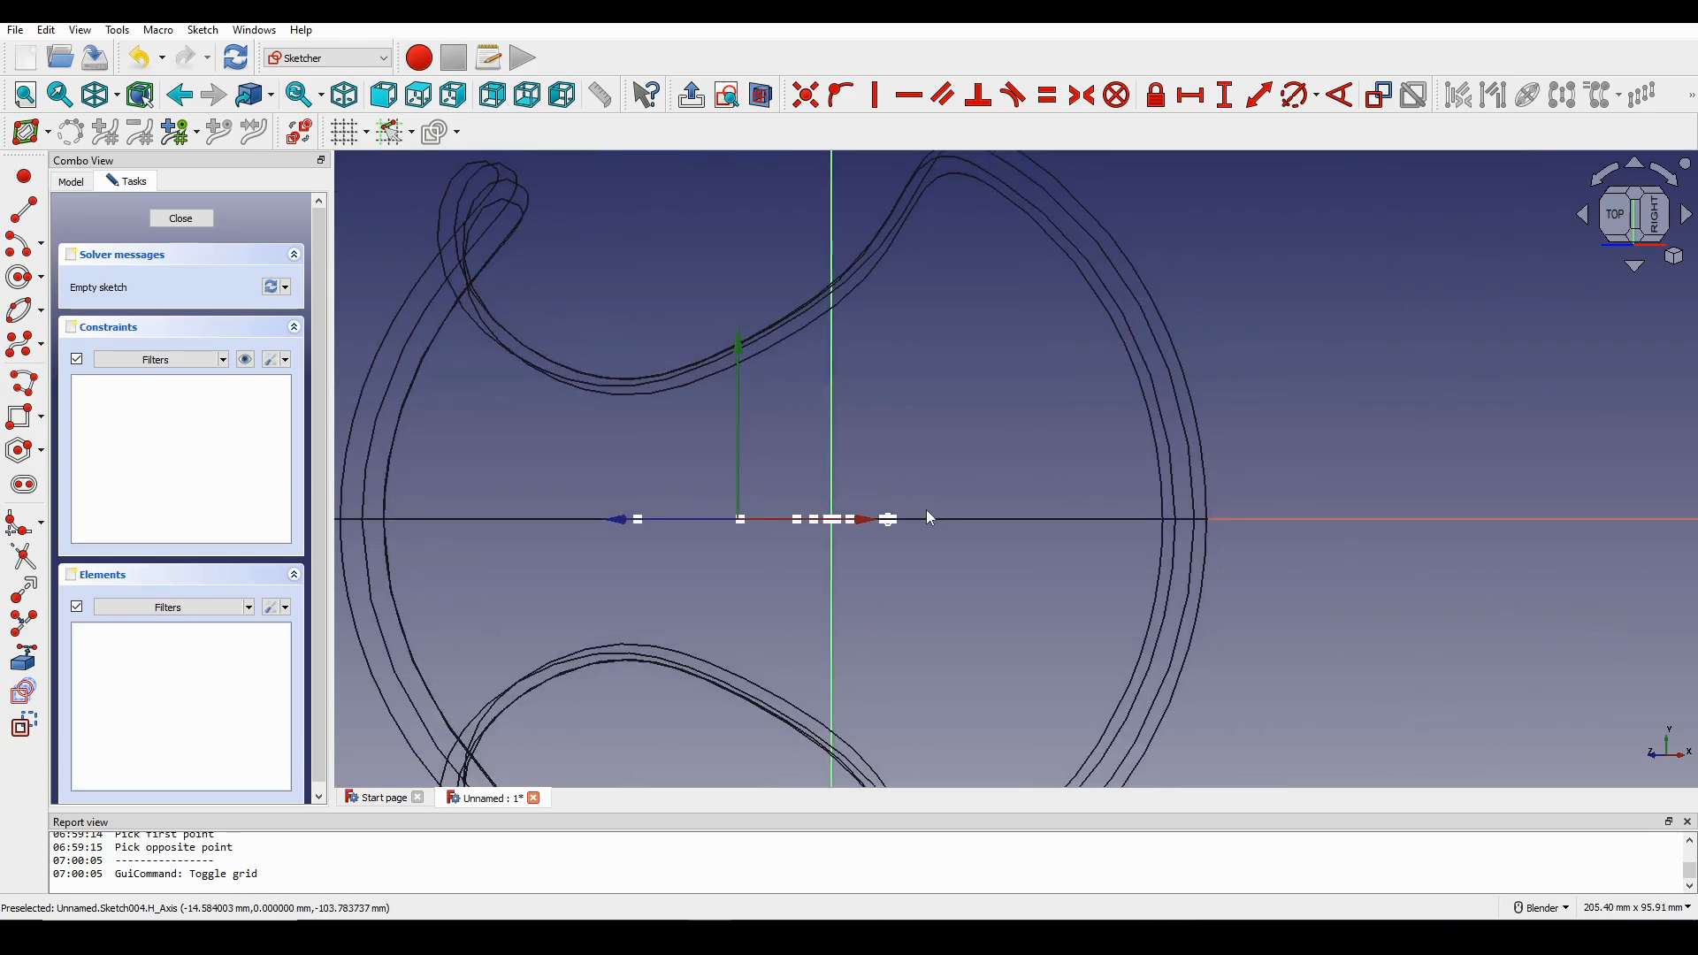
{"action": "scroll", "coordinate": [904, 531], "scroll_direction": "up", "scroll_amount": 6}
{"action": "middle_click_drag", "start_coordinate": [703, 529], "coordinate": [937, 432]}
{"action": "scroll", "coordinate": [927, 527], "scroll_direction": "up", "scroll_amount": 10}
{"action": "middle_click_drag", "start_coordinate": [889, 508], "coordinate": [994, 500], "text": "shift"}
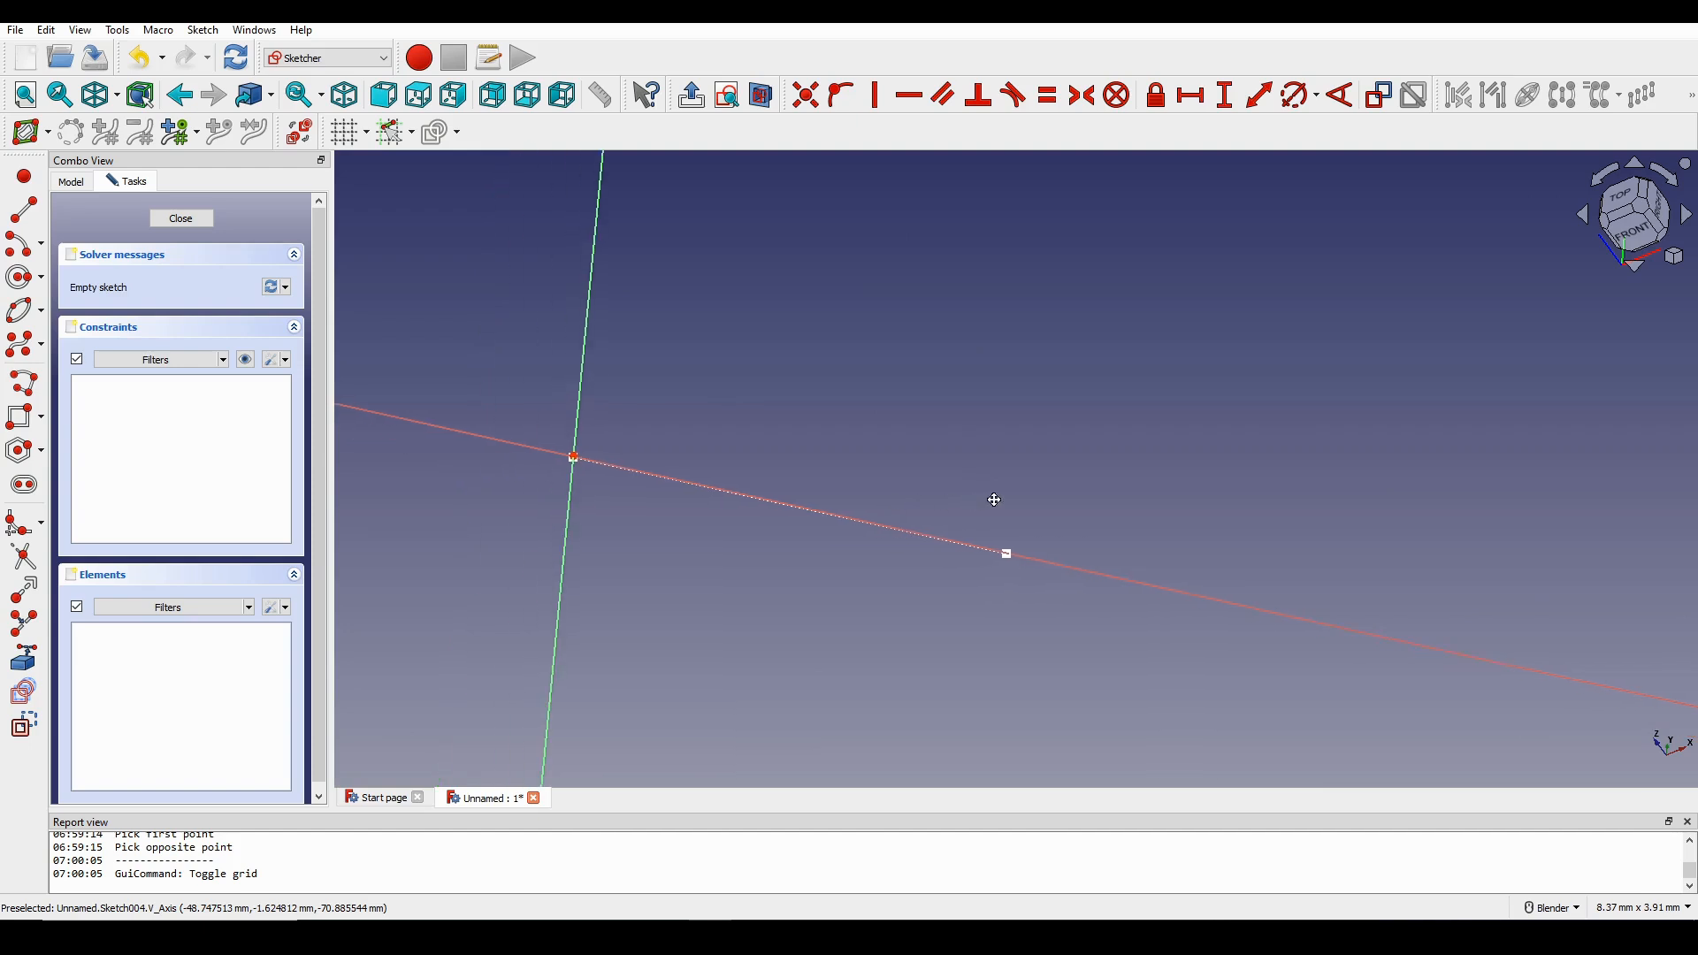
{"action": "left_click", "coordinate": [24, 658]}
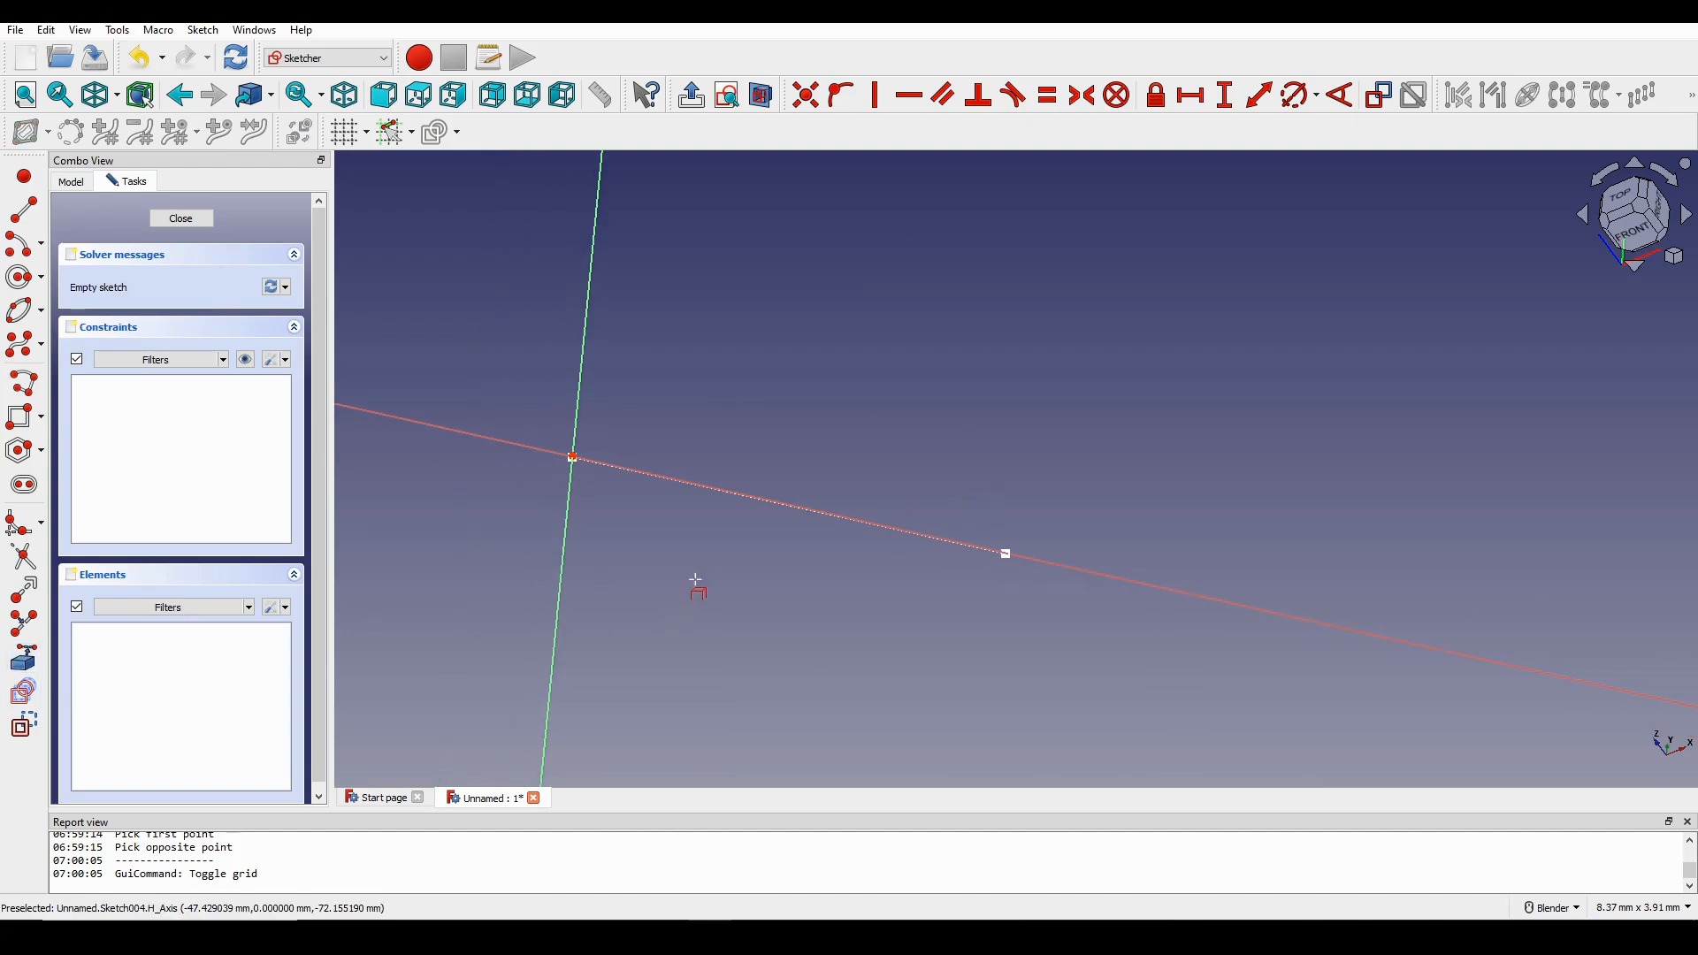
{"action": "left_click", "coordinate": [759, 501]}
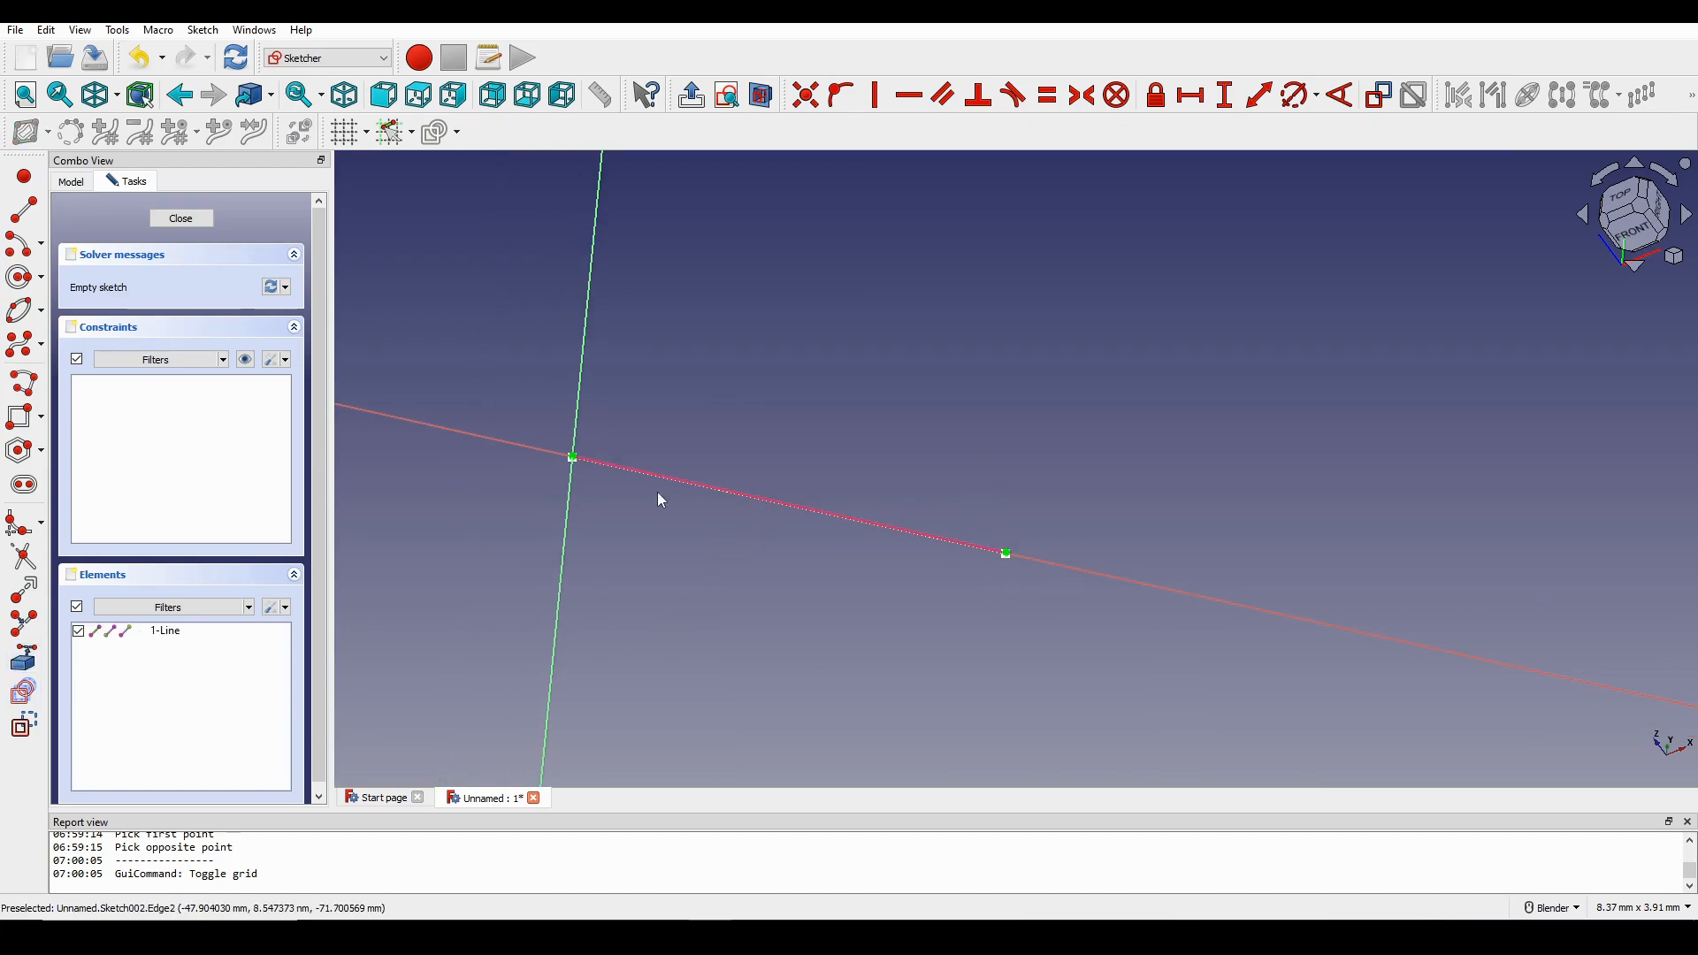
Draw a circle centred on the linked second cross-line, between its two endpoints.
{"action": "middle_click_drag", "start_coordinate": [662, 501], "coordinate": [633, 512]}
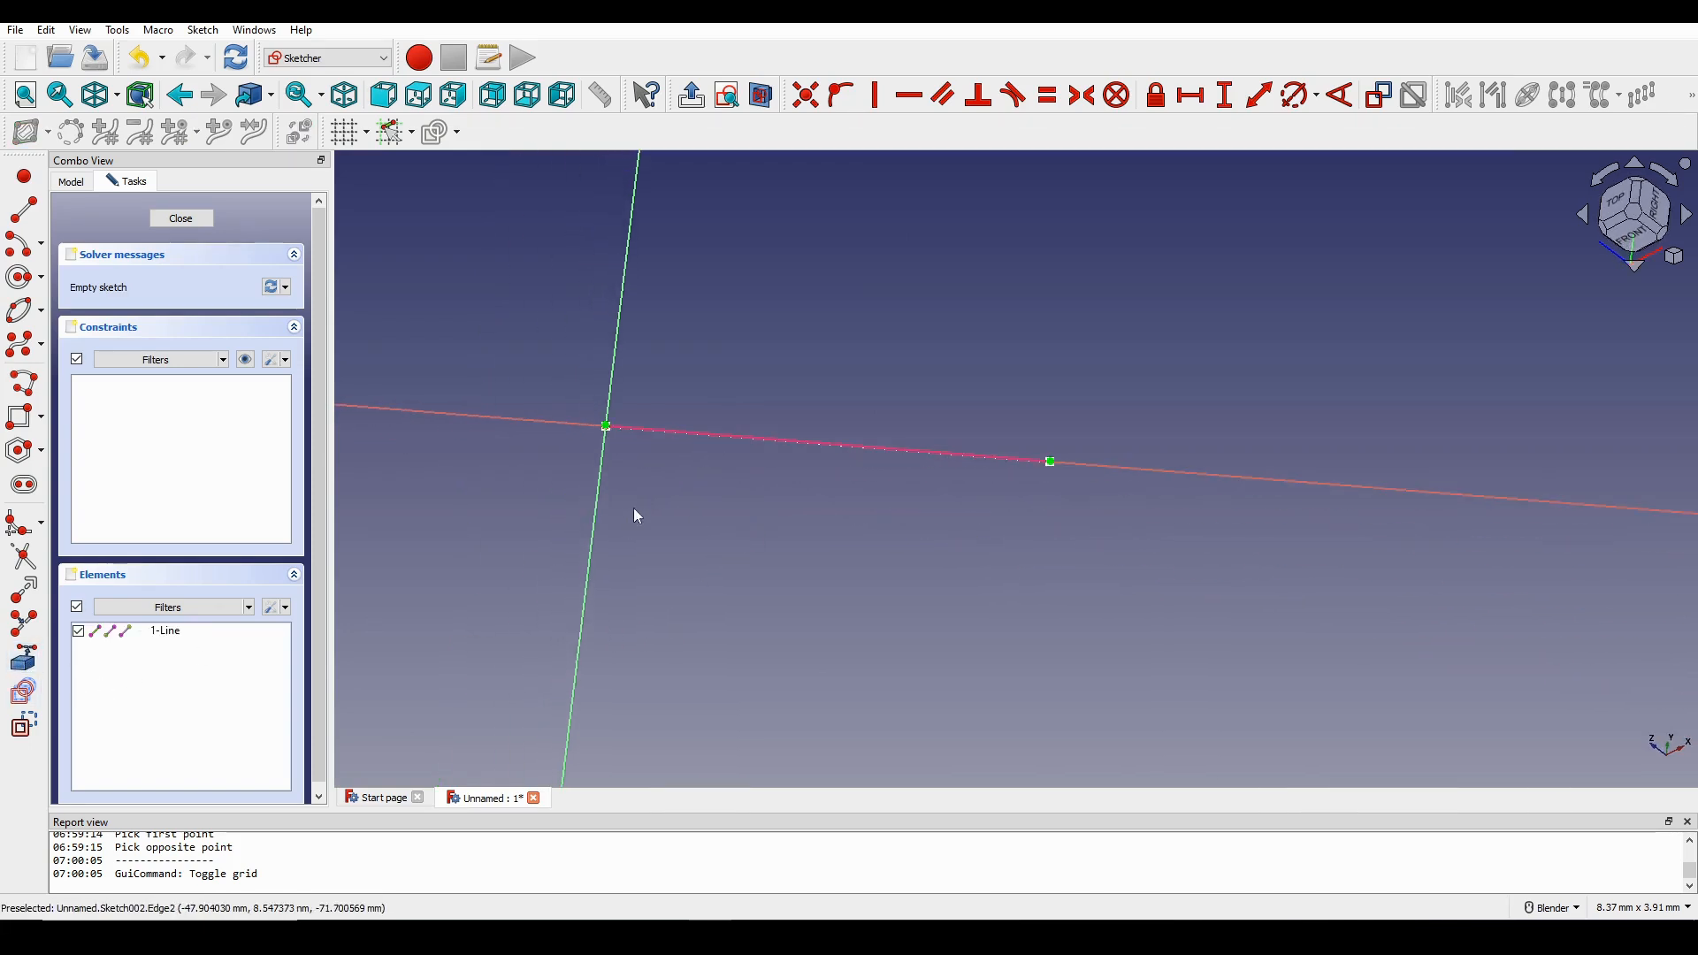
{"action": "left_click", "coordinate": [25, 309]}
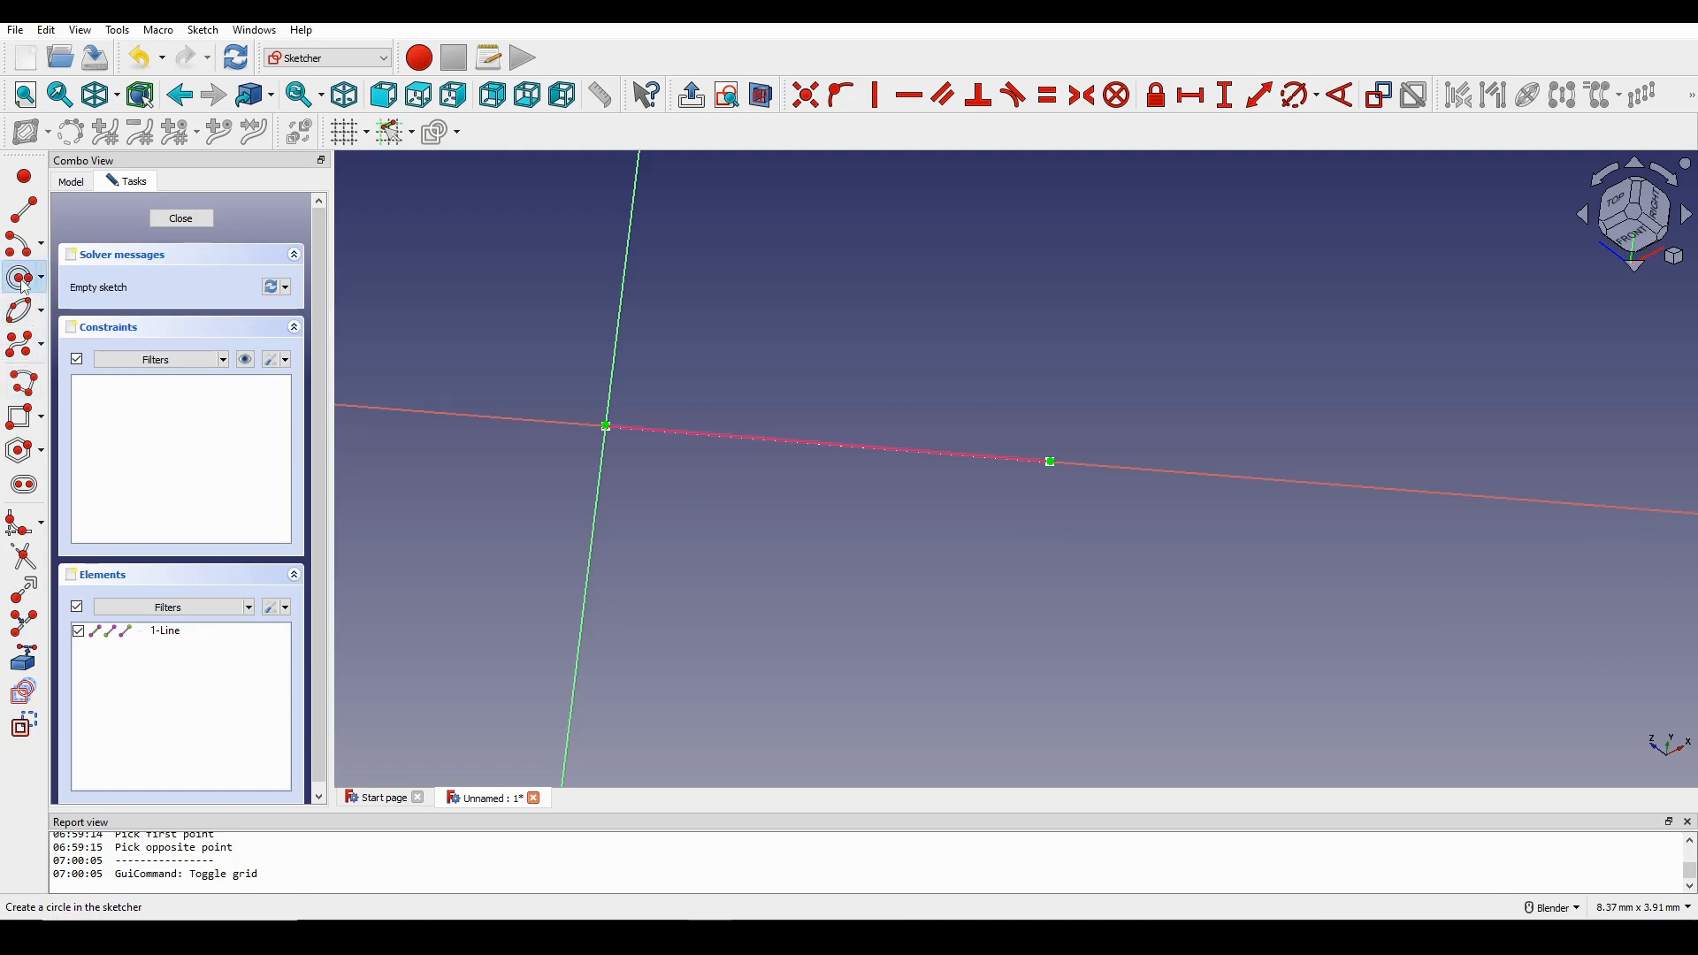
{"action": "left_click", "coordinate": [792, 442]}
{"action": "left_click", "coordinate": [874, 466]}
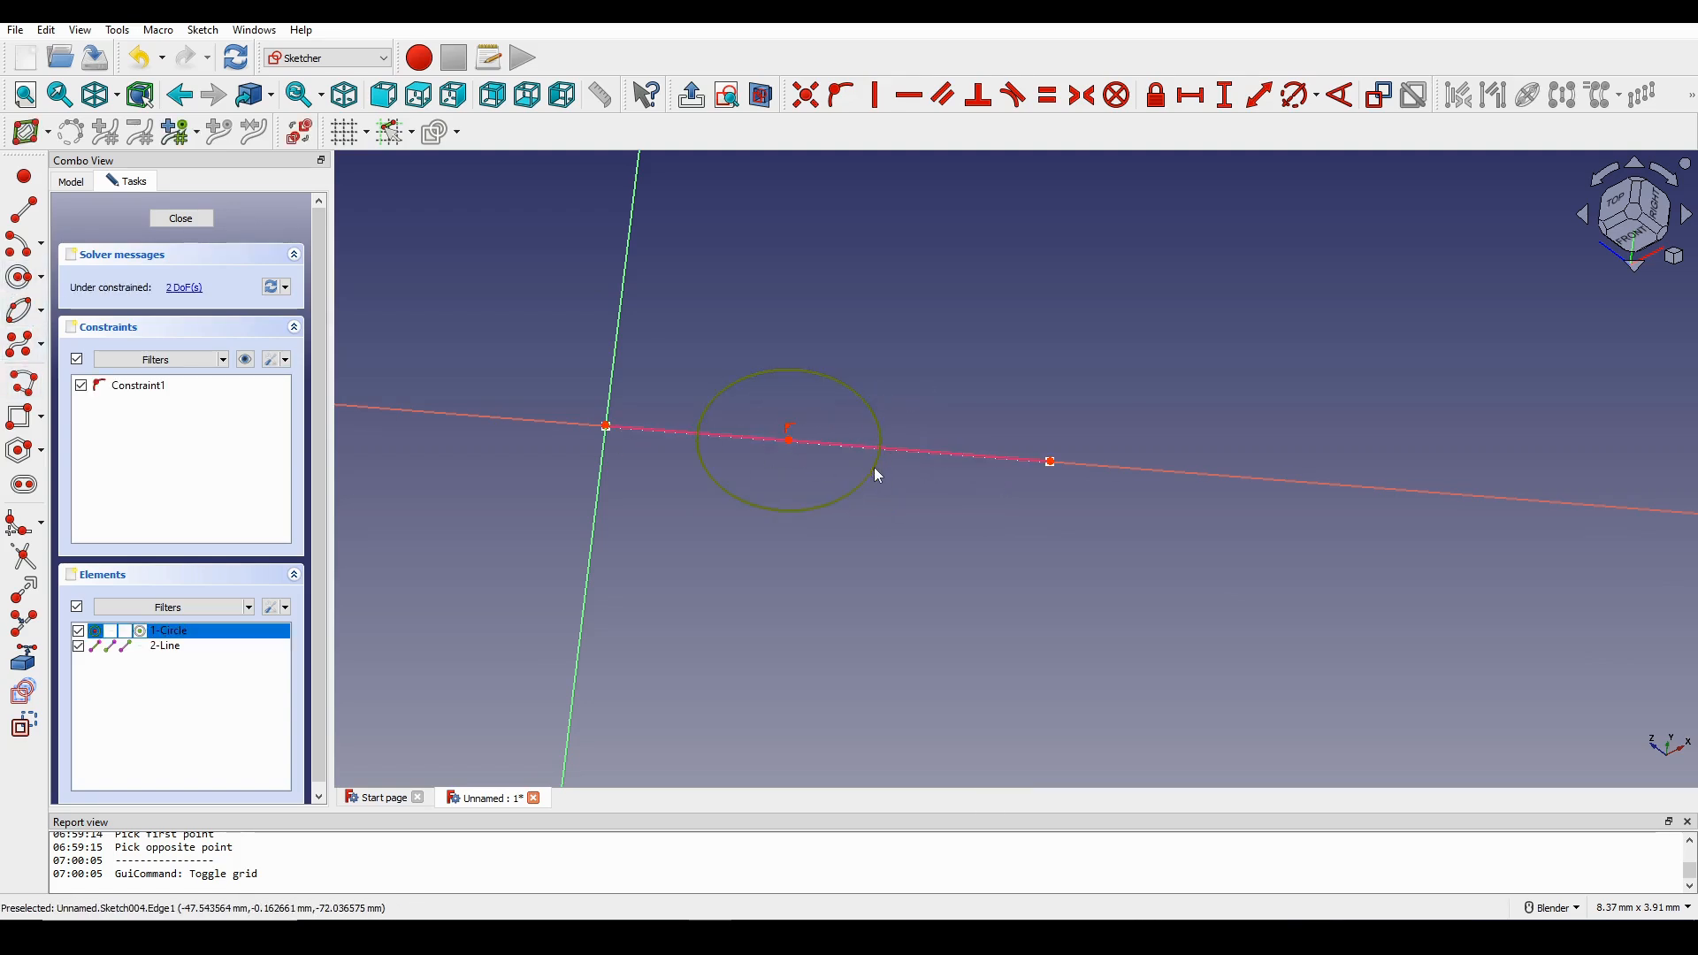
{"action": "left_click", "coordinate": [919, 516]}
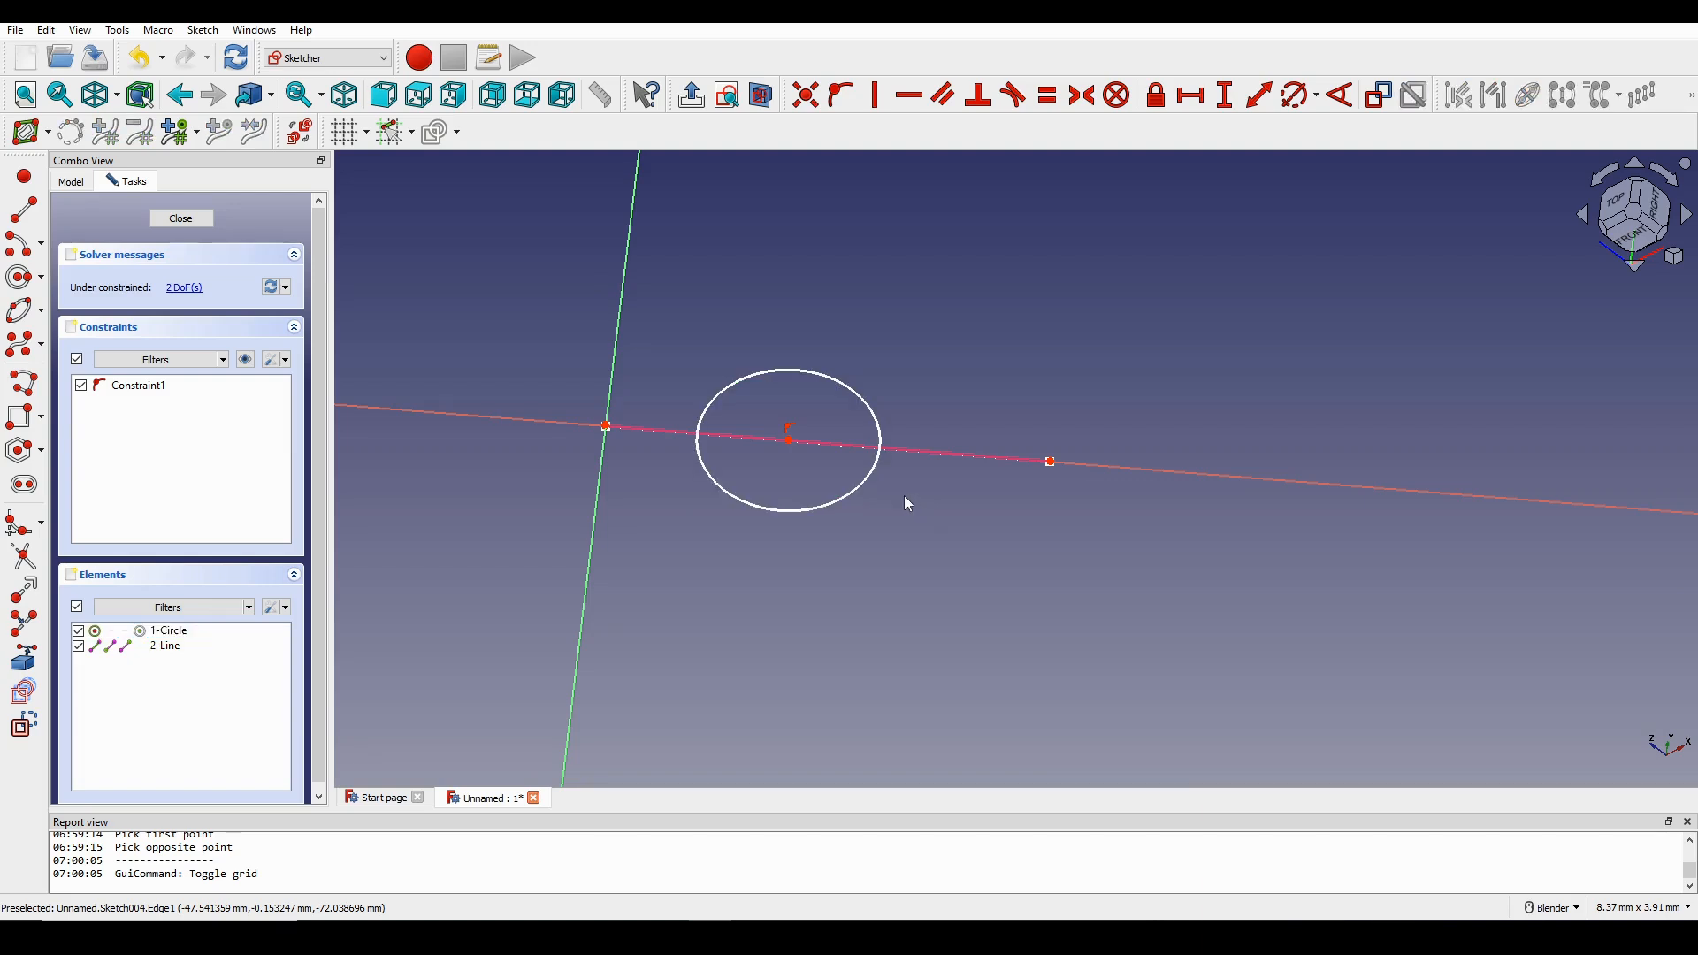
Constrain the circle to pass through both endpoints of the second cross-line with point-on-object constraints, and close the sketch.
{"action": "key", "text": "o"}
{"action": "left_click", "coordinate": [867, 483]}
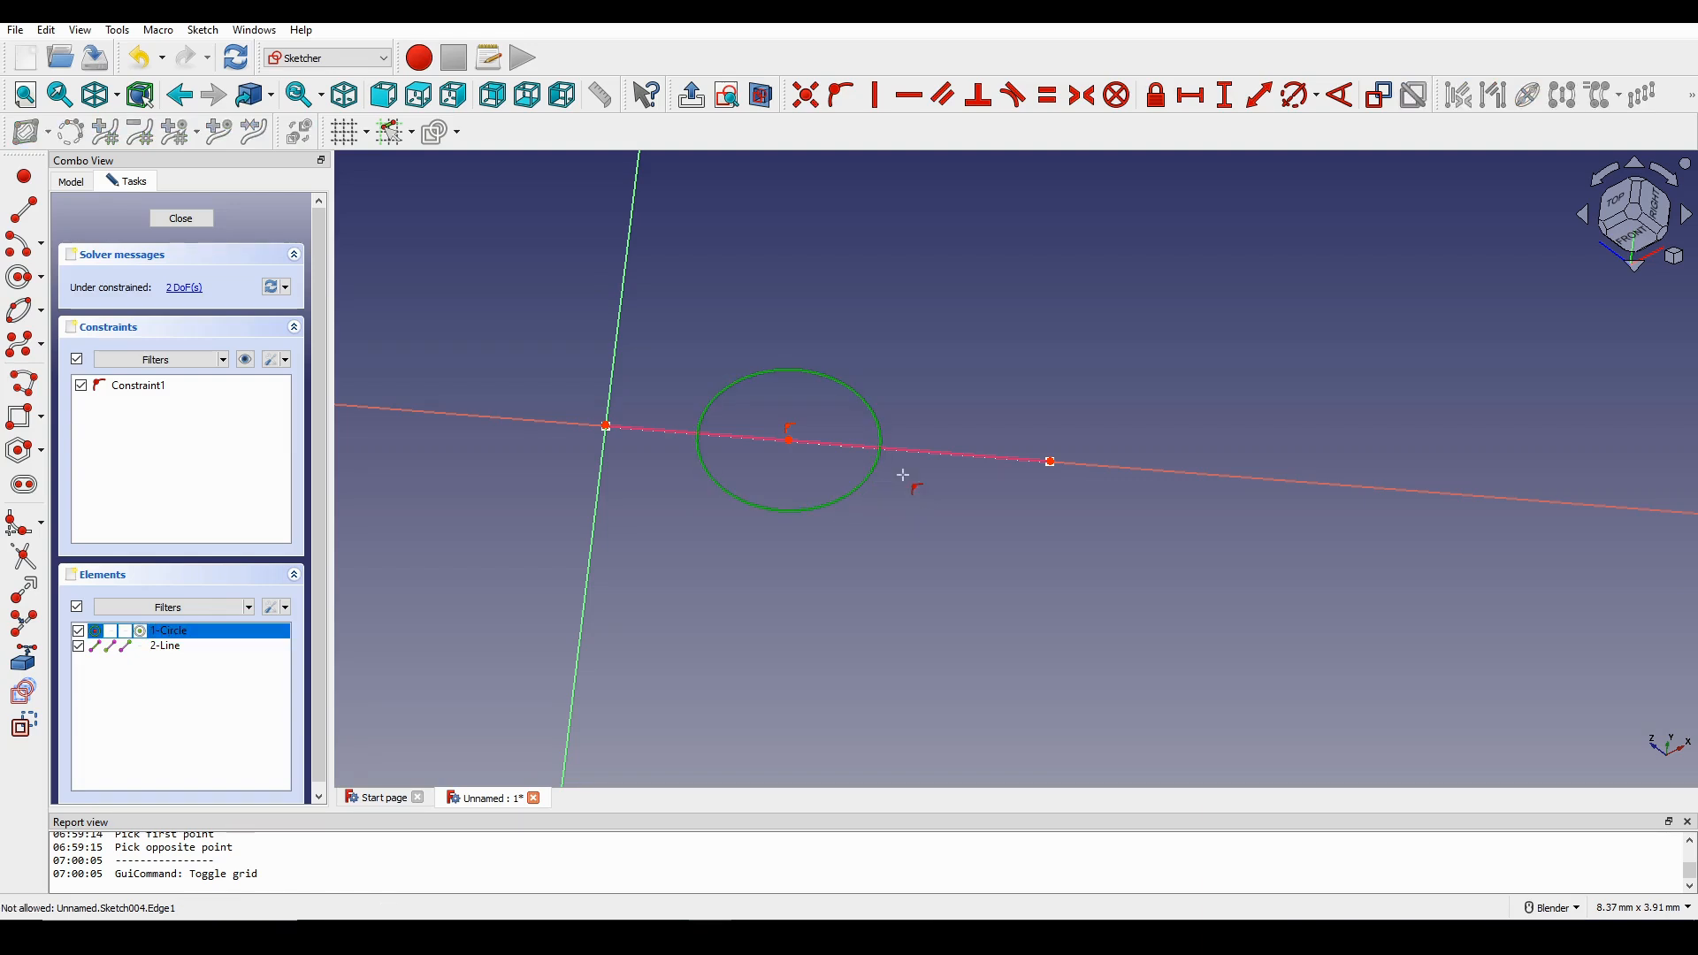
{"action": "left_click", "coordinate": [1050, 461]}
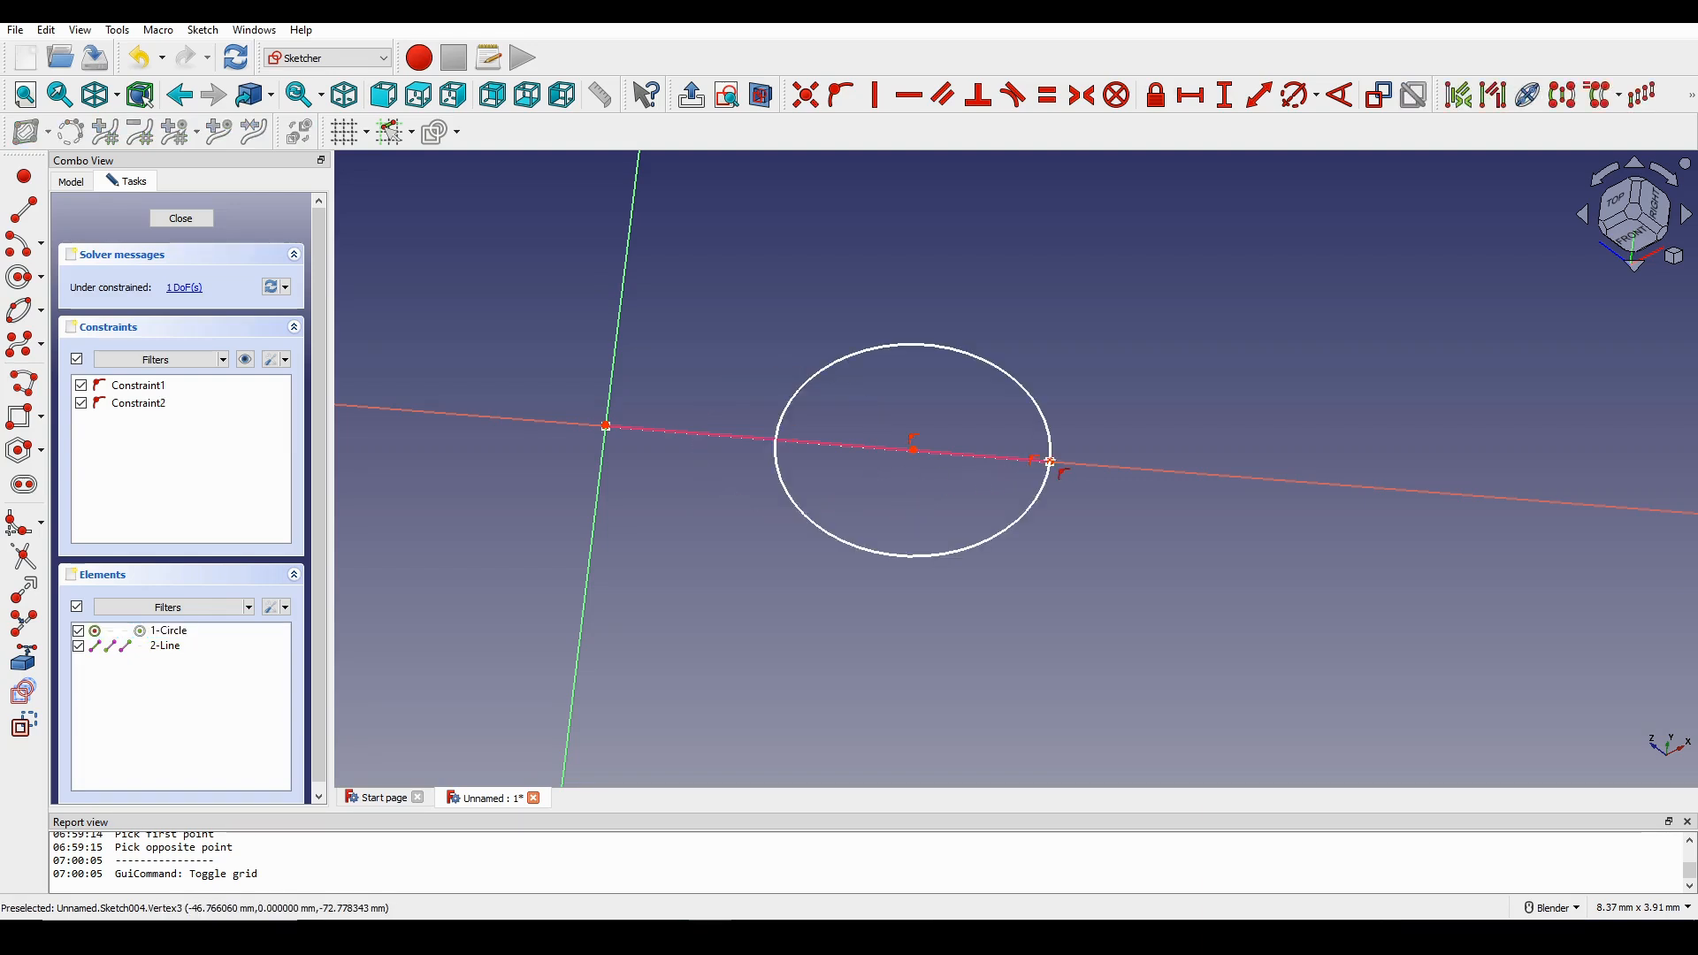
{"action": "left_click", "coordinate": [777, 466]}
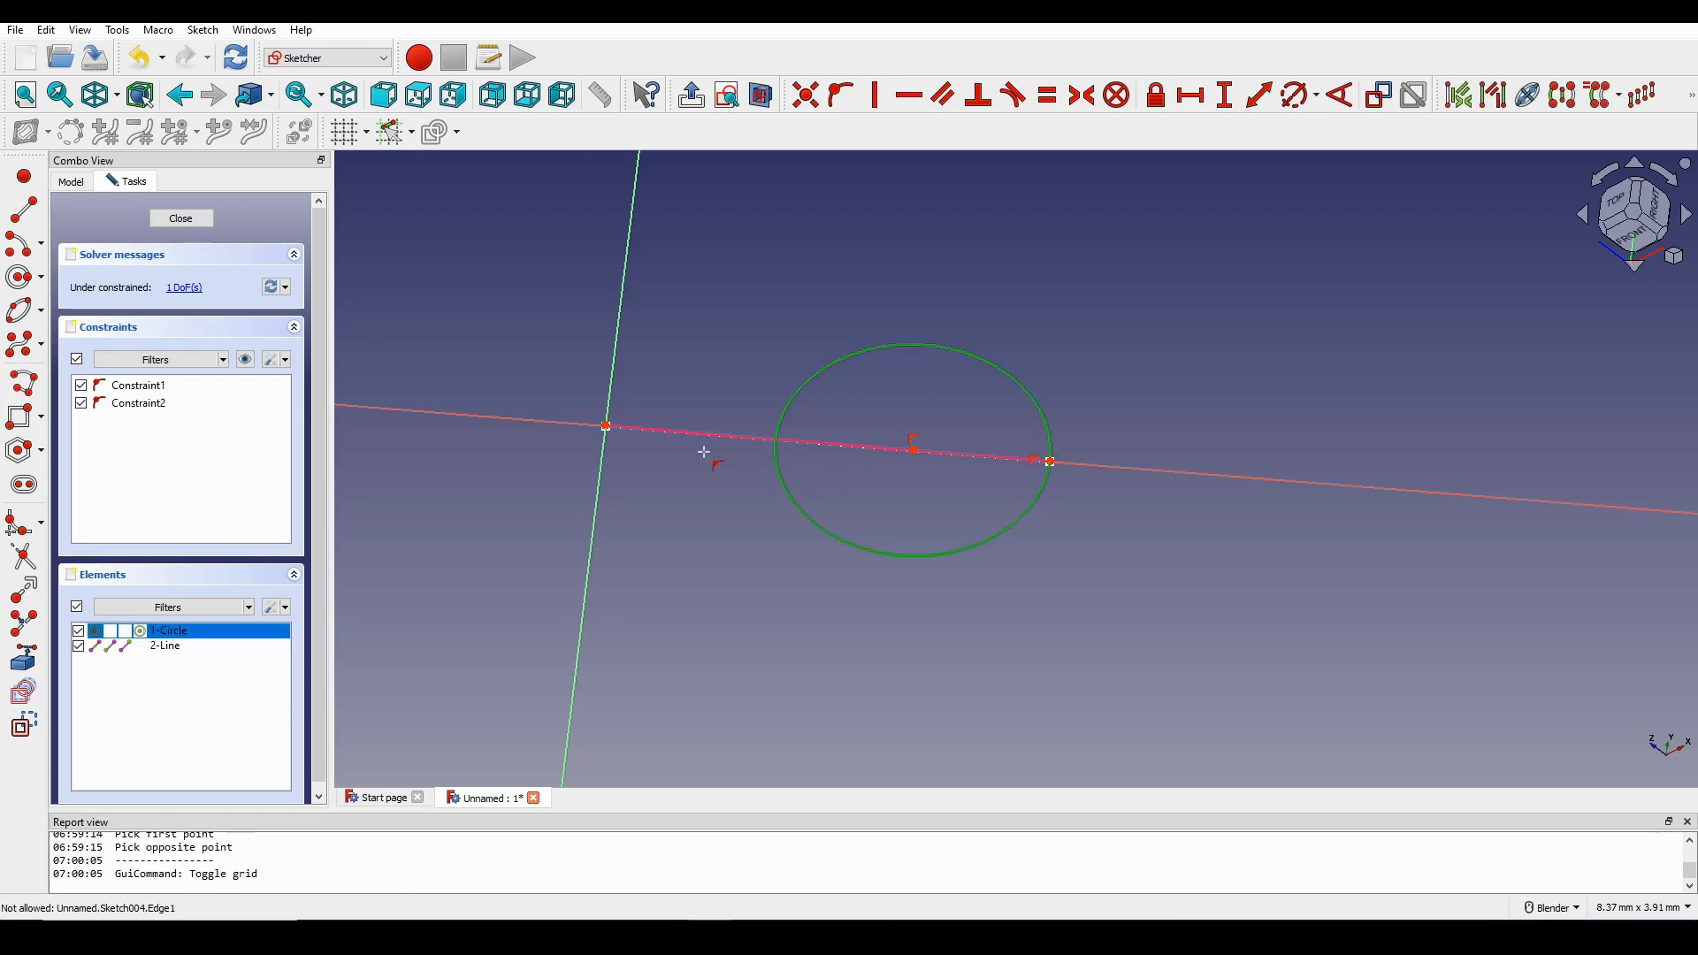
{"action": "left_click", "coordinate": [606, 426]}
{"action": "scroll", "coordinate": [717, 388], "scroll_direction": "down", "scroll_amount": 3}
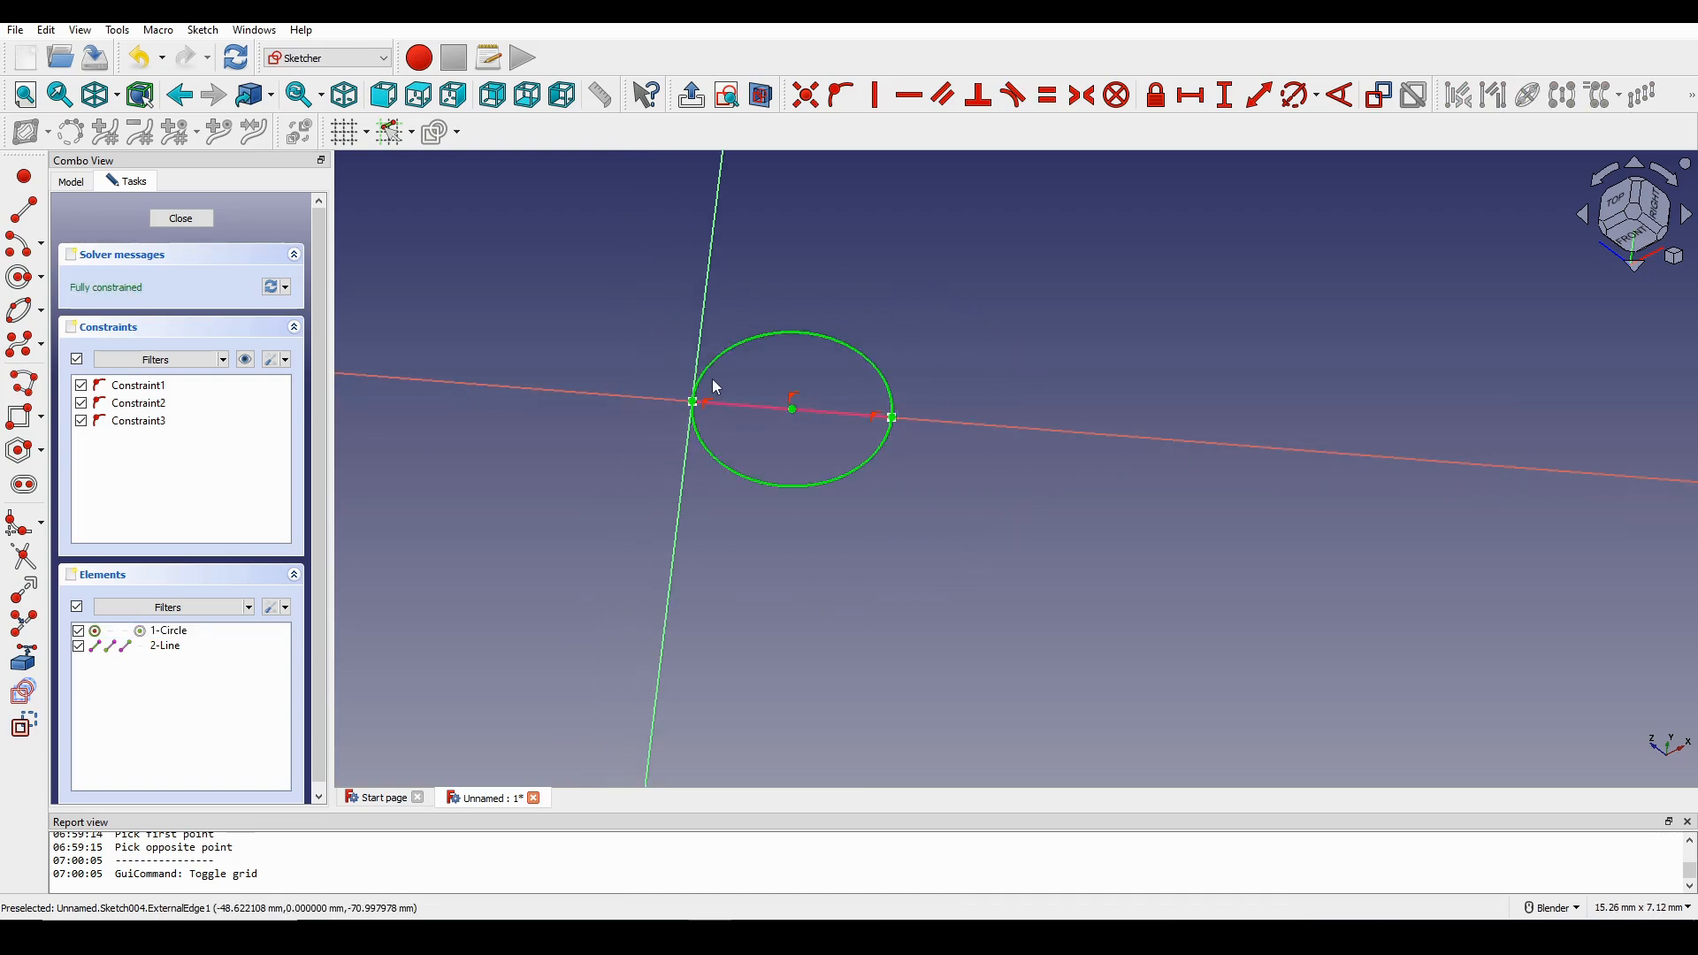
{"action": "key", "text": "Escape"}
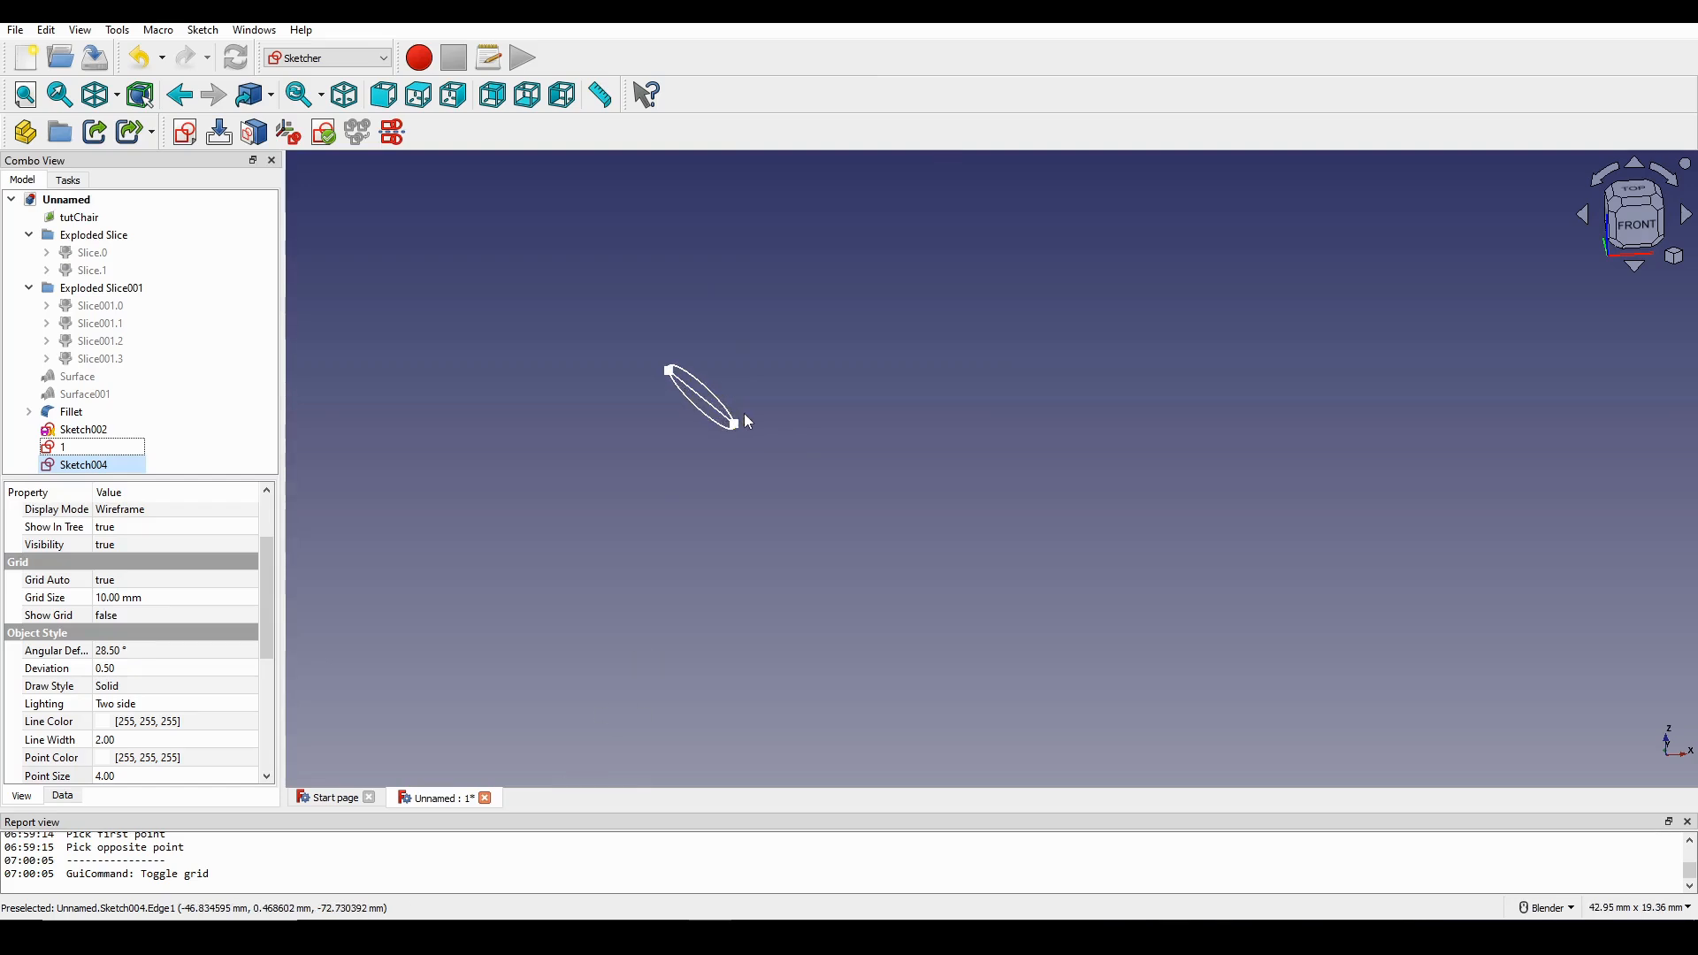
Rename the second cross-line's circle sketch, Sketch004, as 2.
{"action": "right_click", "coordinate": [103, 468]}
{"action": "left_click", "coordinate": [141, 466]}
{"action": "type", "text": "2"}
{"action": "key", "text": "Return"}
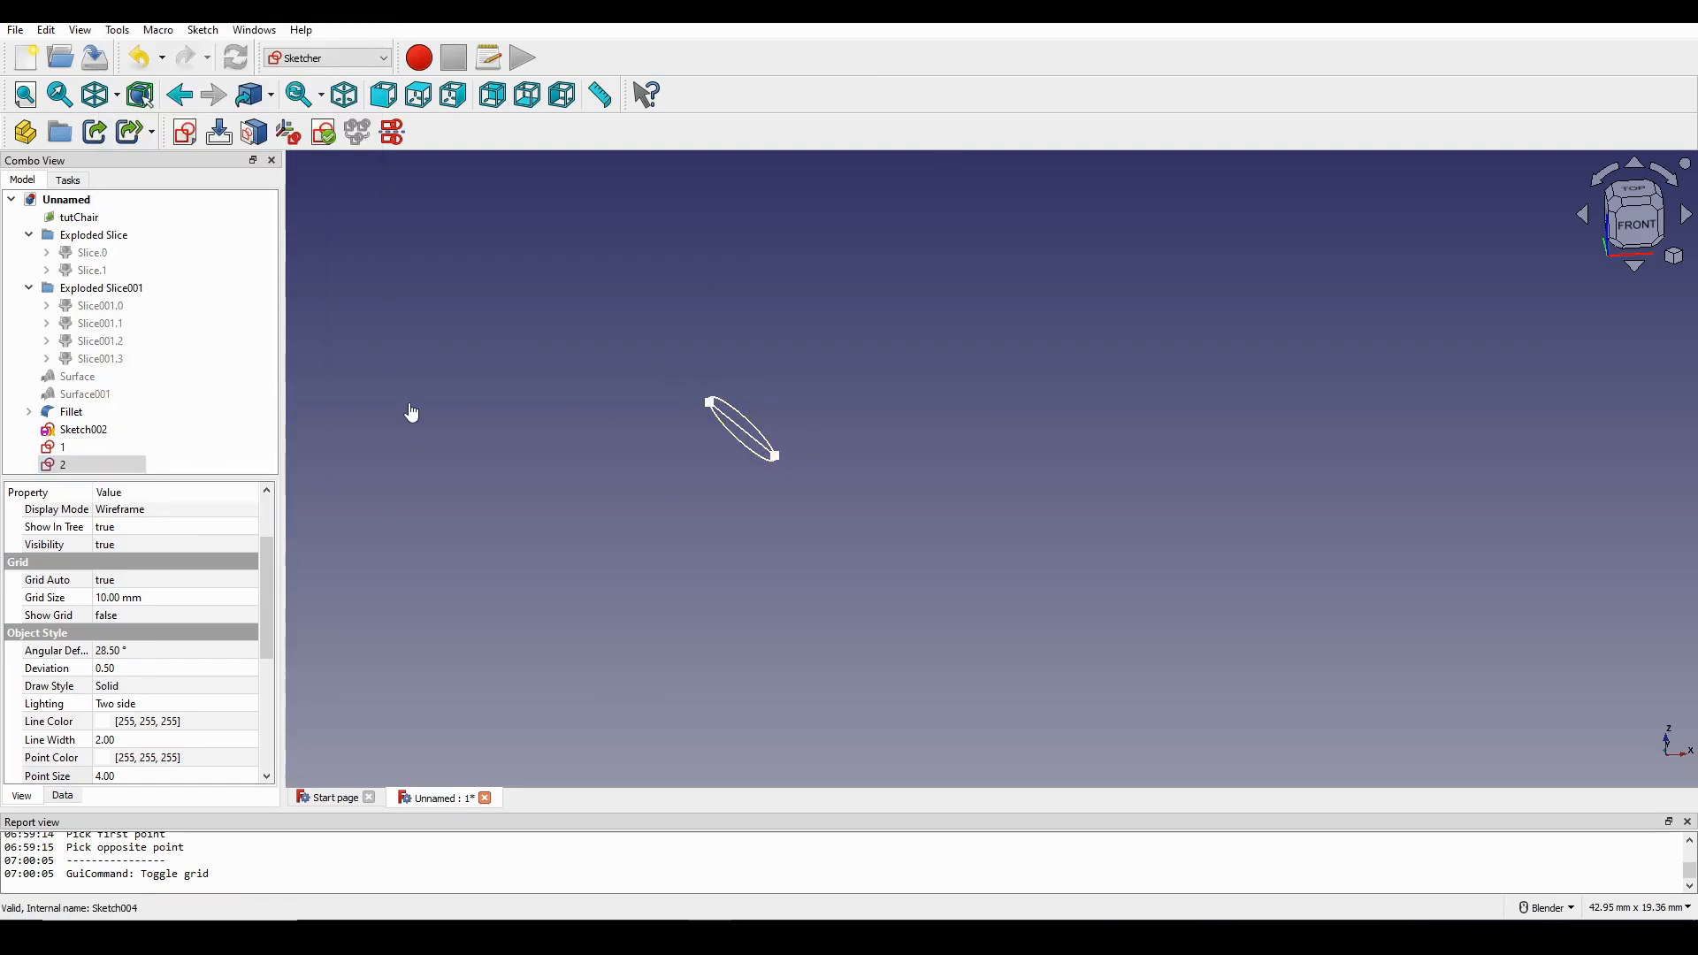
{"action": "left_click", "coordinate": [409, 405]}
Start a new sketch on both endpoints of the third leg cross-line and open the choice of attachment methods.
{"action": "scroll", "coordinate": [561, 434], "scroll_direction": "down", "scroll_amount": 7}
{"action": "middle_click_drag", "start_coordinate": [600, 434], "coordinate": [602, 482], "text": "shift"}
{"action": "scroll", "coordinate": [604, 482], "scroll_direction": "up", "scroll_amount": 1}
{"action": "middle_click_drag", "start_coordinate": [641, 542], "coordinate": [638, 575]}
{"action": "scroll", "coordinate": [644, 428], "scroll_direction": "up", "scroll_amount": 3}
{"action": "middle_click_drag", "start_coordinate": [644, 375], "coordinate": [626, 539], "text": "shift"}
{"action": "scroll", "coordinate": [617, 514], "scroll_direction": "up", "scroll_amount": 2}
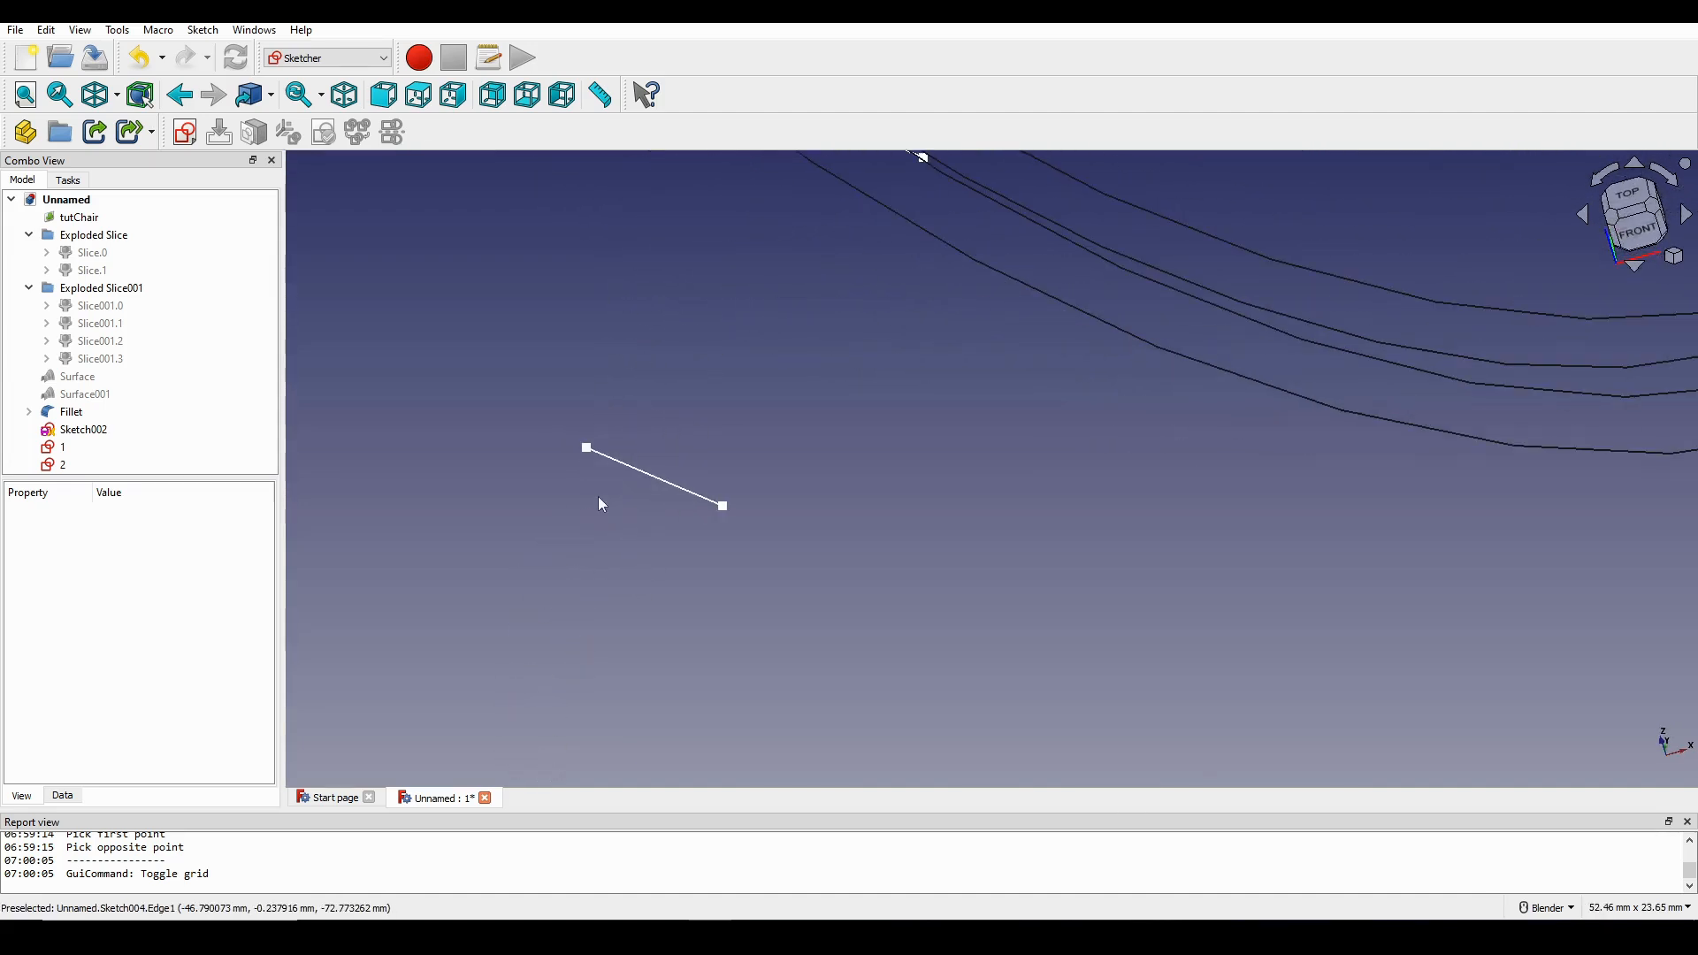
{"action": "left_click", "coordinate": [586, 449]}
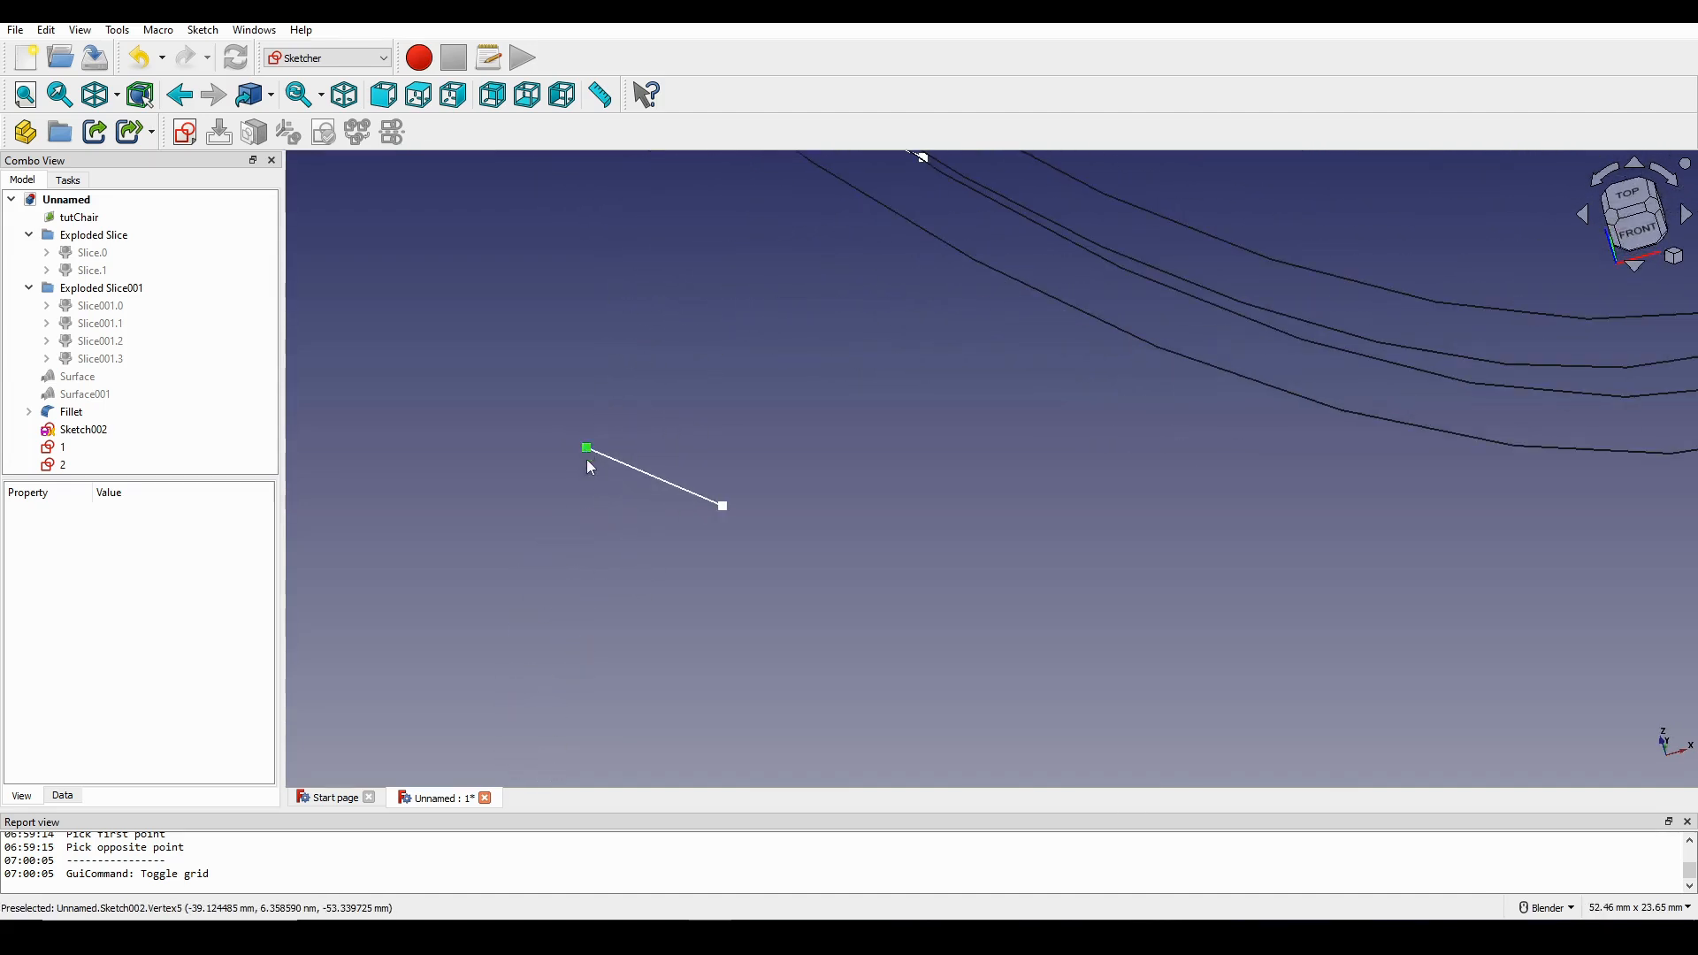
{"action": "left_click", "coordinate": [723, 507]}
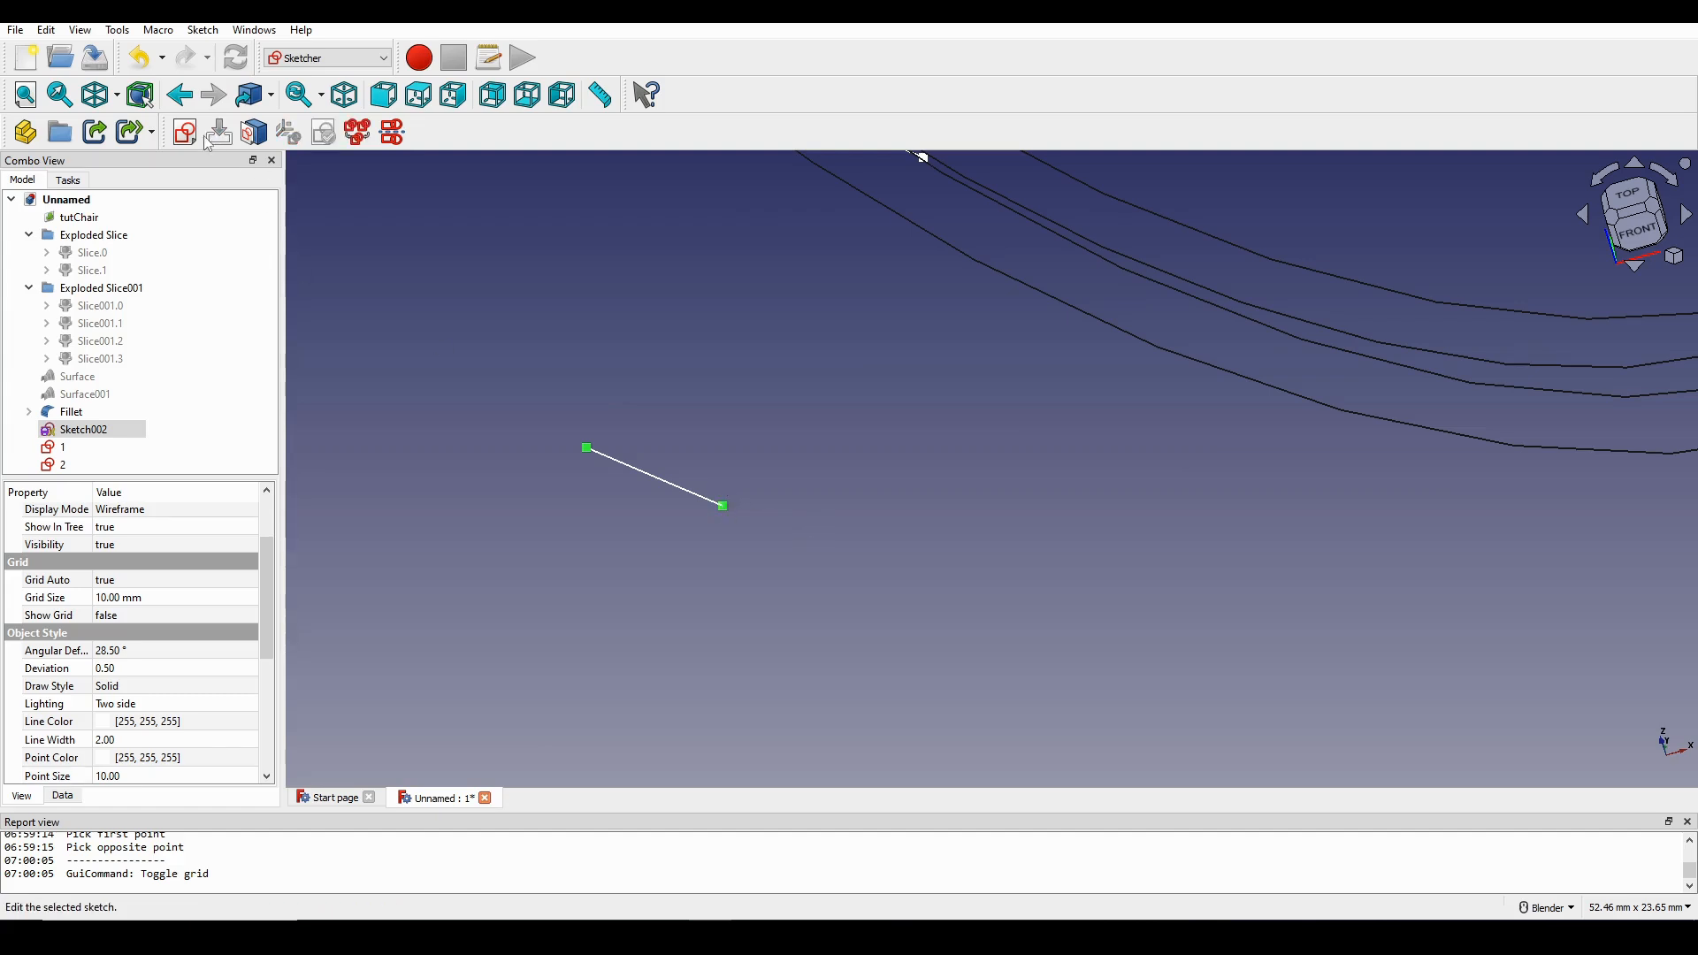
{"action": "left_click", "coordinate": [254, 132]}
{"action": "left_click", "coordinate": [782, 466]}
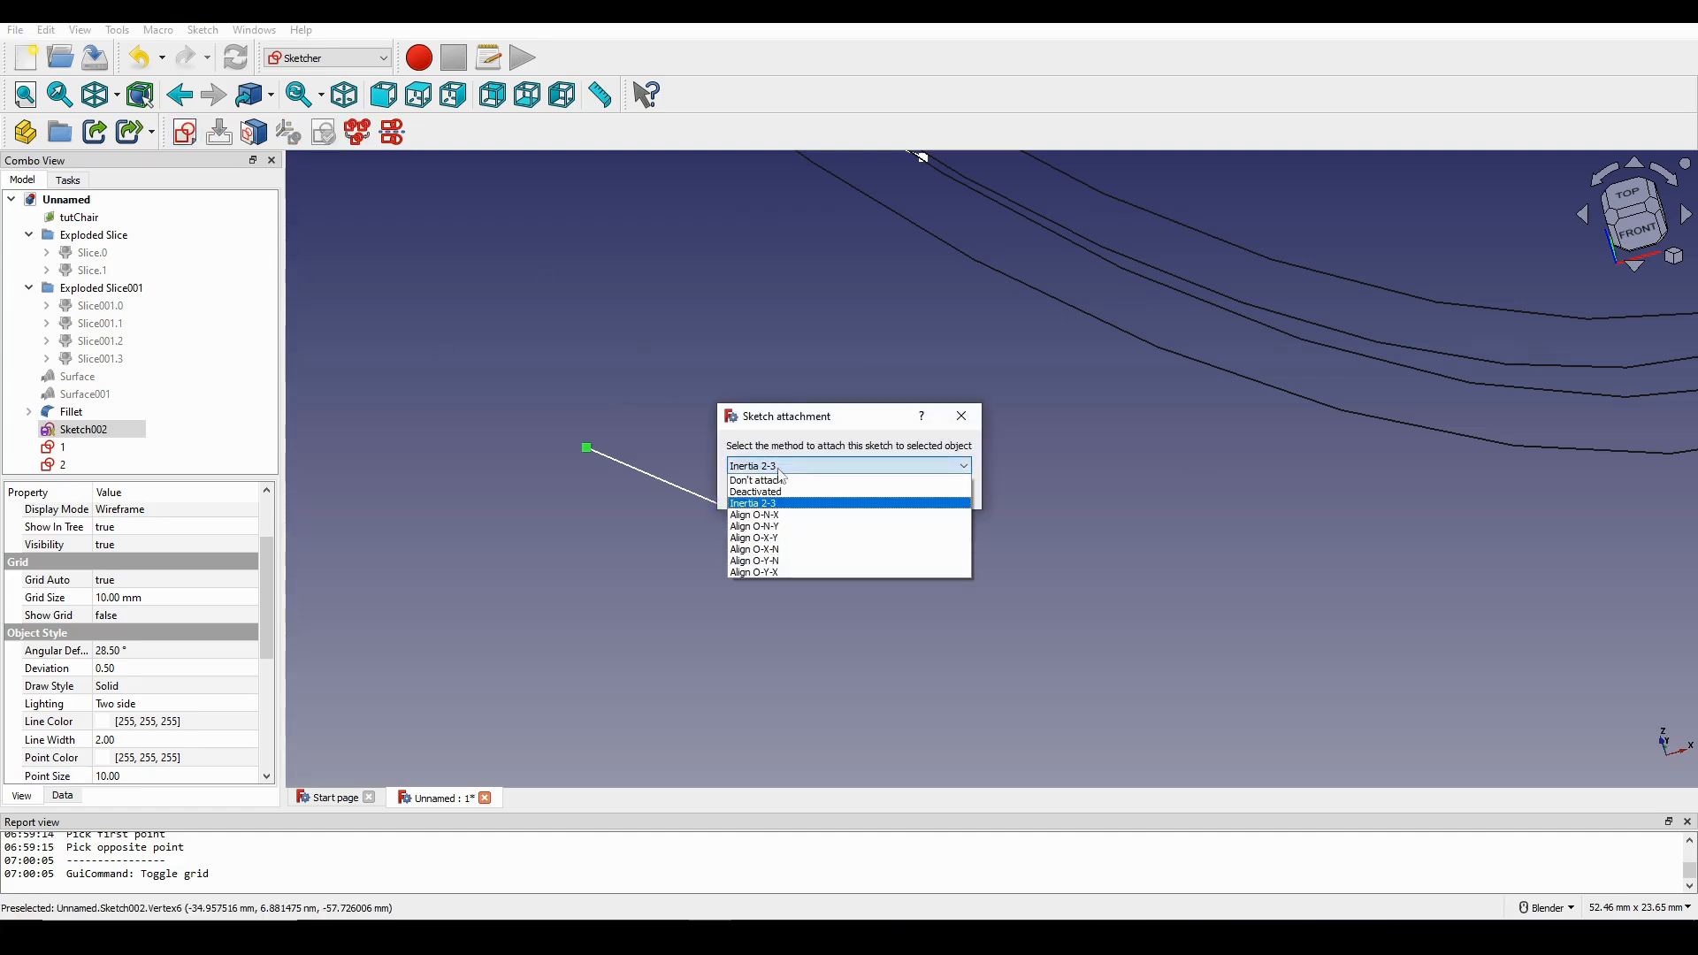
Attach the new sketch to the selected points with Align O-X-Y and link the Sketch002 line between them as external geometry.
{"action": "left_click", "coordinate": [785, 538]}
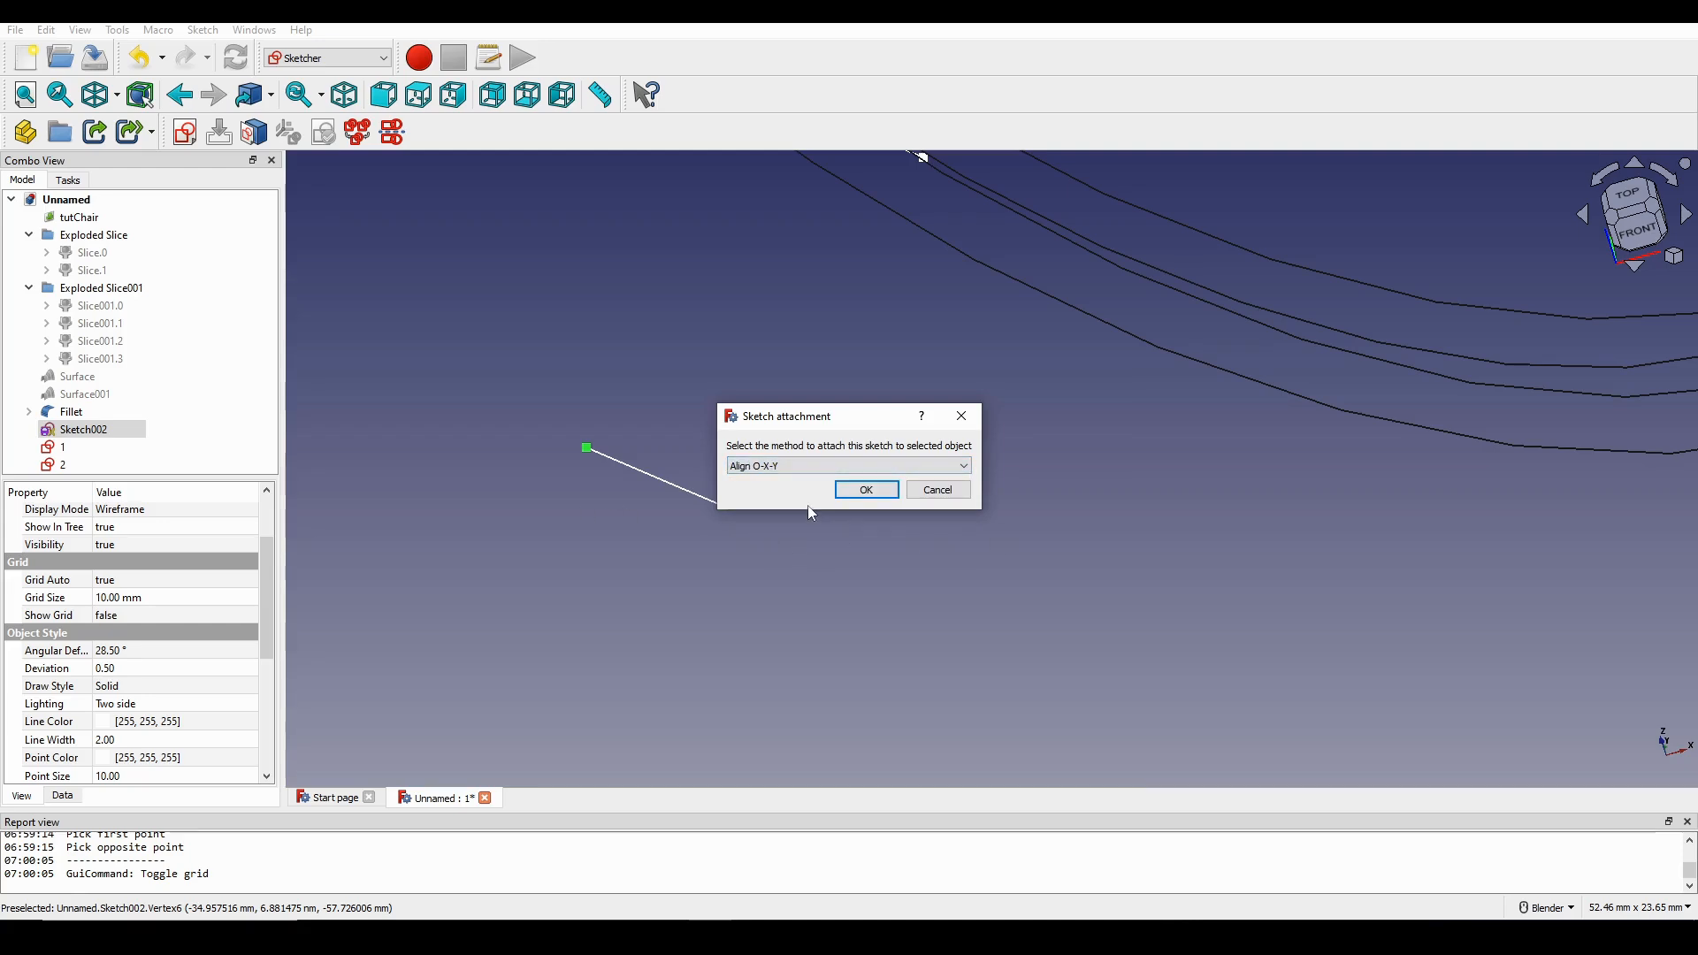
{"action": "left_click", "coordinate": [883, 497]}
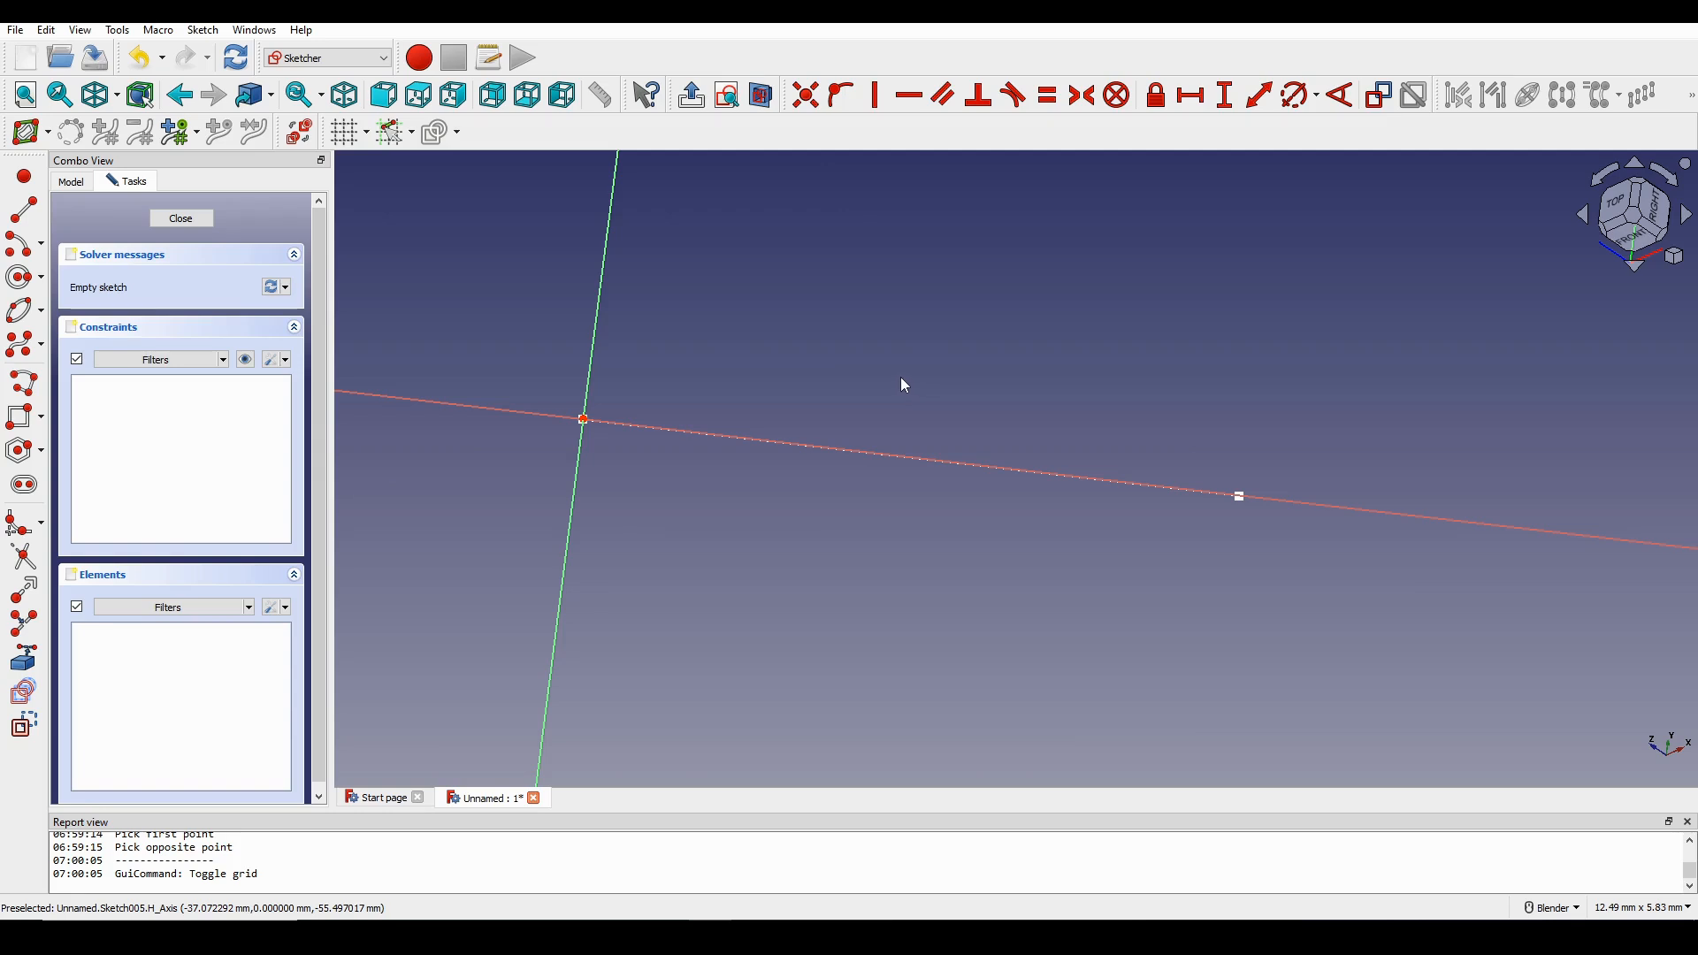
{"action": "key", "text": "g"}
{"action": "key", "text": "x"}
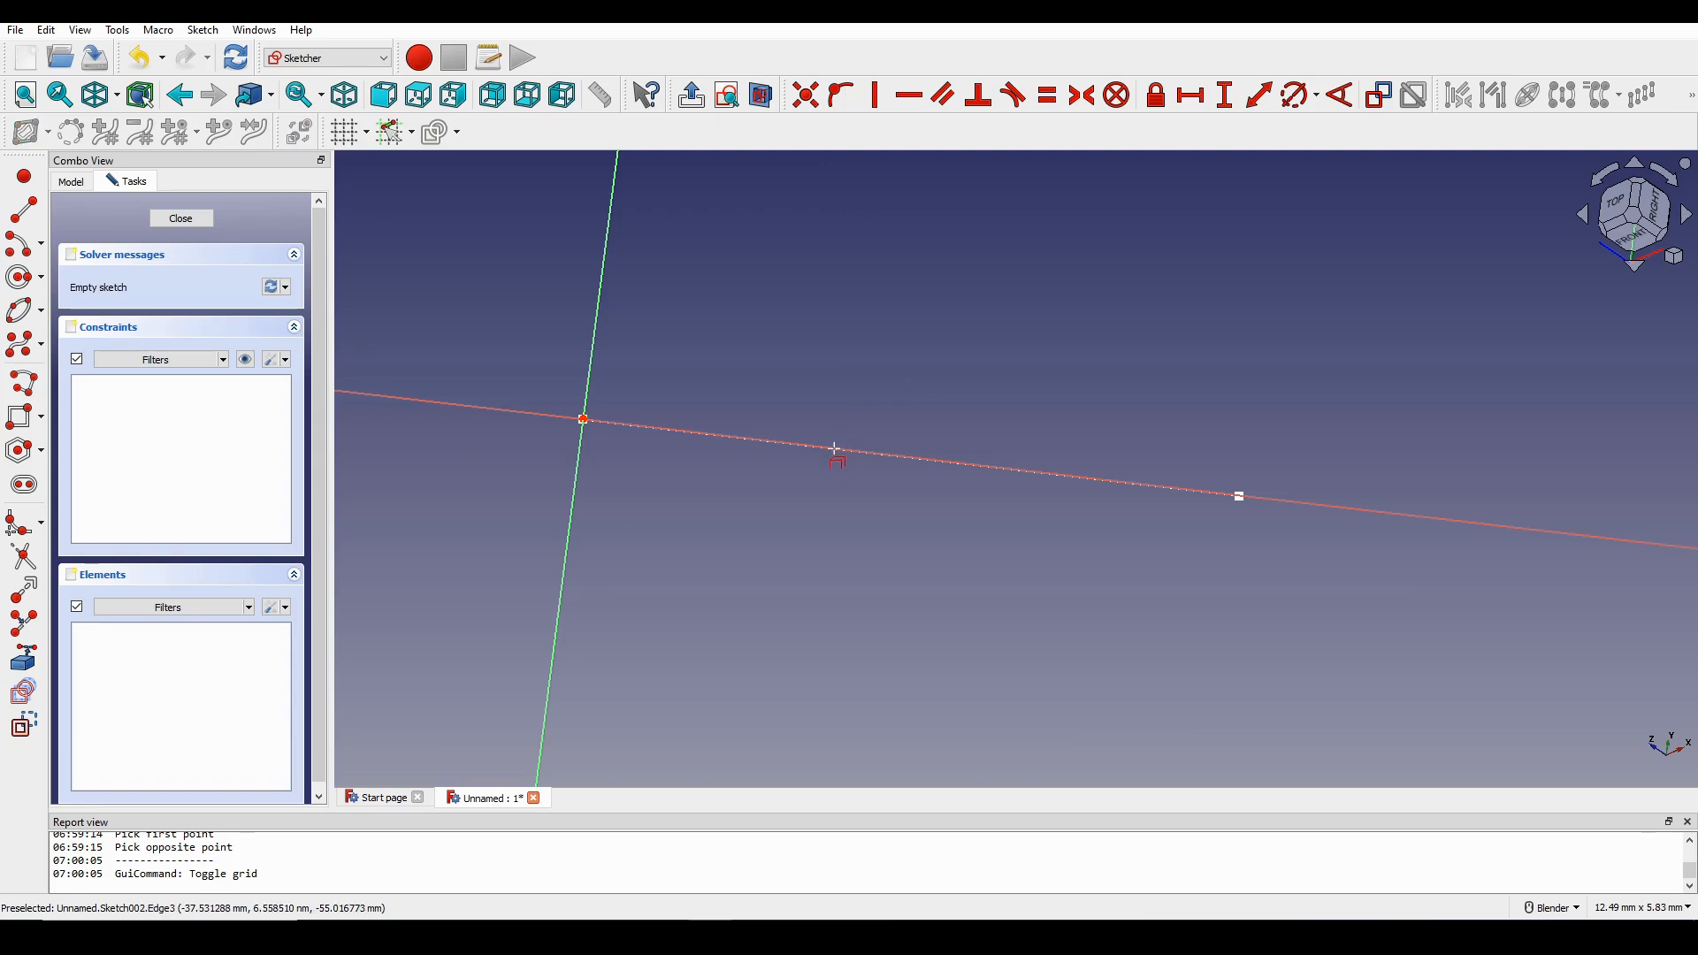
{"action": "left_click", "coordinate": [835, 448]}
{"action": "right_click", "coordinate": [942, 336]}
{"action": "middle_click_drag", "start_coordinate": [922, 344], "coordinate": [873, 391], "text": "shift"}
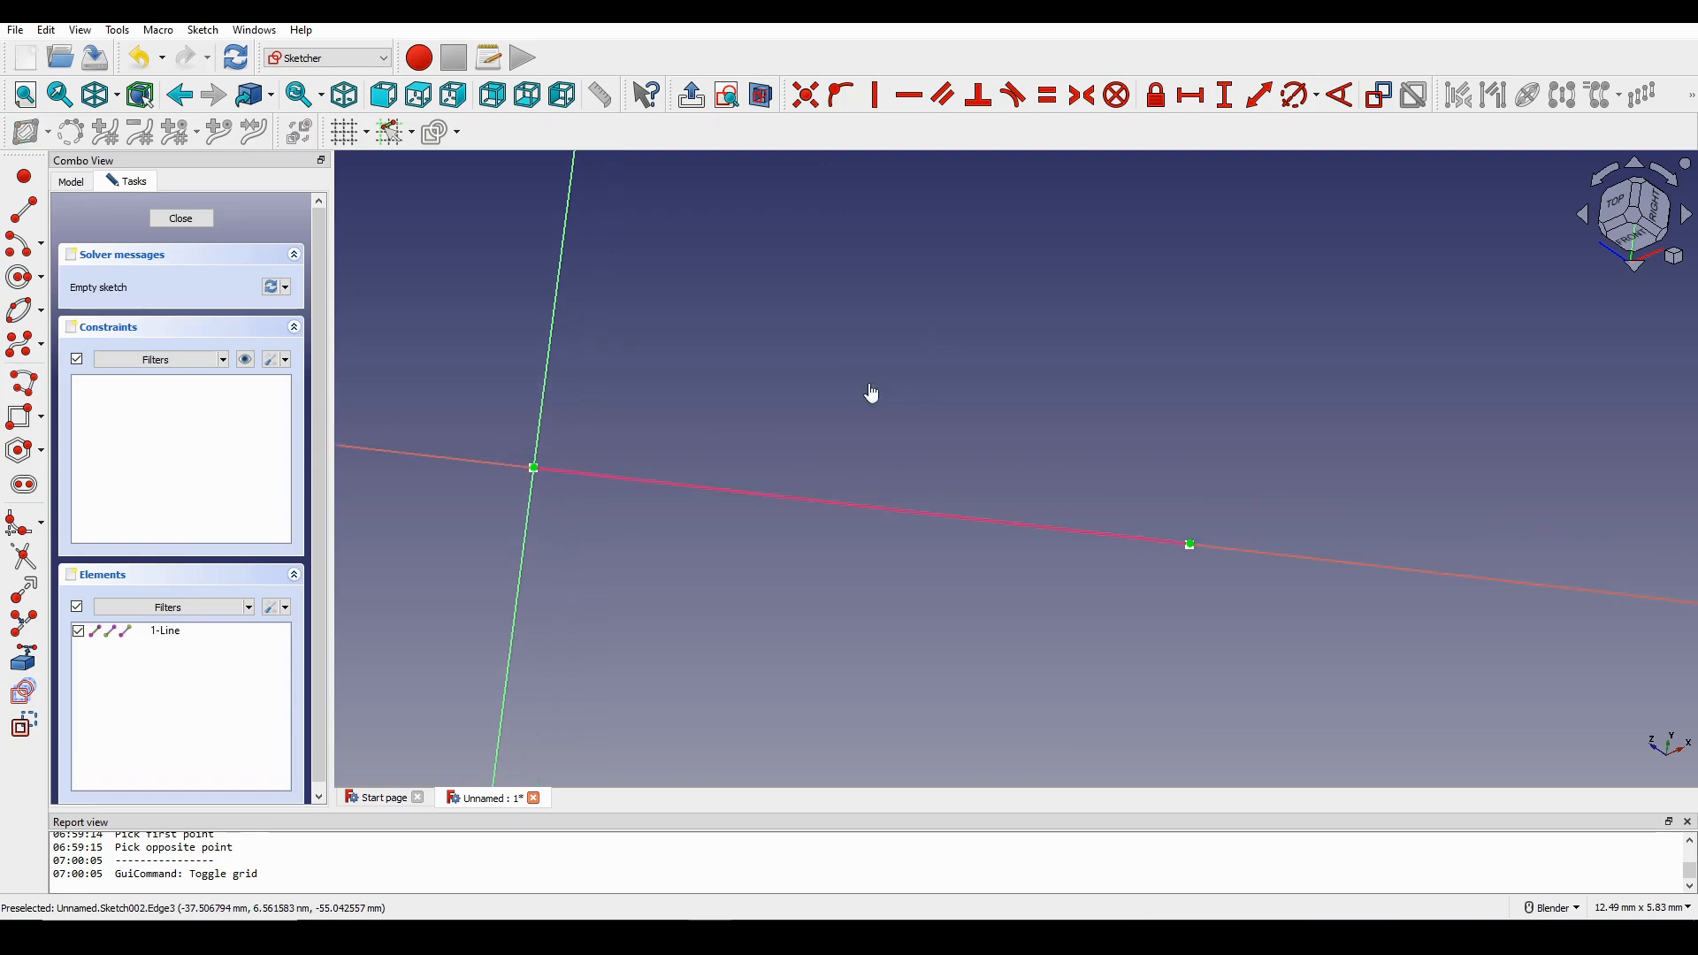
Draw a circle centred on the linked line, about 2.6 mm from the sketch origin.
{"action": "left_click", "coordinate": [16, 282]}
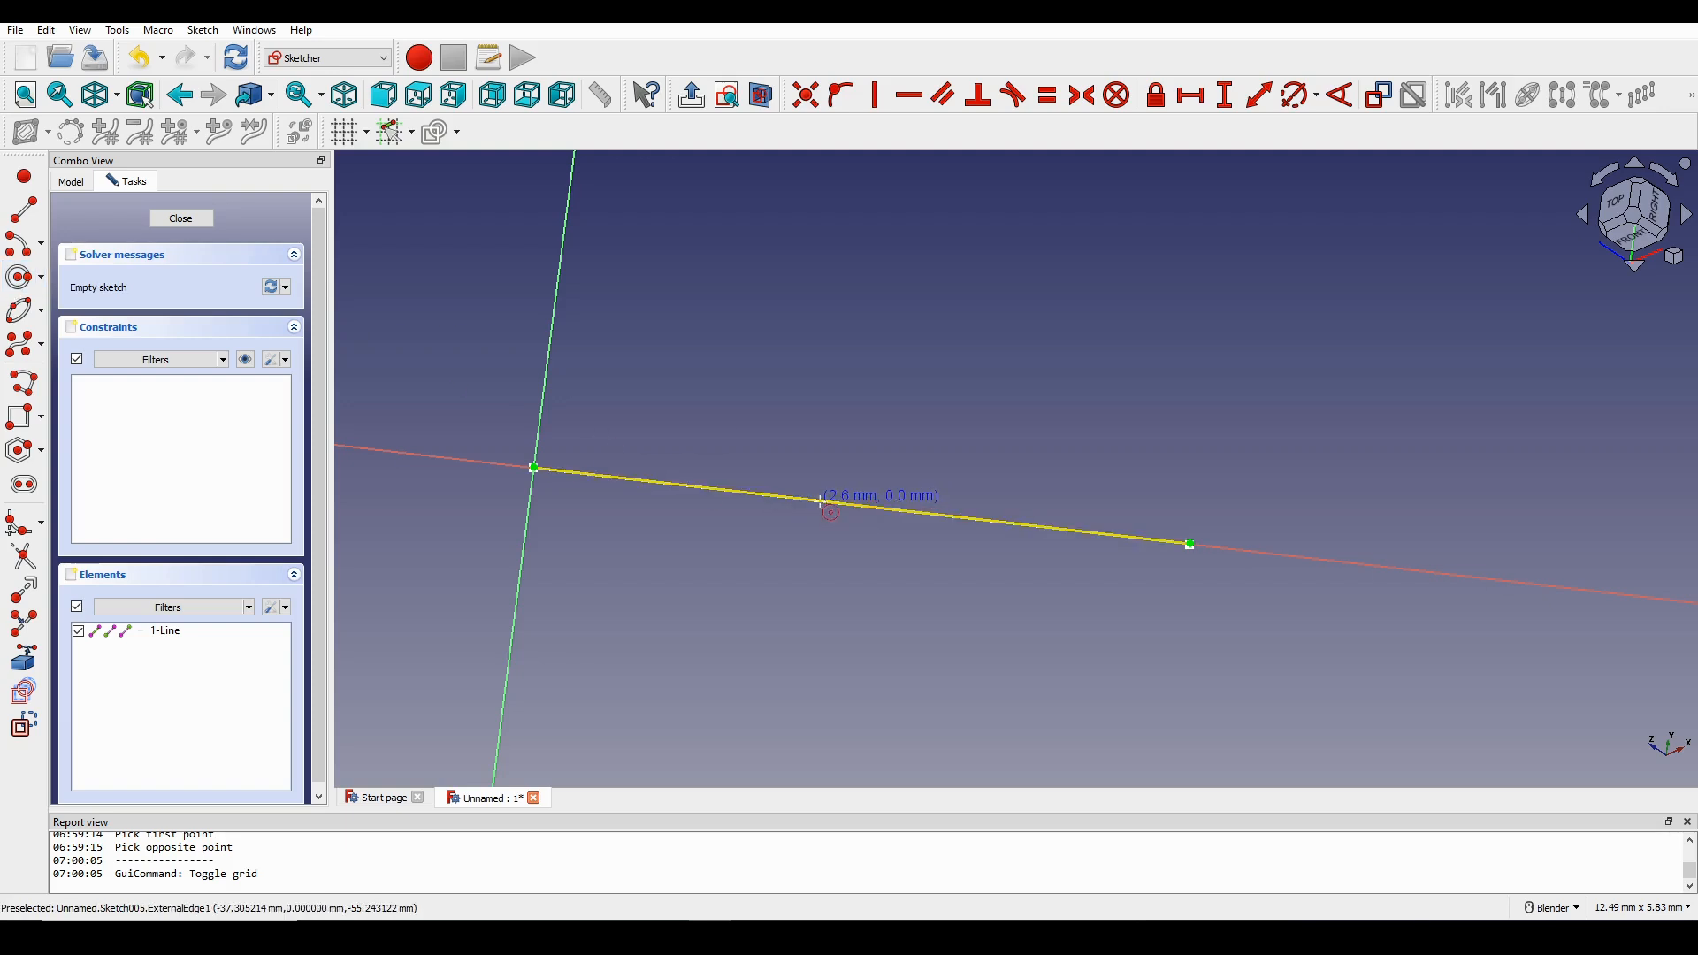
{"action": "left_click", "coordinate": [822, 499]}
{"action": "left_click", "coordinate": [1029, 438]}
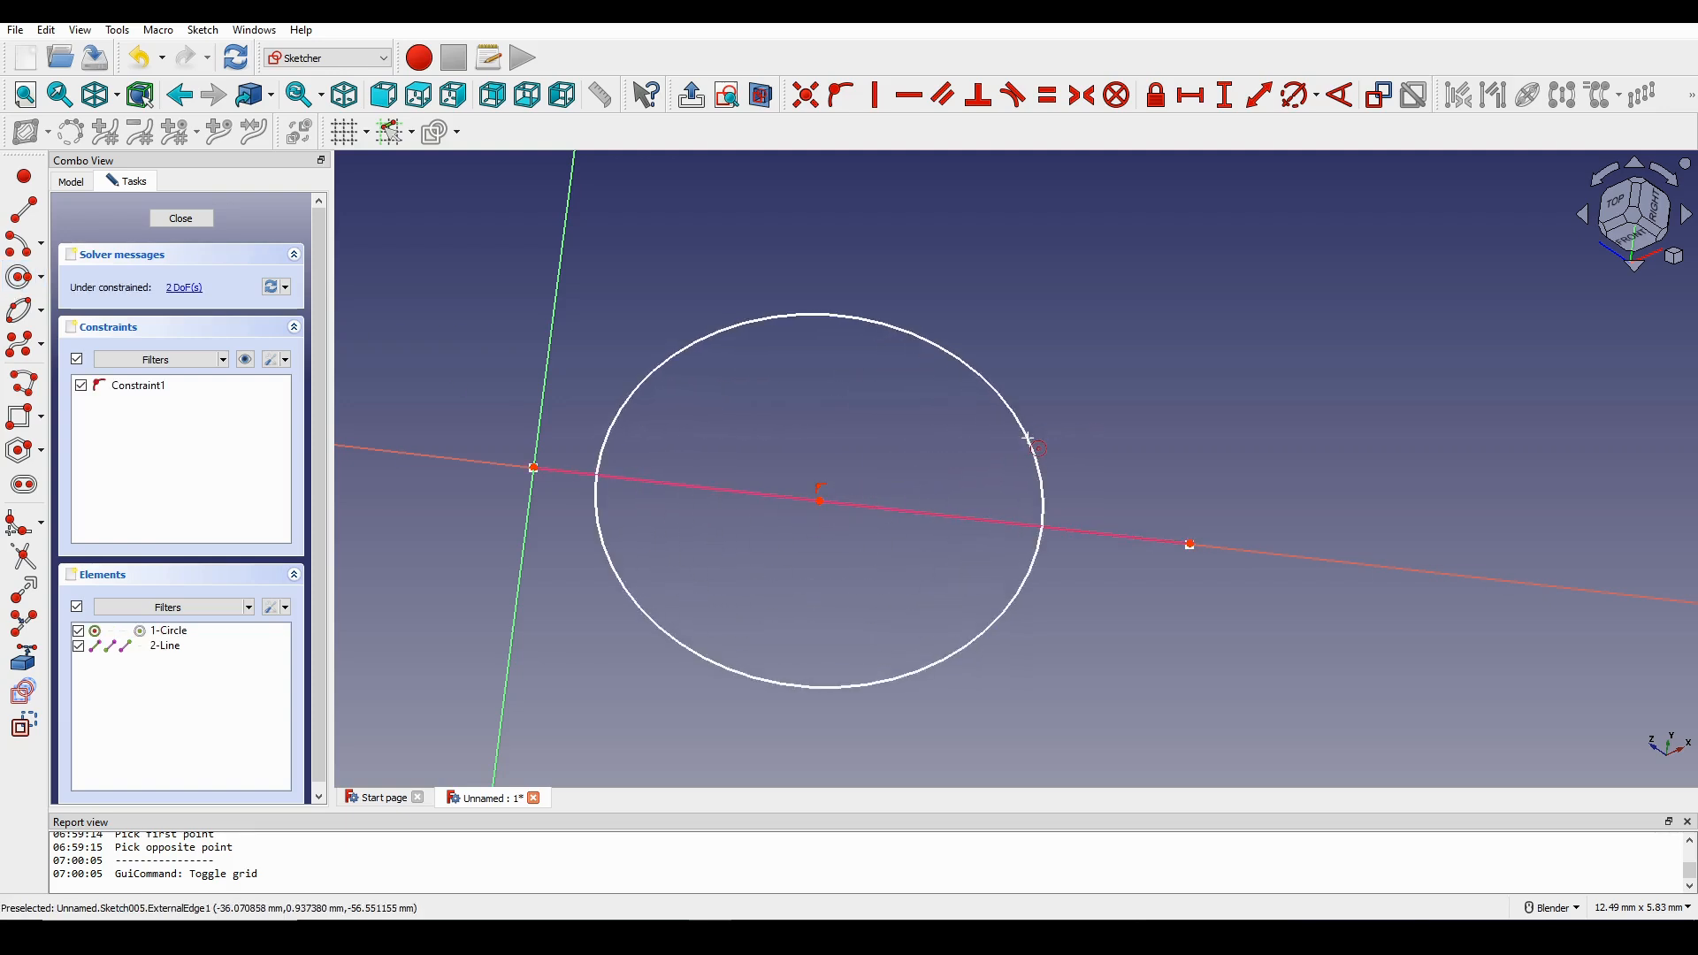
Constrain the circle to pass through both endpoints of the linked line and close the sketch.
{"action": "left_click", "coordinate": [597, 502]}
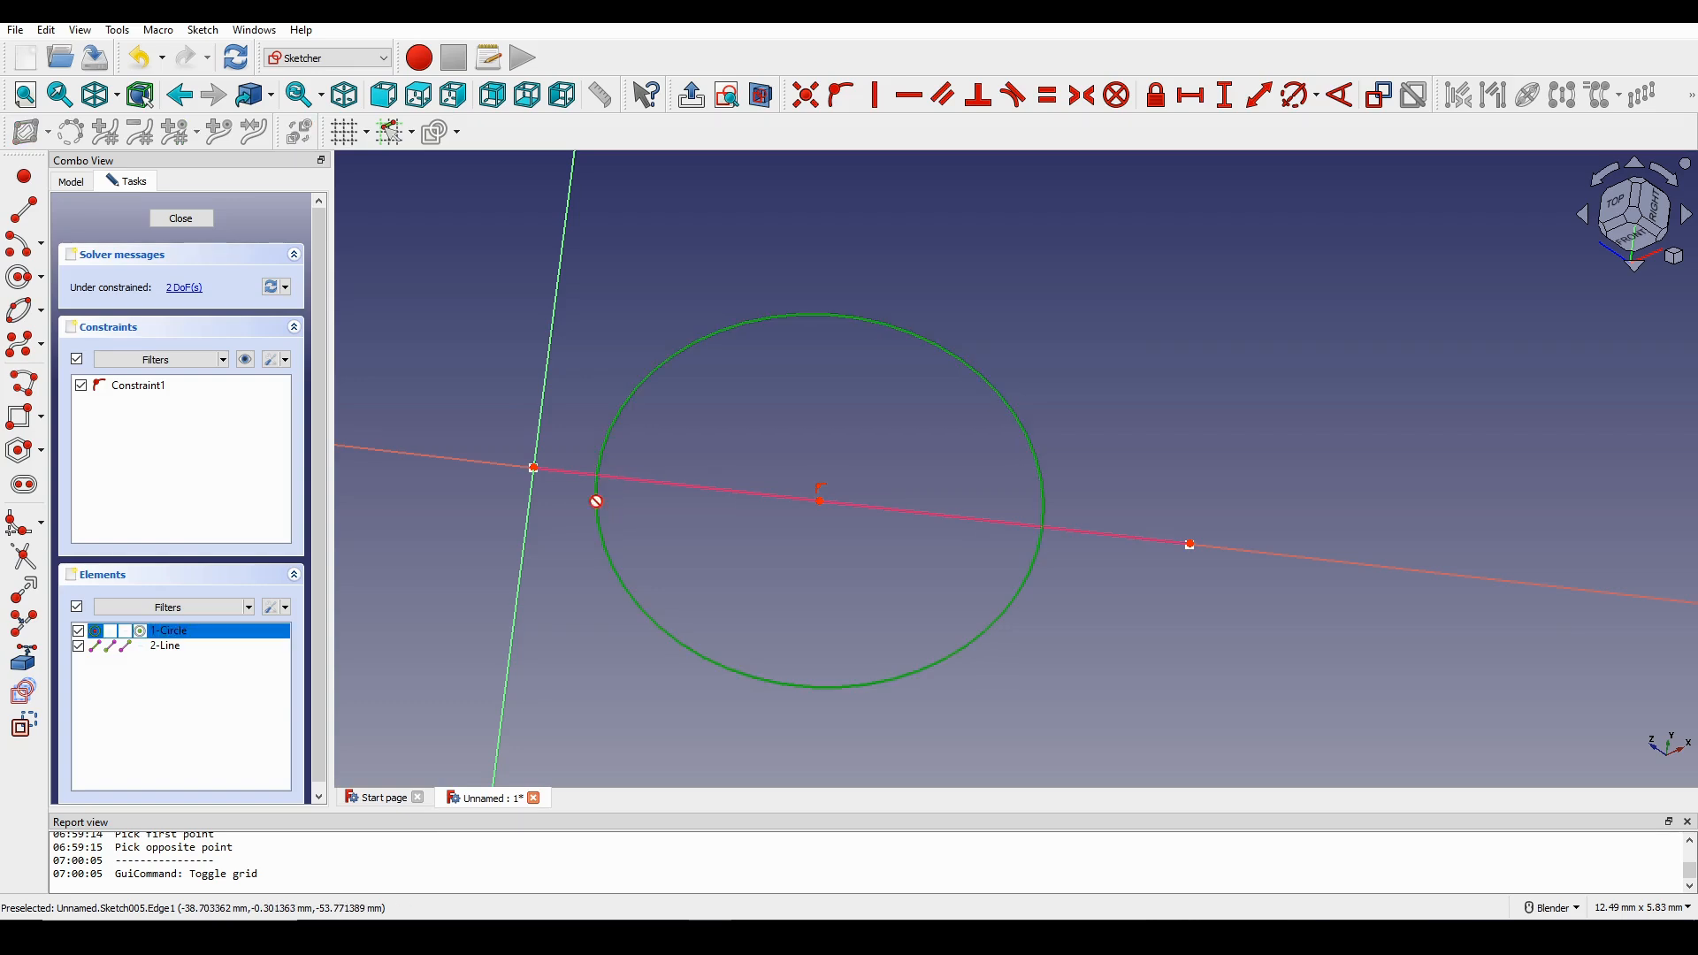
{"action": "left_click", "coordinate": [533, 468]}
{"action": "left_click", "coordinate": [1029, 581]}
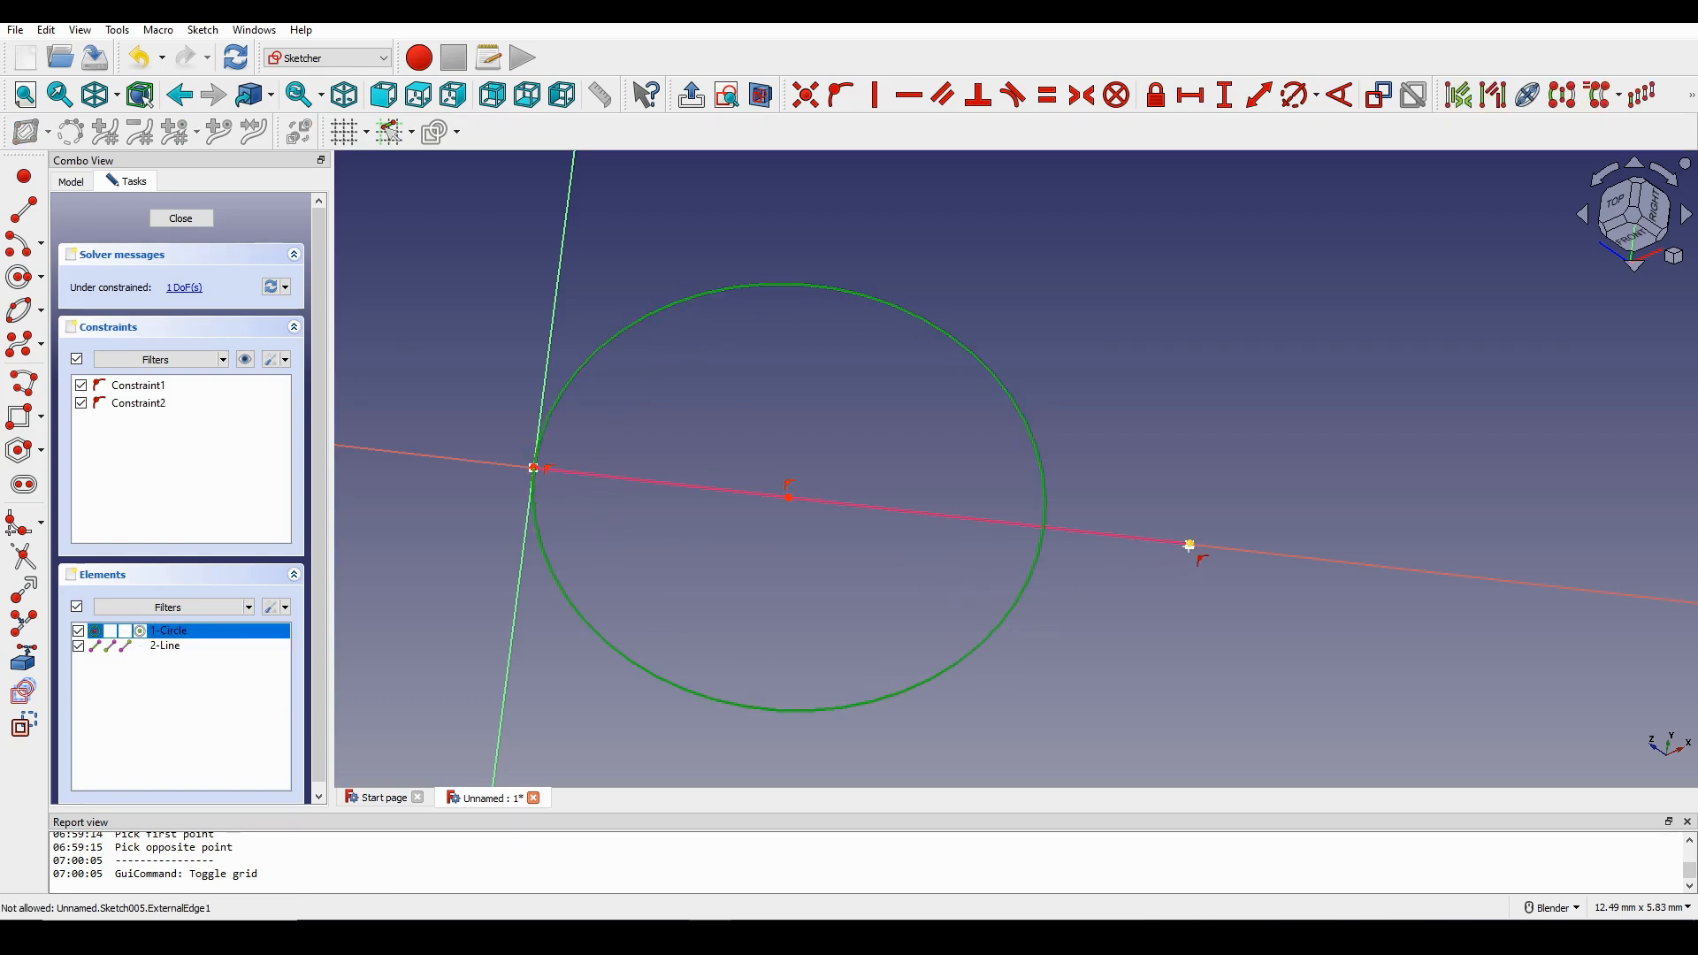
{"action": "left_click", "coordinate": [1190, 545]}
{"action": "key", "text": "o"}
{"action": "scroll", "coordinate": [1190, 548], "scroll_direction": "down", "scroll_amount": 3}
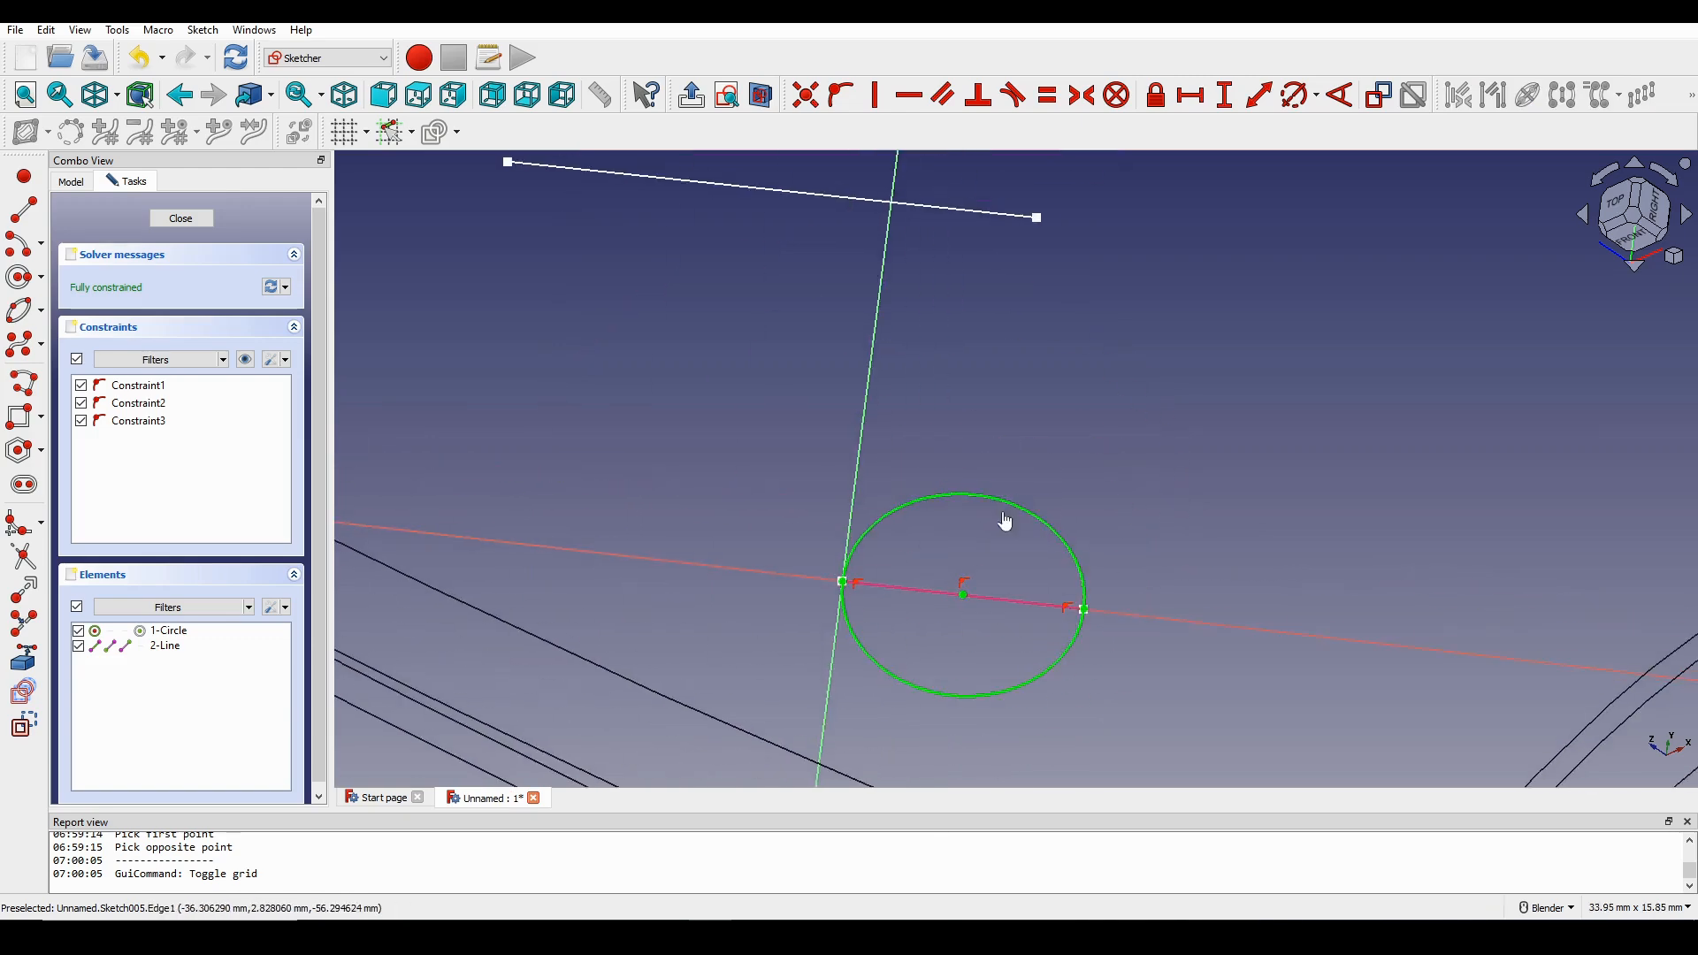
{"action": "left_click", "coordinate": [181, 218]}
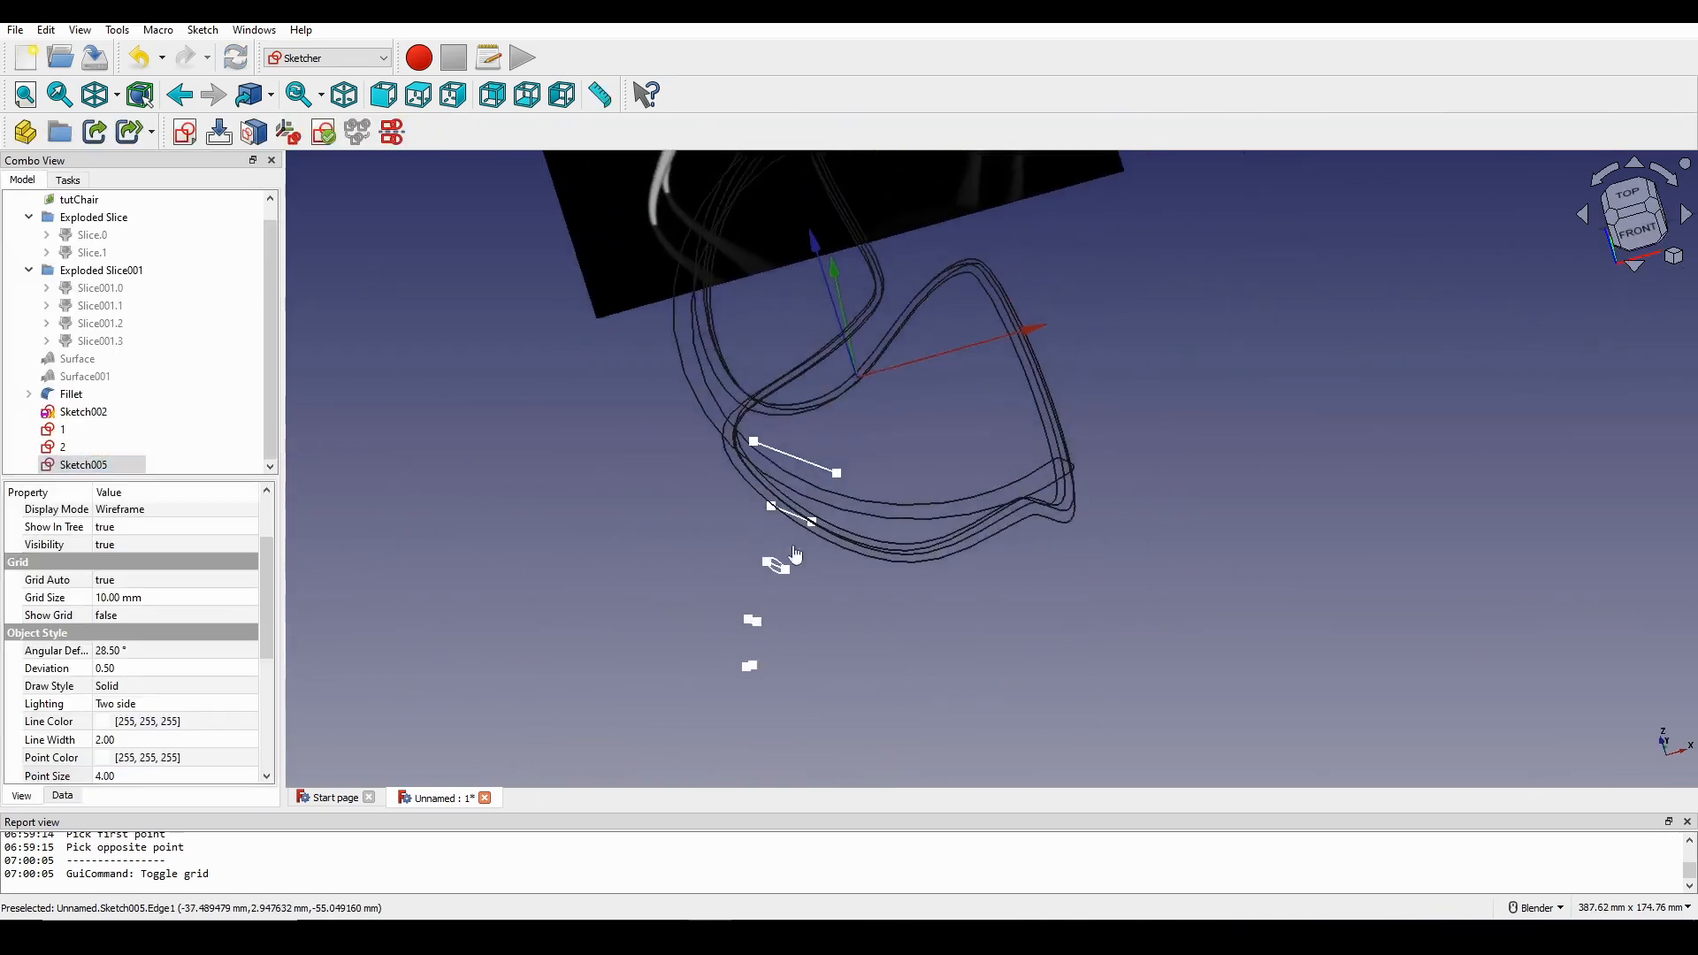
Create a sketch on both endpoints of the next Sketch002 line above the finished circle, attached with Align O-X-Y.
{"action": "scroll", "coordinate": [797, 555], "scroll_direction": "up", "scroll_amount": 6}
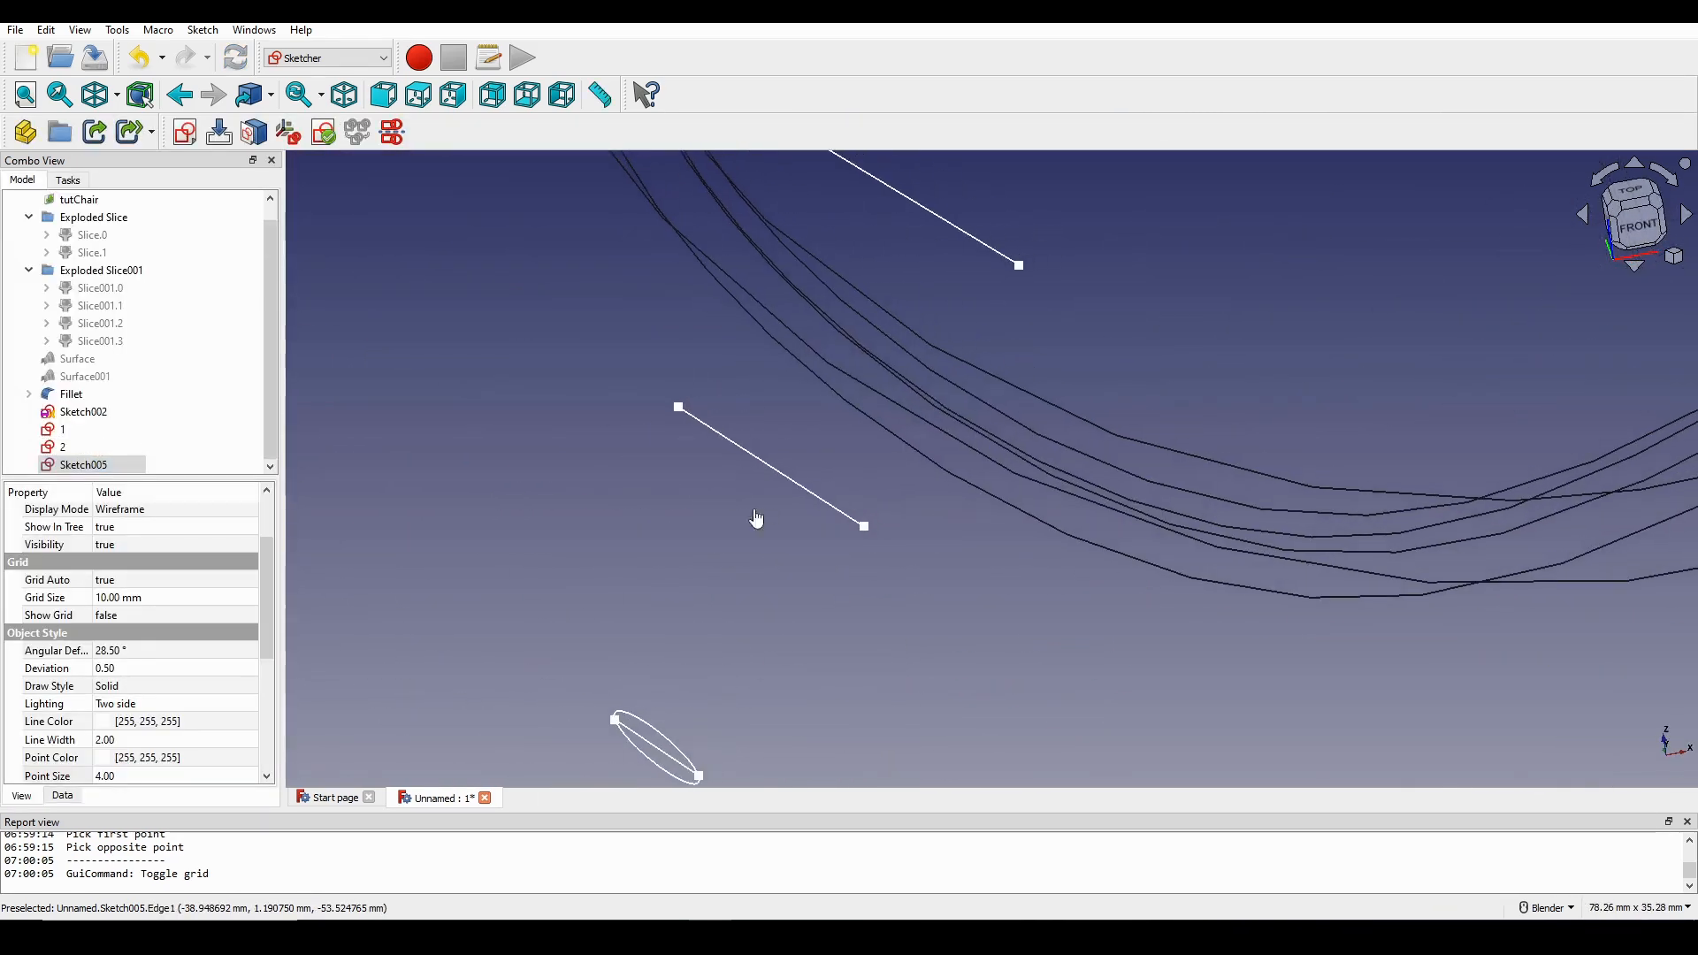
{"action": "left_click", "coordinate": [676, 406]}
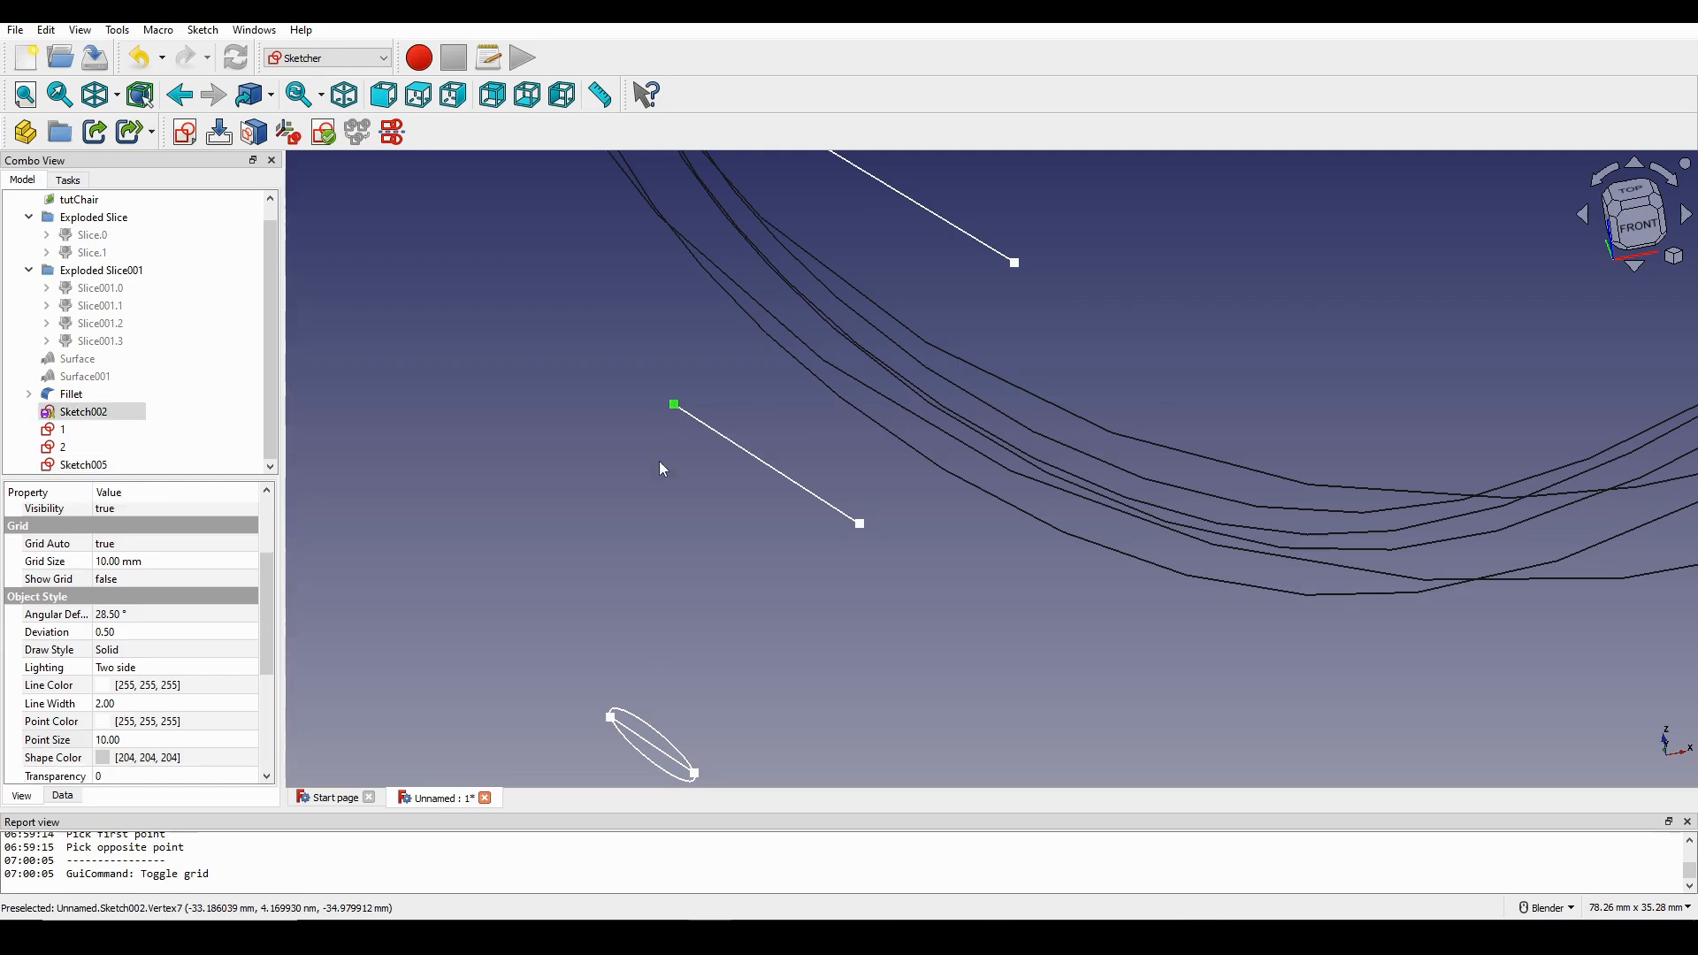
{"action": "left_click", "coordinate": [861, 524], "text": "ctrl"}
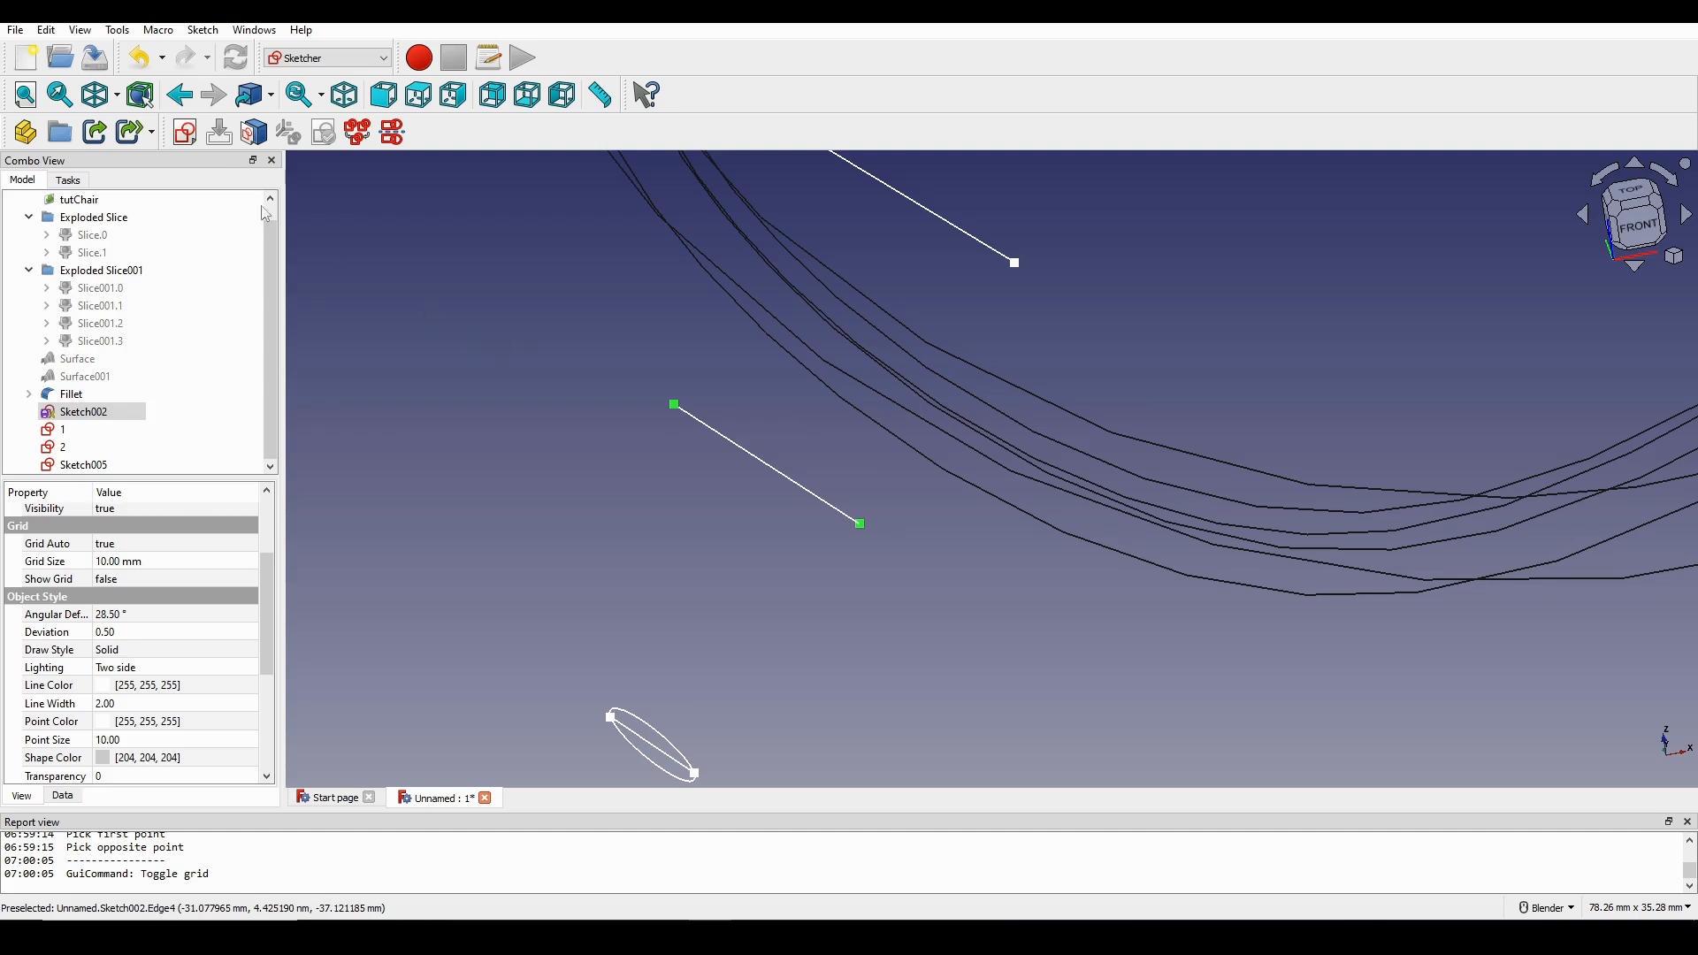
{"action": "left_click", "coordinate": [188, 134]}
{"action": "left_click", "coordinate": [823, 466]}
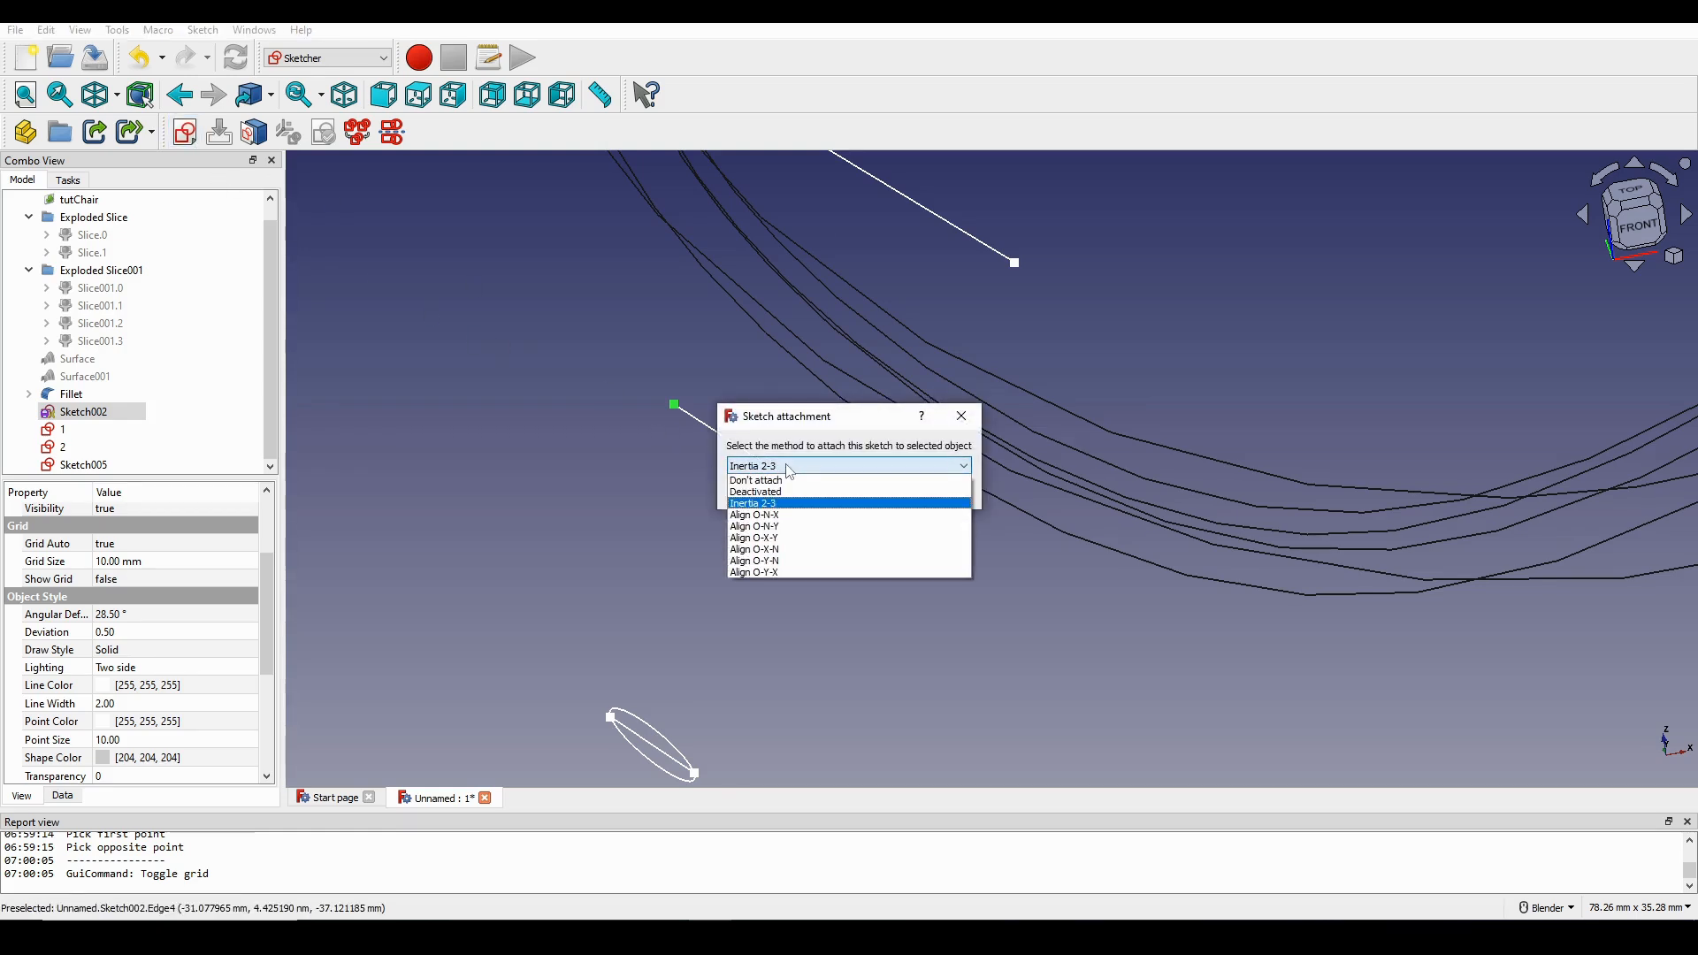
{"action": "left_click", "coordinate": [782, 538]}
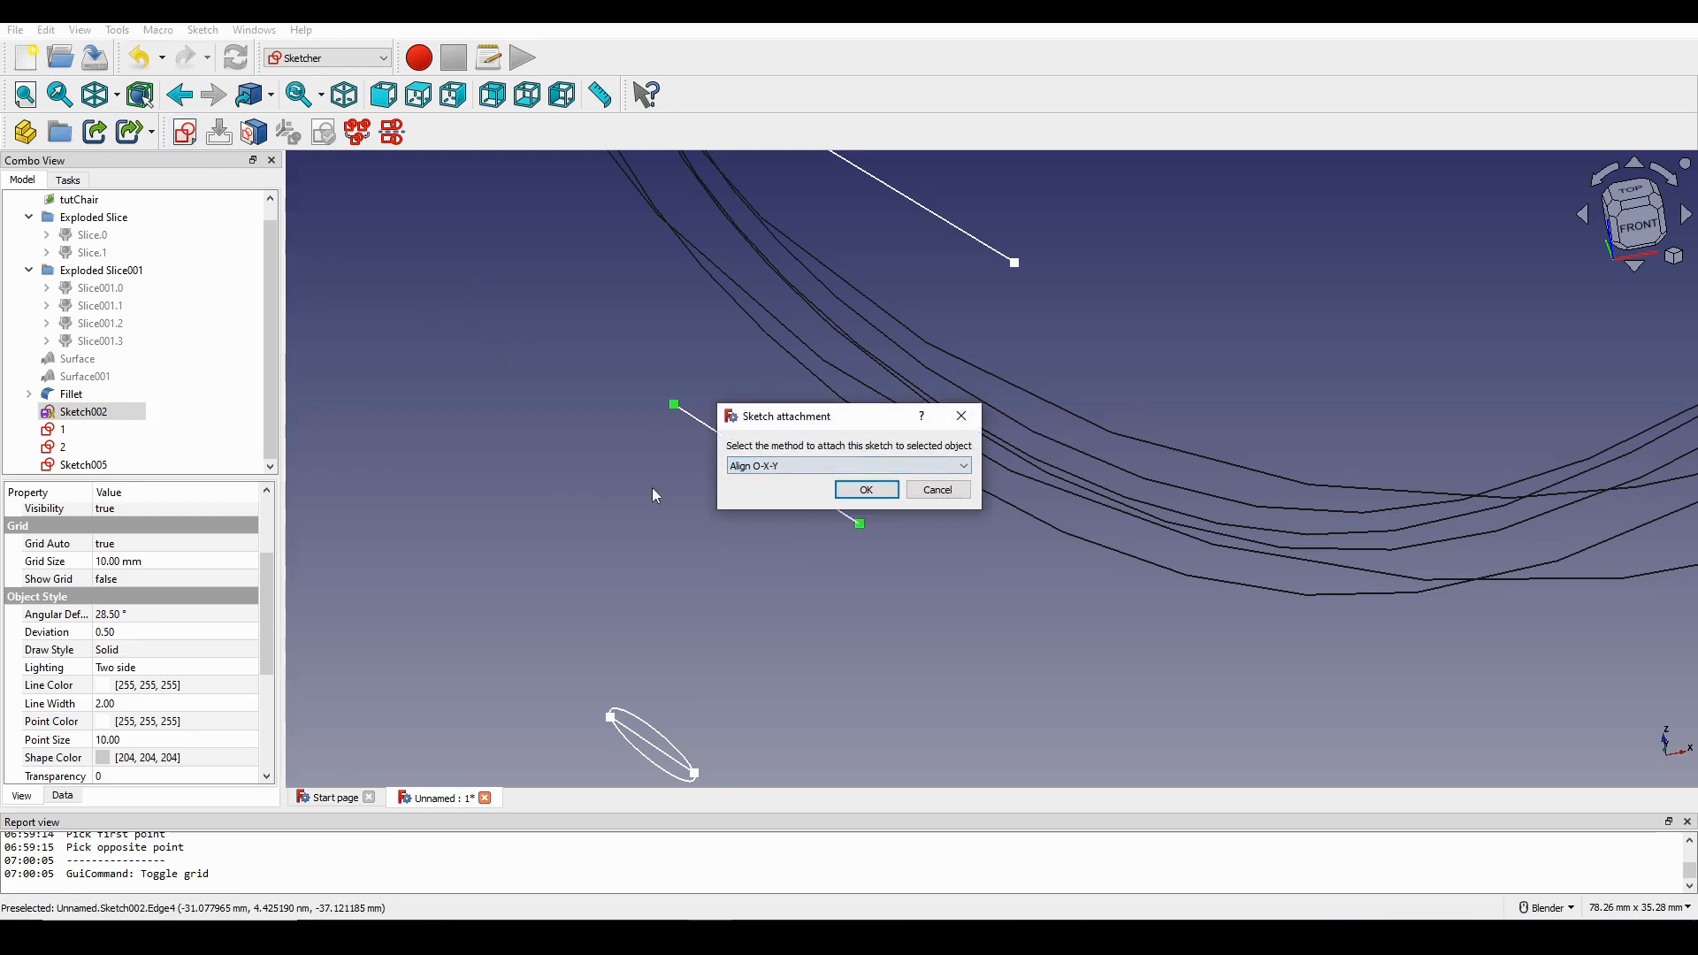
{"action": "left_click", "coordinate": [868, 486]}
Link the Sketch002 line lying on the horizontal axis into the new sketch as external geometry.
{"action": "mouse_move", "coordinate": [916, 476]}
{"action": "middle_mouse_down", "text": "shift"}
{"action": "mouse_move", "coordinate": [851, 416]}
{"action": "mouse_move", "coordinate": [815, 504]}
{"action": "mouse_move", "coordinate": [812, 400]}
{"action": "mouse_move", "coordinate": [796, 425]}
{"action": "middle_mouse_up", "text": "shift"}
{"action": "scroll", "coordinate": [740, 479], "scroll_direction": "up", "scroll_amount": 3}
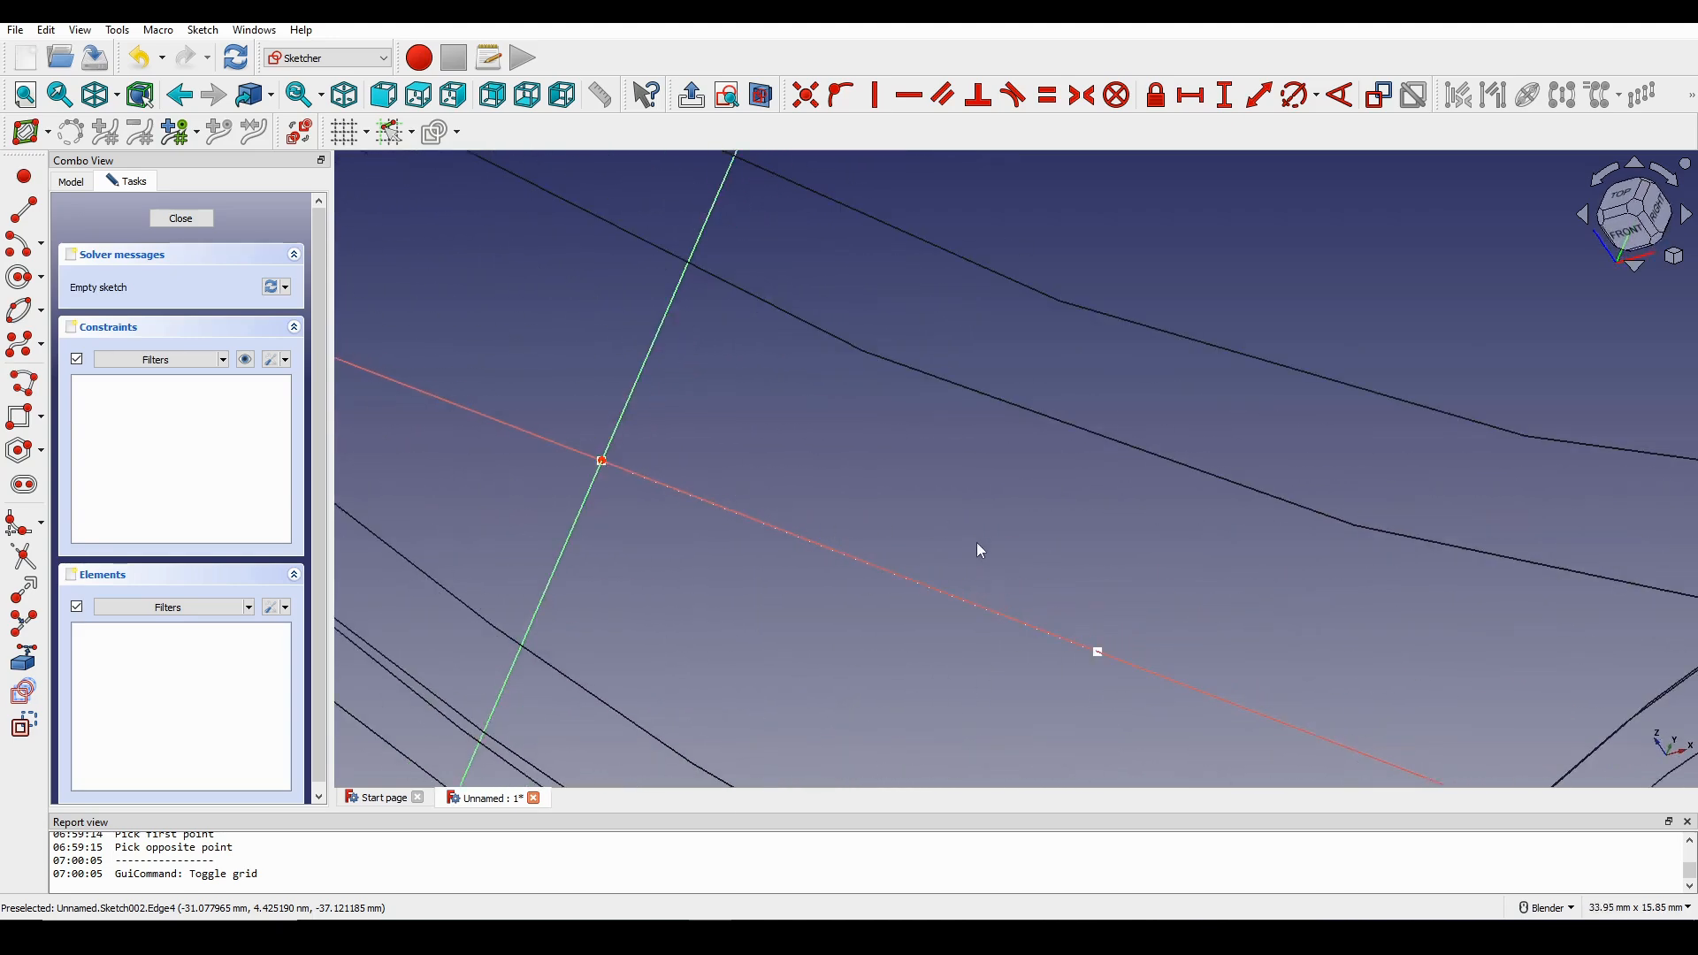
{"action": "middle_click_drag", "start_coordinate": [779, 549], "coordinate": [816, 520], "text": "shift"}
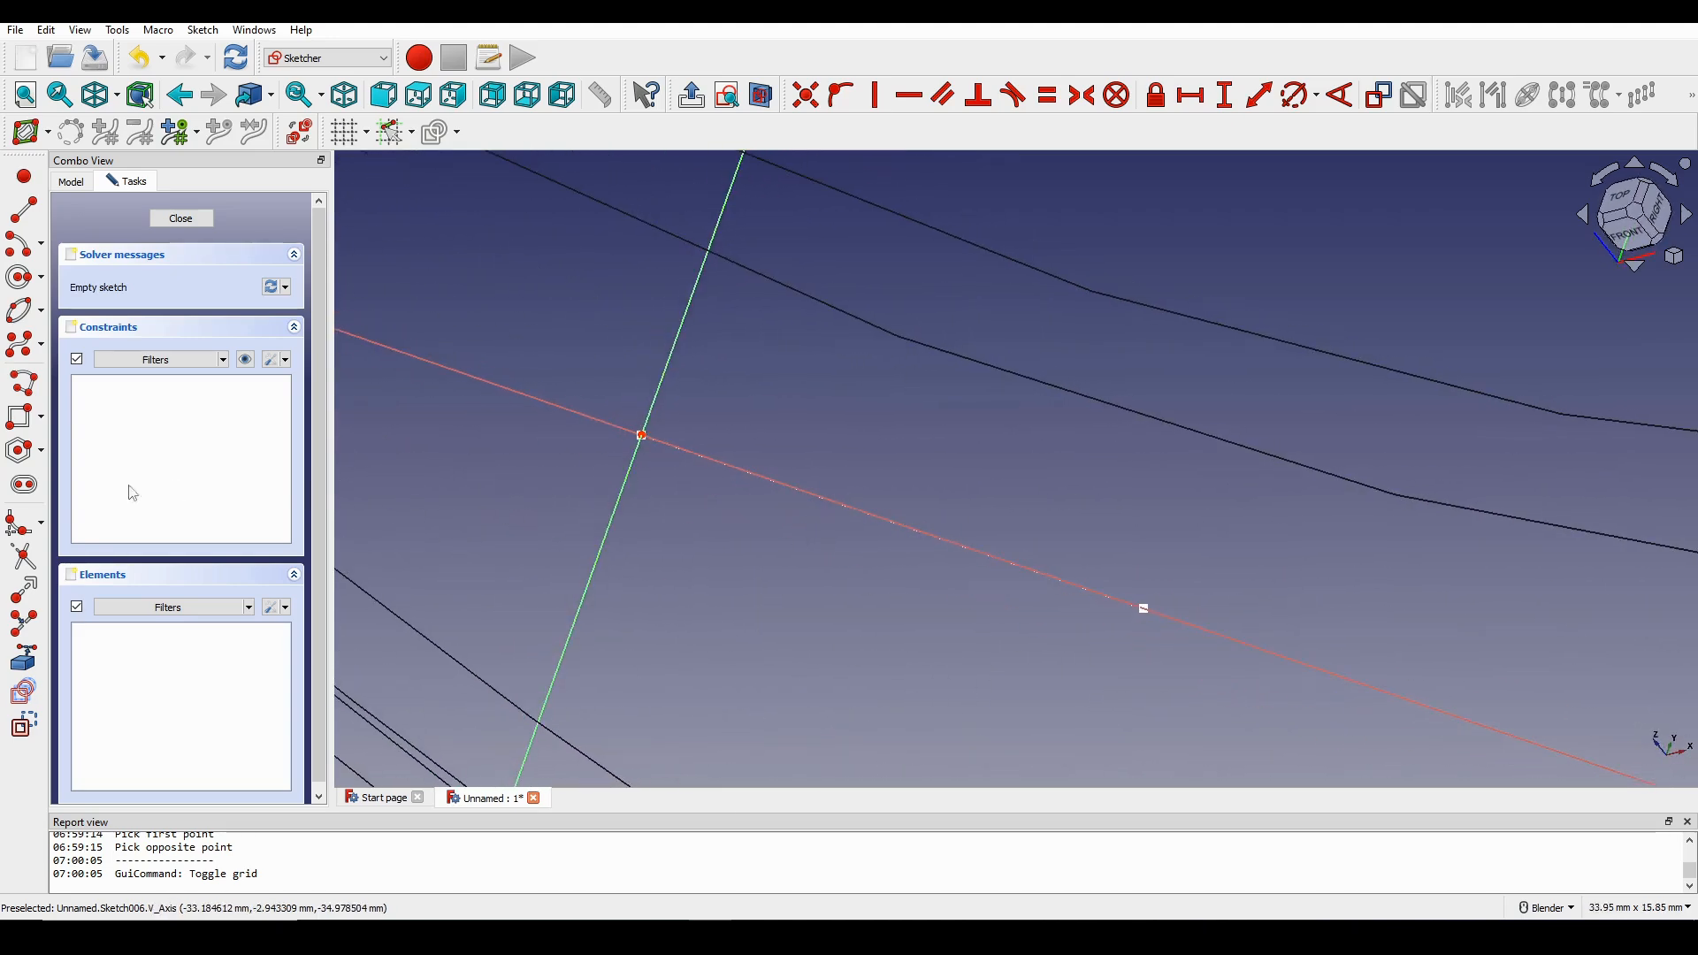
{"action": "left_click", "coordinate": [21, 665]}
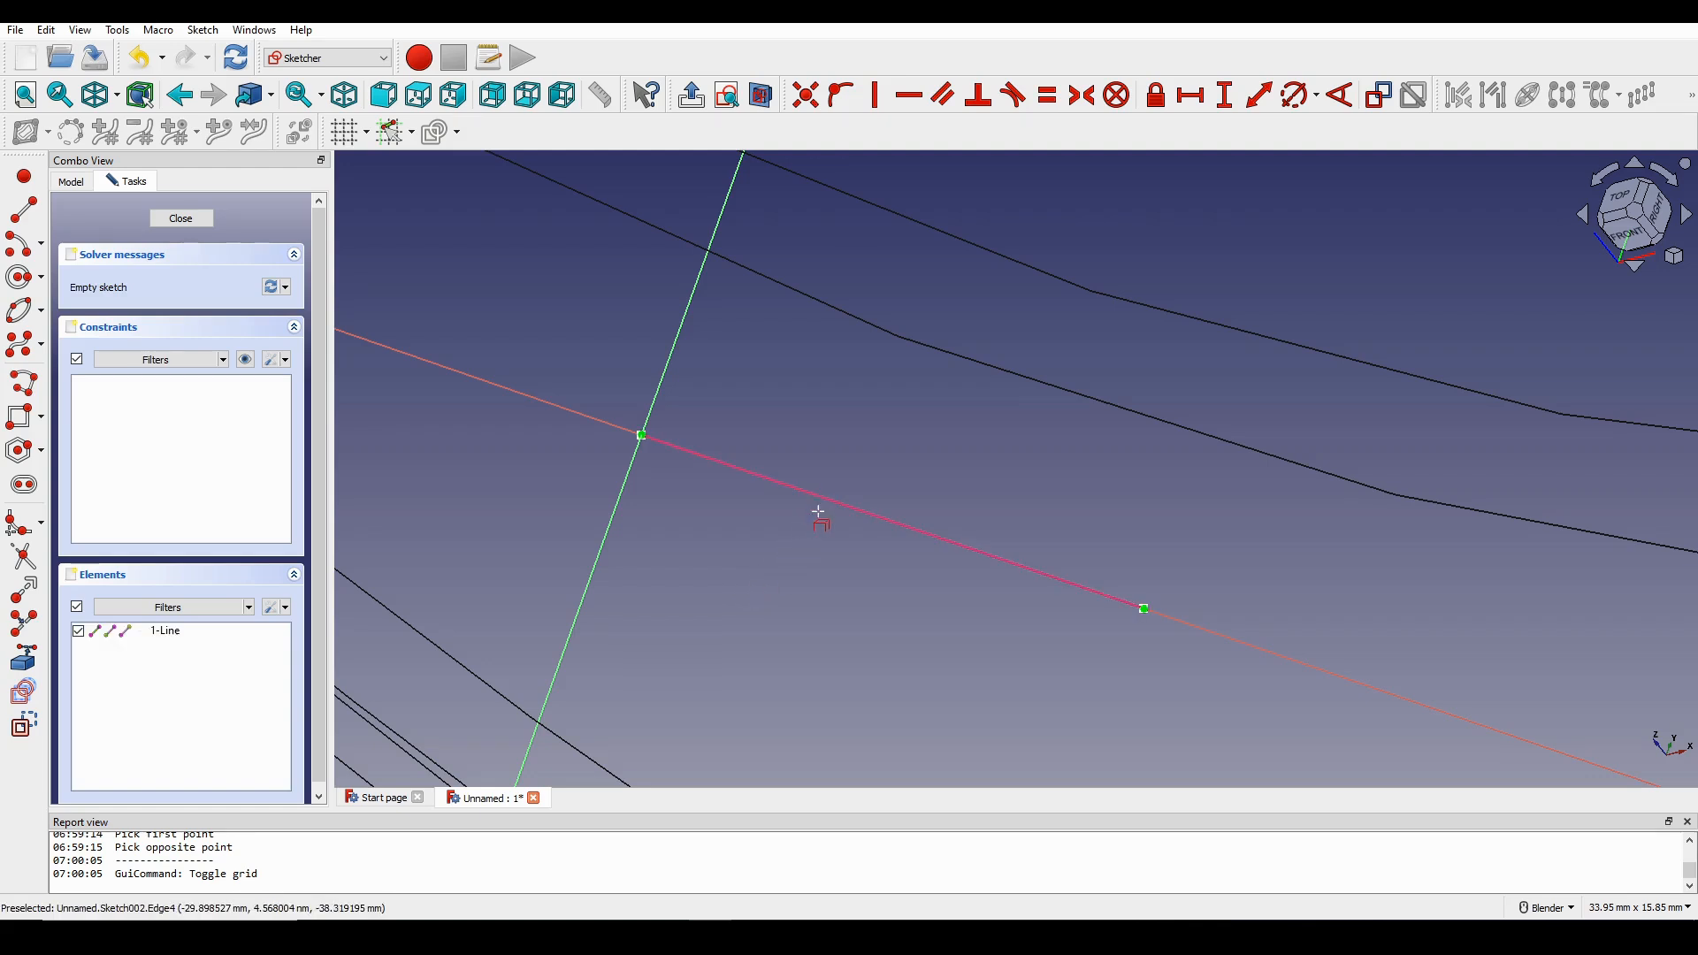
Draw a circle with its centre on the linked line, slightly smaller than the line's length.
{"action": "mouse_move", "coordinate": [929, 628]}
{"action": "middle_mouse_down"}
{"action": "mouse_move", "coordinate": [1107, 671]}
{"action": "mouse_move", "coordinate": [805, 519]}
{"action": "mouse_move", "coordinate": [732, 507]}
{"action": "middle_mouse_up"}
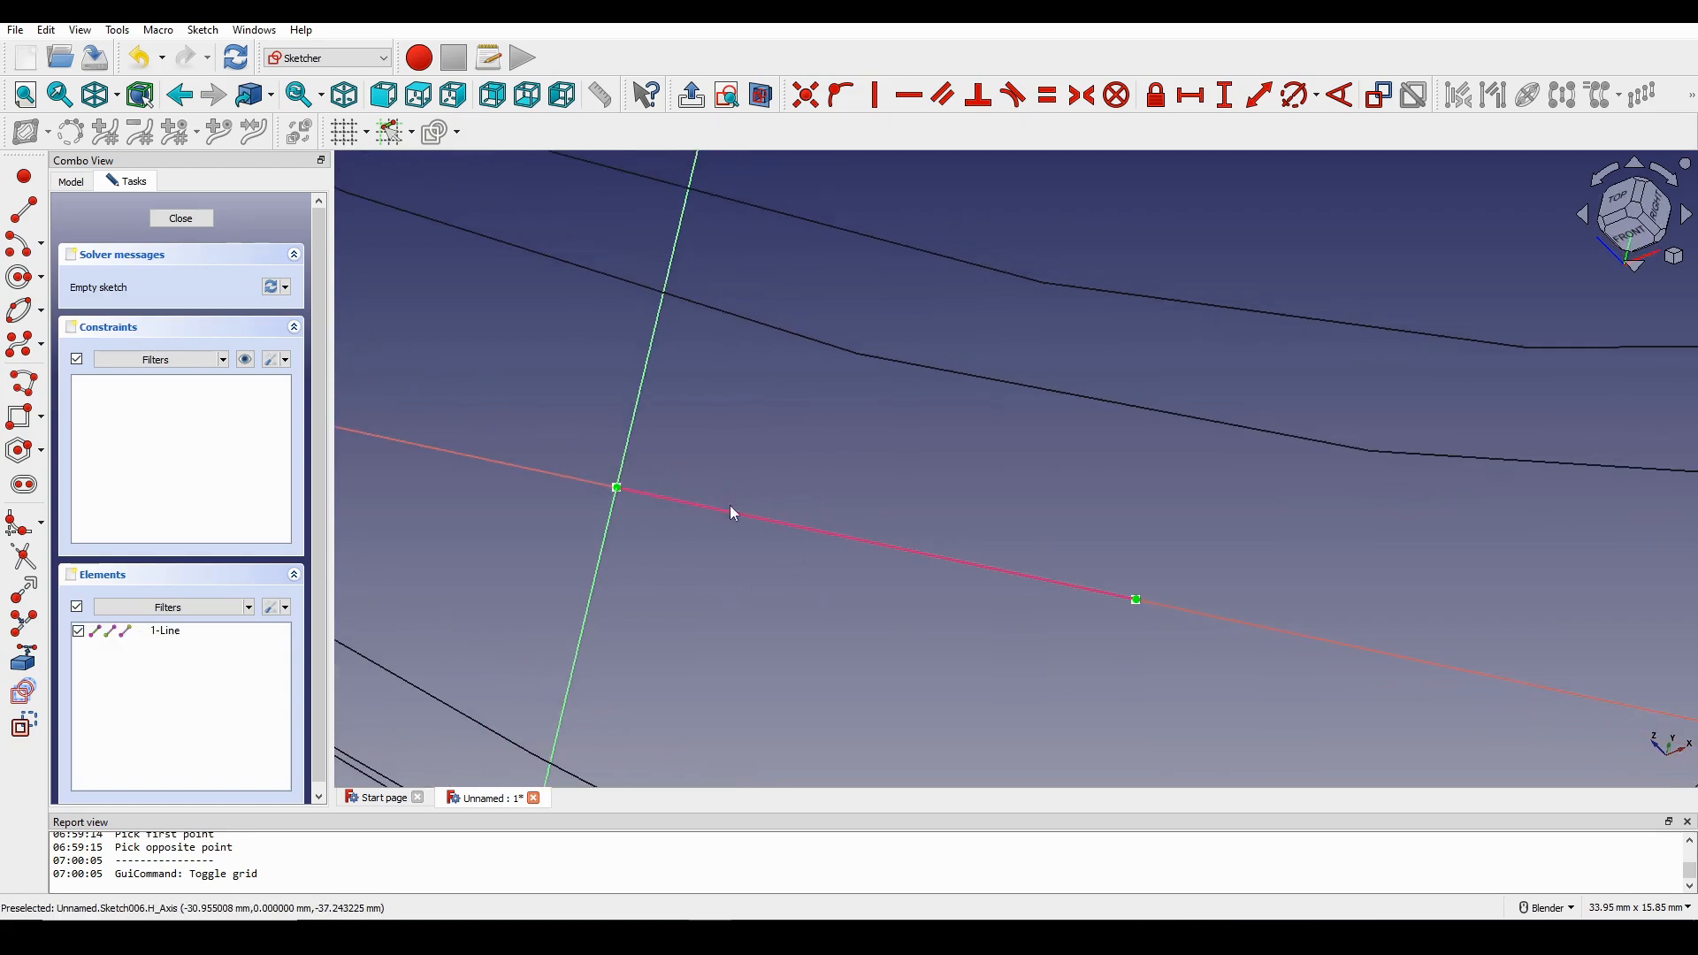
{"action": "left_click", "coordinate": [12, 304]}
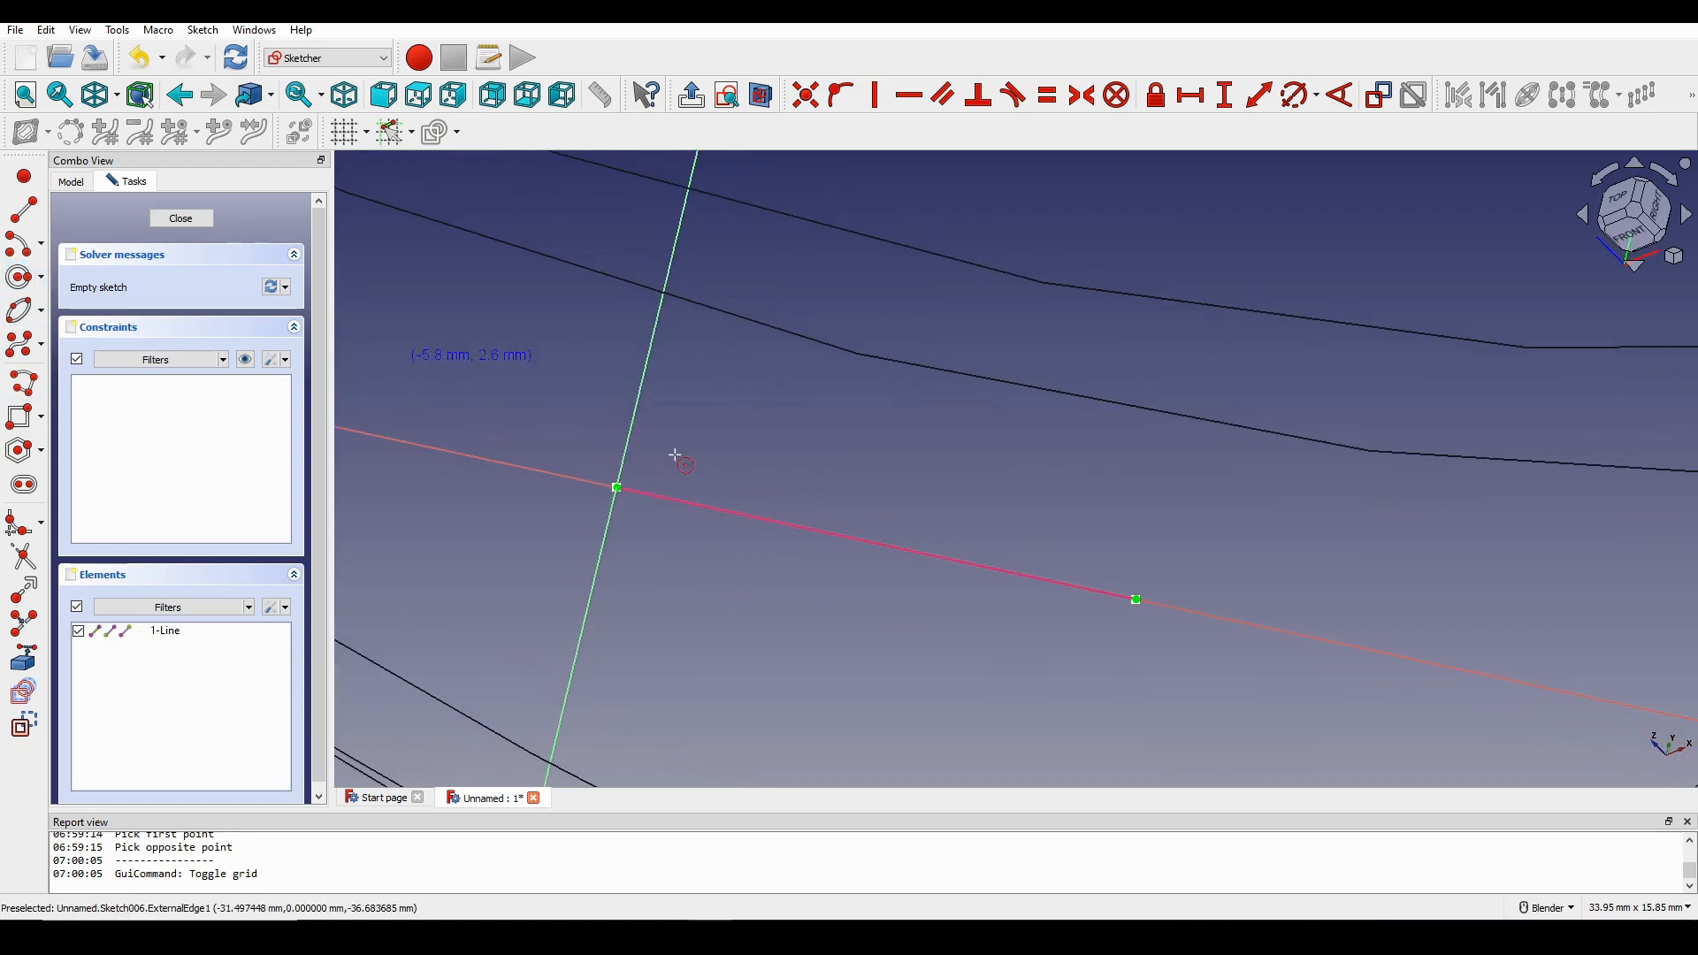
{"action": "left_click", "coordinate": [825, 531]}
{"action": "left_click", "coordinate": [993, 471]}
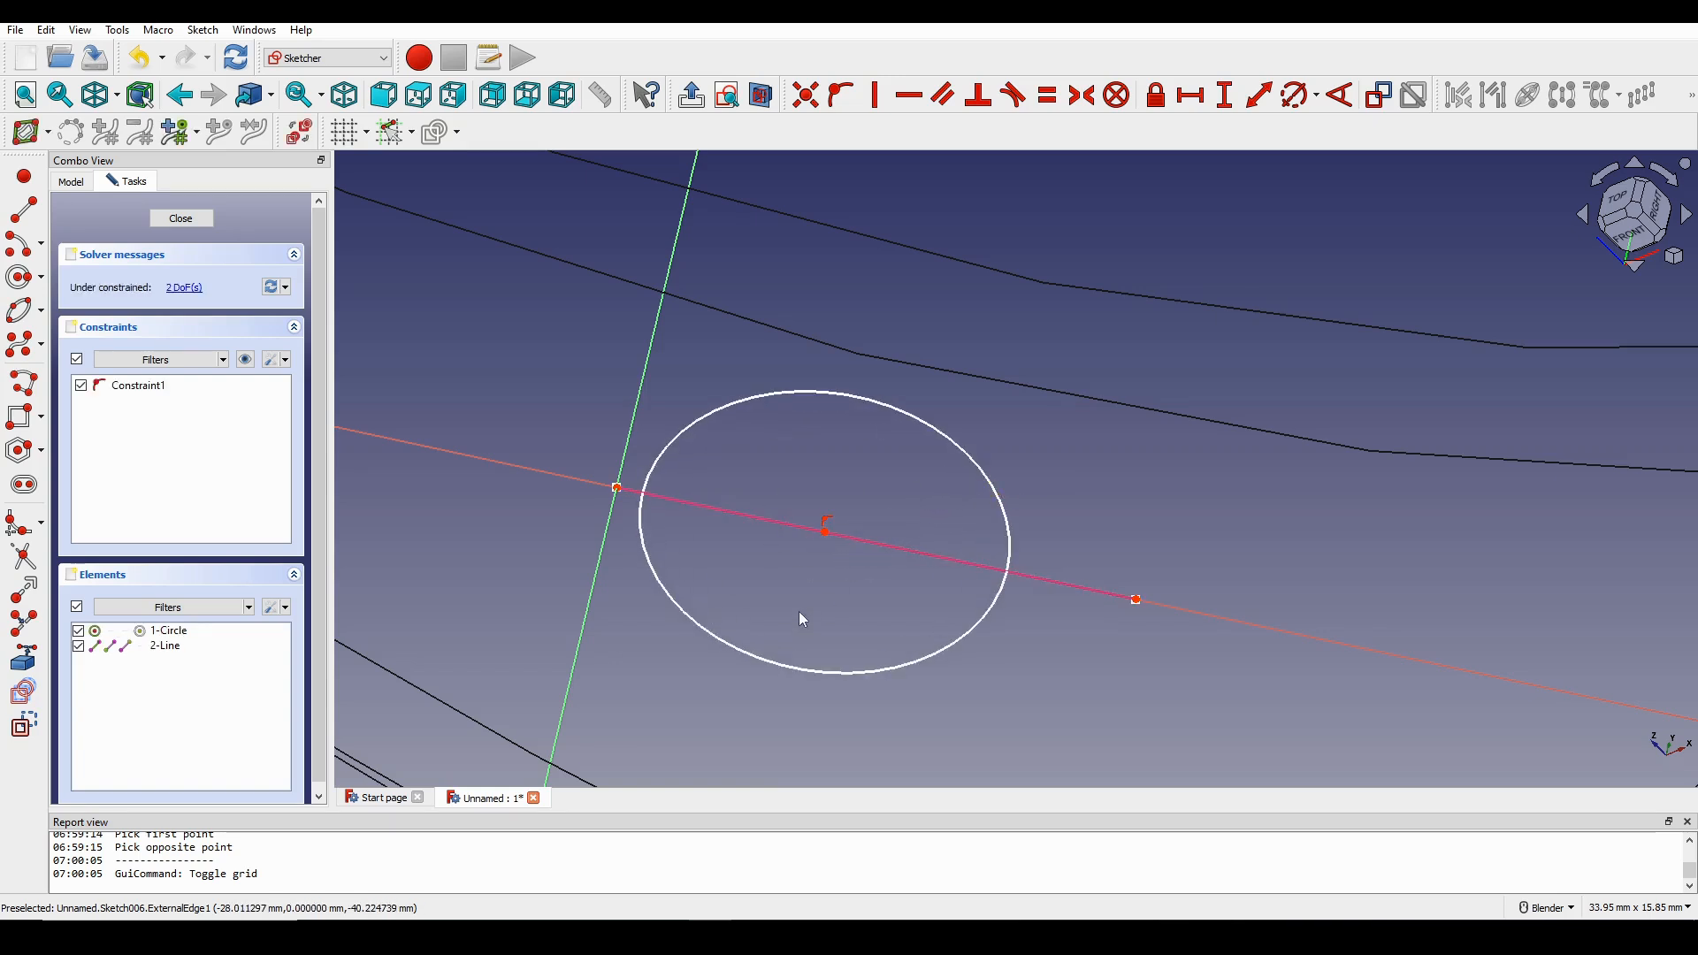
Apply point-on-object constraints between the circle and both endpoints of its line, and close this second circle sketch.
{"action": "left_click", "coordinate": [642, 536]}
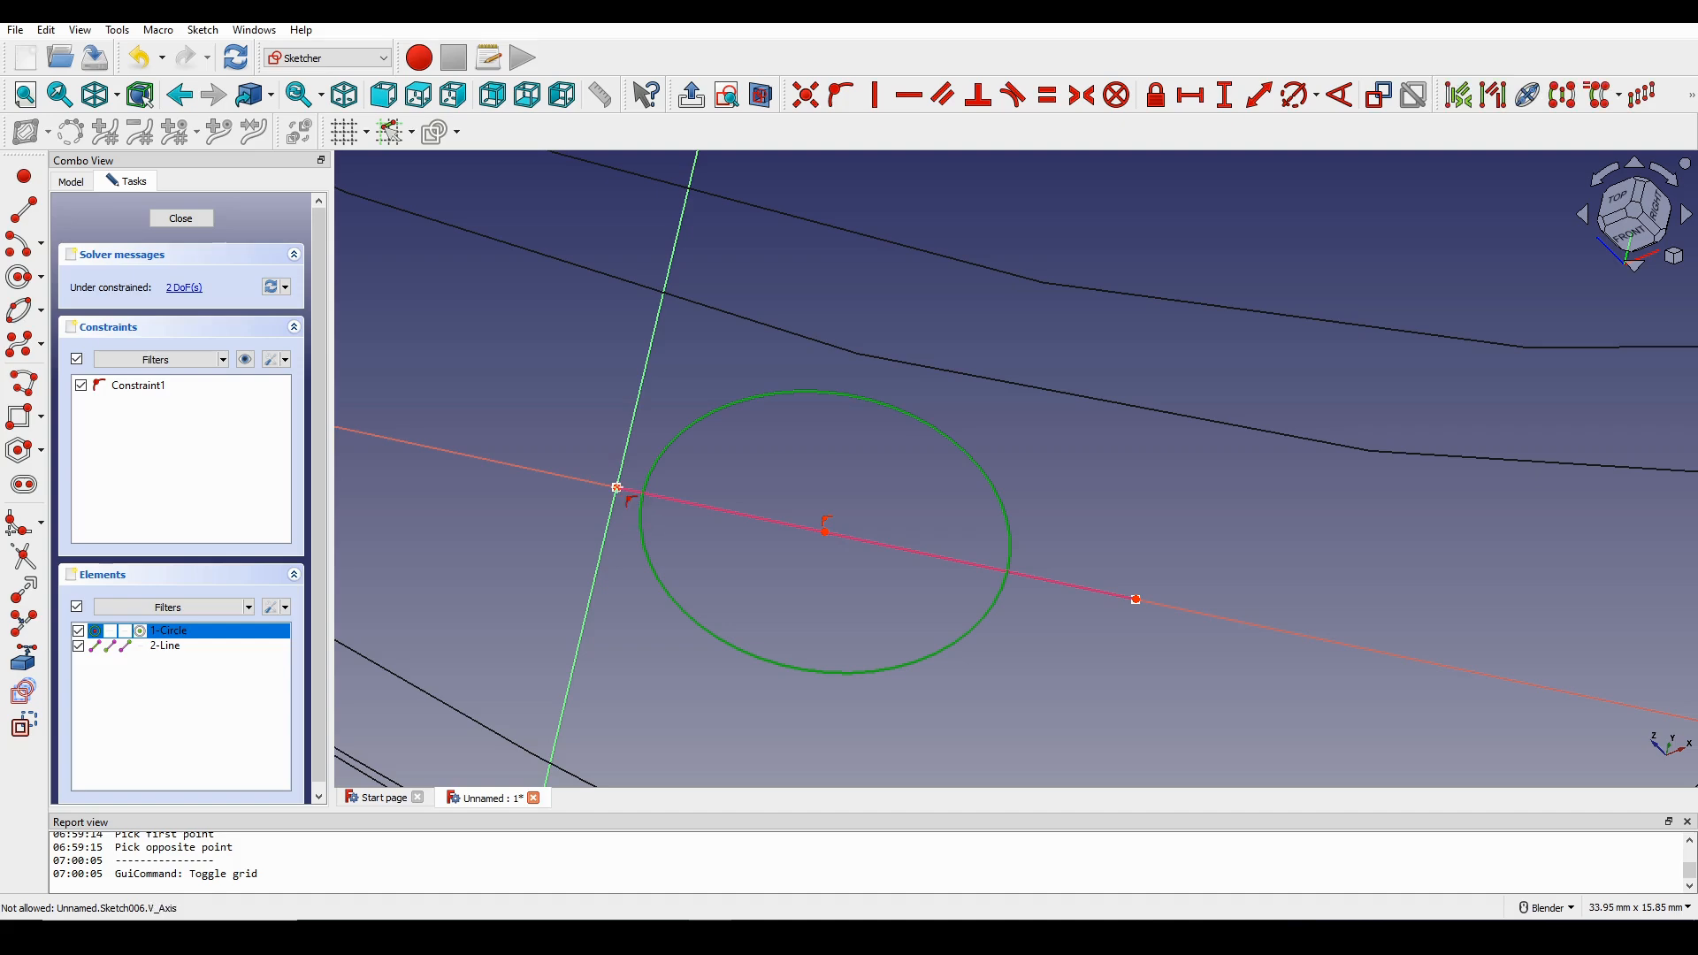
{"action": "left_click", "coordinate": [616, 486]}
{"action": "key", "text": "o"}
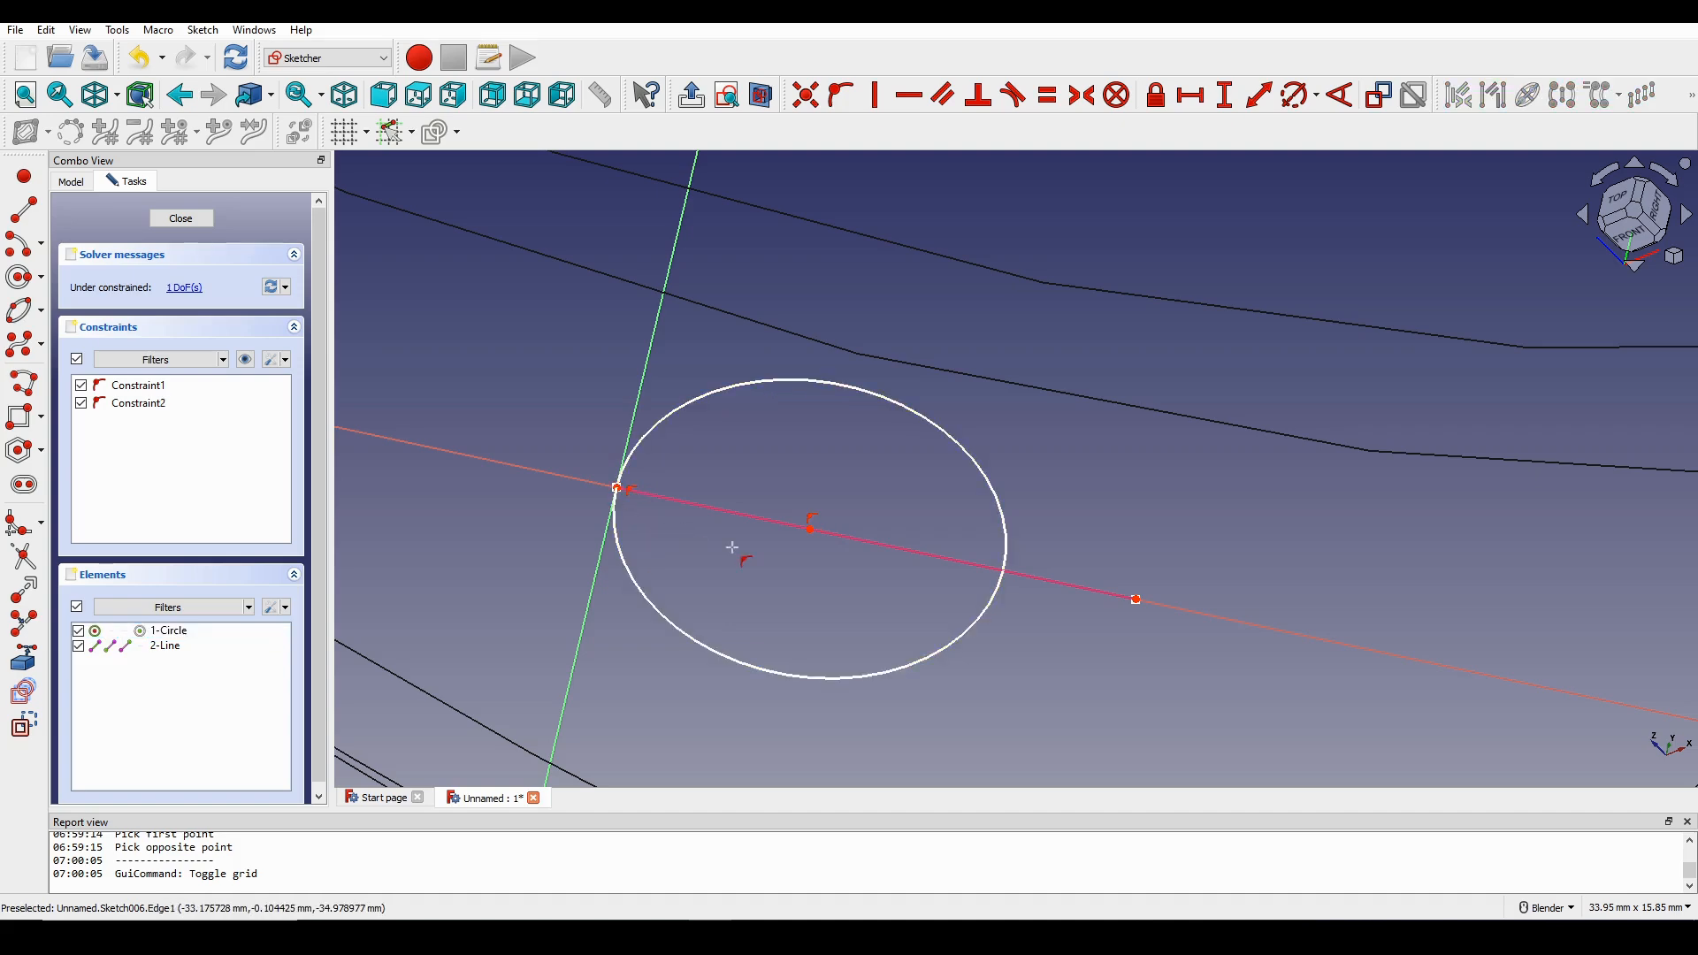
{"action": "left_click", "coordinate": [998, 605]}
{"action": "left_click", "coordinate": [1137, 601]}
{"action": "key", "text": "o"}
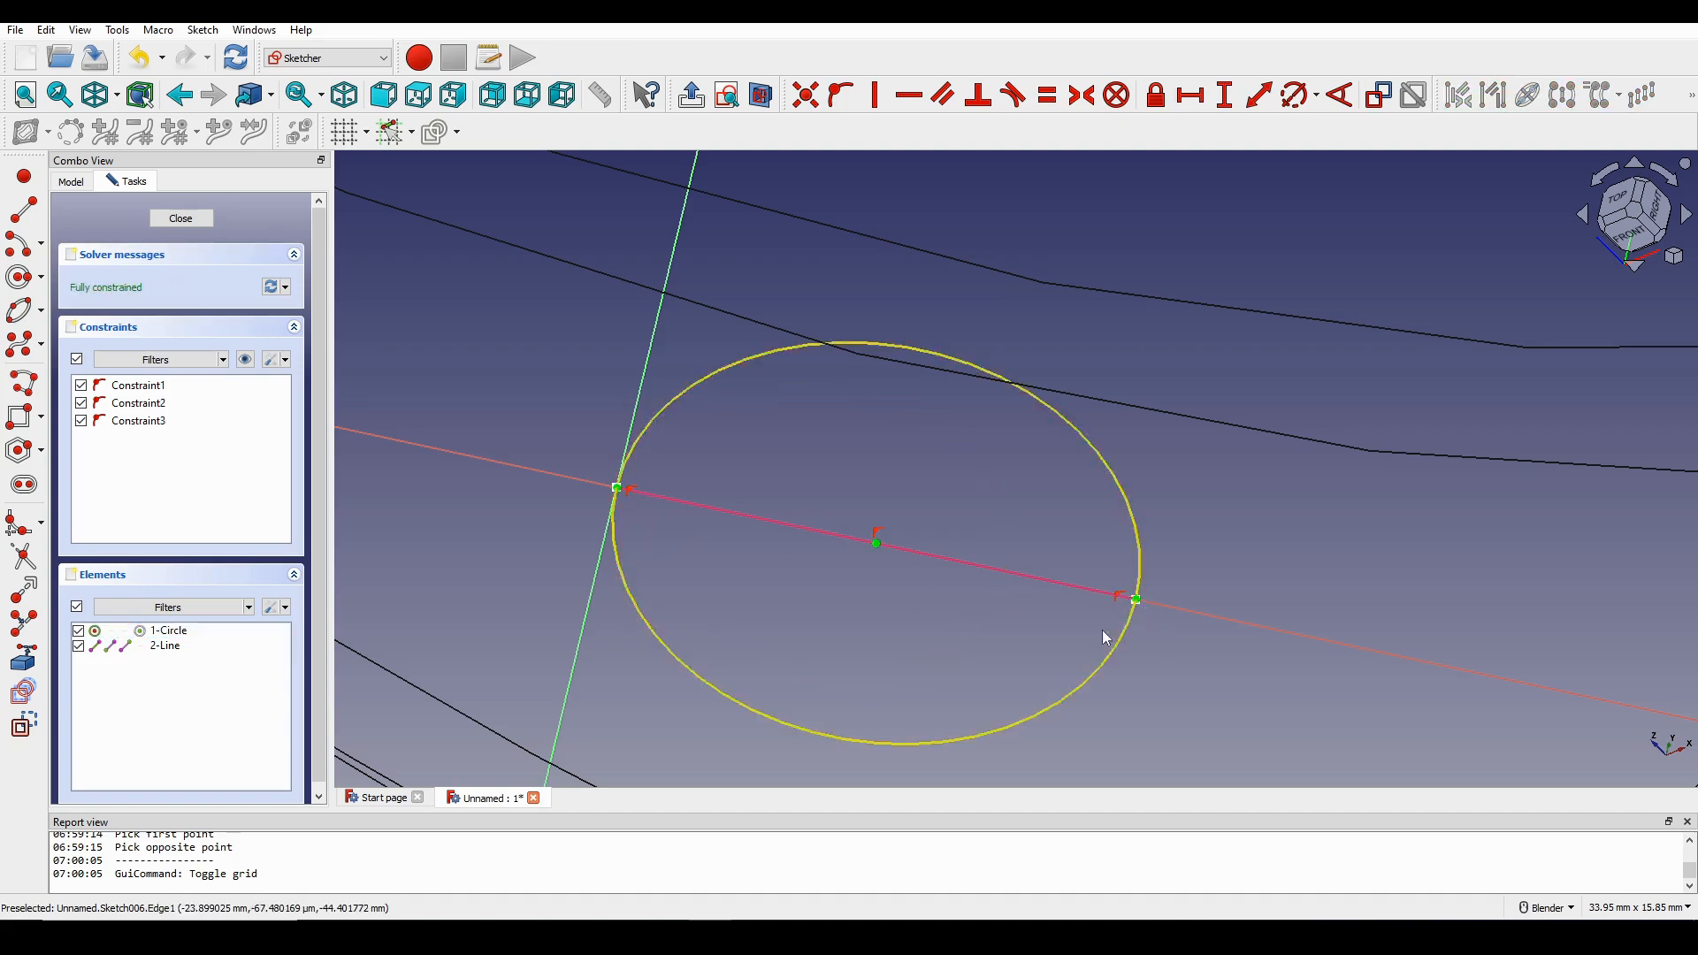
{"action": "scroll", "coordinate": [971, 602], "scroll_direction": "down", "scroll_amount": 4}
{"action": "left_click", "coordinate": [199, 223]}
Create a sketch attached to both endpoints of the uppermost Sketch002 line, with its origin on one endpoint and X axis along the line.
{"action": "scroll", "coordinate": [812, 544], "scroll_direction": "down", "scroll_amount": 3}
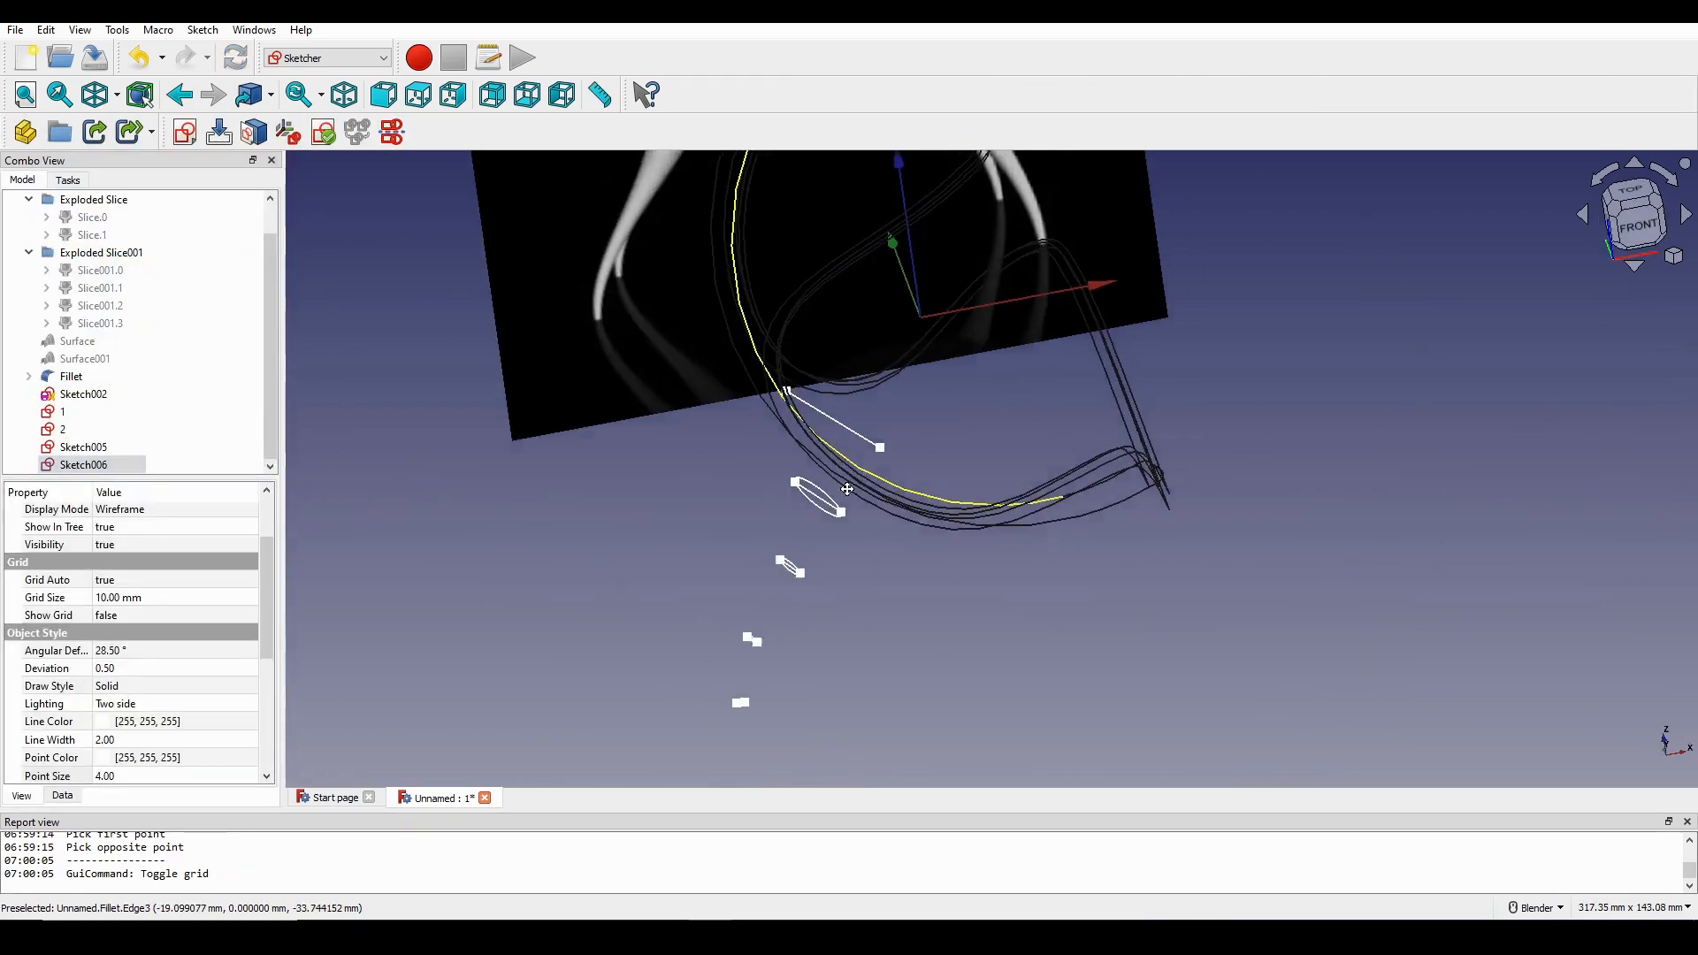
{"action": "scroll", "coordinate": [902, 344], "scroll_direction": "up", "scroll_amount": 2}
{"action": "middle_click_drag", "start_coordinate": [858, 465], "coordinate": [806, 561], "text": "shift"}
{"action": "scroll", "coordinate": [806, 563], "scroll_direction": "down", "scroll_amount": 5}
{"action": "scroll", "coordinate": [737, 502], "scroll_direction": "up", "scroll_amount": 6}
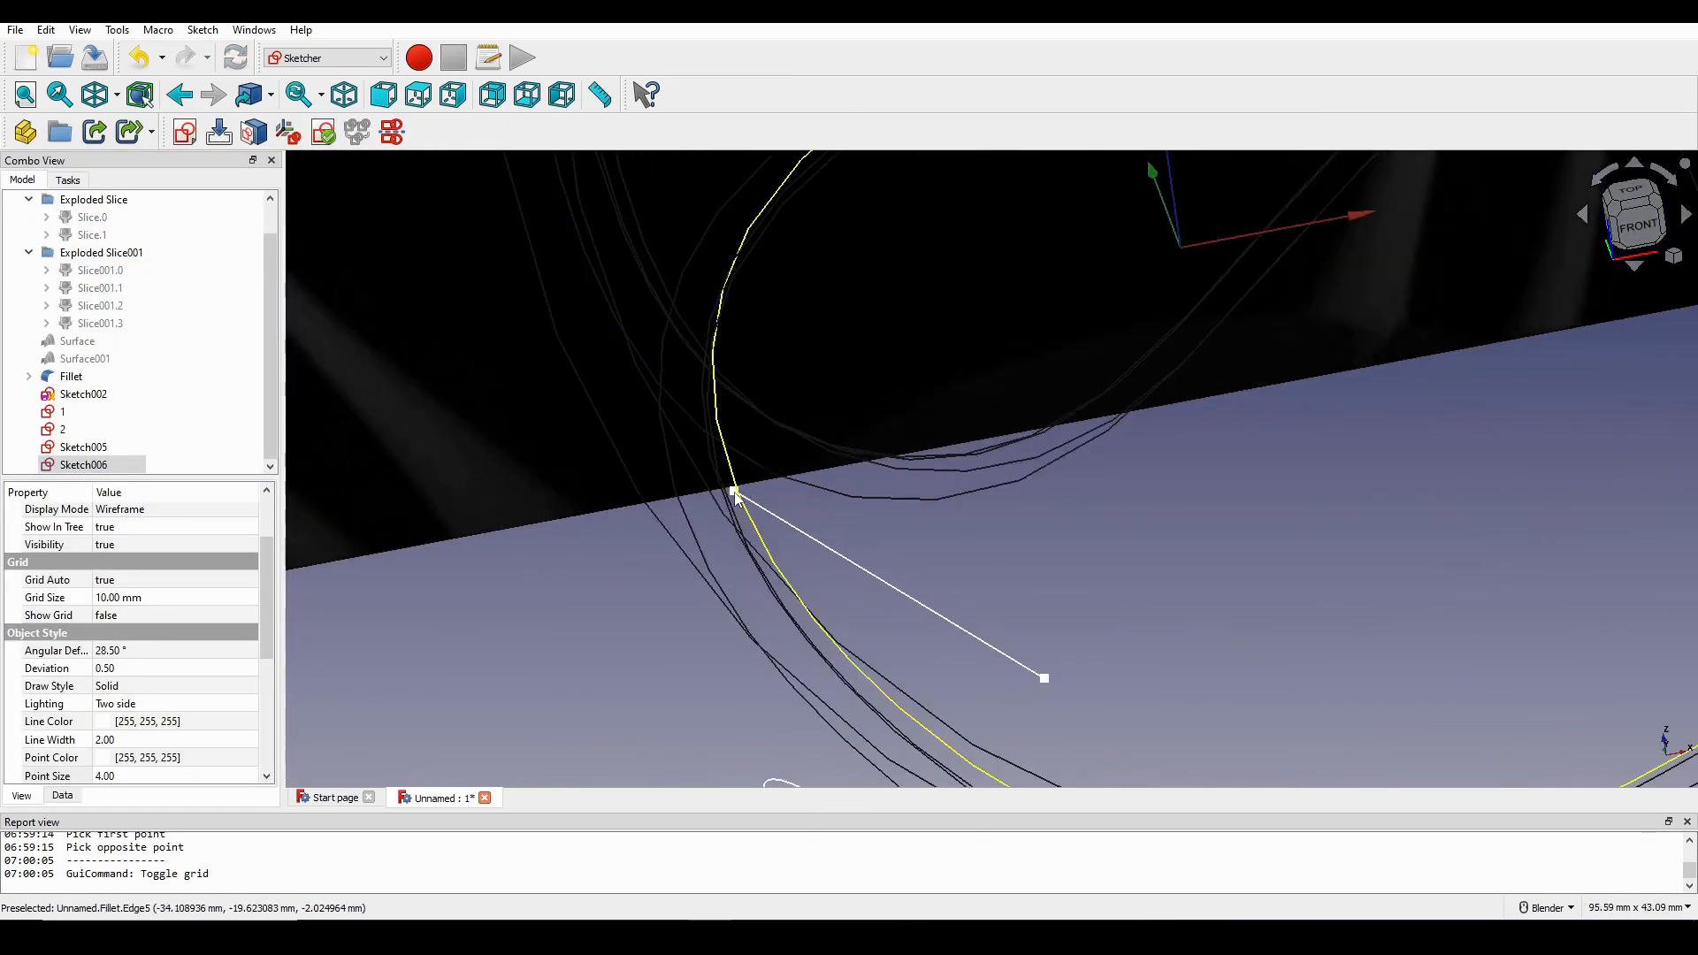
{"action": "left_click", "coordinate": [734, 491]}
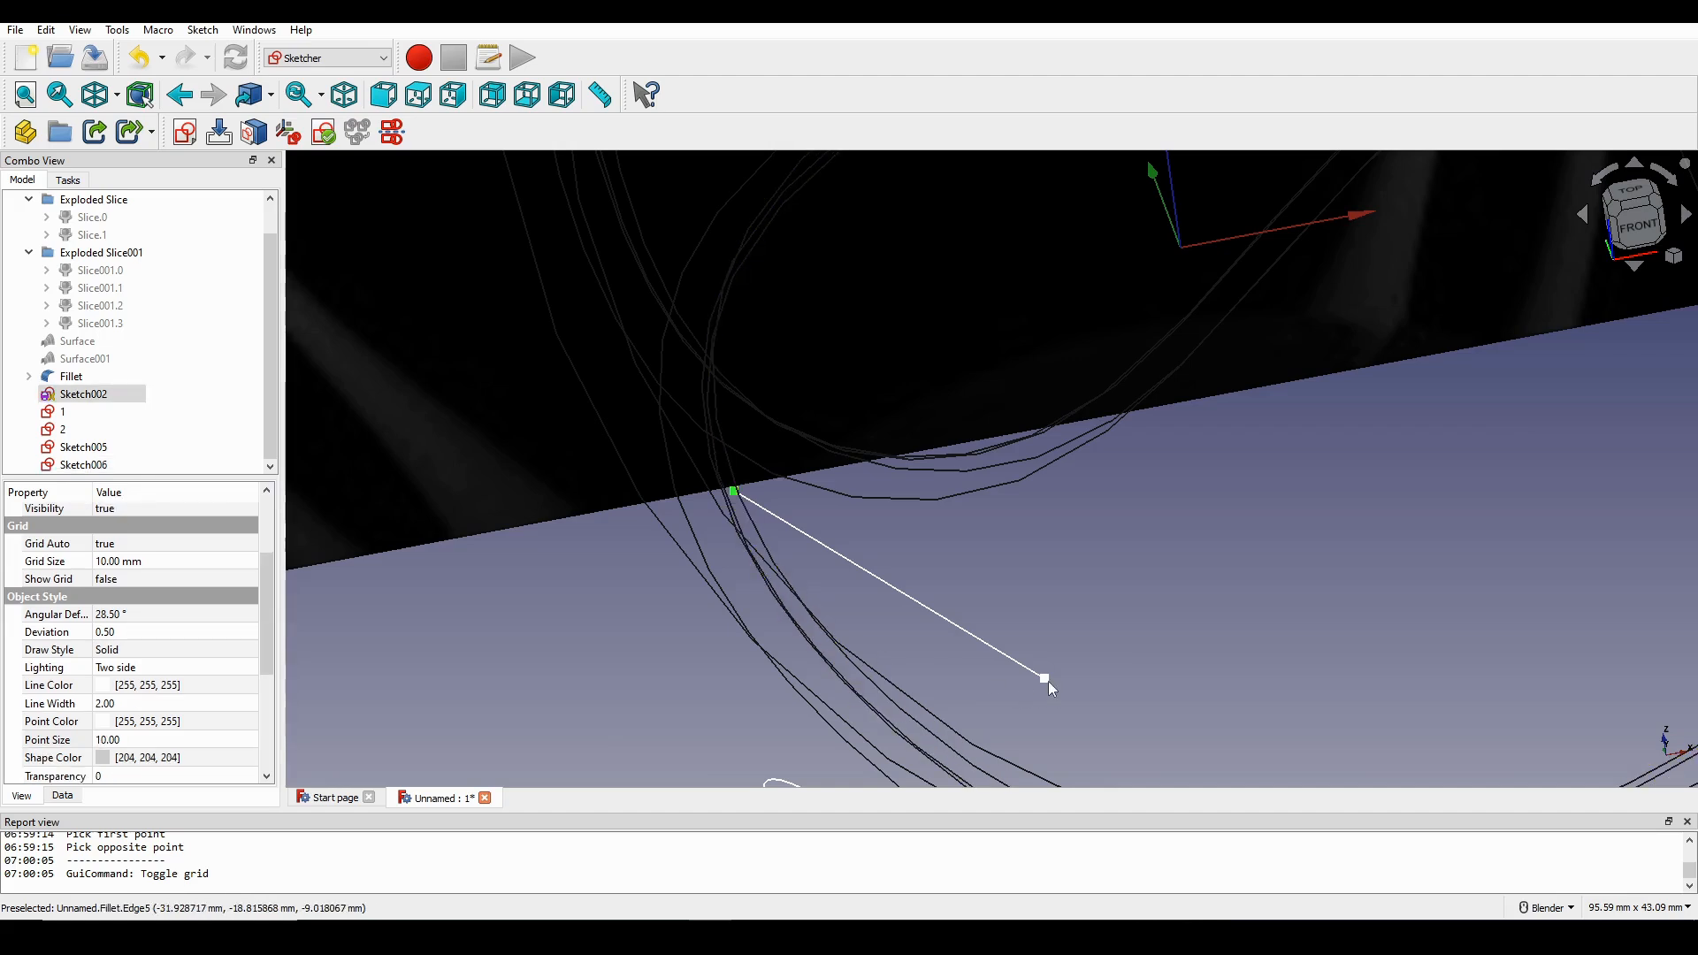
{"action": "left_click", "coordinate": [1045, 682]}
{"action": "middle_click_drag", "start_coordinate": [929, 617], "coordinate": [920, 514], "text": "shift"}
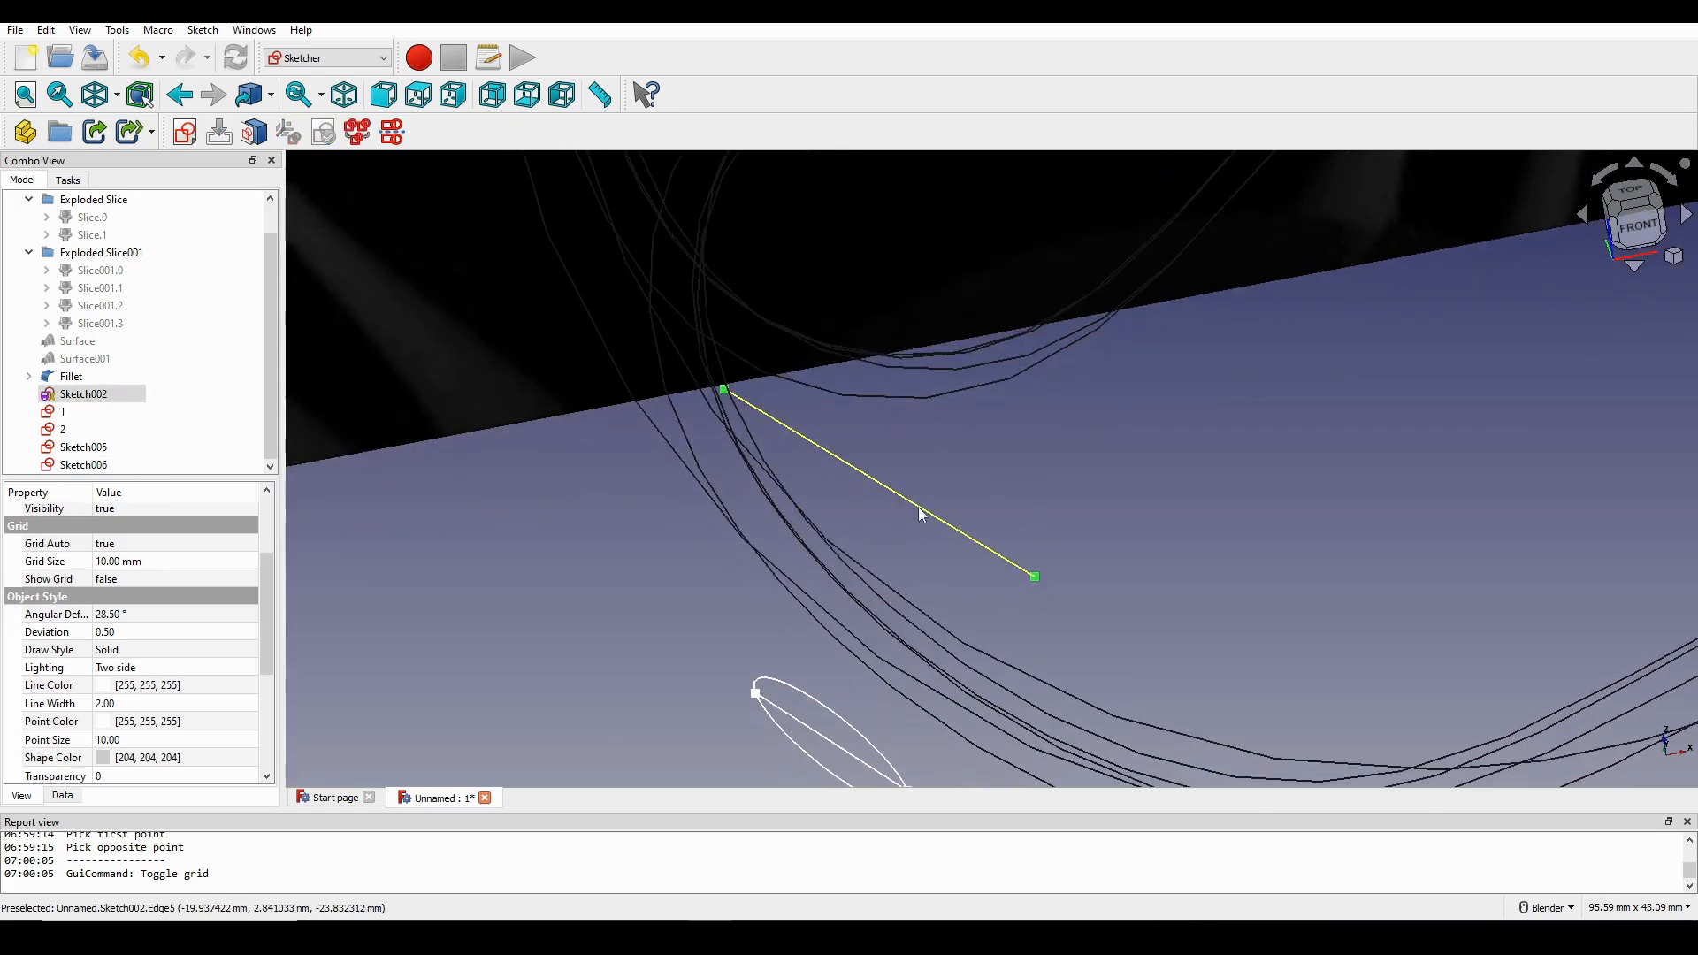
{"action": "left_click", "coordinate": [183, 135]}
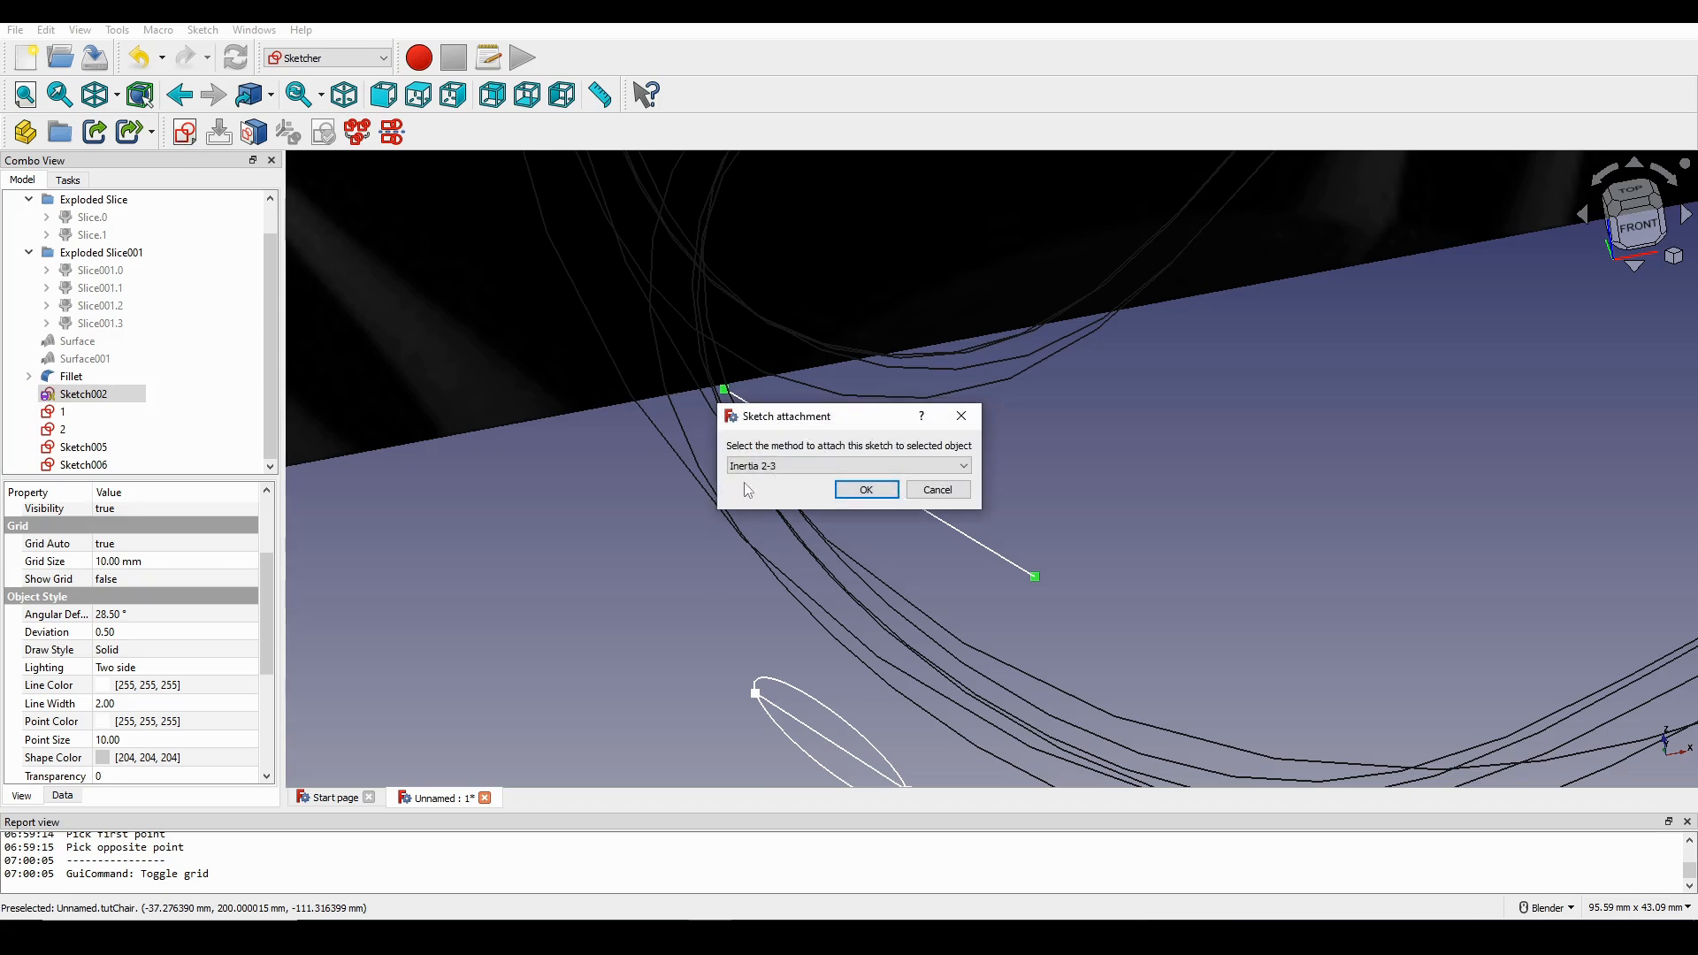
{"action": "left_click", "coordinate": [787, 466]}
{"action": "left_click", "coordinate": [780, 545]}
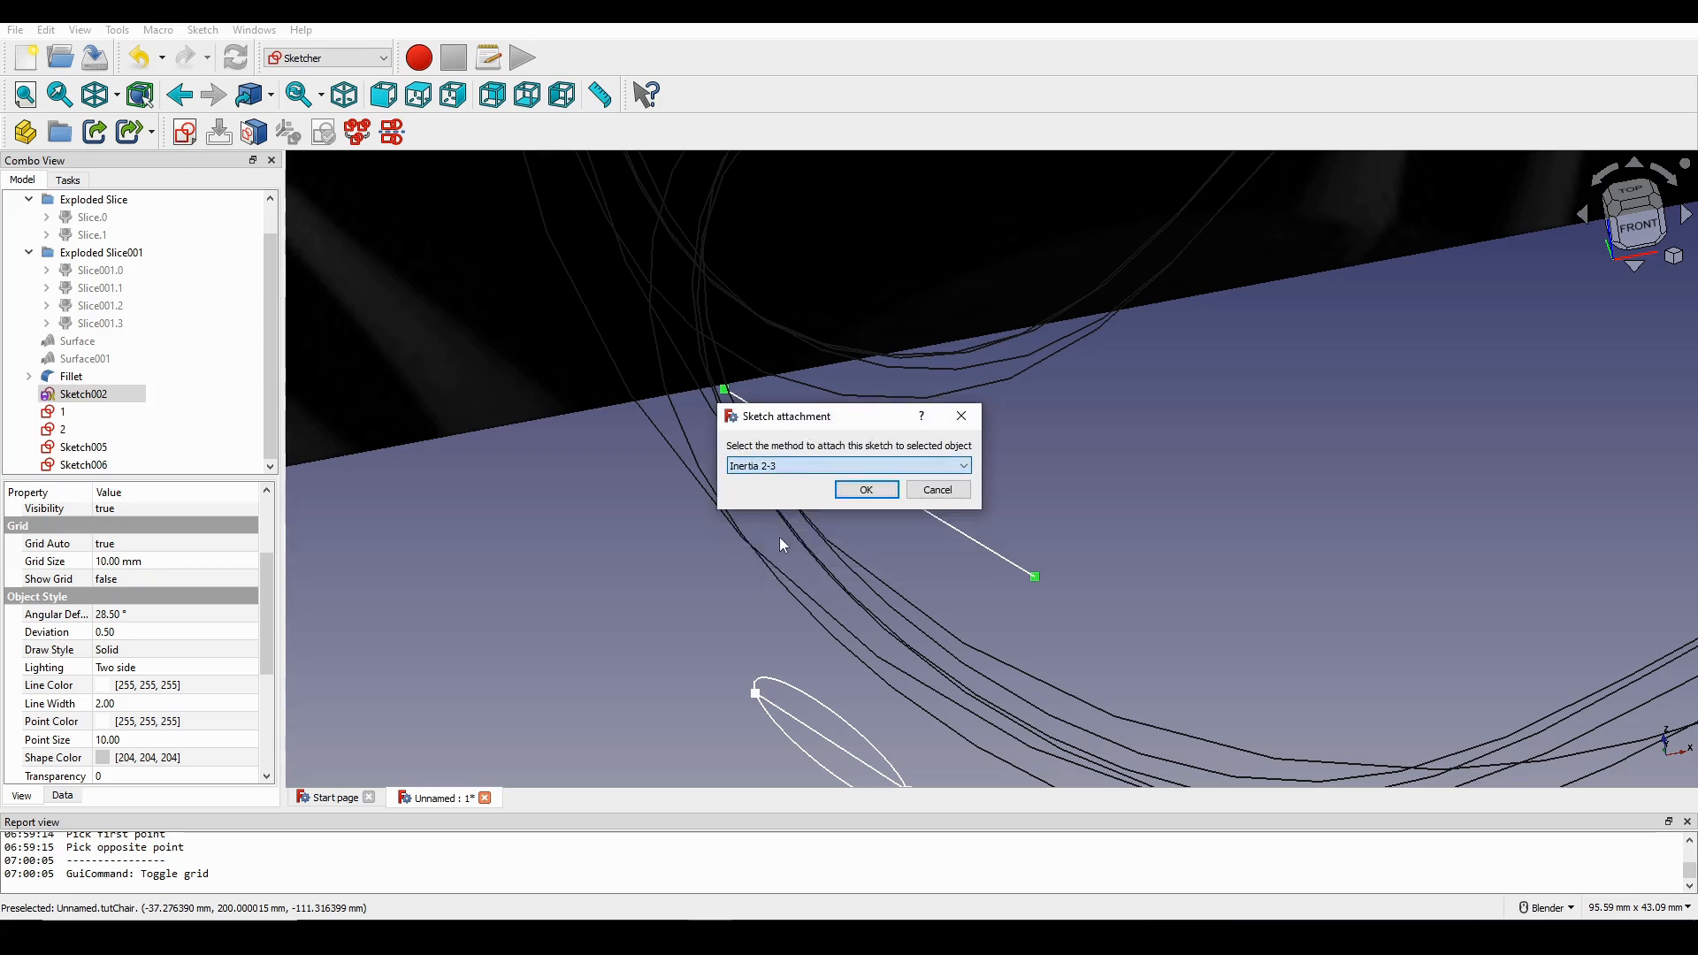
{"action": "left_click", "coordinate": [843, 498]}
Link the uppermost Sketch002 line into the sketch as external geometry.
{"action": "mouse_move", "coordinate": [943, 564]}
{"action": "middle_mouse_down"}
{"action": "mouse_move", "coordinate": [946, 350]}
{"action": "mouse_move", "coordinate": [966, 321]}
{"action": "mouse_move", "coordinate": [902, 516]}
{"action": "mouse_move", "coordinate": [798, 424]}
{"action": "mouse_move", "coordinate": [767, 511]}
{"action": "mouse_move", "coordinate": [746, 494]}
{"action": "mouse_move", "coordinate": [809, 344]}
{"action": "middle_mouse_up"}
{"action": "scroll", "coordinate": [852, 464], "scroll_direction": "up", "scroll_amount": 2}
{"action": "scroll", "coordinate": [811, 424], "scroll_direction": "up", "scroll_amount": 1}
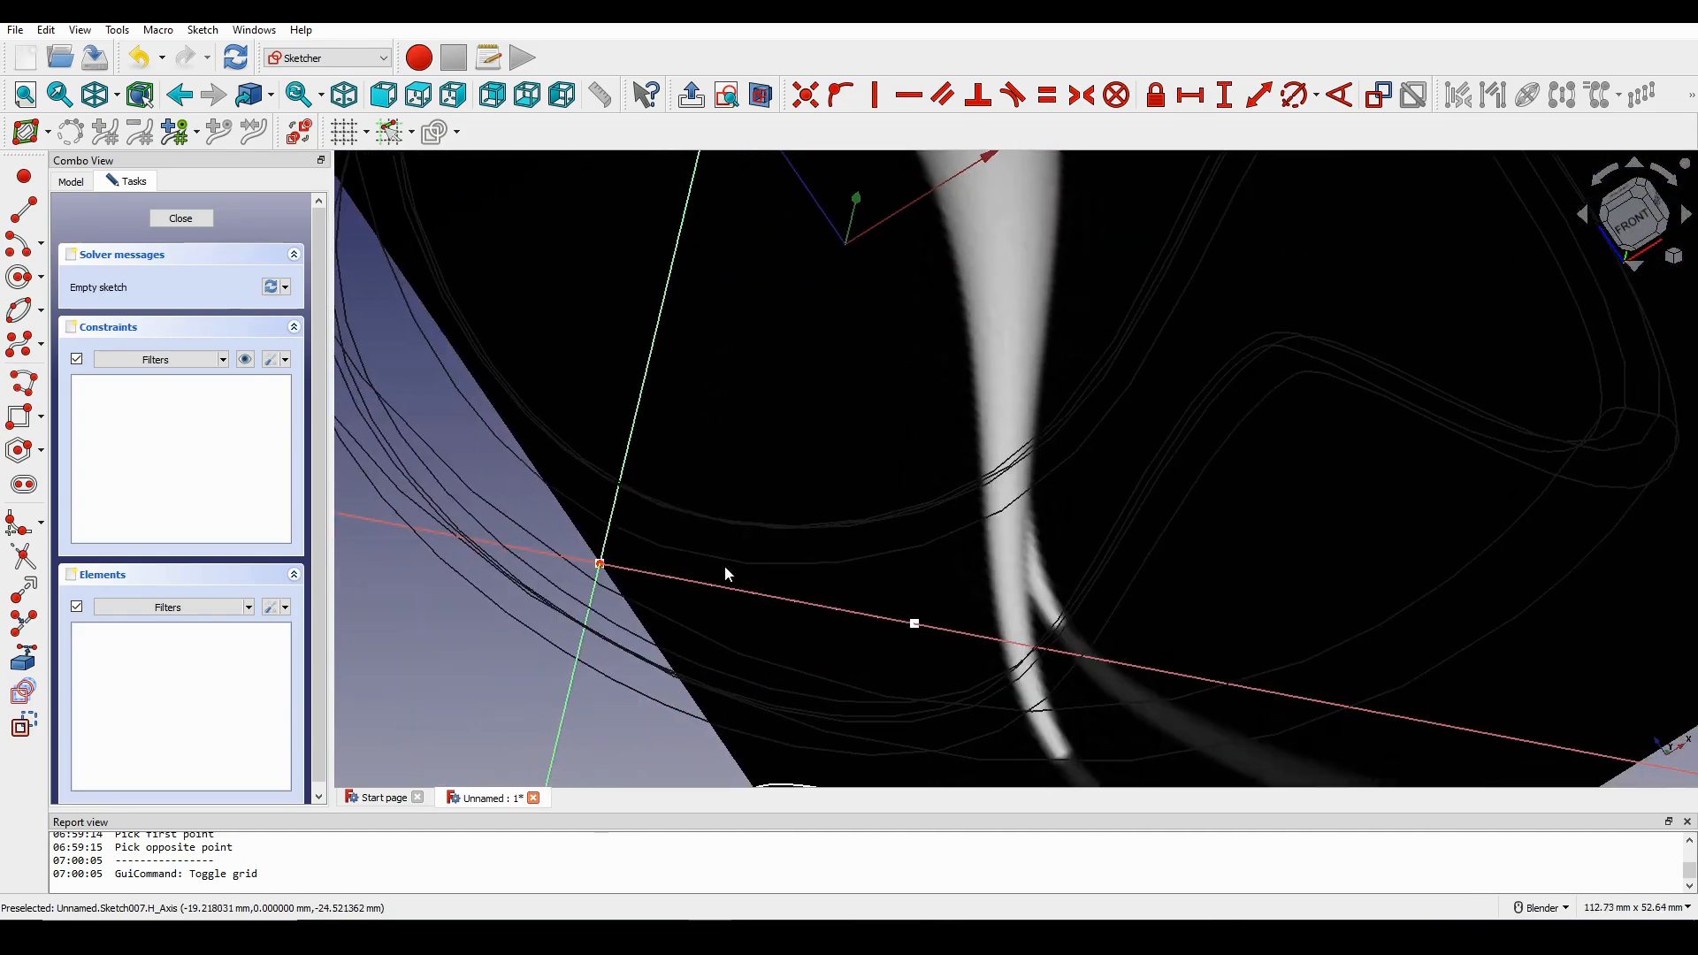
{"action": "key", "text": "g"}
{"action": "key", "text": "x"}
{"action": "left_click", "coordinate": [713, 585]}
{"action": "key", "text": "Escape"}
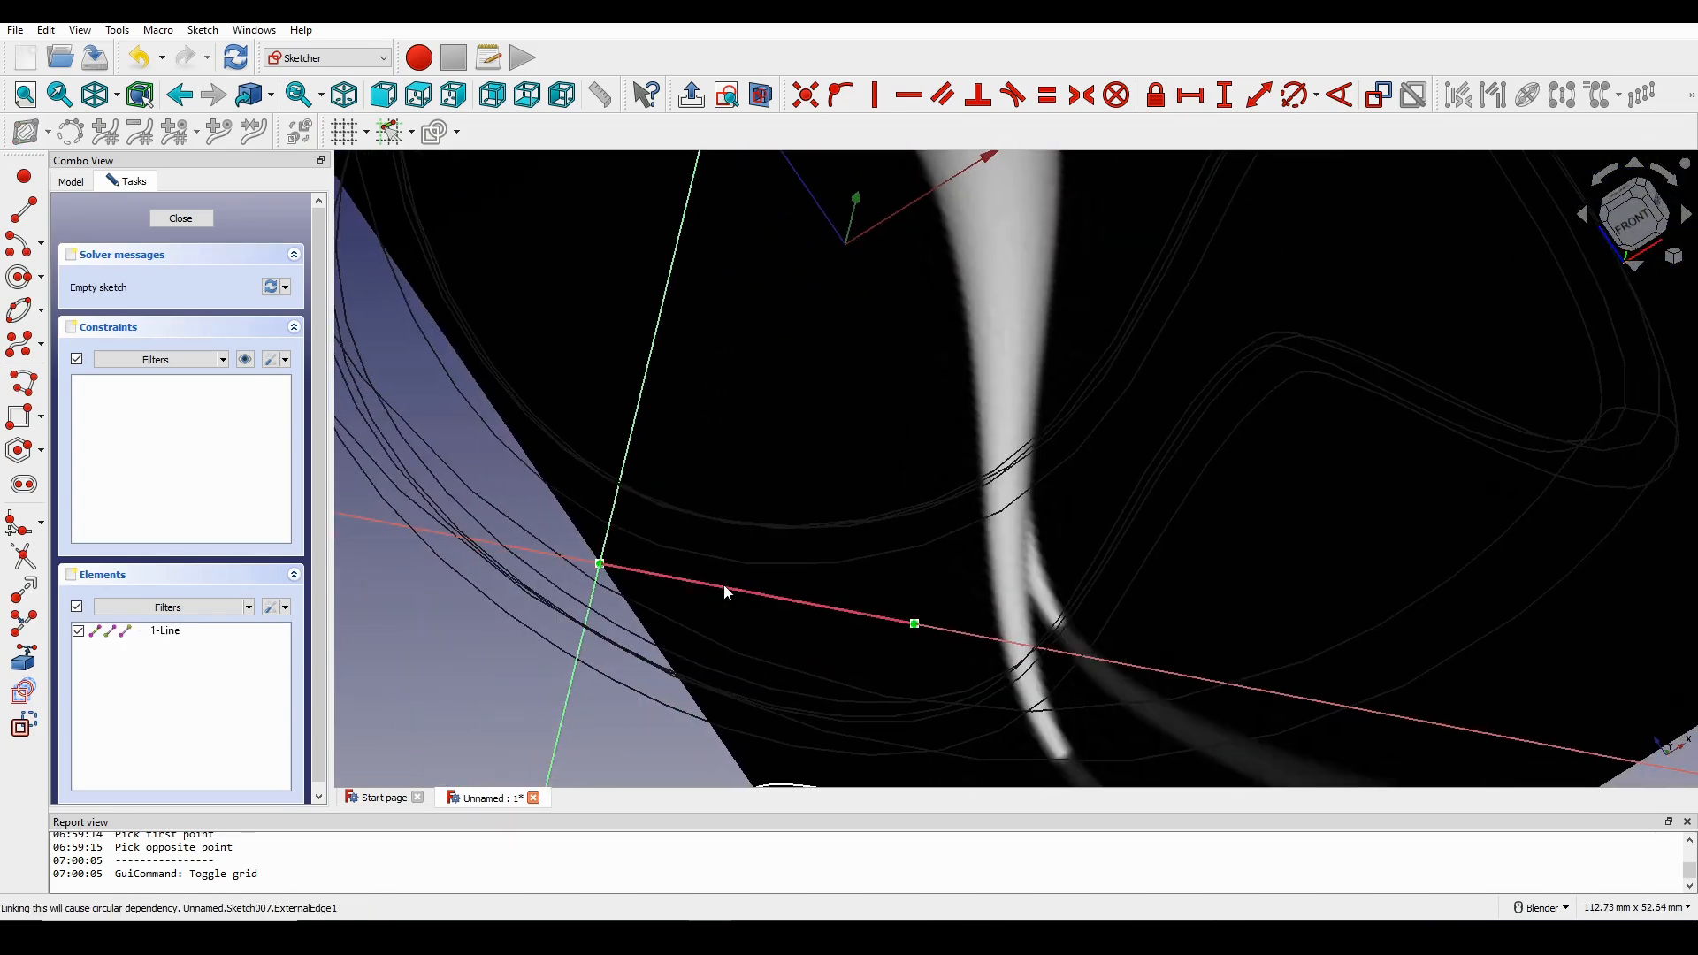
Draw a circle centred on the linked uppermost line, keeping it inside the line's two endpoints.
{"action": "middle_click_drag", "start_coordinate": [725, 589], "coordinate": [695, 621]}
{"action": "scroll", "coordinate": [694, 621], "scroll_direction": "up", "scroll_amount": 1}
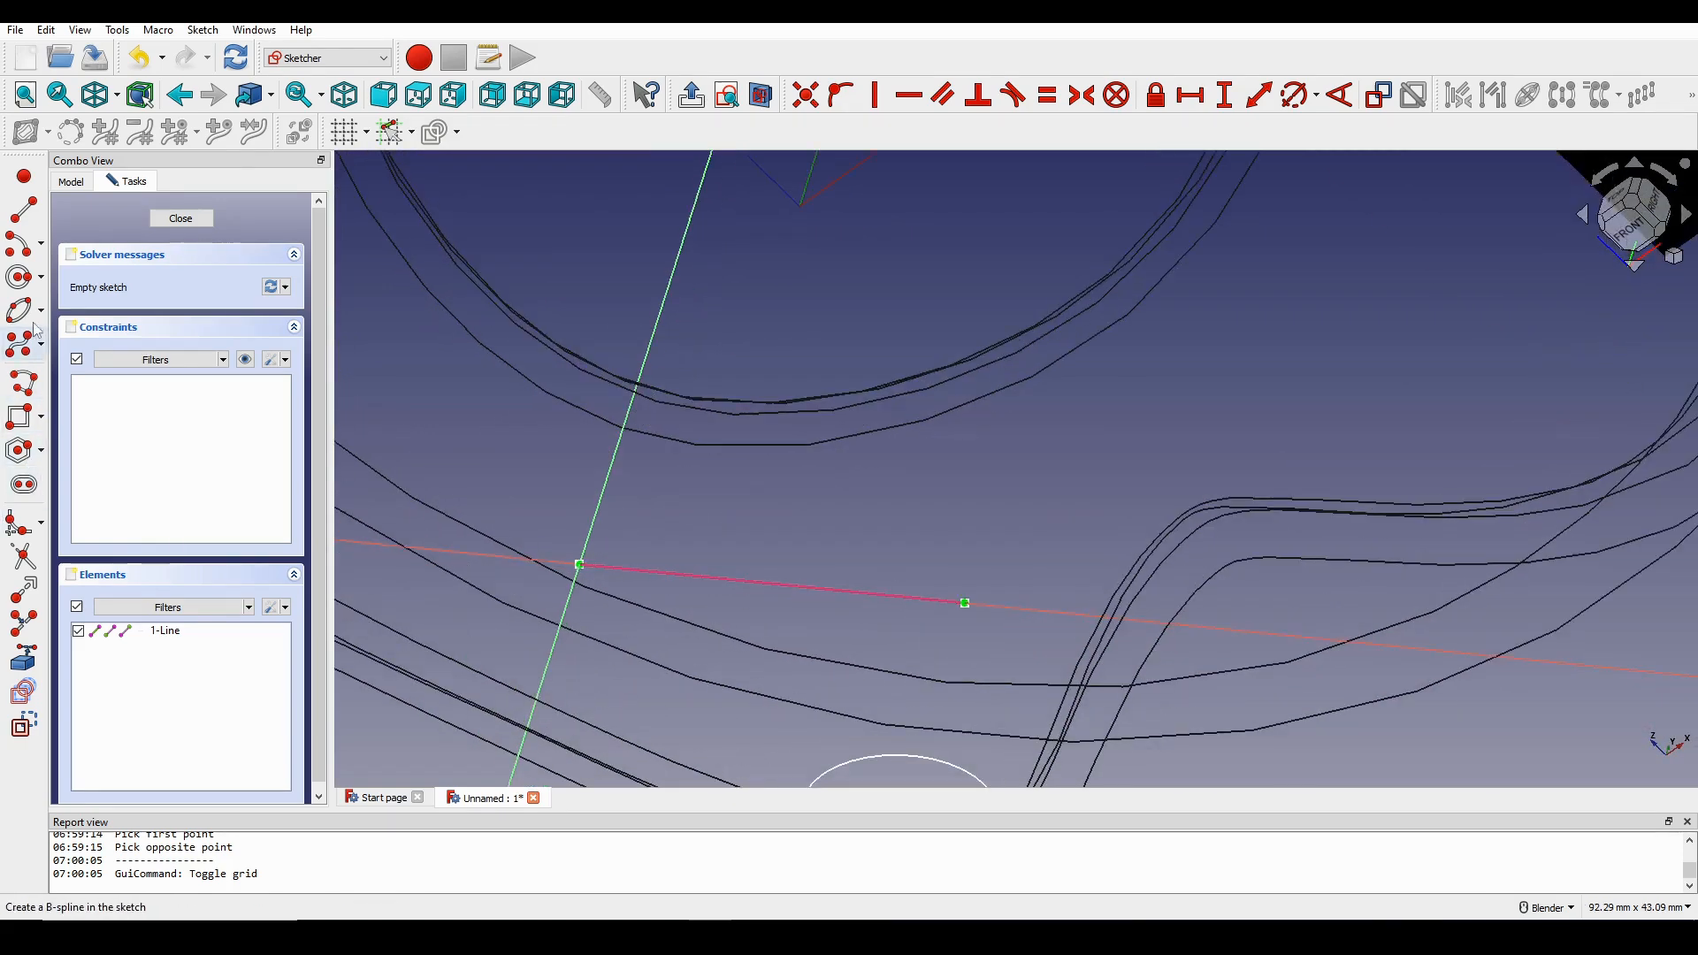
{"action": "left_click", "coordinate": [20, 280]}
{"action": "scroll", "coordinate": [681, 564], "scroll_direction": "up", "scroll_amount": 1}
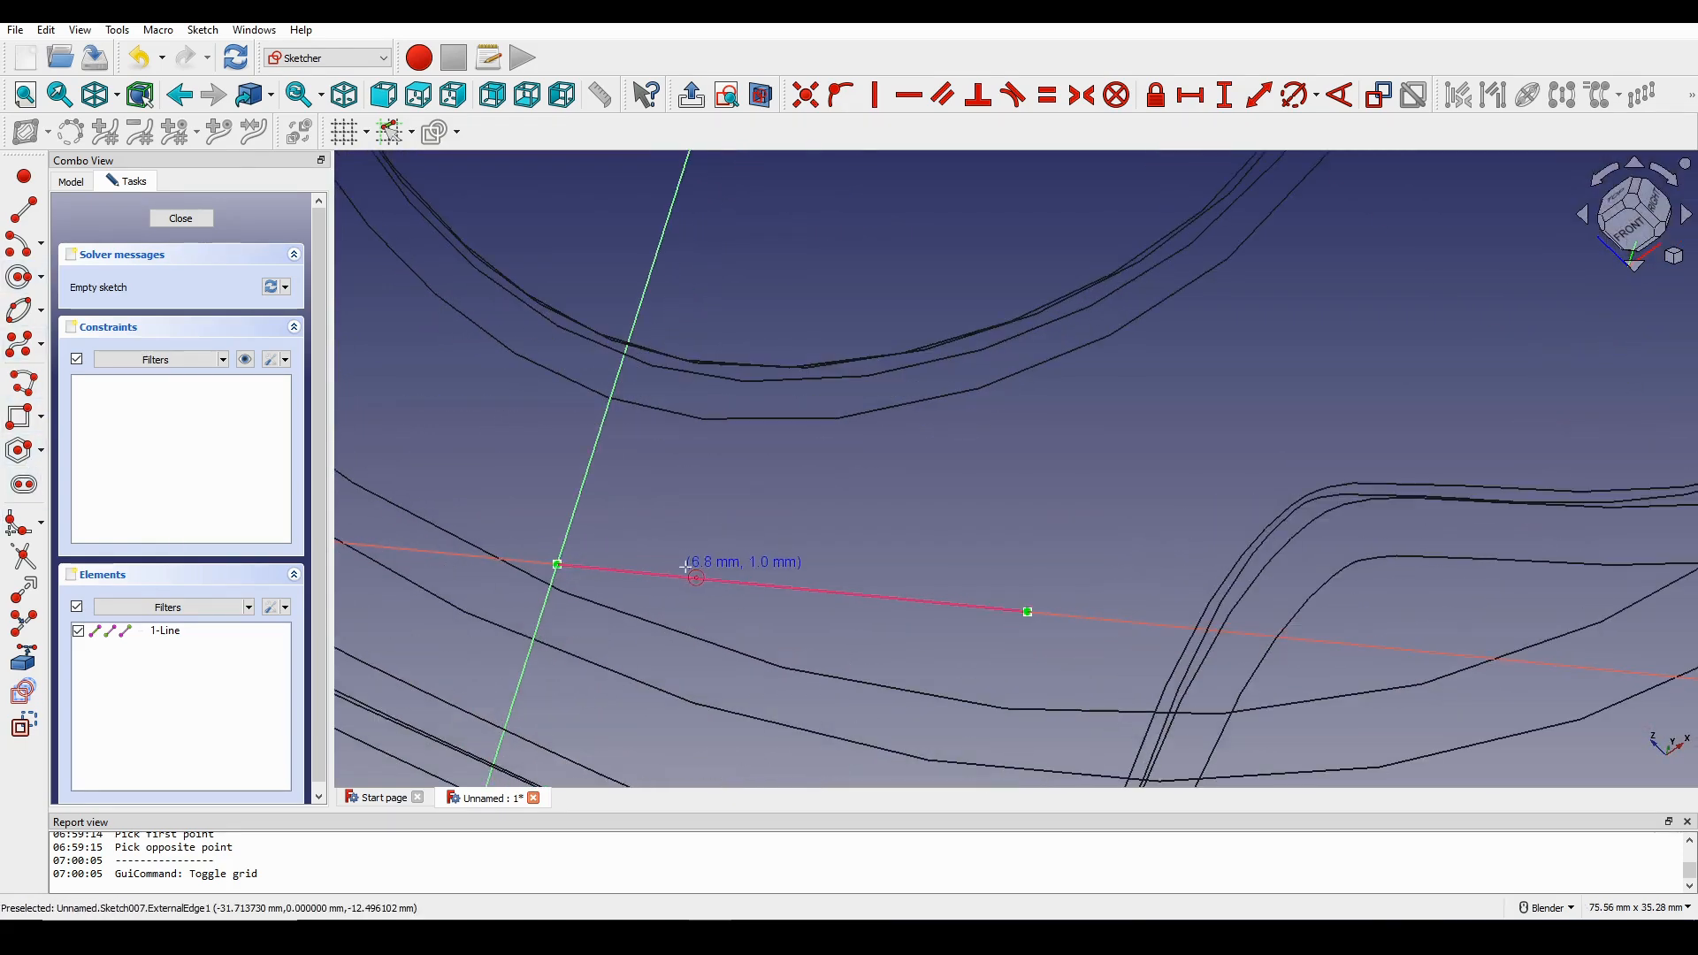
{"action": "left_click", "coordinate": [770, 584]}
{"action": "left_click", "coordinate": [611, 607]}
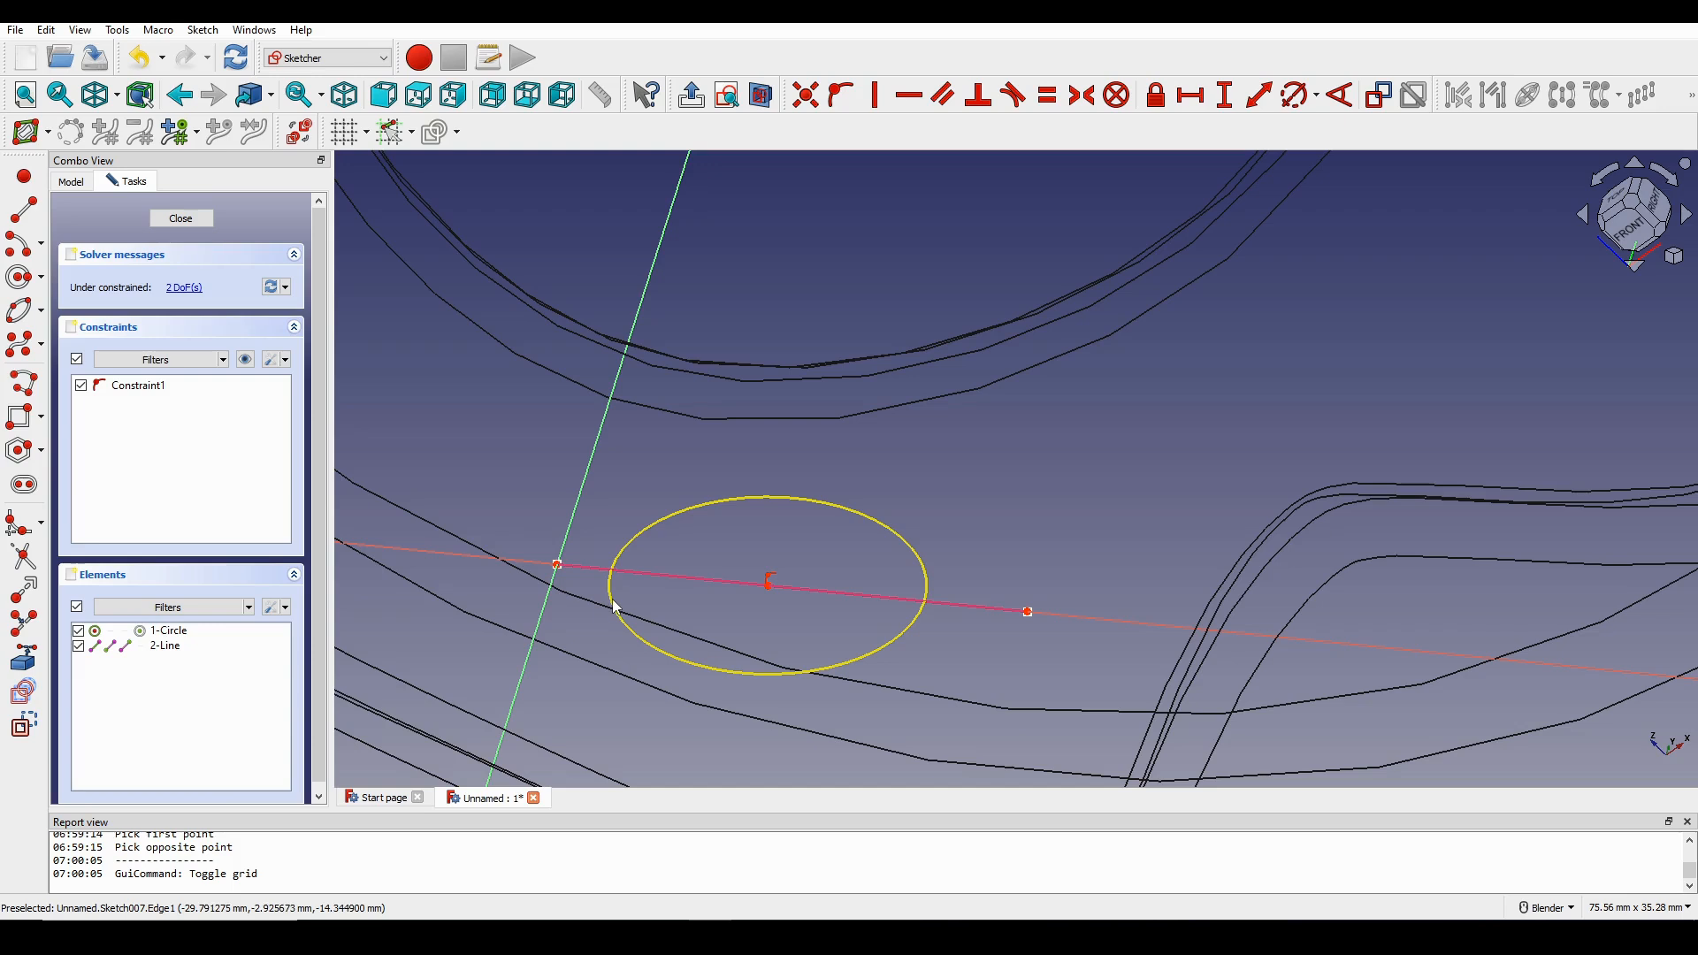
Constrain both endpoints of the uppermost linked line onto the circle with point-on-object constraints, and close the sketch.
{"action": "key", "text": "o"}
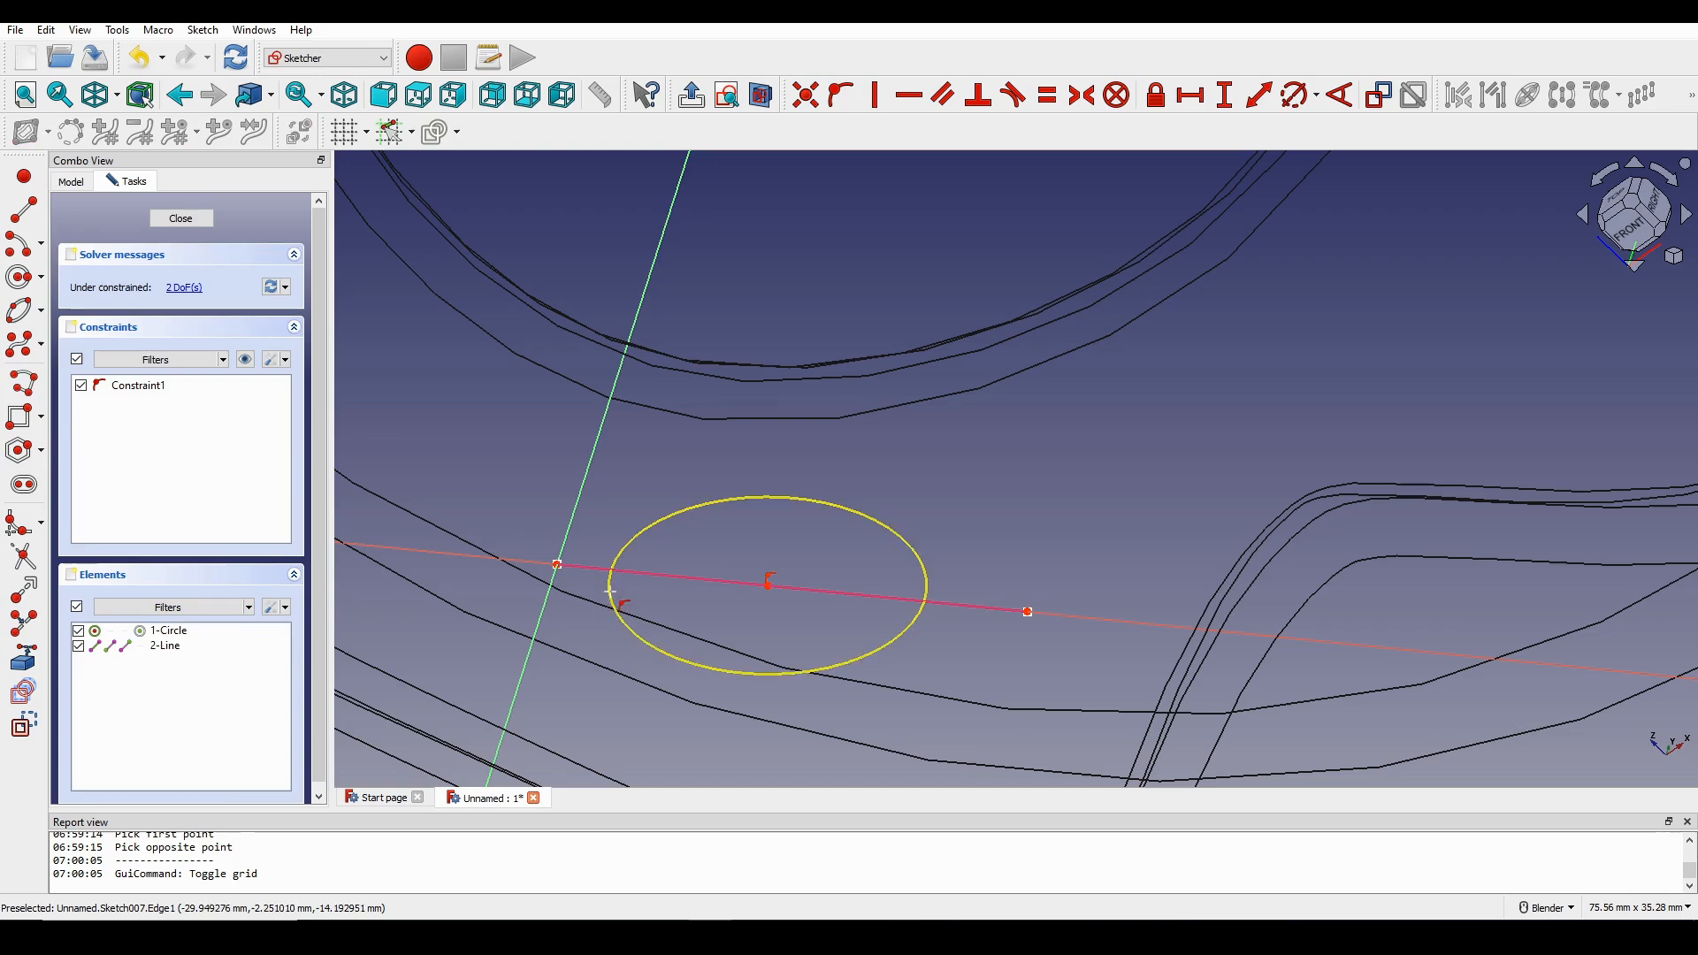
{"action": "left_click", "coordinate": [610, 590]}
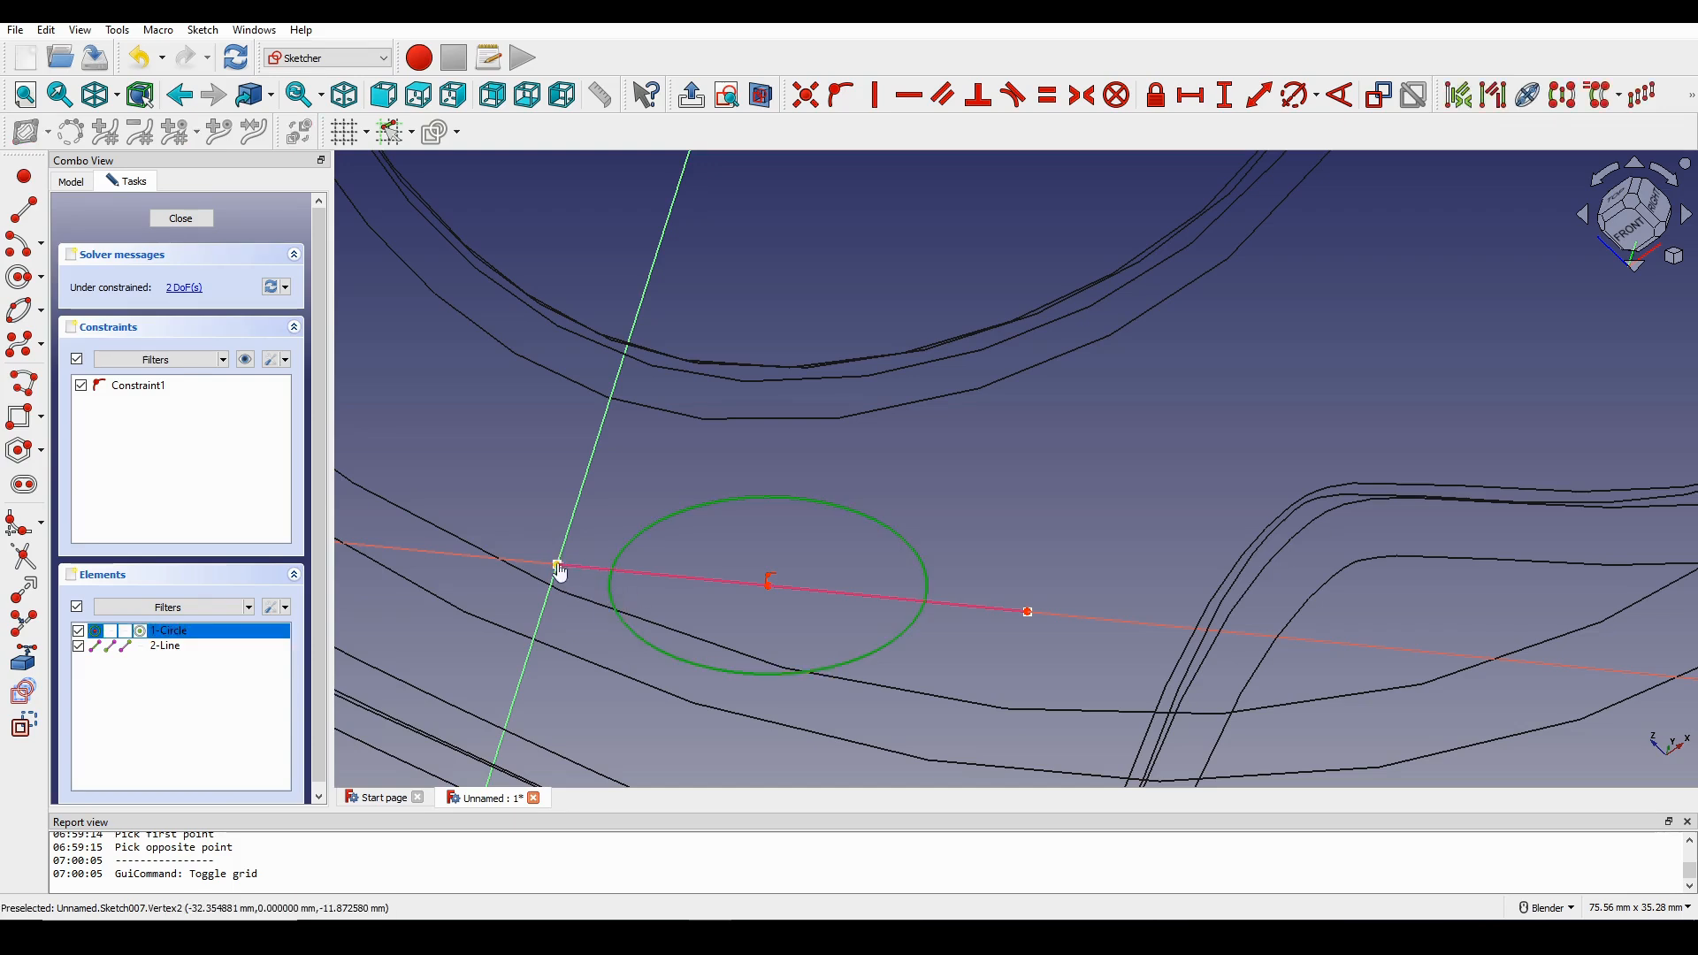
{"action": "left_click", "coordinate": [558, 566]}
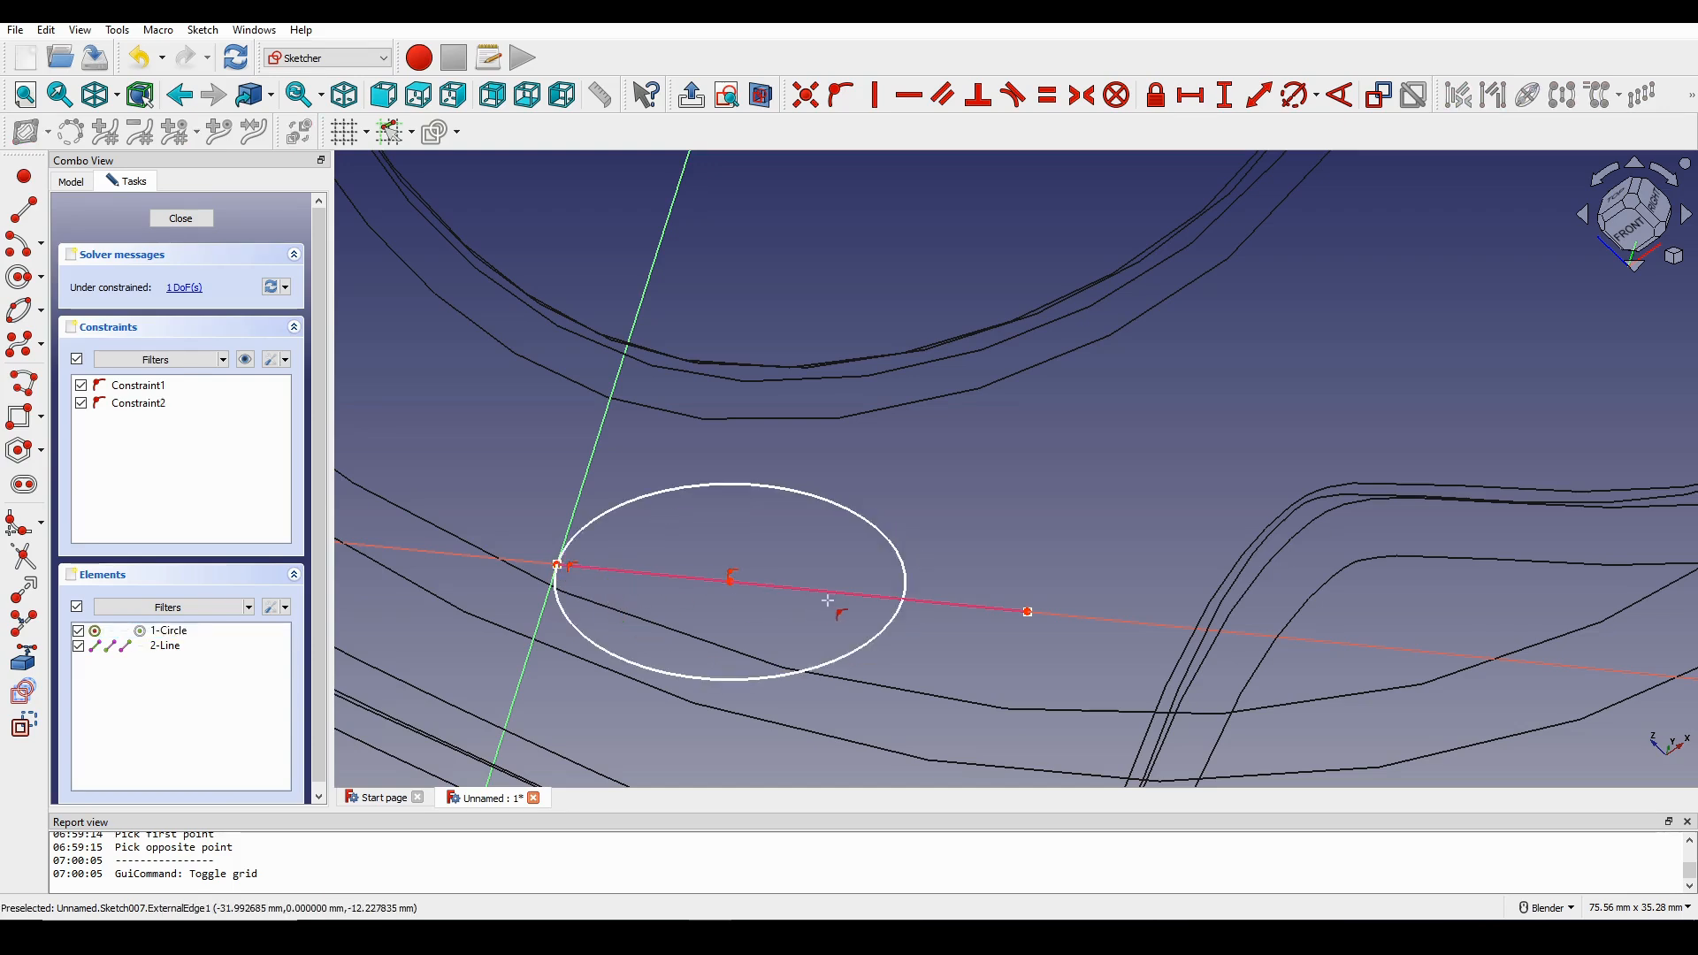
{"action": "left_click", "coordinate": [891, 623]}
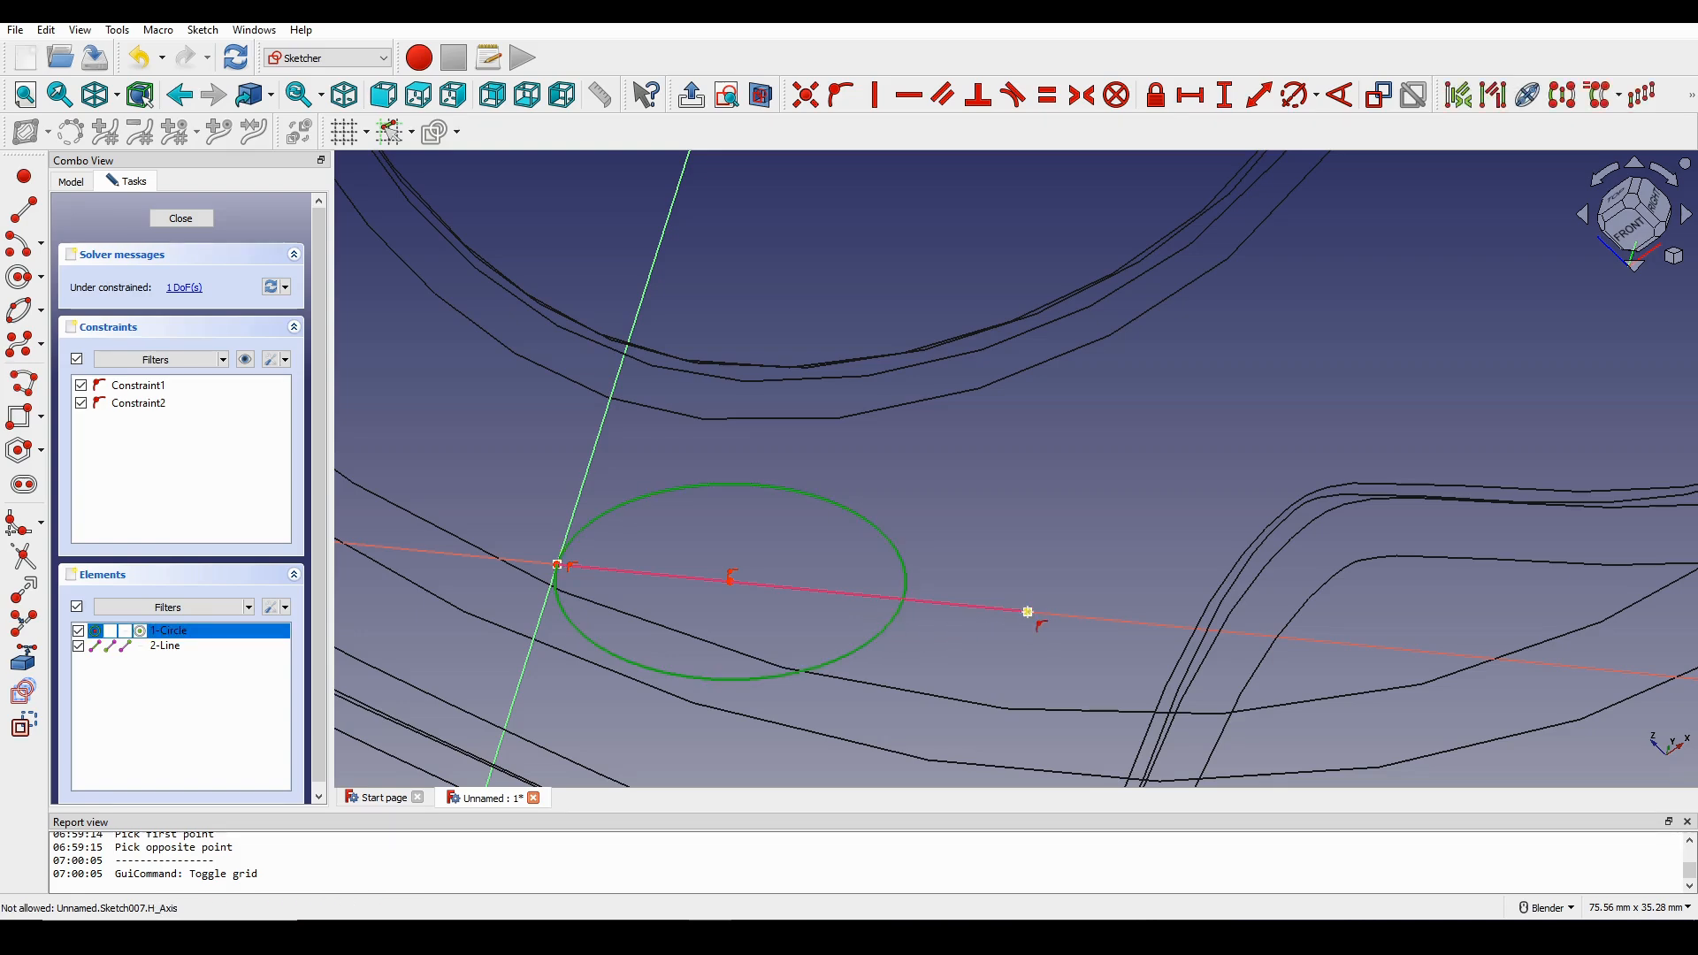
{"action": "left_click", "coordinate": [1028, 614]}
{"action": "scroll", "coordinate": [1031, 619], "scroll_direction": "down", "scroll_amount": 6}
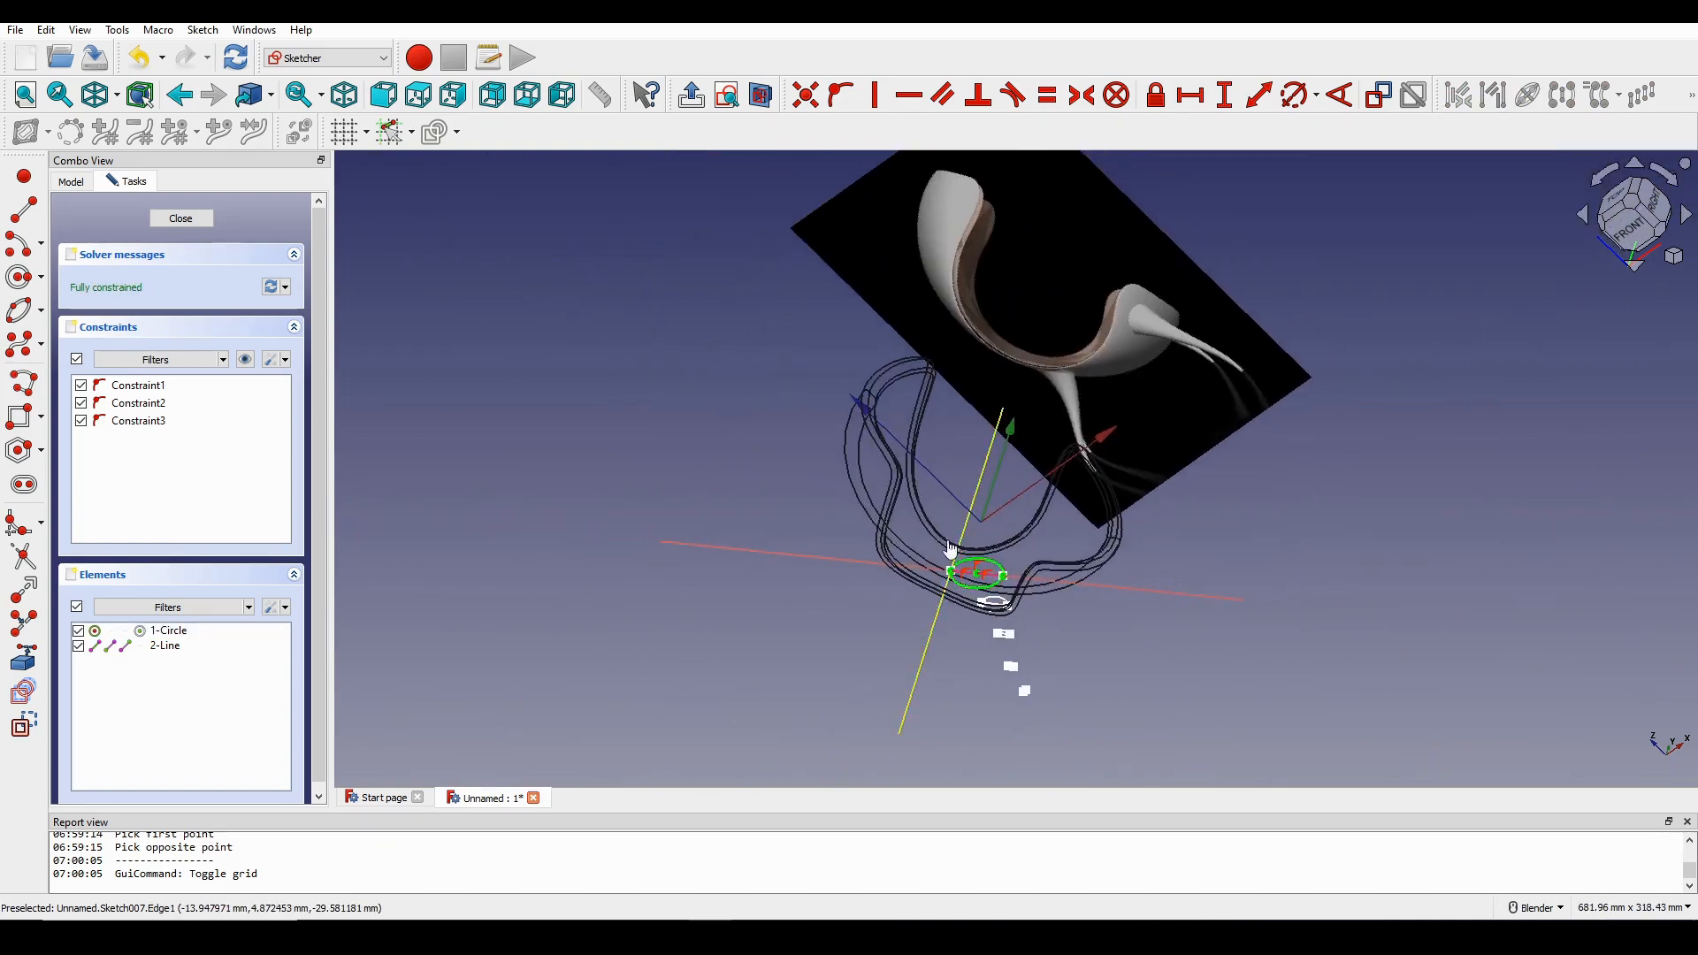
{"action": "left_click", "coordinate": [186, 227]}
Rename Sketch005 as 3.
{"action": "middle_click_drag", "start_coordinate": [602, 390], "coordinate": [842, 489]}
{"action": "scroll", "coordinate": [874, 526], "scroll_direction": "up", "scroll_amount": 4}
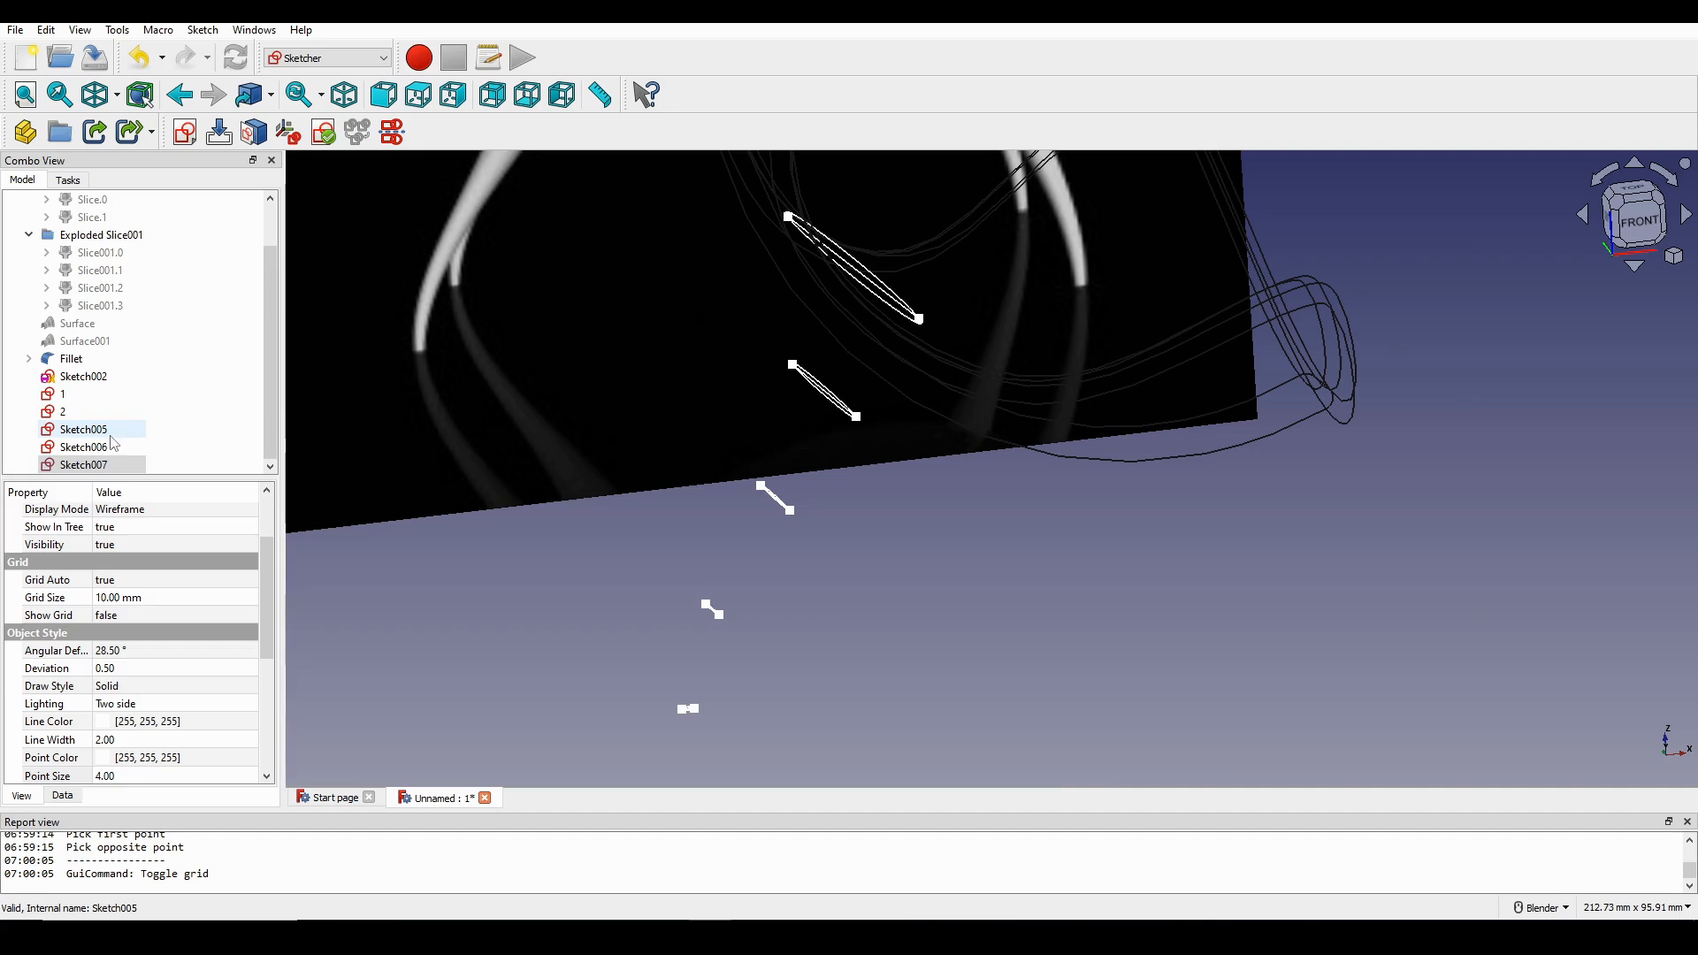
{"action": "left_click", "coordinate": [84, 429]}
{"action": "right_click", "coordinate": [84, 429]}
{"action": "left_click", "coordinate": [160, 904]}
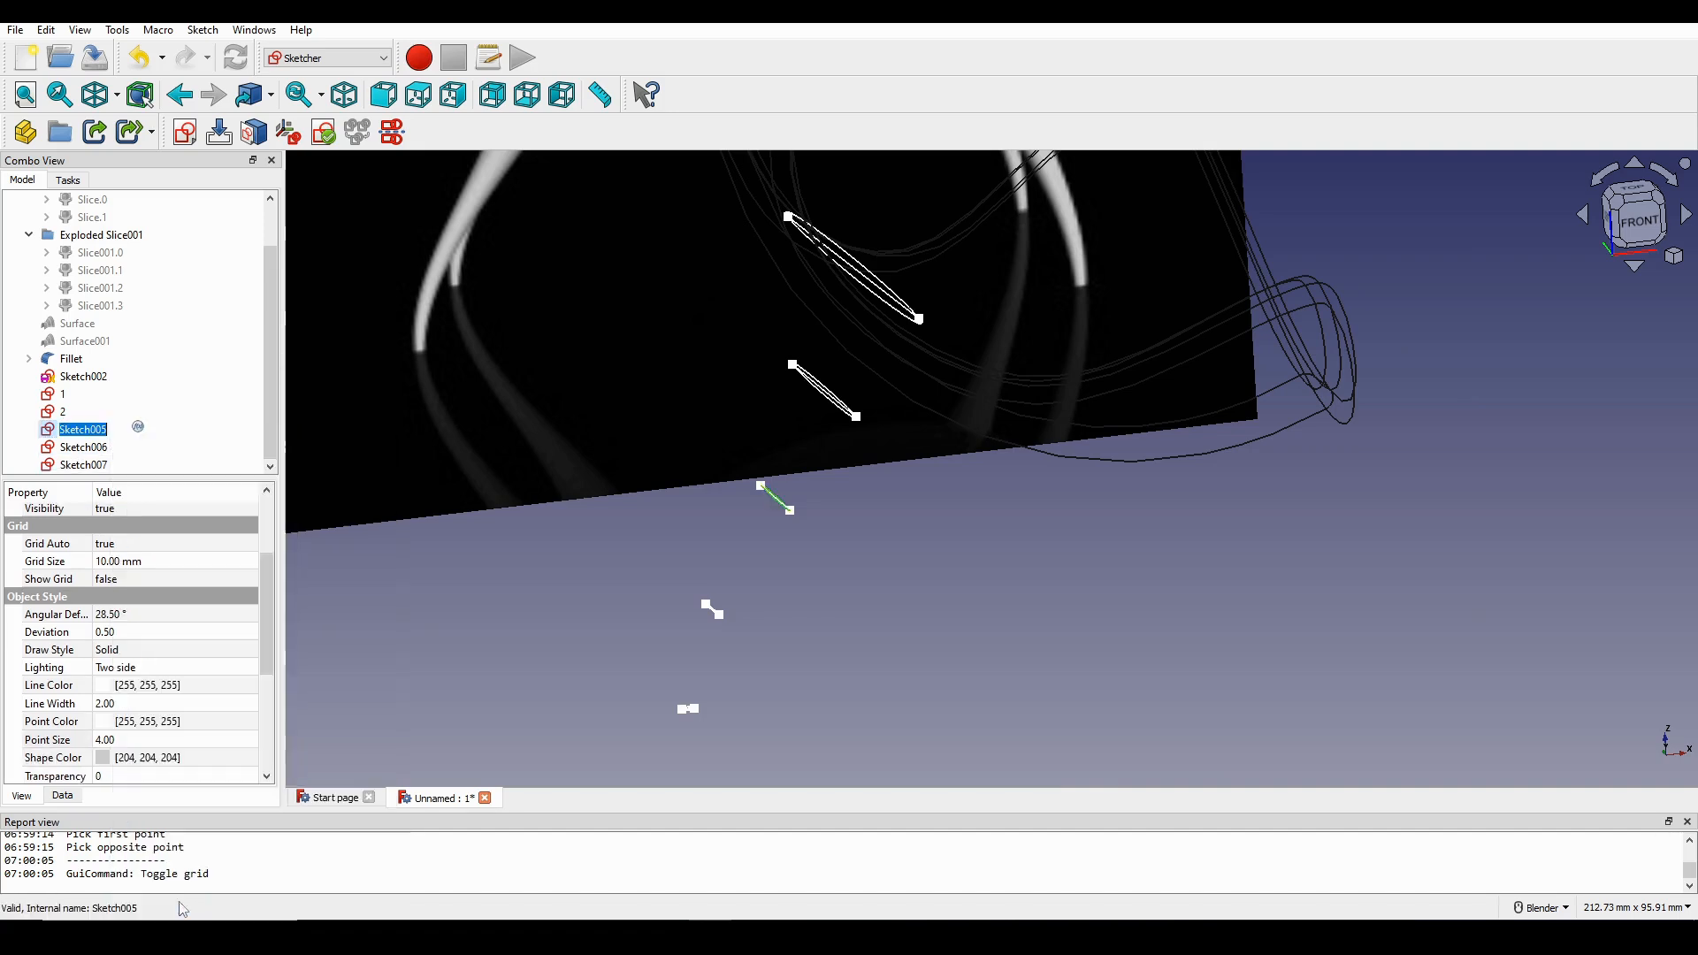
{"action": "type", "text": "3"}
{"action": "key", "text": "Return"}
Rename Sketch006 as 4.
{"action": "left_click", "coordinate": [98, 447]}
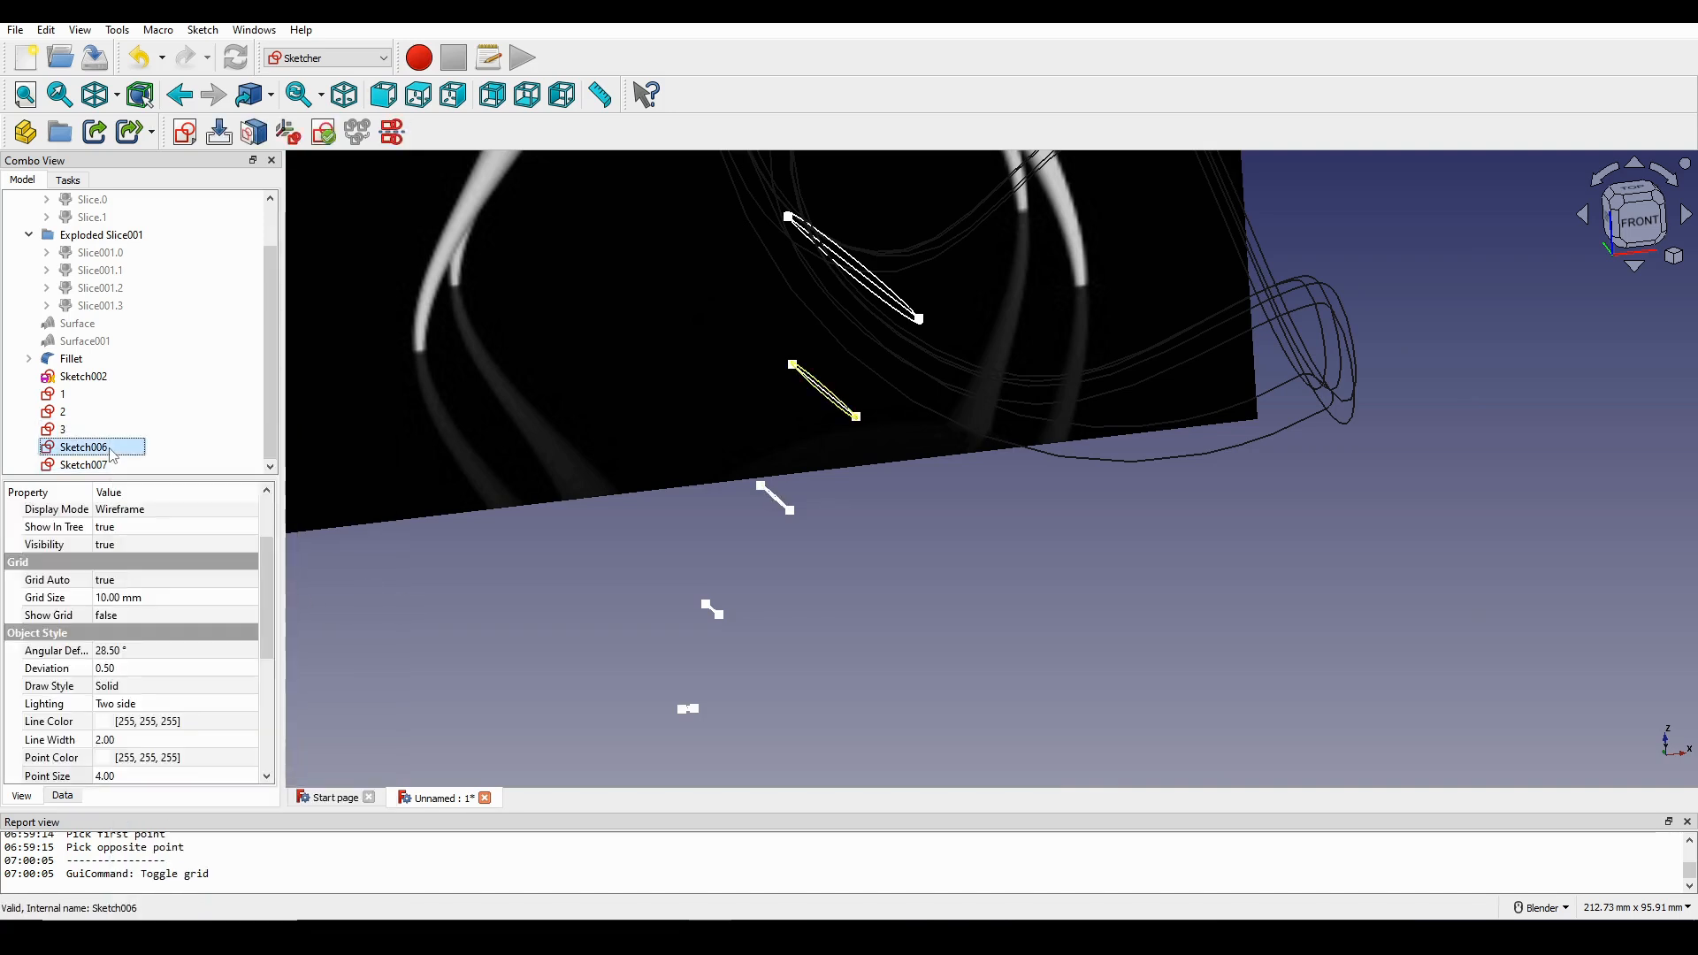
{"action": "right_click", "coordinate": [97, 446]}
{"action": "left_click", "coordinate": [159, 469]}
{"action": "type", "text": "4"}
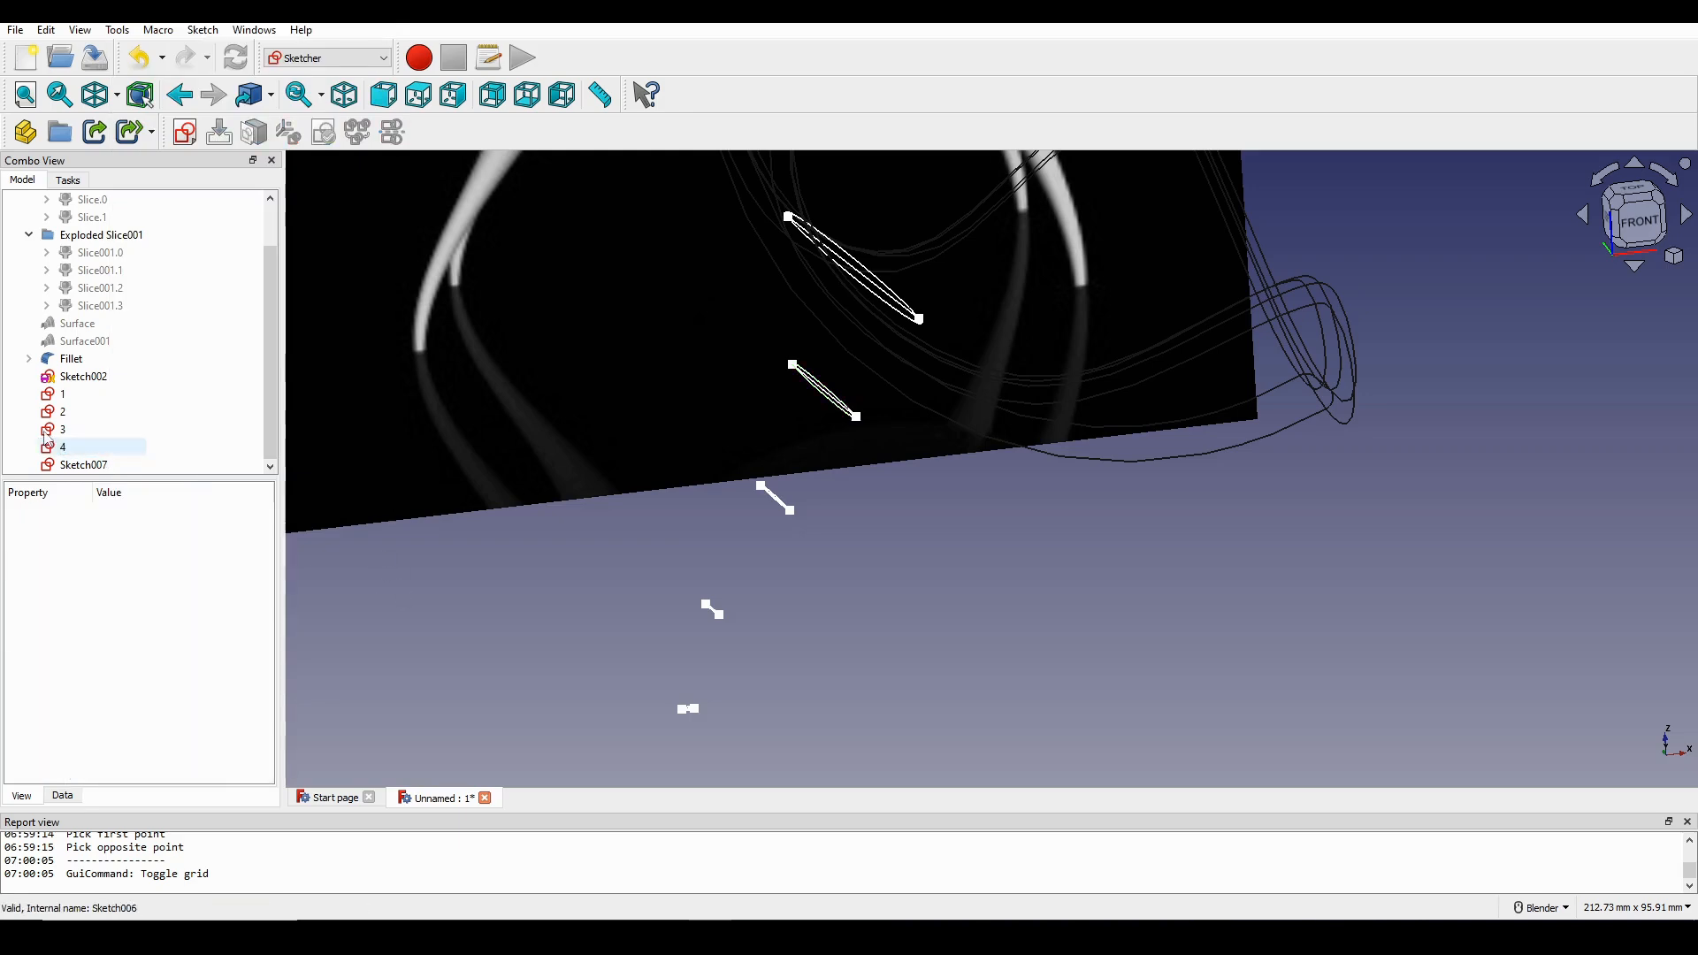
{"action": "key", "text": "Return"}
Rename Sketch007 as 5.
{"action": "left_click", "coordinate": [79, 465]}
{"action": "right_click", "coordinate": [79, 466]}
{"action": "left_click", "coordinate": [137, 463]}
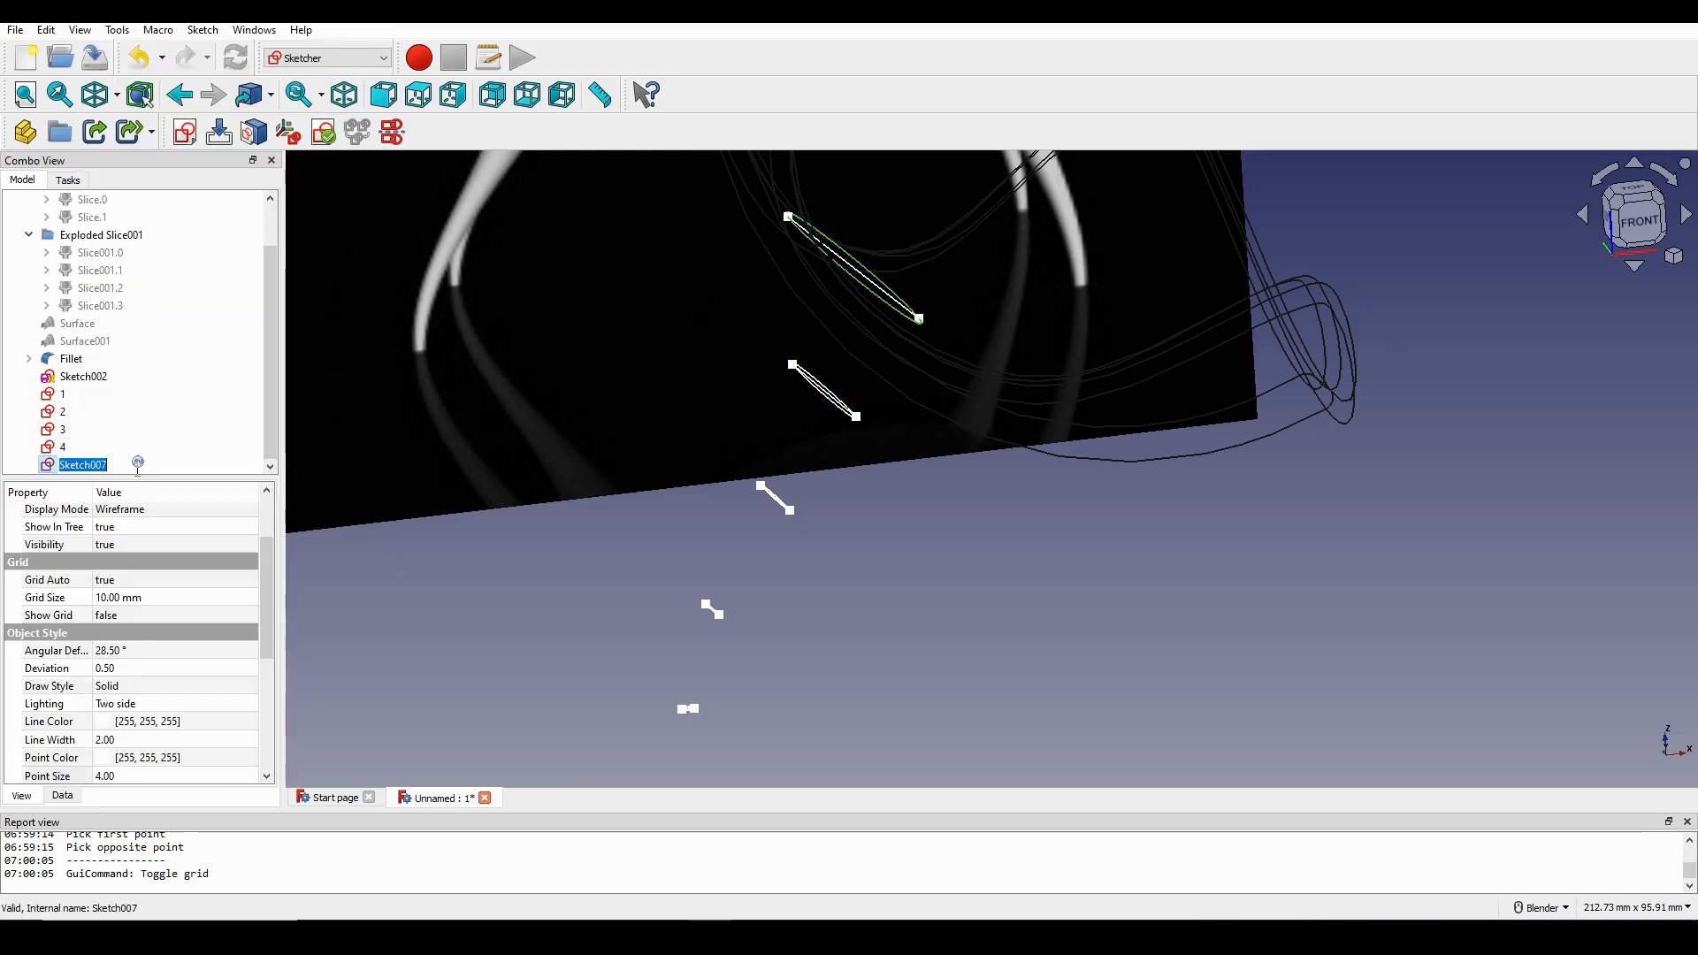
{"action": "left_click", "coordinate": [409, 600]}
Show the chair from the front against its reference image and switch to the Part workbench.
{"action": "scroll", "coordinate": [499, 584], "scroll_direction": "down", "scroll_amount": 5}
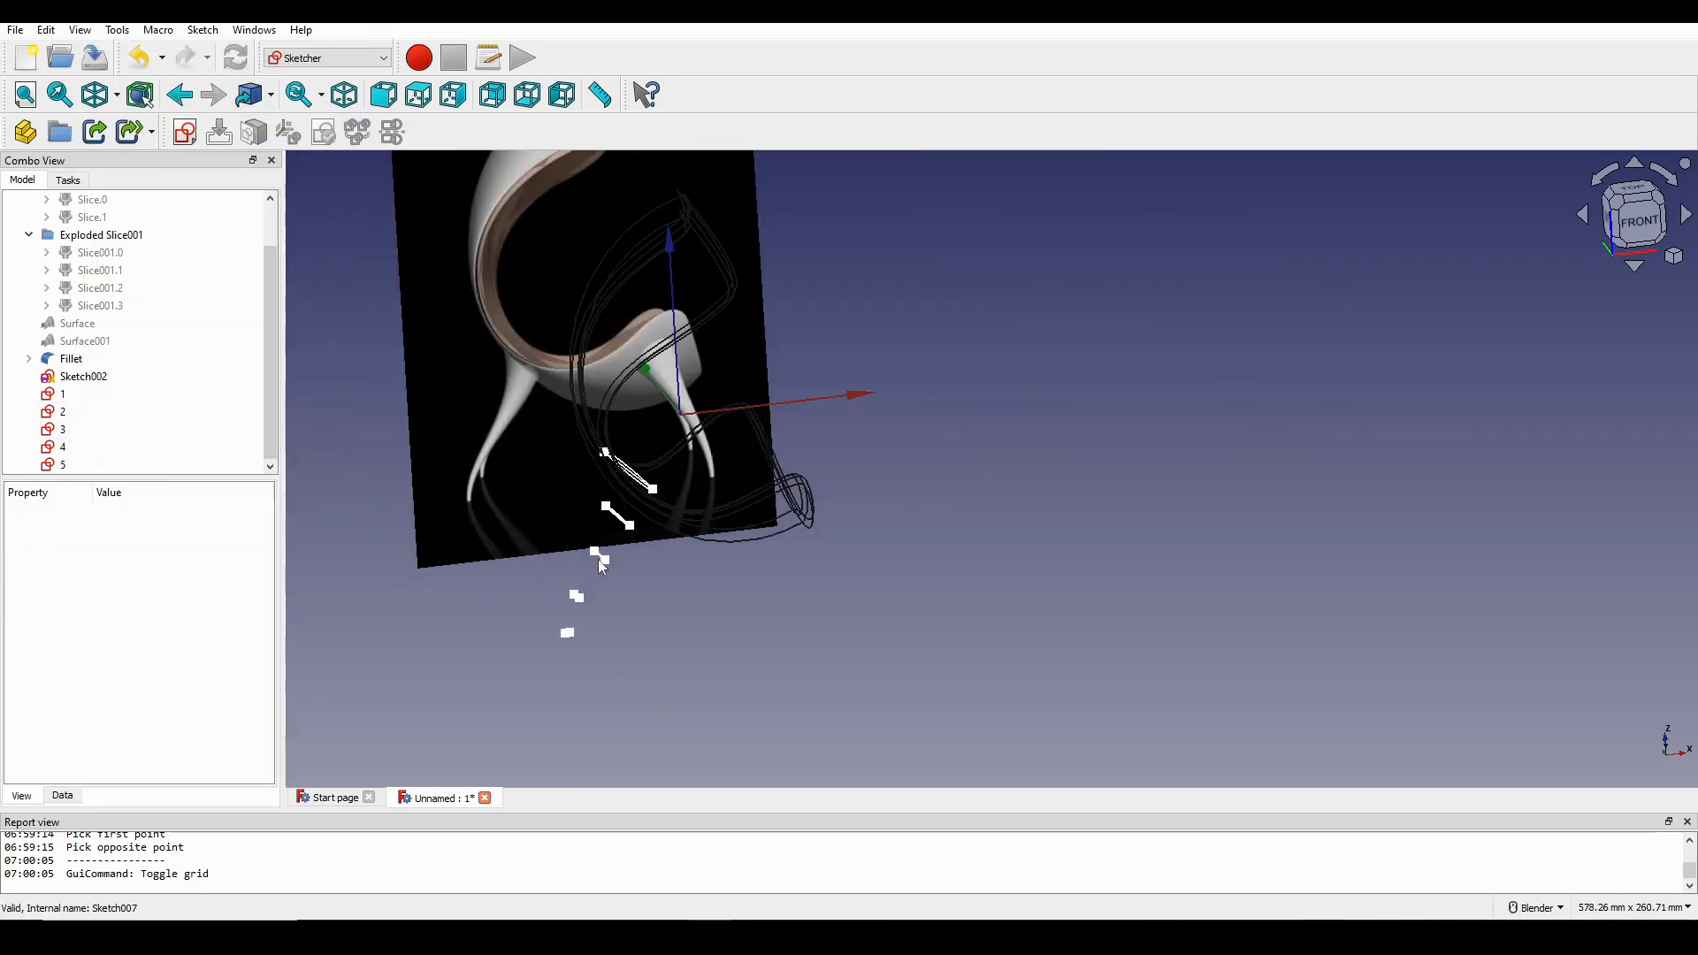
{"action": "middle_click_drag", "start_coordinate": [1141, 460], "coordinate": [1375, 376]}
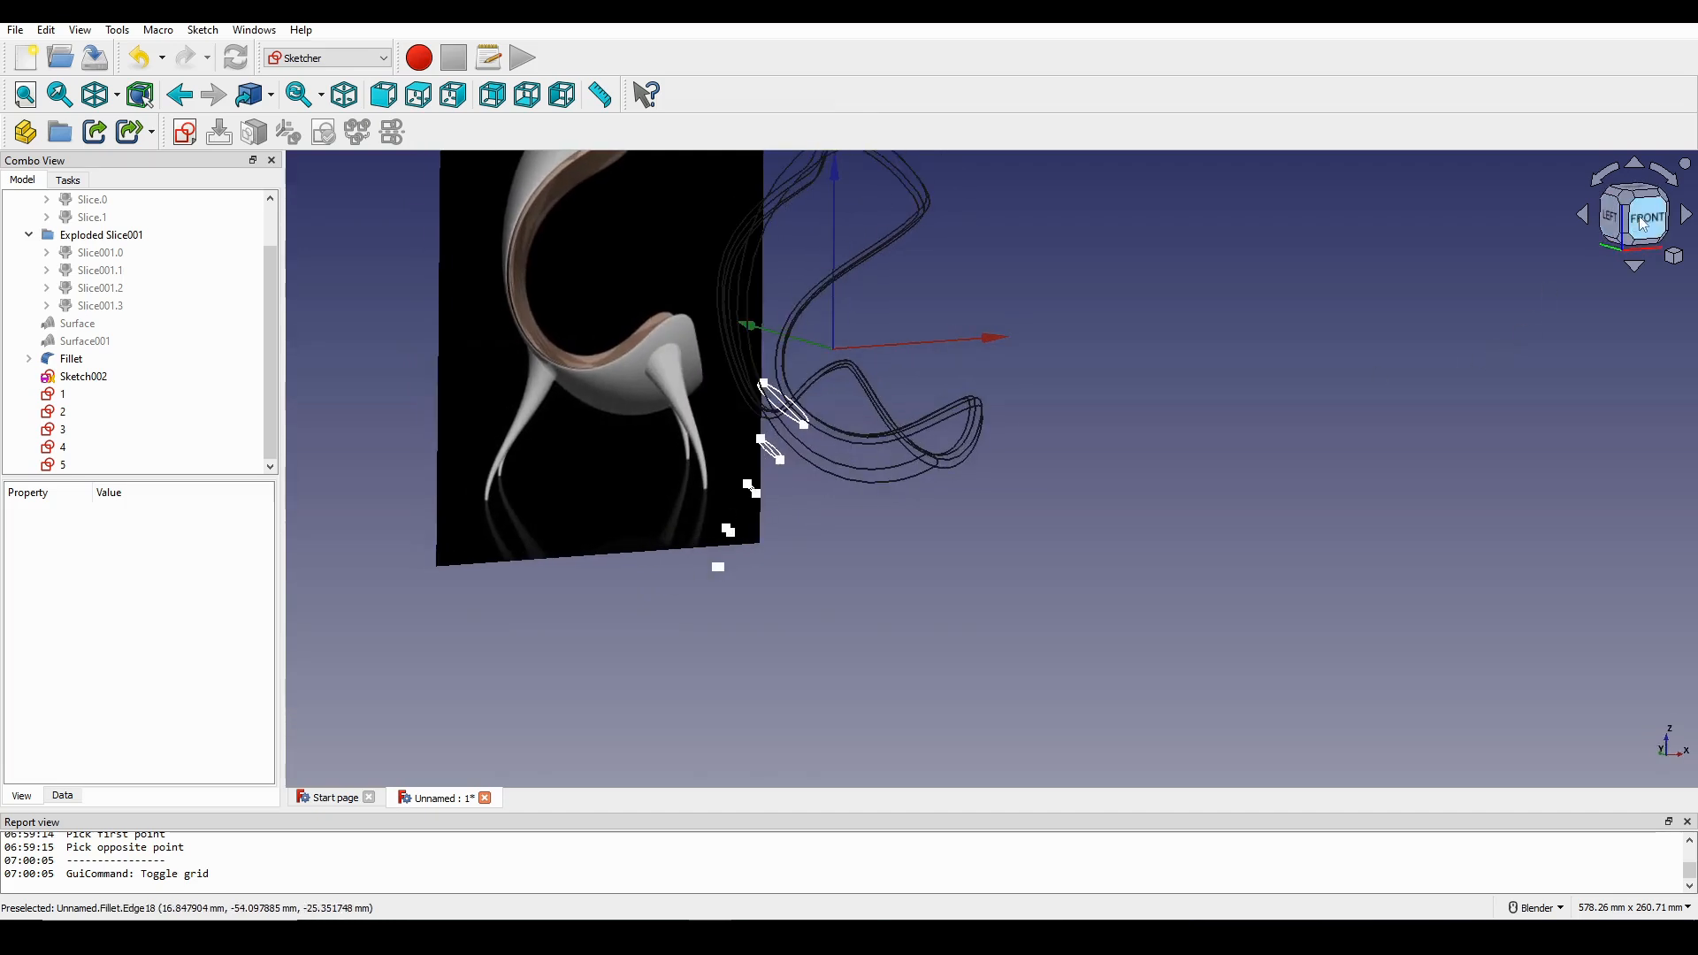
{"action": "left_click", "coordinate": [1643, 223]}
{"action": "scroll", "coordinate": [1206, 474], "scroll_direction": "up", "scroll_amount": 2}
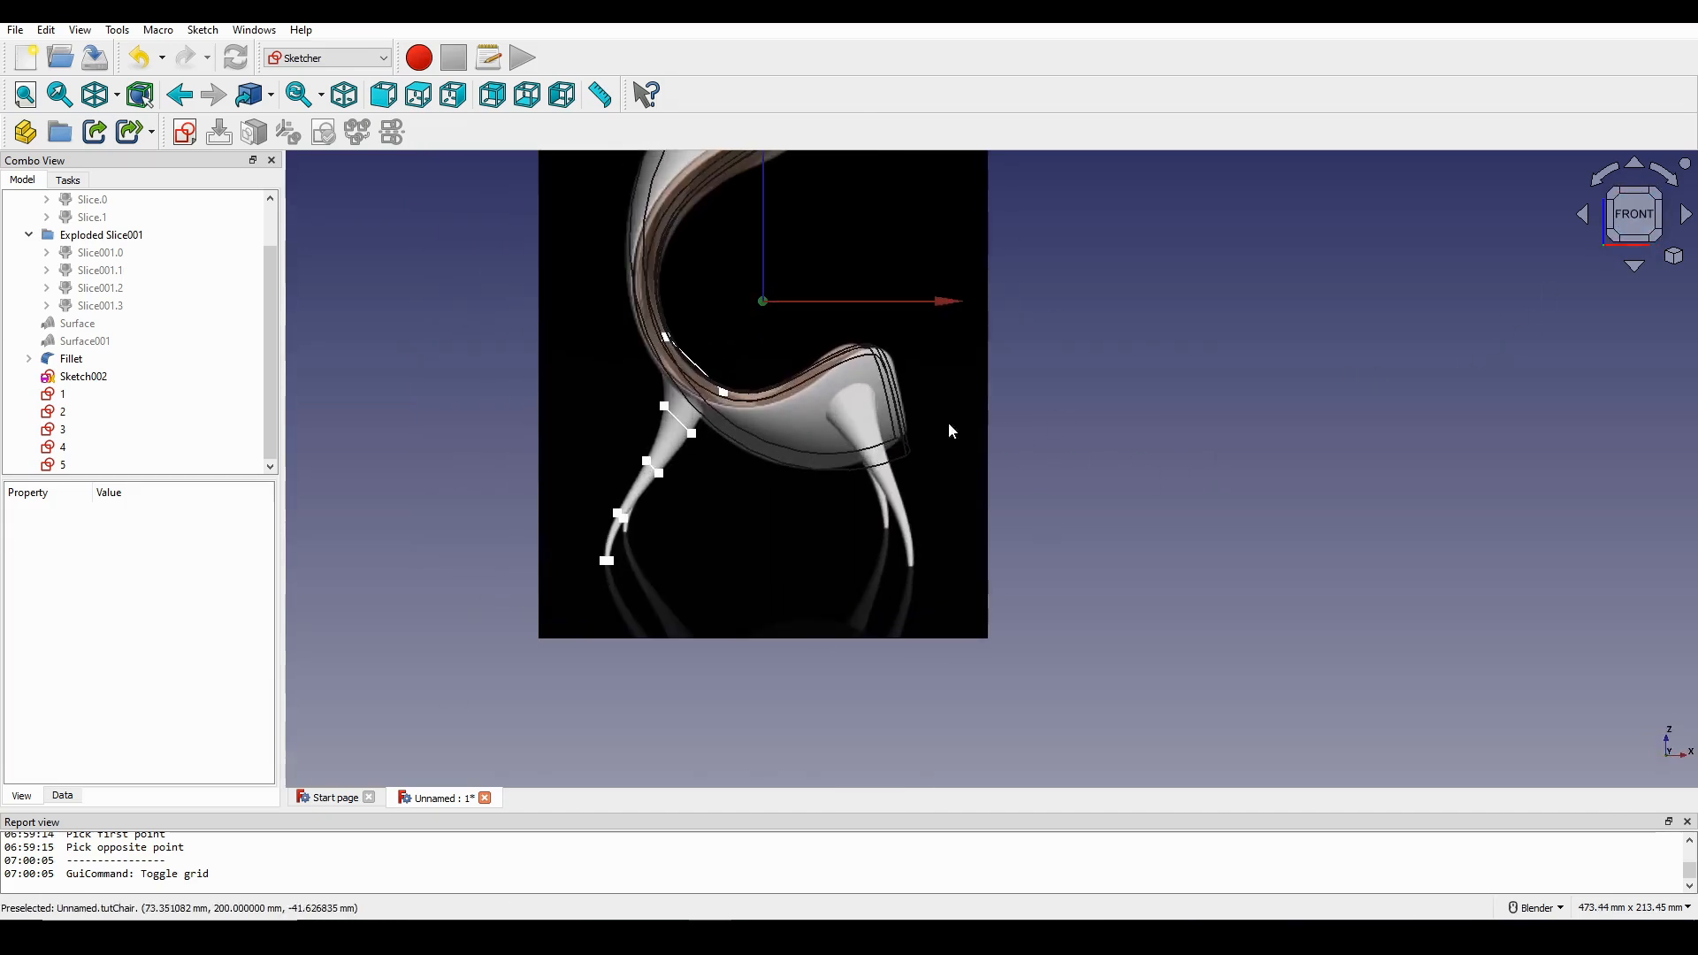
{"action": "scroll", "coordinate": [951, 431], "scroll_direction": "up", "scroll_amount": 4}
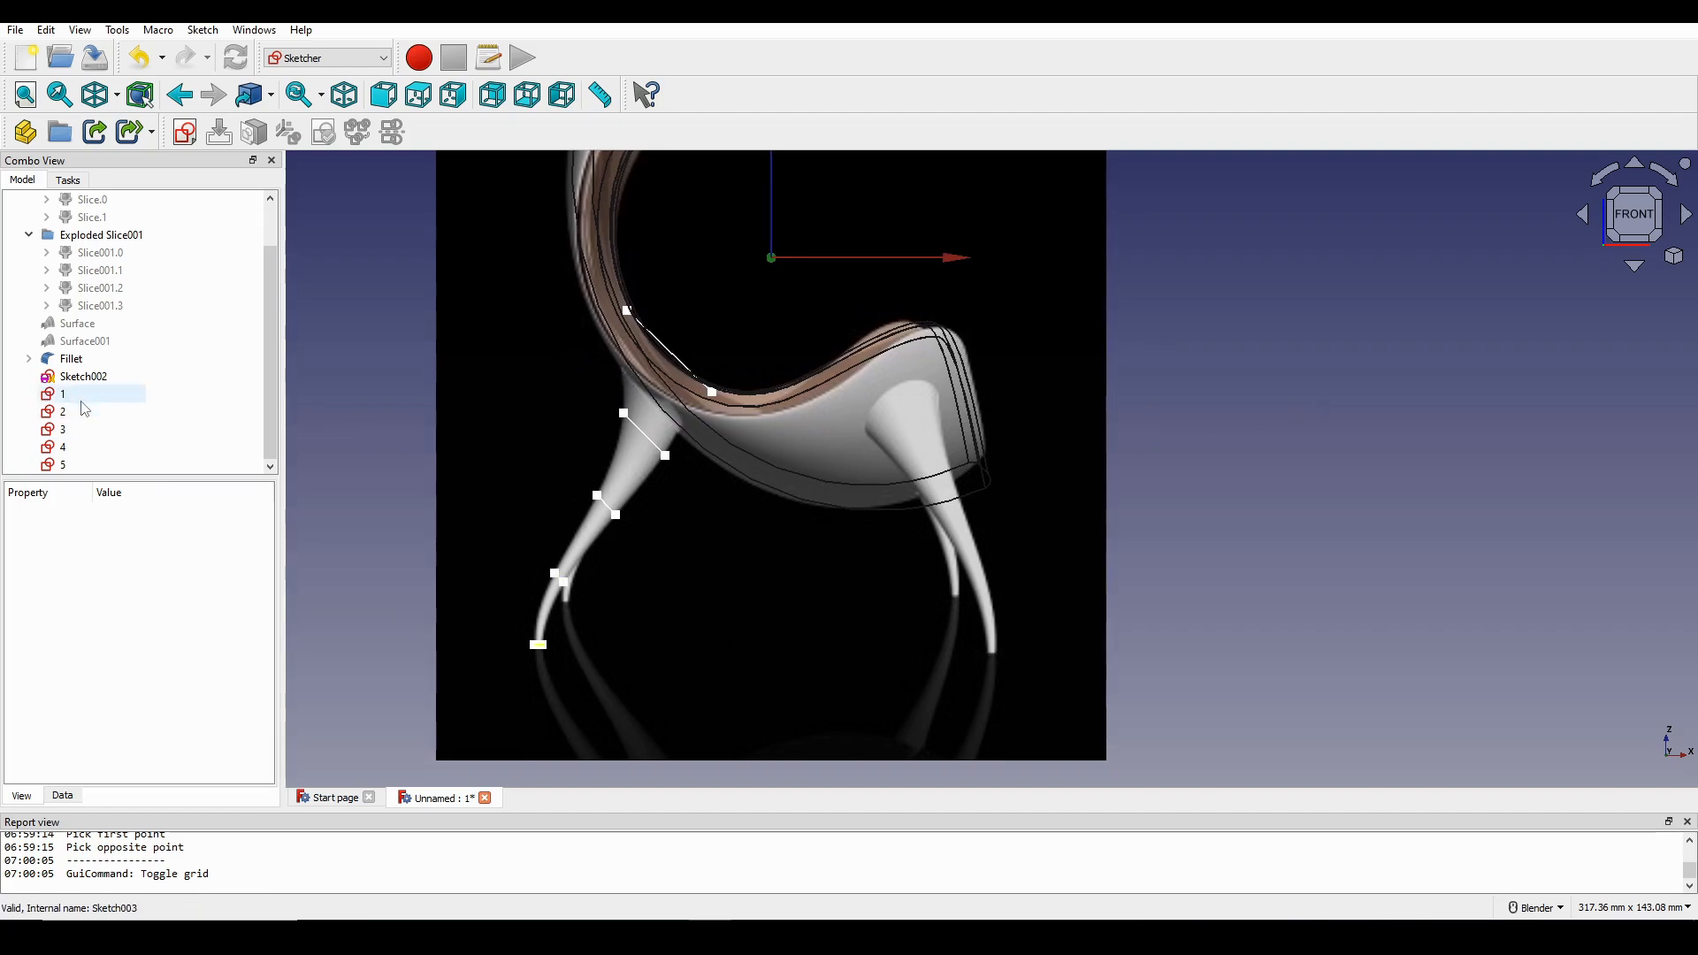
{"action": "left_click", "coordinate": [362, 58]}
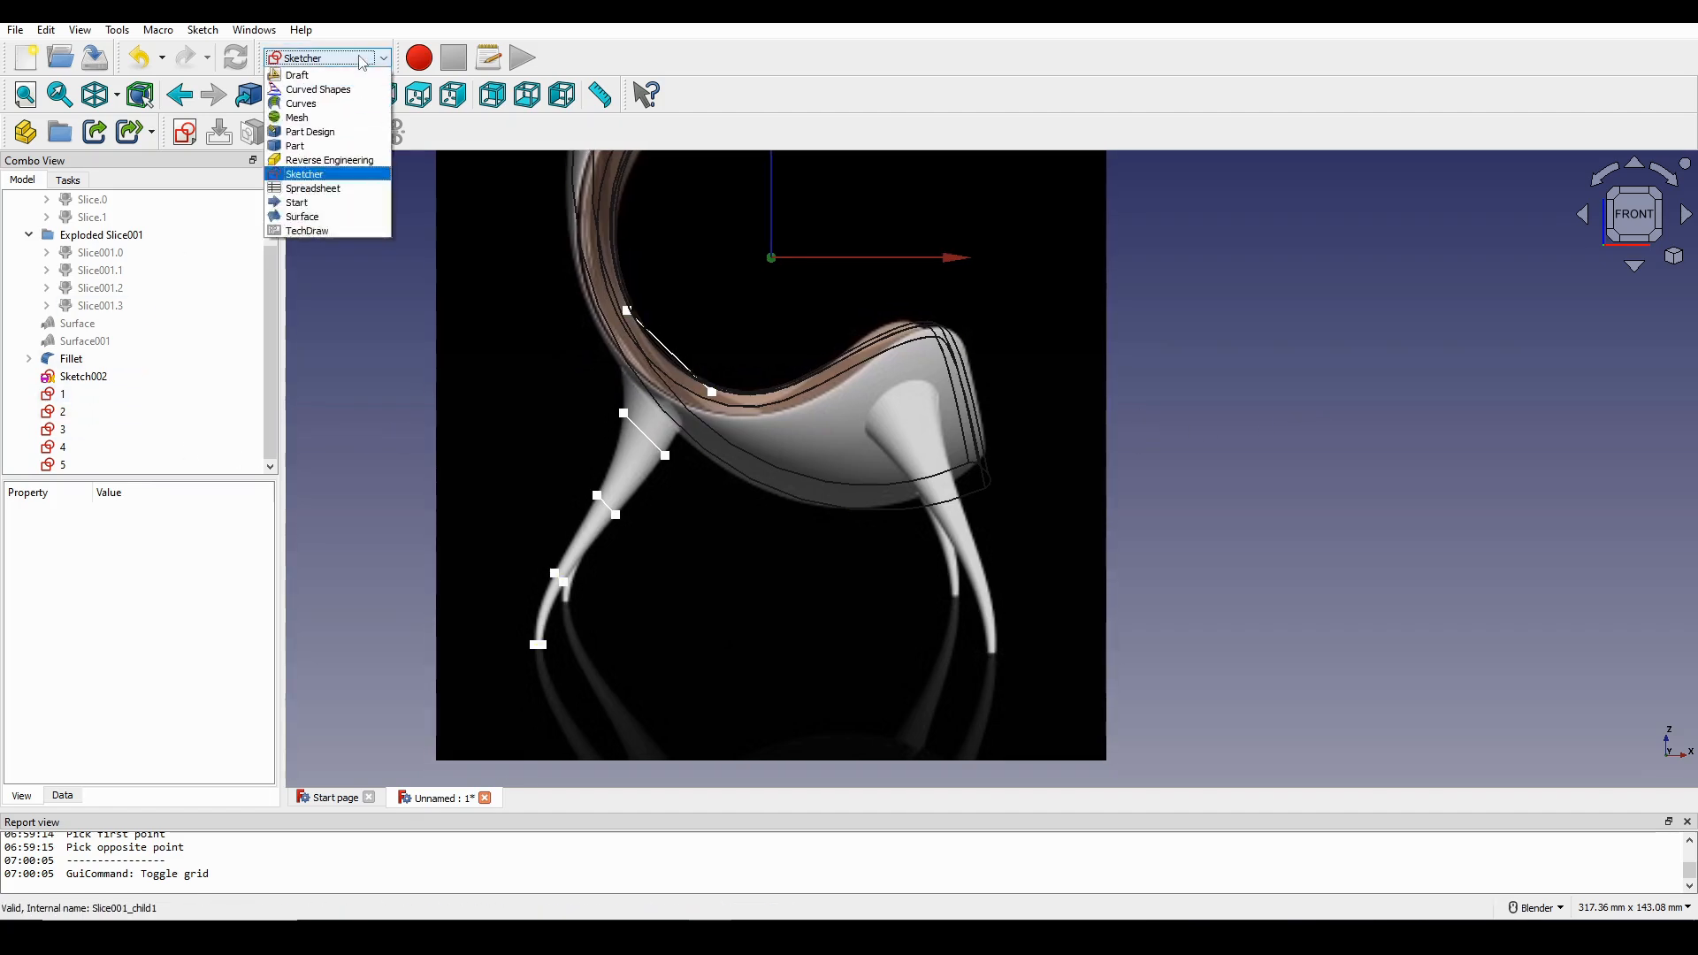
{"action": "left_click", "coordinate": [300, 146]}
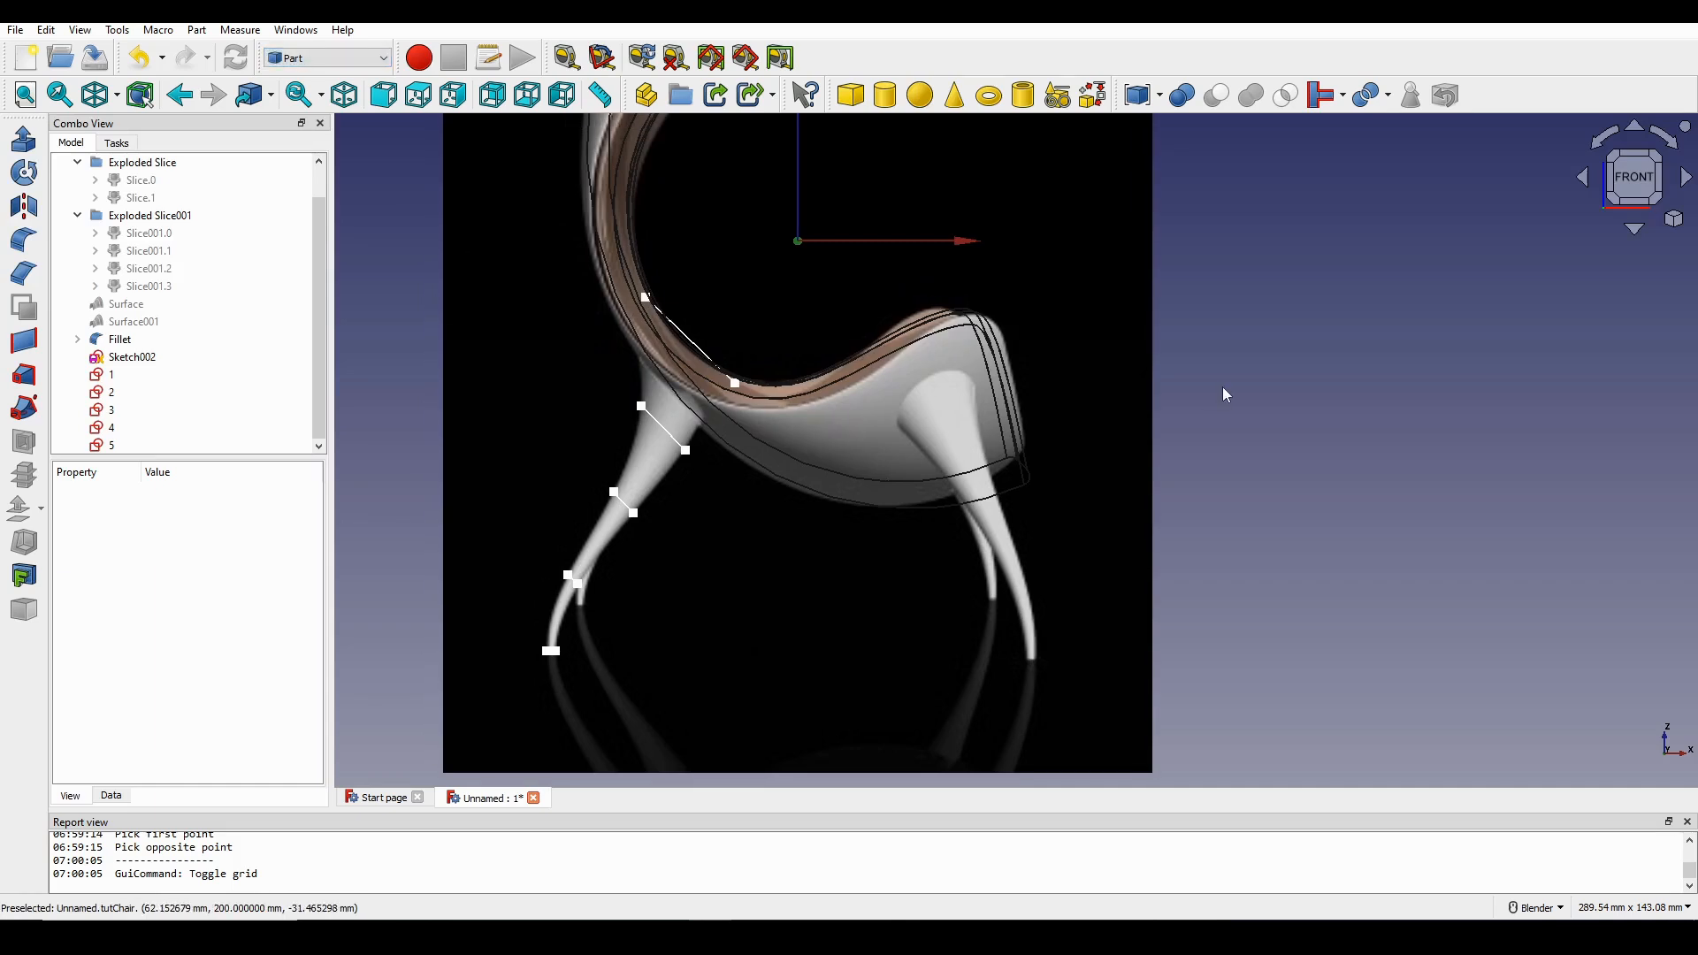
Set the display style of the model to Flat lines.
{"action": "left_click", "coordinate": [97, 94]}
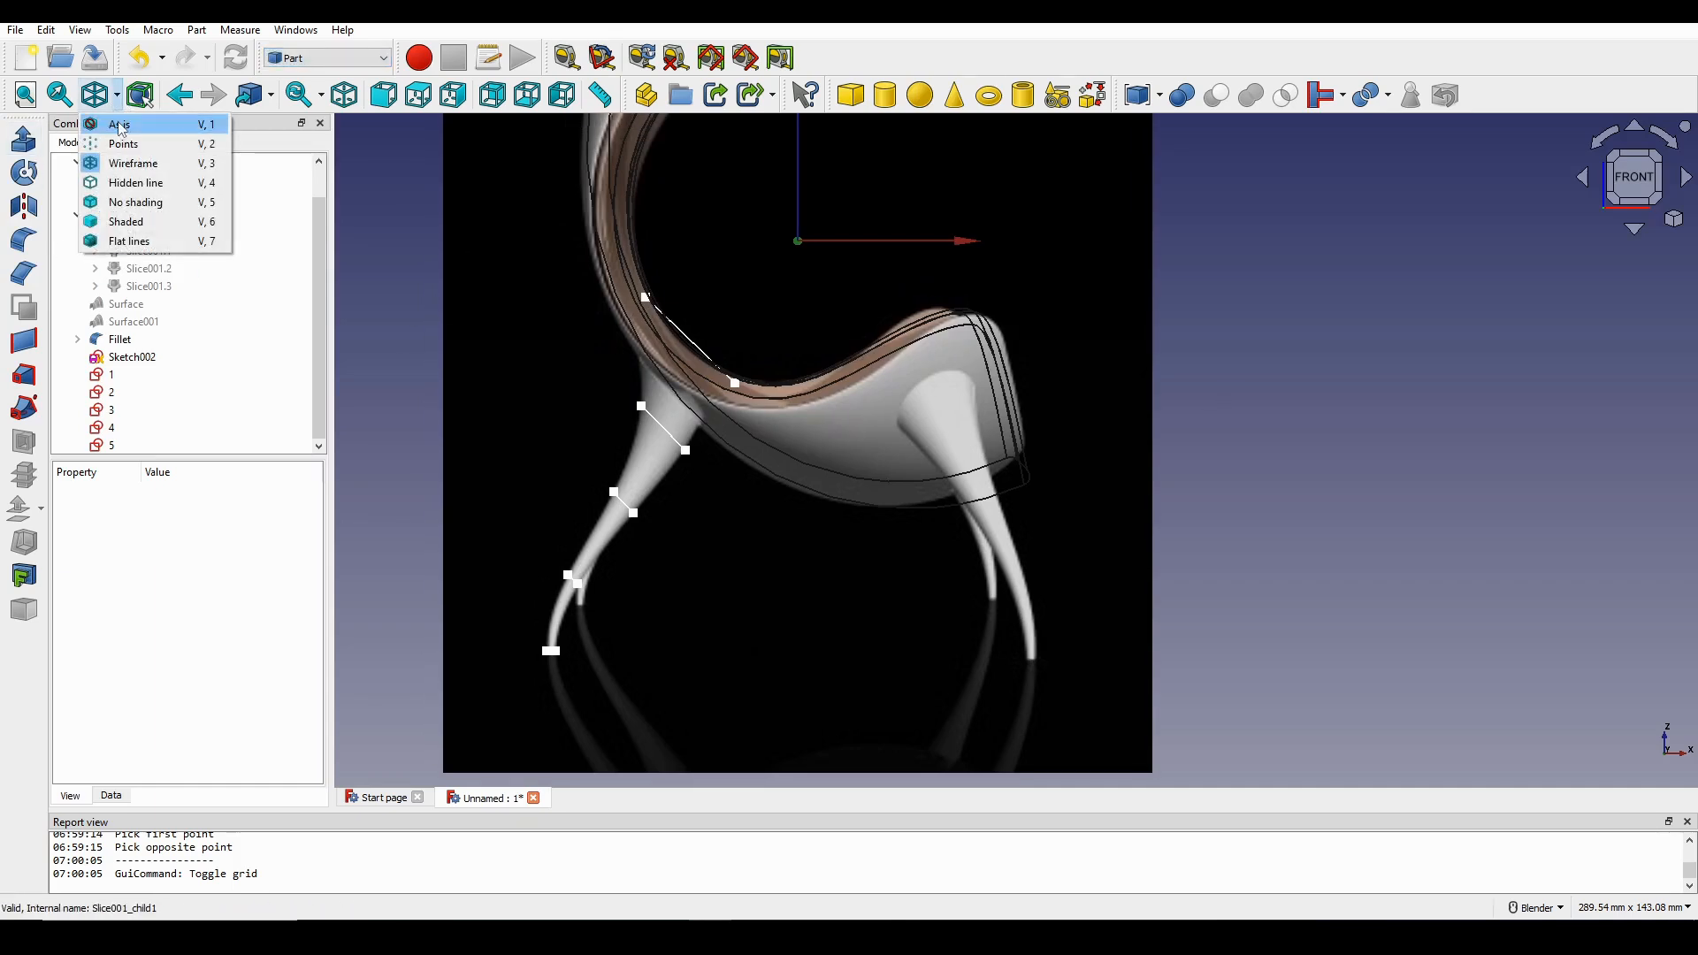
{"action": "left_click", "coordinate": [138, 246]}
{"action": "middle_click_drag", "start_coordinate": [1216, 394], "coordinate": [1308, 326], "text": "shift"}
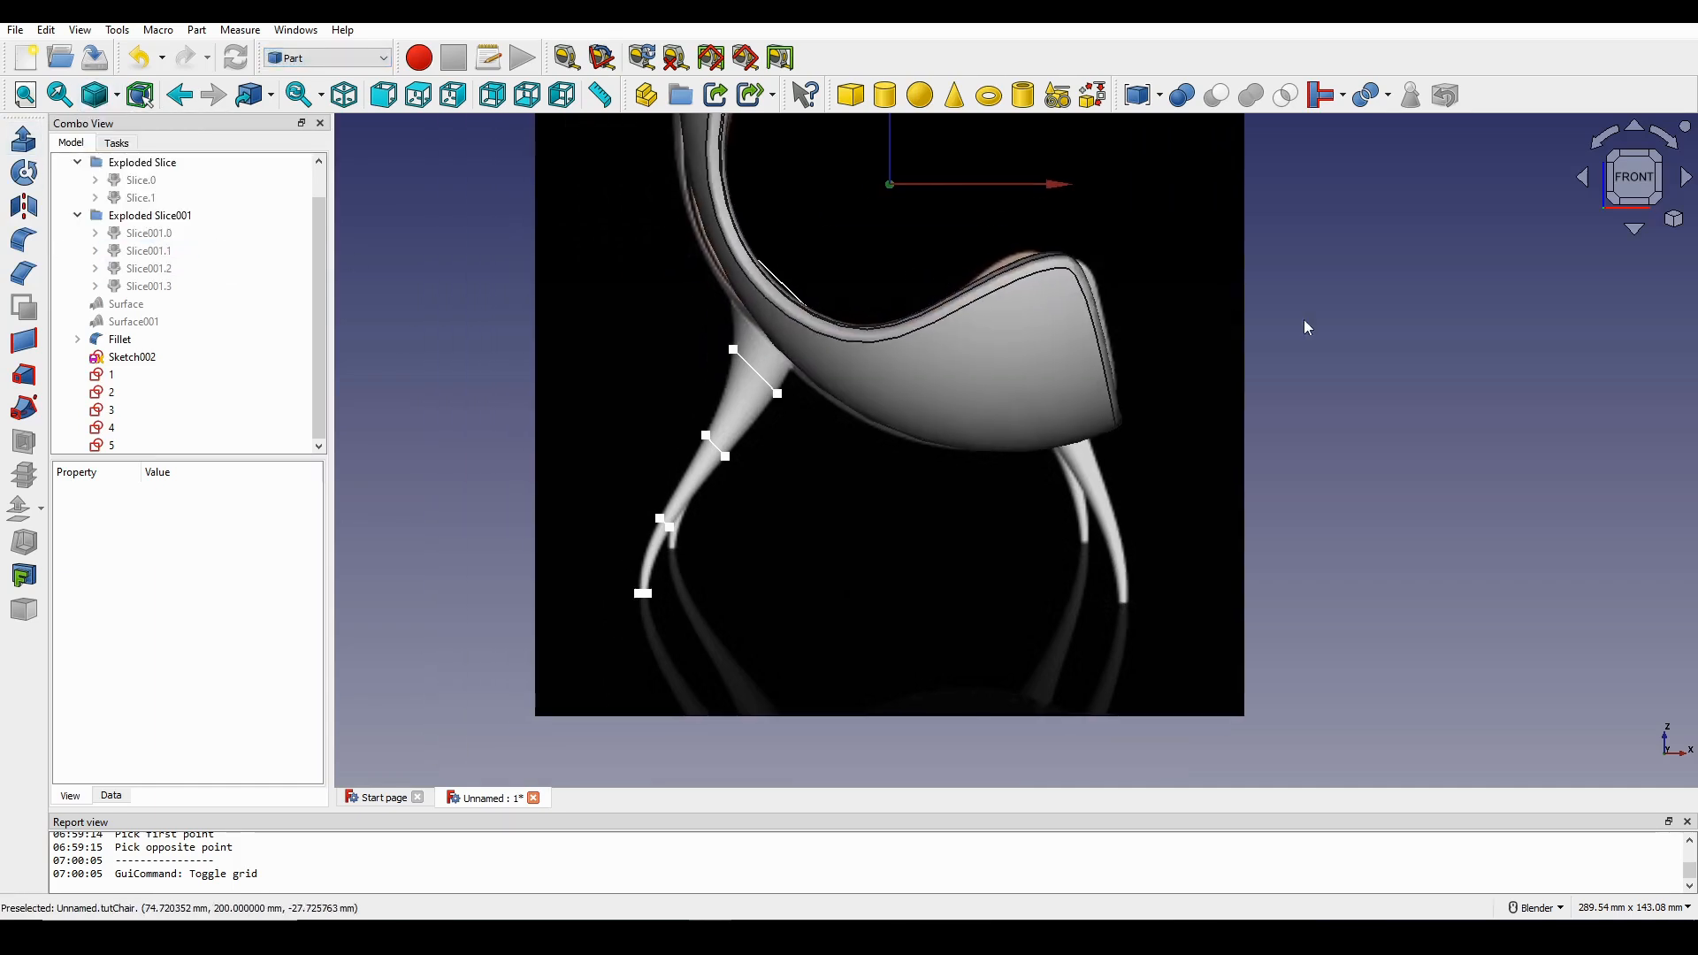
{"action": "middle_click_drag", "start_coordinate": [1121, 332], "coordinate": [1130, 289], "text": "shift"}
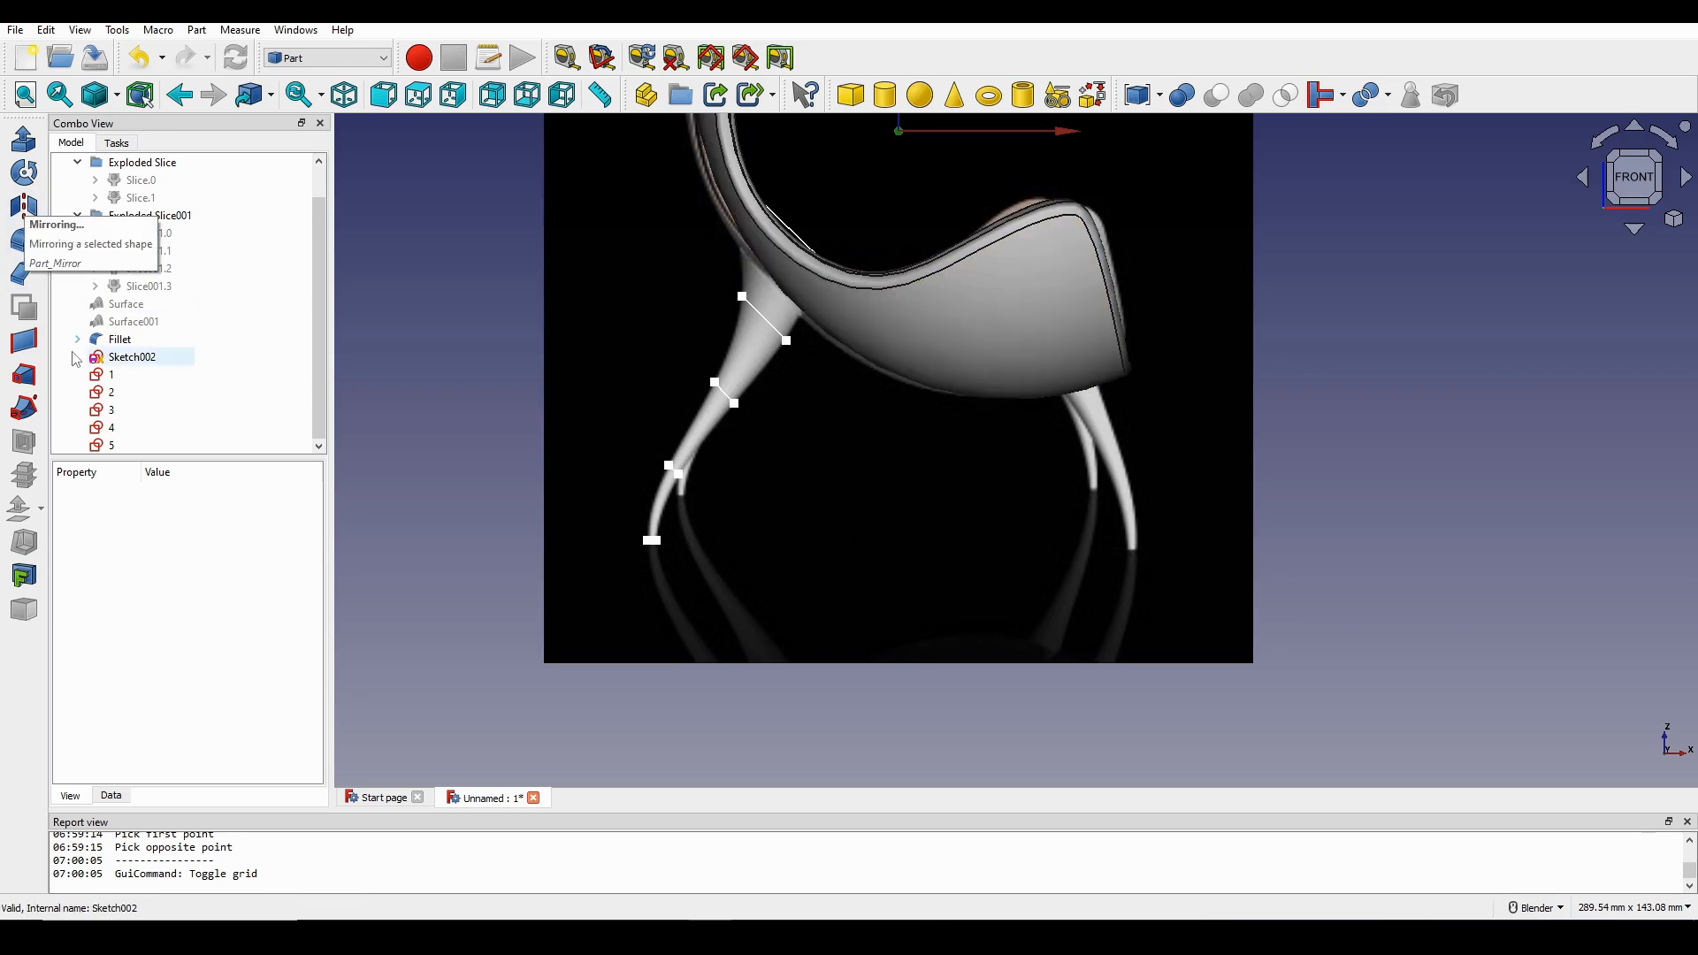
Create a loft for the chair leg through the circle sketches 1, 2, 3, 4 and 5, in that order.
{"action": "left_click", "coordinate": [35, 381]}
{"action": "left_click", "coordinate": [103, 363]}
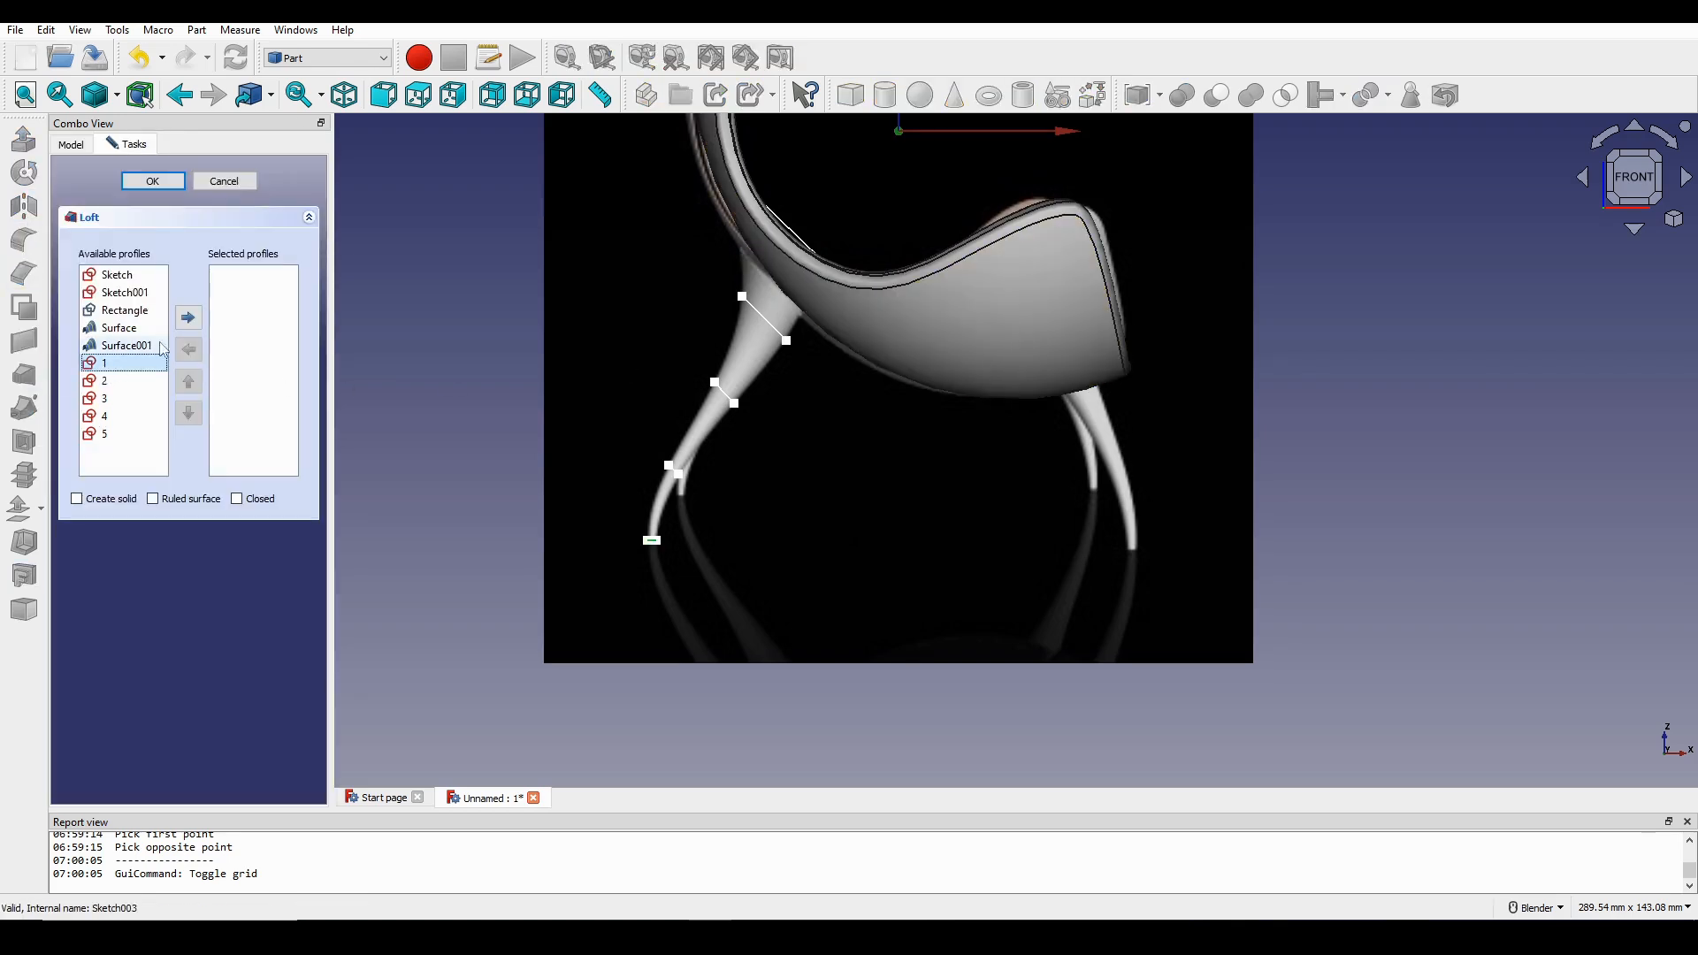
{"action": "left_click", "coordinate": [190, 322]}
{"action": "left_click", "coordinate": [184, 324]}
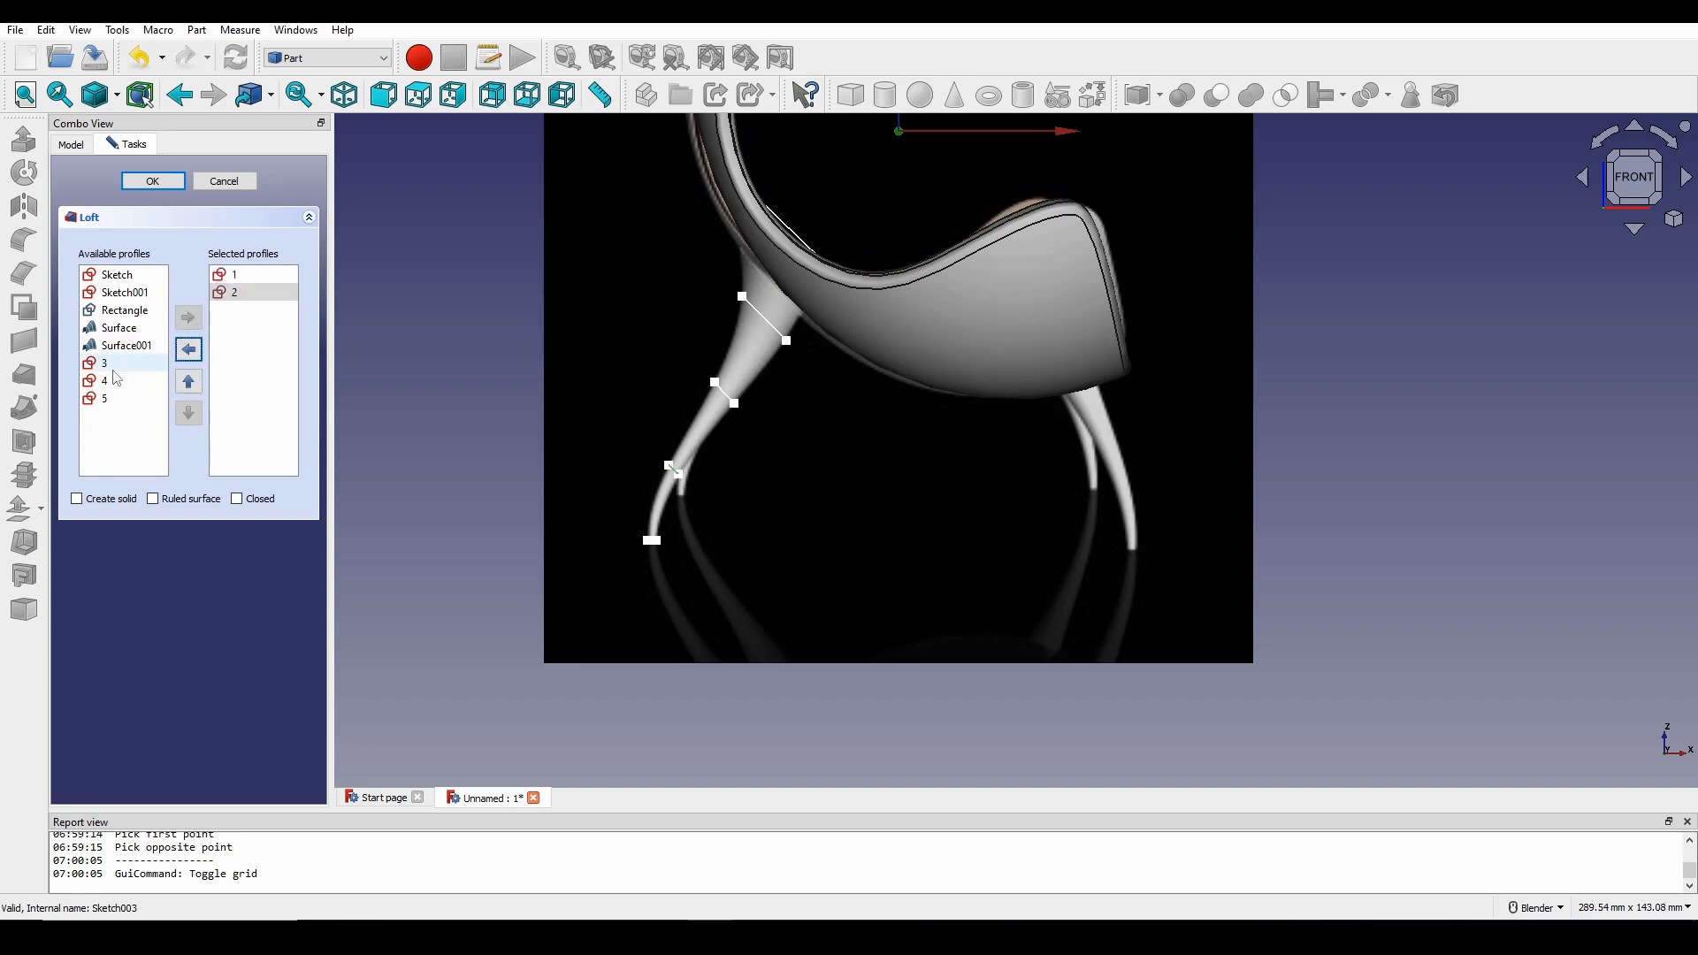
{"action": "left_click", "coordinate": [193, 326]}
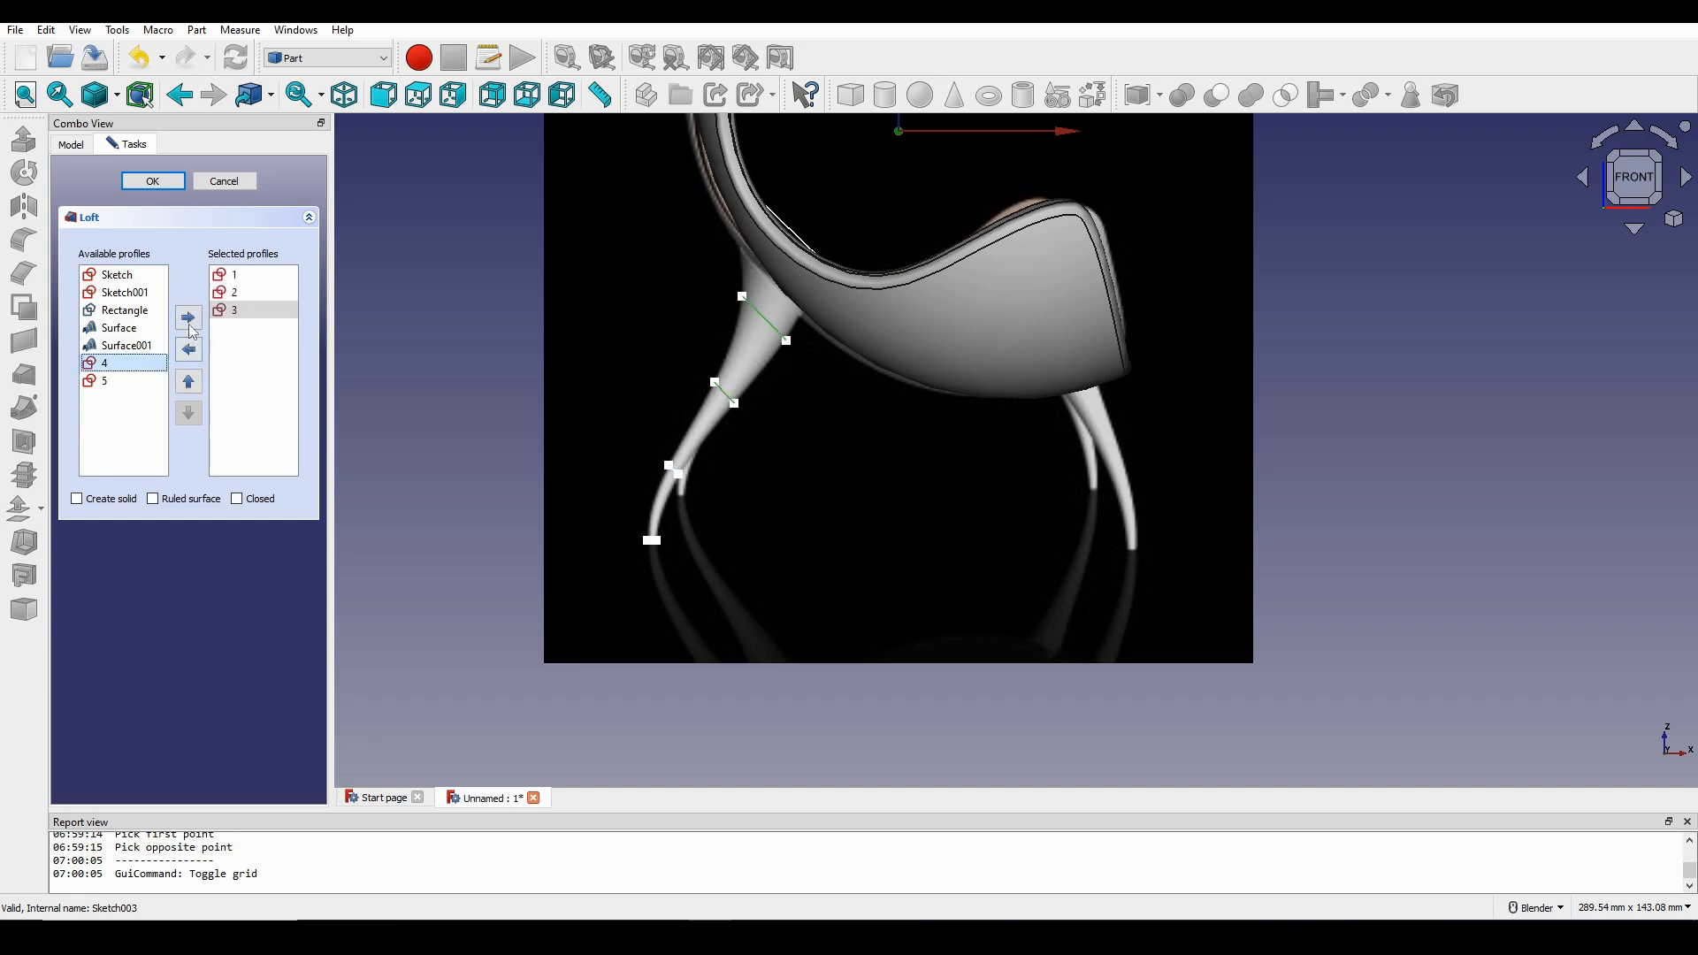
{"action": "left_click", "coordinate": [190, 320]}
{"action": "left_click", "coordinate": [195, 320]}
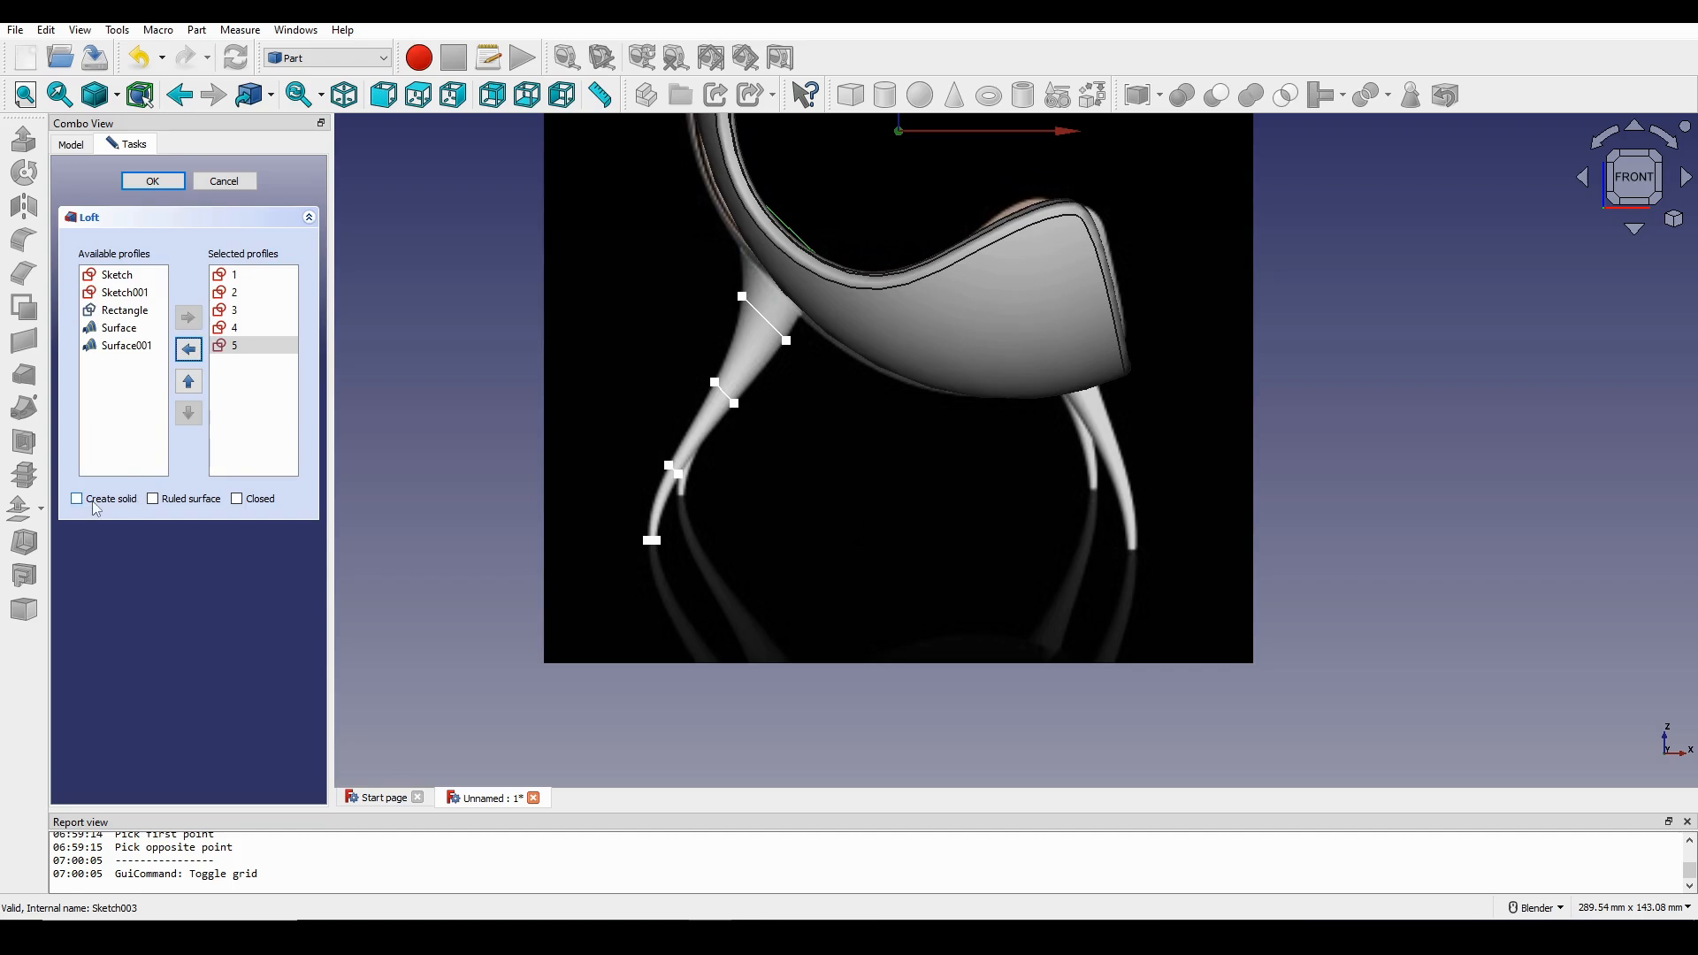
{"action": "left_click", "coordinate": [153, 181]}
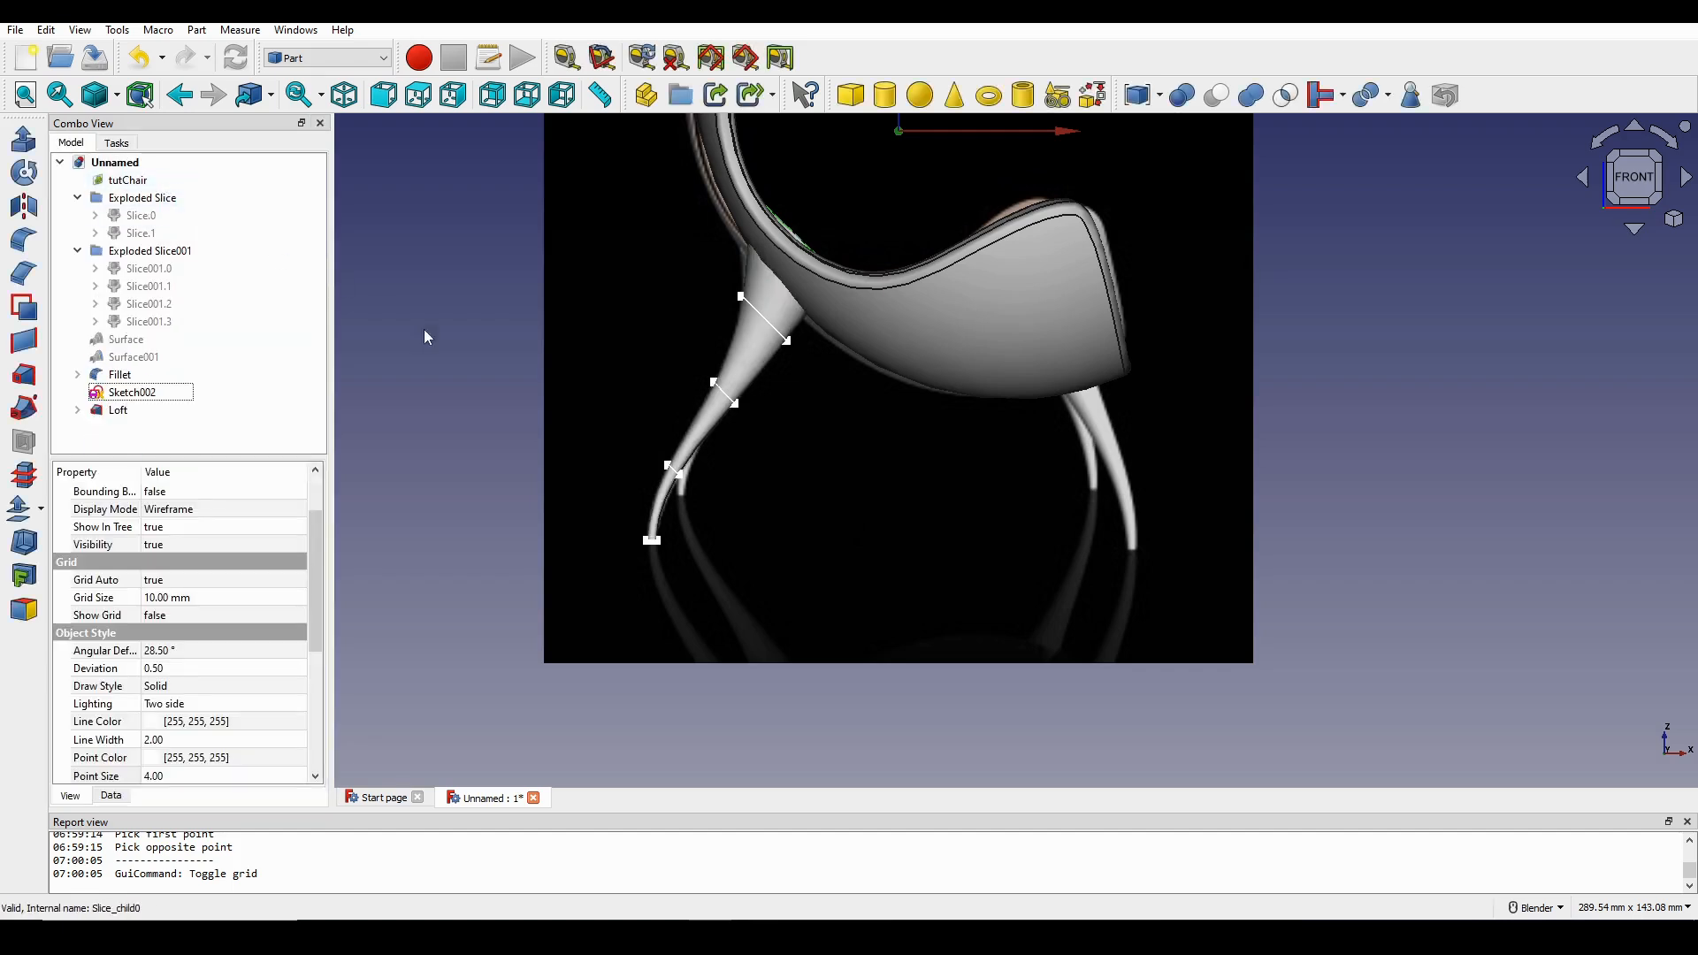
Examine the lofted leg from several angles and from the front, checking where its upper end meets the seat shell.
{"action": "middle_click_drag", "start_coordinate": [831, 478], "coordinate": [1017, 486]}
{"action": "middle_click_drag", "start_coordinate": [1414, 519], "coordinate": [1025, 490], "text": "shift"}
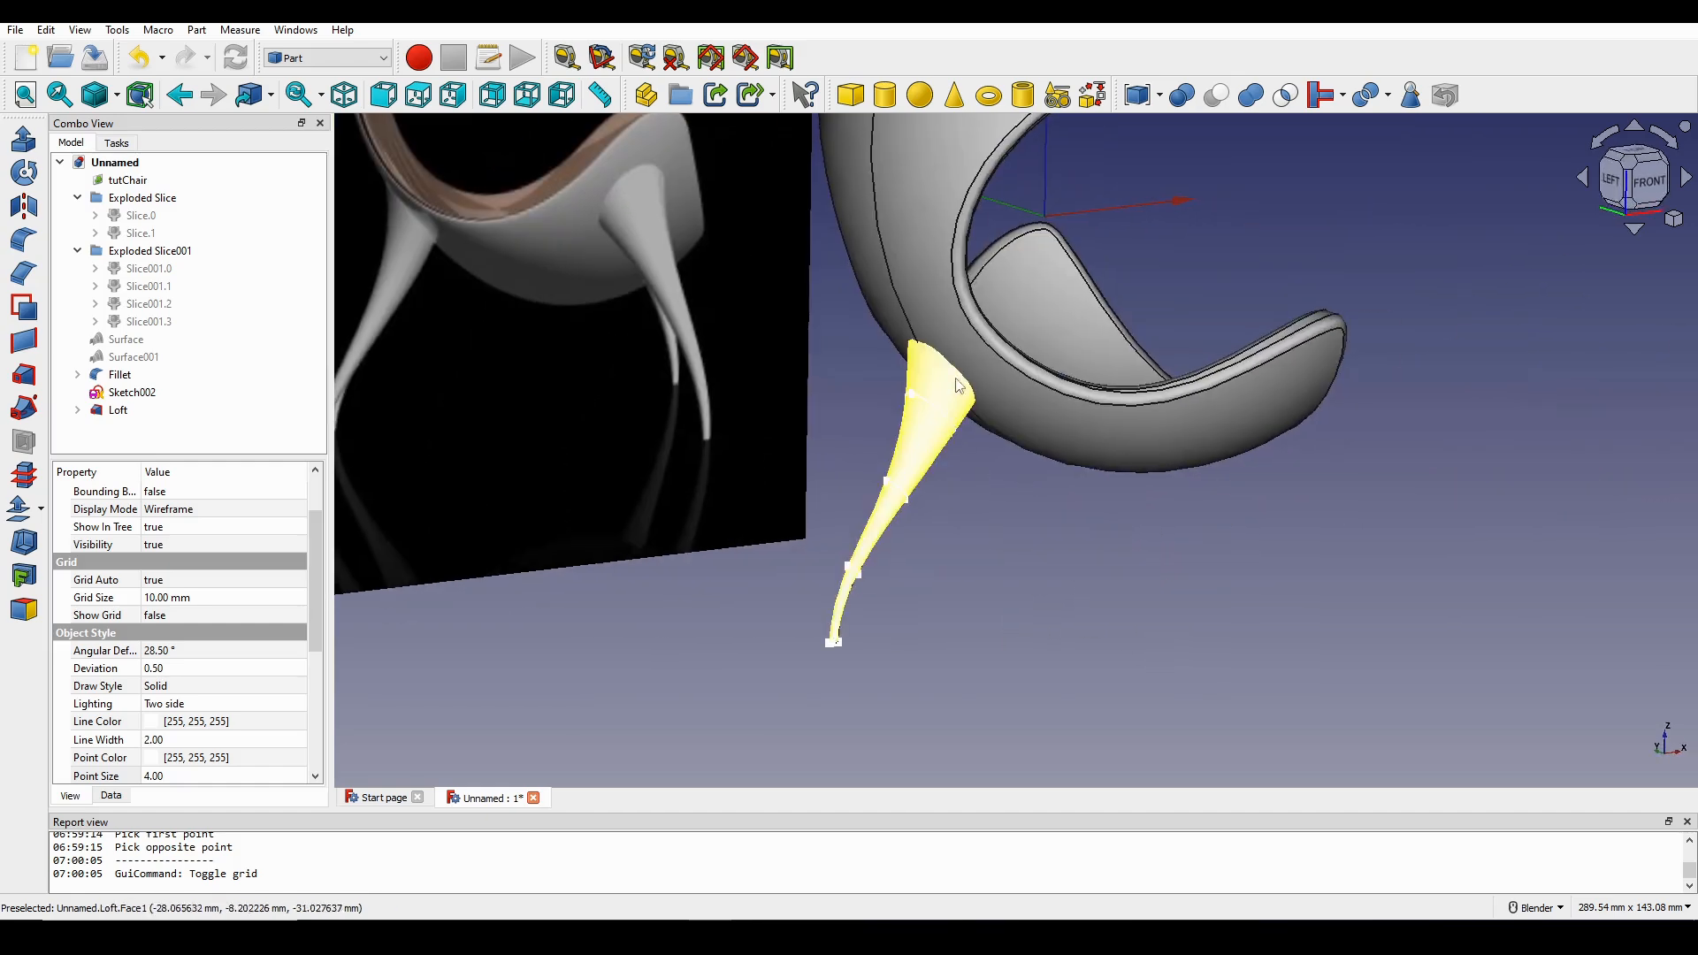
{"action": "scroll", "coordinate": [967, 558], "scroll_direction": "down", "scroll_amount": 2}
{"action": "middle_click_drag", "start_coordinate": [967, 557], "coordinate": [822, 433]}
{"action": "scroll", "coordinate": [836, 409], "scroll_direction": "up", "scroll_amount": 2}
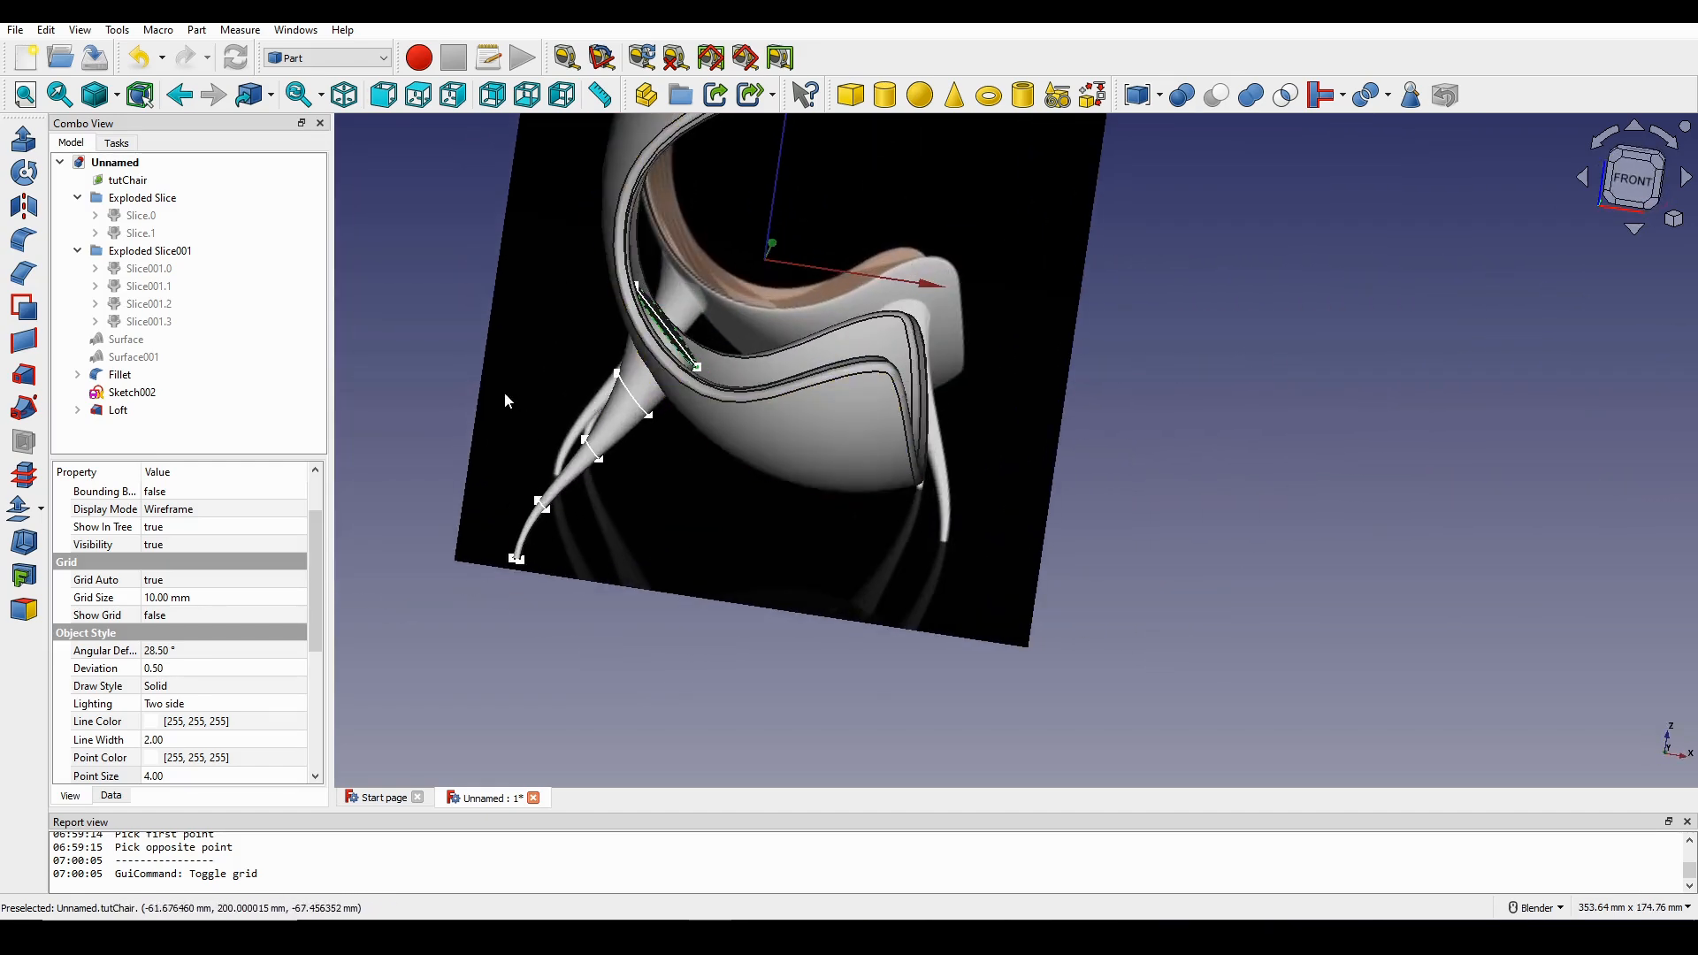
{"action": "left_click", "coordinate": [1651, 200]}
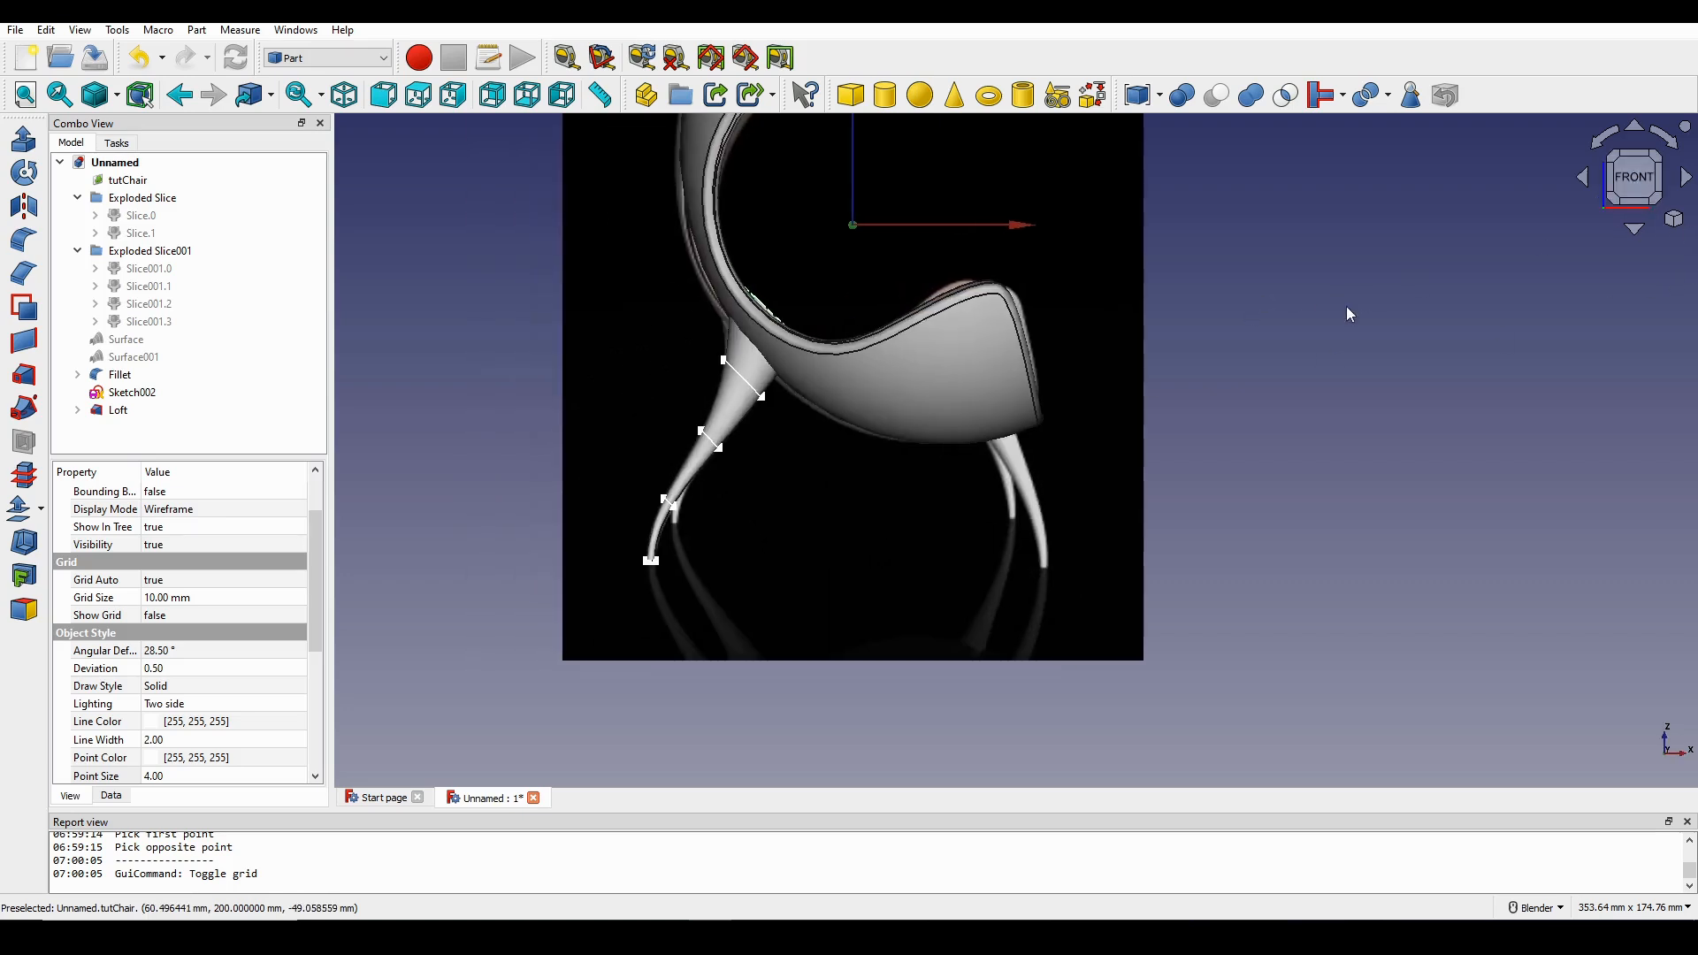
{"action": "left_click", "coordinate": [1345, 310]}
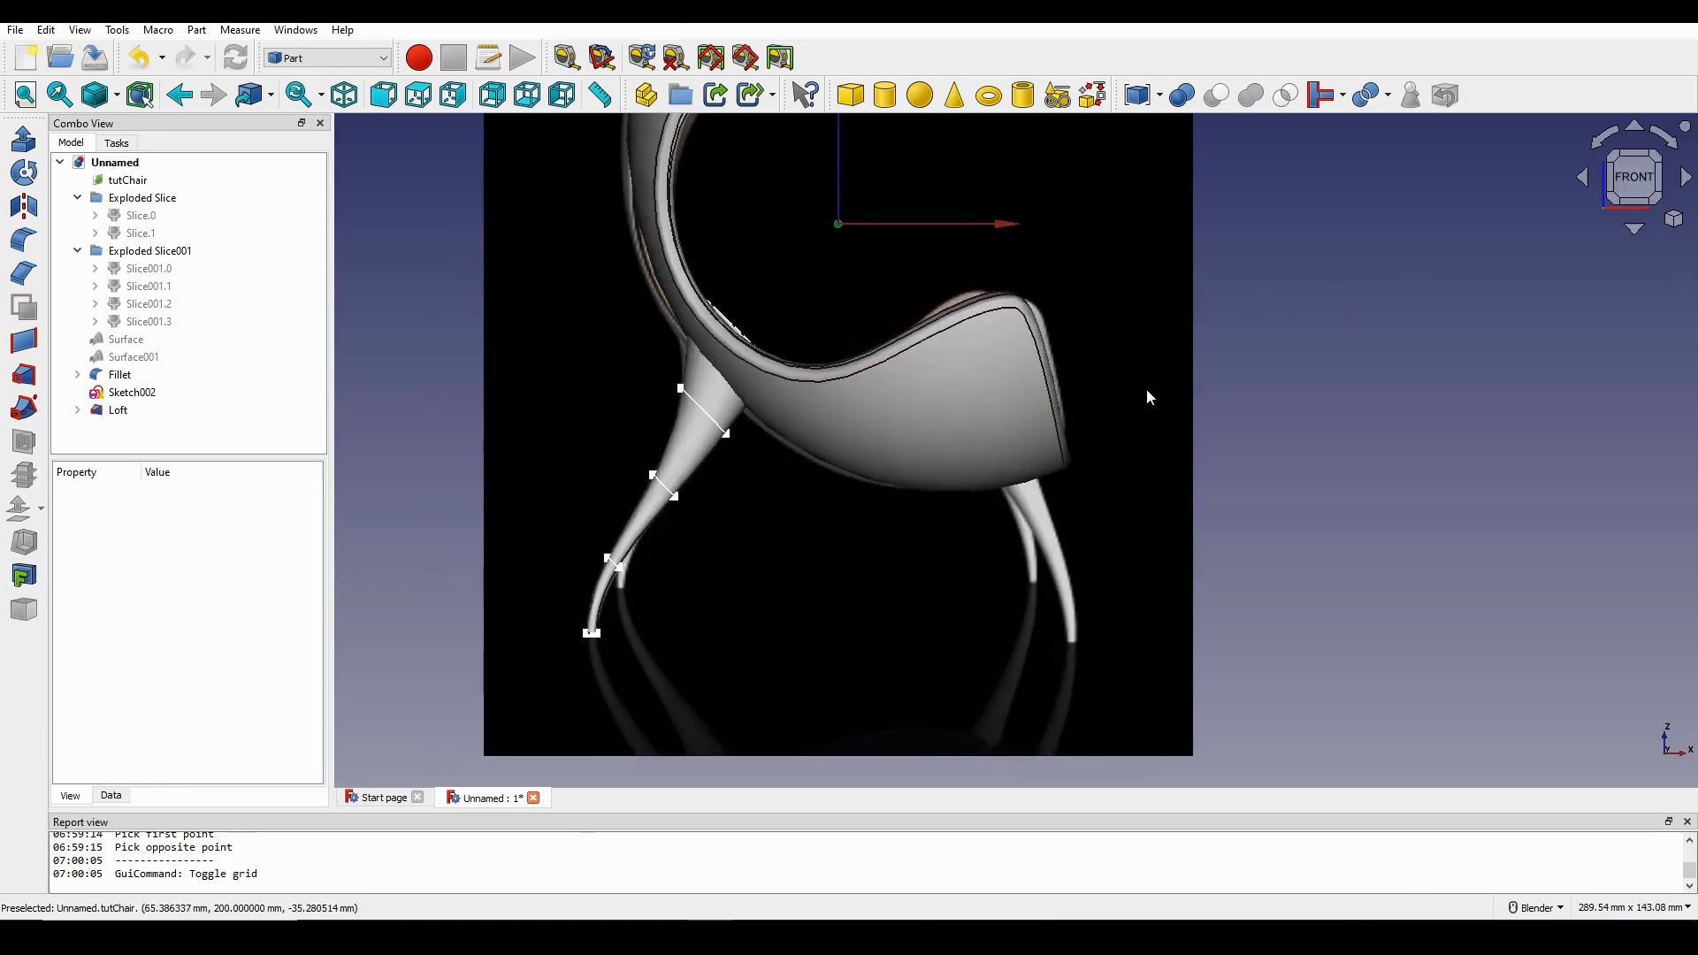
{"action": "scroll", "coordinate": [892, 273], "scroll_direction": "up", "scroll_amount": 2}
{"action": "scroll", "coordinate": [849, 348], "scroll_direction": "up", "scroll_amount": 2}
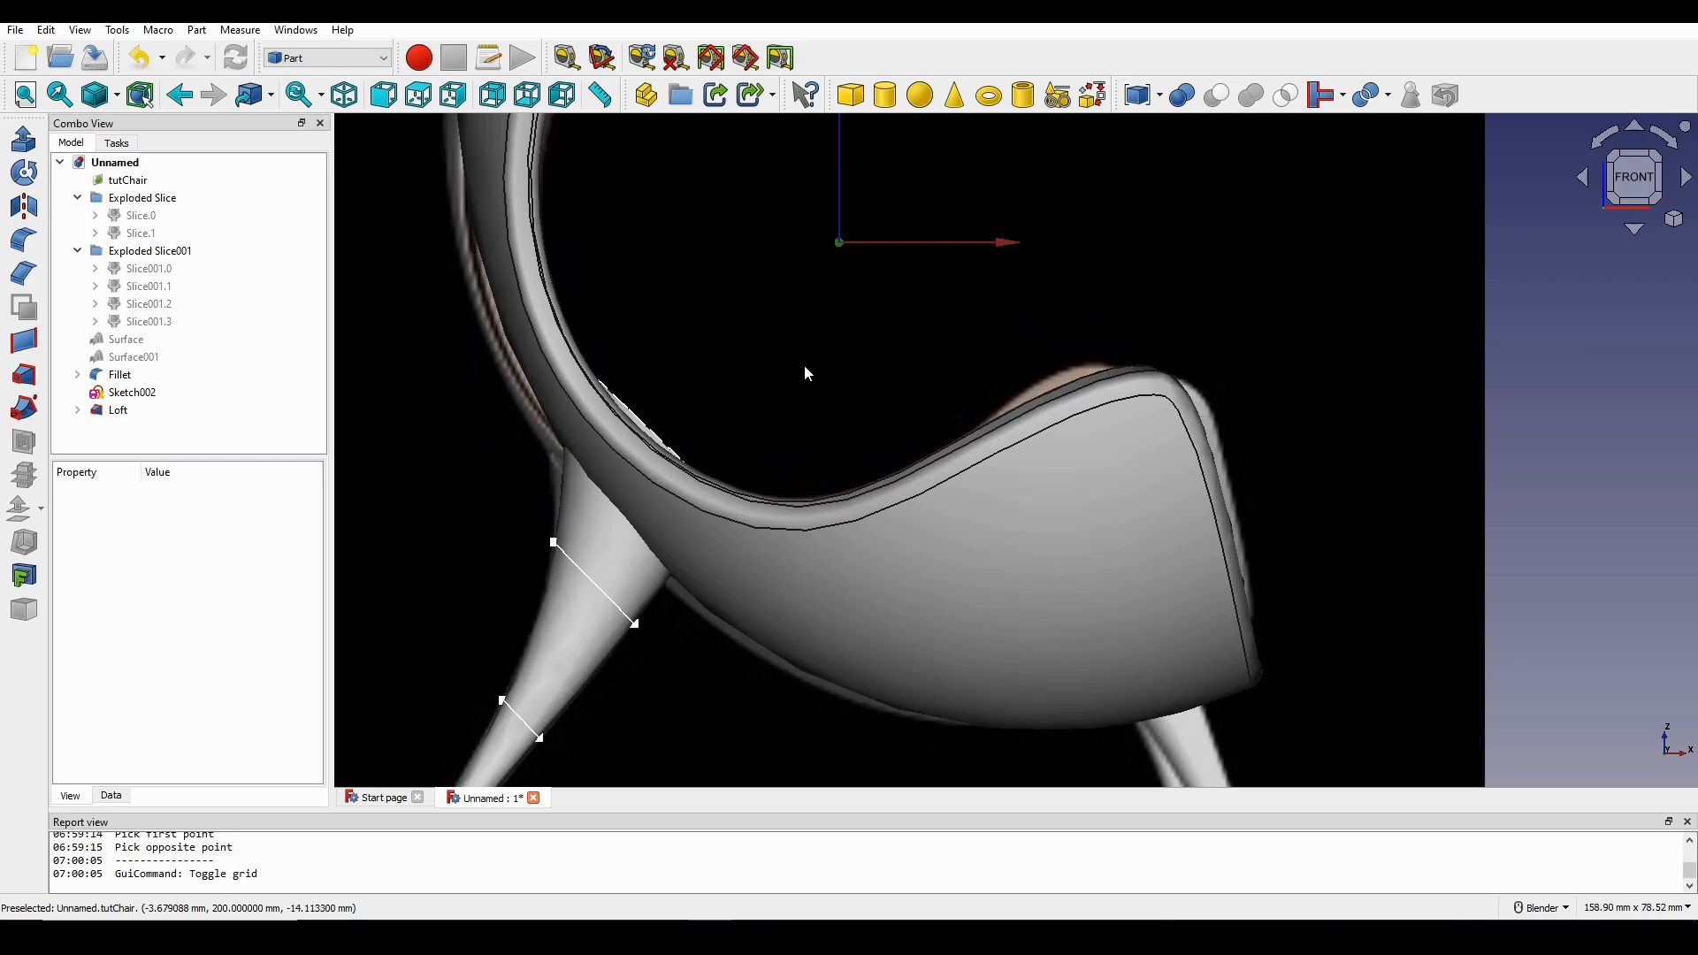
{"action": "scroll", "coordinate": [649, 445], "scroll_direction": "down", "scroll_amount": 3}
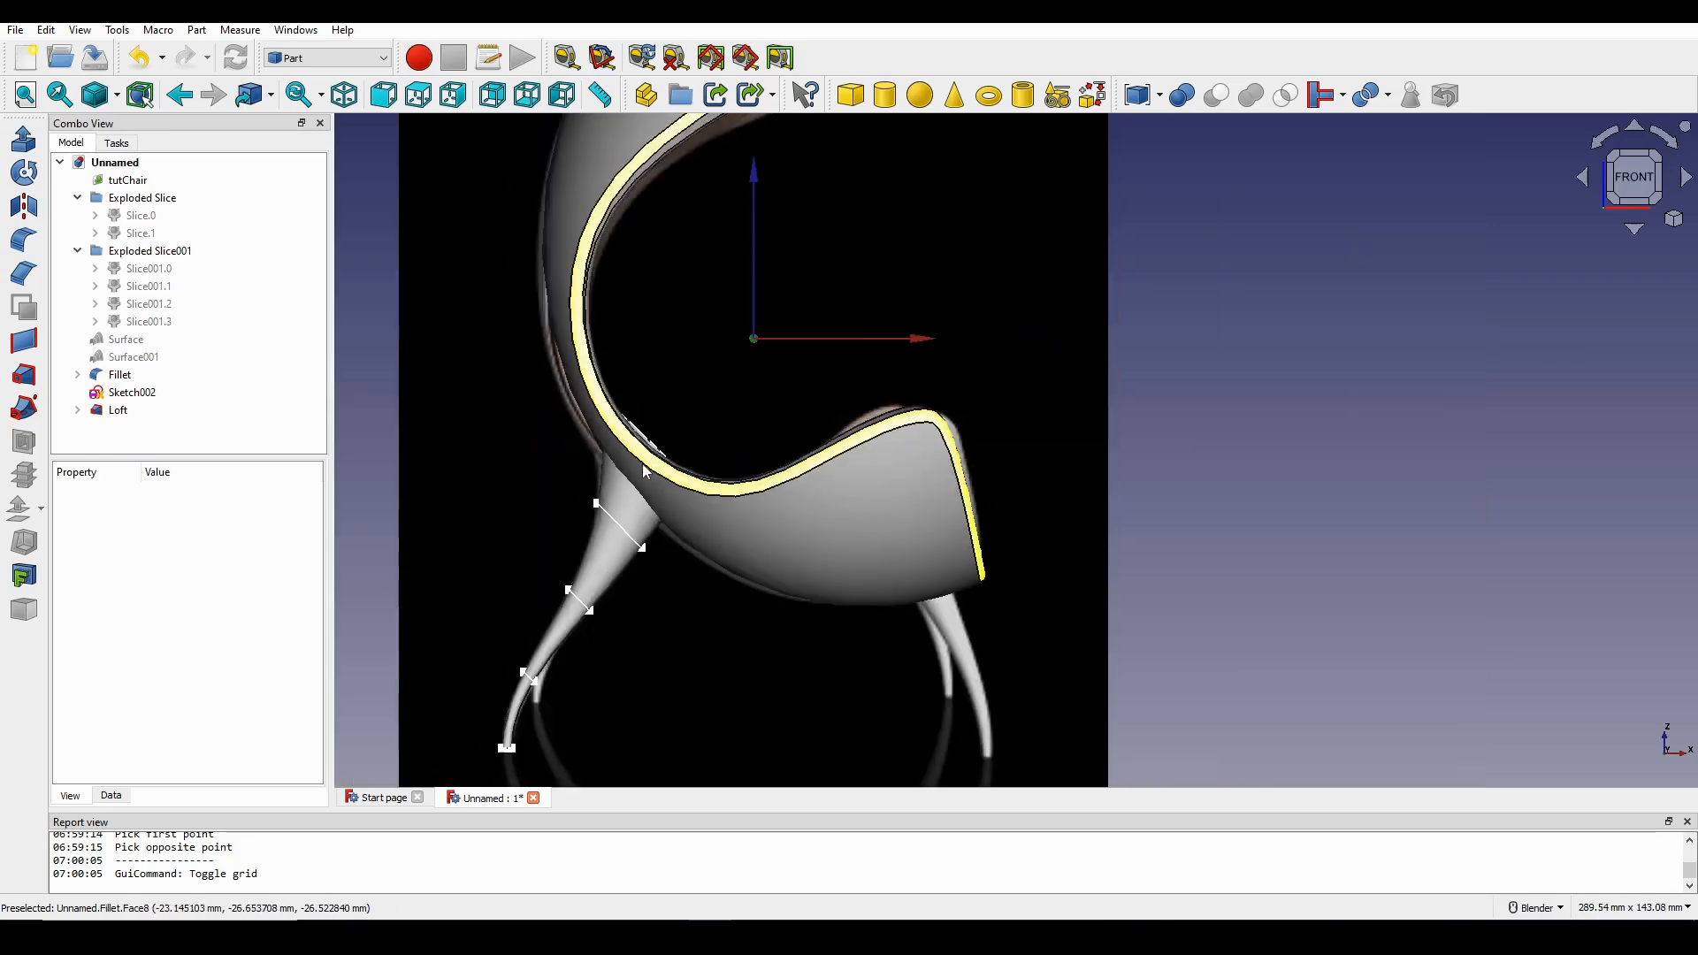
{"action": "middle_click_drag", "start_coordinate": [645, 462], "coordinate": [610, 500]}
{"action": "scroll", "coordinate": [610, 501], "scroll_direction": "up", "scroll_amount": 2}
{"action": "mouse_move", "coordinate": [722, 468]}
{"action": "middle_mouse_down"}
{"action": "mouse_move", "coordinate": [703, 511]}
{"action": "mouse_move", "coordinate": [737, 487]}
{"action": "middle_mouse_up"}
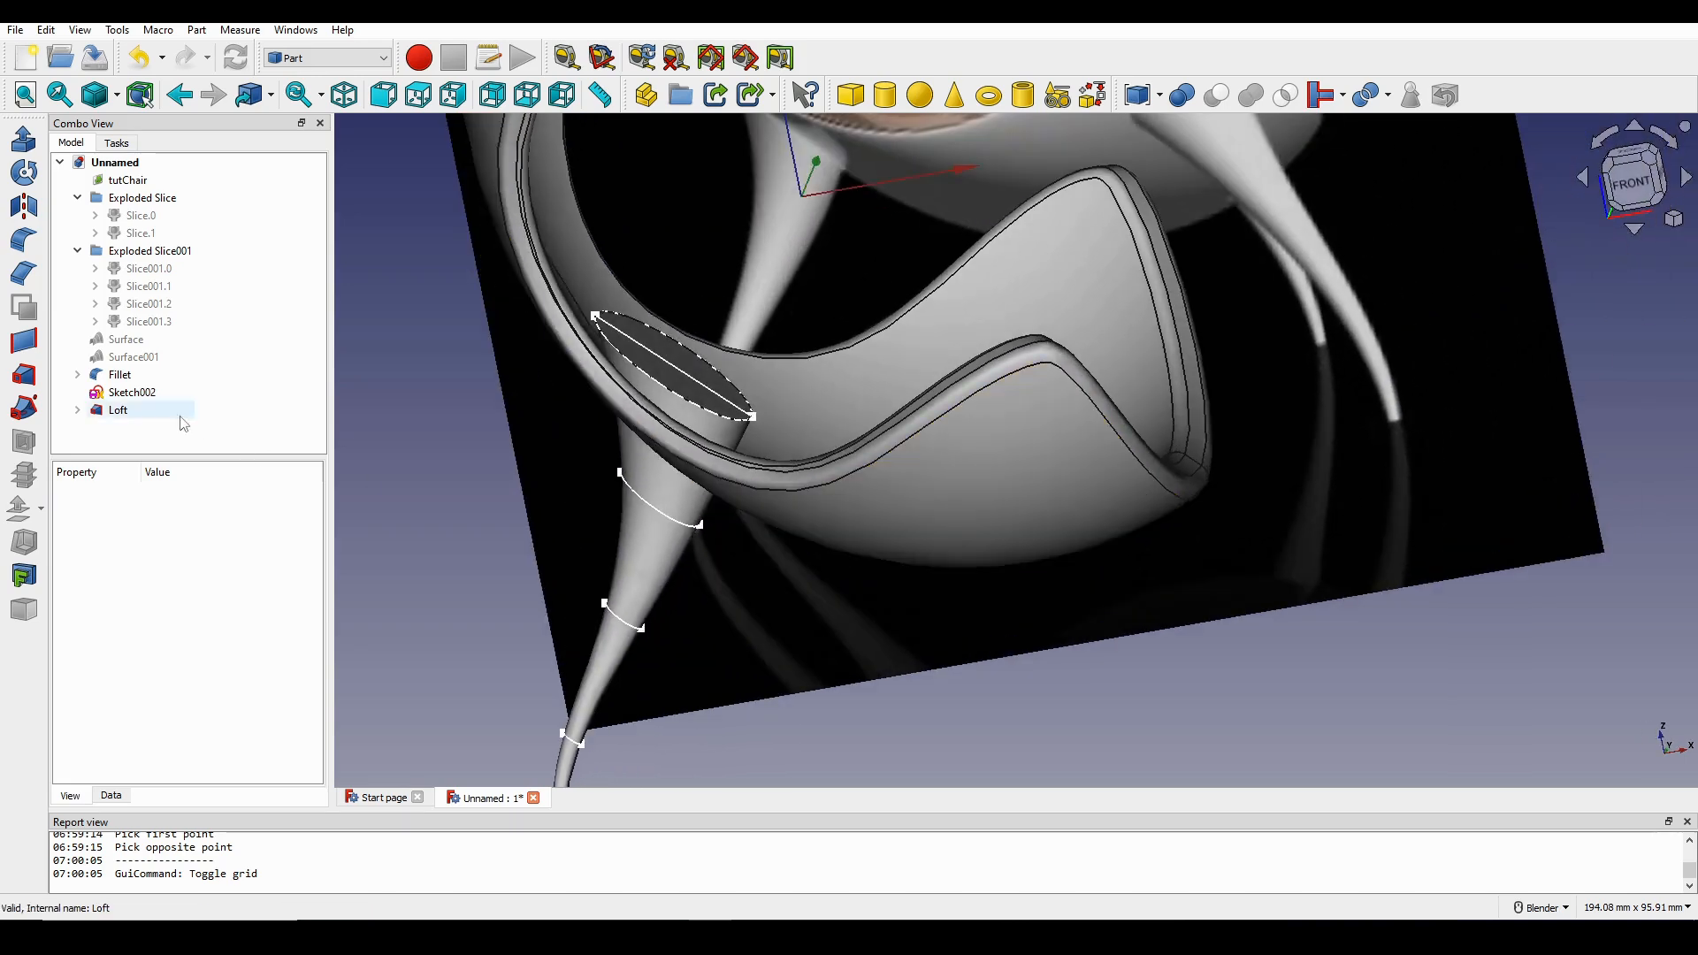
Edit Sketch002, moving its uppermost guide line farther into the seat opening and lengthening it so the leg passes through the shell.
{"action": "left_click", "coordinate": [77, 410]}
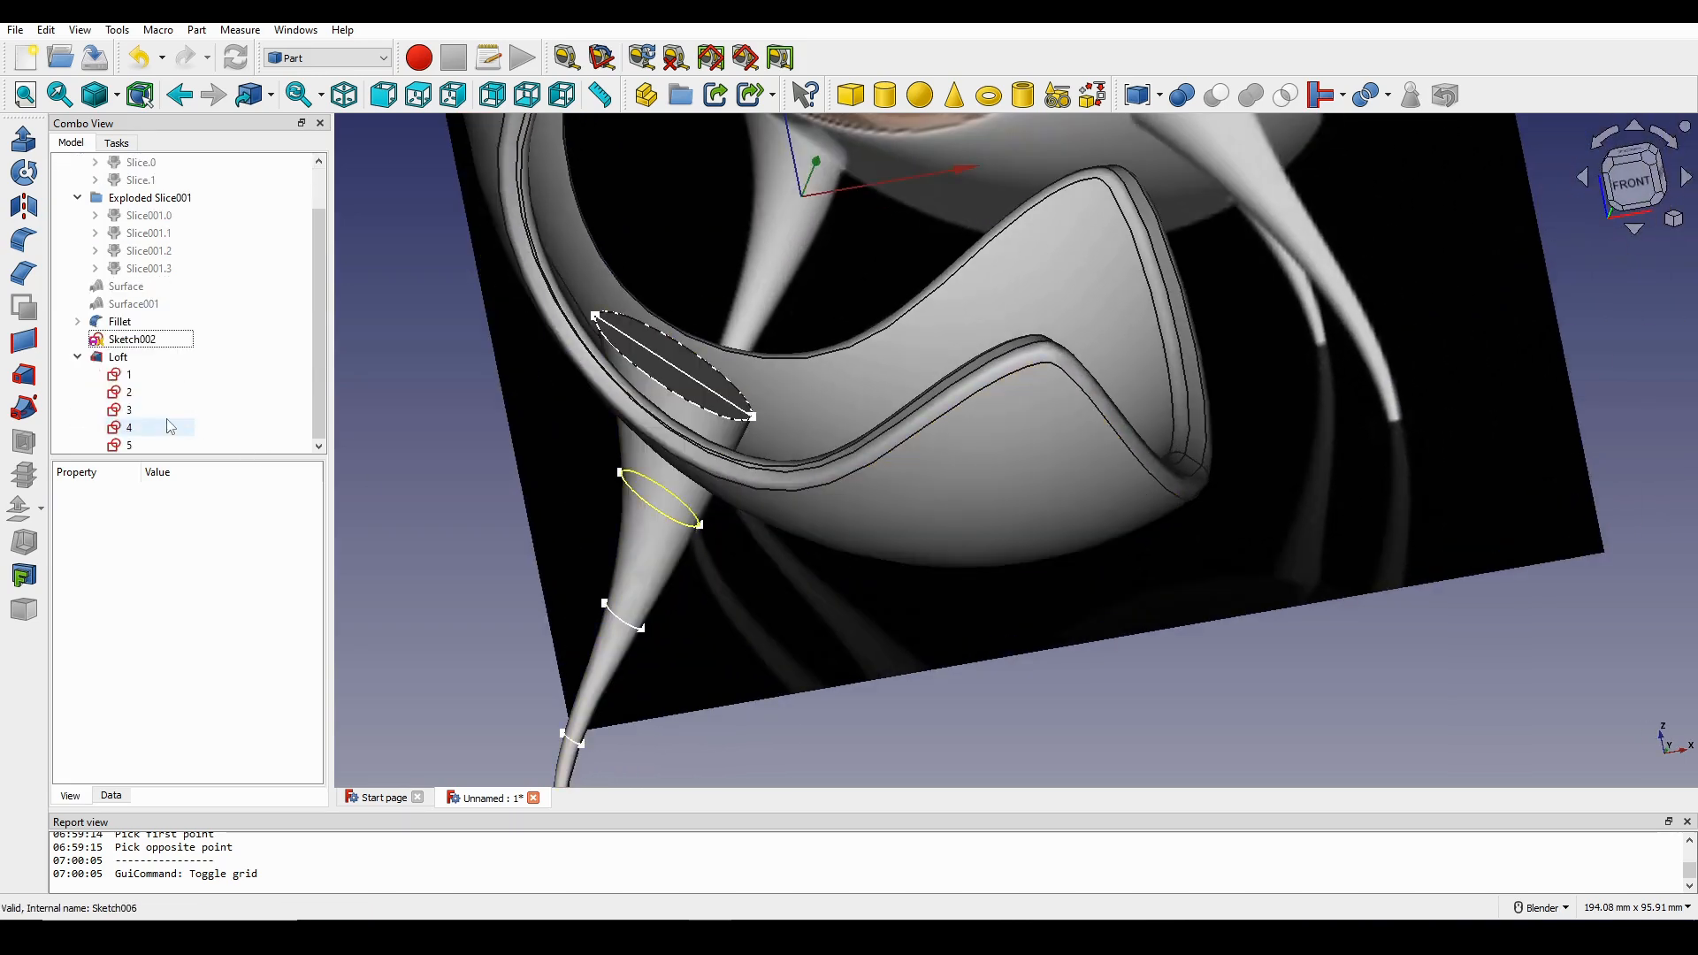
{"action": "left_click", "coordinate": [101, 341]}
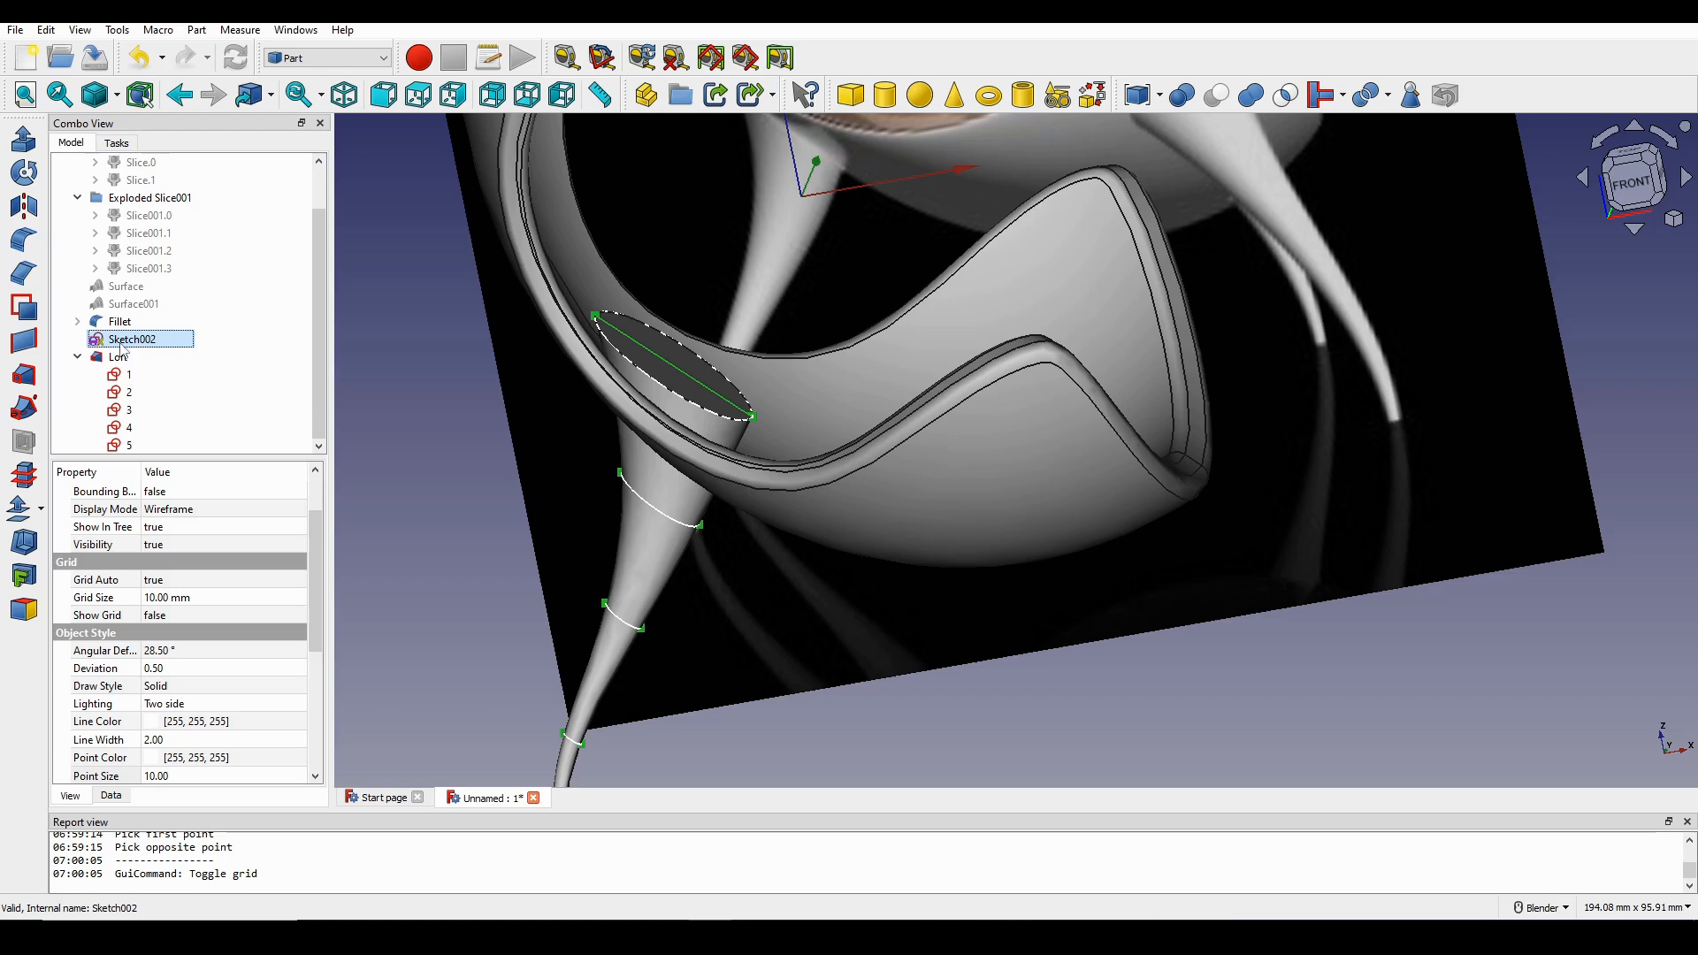
{"action": "middle_click_drag", "start_coordinate": [1444, 241], "coordinate": [1479, 253]}
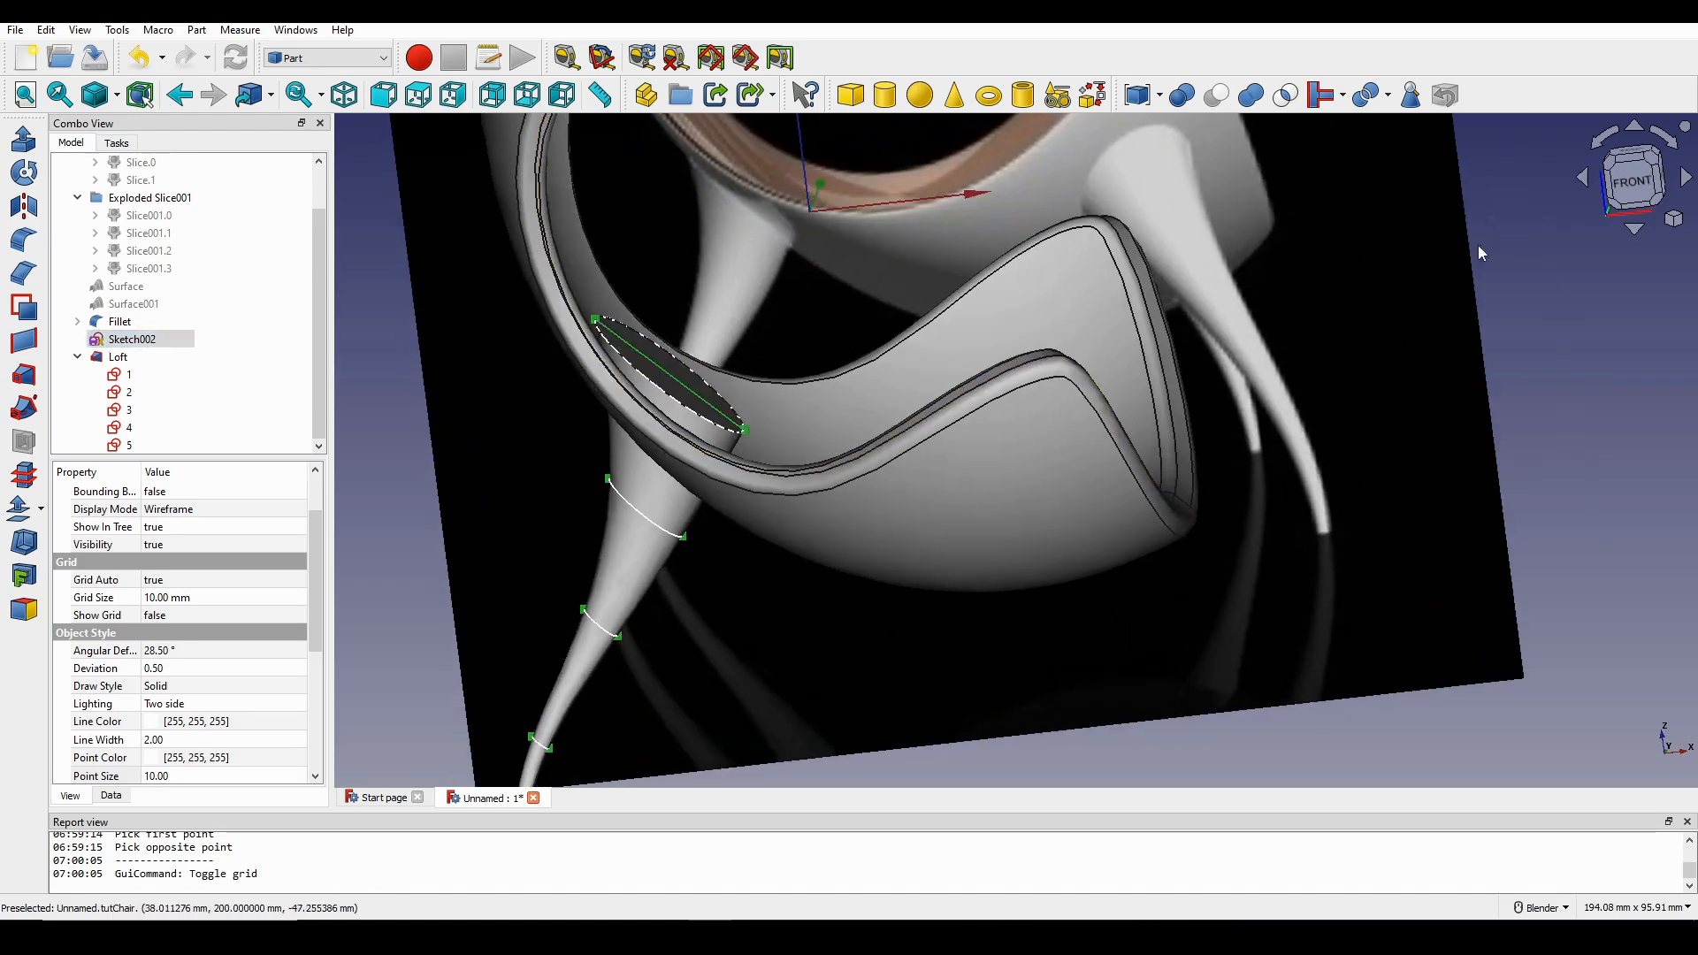
{"action": "left_click", "coordinate": [1615, 188]}
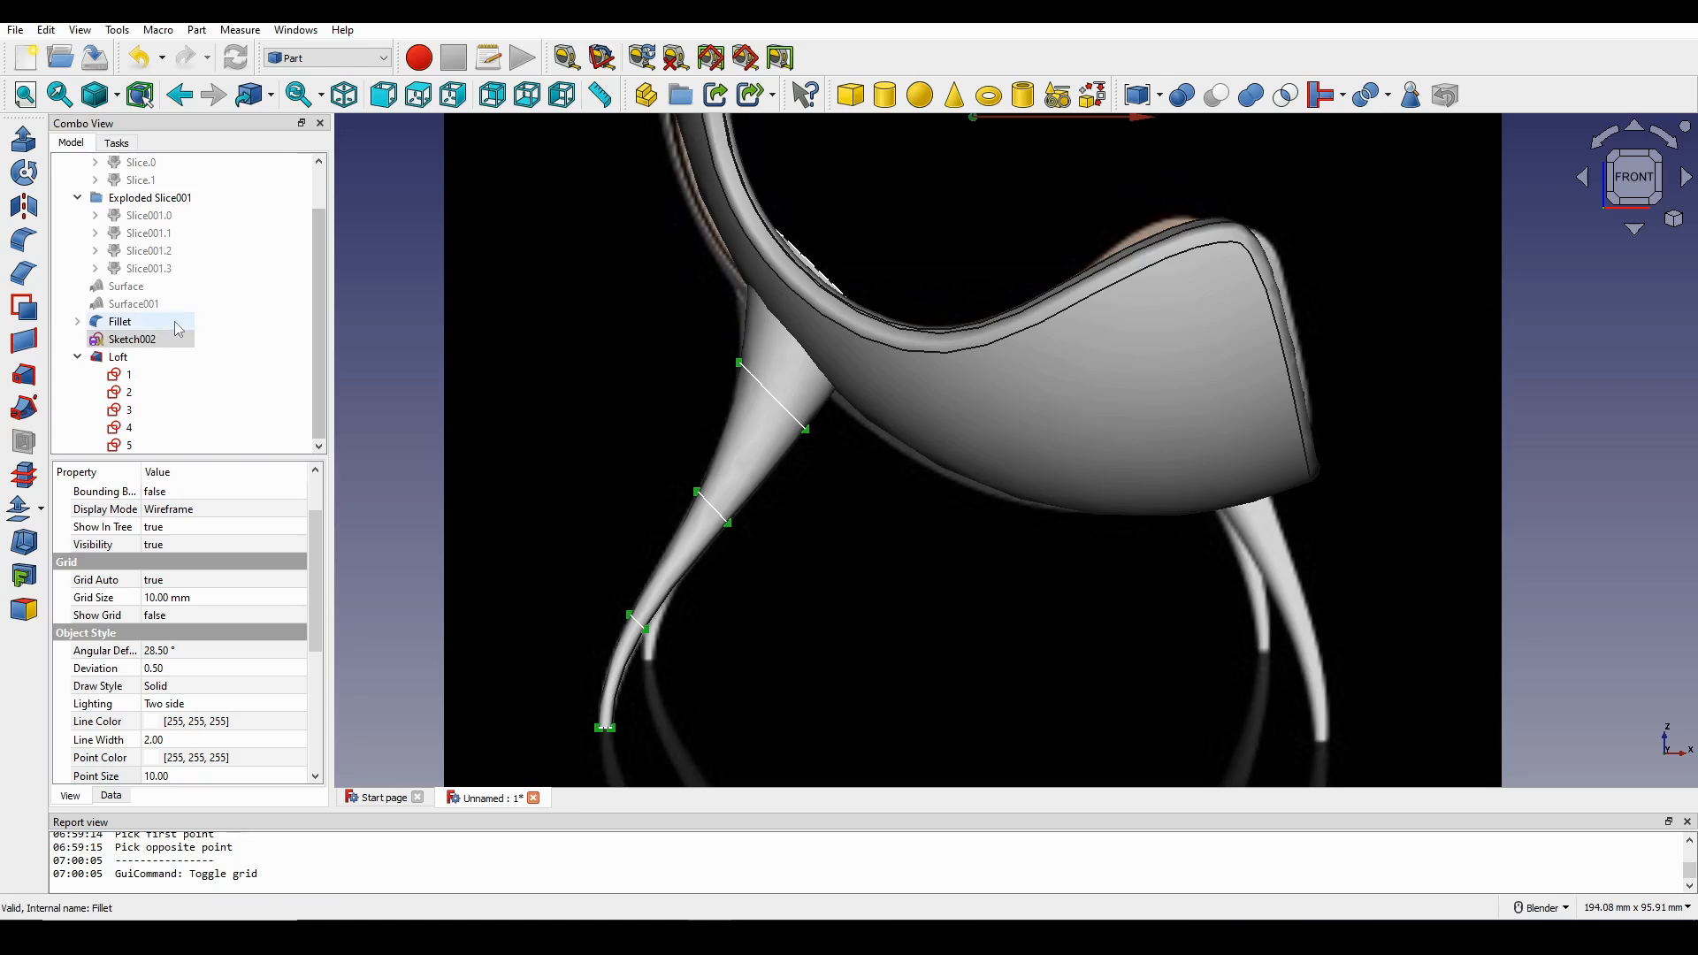
{"action": "double_click", "coordinate": [145, 340]}
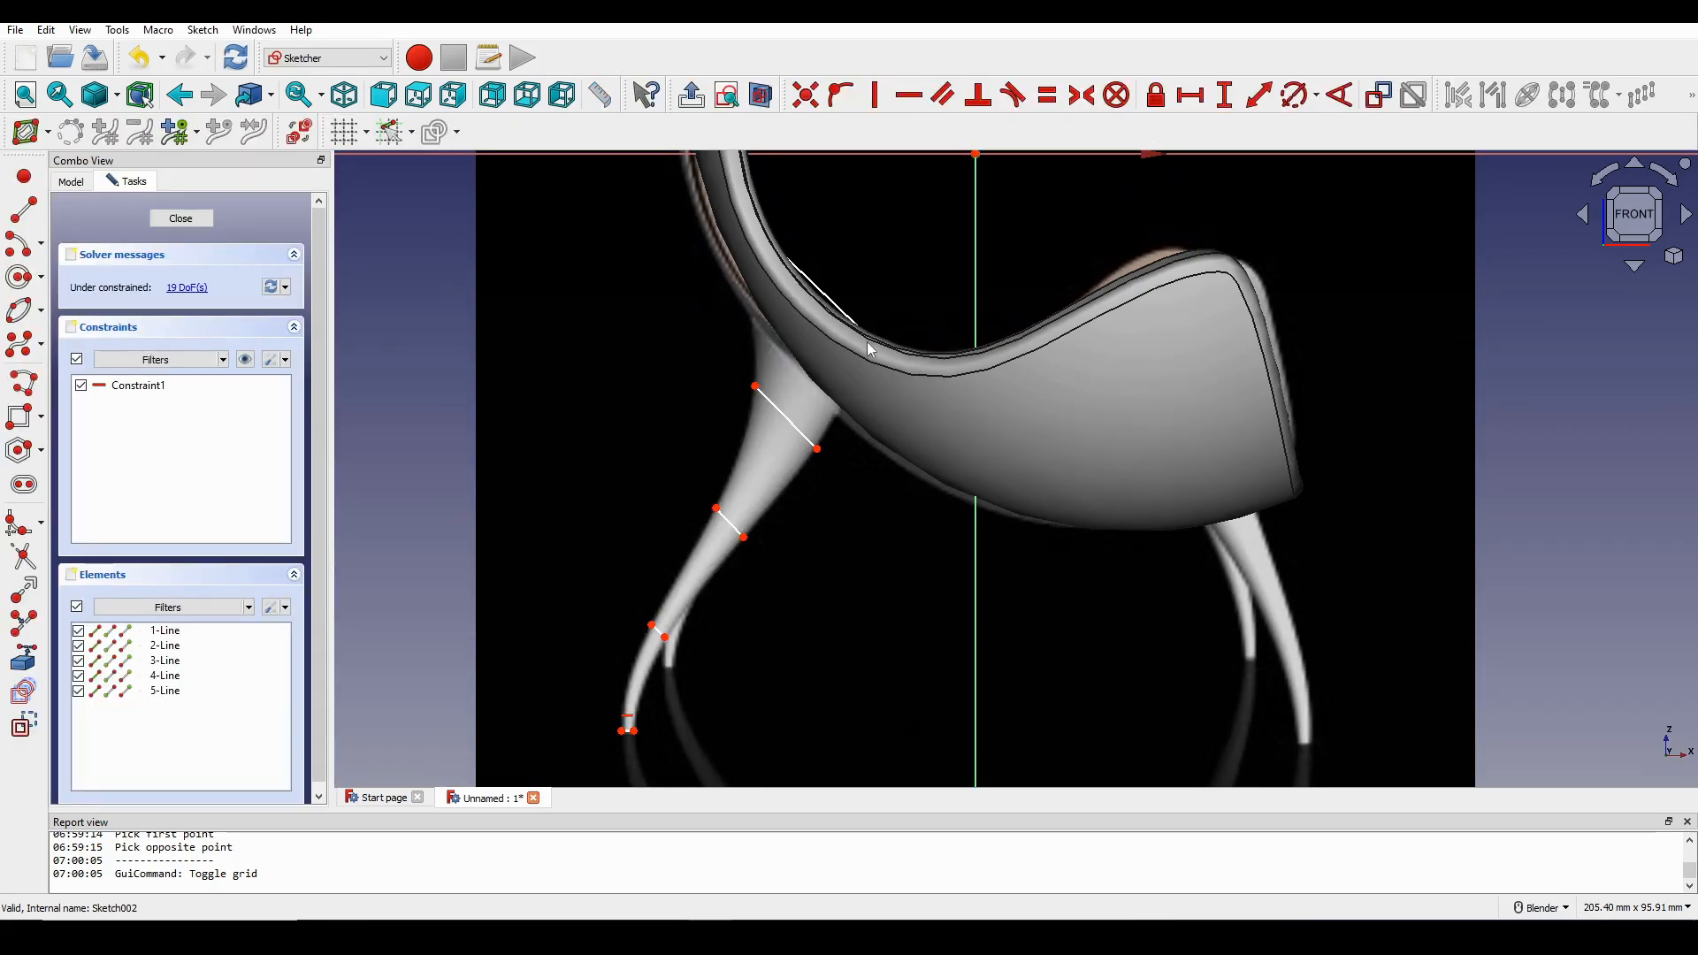
{"action": "middle_click_drag", "start_coordinate": [867, 341], "coordinate": [808, 393], "text": "shift"}
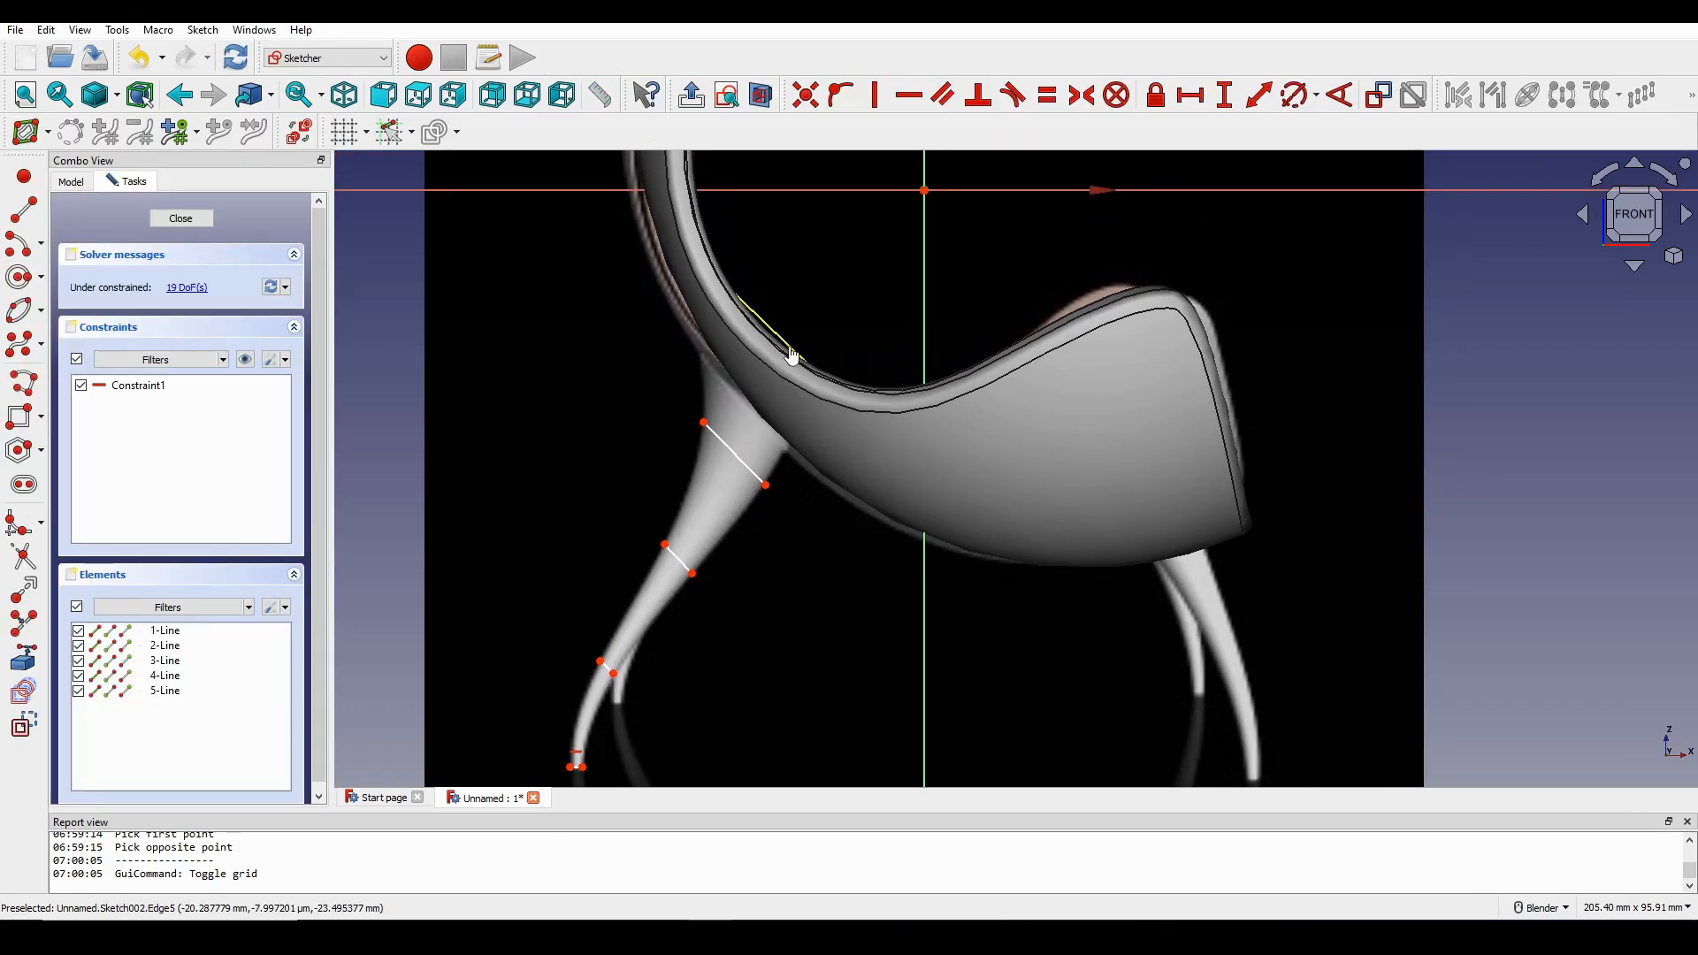
{"action": "left_click_drag", "start_coordinate": [791, 356], "coordinate": [822, 321]}
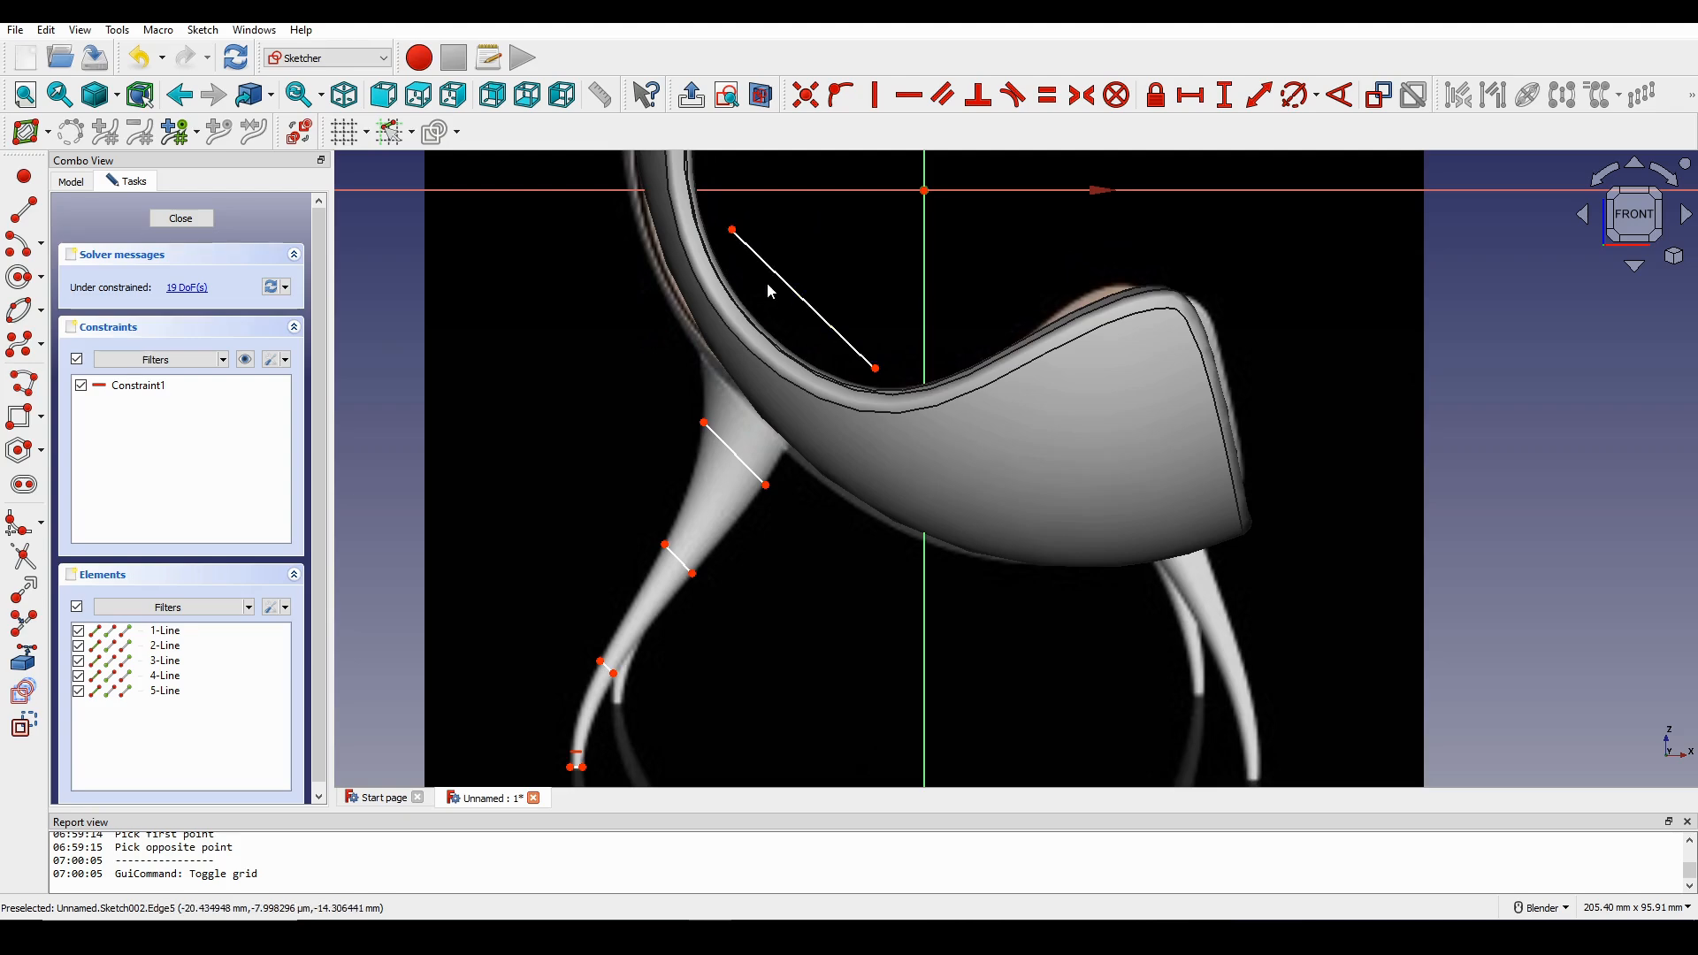
{"action": "left_click", "coordinate": [180, 218]}
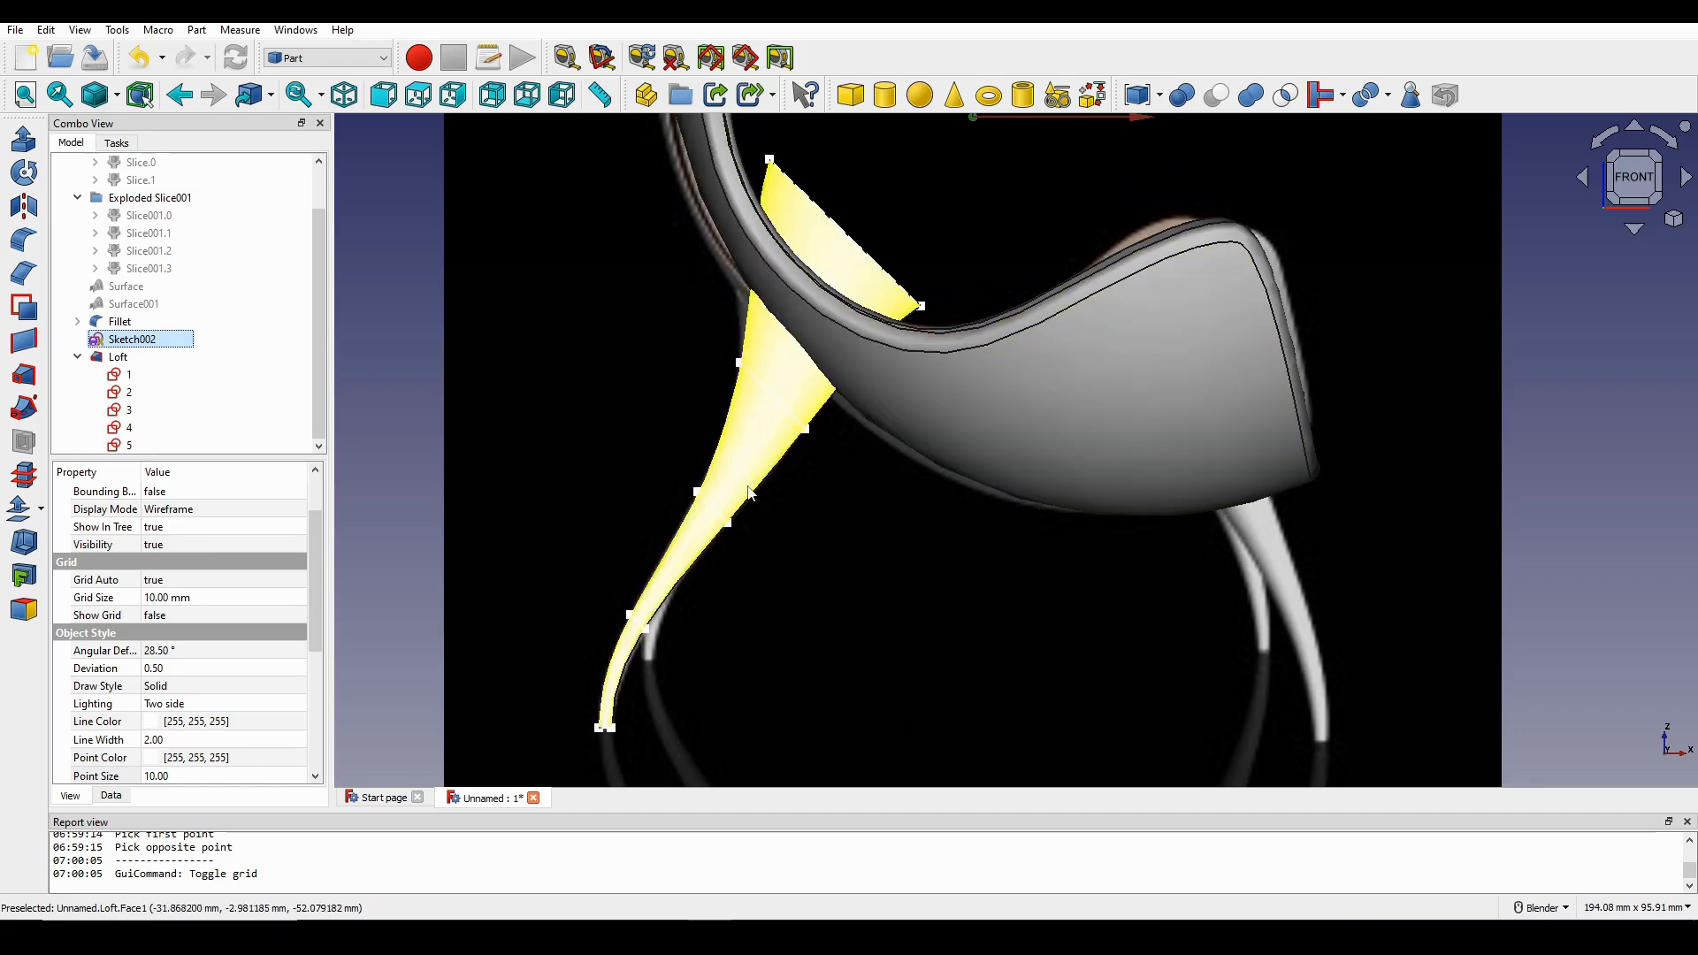
Edit Sketch002 again to shift the uppermost guide line slightly farther from the seat surface and extend its upper endpoint.
{"action": "middle_click_drag", "start_coordinate": [857, 440], "coordinate": [985, 432]}
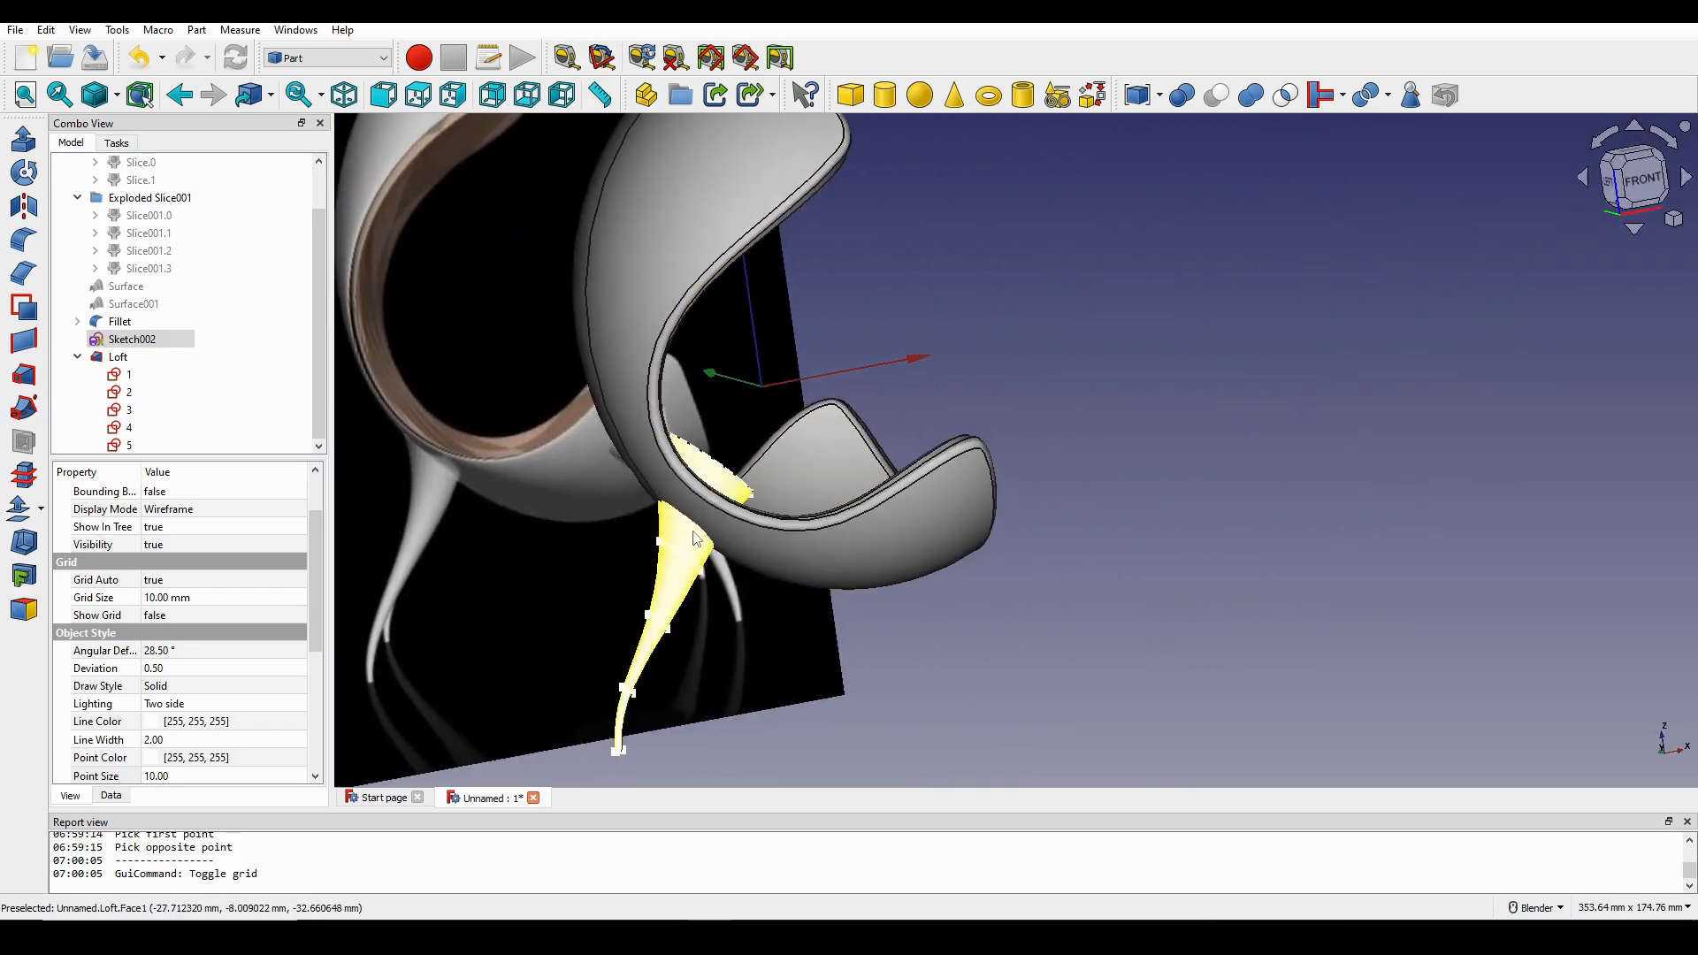
{"action": "middle_click_drag", "start_coordinate": [695, 535], "coordinate": [658, 528]}
{"action": "scroll", "coordinate": [659, 533], "scroll_direction": "up", "scroll_amount": 2}
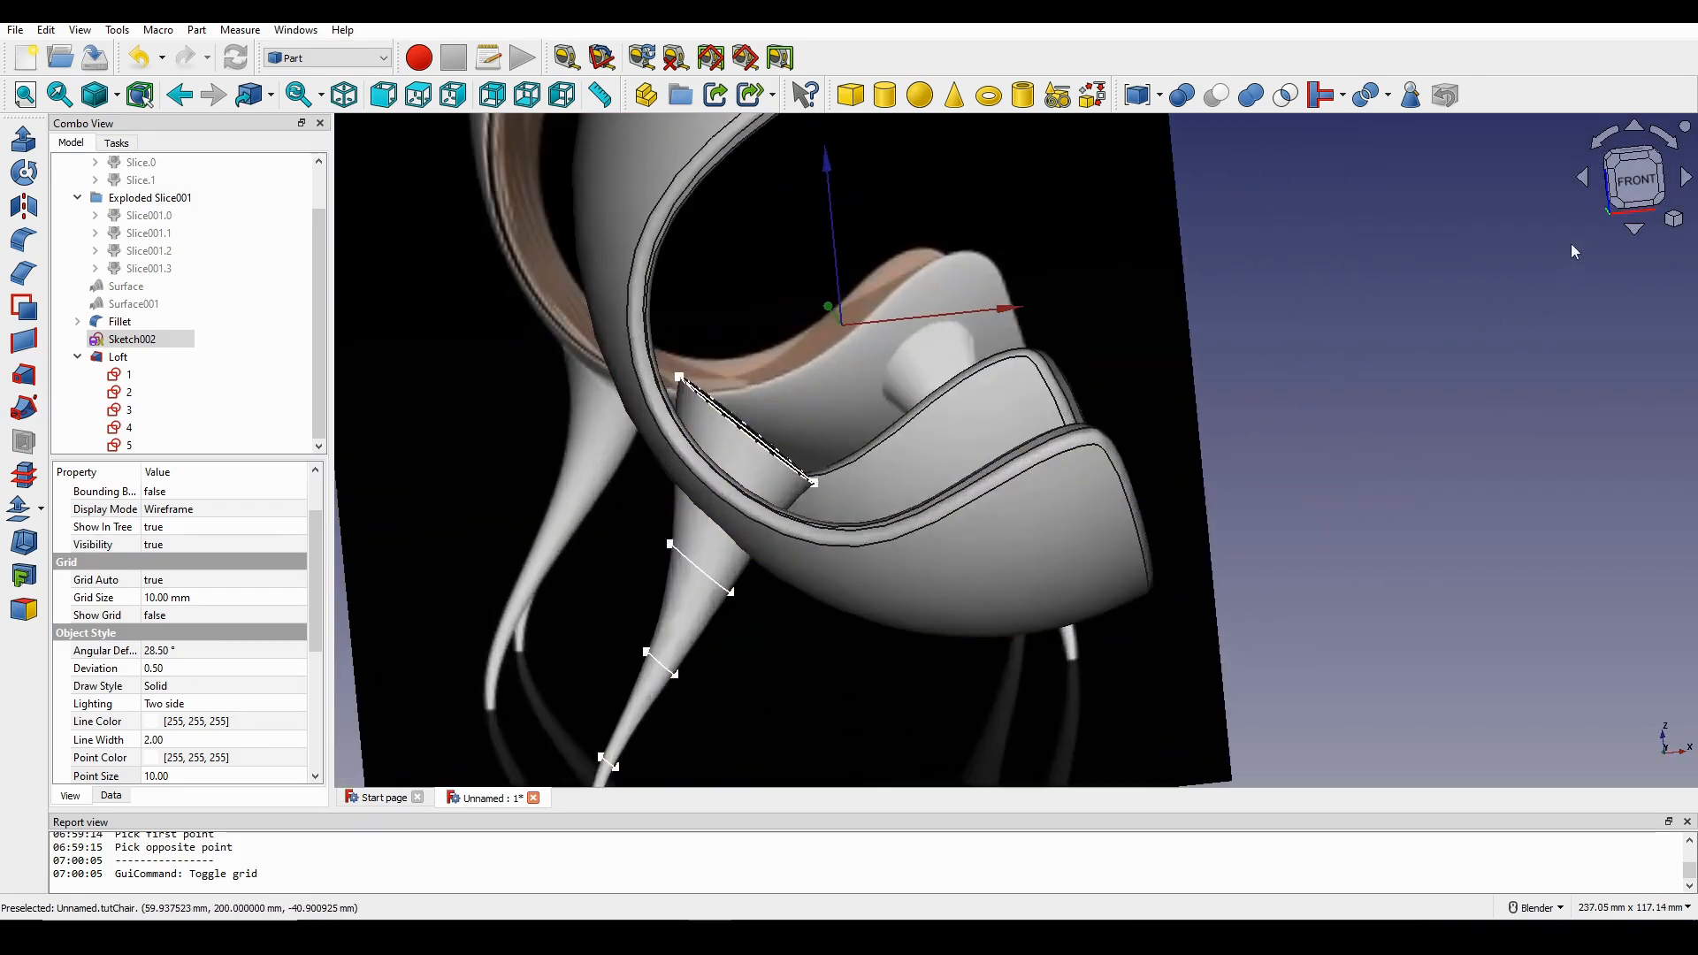
{"action": "left_click", "coordinate": [1637, 190]}
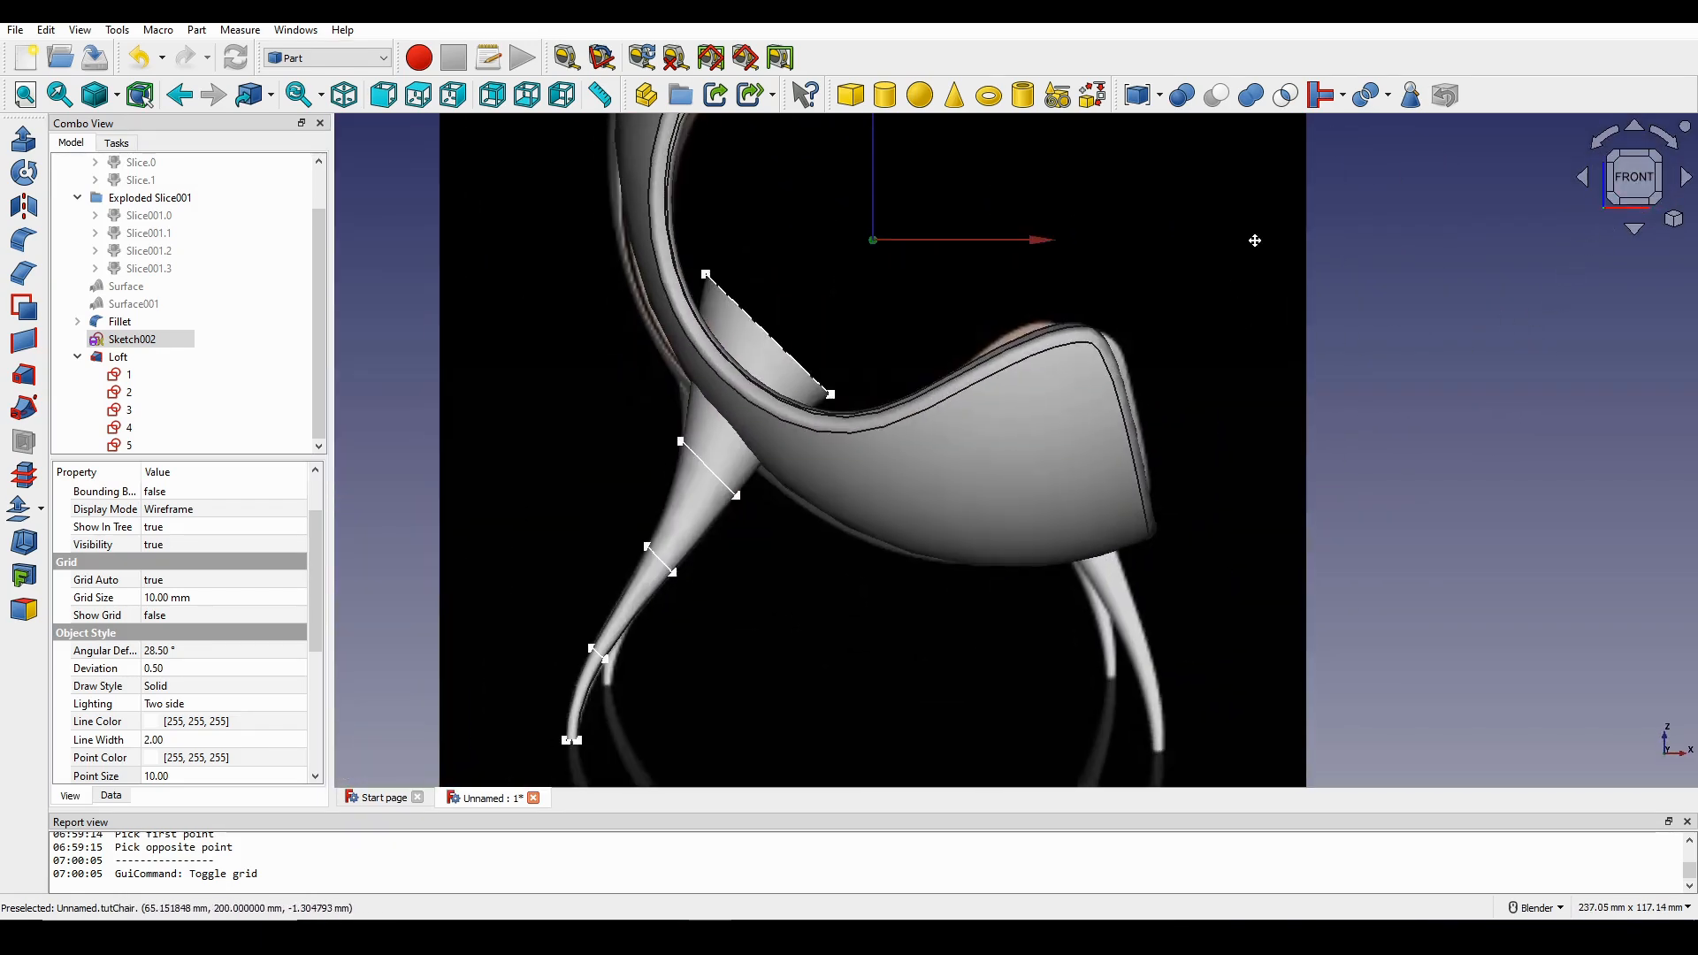
{"action": "double_click", "coordinate": [128, 341]}
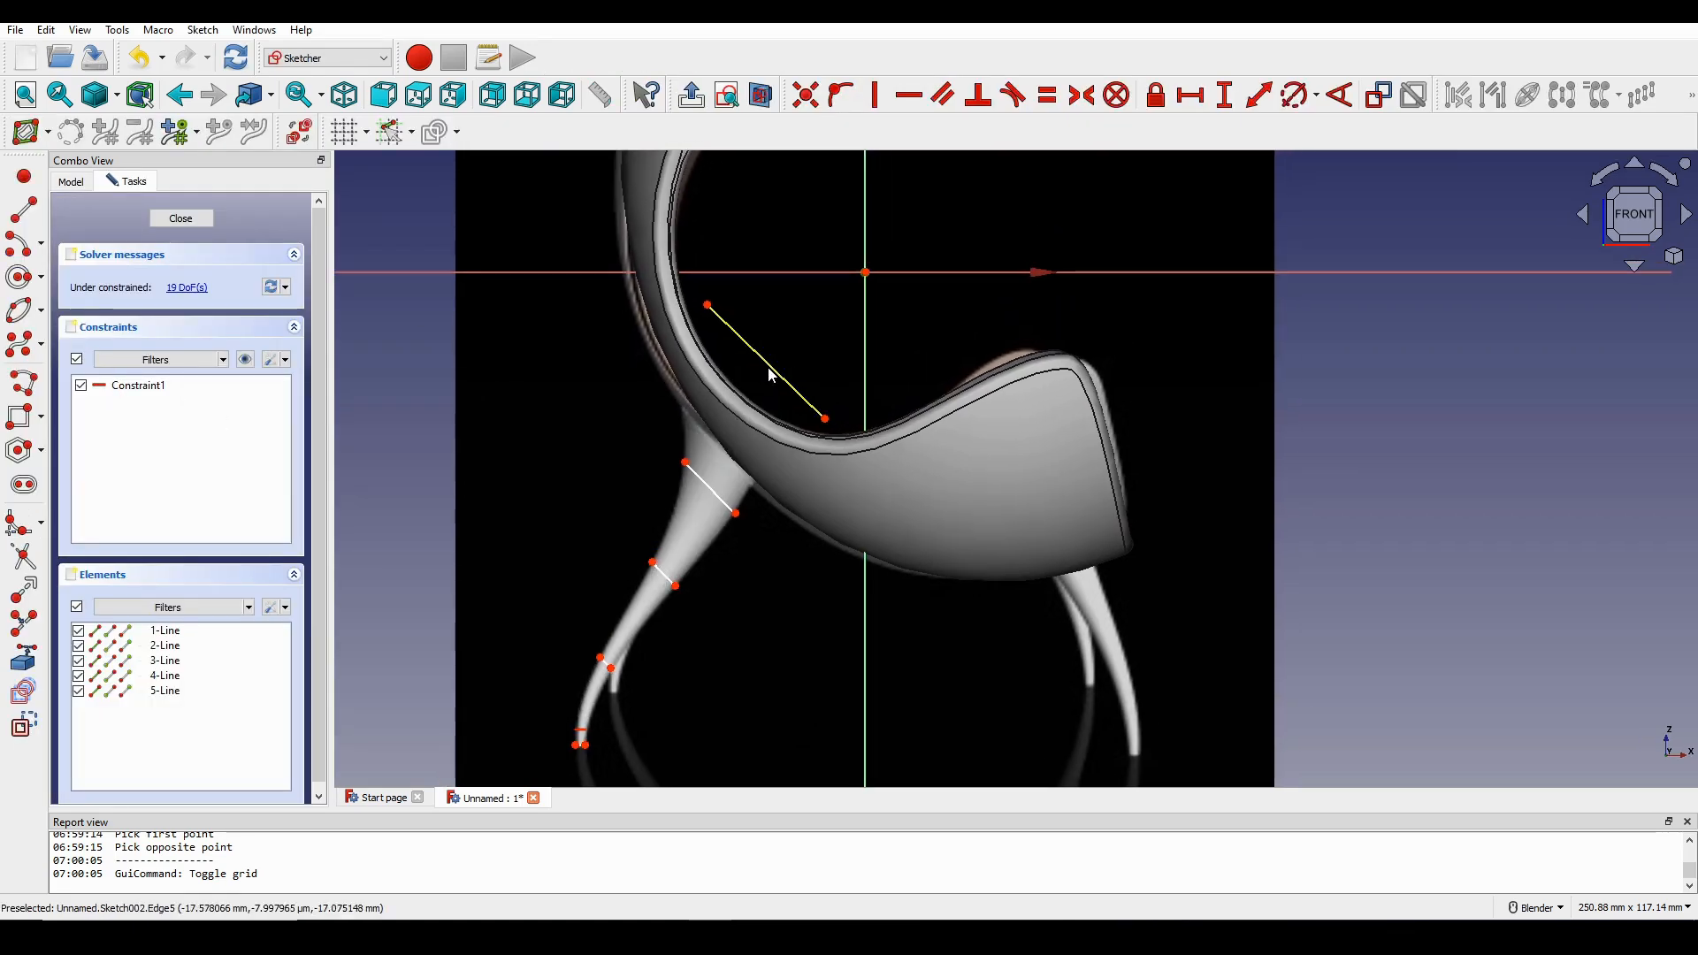
{"action": "mouse_move", "coordinate": [768, 370]}
{"action": "left_mouse_down"}
{"action": "mouse_move", "coordinate": [788, 355]}
{"action": "mouse_move", "coordinate": [851, 405]}
{"action": "left_mouse_up"}
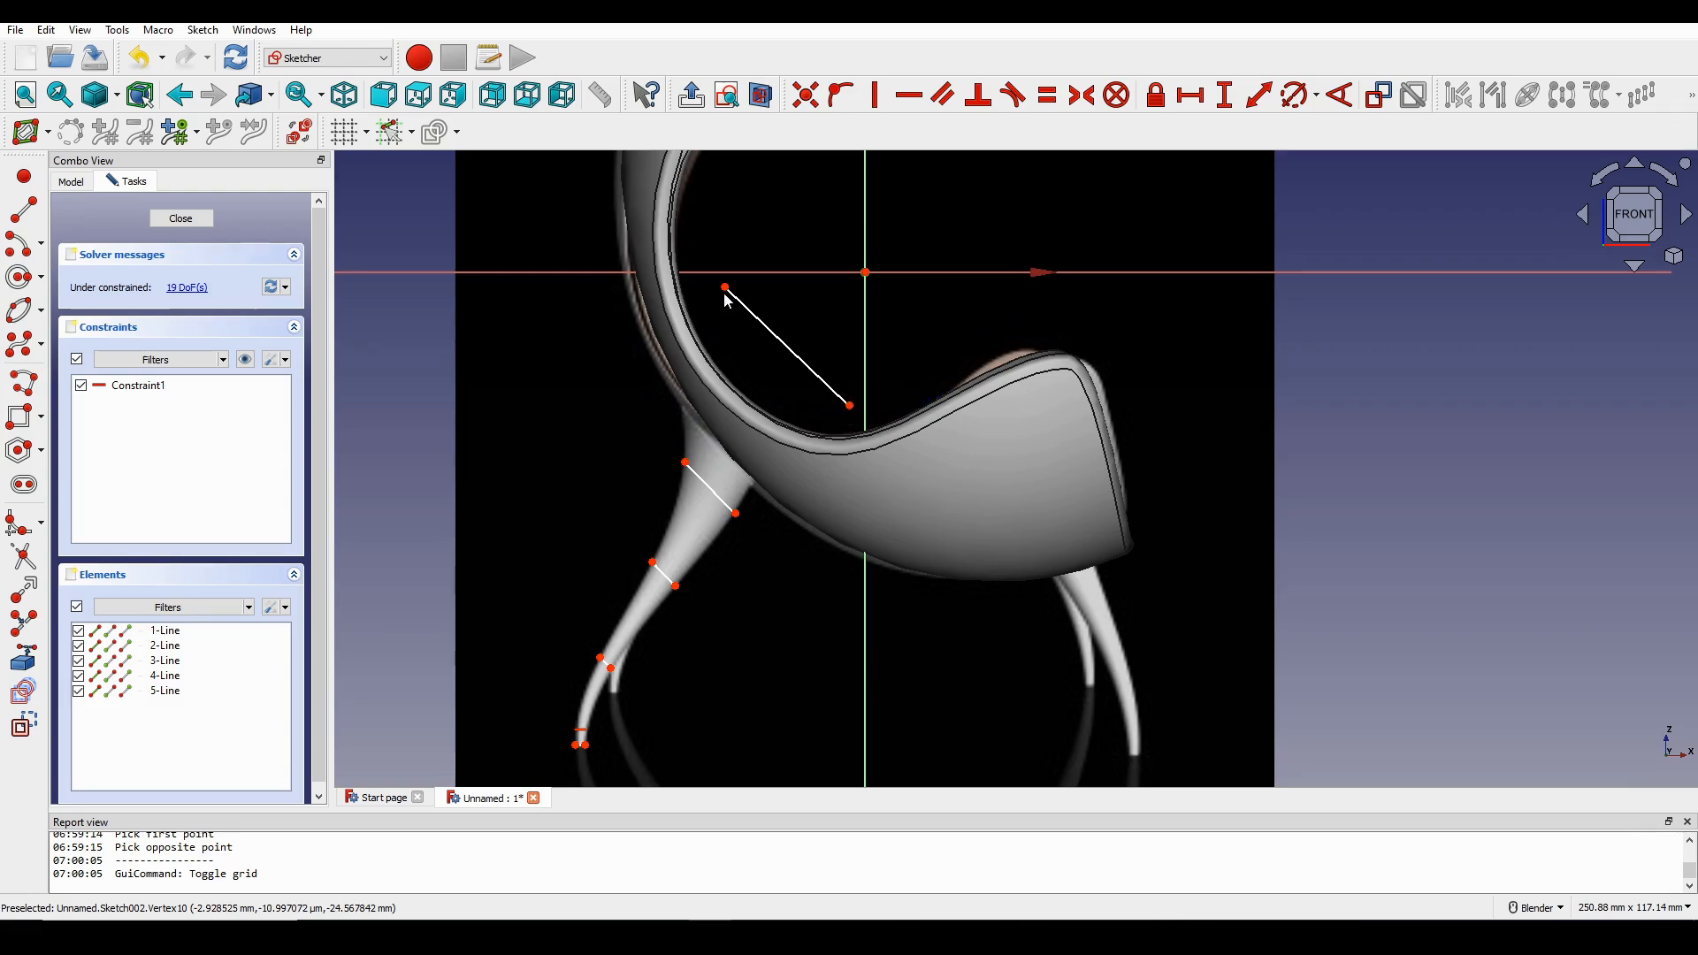
{"action": "left_click_drag", "start_coordinate": [721, 286], "coordinate": [720, 283]}
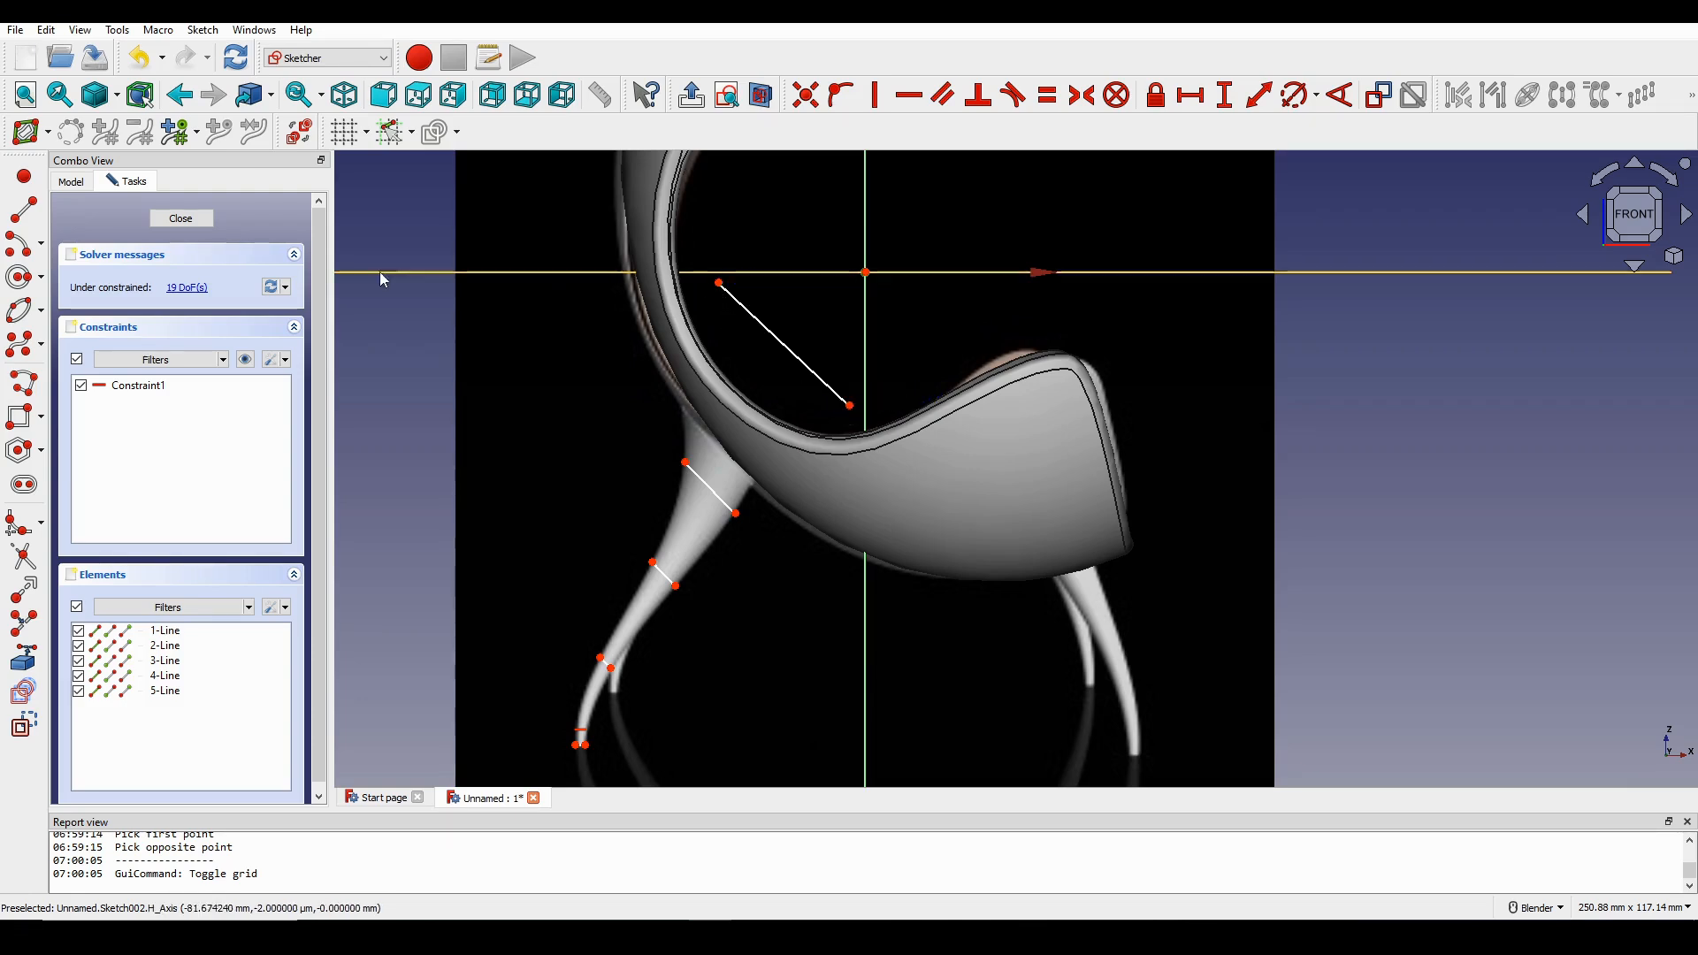
{"action": "left_click", "coordinate": [180, 219]}
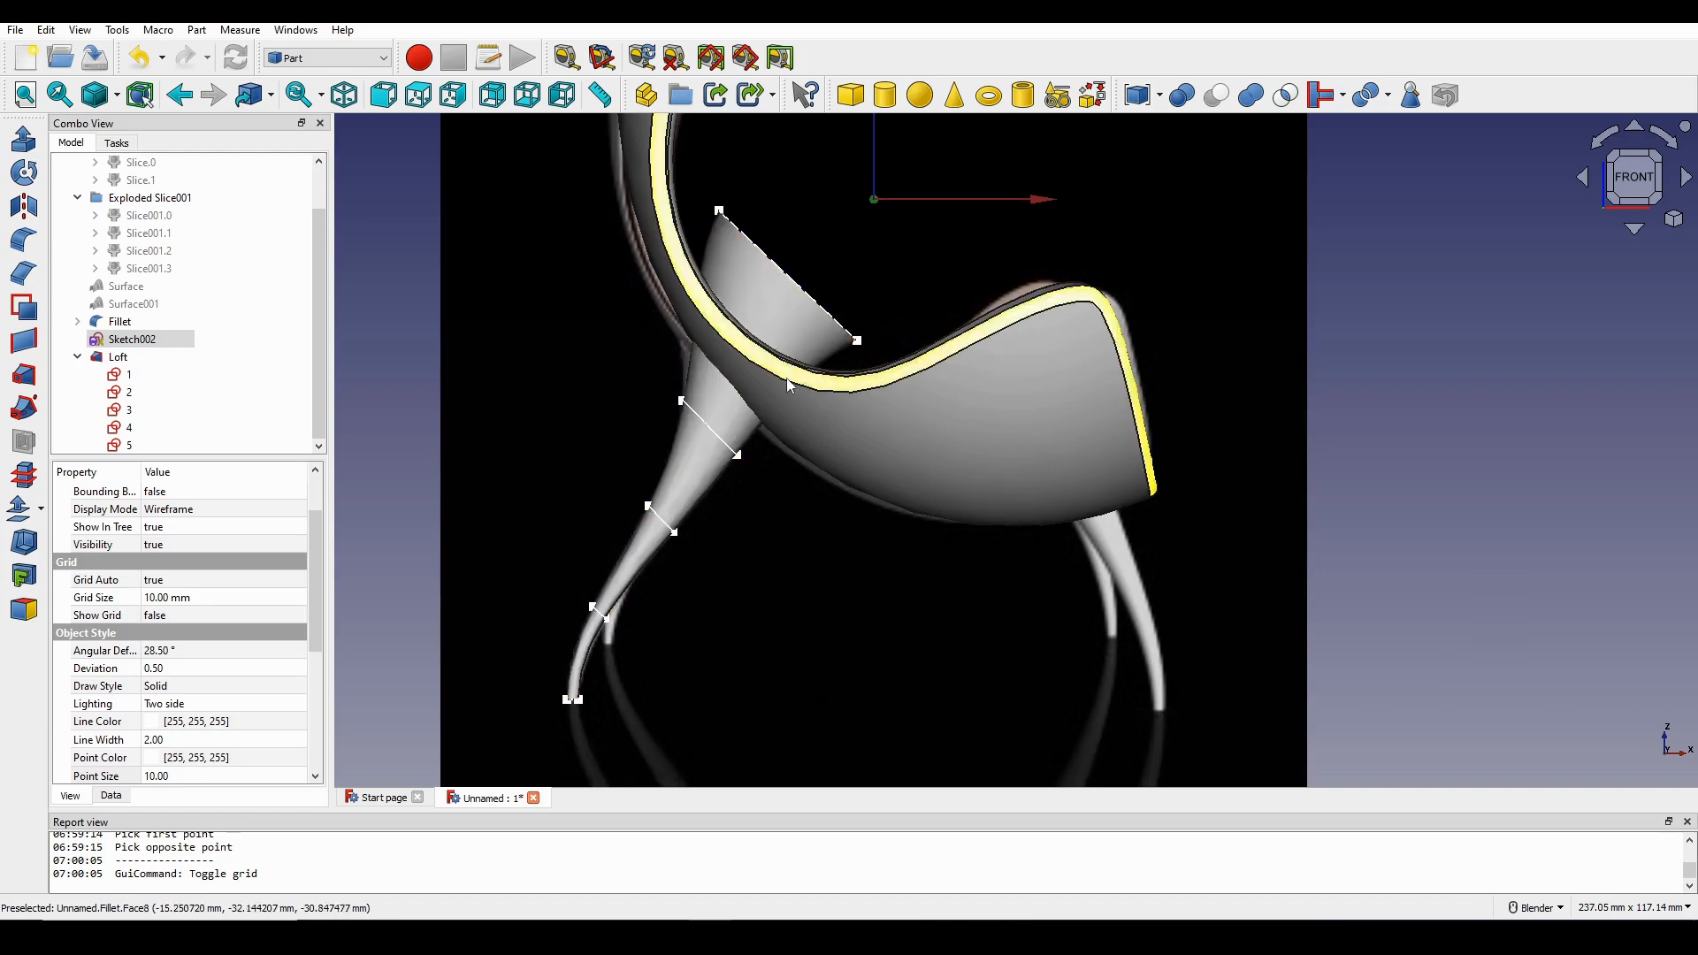
Examine the reshaped leg up close, from an angle and from the front, checking where it passes through the seat shell.
{"action": "scroll", "coordinate": [824, 429], "scroll_direction": "down", "scroll_amount": 2}
{"action": "scroll", "coordinate": [743, 380], "scroll_direction": "up", "scroll_amount": 3}
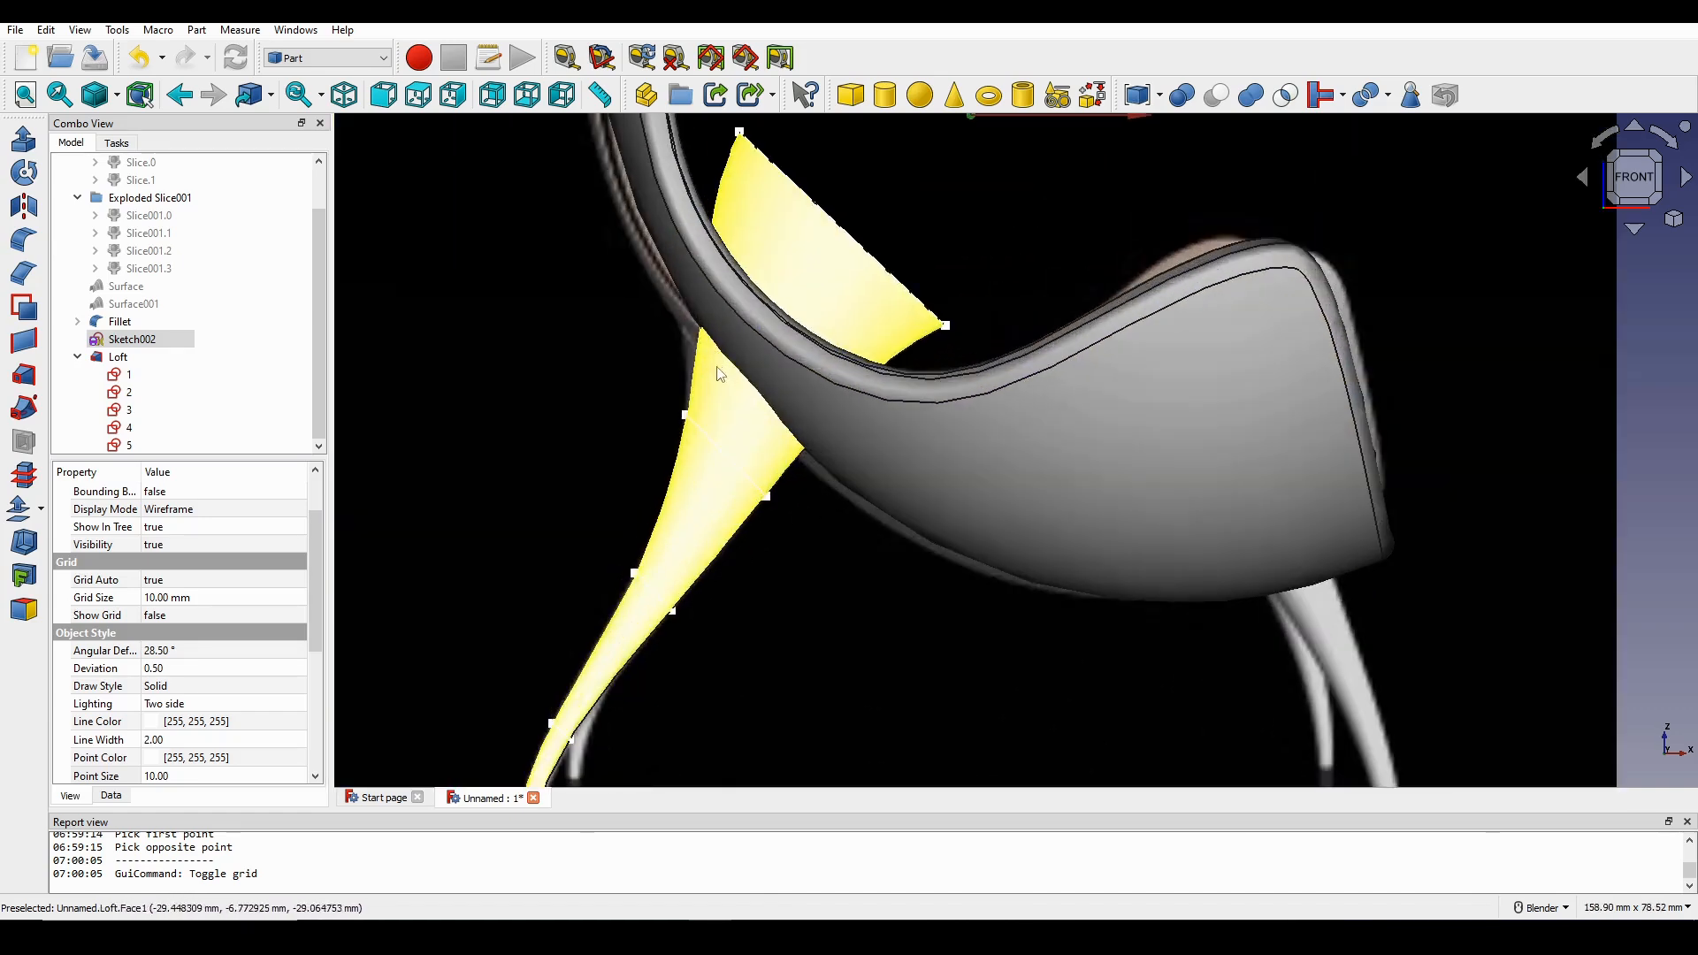
{"action": "scroll", "coordinate": [736, 376], "scroll_direction": "down", "scroll_amount": 2}
{"action": "middle_click_drag", "start_coordinate": [737, 376], "coordinate": [871, 398]}
{"action": "middle_click_drag", "start_coordinate": [779, 436], "coordinate": [645, 427]}
{"action": "left_click", "coordinate": [1627, 184]}
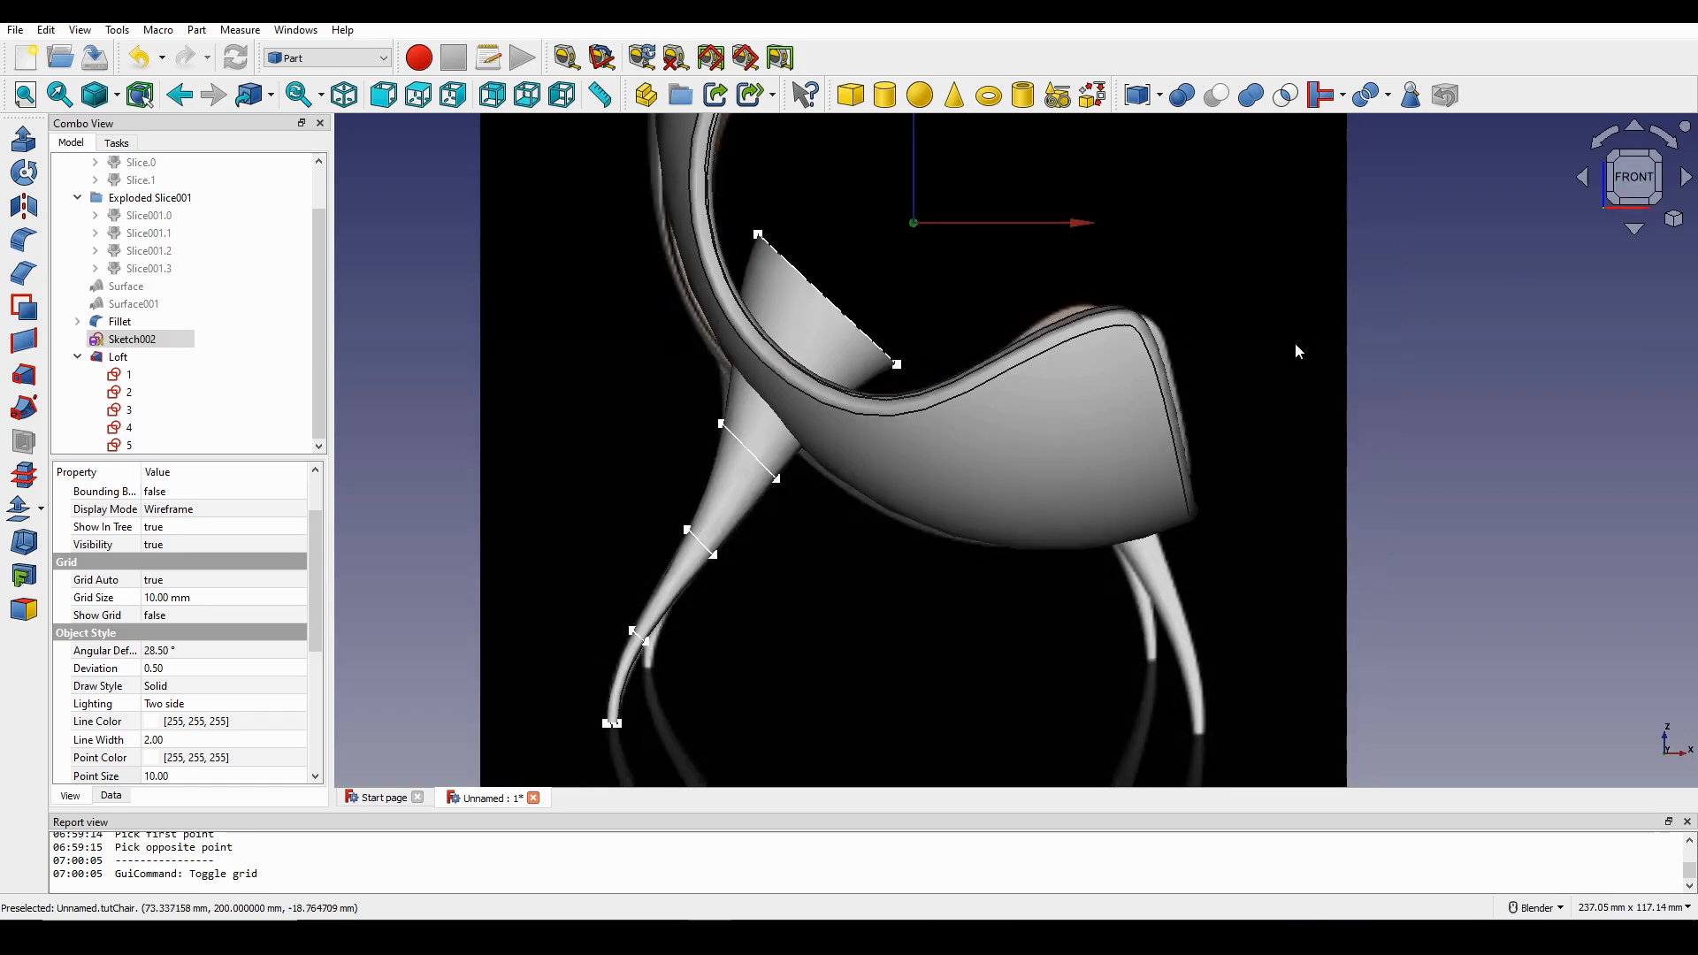
{"action": "middle_click_drag", "start_coordinate": [816, 441], "coordinate": [711, 385], "text": "shift"}
{"action": "scroll", "coordinate": [781, 386], "scroll_direction": "up", "scroll_amount": 1}
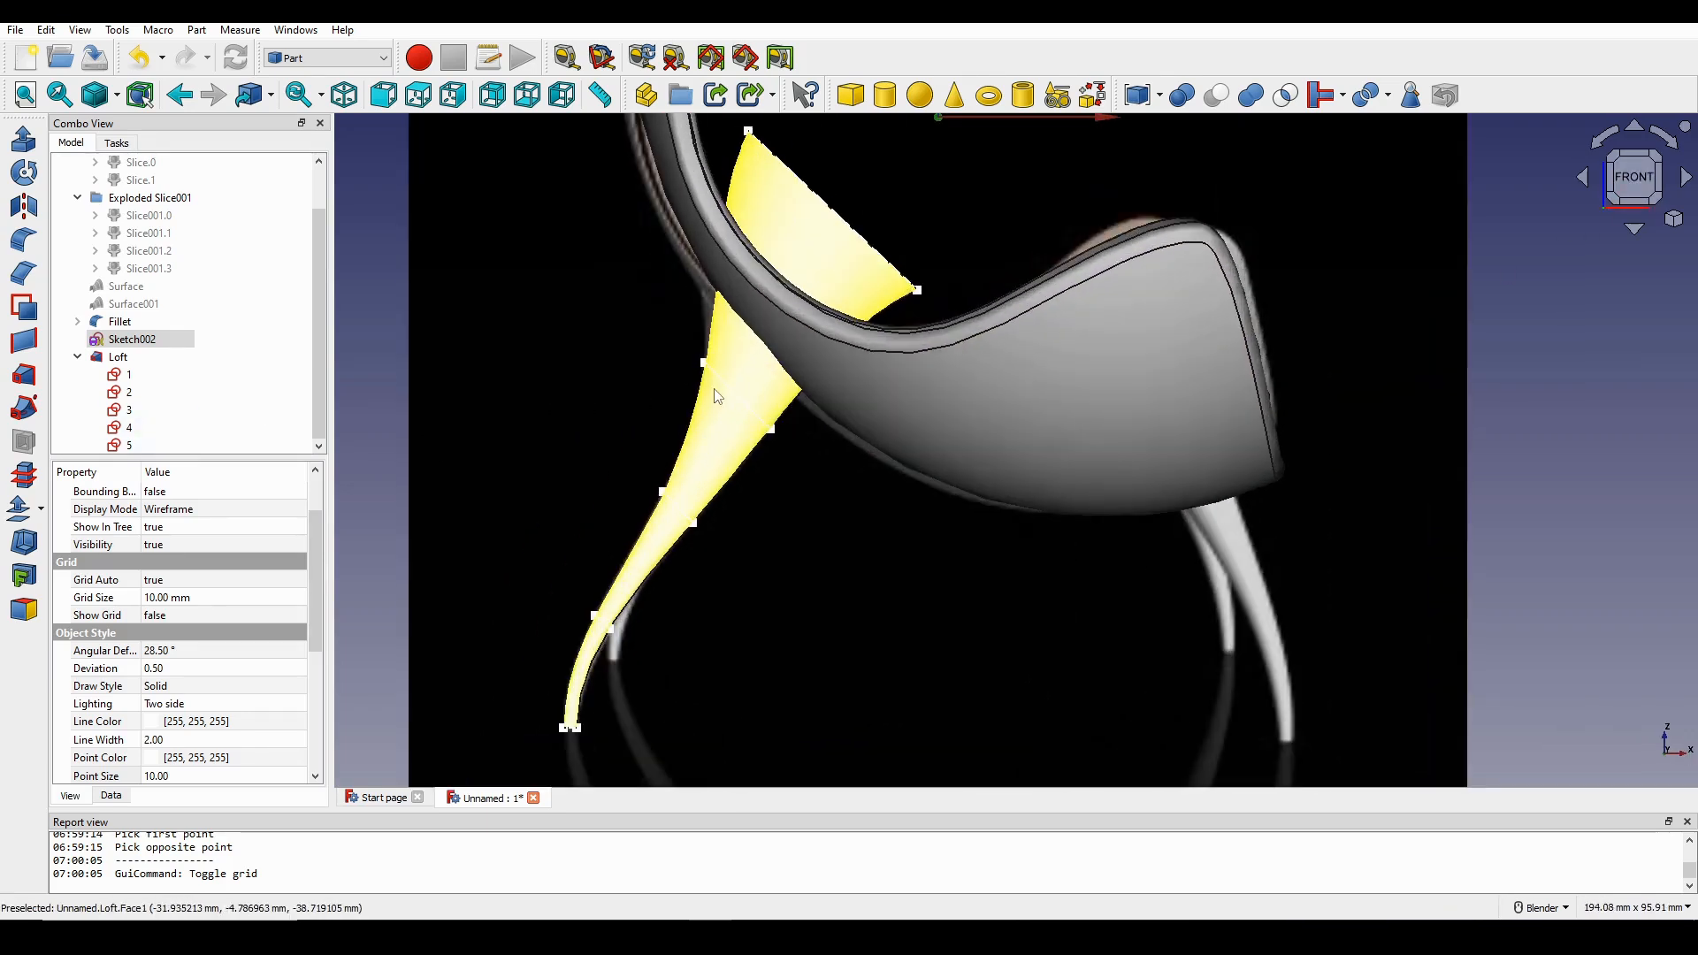
{"action": "key", "text": "Print"}
{"action": "left_click_drag", "start_coordinate": [552, 213], "coordinate": [1005, 564]}
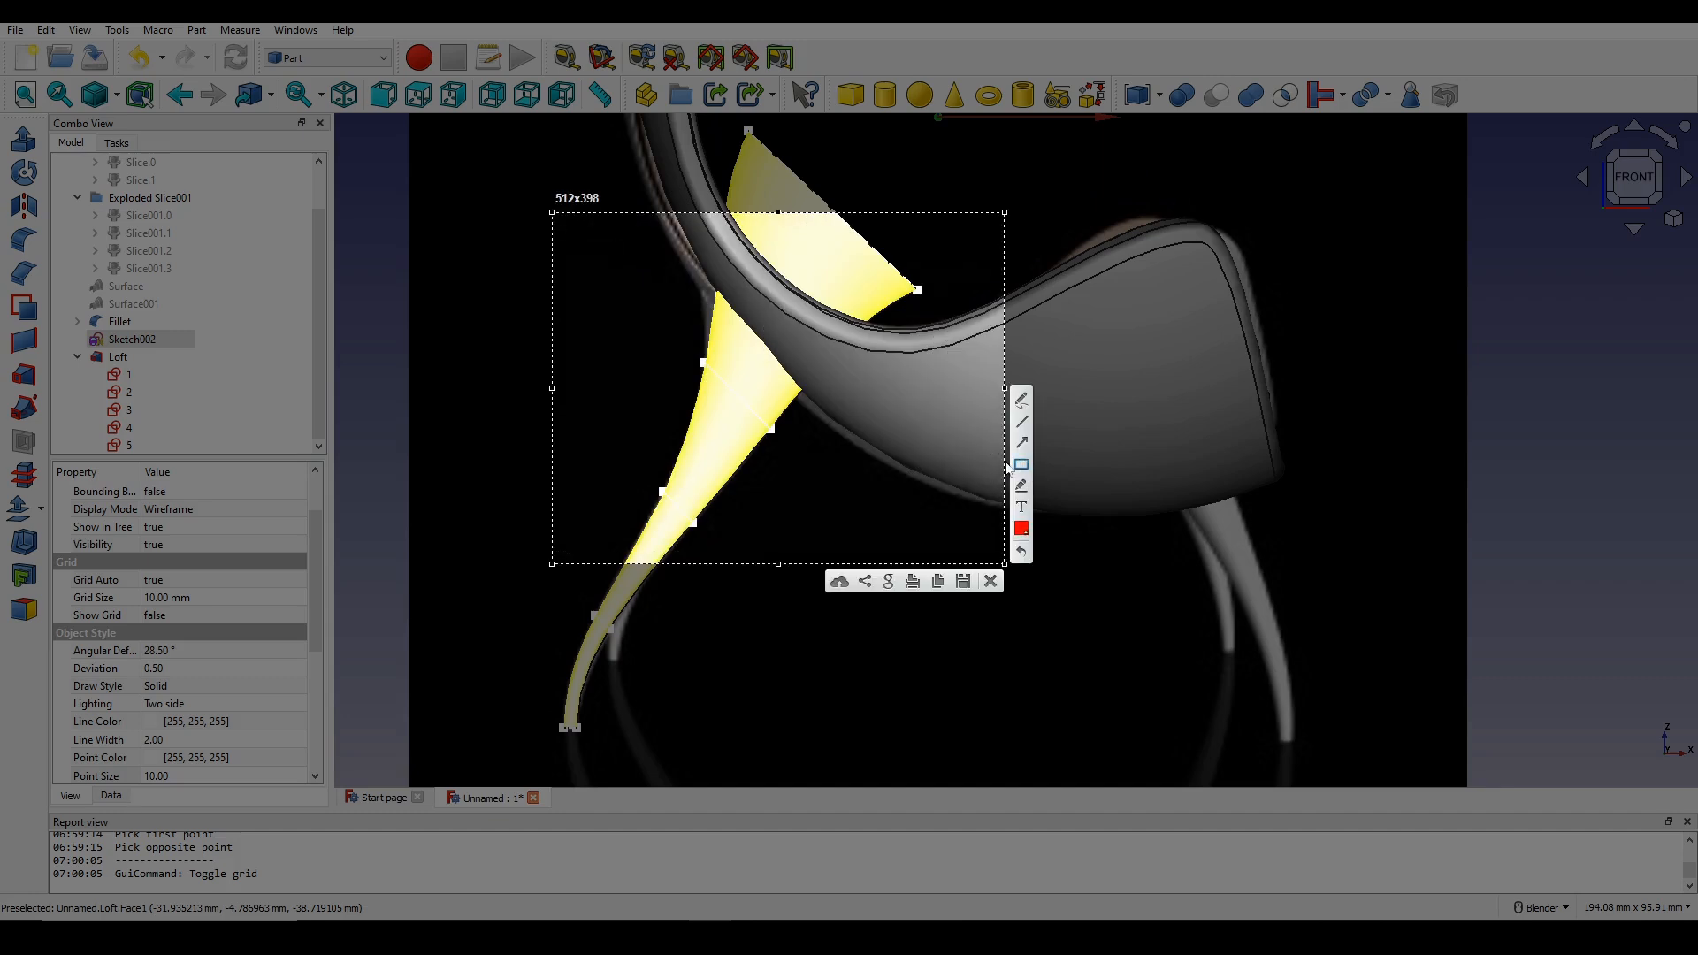
{"action": "left_click", "coordinate": [1021, 465]}
{"action": "left_click_drag", "start_coordinate": [634, 343], "coordinate": [859, 479]}
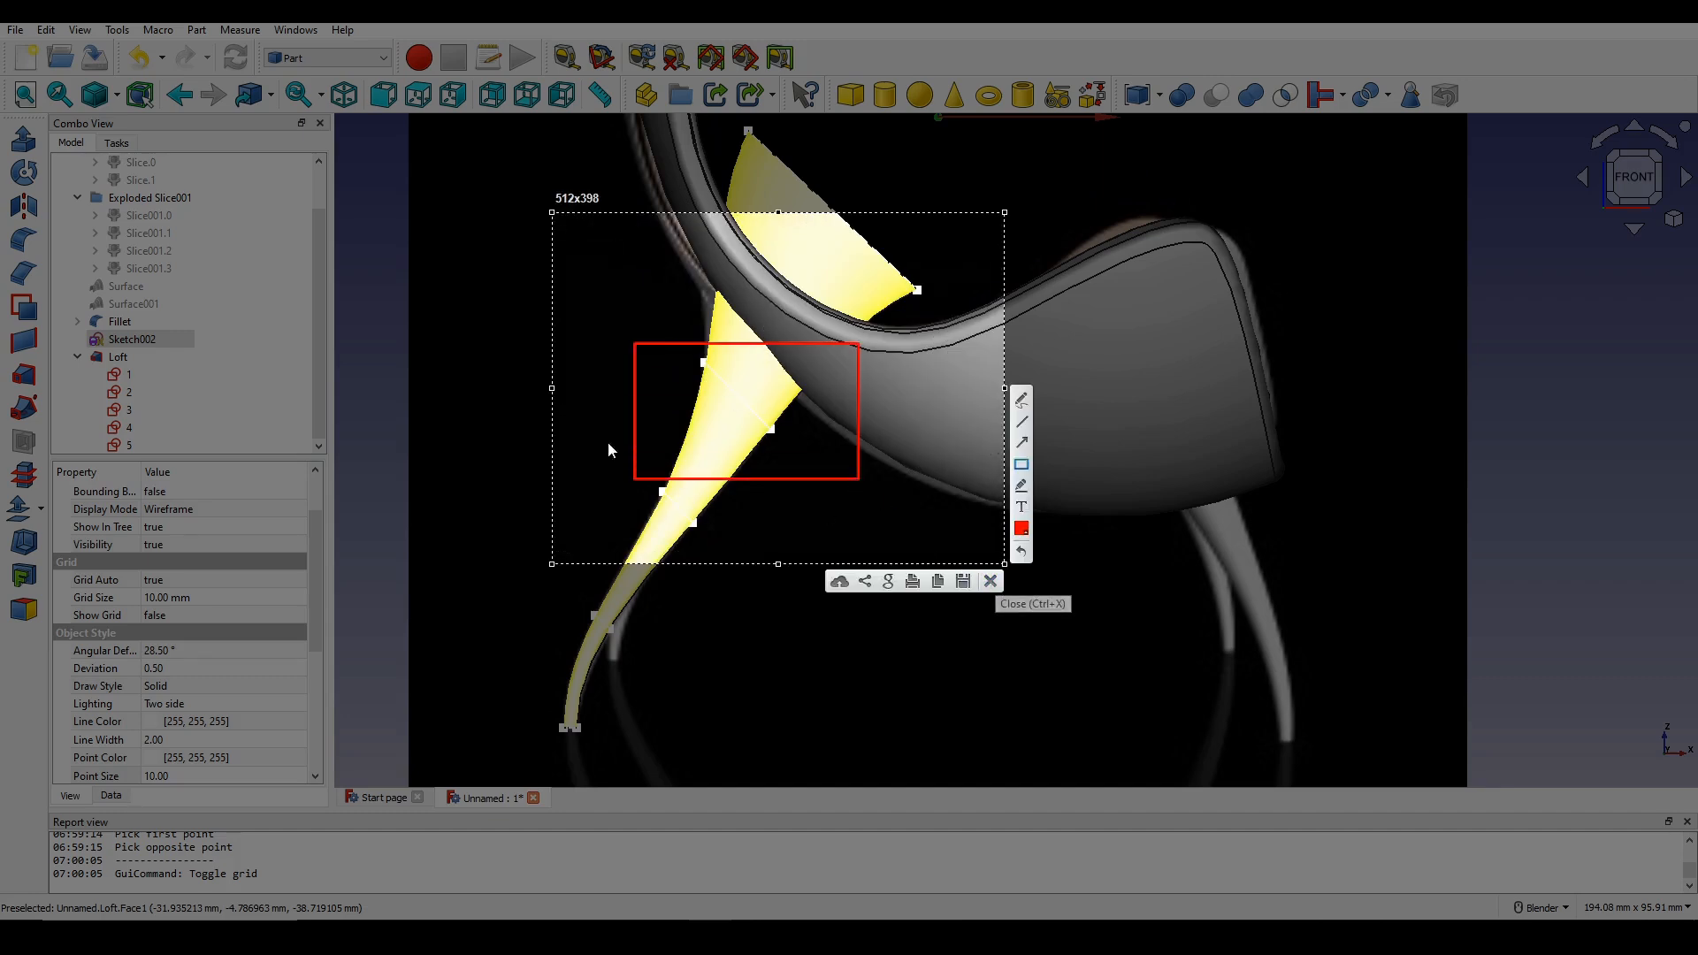
{"action": "left_click", "coordinate": [991, 582]}
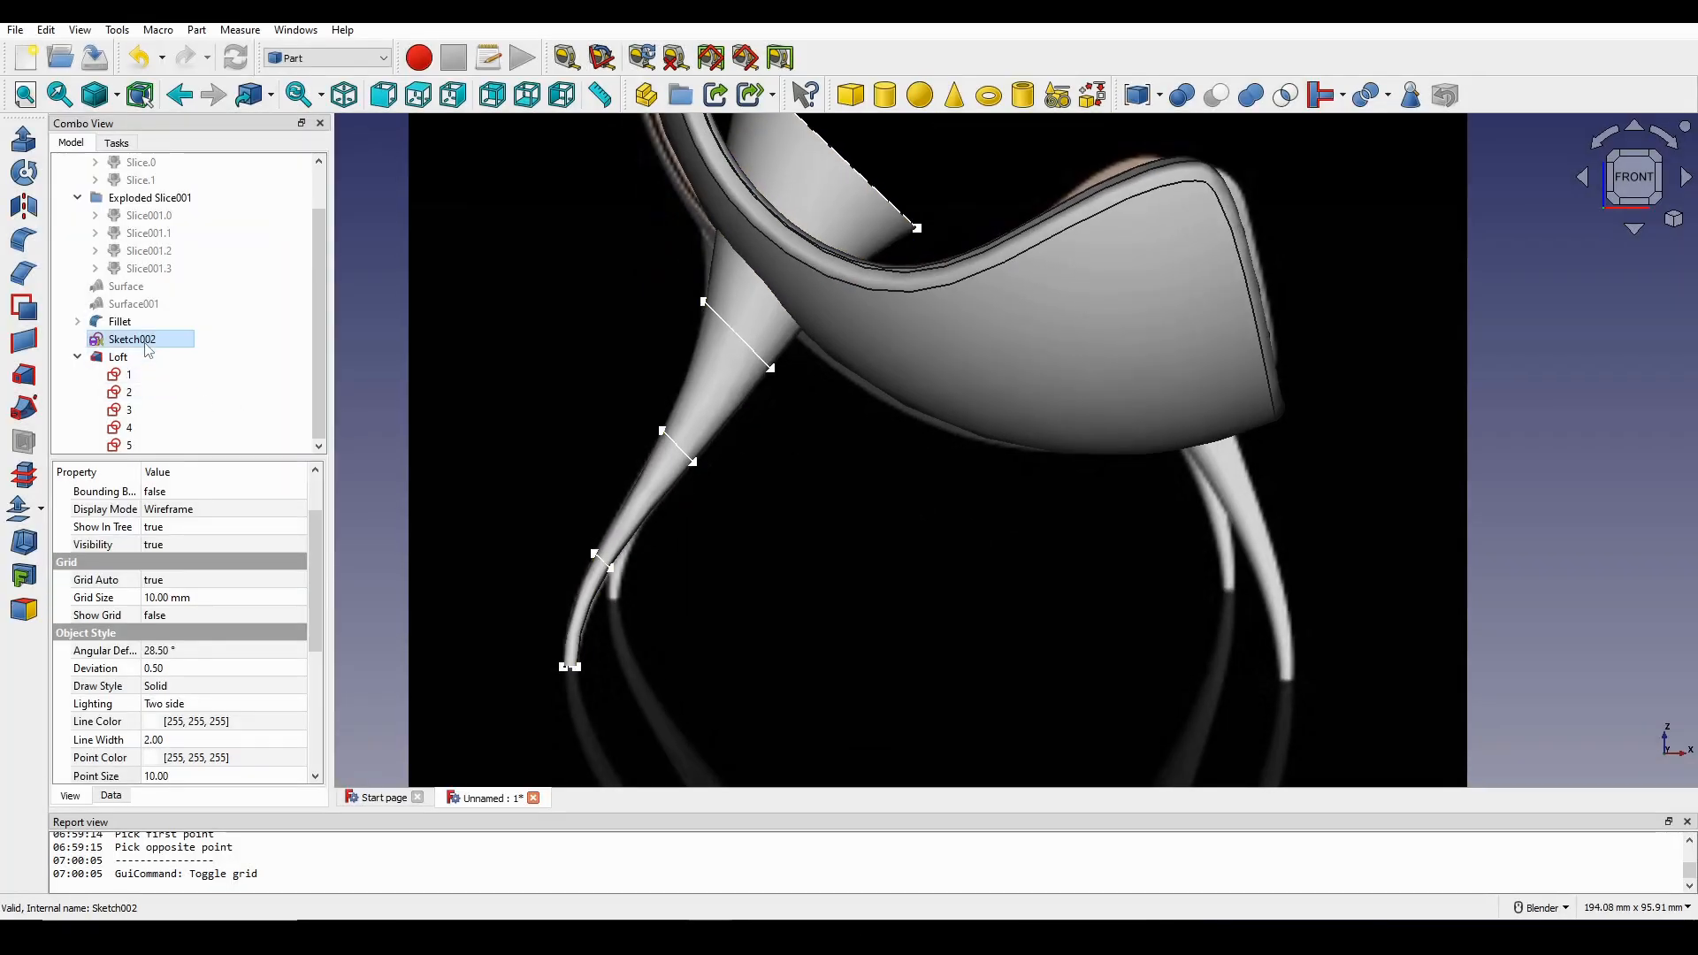
Lengthen the guide line just below the seat shell in Sketch002 slightly to widen the leg there, and check the loft from several angles.
{"action": "double_click", "coordinate": [142, 341]}
{"action": "scroll", "coordinate": [799, 396], "scroll_direction": "up", "scroll_amount": 2}
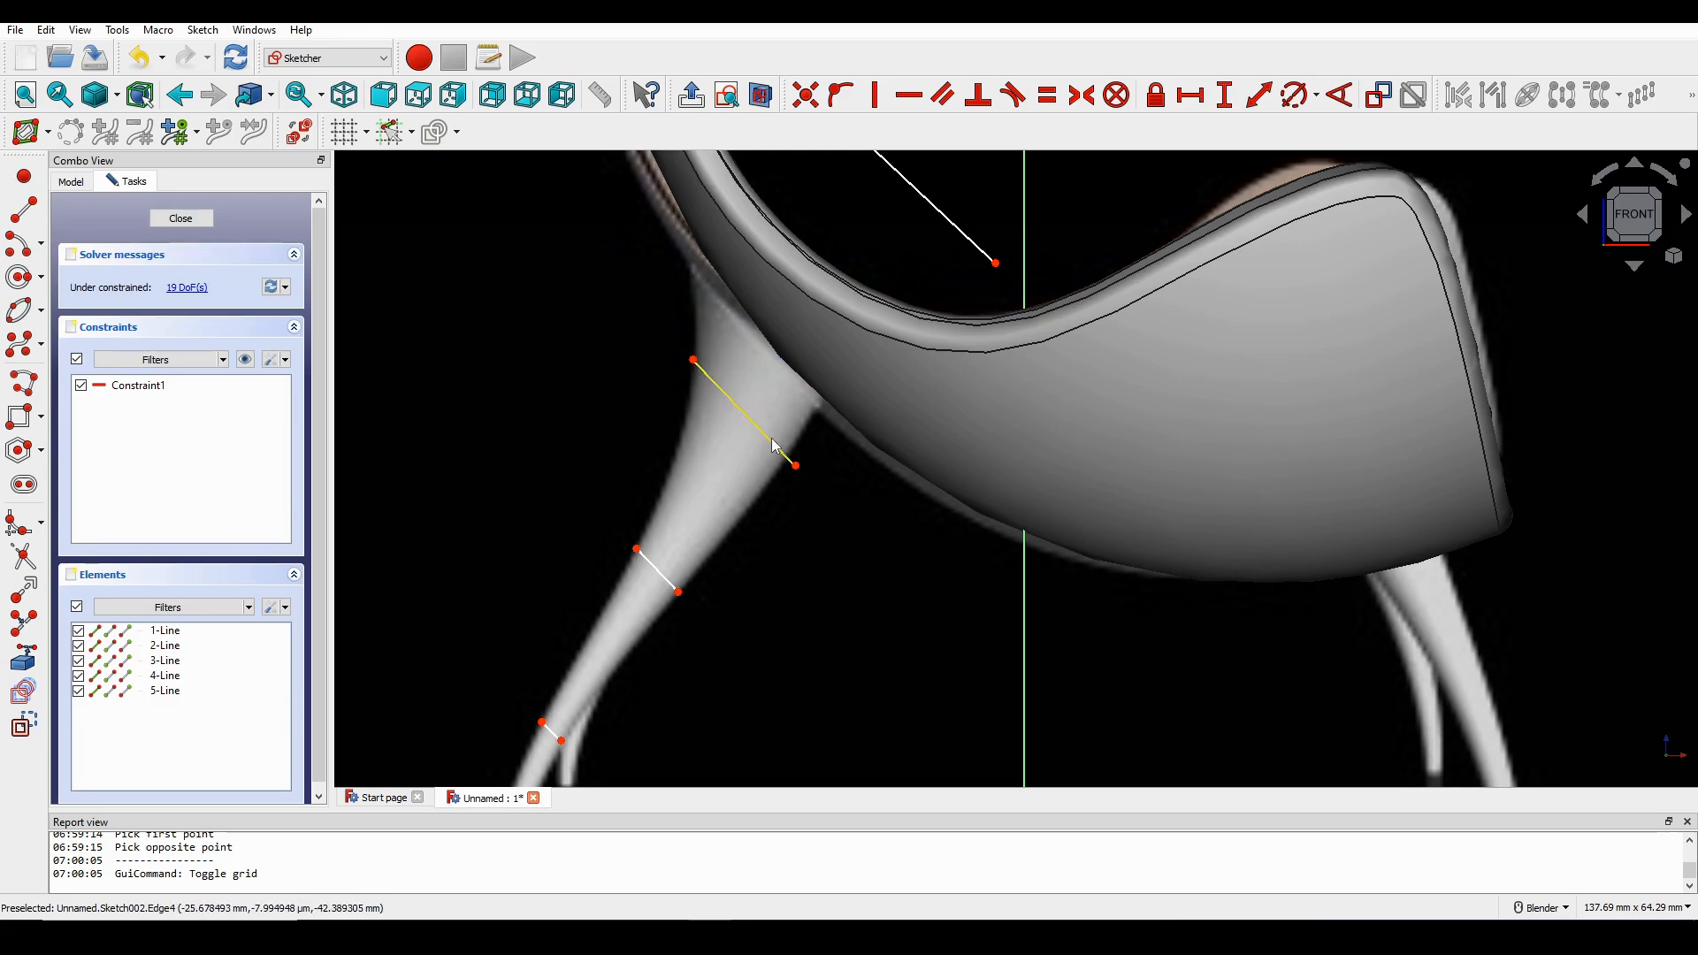
{"action": "left_click", "coordinate": [185, 219]}
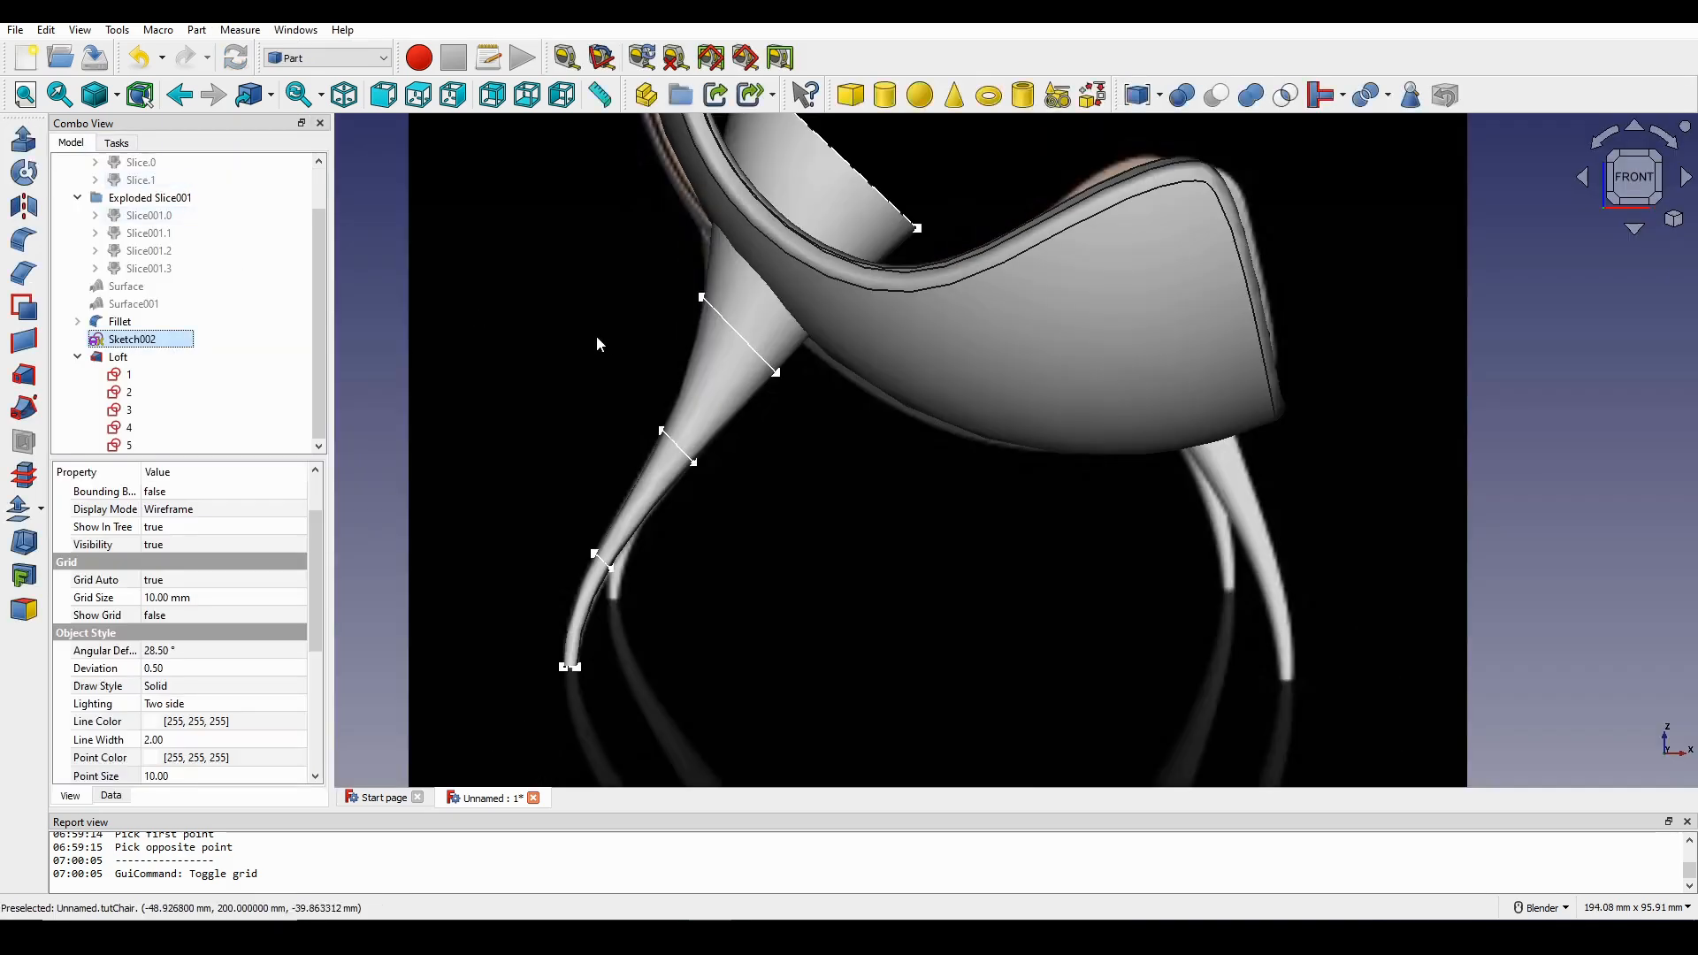
{"action": "scroll", "coordinate": [810, 361], "scroll_direction": "down", "scroll_amount": 2}
{"action": "middle_click_drag", "start_coordinate": [796, 366], "coordinate": [951, 417]}
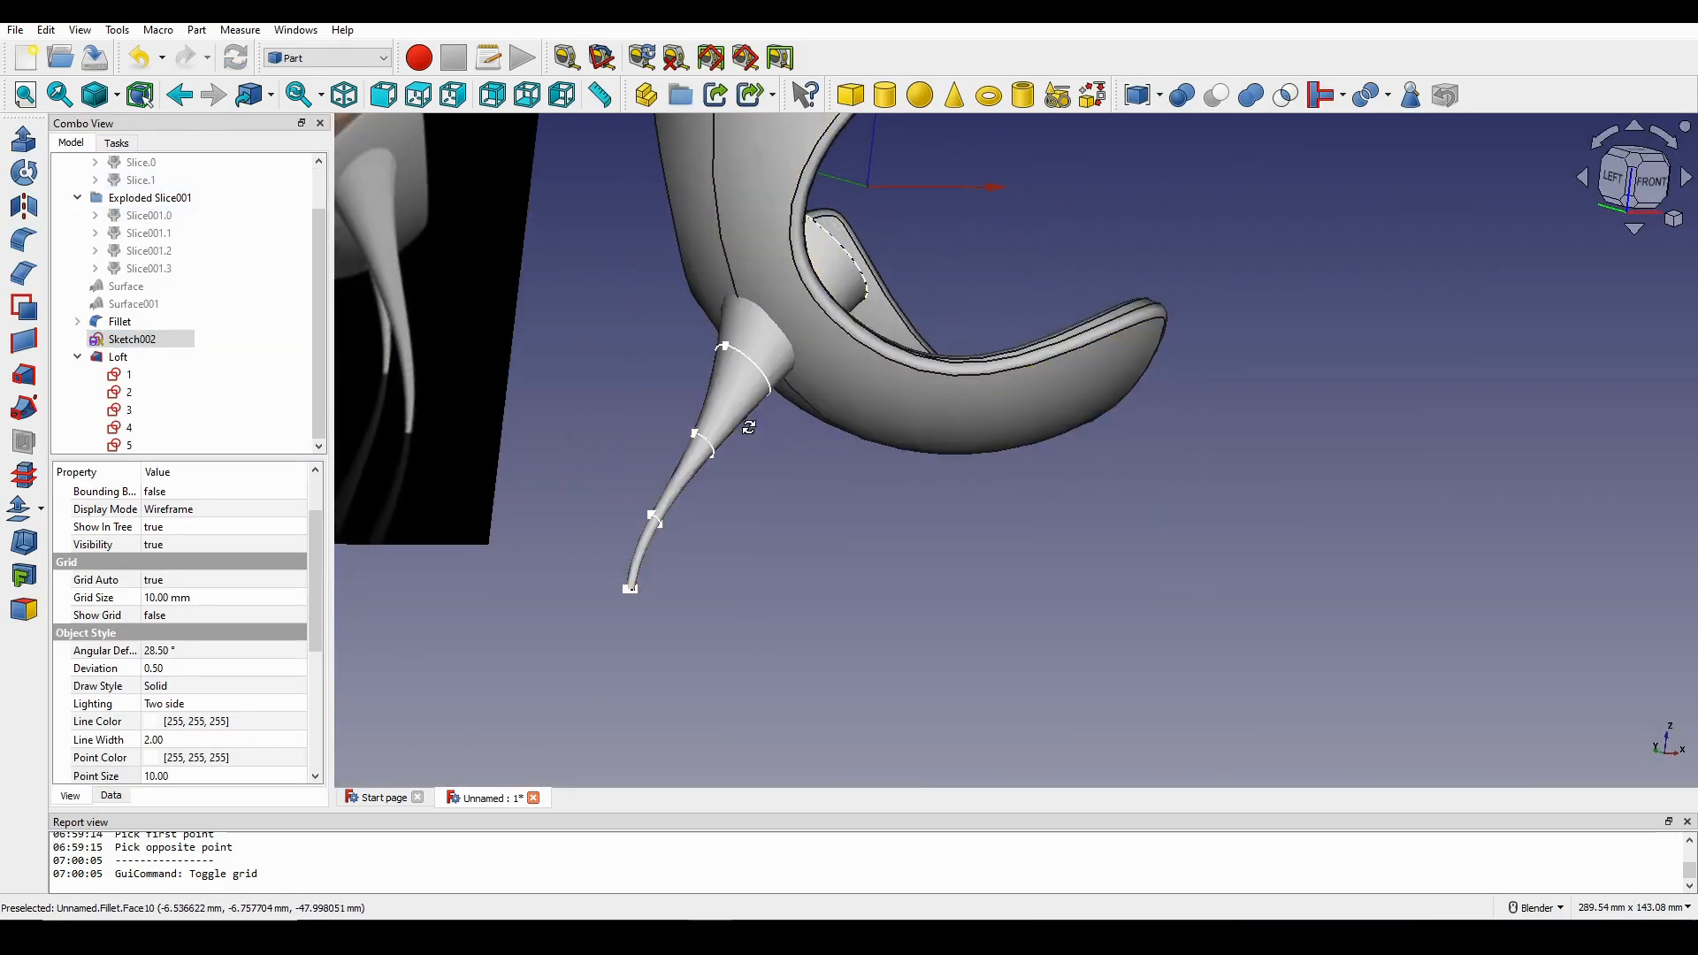
{"action": "middle_click_drag", "start_coordinate": [748, 427], "coordinate": [667, 475]}
{"action": "scroll", "coordinate": [667, 475], "scroll_direction": "down", "scroll_amount": 2}
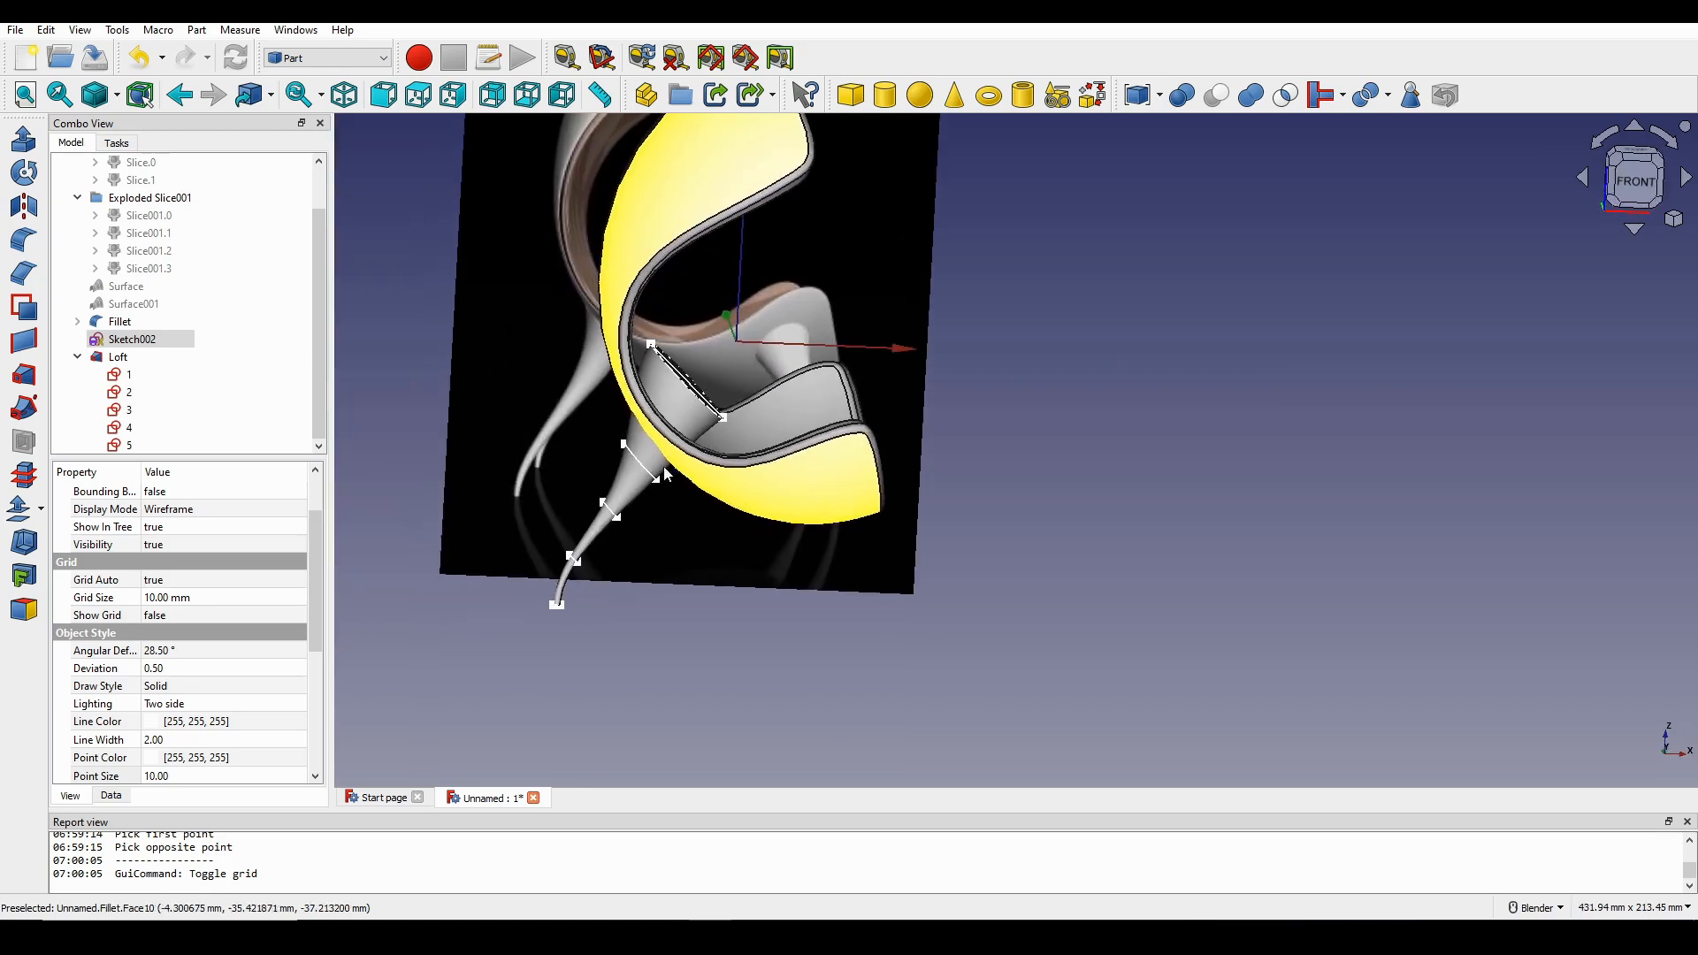
Hide the circle sketches 1 to 5 under the loft.
{"action": "left_click", "coordinate": [127, 375]}
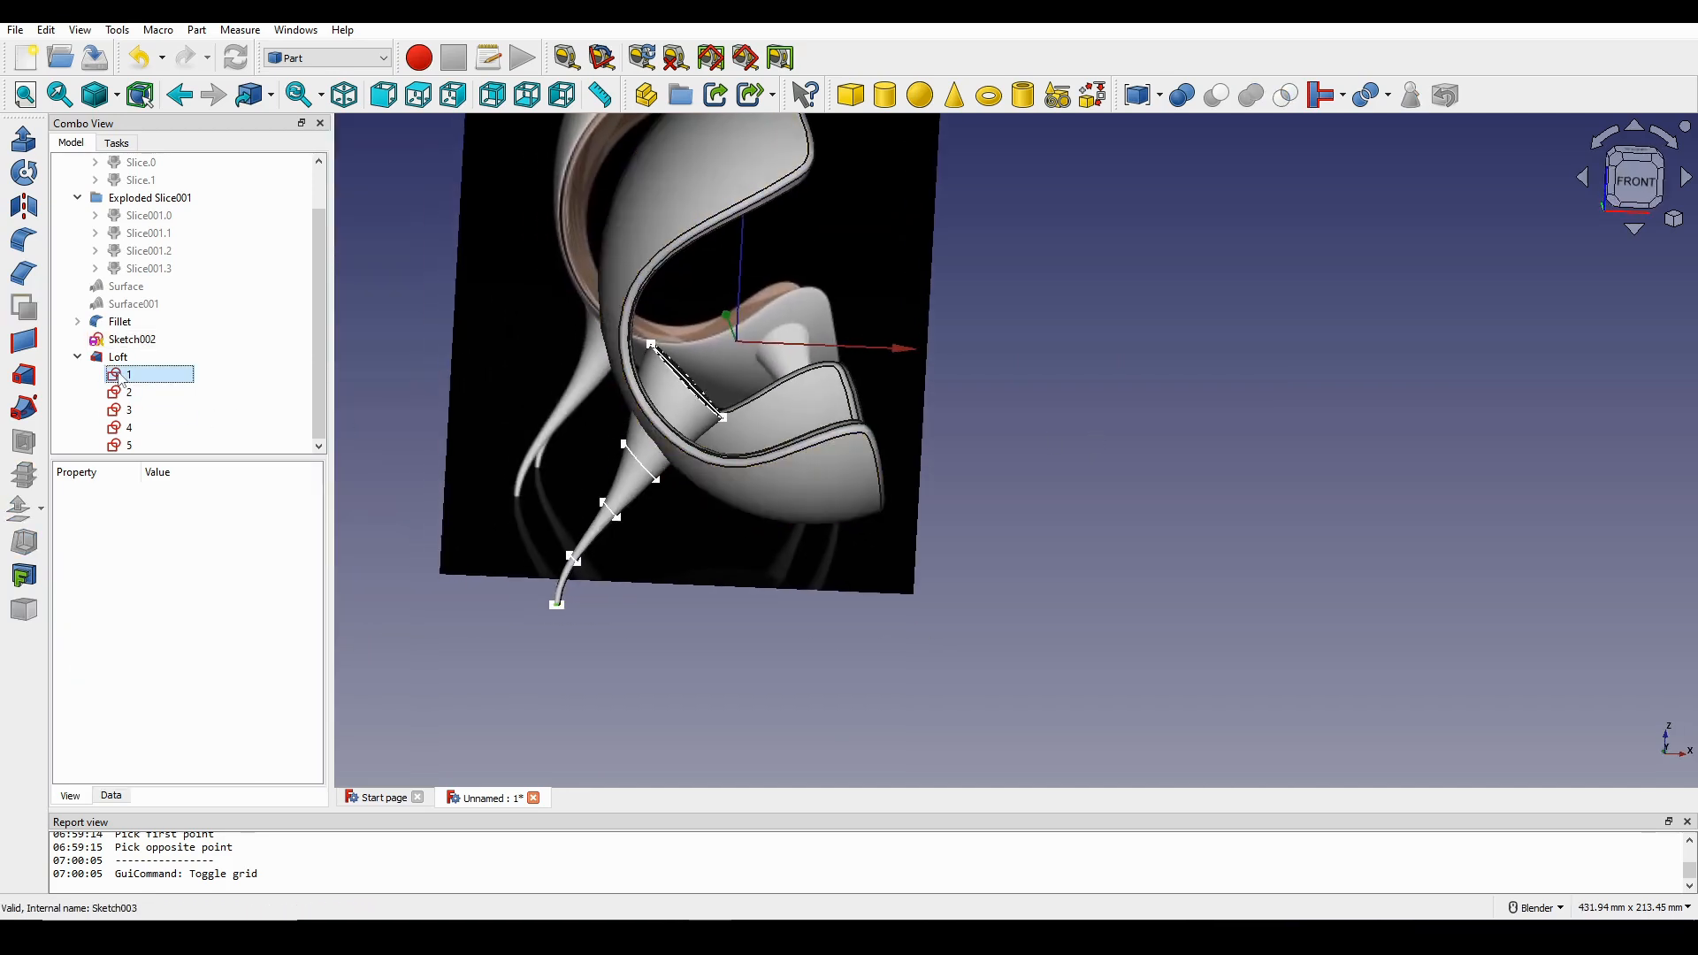
{"action": "left_click", "coordinate": [130, 444], "text": "shift"}
{"action": "key", "text": "space"}
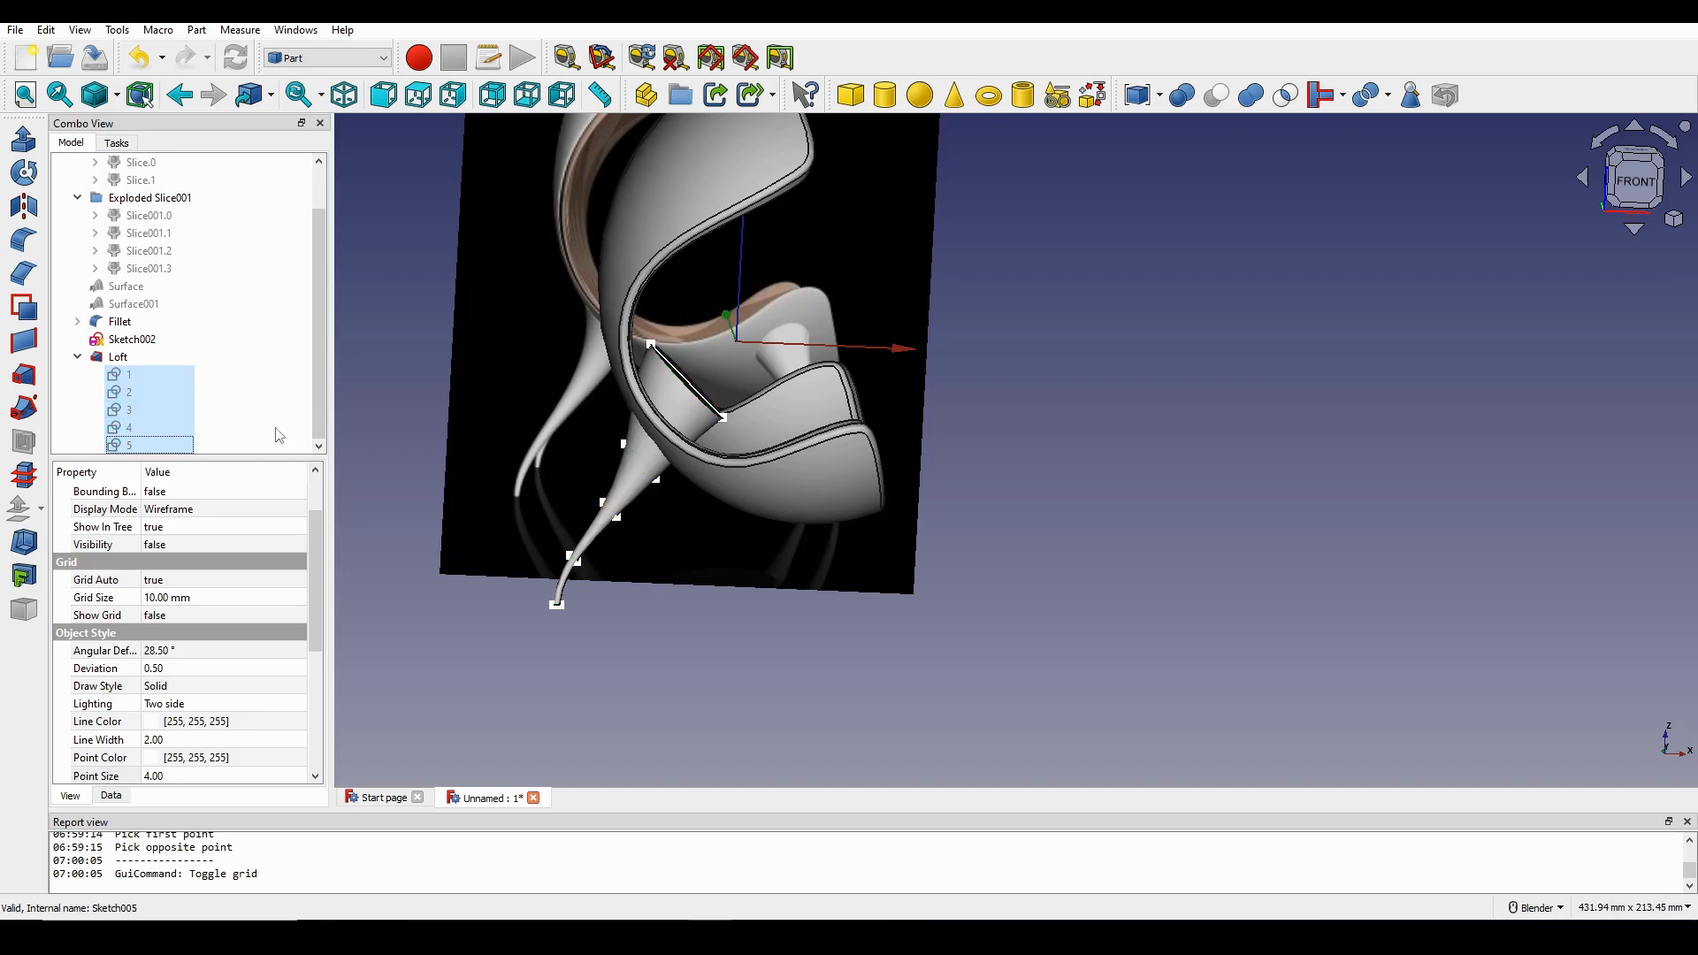
{"action": "scroll", "coordinate": [566, 436], "scroll_direction": "down", "scroll_amount": 3}
{"action": "scroll", "coordinate": [566, 501], "scroll_direction": "up", "scroll_amount": 2}
{"action": "mouse_move", "coordinate": [745, 462]}
{"action": "middle_mouse_down"}
{"action": "mouse_move", "coordinate": [1039, 455]}
{"action": "mouse_move", "coordinate": [809, 451]}
{"action": "mouse_move", "coordinate": [837, 498]}
{"action": "middle_mouse_up"}
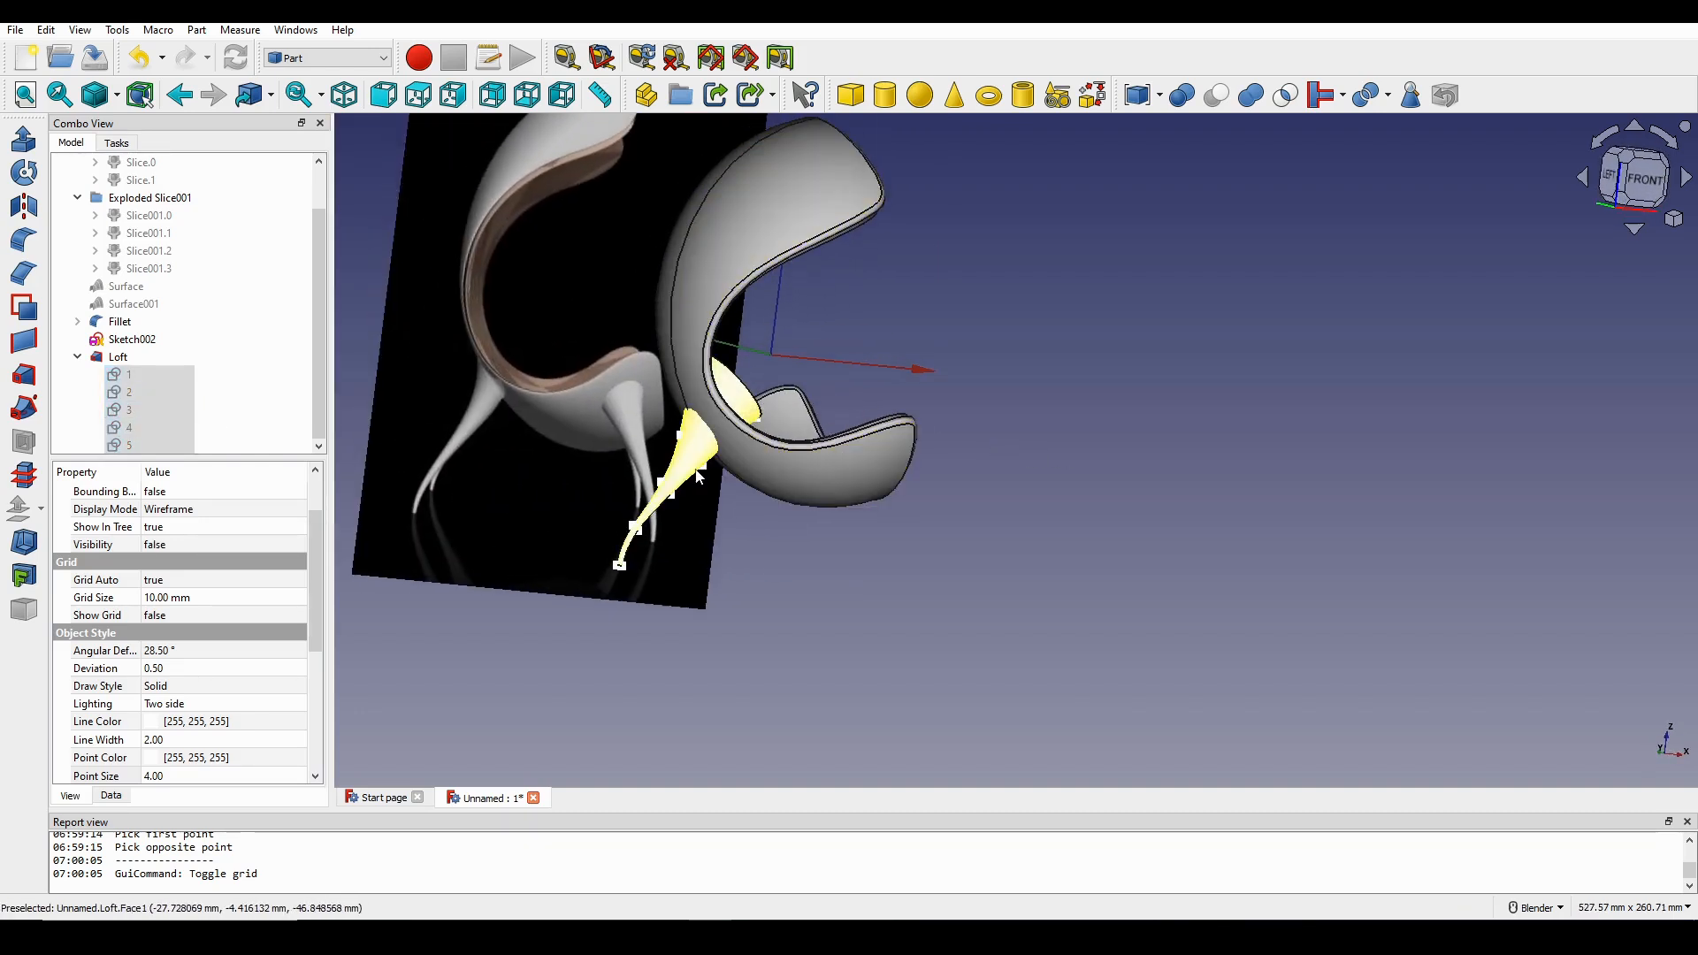
Switch to the Draft workbench and create a clone of the leg loft.
{"action": "left_click", "coordinate": [104, 359]}
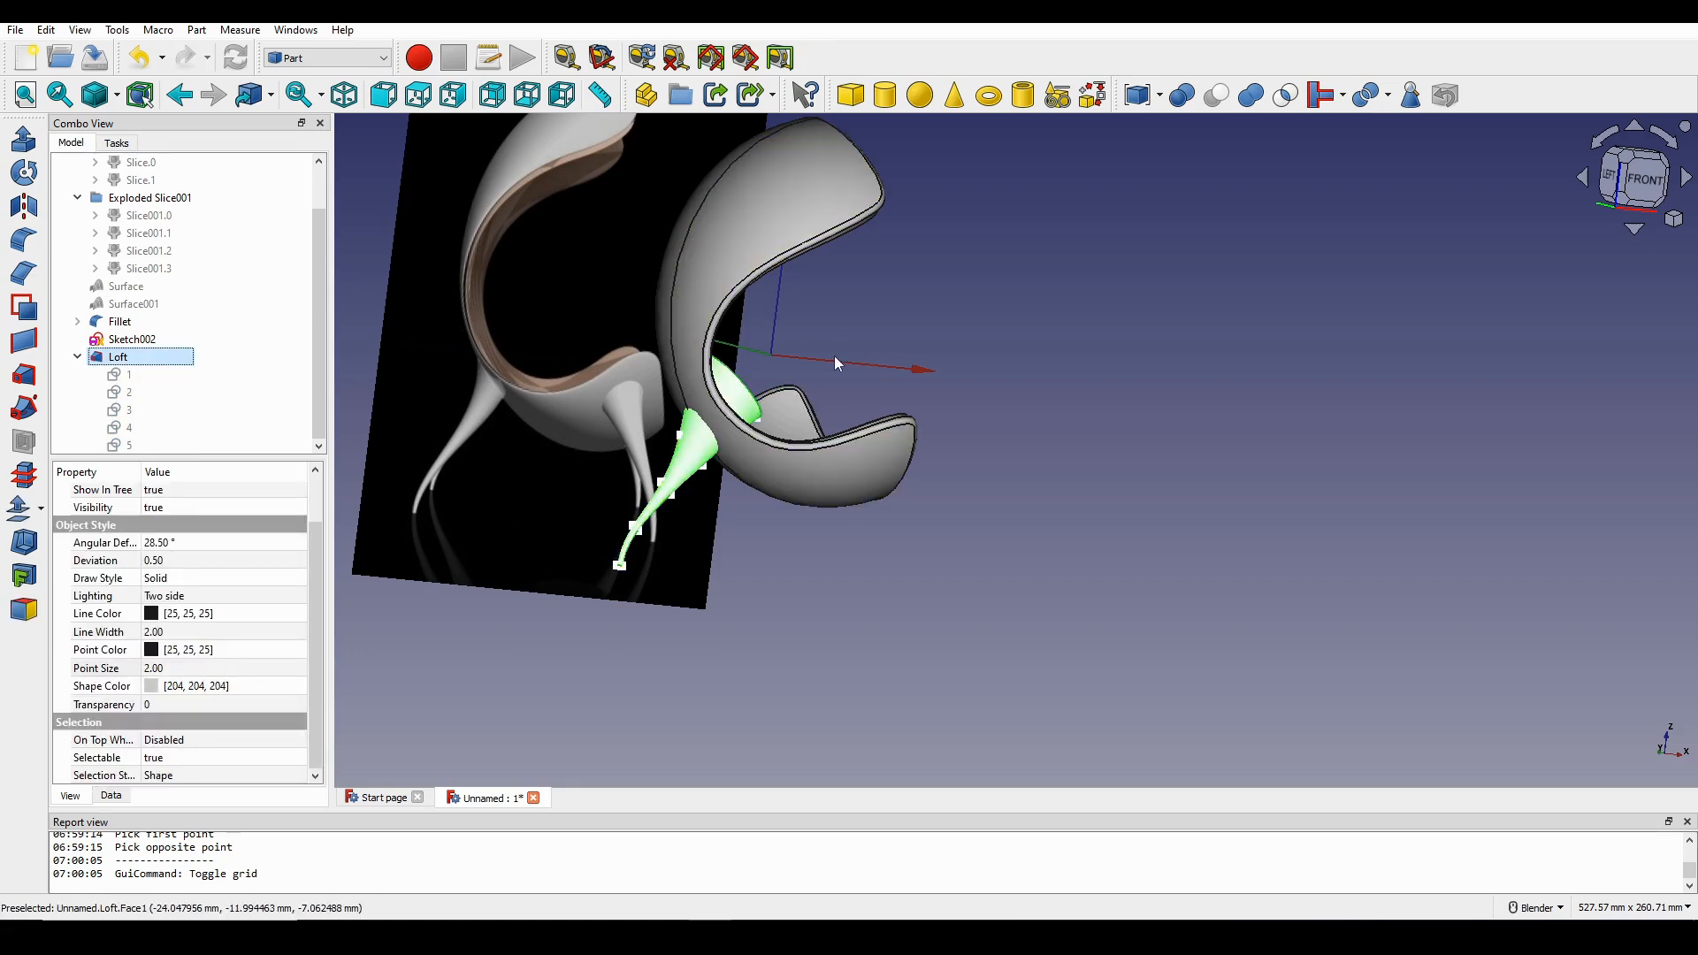
{"action": "middle_click_drag", "start_coordinate": [835, 355], "coordinate": [789, 325]}
{"action": "scroll", "coordinate": [741, 364], "scroll_direction": "up", "scroll_amount": 2}
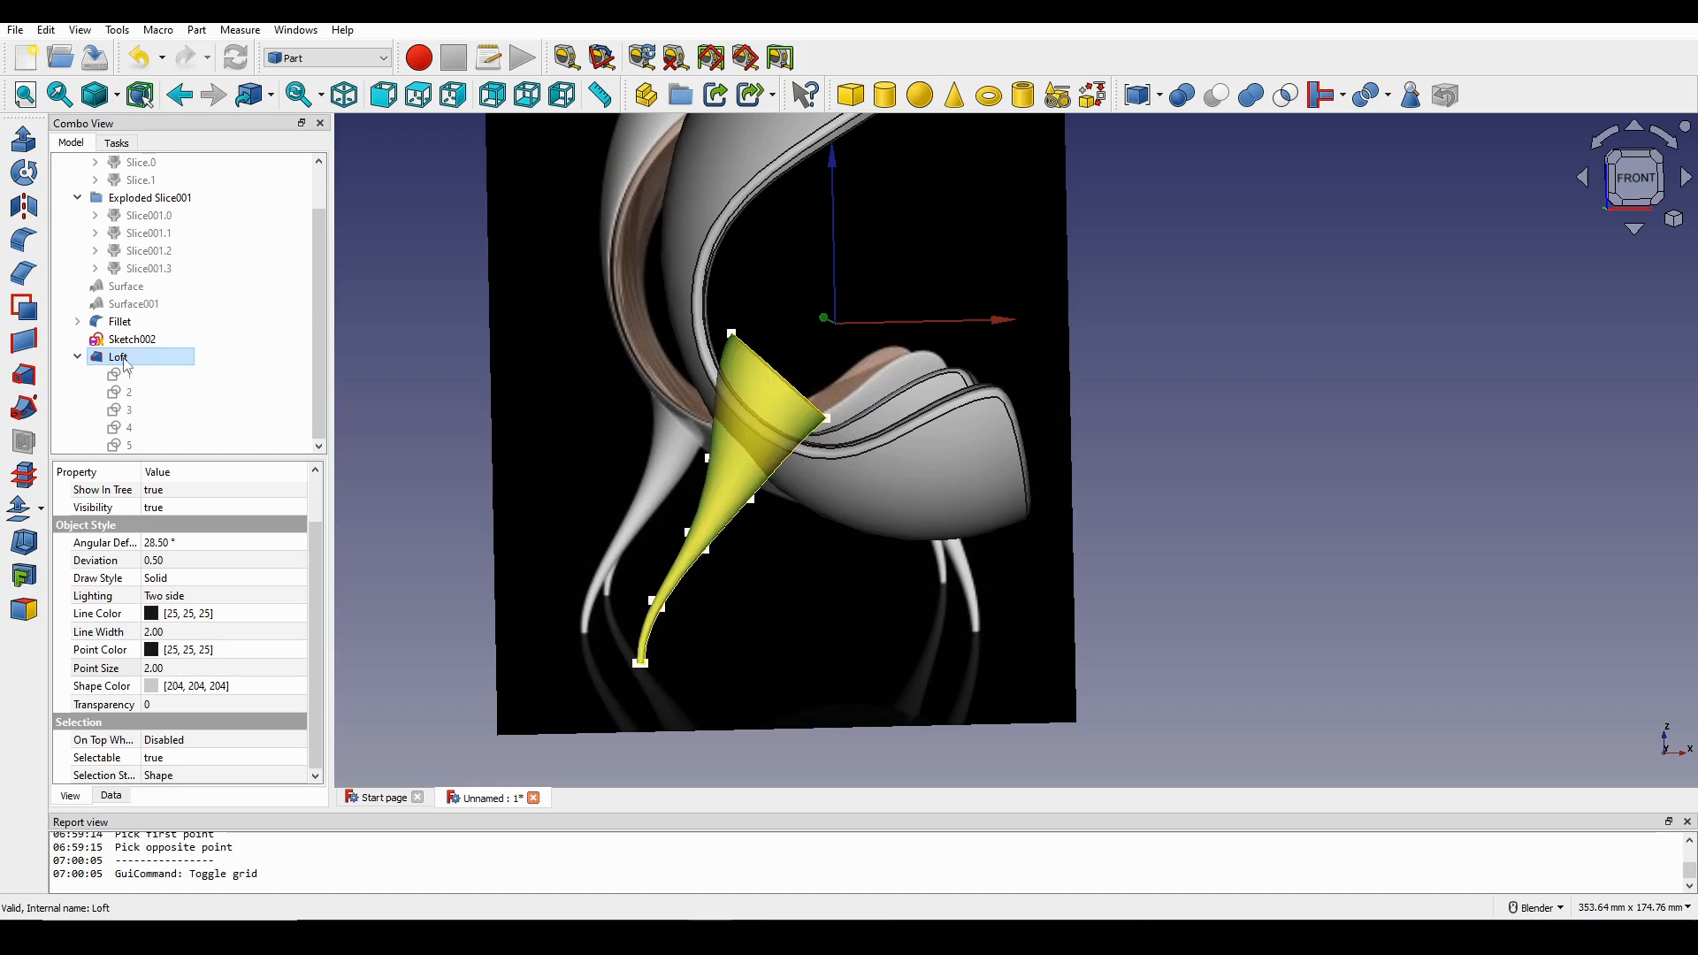
{"action": "left_click", "coordinate": [124, 358]}
{"action": "left_click", "coordinate": [318, 58]}
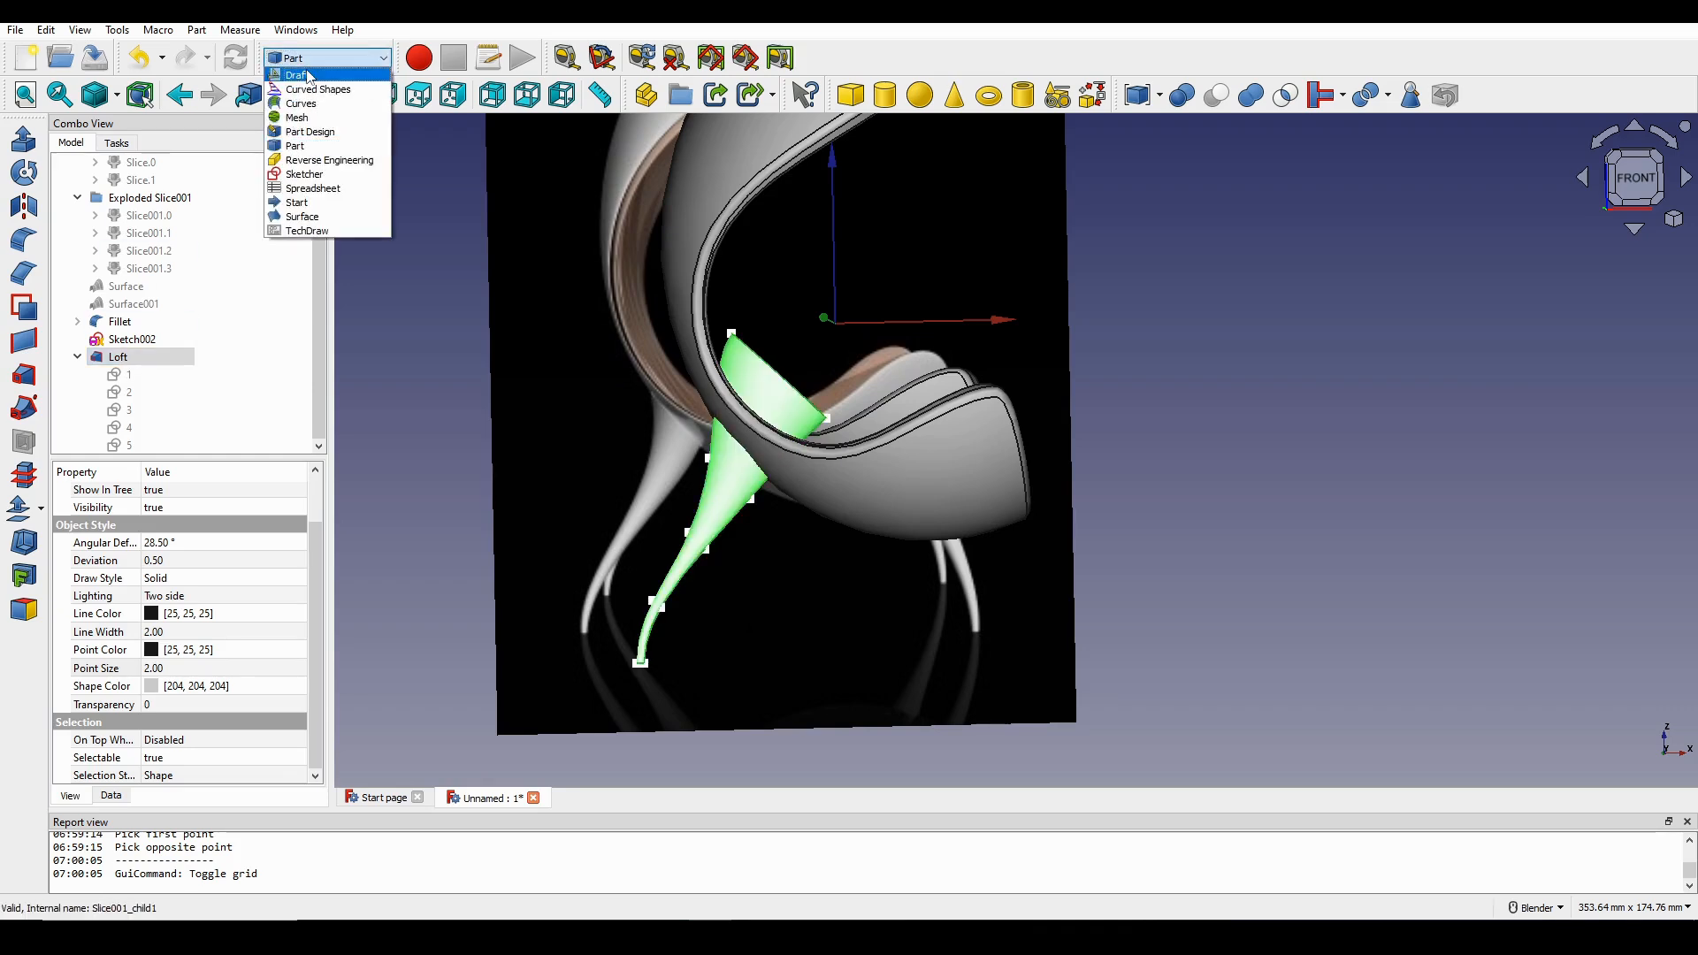
{"action": "left_click", "coordinate": [297, 75]}
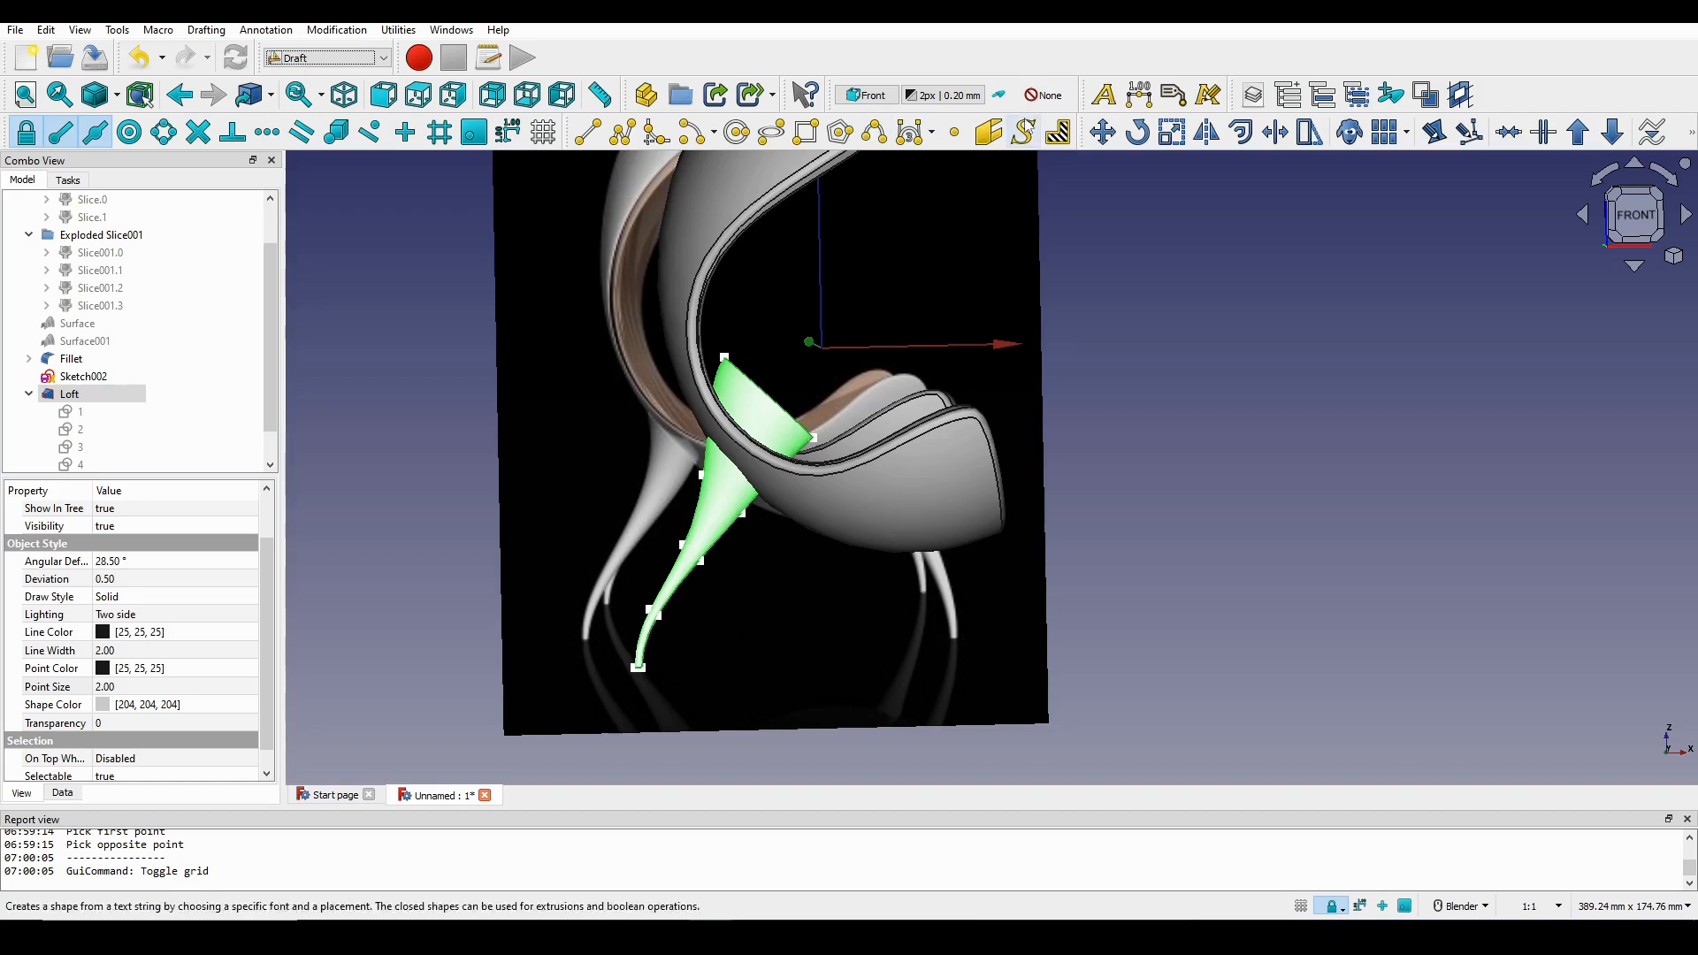
{"action": "left_click", "coordinate": [1348, 133]}
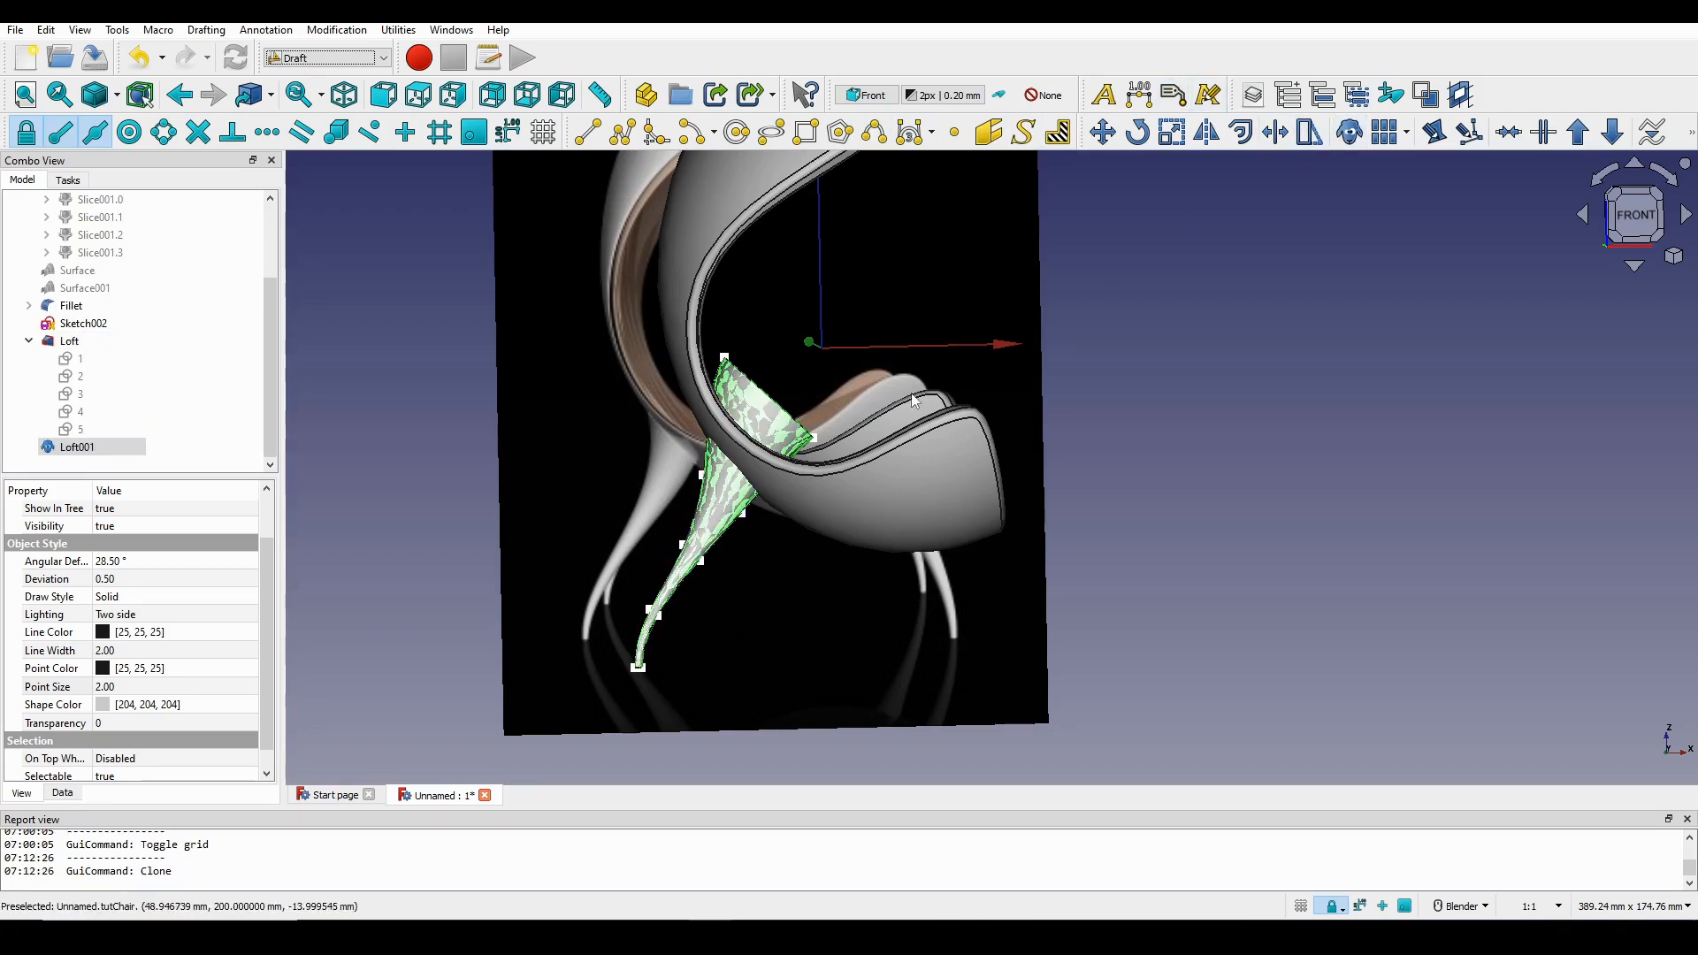
Hide the original leg loft and select its clone.
{"action": "scroll", "coordinate": [639, 699], "scroll_direction": "up", "scroll_amount": 2}
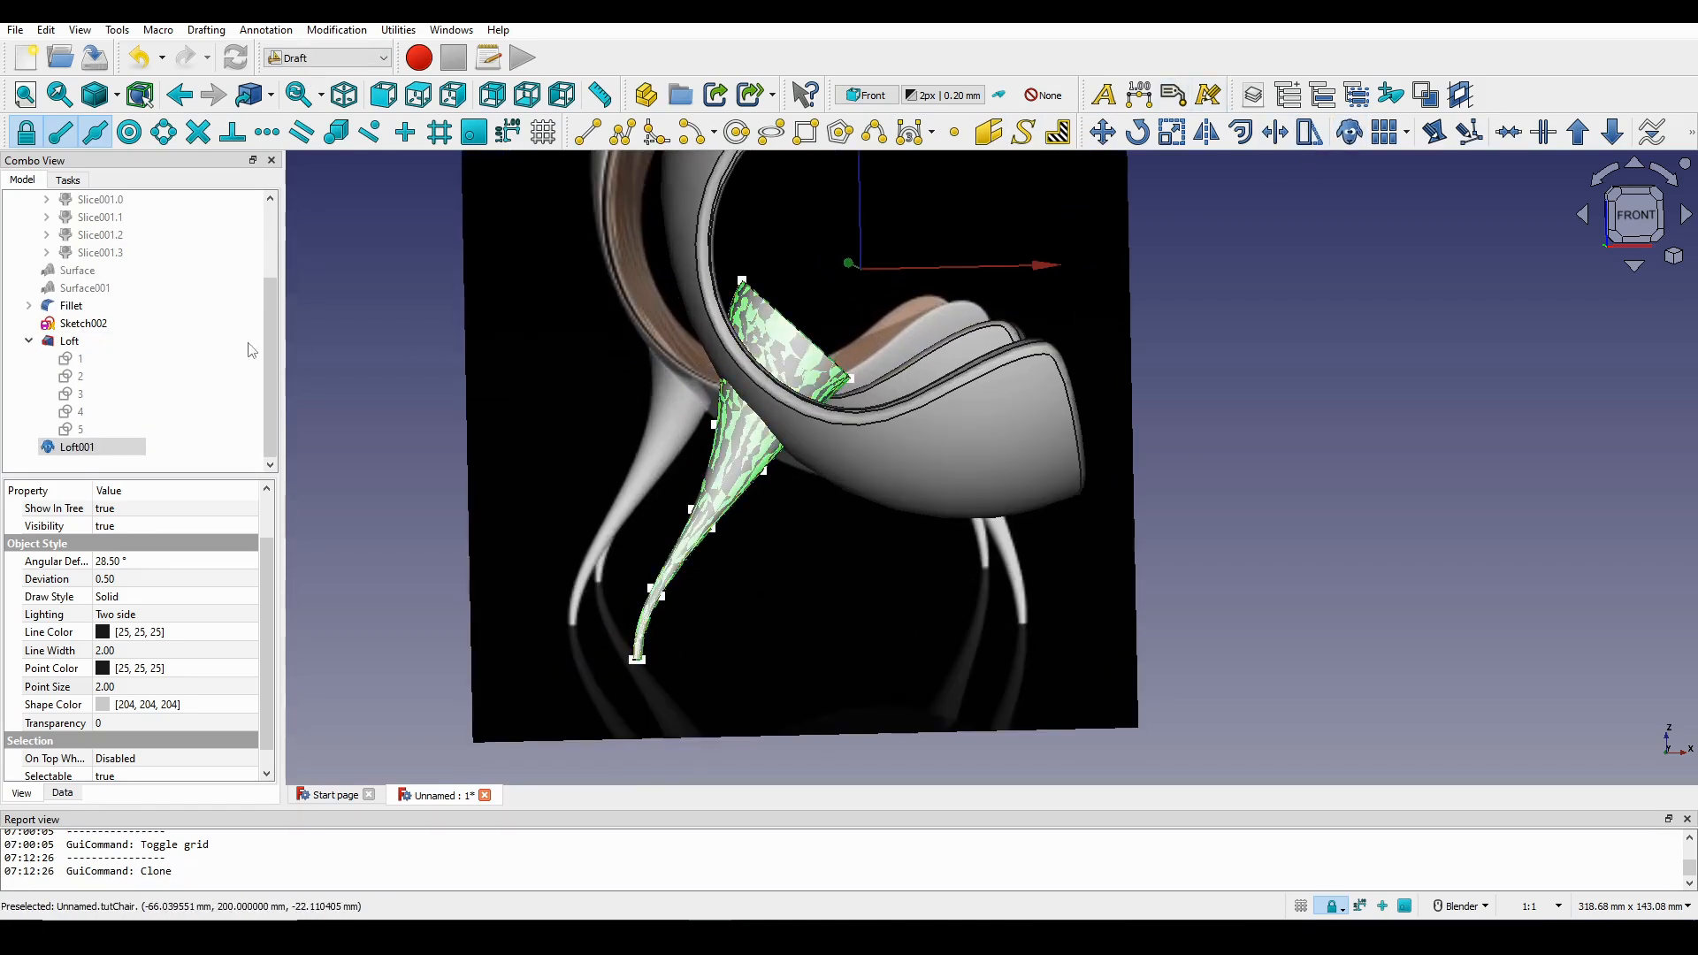
{"action": "left_click", "coordinate": [124, 344]}
{"action": "key", "text": "space"}
{"action": "middle_click_drag", "start_coordinate": [1009, 564], "coordinate": [834, 558]}
{"action": "left_click", "coordinate": [86, 449]}
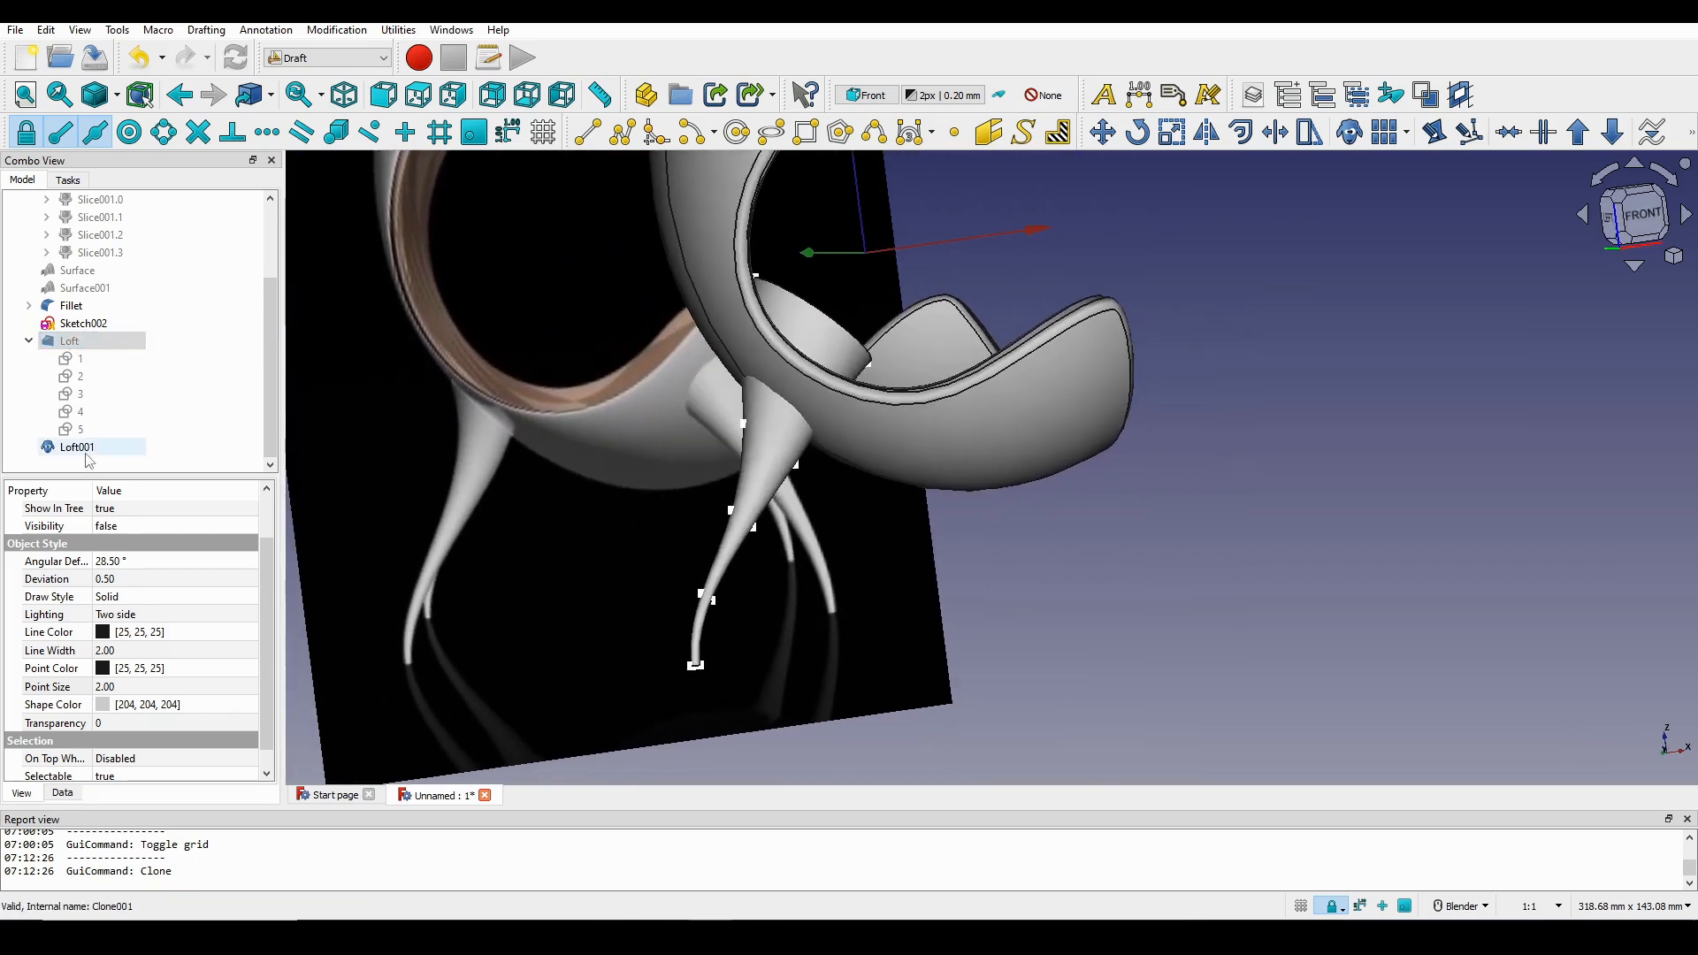
Start transforming the cloned leg and move it 13 mm in the negative Y direction, away from the chair's centre line.
{"action": "scroll", "coordinate": [872, 502], "scroll_direction": "down", "scroll_amount": 2}
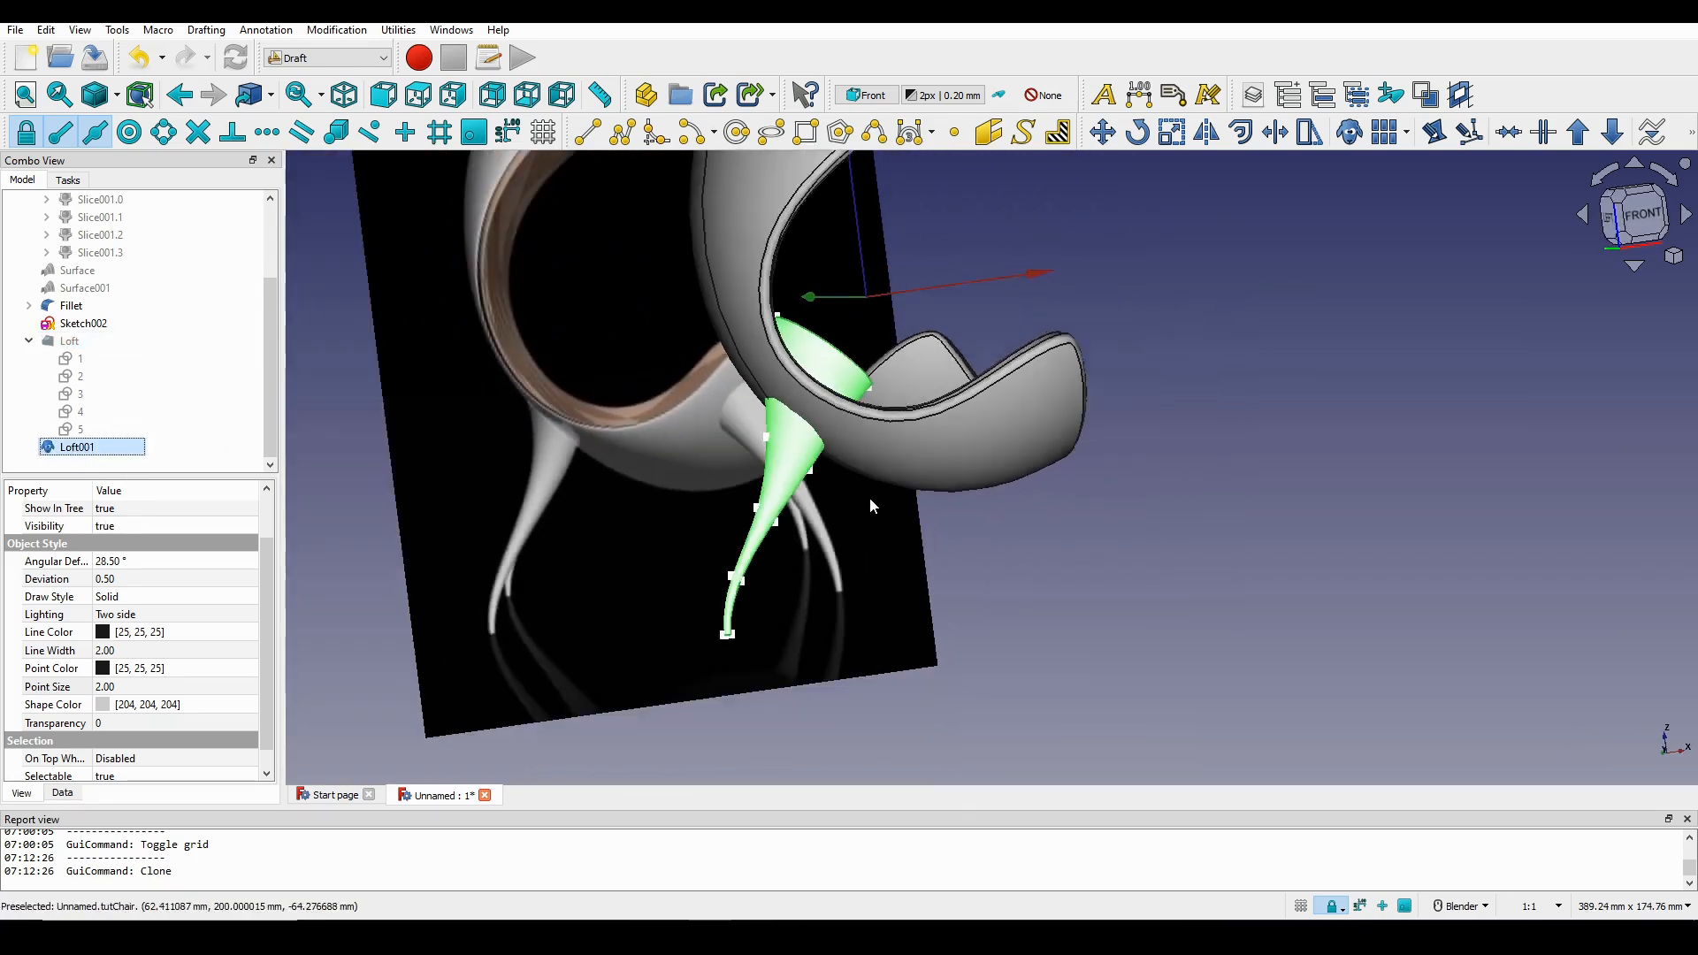
{"action": "middle_click_drag", "start_coordinate": [872, 503], "coordinate": [666, 460]}
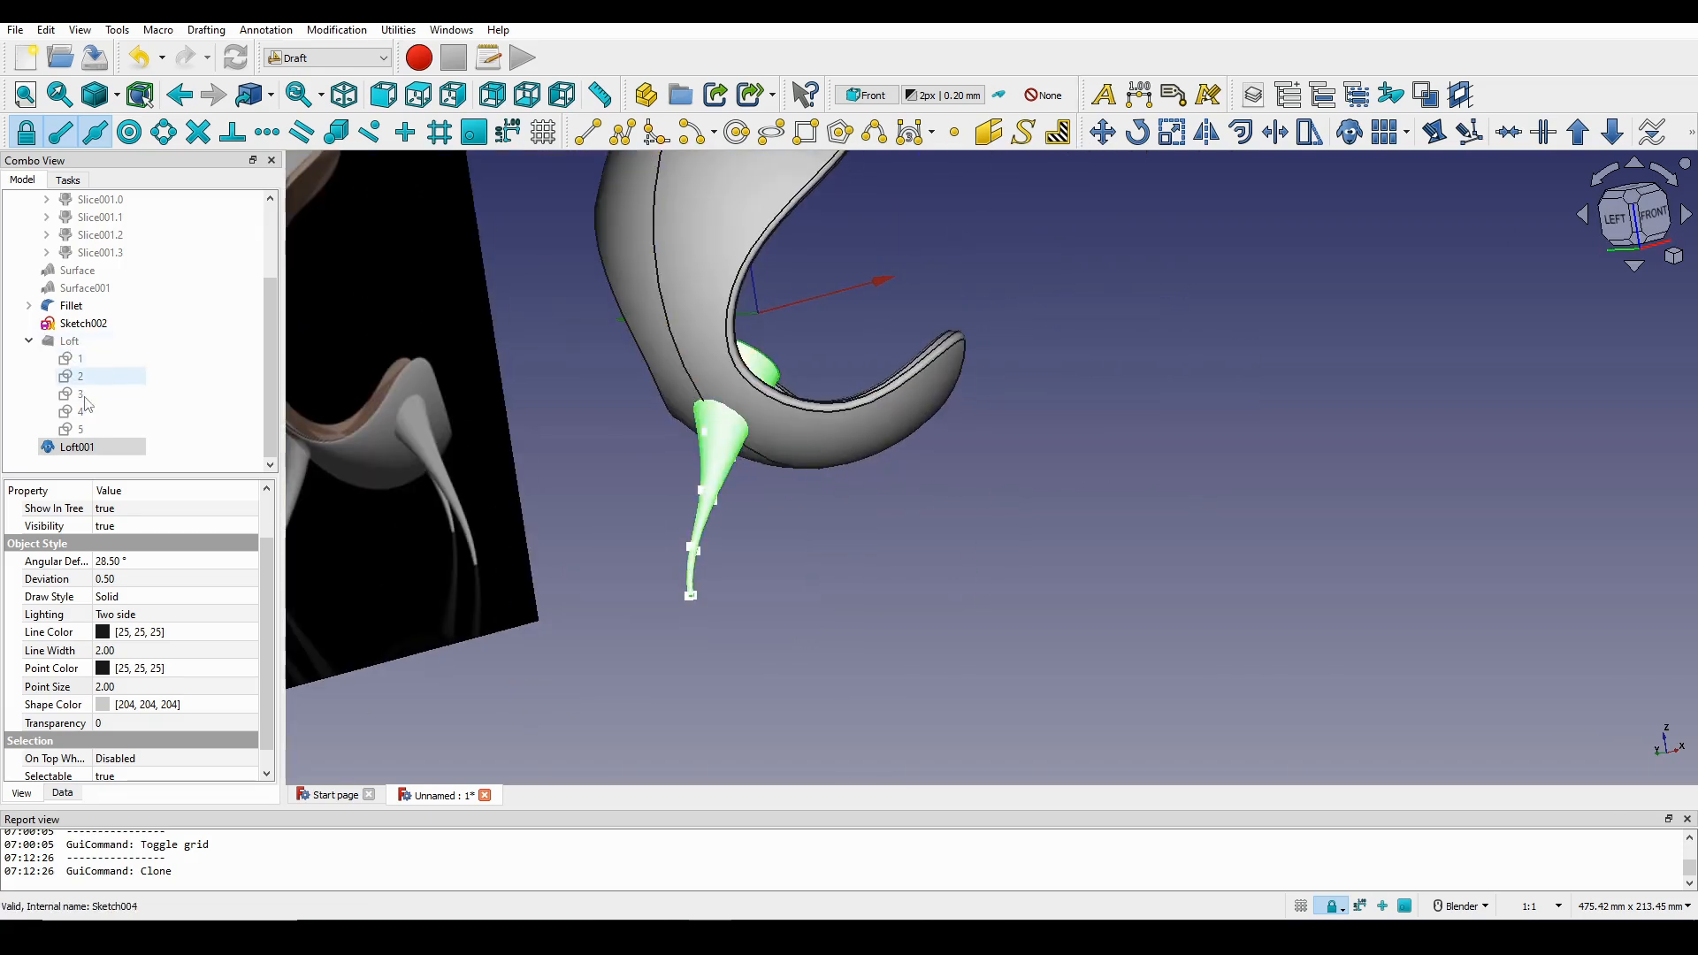
{"action": "right_click", "coordinate": [76, 447]}
{"action": "left_click", "coordinate": [148, 14]}
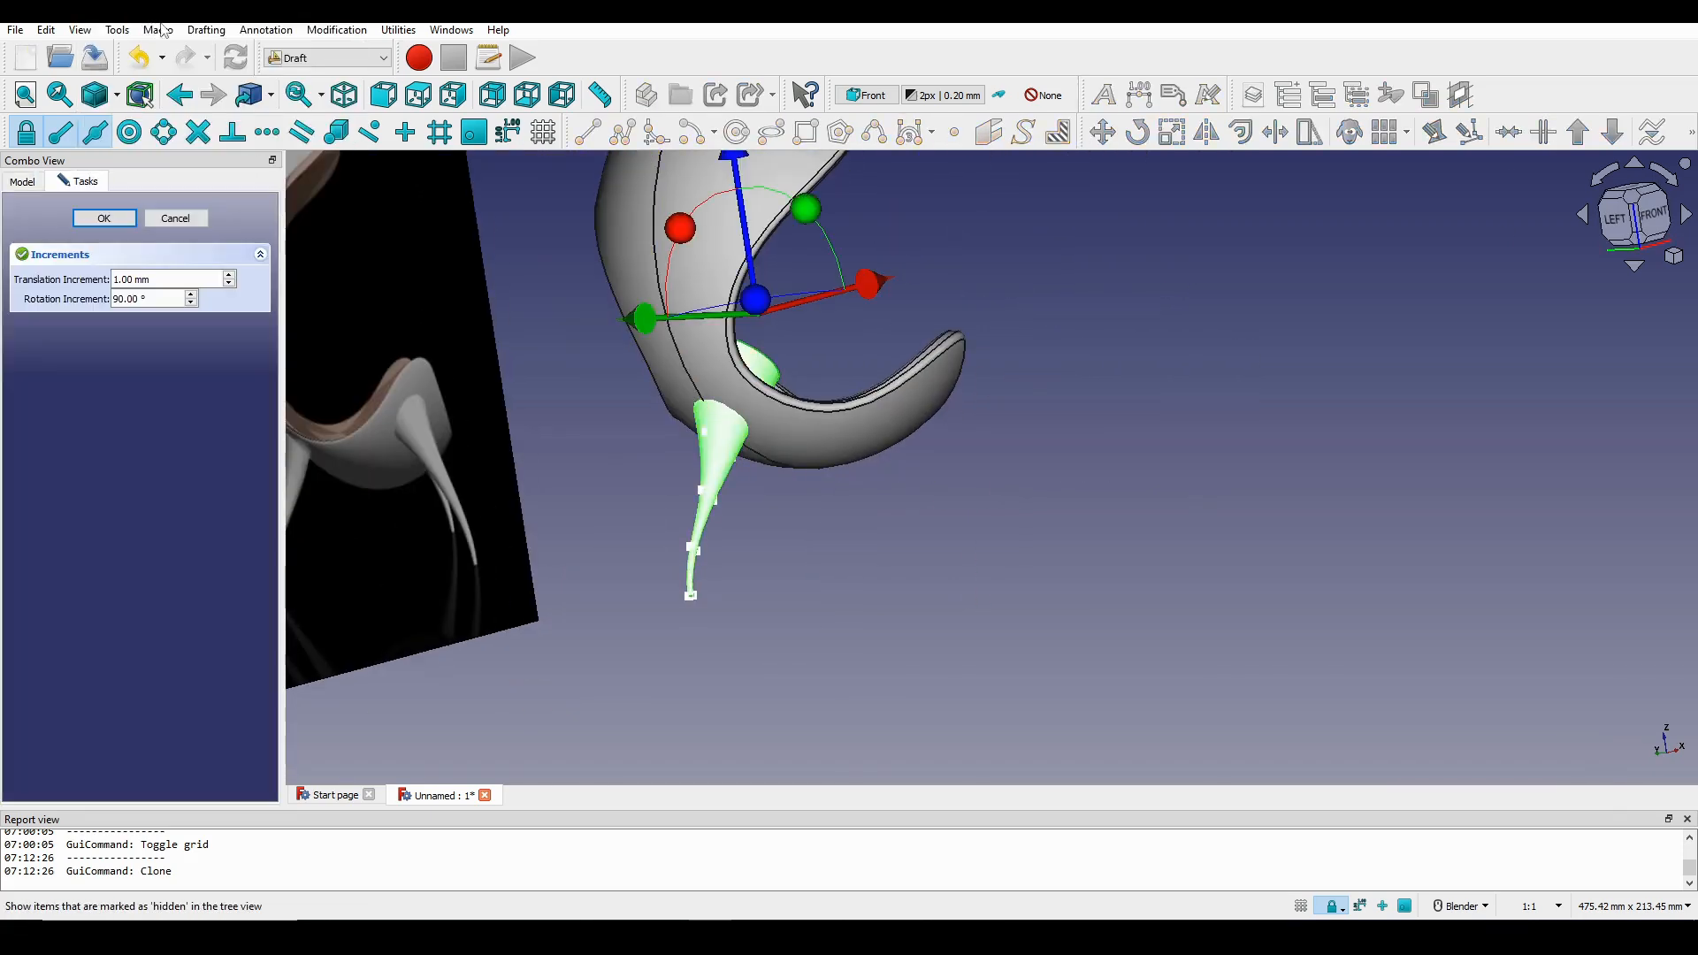
{"action": "middle_click_drag", "start_coordinate": [943, 341], "coordinate": [981, 378]}
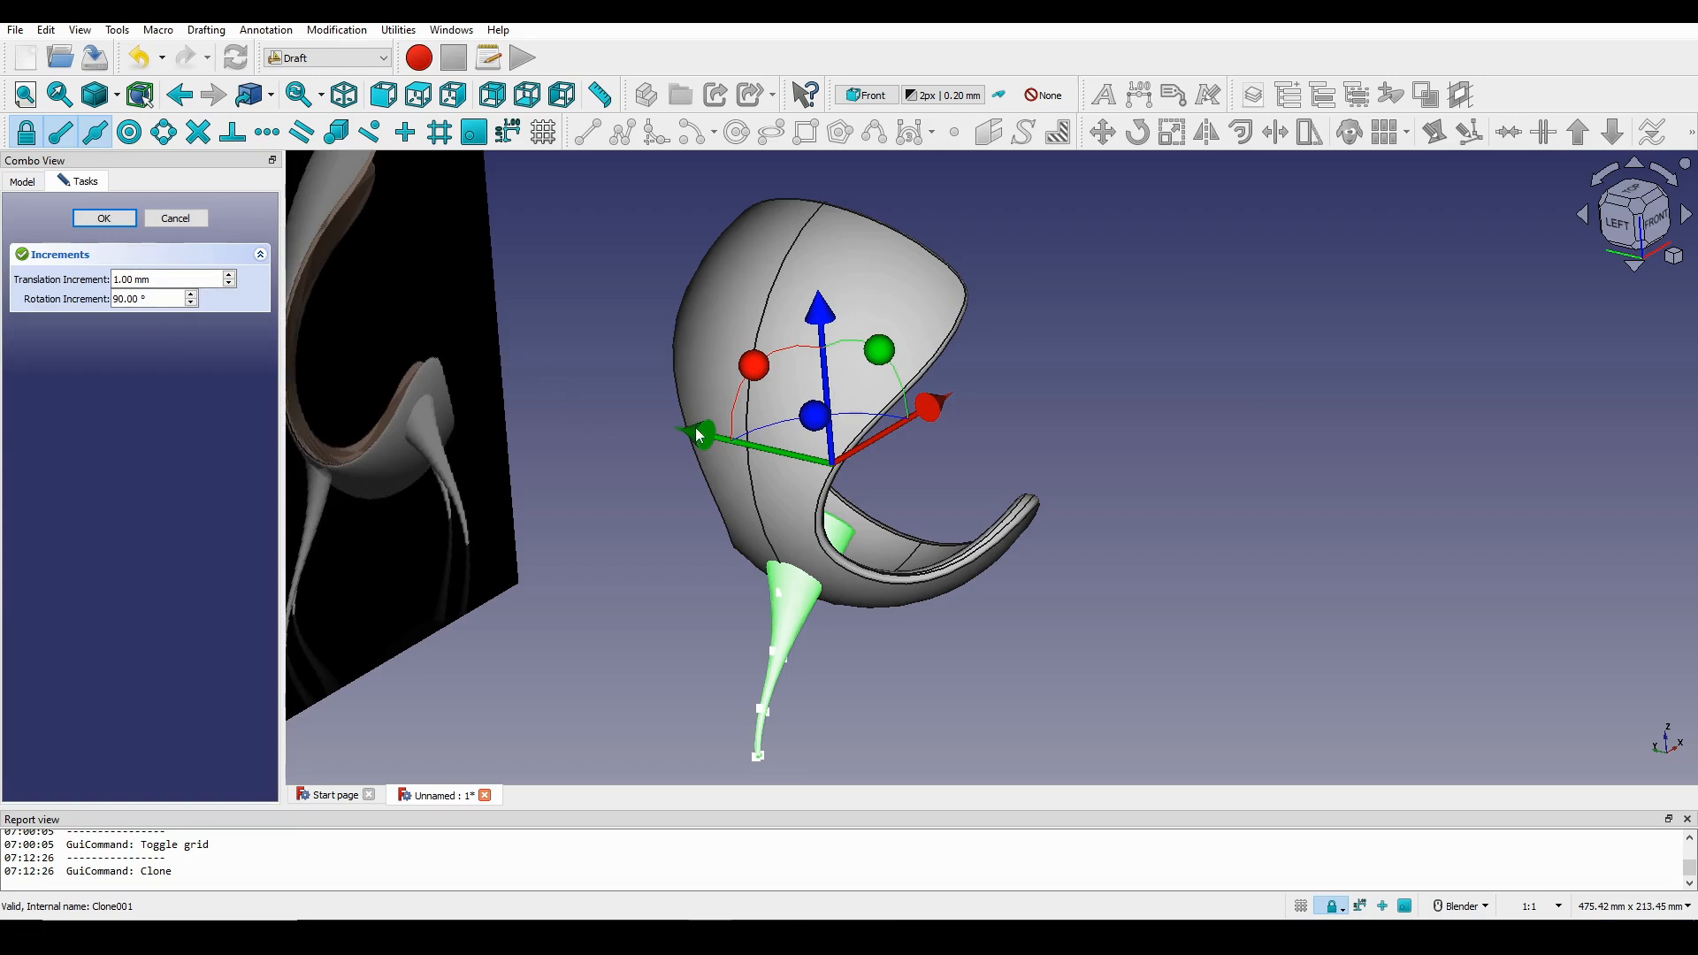
{"action": "left_click_drag", "start_coordinate": [699, 434], "coordinate": [731, 452]}
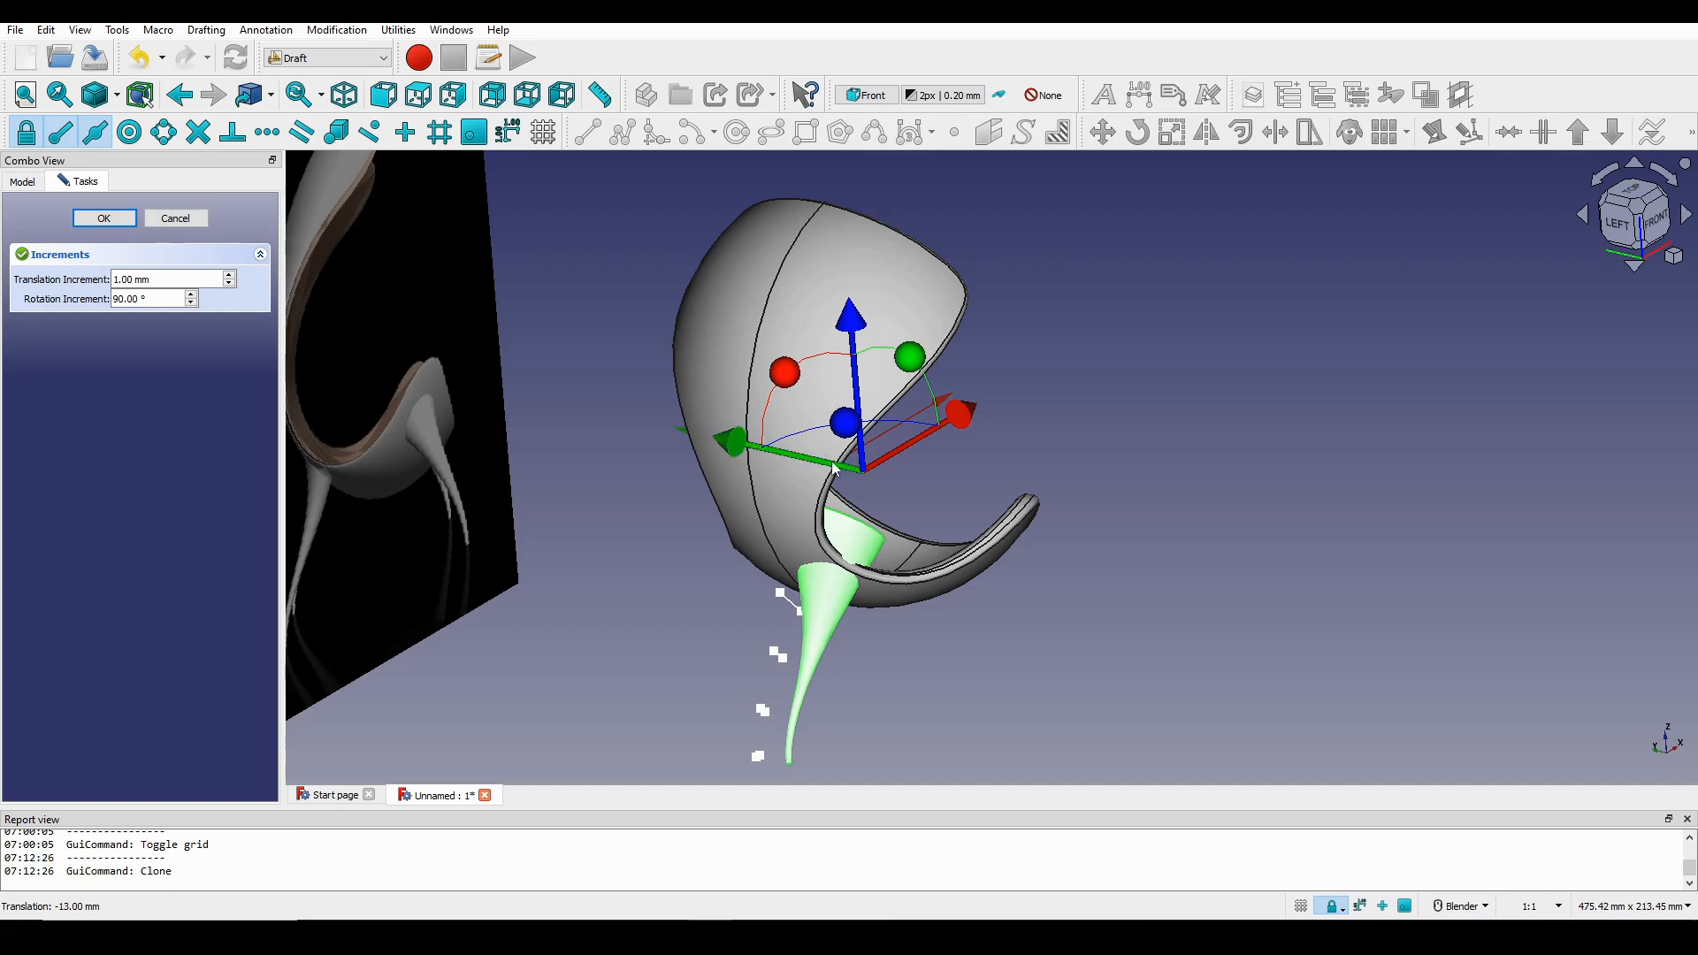
Set the rotation increment to 1° and rotate the cloned leg by -15° about the X axis so its foot splays outward.
{"action": "scroll", "coordinate": [867, 486], "scroll_direction": "down", "scroll_amount": 3}
{"action": "middle_click_drag", "start_coordinate": [876, 491], "coordinate": [1159, 447]}
{"action": "scroll", "coordinate": [885, 430], "scroll_direction": "up", "scroll_amount": 3}
{"action": "middle_click_drag", "start_coordinate": [953, 431], "coordinate": [875, 421]}
{"action": "scroll", "coordinate": [877, 428], "scroll_direction": "up", "scroll_amount": 2}
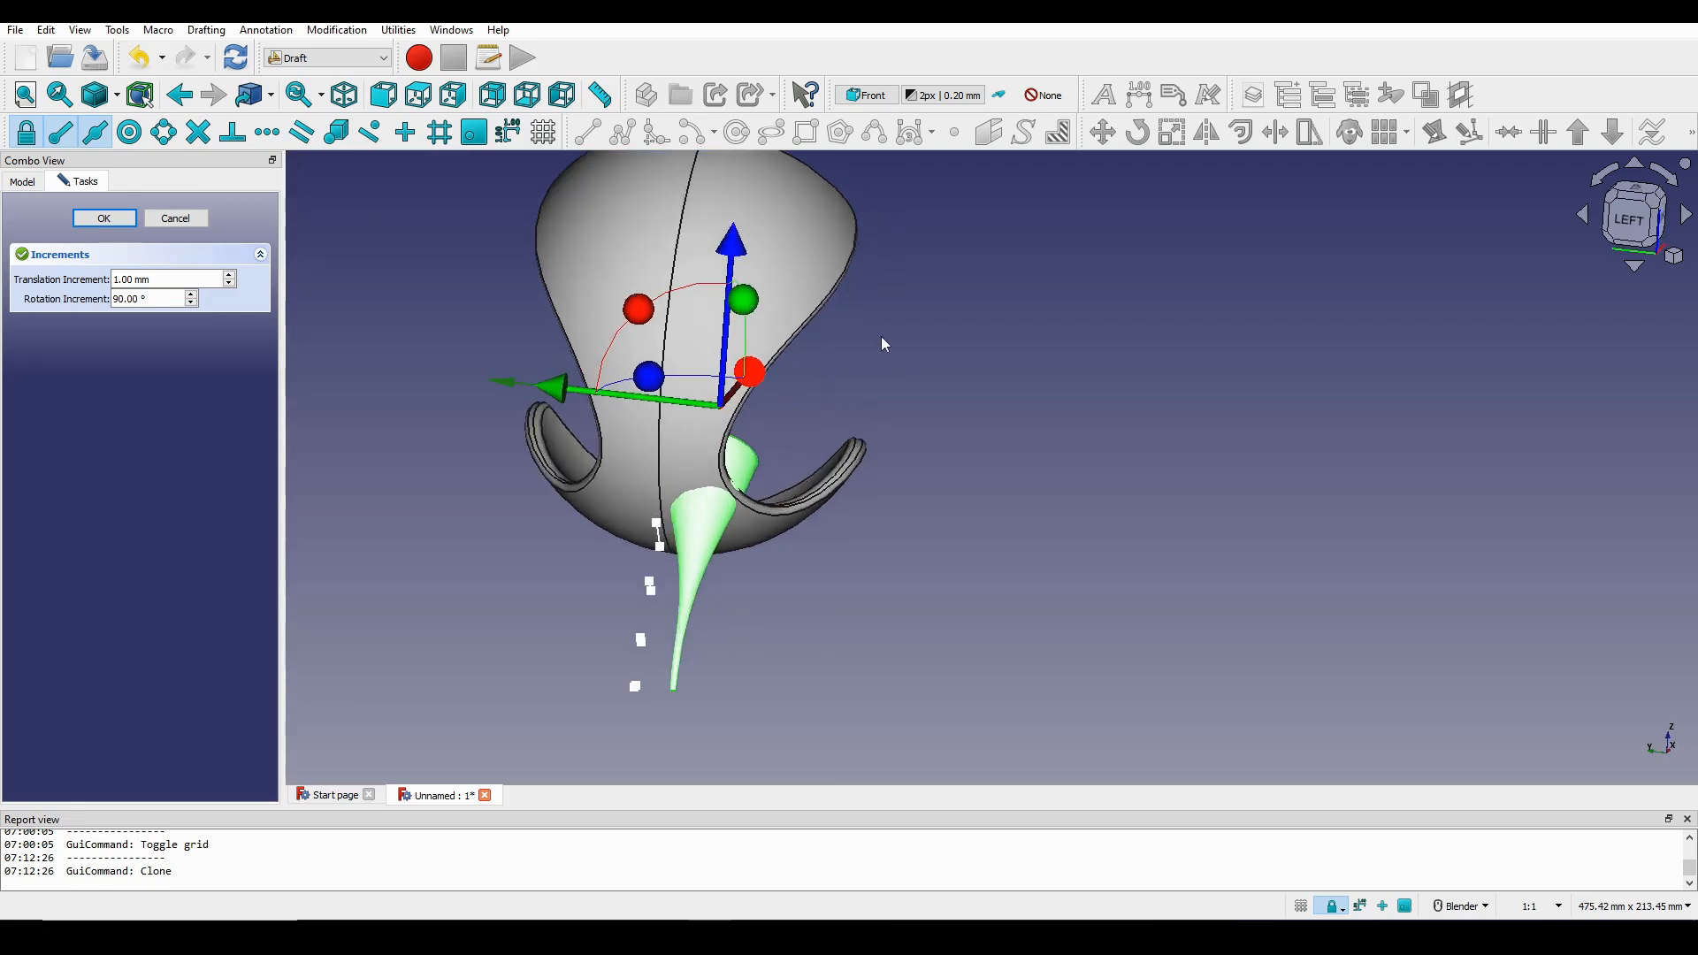
{"action": "left_click", "coordinate": [1631, 219]}
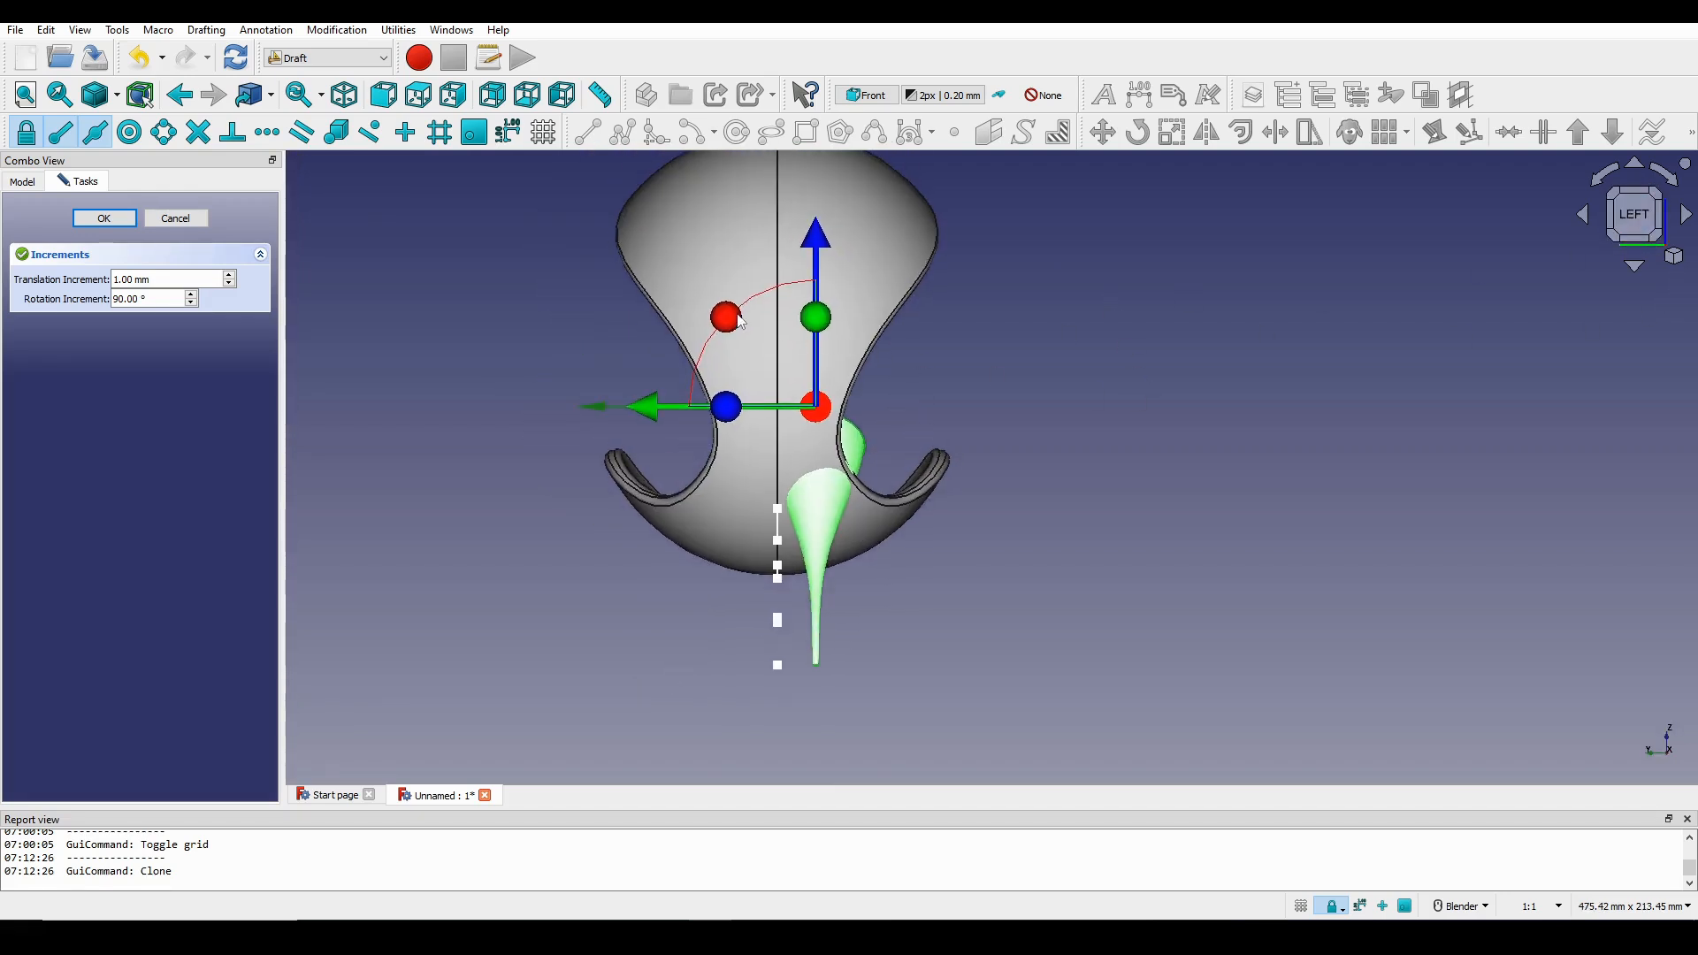
{"action": "left_click_drag", "start_coordinate": [738, 322], "coordinate": [731, 326]}
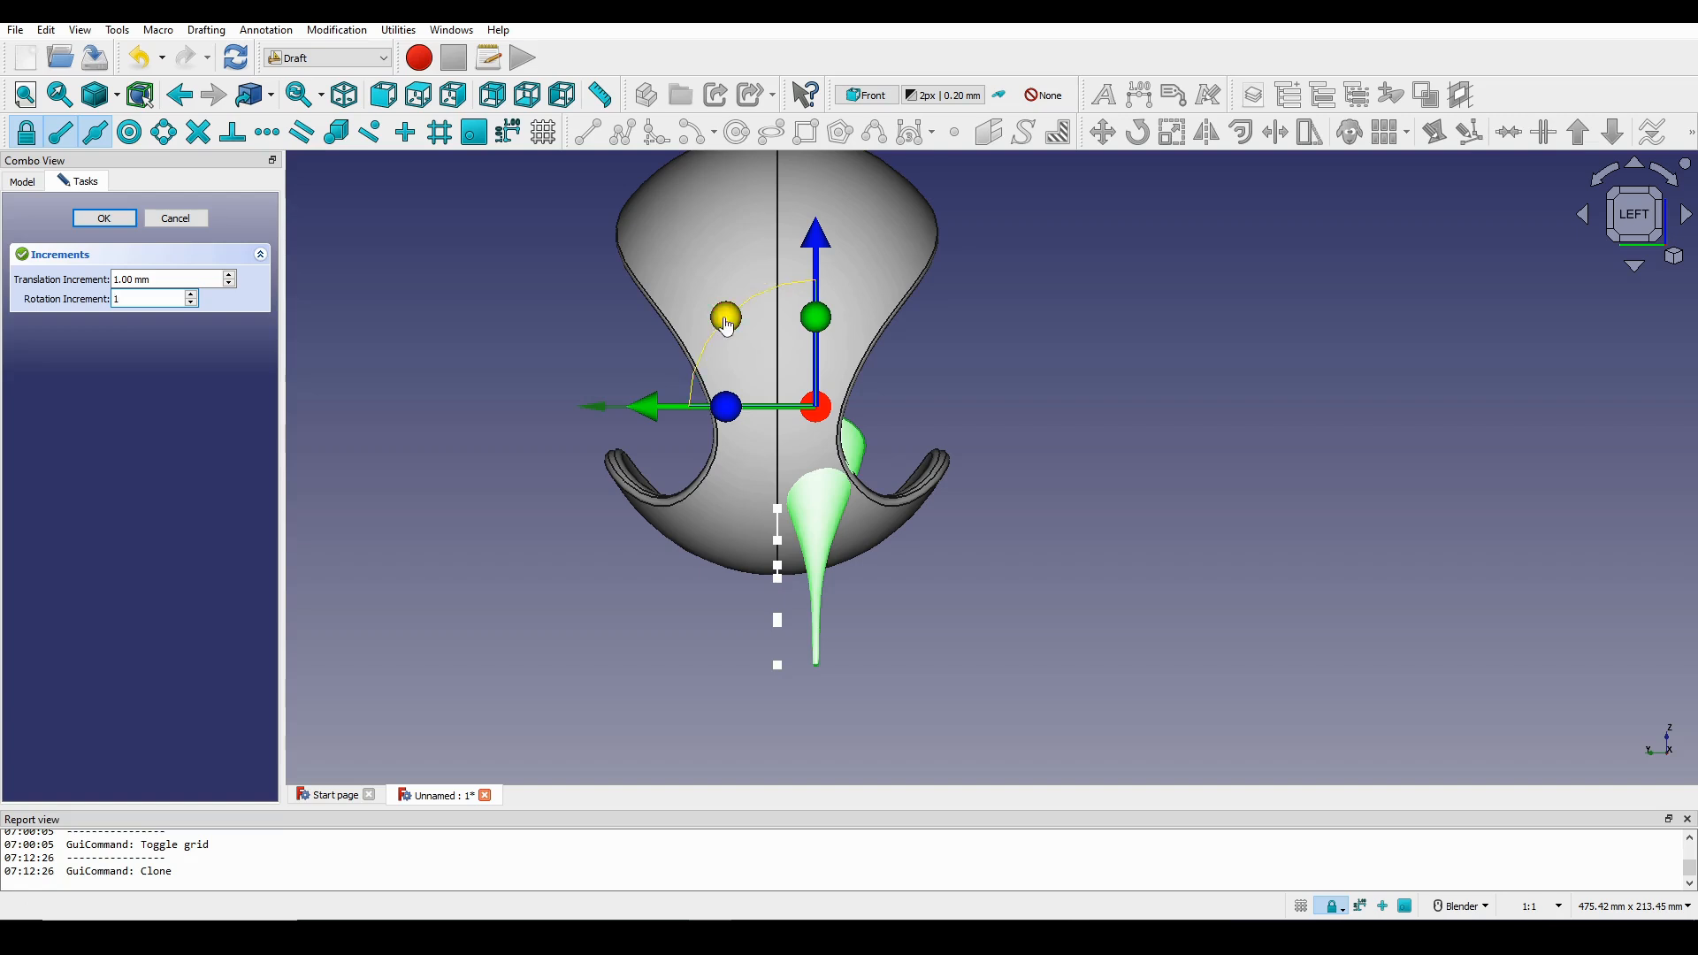
{"action": "left_click_drag", "start_coordinate": [728, 328], "coordinate": [724, 366]}
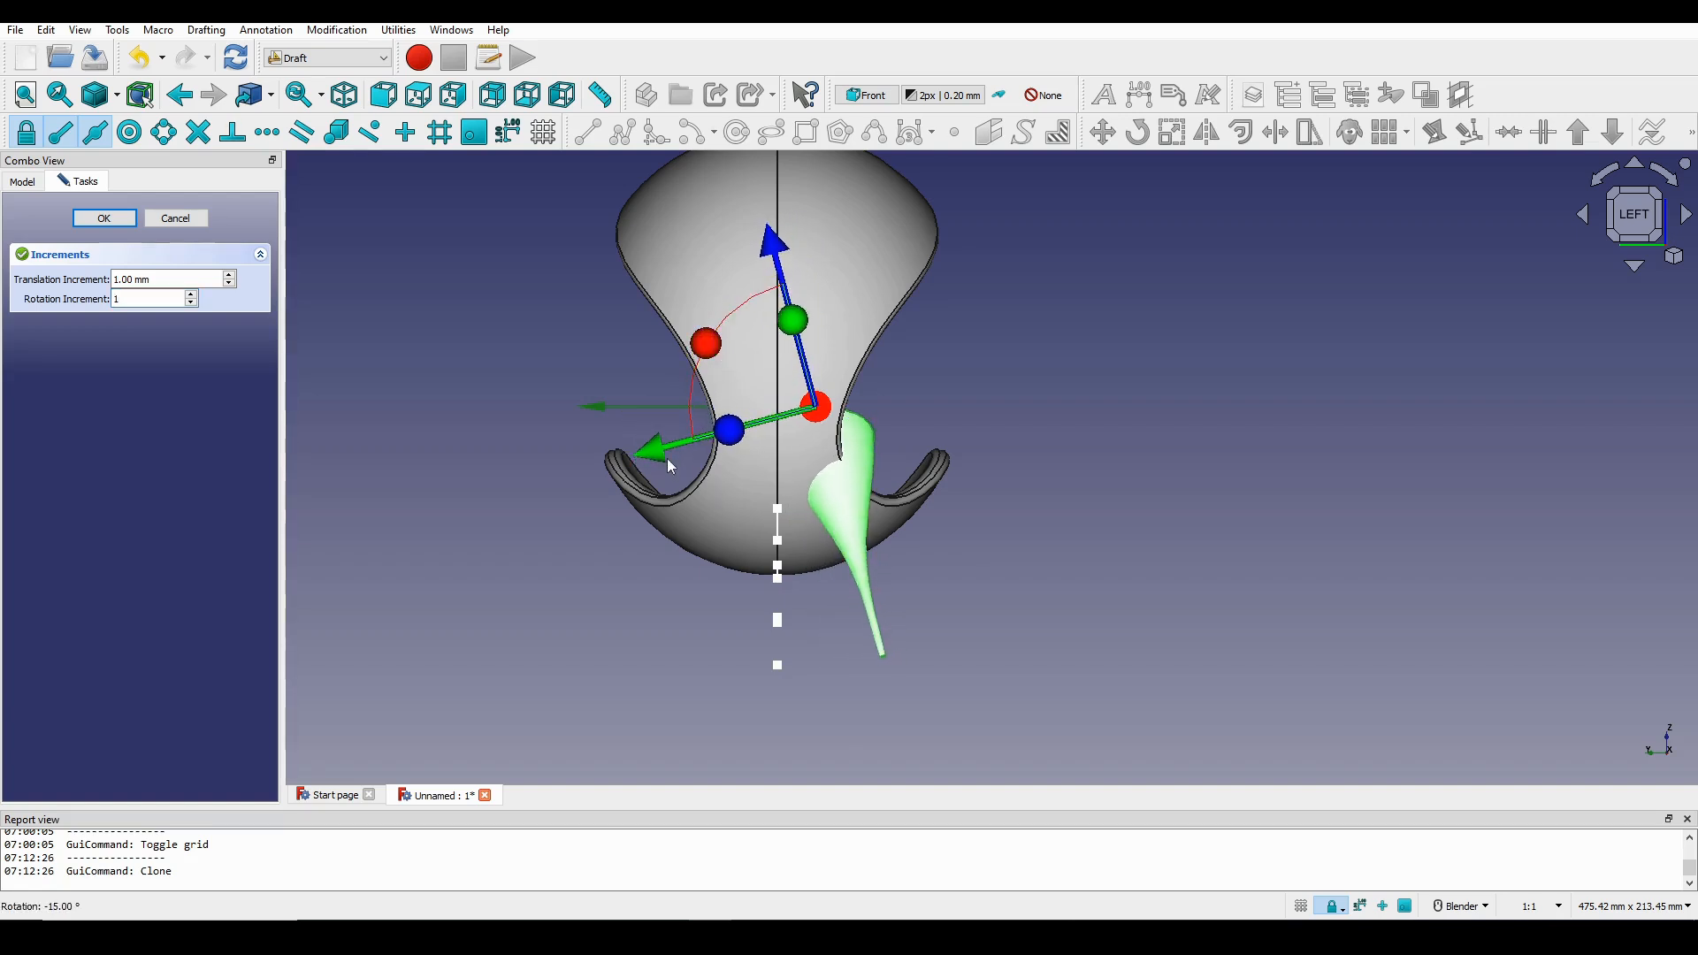
Shift the tilted leg clone 7 mm along its own Y axis toward the chair's centre, check its fit with the seat, and accept the transform.
{"action": "left_click_drag", "start_coordinate": [663, 456], "coordinate": [643, 464]}
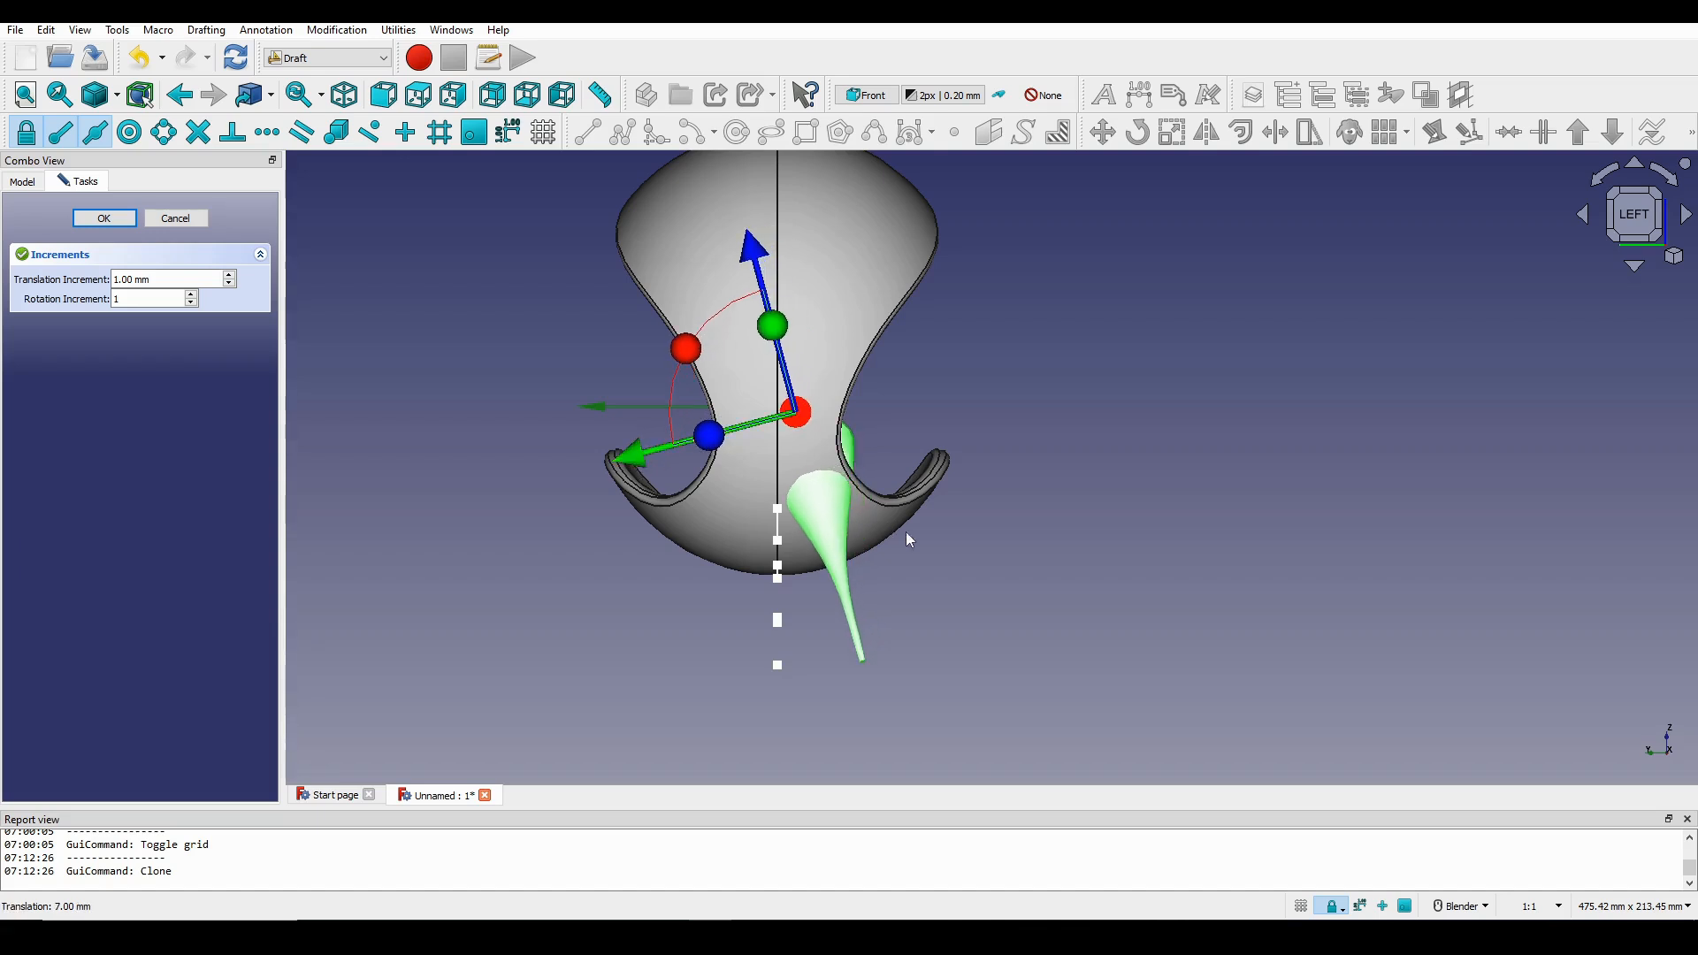
{"action": "scroll", "coordinate": [906, 532], "scroll_direction": "down", "scroll_amount": 1}
{"action": "middle_click_drag", "start_coordinate": [936, 554], "coordinate": [619, 540]}
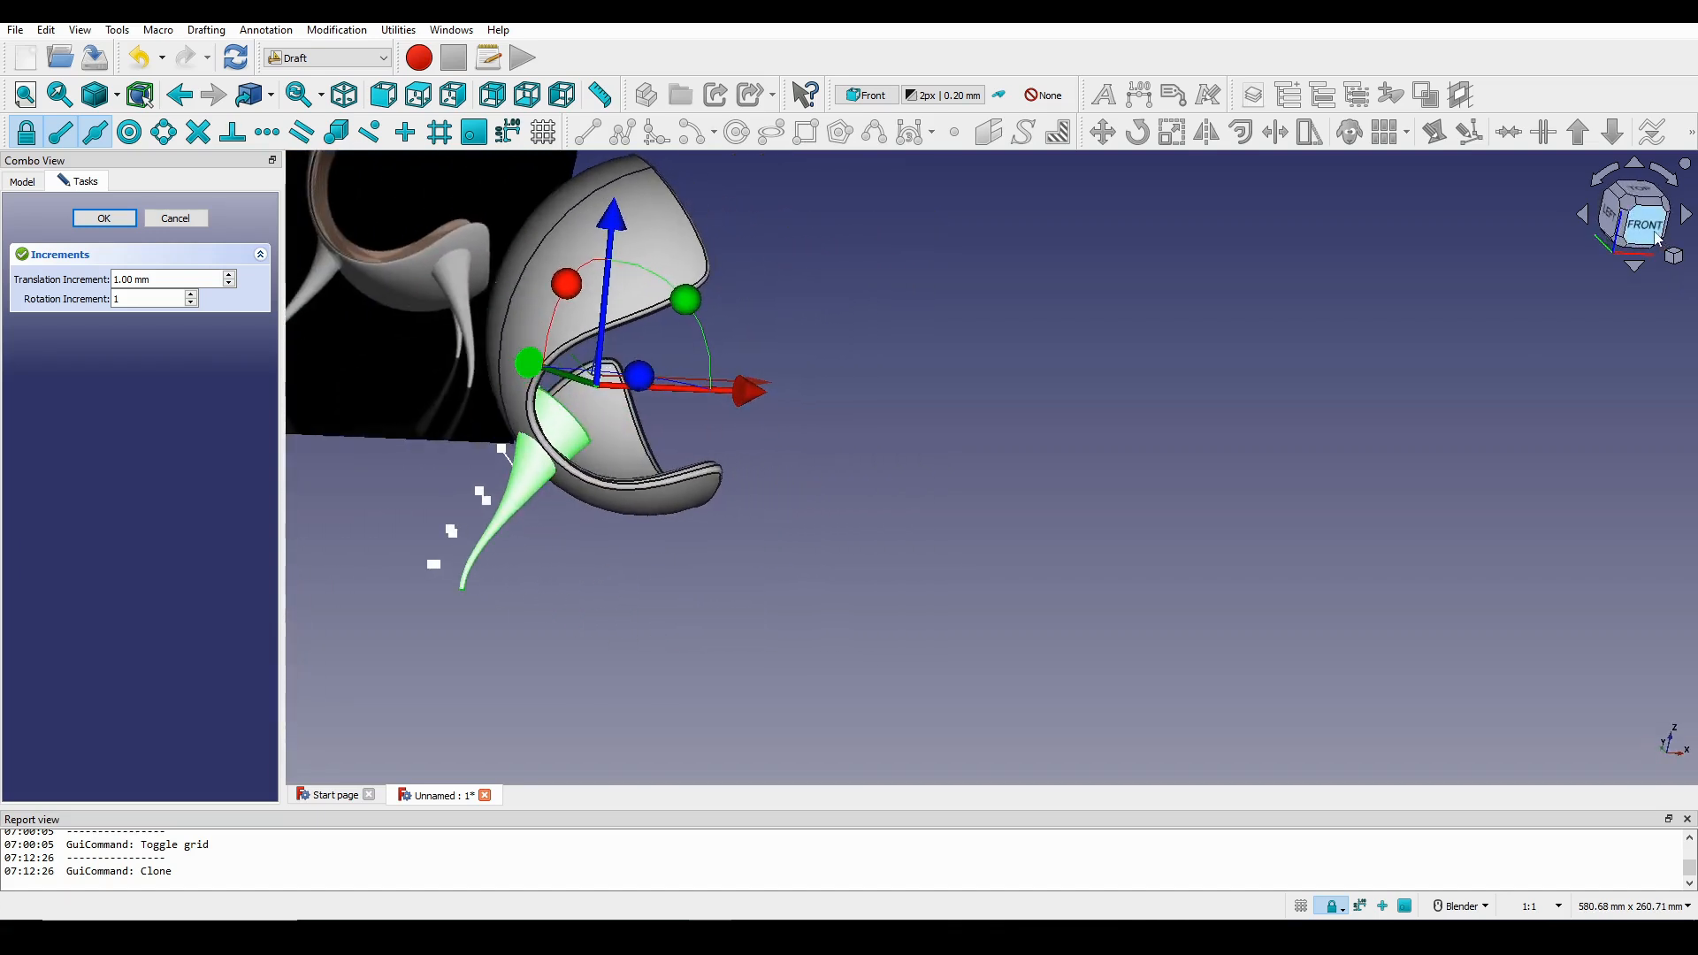
{"action": "left_click", "coordinate": [1657, 236]}
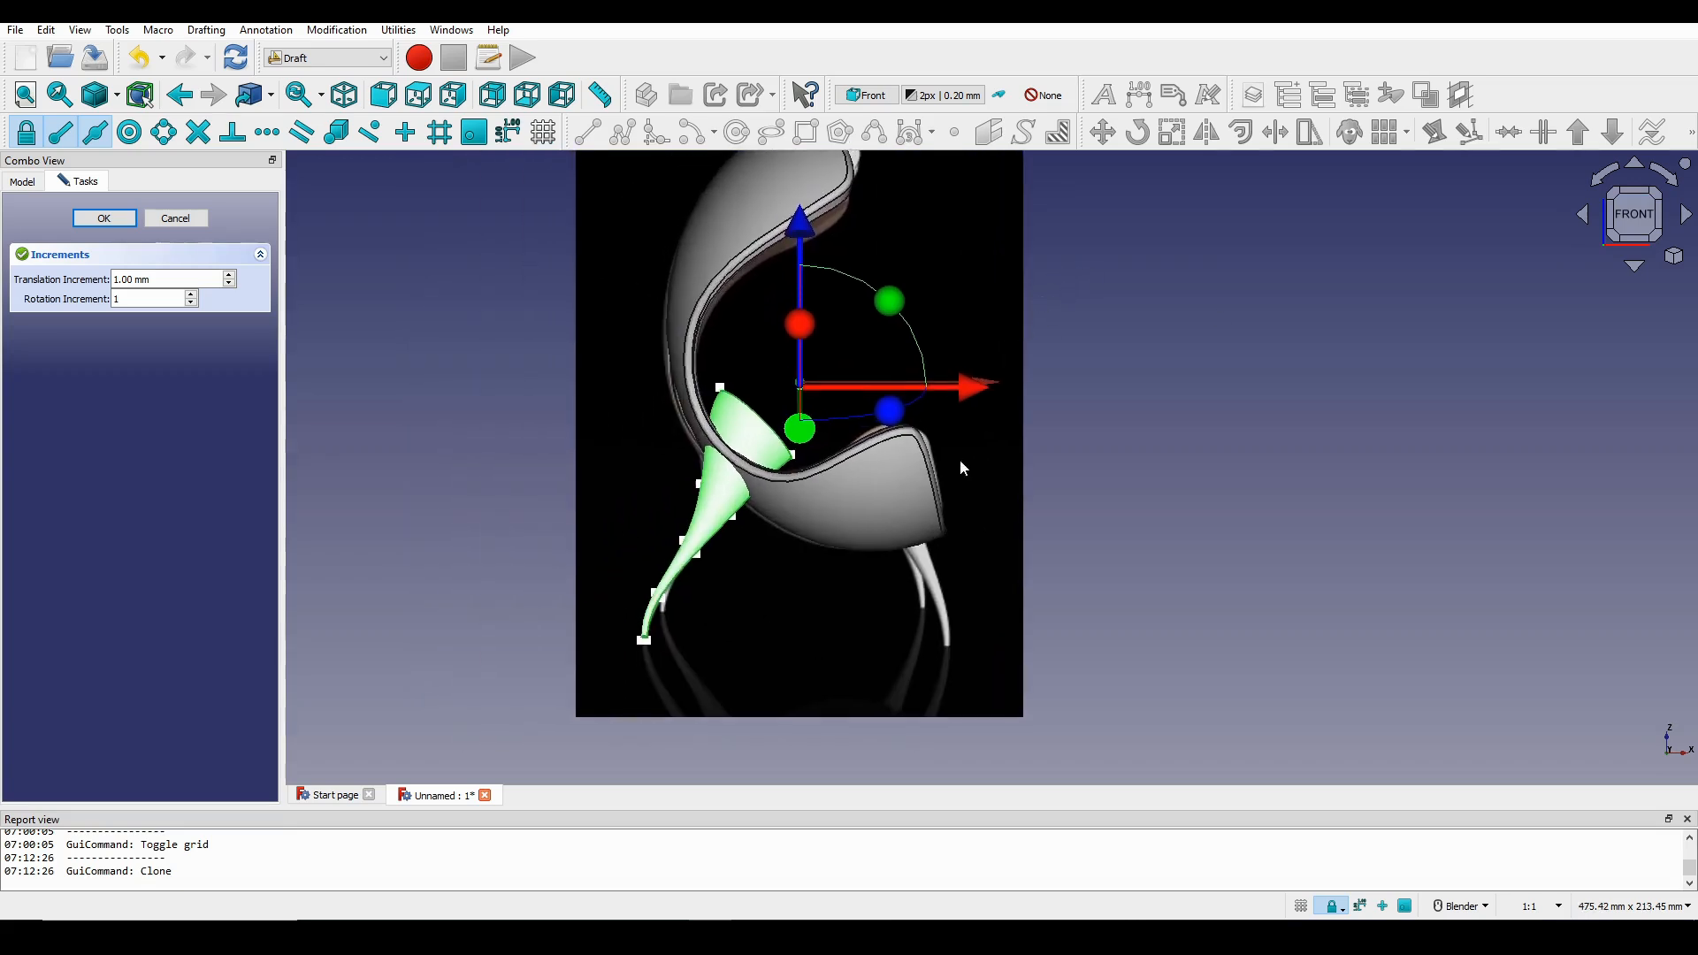
{"action": "scroll", "coordinate": [836, 457], "scroll_direction": "up", "scroll_amount": 2}
{"action": "middle_click_drag", "start_coordinate": [811, 461], "coordinate": [893, 462]}
{"action": "scroll", "coordinate": [768, 458], "scroll_direction": "down", "scroll_amount": 2}
{"action": "scroll", "coordinate": [656, 464], "scroll_direction": "up", "scroll_amount": 2}
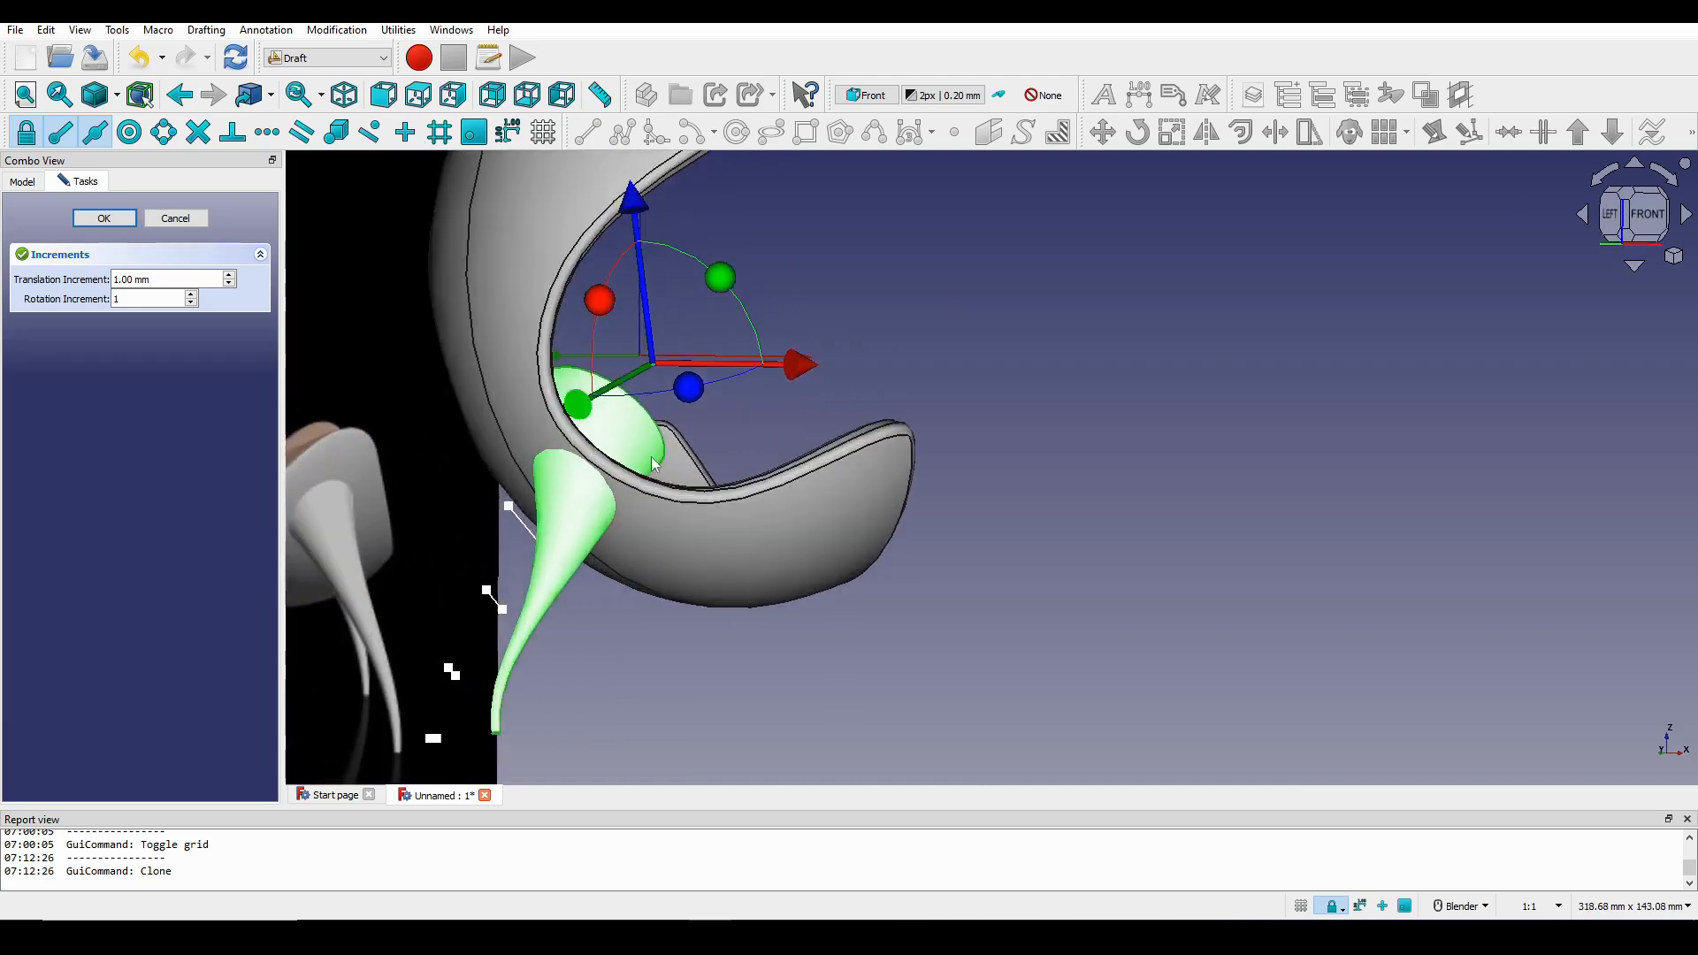
{"action": "scroll", "coordinate": [628, 455], "scroll_direction": "up", "scroll_amount": 4}
{"action": "scroll", "coordinate": [628, 455], "scroll_direction": "down", "scroll_amount": 5}
{"action": "mouse_move", "coordinate": [628, 455]}
{"action": "middle_mouse_down"}
{"action": "mouse_move", "coordinate": [767, 451]}
{"action": "mouse_move", "coordinate": [792, 428]}
{"action": "mouse_move", "coordinate": [892, 447]}
{"action": "mouse_move", "coordinate": [1031, 440]}
{"action": "mouse_move", "coordinate": [623, 449]}
{"action": "middle_mouse_up"}
{"action": "scroll", "coordinate": [671, 422], "scroll_direction": "up", "scroll_amount": 1}
{"action": "left_click", "coordinate": [104, 218]}
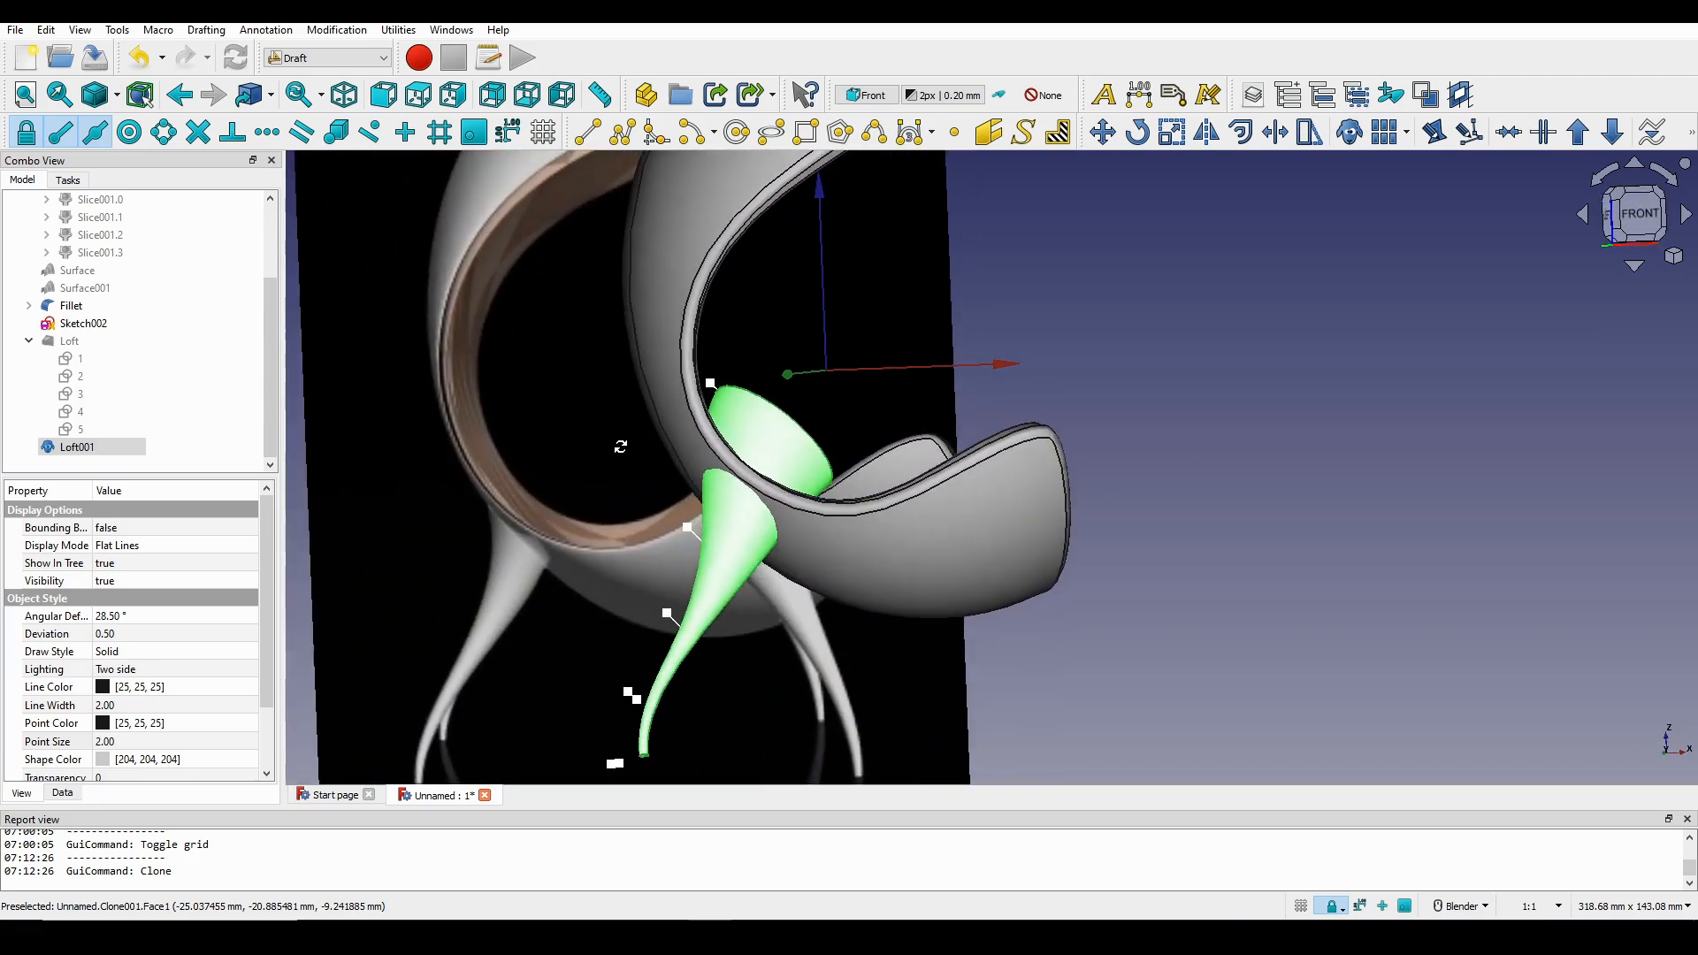
Examine where the cloned leg meets the seat shell, framing the junction with a red rectangle in a temporary screen capture.
{"action": "left_click", "coordinate": [811, 497]}
{"action": "scroll", "coordinate": [802, 509], "scroll_direction": "up", "scroll_amount": 3}
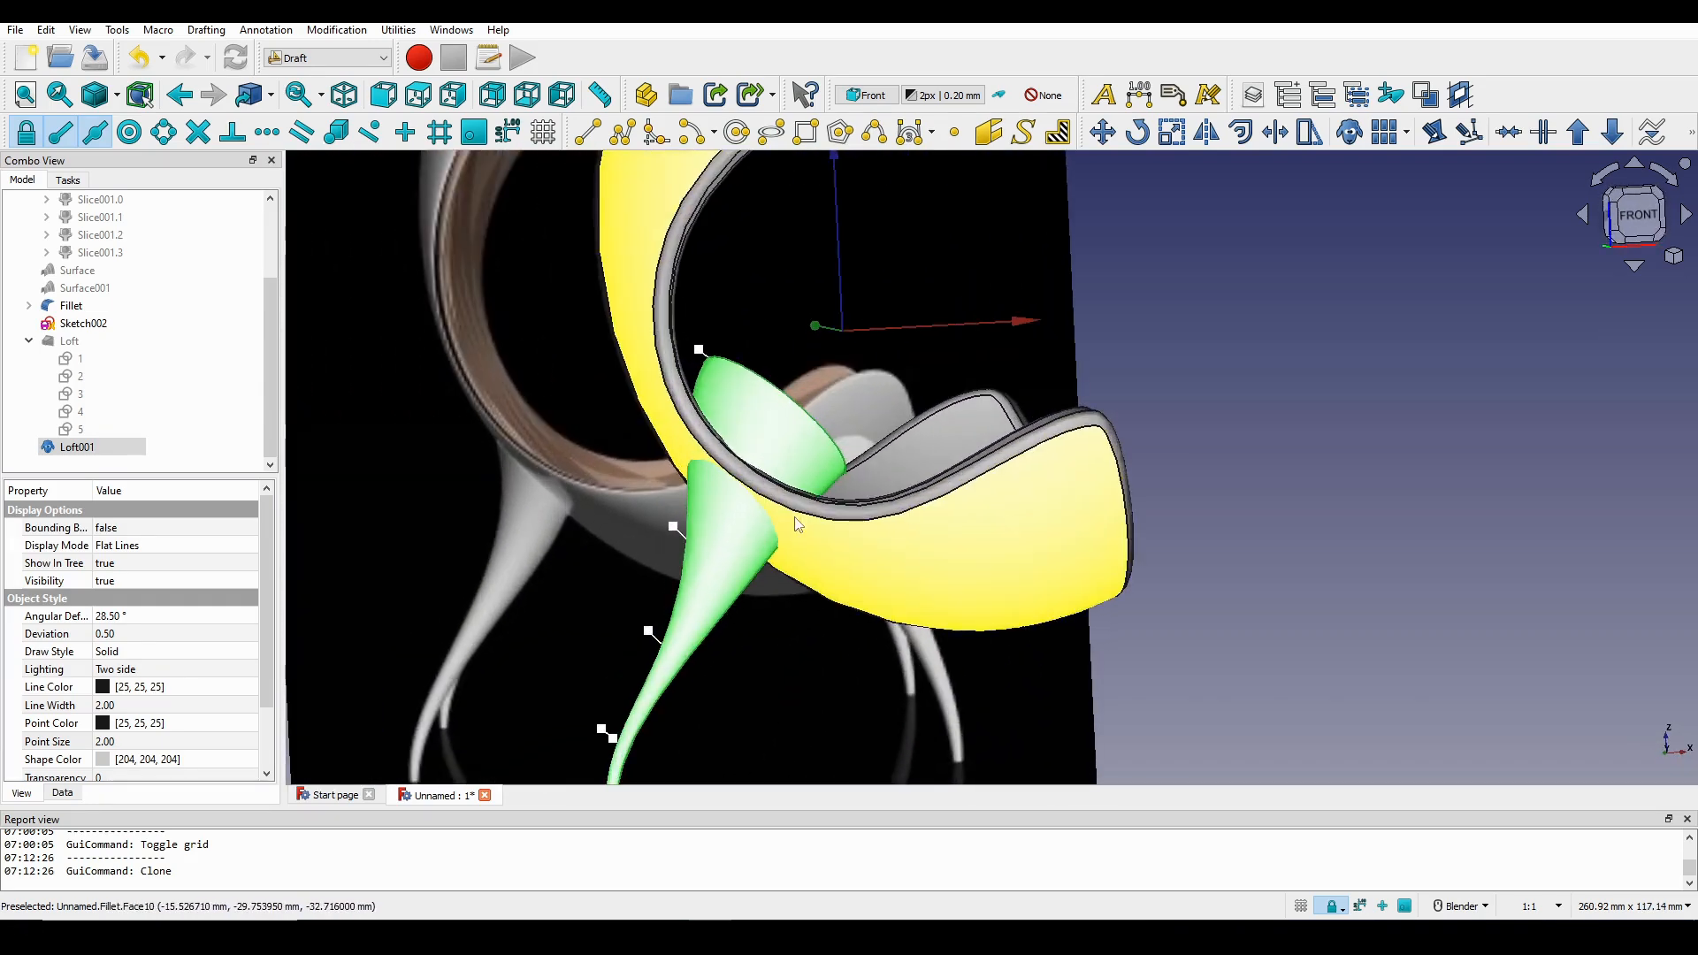
{"action": "scroll", "coordinate": [734, 544], "scroll_direction": "up", "scroll_amount": 2}
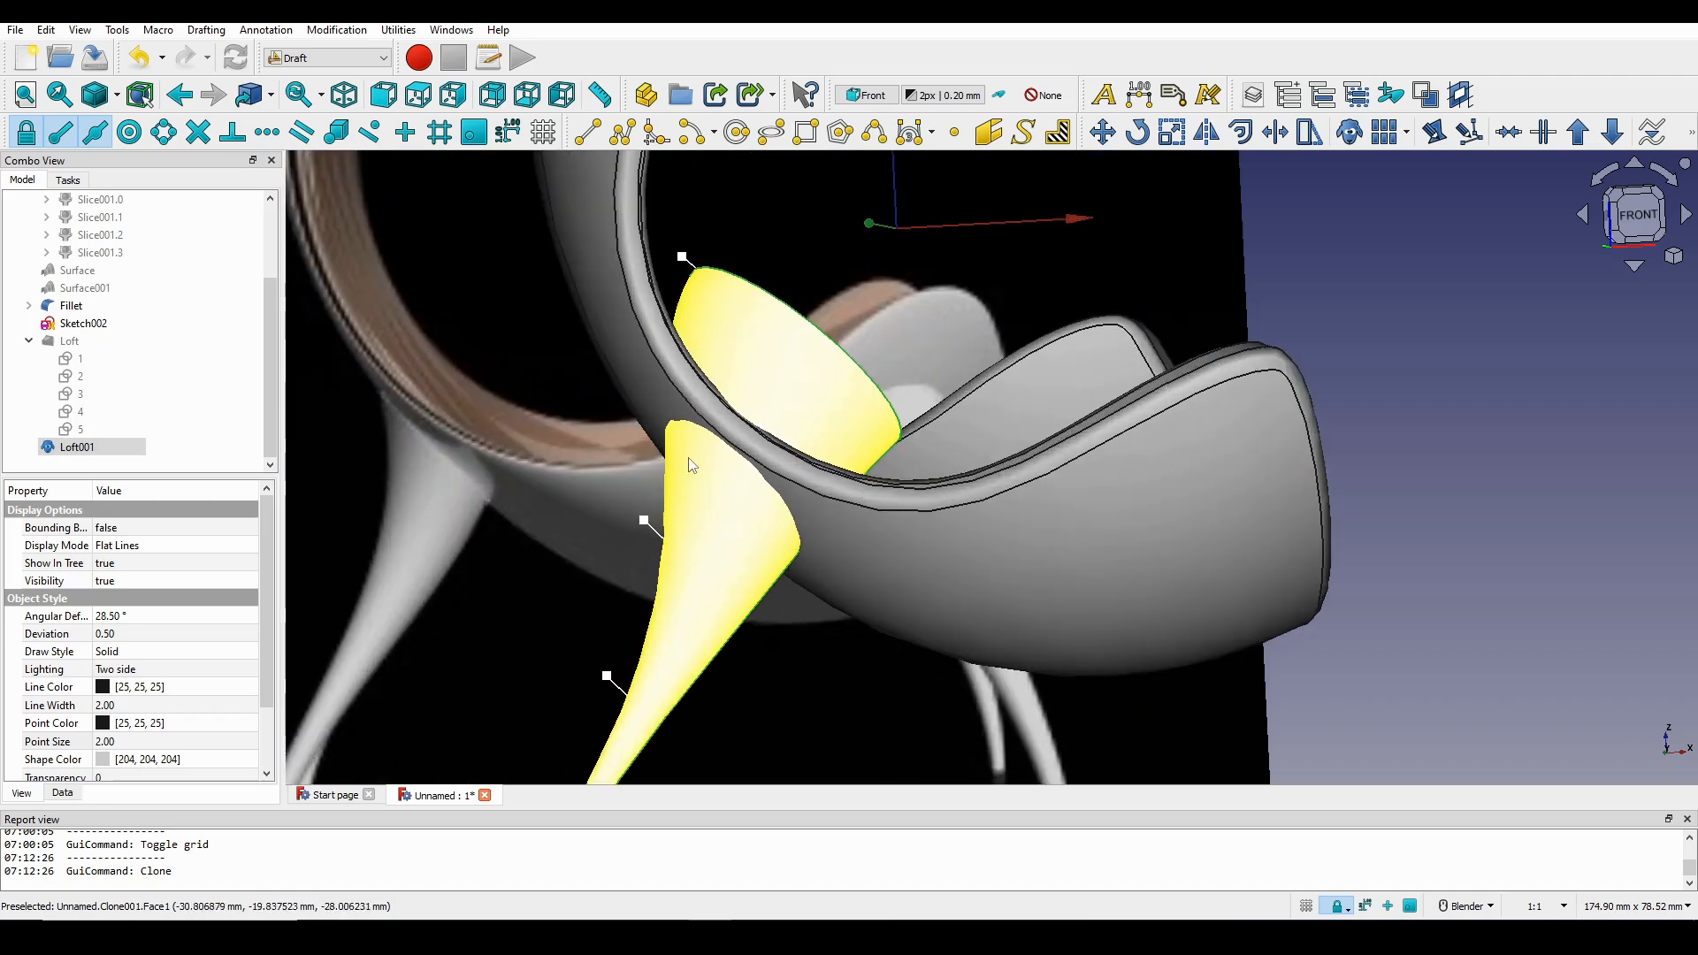
{"action": "scroll", "coordinate": [751, 499], "scroll_direction": "down", "scroll_amount": 1}
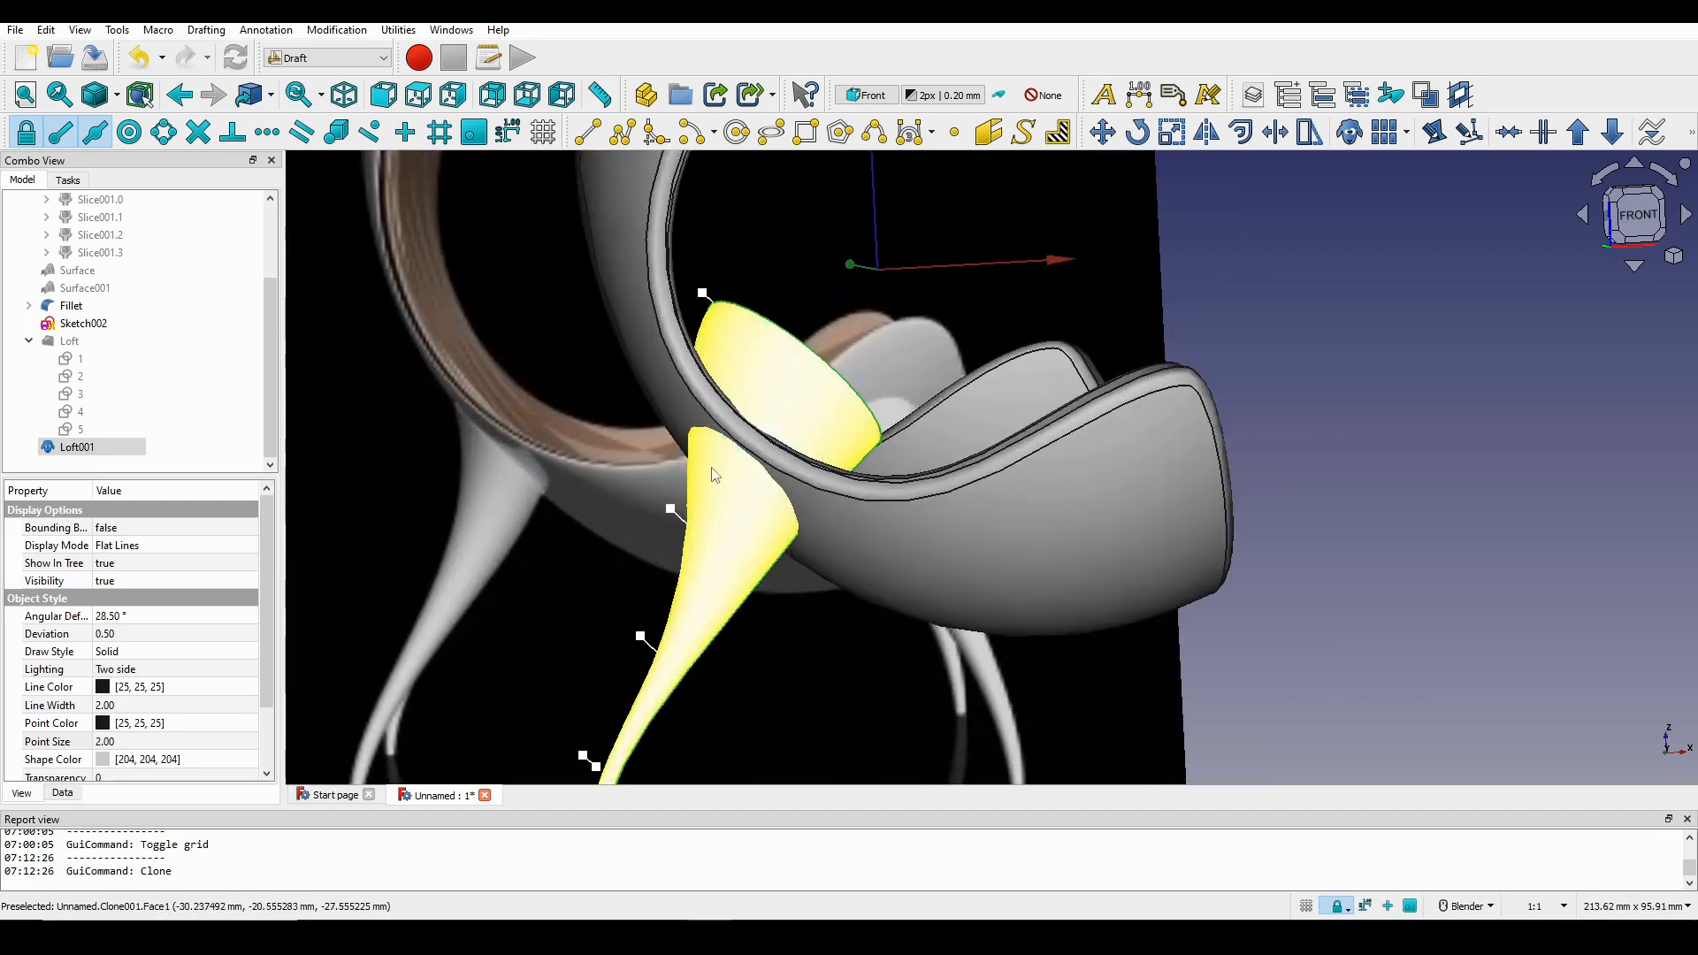
{"action": "scroll", "coordinate": [699, 491], "scroll_direction": "up", "scroll_amount": 2}
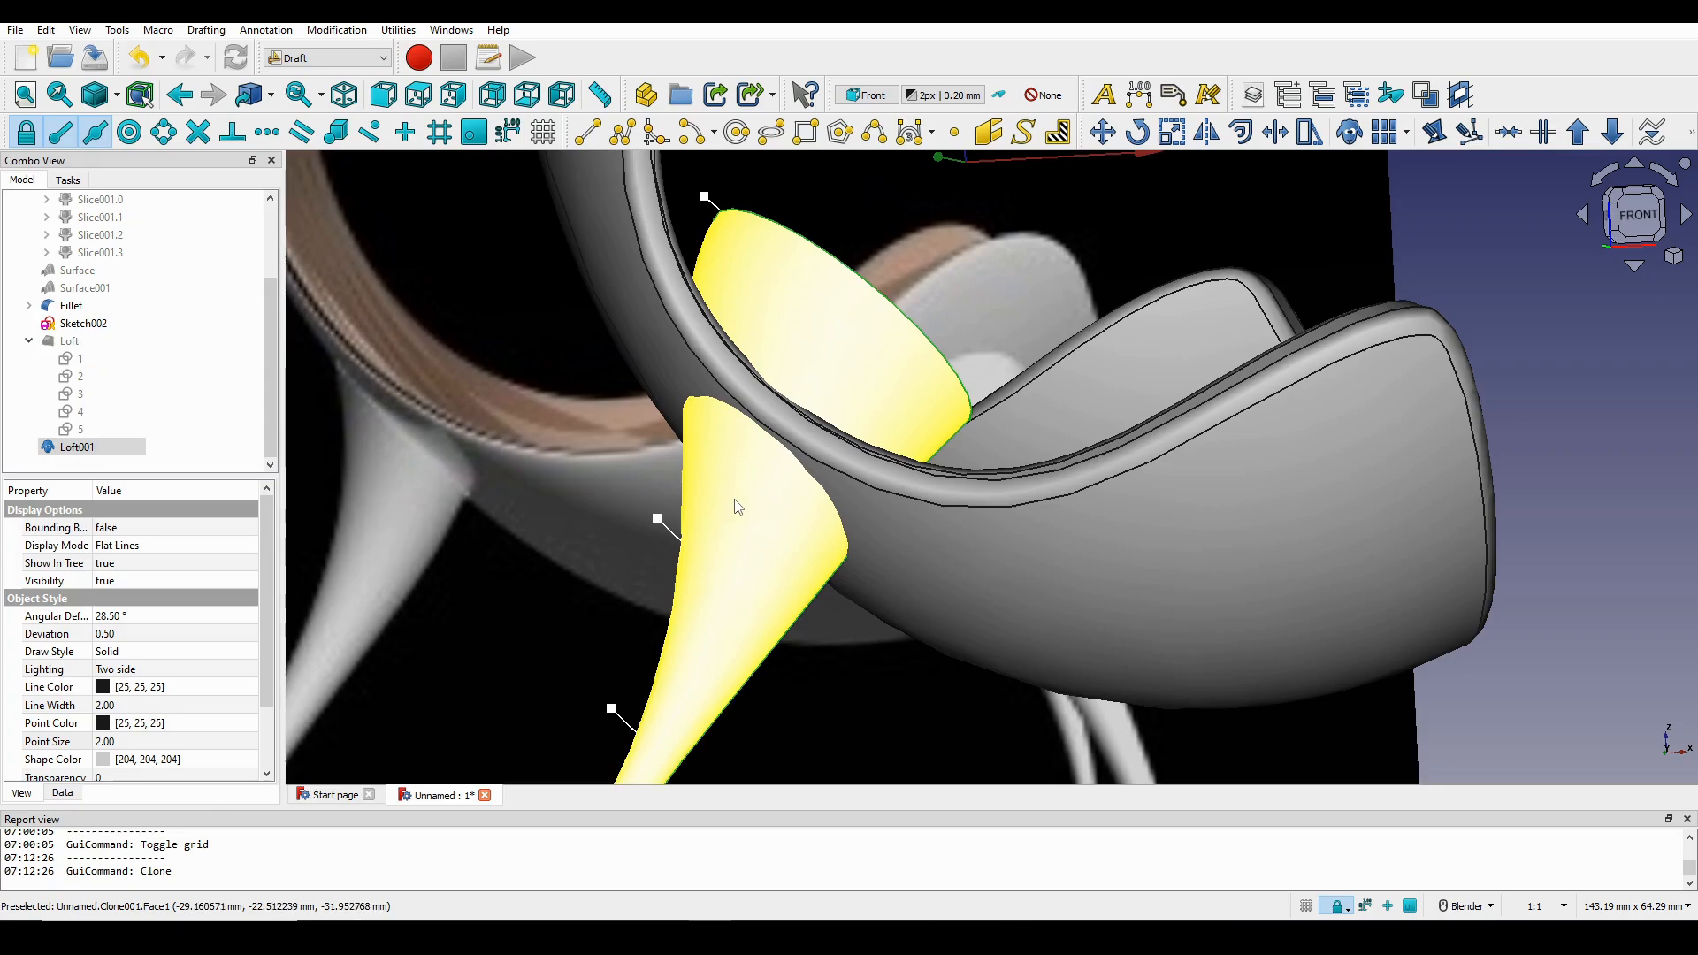
{"action": "scroll", "coordinate": [737, 506], "scroll_direction": "down", "scroll_amount": 1}
{"action": "key", "text": "Print"}
{"action": "left_click_drag", "start_coordinate": [563, 364], "coordinate": [1027, 677]}
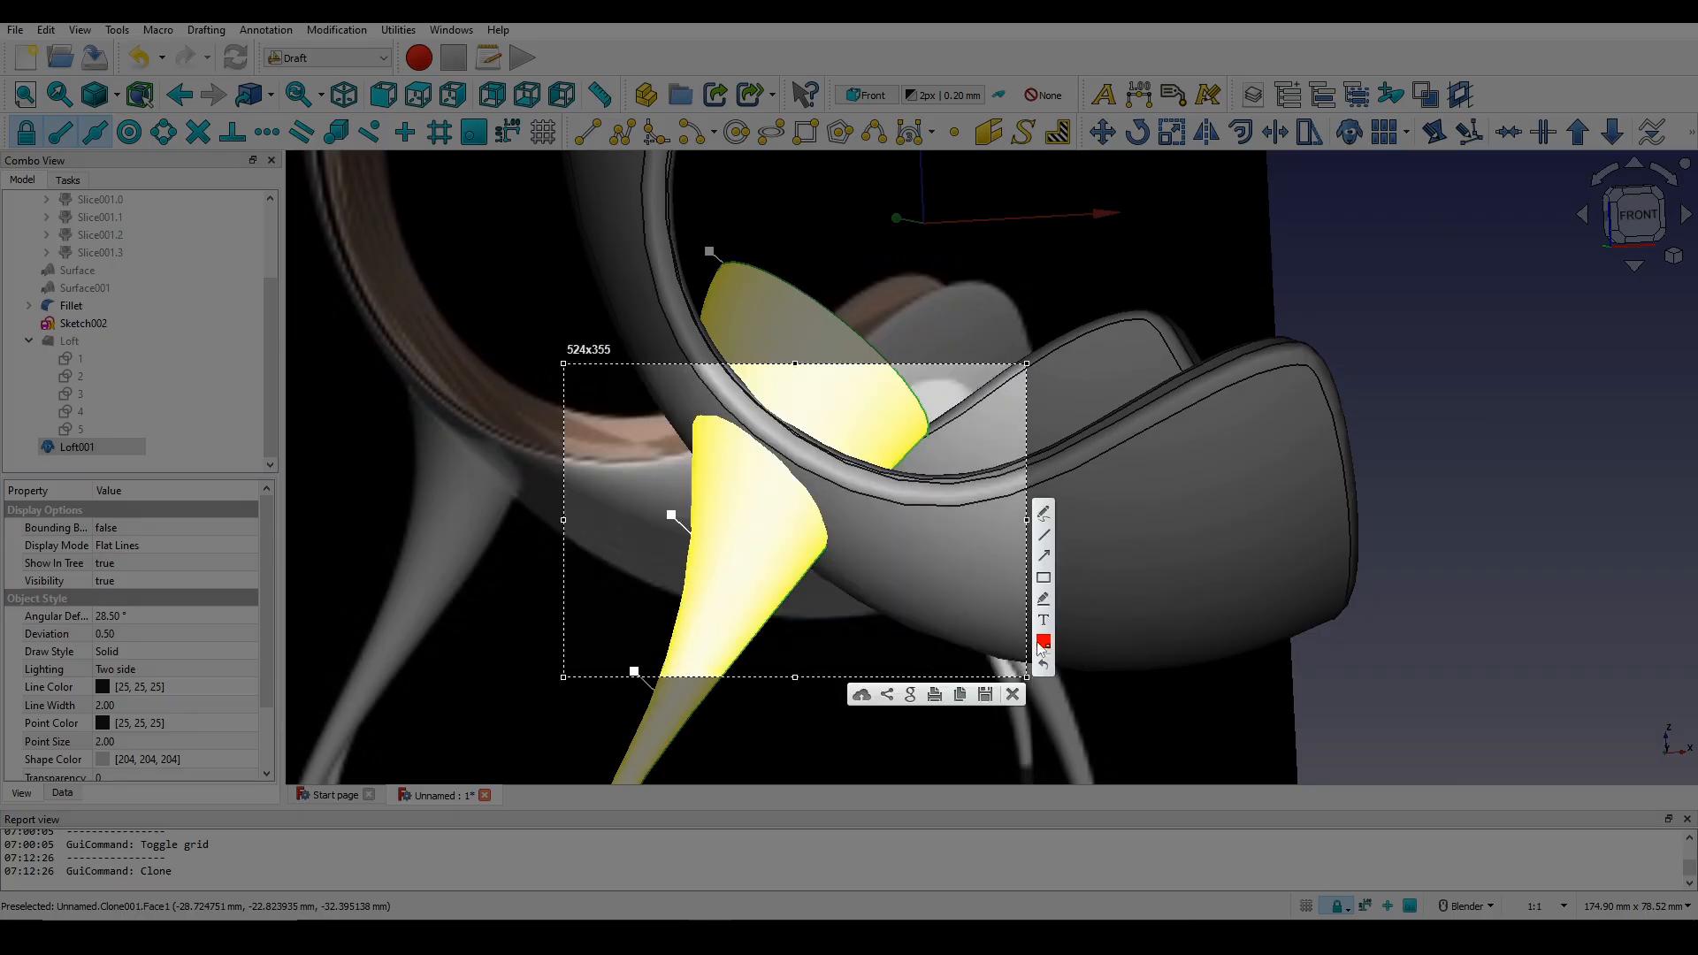
{"action": "left_click_drag", "start_coordinate": [630, 414], "coordinate": [921, 614]}
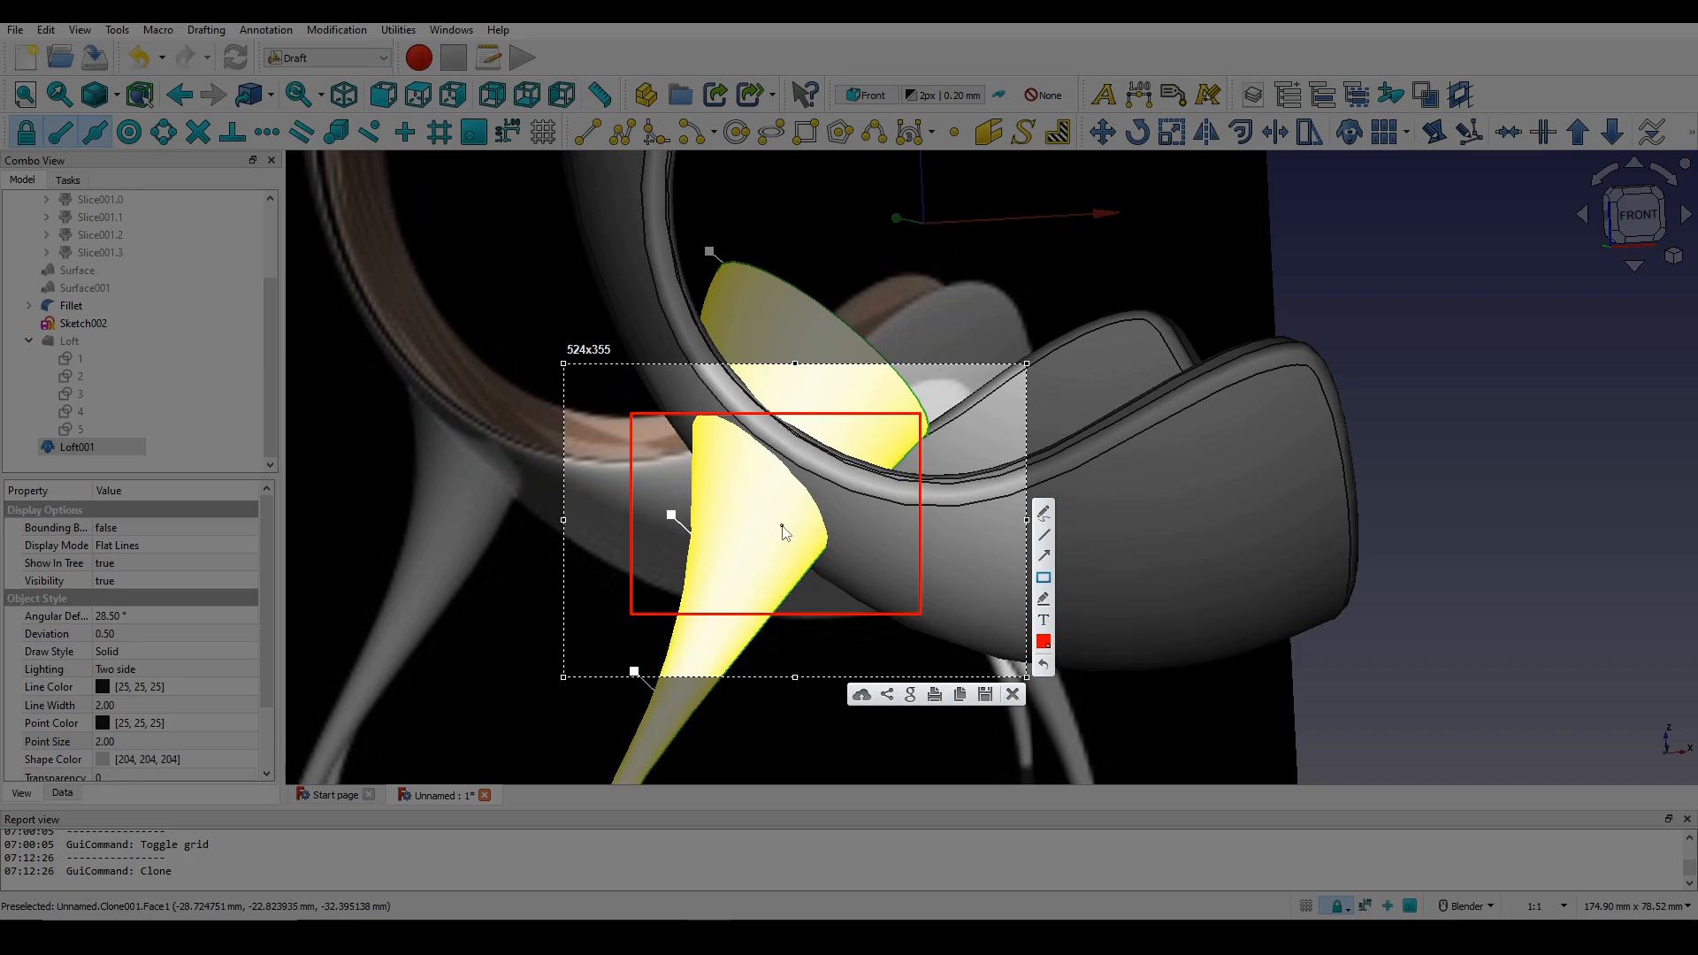
{"action": "left_click", "coordinate": [1013, 694]}
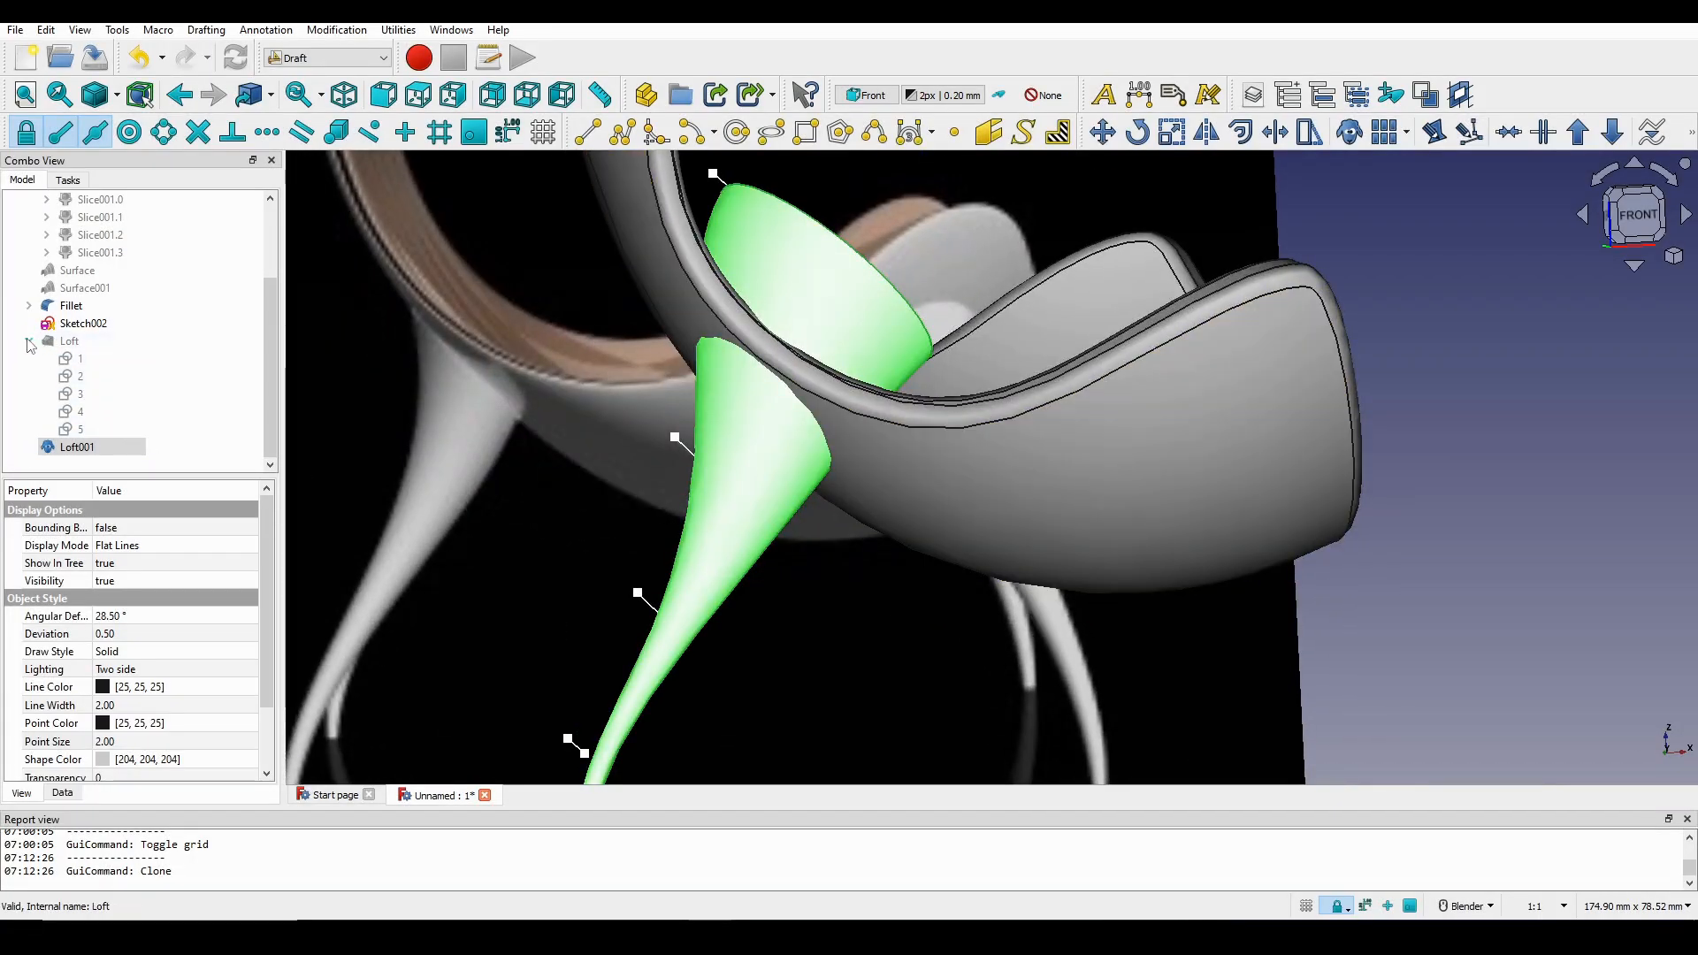
Shorten the guide line just below the seat shell in Sketch002 slightly at both ends to slim the leg there, and close the sketch.
{"action": "double_click", "coordinate": [82, 324]}
{"action": "scroll", "coordinate": [805, 499], "scroll_direction": "up", "scroll_amount": 3}
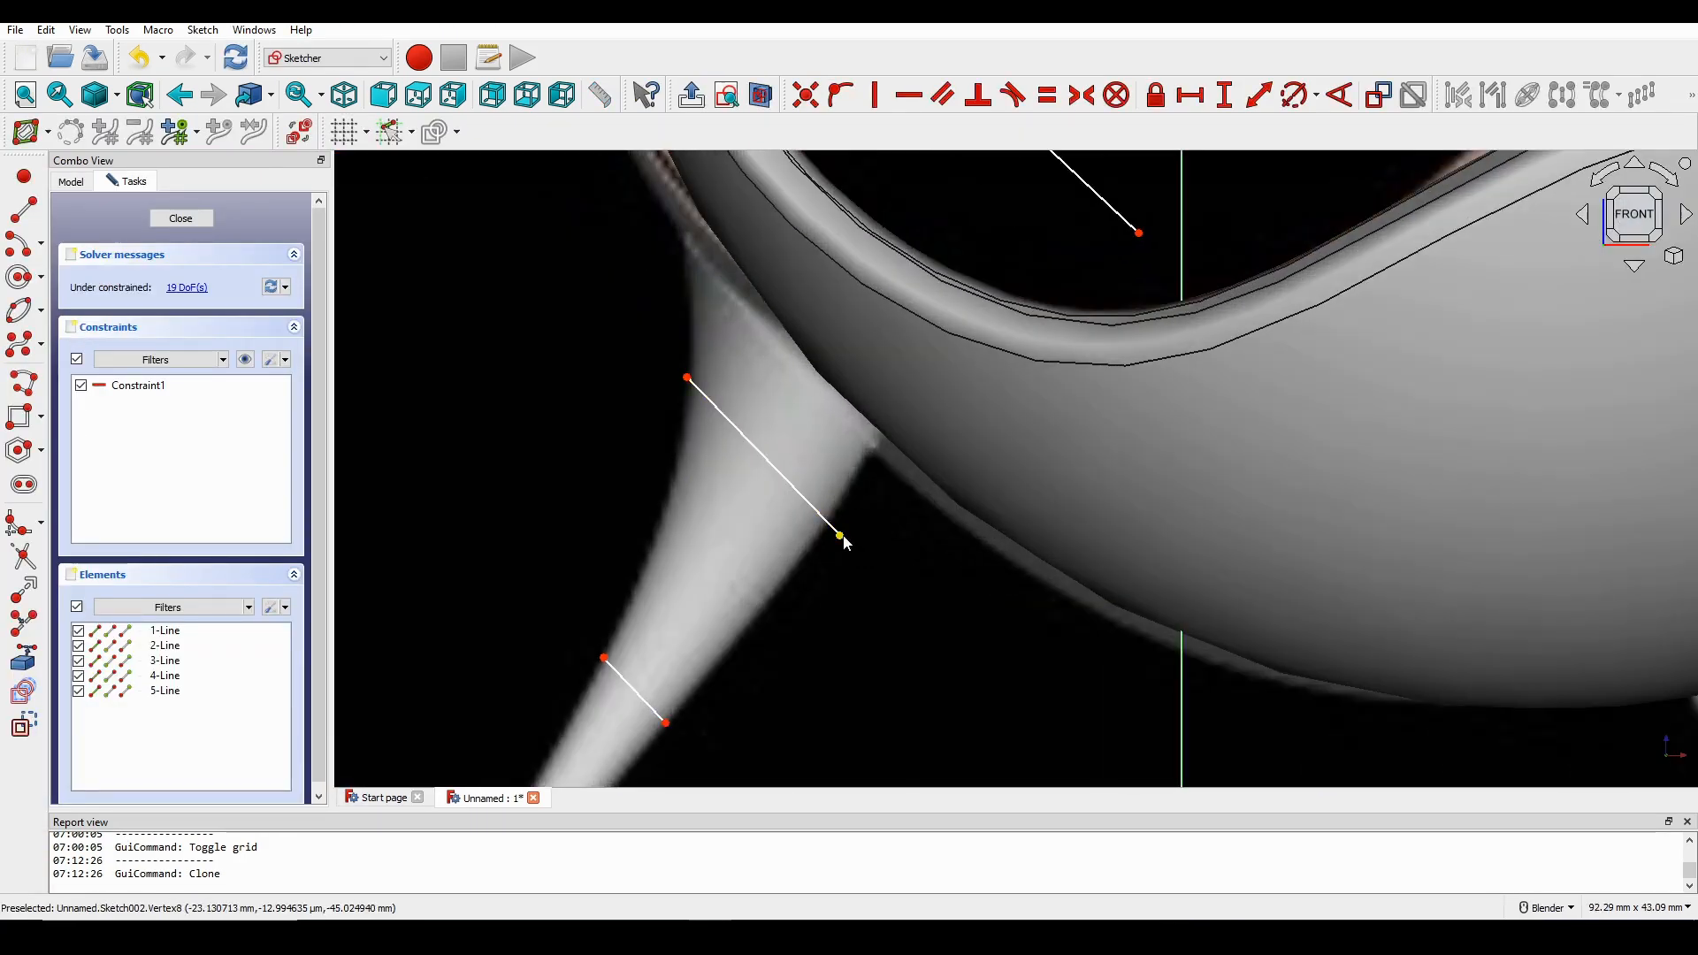
{"action": "left_click_drag", "start_coordinate": [840, 535], "coordinate": [831, 524]}
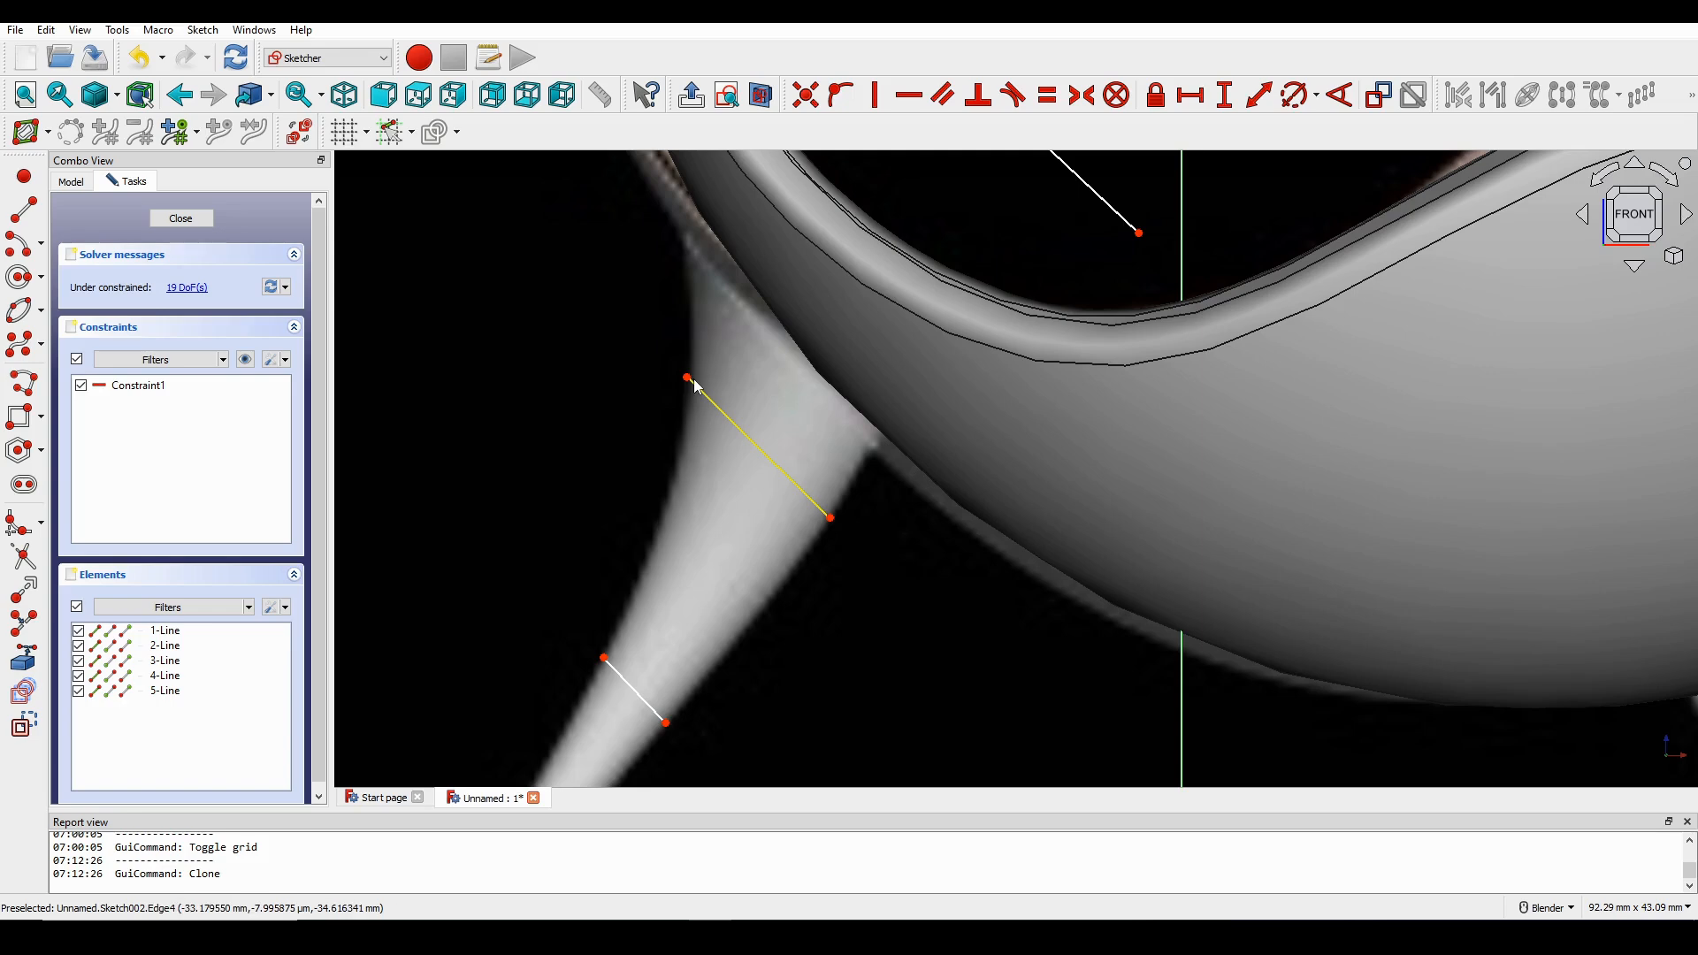
{"action": "left_click_drag", "start_coordinate": [690, 382], "coordinate": [698, 392]}
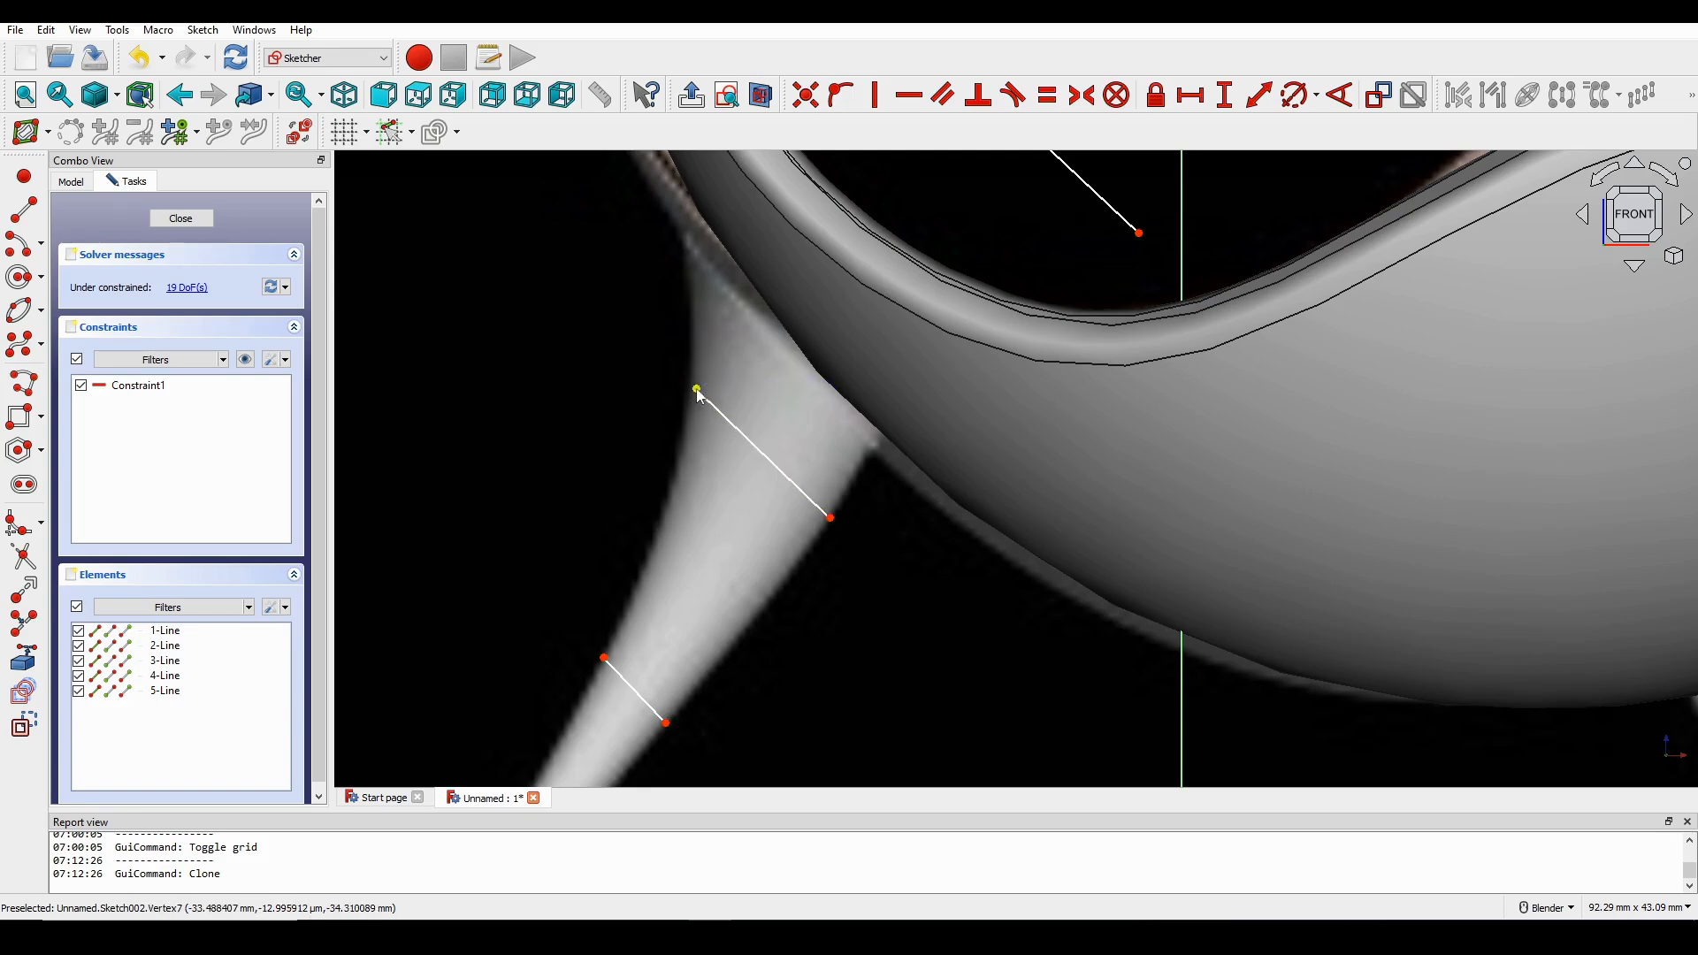
{"action": "left_click", "coordinate": [190, 220]}
Examine the slimmed leg clone from the side and the front against the seat shell and the reference image.
{"action": "middle_click_drag", "start_coordinate": [608, 405], "coordinate": [933, 476]}
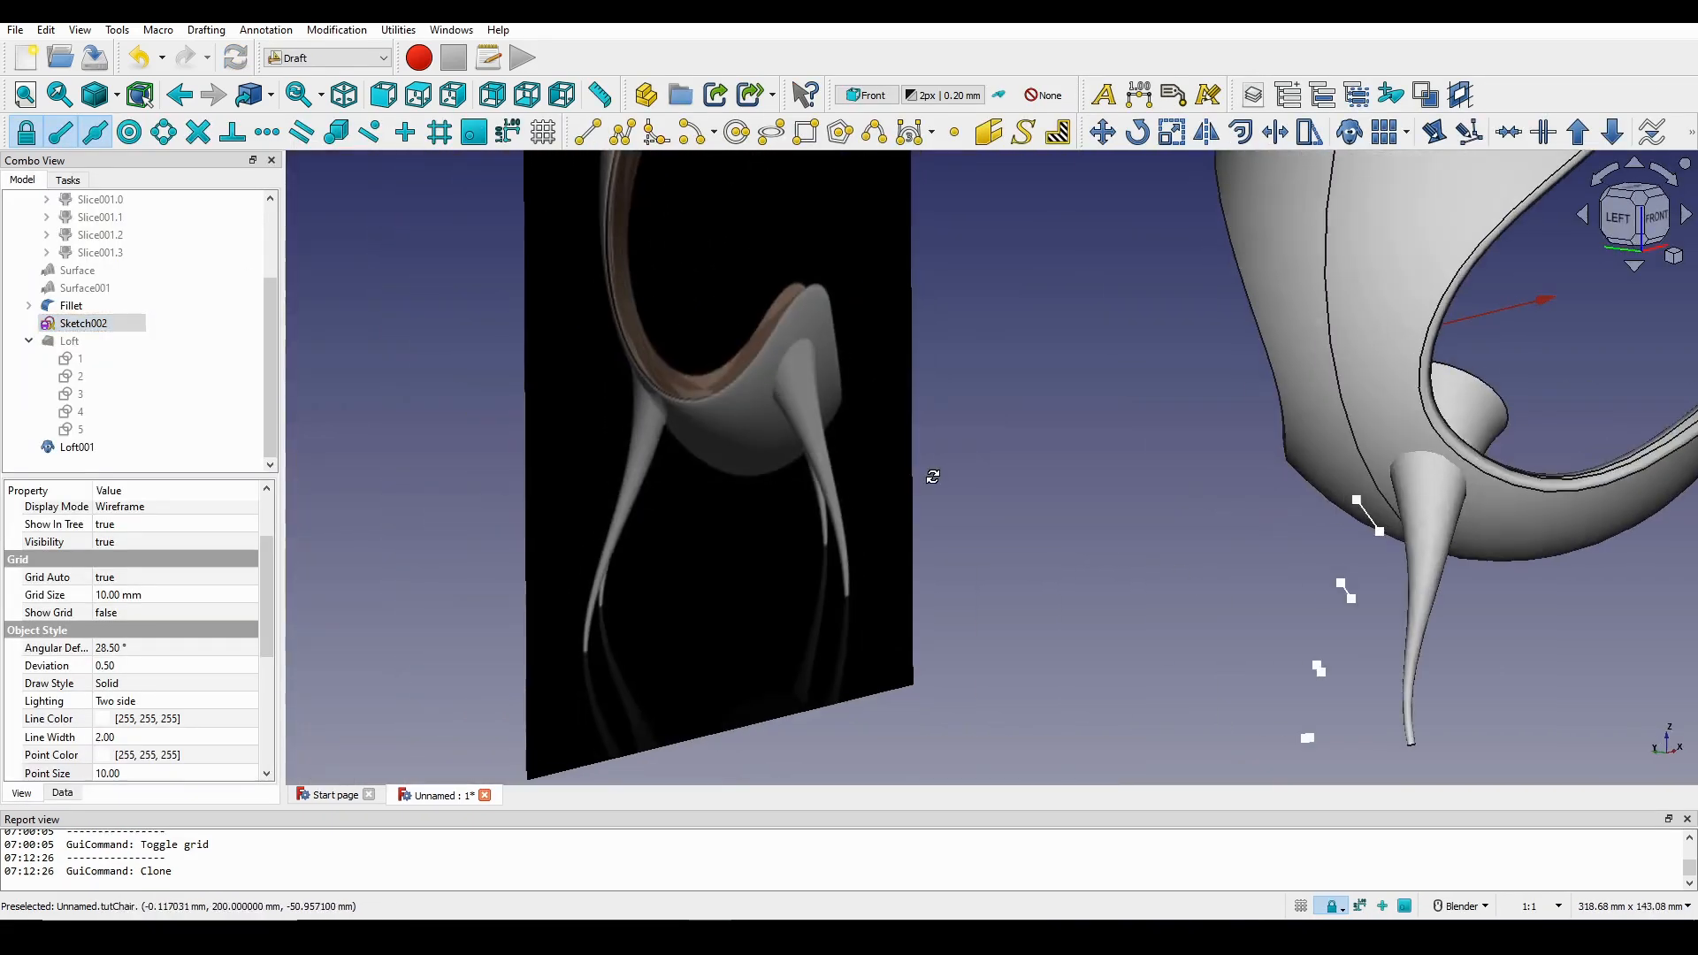
{"action": "middle_click_drag", "start_coordinate": [1148, 467], "coordinate": [831, 452], "text": "shift"}
{"action": "scroll", "coordinate": [1106, 504], "scroll_direction": "up", "scroll_amount": 2}
{"action": "scroll", "coordinate": [1106, 505], "scroll_direction": "down", "scroll_amount": 3}
{"action": "middle_click_drag", "start_coordinate": [1177, 518], "coordinate": [885, 496]}
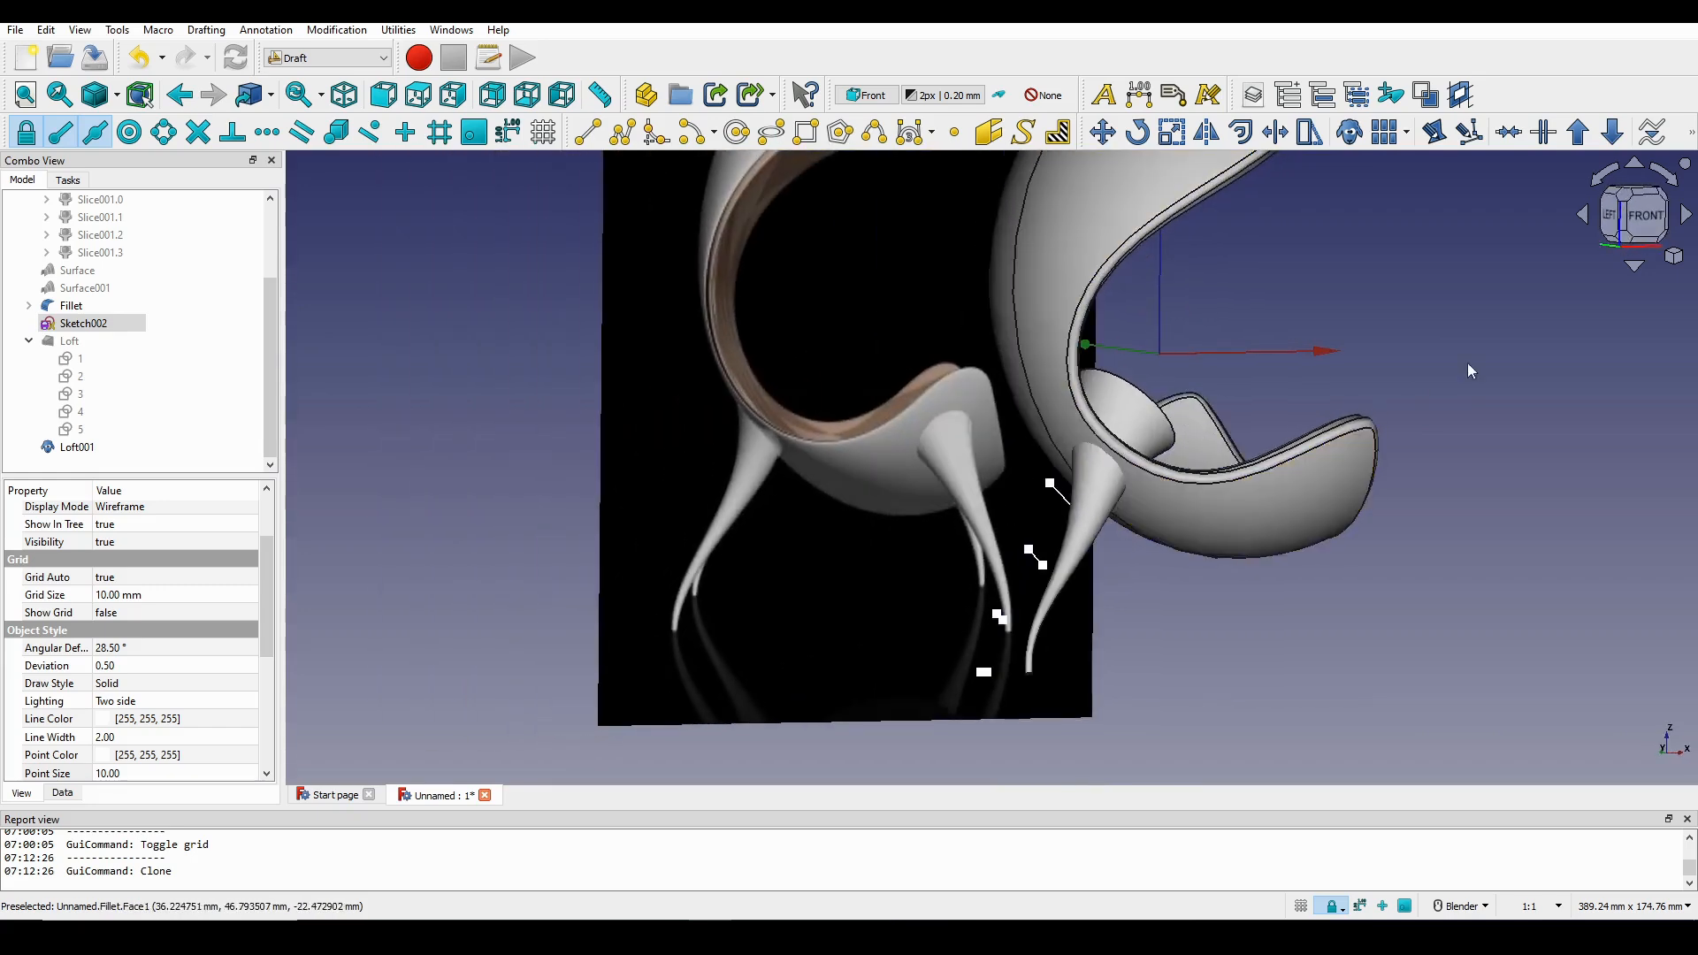
{"action": "left_click", "coordinate": [1640, 219]}
{"action": "middle_click_drag", "start_coordinate": [1448, 315], "coordinate": [1094, 318], "text": "shift"}
{"action": "scroll", "coordinate": [1053, 333], "scroll_direction": "up", "scroll_amount": 1}
{"action": "middle_click_drag", "start_coordinate": [986, 381], "coordinate": [1046, 375], "text": "shift"}
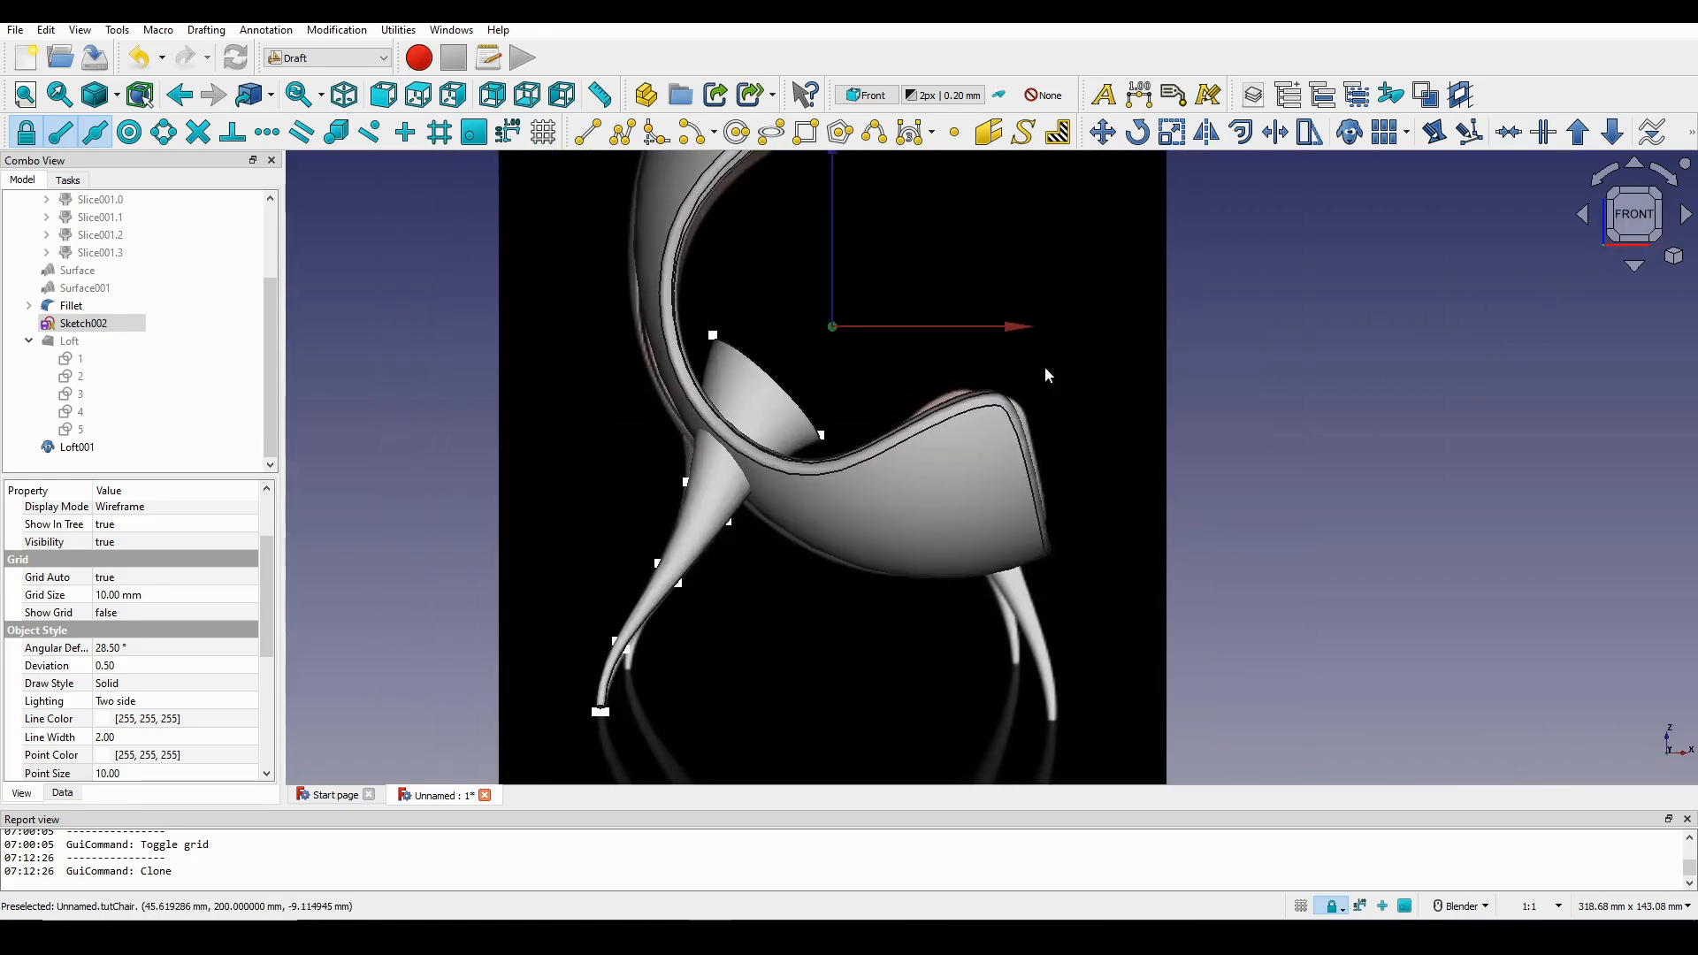
{"action": "left_click", "coordinate": [1309, 406]}
{"action": "scroll", "coordinate": [708, 478], "scroll_direction": "up", "scroll_amount": 3}
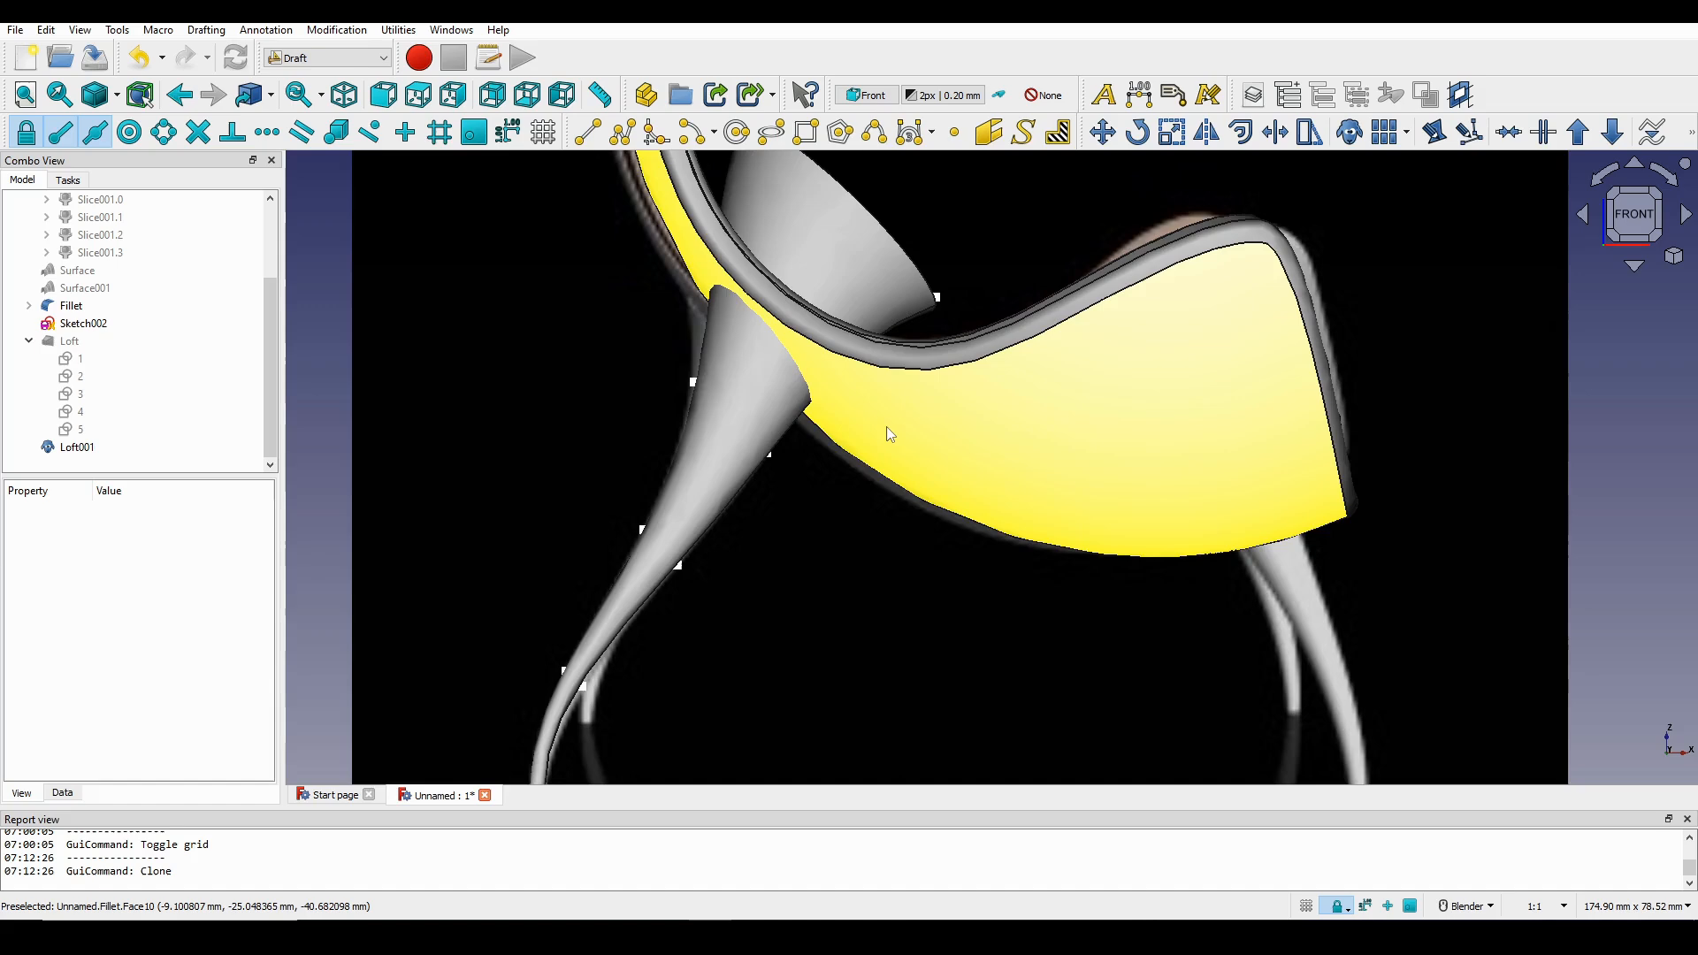
Select the seat shell's outer side face next to the cloned leg and create a Facebinder from it.
{"action": "scroll", "coordinate": [890, 434], "scroll_direction": "down", "scroll_amount": 3}
{"action": "middle_click_drag", "start_coordinate": [890, 433], "coordinate": [978, 457]}
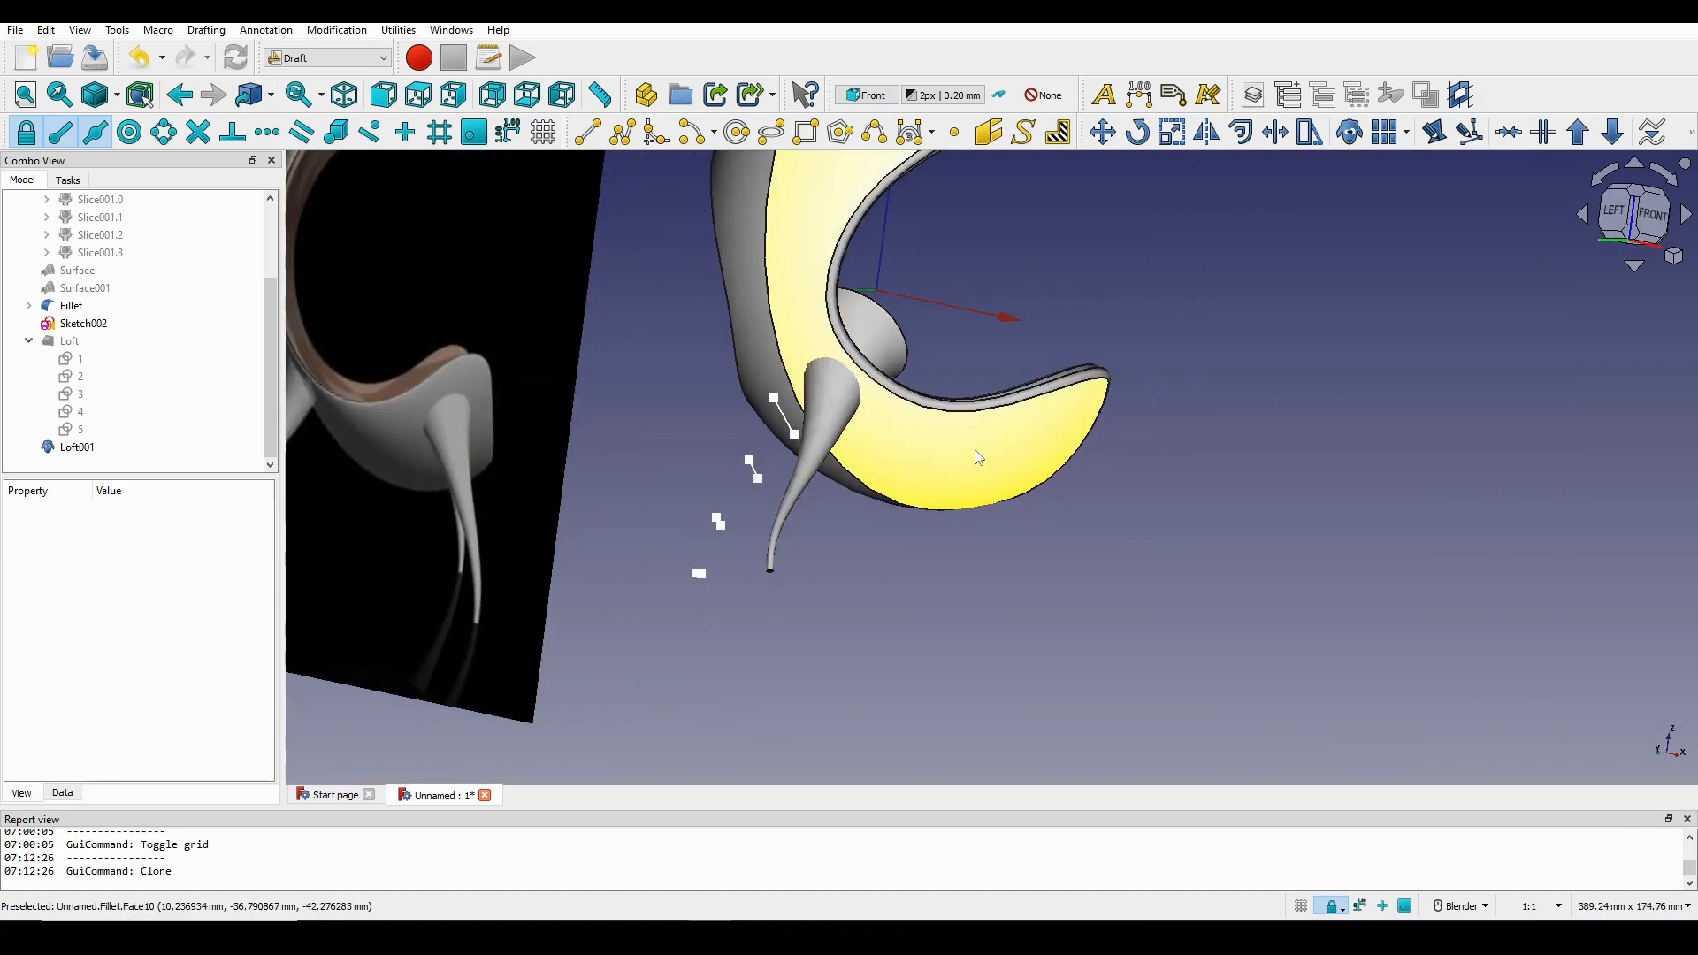
{"action": "scroll", "coordinate": [998, 440], "scroll_direction": "up", "scroll_amount": 2}
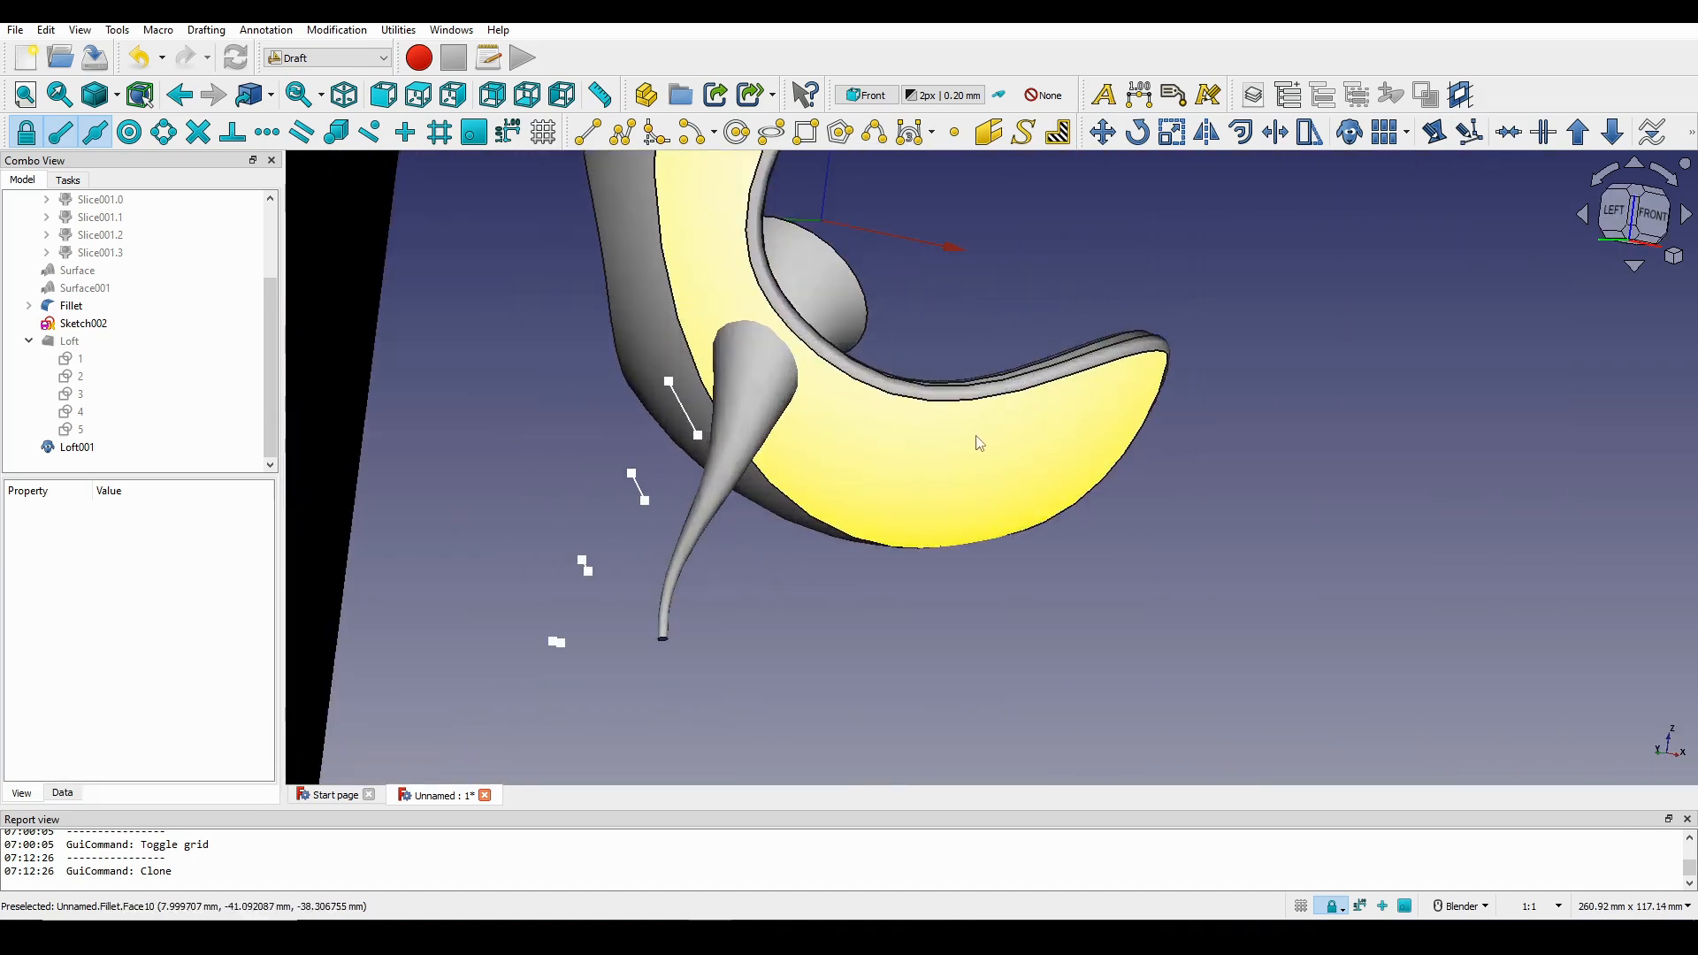
{"action": "left_click", "coordinate": [902, 469]}
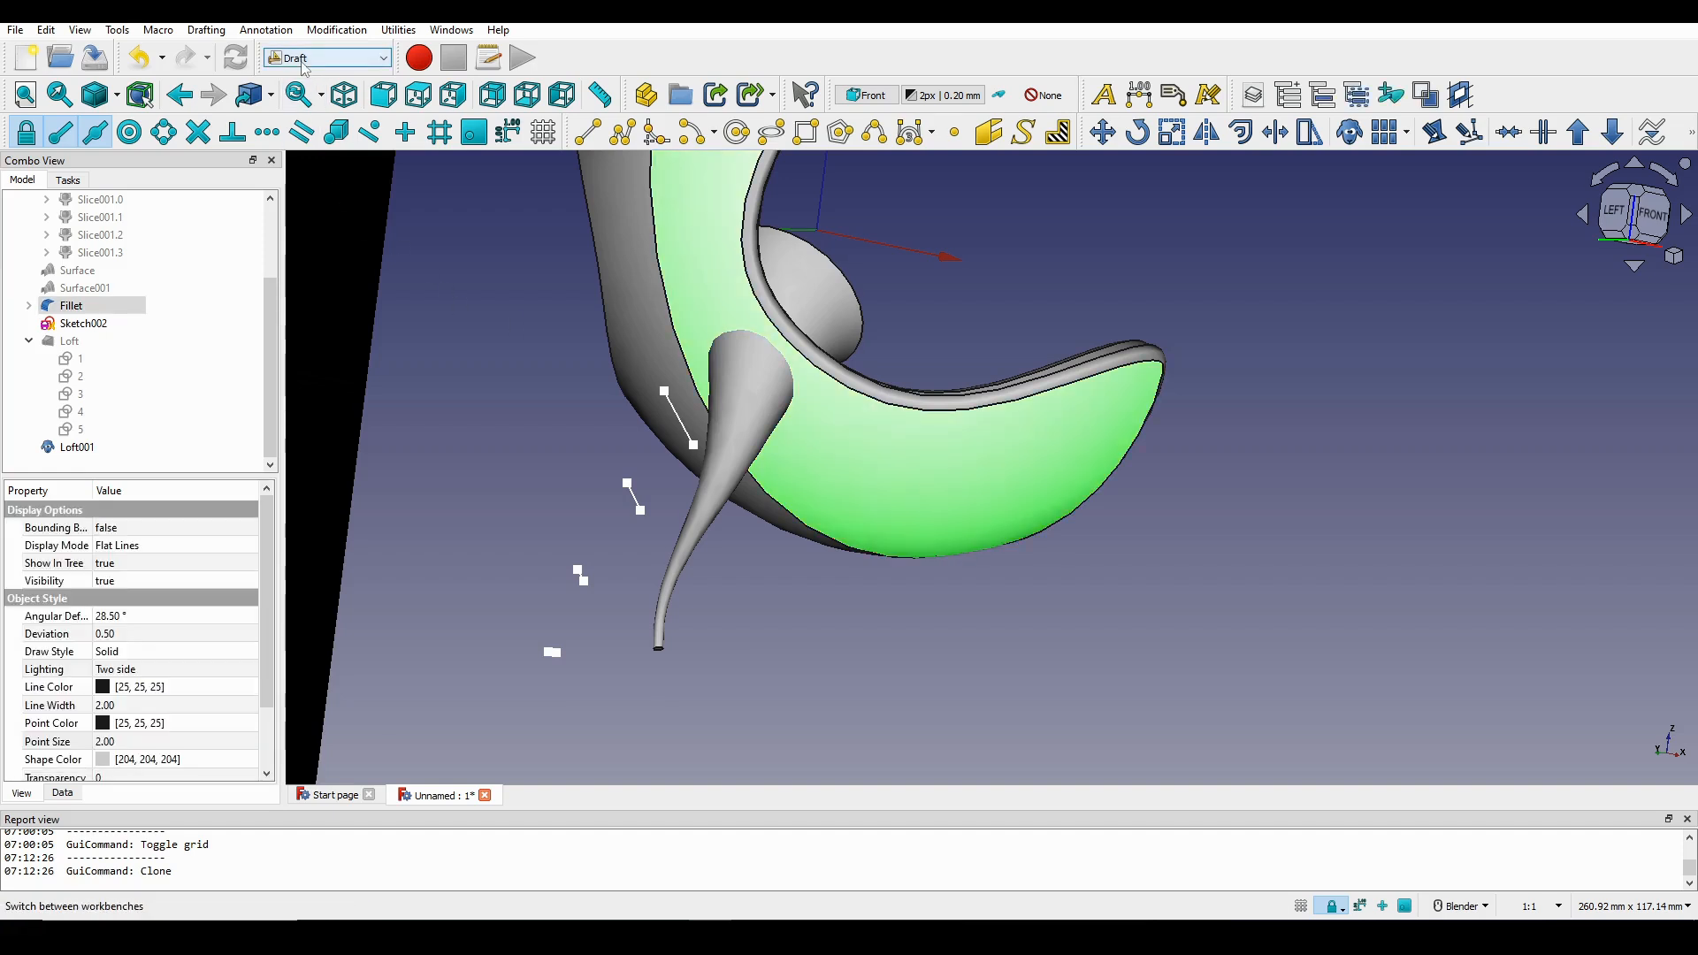
{"action": "middle_click_drag", "start_coordinate": [1122, 421], "coordinate": [1053, 425]}
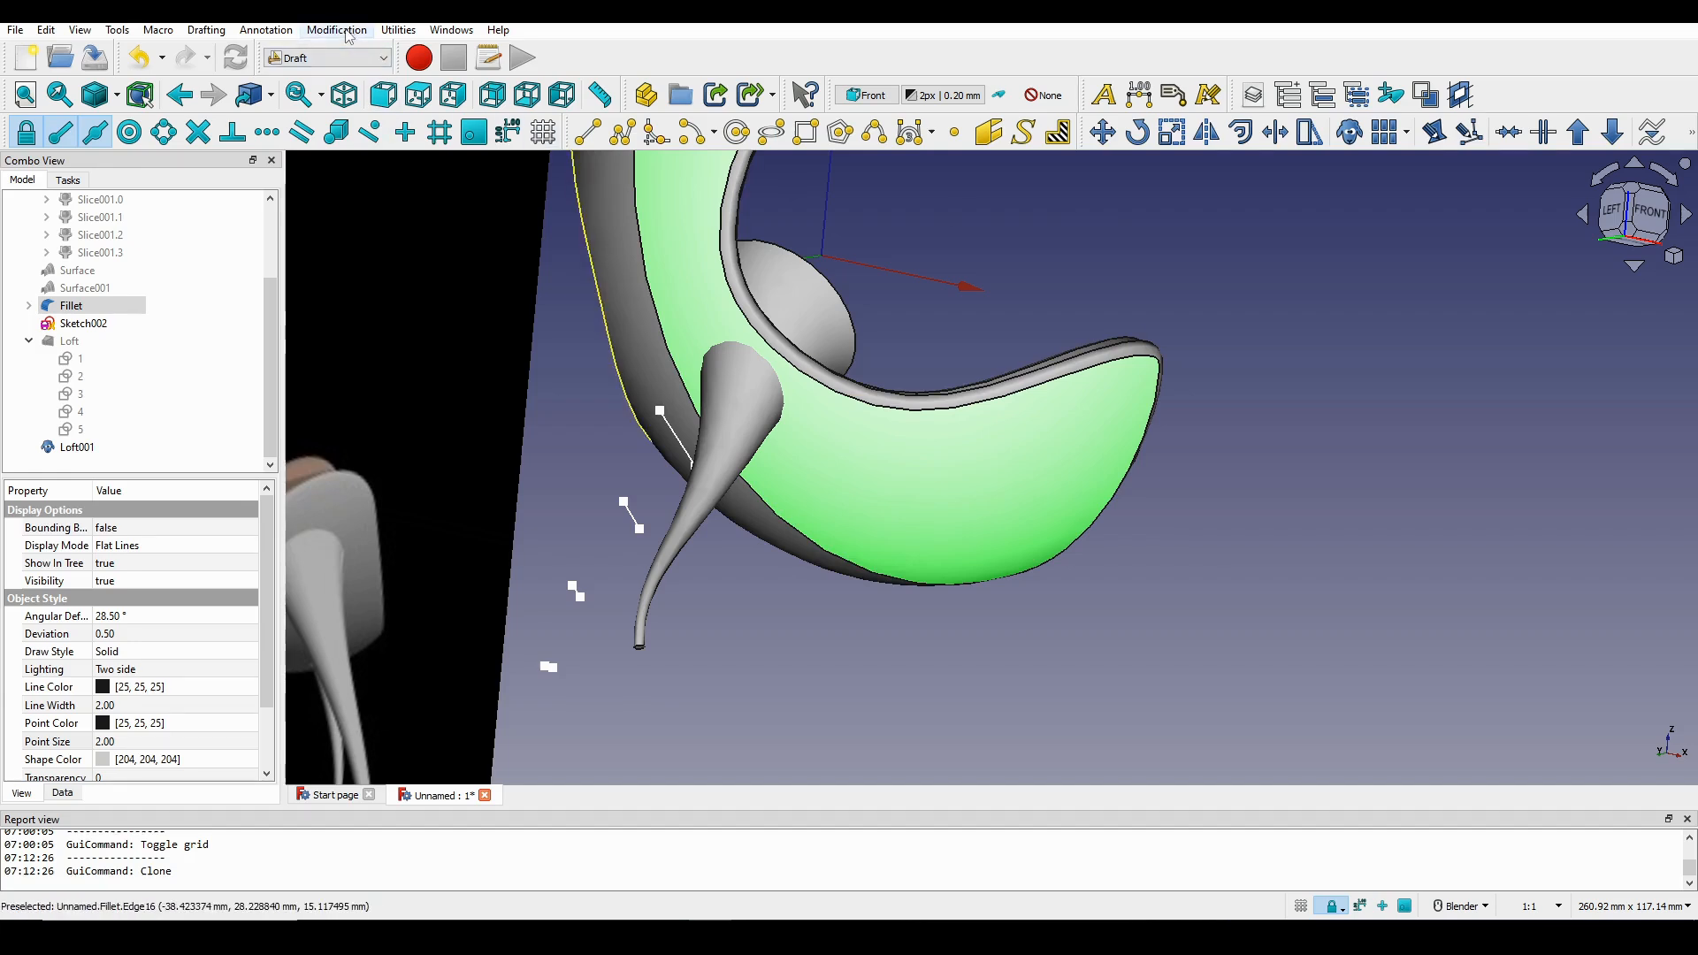
{"action": "left_click", "coordinate": [279, 32]}
{"action": "mouse_move", "coordinate": [225, 37]}
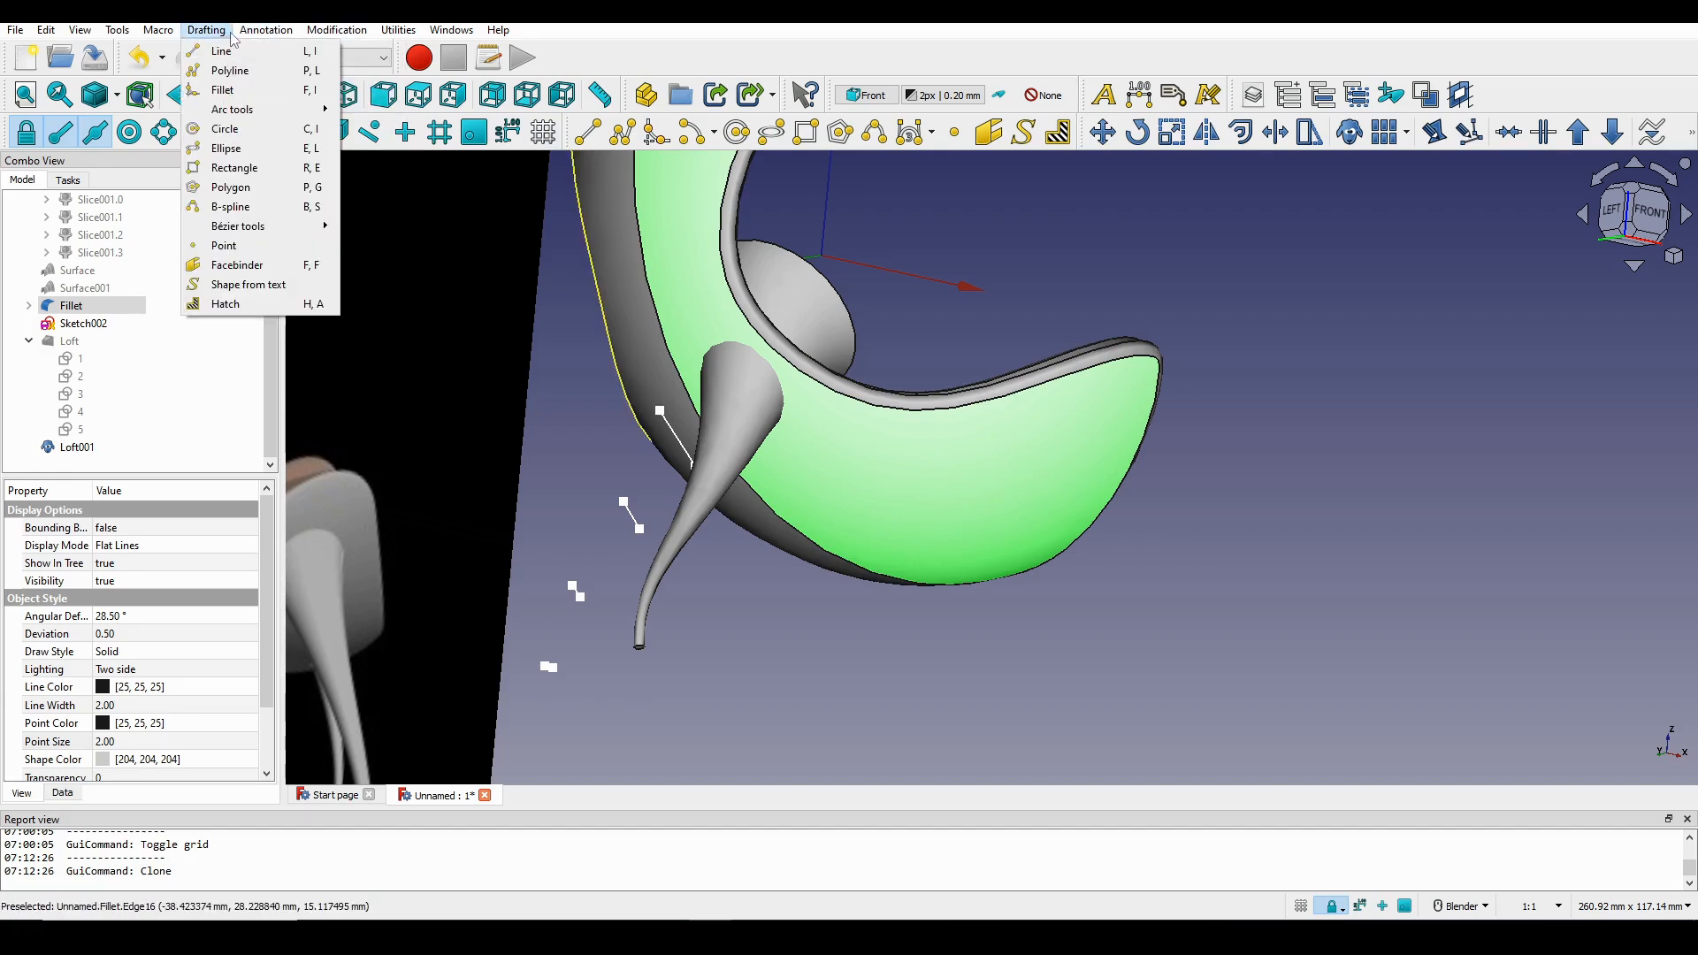
{"action": "left_click", "coordinate": [231, 36]}
{"action": "left_click", "coordinate": [232, 36]}
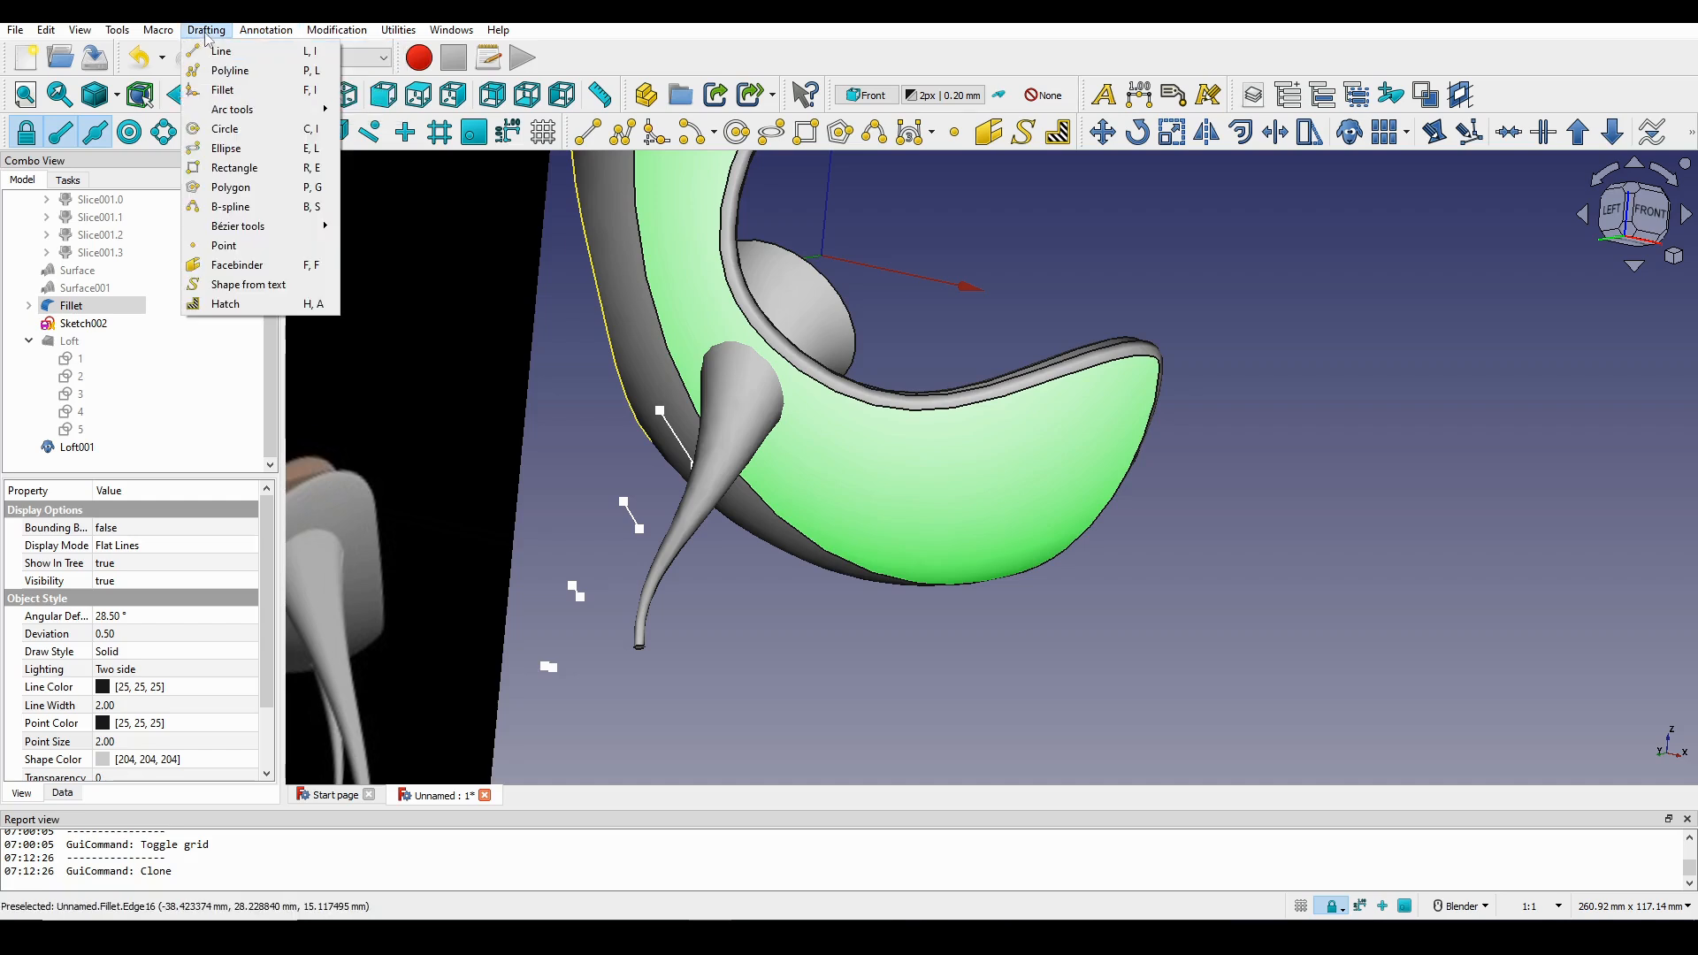
{"action": "left_click", "coordinate": [239, 266]}
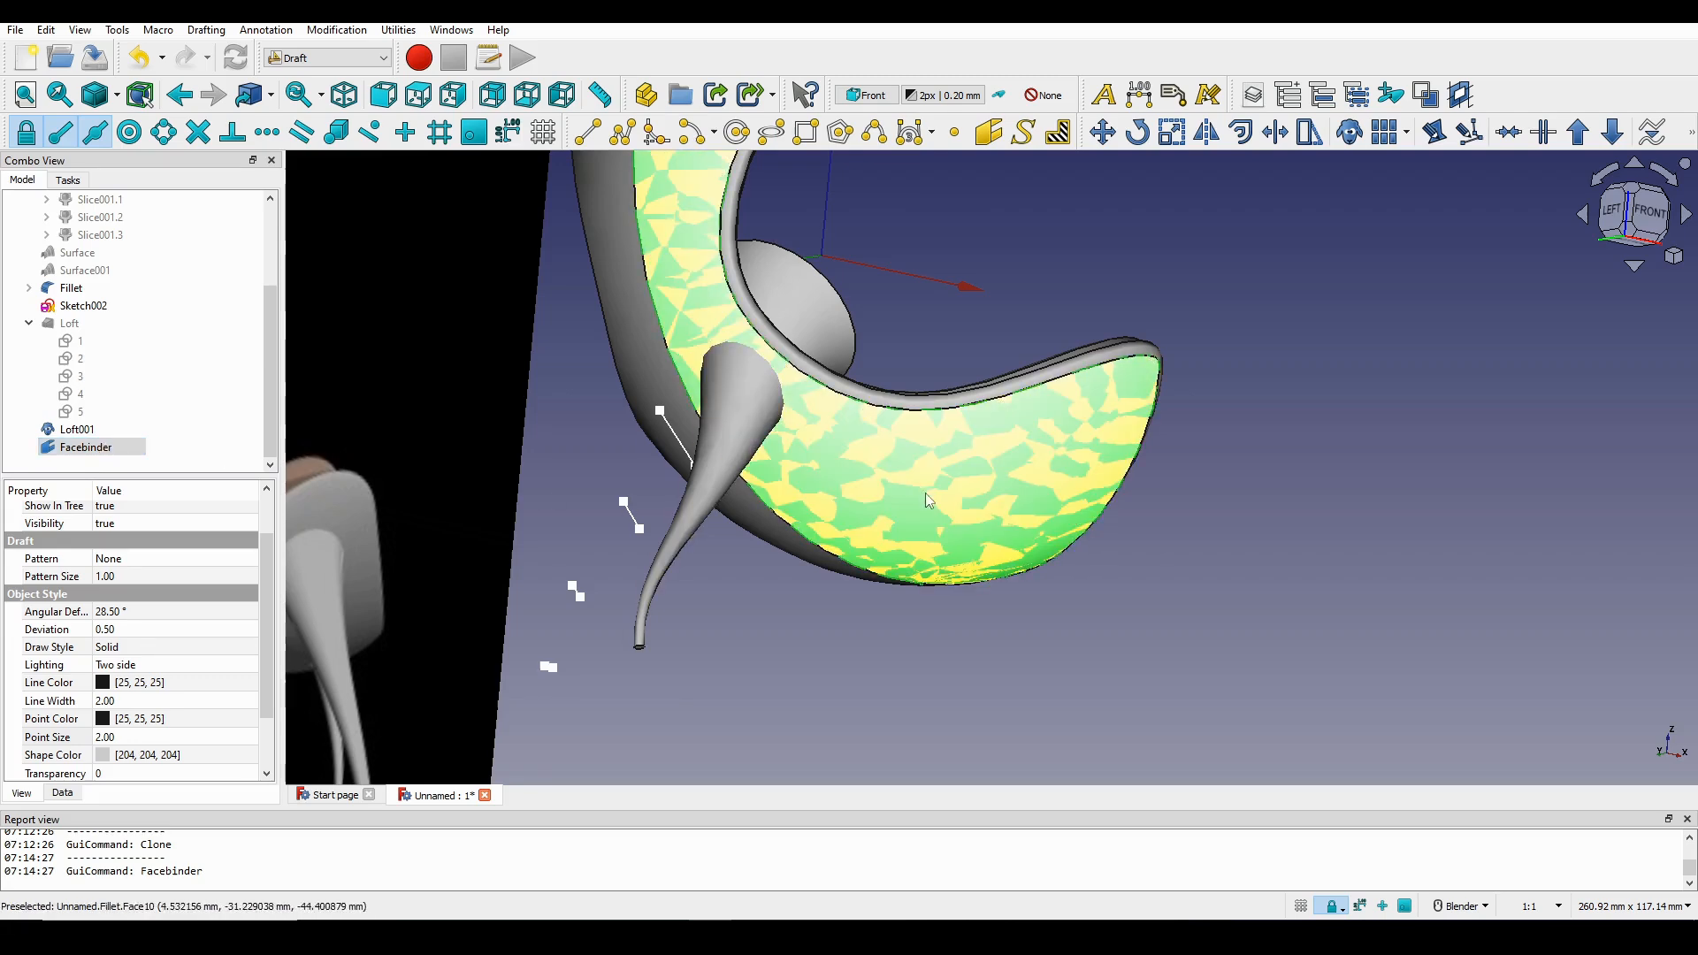
Hide the seat shell's Fillet object so only its facebinder surface and the leg clone remain in view.
{"action": "scroll", "coordinate": [928, 500], "scroll_direction": "down", "scroll_amount": 1}
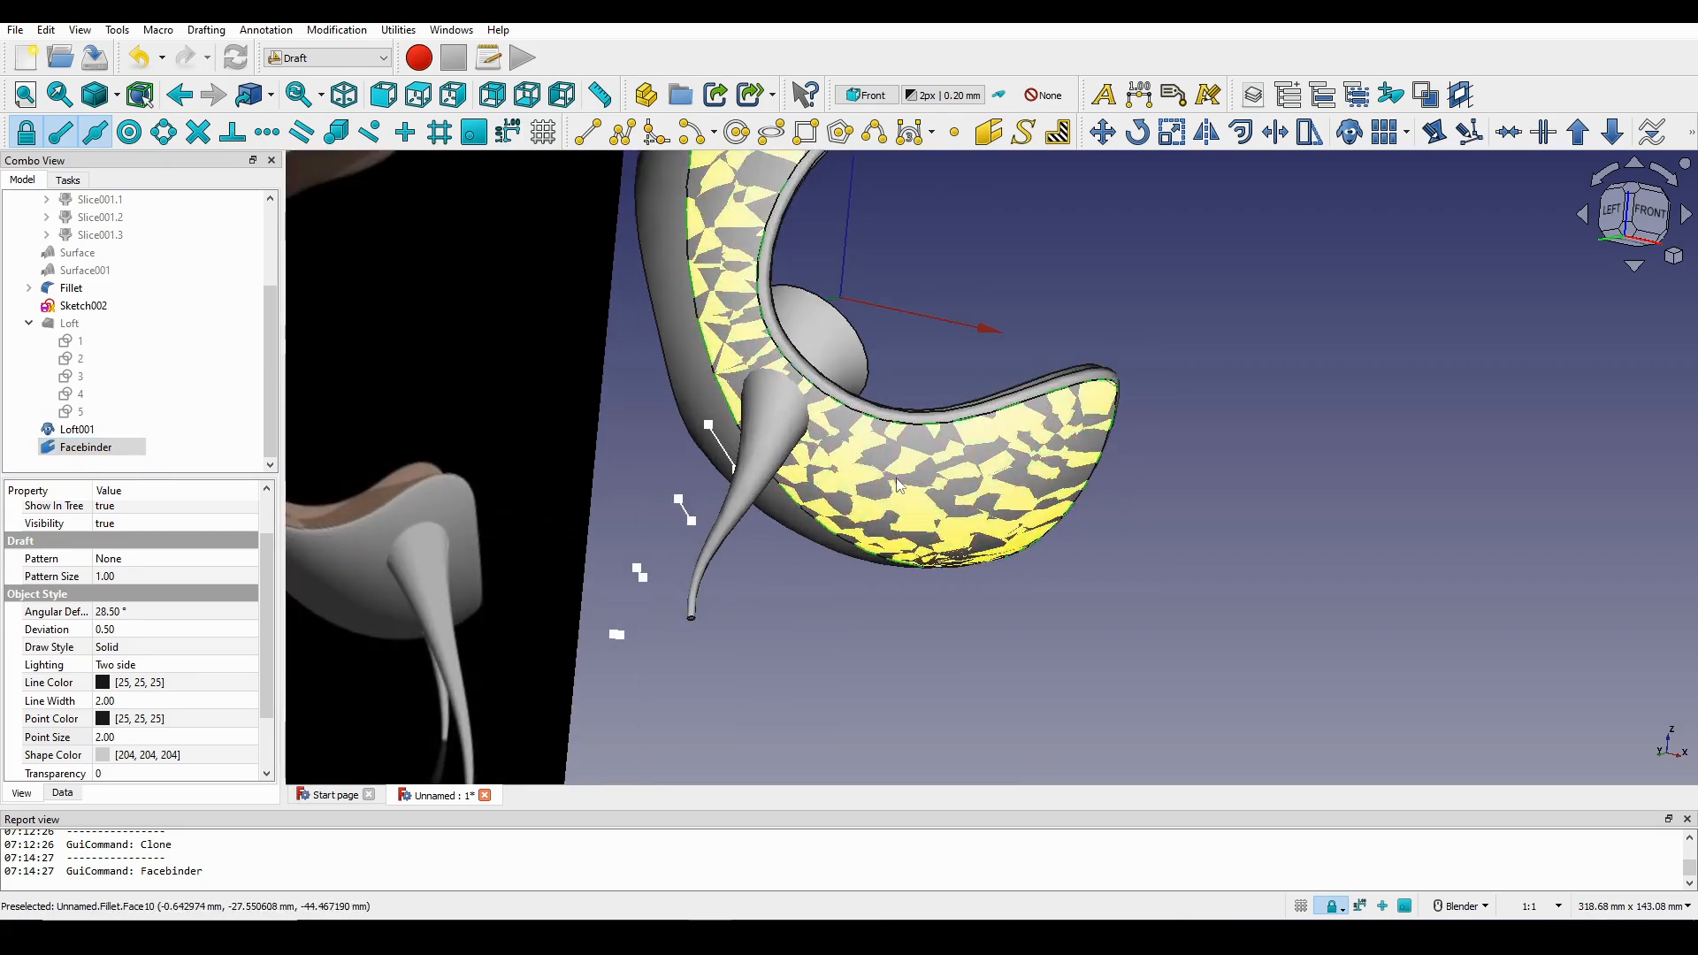
{"action": "left_click", "coordinate": [816, 535]}
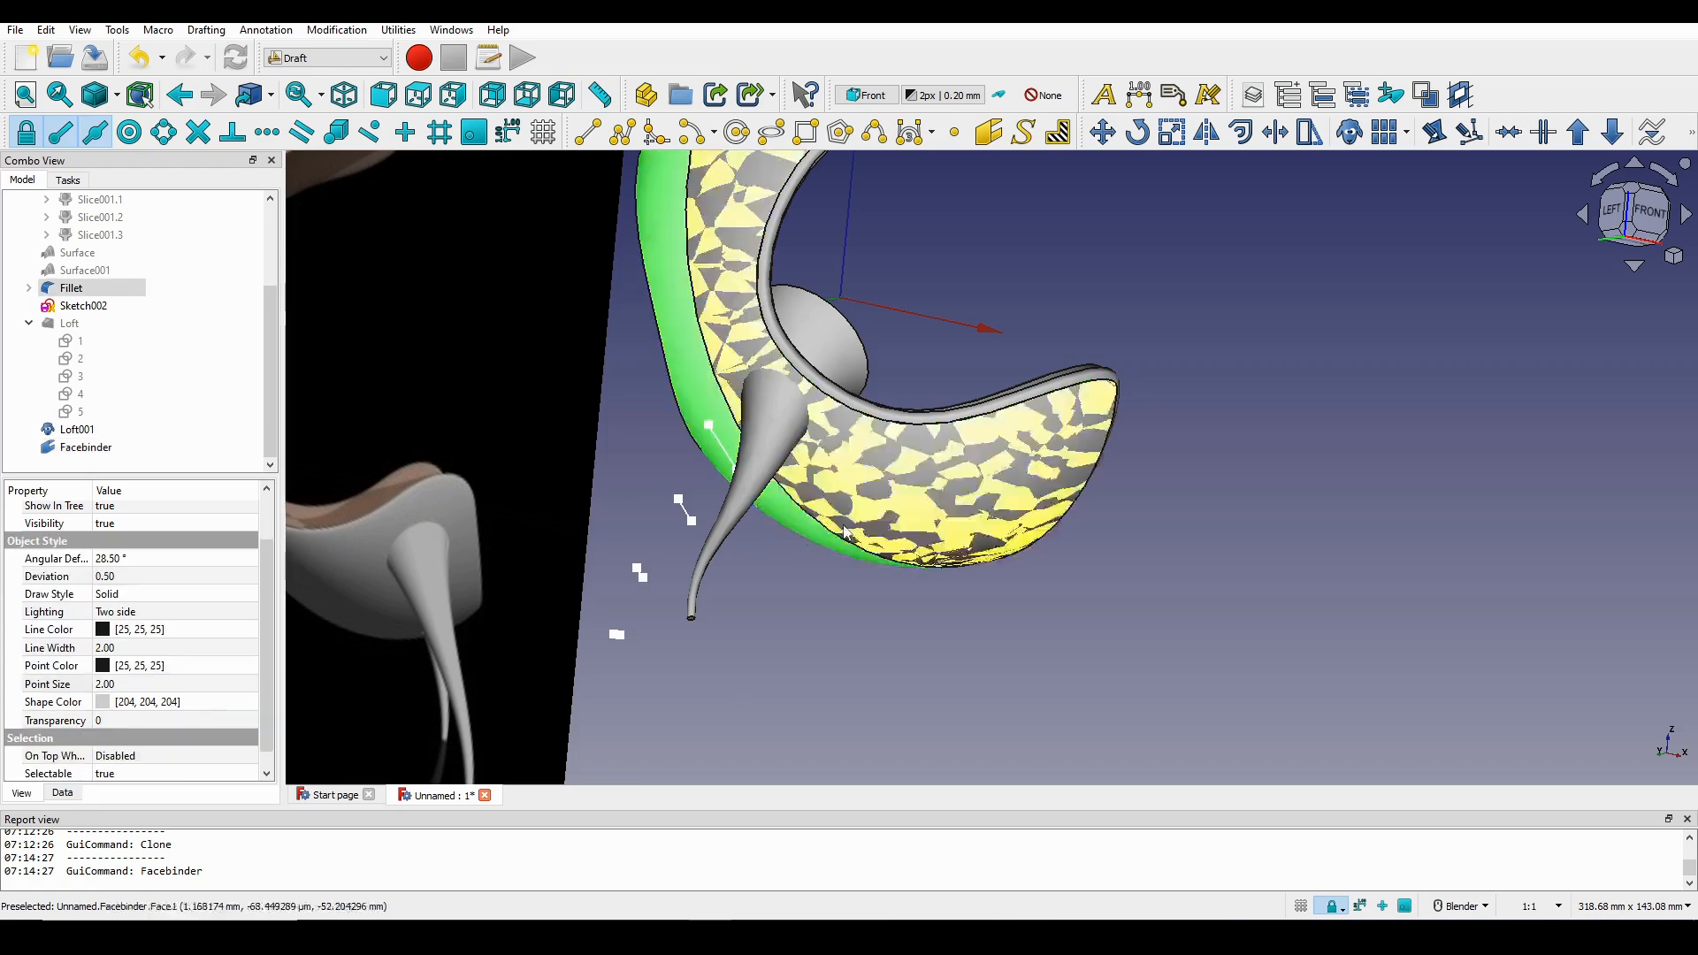
{"action": "key", "text": "space"}
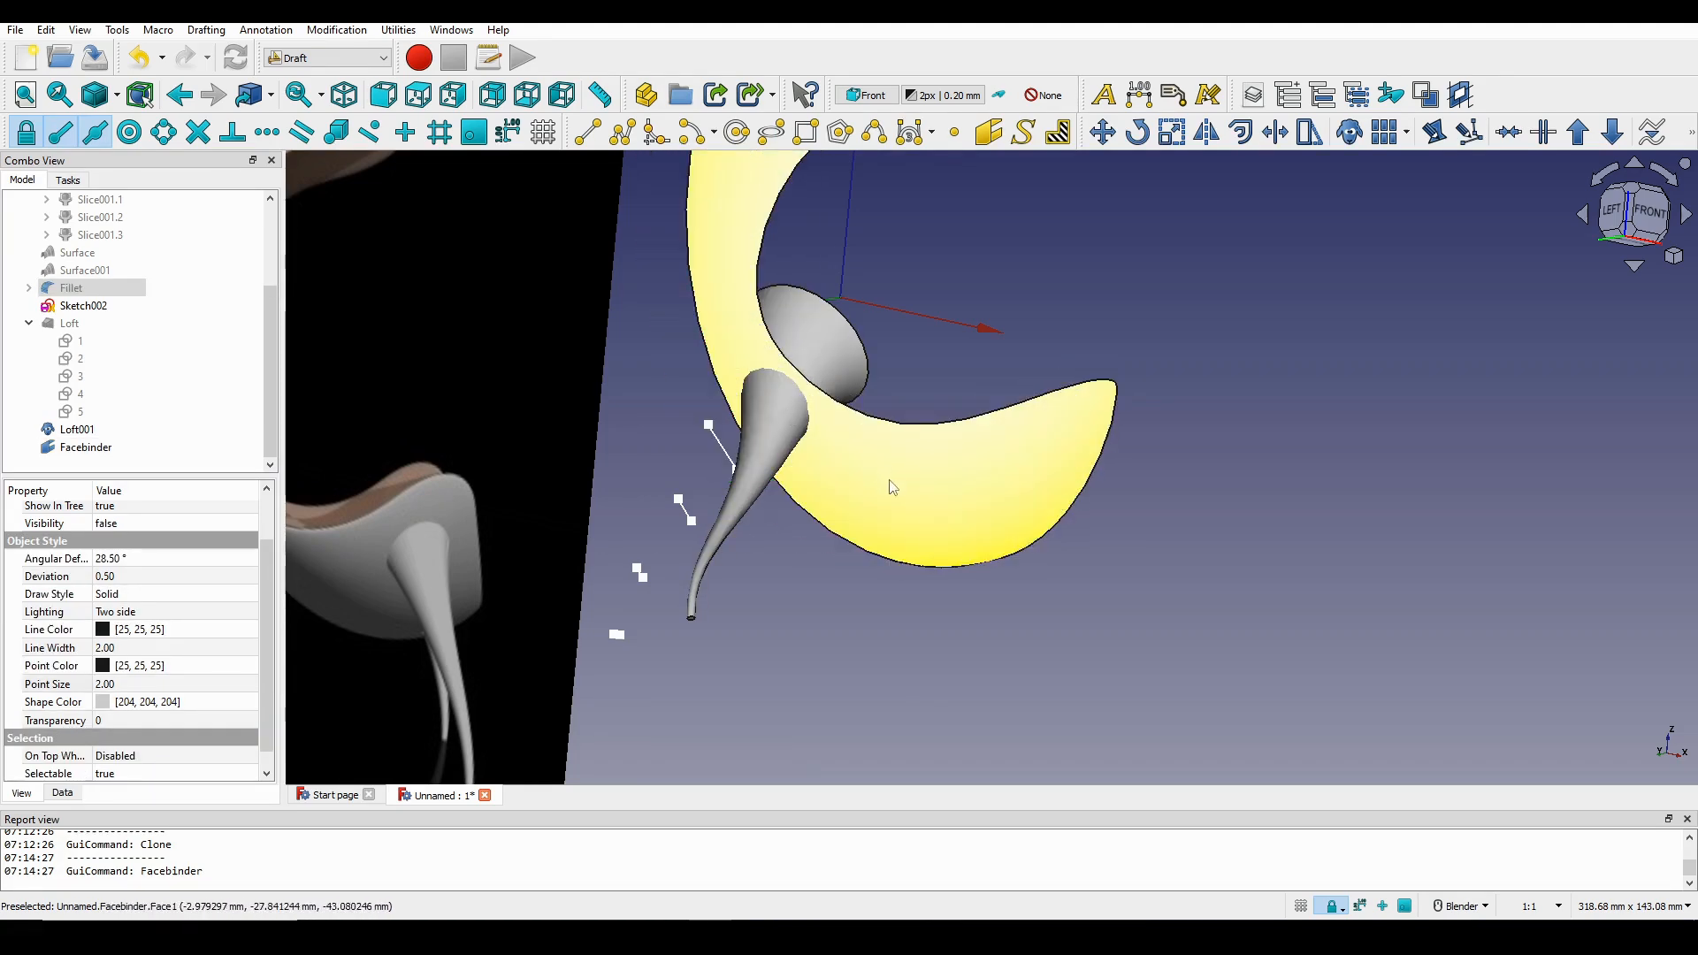
{"action": "middle_click_drag", "start_coordinate": [891, 487], "coordinate": [696, 534]}
{"action": "middle_click_drag", "start_coordinate": [779, 433], "coordinate": [783, 309]}
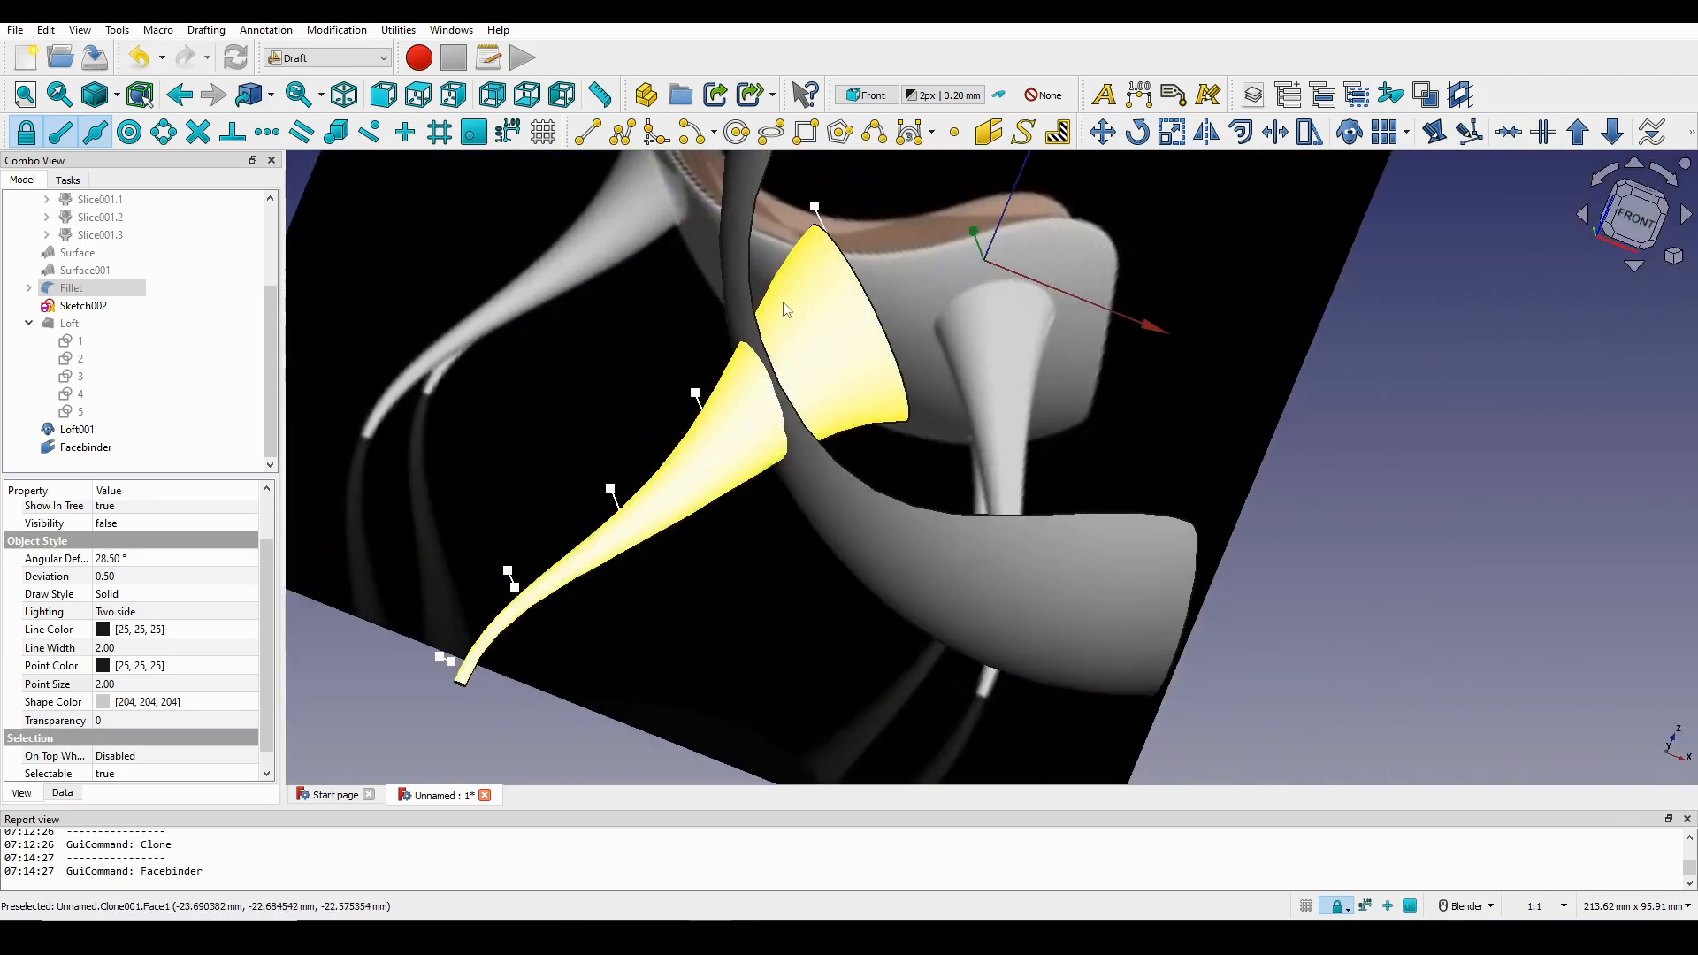
{"action": "middle_click_drag", "start_coordinate": [792, 423], "coordinate": [863, 442]}
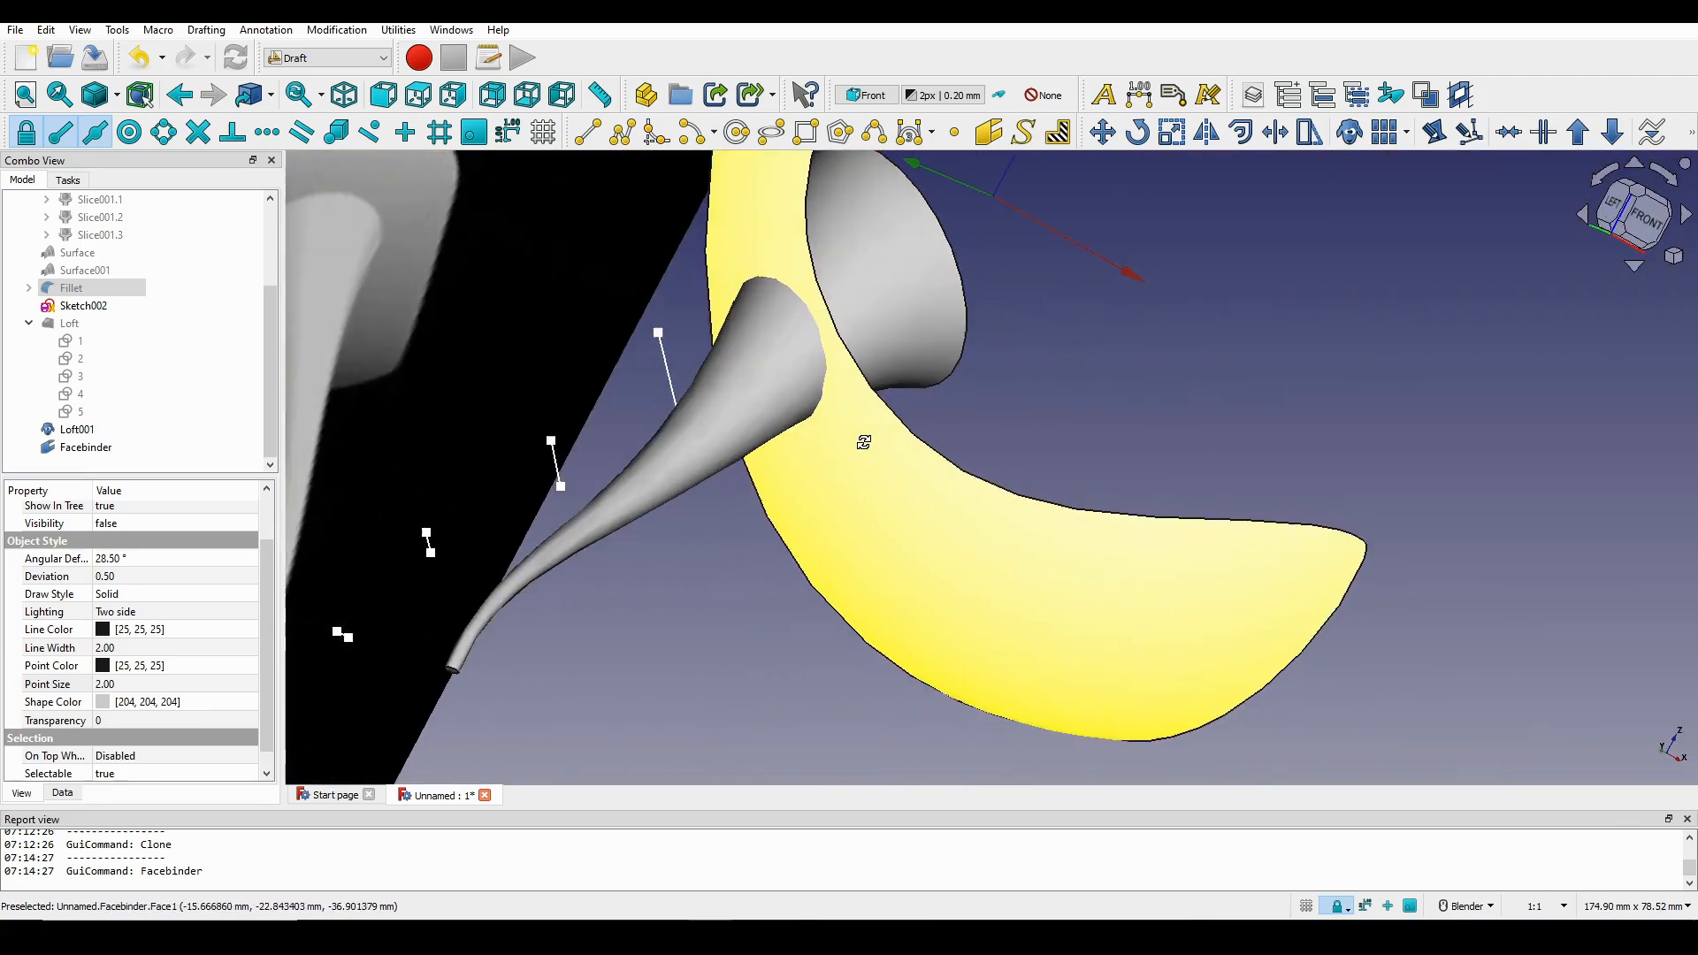
Slice the leg clone Loft001 apart with the Facebinder surface using Part's Slice apart operation.
{"action": "left_click", "coordinate": [752, 406]}
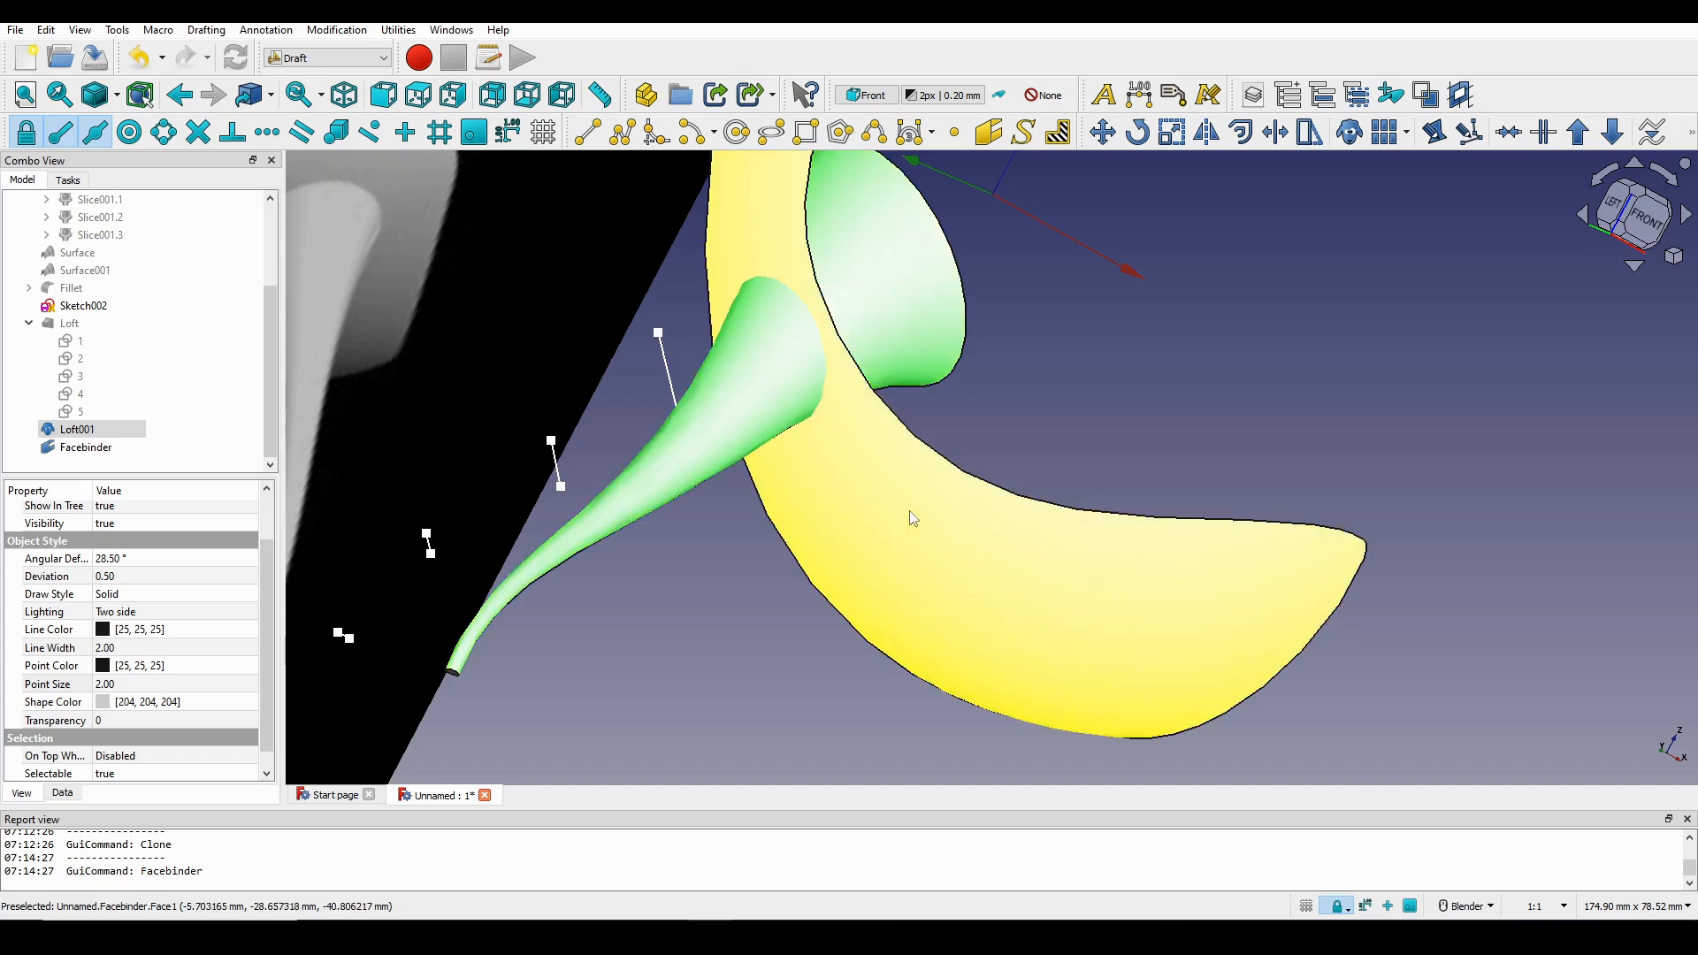
{"action": "left_click", "coordinate": [912, 520], "text": "ctrl"}
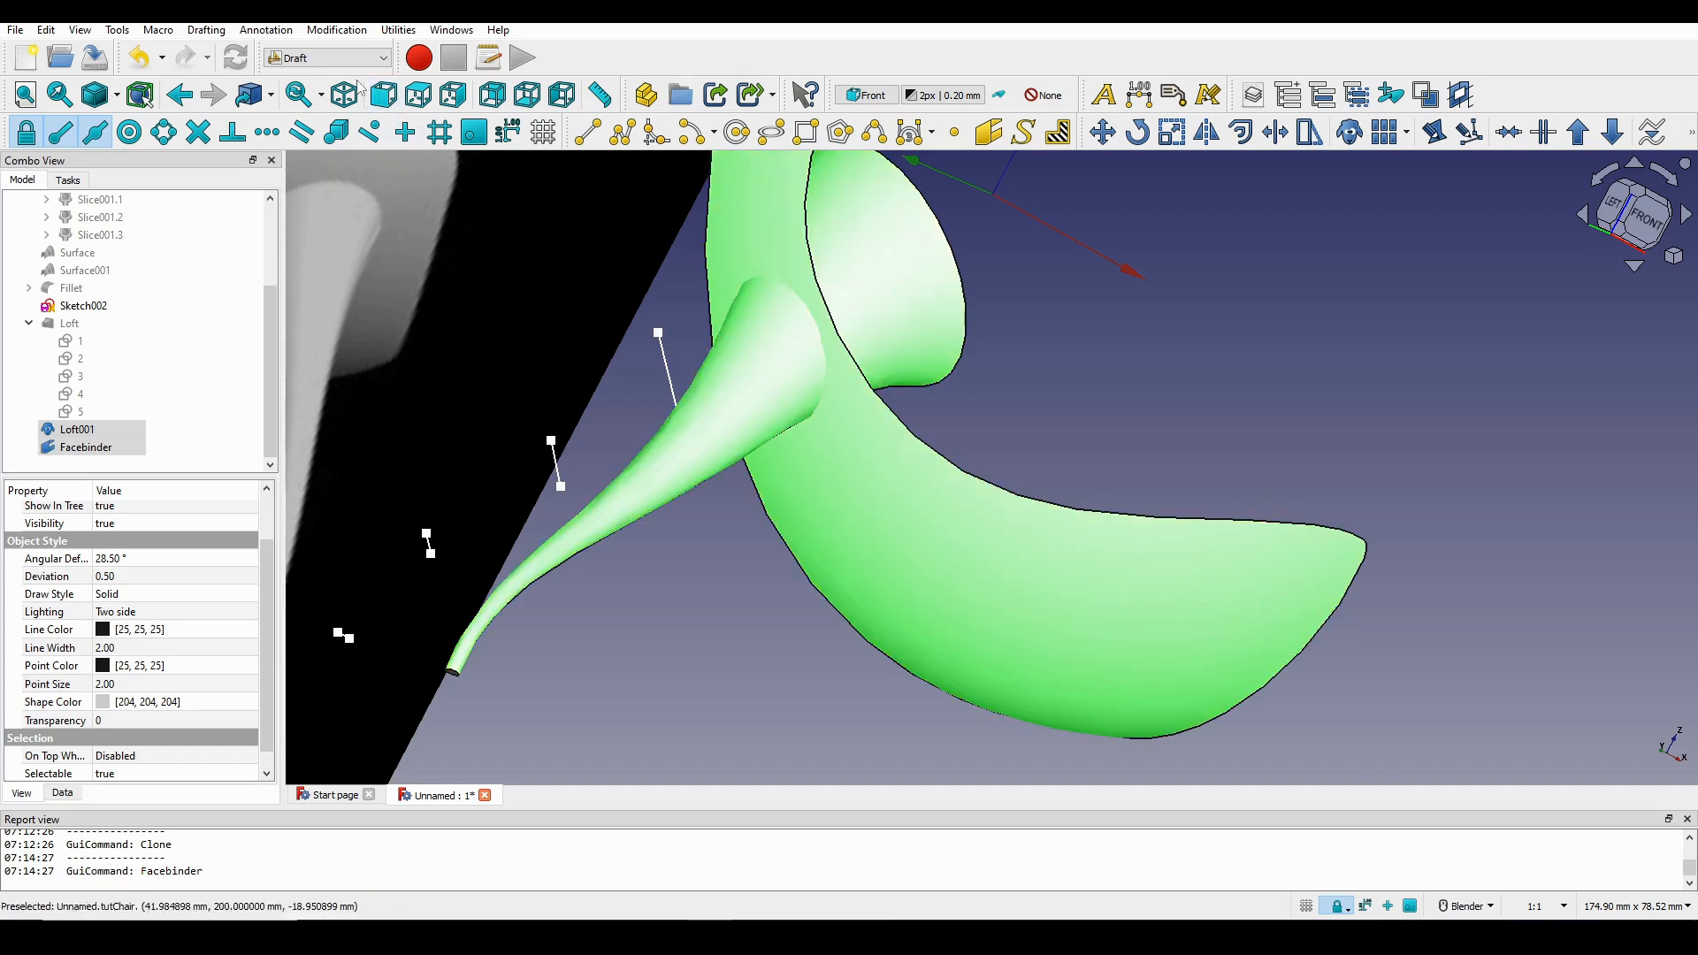
{"action": "left_click", "coordinate": [327, 58]}
{"action": "left_click", "coordinate": [301, 145]}
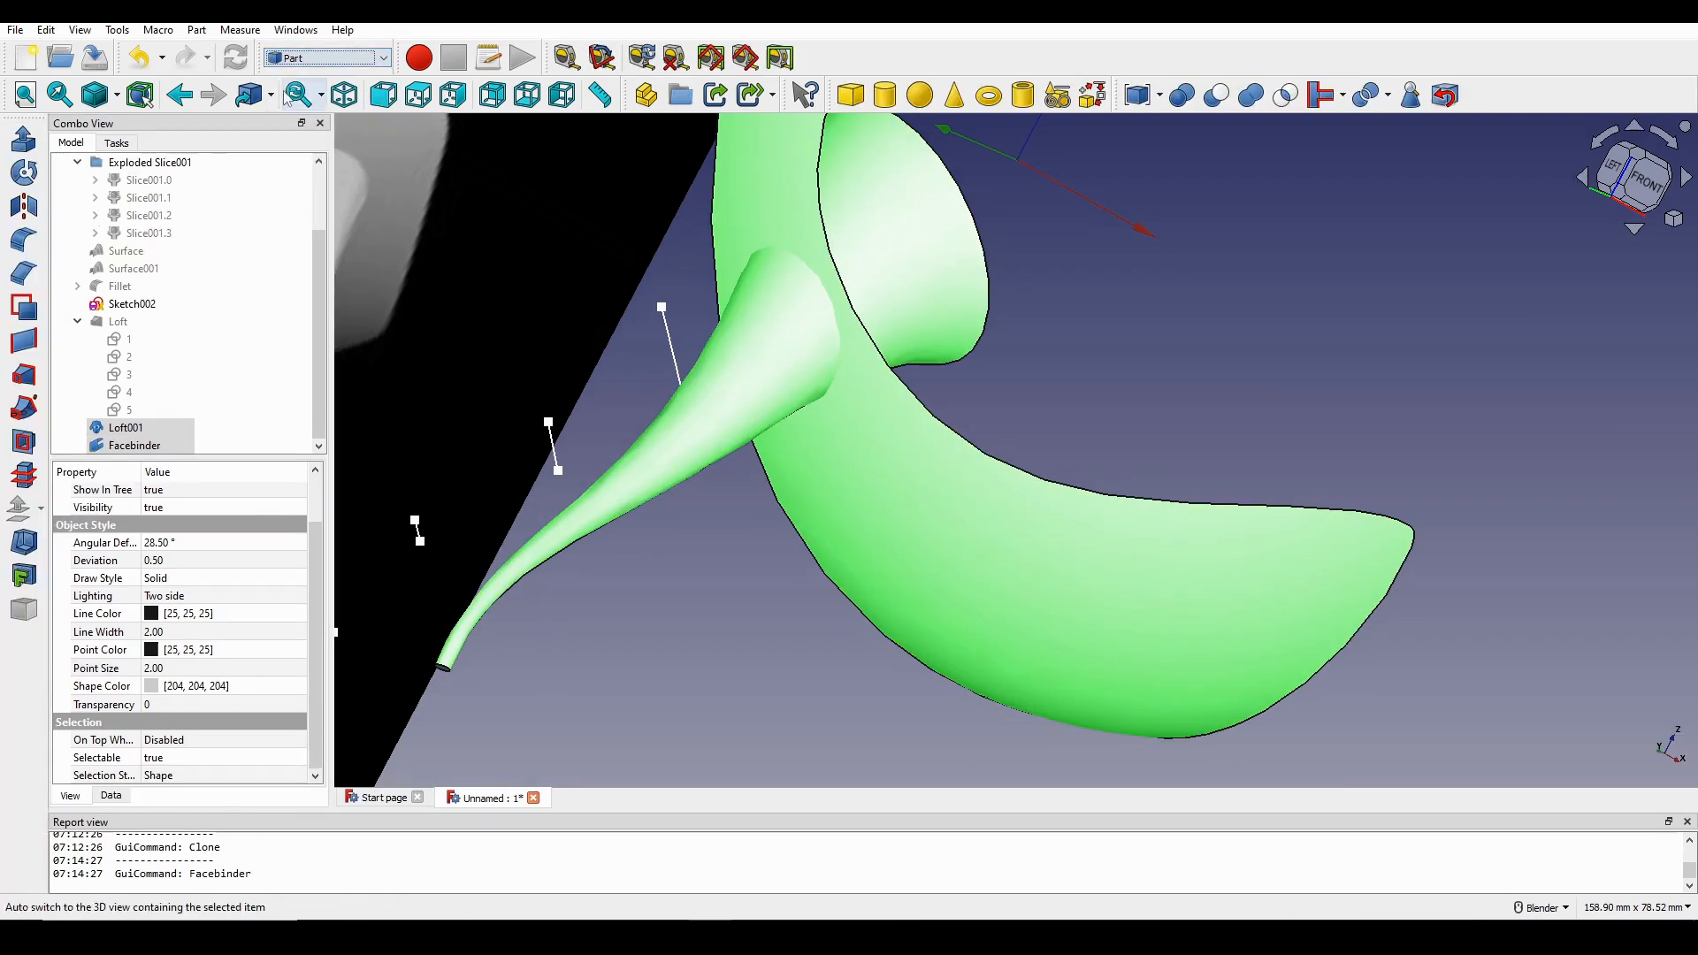
{"action": "left_click", "coordinate": [203, 32]}
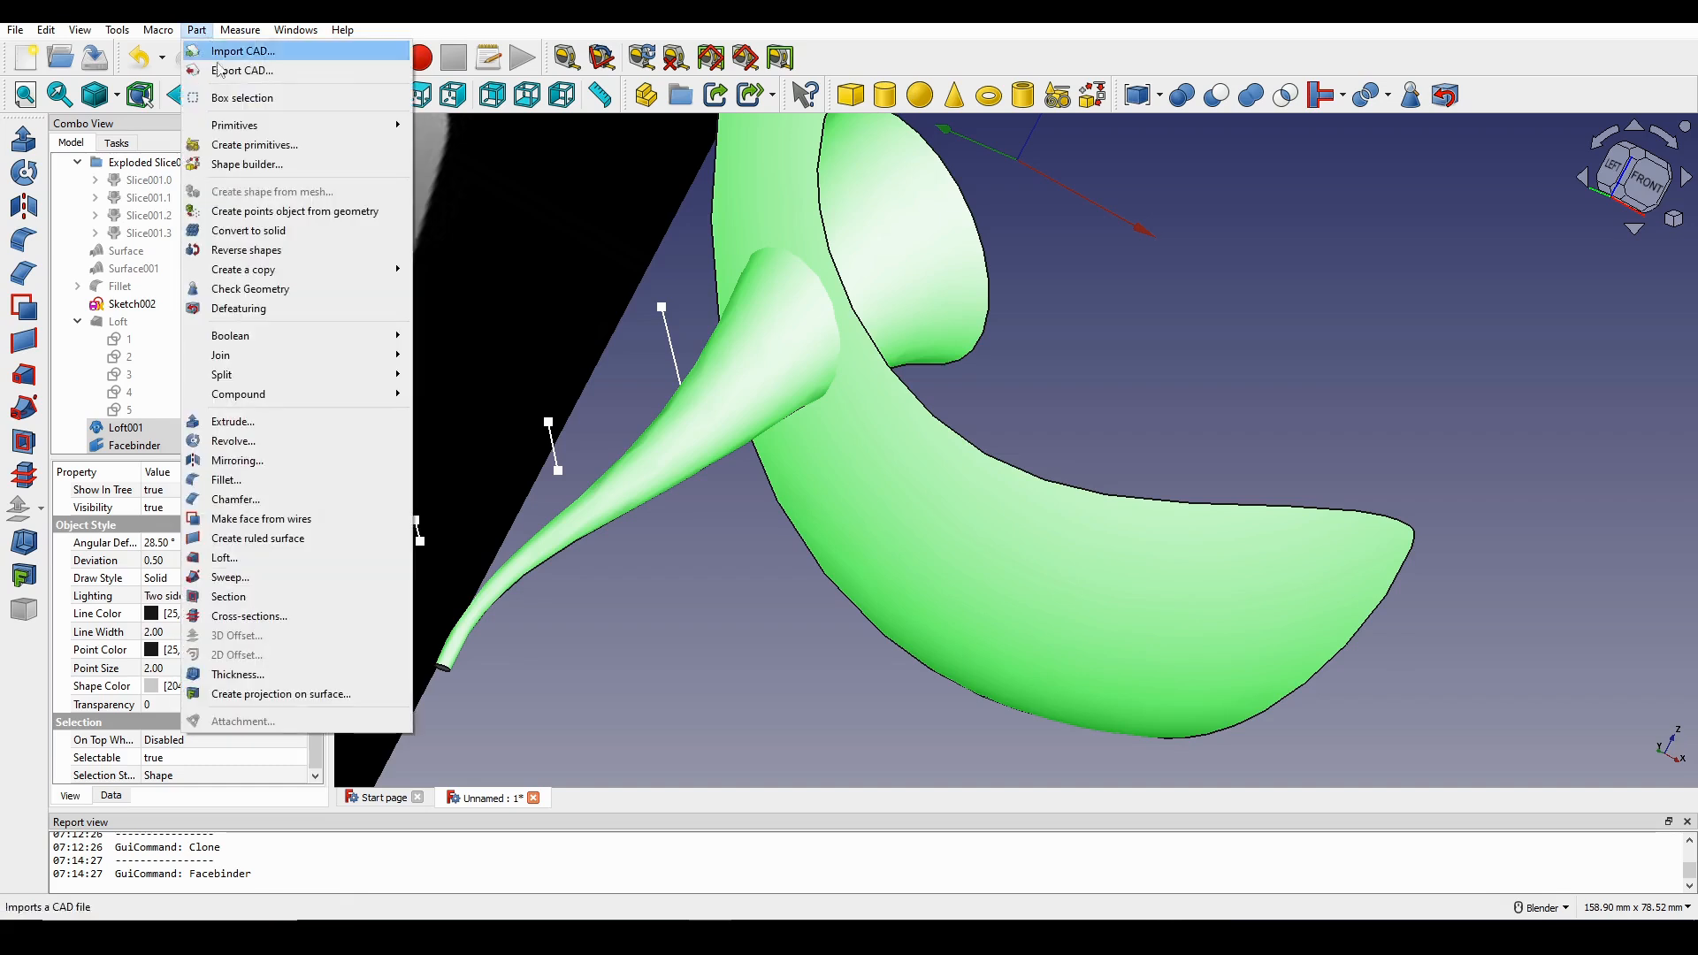
{"action": "mouse_move", "coordinate": [271, 373]}
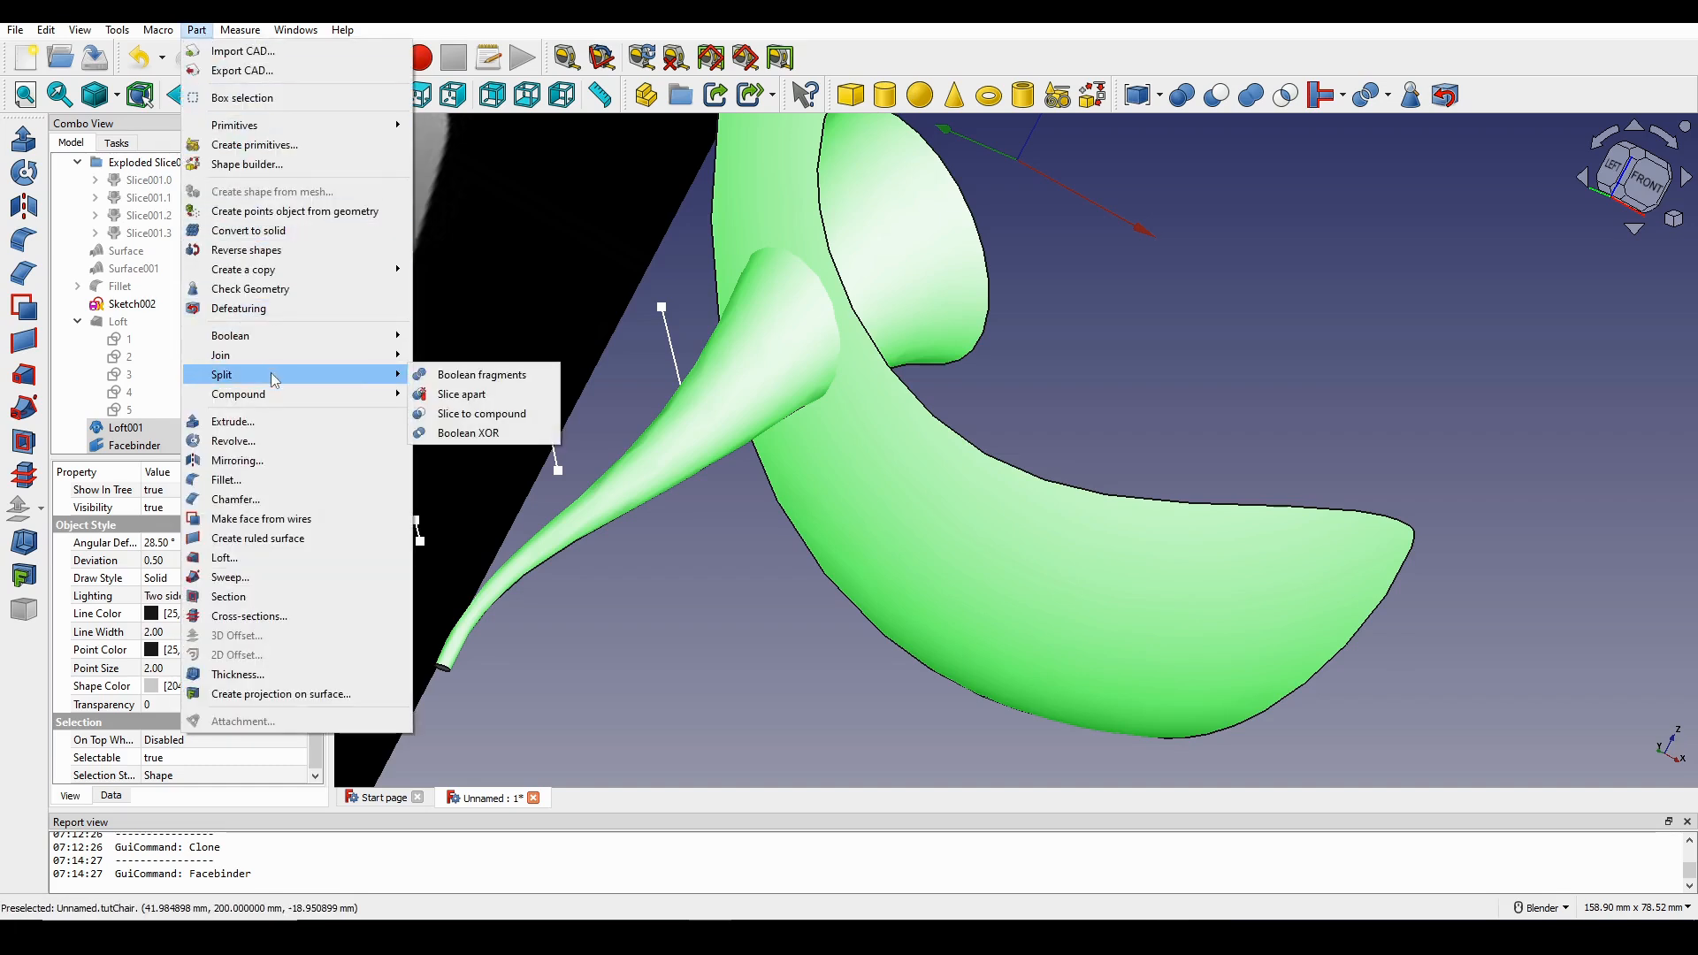
{"action": "left_click", "coordinate": [464, 395]}
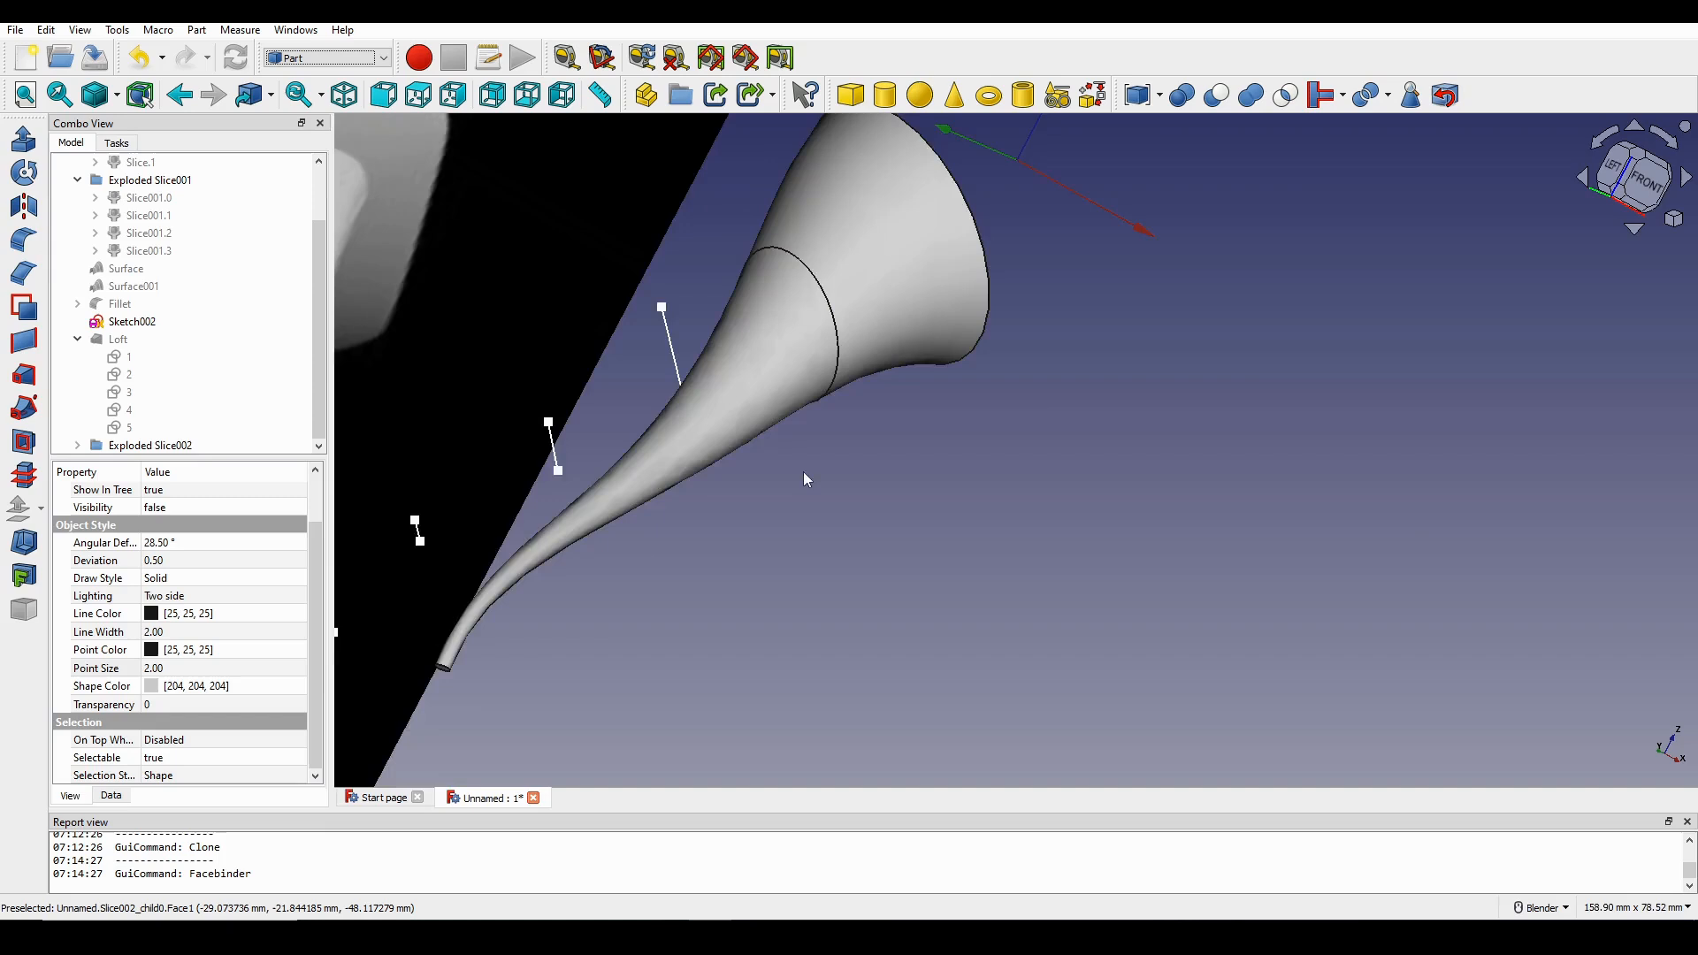
Hide the sliced piece Slice002.1 inside the shell and examine the curved cut face on the remaining leg.
{"action": "scroll", "coordinate": [804, 470], "scroll_direction": "down", "scroll_amount": 5}
{"action": "scroll", "coordinate": [868, 424], "scroll_direction": "up", "scroll_amount": 5}
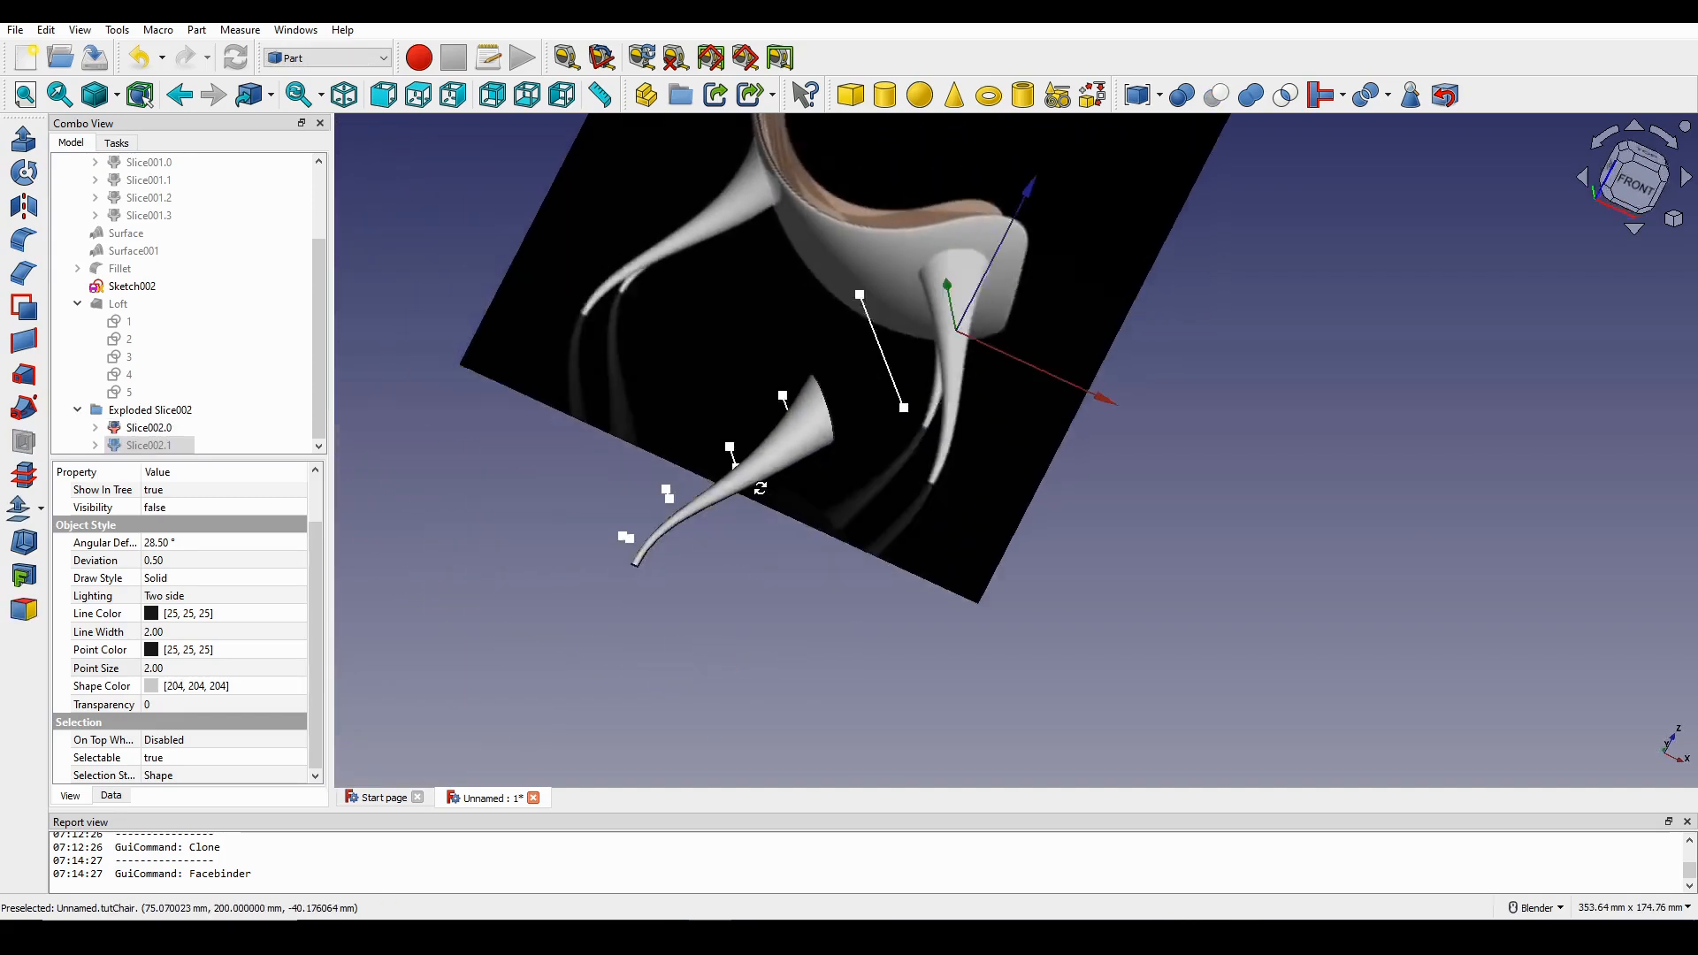
{"action": "scroll", "coordinate": [848, 436], "scroll_direction": "up", "scroll_amount": 1}
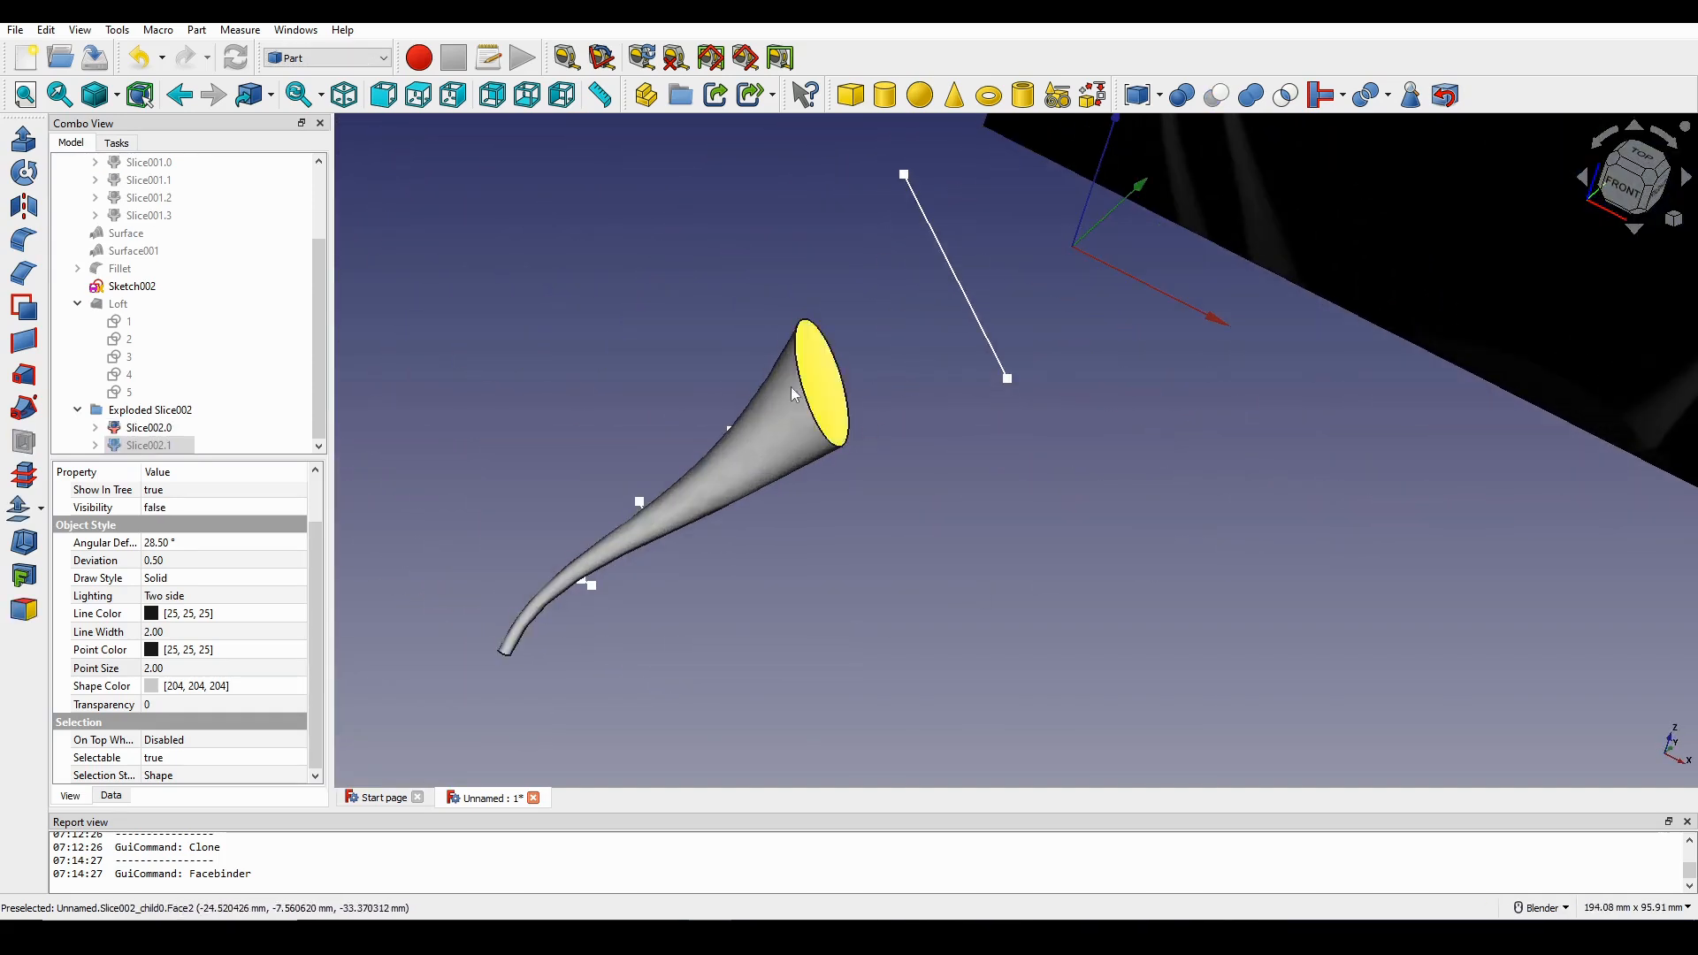
{"action": "middle_click_drag", "start_coordinate": [830, 406], "coordinate": [997, 485]}
{"action": "middle_click_drag", "start_coordinate": [812, 480], "coordinate": [797, 480], "text": "shift"}
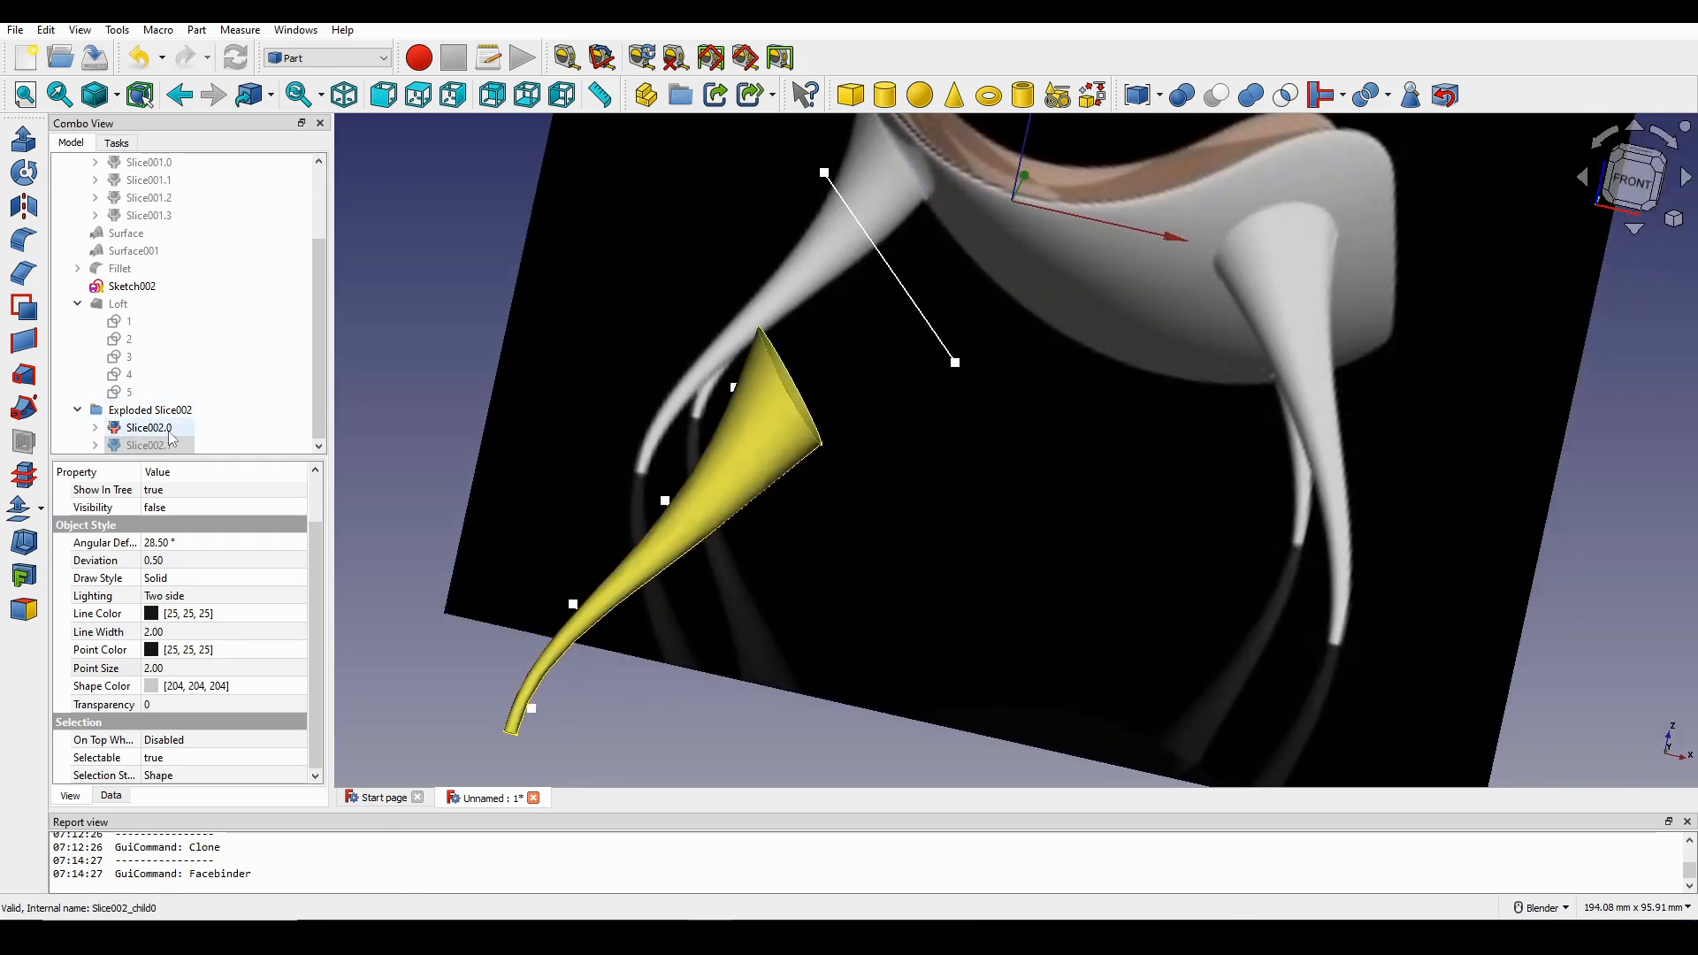
{"action": "scroll", "coordinate": [808, 460], "scroll_direction": "down", "scroll_amount": 1}
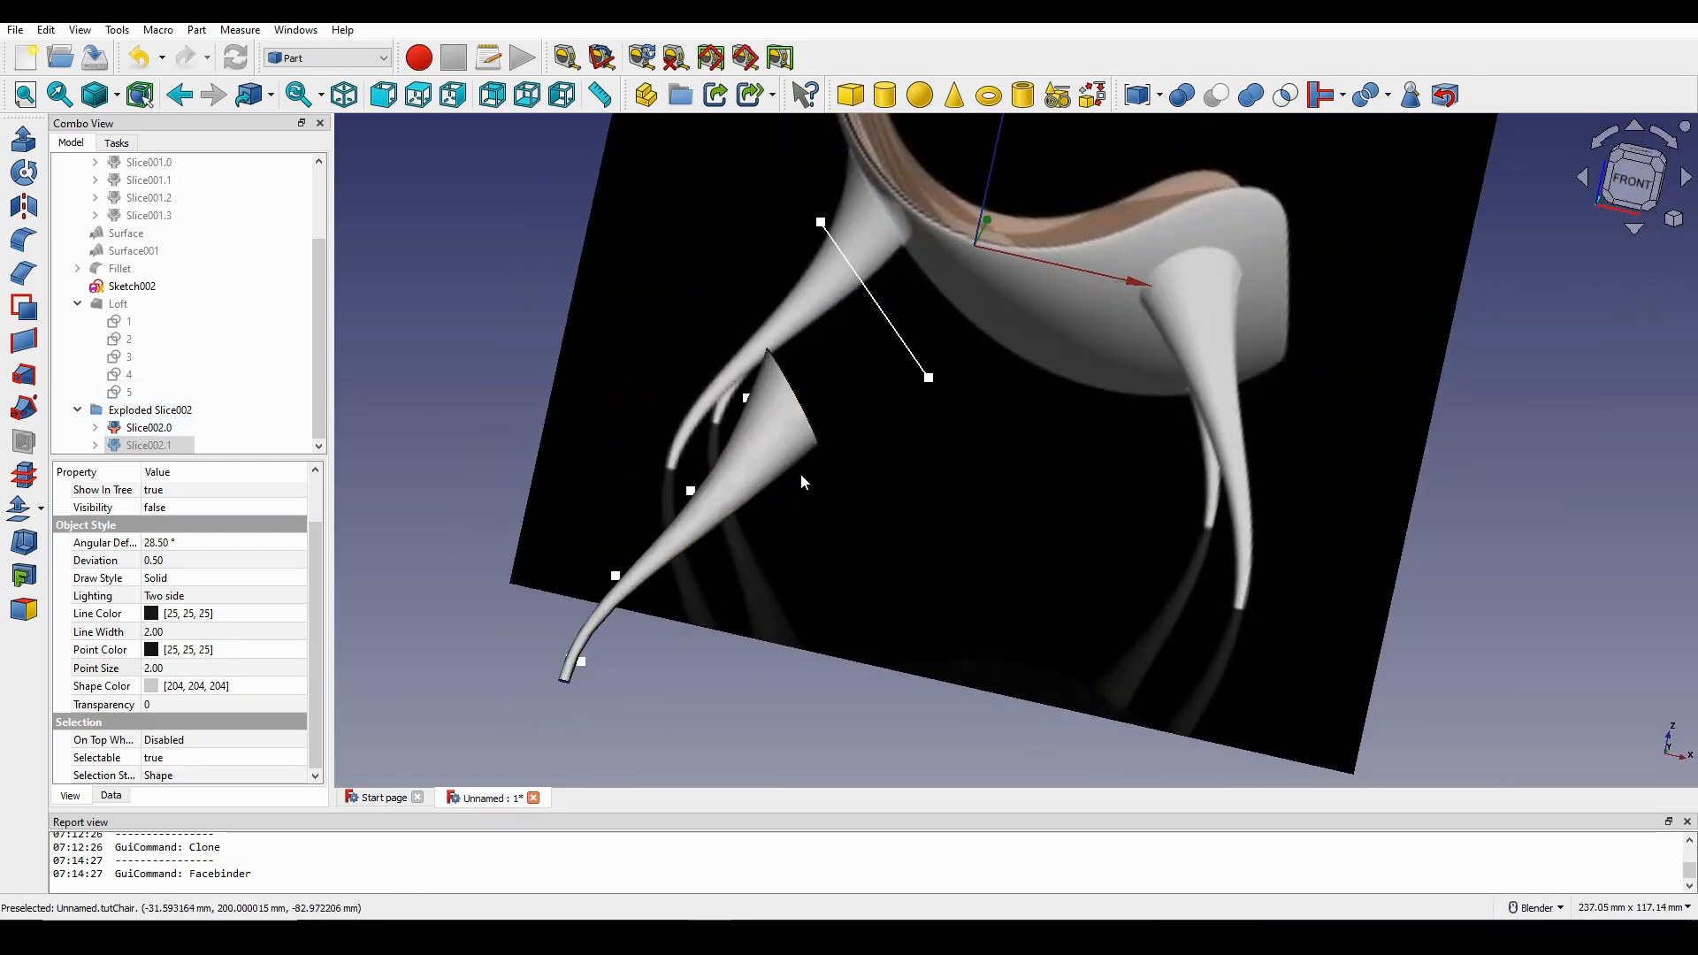
{"action": "middle_click_drag", "start_coordinate": [800, 474], "coordinate": [893, 496]}
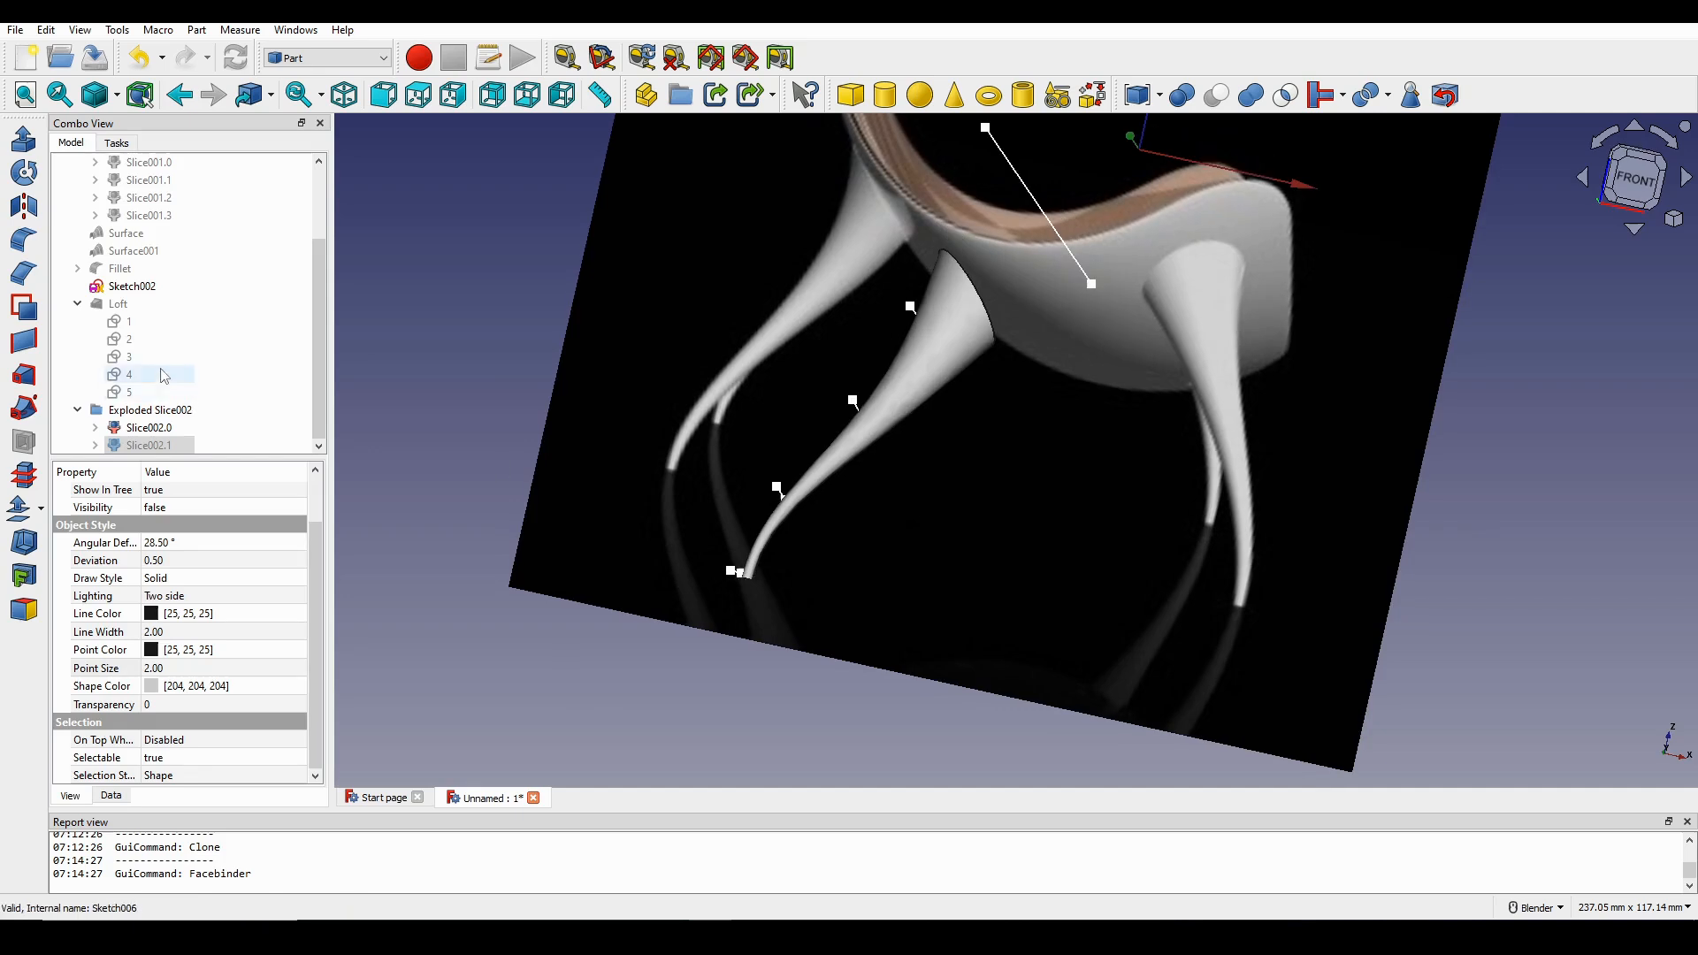
Show the seat shell's Fillet object again and rename it as mainBody.
{"action": "scroll", "coordinate": [139, 347], "scroll_direction": "up", "scroll_amount": 1}
{"action": "left_click", "coordinate": [123, 323]}
{"action": "key", "text": "space"}
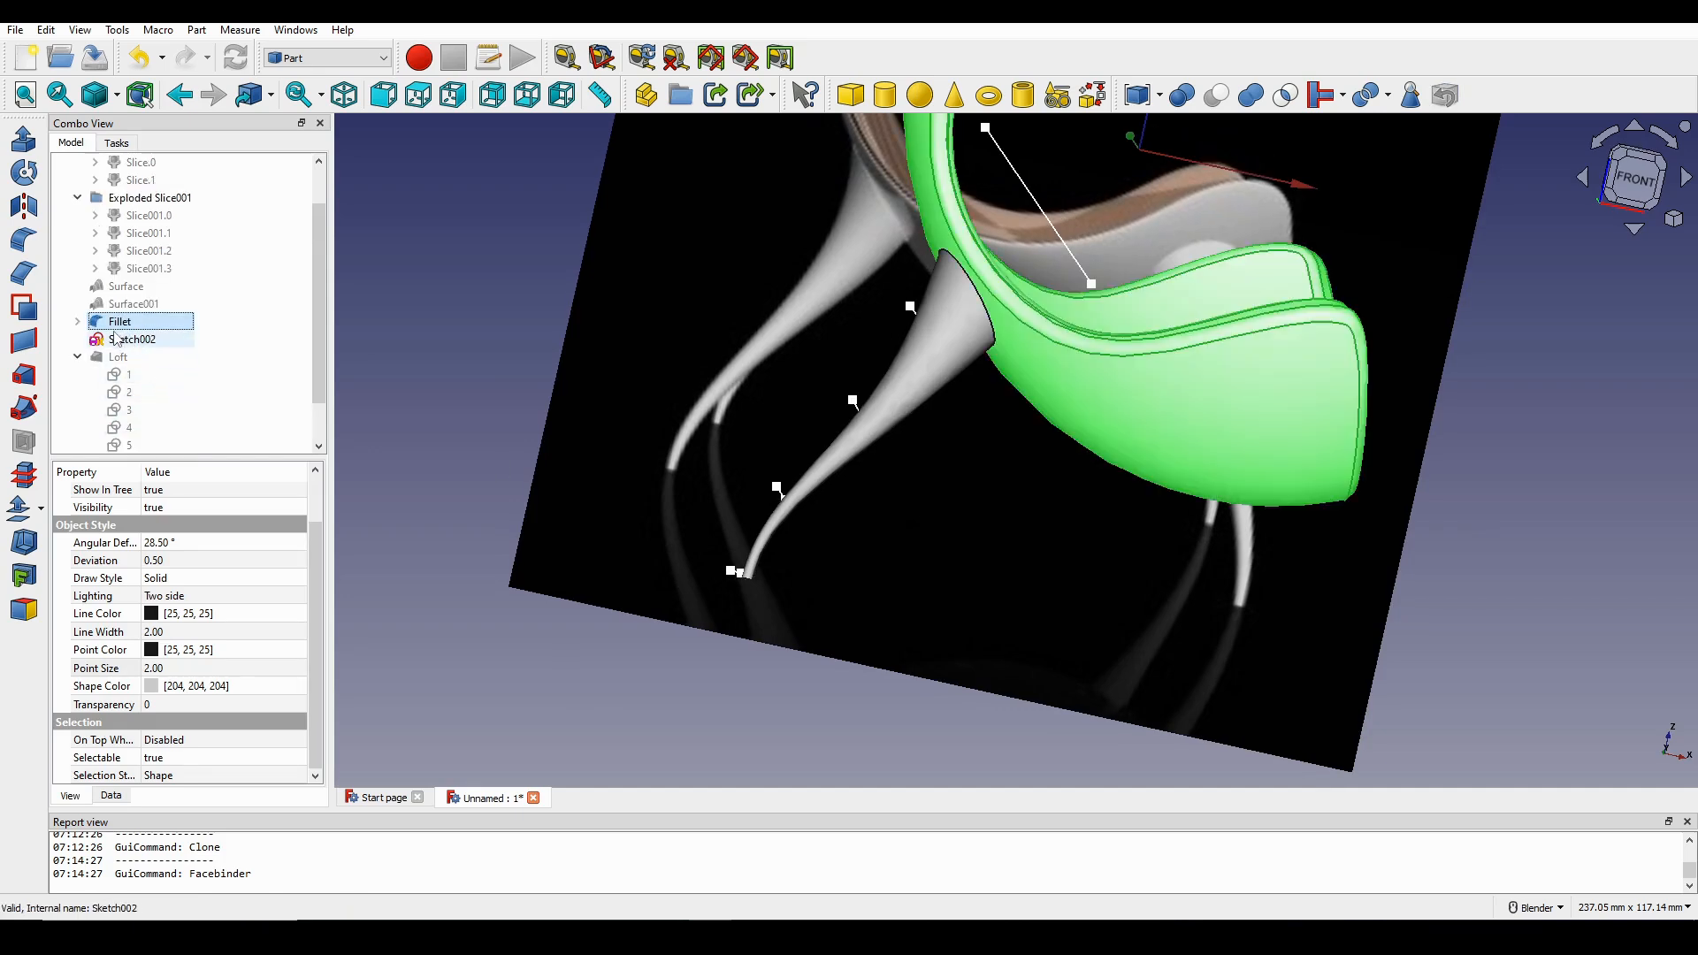
{"action": "scroll", "coordinate": [1006, 404], "scroll_direction": "down", "scroll_amount": 2}
{"action": "middle_click_drag", "start_coordinate": [1007, 403], "coordinate": [951, 412]}
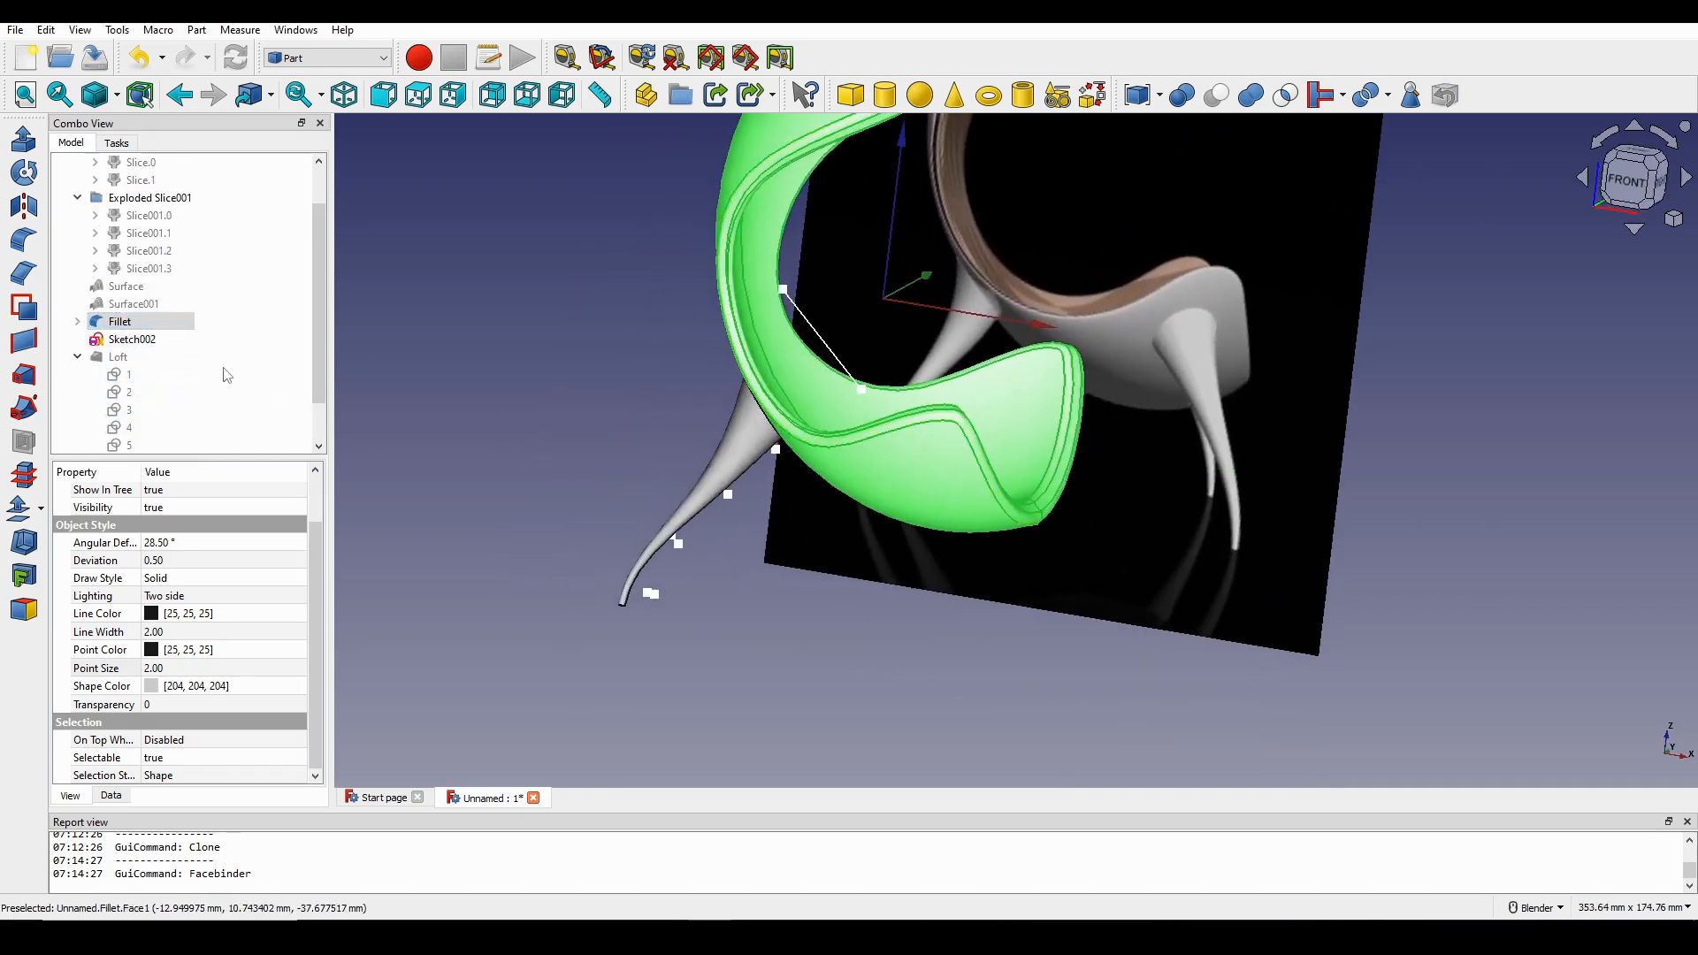
{"action": "right_click", "coordinate": [139, 333]}
{"action": "left_click", "coordinate": [209, 814]}
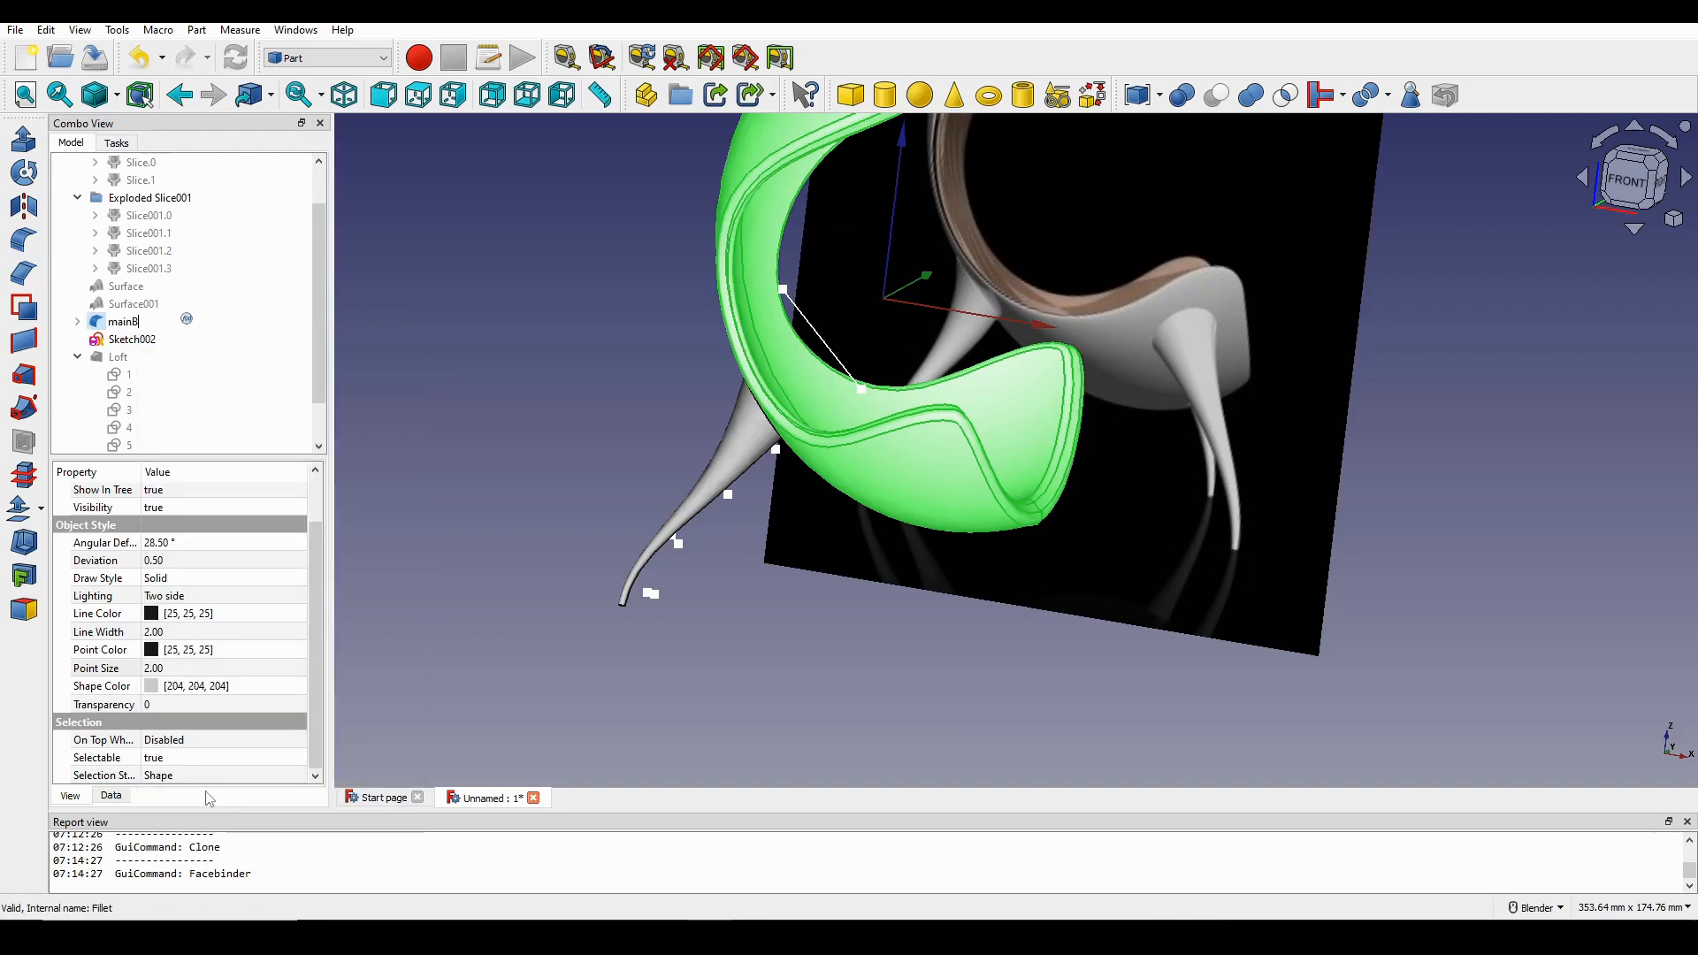
{"action": "key", "text": "Return"}
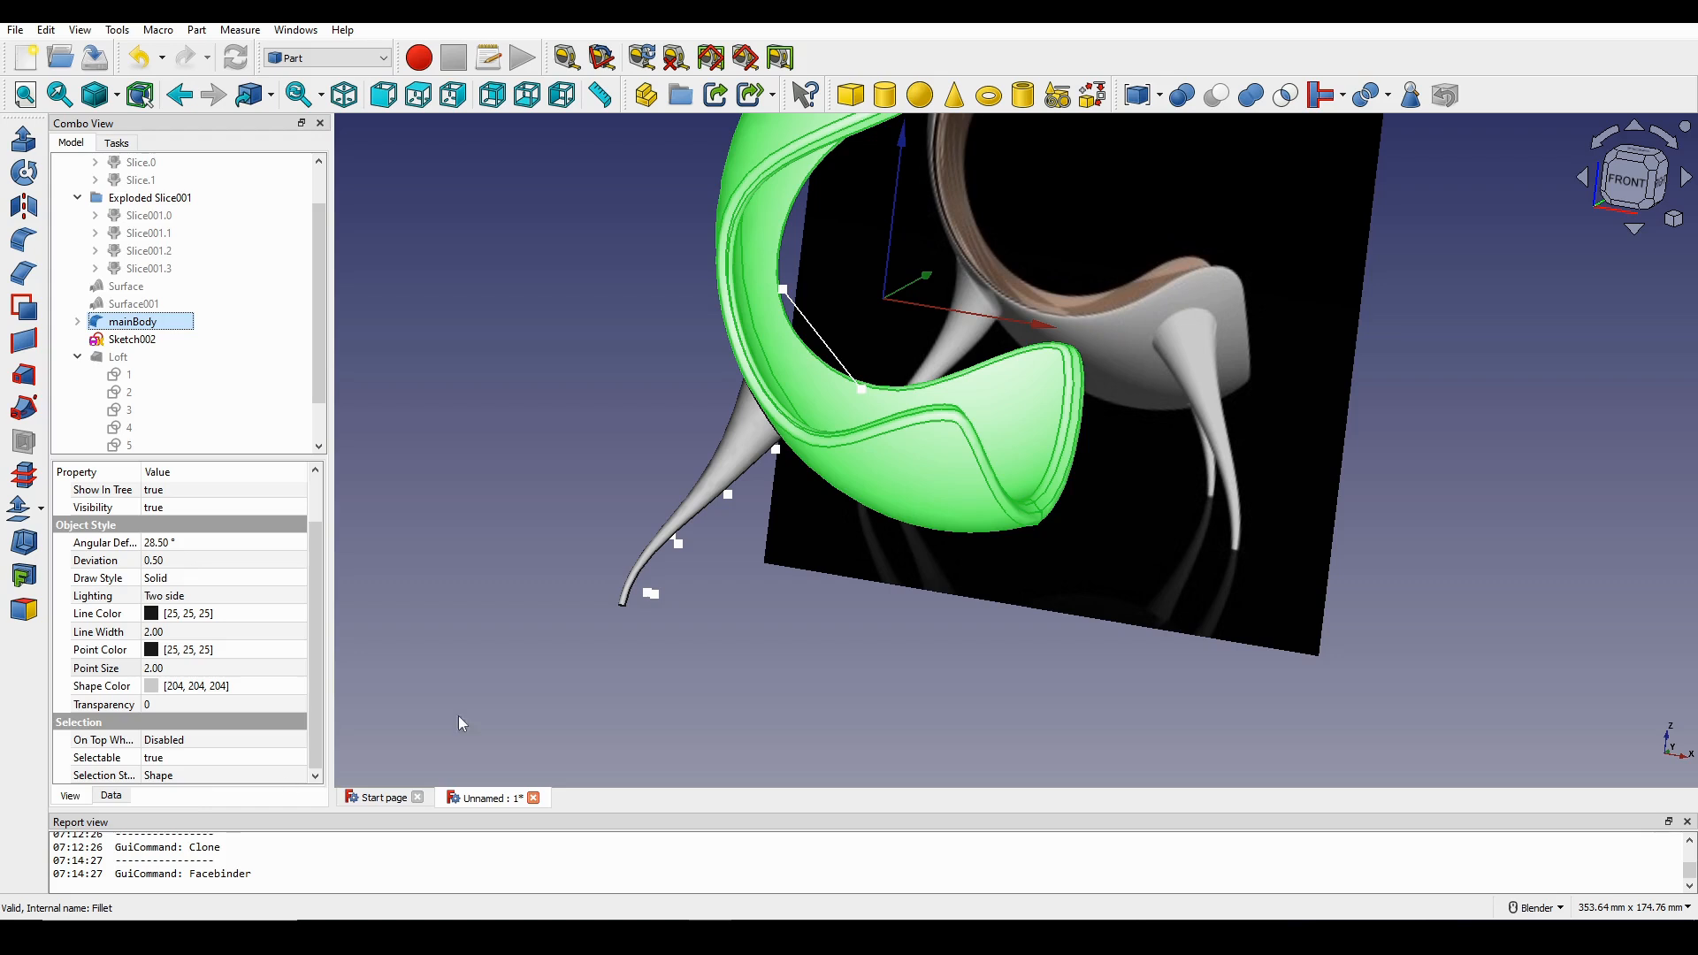
Rename the trimmed leg piece Slice002.0 as Leg_R.
{"action": "middle_click_drag", "start_coordinate": [783, 476], "coordinate": [777, 464], "text": "shift"}
{"action": "left_click", "coordinate": [694, 454]}
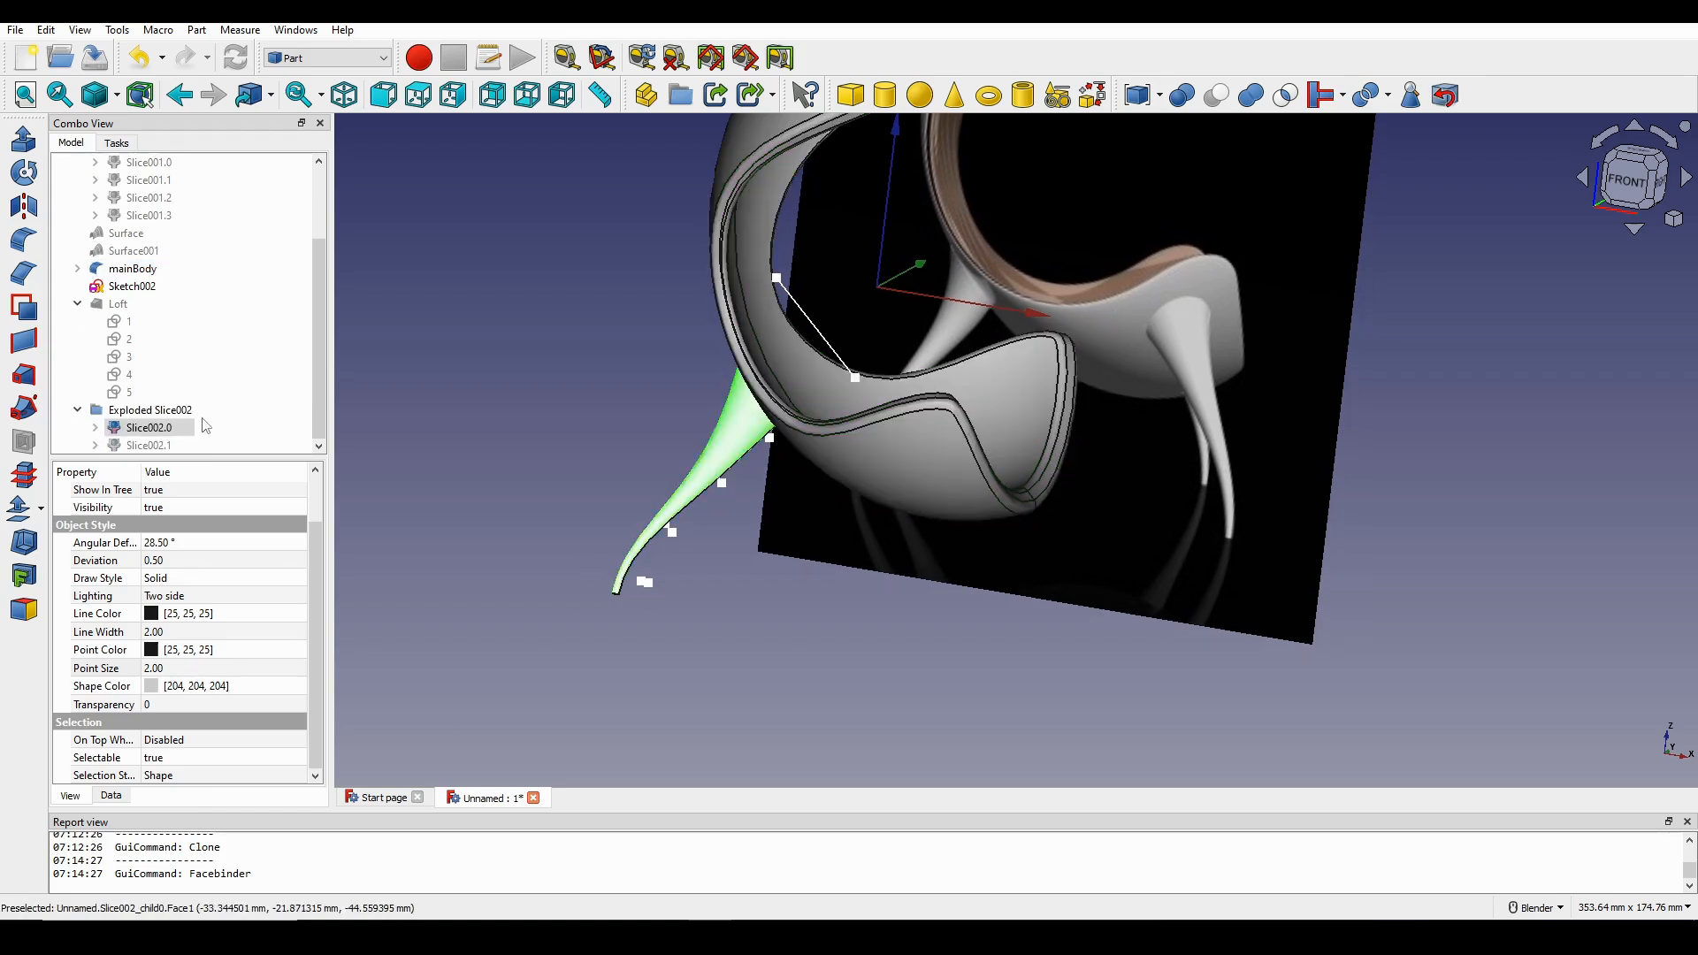
{"action": "right_click", "coordinate": [133, 427]}
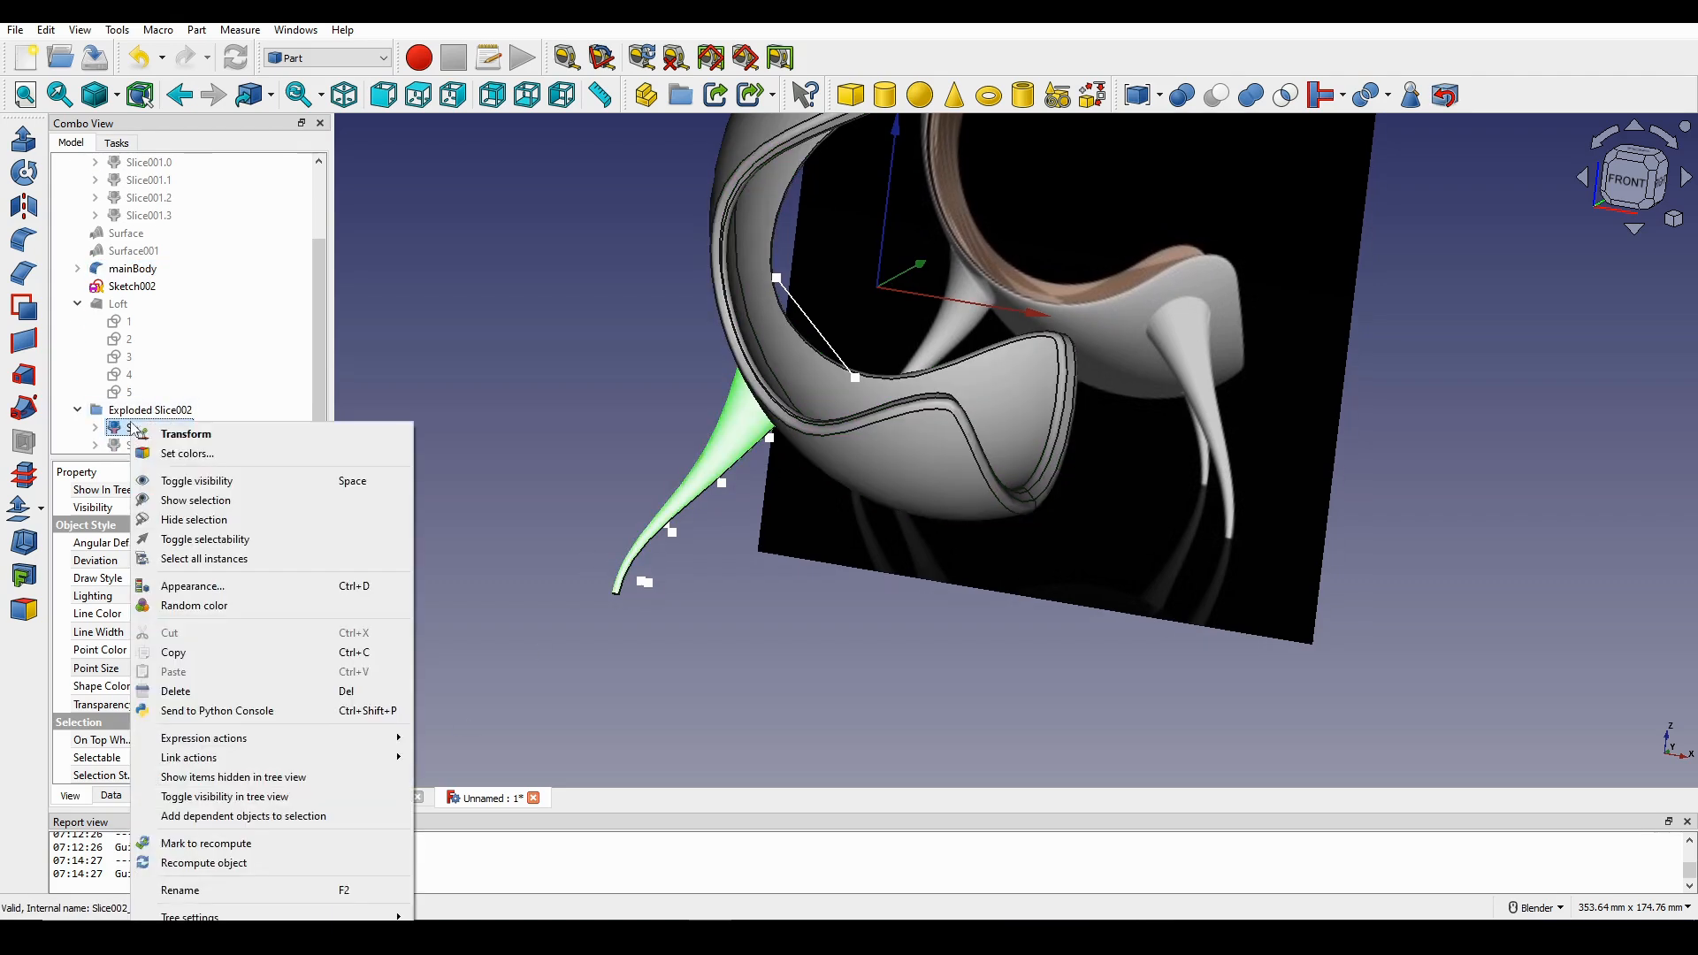
{"action": "left_click", "coordinate": [226, 888]}
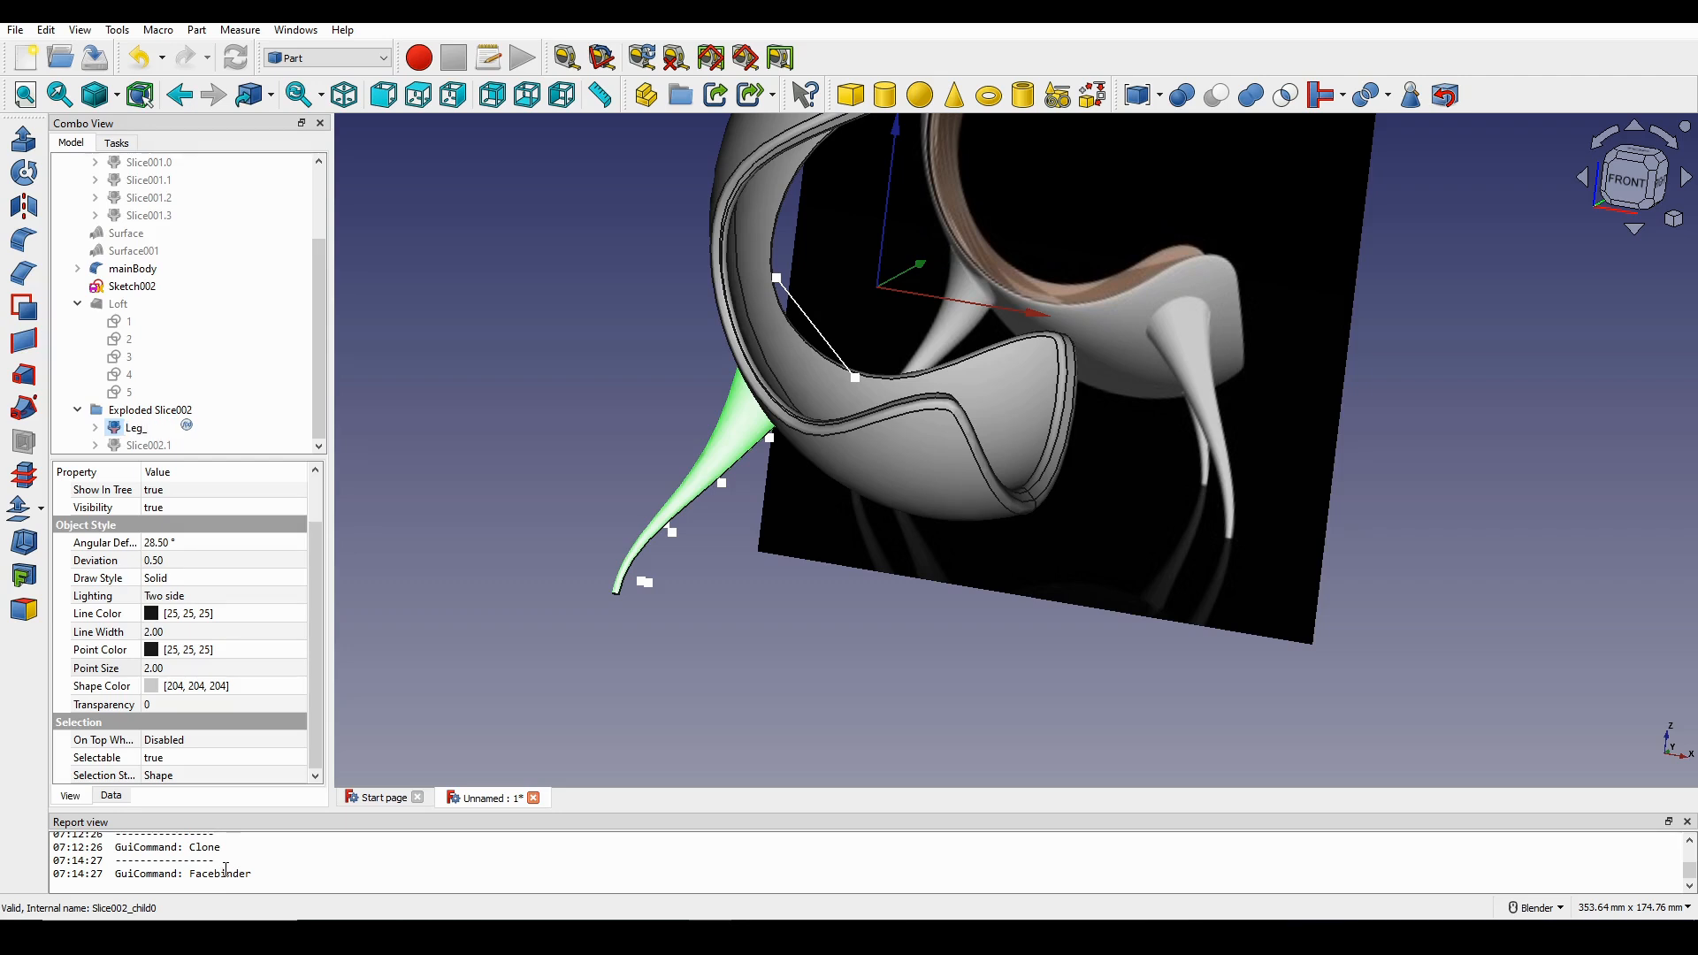
{"action": "type", "text": "Leg_R"}
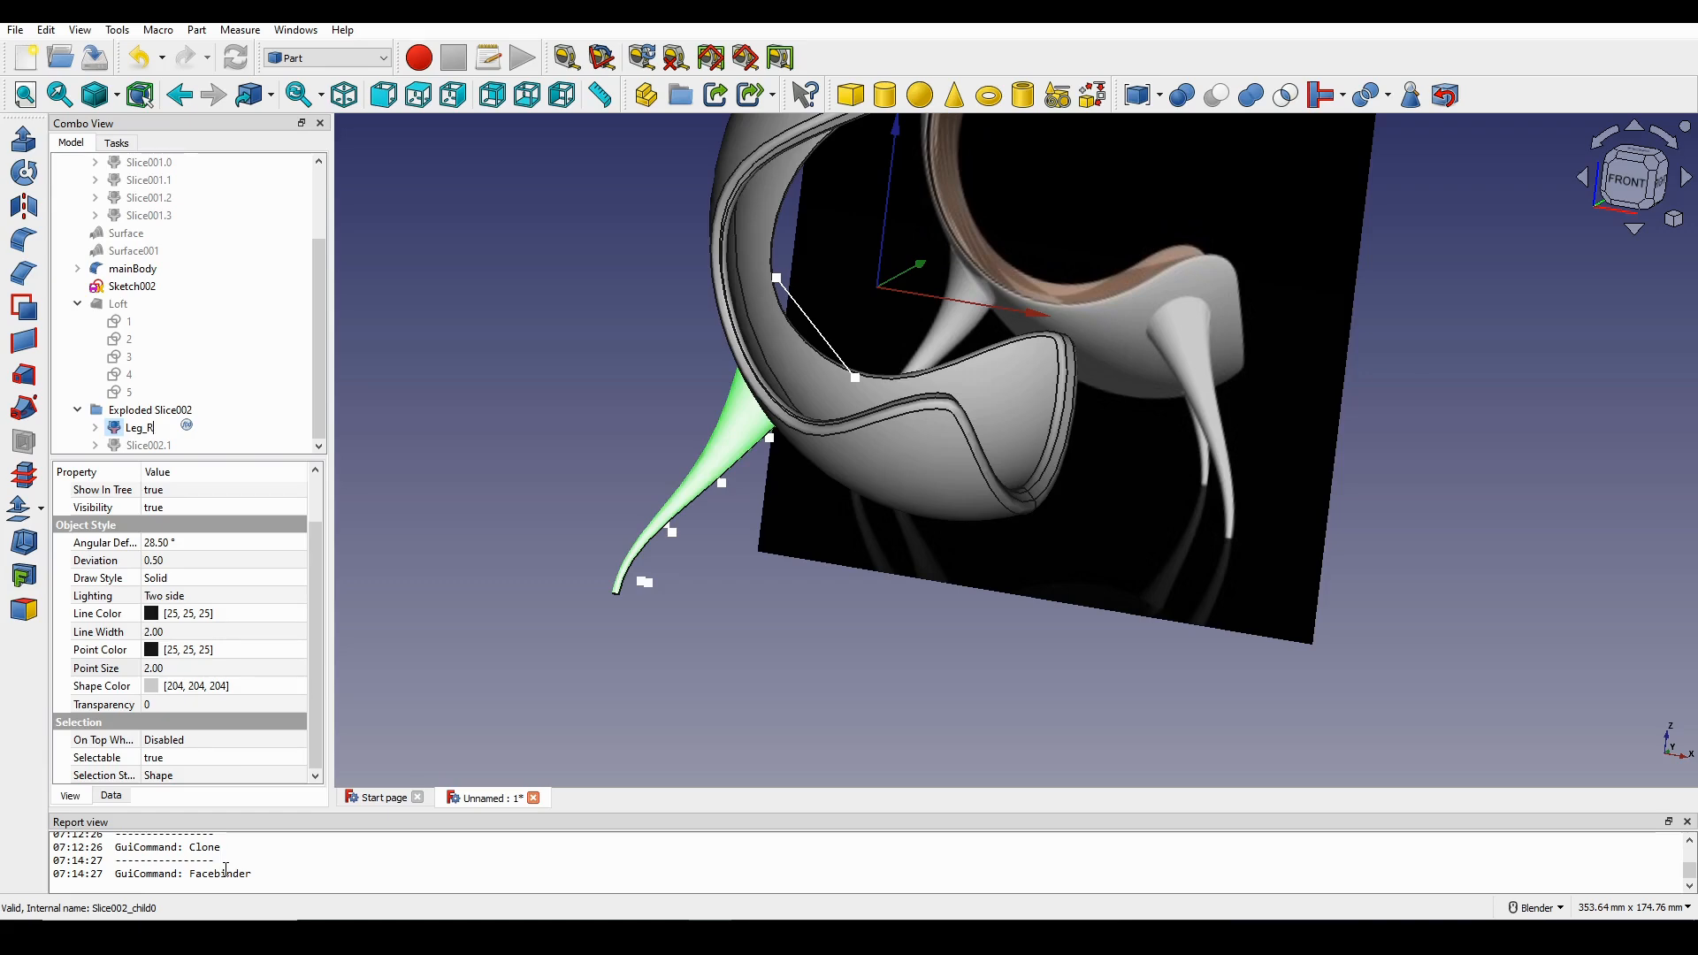
{"action": "key", "text": "Return"}
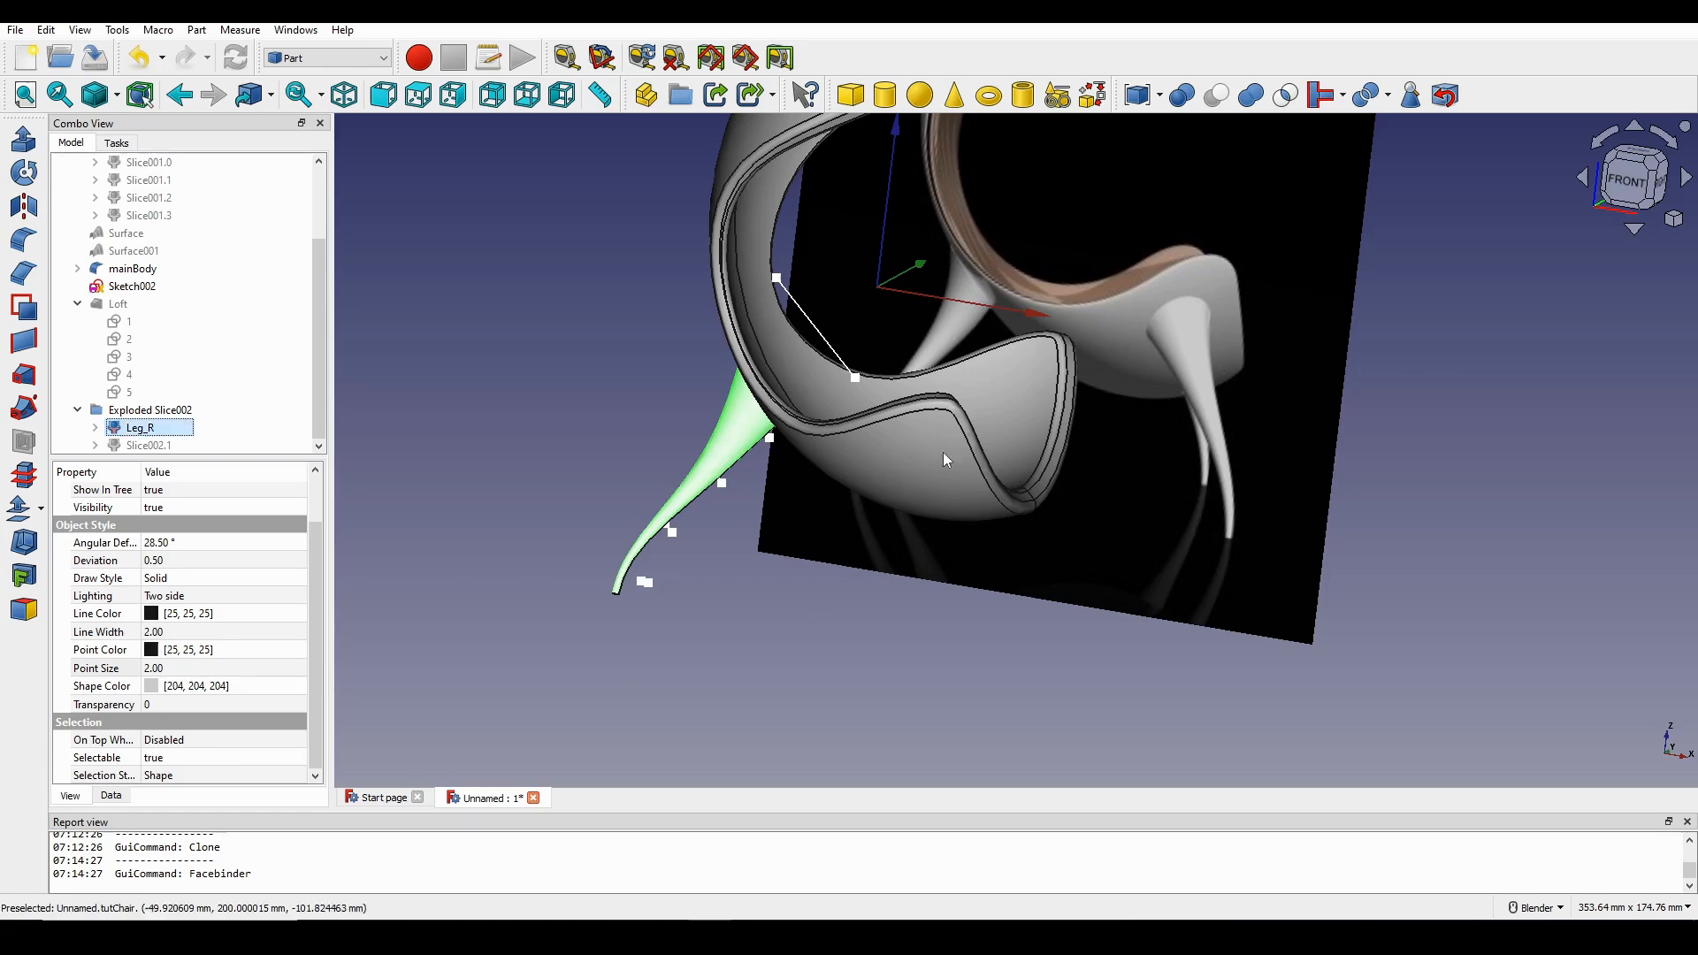
Mirror Leg_R across the XZ plane with the base point at the origin to create the matching leg on the shell's other side.
{"action": "middle_click_drag", "start_coordinate": [944, 438], "coordinate": [1176, 395], "text": "shift"}
{"action": "middle_click_drag", "start_coordinate": [1035, 396], "coordinate": [1141, 414]}
{"action": "left_click", "coordinate": [1171, 424]}
{"action": "middle_click_drag", "start_coordinate": [1026, 446], "coordinate": [832, 458]}
{"action": "scroll", "coordinate": [828, 462], "scroll_direction": "up", "scroll_amount": 1}
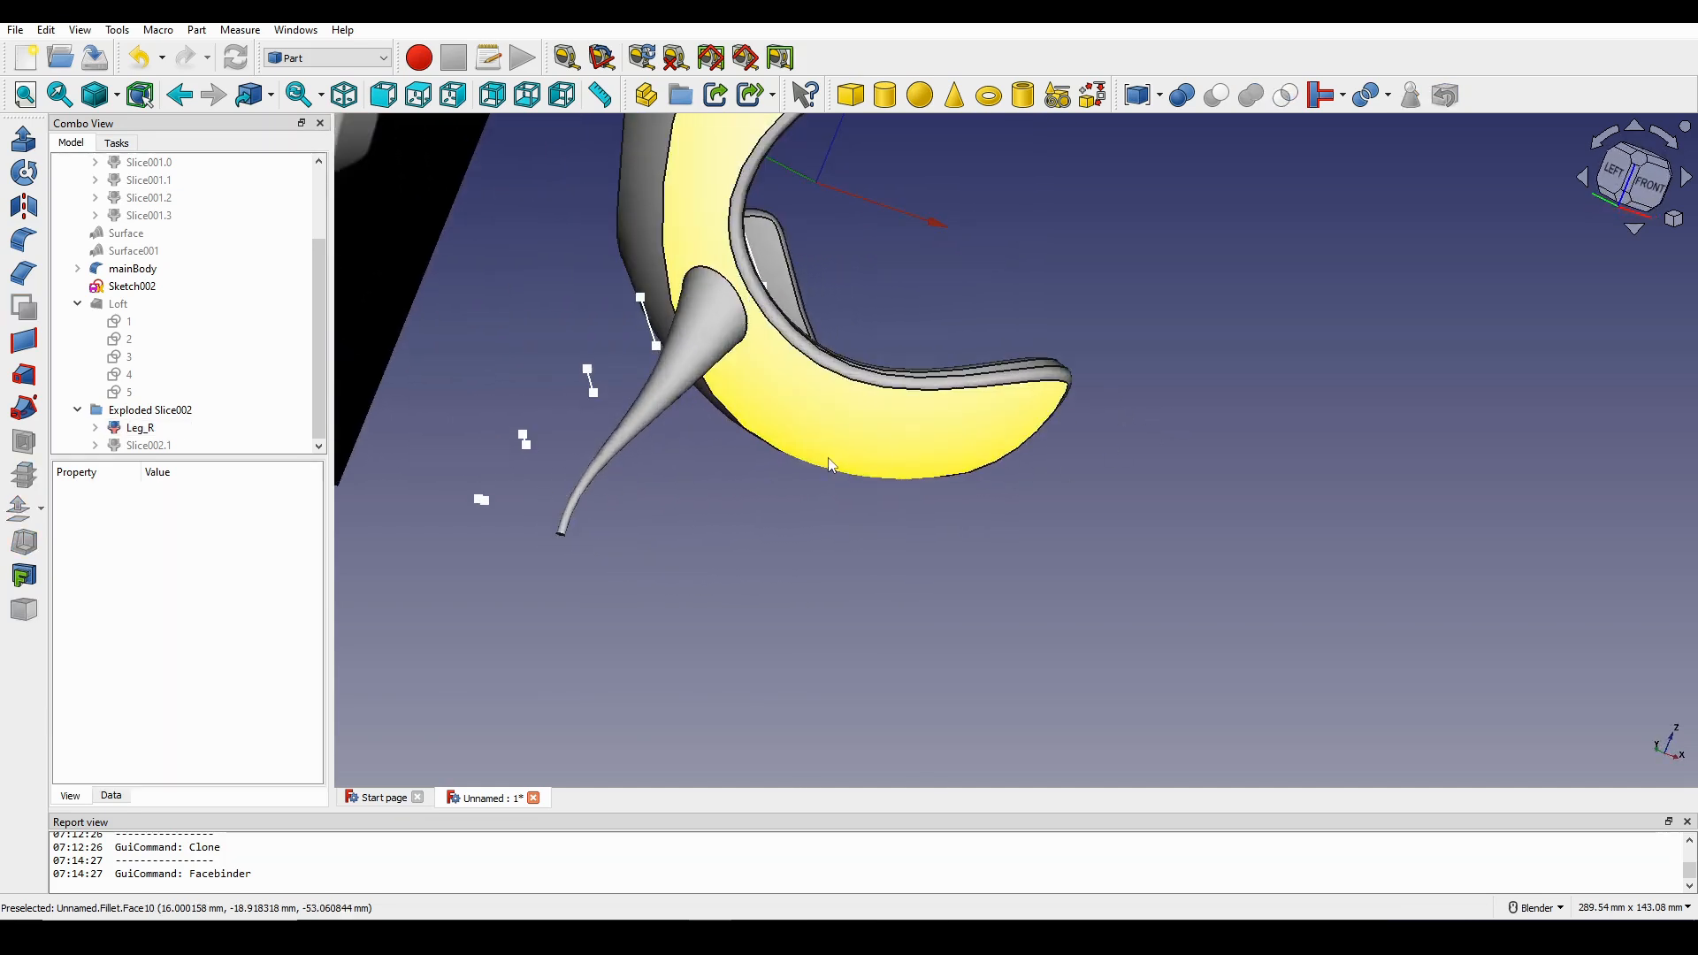
{"action": "mouse_move", "coordinate": [744, 424]}
{"action": "middle_mouse_down", "text": "shift"}
{"action": "mouse_move", "coordinate": [786, 451]}
{"action": "mouse_move", "coordinate": [717, 416]}
{"action": "mouse_move", "coordinate": [731, 386]}
{"action": "mouse_move", "coordinate": [762, 444]}
{"action": "middle_mouse_up", "text": "shift"}
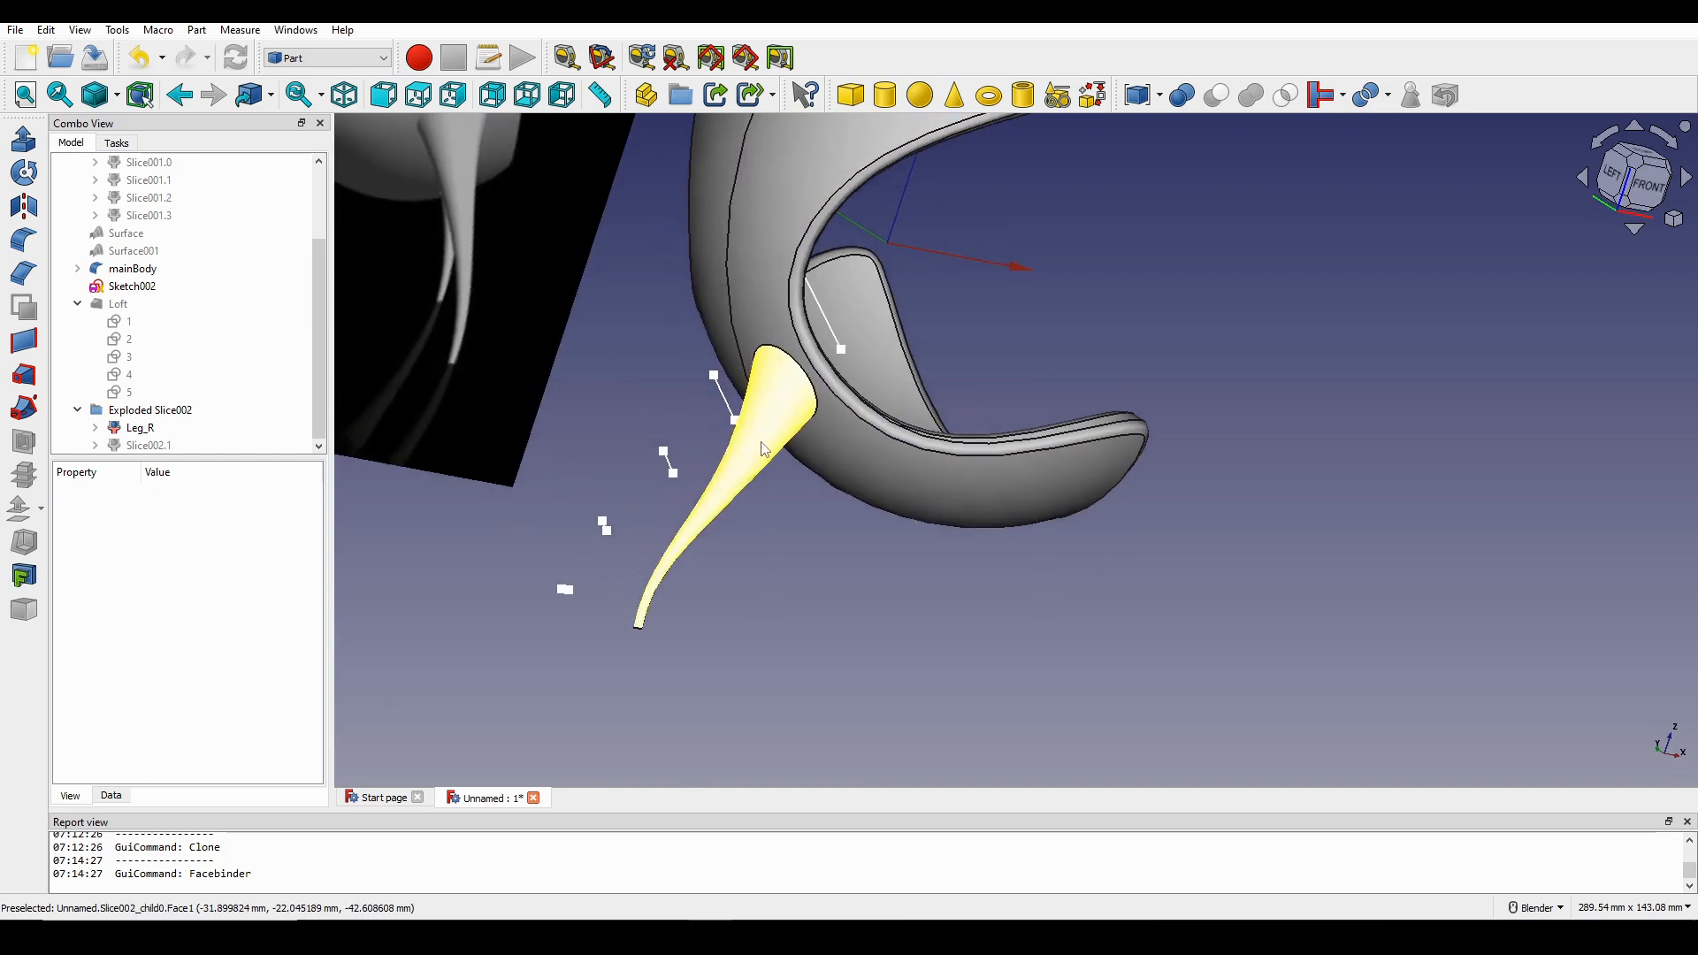
{"action": "left_click", "coordinate": [765, 448]}
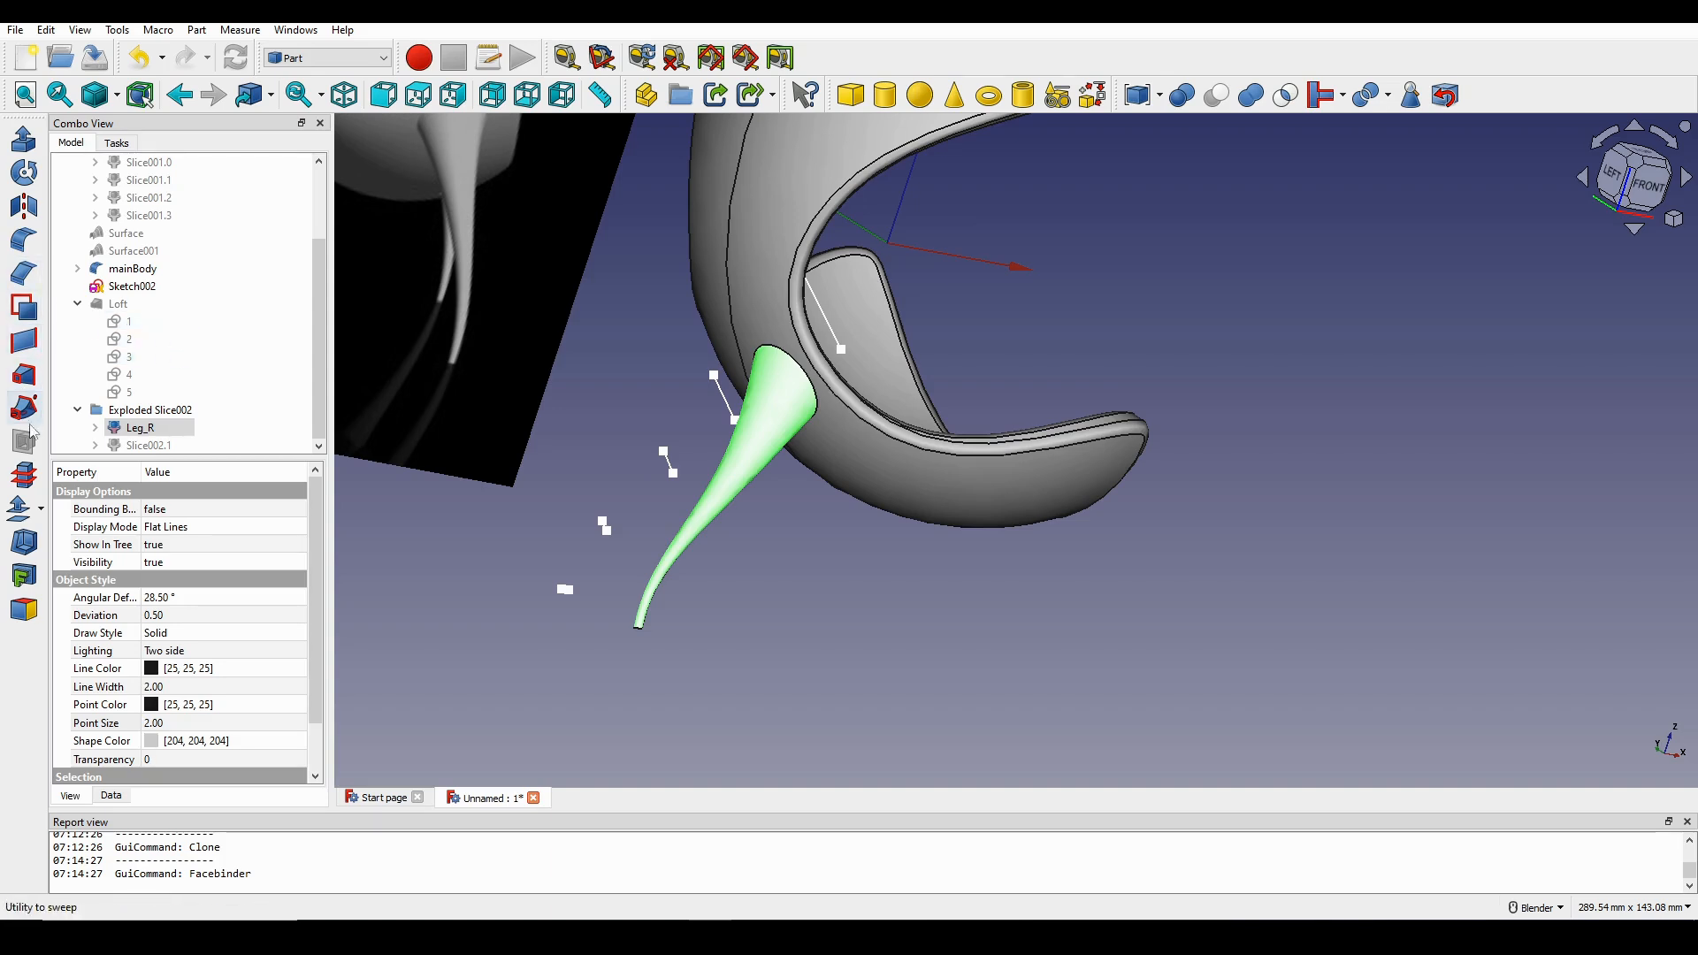
{"action": "left_click", "coordinate": [24, 209]}
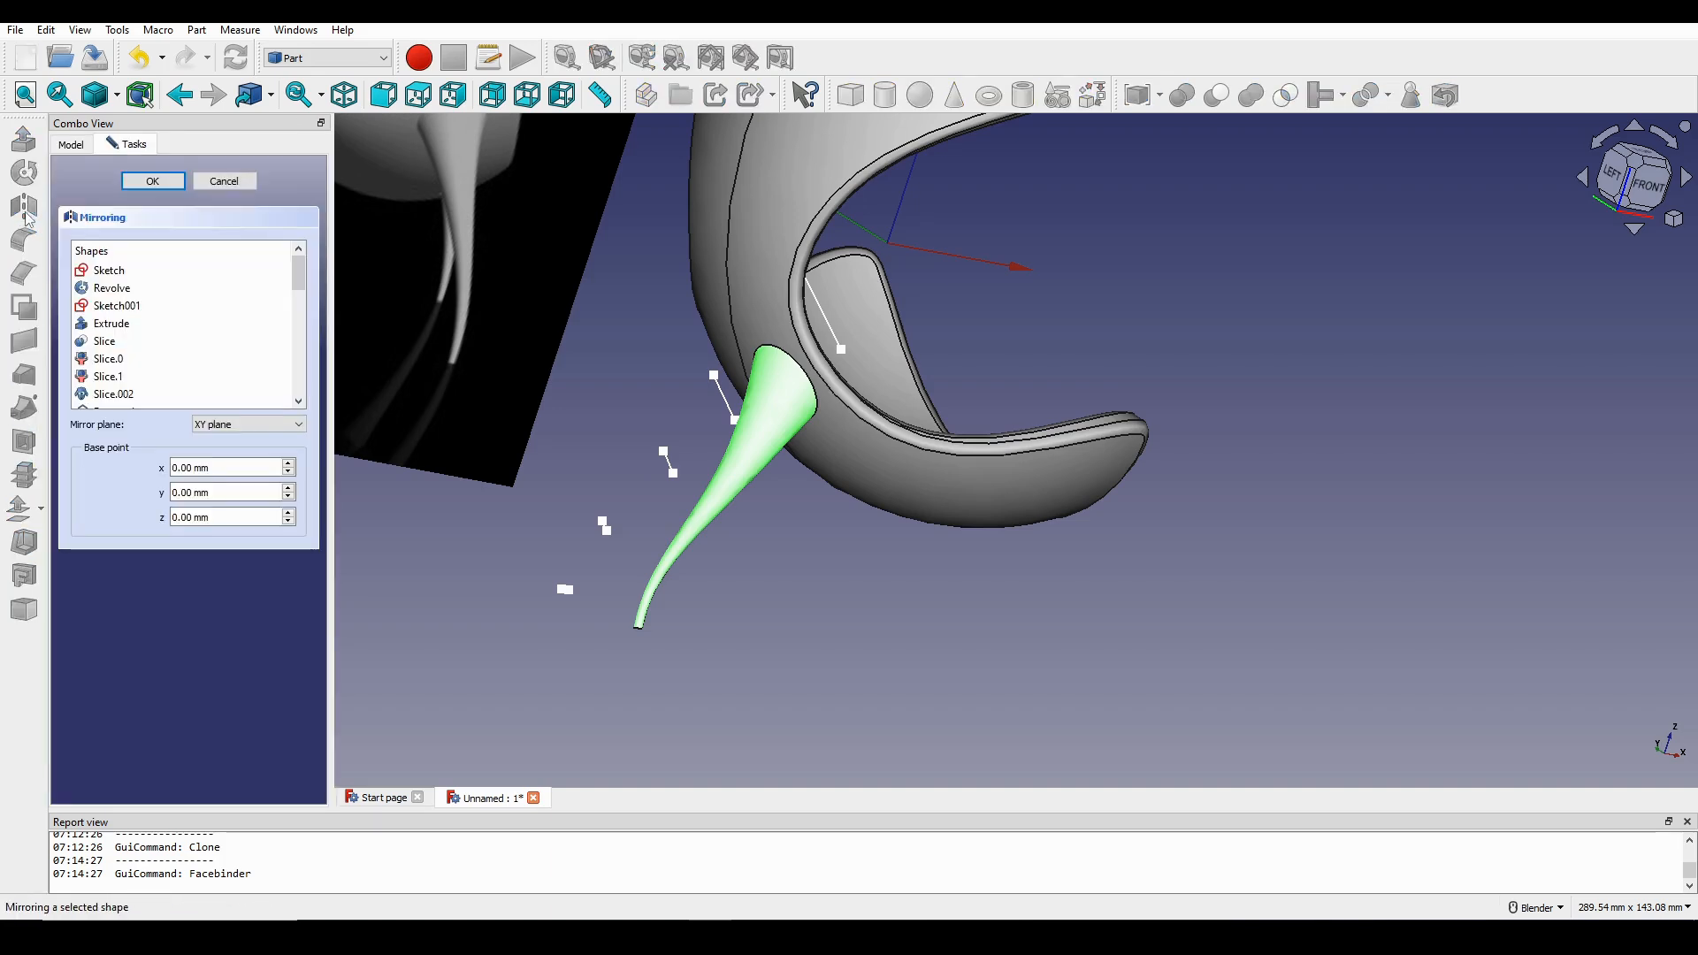
{"action": "scroll", "coordinate": [984, 443], "scroll_direction": "down", "scroll_amount": 2}
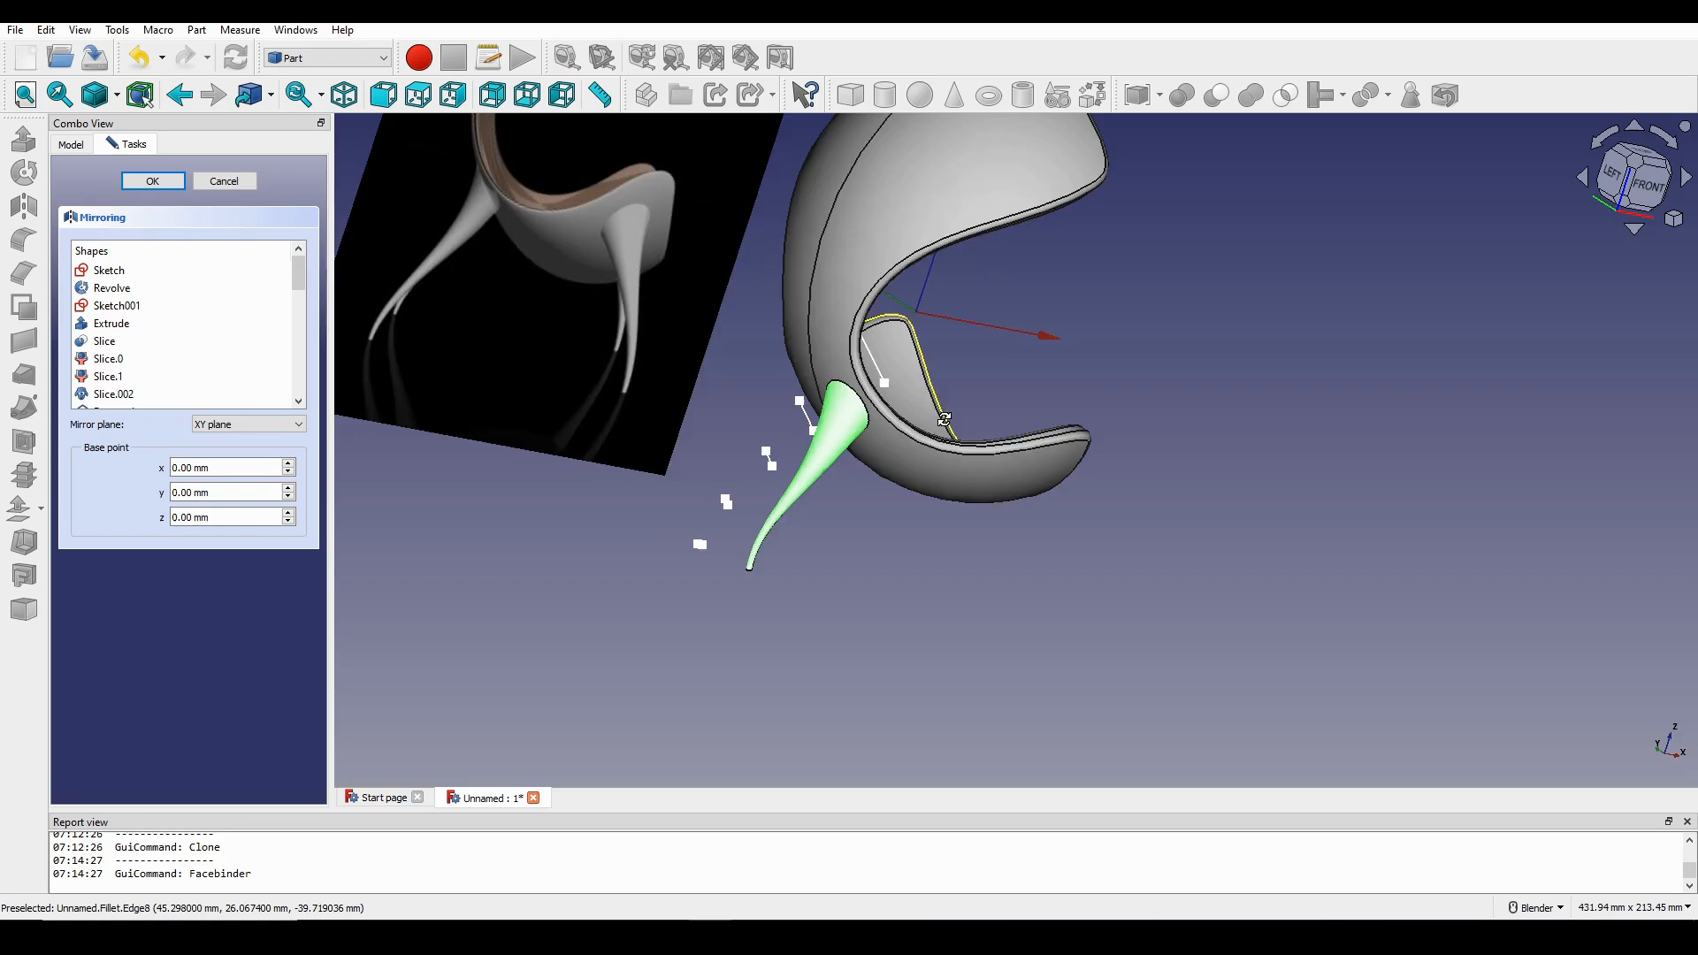
{"action": "middle_click_drag", "start_coordinate": [955, 418], "coordinate": [821, 429]}
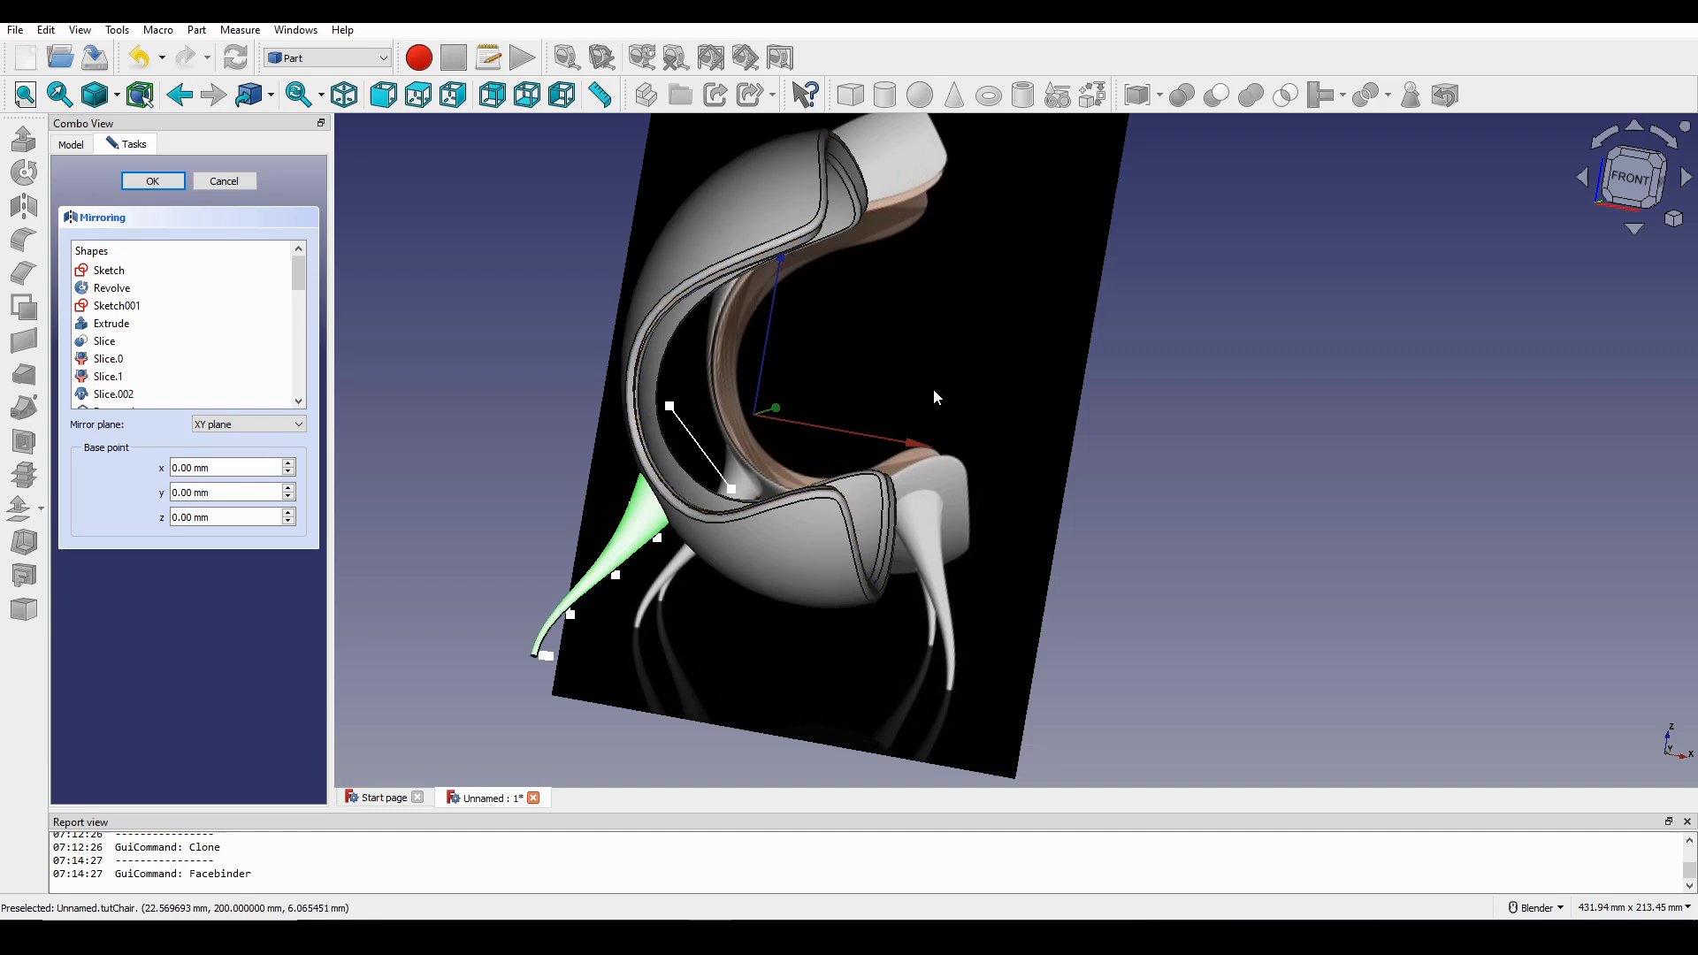
{"action": "scroll", "coordinate": [936, 397], "scroll_direction": "up", "scroll_amount": 3}
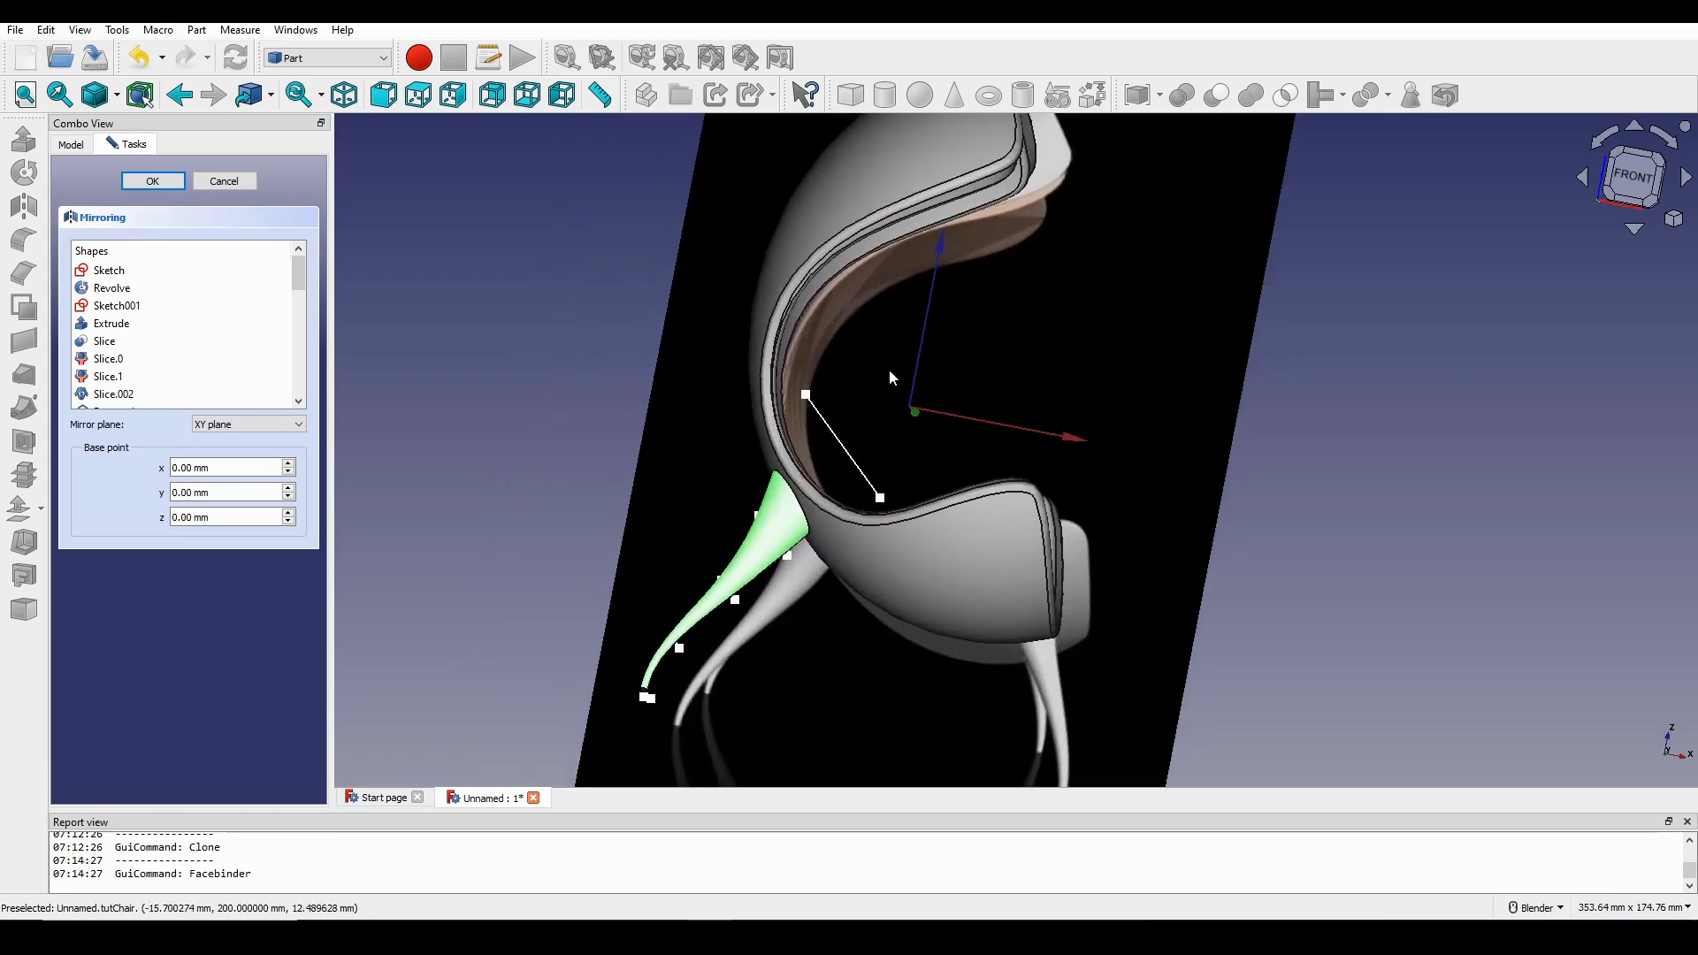
{"action": "middle_click_drag", "start_coordinate": [996, 358], "coordinate": [979, 361], "text": "shift"}
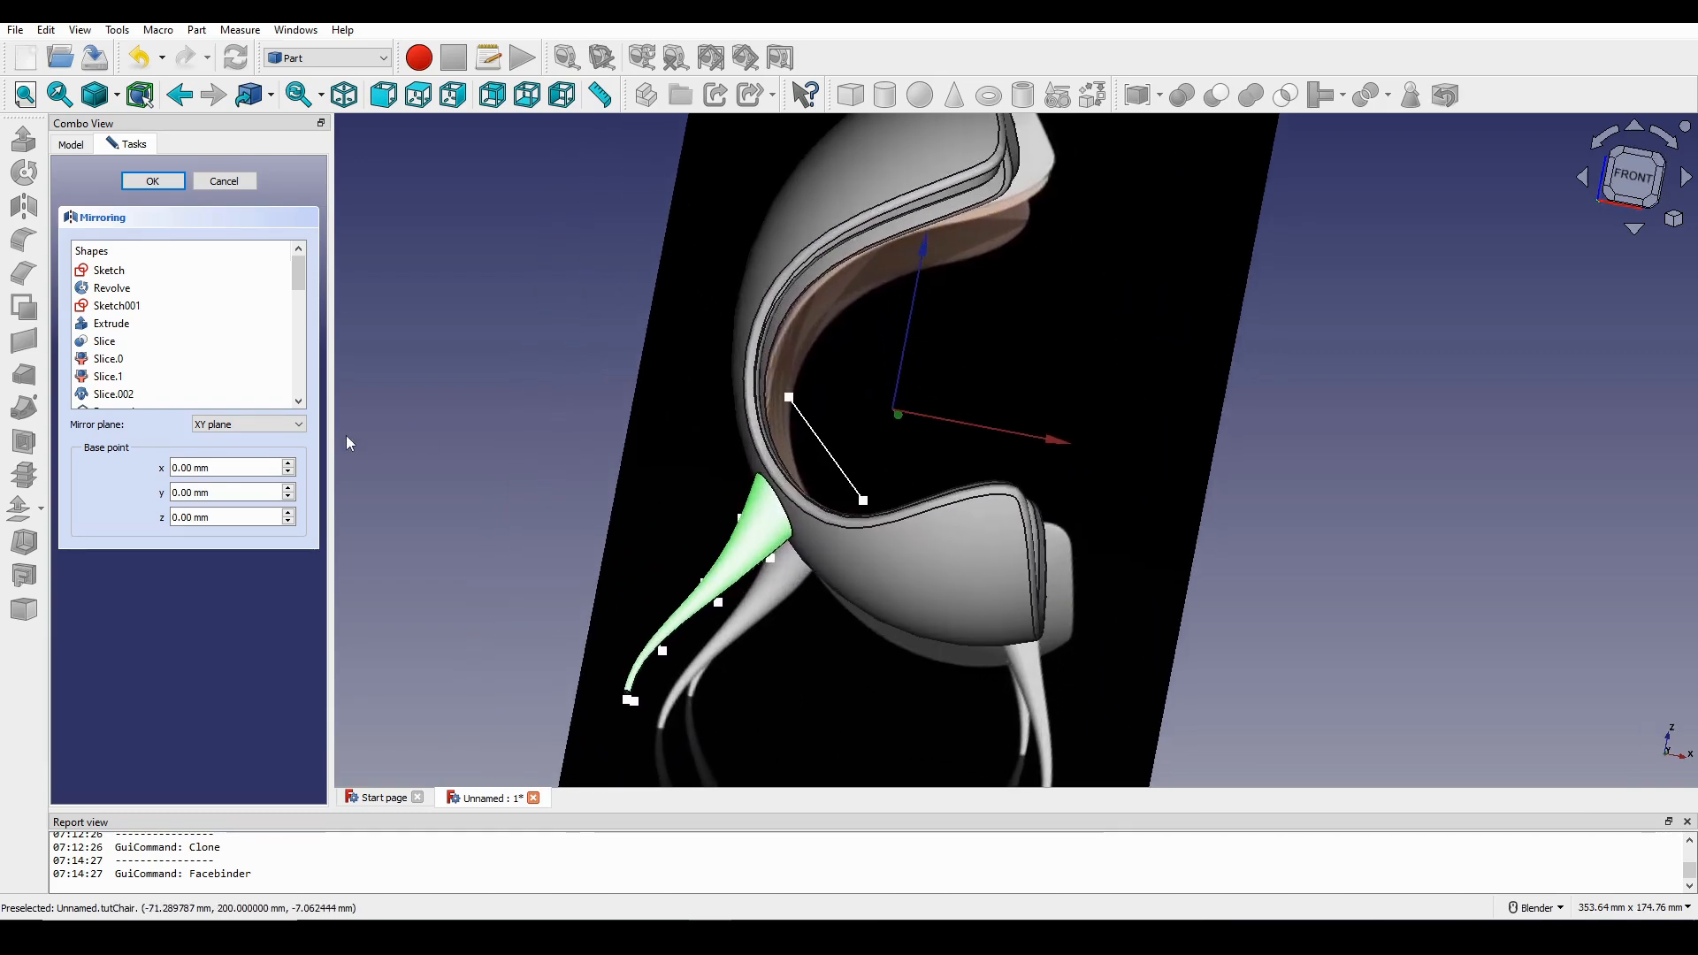
{"action": "left_click", "coordinate": [215, 451]}
{"action": "left_click", "coordinate": [153, 183]}
{"action": "middle_click_drag", "start_coordinate": [929, 567], "coordinate": [1234, 559]}
{"action": "scroll", "coordinate": [858, 573], "scroll_direction": "up", "scroll_amount": 3}
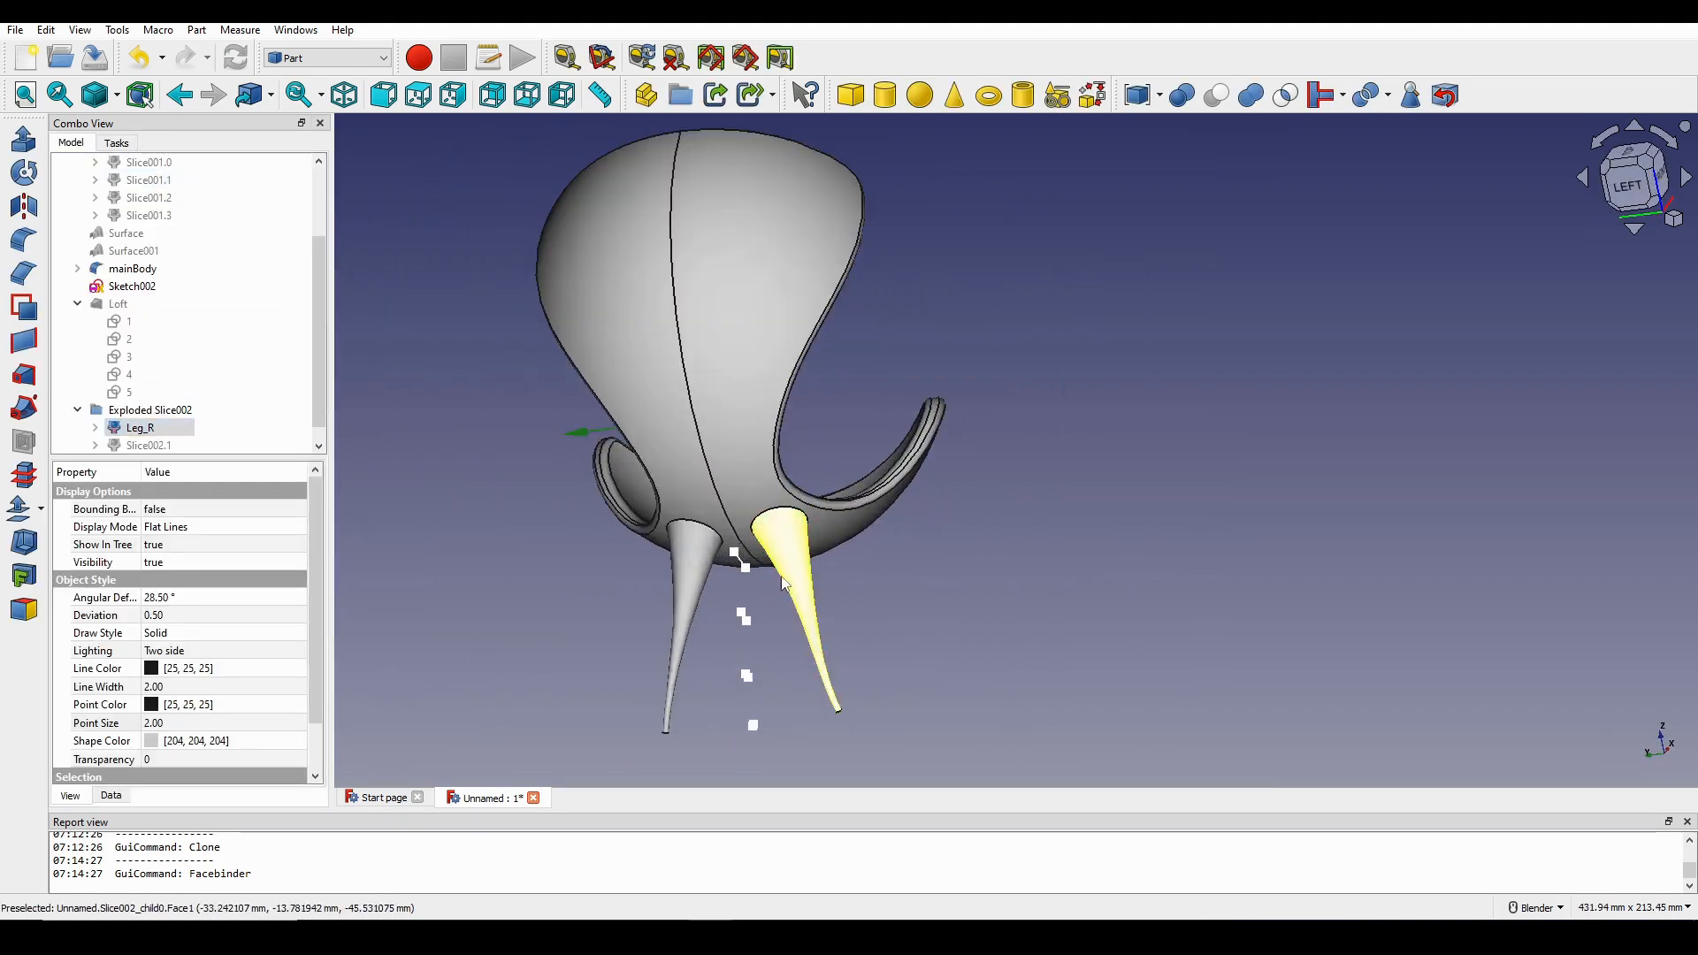
{"action": "scroll", "coordinate": [686, 587], "scroll_direction": "up", "scroll_amount": 2}
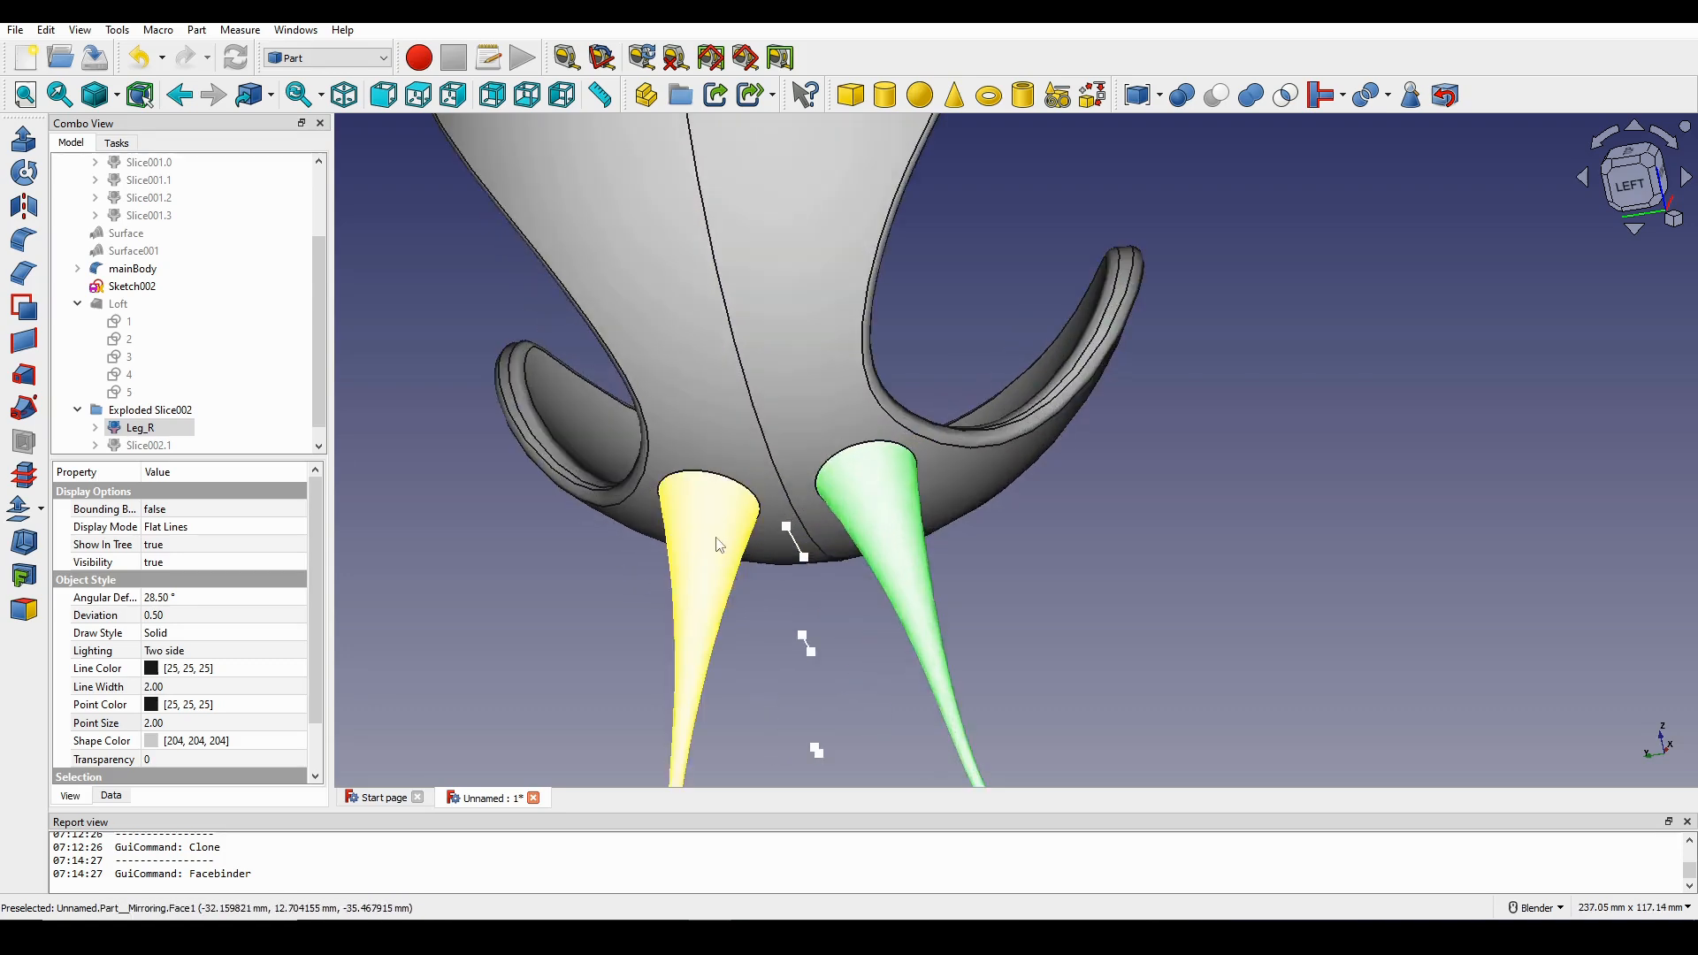
Examine the two mirrored legs from several sides and compare them with the legs in the reference image.
{"action": "scroll", "coordinate": [713, 542], "scroll_direction": "down", "scroll_amount": 3}
{"action": "middle_click_drag", "start_coordinate": [713, 543], "coordinate": [959, 538]}
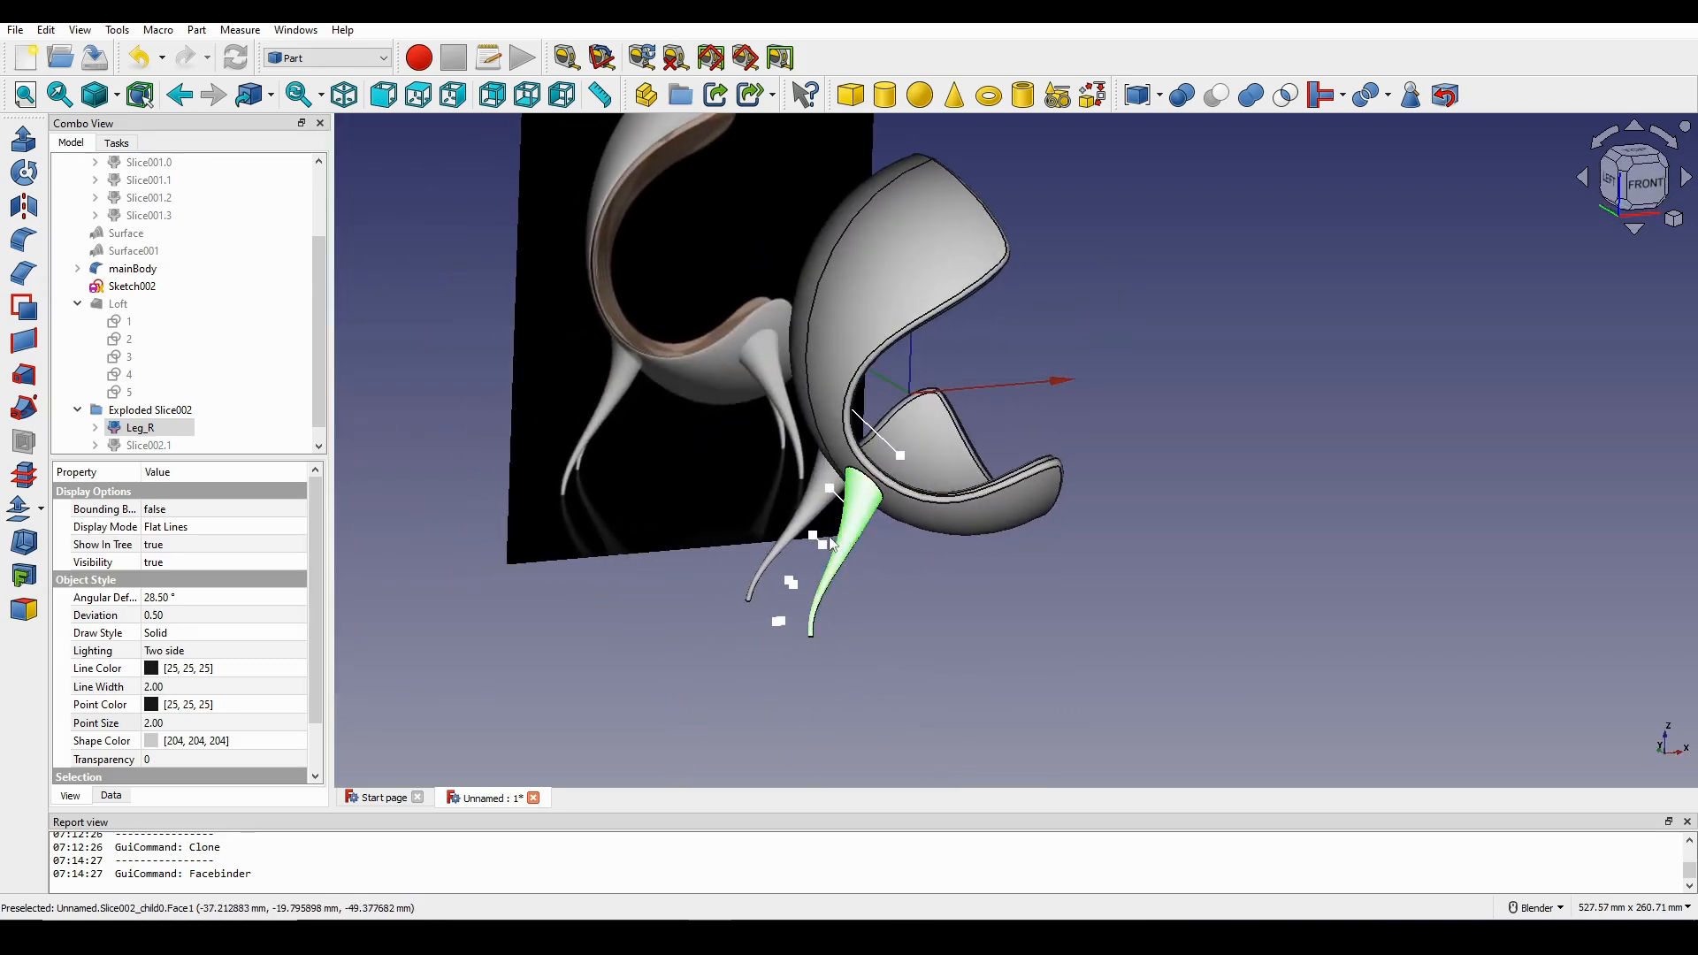
{"action": "scroll", "coordinate": [802, 529], "scroll_direction": "up", "scroll_amount": 3}
{"action": "middle_click_drag", "start_coordinate": [803, 529], "coordinate": [797, 437]}
{"action": "scroll", "coordinate": [849, 443], "scroll_direction": "up", "scroll_amount": 1}
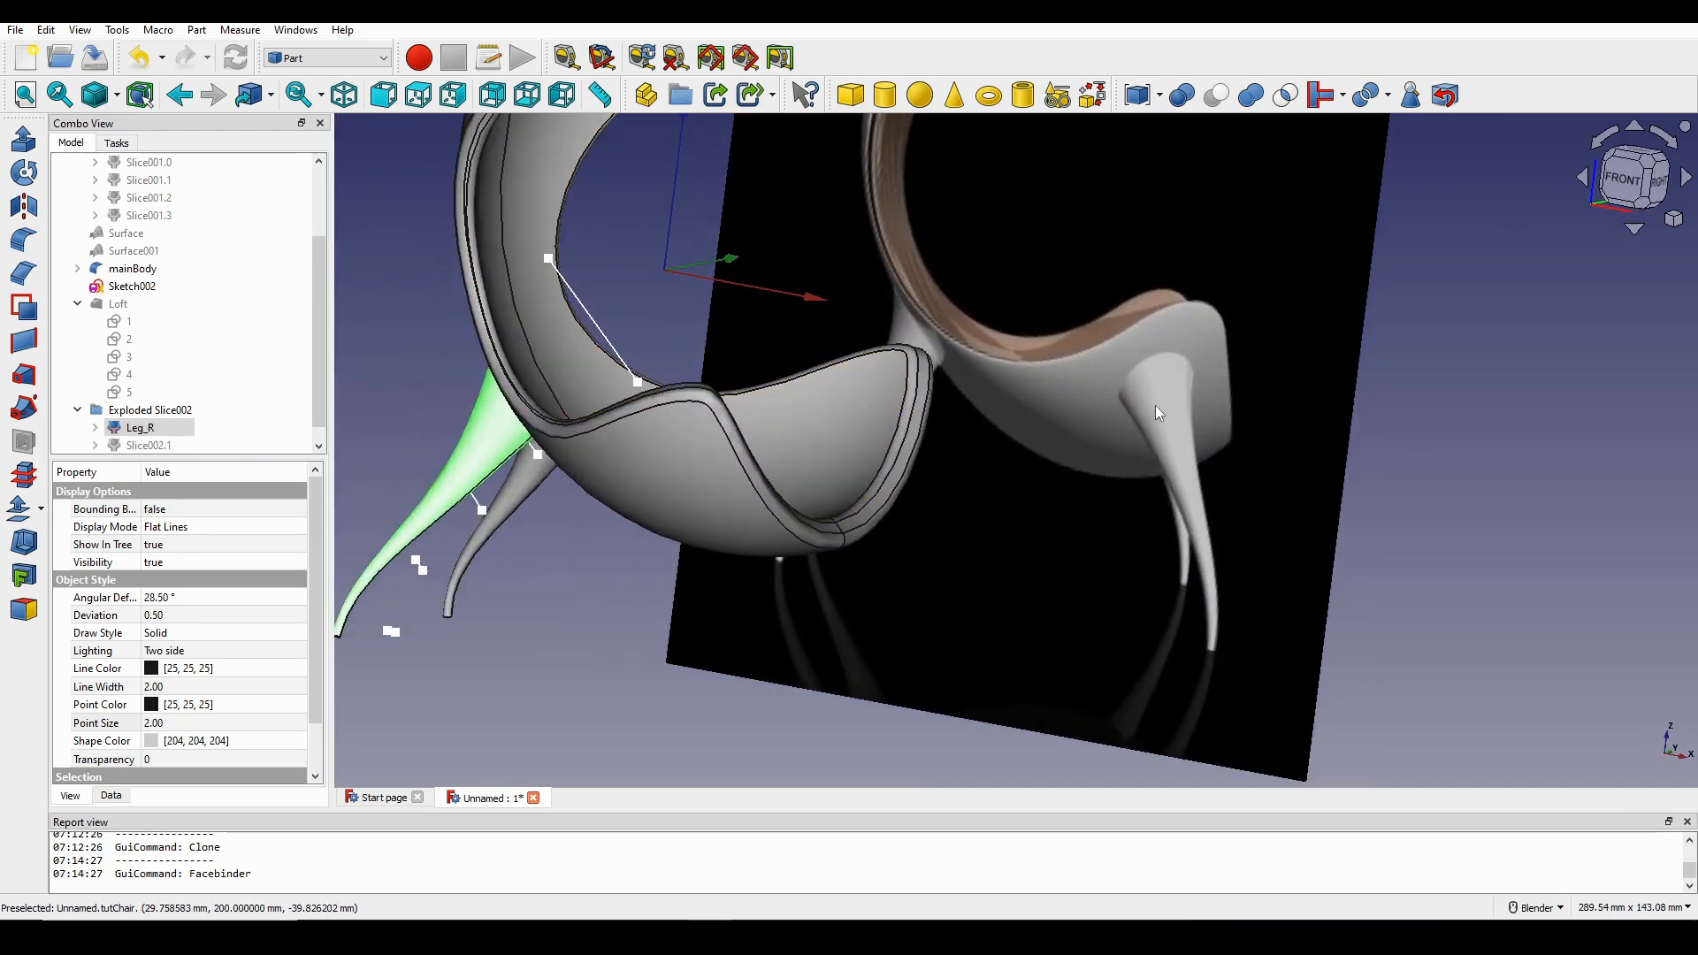
{"action": "scroll", "coordinate": [1160, 452], "scroll_direction": "down", "scroll_amount": 2}
{"action": "middle_click_drag", "start_coordinate": [1110, 460], "coordinate": [899, 439]}
{"action": "scroll", "coordinate": [1049, 467], "scroll_direction": "up", "scroll_amount": 1}
{"action": "left_click", "coordinate": [1057, 405]}
{"action": "middle_click_drag", "start_coordinate": [1057, 405], "coordinate": [913, 408]}
{"action": "middle_click_drag", "start_coordinate": [1170, 377], "coordinate": [1054, 395], "text": "shift"}
{"action": "scroll", "coordinate": [166, 362], "scroll_direction": "down", "scroll_amount": 1}
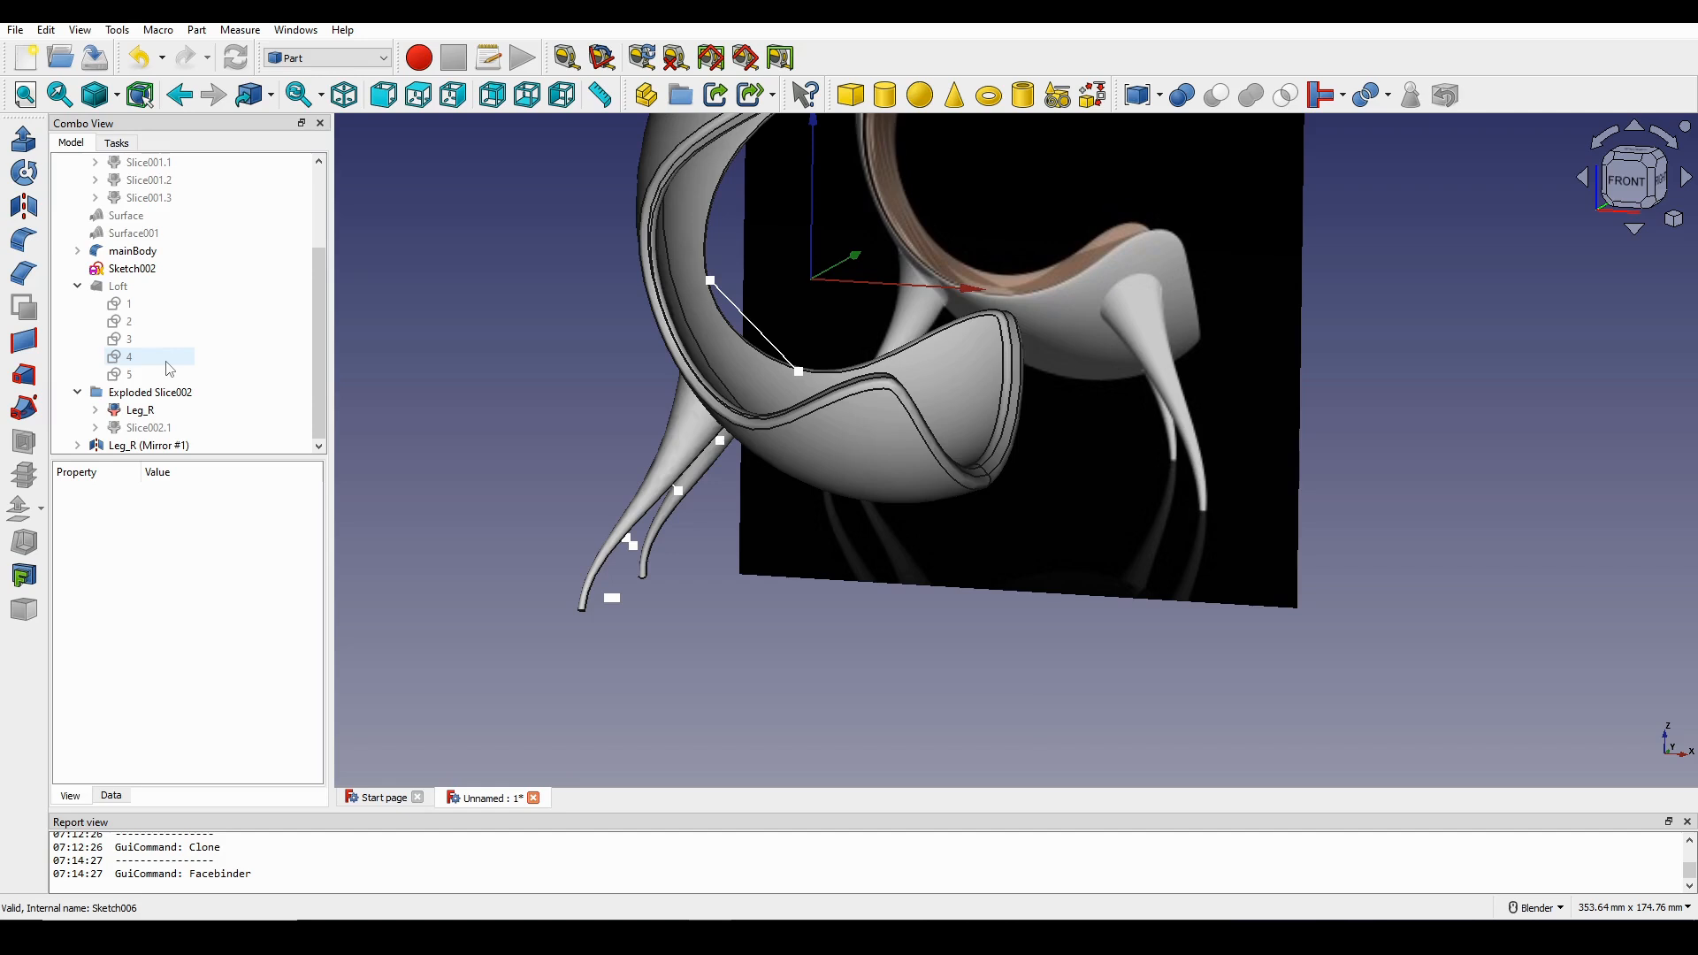
Show the original leg Loft again and collapse the Exploded Slice002 group in the model tree.
{"action": "left_click", "coordinate": [124, 286]}
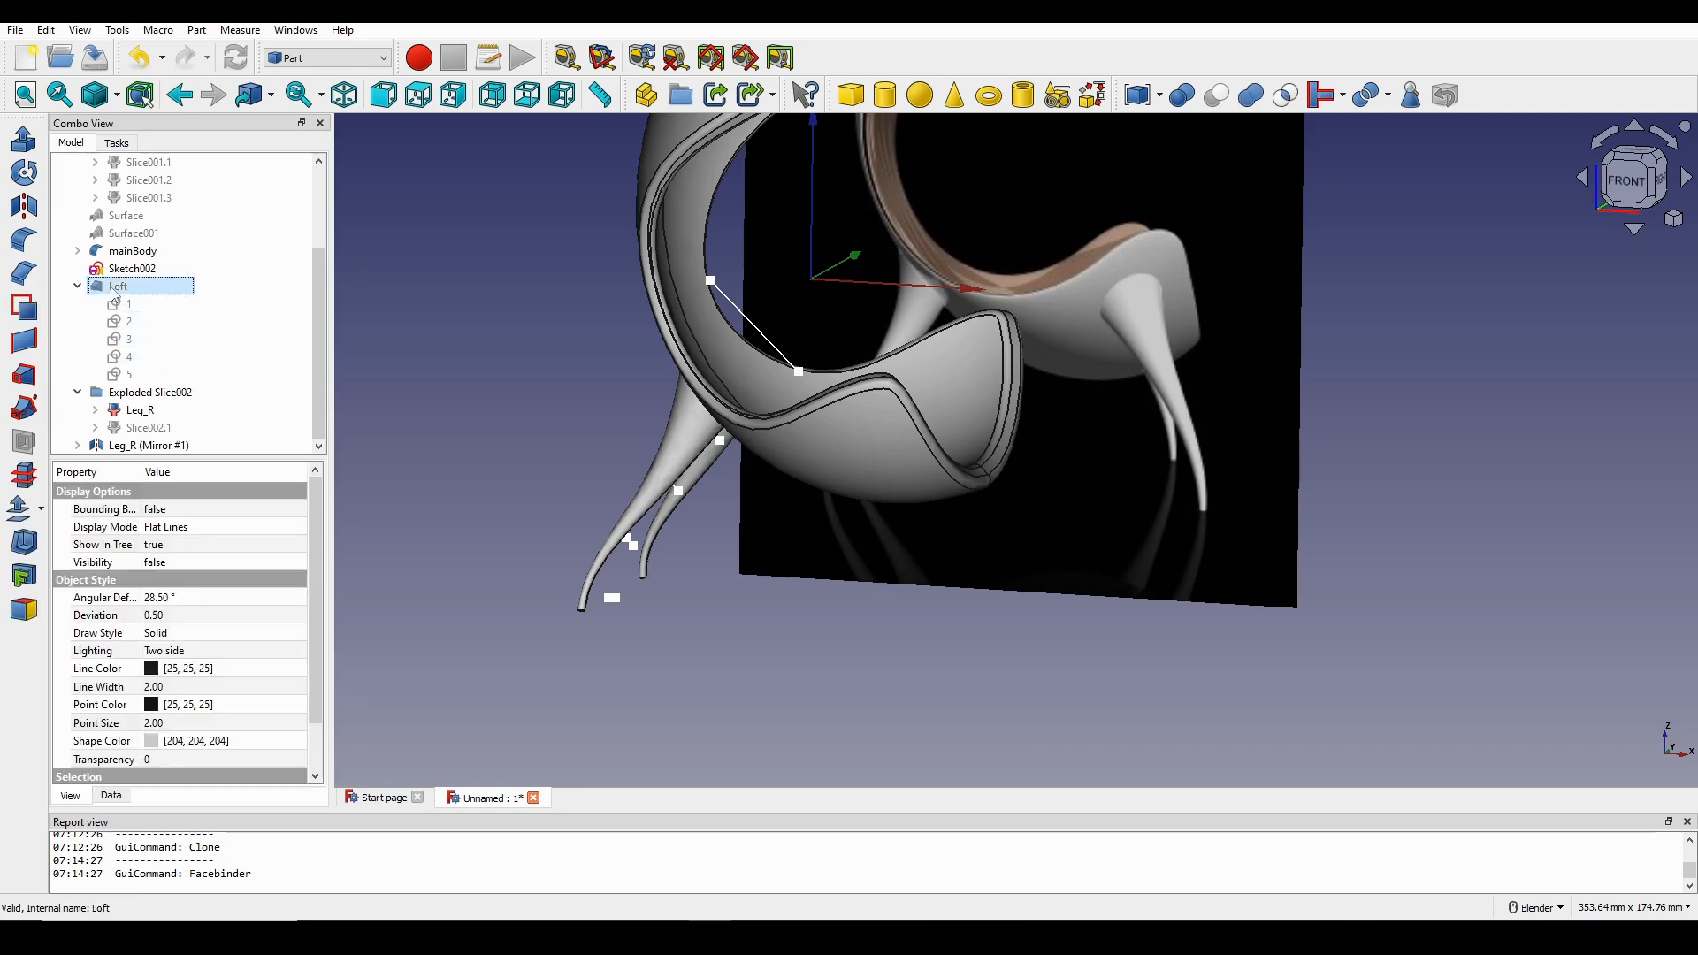
{"action": "middle_click_drag", "start_coordinate": [670, 406], "coordinate": [819, 390]}
{"action": "key", "text": "space"}
{"action": "key", "text": "space"}
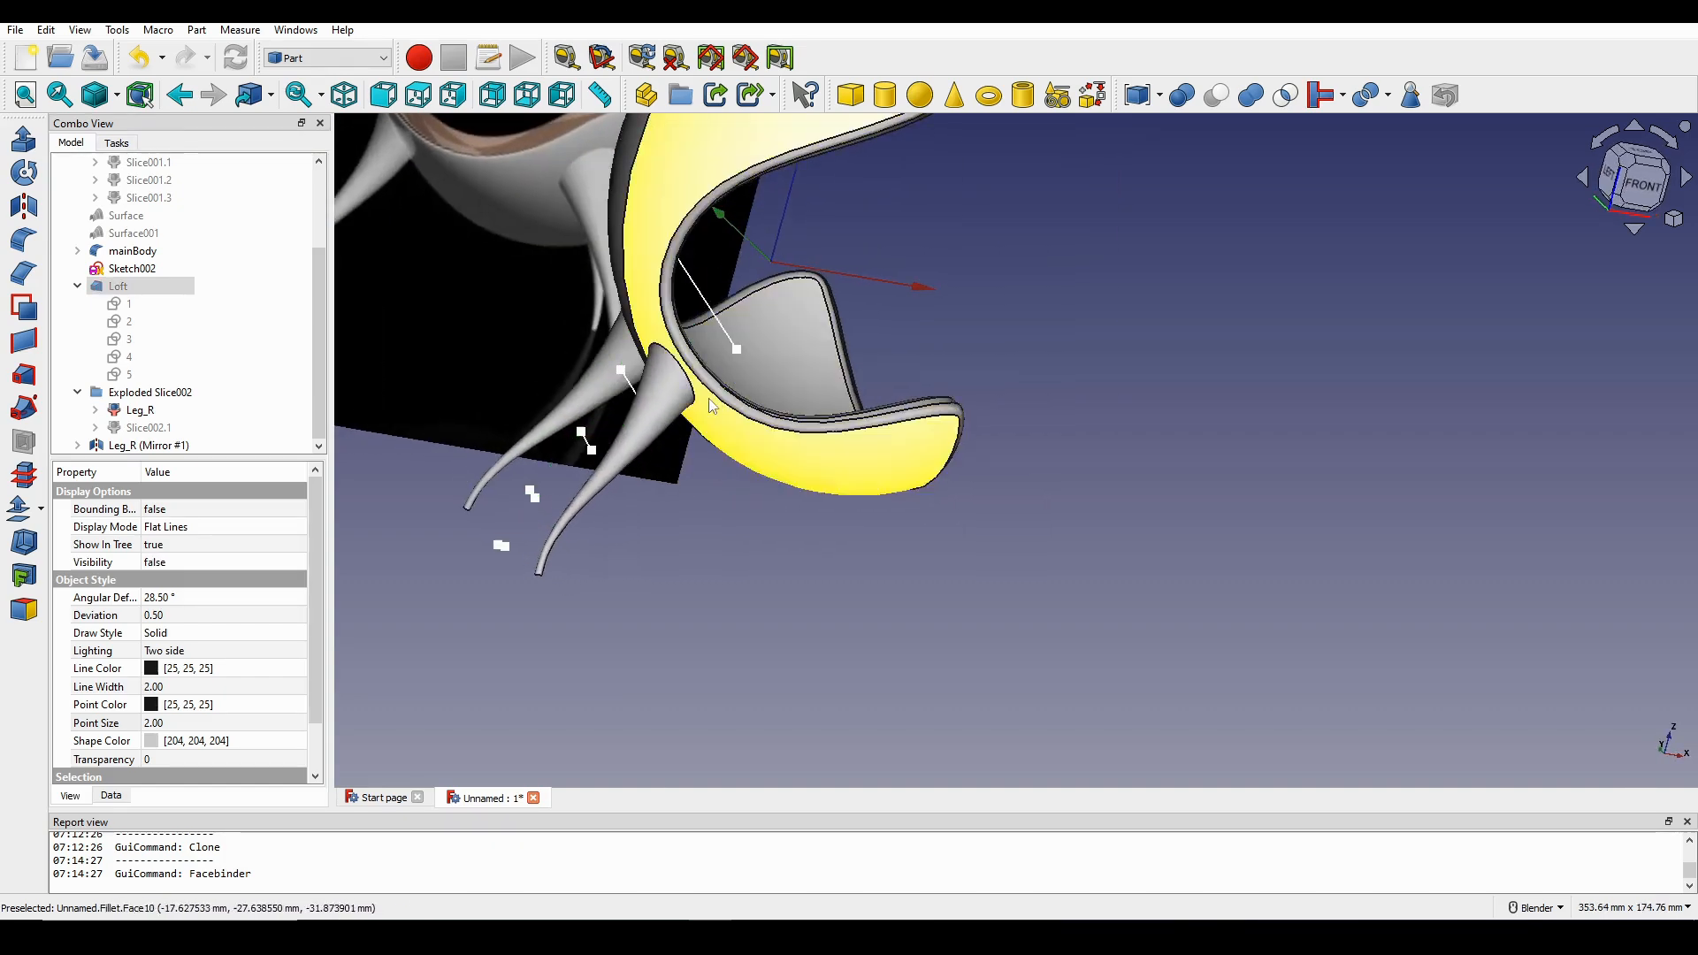
{"action": "left_click", "coordinate": [81, 394]}
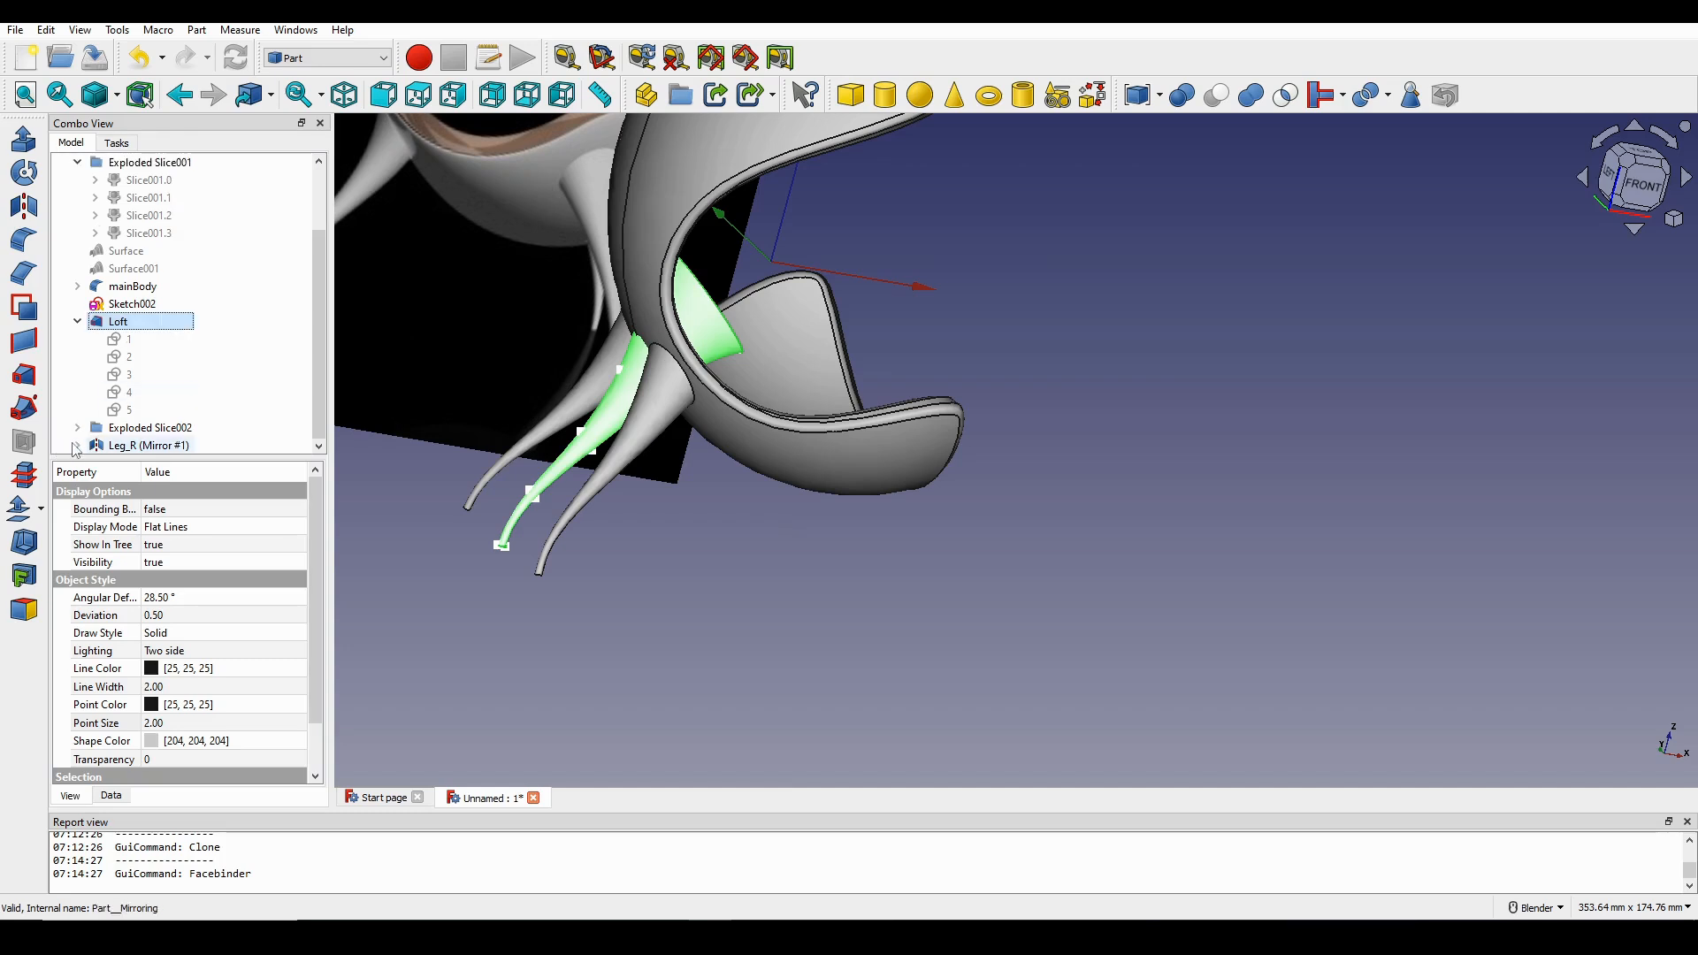
{"action": "left_click", "coordinate": [126, 332]}
{"action": "scroll", "coordinate": [792, 448], "scroll_direction": "up", "scroll_amount": 2}
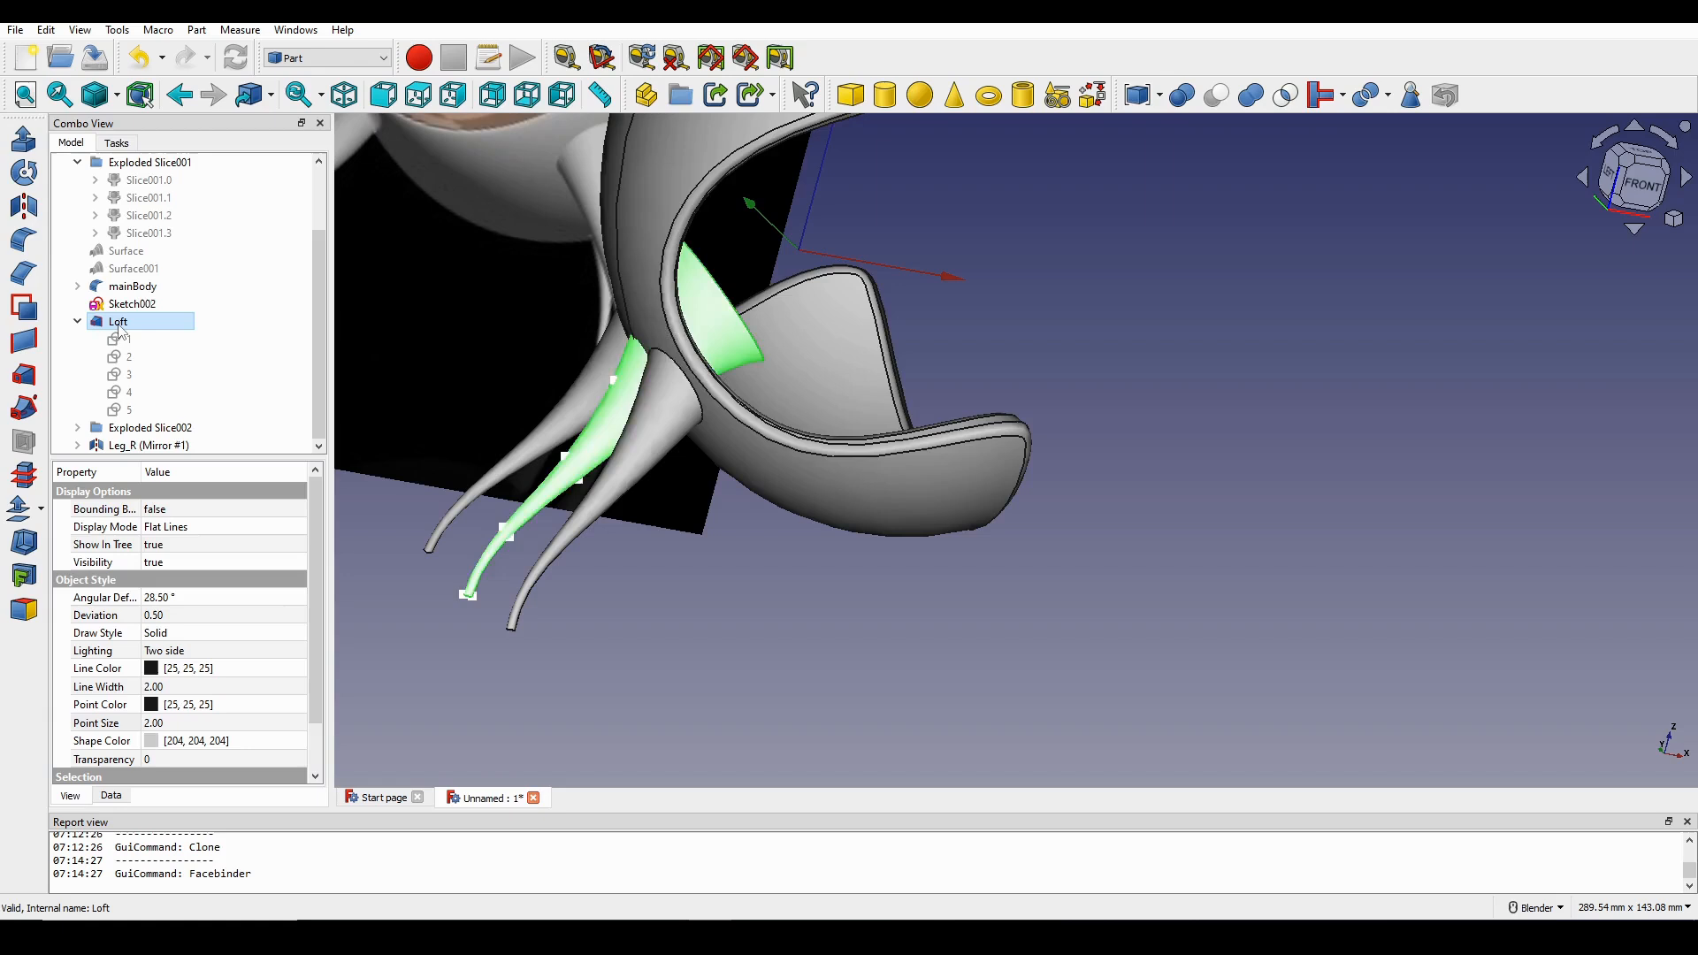
Switch to the Draft workbench and clone the original leg Loft.
{"action": "left_click", "coordinate": [294, 59]}
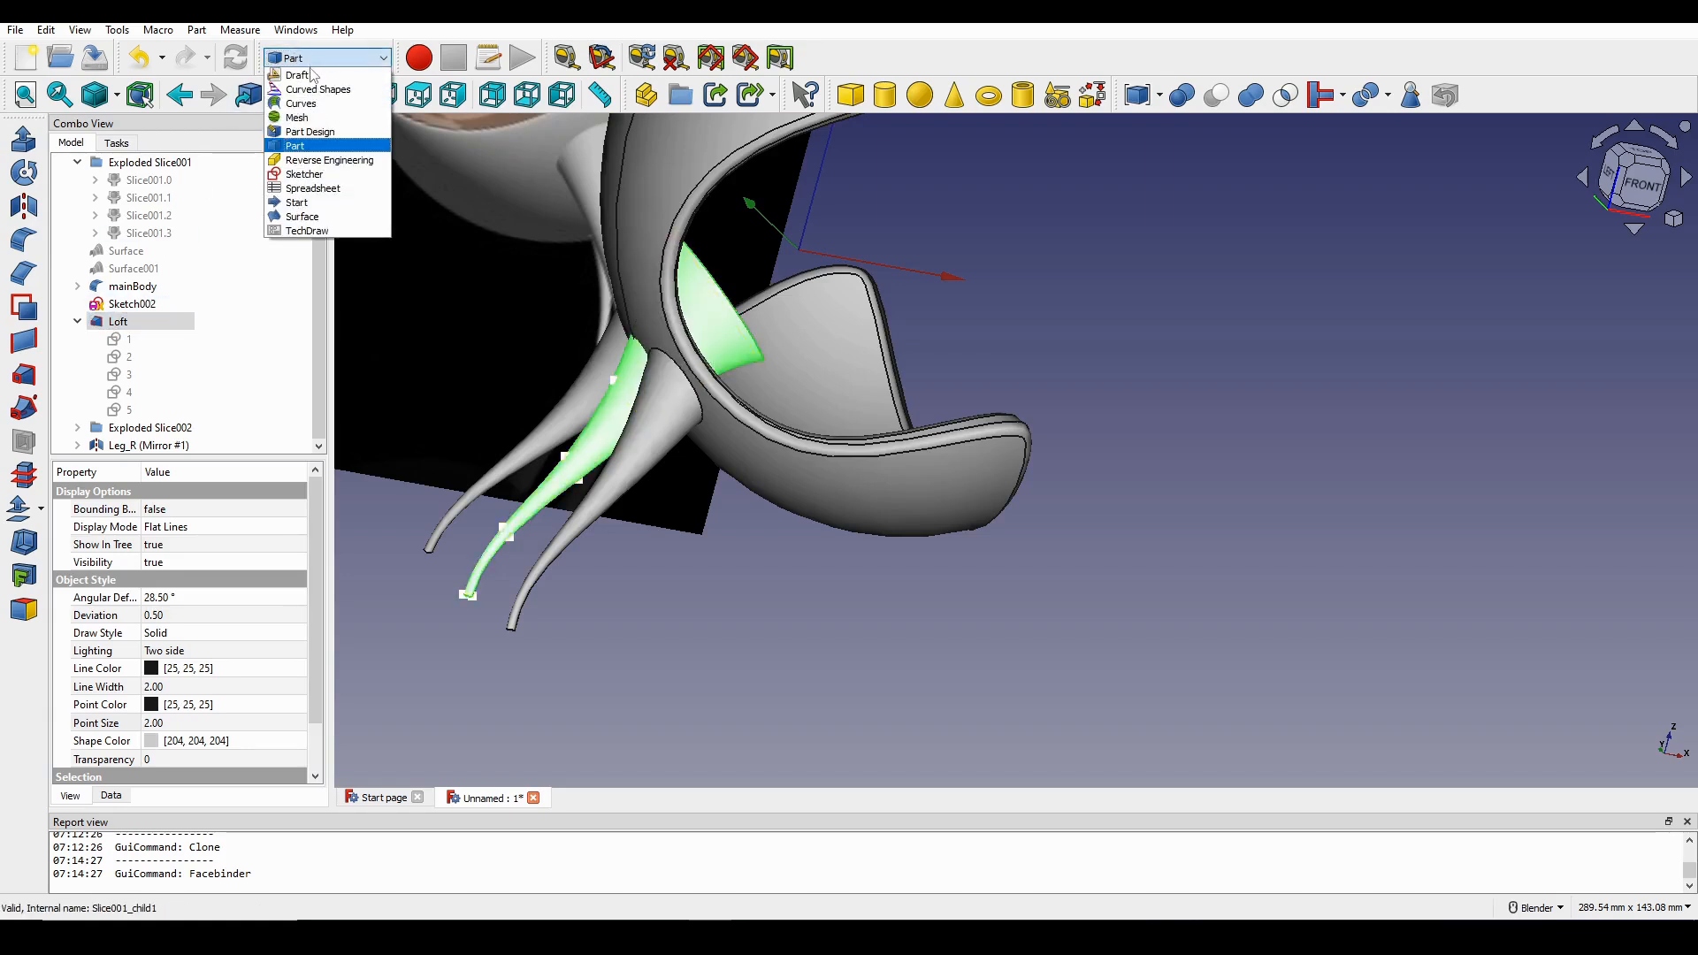
{"action": "left_click", "coordinate": [301, 75]}
{"action": "middle_click_drag", "start_coordinate": [887, 358], "coordinate": [837, 359]}
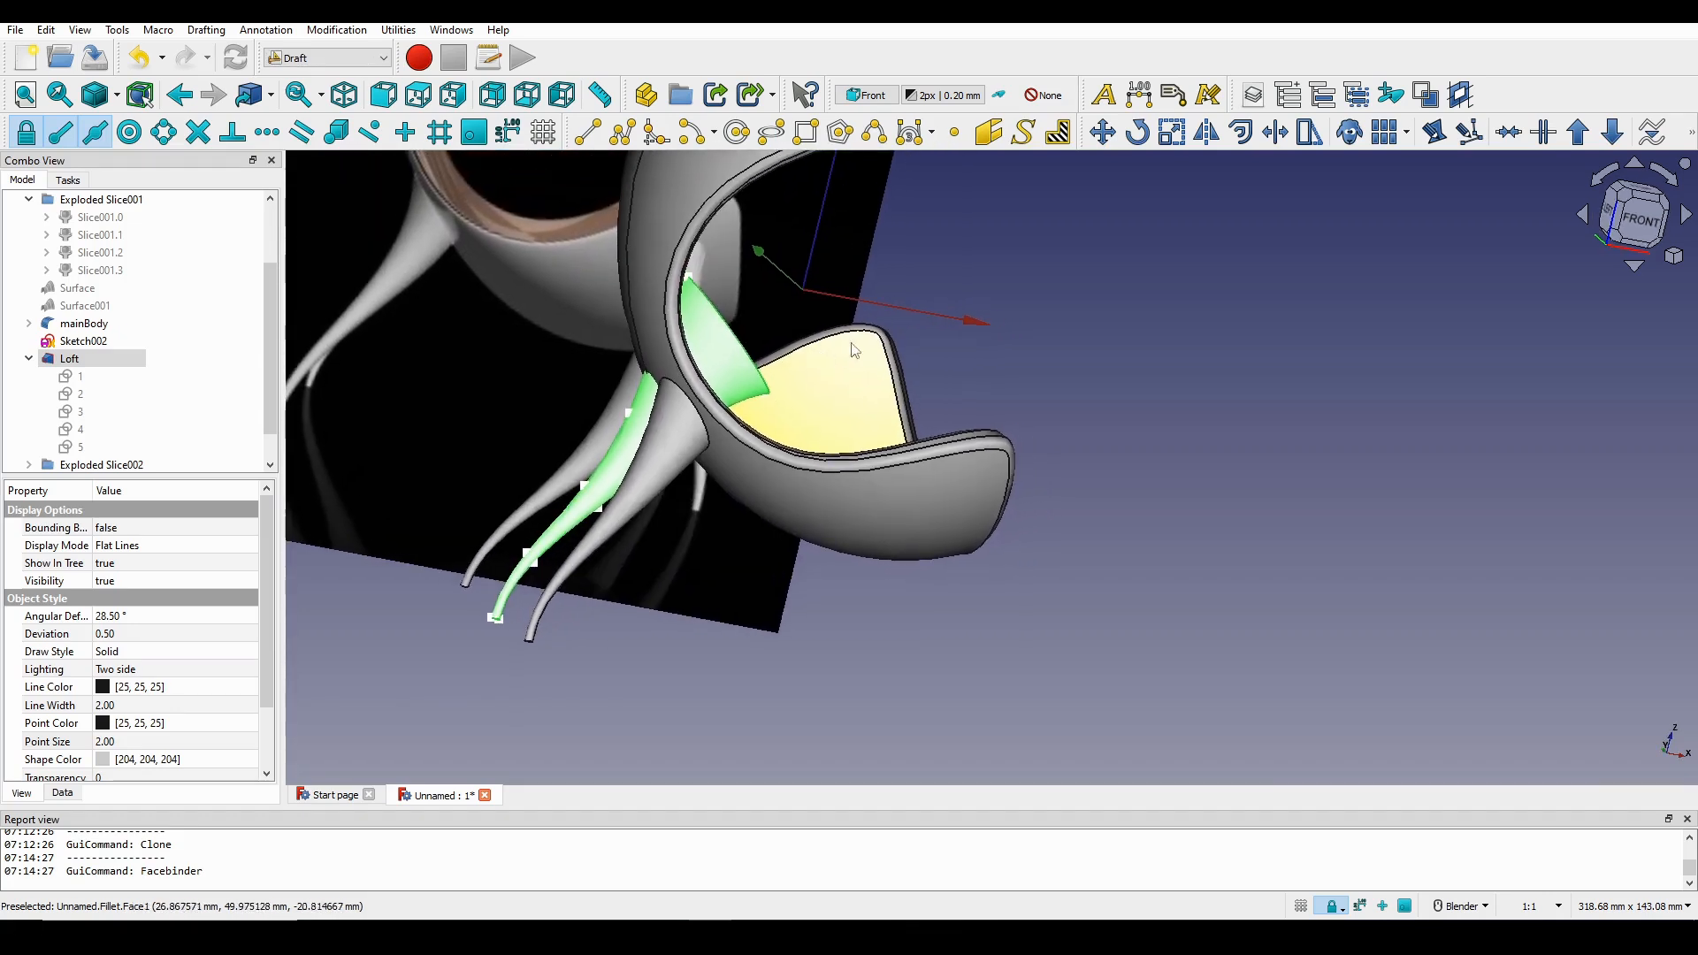
{"action": "left_click", "coordinate": [1355, 142]}
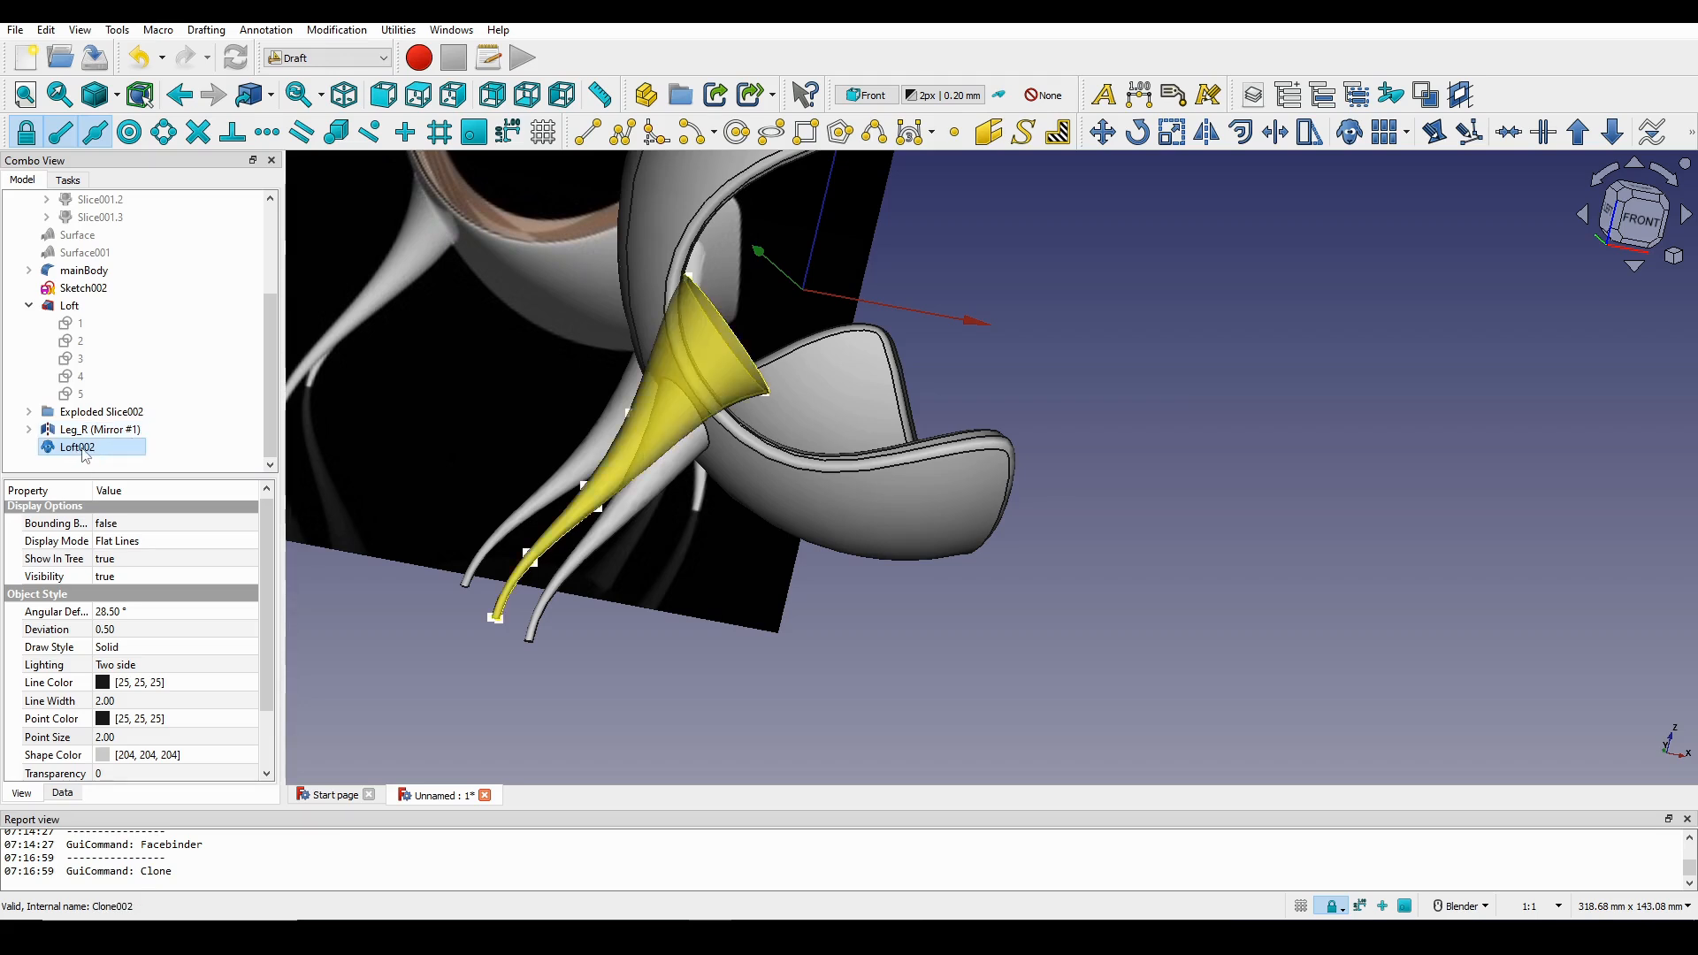
Hide the original Loft and select its clone Loft002 in the front view.
{"action": "left_click", "coordinate": [74, 307]}
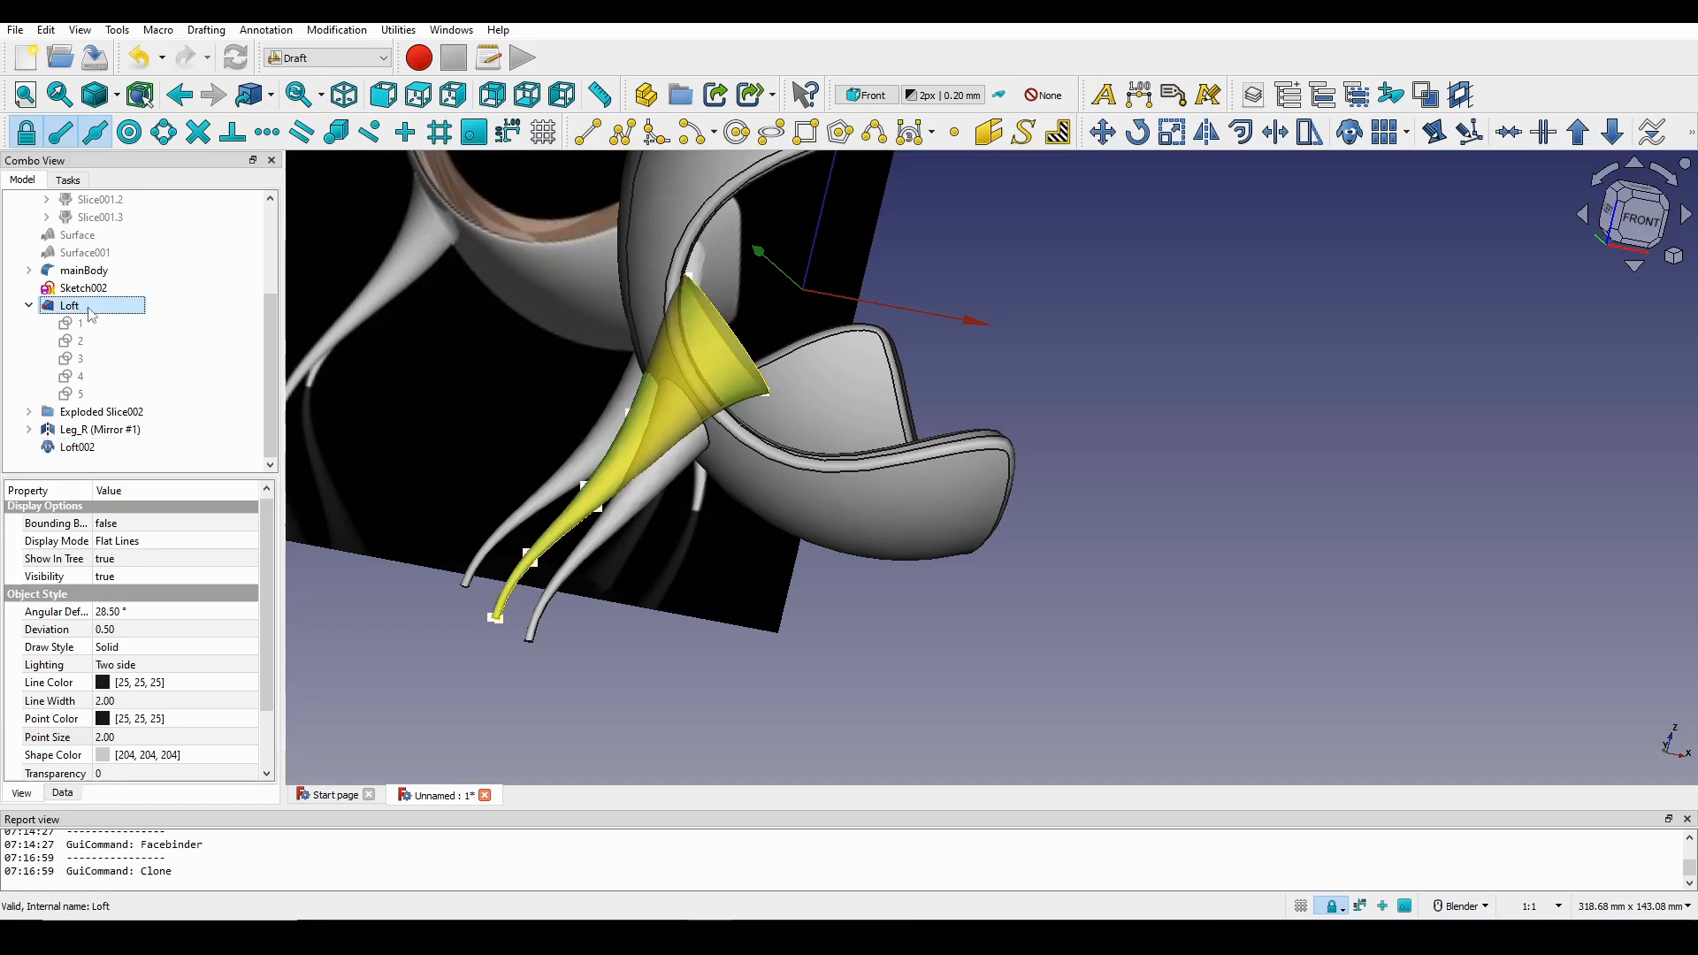
{"action": "key", "text": "space"}
{"action": "middle_click_drag", "start_coordinate": [811, 440], "coordinate": [770, 474]}
{"action": "left_click", "coordinate": [88, 447]}
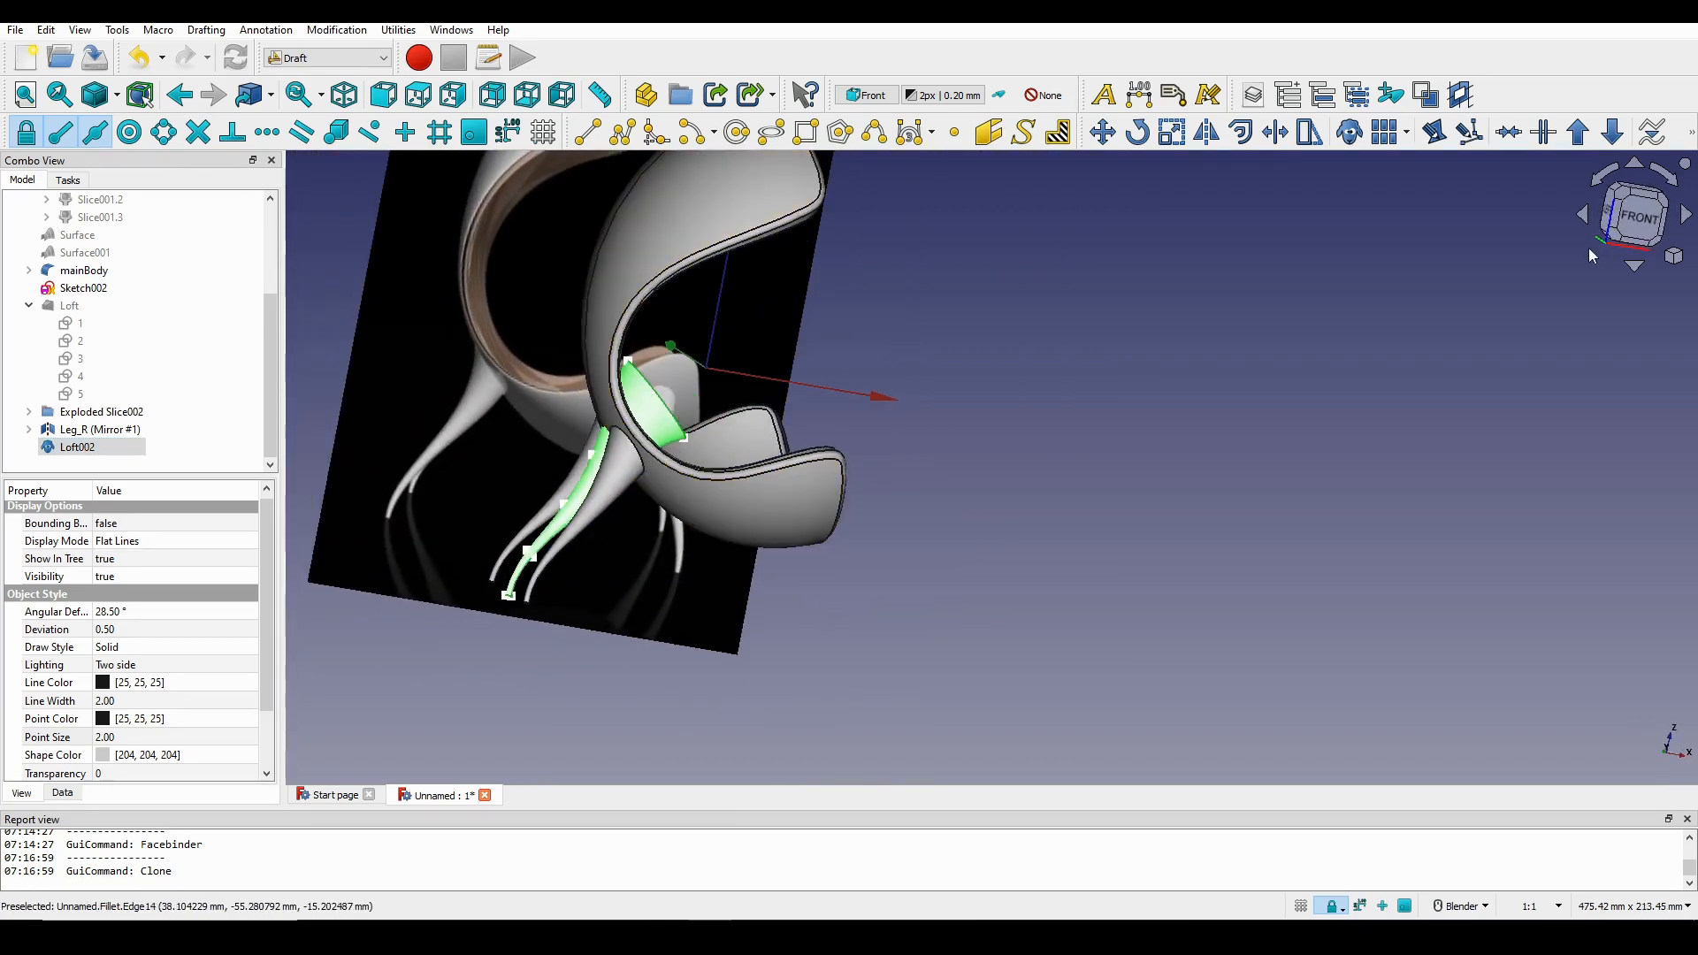
{"action": "left_click", "coordinate": [1632, 232]}
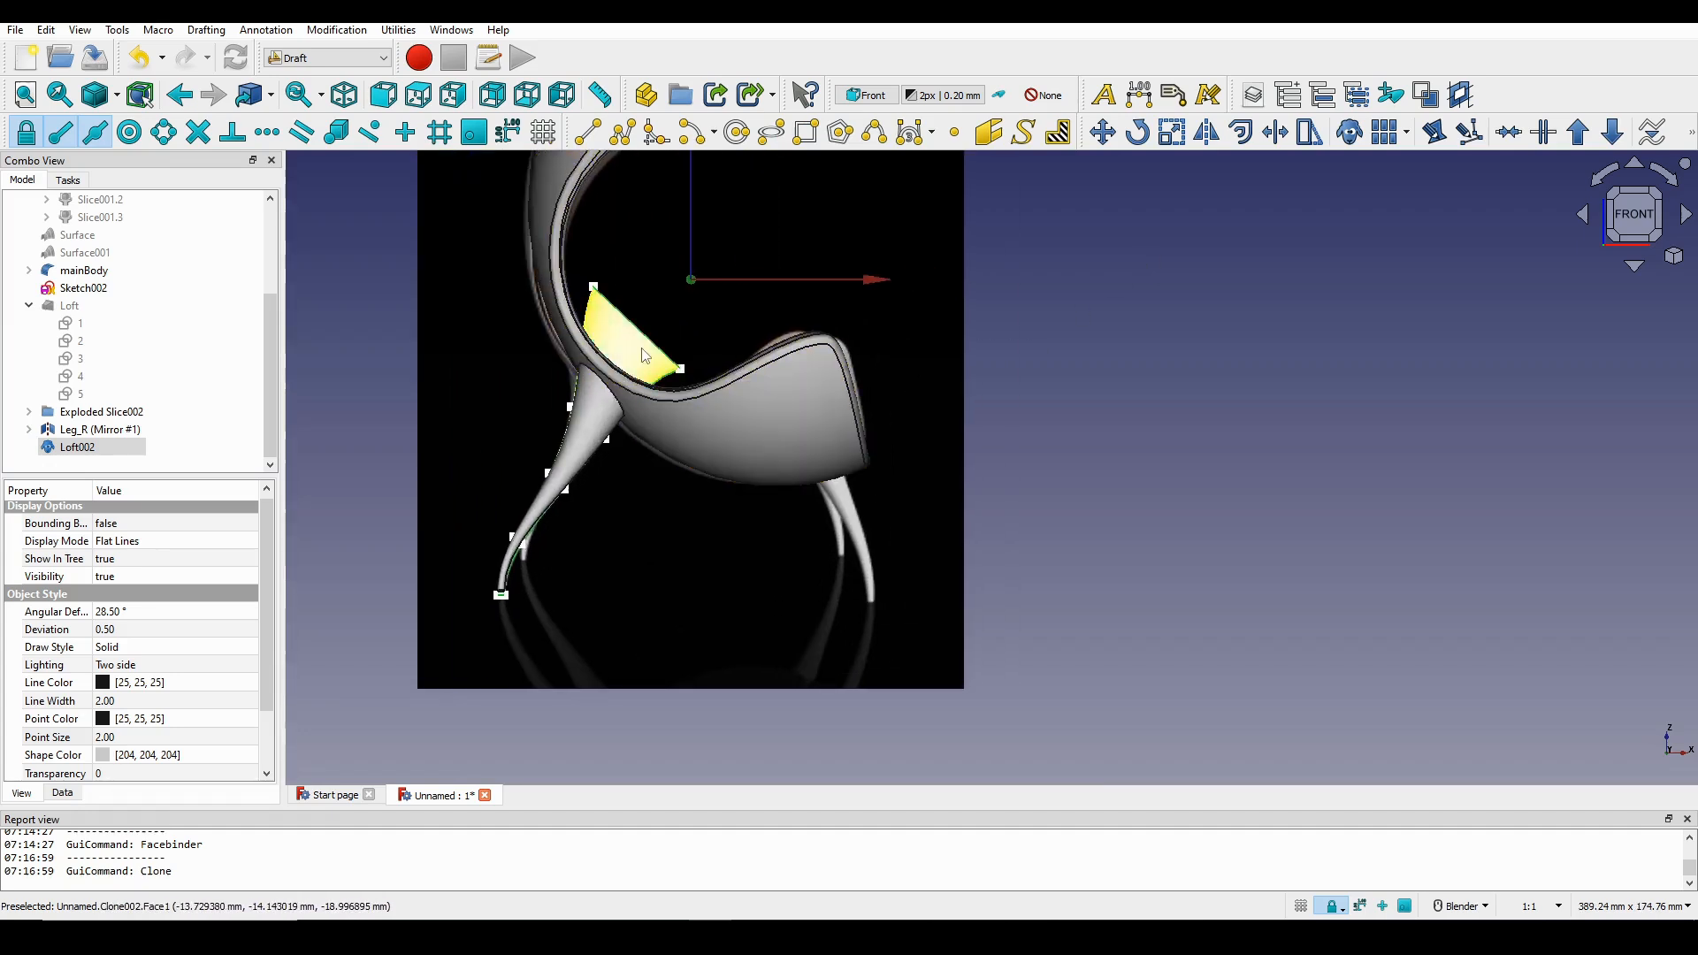
{"action": "left_click", "coordinate": [645, 360]}
{"action": "key", "text": "Print"}
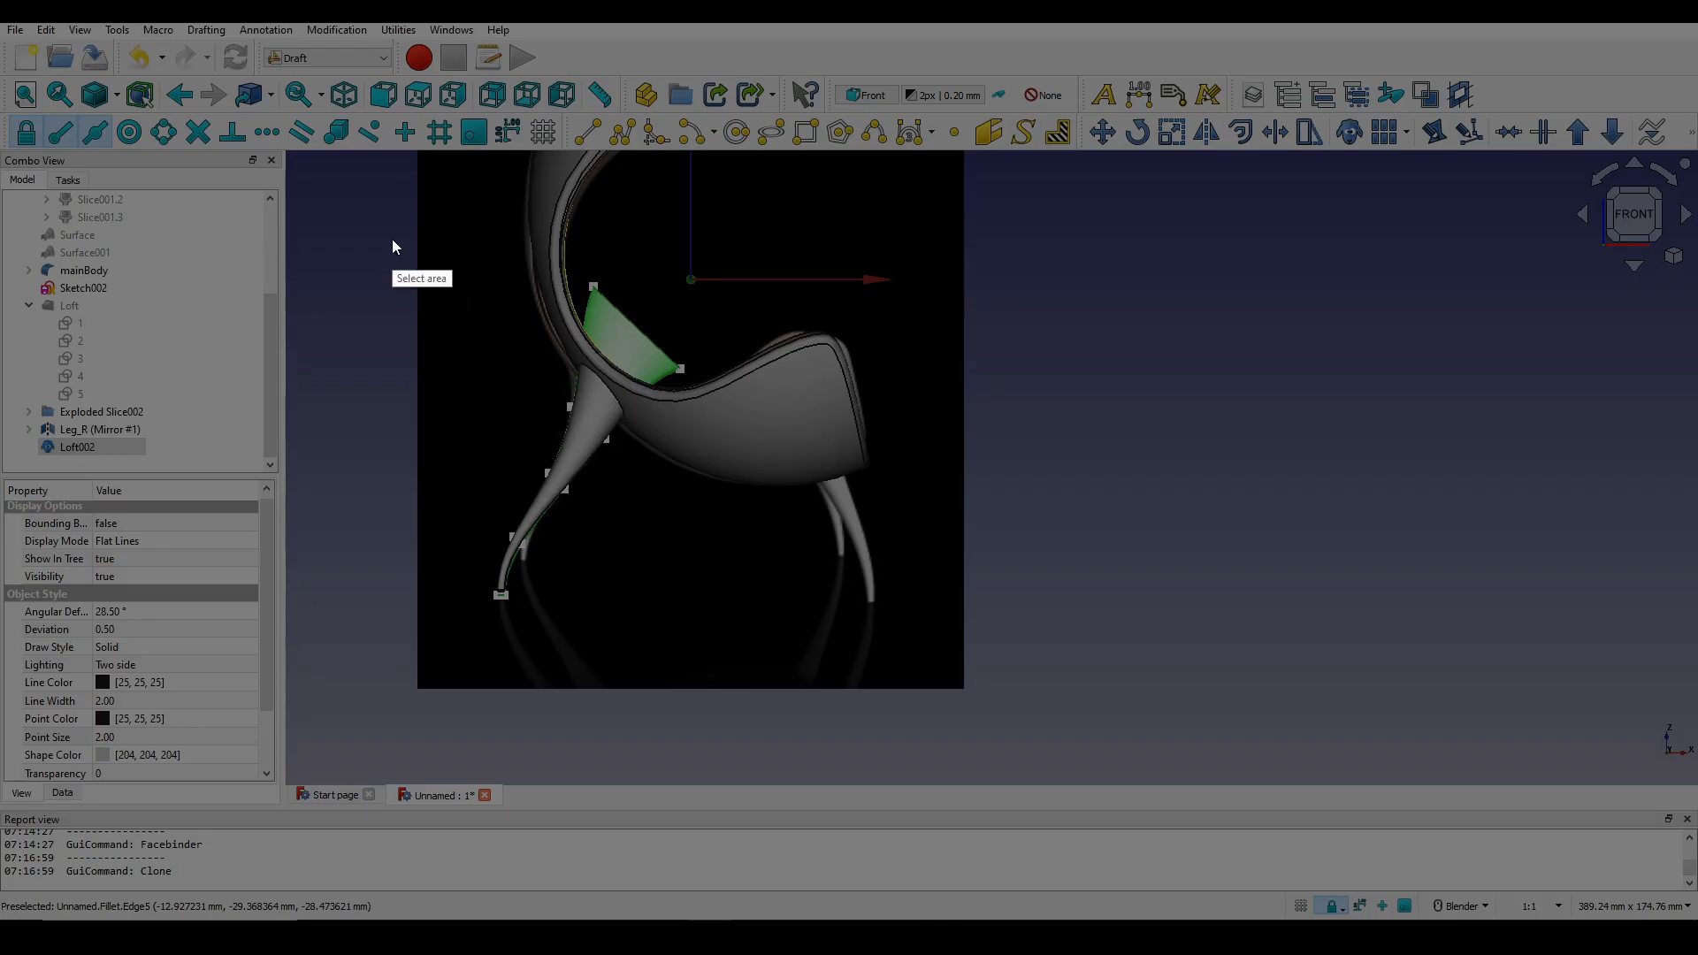
{"action": "left_click_drag", "start_coordinate": [393, 236], "coordinate": [1147, 718]}
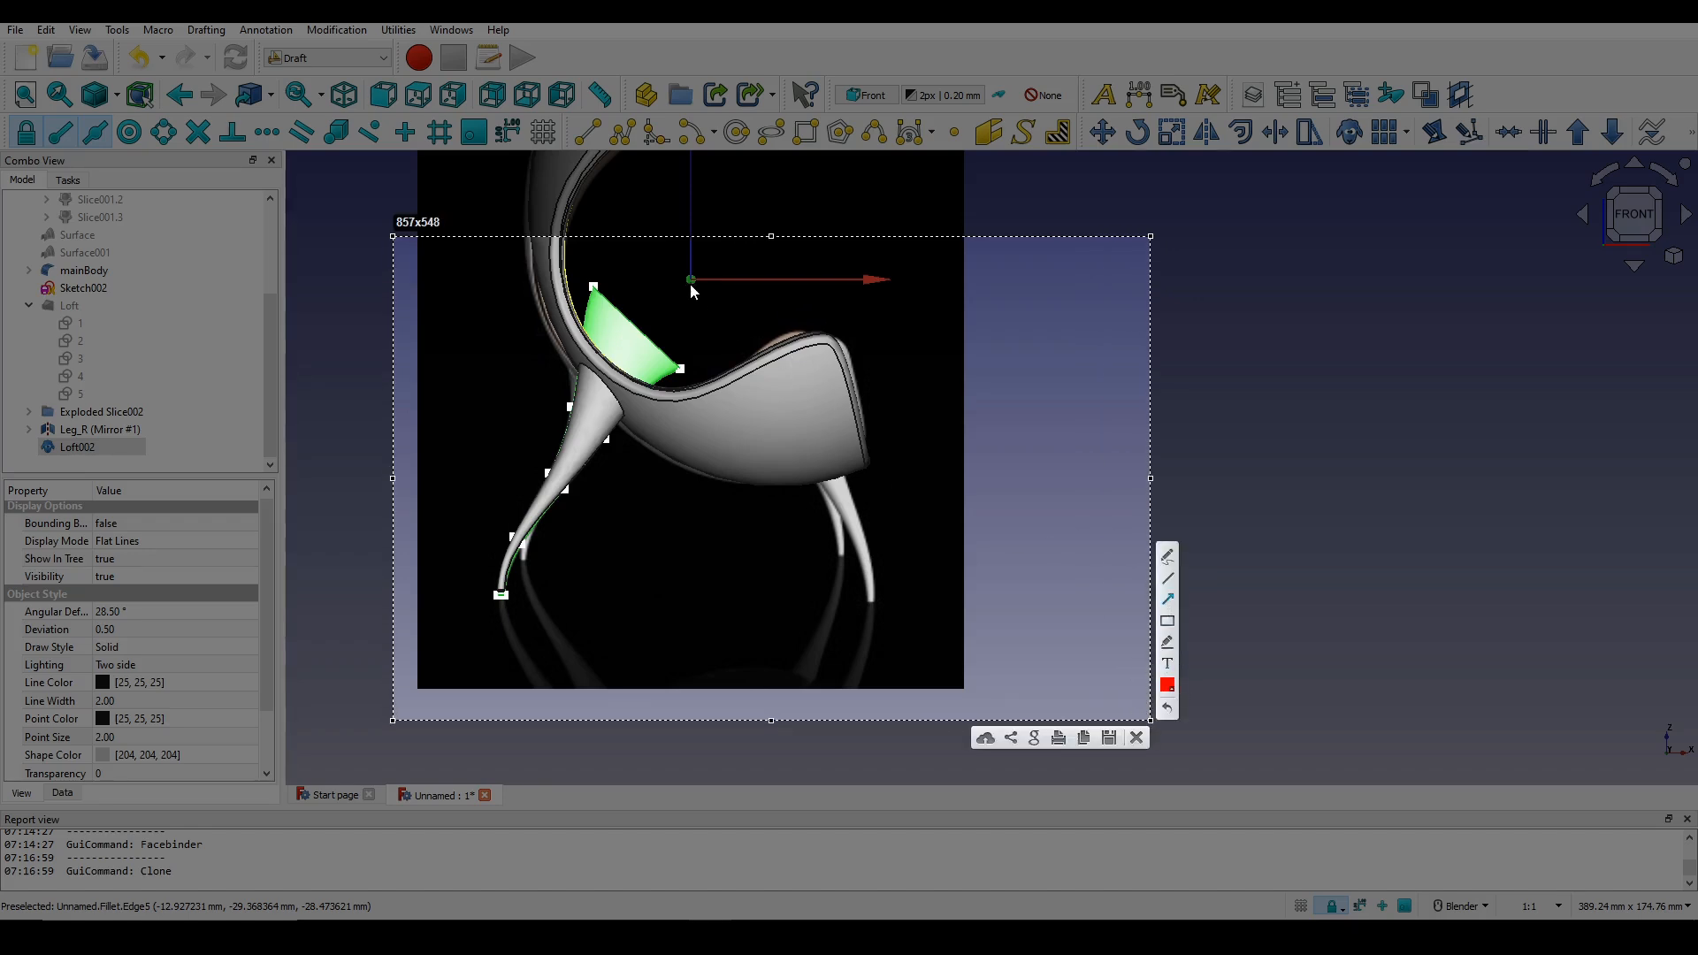
{"action": "mouse_move", "coordinate": [691, 282]}
{"action": "left_mouse_down"}
{"action": "mouse_move", "coordinate": [642, 283]}
{"action": "mouse_move", "coordinate": [788, 284]}
{"action": "left_mouse_up"}
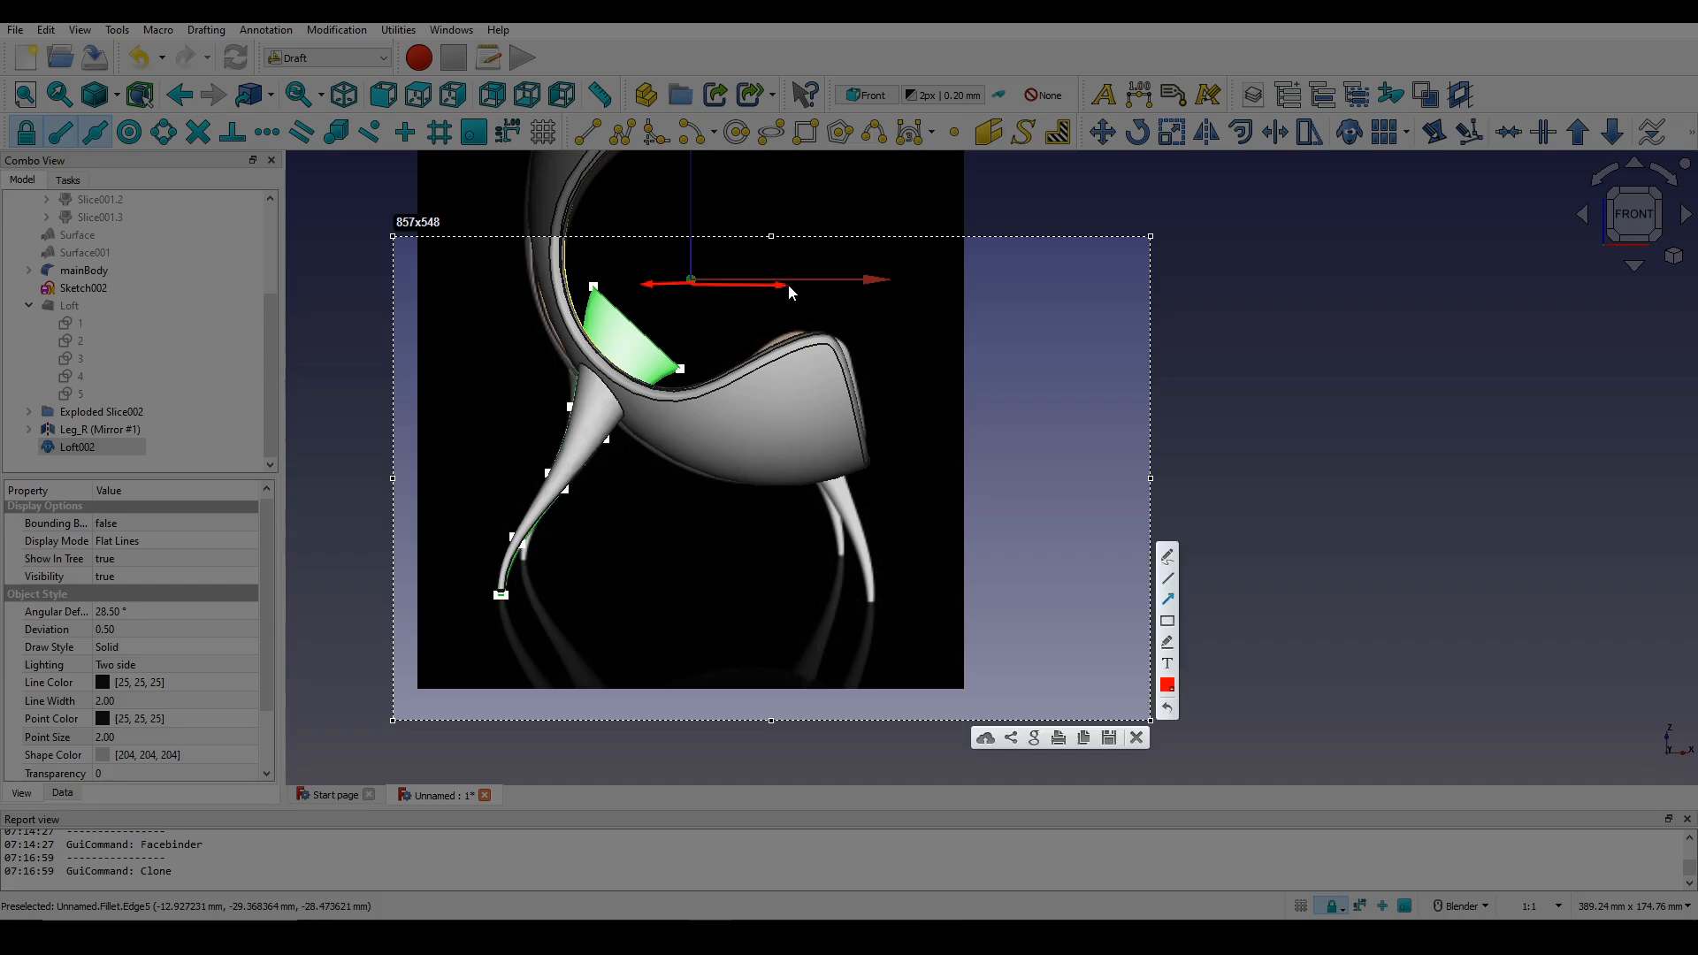
{"action": "left_click", "coordinate": [1140, 740]}
Set the X scale of the clone Loft002 to -1 to flip it to the front of the chair.
{"action": "left_click", "coordinate": [75, 449]}
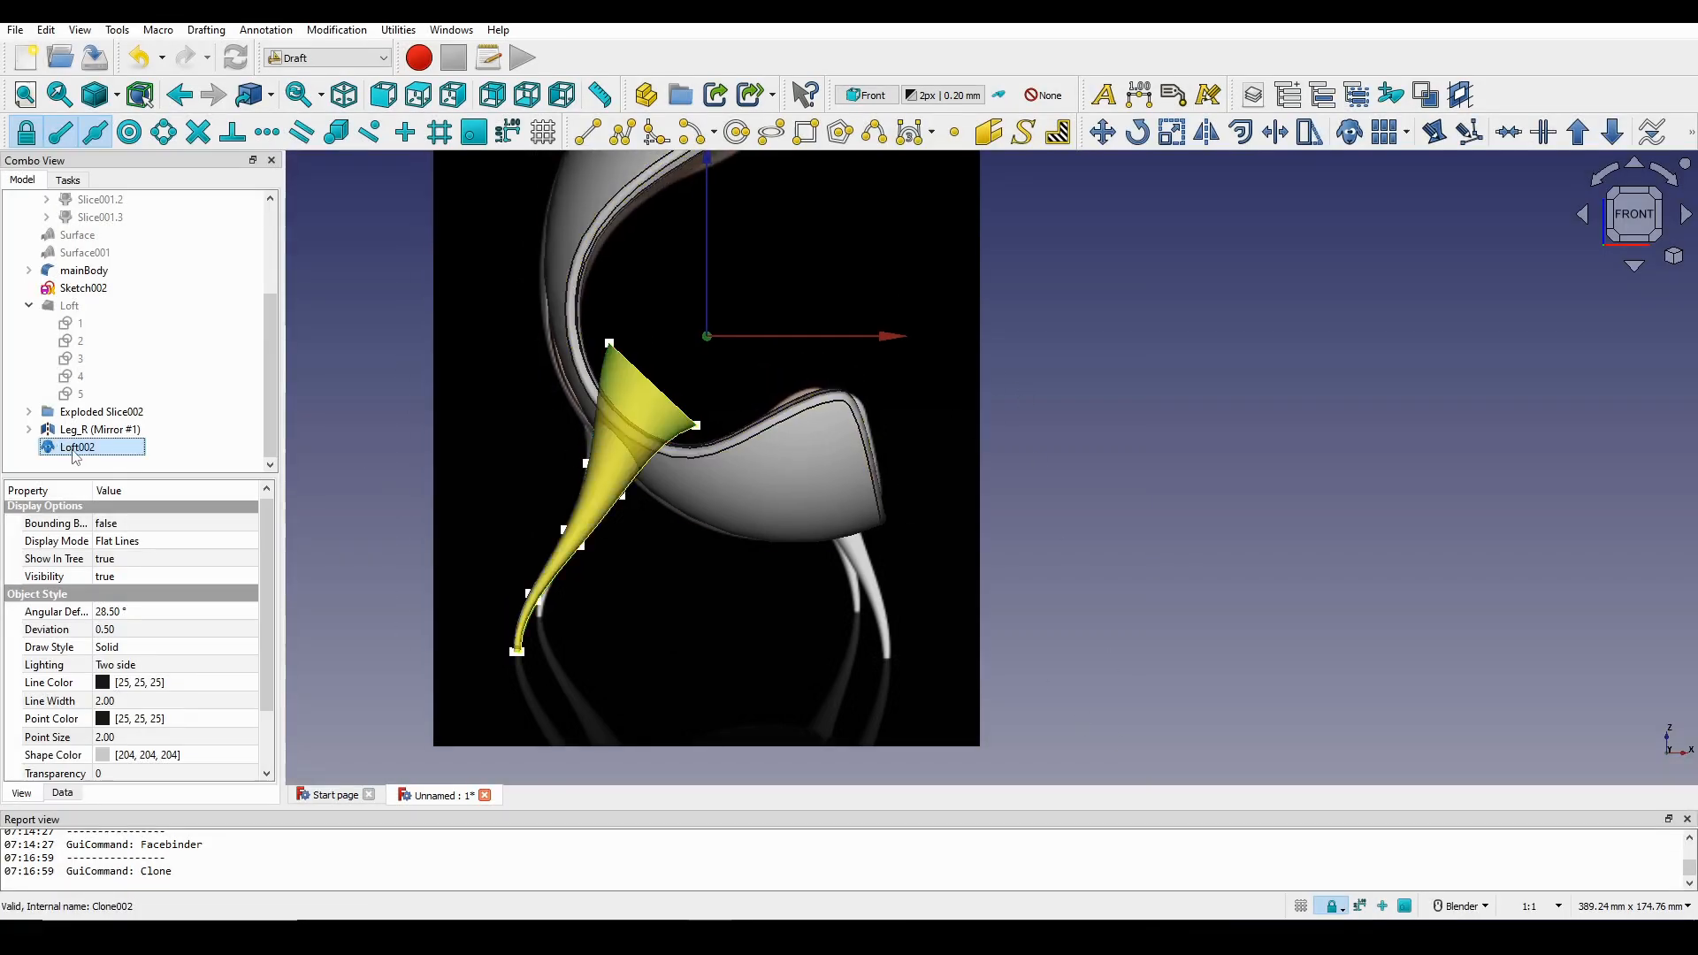
{"action": "scroll", "coordinate": [59, 606], "scroll_direction": "down", "scroll_amount": 1}
{"action": "left_click", "coordinate": [62, 793]}
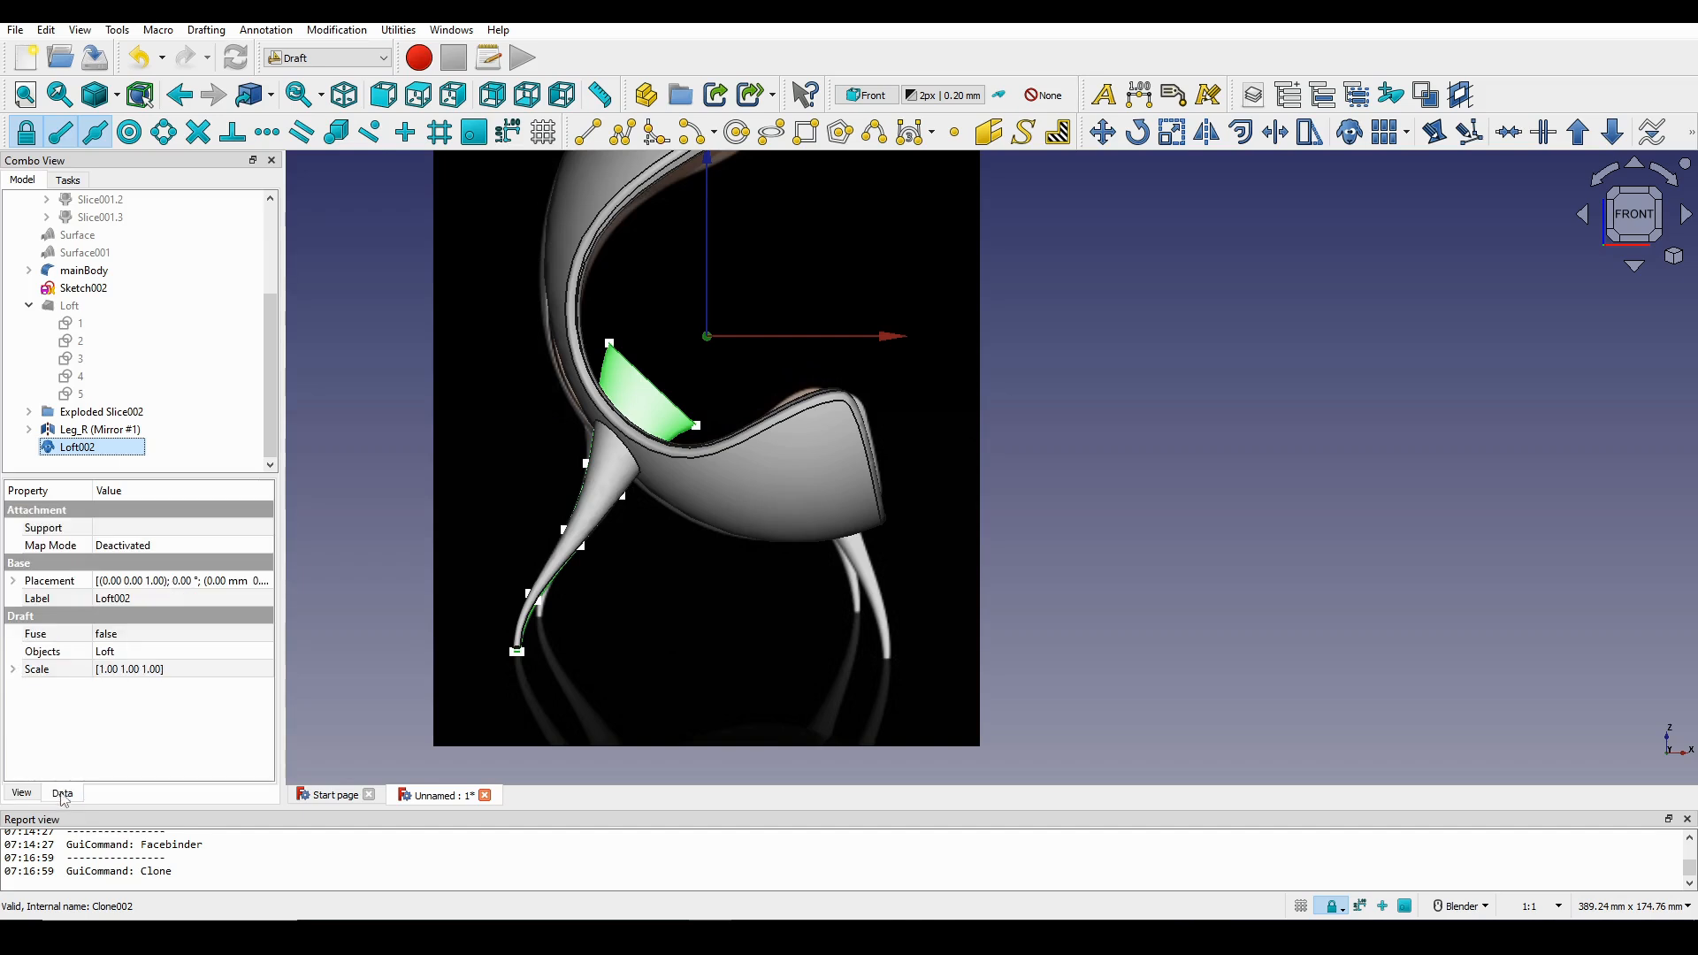
{"action": "left_click", "coordinate": [13, 669]}
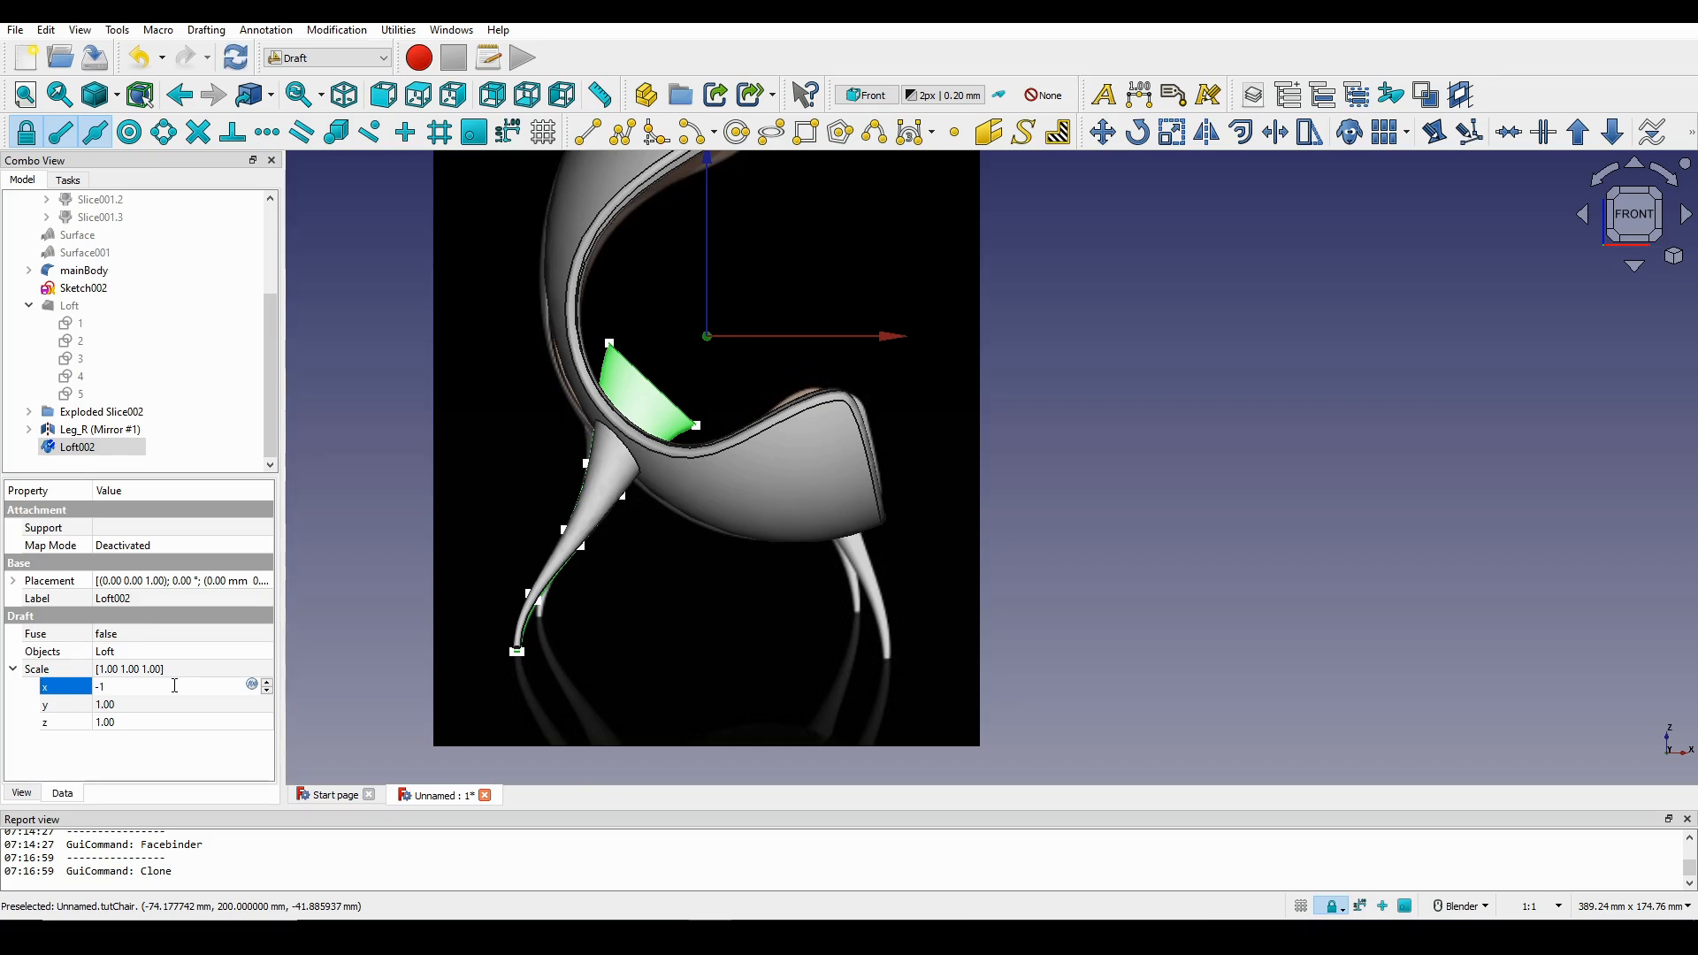
{"action": "key", "text": "Return"}
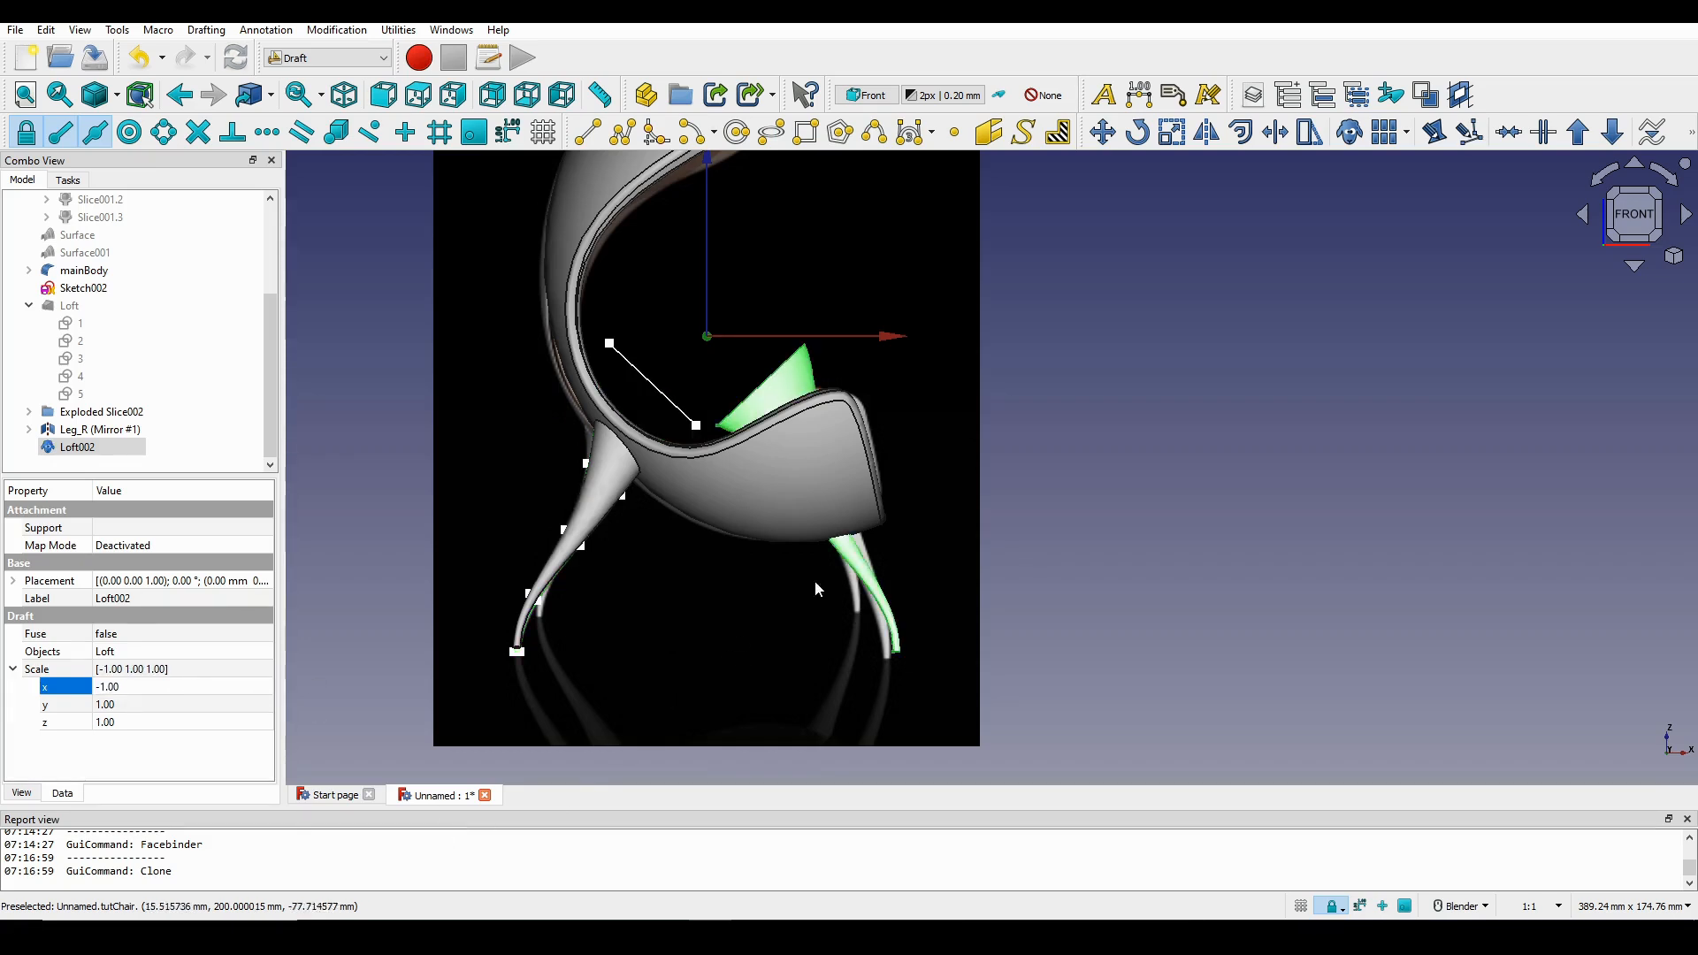
Start transforming Loft002 and move it -38 mm along the Y axis toward the side of the seat.
{"action": "middle_click_drag", "start_coordinate": [897, 480], "coordinate": [622, 495]}
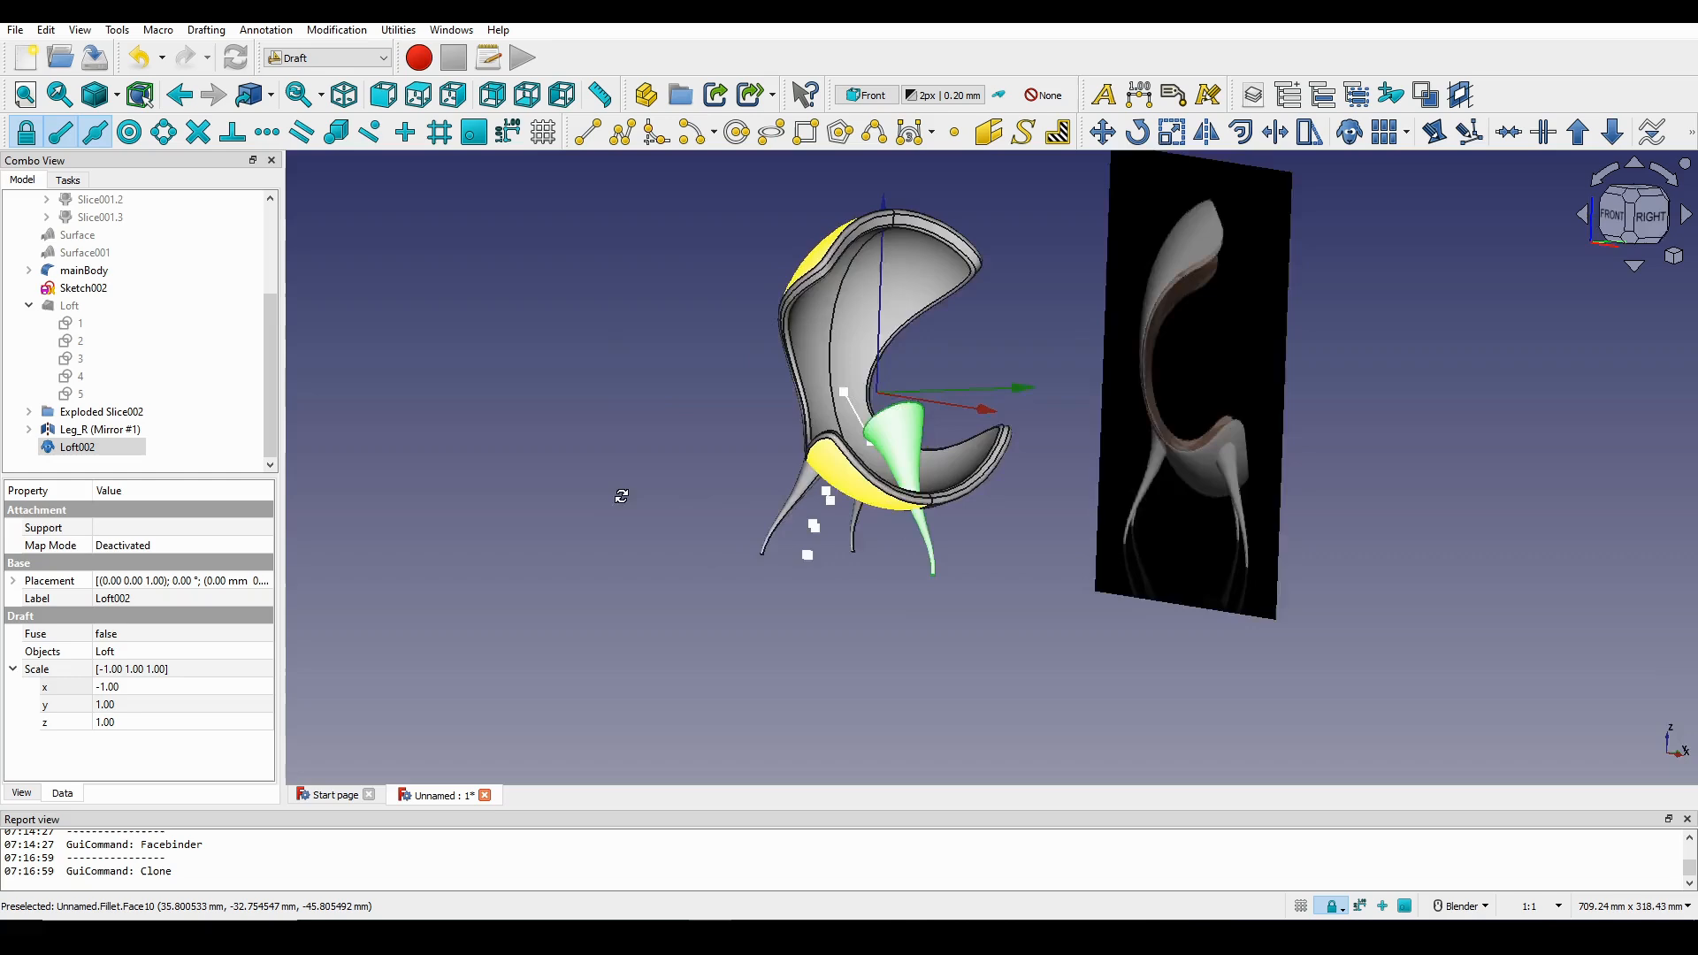
{"action": "scroll", "coordinate": [624, 497], "scroll_direction": "up", "scroll_amount": 2}
{"action": "middle_click_drag", "start_coordinate": [956, 500], "coordinate": [741, 480], "text": "shift"}
{"action": "right_click", "coordinate": [65, 449]}
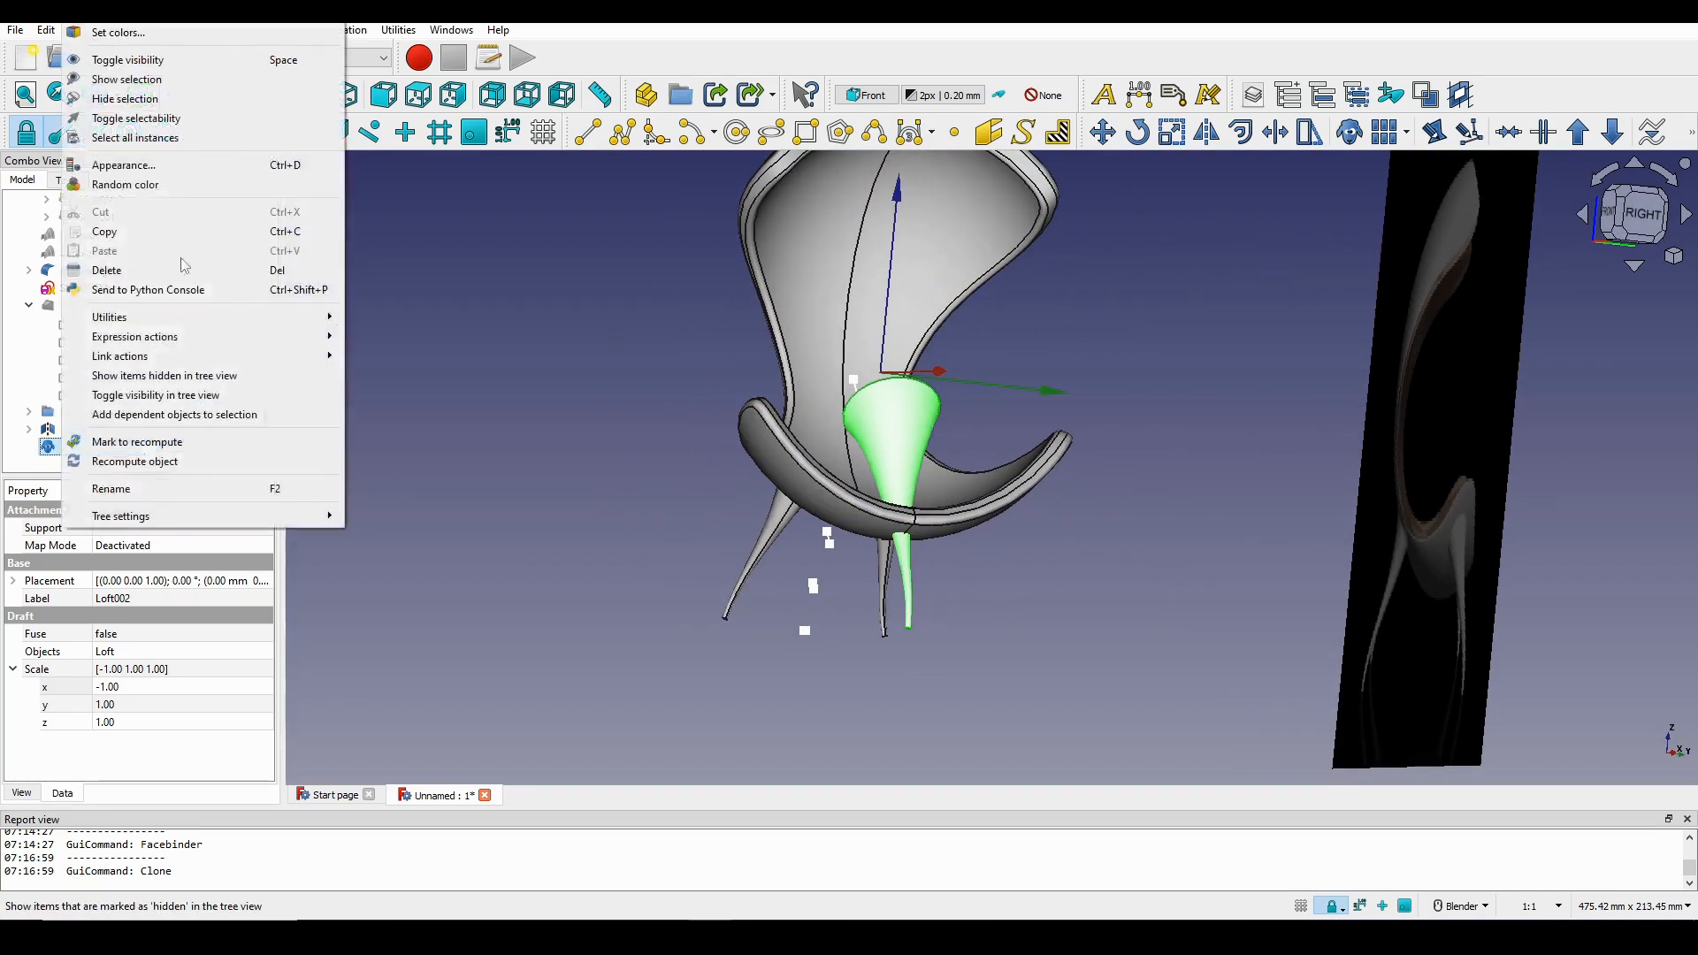
{"action": "left_click", "coordinate": [159, 37]}
{"action": "middle_click_drag", "start_coordinate": [1061, 395], "coordinate": [1014, 423]}
{"action": "mouse_move", "coordinate": [1017, 411]}
{"action": "left_mouse_down"}
{"action": "mouse_move", "coordinate": [907, 446]}
{"action": "mouse_move", "coordinate": [909, 467]}
{"action": "left_mouse_up"}
{"action": "left_click", "coordinate": [1644, 226]}
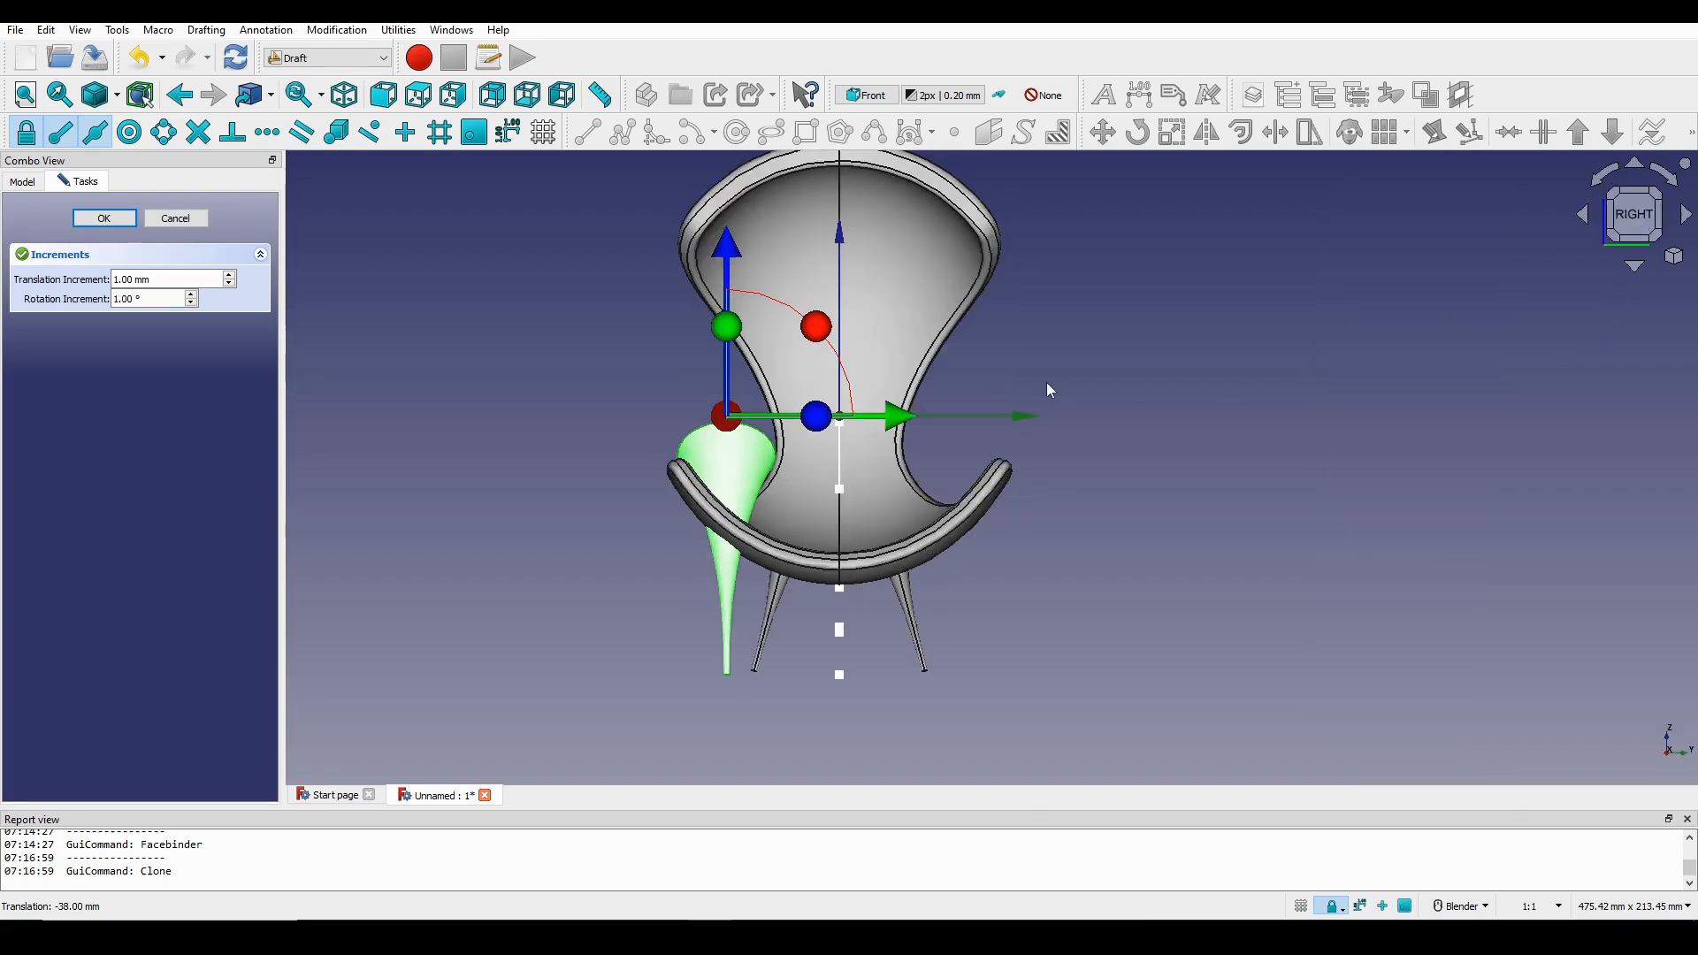
Tilt the leg clone outward about 18° around its X axis, adjusting it along its local Y and raising it 4 mm along its local Z.
{"action": "mouse_move", "coordinate": [863, 307]}
{"action": "left_mouse_down"}
{"action": "mouse_move", "coordinate": [888, 361]}
{"action": "mouse_move", "coordinate": [874, 421]}
{"action": "mouse_move", "coordinate": [874, 401]}
{"action": "left_mouse_up"}
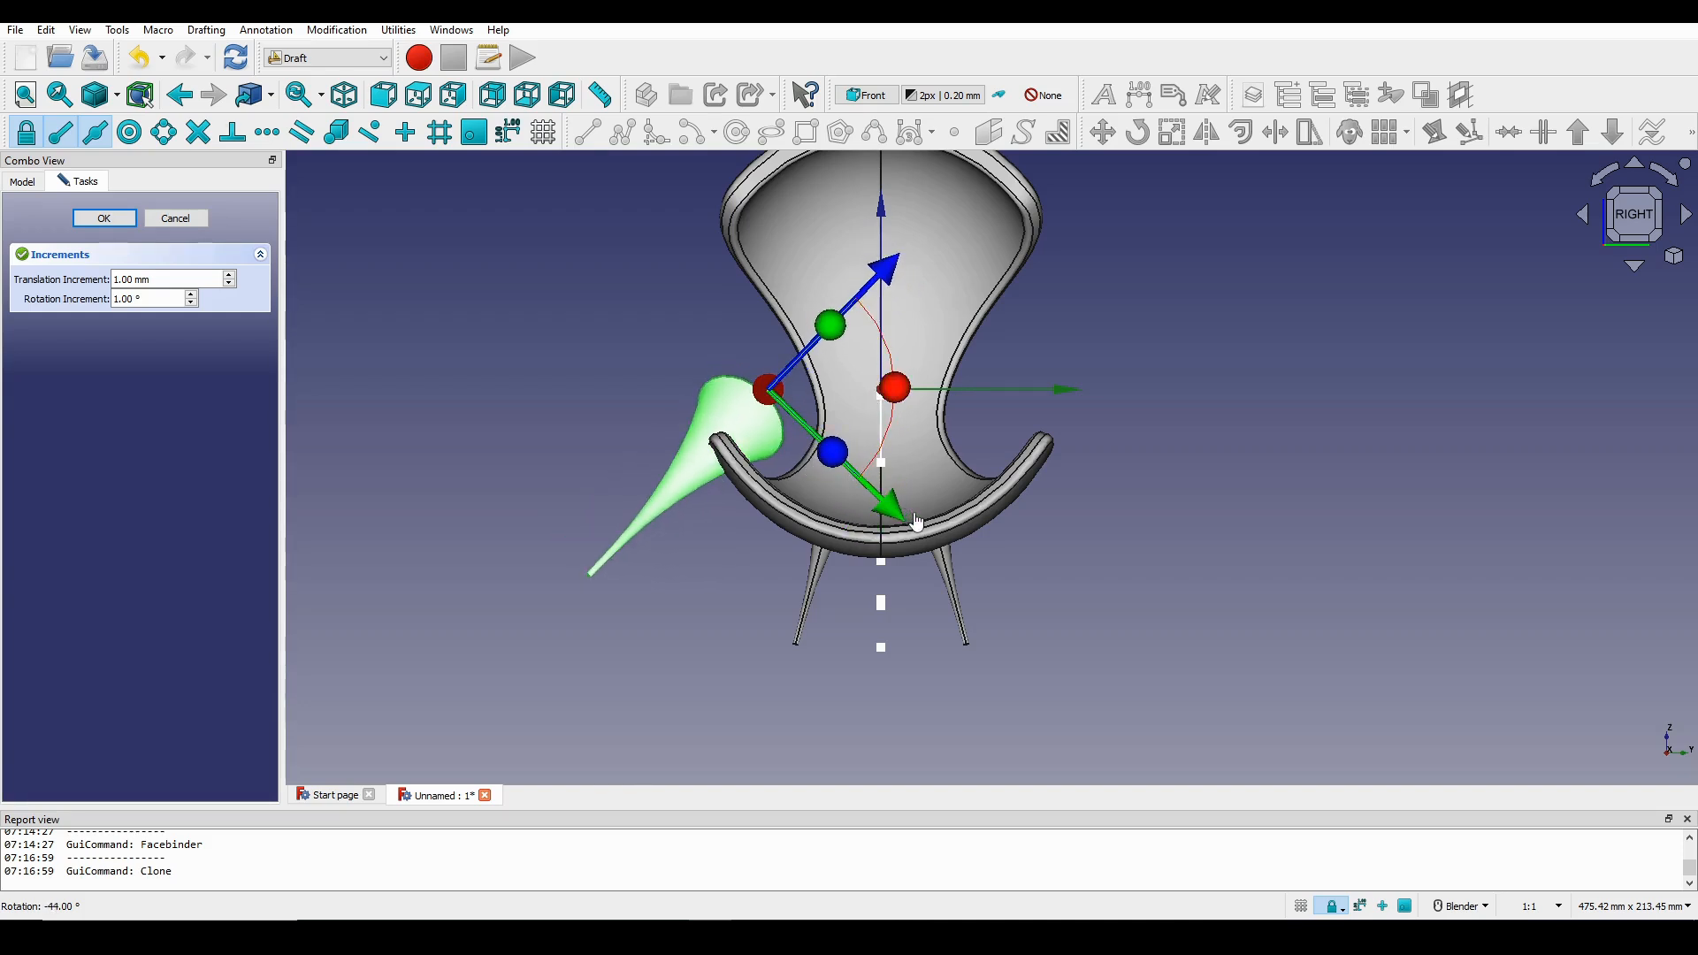
{"action": "left_click_drag", "start_coordinate": [917, 522], "coordinate": [974, 565]}
{"action": "left_click_drag", "start_coordinate": [964, 458], "coordinate": [920, 428]}
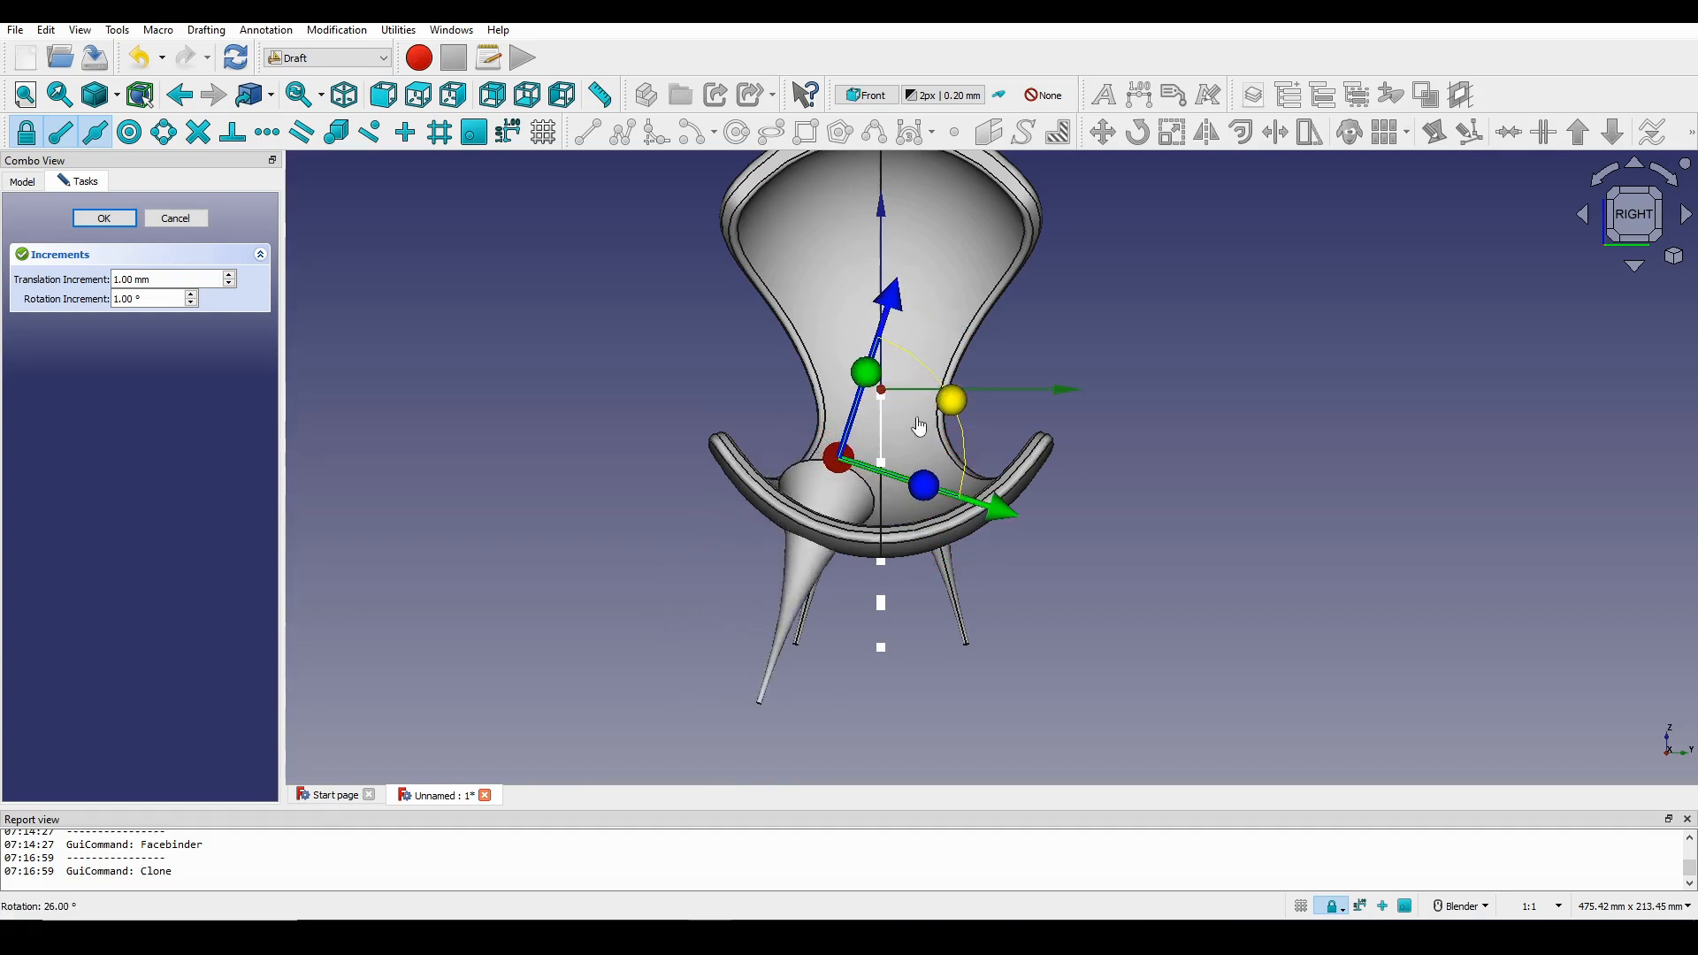
{"action": "left_click_drag", "start_coordinate": [996, 517], "coordinate": [955, 501]}
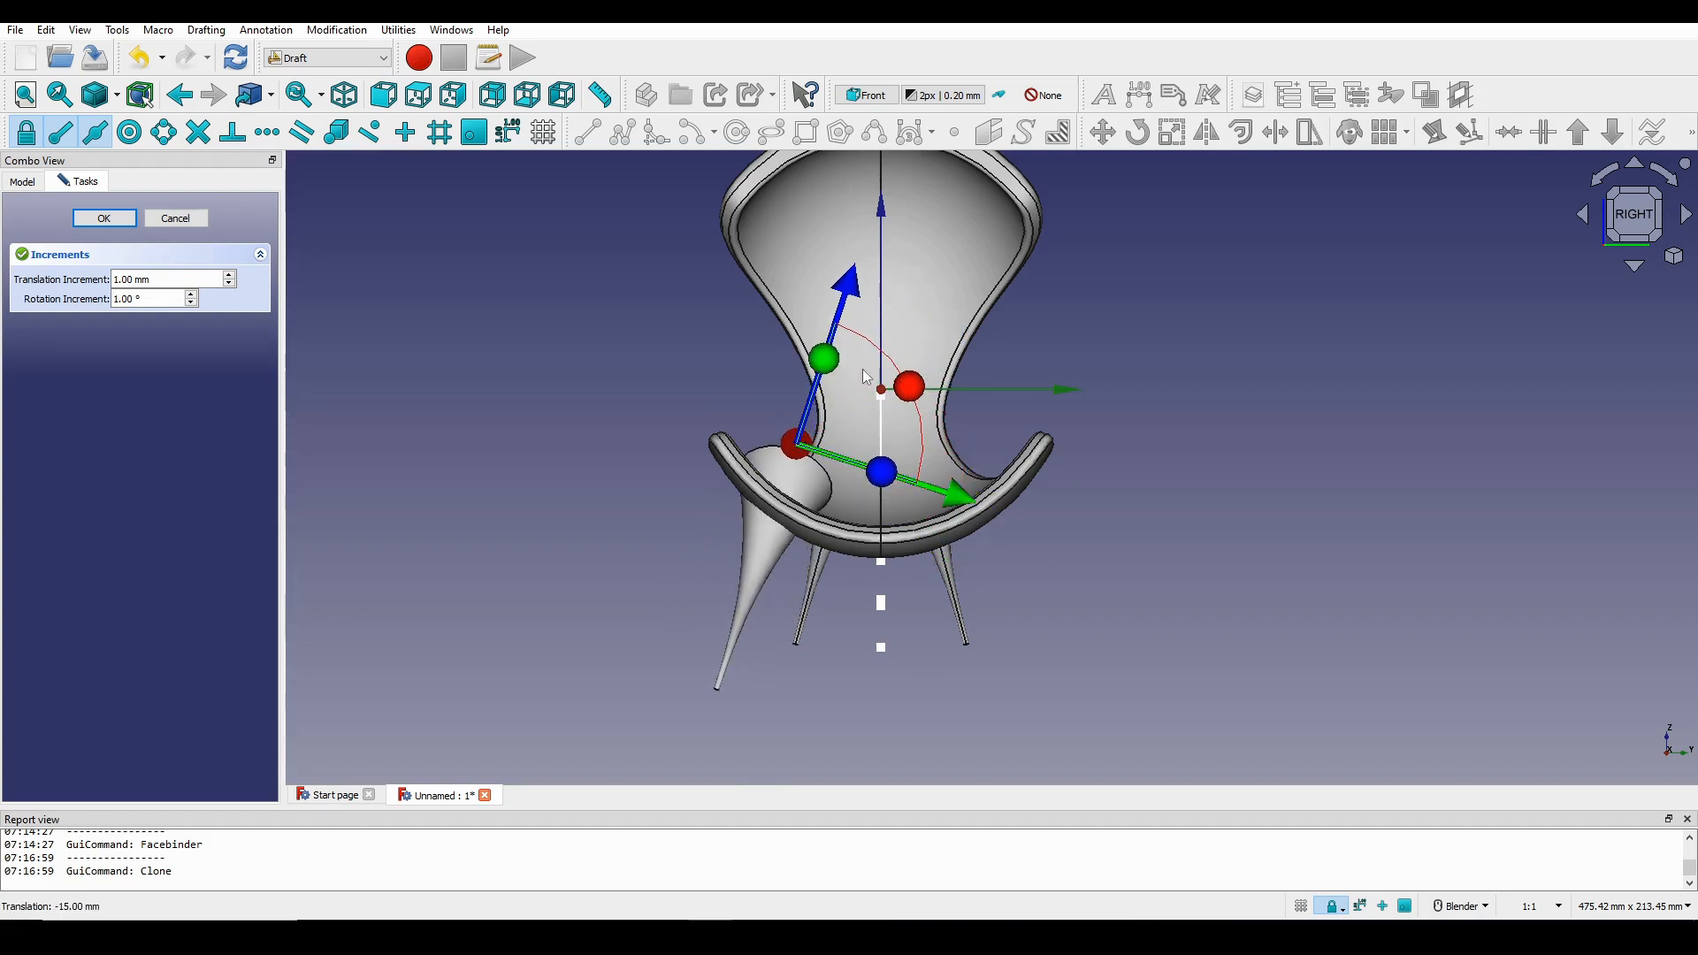
{"action": "left_click_drag", "start_coordinate": [843, 293], "coordinate": [858, 289]}
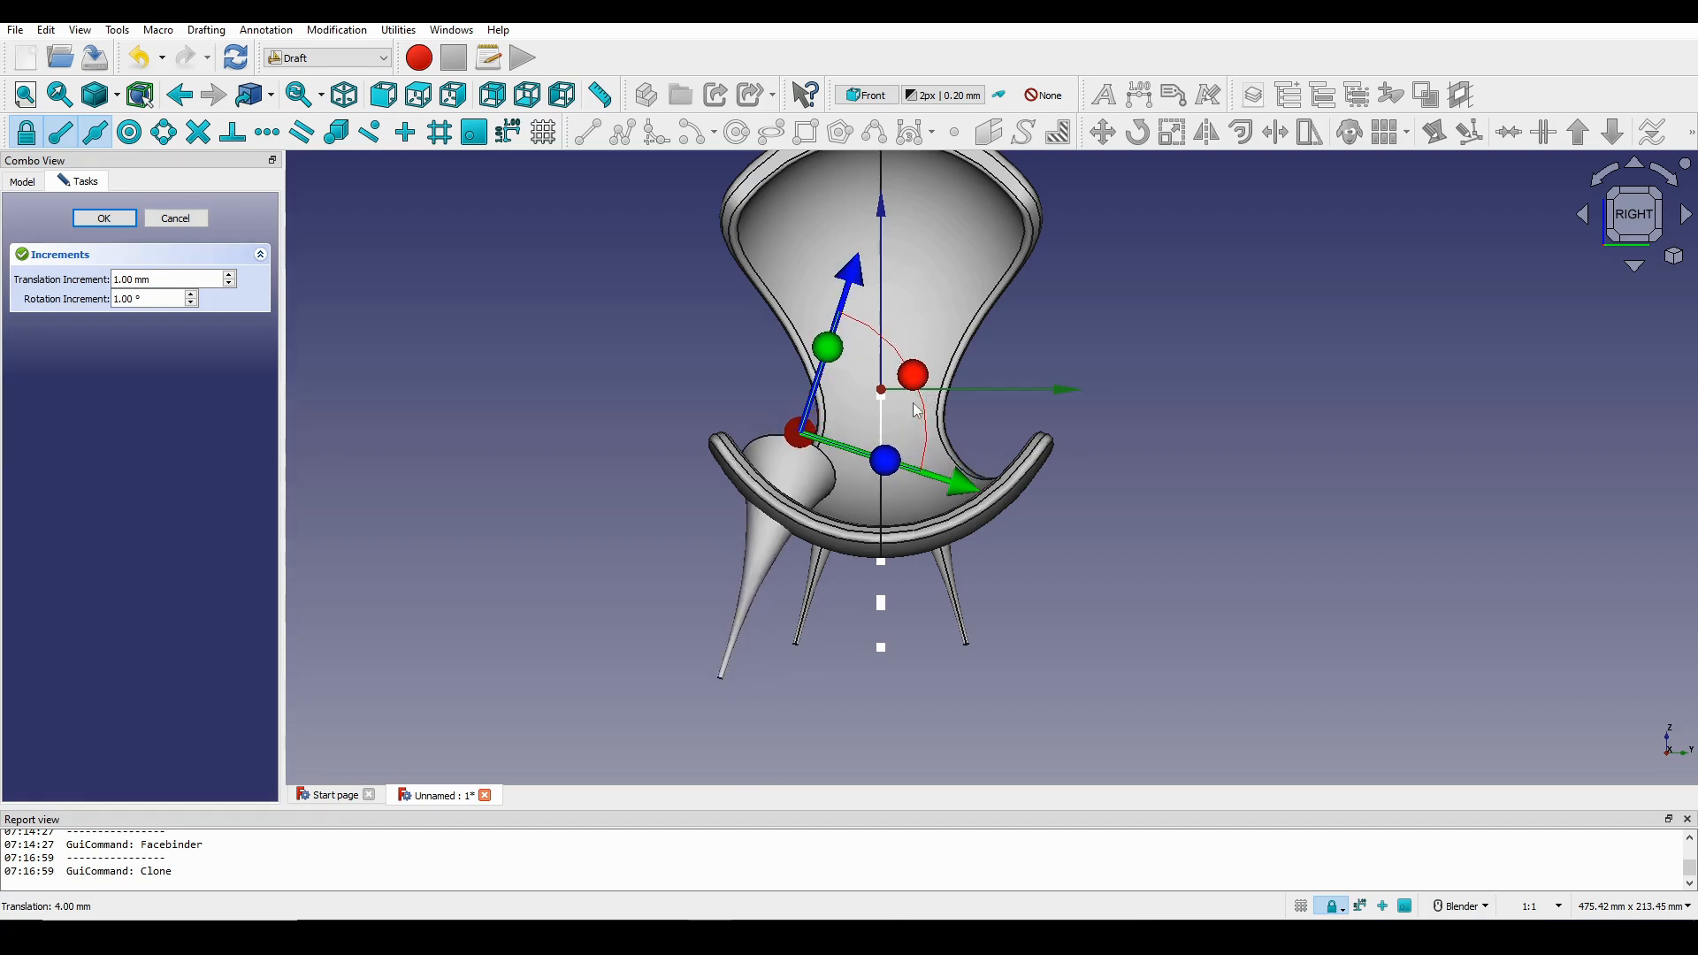
In the front view, align the leg clone with the reference front leg: 6 mm along X, 9° about Y, 15 mm up its local Z.
{"action": "middle_click_drag", "start_coordinate": [917, 410], "coordinate": [1075, 487]}
{"action": "left_click", "coordinate": [1632, 215]}
{"action": "middle_click_drag", "start_coordinate": [1122, 417], "coordinate": [1213, 379], "text": "shift"}
{"action": "scroll", "coordinate": [1160, 410], "scroll_direction": "up", "scroll_amount": 1}
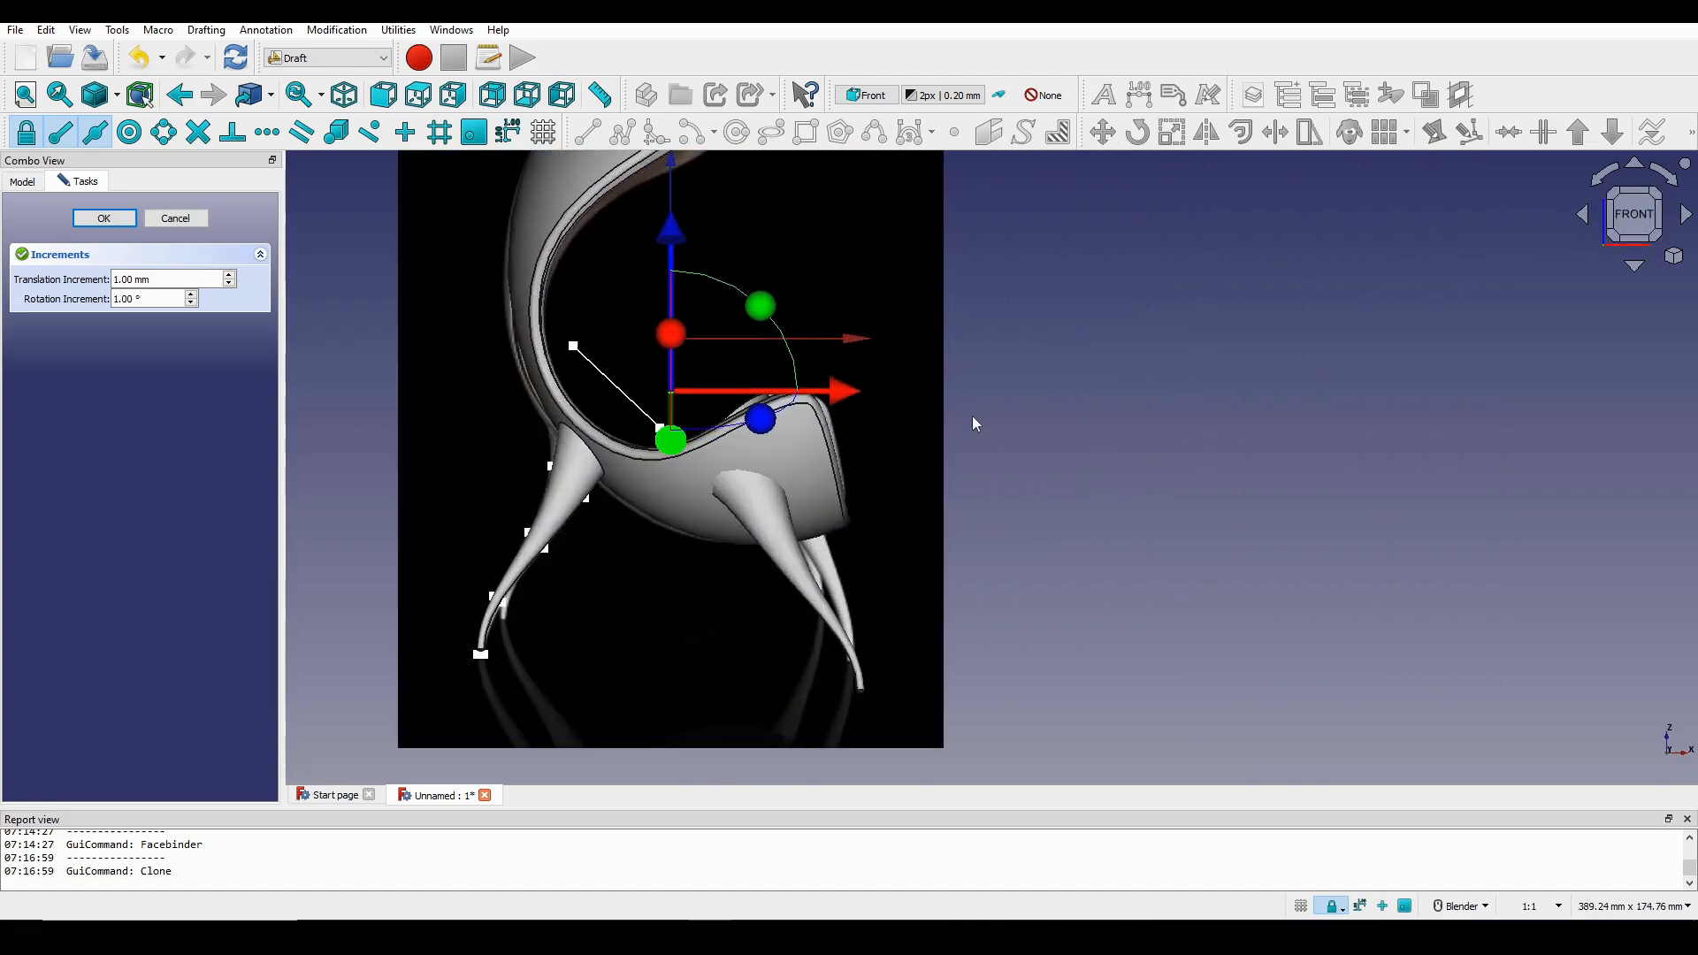
{"action": "left_click_drag", "start_coordinate": [845, 397], "coordinate": [865, 395]}
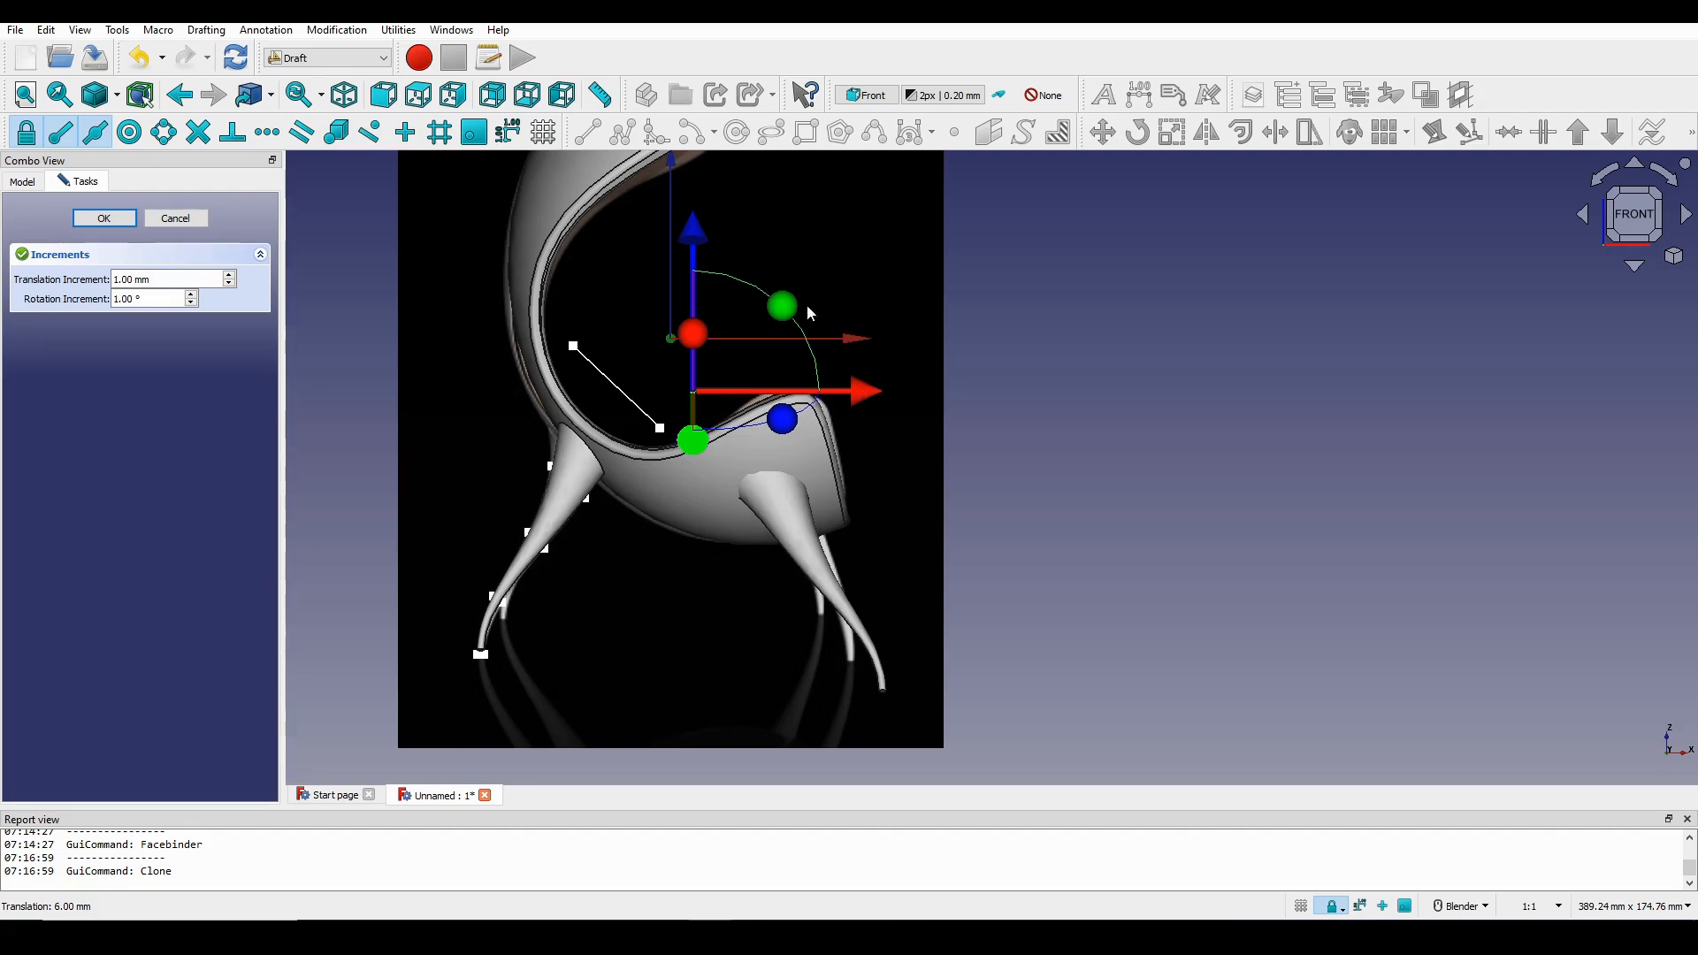
{"action": "left_click_drag", "start_coordinate": [787, 309], "coordinate": [805, 325]}
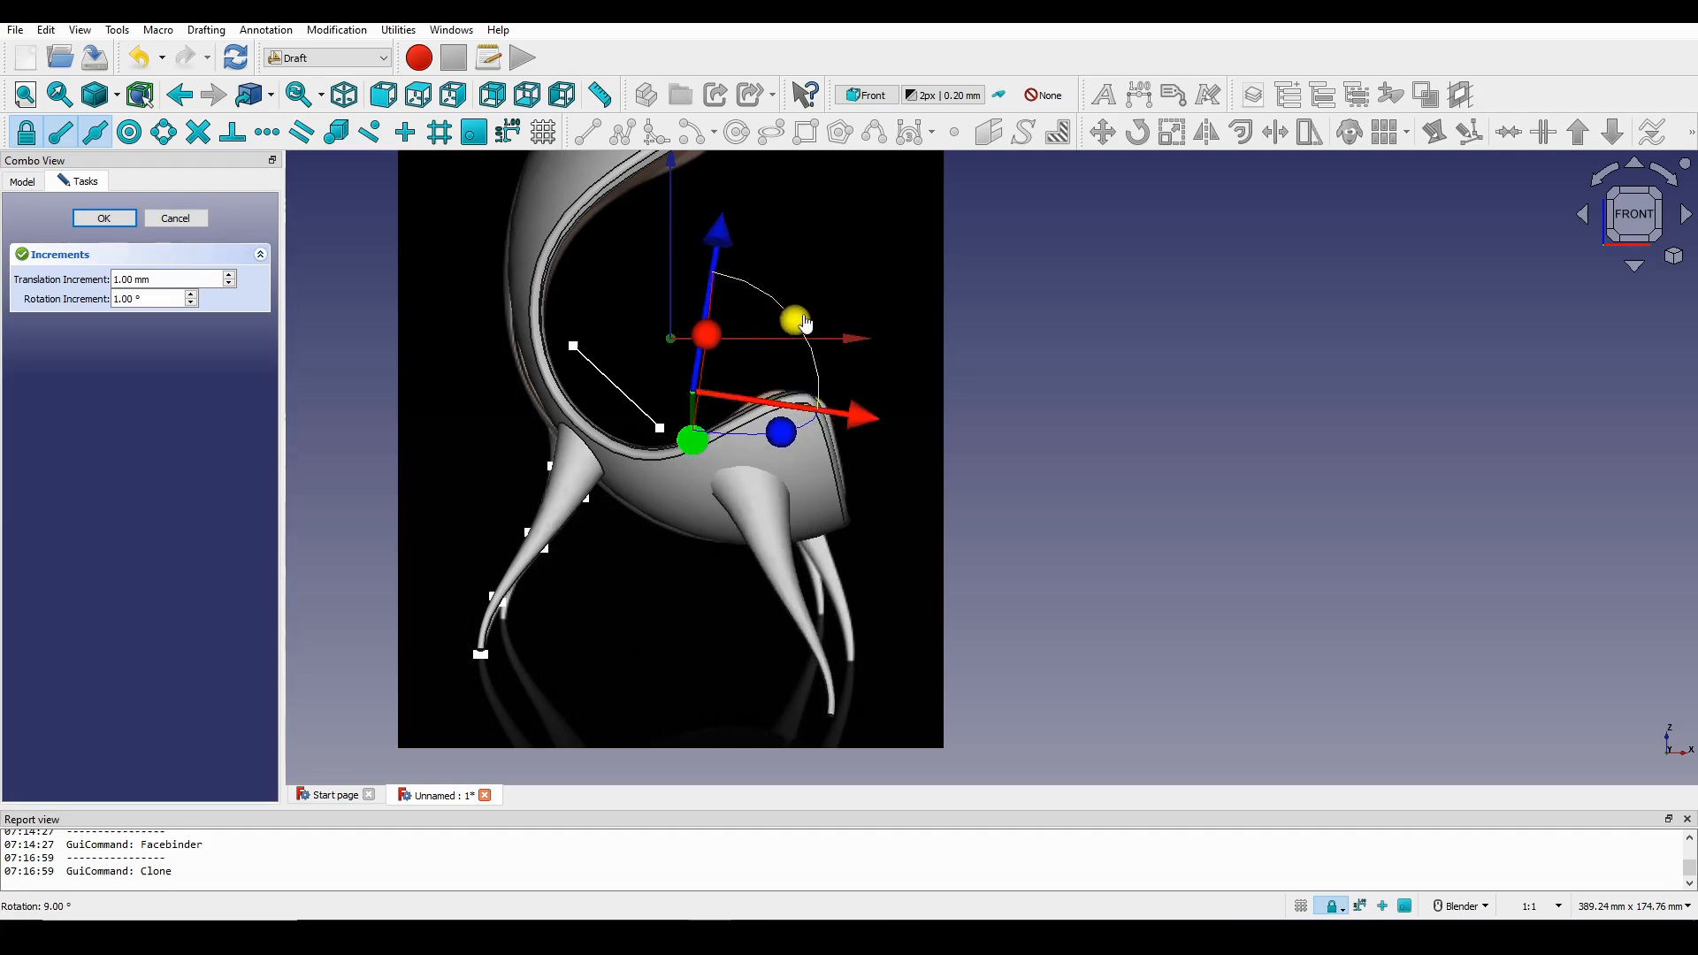
{"action": "left_click_drag", "start_coordinate": [723, 239], "coordinate": [759, 194]}
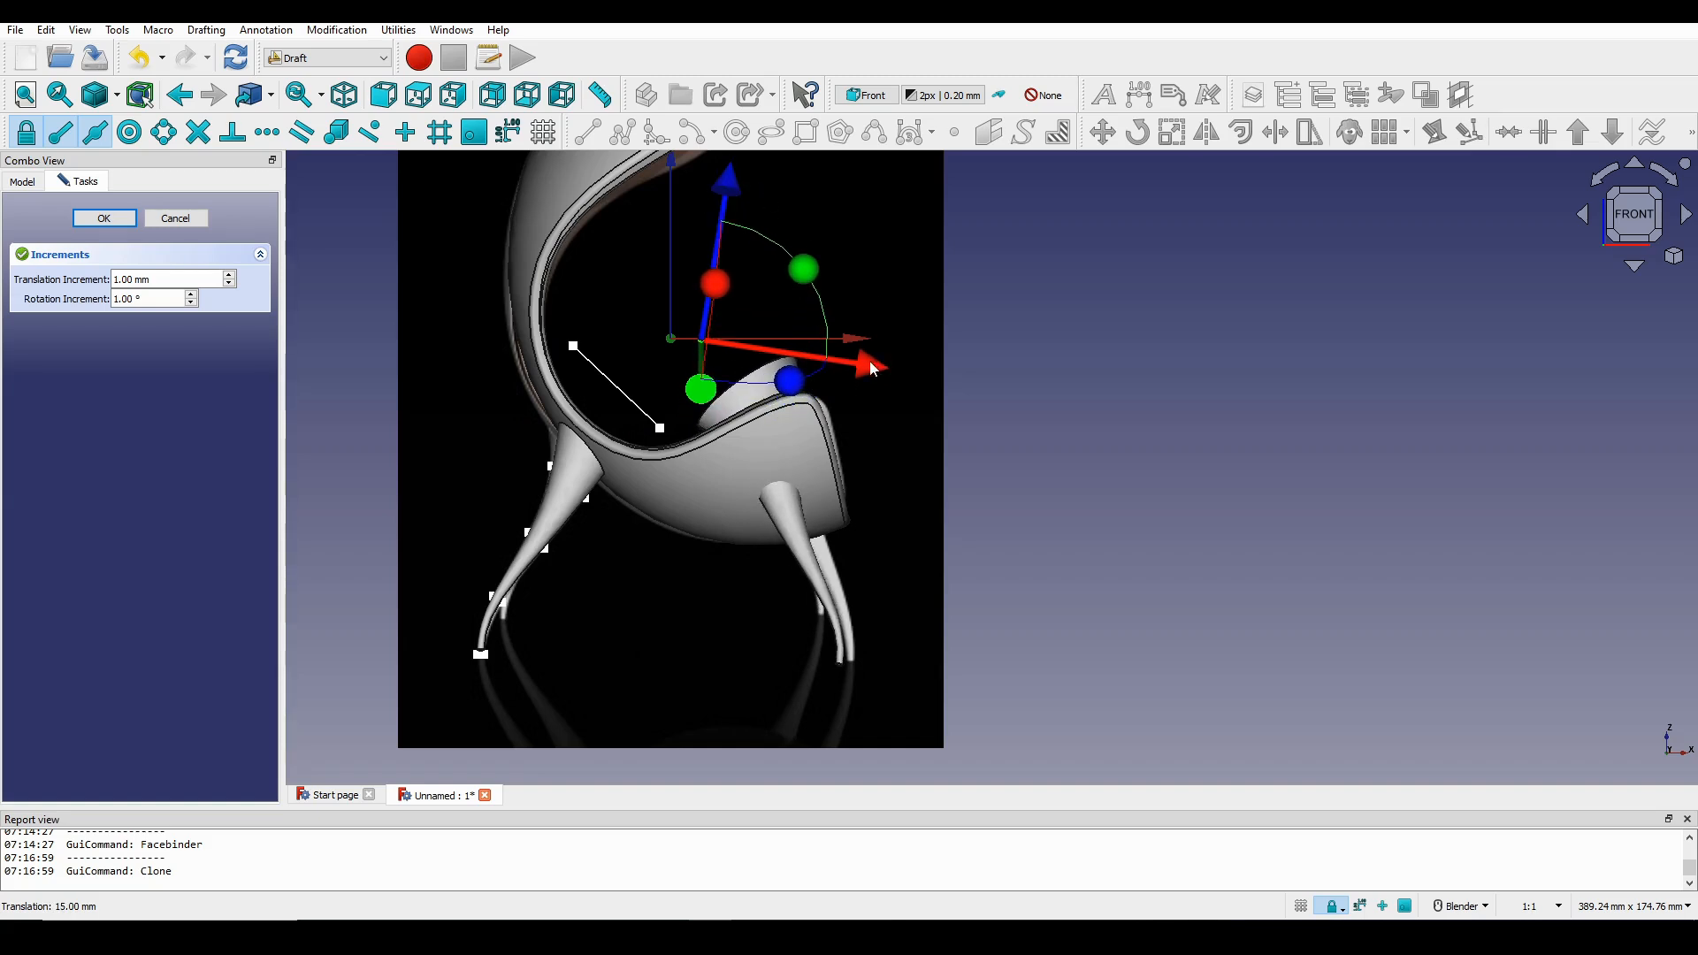
{"action": "left_click_drag", "start_coordinate": [871, 368], "coordinate": [880, 375]}
In the right view, move the leg clone -9 mm along its local Y axis, then check it from the front.
{"action": "scroll", "coordinate": [932, 432], "scroll_direction": "down", "scroll_amount": 2}
{"action": "middle_click_drag", "start_coordinate": [932, 469], "coordinate": [695, 485]}
{"action": "scroll", "coordinate": [990, 465], "scroll_direction": "up", "scroll_amount": 1}
{"action": "middle_click_drag", "start_coordinate": [989, 466], "coordinate": [893, 469]}
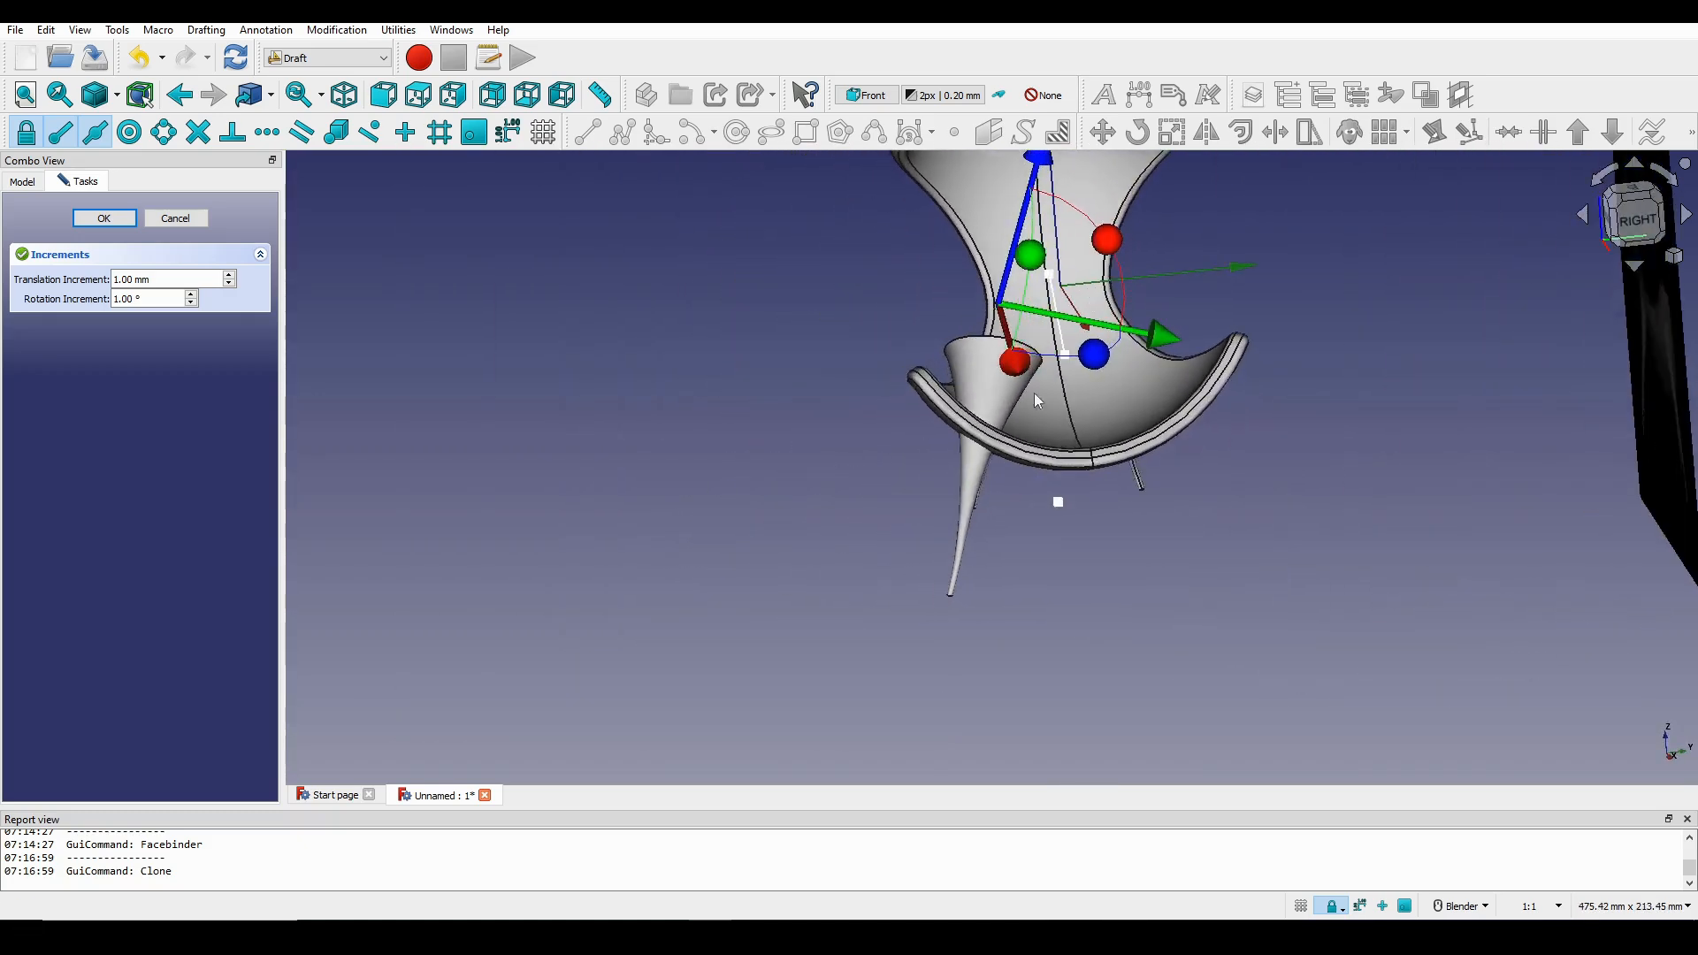
{"action": "middle_click_drag", "start_coordinate": [1038, 400], "coordinate": [1079, 399]}
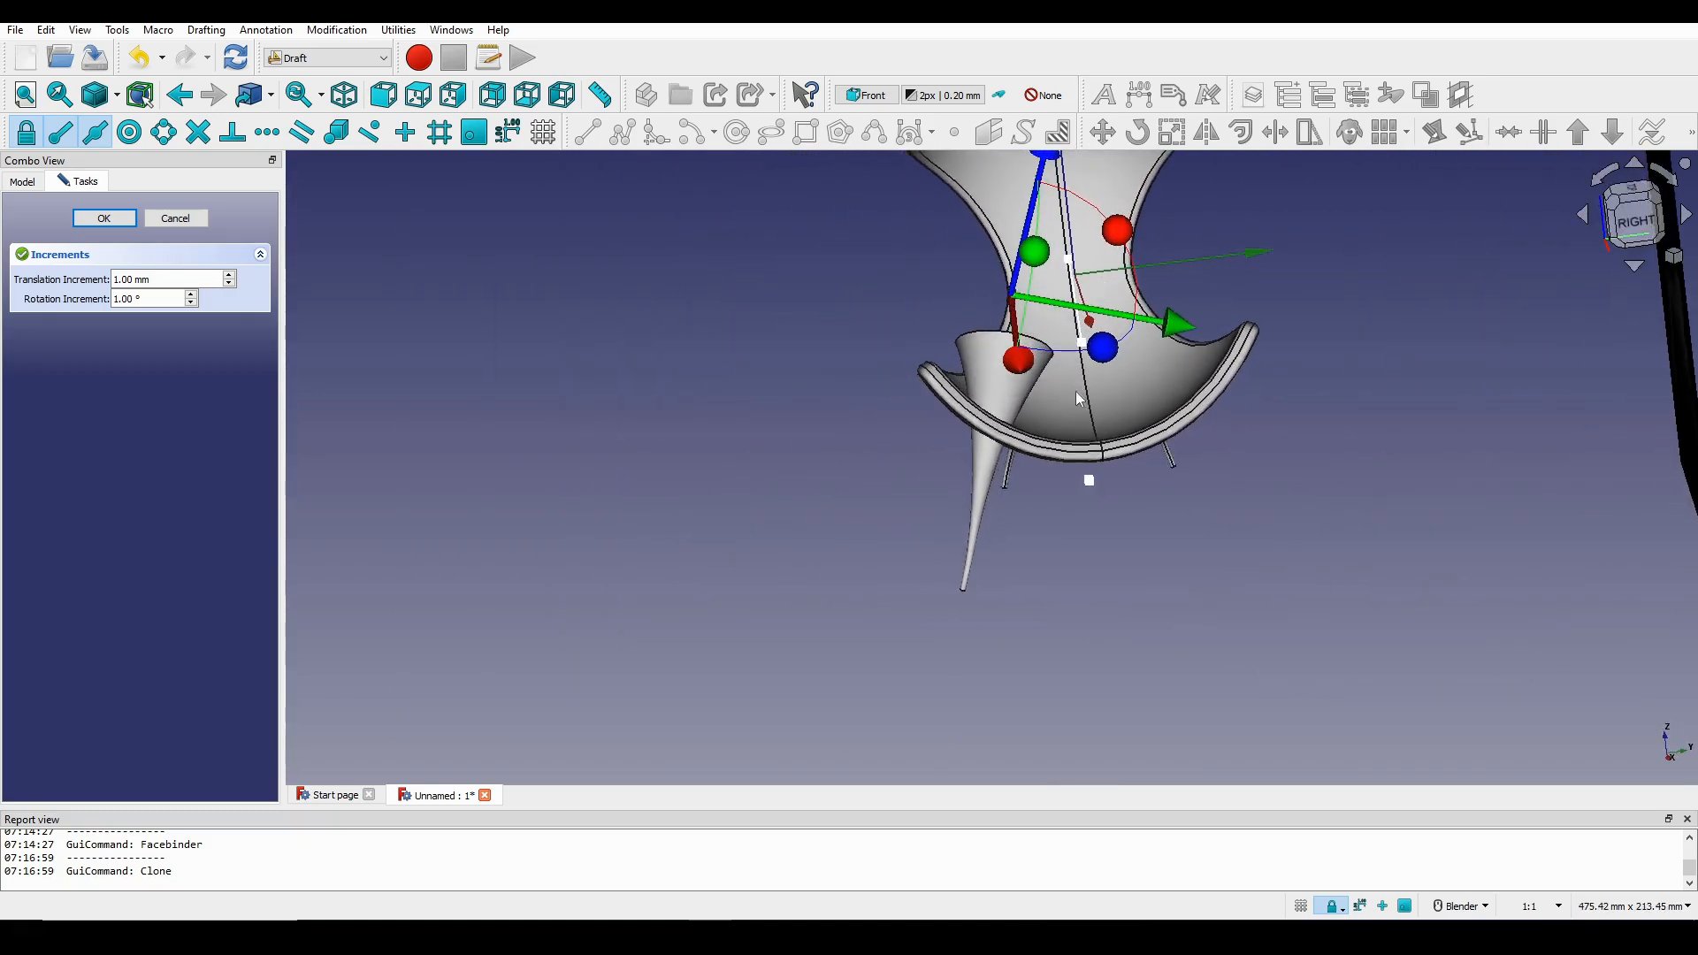
{"action": "left_click", "coordinate": [1641, 230]}
{"action": "left_click_drag", "start_coordinate": [1026, 428], "coordinate": [996, 434]}
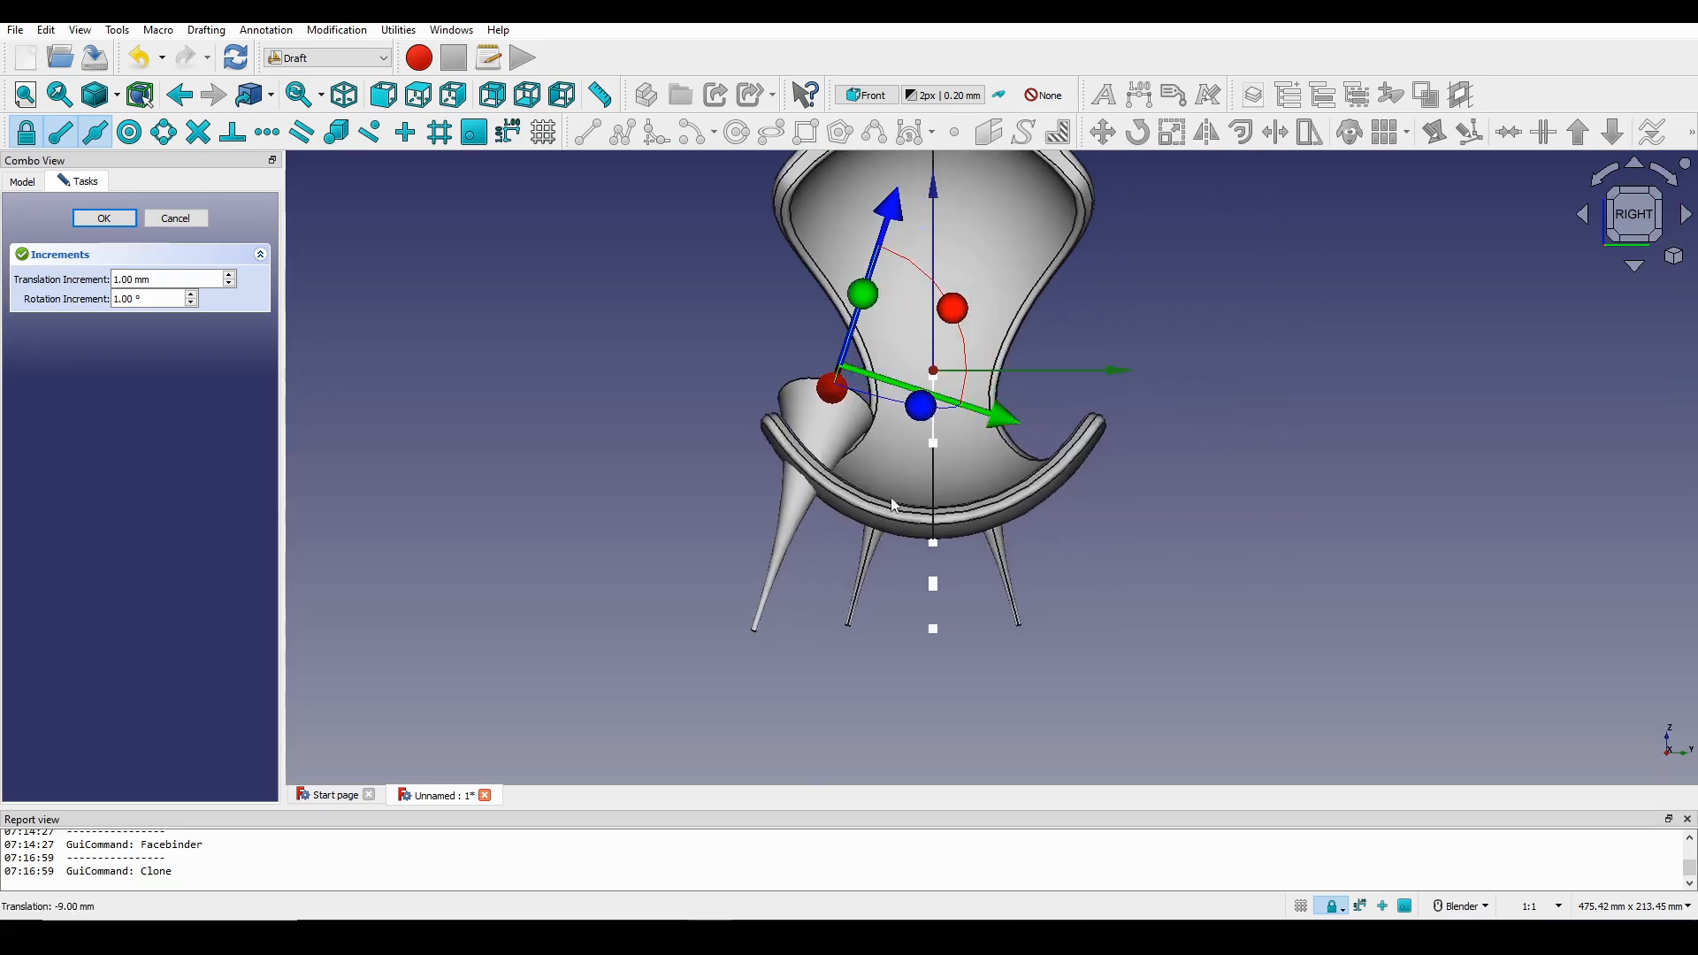
{"action": "middle_click_drag", "start_coordinate": [894, 504], "coordinate": [1597, 283]}
{"action": "left_click", "coordinate": [1633, 227]}
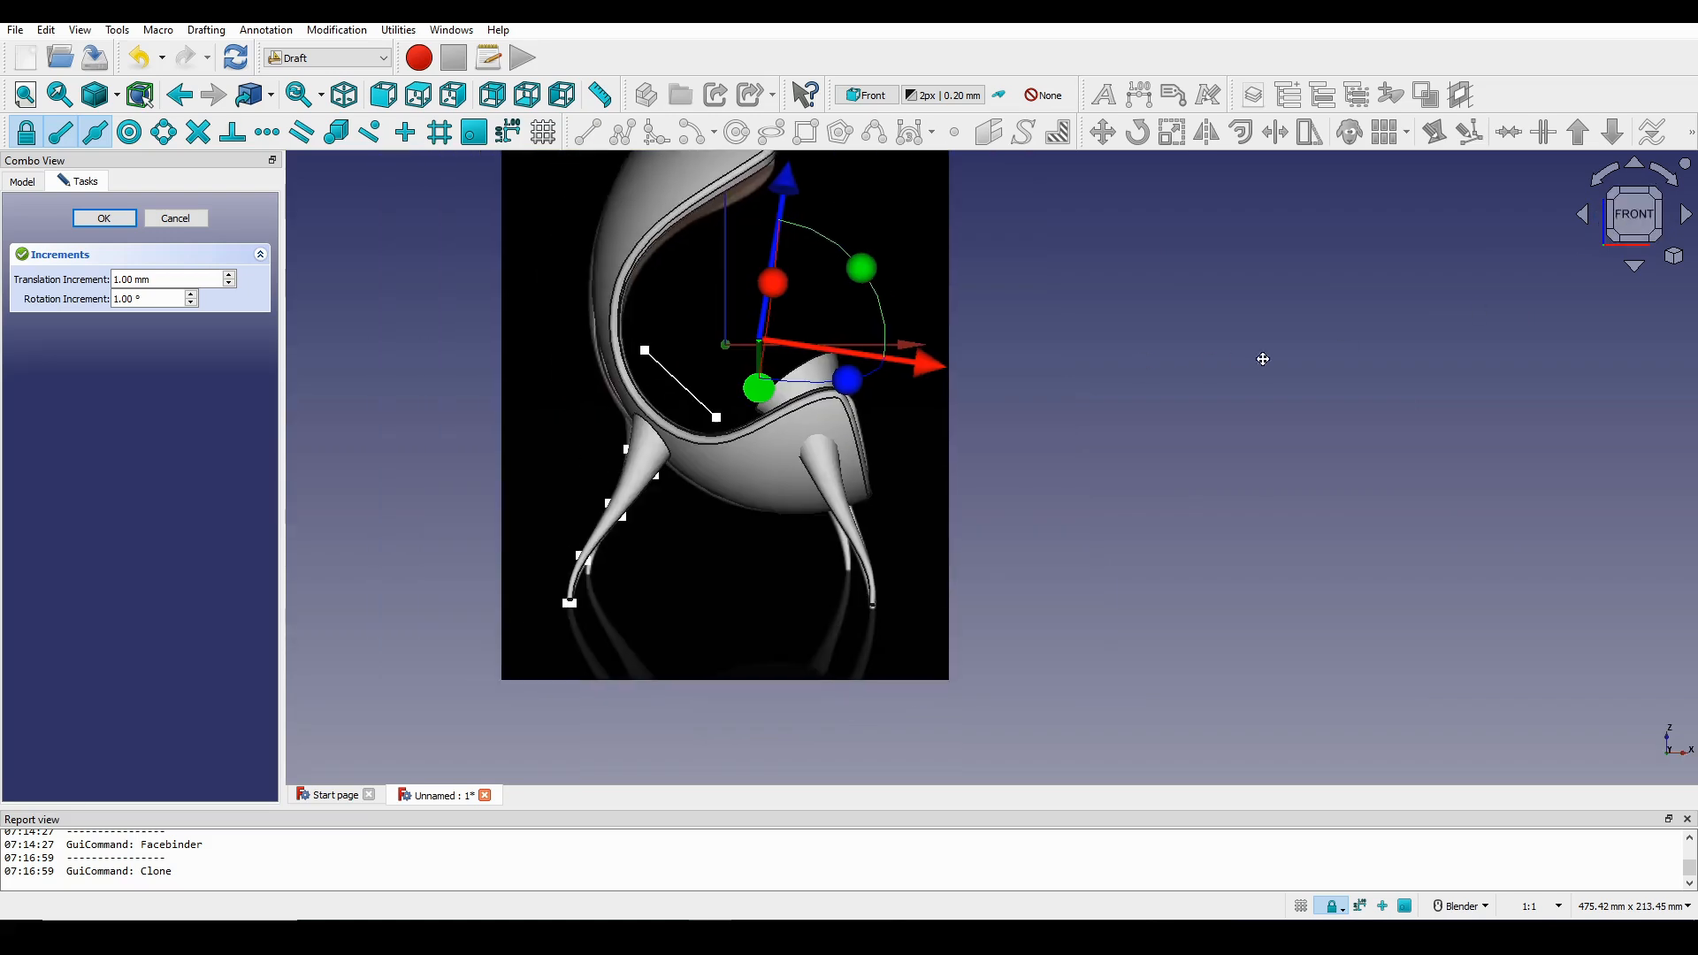
Accept the transformed position of the Loft002 leg clone after checking it against the seat.
{"action": "middle_click_drag", "start_coordinate": [944, 435], "coordinate": [814, 472]}
{"action": "scroll", "coordinate": [828, 468], "scroll_direction": "up", "scroll_amount": 1}
{"action": "left_click", "coordinate": [131, 222]}
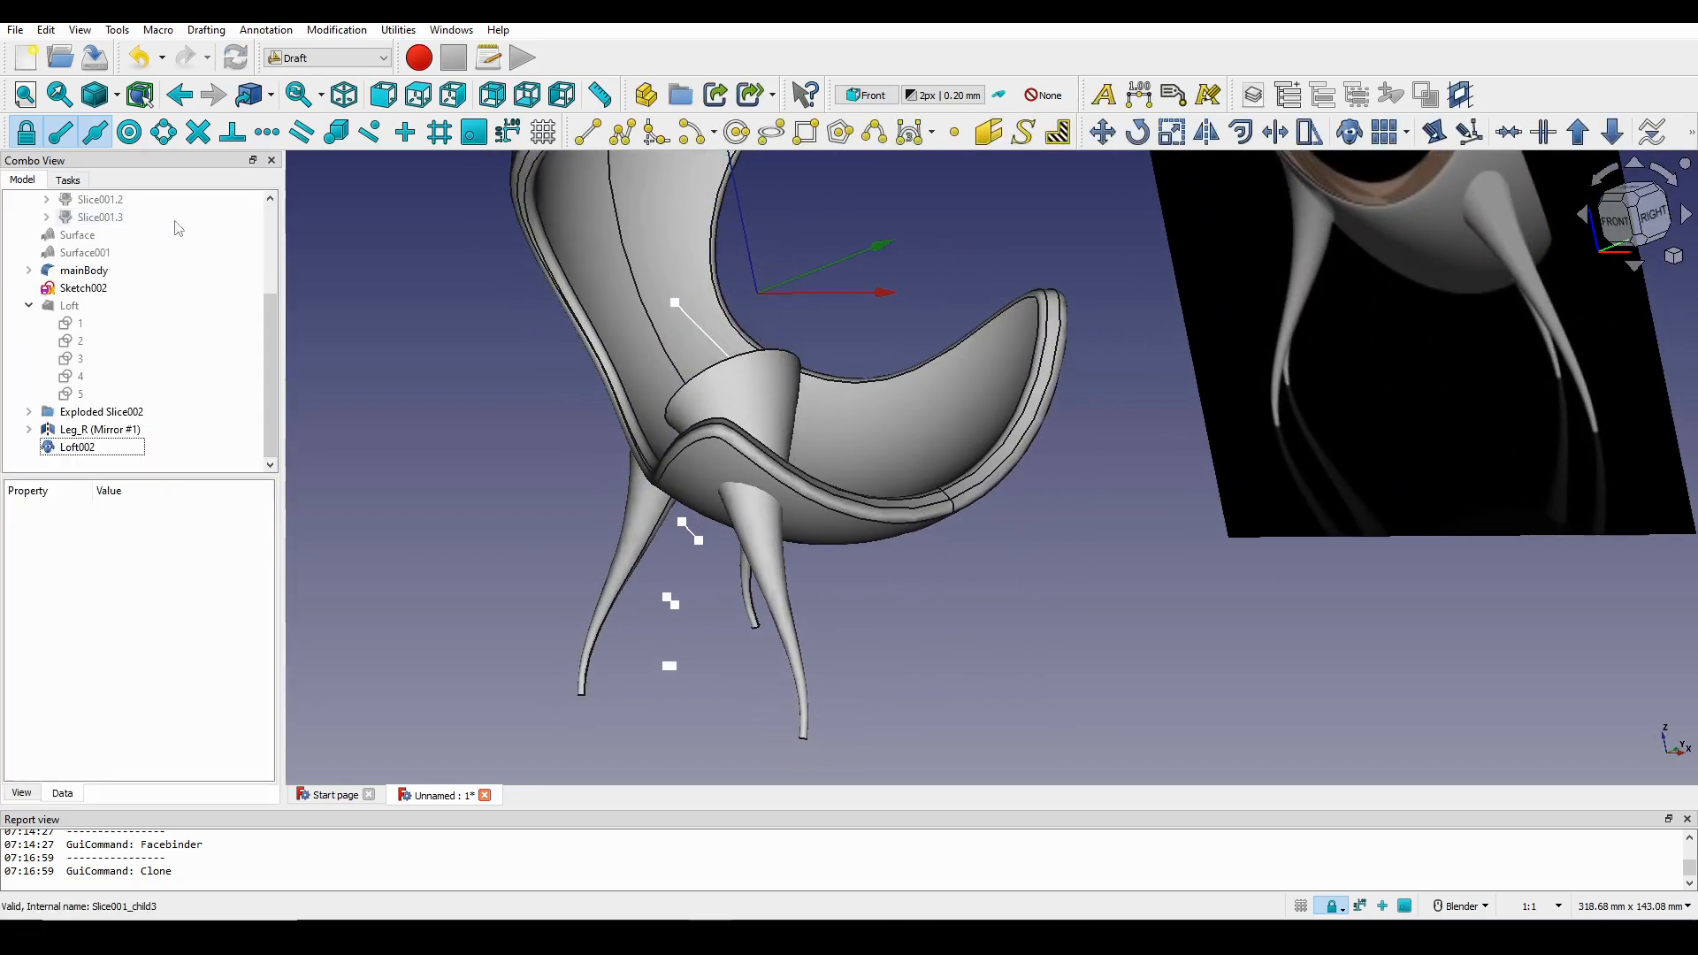
Expand Exploded Slice002 and its Leg_R object down to the slice's inputs, and select the Facebinder.
{"action": "scroll", "coordinate": [725, 390], "scroll_direction": "down", "scroll_amount": 3}
{"action": "middle_click_drag", "start_coordinate": [725, 389], "coordinate": [834, 407]}
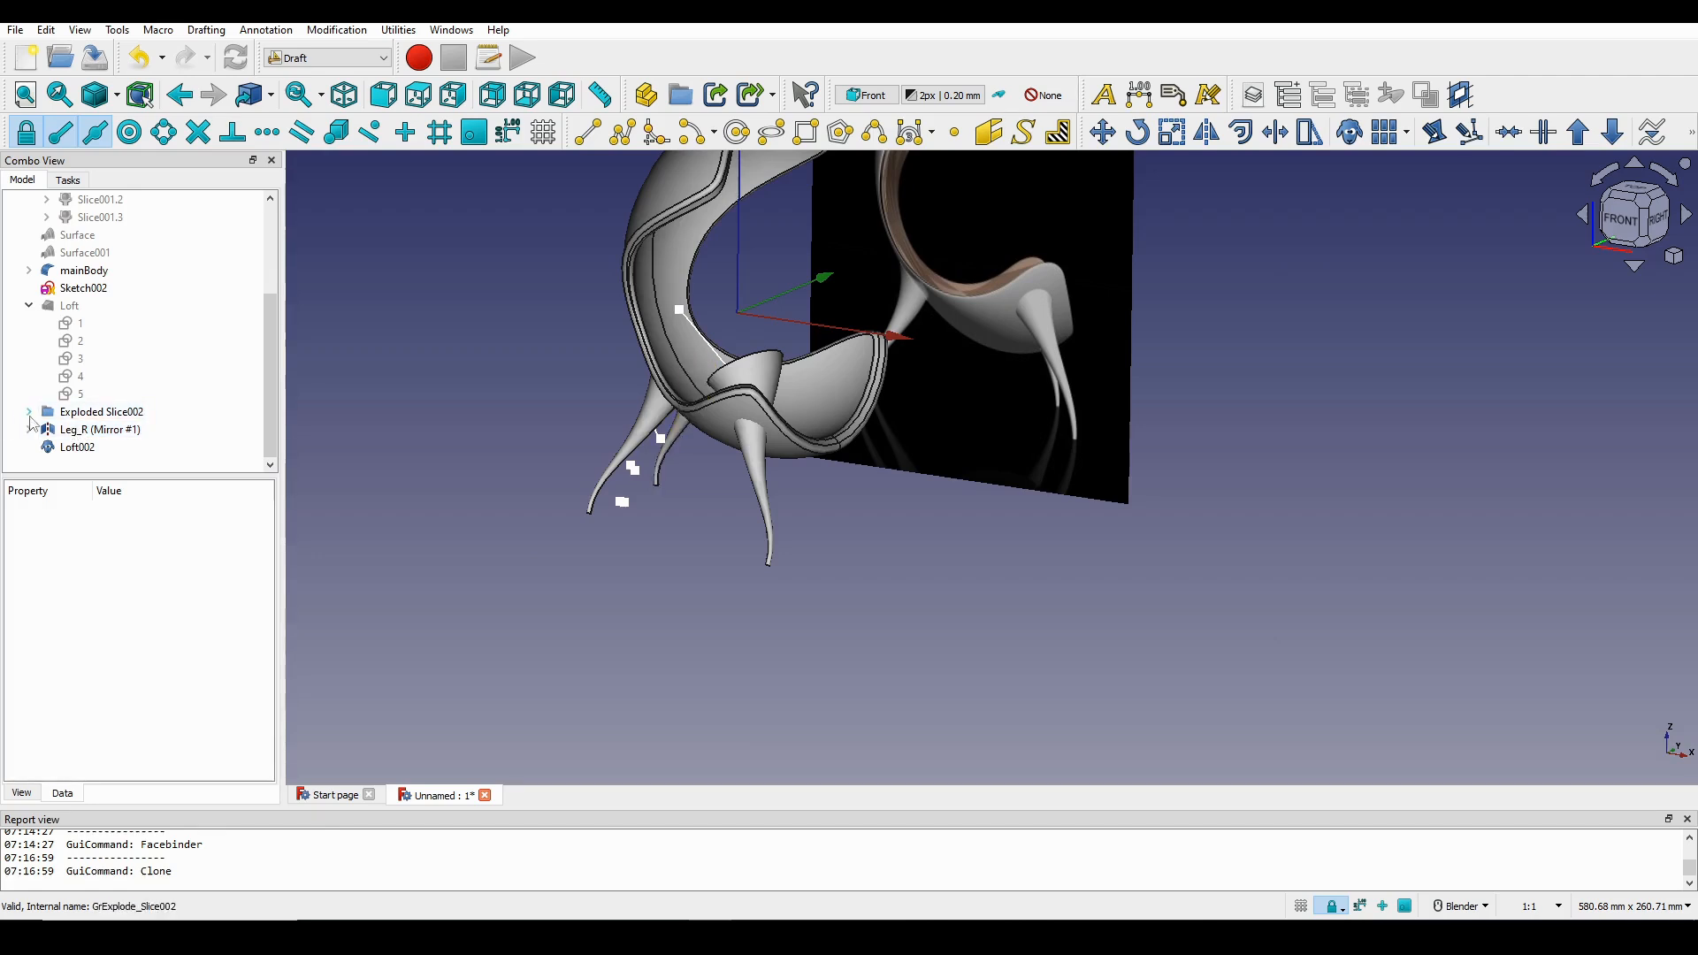
{"action": "scroll", "coordinate": [33, 425], "scroll_direction": "down", "scroll_amount": 1}
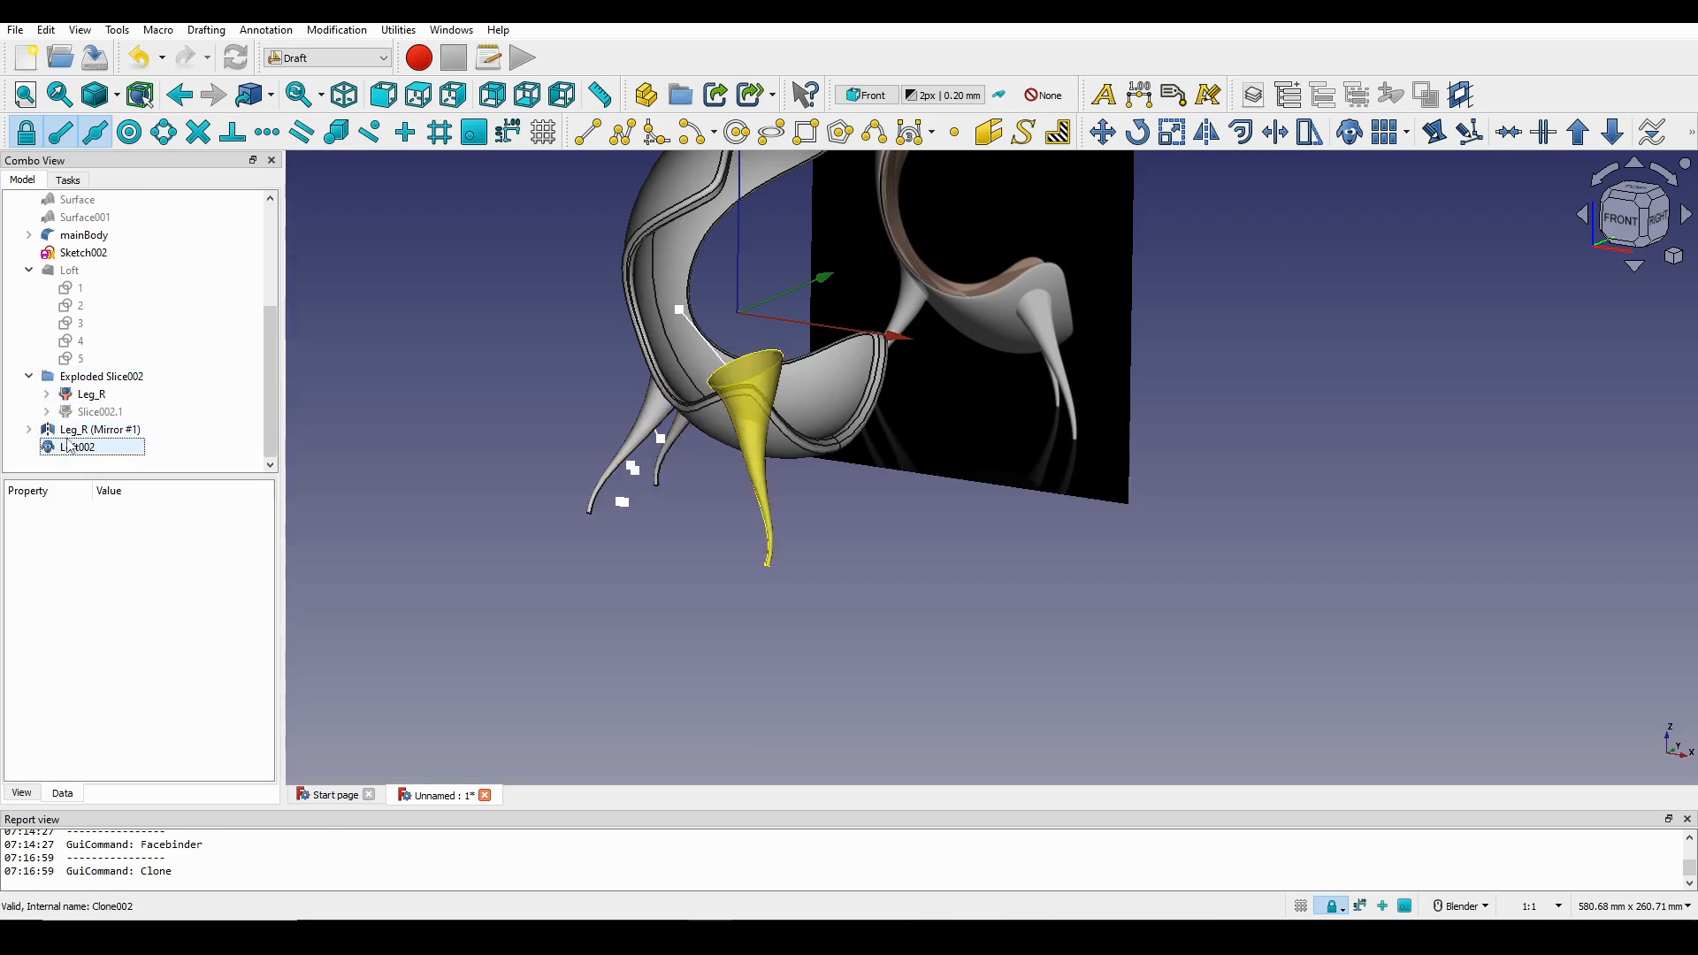
{"action": "left_click", "coordinate": [47, 395]}
{"action": "scroll", "coordinate": [64, 418], "scroll_direction": "down", "scroll_amount": 1}
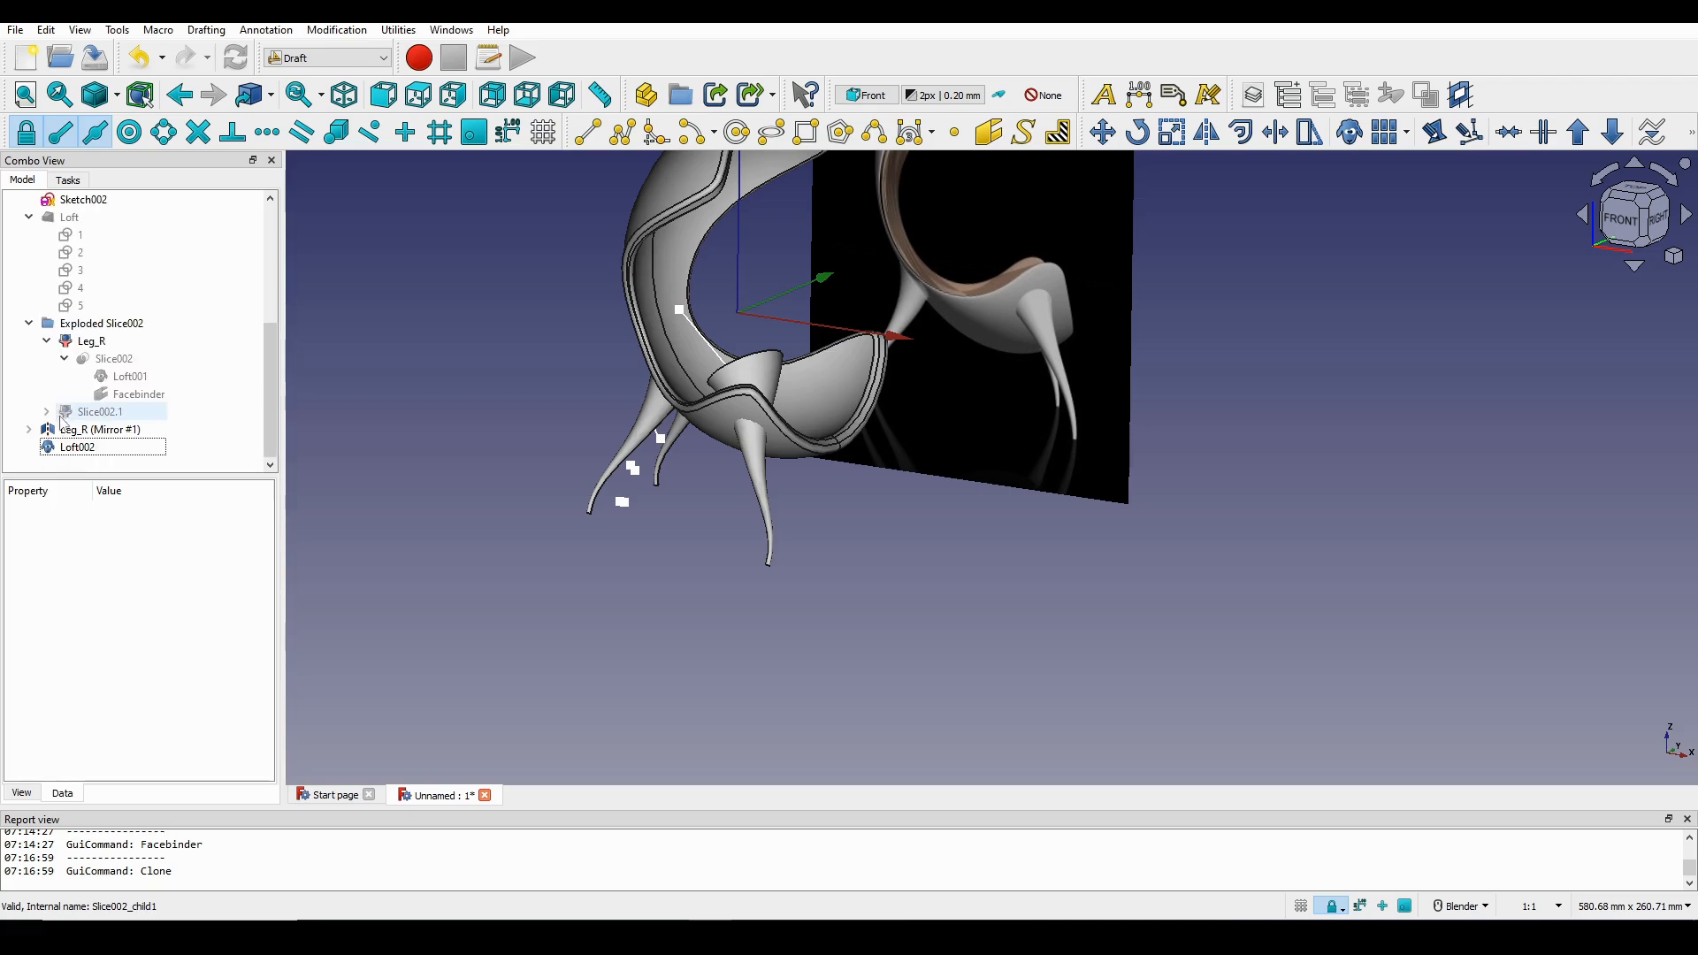
{"action": "left_click", "coordinate": [138, 397]}
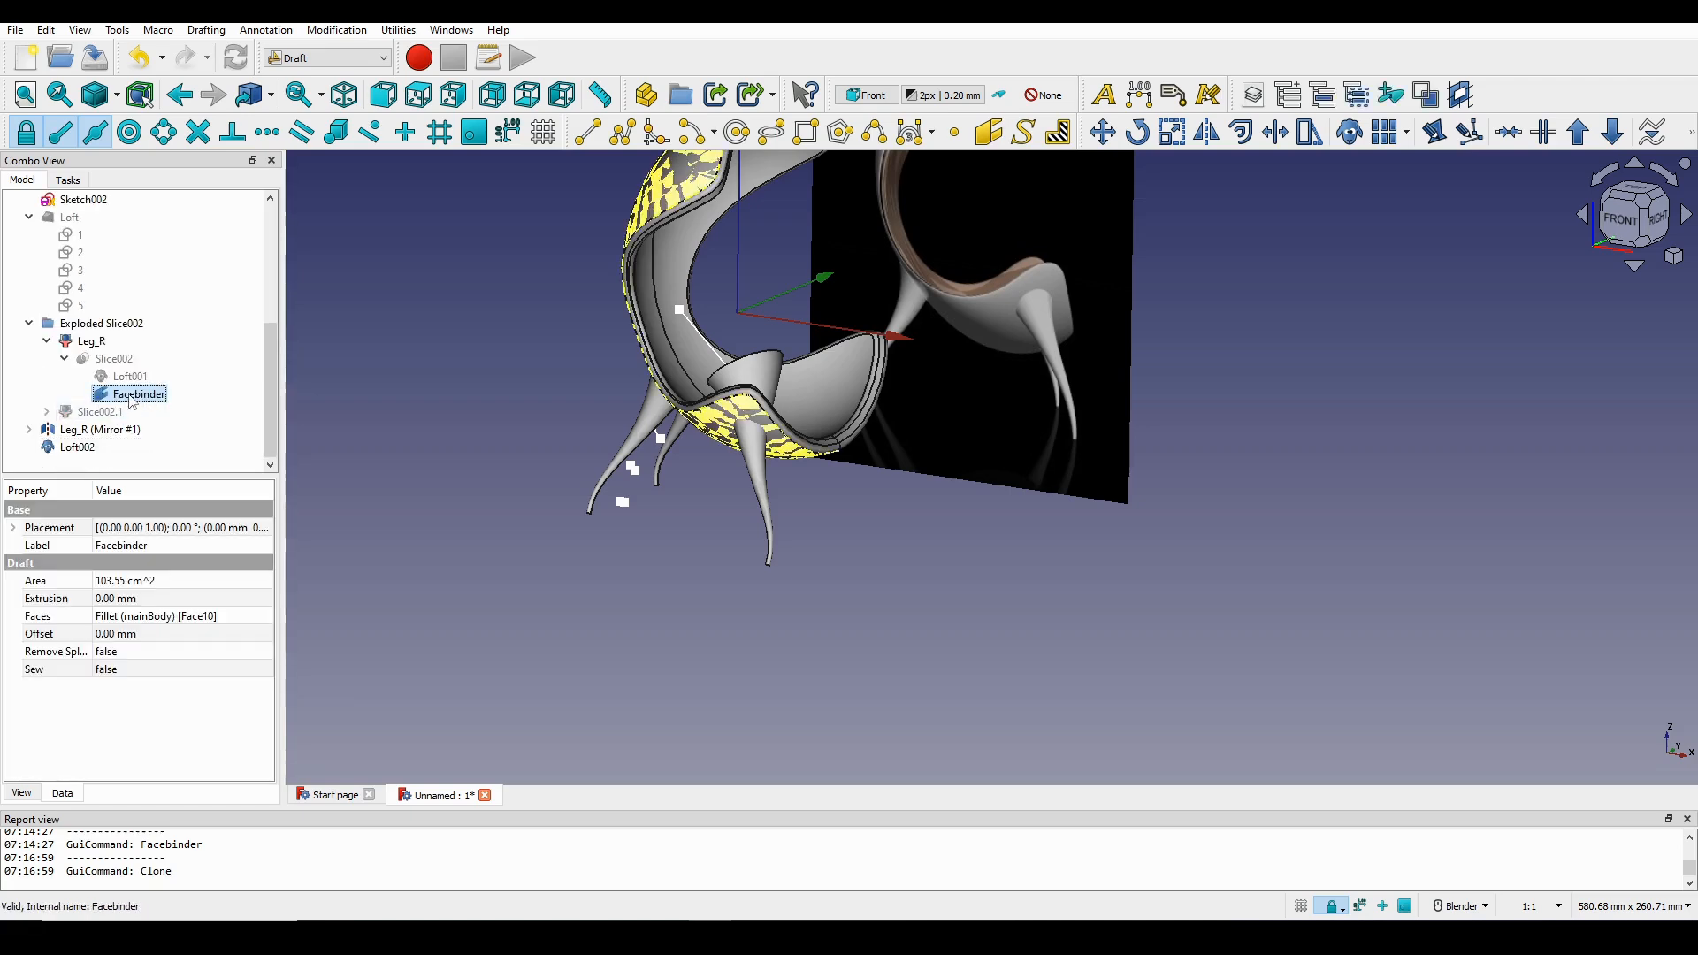
{"action": "middle_click_drag", "start_coordinate": [720, 464], "coordinate": [721, 480]}
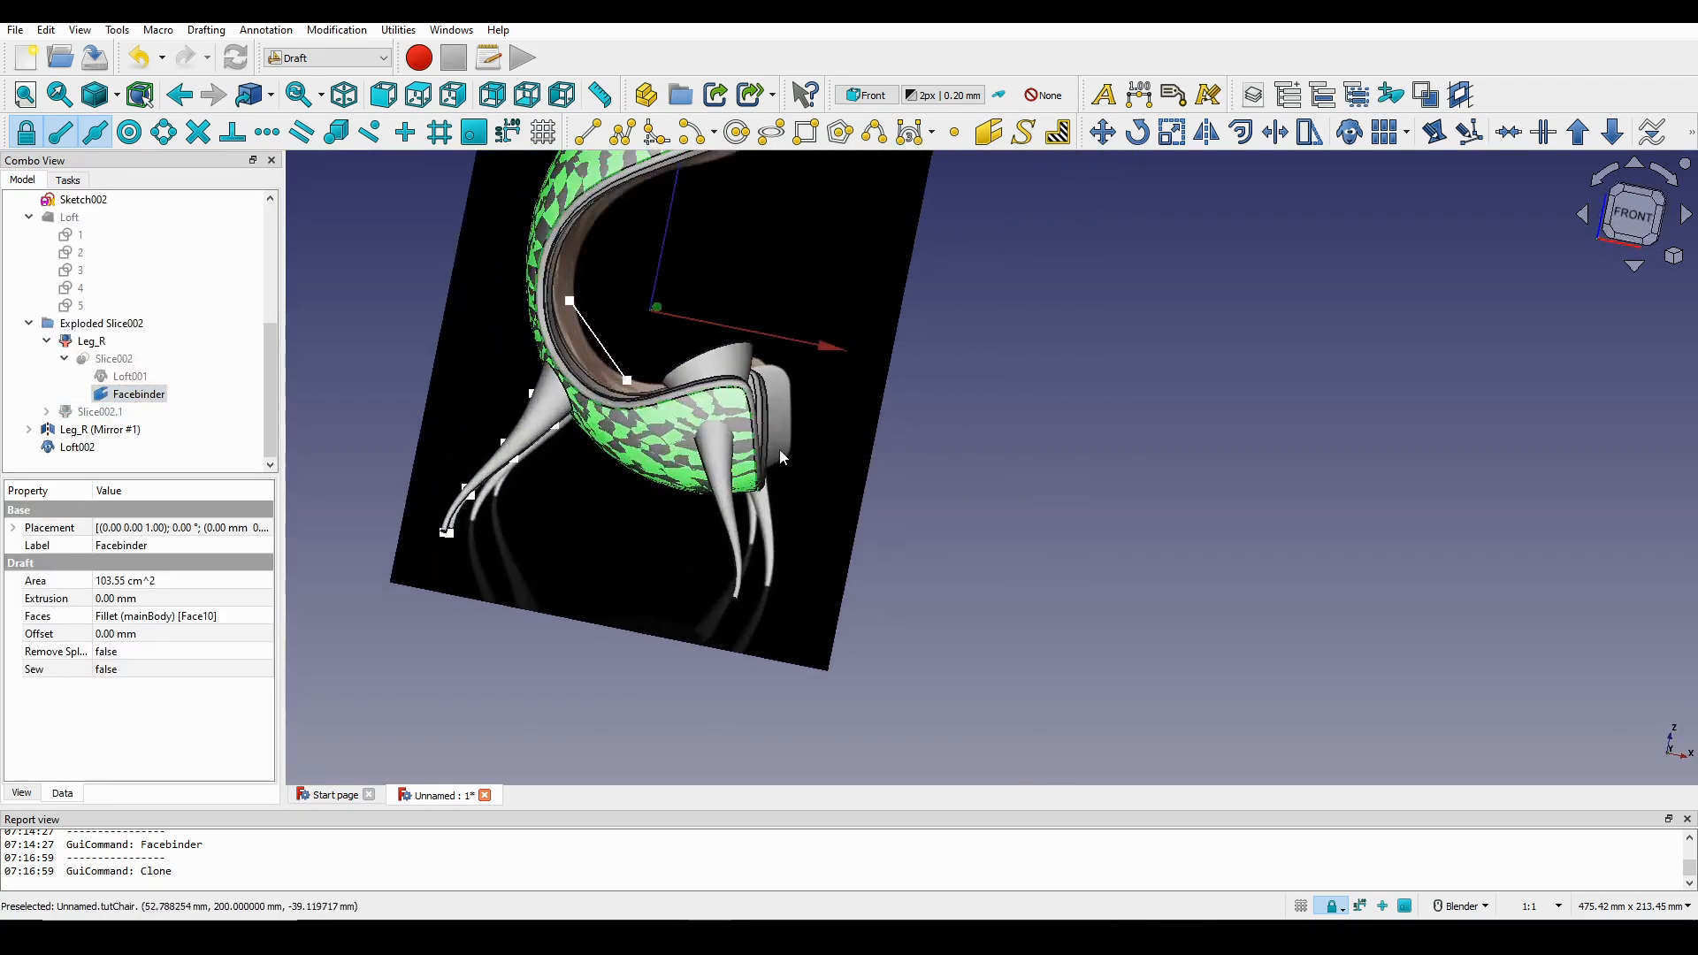
In the Part workbench, slice the Loft002 leg clone apart using the Facebinder surface as the cutter.
{"action": "left_click", "coordinate": [720, 481]}
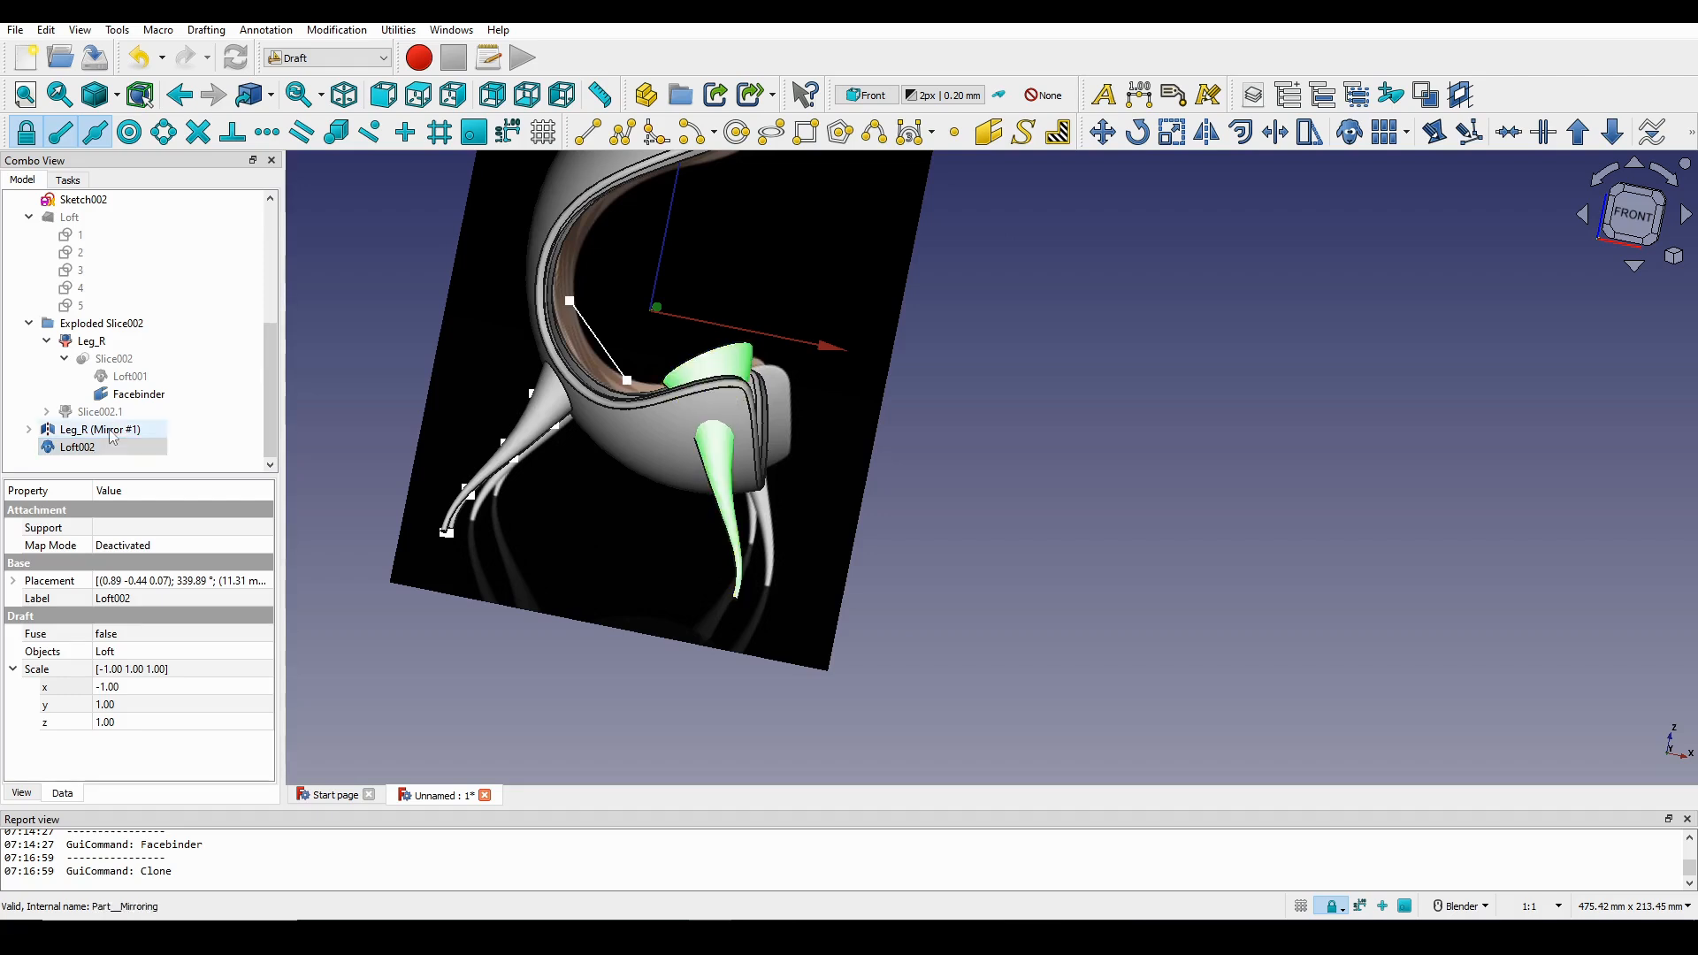
{"action": "left_click", "coordinate": [139, 394], "text": "ctrl"}
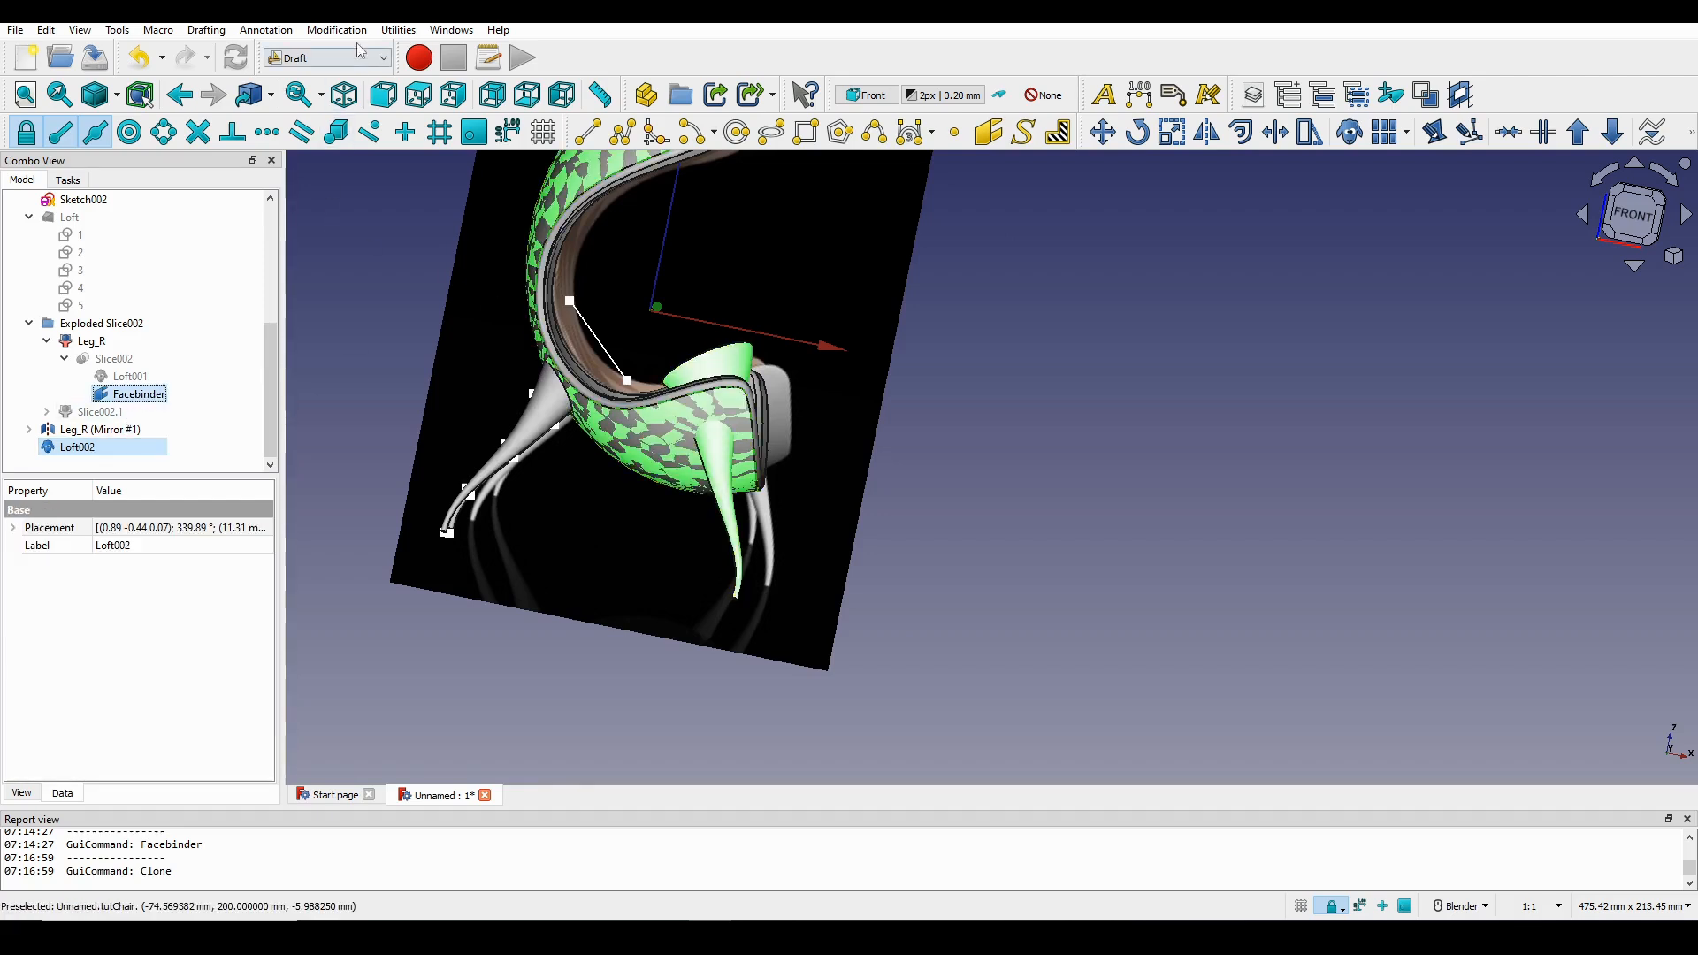
{"action": "left_click", "coordinate": [323, 58]}
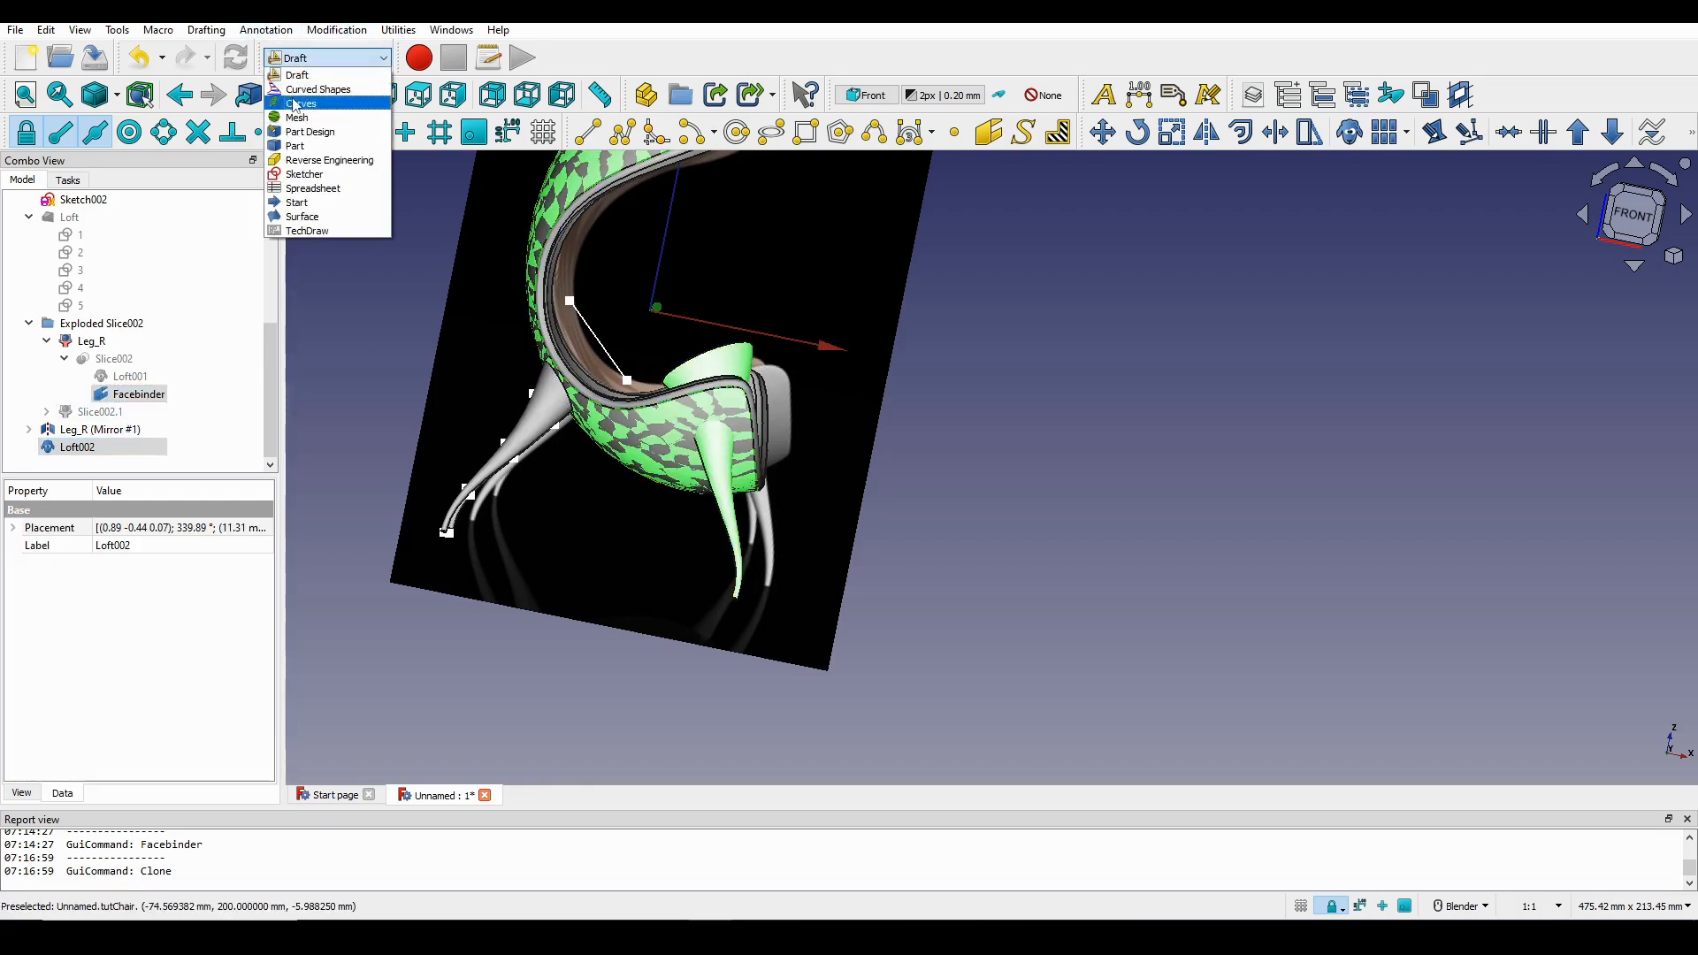
{"action": "left_click", "coordinate": [293, 147]}
{"action": "left_click", "coordinate": [197, 30]}
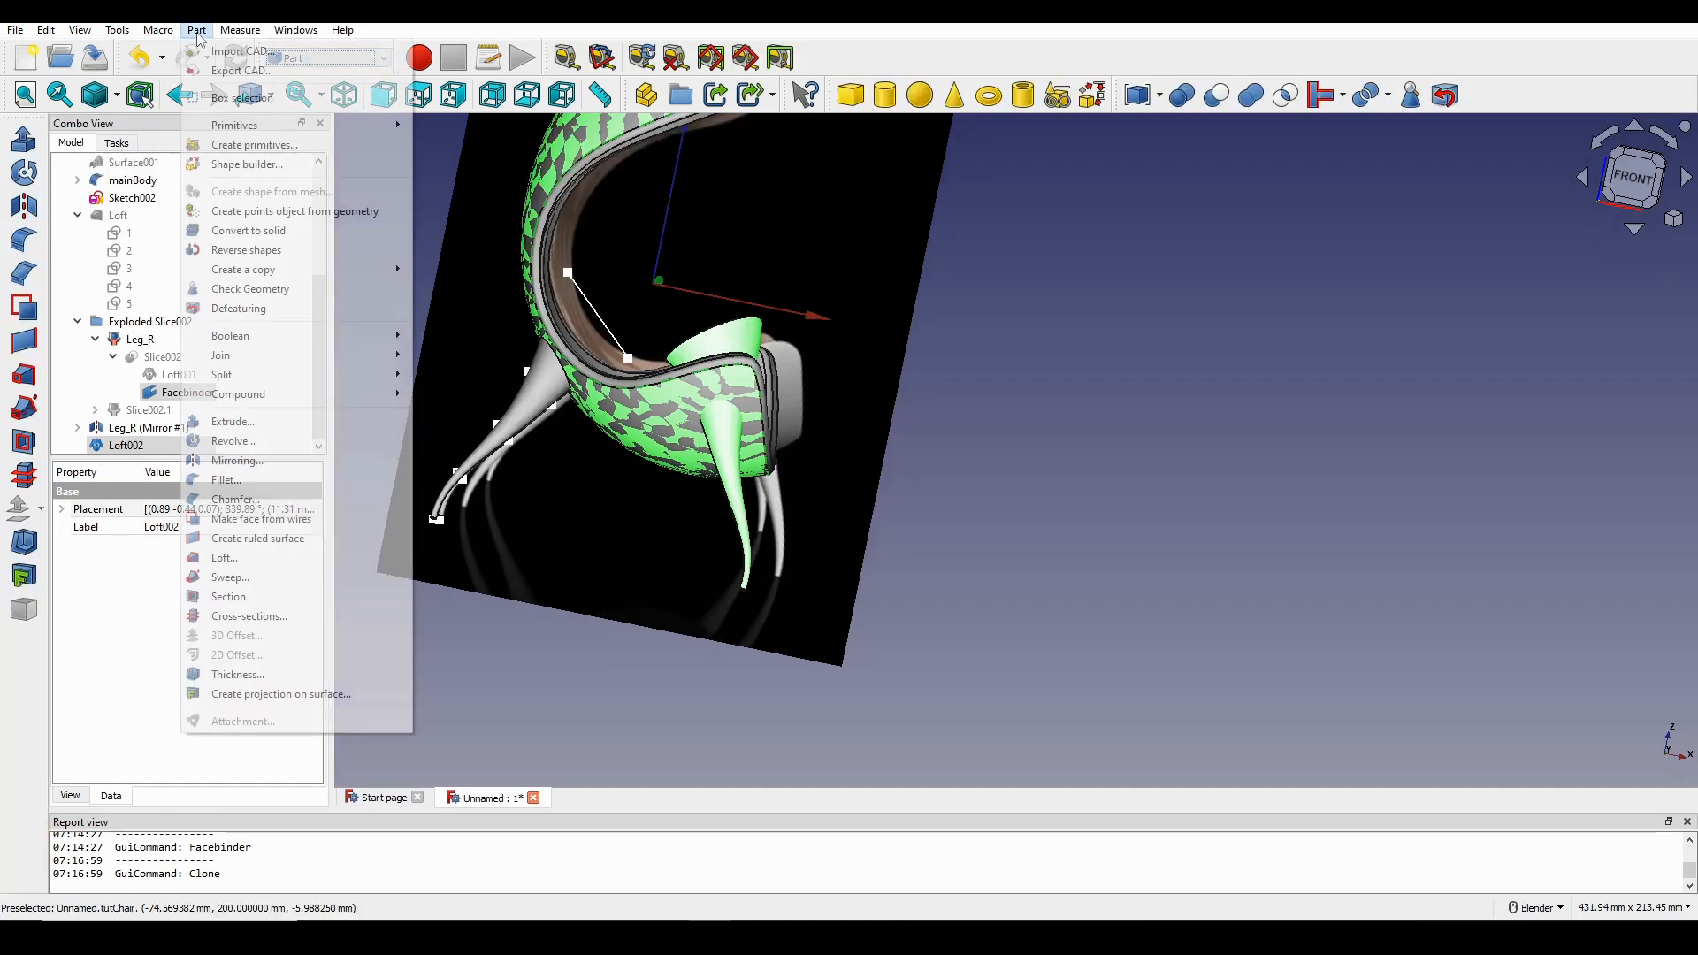
{"action": "mouse_move", "coordinate": [263, 375]}
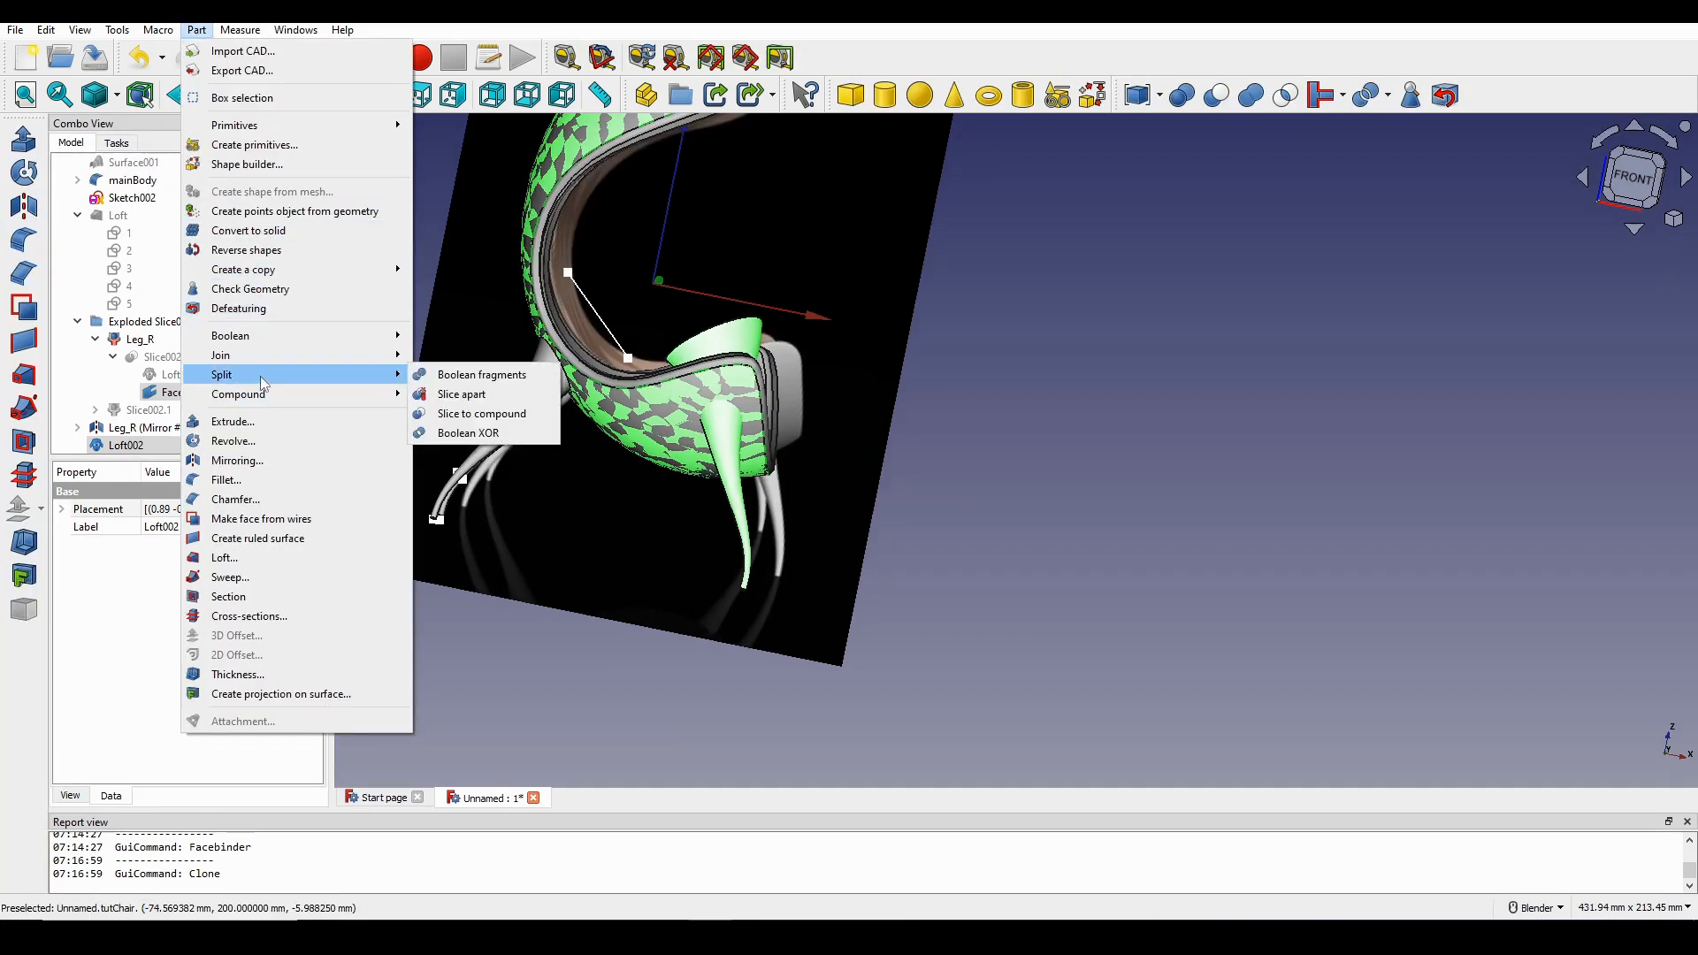
{"action": "left_click", "coordinate": [453, 395]}
Hide Slice003.1, the upper piece of the sliced front leg that protrudes inside the seat.
{"action": "middle_click_drag", "start_coordinate": [956, 474], "coordinate": [778, 416]}
{"action": "left_click", "coordinate": [801, 409]}
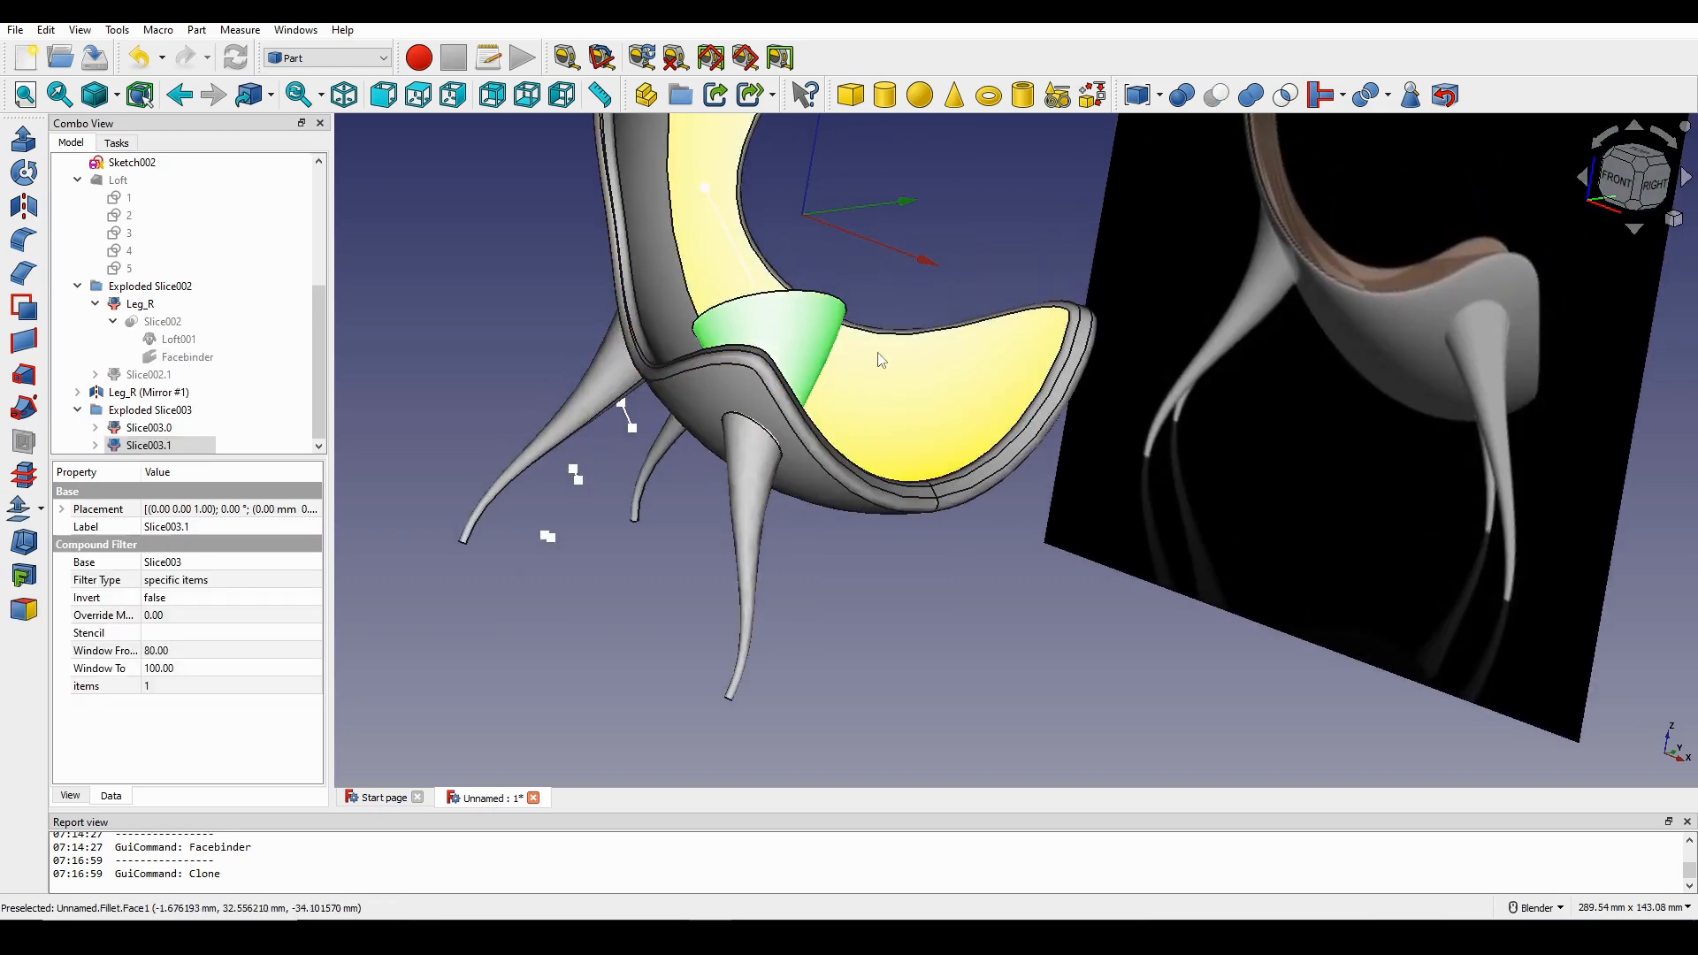
{"action": "key", "text": "space"}
Mirror the front leg piece Slice003.0 across the XZ plane to the other side of the chair.
{"action": "middle_click_drag", "start_coordinate": [880, 360], "coordinate": [693, 494]}
{"action": "left_click", "coordinate": [804, 500]}
{"action": "scroll", "coordinate": [874, 501], "scroll_direction": "down", "scroll_amount": 3}
{"action": "scroll", "coordinate": [694, 494], "scroll_direction": "up", "scroll_amount": 1}
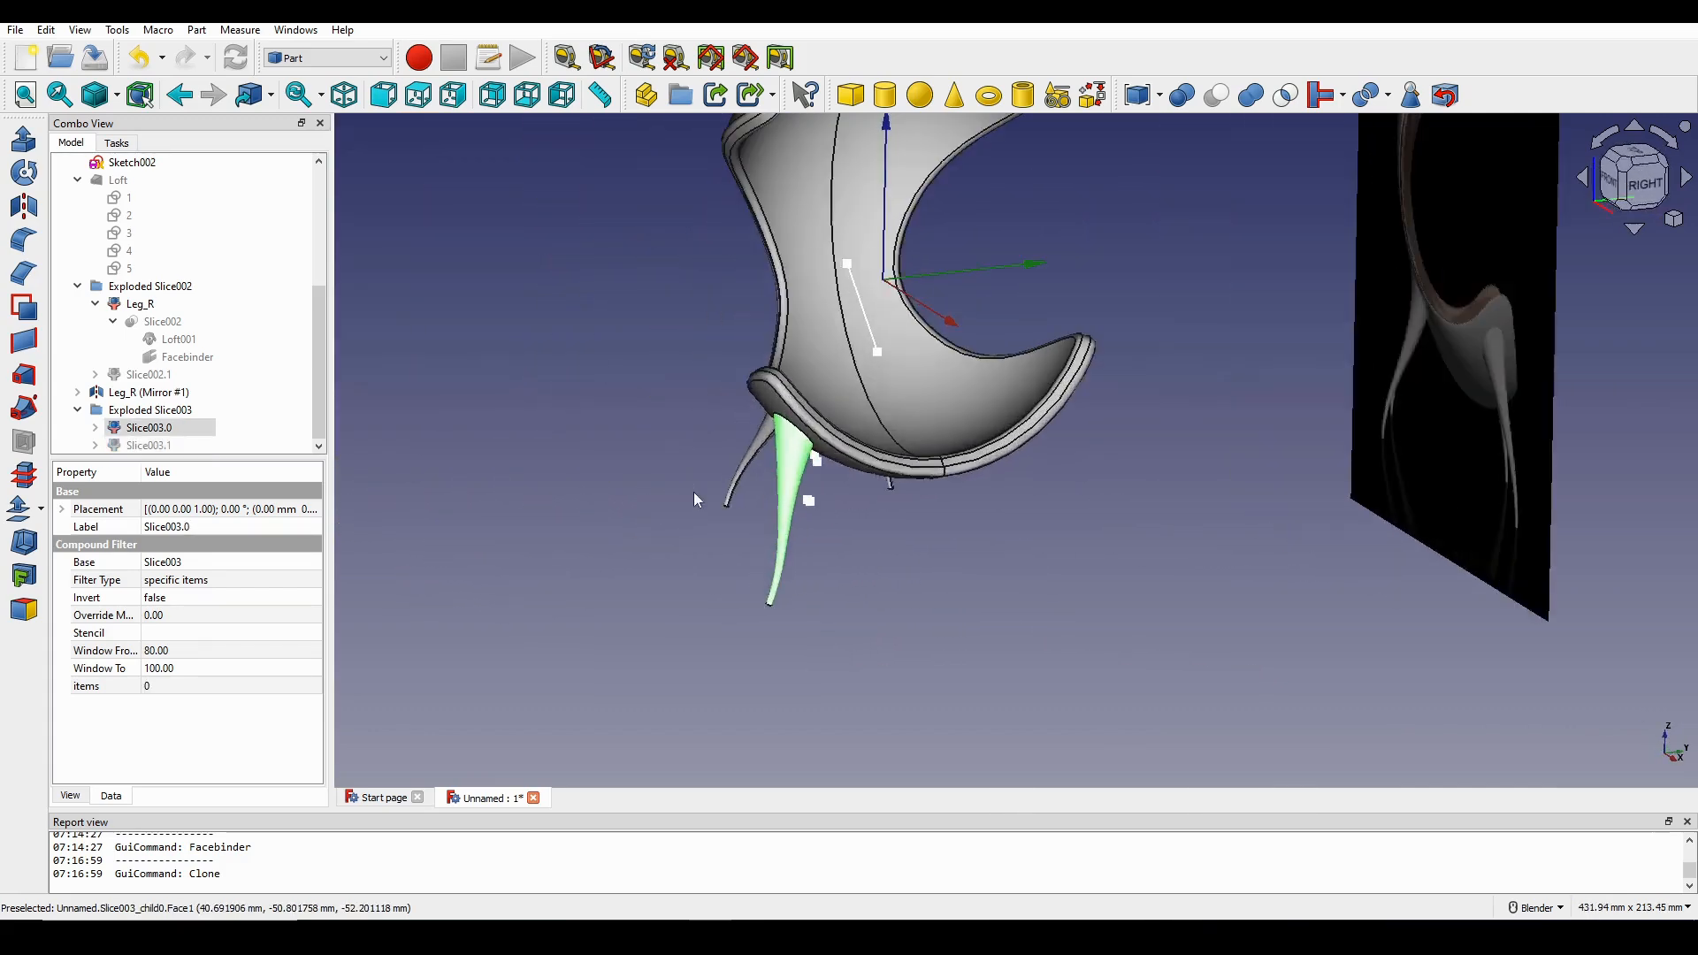
{"action": "middle_click_drag", "start_coordinate": [815, 420], "coordinate": [775, 446], "text": "shift"}
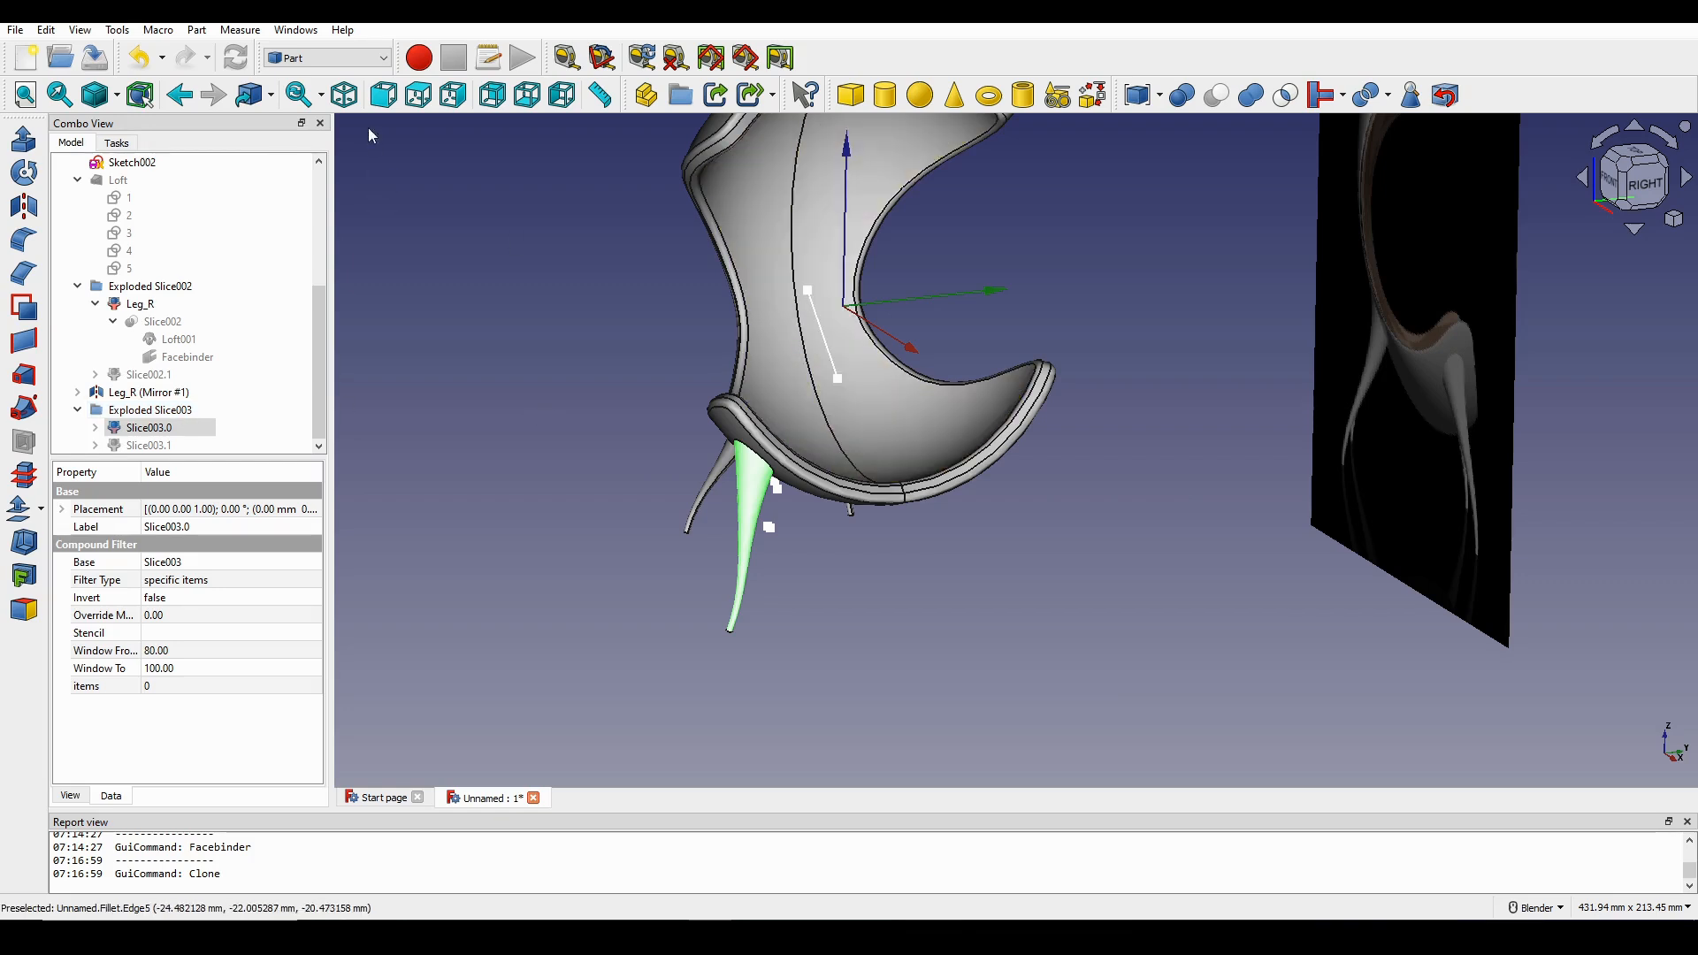
{"action": "left_click", "coordinate": [24, 205]}
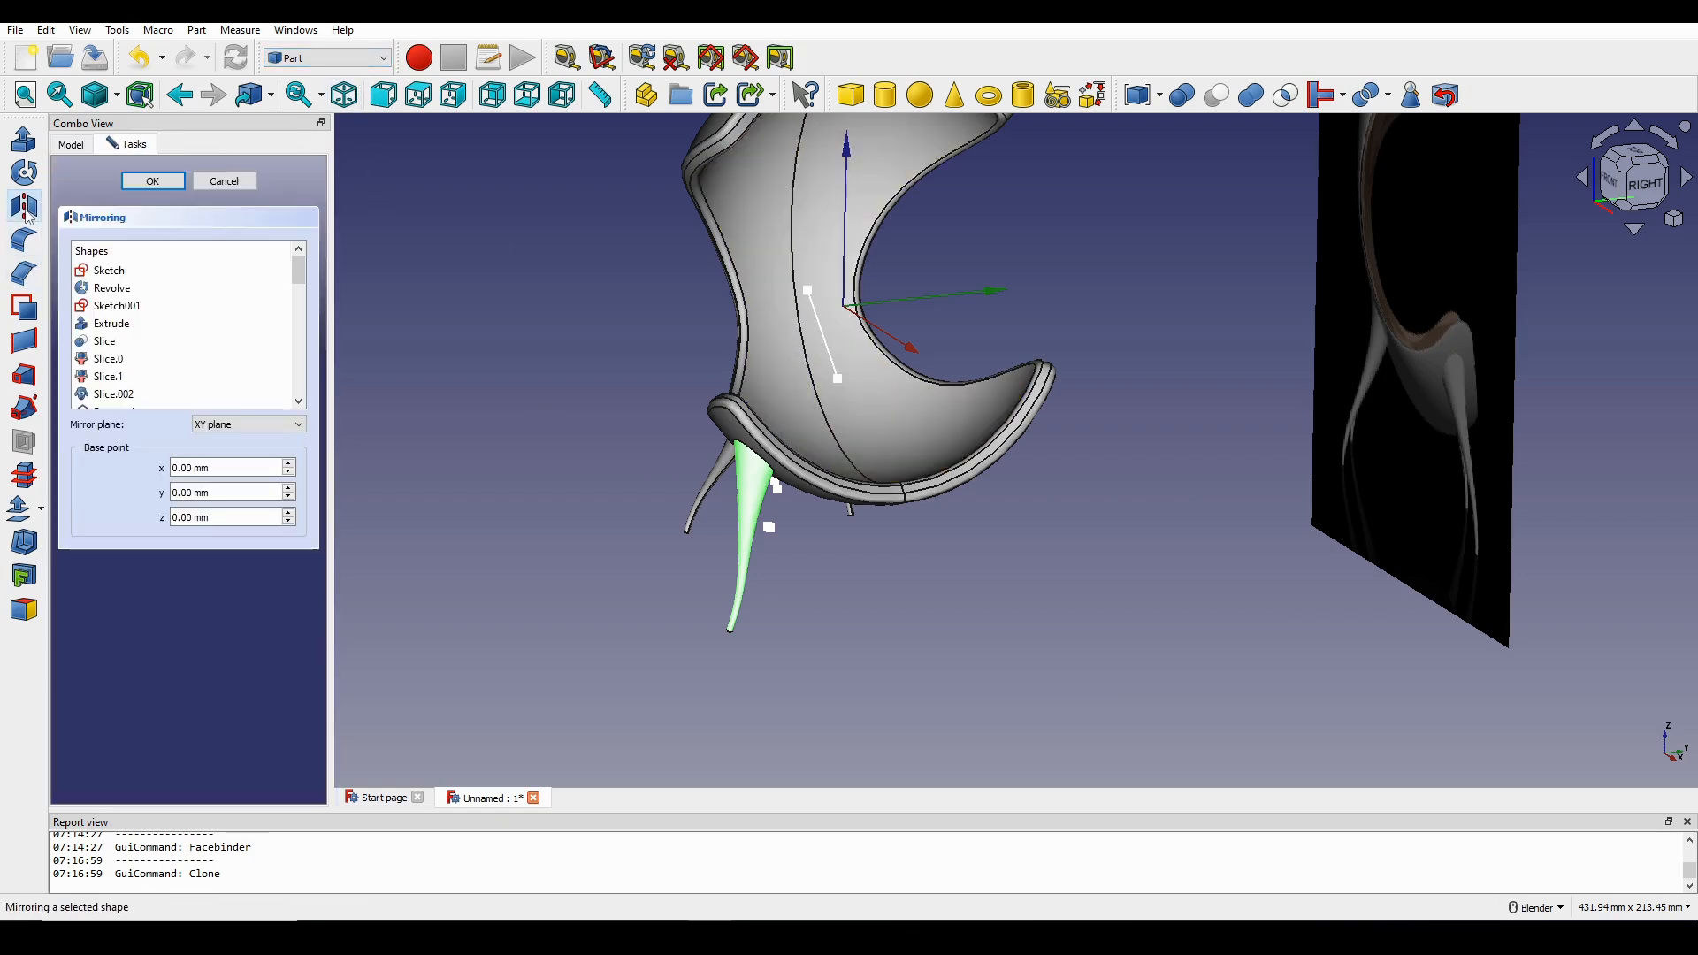
{"action": "left_click", "coordinate": [228, 429]}
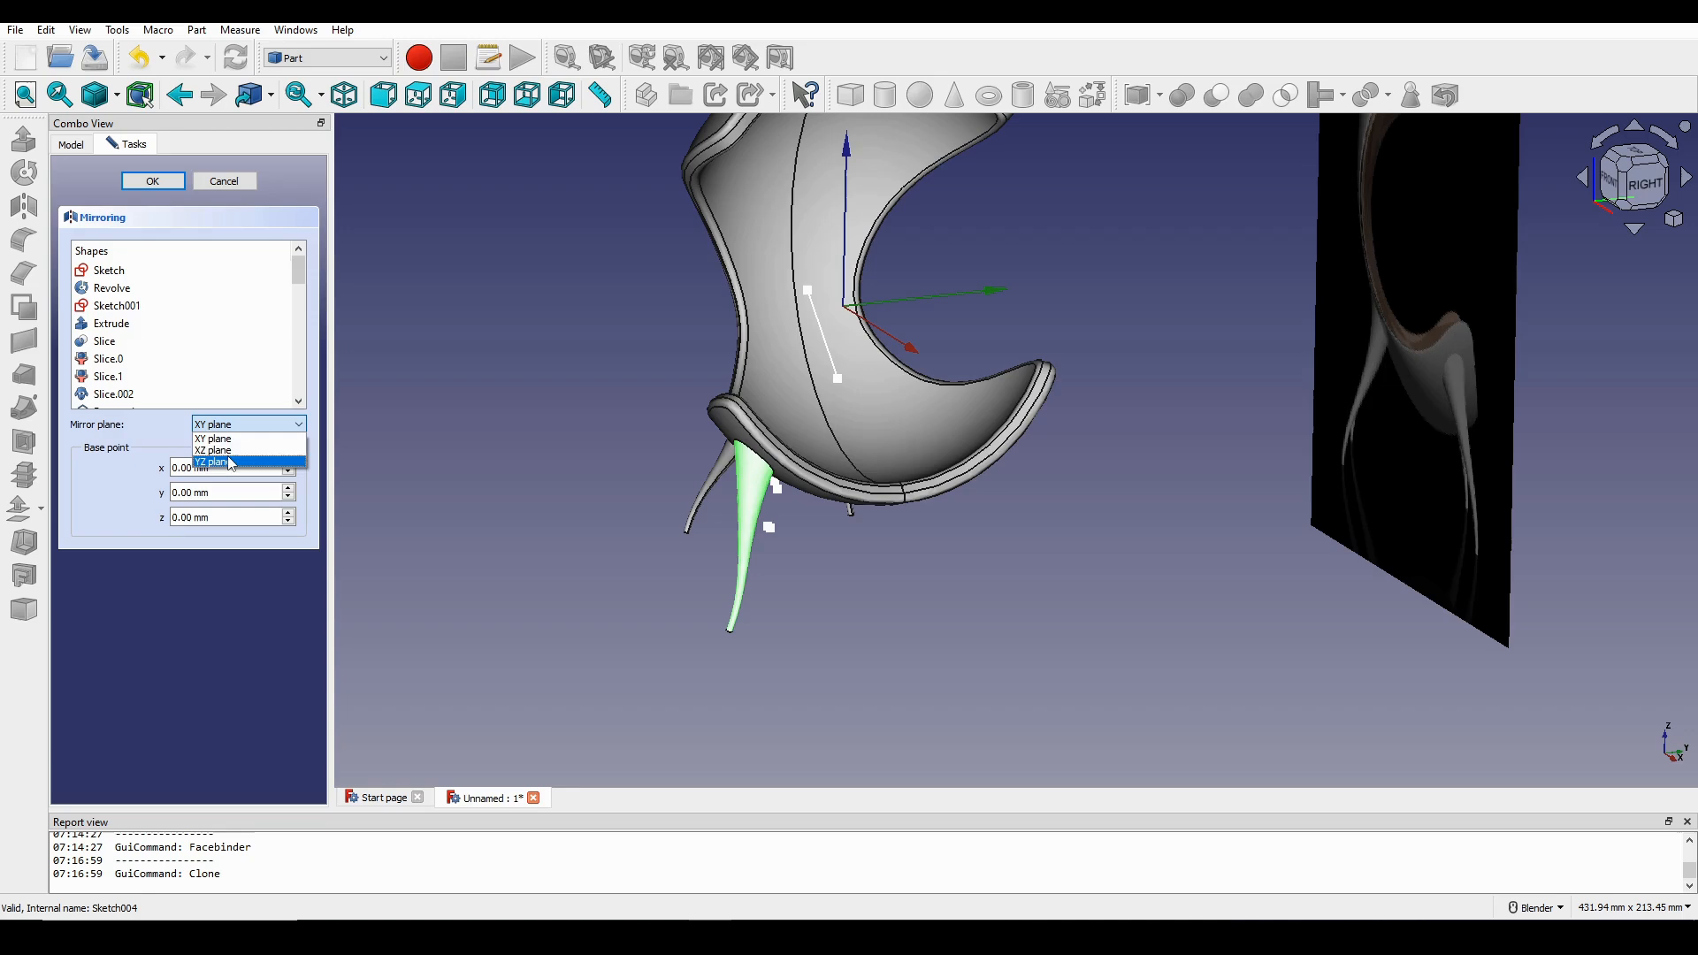
{"action": "left_click", "coordinate": [222, 451]}
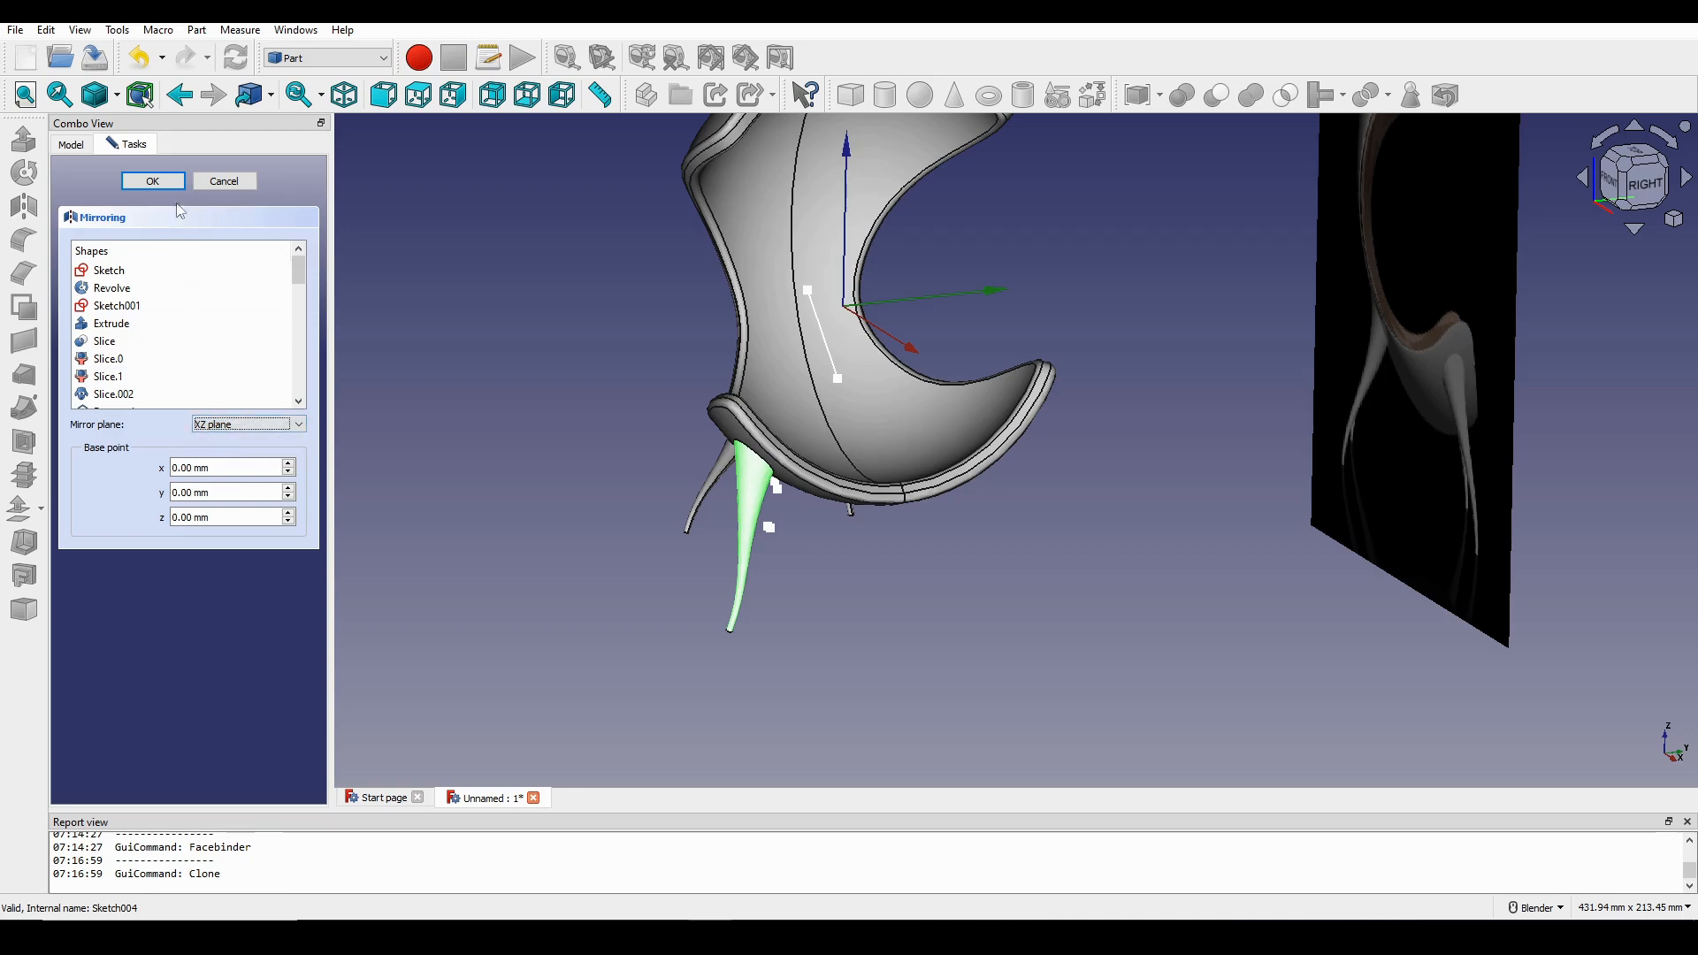
{"action": "left_click", "coordinate": [152, 180]}
{"action": "middle_click_drag", "start_coordinate": [991, 442], "coordinate": [920, 477]}
{"action": "middle_click_drag", "start_coordinate": [788, 474], "coordinate": [921, 451], "text": "shift"}
{"action": "left_click", "coordinate": [1368, 433]}
{"action": "middle_click_drag", "start_coordinate": [752, 458], "coordinate": [820, 458]}
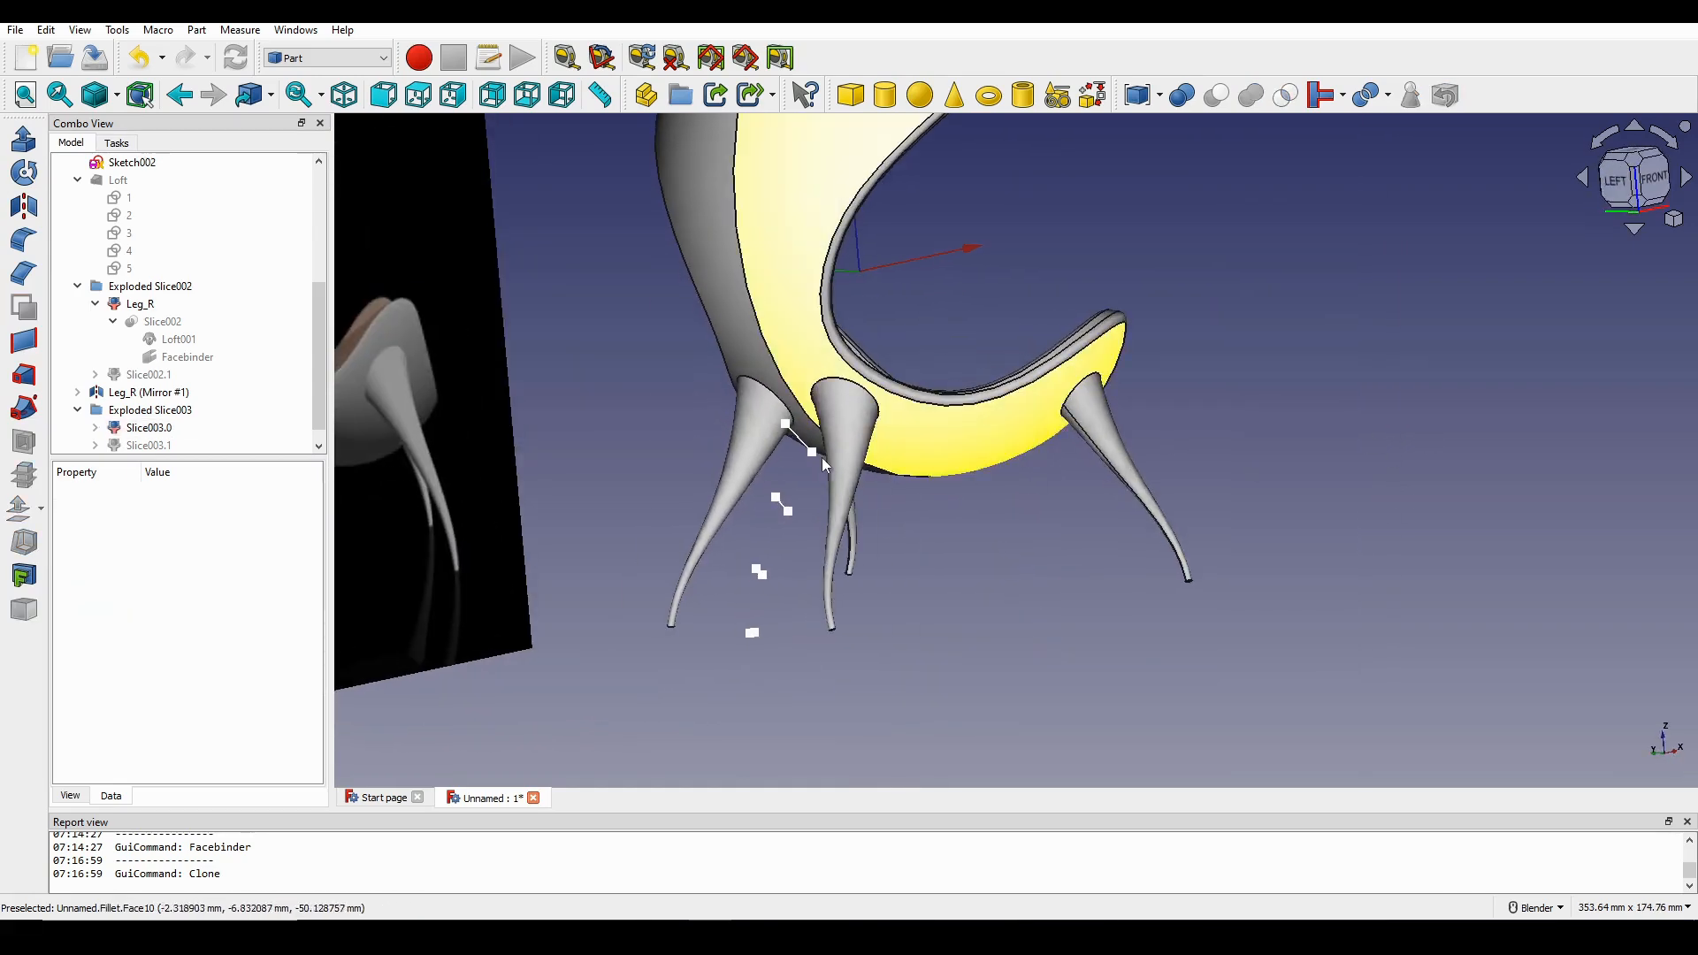
Identify the two rear legs in the model and rename Leg_R (Mirror #1) as BackLeg_L.
{"action": "left_click", "coordinate": [772, 438]}
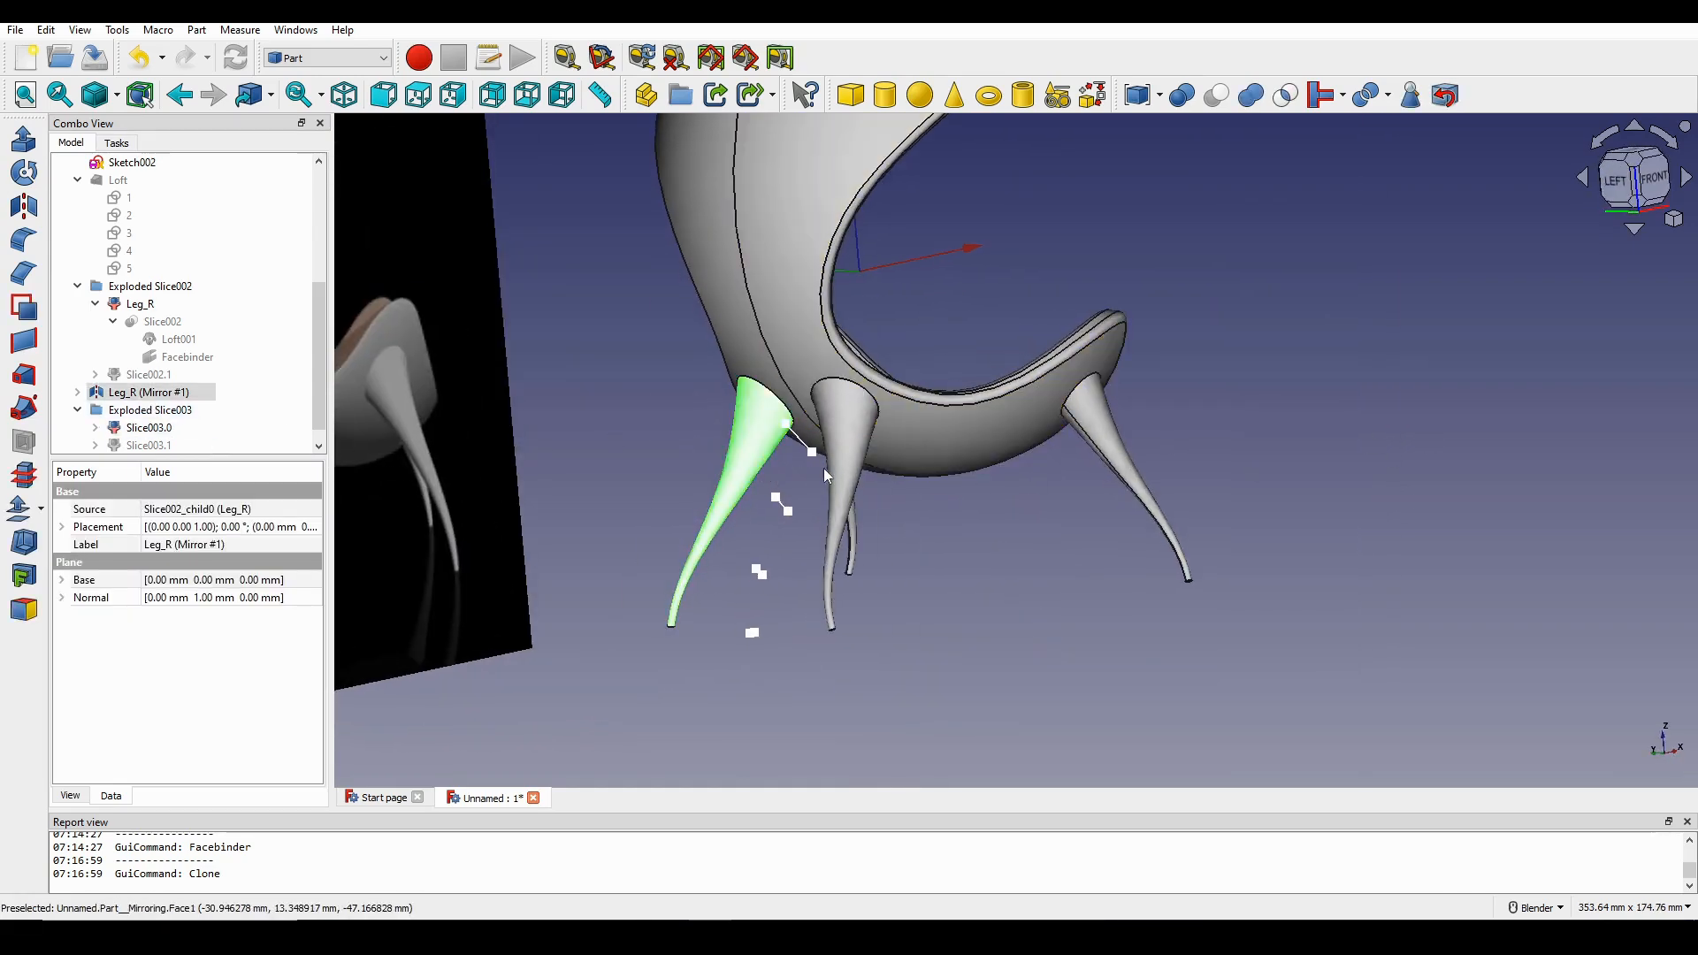
{"action": "left_click", "coordinate": [848, 473]}
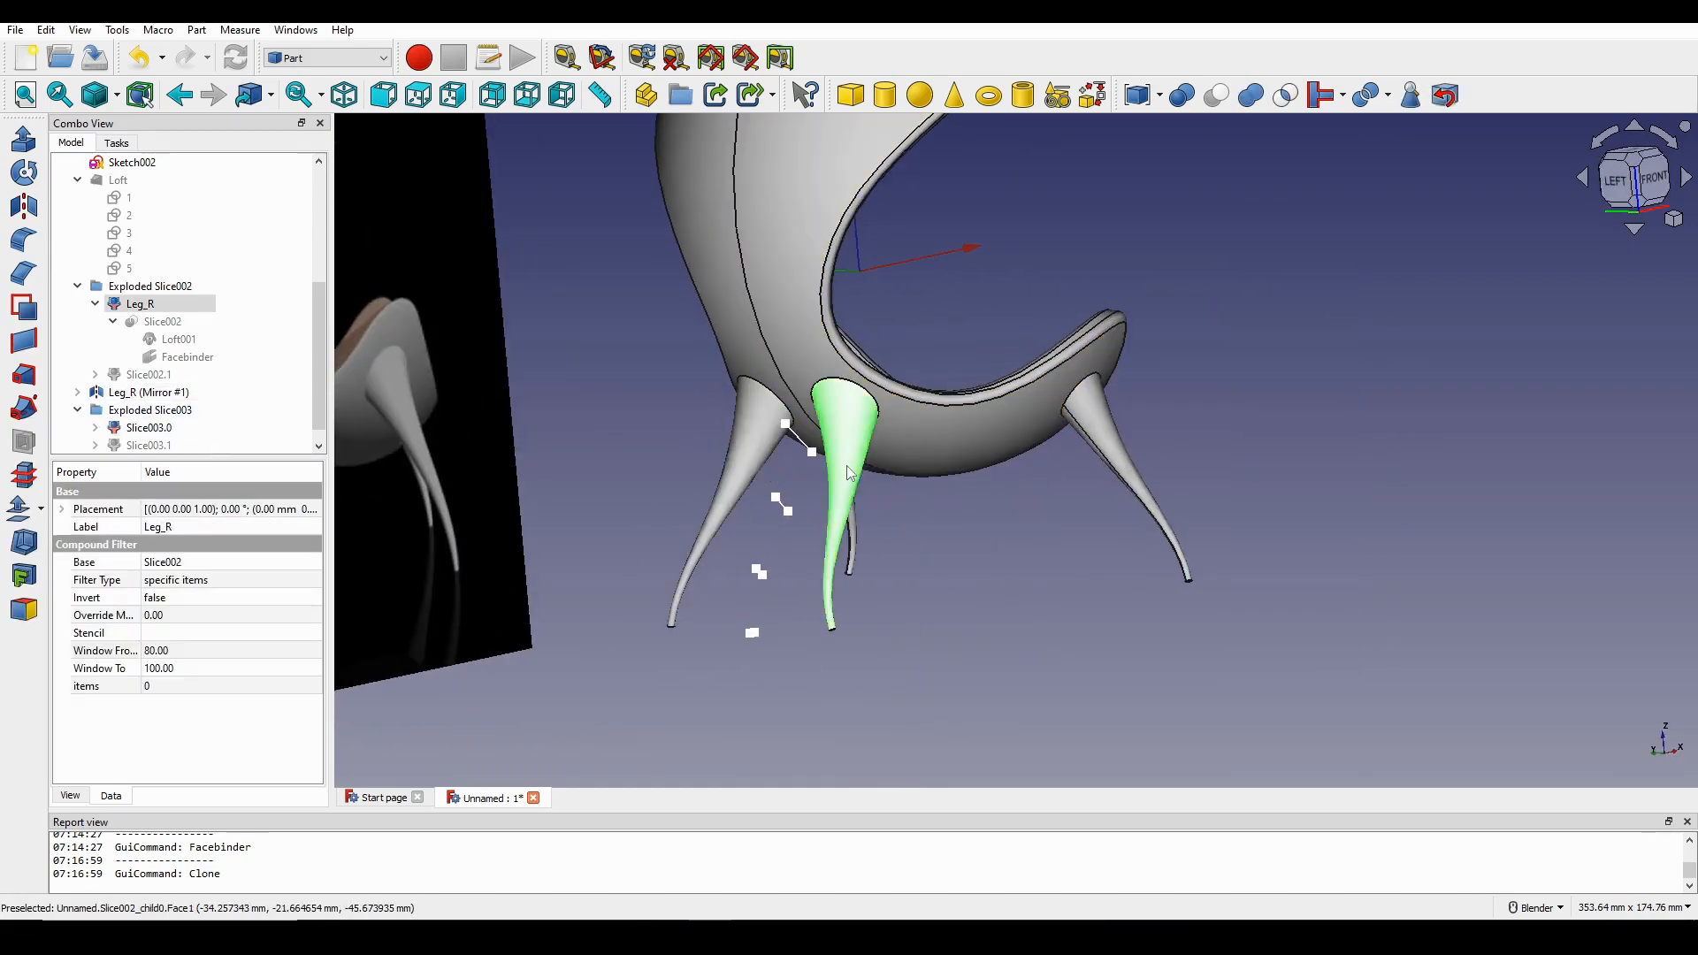
{"action": "left_click", "coordinate": [147, 392]}
{"action": "right_click", "coordinate": [150, 392]}
{"action": "left_click", "coordinate": [278, 883]}
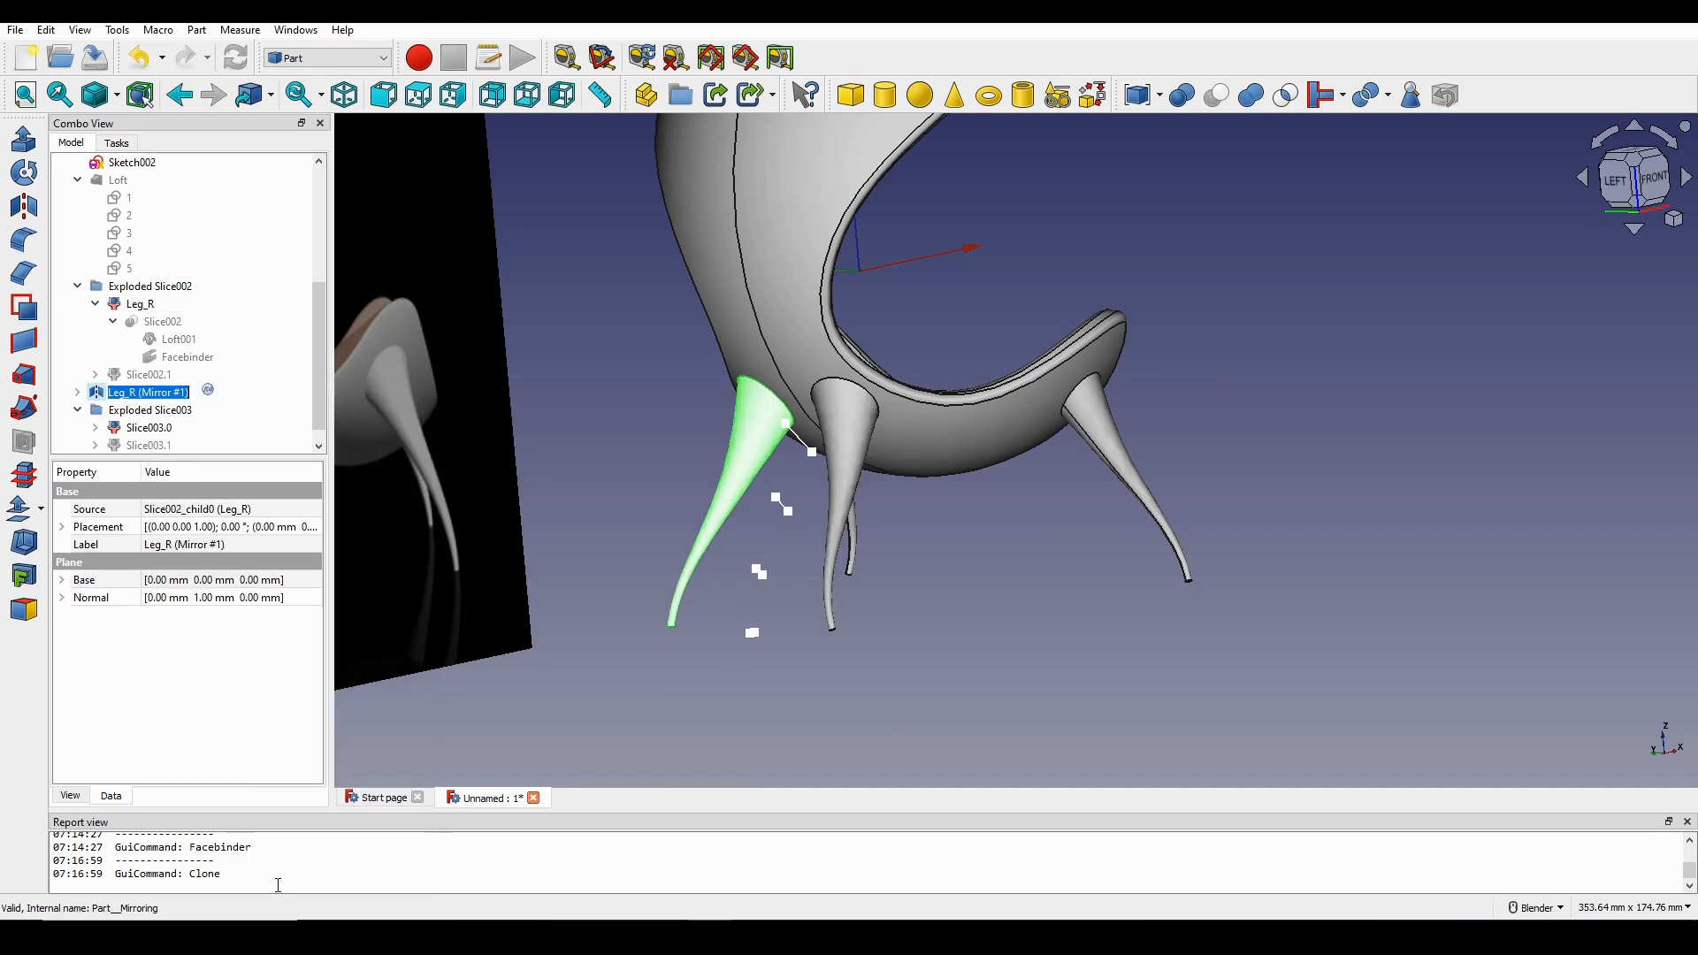
{"action": "key", "text": "End"}
{"action": "key", "text": "shift+Left"}
{"action": "key", "text": "shift+Left"}
{"action": "key", "text": "shift+Left"}
{"action": "key", "text": "shift+Left"}
{"action": "key", "text": "shift+Left"}
{"action": "key", "text": "shift+Left"}
{"action": "type", "text": "L"}
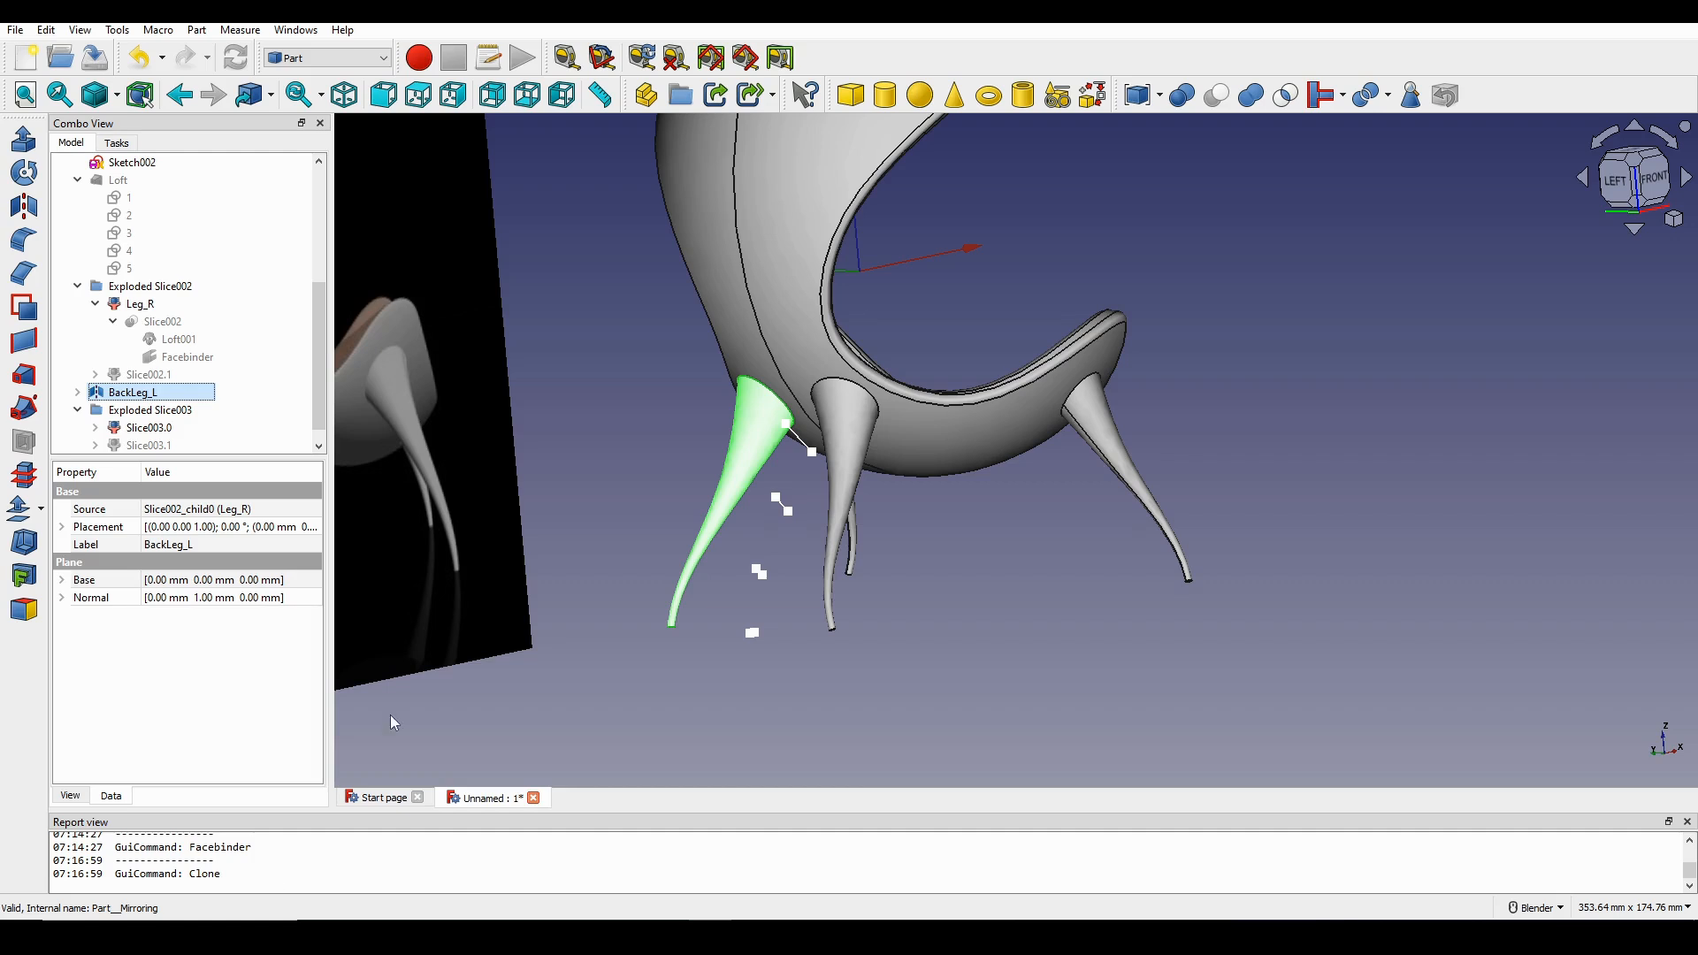
Rename the original rear leg Leg_R as BackLeg_R.
{"action": "left_click", "coordinate": [132, 304]}
{"action": "right_click", "coordinate": [133, 304]}
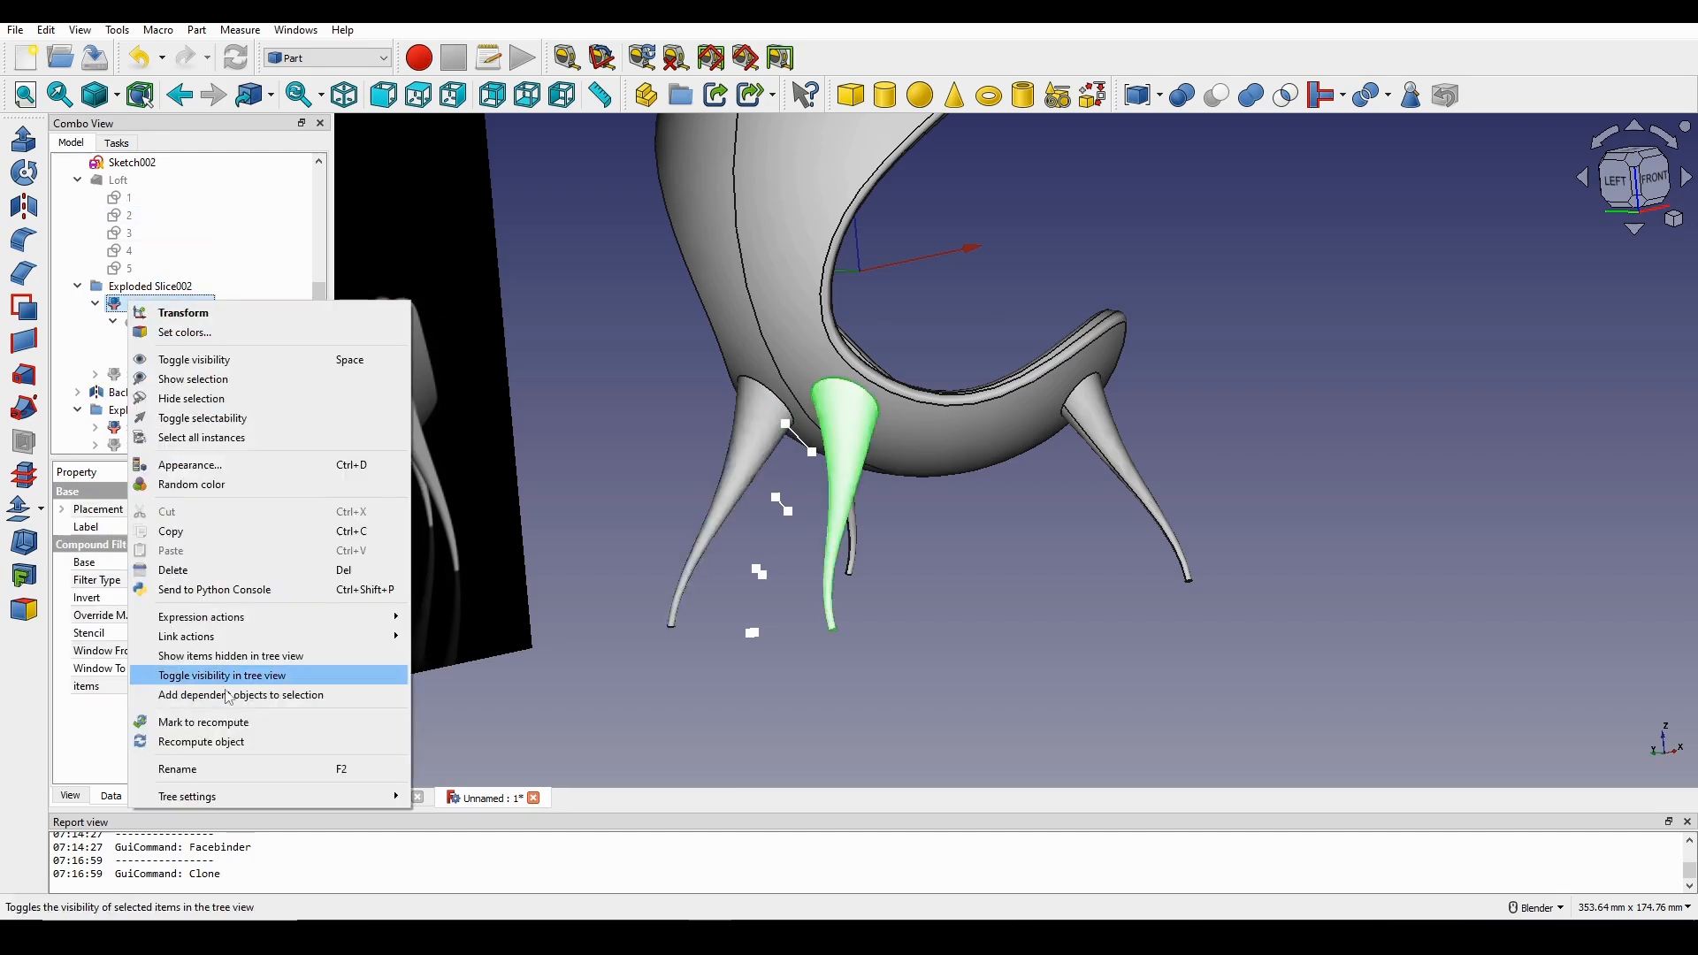
{"action": "left_click", "coordinate": [216, 766]}
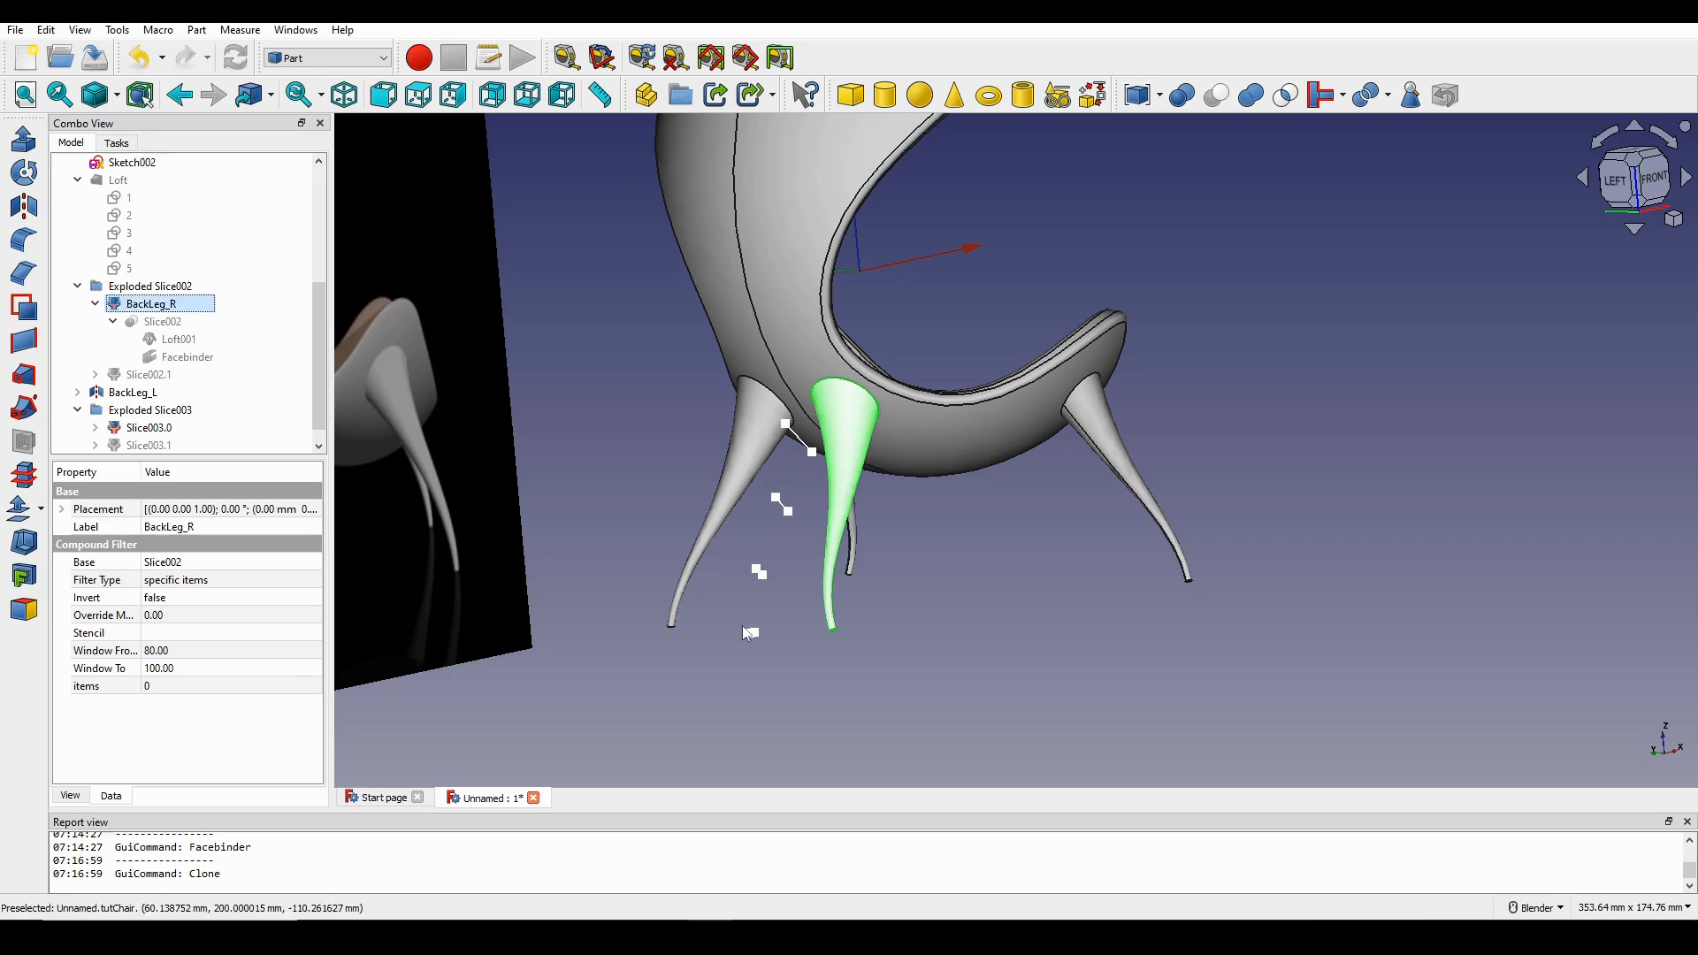
Rename the sliced front leg Slice003.0 as FrontLeg_R.
{"action": "left_click", "coordinate": [1120, 486]}
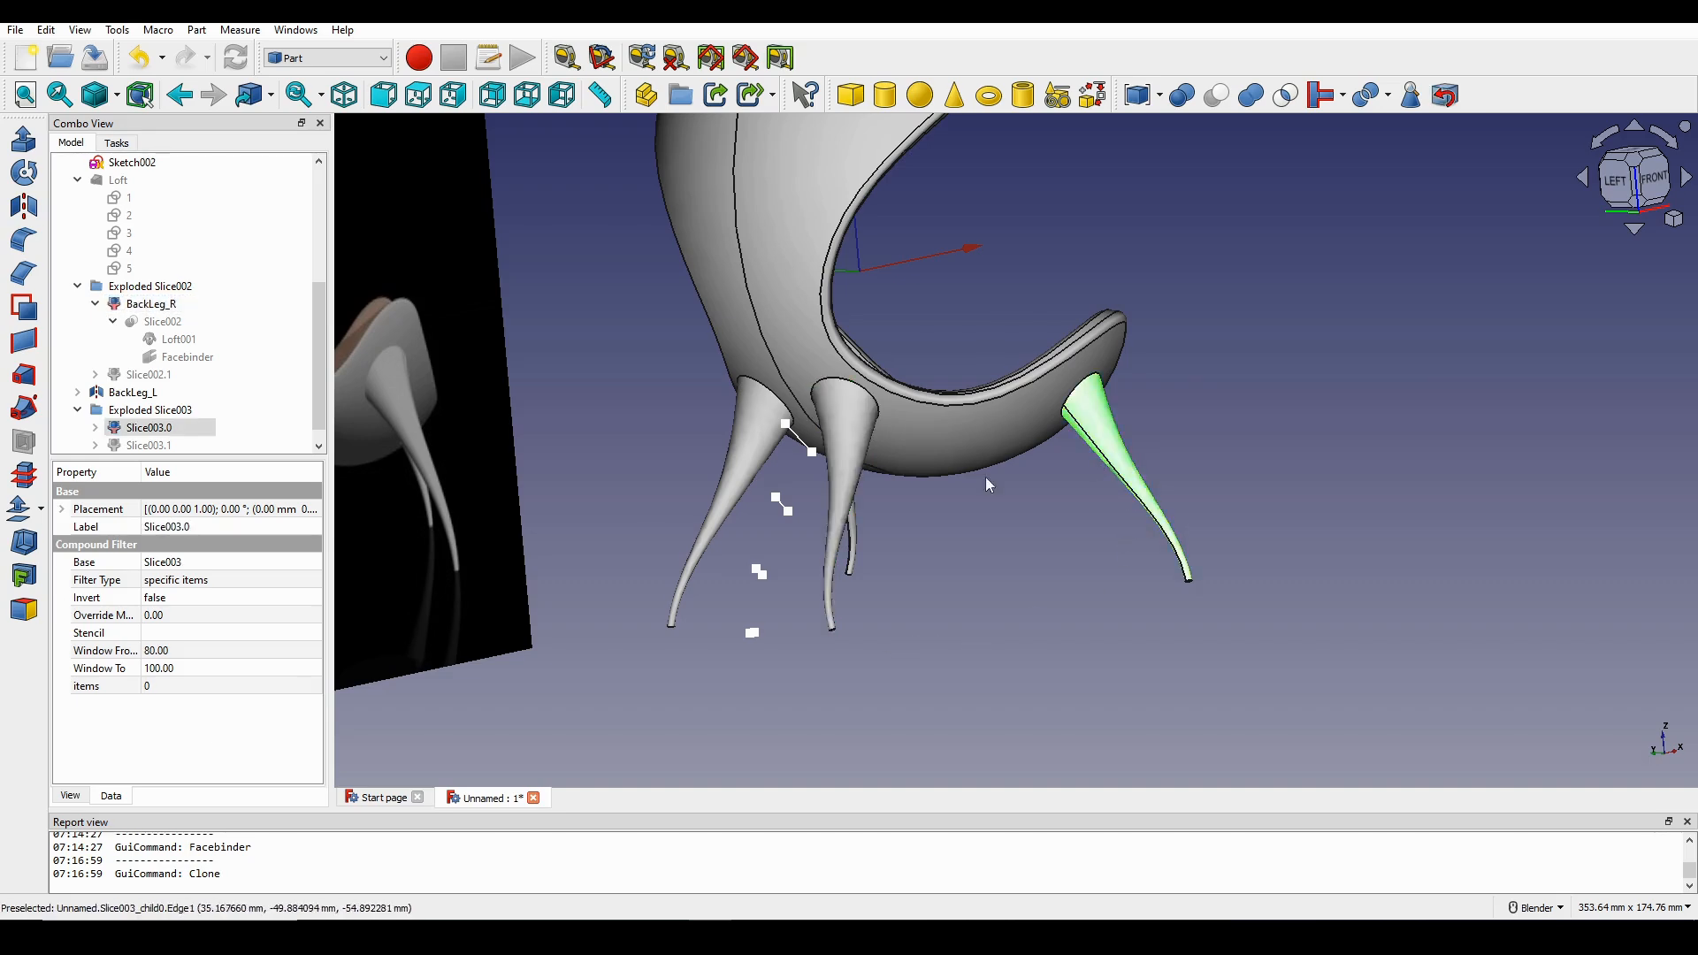
{"action": "right_click", "coordinate": [162, 414]}
{"action": "left_click", "coordinate": [255, 881]}
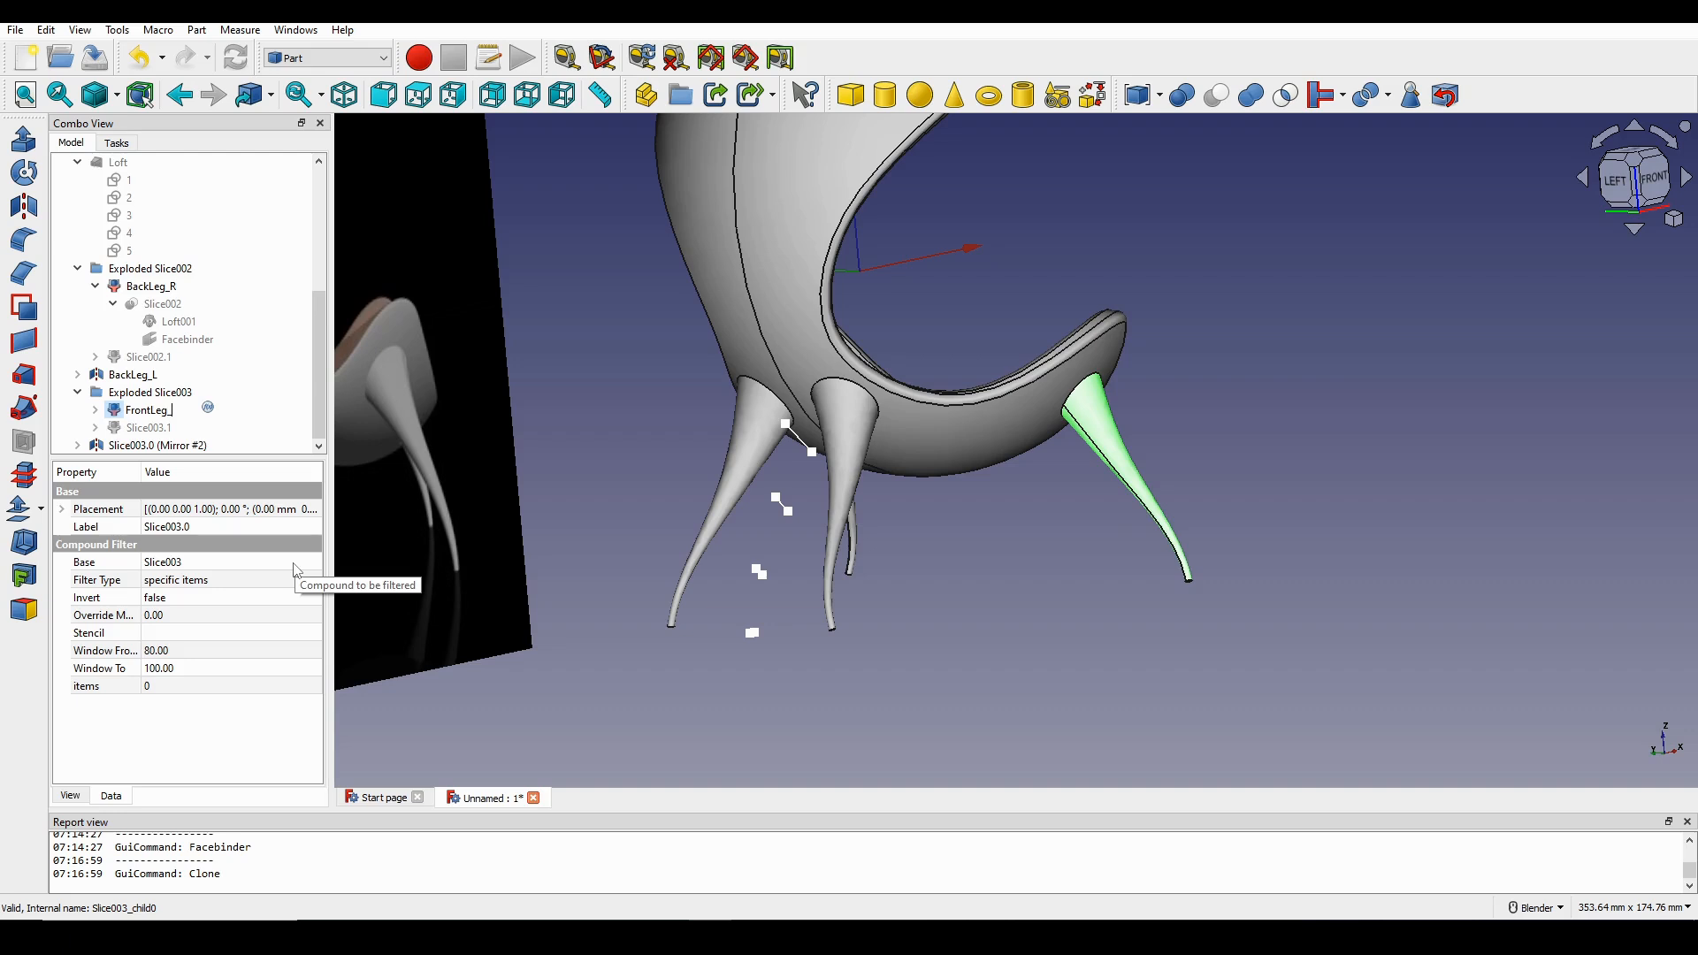
{"action": "key", "text": "Return"}
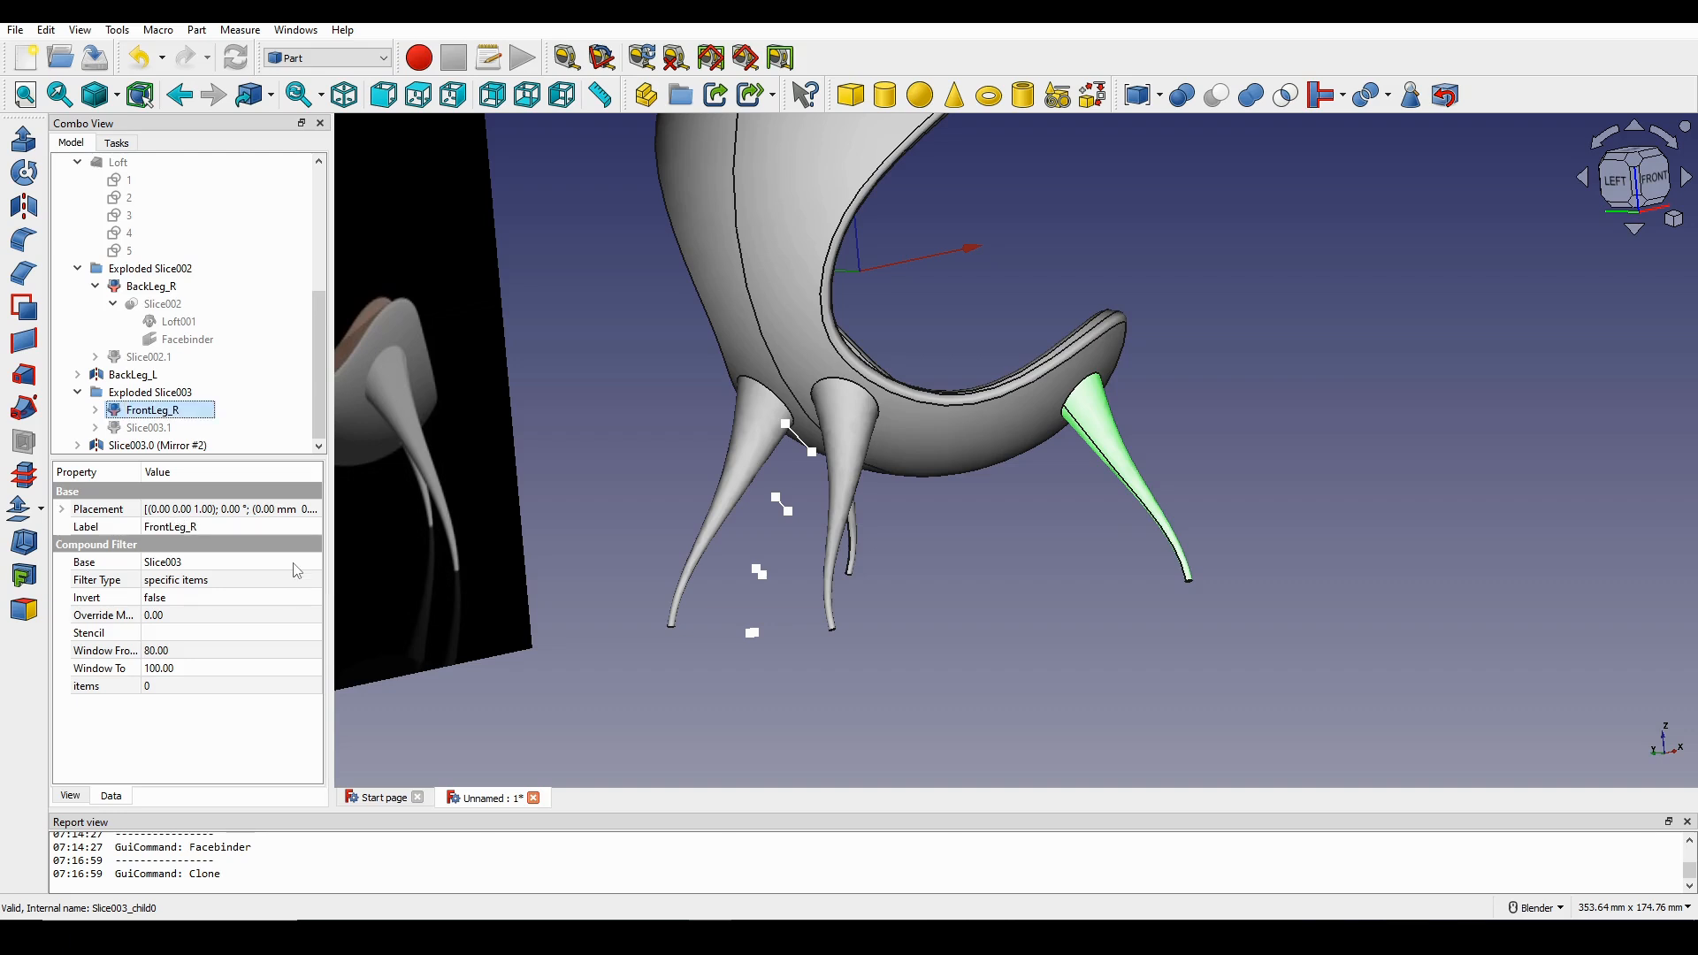
Rename the mirrored front leg Slice003.0 (Mirror #2) as FrontLeg_L.
{"action": "middle_click_drag", "start_coordinate": [973, 438], "coordinate": [911, 437]}
{"action": "left_click", "coordinate": [900, 510]}
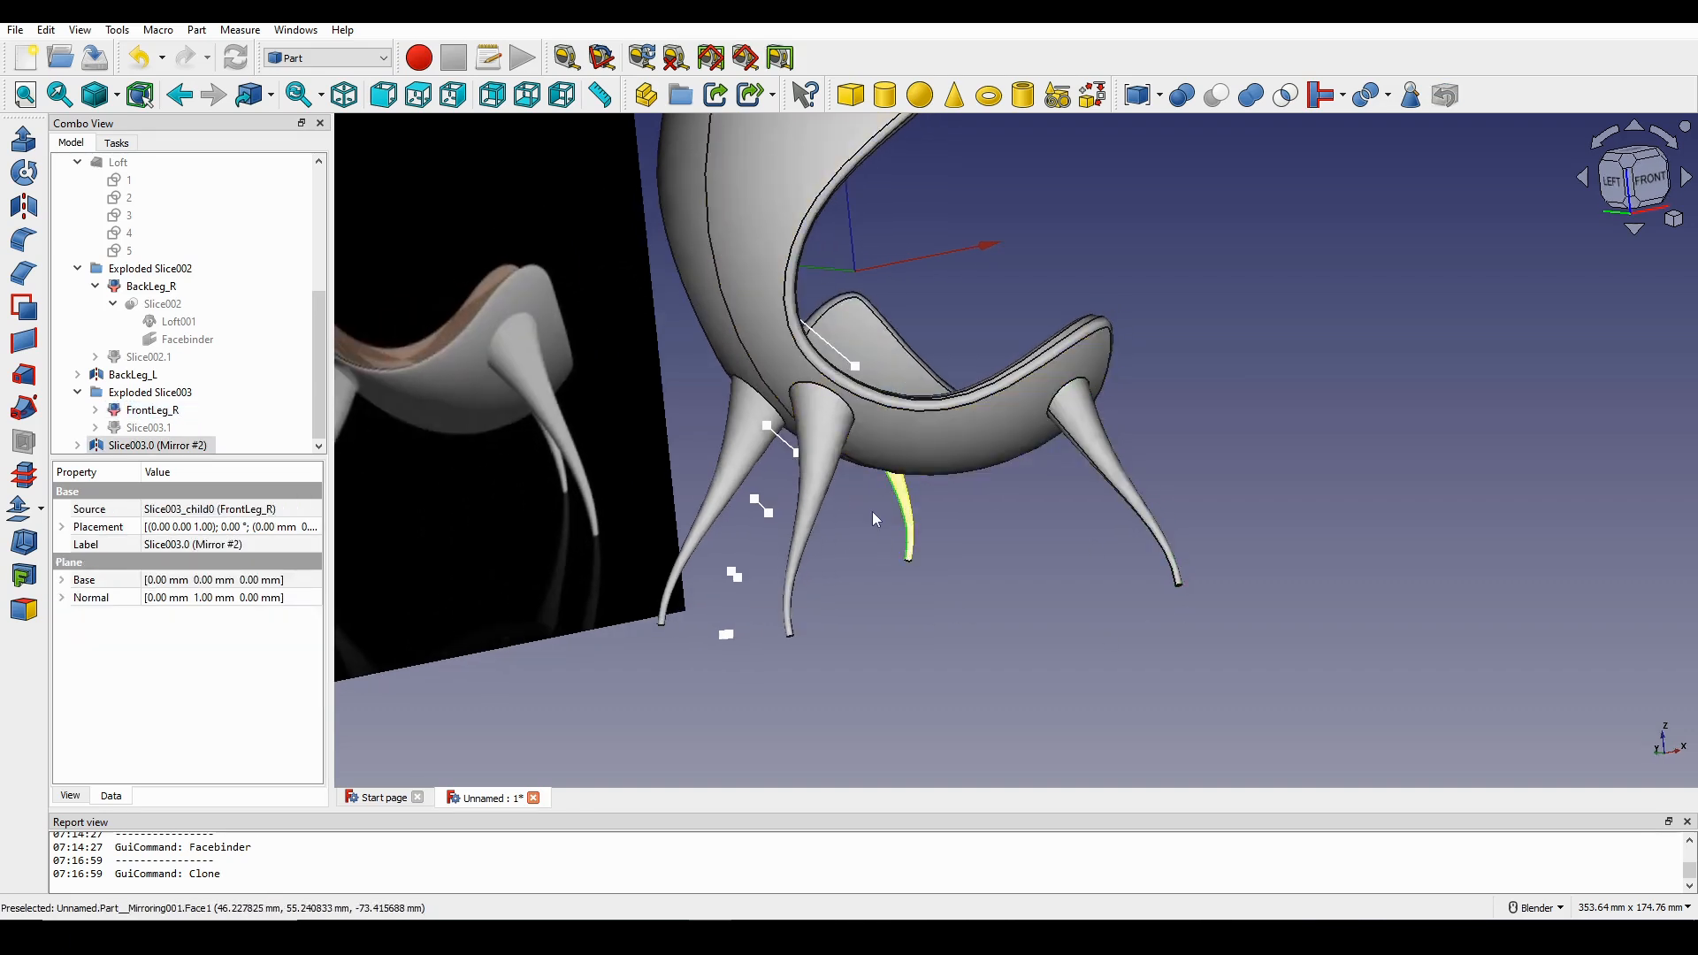
{"action": "right_click", "coordinate": [152, 452]}
{"action": "left_click", "coordinate": [231, 494]}
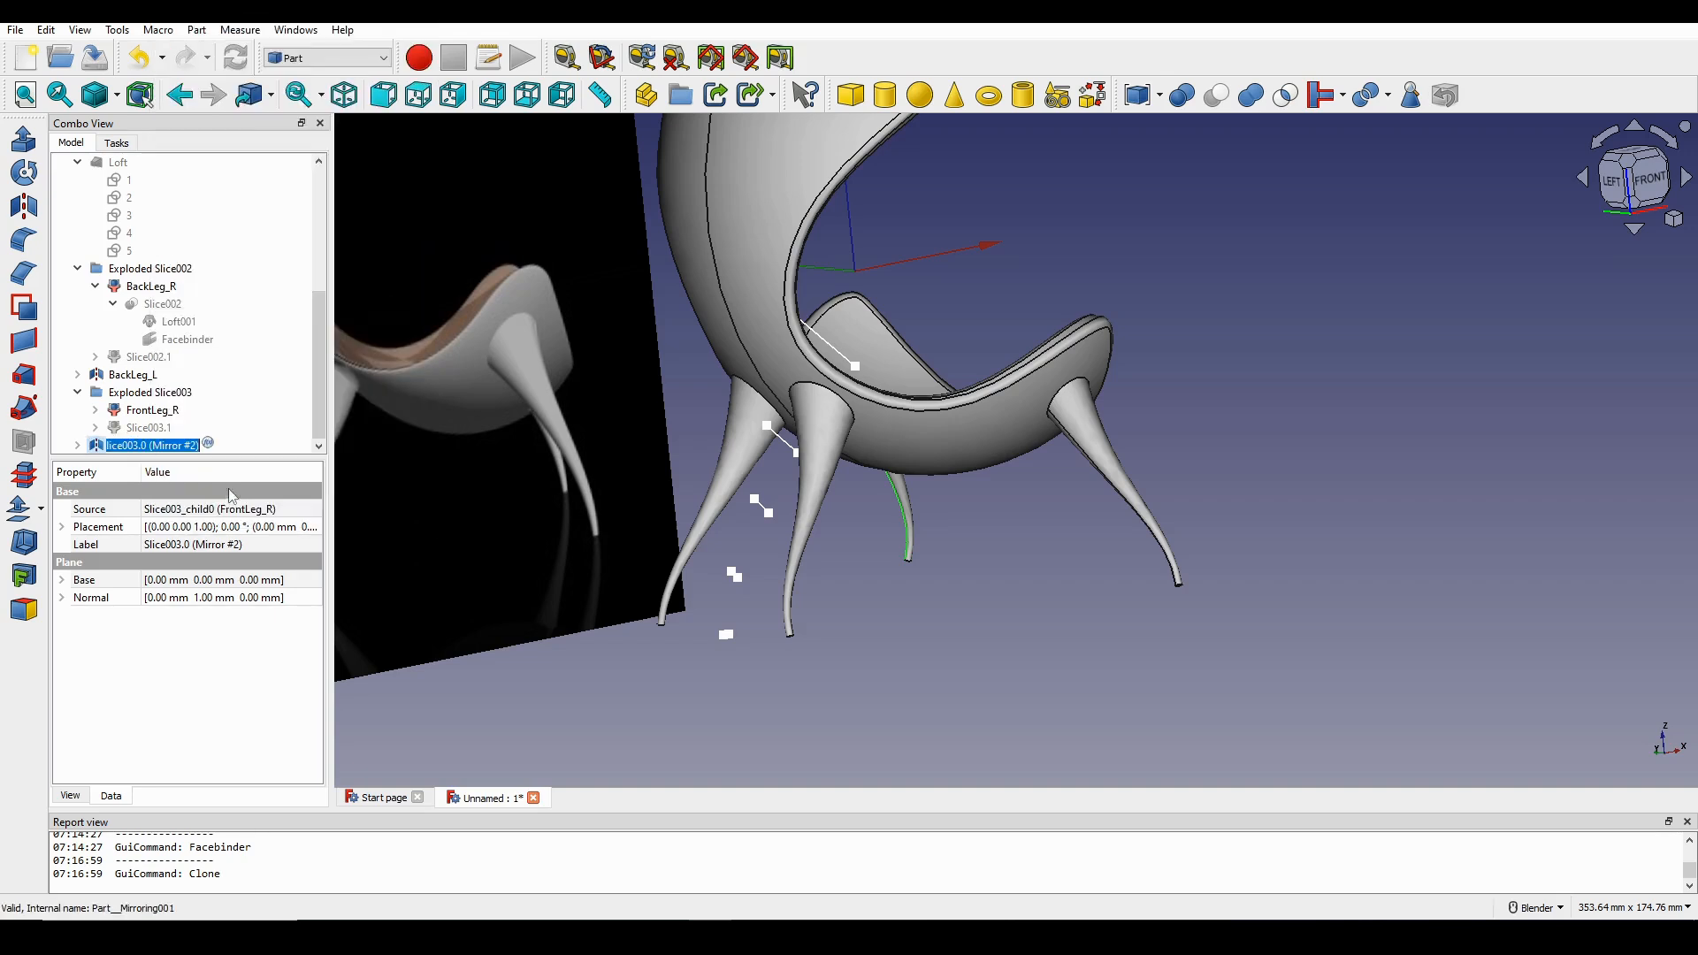
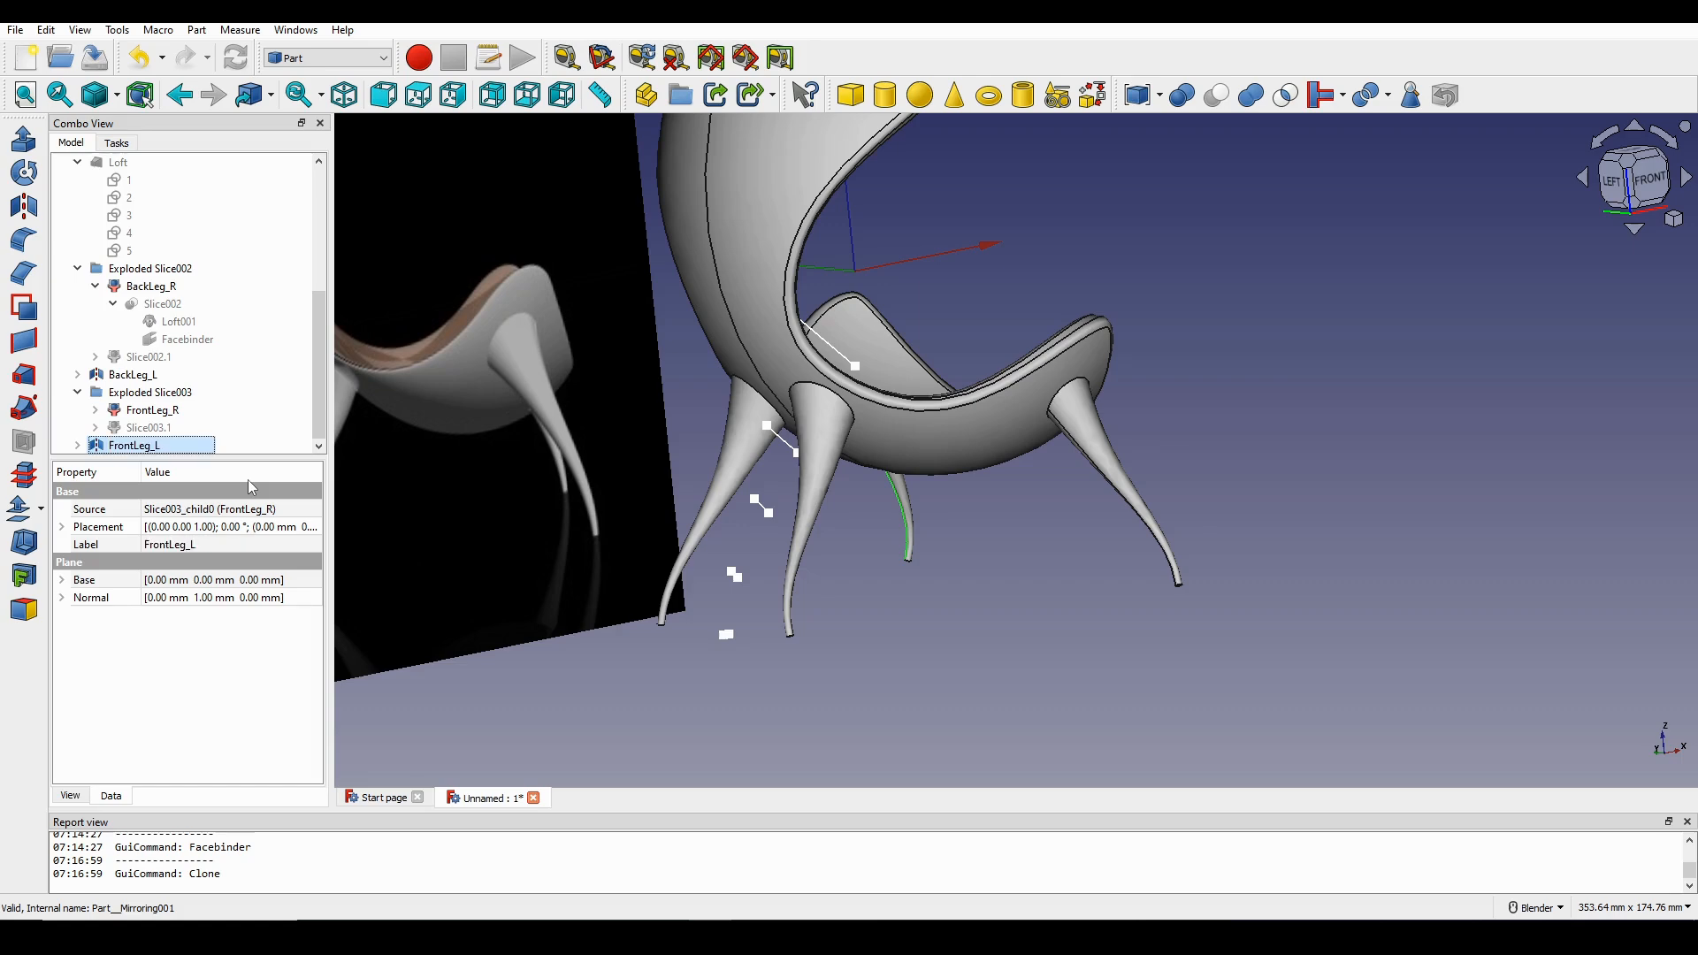
Fuse FrontLeg_R with mainBody using a Boolean union, then inspect the leg joint on the fused body.
{"action": "scroll", "coordinate": [955, 363], "scroll_direction": "down", "scroll_amount": 3}
{"action": "middle_click_drag", "start_coordinate": [991, 381], "coordinate": [825, 522]}
{"action": "scroll", "coordinate": [883, 477], "scroll_direction": "up", "scroll_amount": 3}
{"action": "scroll", "coordinate": [781, 440], "scroll_direction": "up", "scroll_amount": 1}
{"action": "left_click", "coordinate": [841, 539]}
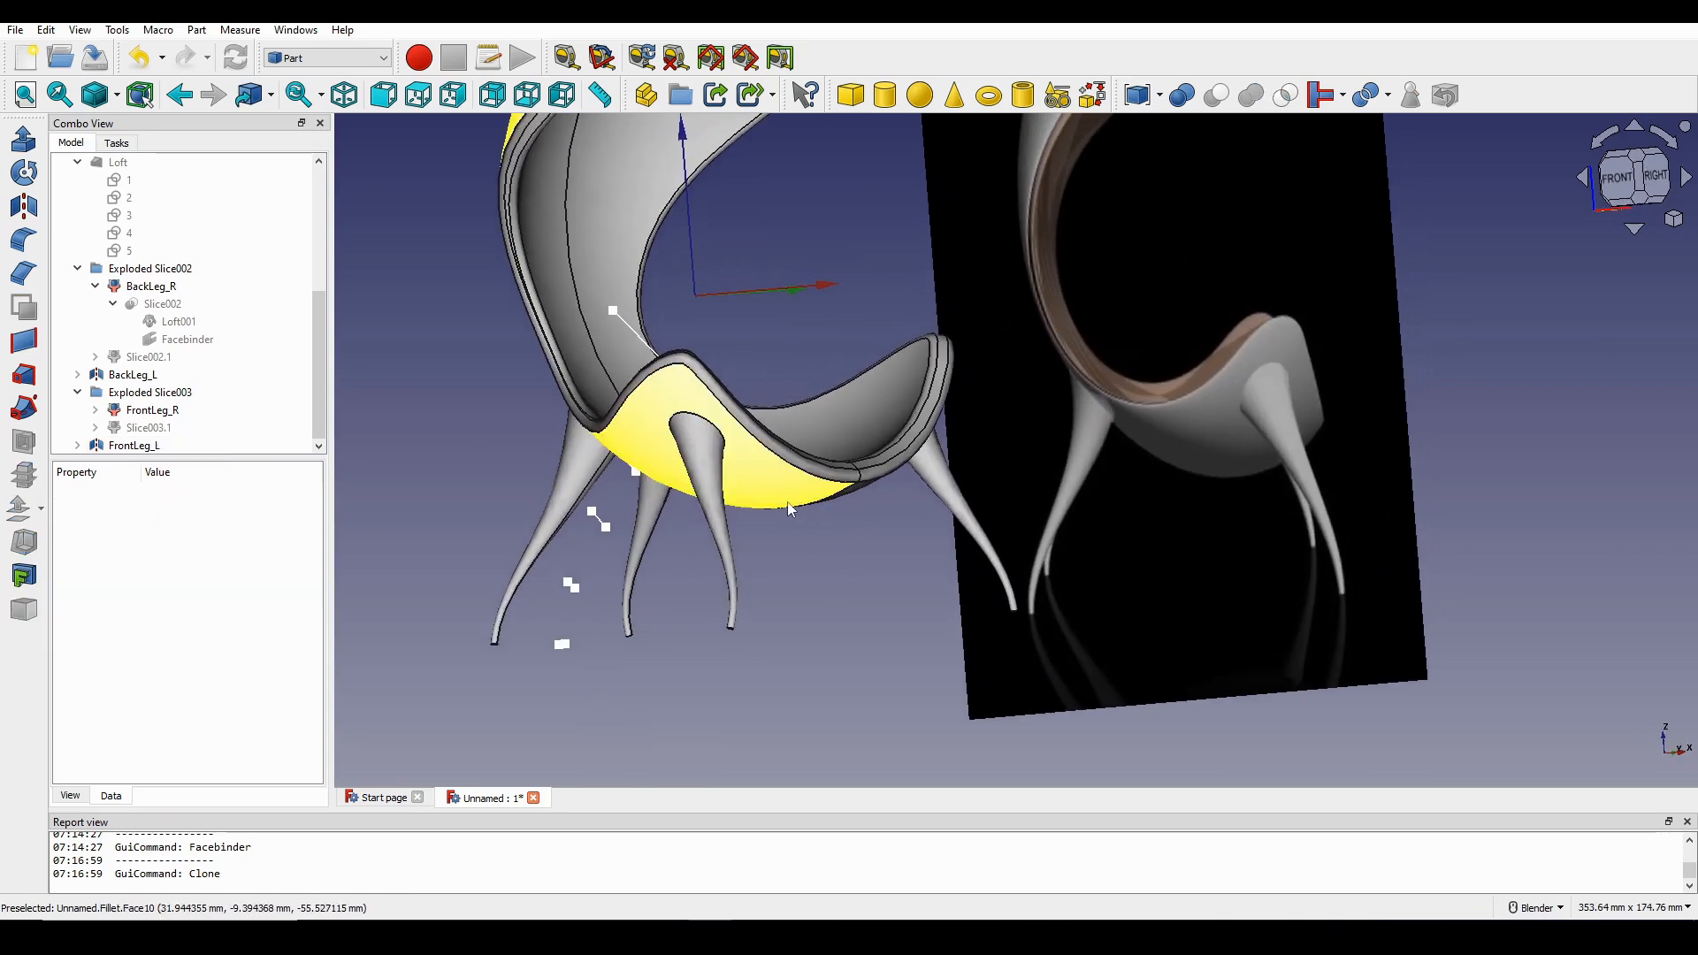
{"action": "middle_click_drag", "start_coordinate": [738, 503], "coordinate": [715, 540]}
{"action": "scroll", "coordinate": [750, 517], "scroll_direction": "up", "scroll_amount": 1}
{"action": "left_click", "coordinate": [714, 539]}
{"action": "left_click", "coordinate": [656, 530]}
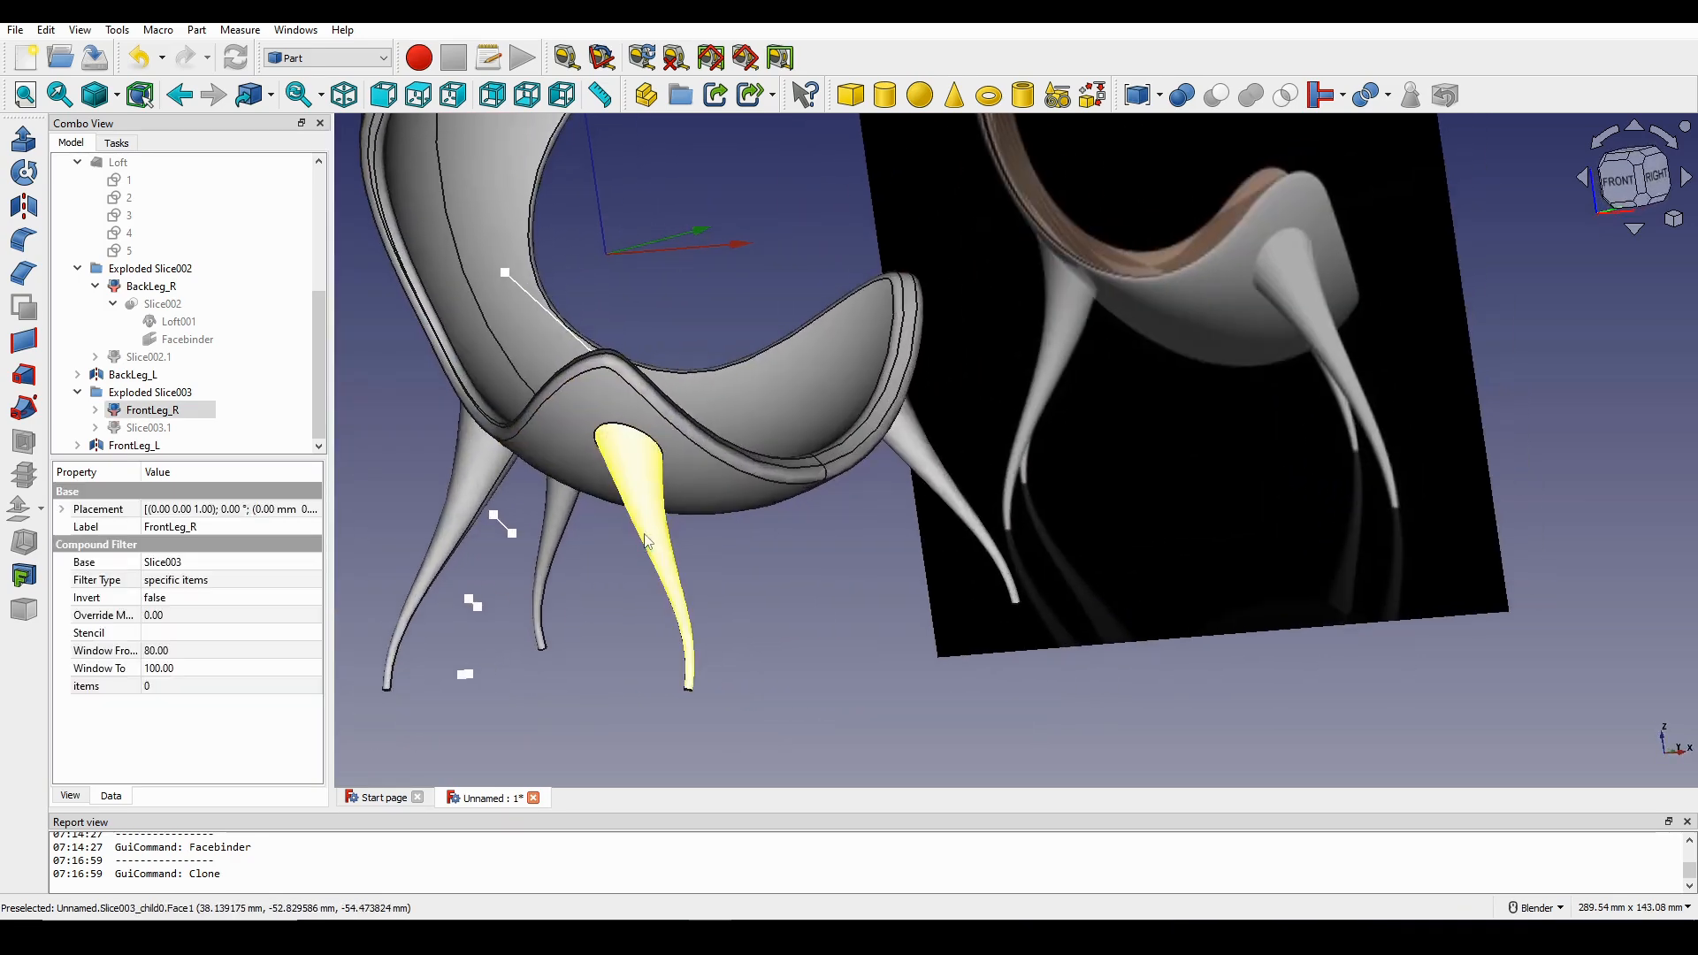
{"action": "left_click", "coordinate": [705, 498], "text": "ctrl"}
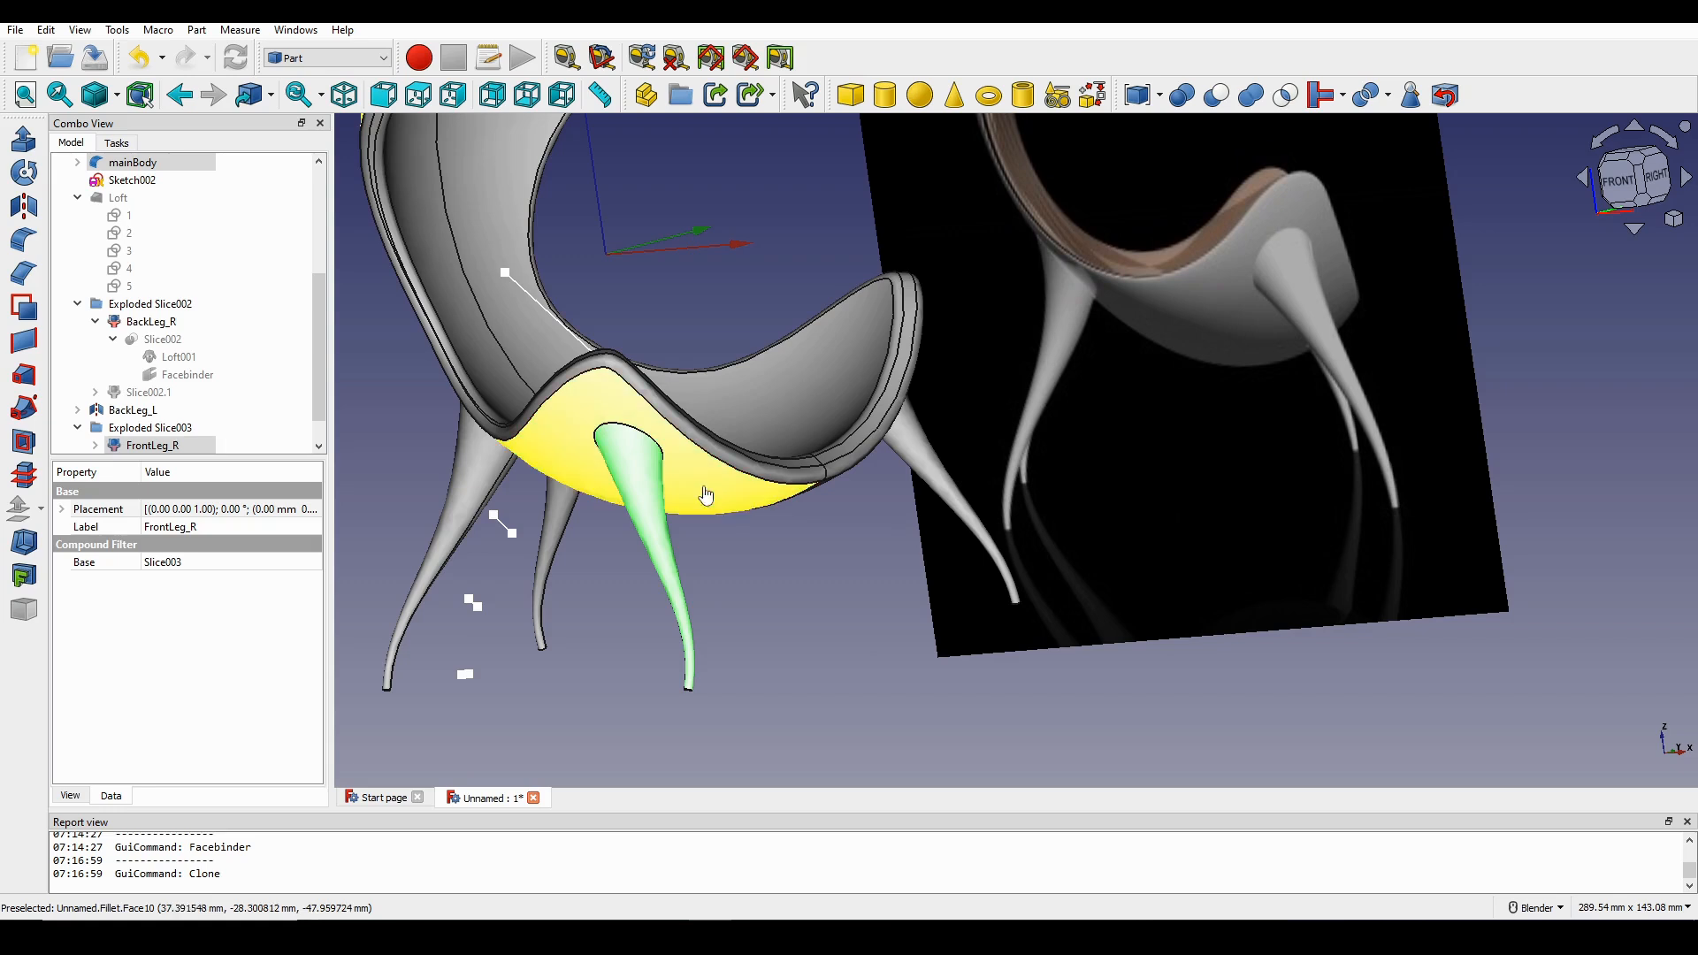
{"action": "left_click", "coordinate": [1250, 95]}
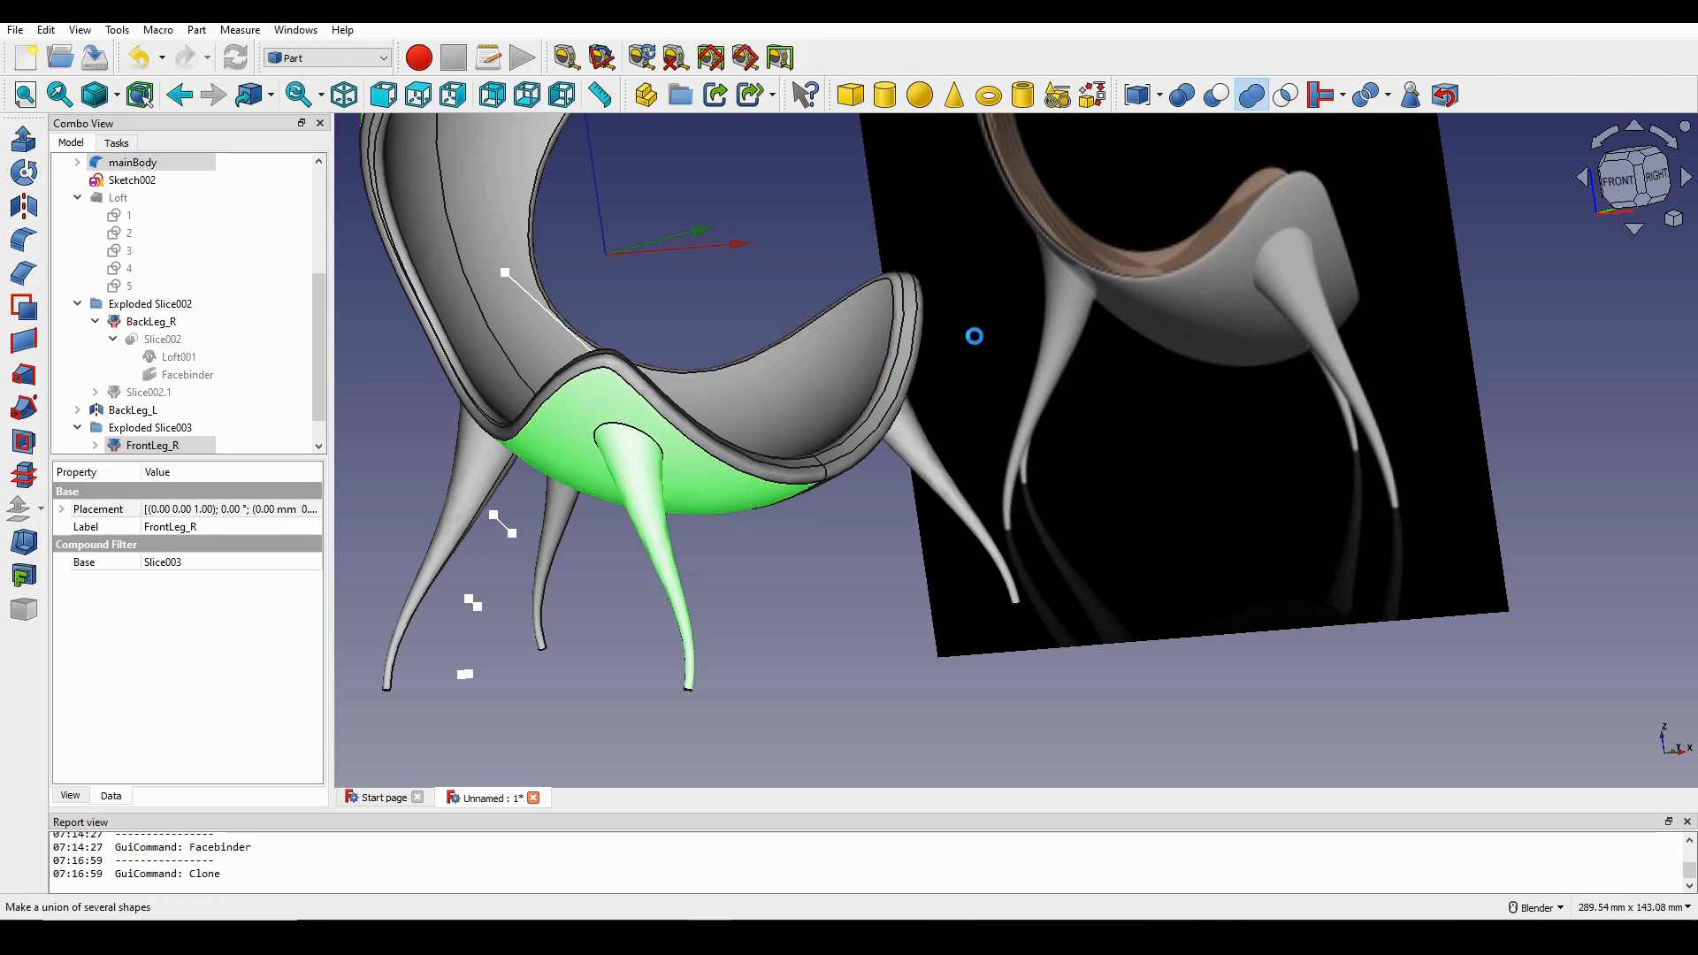
{"action": "middle_click_drag", "start_coordinate": [974, 337], "coordinate": [717, 418]}
{"action": "left_click", "coordinate": [641, 463]}
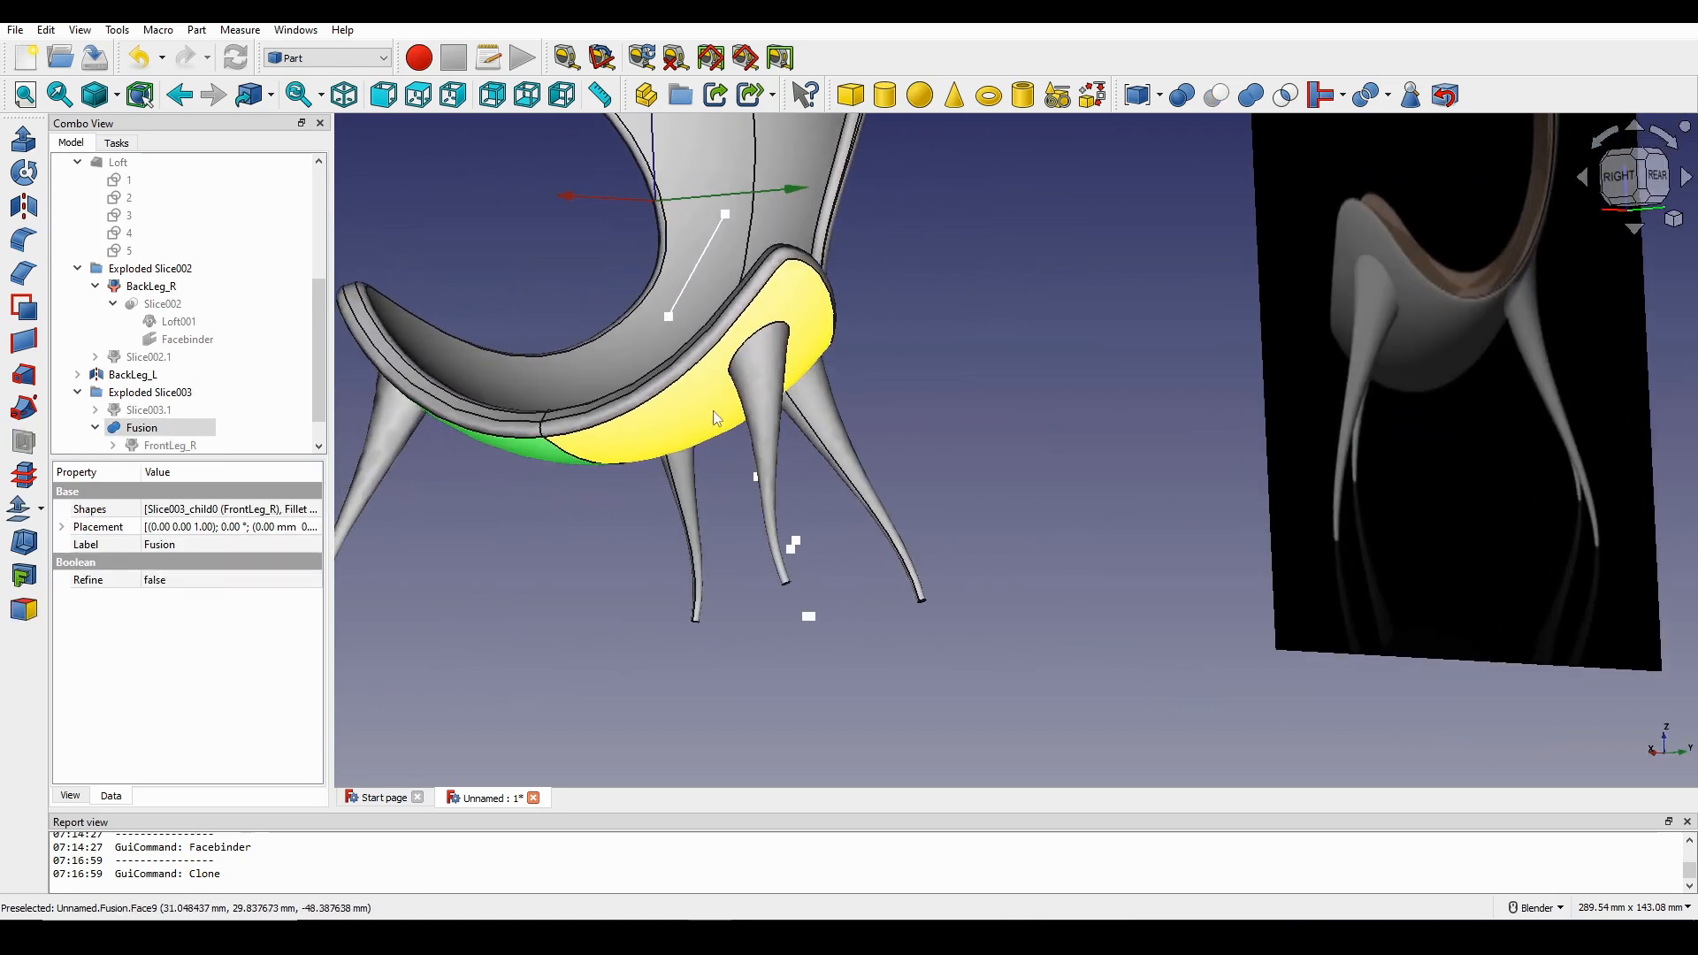
Fuse FrontLeg_L and BackLeg_L into the fused chair body with successive Boolean unions.
{"action": "left_click", "coordinate": [760, 424], "text": "ctrl"}
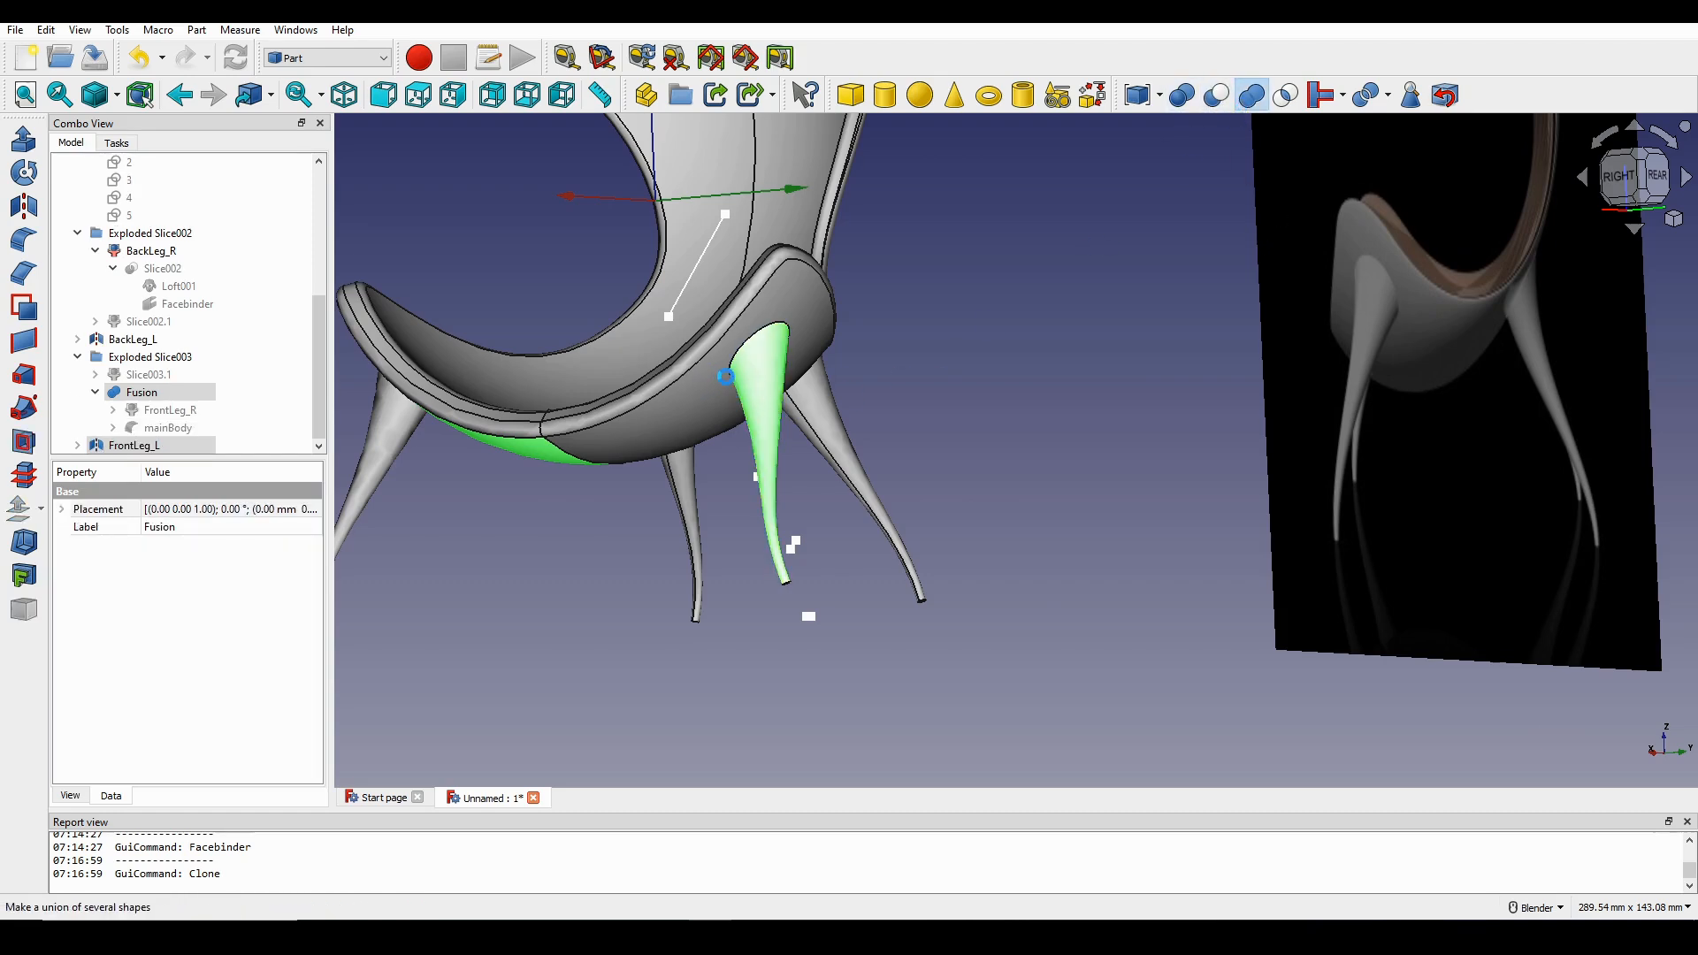
{"action": "middle_click_drag", "start_coordinate": [844, 391], "coordinate": [470, 483]}
{"action": "scroll", "coordinate": [1166, 352], "scroll_direction": "up", "scroll_amount": 5}
{"action": "left_click", "coordinate": [911, 411]}
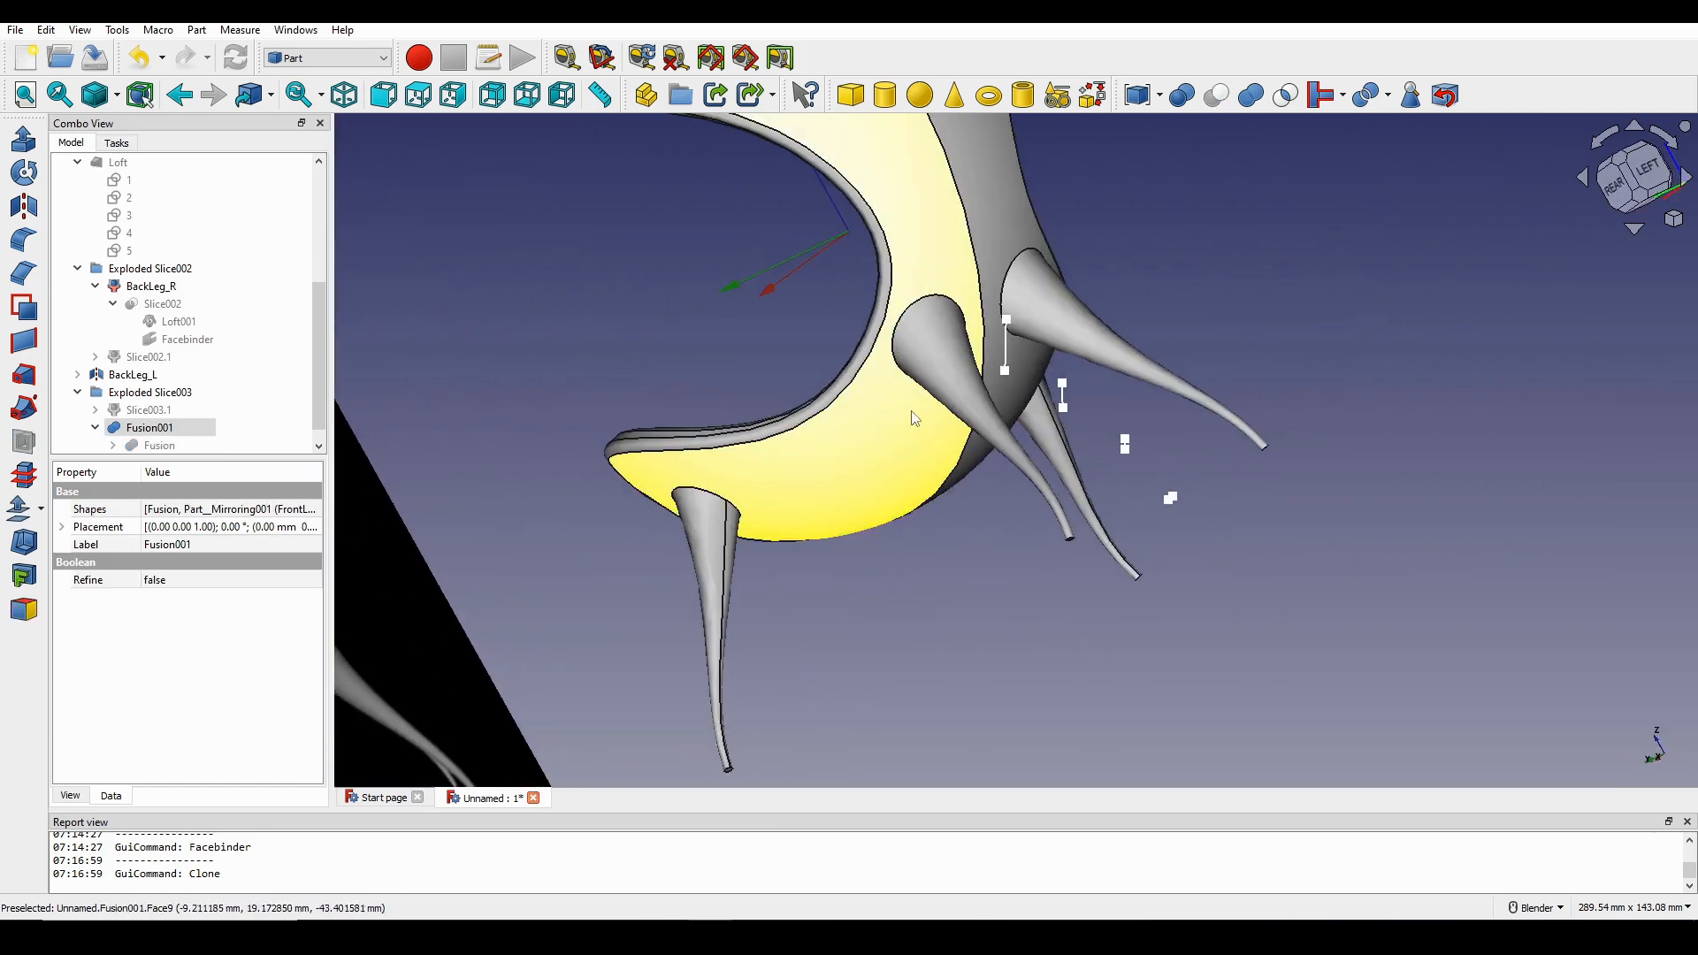
{"action": "left_click", "coordinate": [941, 379], "text": "ctrl"}
{"action": "left_click", "coordinate": [1251, 95]}
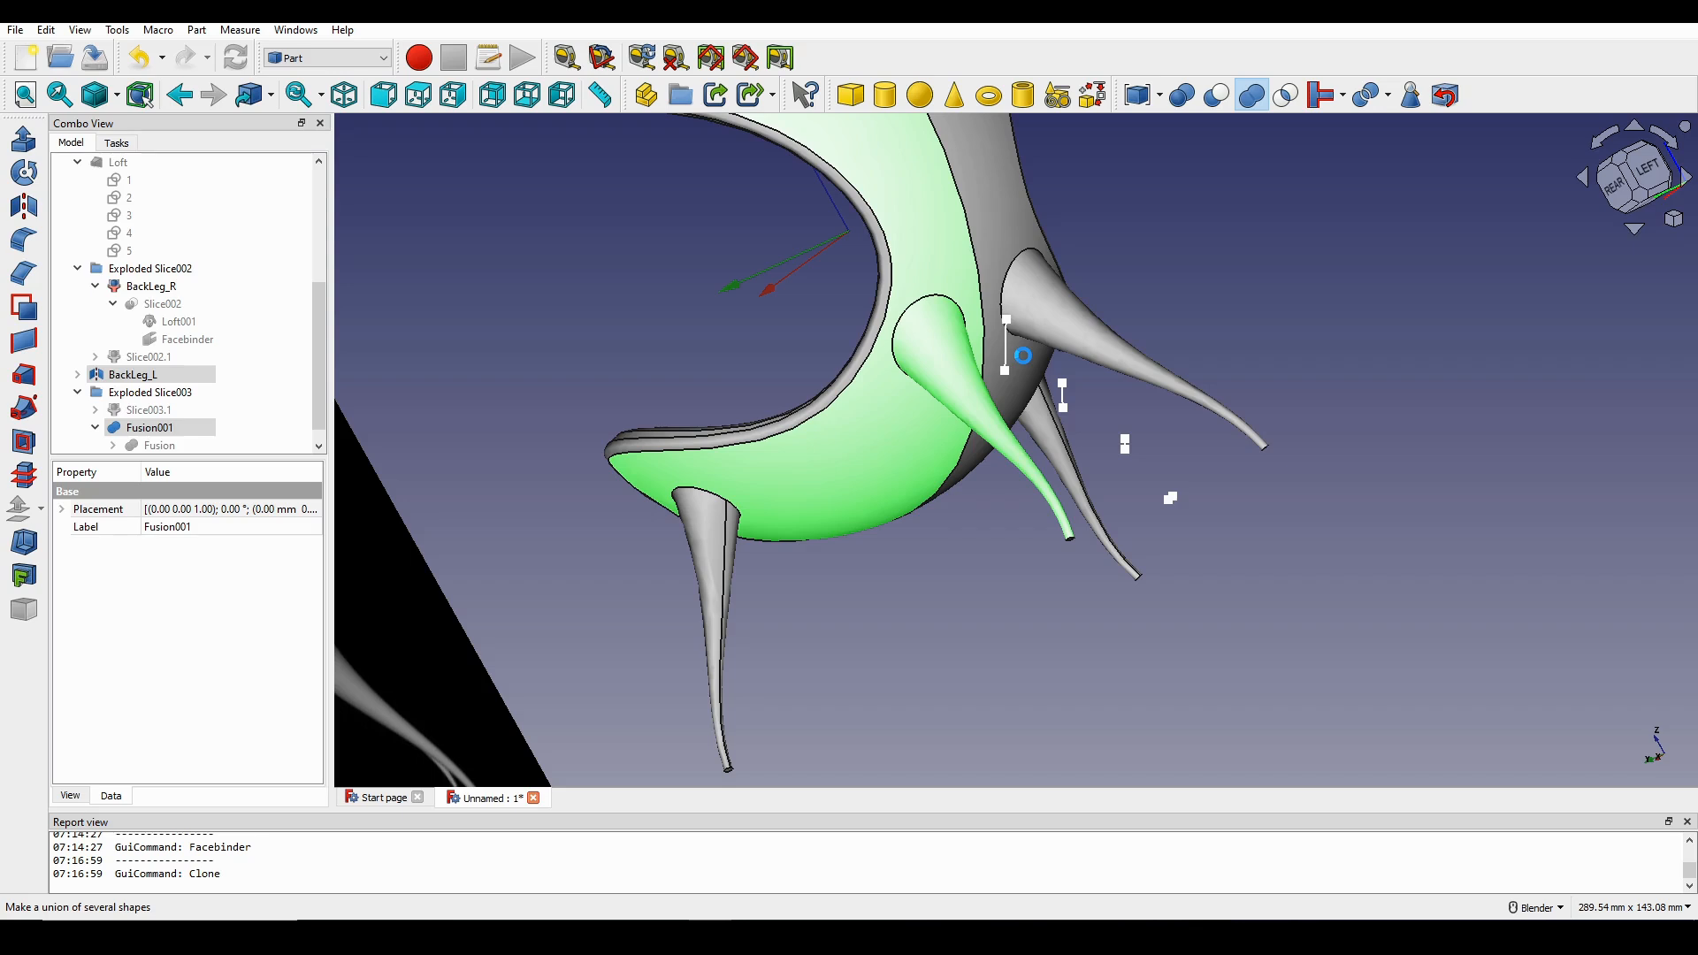
Fuse BackLeg_R with the combined chair body using a Boolean union.
{"action": "middle_click_drag", "start_coordinate": [1023, 361], "coordinate": [966, 391]}
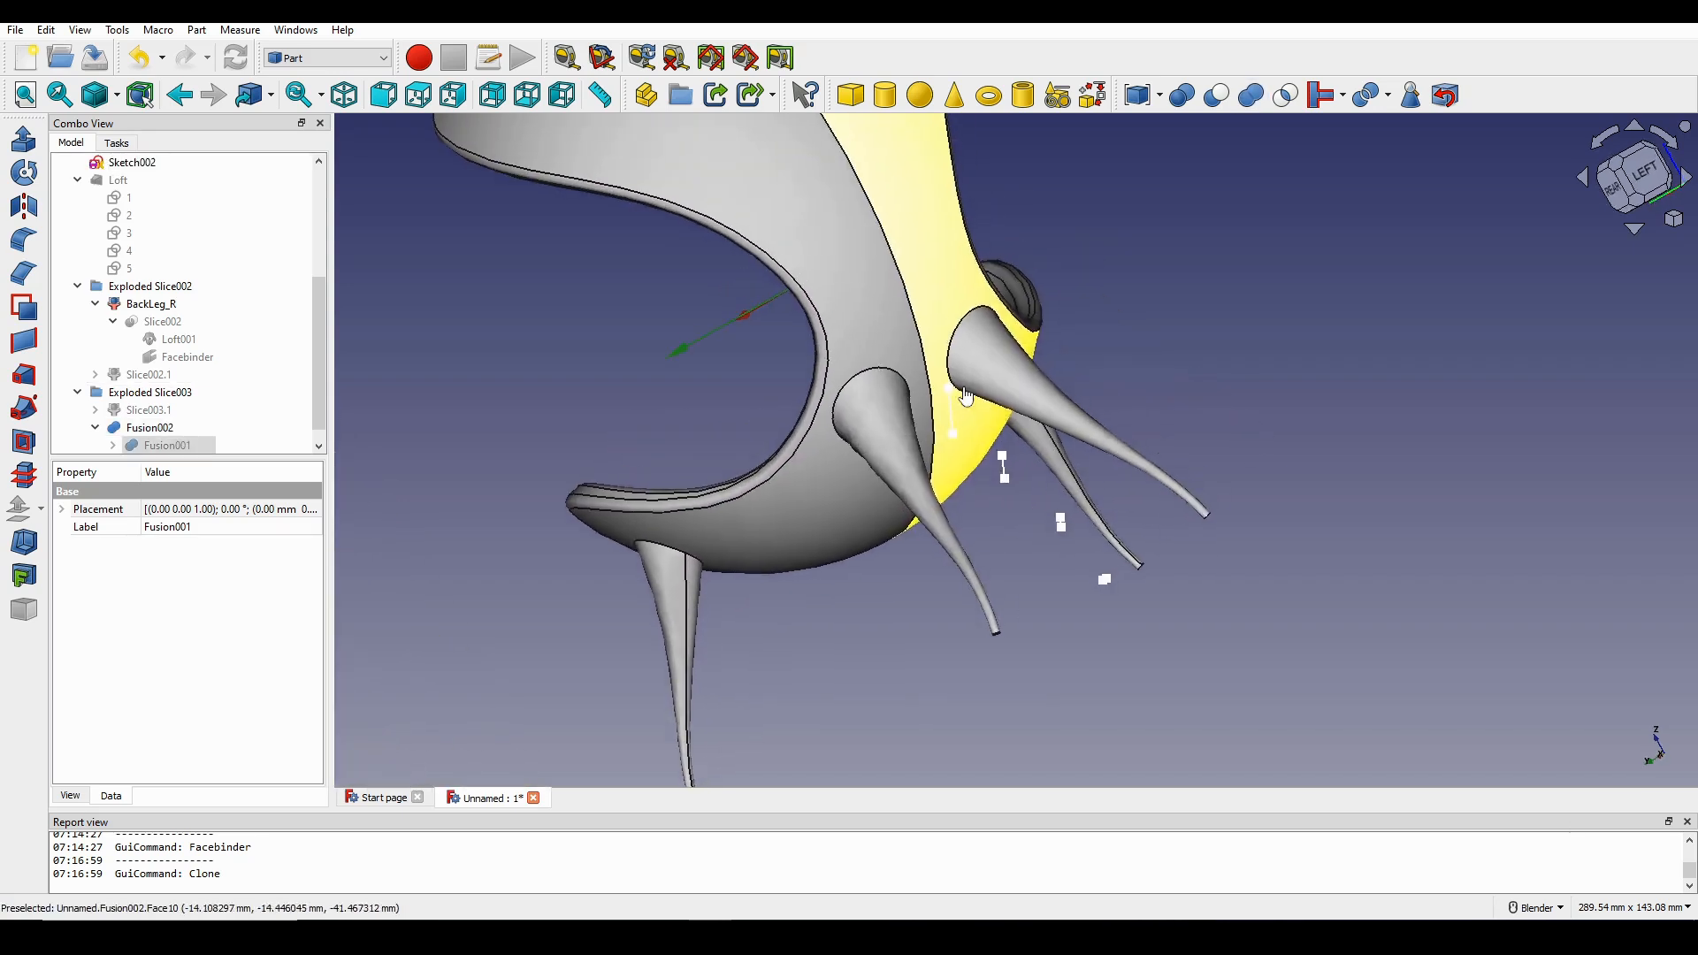
{"action": "left_click", "coordinate": [883, 329]}
{"action": "left_click", "coordinate": [1070, 411], "text": "ctrl"}
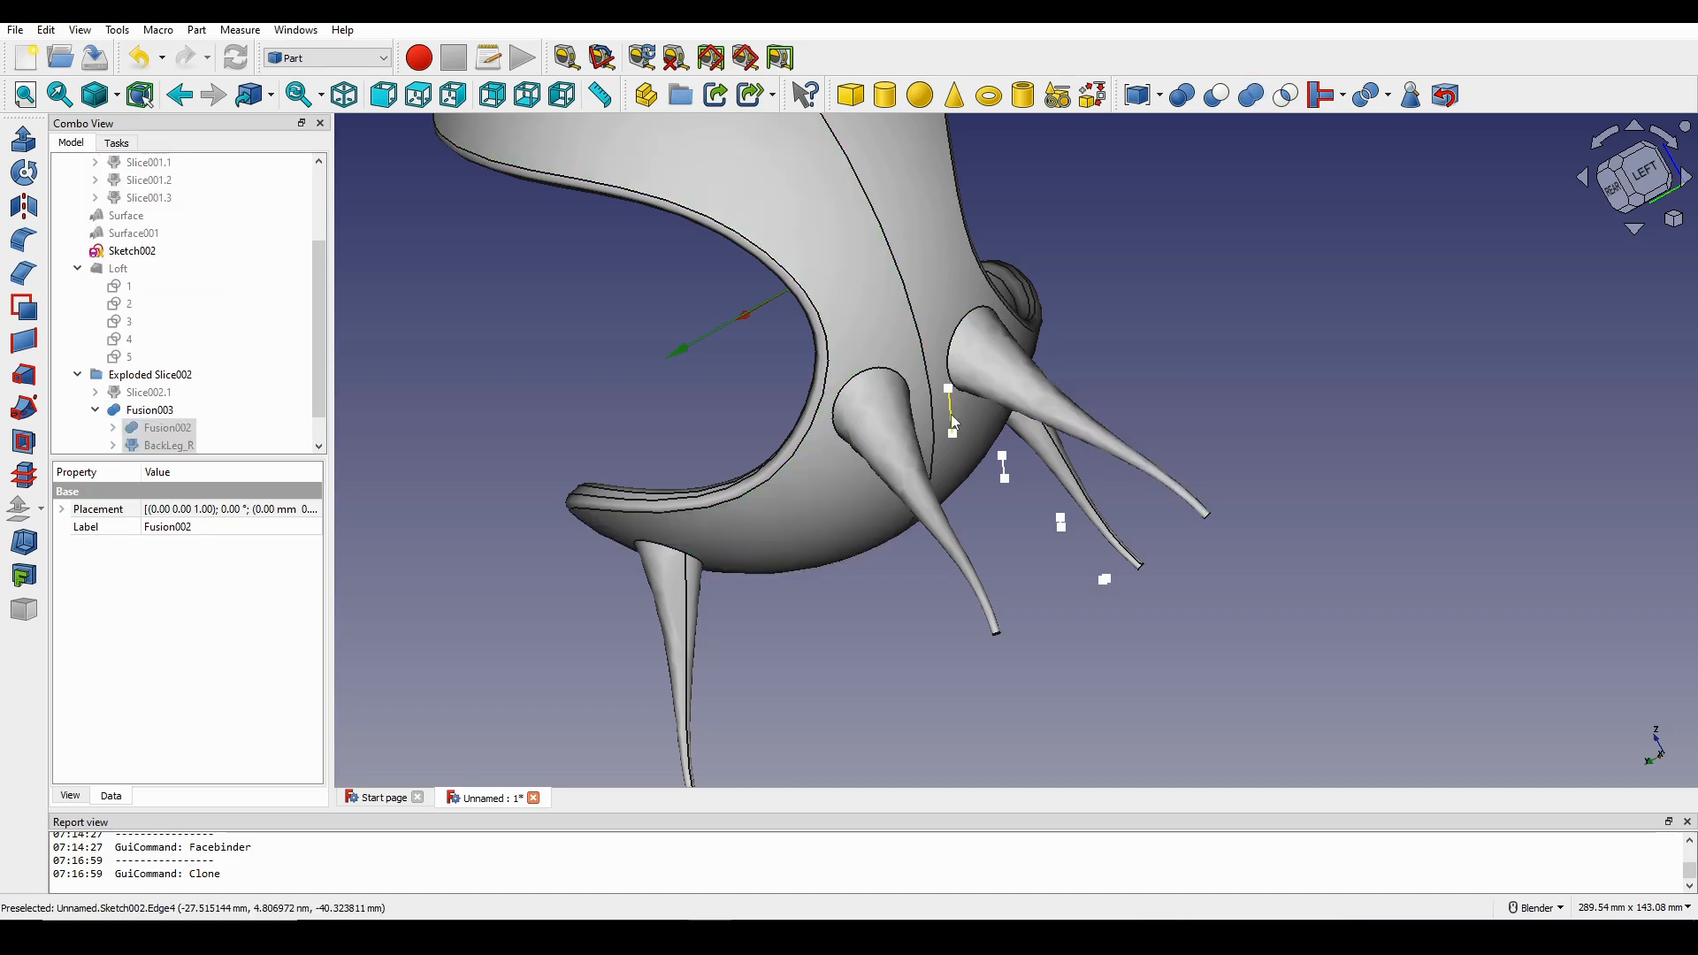
Inspect the fully fused chair from several sides, checking the leg joints and comparing its shape with the reference image.
{"action": "scroll", "coordinate": [952, 414], "scroll_direction": "down", "scroll_amount": 4}
{"action": "middle_click_drag", "start_coordinate": [952, 414], "coordinate": [1409, 385]}
{"action": "middle_click_drag", "start_coordinate": [1062, 421], "coordinate": [1274, 459]}
{"action": "scroll", "coordinate": [1274, 459], "scroll_direction": "up", "scroll_amount": 2}
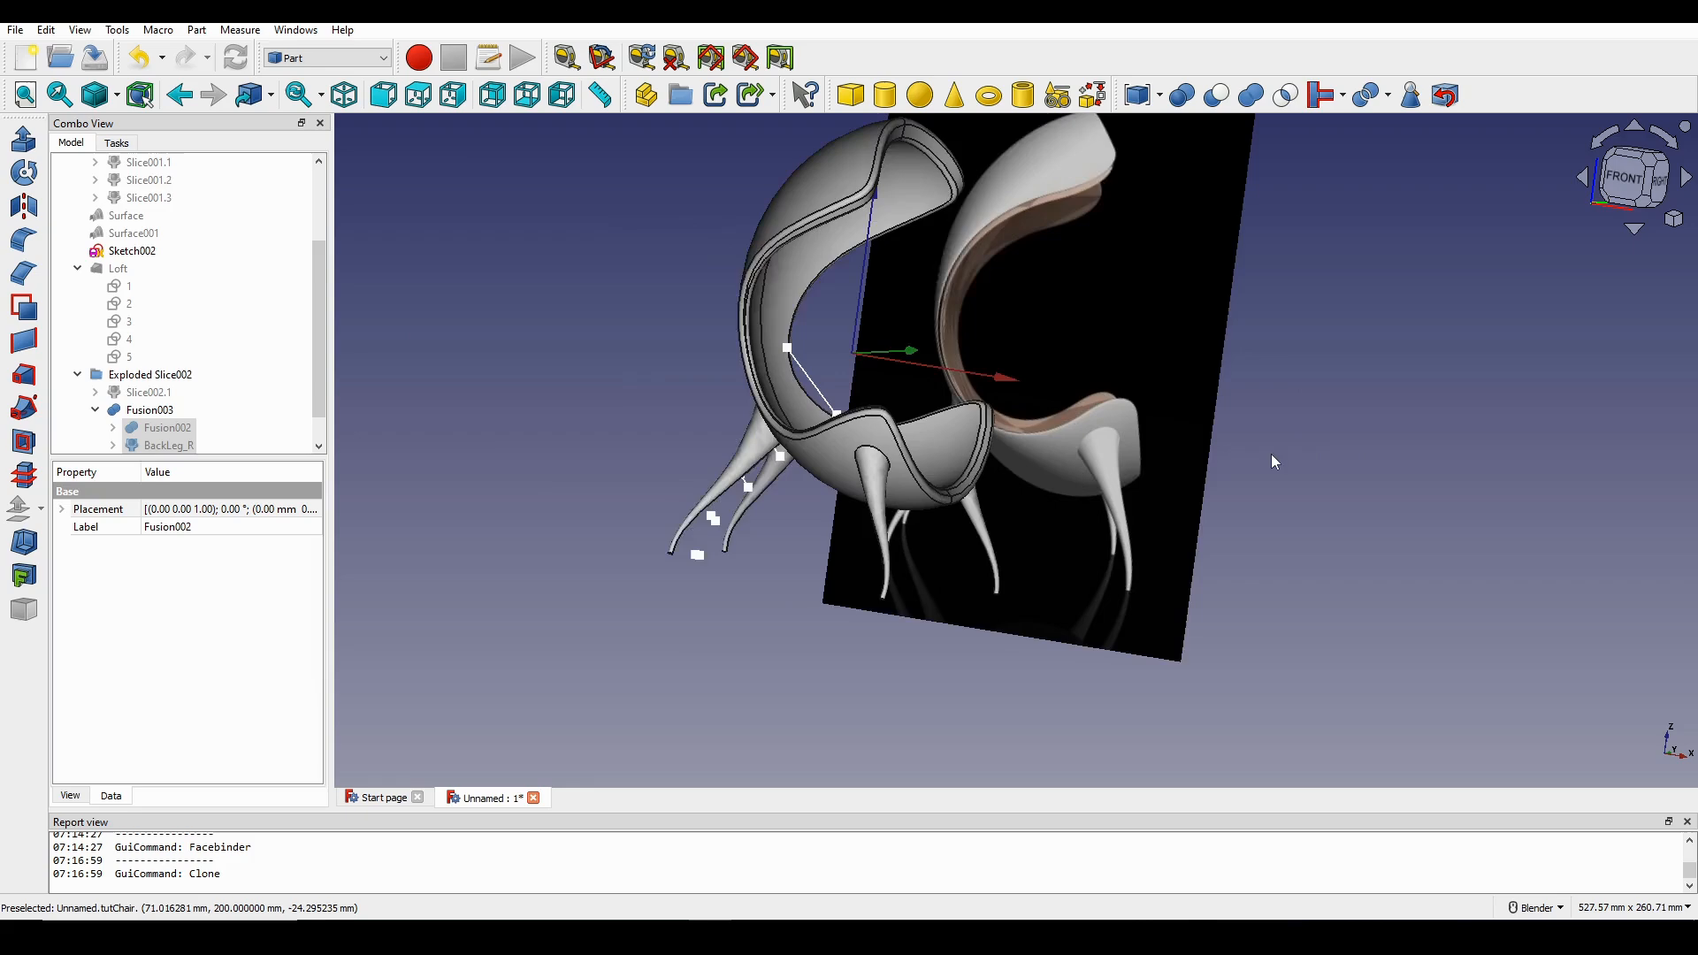
{"action": "middle_click_drag", "start_coordinate": [964, 451], "coordinate": [921, 402]}
{"action": "scroll", "coordinate": [921, 402], "scroll_direction": "up", "scroll_amount": 1}
{"action": "middle_click_drag", "start_coordinate": [769, 465], "coordinate": [815, 398]}
{"action": "scroll", "coordinate": [926, 446], "scroll_direction": "up", "scroll_amount": 2}
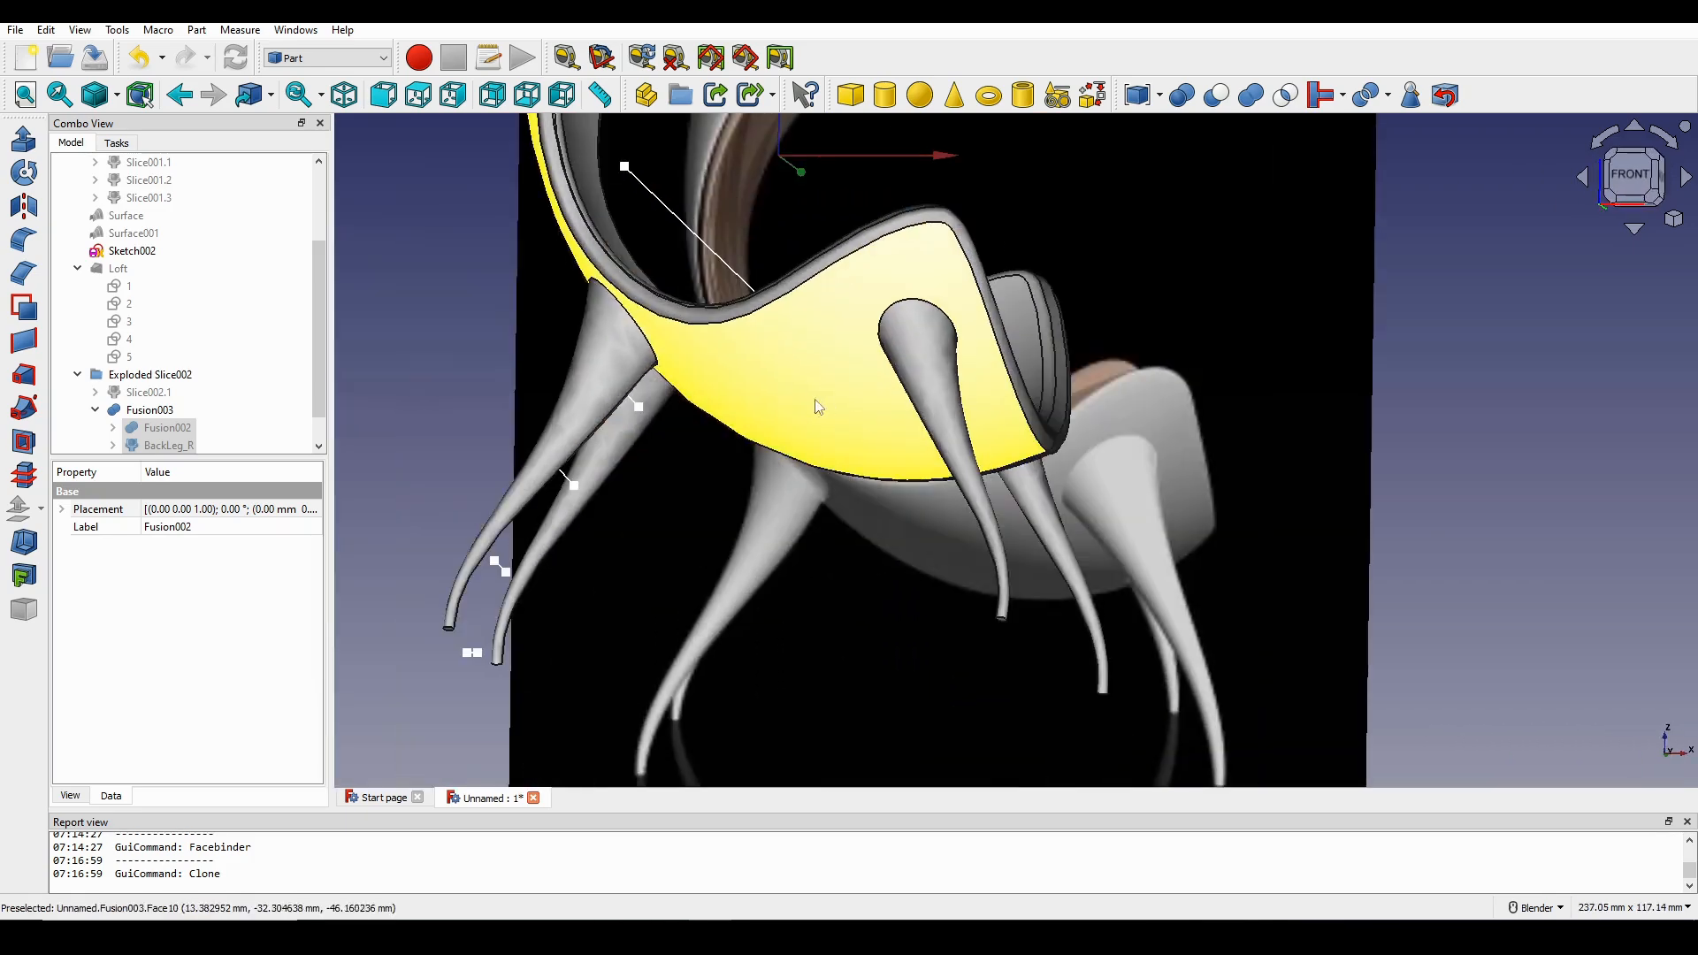
{"action": "scroll", "coordinate": [220, 382], "scroll_direction": "down", "scroll_amount": 1}
Rename the final fused body Fusion003 as Chair.
{"action": "left_click", "coordinate": [808, 379]}
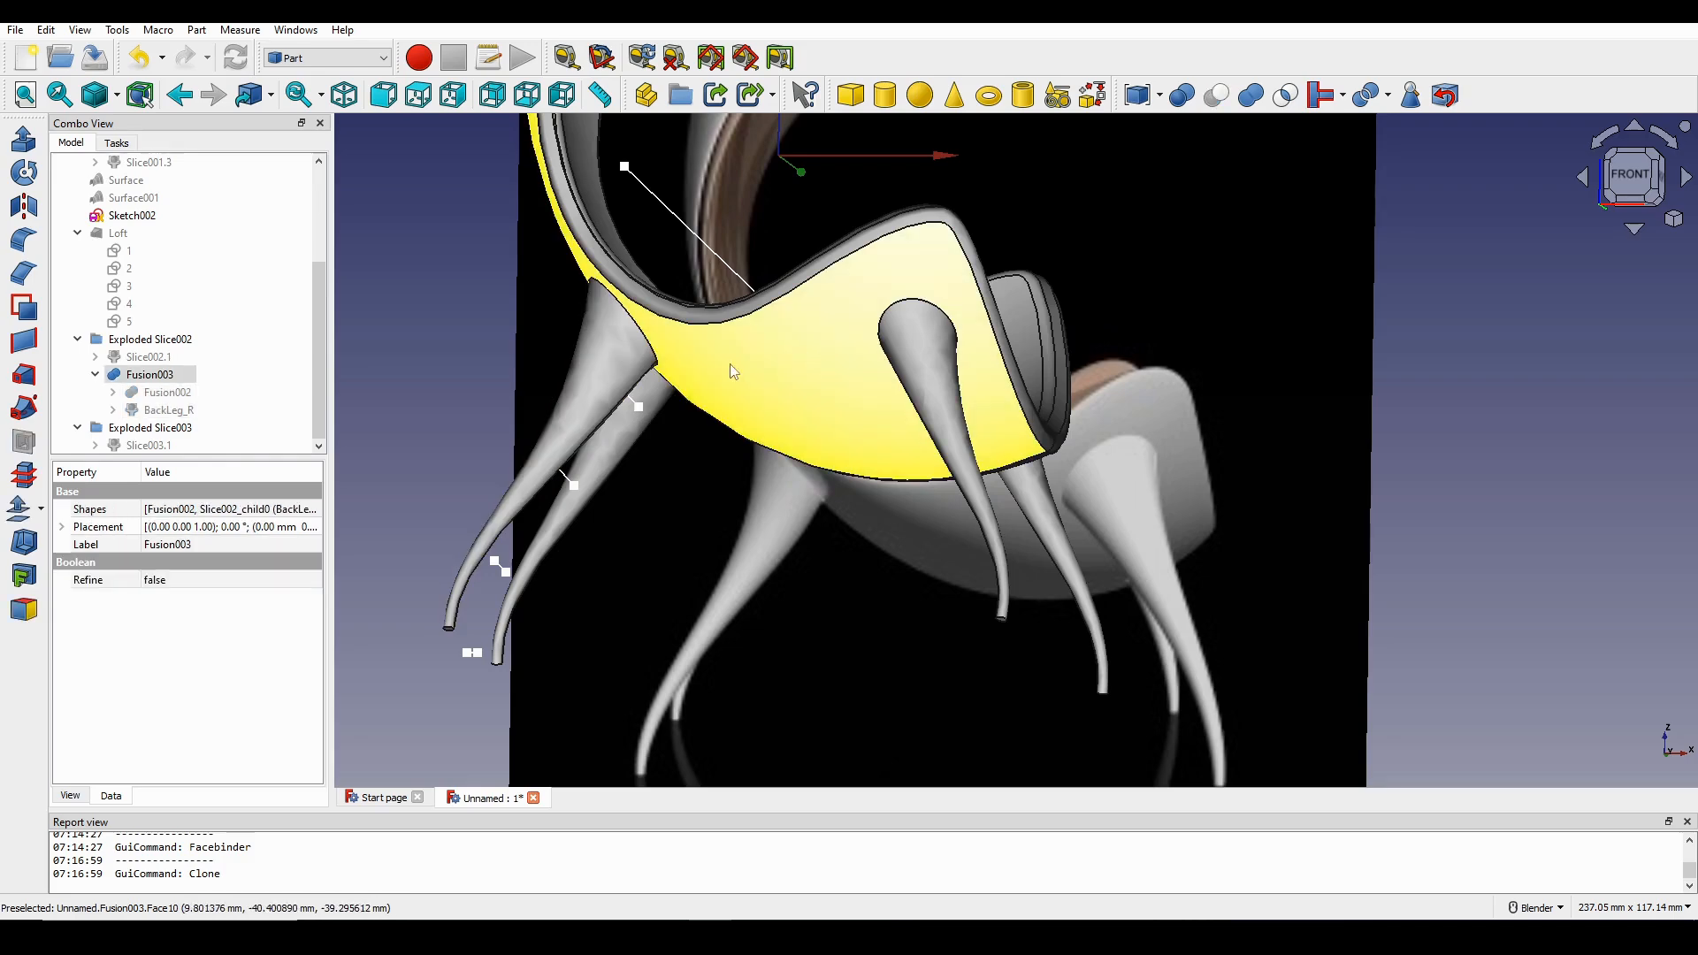
{"action": "left_click", "coordinate": [80, 428]}
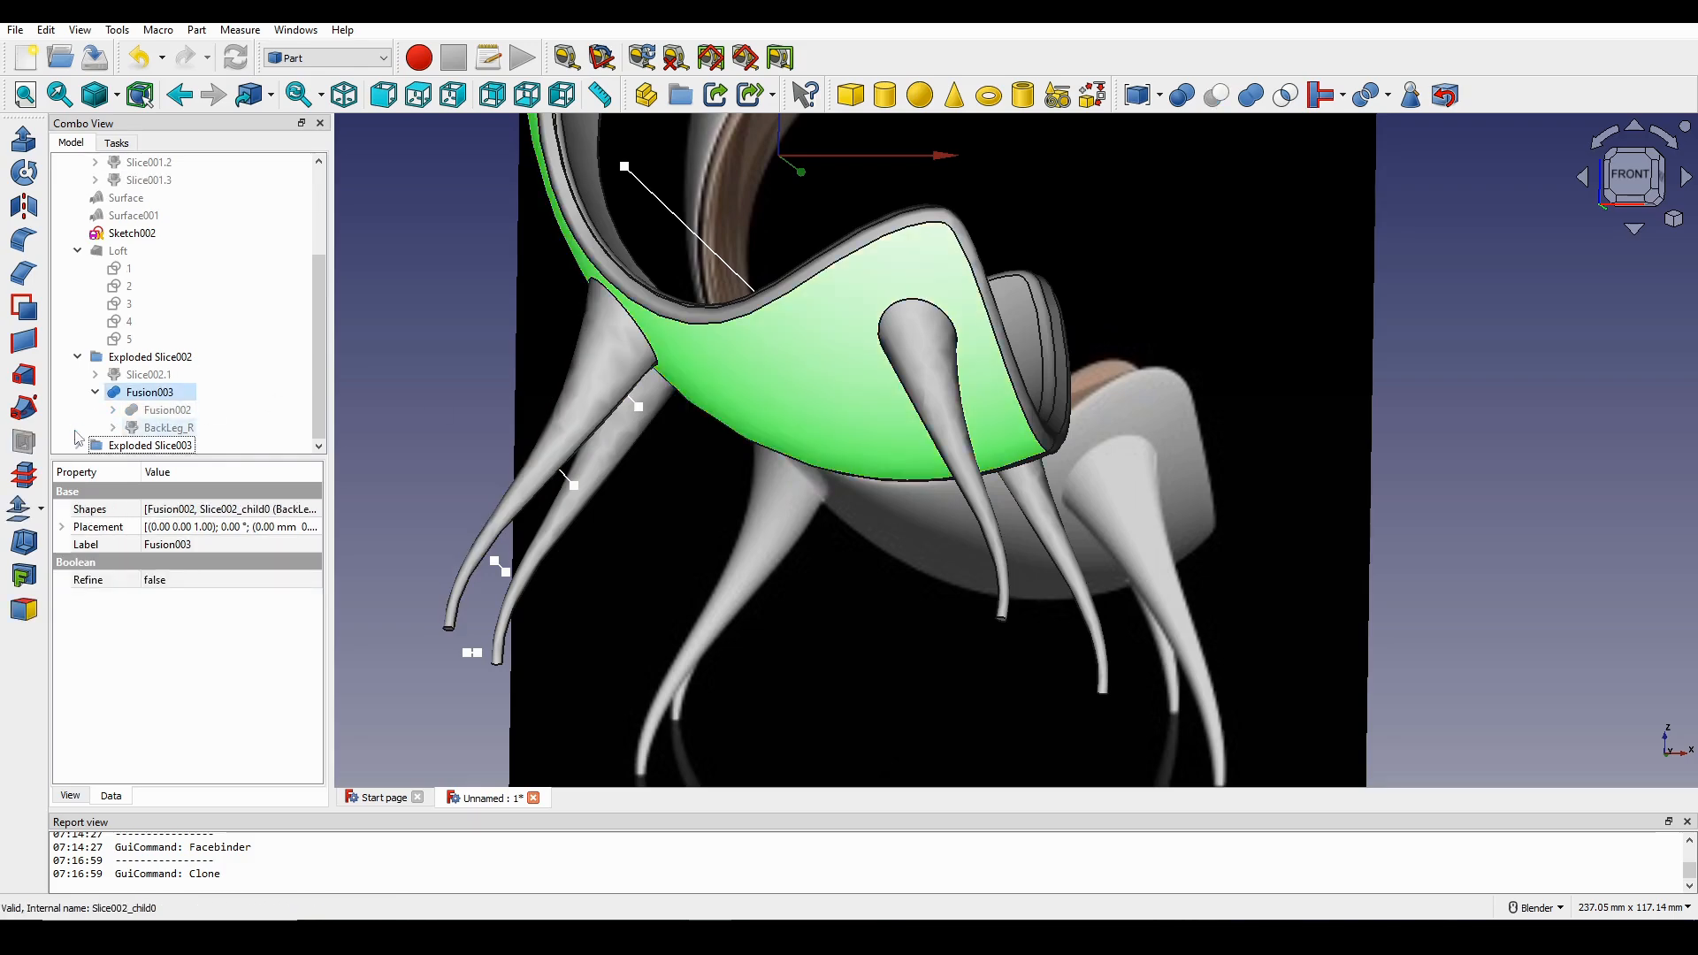
{"action": "right_click", "coordinate": [147, 393]}
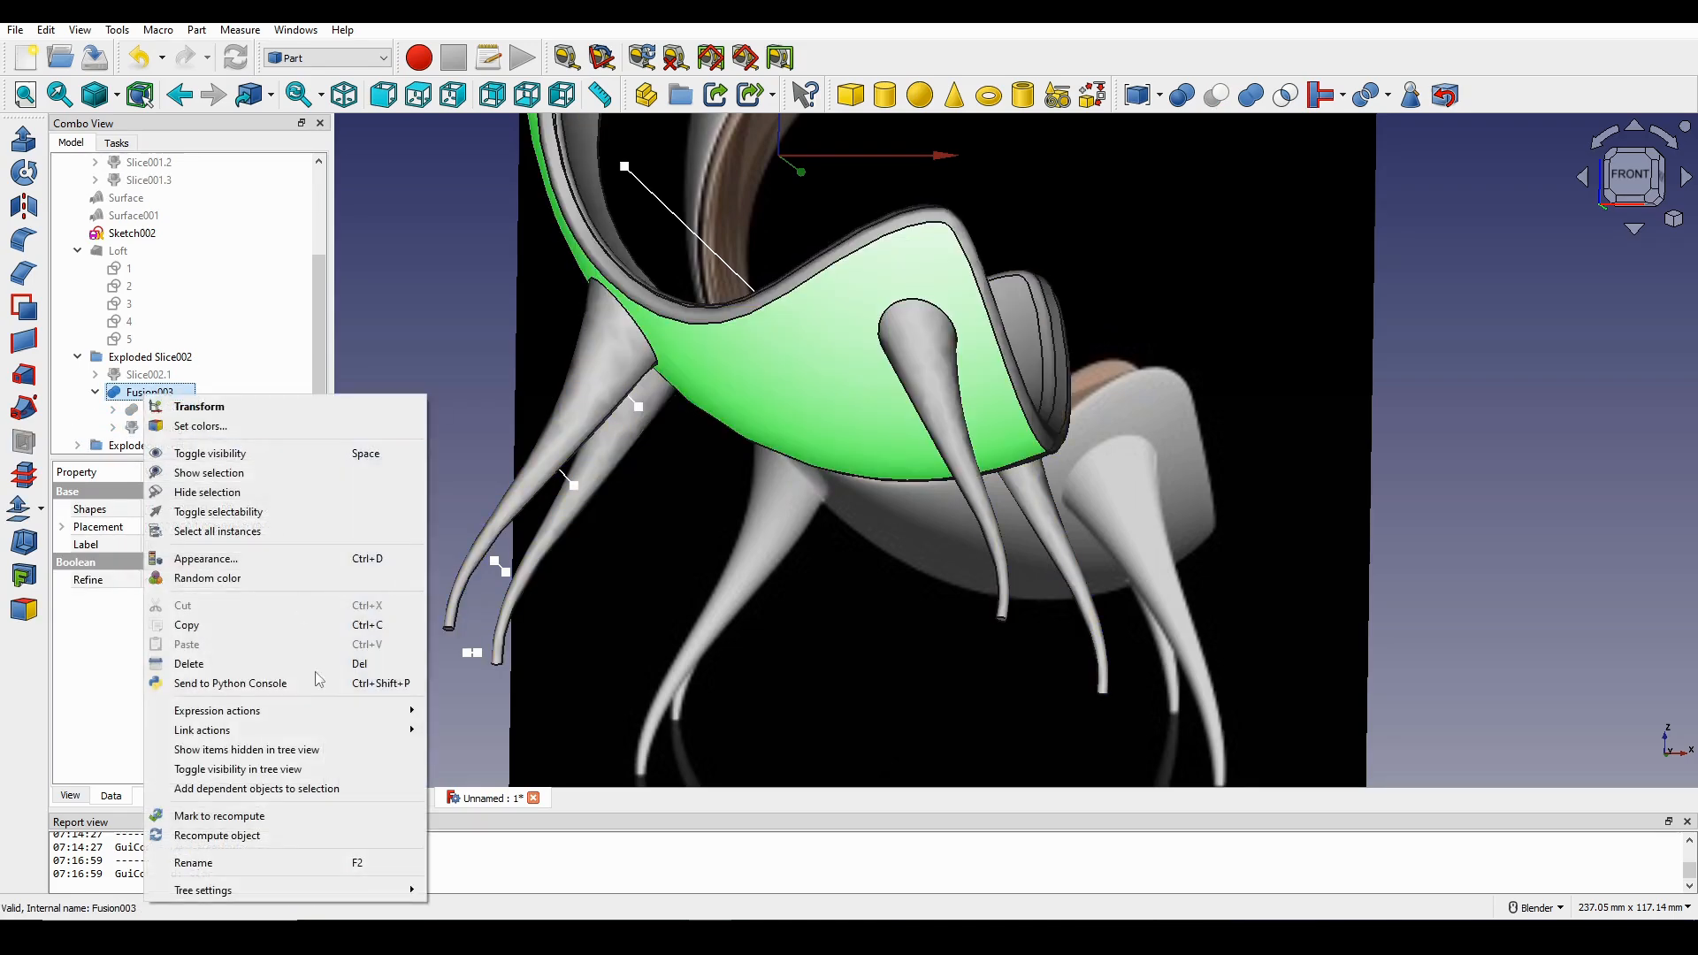
{"action": "left_click", "coordinate": [306, 863]}
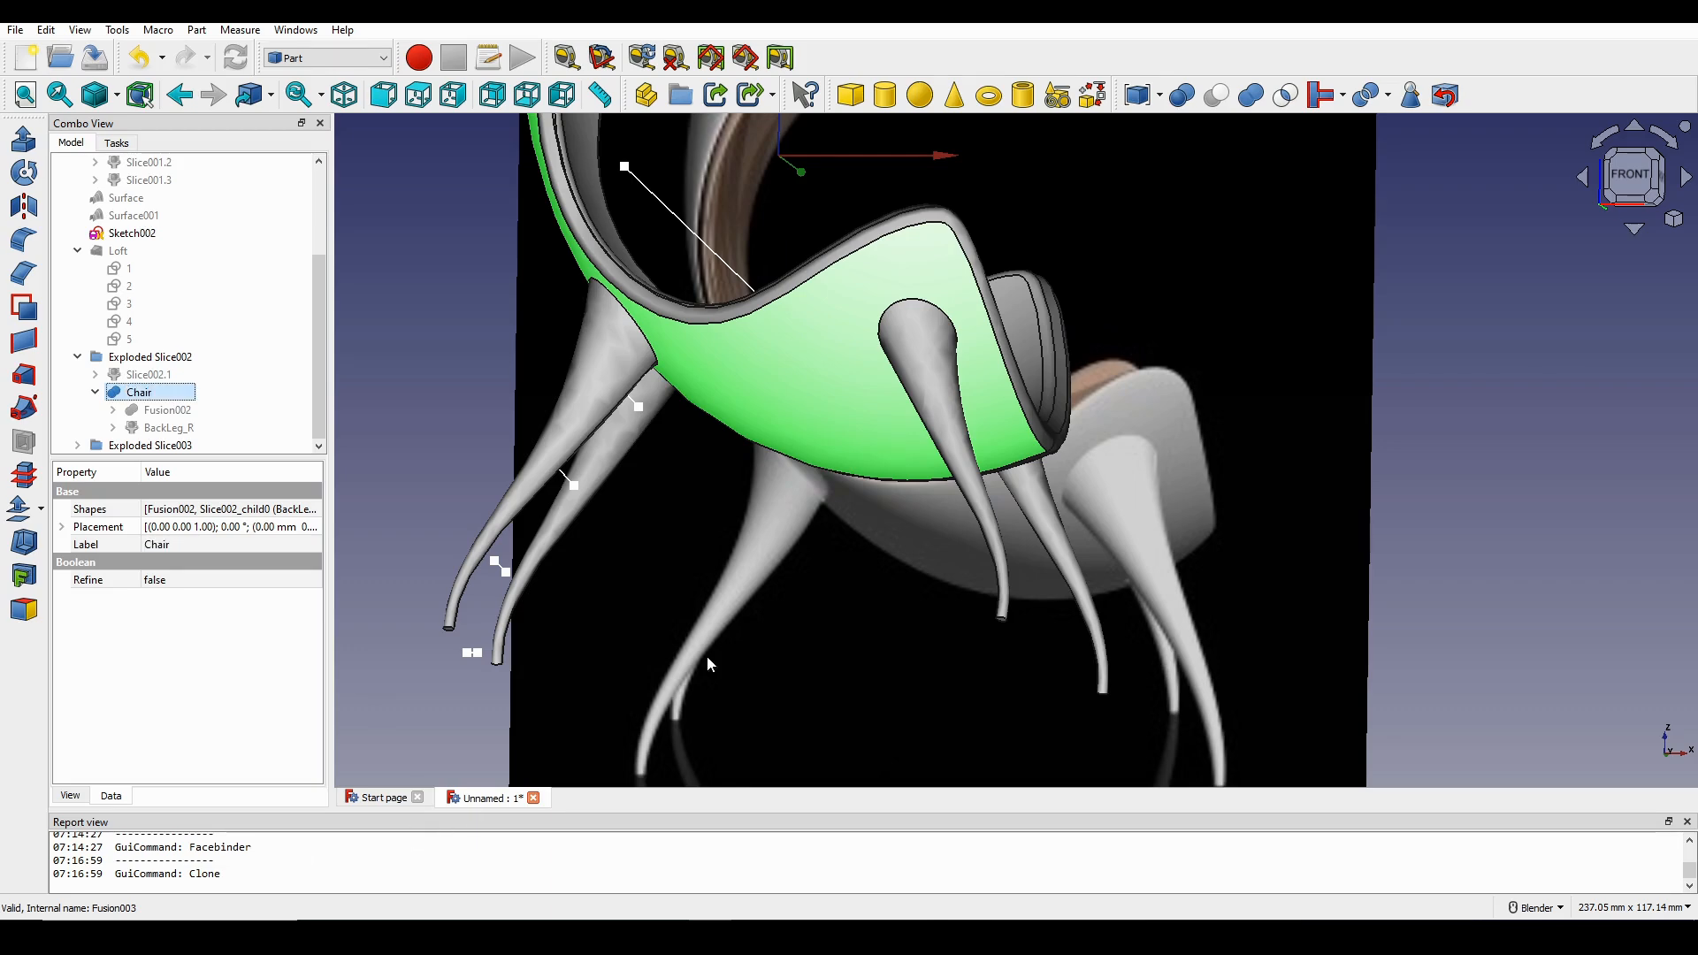
Fillet the four edges where the legs meet the Chair body with a constant radius of 1 mm.
{"action": "middle_click_drag", "start_coordinate": [1018, 354], "coordinate": [810, 382]}
{"action": "scroll", "coordinate": [811, 382], "scroll_direction": "up", "scroll_amount": 3}
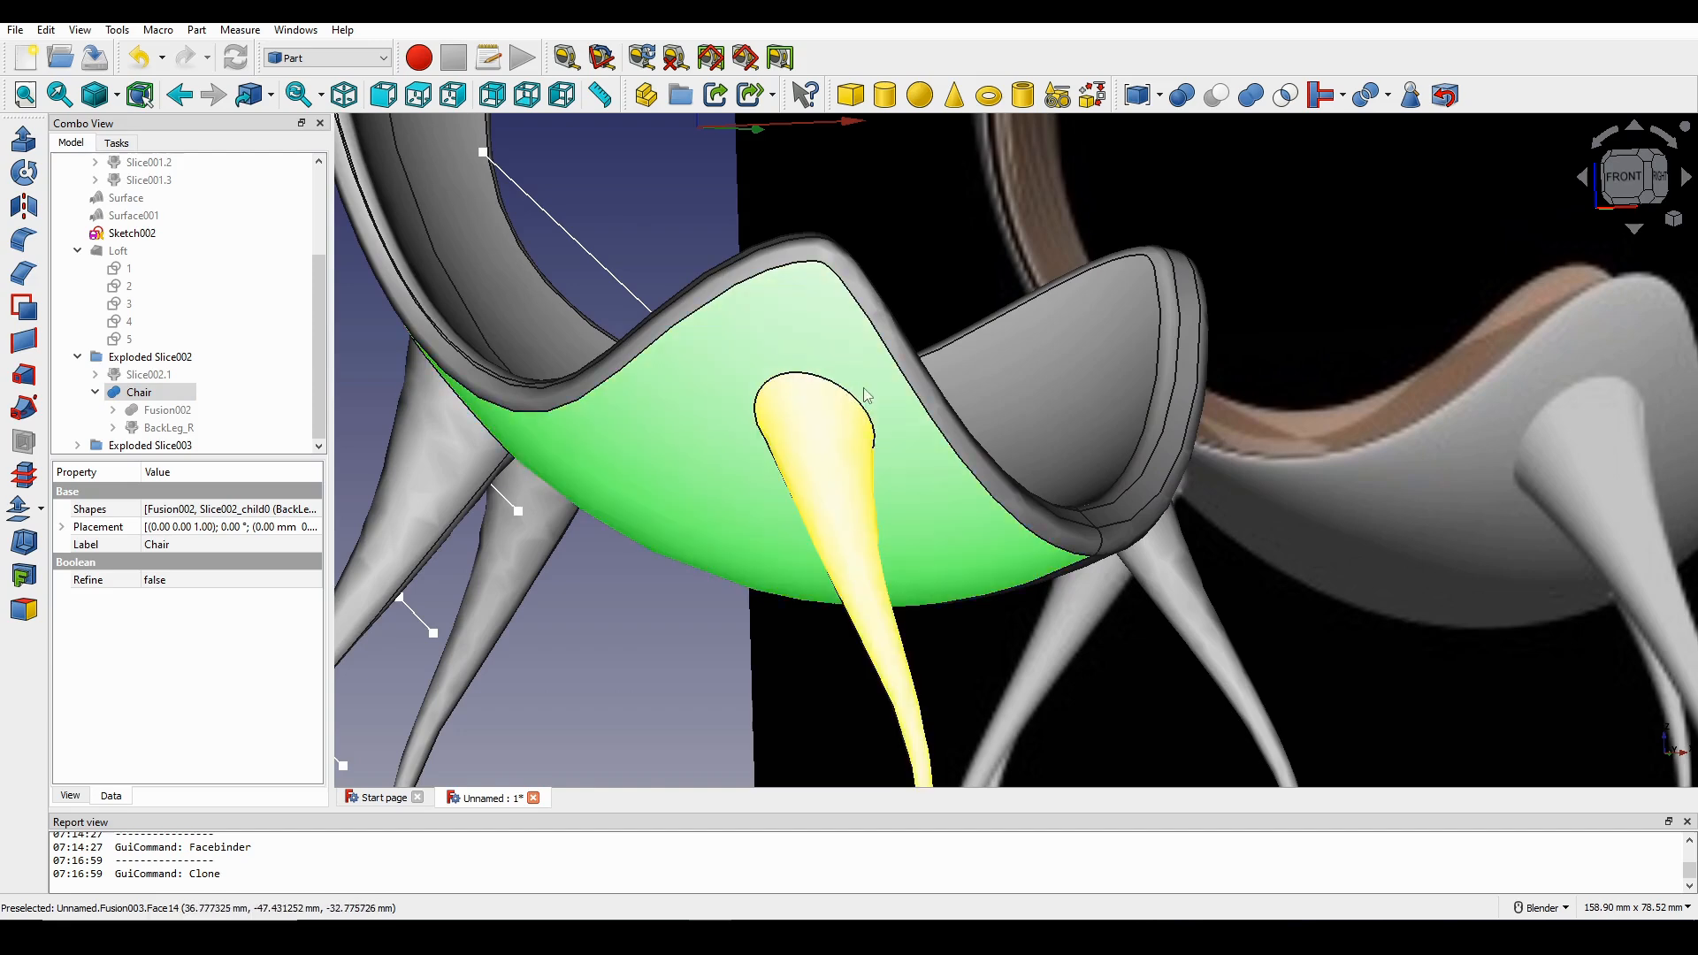
{"action": "scroll", "coordinate": [1078, 422], "scroll_direction": "down", "scroll_amount": 3}
{"action": "left_click", "coordinate": [800, 598]}
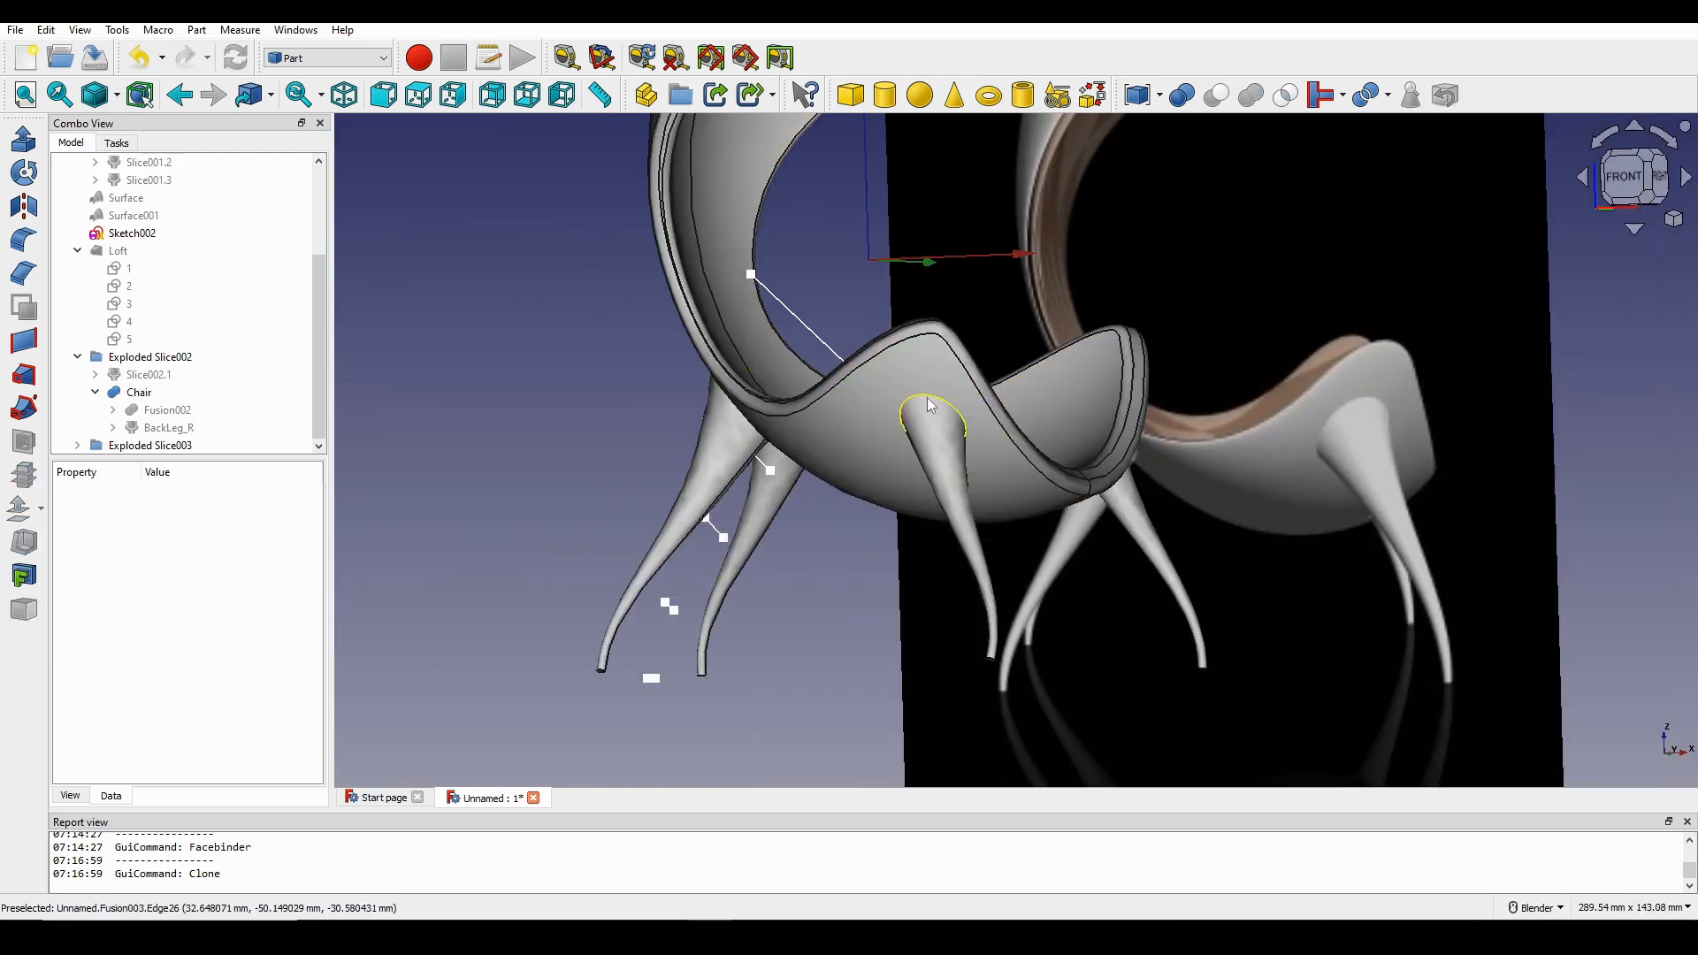
{"action": "left_click", "coordinate": [929, 405]}
{"action": "middle_click_drag", "start_coordinate": [929, 405], "coordinate": [1122, 379]}
{"action": "scroll", "coordinate": [1025, 385], "scroll_direction": "up", "scroll_amount": 2}
{"action": "left_click", "coordinate": [899, 346], "text": "ctrl"}
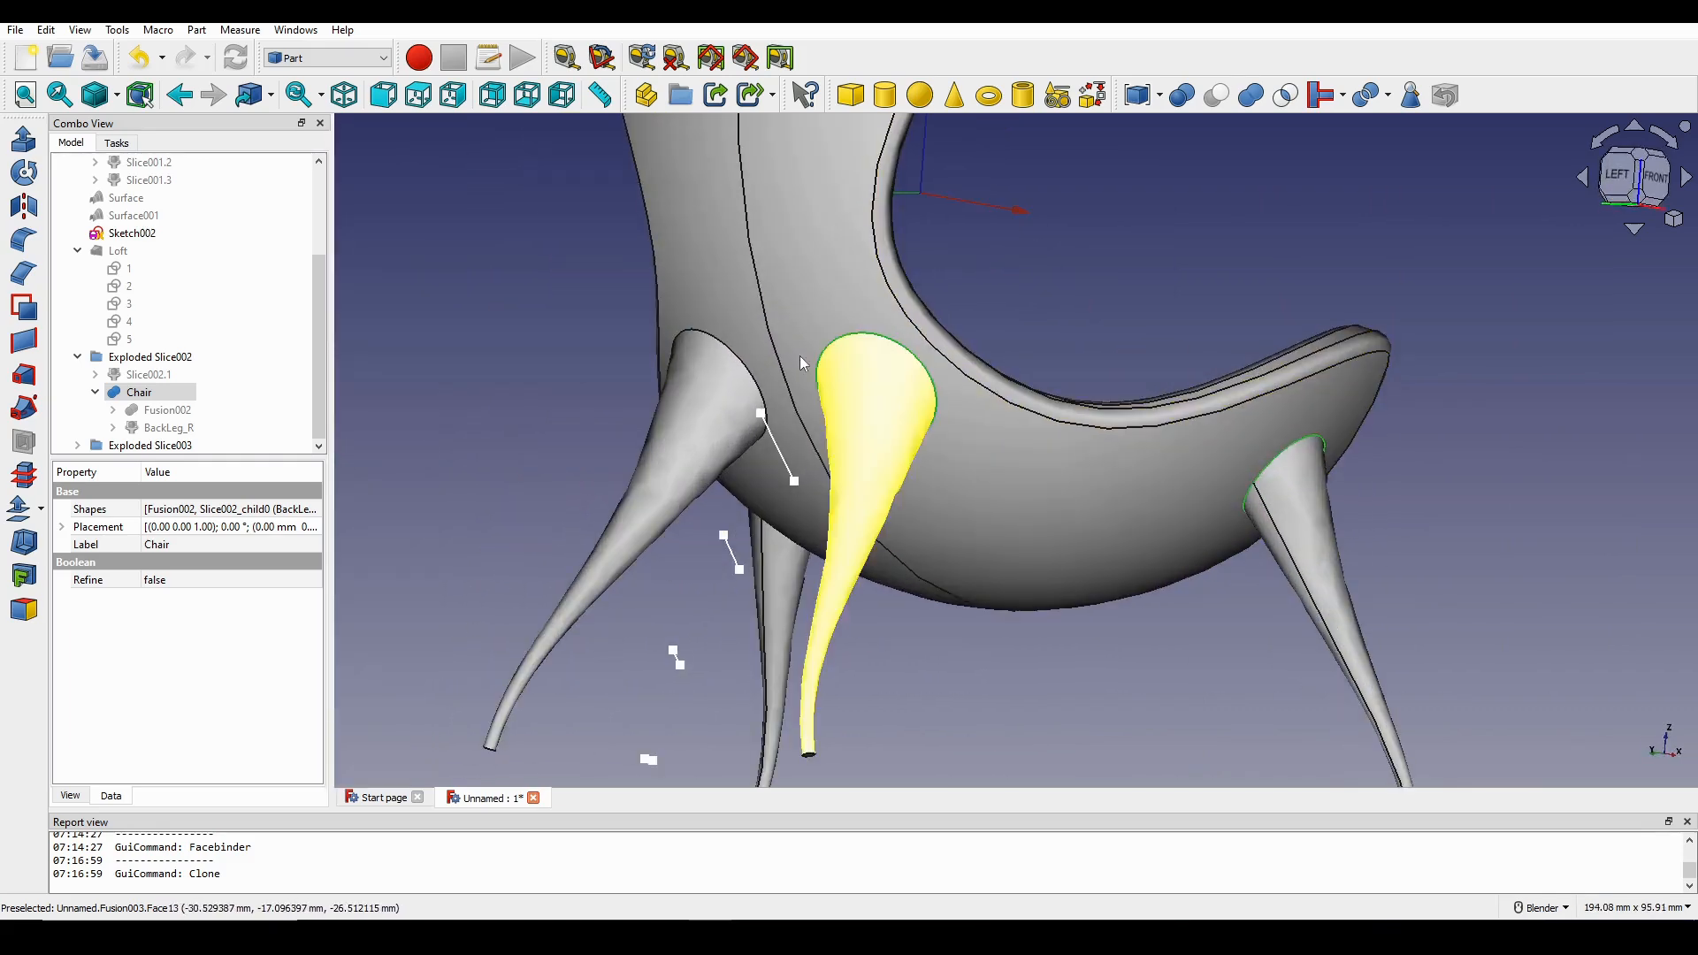
{"action": "middle_click_drag", "start_coordinate": [801, 358], "coordinate": [845, 307]}
{"action": "scroll", "coordinate": [845, 307], "scroll_direction": "up", "scroll_amount": 2}
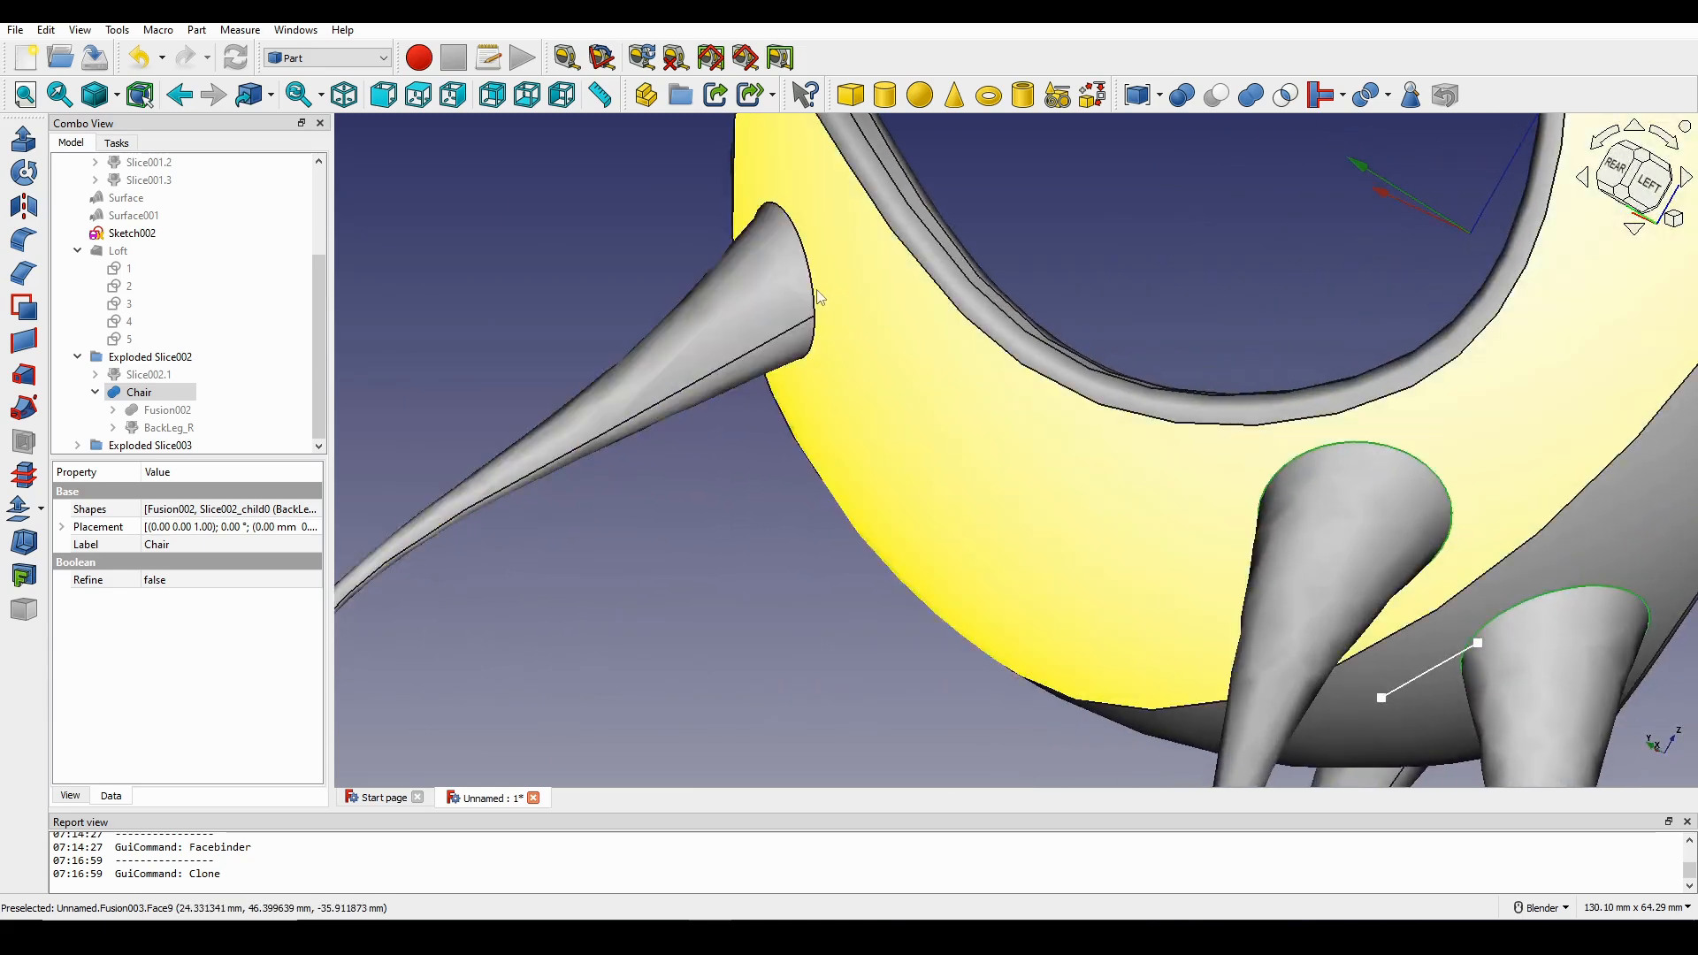
{"action": "left_click", "coordinate": [814, 289], "text": "ctrl"}
{"action": "scroll", "coordinate": [932, 349], "scroll_direction": "down", "scroll_amount": 5}
{"action": "middle_click_drag", "start_coordinate": [1146, 464], "coordinate": [822, 349]}
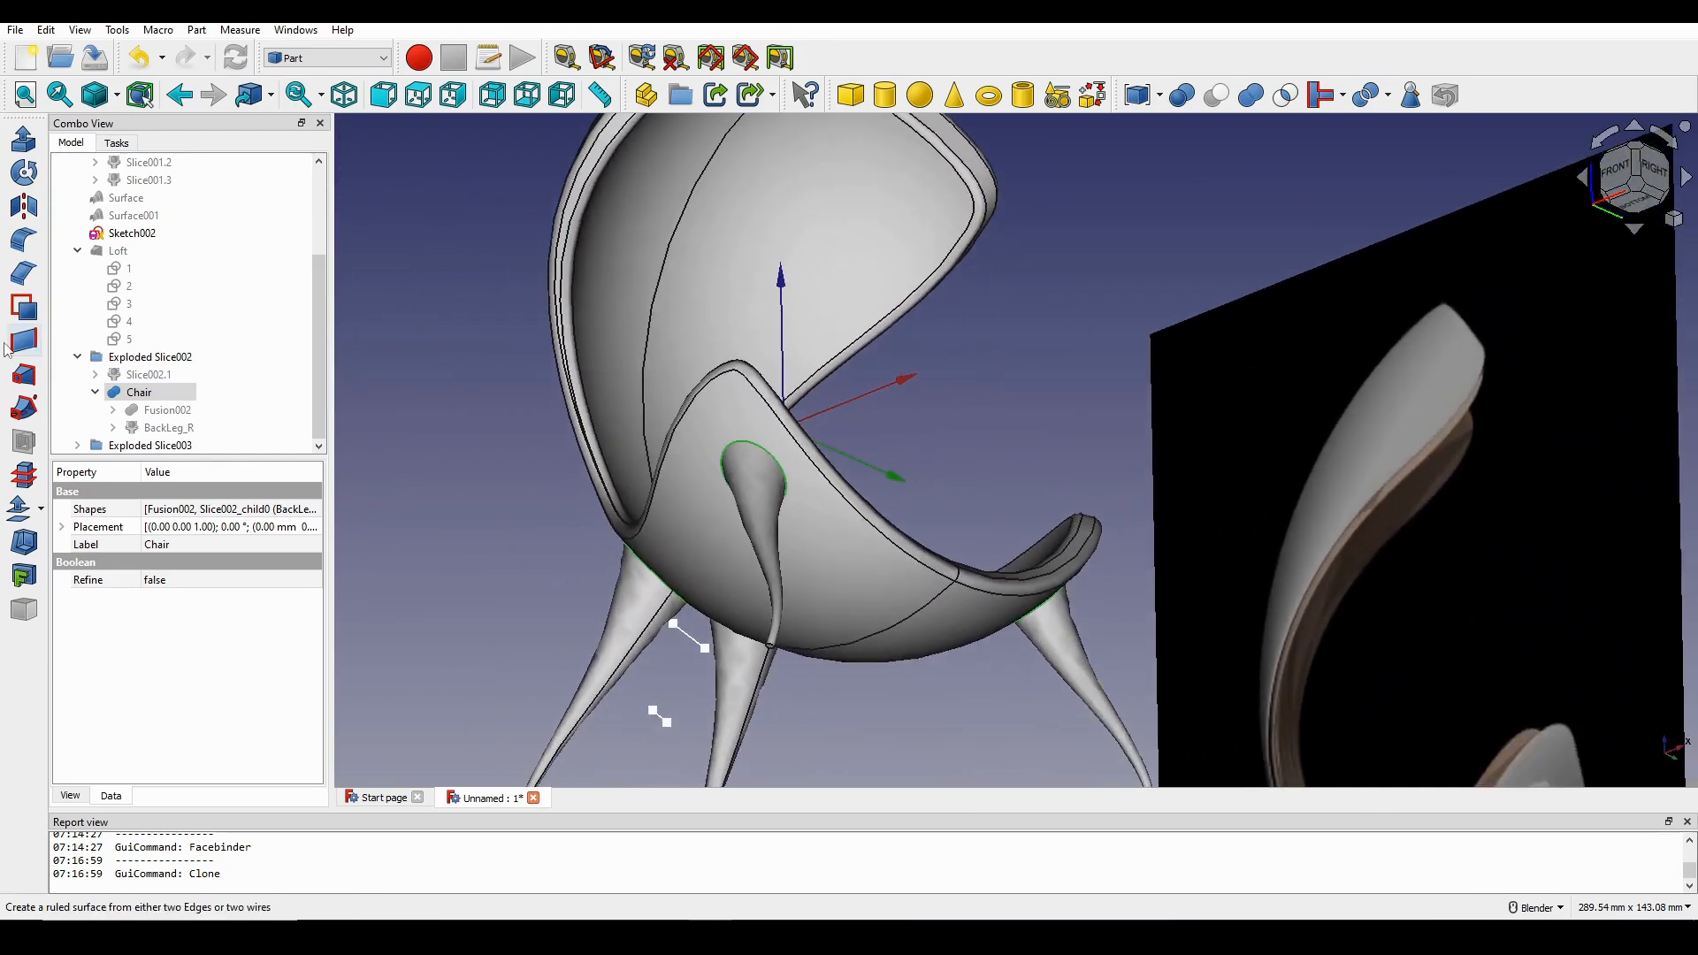
{"action": "left_click", "coordinate": [32, 253]}
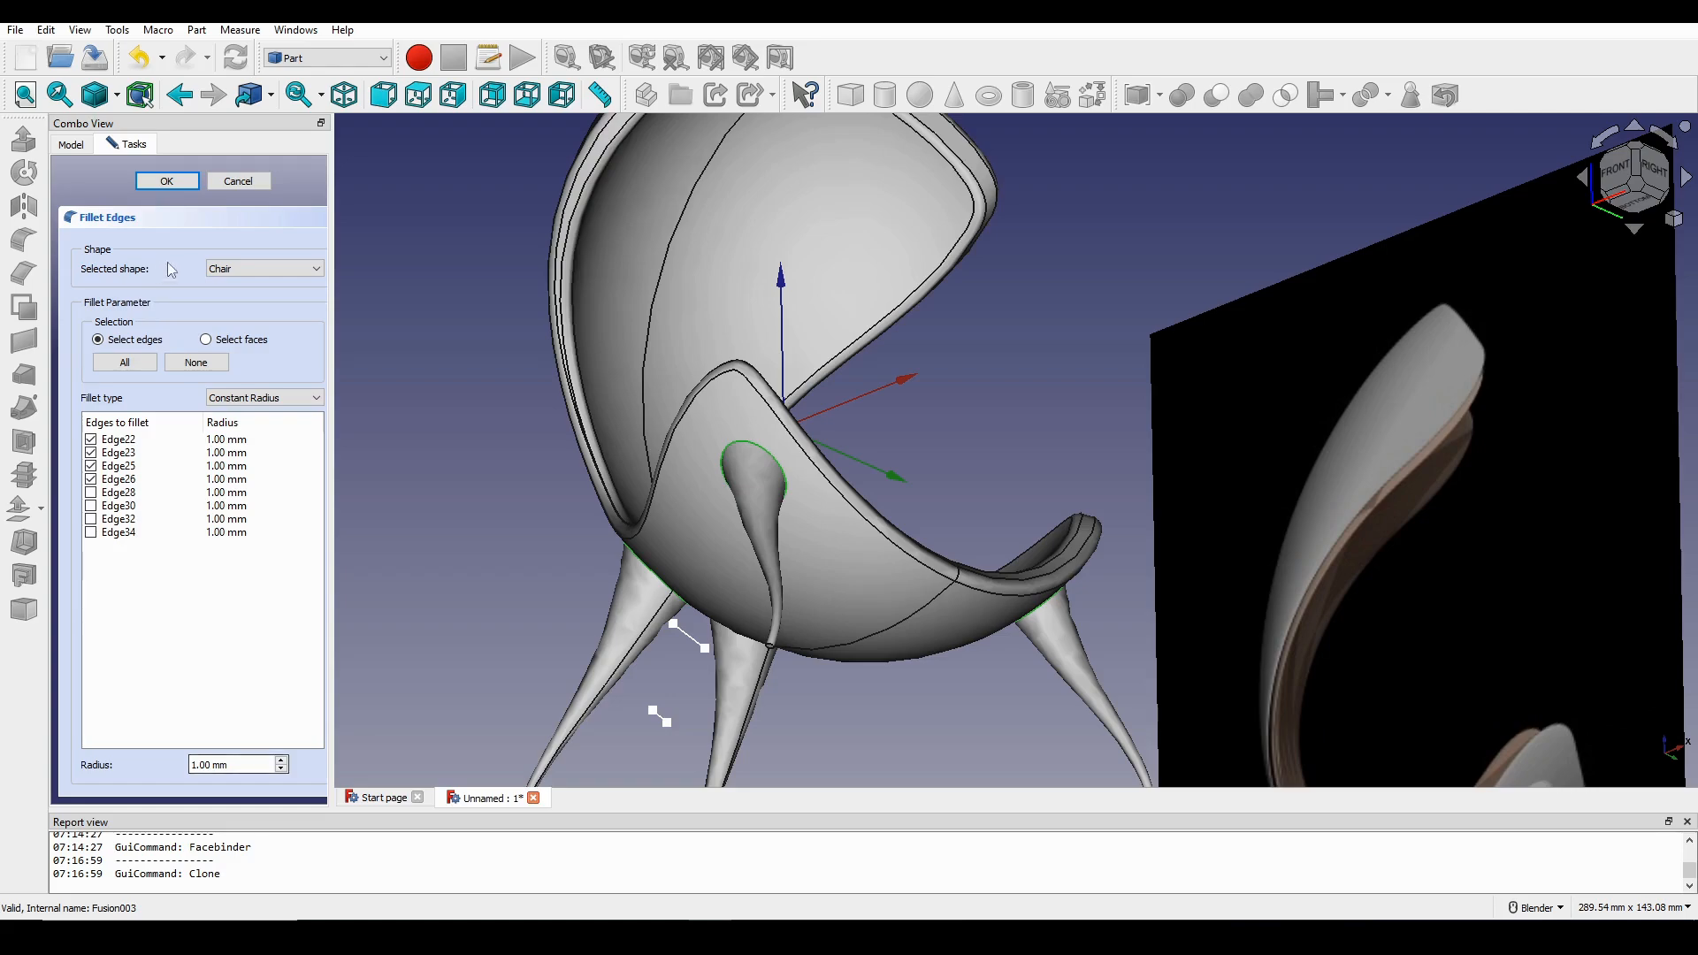
{"action": "left_click", "coordinate": [147, 184]}
Change the radius of the leg-joint fillet Fillet001 to 2 mm.
{"action": "middle_click_drag", "start_coordinate": [893, 407], "coordinate": [1152, 474]}
{"action": "scroll", "coordinate": [182, 390], "scroll_direction": "down", "scroll_amount": 1}
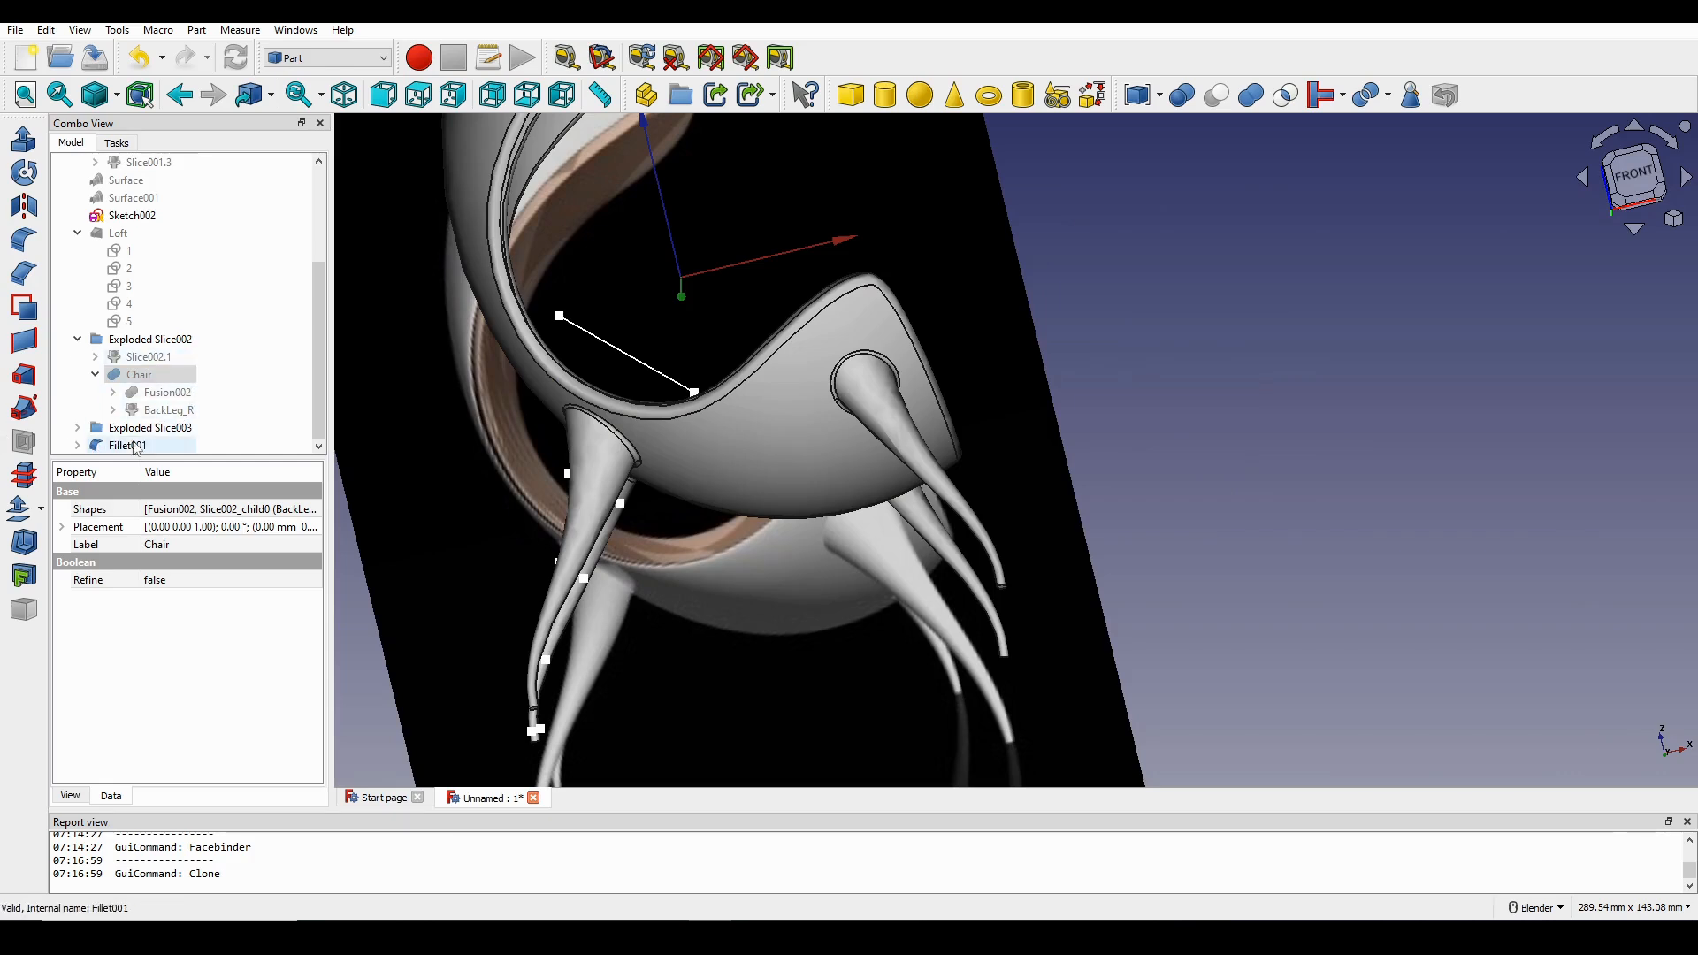
{"action": "double_click", "coordinate": [130, 445]}
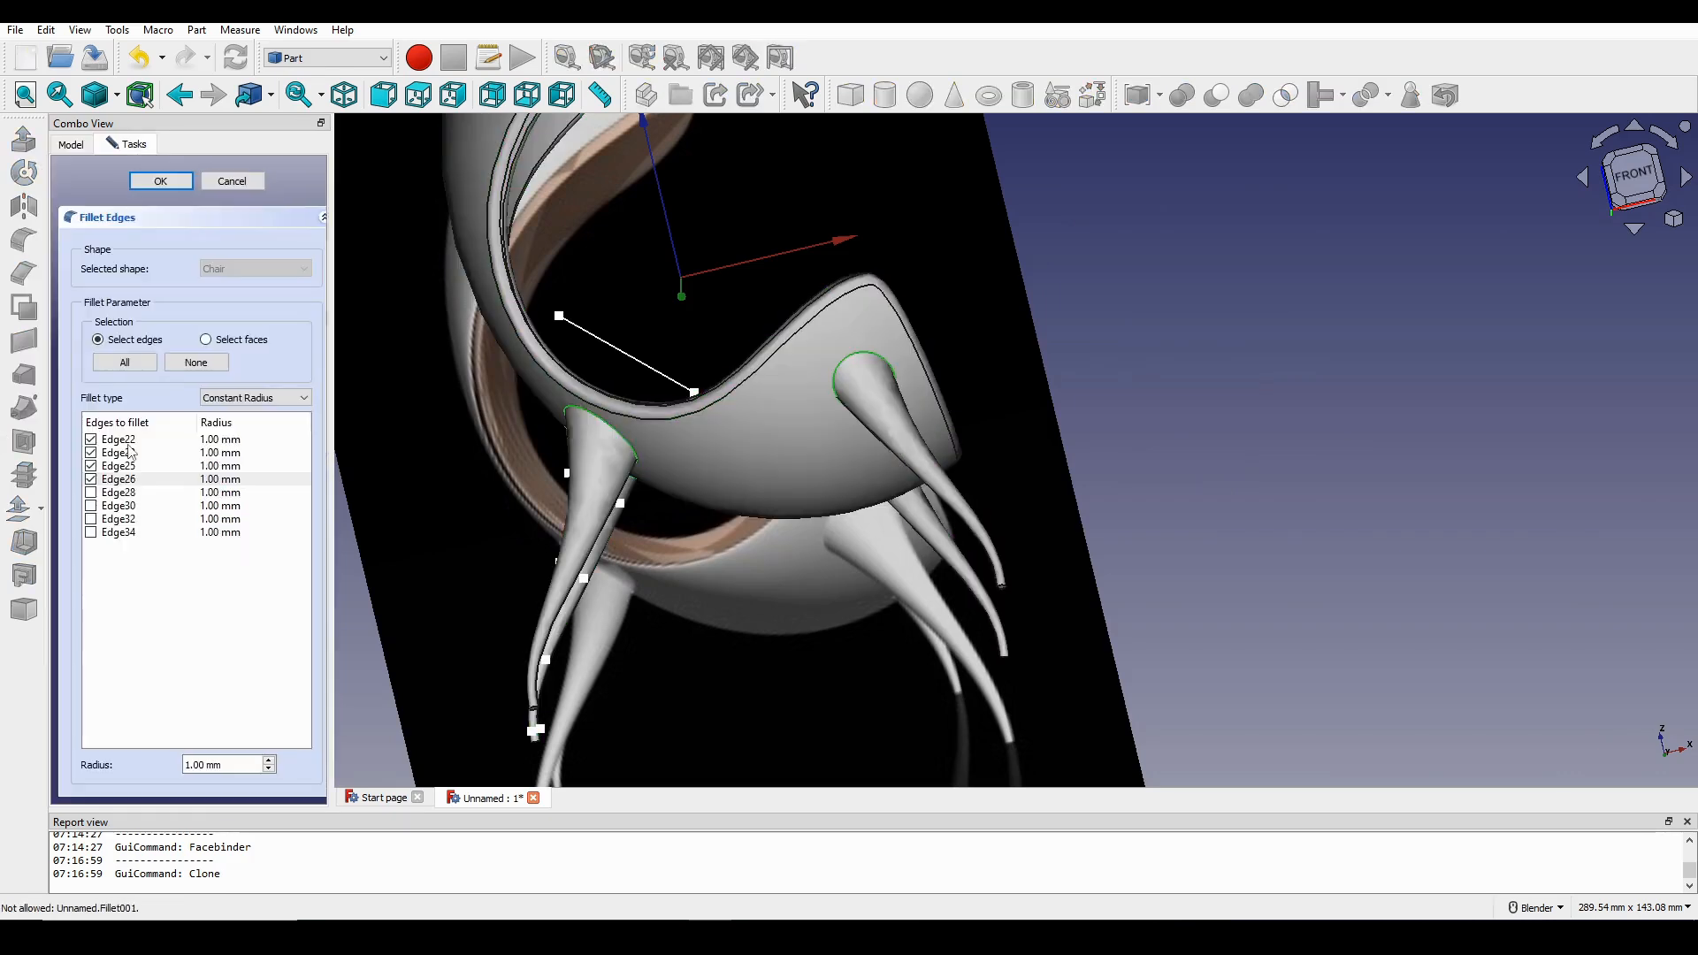
{"action": "right_click", "coordinate": [244, 764]}
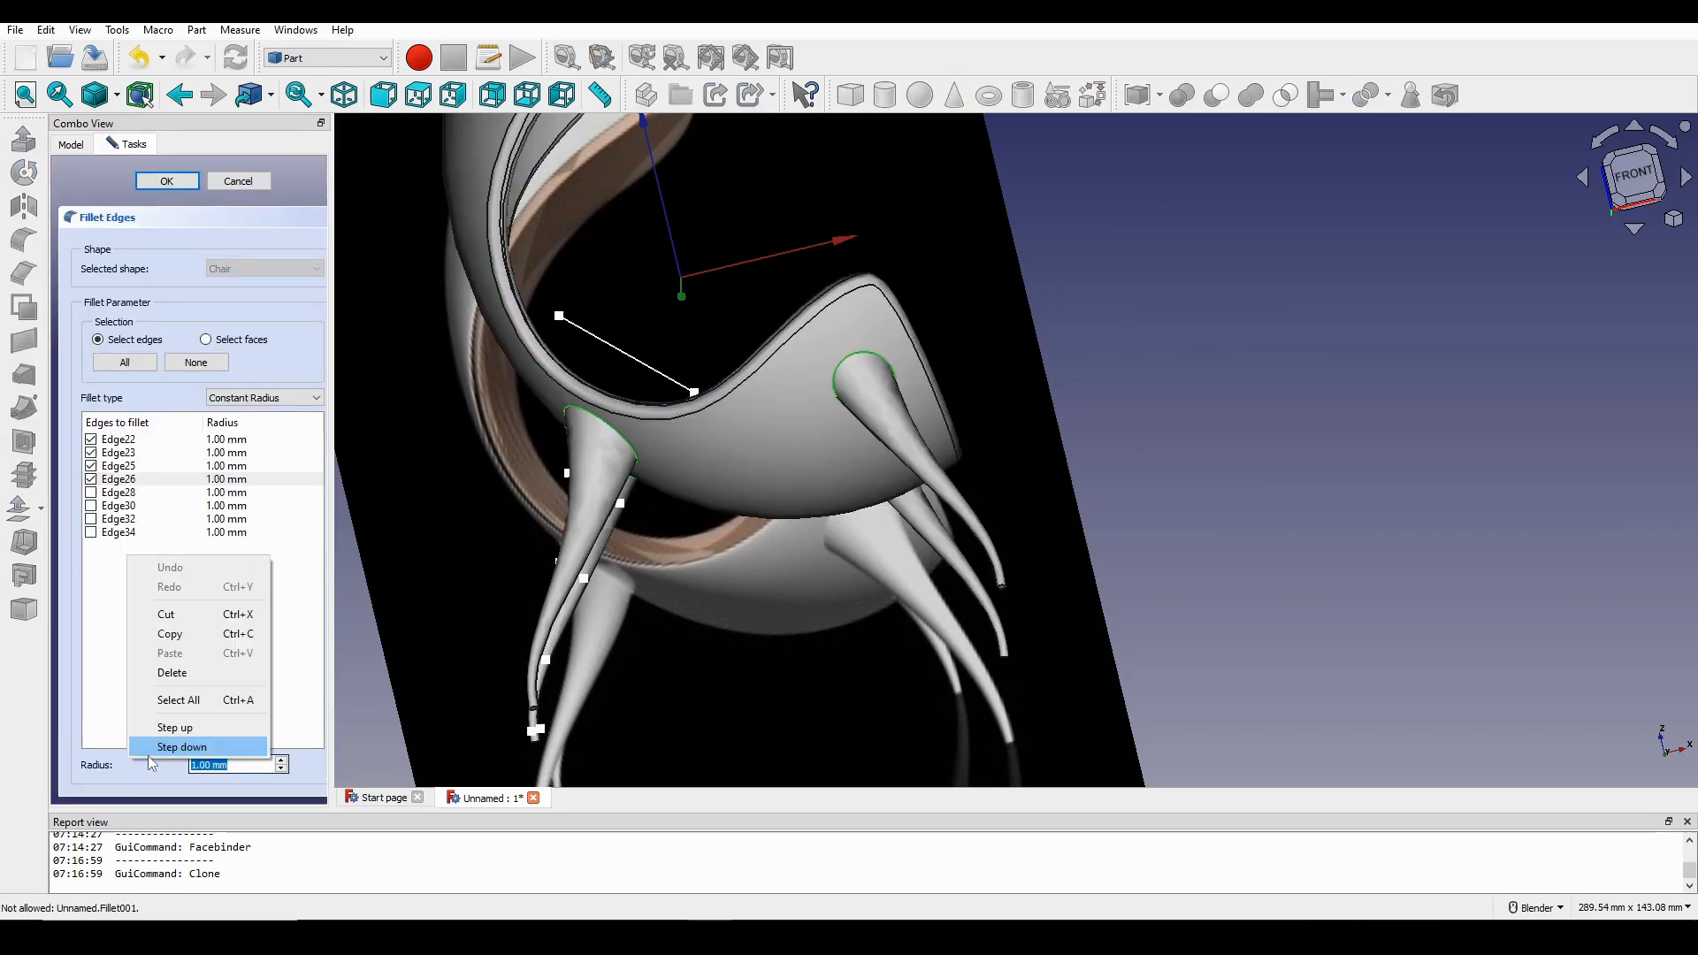
{"action": "left_click", "coordinate": [121, 767]}
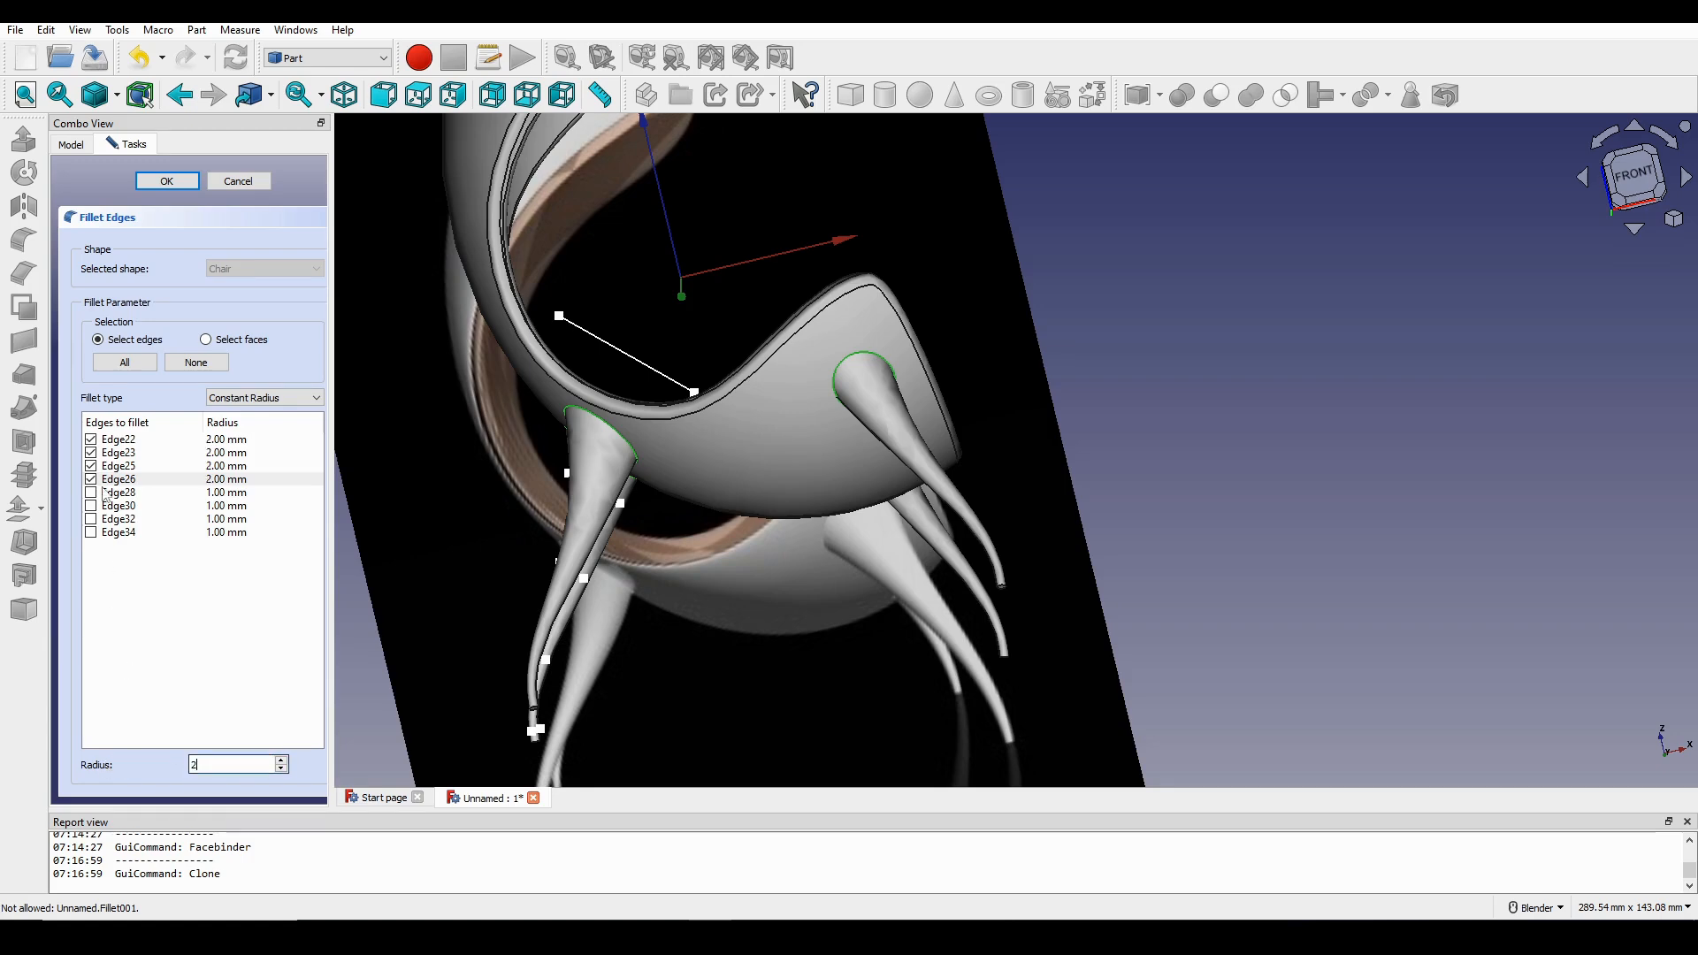
{"action": "left_click", "coordinate": [168, 181]}
Switch to the front view and hide the tutChair reference image.
{"action": "middle_click_drag", "start_coordinate": [796, 389], "coordinate": [876, 417]}
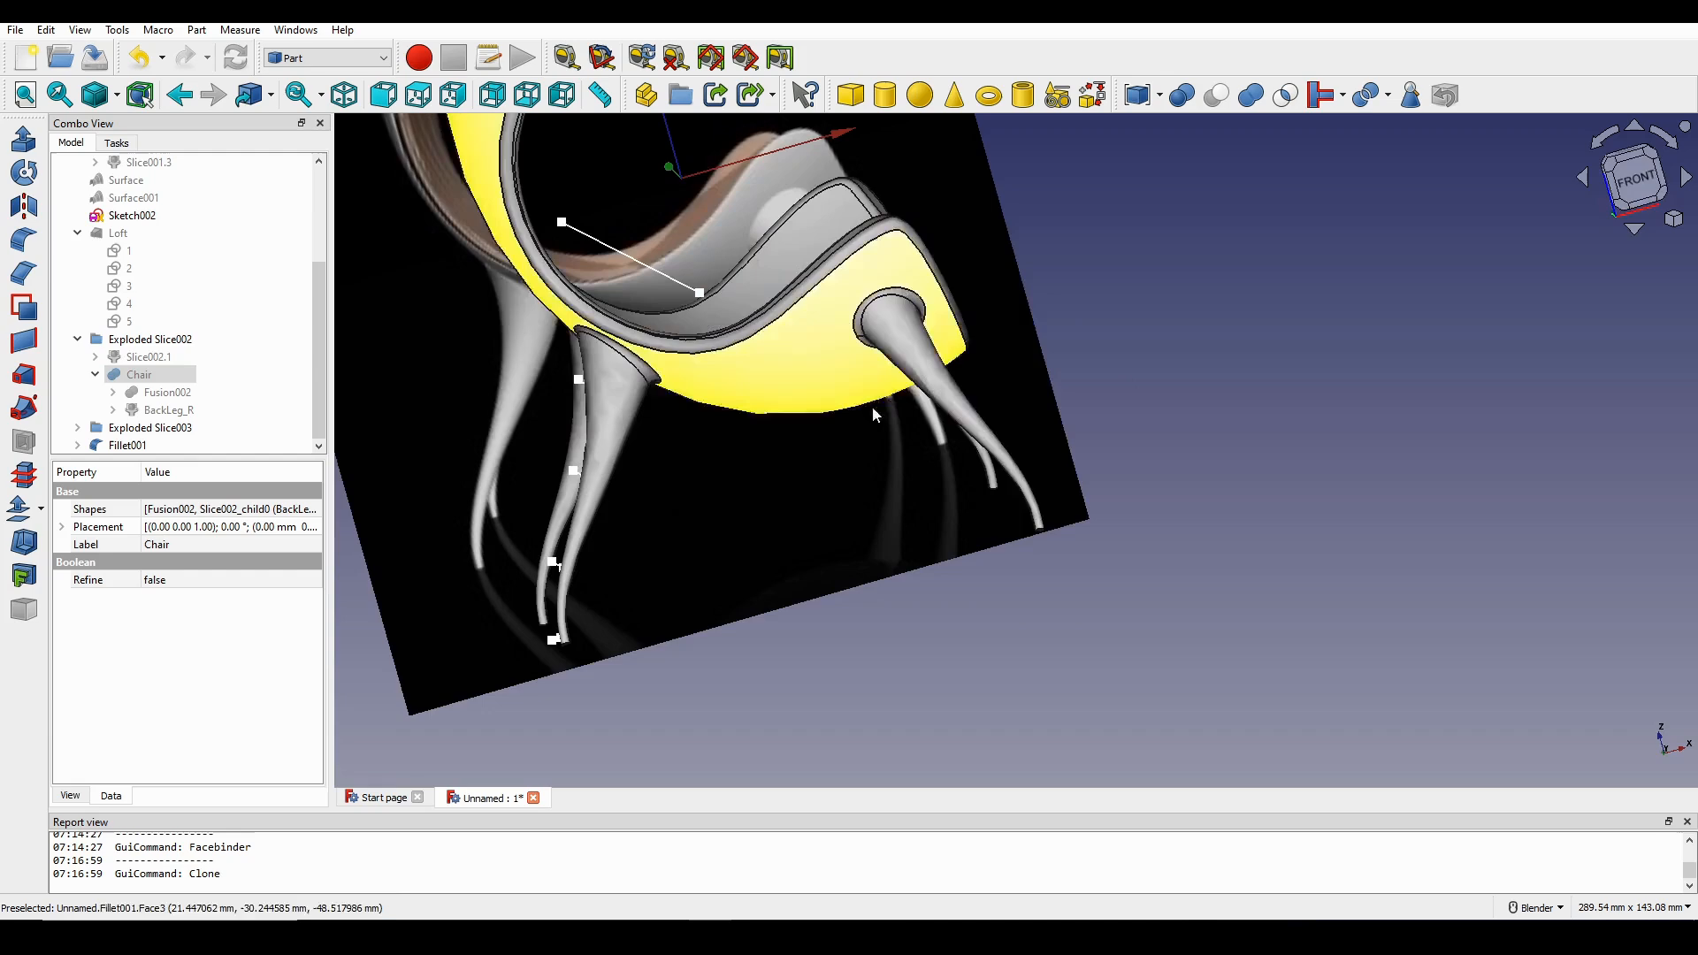
{"action": "left_click", "coordinate": [1636, 209]}
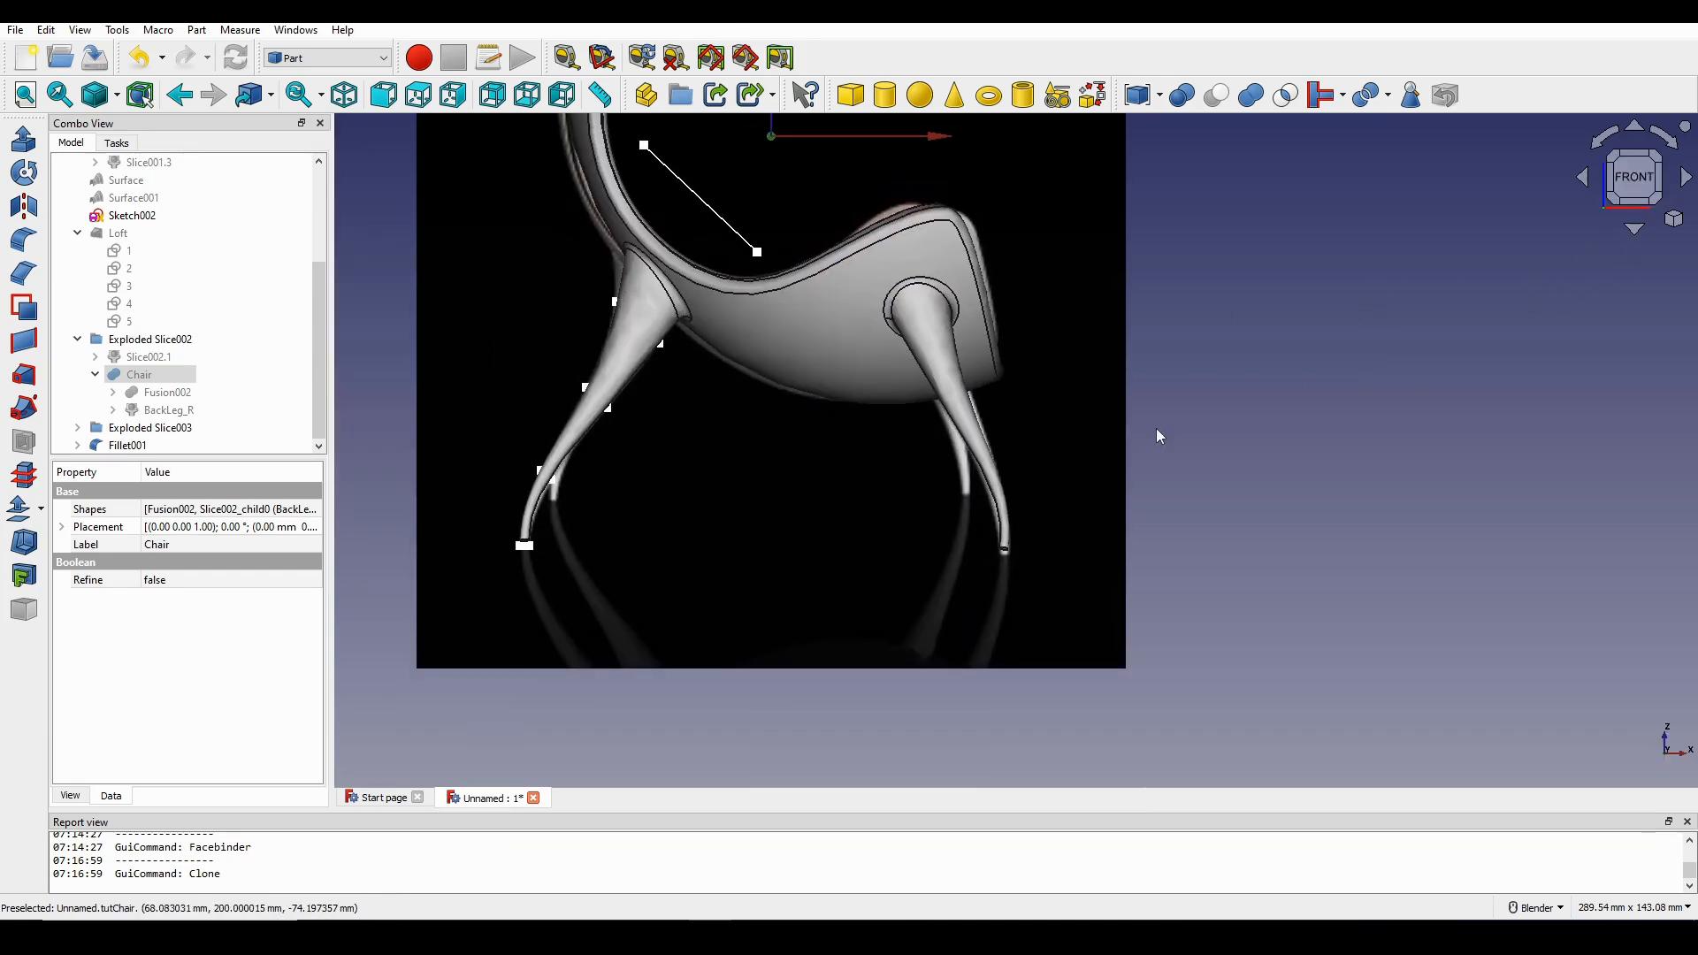
{"action": "left_click", "coordinate": [1069, 428]}
{"action": "key", "text": "space"}
{"action": "middle_click_drag", "start_coordinate": [1053, 439], "coordinate": [1047, 465], "text": "shift"}
{"action": "left_click", "coordinate": [1111, 377]}
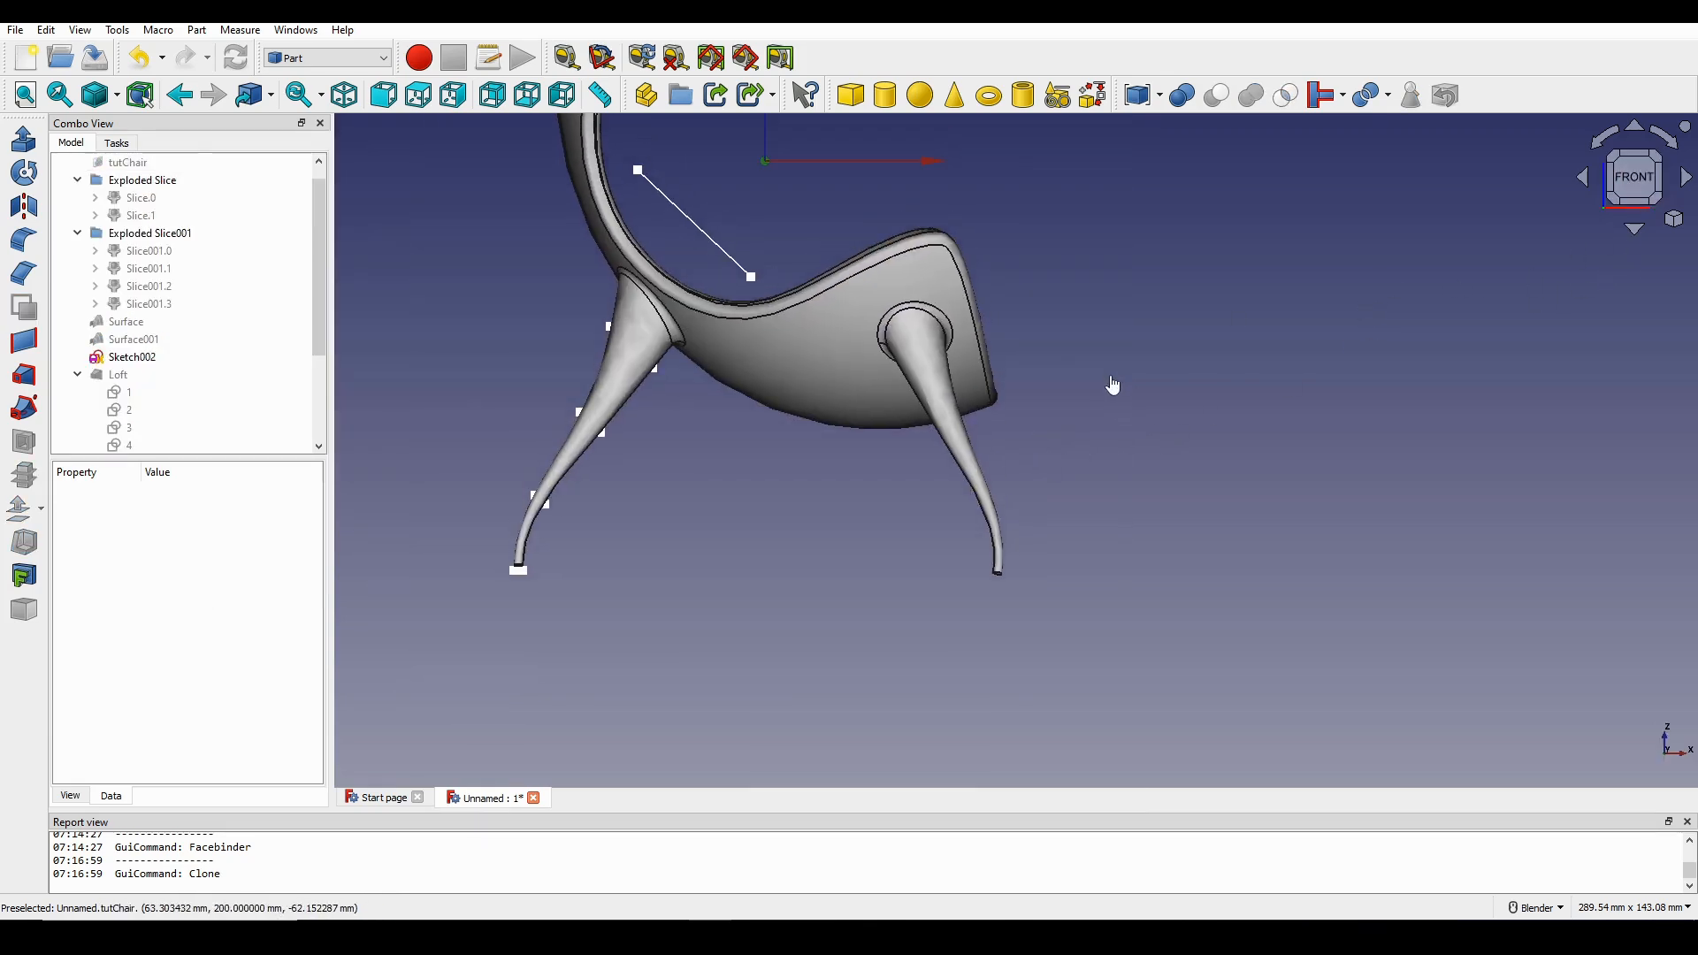
Examine the leg ends in front view, marking a horizontal cut line across them on a temporary screen capture.
{"action": "middle_click_drag", "start_coordinate": [1112, 385], "coordinate": [1064, 479]}
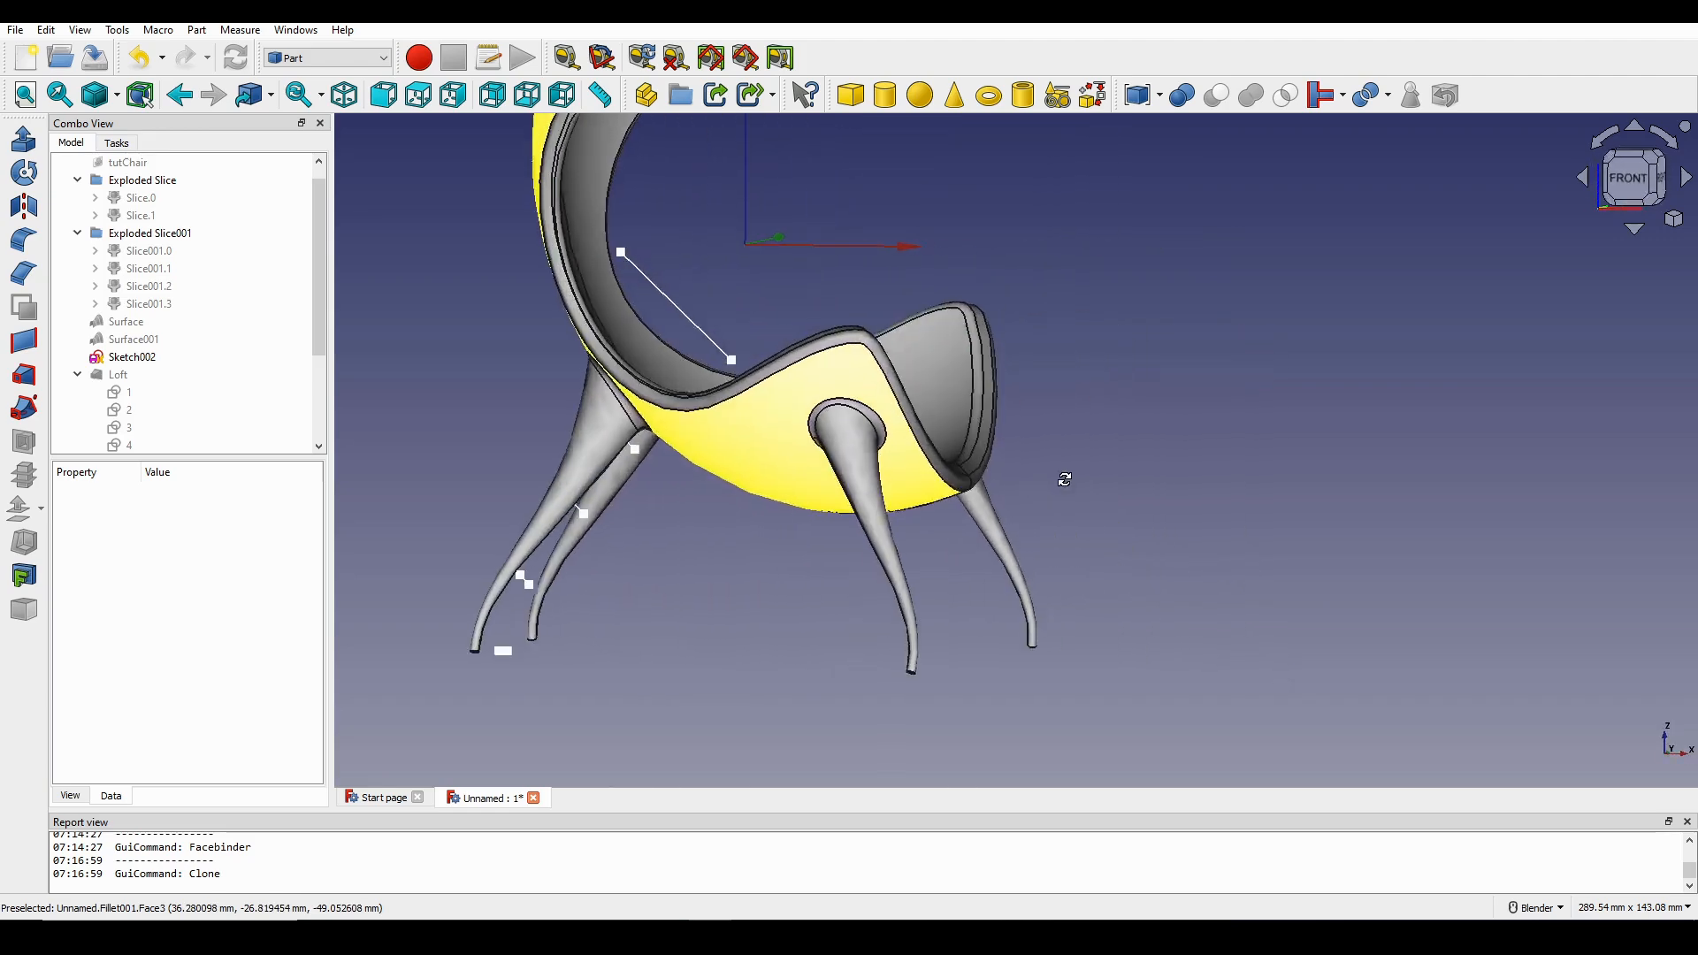
{"action": "left_click", "coordinate": [1623, 195]}
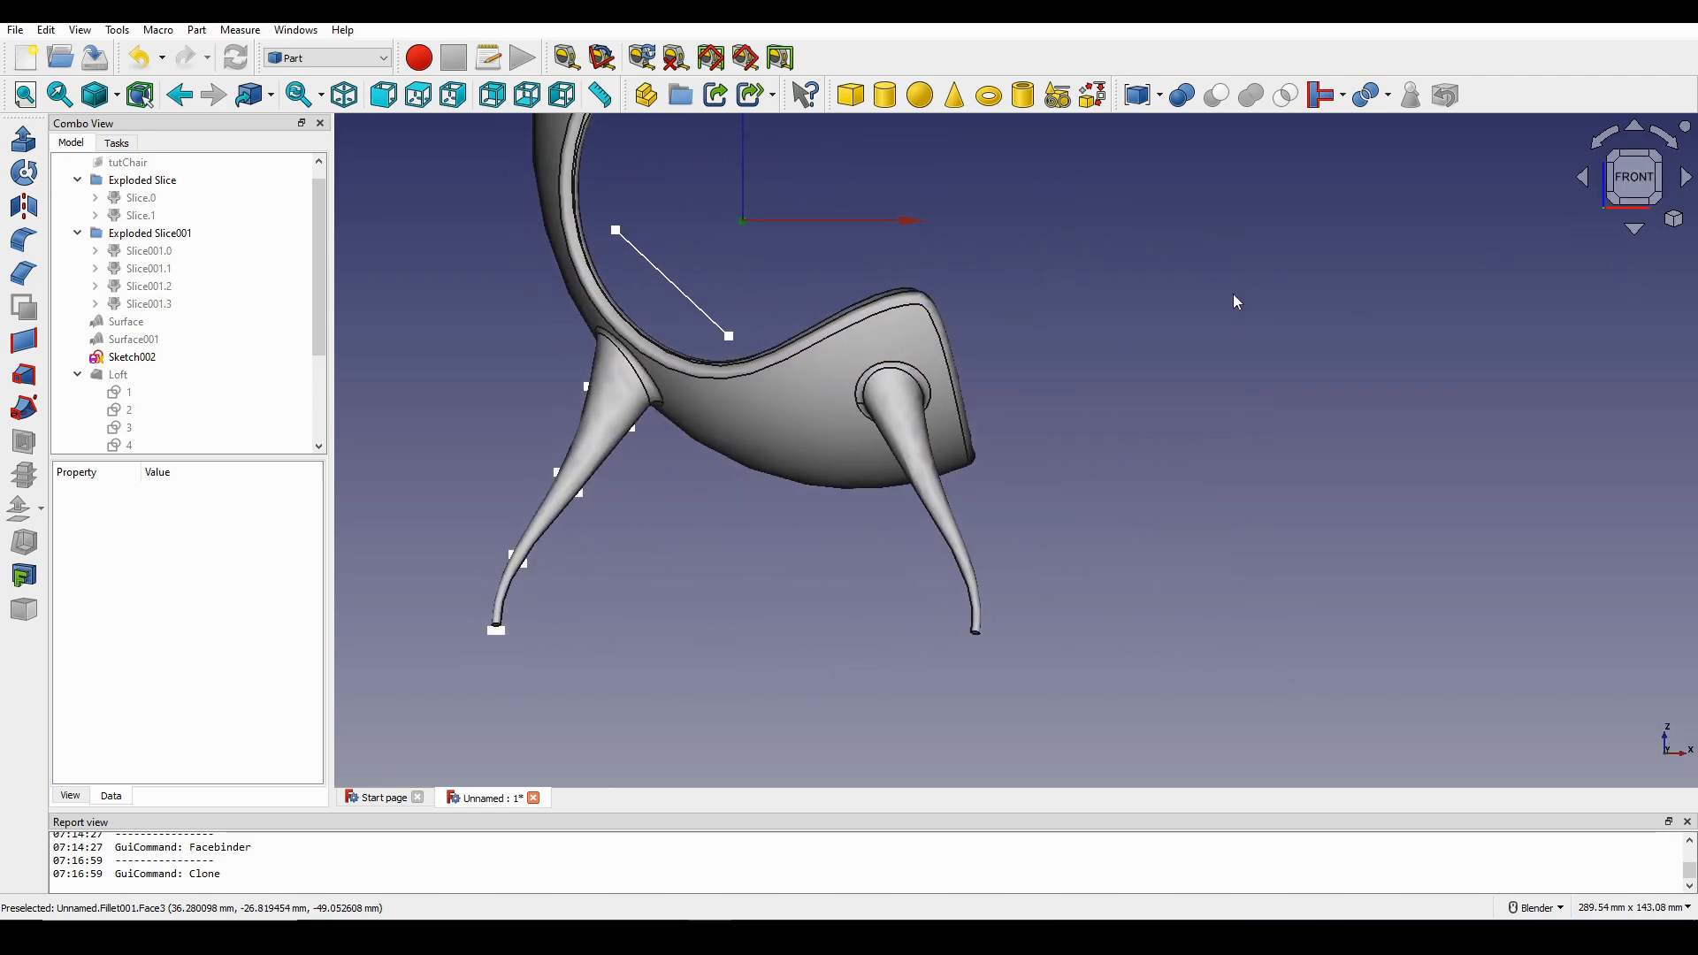
{"action": "middle_click_drag", "start_coordinate": [1201, 311], "coordinate": [1242, 277], "text": "shift"}
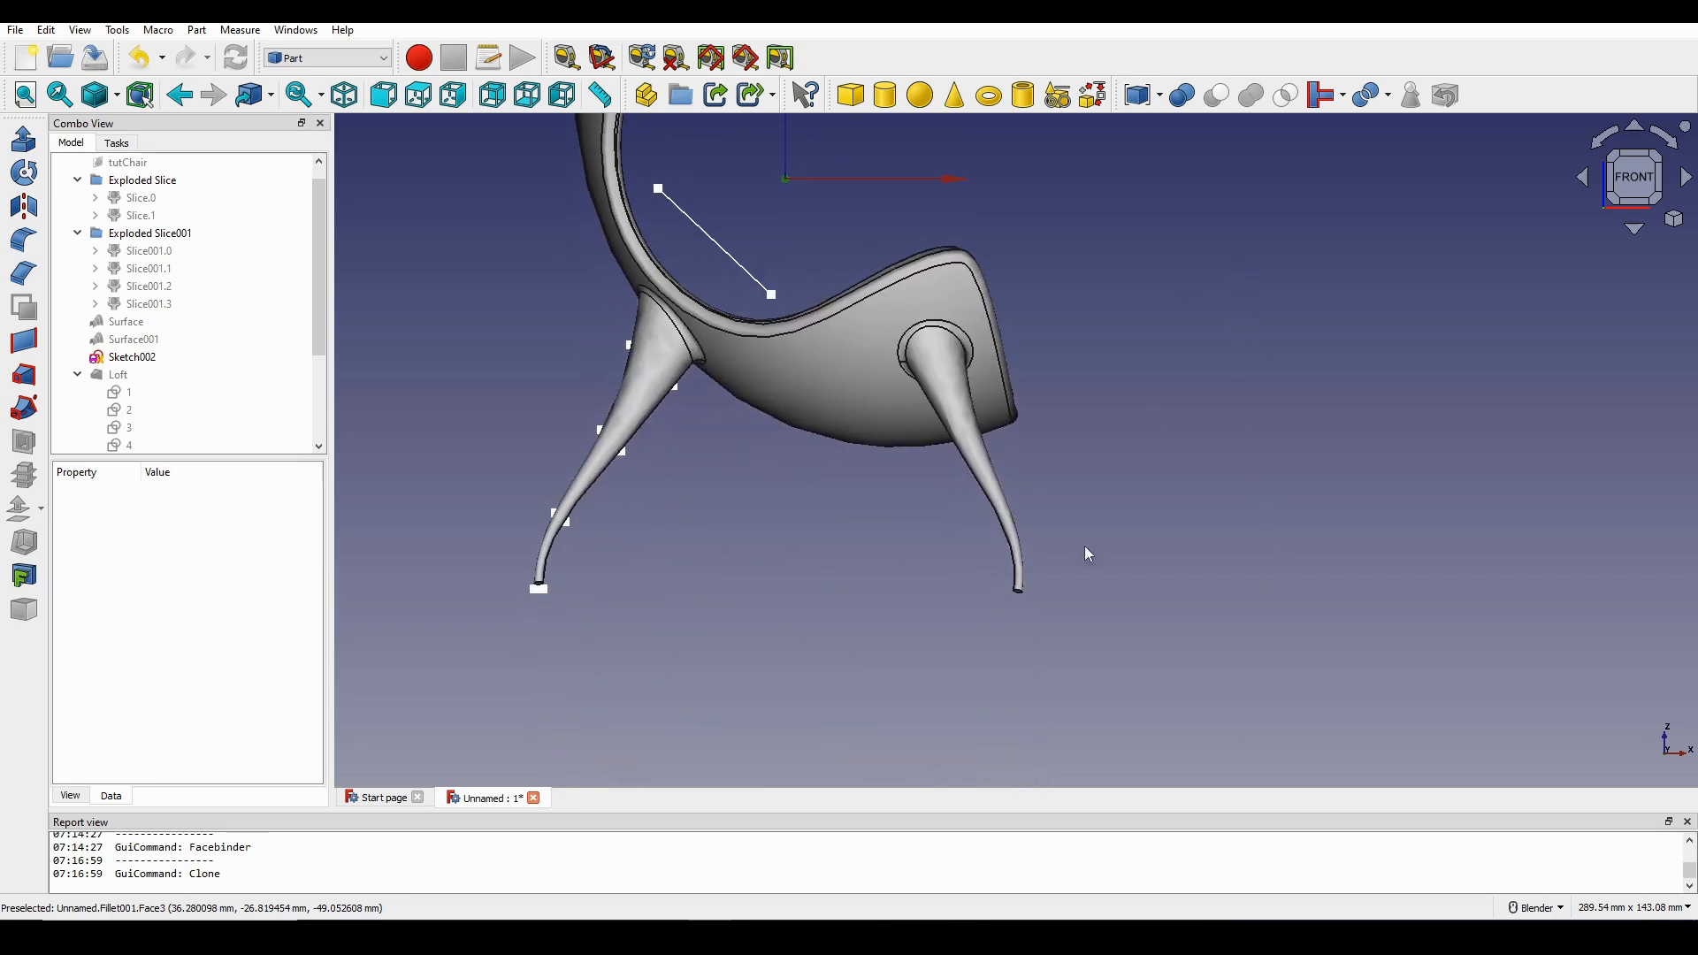
{"action": "scroll", "coordinate": [1034, 571], "scroll_direction": "up", "scroll_amount": 1}
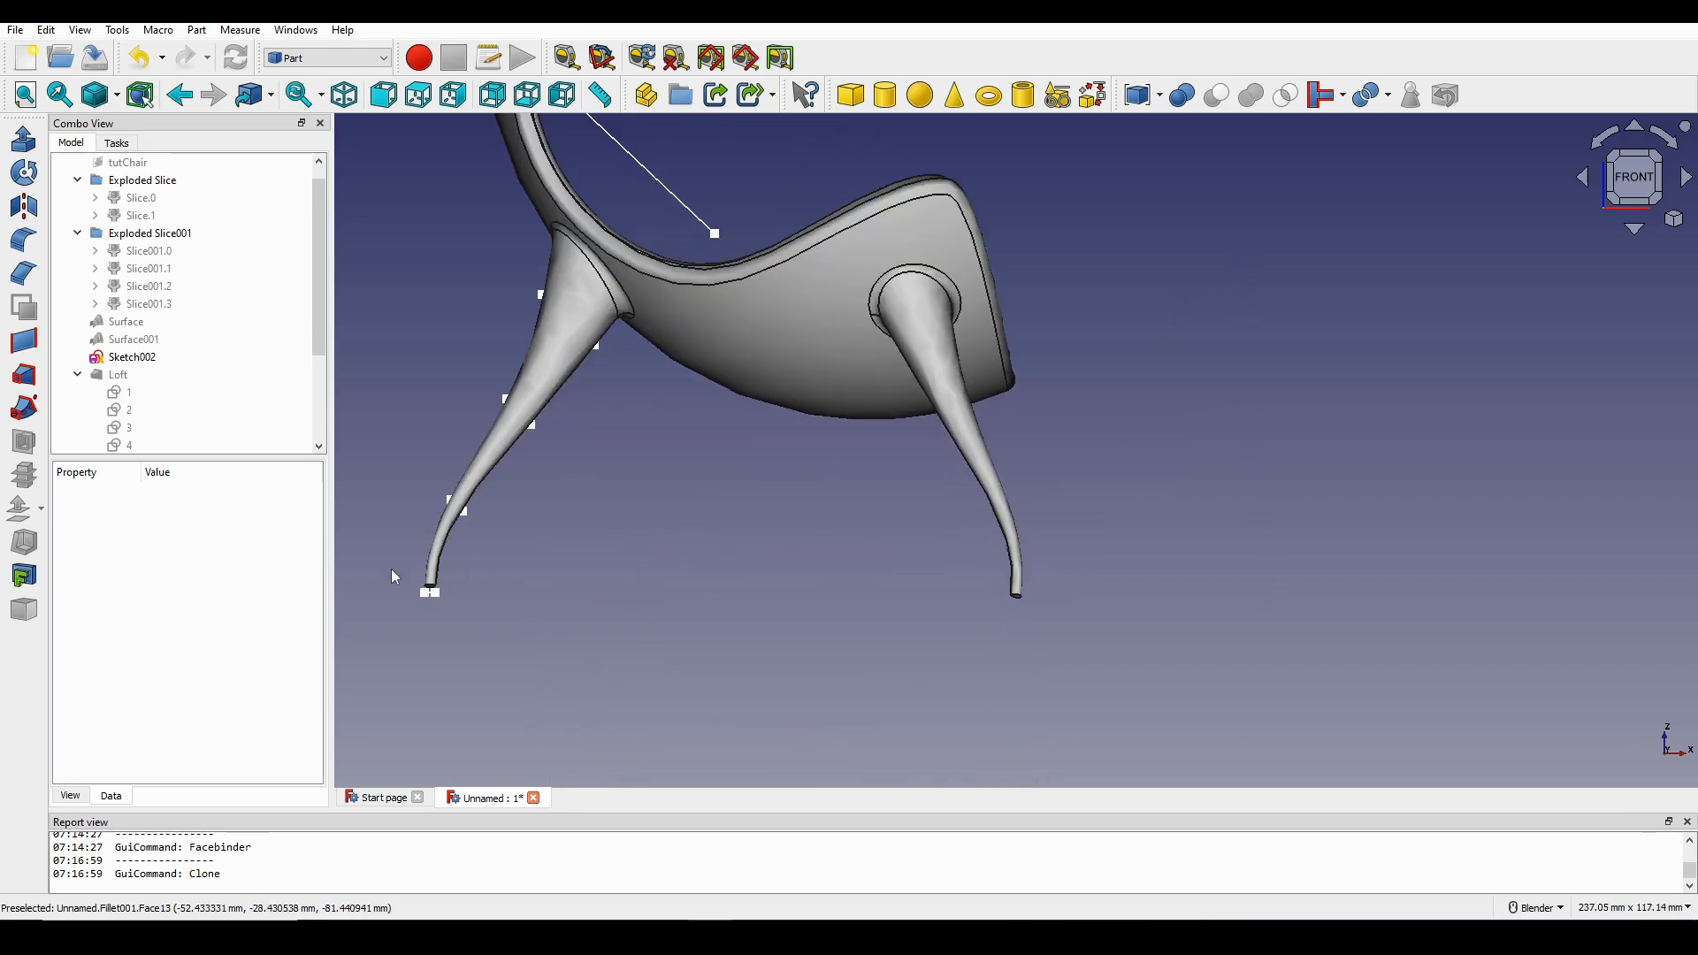
{"action": "scroll", "coordinate": [592, 559], "scroll_direction": "down", "scroll_amount": 1}
{"action": "key", "text": "Print"}
{"action": "mouse_move", "coordinate": [392, 166]}
{"action": "left_mouse_down"}
{"action": "mouse_move", "coordinate": [940, 664]}
{"action": "mouse_move", "coordinate": [1259, 741]}
{"action": "left_mouse_up"}
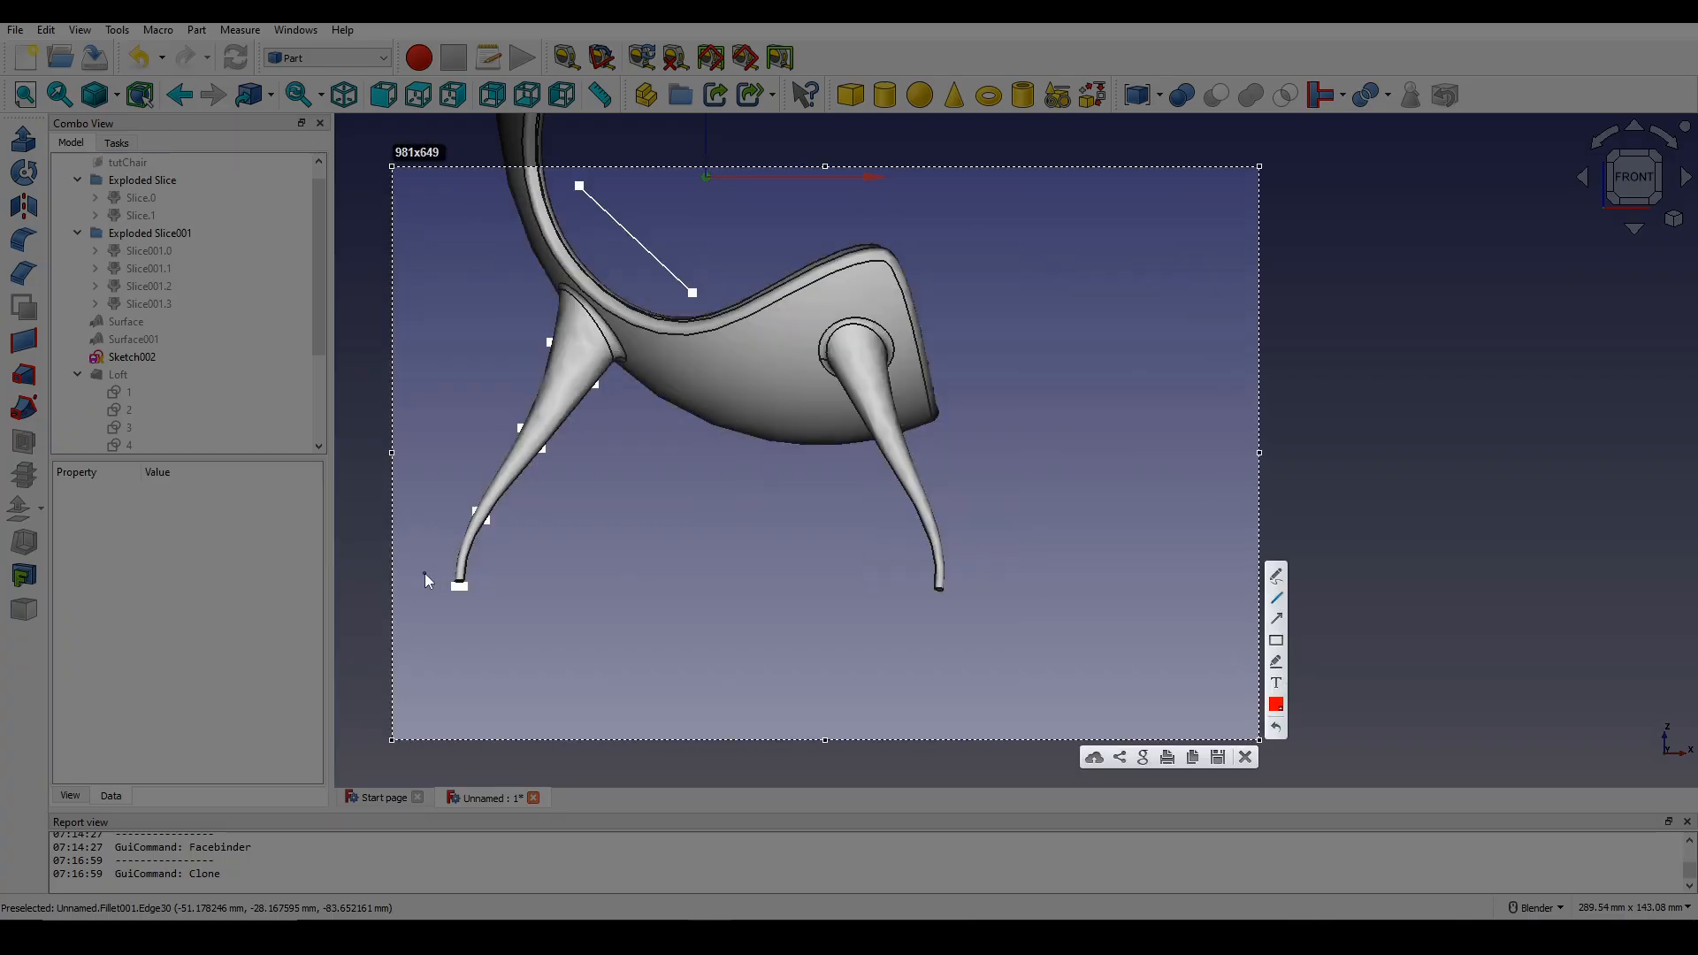
{"action": "left_click_drag", "start_coordinate": [424, 575], "coordinate": [936, 578]}
{"action": "left_click_drag", "start_coordinate": [1092, 581], "coordinate": [1092, 581]}
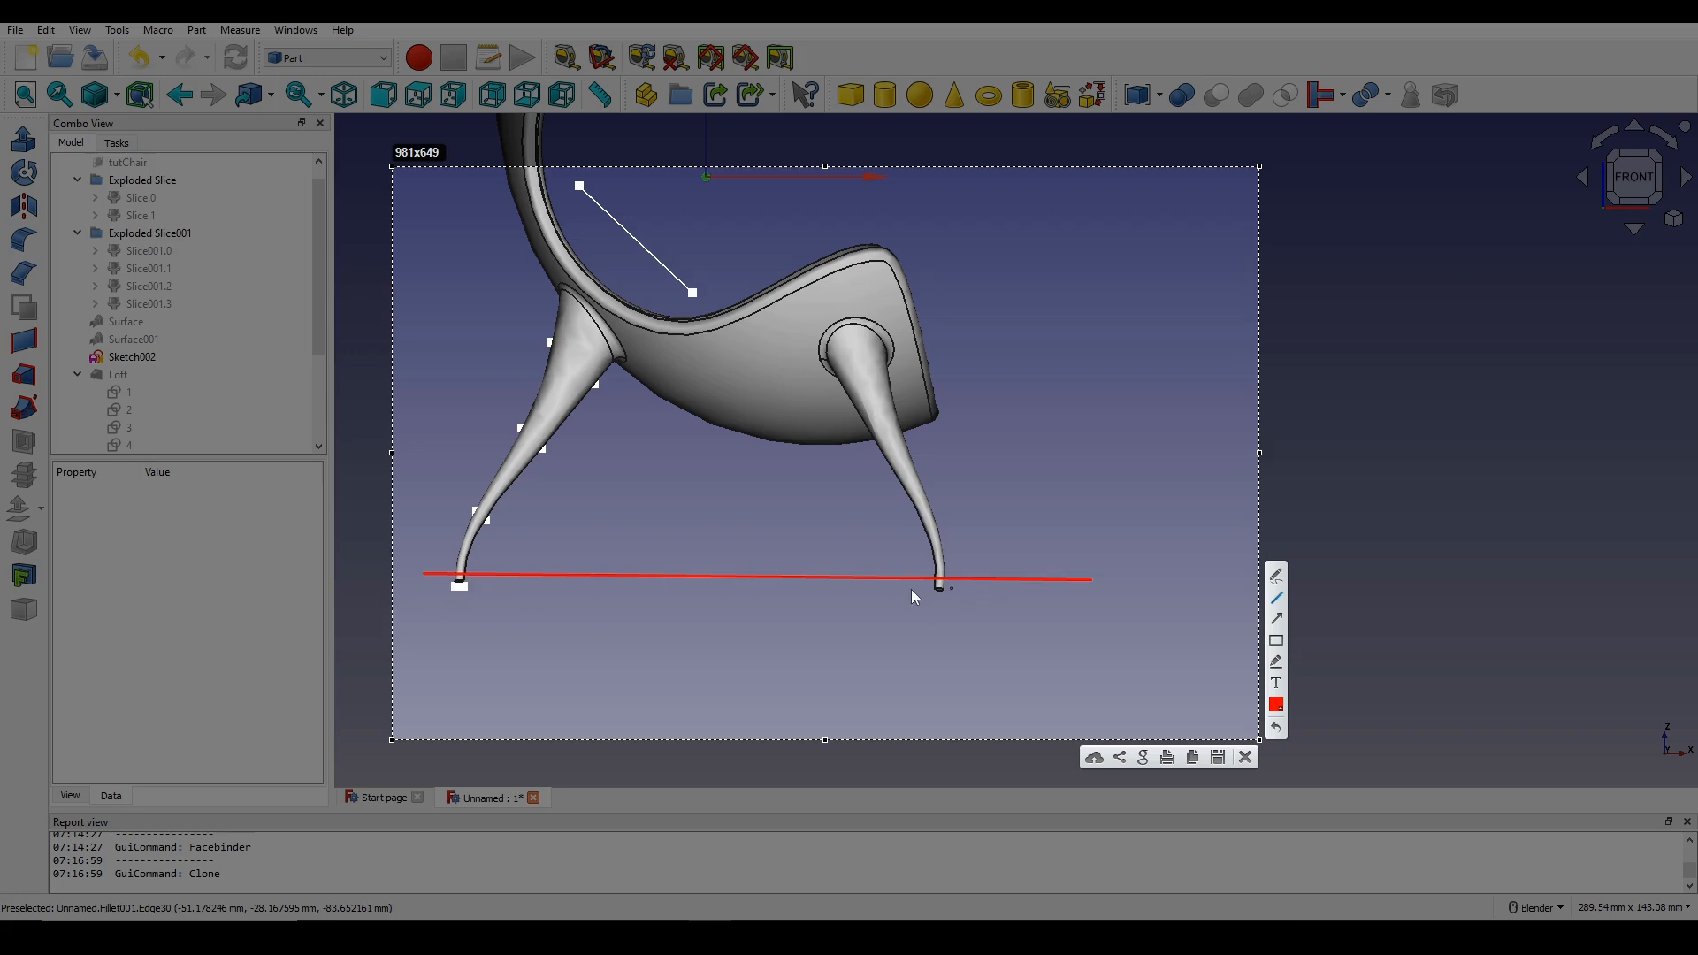
{"action": "left_click", "coordinate": [1245, 757]}
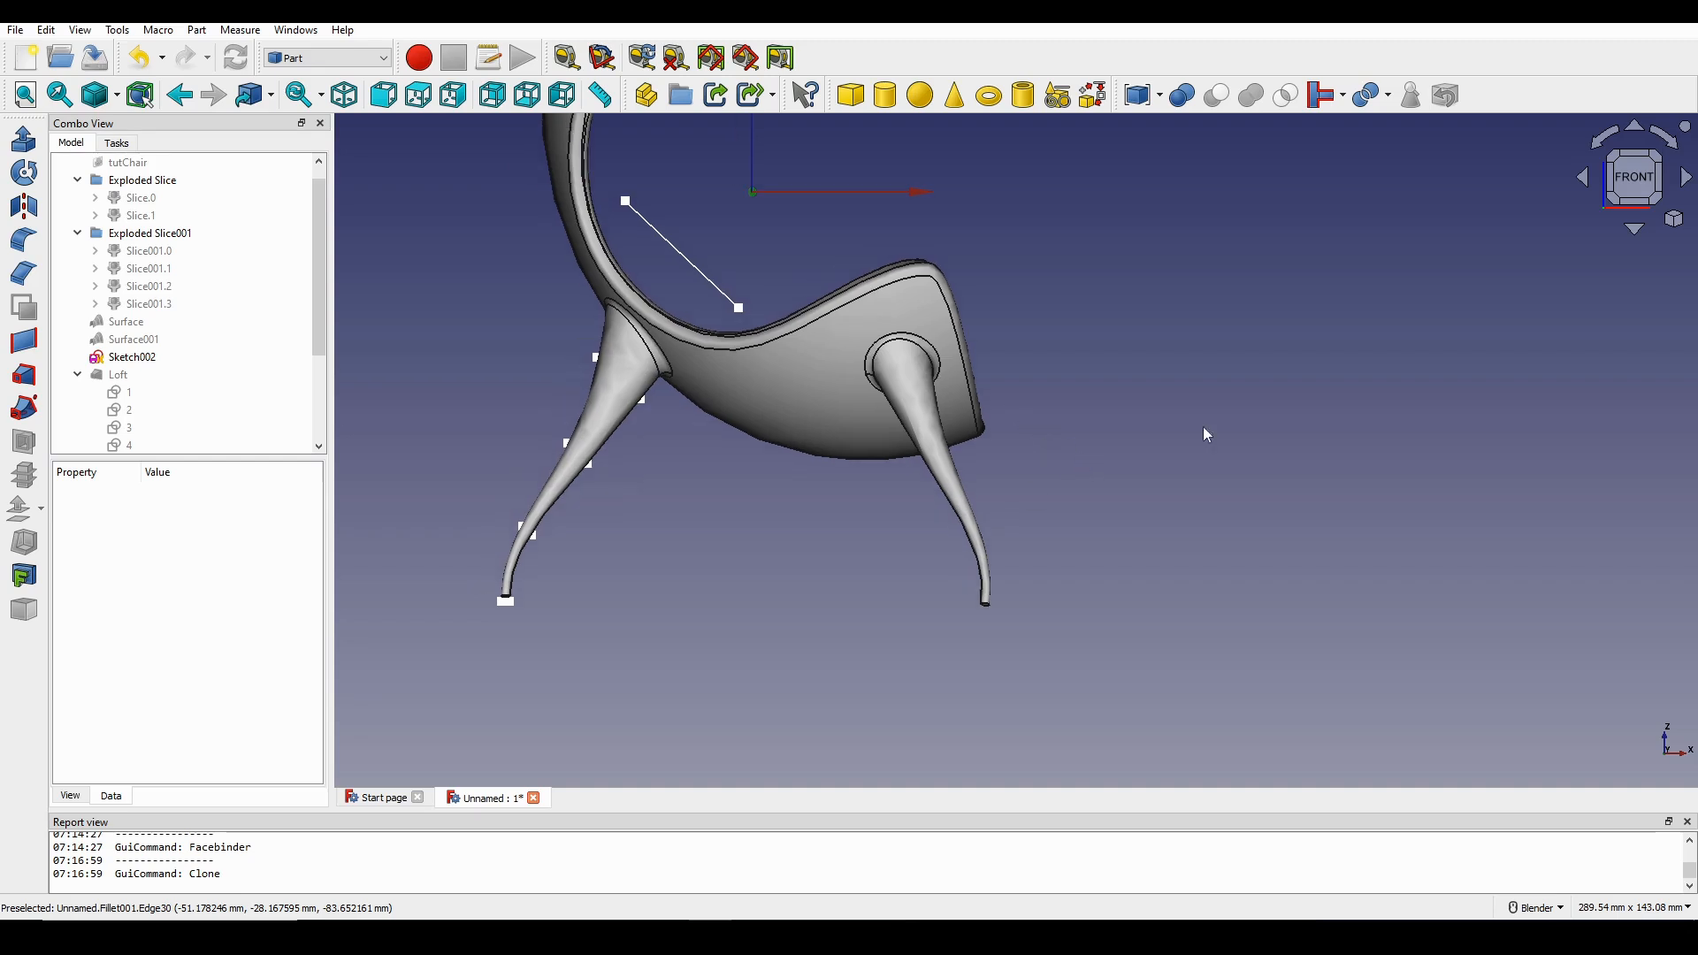
Switch to the Sketcher workbench and create a new sketch on the XZ-Plane.
{"action": "left_click", "coordinate": [307, 58]}
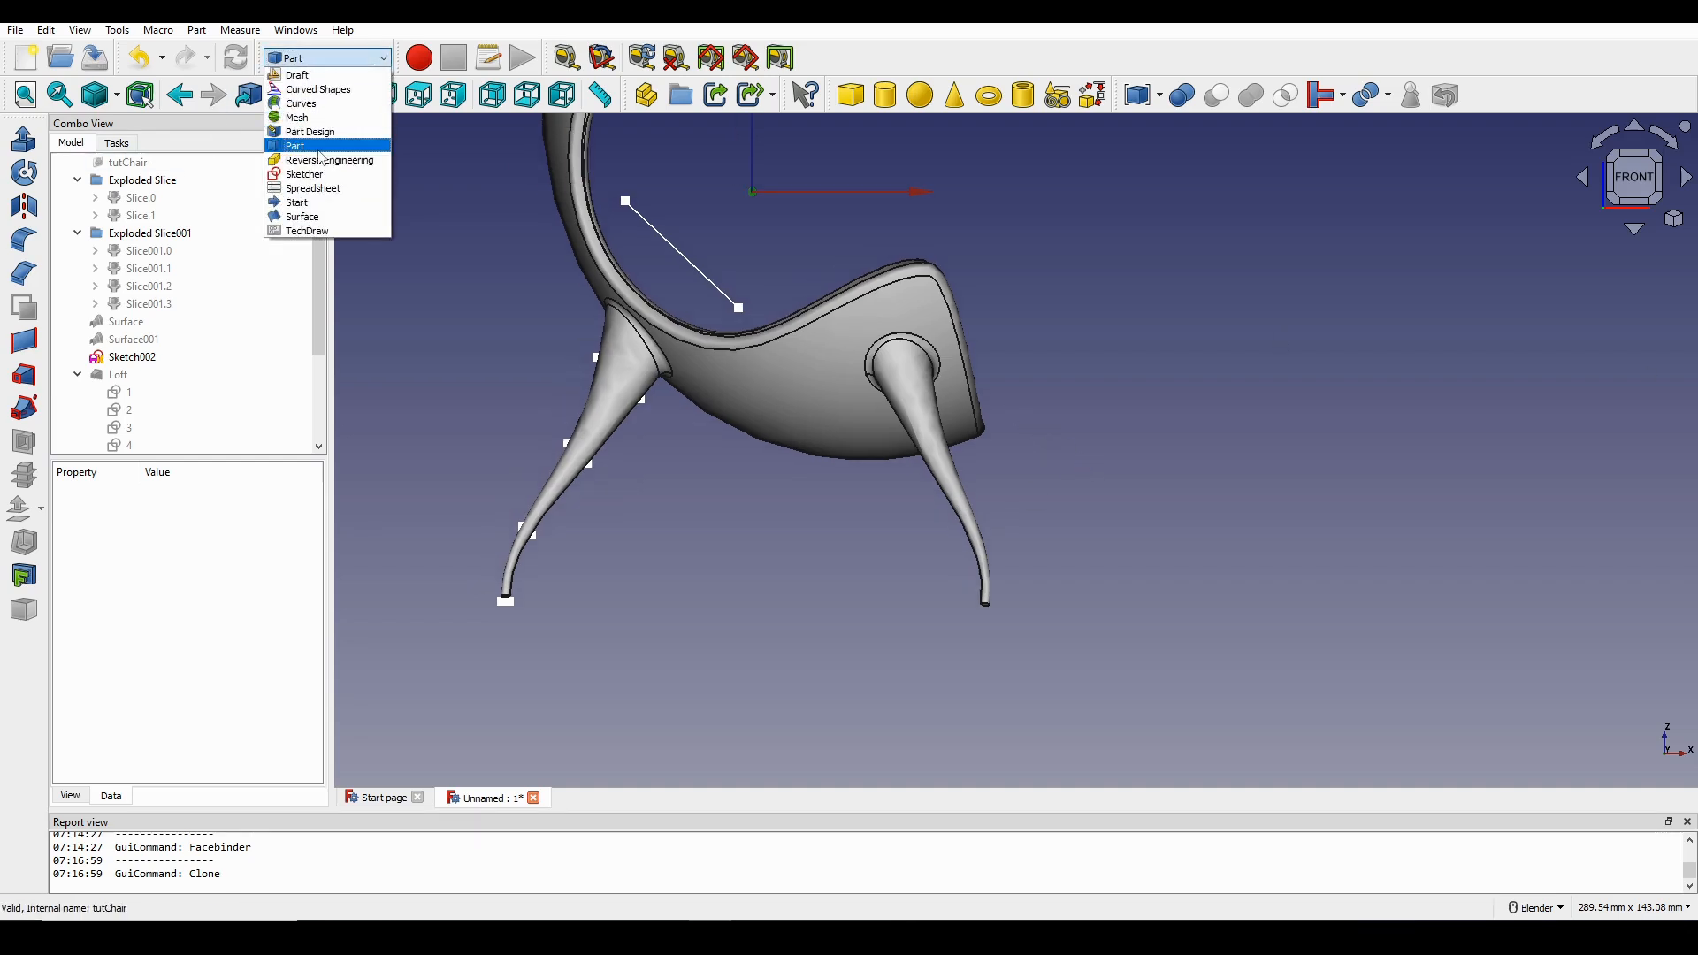
{"action": "left_click", "coordinate": [304, 174]}
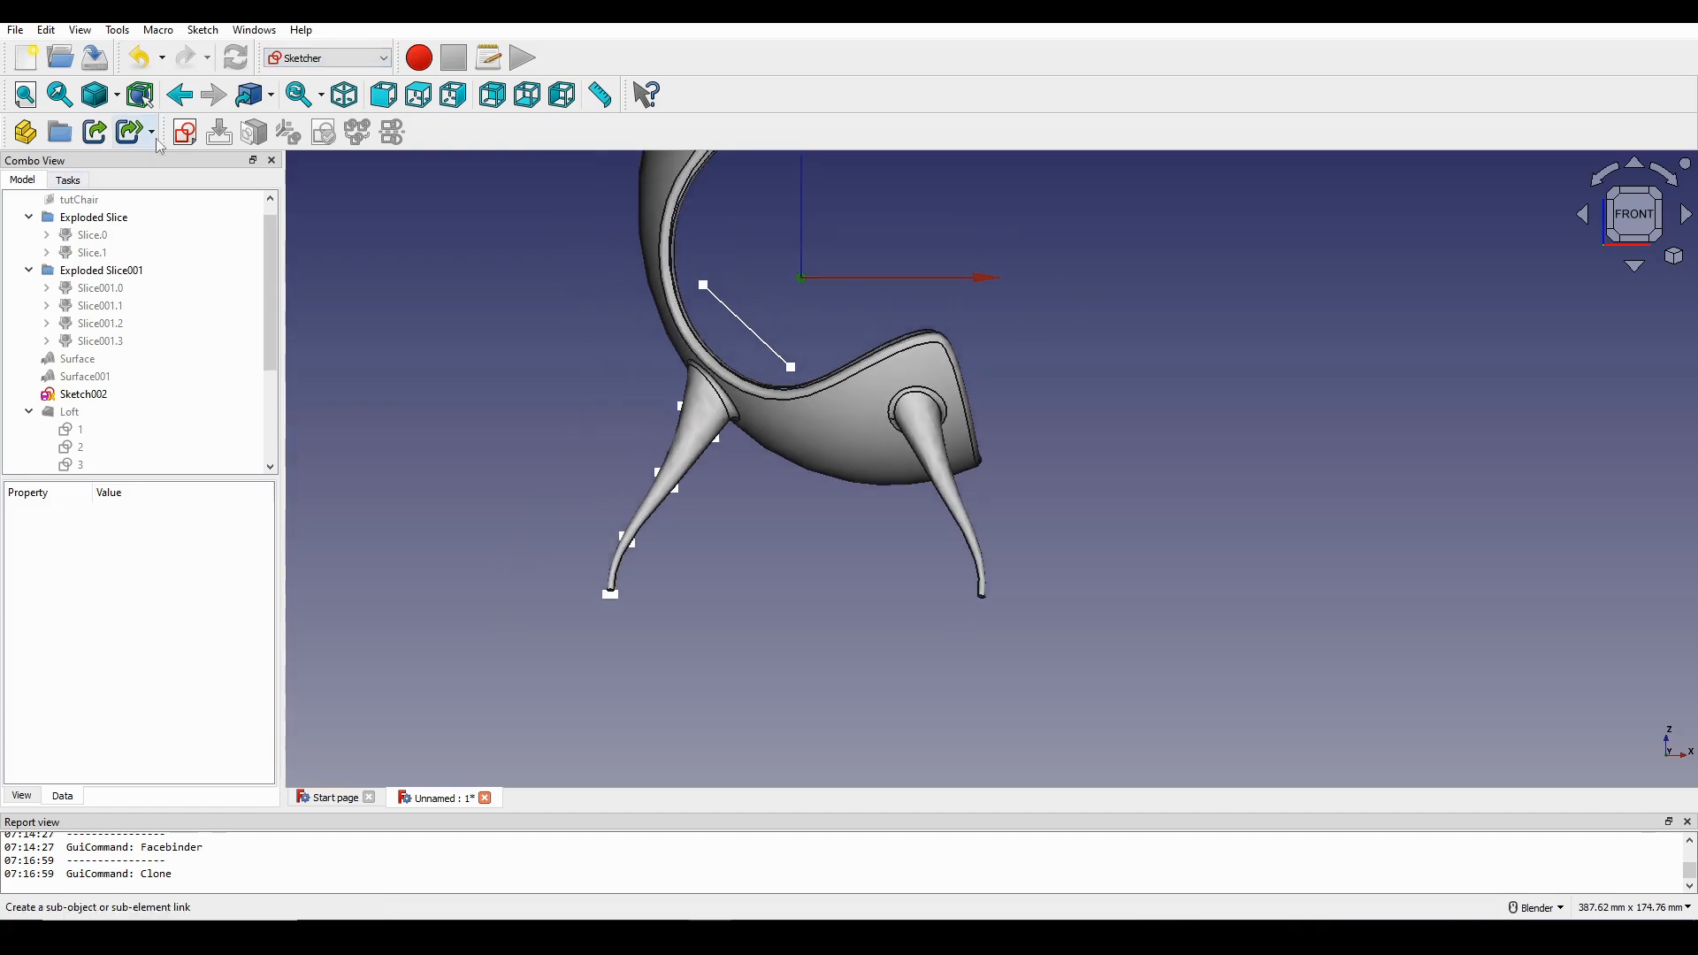
{"action": "left_click", "coordinate": [184, 132]}
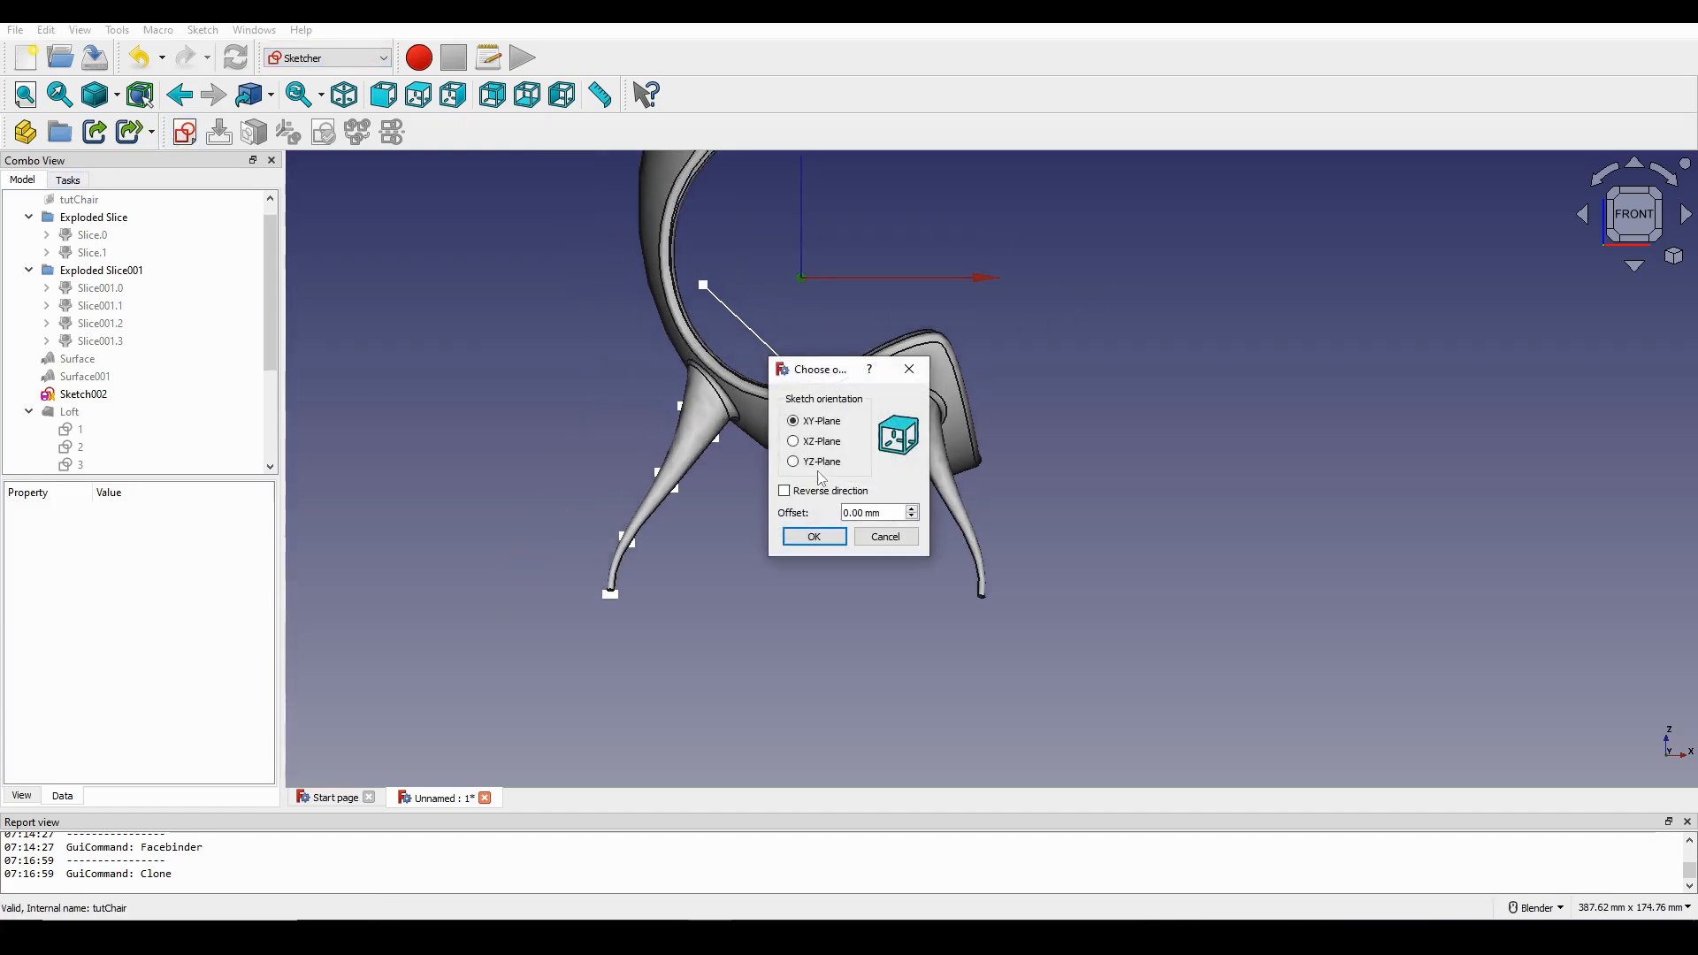
{"action": "left_click", "coordinate": [815, 534]}
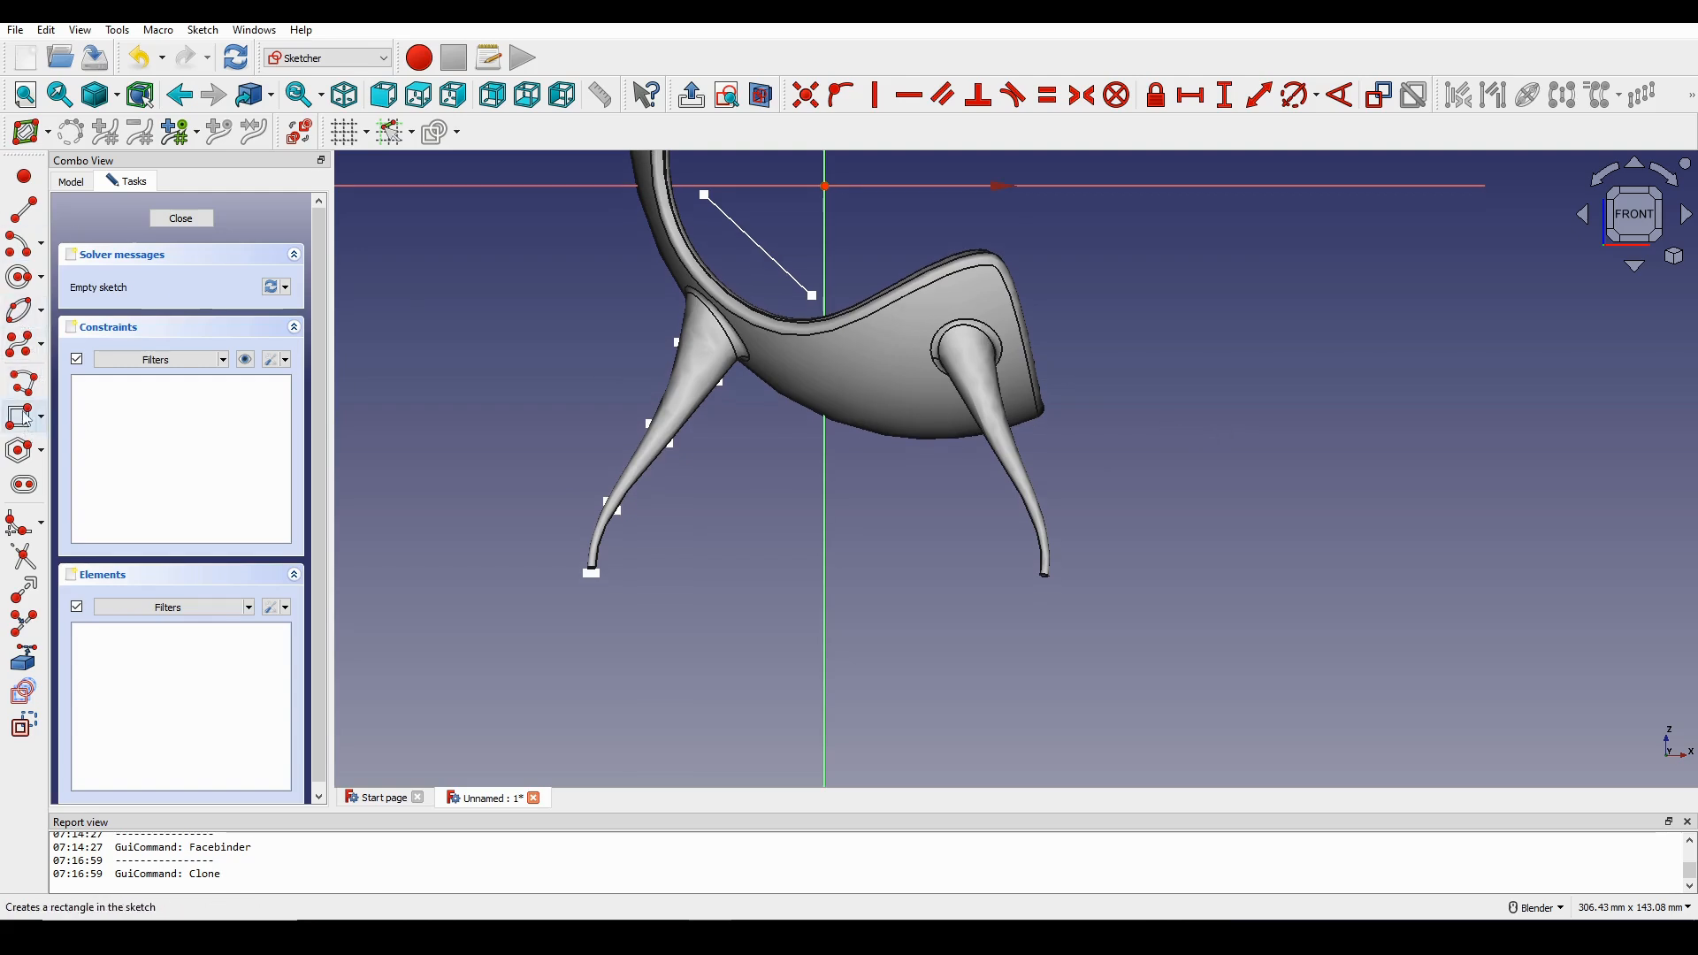
Draw a rectangle about 150 mm wide and 28 mm tall across the lower leg ends, and close the sketch.
{"action": "left_click", "coordinate": [519, 551]}
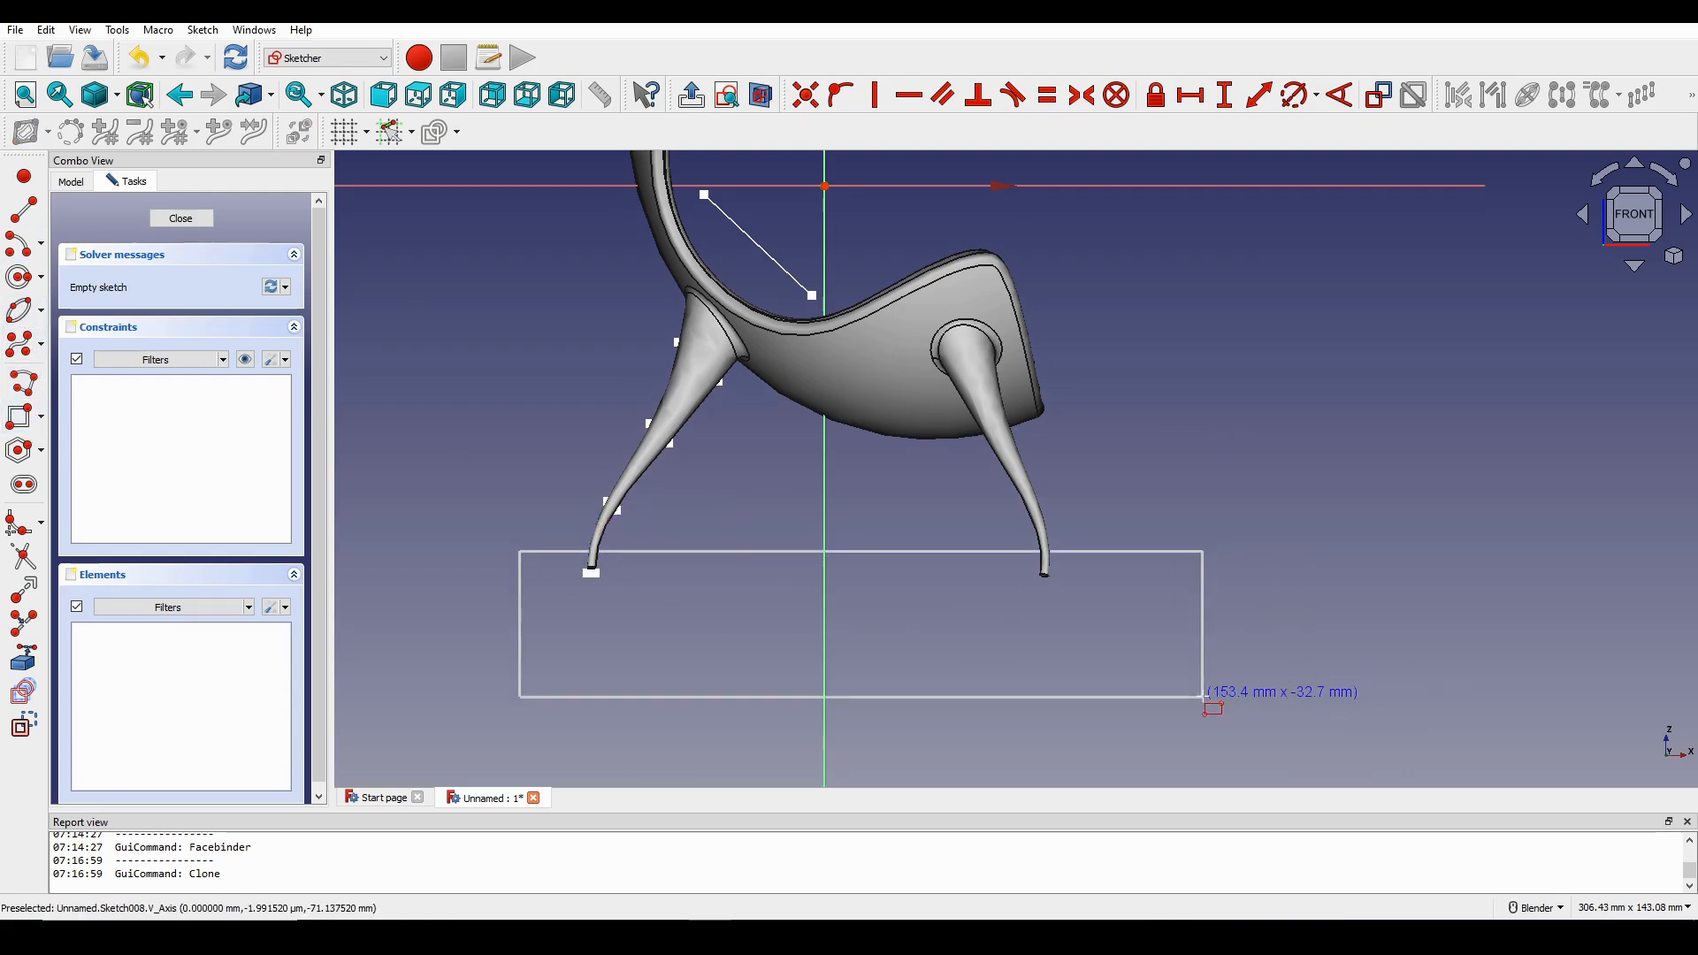
{"action": "left_click", "coordinate": [1181, 677]}
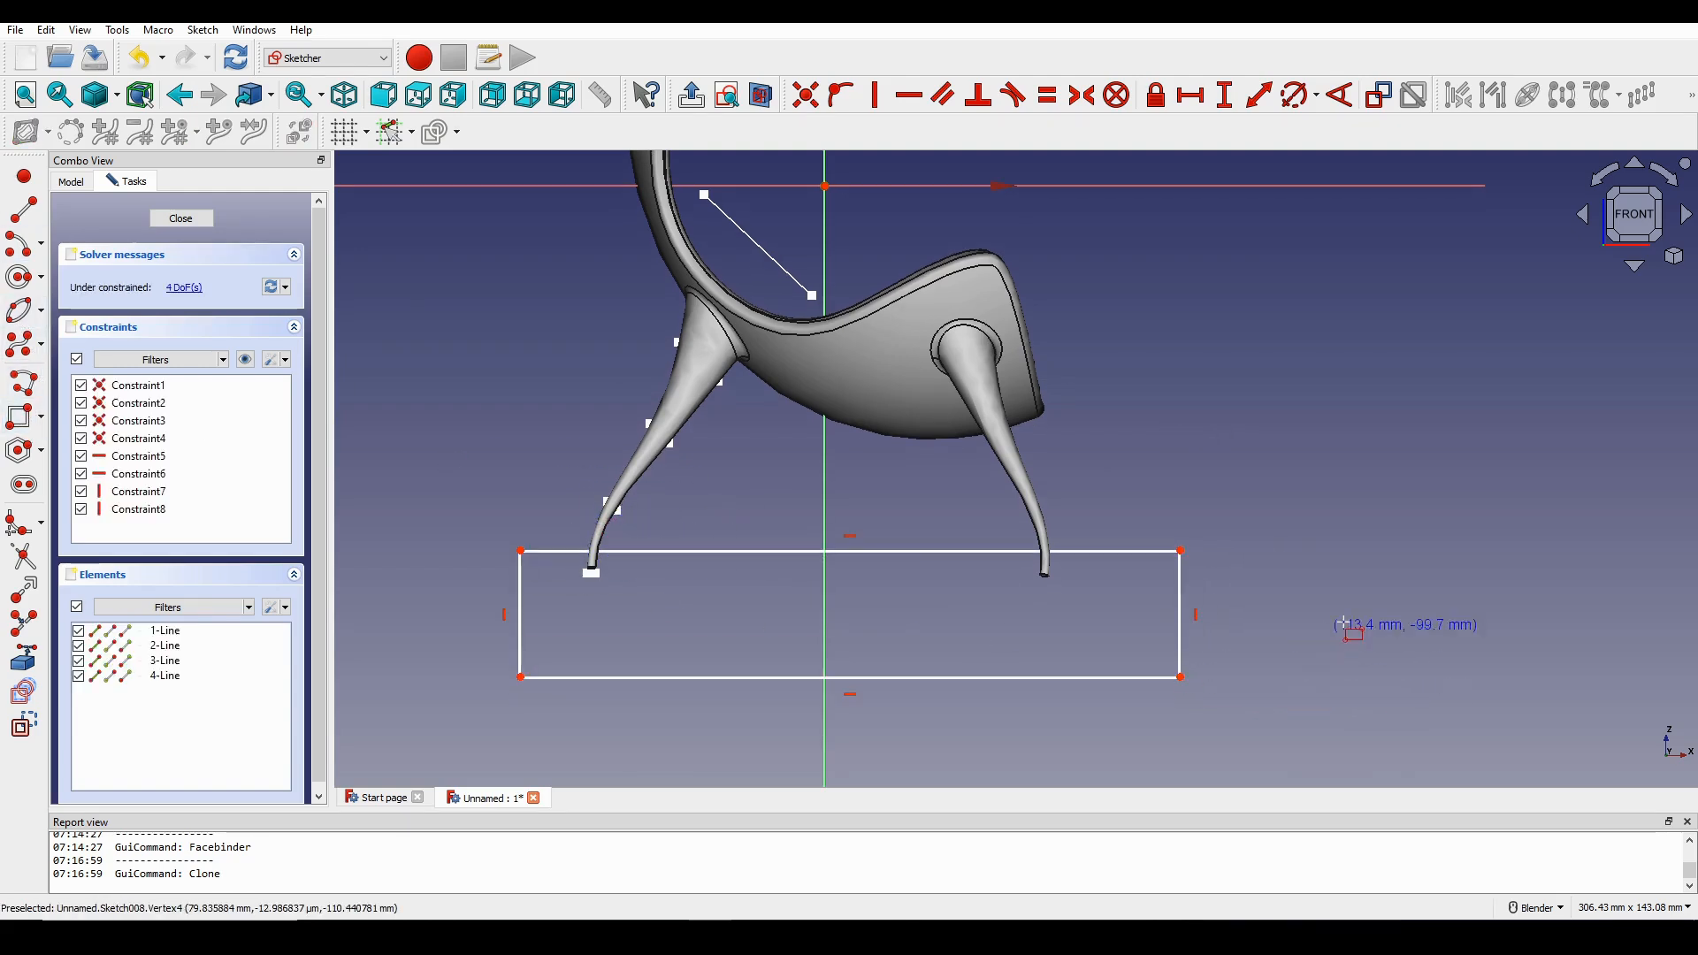
{"action": "left_click", "coordinate": [196, 222]}
{"action": "scroll", "coordinate": [831, 606], "scroll_direction": "down", "scroll_amount": 3}
{"action": "mouse_move", "coordinate": [837, 599]}
{"action": "middle_mouse_down"}
{"action": "mouse_move", "coordinate": [566, 624]}
{"action": "mouse_move", "coordinate": [770, 526]}
{"action": "mouse_move", "coordinate": [758, 517]}
{"action": "middle_mouse_up"}
{"action": "scroll", "coordinate": [818, 591], "scroll_direction": "down", "scroll_amount": 1}
{"action": "scroll", "coordinate": [758, 518], "scroll_direction": "up", "scroll_amount": 1}
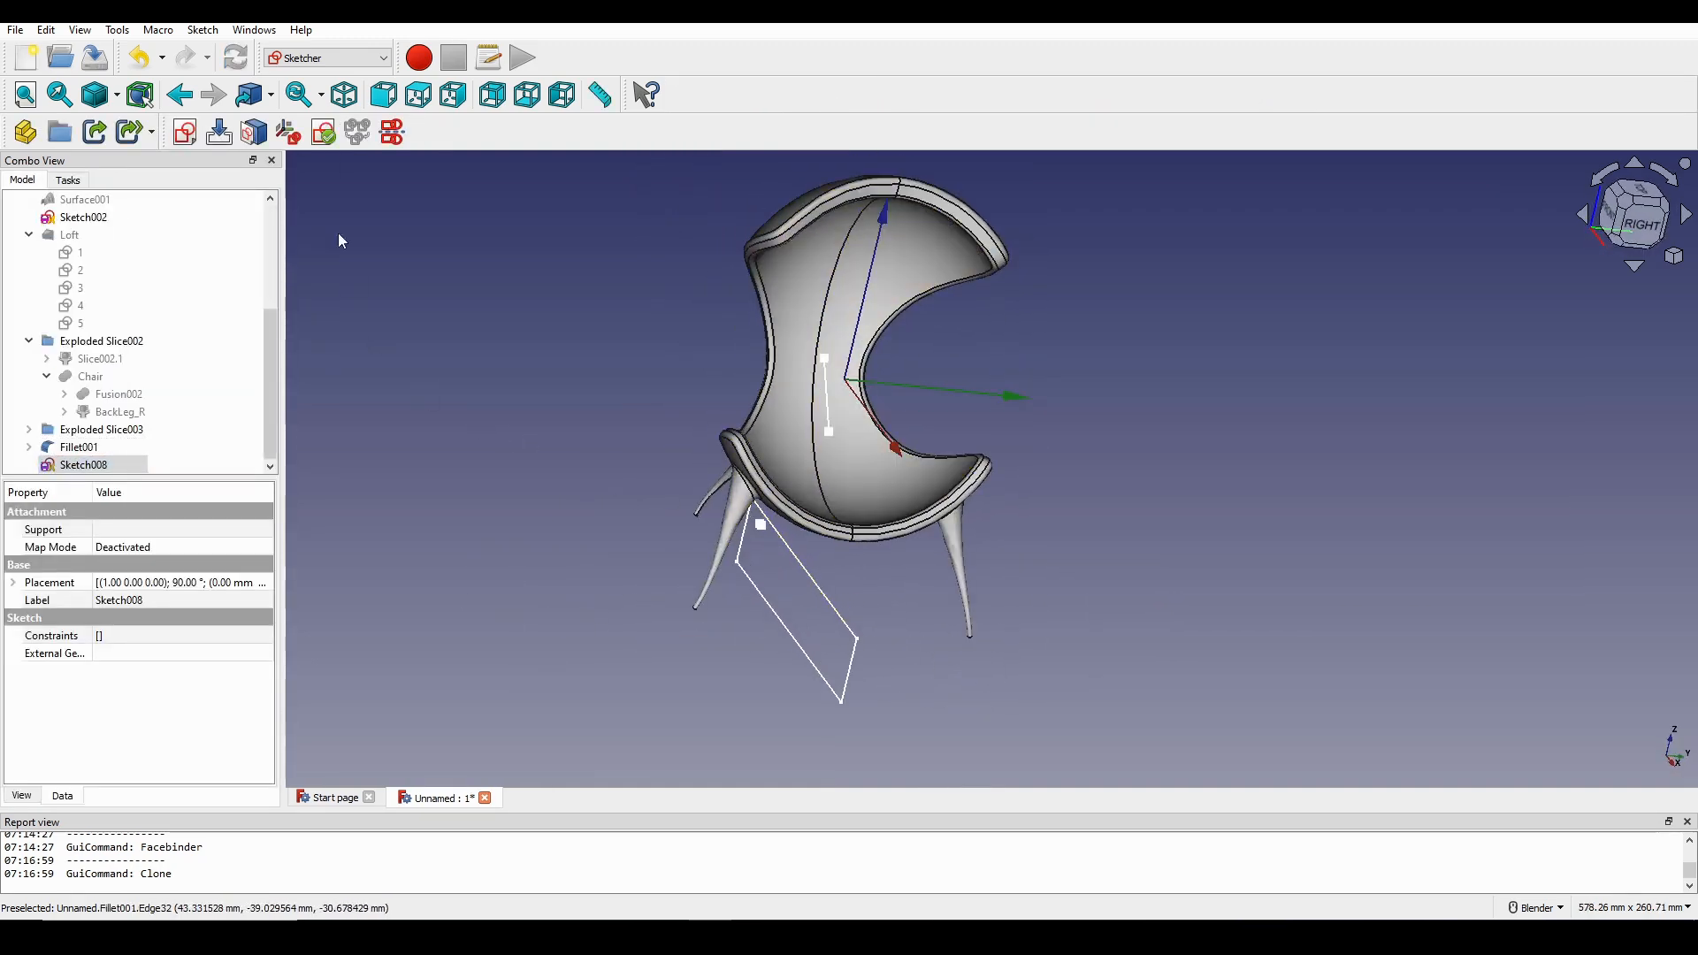
In the Part workbench, extrude the rectangle sketch symmetrically 200 mm along the custom Y direction as a solid.
{"action": "left_click", "coordinate": [325, 57]}
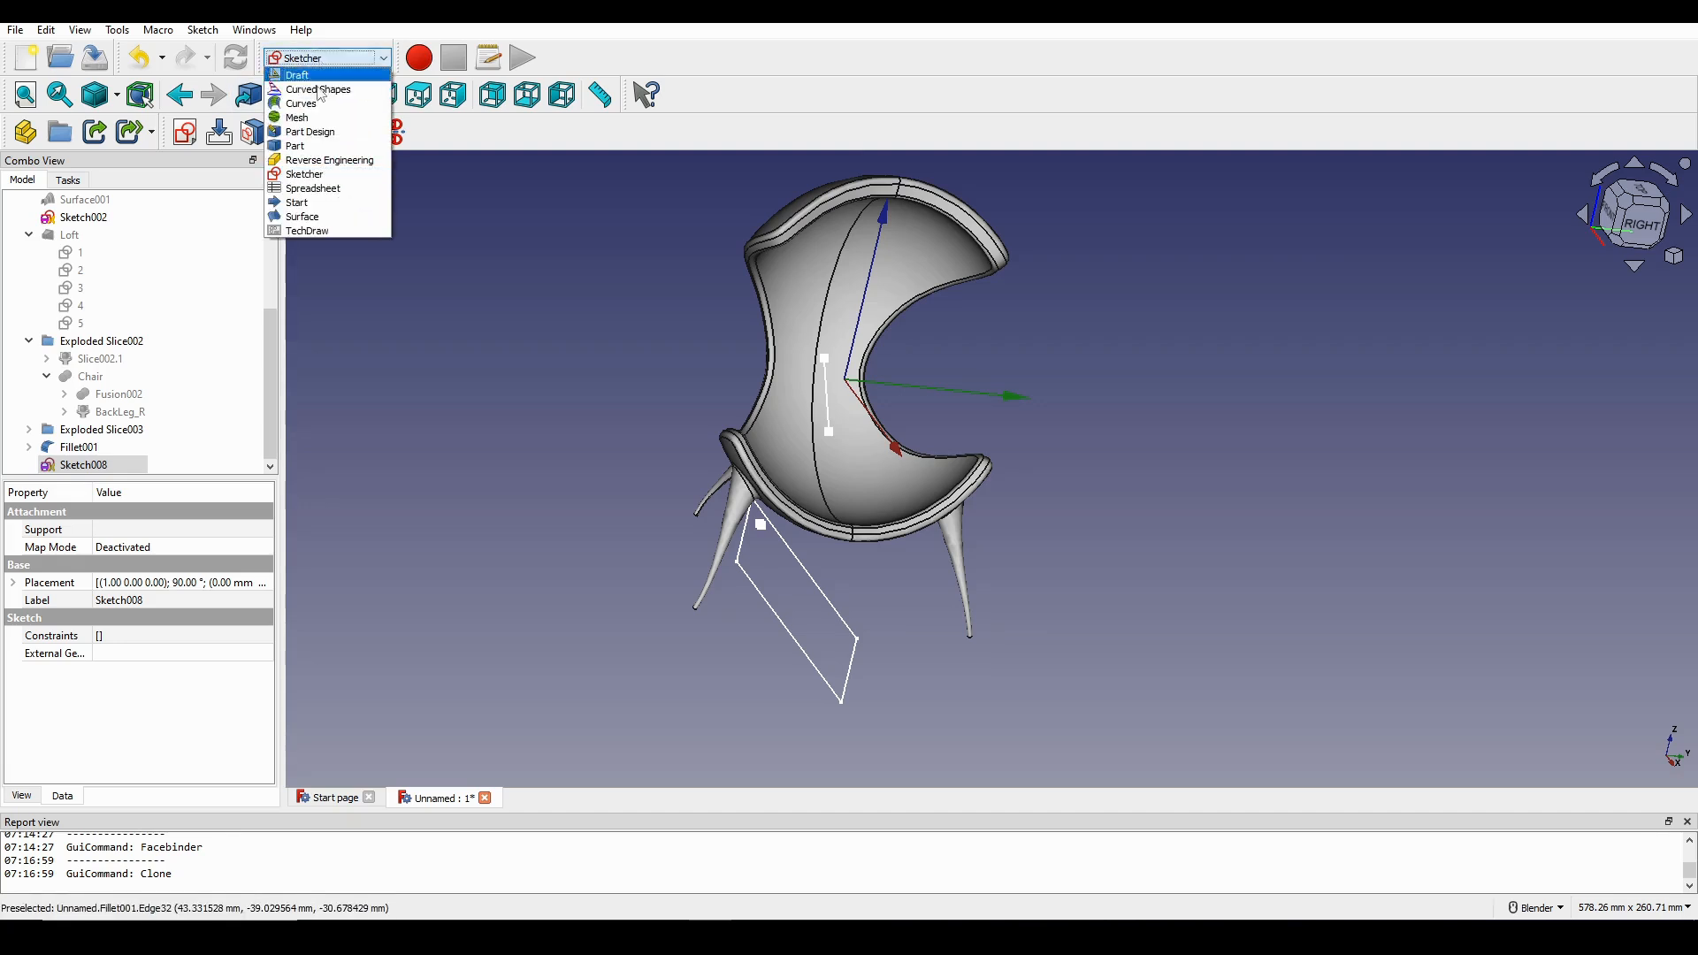
{"action": "left_click", "coordinate": [311, 145]}
{"action": "left_click", "coordinate": [25, 142]}
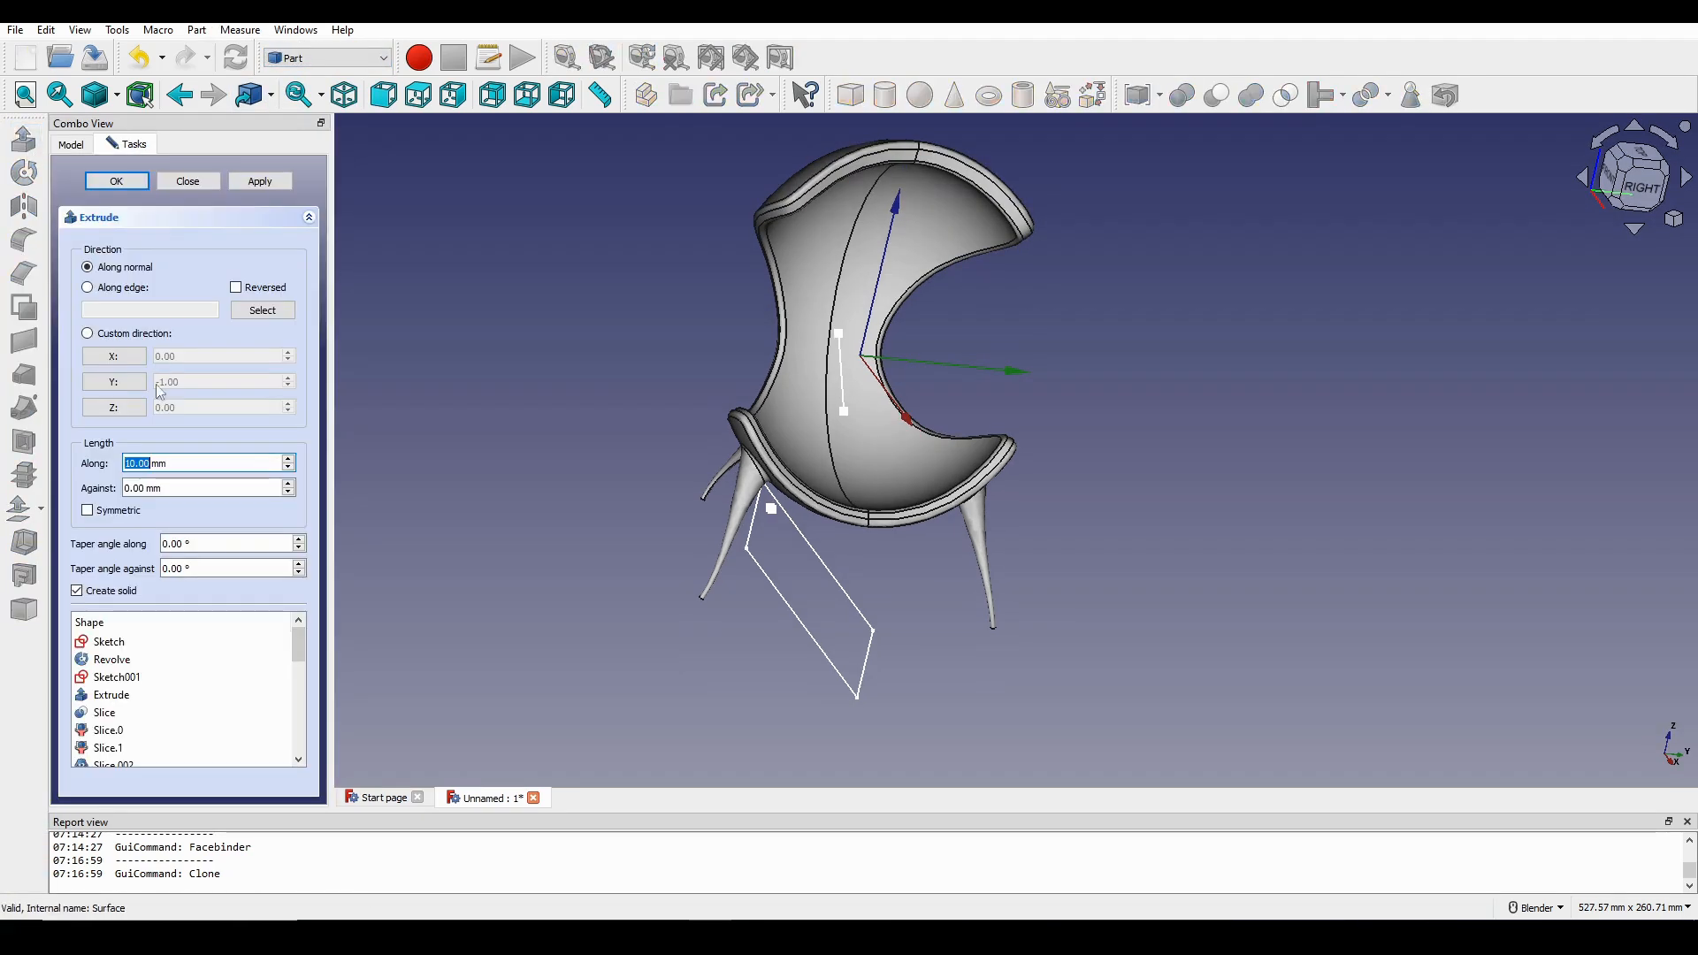
{"action": "left_click", "coordinate": [128, 387]}
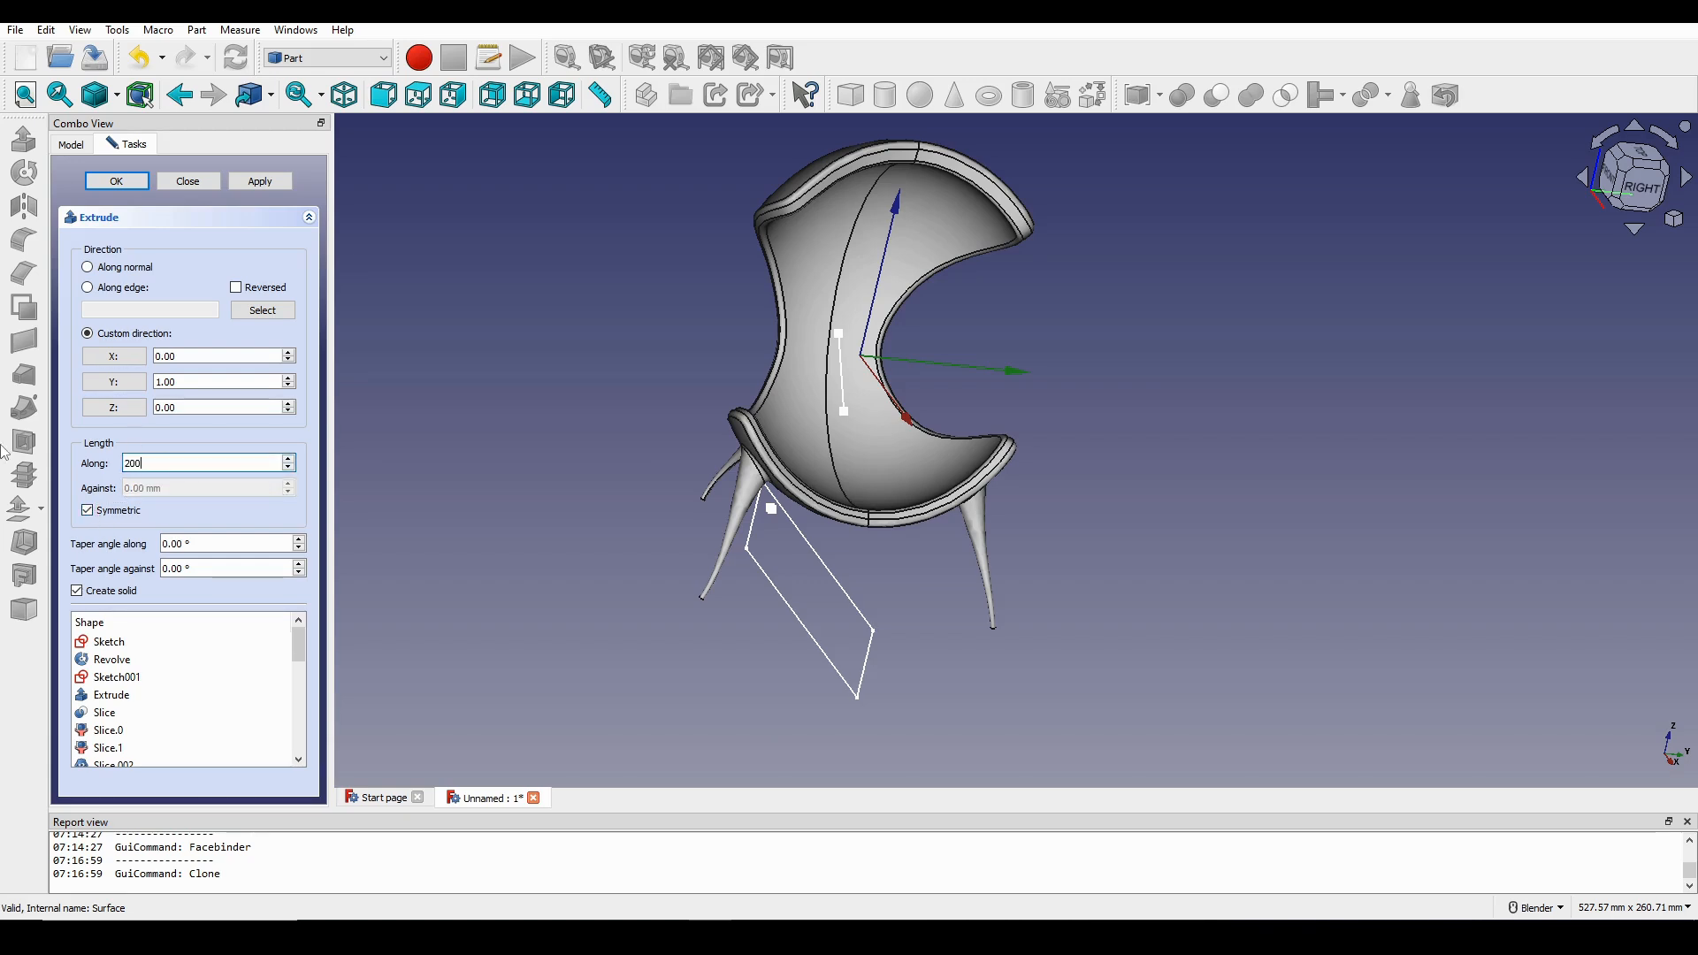
{"action": "left_click", "coordinate": [118, 182]}
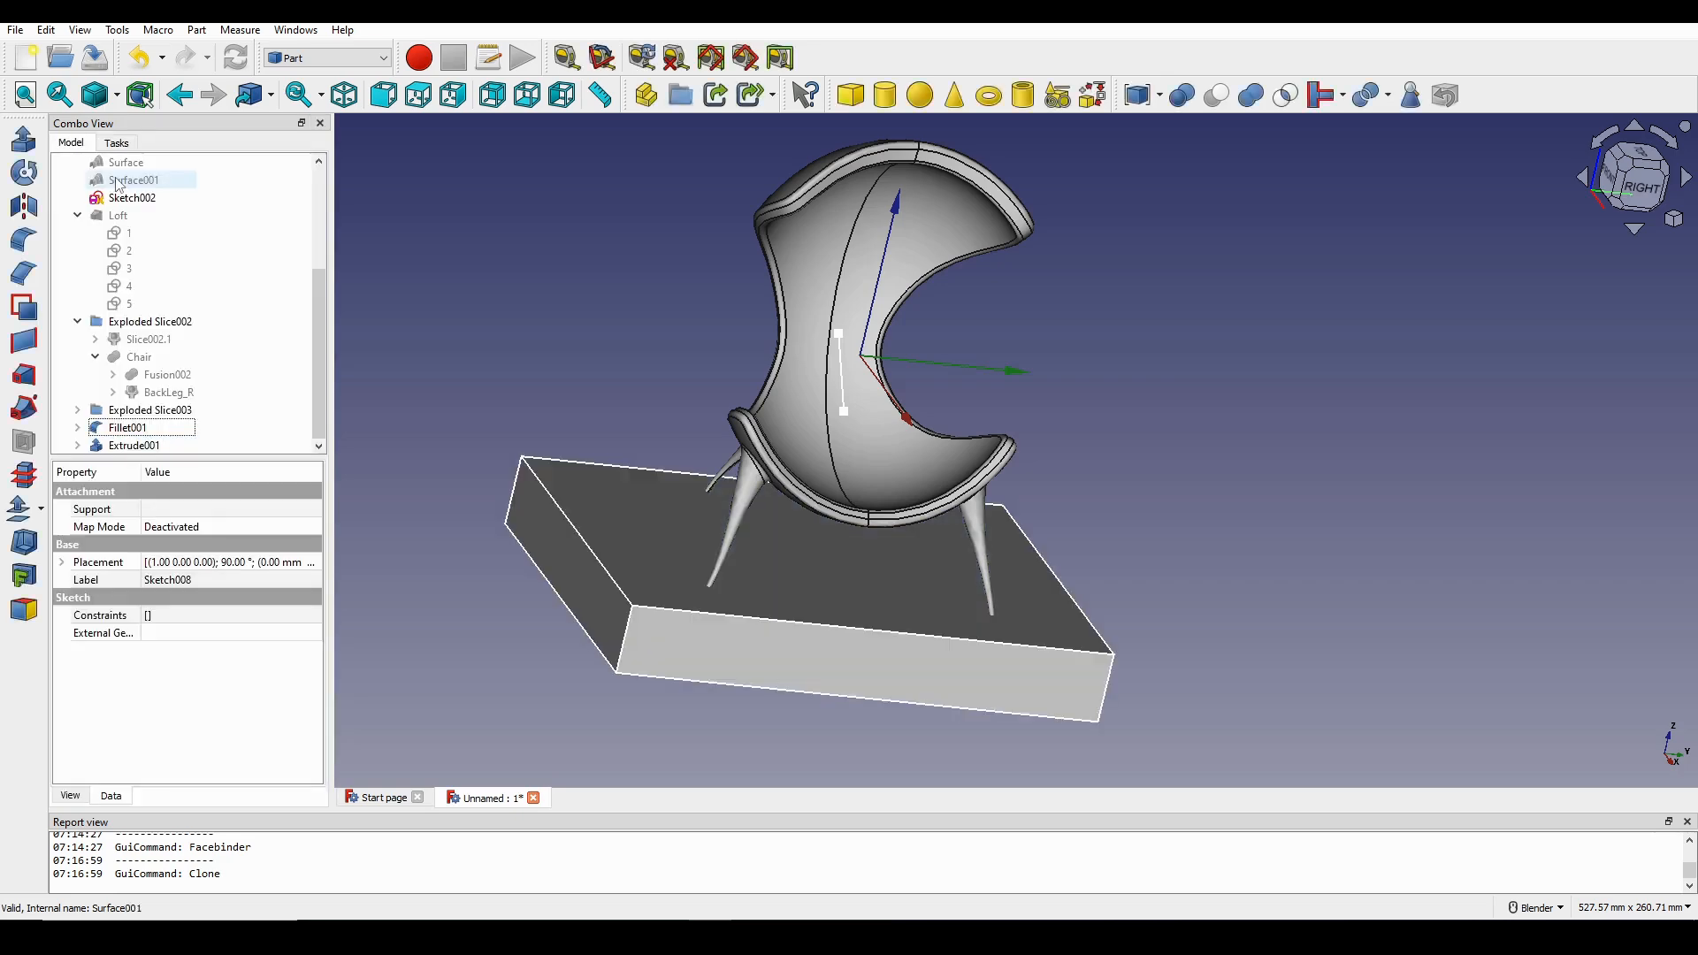
{"action": "middle_click_drag", "start_coordinate": [884, 531], "coordinate": [1004, 566]}
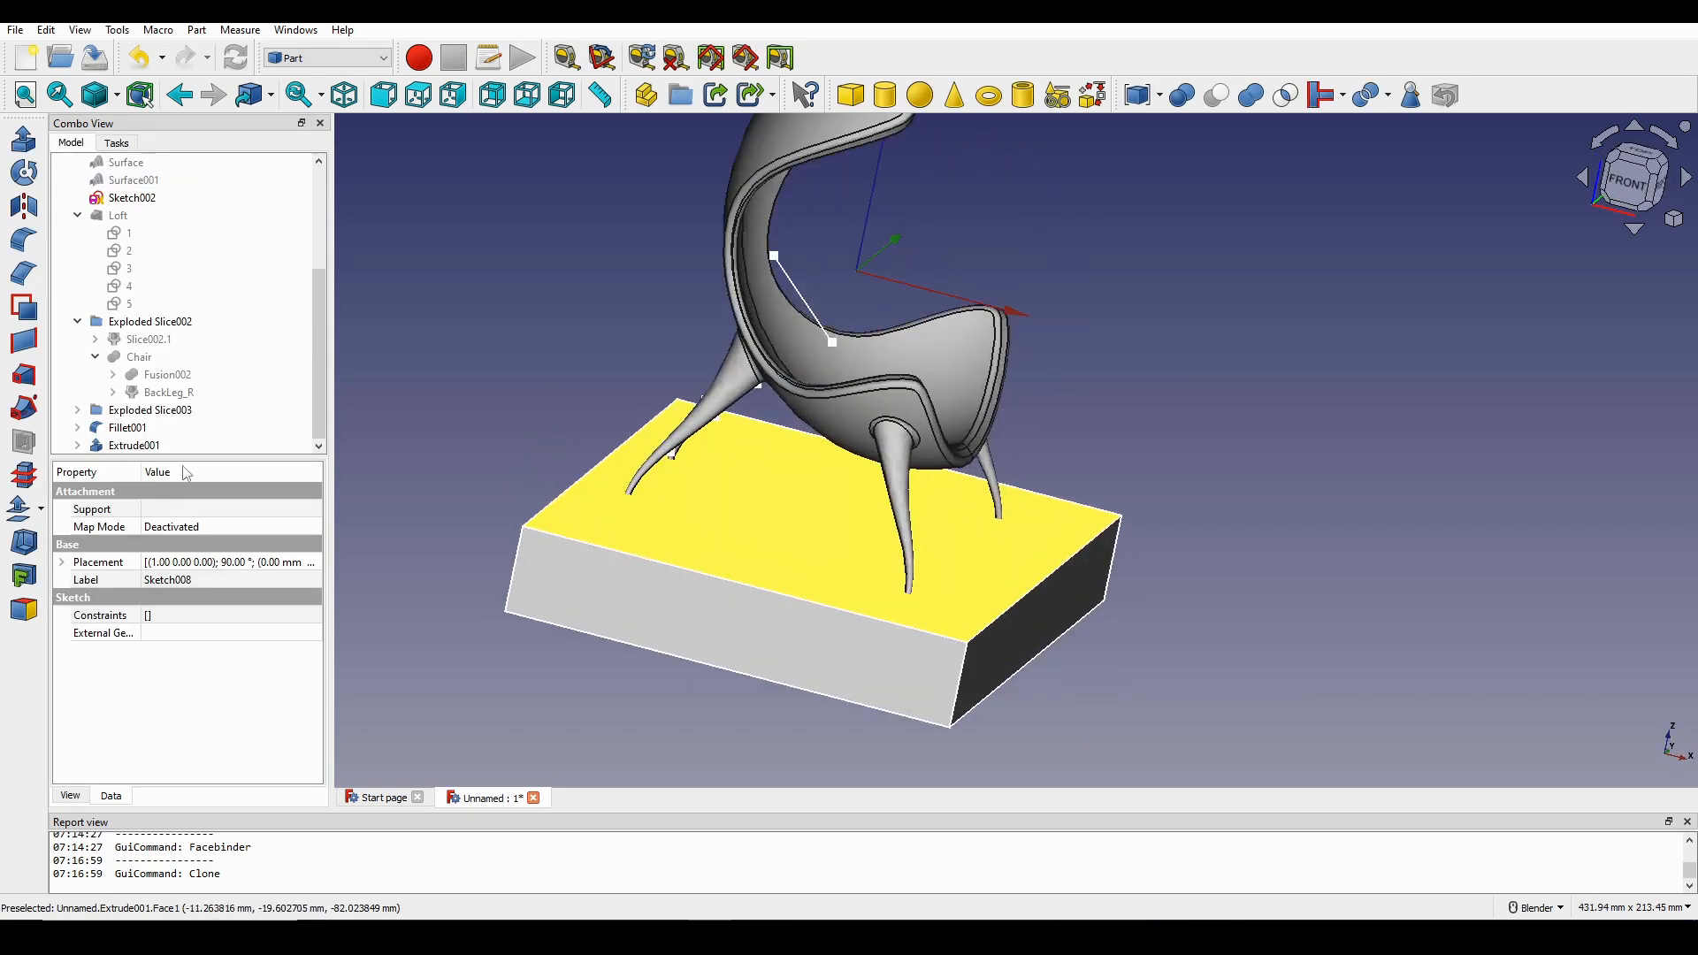
{"action": "left_click", "coordinate": [897, 390]}
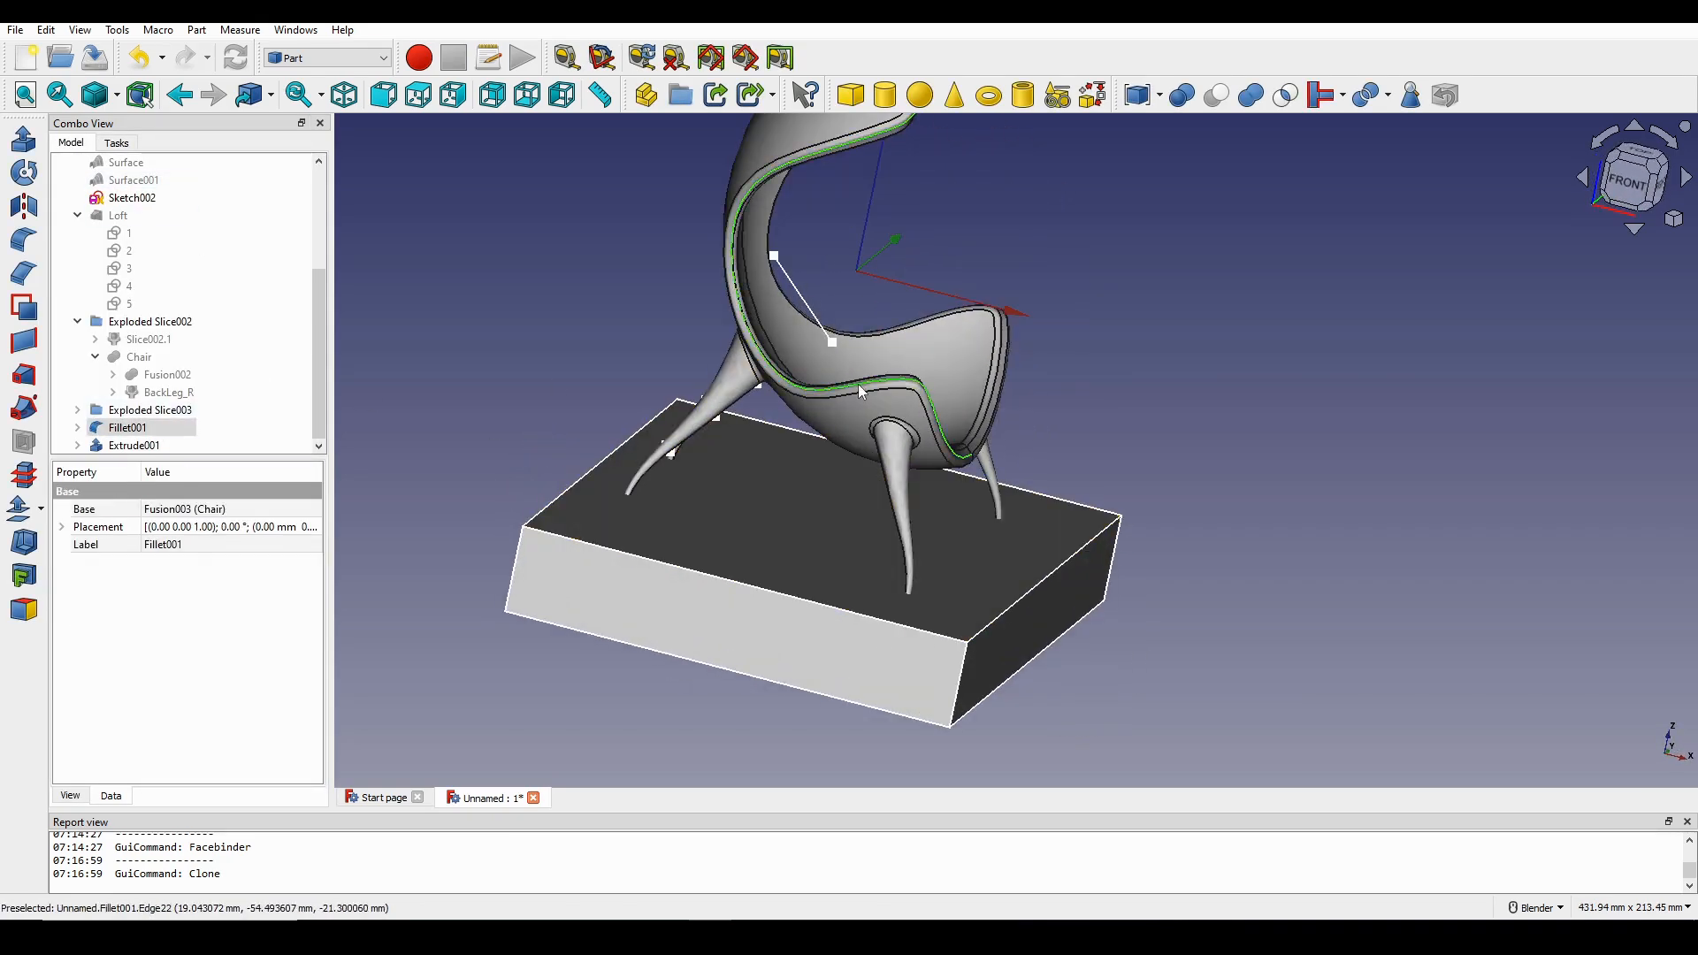
{"action": "middle_click_drag", "start_coordinate": [884, 388], "coordinate": [973, 387]}
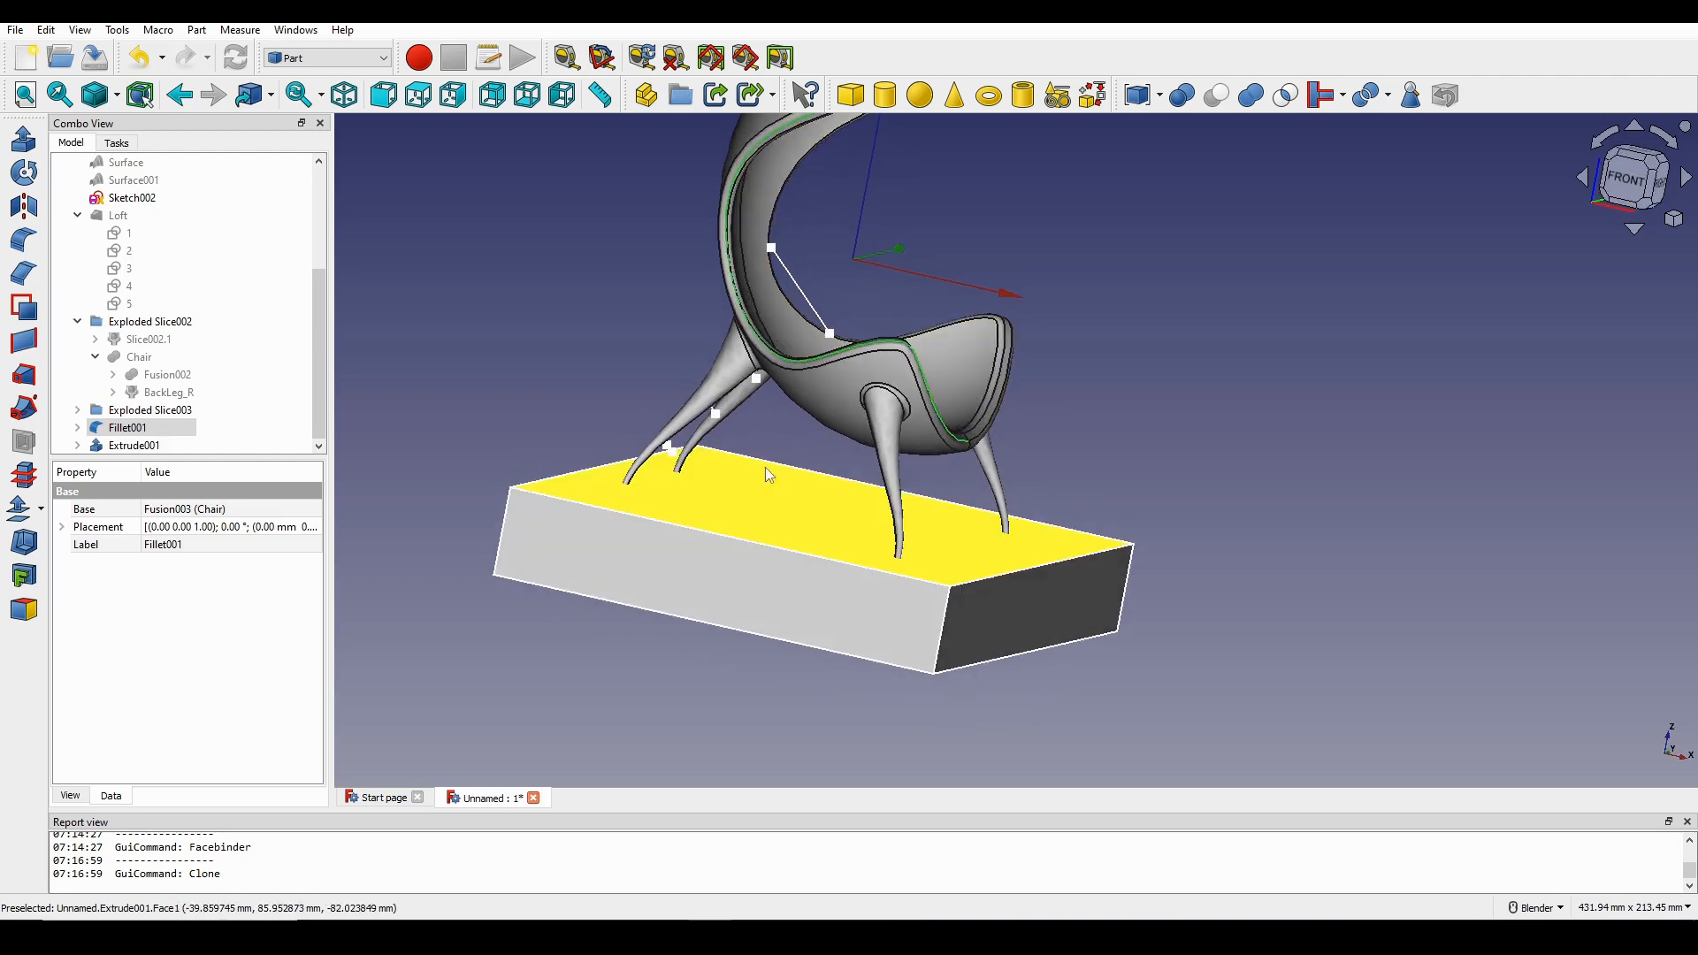
{"action": "left_click", "coordinate": [77, 427]}
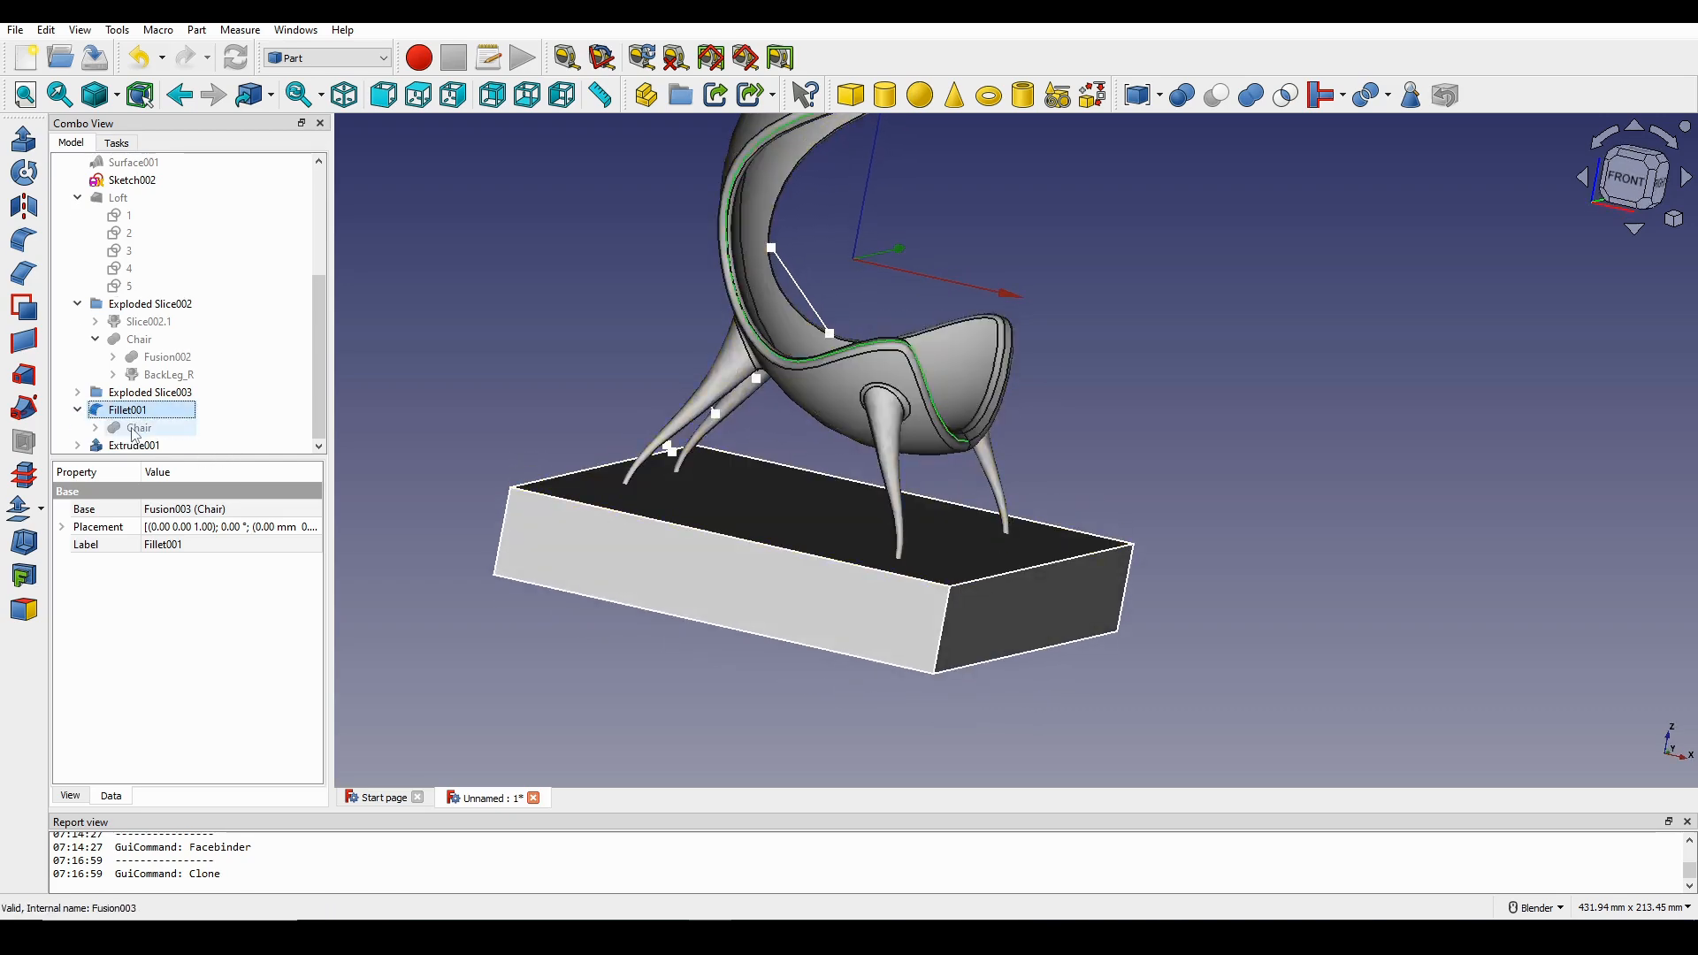
{"action": "right_click", "coordinate": [128, 409]}
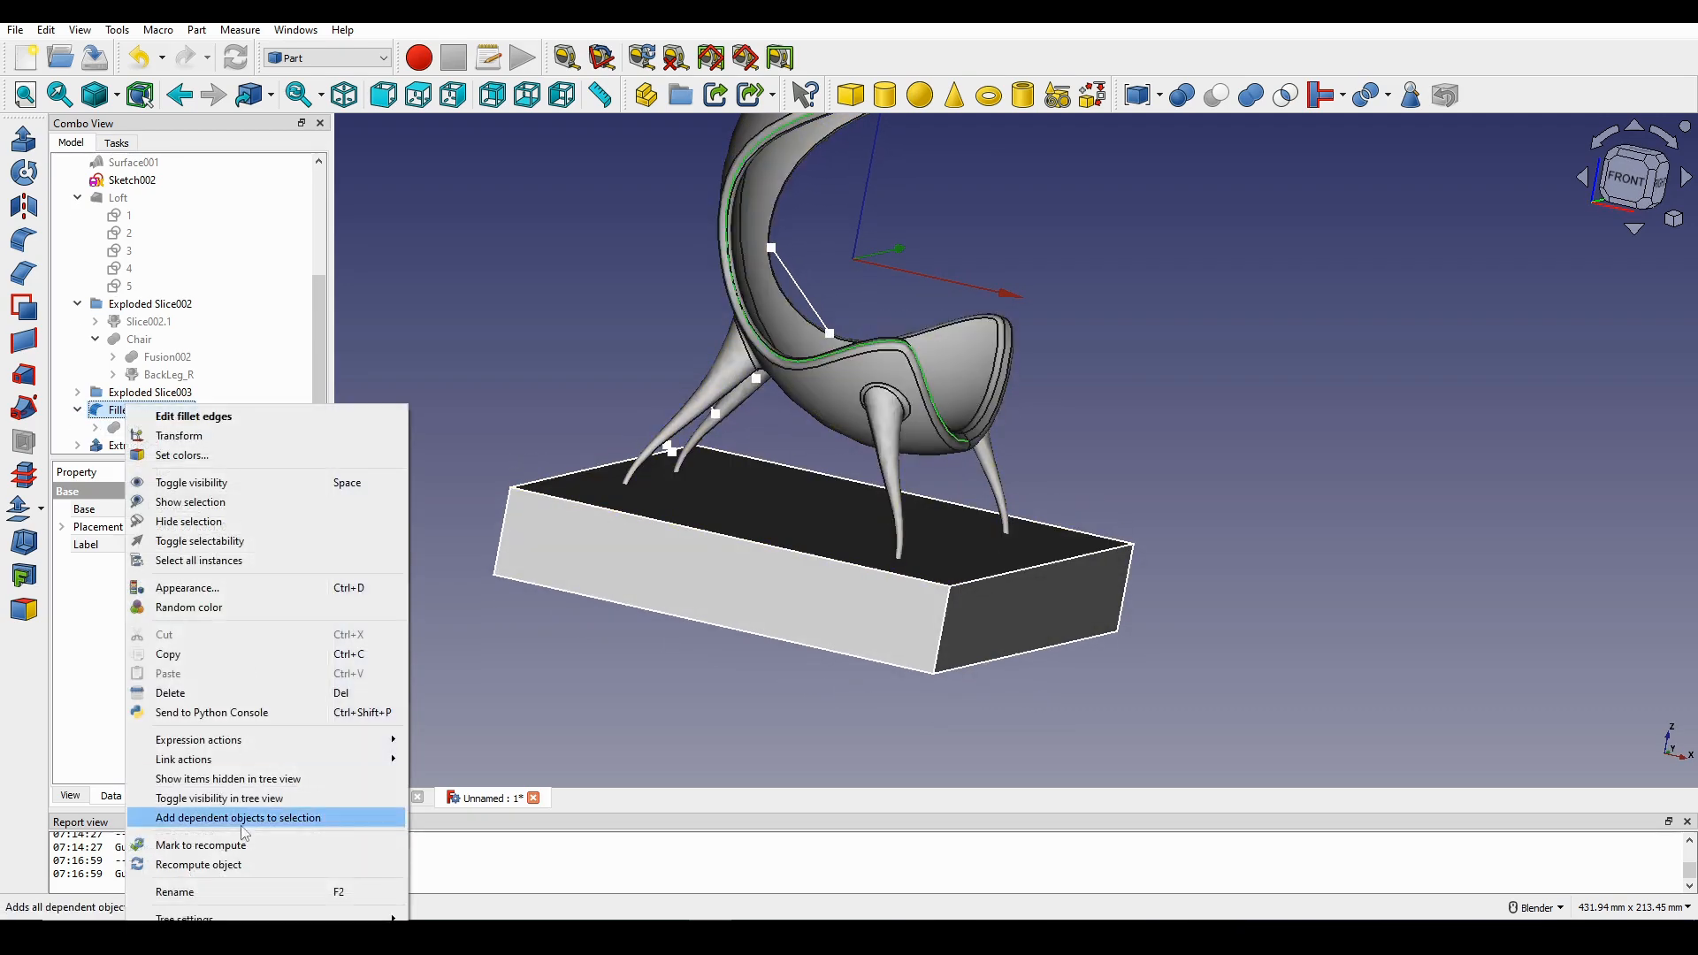
{"action": "left_click", "coordinate": [230, 889]}
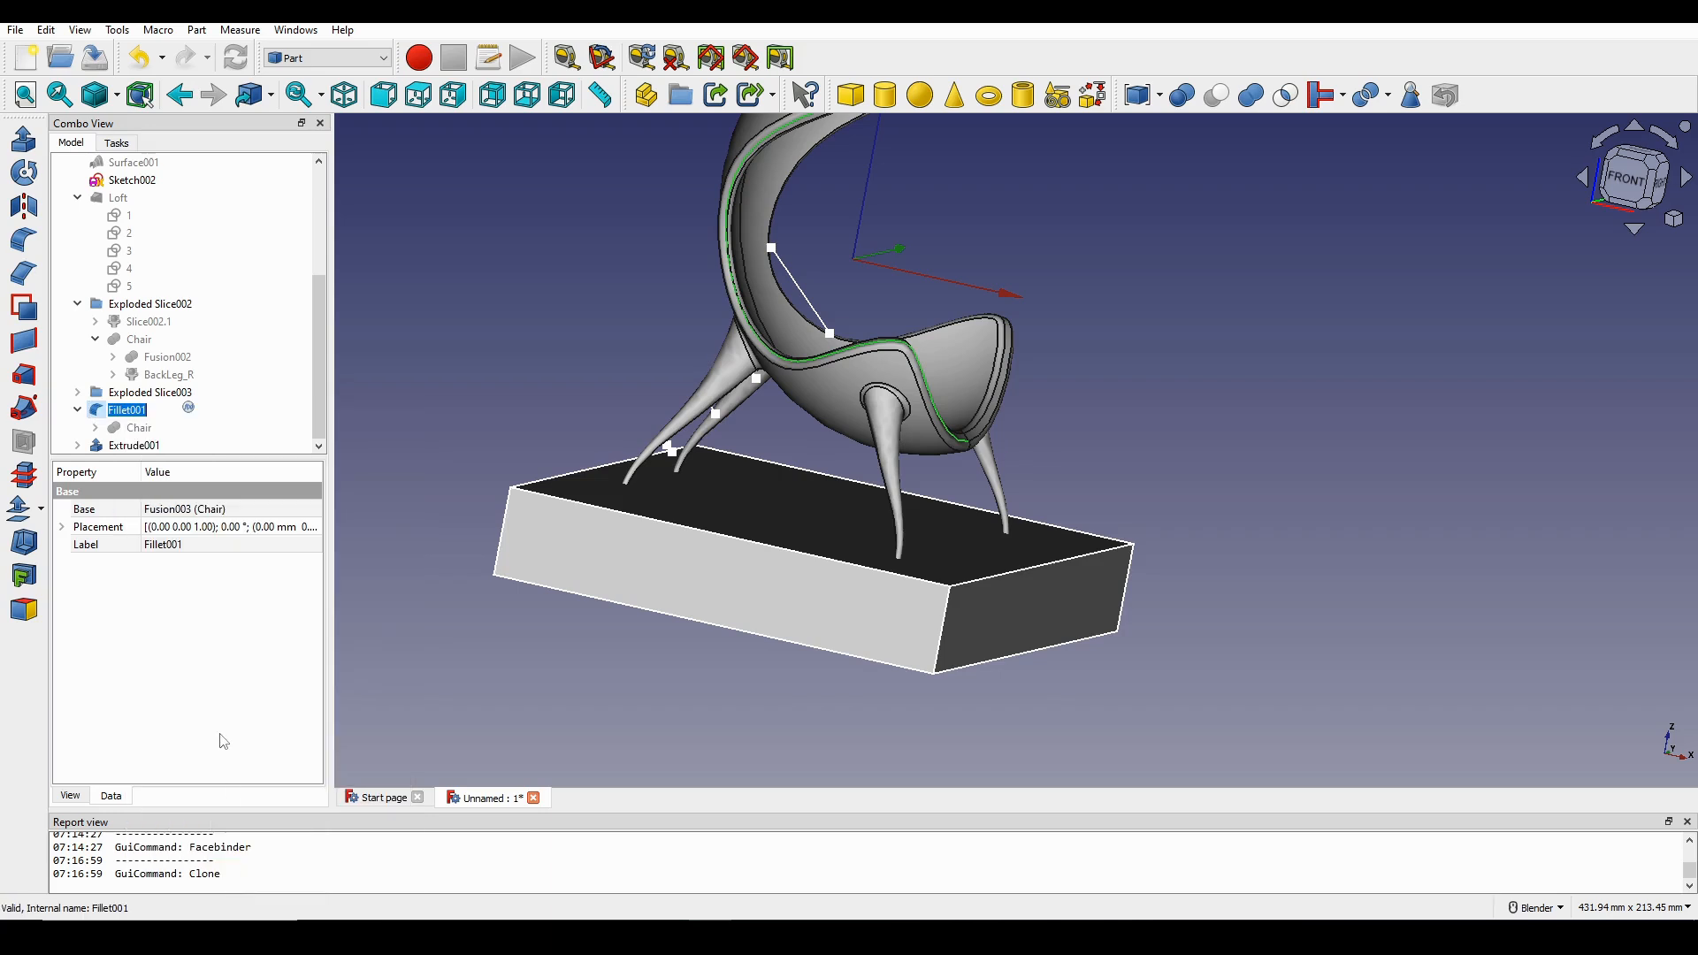
{"action": "left_click", "coordinate": [578, 315]}
{"action": "middle_click_drag", "start_coordinate": [579, 315], "coordinate": [495, 315]}
Cut the extruded block from the filleted chair body to trim the leg ends level.
{"action": "left_click", "coordinate": [811, 383]}
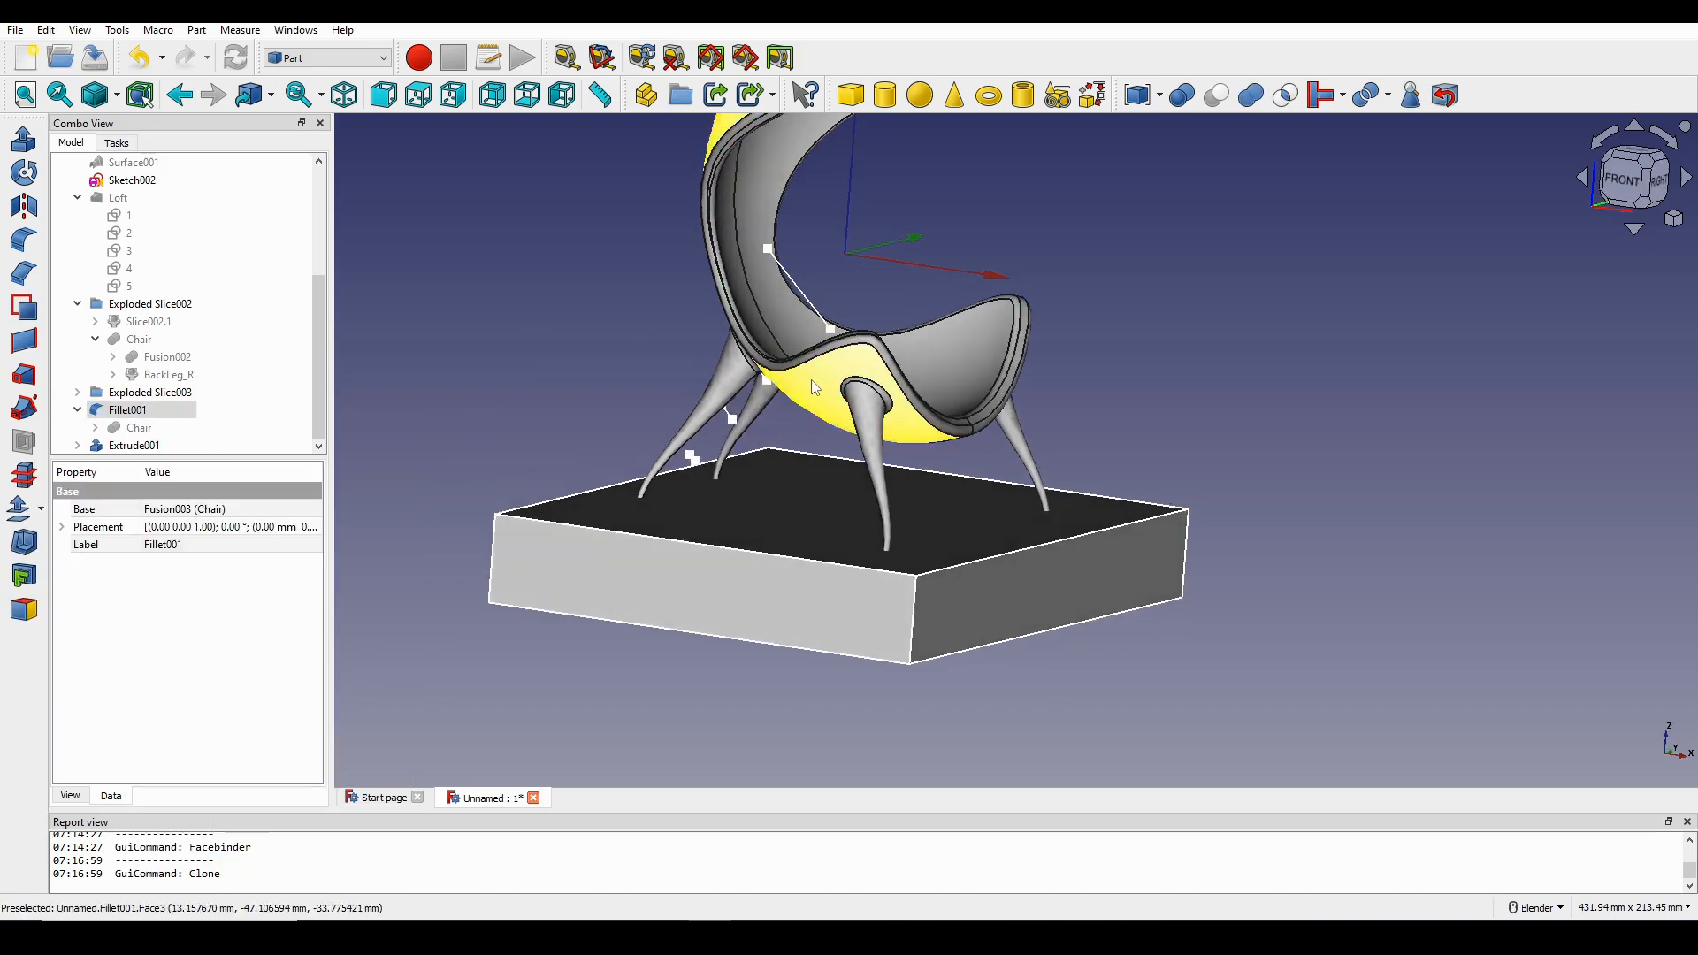
{"action": "left_click", "coordinate": [779, 520], "text": "ctrl"}
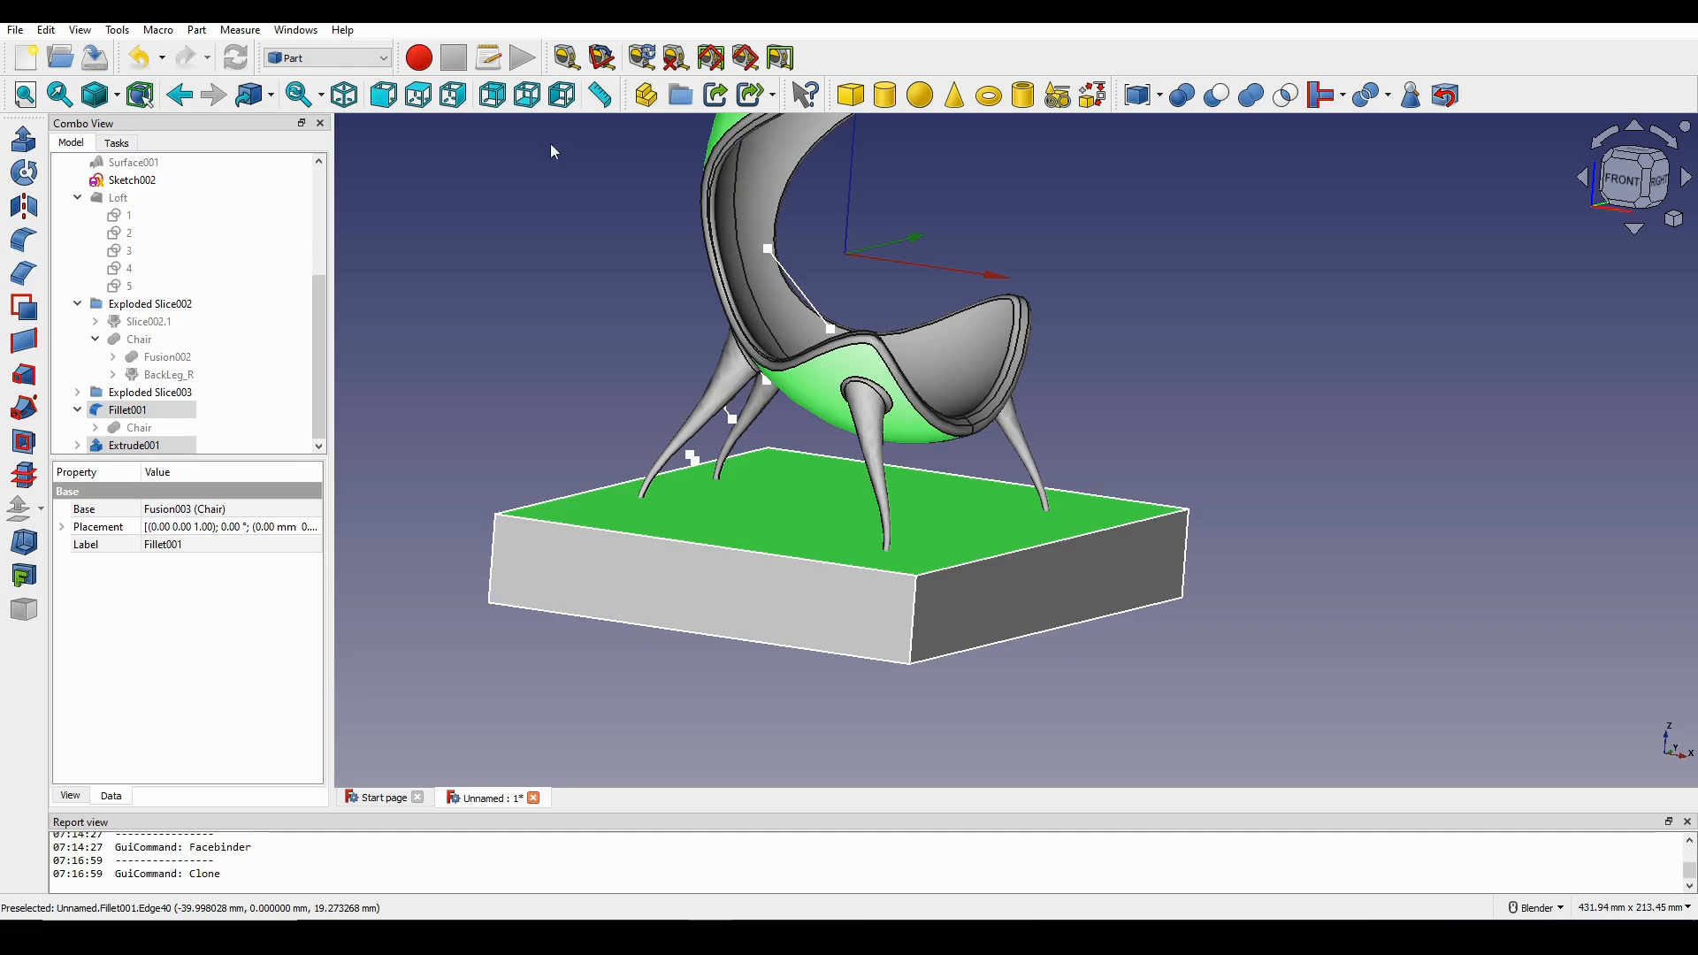
{"action": "left_click", "coordinate": [1219, 96]}
{"action": "mouse_move", "coordinate": [979, 457]}
{"action": "middle_mouse_down"}
{"action": "mouse_move", "coordinate": [1077, 383]}
{"action": "mouse_move", "coordinate": [1236, 398]}
{"action": "mouse_move", "coordinate": [905, 435]}
{"action": "mouse_move", "coordinate": [897, 464]}
{"action": "mouse_move", "coordinate": [982, 468]}
{"action": "middle_mouse_up"}
{"action": "scroll", "coordinate": [982, 468], "scroll_direction": "up", "scroll_amount": 2}
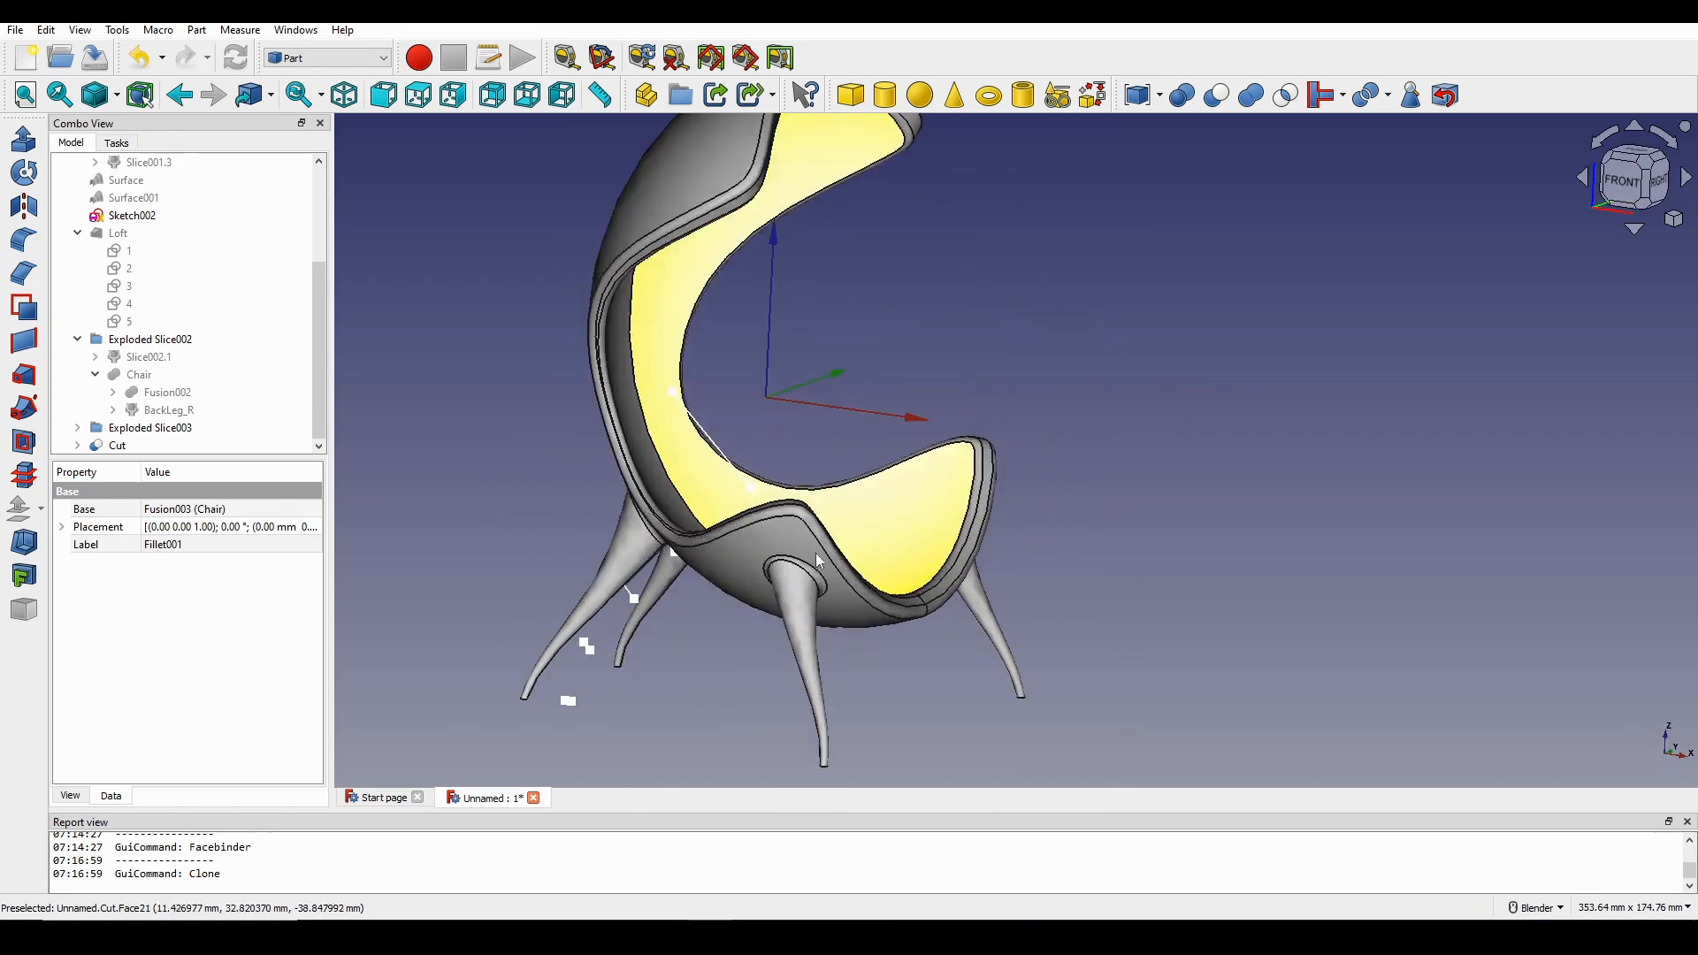
Hide Sketch002, the construction sketch still showing beside the back leg.
{"action": "left_click", "coordinate": [590, 653]}
{"action": "key", "text": "space"}
{"action": "mouse_move", "coordinate": [632, 649]}
{"action": "middle_mouse_down"}
{"action": "mouse_move", "coordinate": [814, 428]}
{"action": "mouse_move", "coordinate": [929, 380]}
{"action": "mouse_move", "coordinate": [970, 406]}
{"action": "mouse_move", "coordinate": [920, 425]}
{"action": "middle_mouse_up"}
{"action": "scroll", "coordinate": [814, 429], "scroll_direction": "down", "scroll_amount": 2}
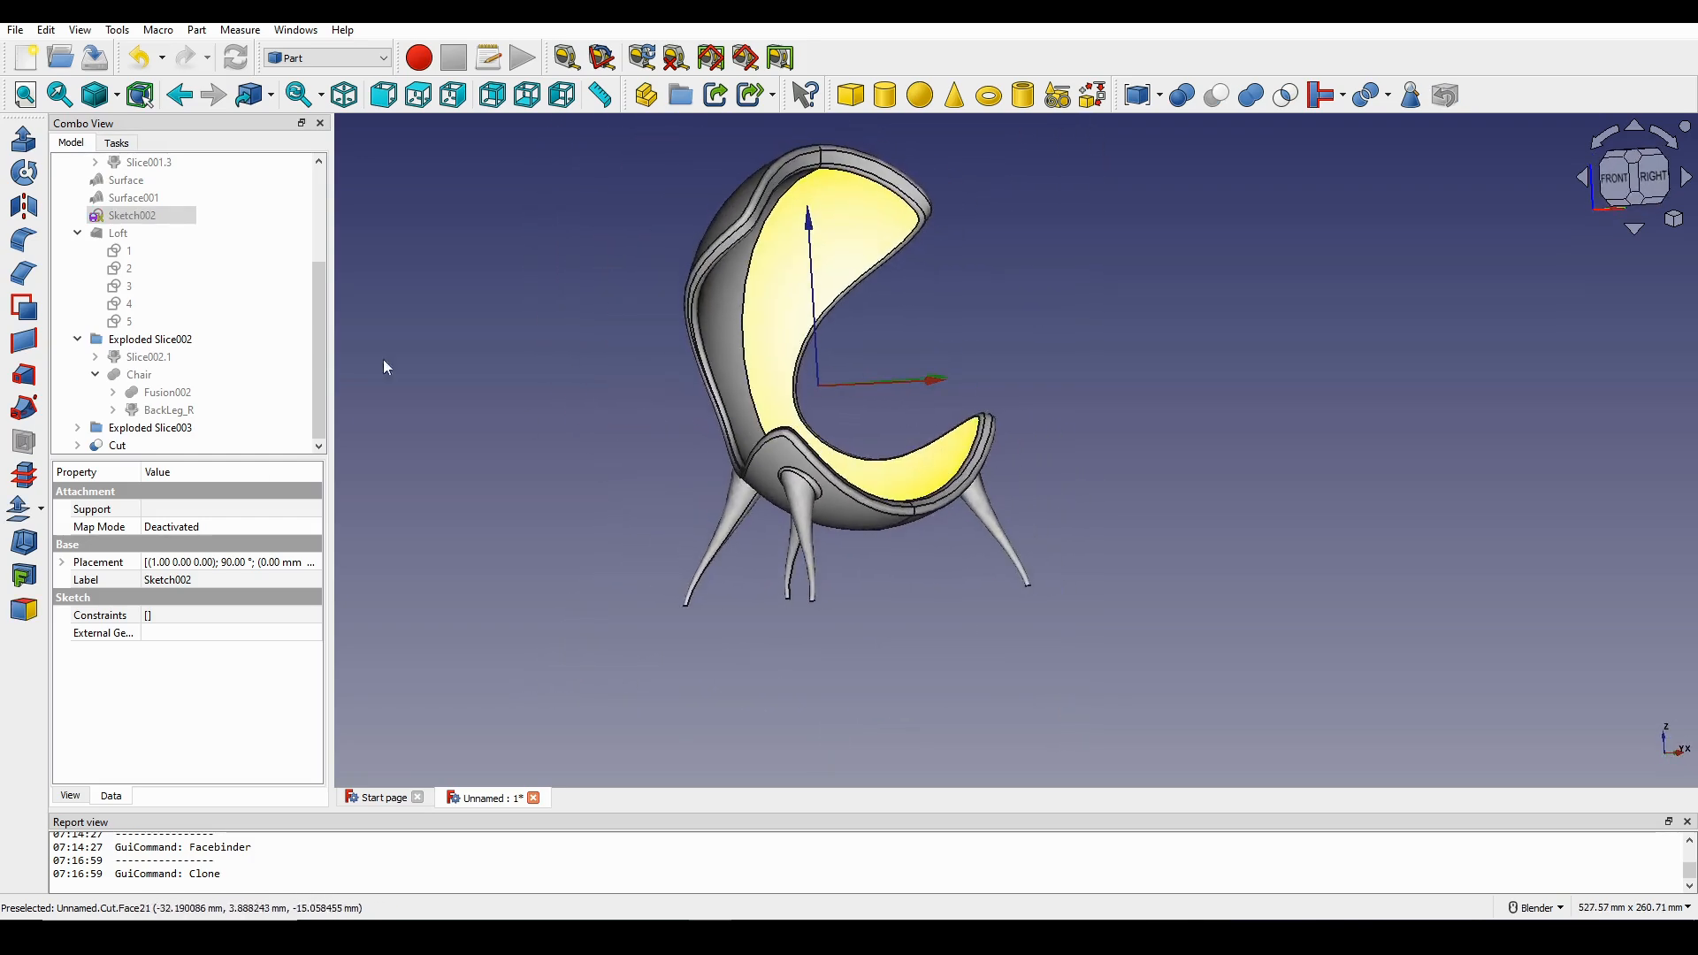